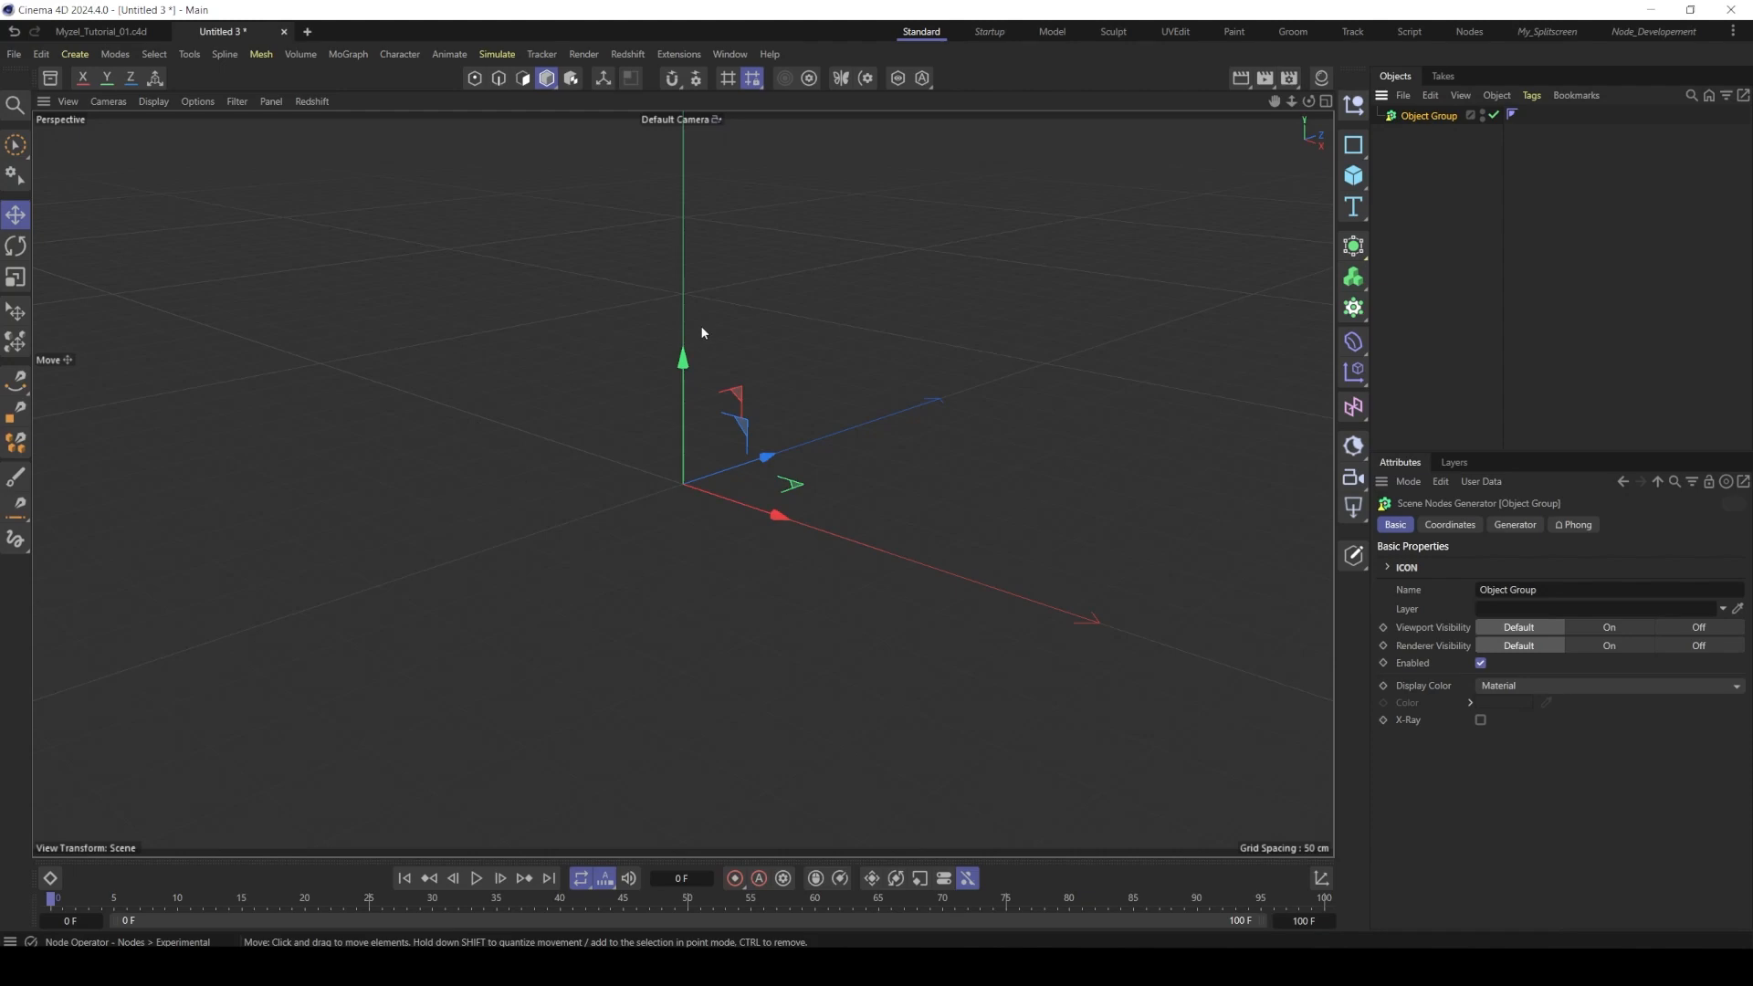
- Open the Object Group's node graph, dock the Node Editor in the main work area, and place the viewport between the object list and attributes
{"action": "double_click", "coordinate": [1391, 116]}
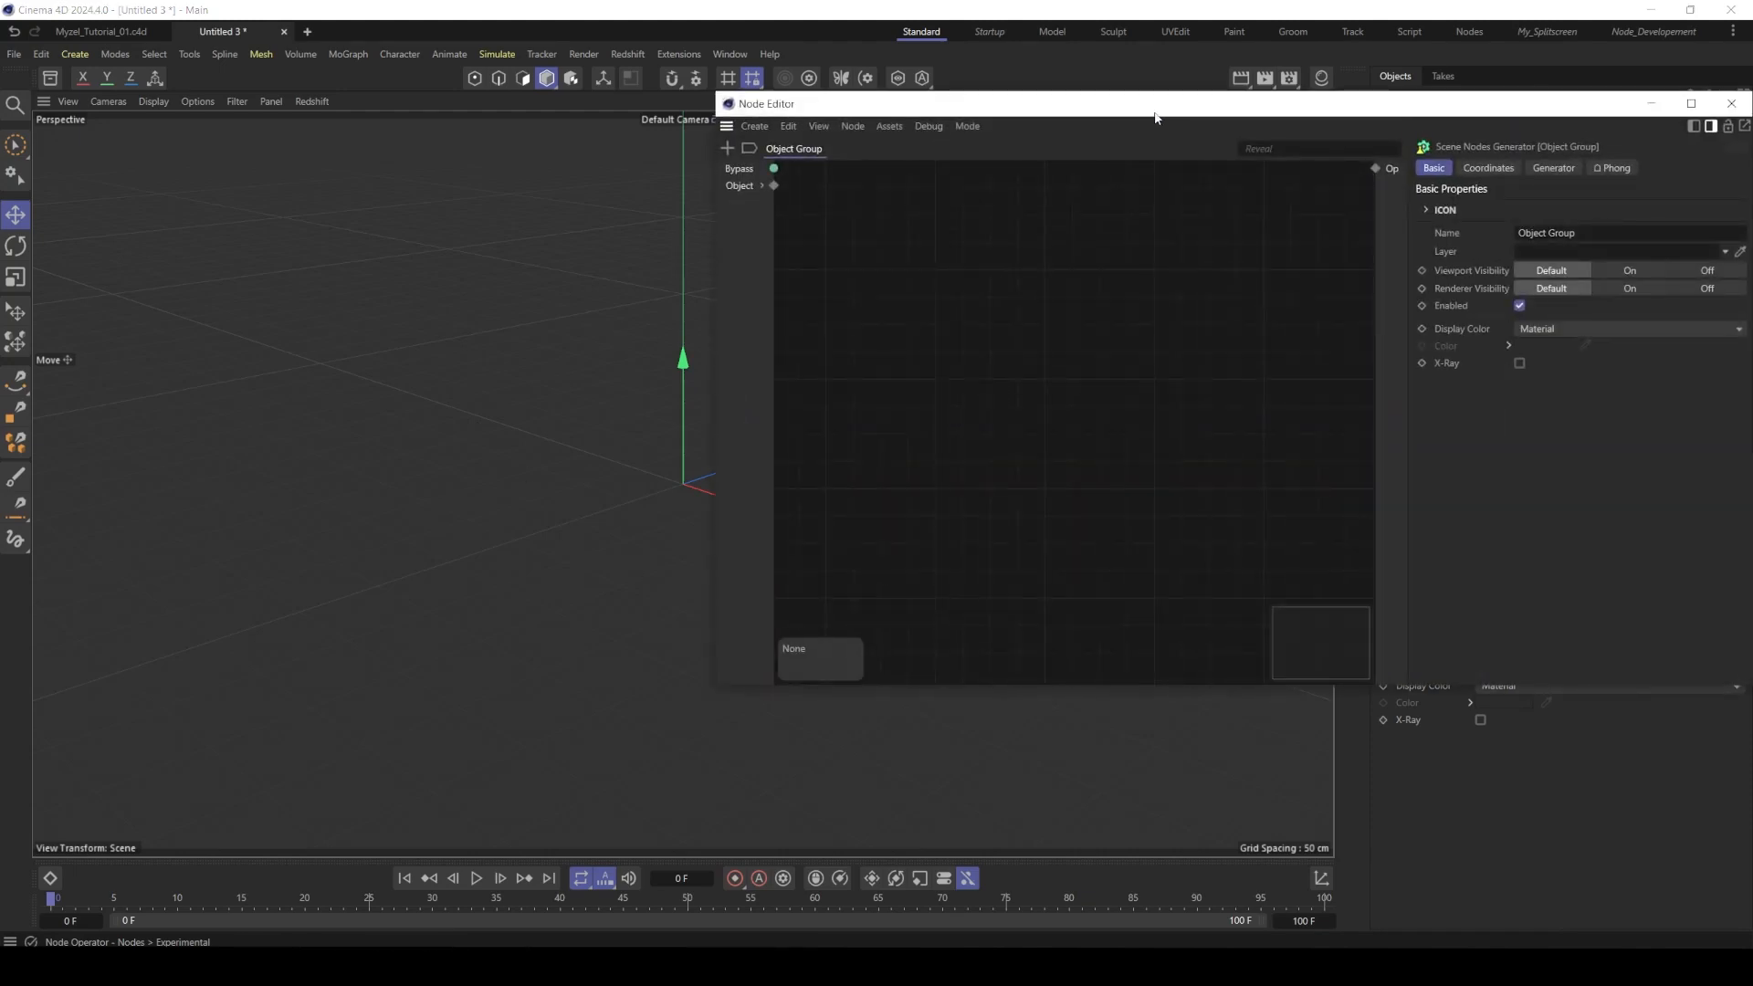
{"action": "left_click_drag", "start_coordinate": [1155, 106], "coordinate": [901, 173]}
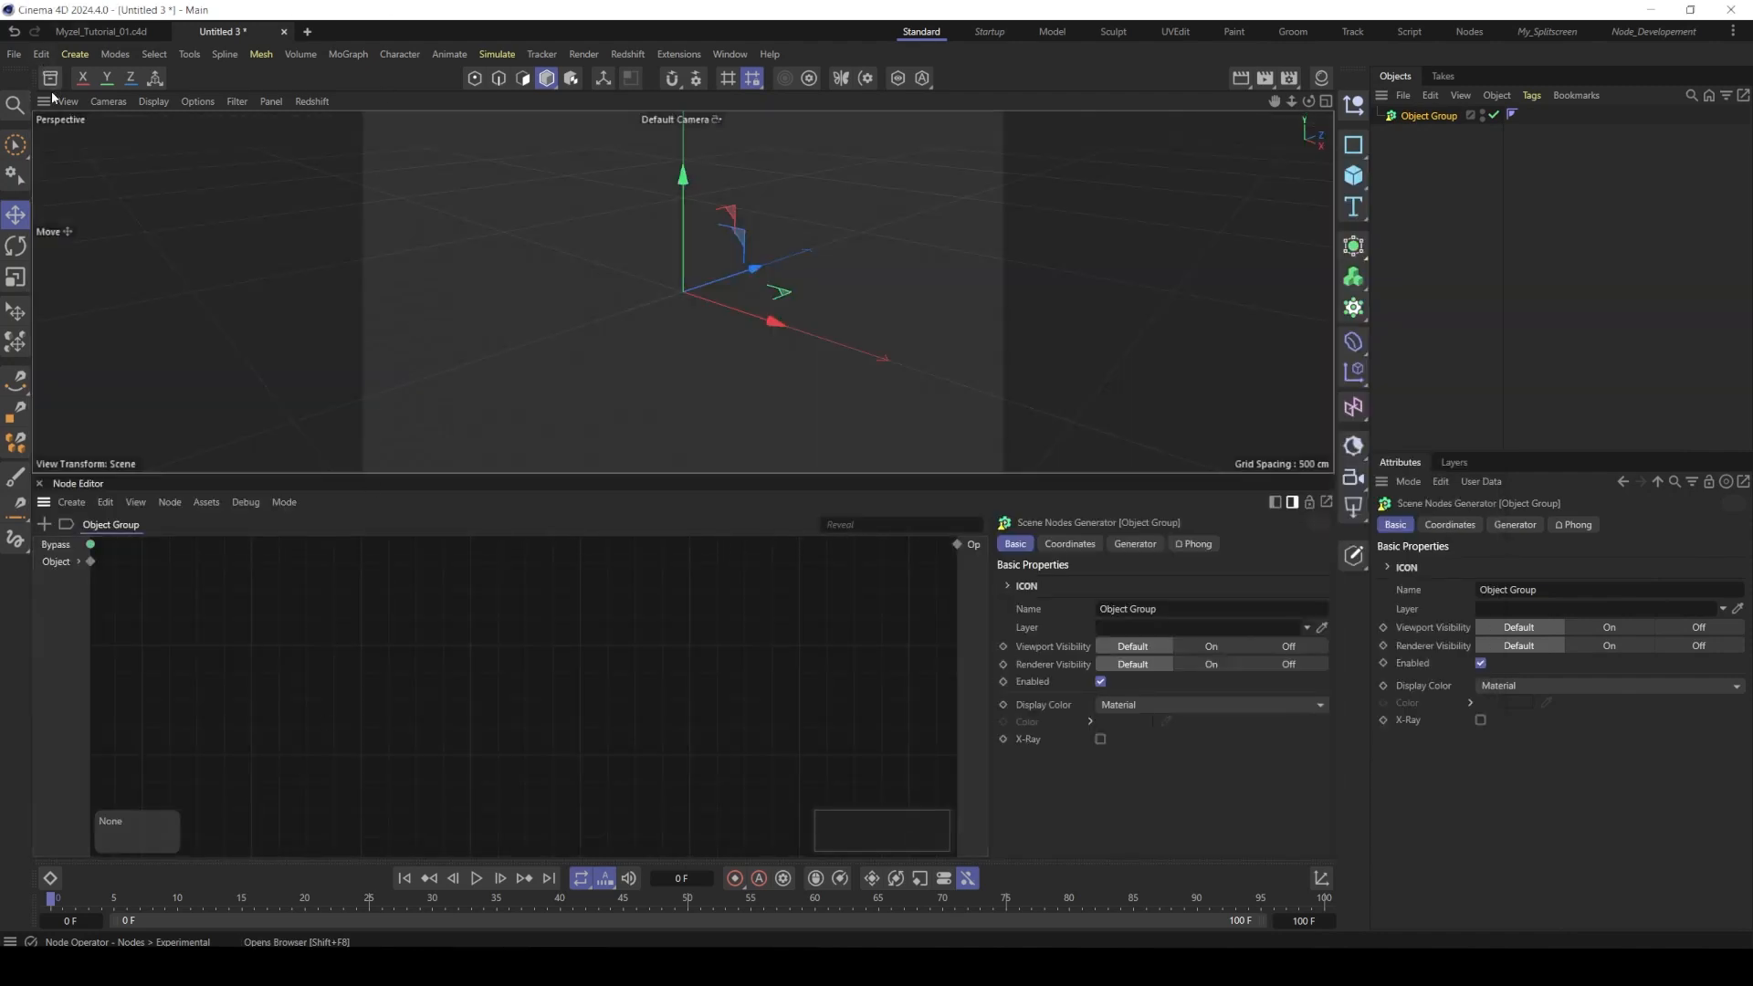
{"action": "left_click_drag", "start_coordinate": [755, 239], "coordinate": [1441, 434]}
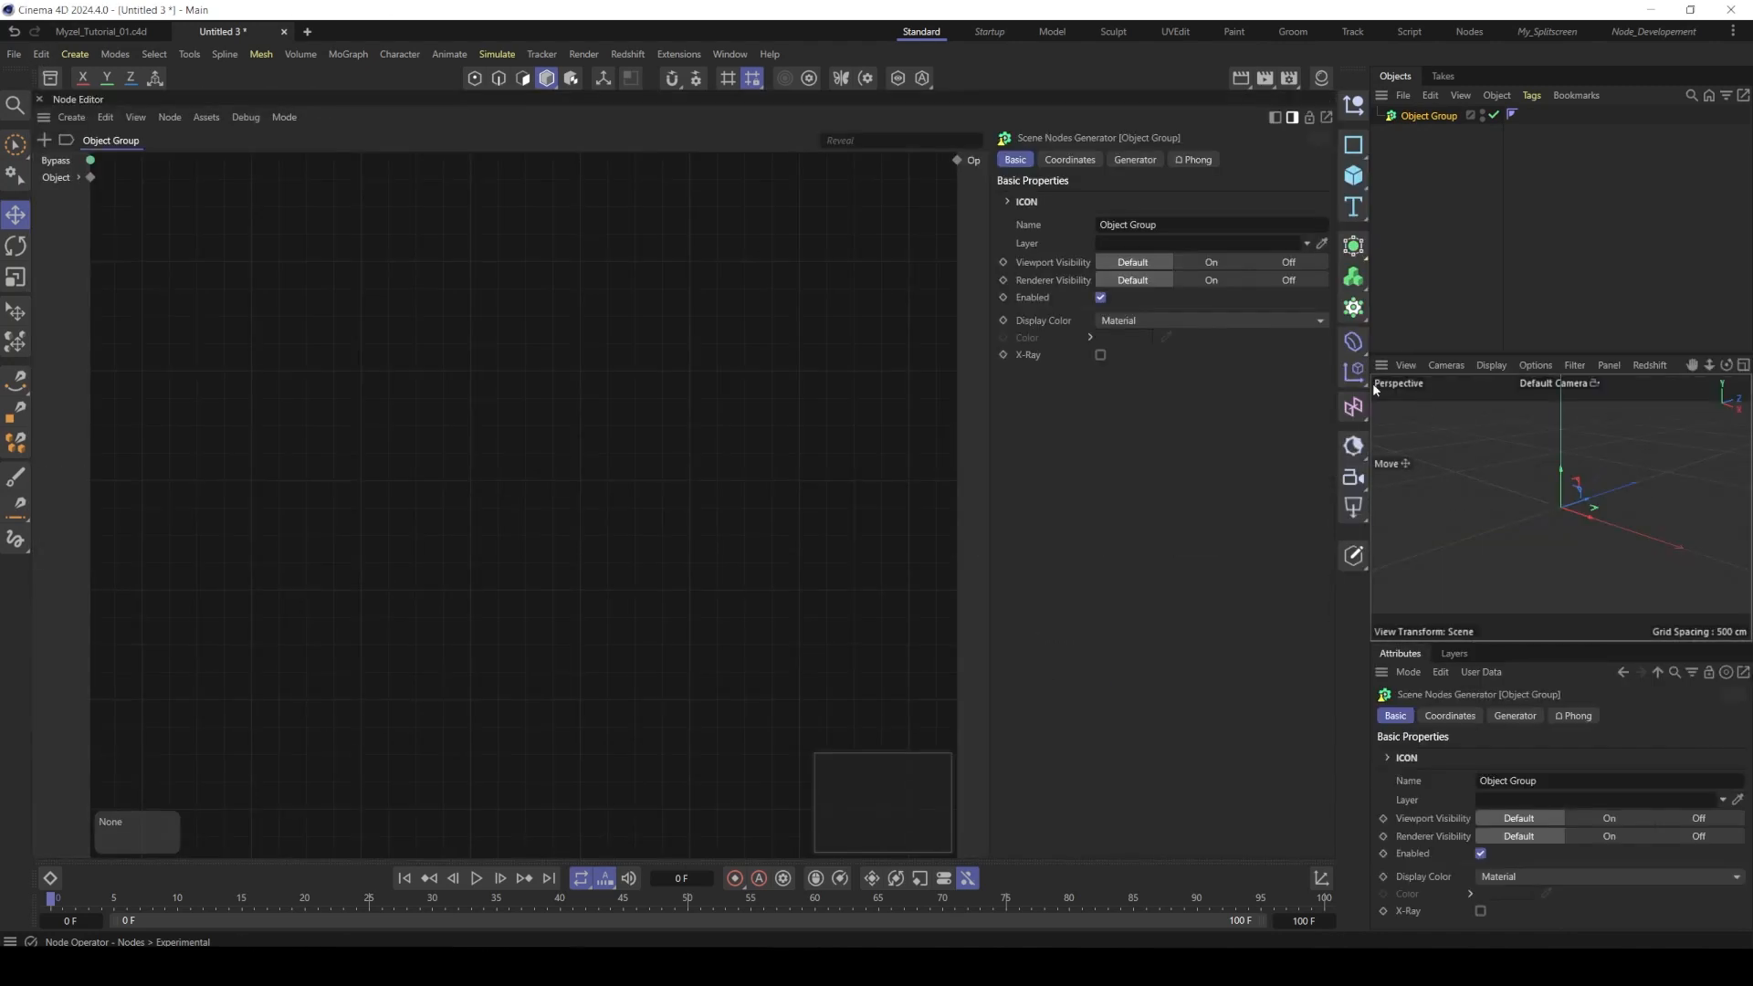
- Widen and enlarge the docked viewport area, hide the Node Editor's built-in attribute pane, and keep the Object Group selected
{"action": "left_click_drag", "start_coordinate": [1369, 338], "coordinate": [1251, 293]}
{"action": "left_click", "coordinate": [1118, 117]}
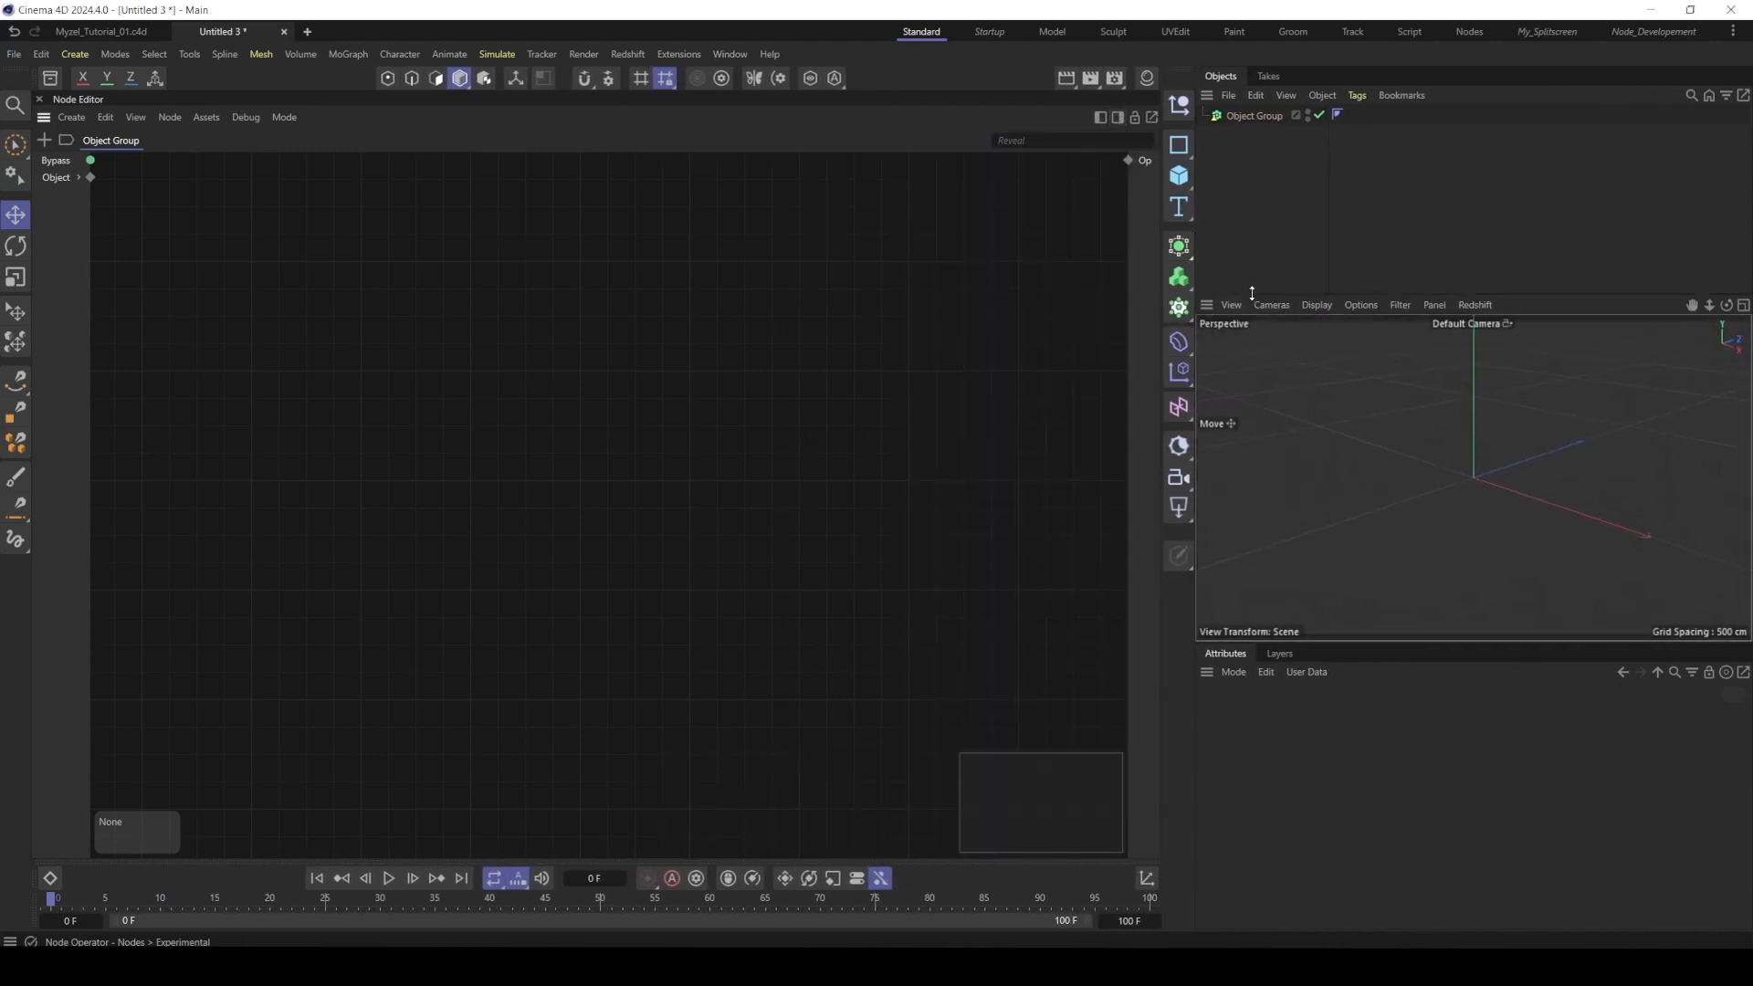
{"action": "left_click", "coordinate": [1253, 115]}
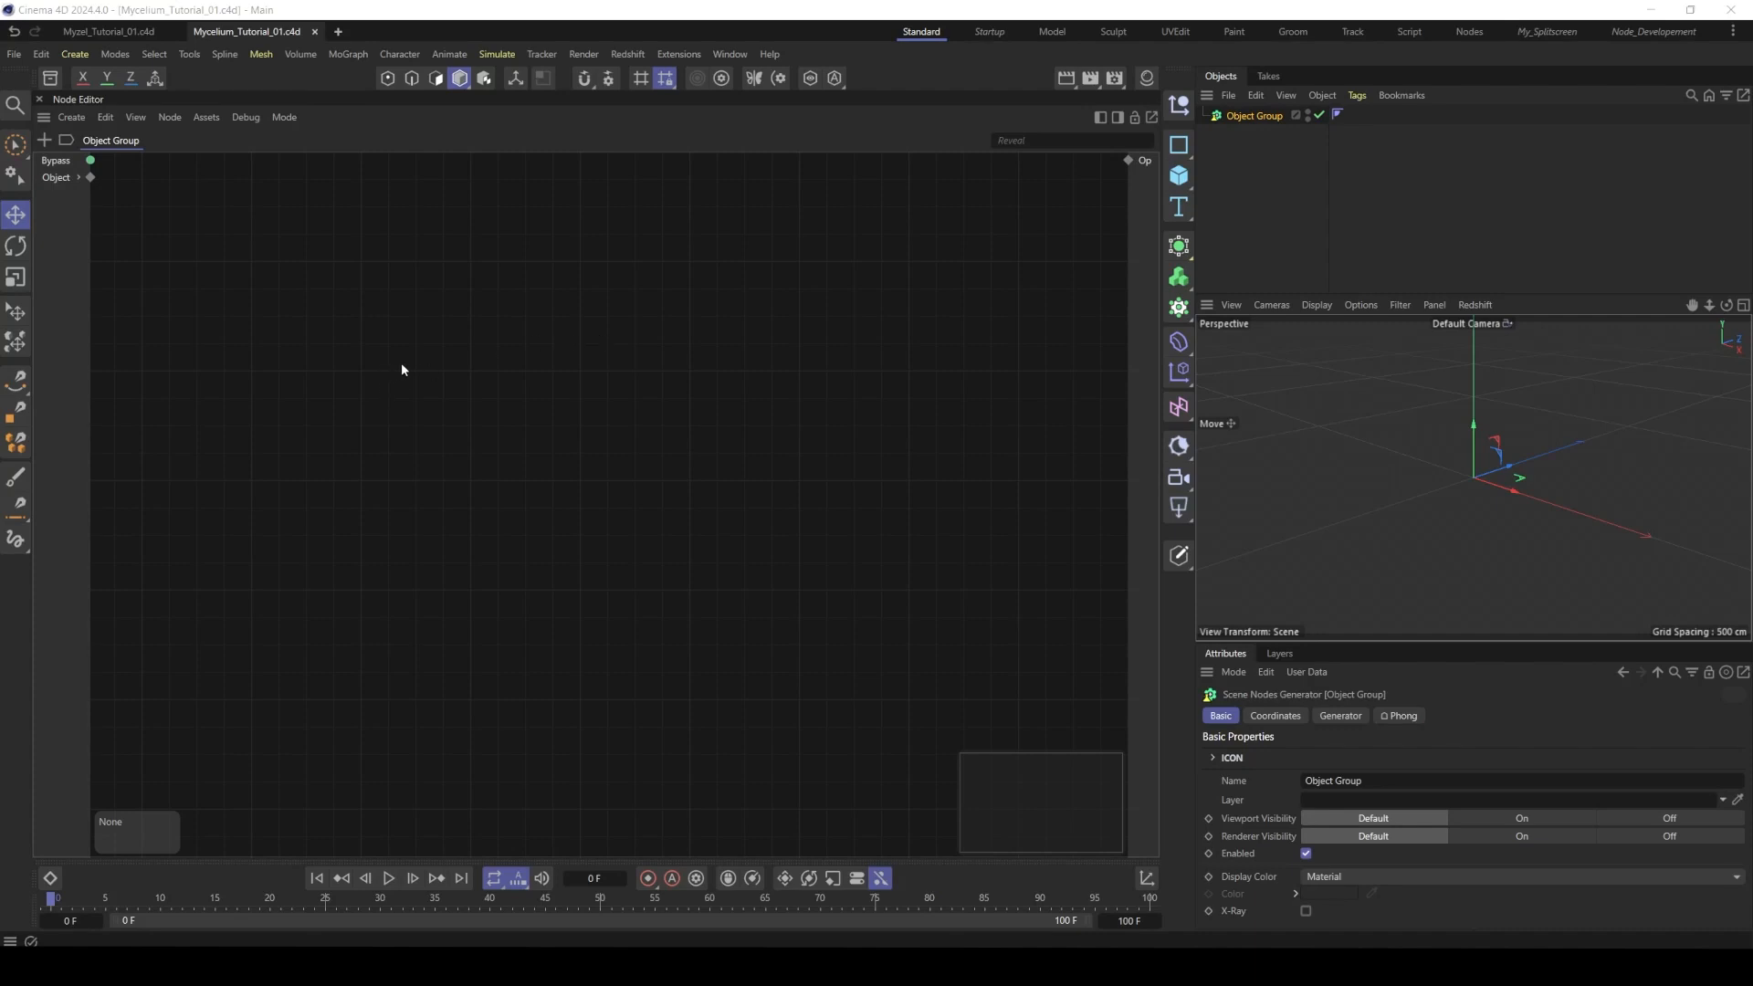
- Add a Disc node to the Object Group's graph and place it near the graph's input side
{"action": "double_click", "coordinate": [270, 453]}
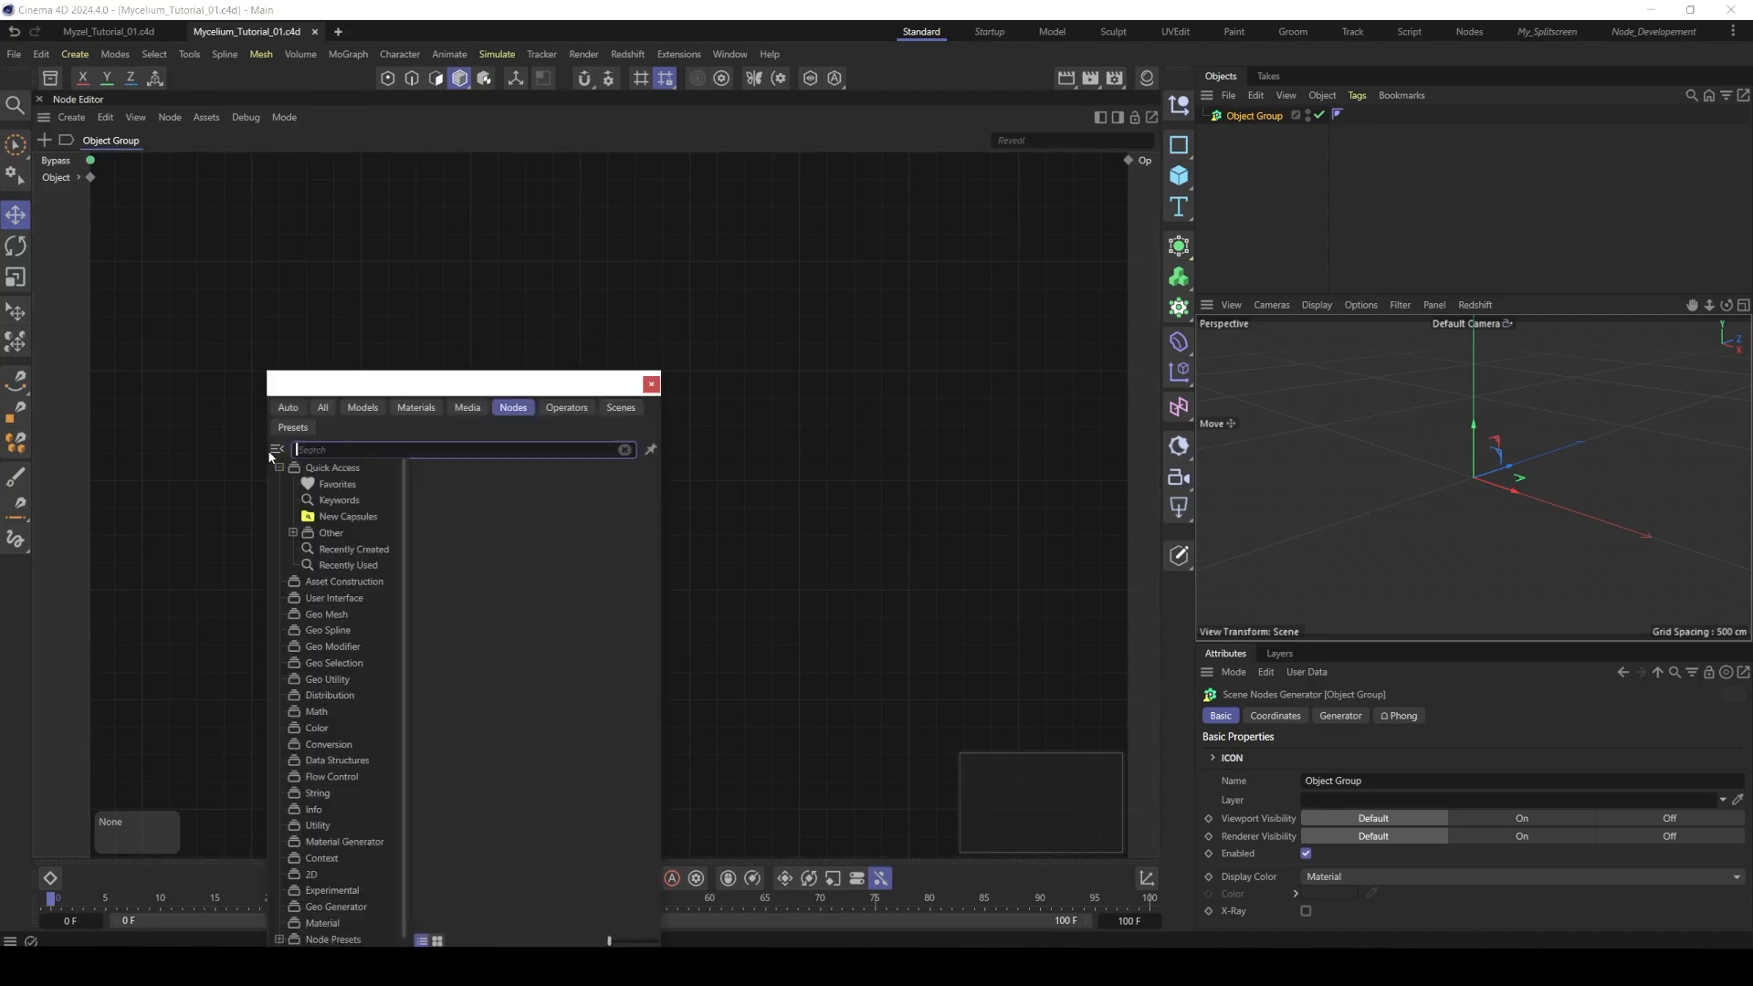
{"action": "type", "text": "disc"}
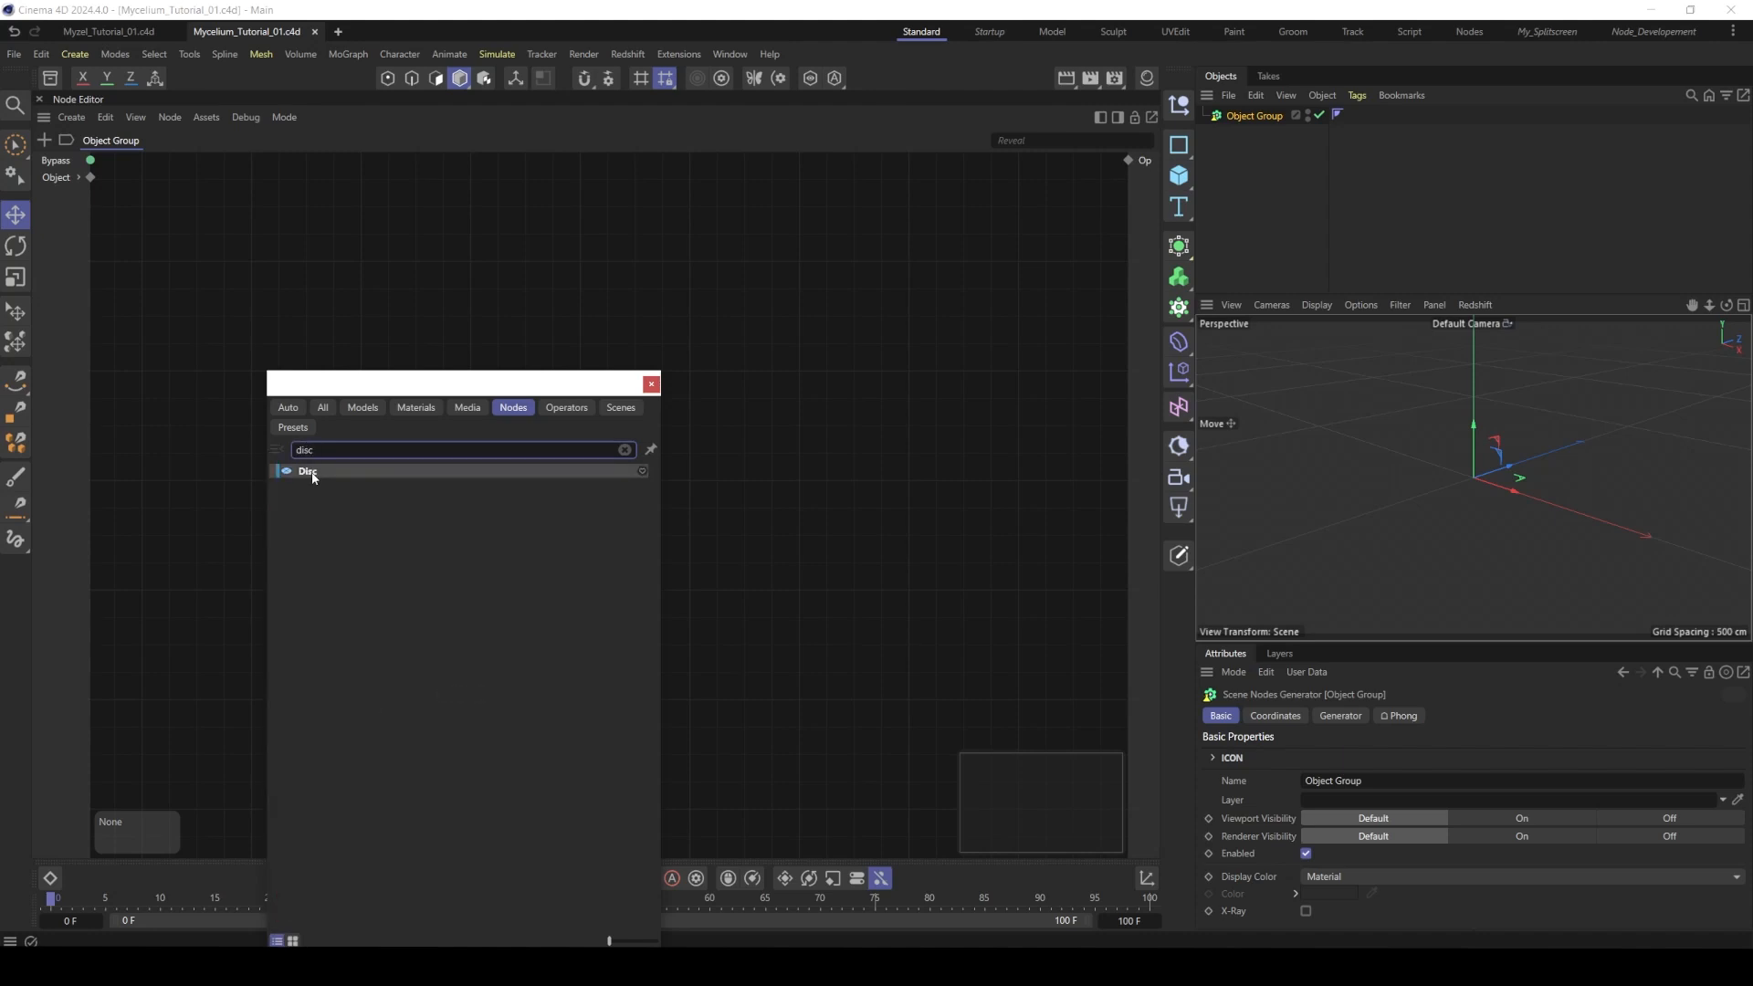
{"action": "double_click", "coordinate": [314, 474]}
{"action": "left_click_drag", "start_coordinate": [270, 458], "coordinate": [223, 460]}
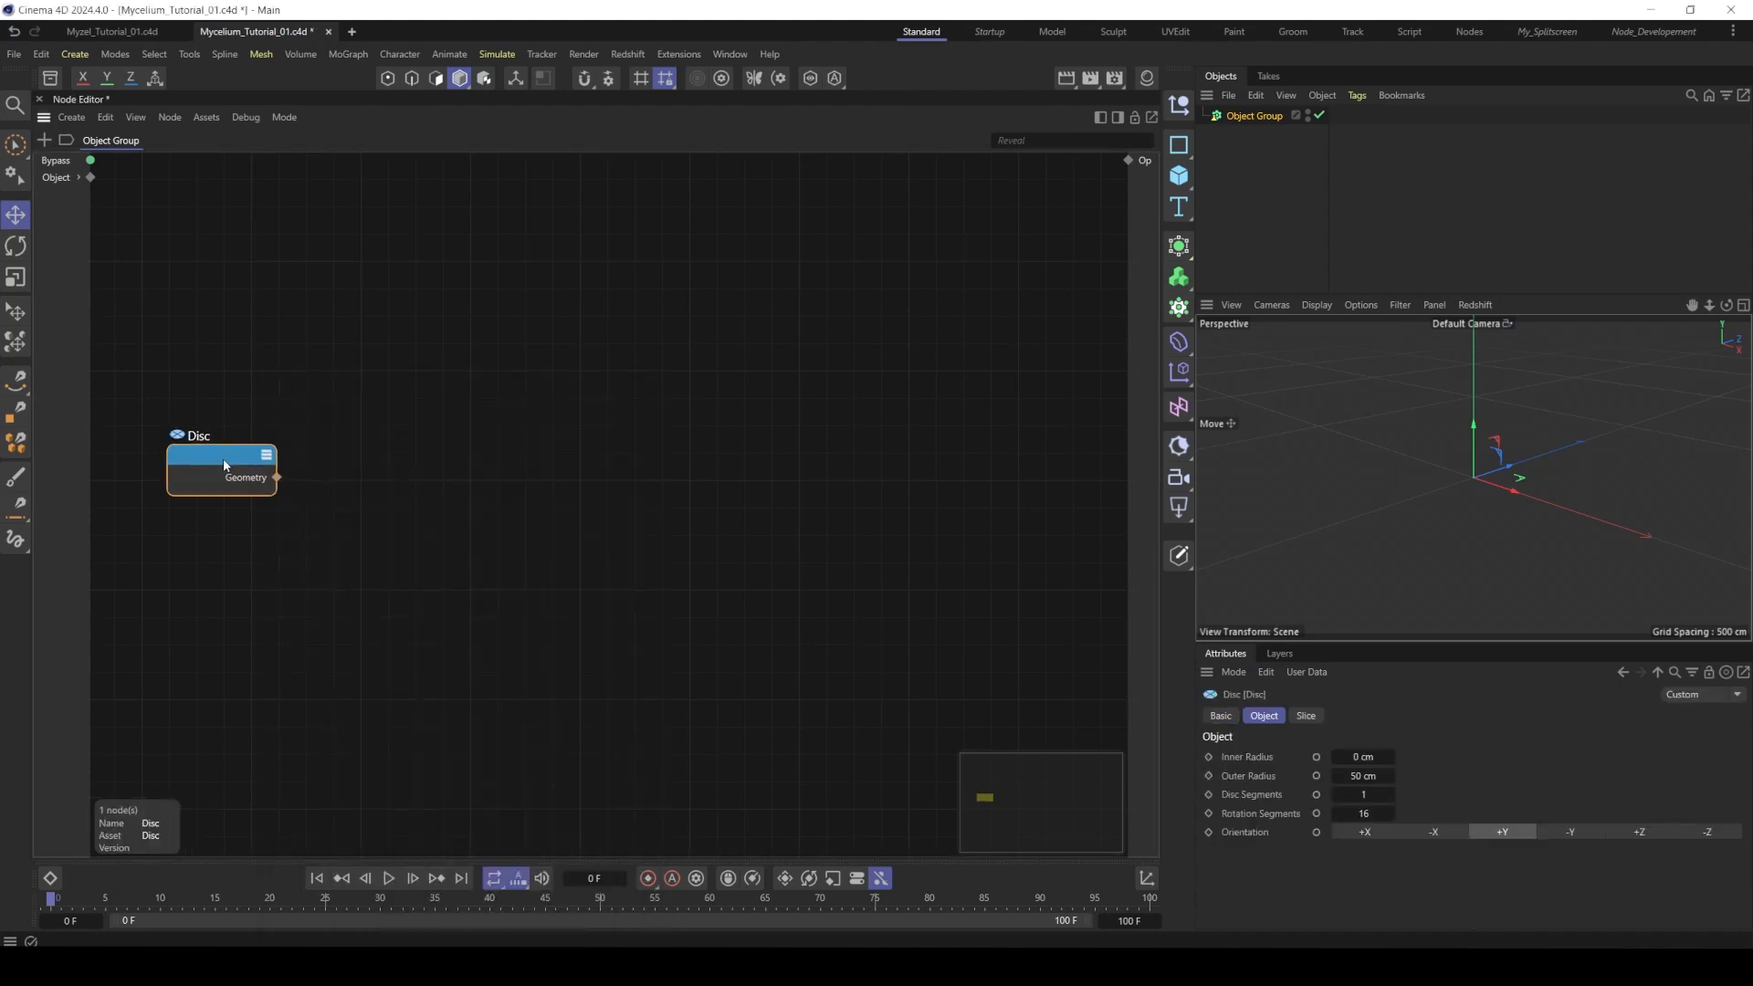
- Add a Surface Blue-Noise node beside the Disc and feed the Disc's geometry into its Geometry input
{"action": "double_click", "coordinate": [430, 455]}
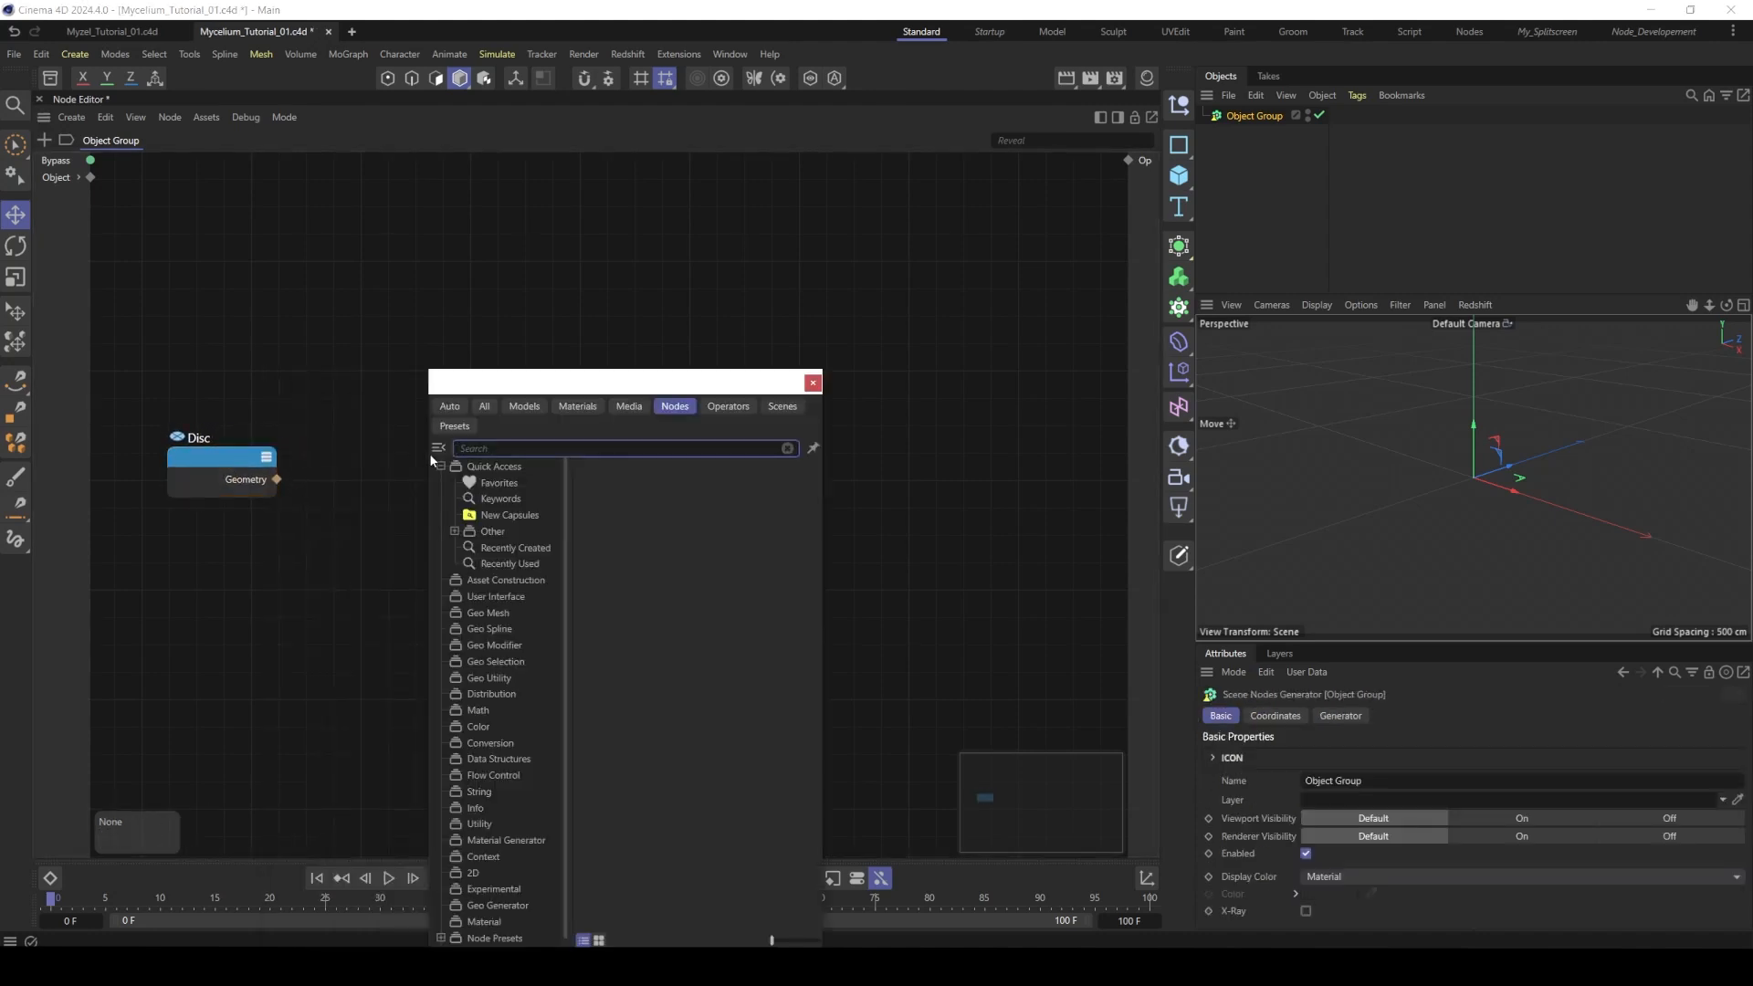
{"action": "type", "text": "su"}
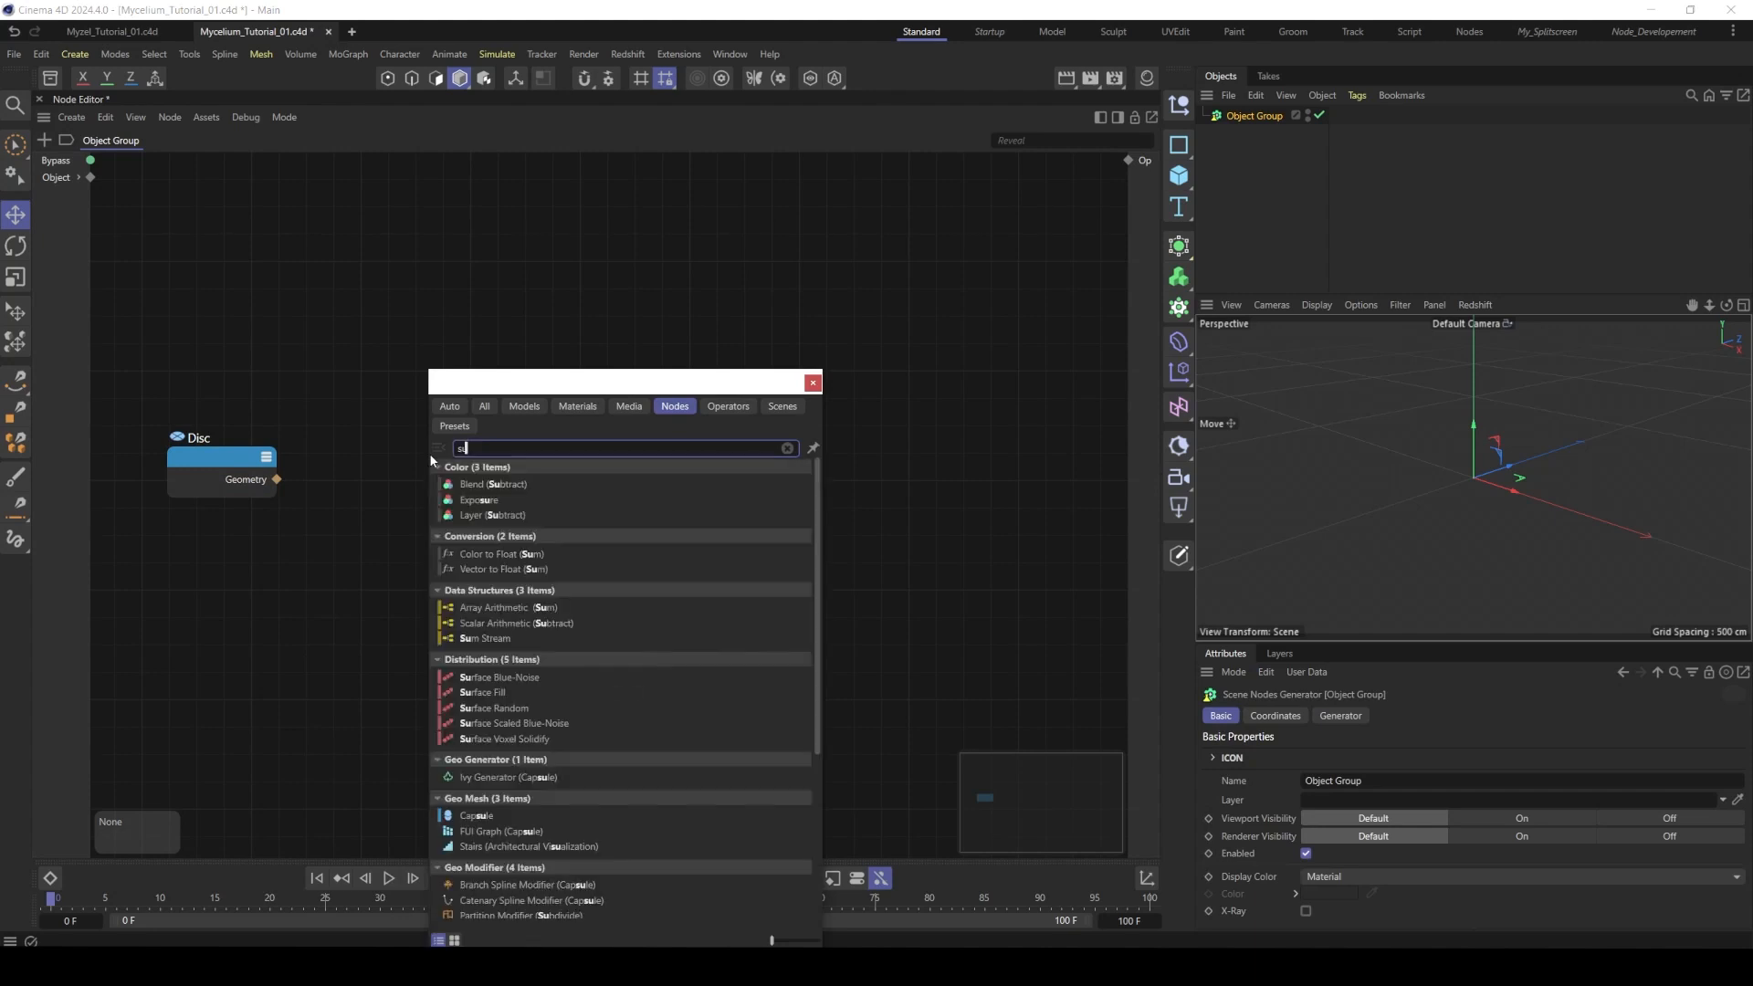
{"action": "type", "text": "rf"}
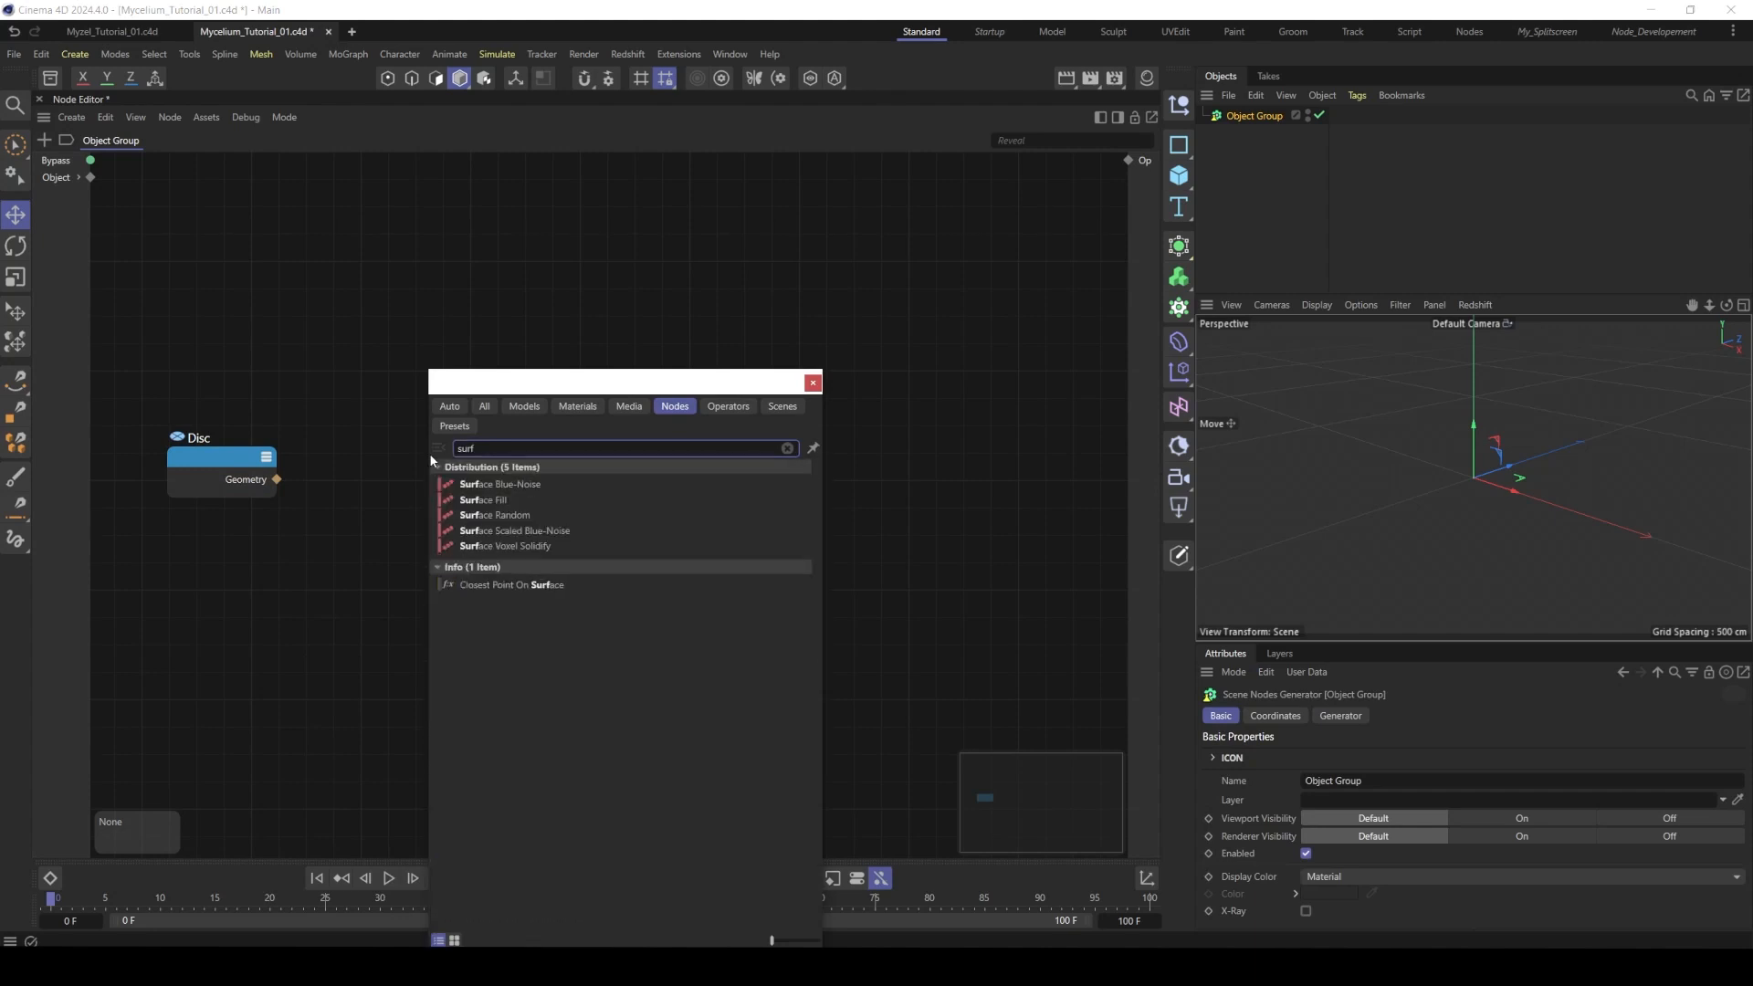
{"action": "double_click", "coordinate": [504, 485]}
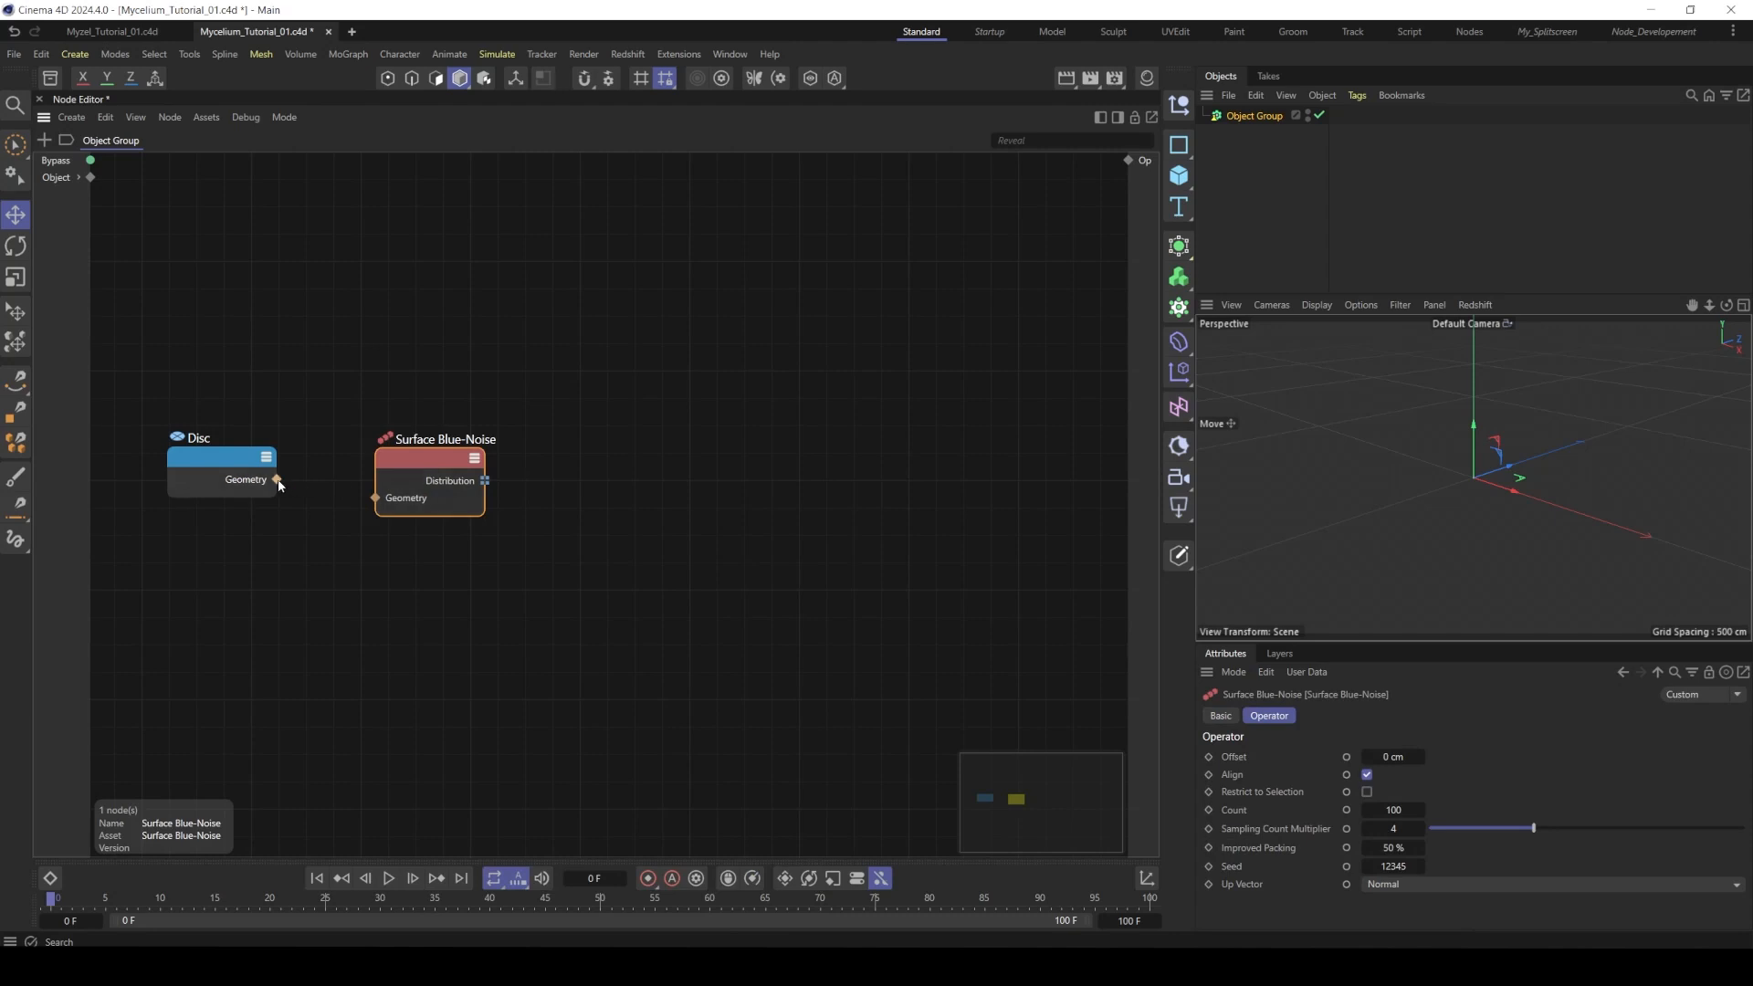
{"action": "left_click_drag", "start_coordinate": [280, 485], "coordinate": [339, 468]}
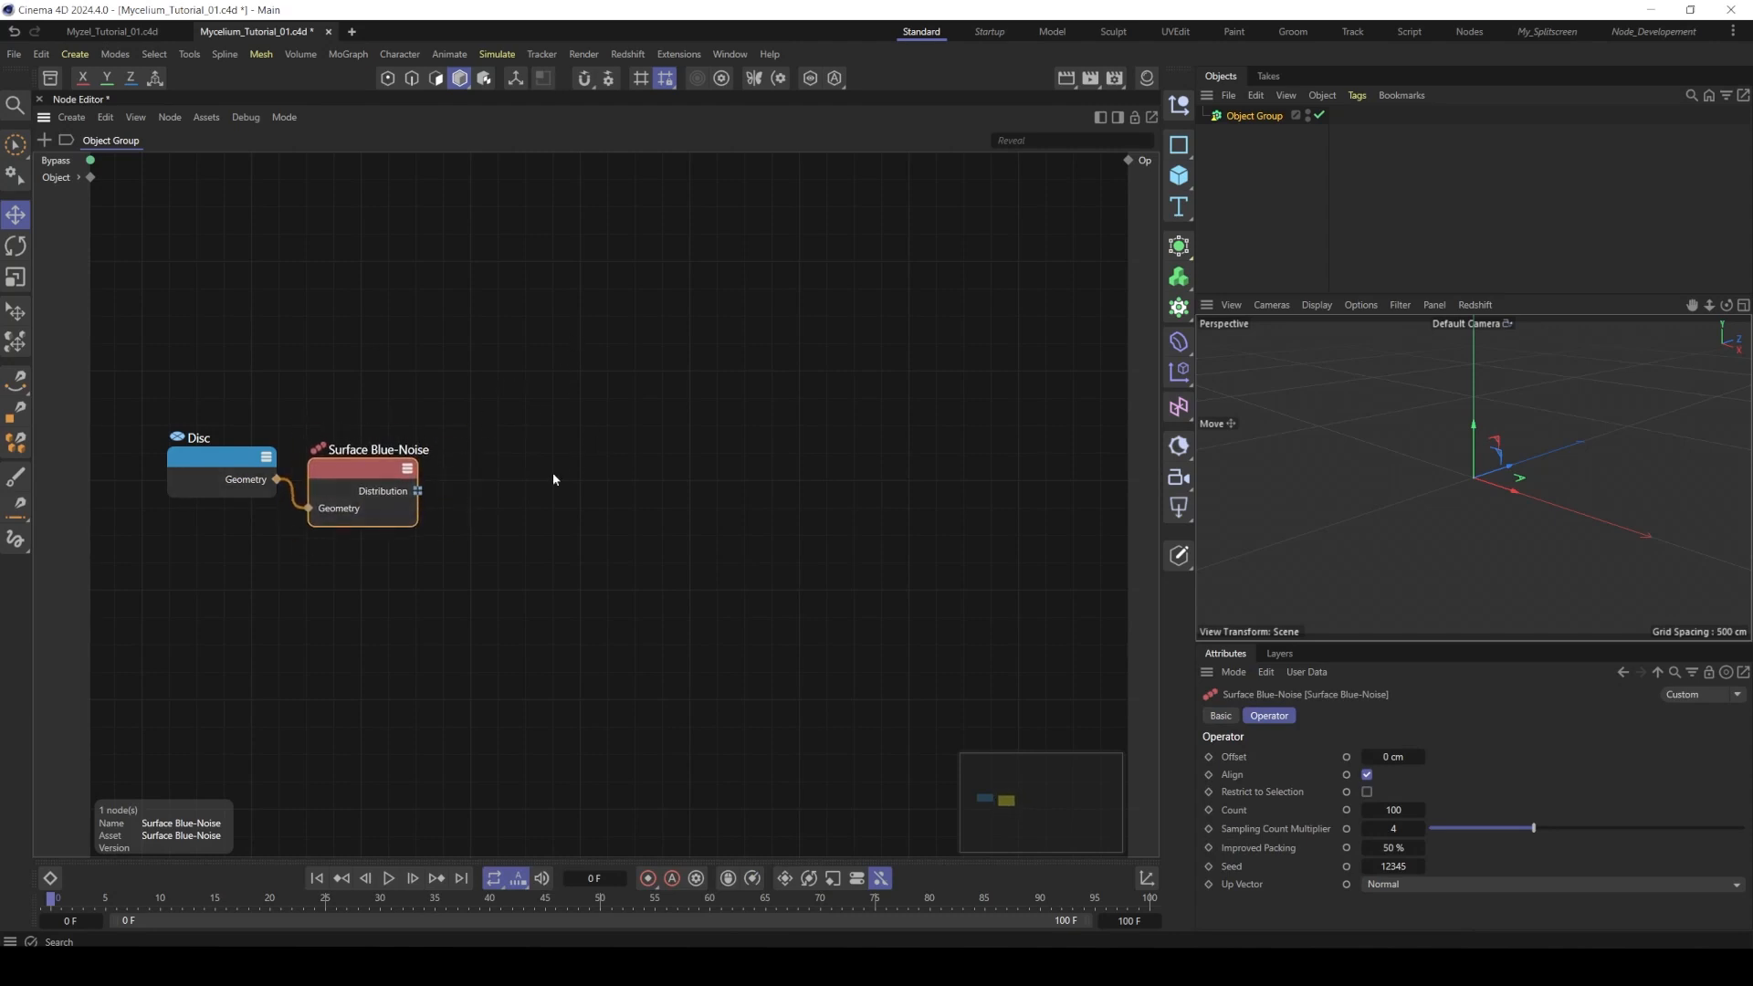
- Add a Cube node and place it above and beyond the Surface Blue-Noise node
{"action": "double_click", "coordinate": [556, 424]}
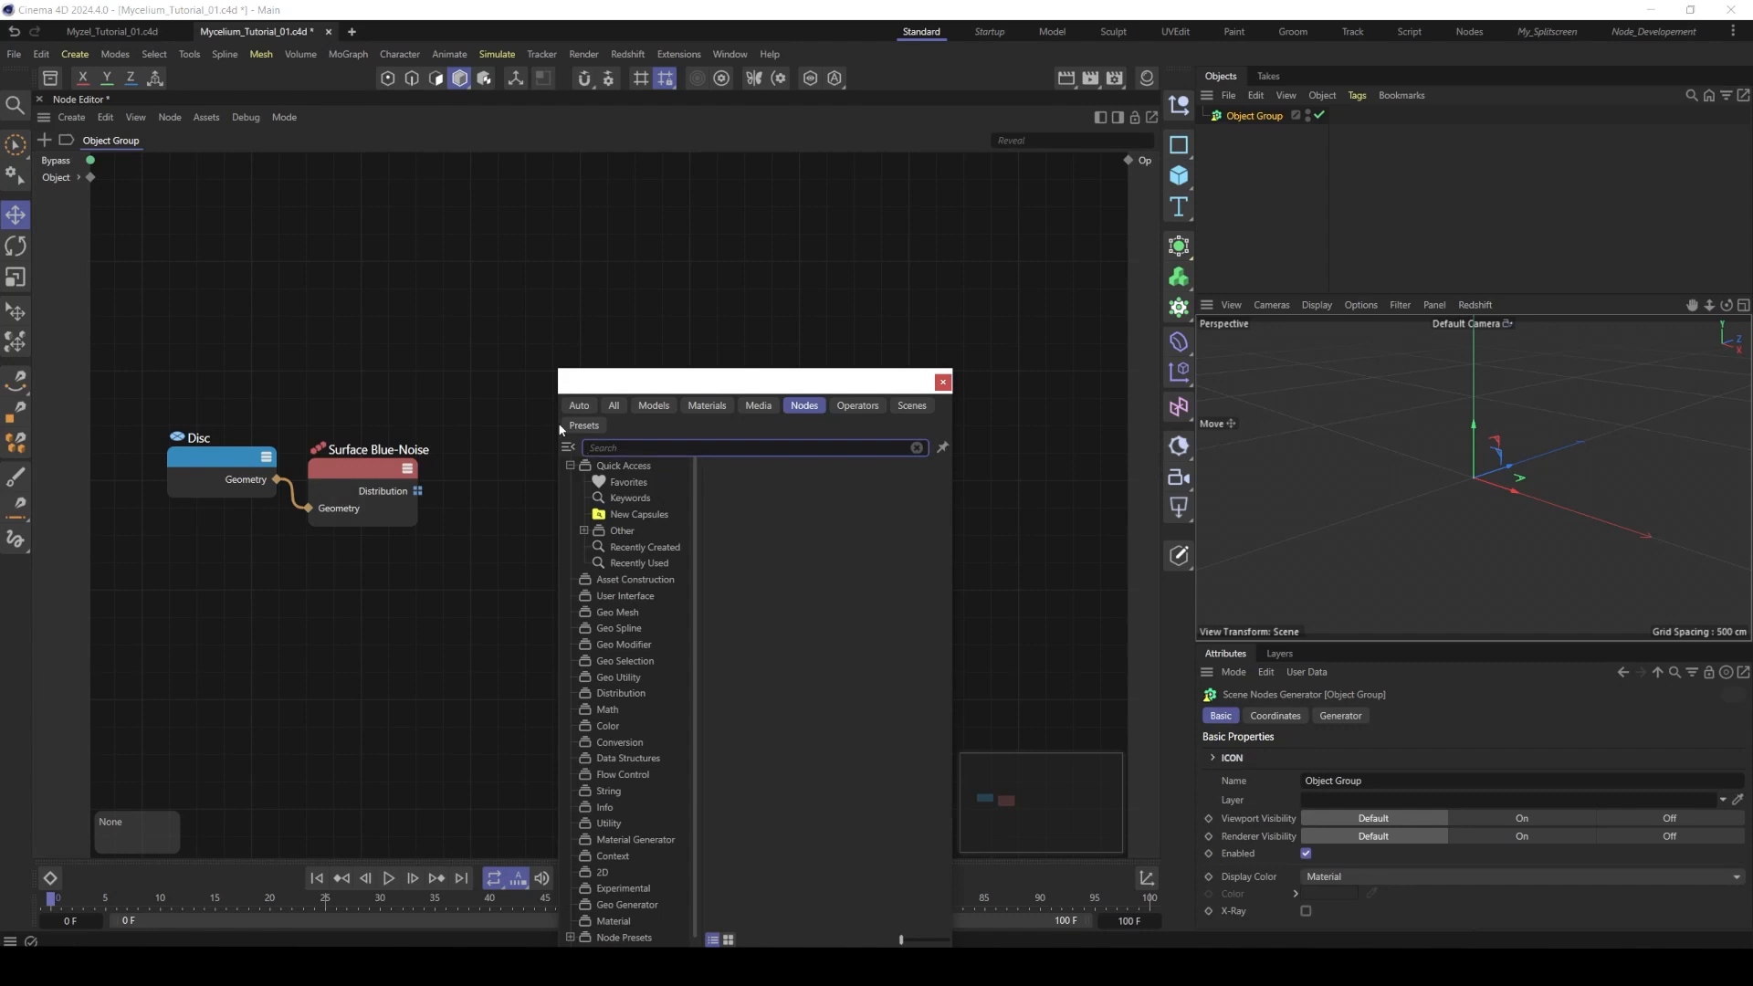
{"action": "type", "text": "cu"}
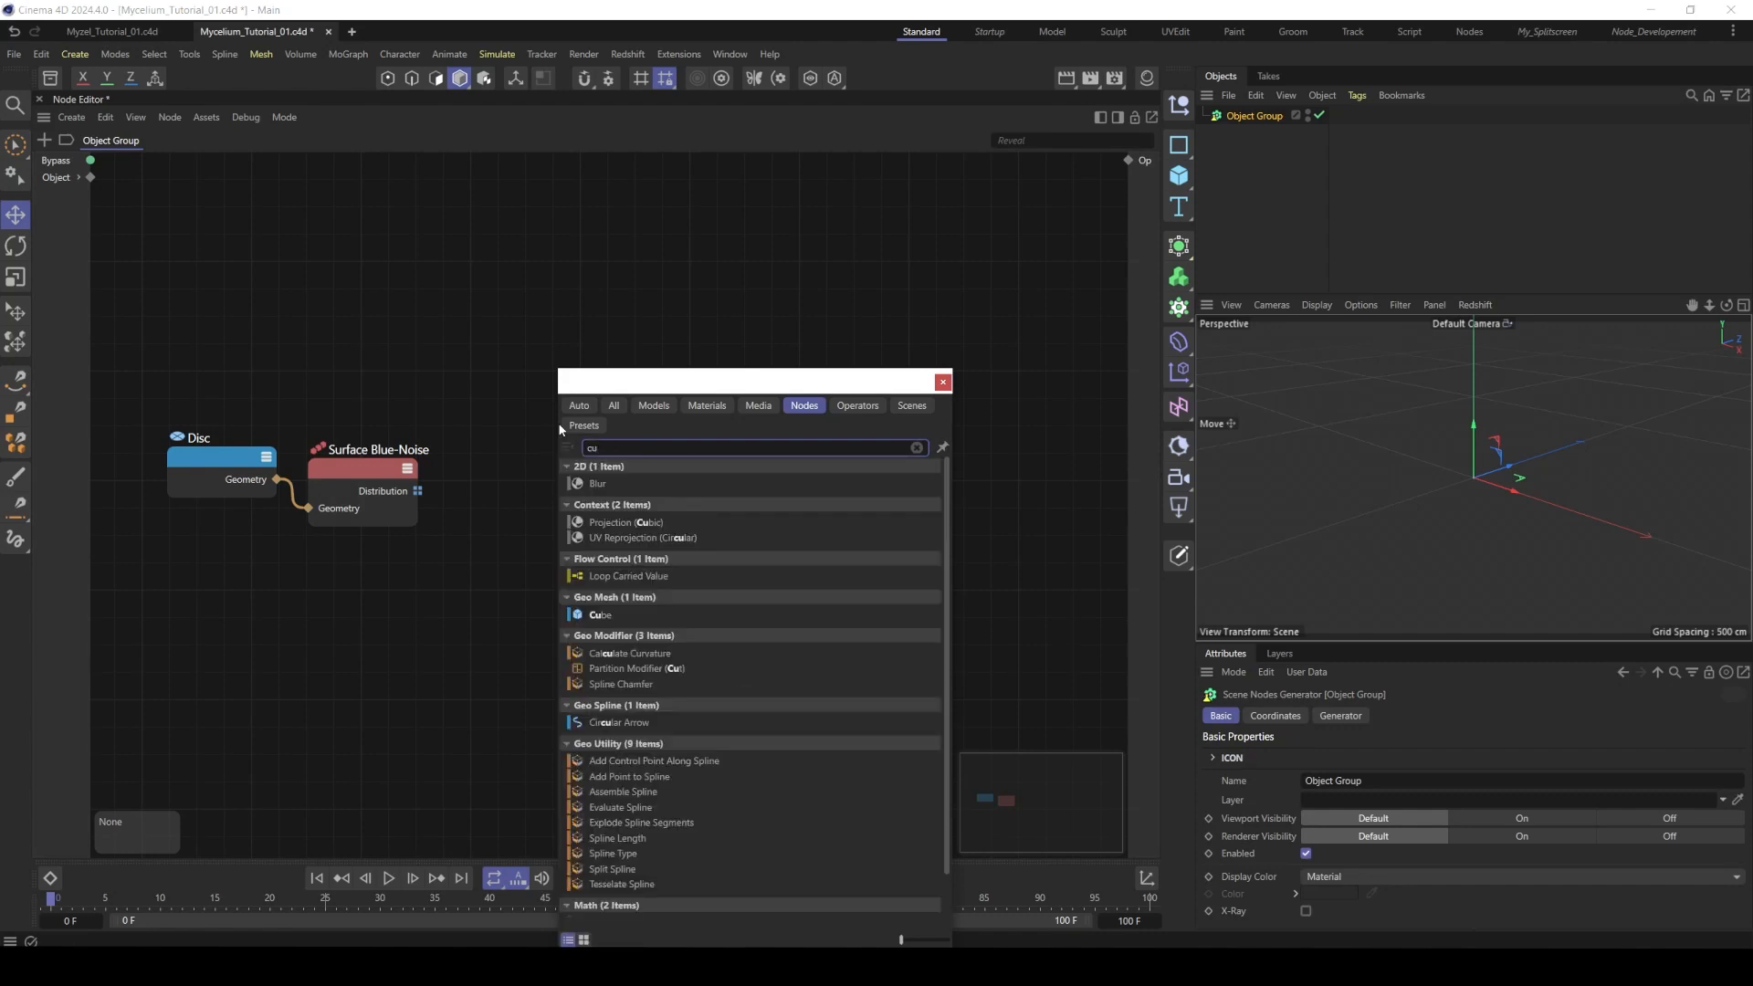
{"action": "type", "text": "be"}
{"action": "double_click", "coordinate": [599, 469]}
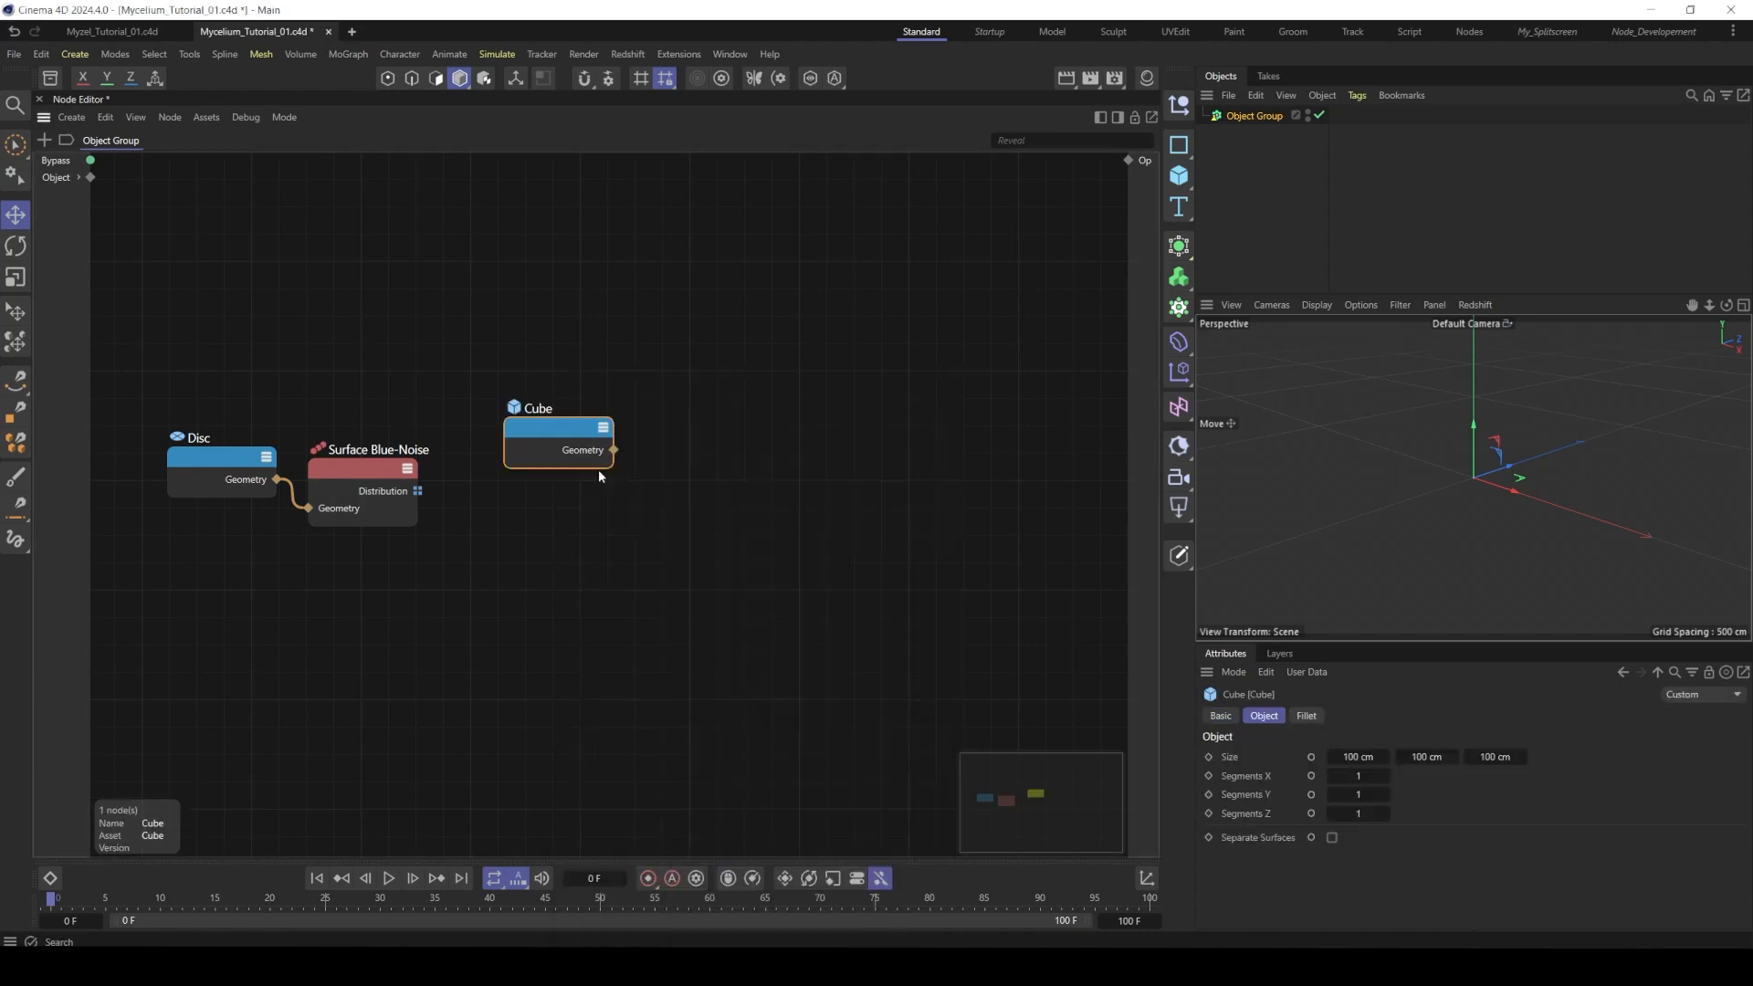
{"action": "left_click_drag", "start_coordinate": [599, 469], "coordinate": [596, 414]}
- Set the Cube node's size to 2 cm in all three dimensions
{"action": "left_click", "coordinate": [1358, 756]}
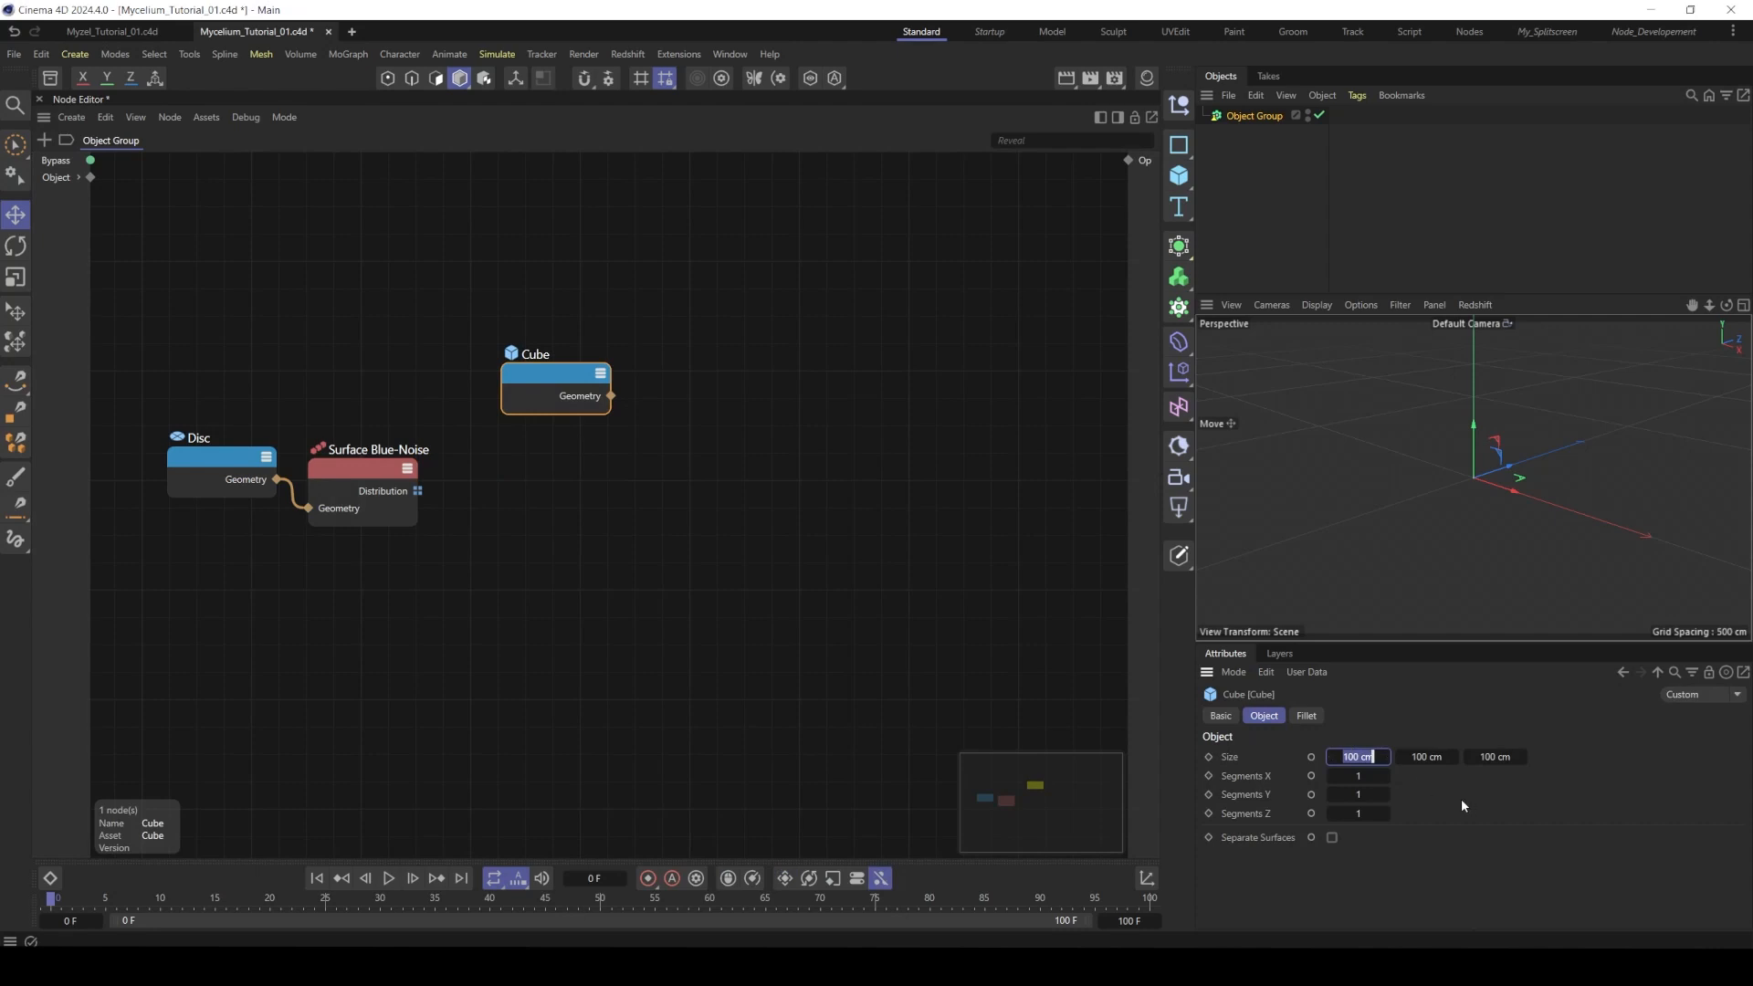
{"action": "type", "text": "2"}
{"action": "key", "text": "Tab"}
{"action": "type", "text": "2"}
{"action": "key", "text": "Tab"}
{"action": "type", "text": "2"}
- Toggle the Cube node's type to its Mesh Primitive object version and nudge it slightly upward
{"action": "right_click", "coordinate": [577, 373]}
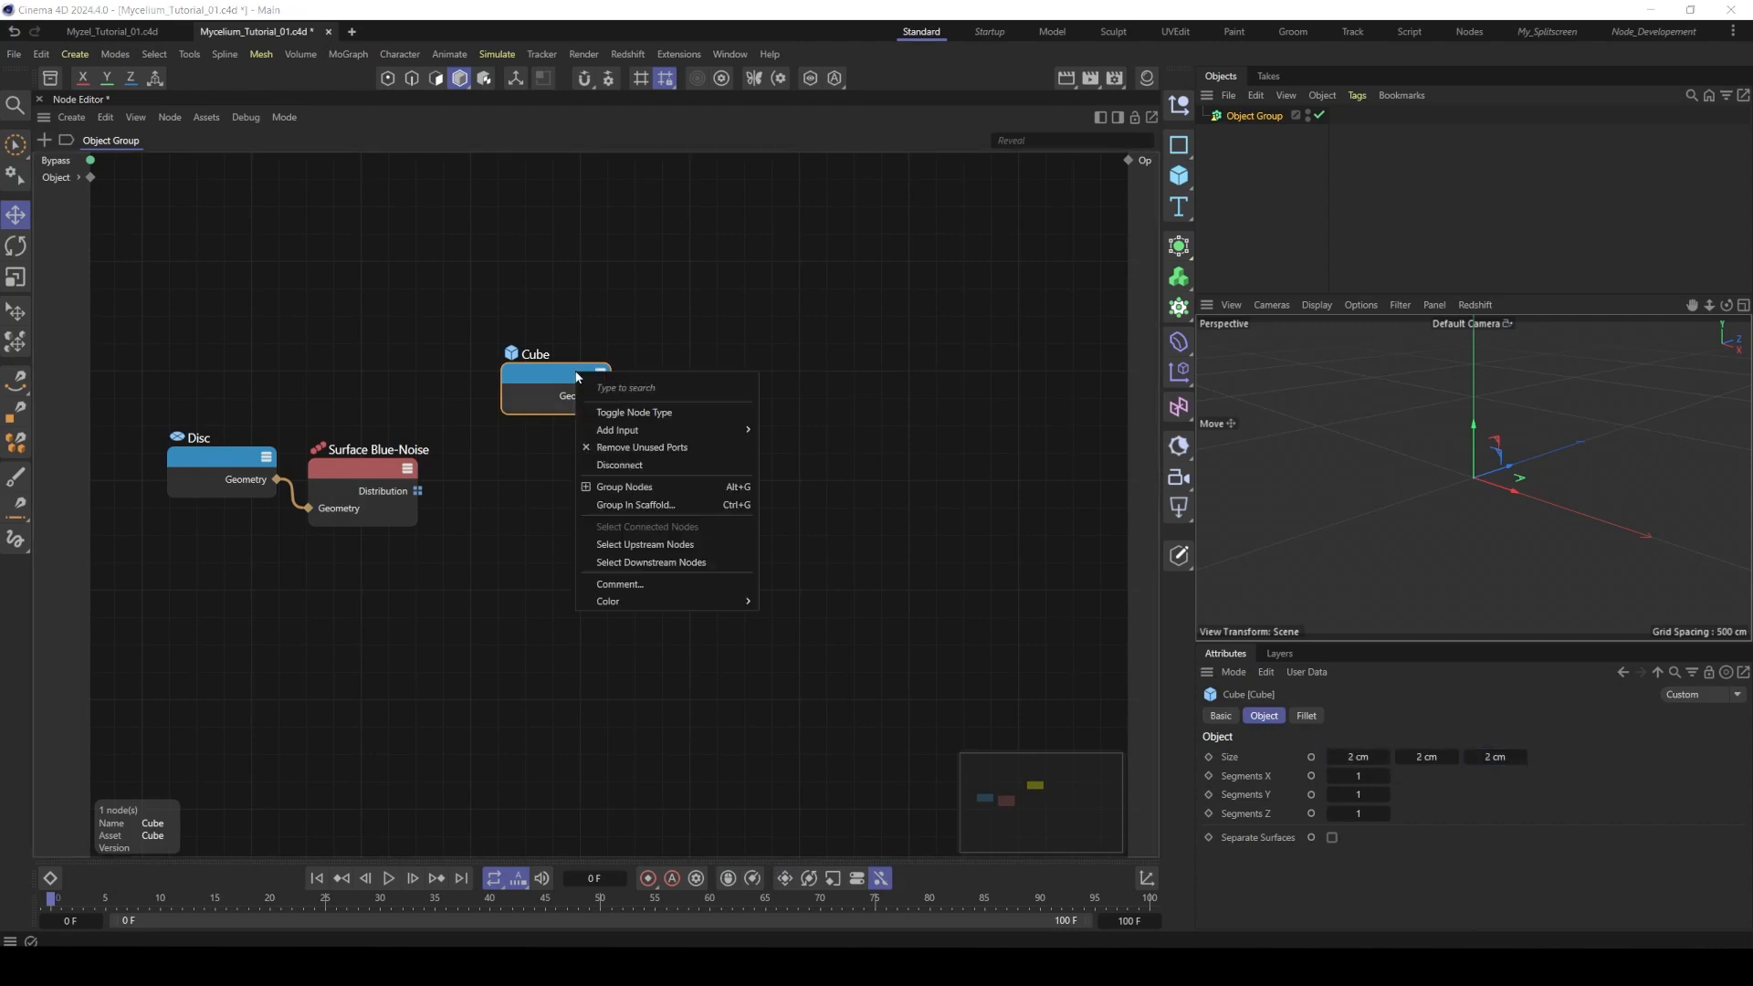
{"action": "left_click", "coordinate": [637, 414]}
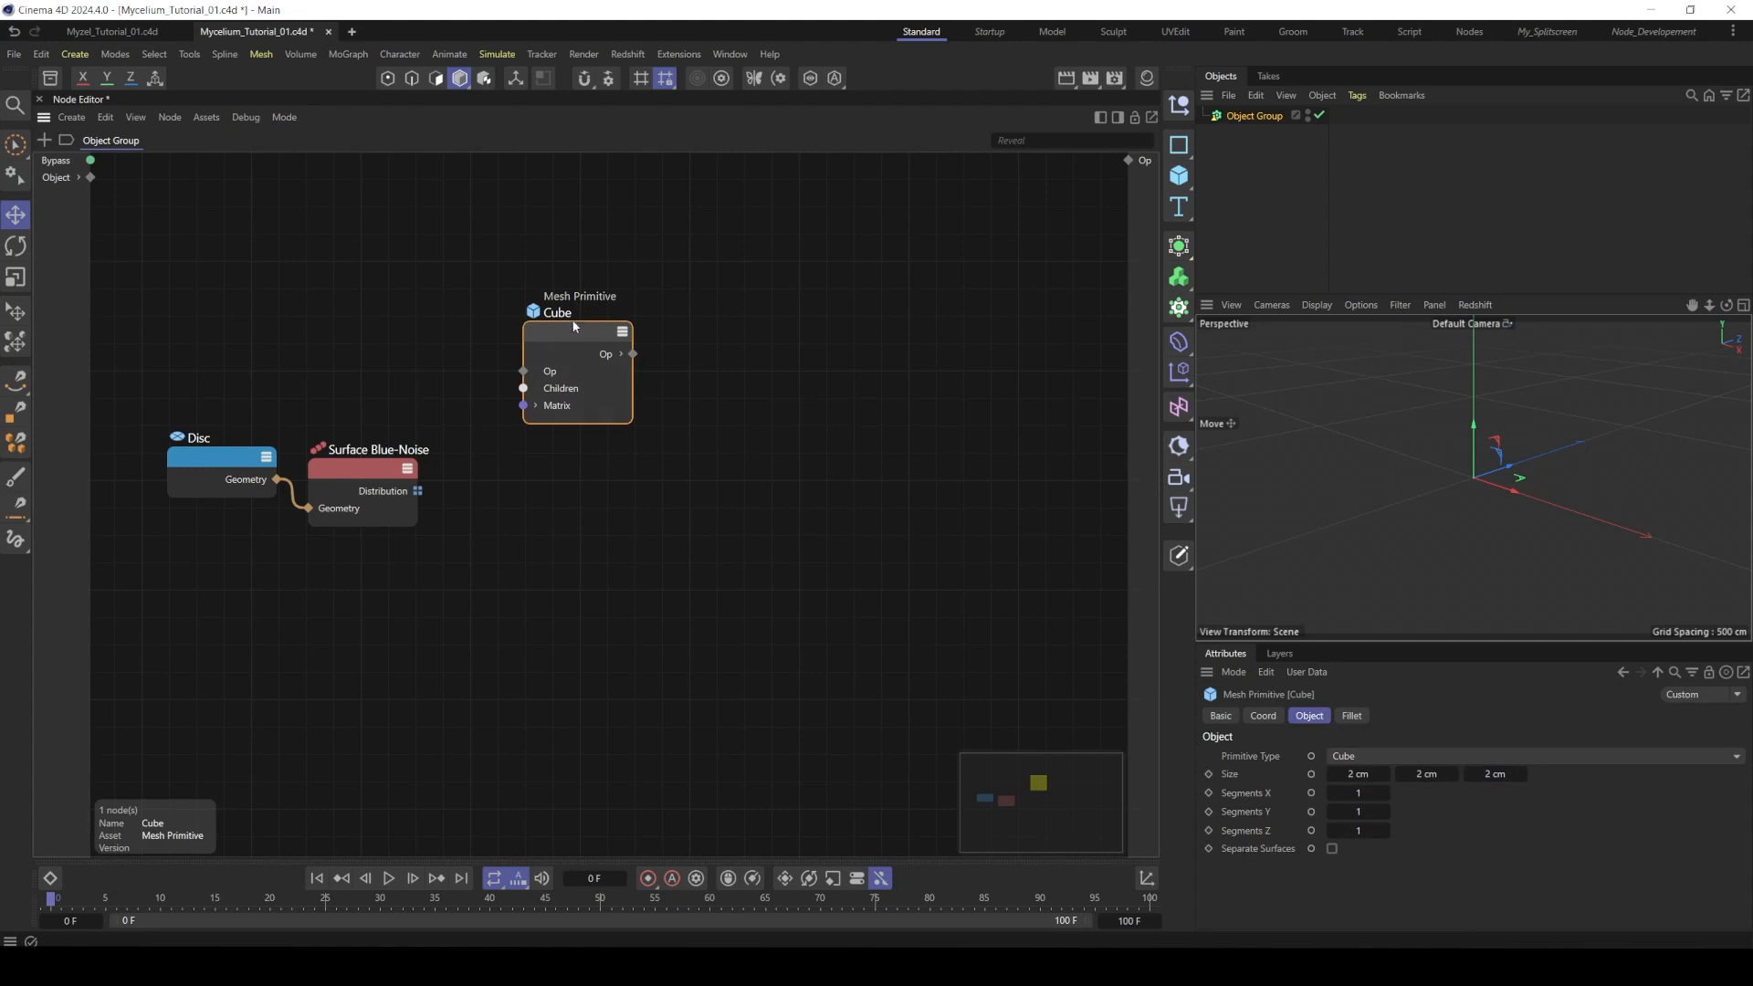
{"action": "left_click_drag", "start_coordinate": [572, 324], "coordinate": [570, 320]}
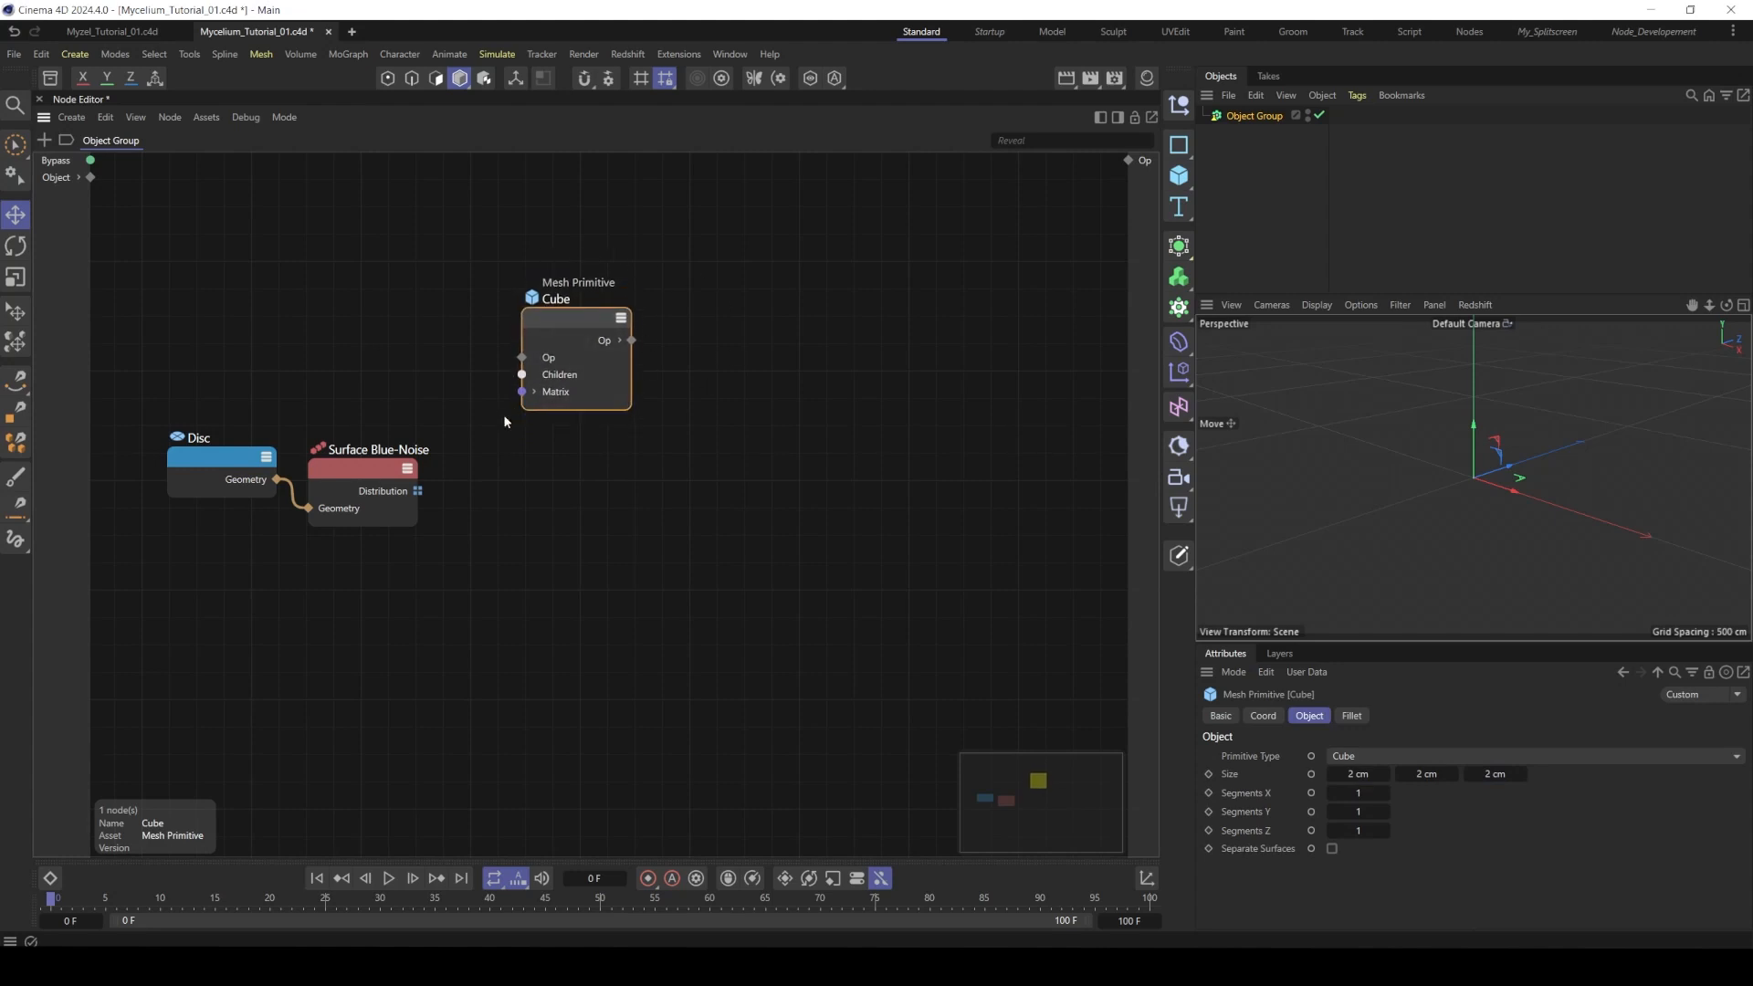
- Connect the Surface Blue-Noise distribution to the Cube's Matrix input and the Cube's Op output to the group's Op output
{"action": "left_click_drag", "start_coordinate": [417, 490], "coordinate": [535, 391]}
{"action": "left_click_drag", "start_coordinate": [590, 321], "coordinate": [1130, 160]}
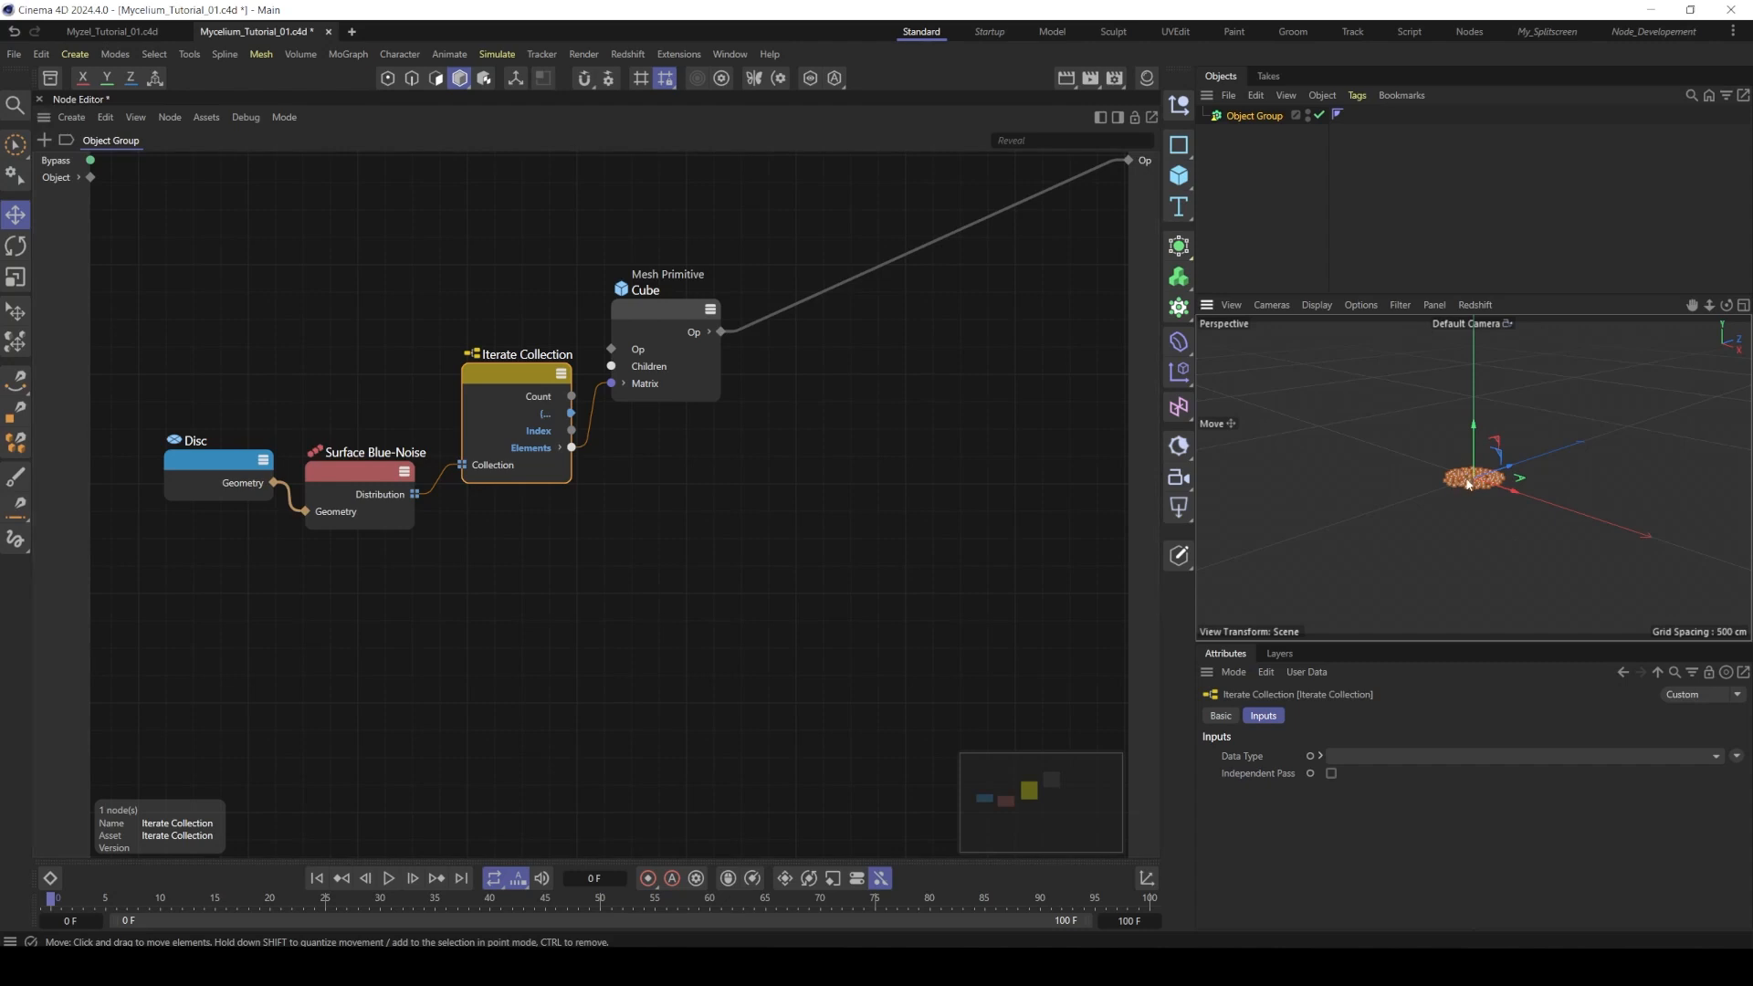
{"action": "left_click_drag", "start_coordinate": [1468, 484], "coordinate": [1468, 552], "text": "alt"}
{"action": "scroll", "coordinate": [1471, 484], "scroll_direction": "up", "scroll_amount": 10}
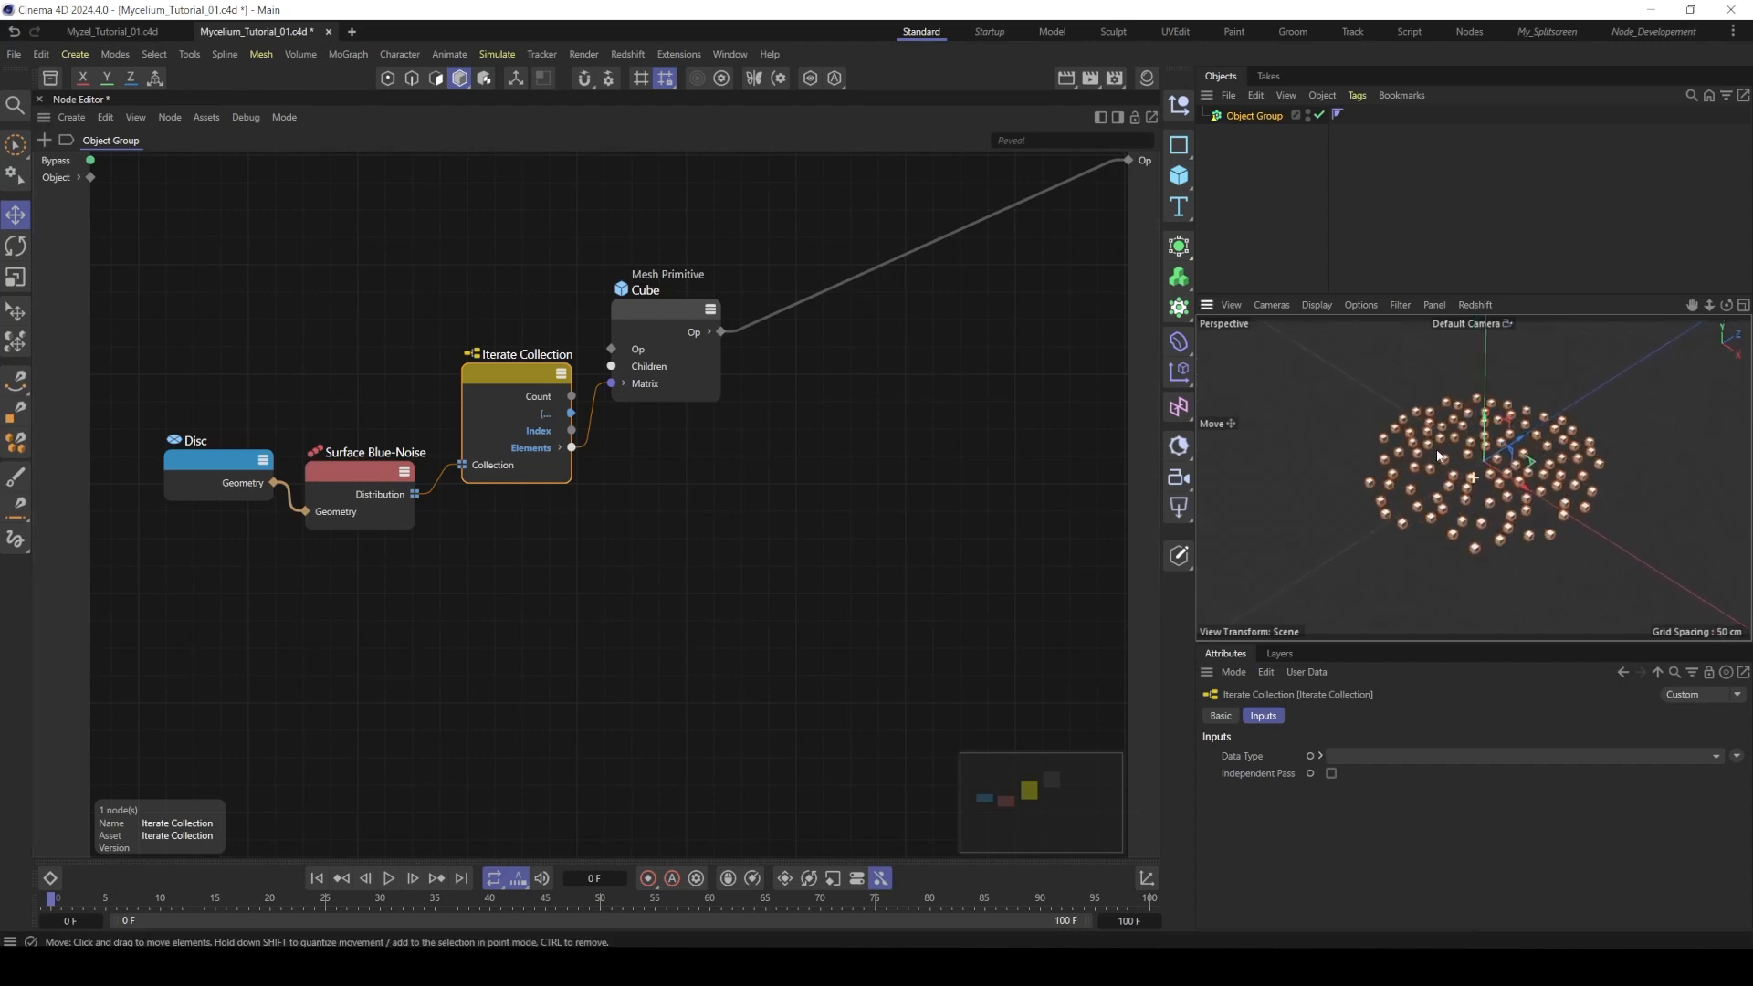
{"action": "left_click_drag", "start_coordinate": [1437, 456], "coordinate": [1450, 491], "text": "alt"}
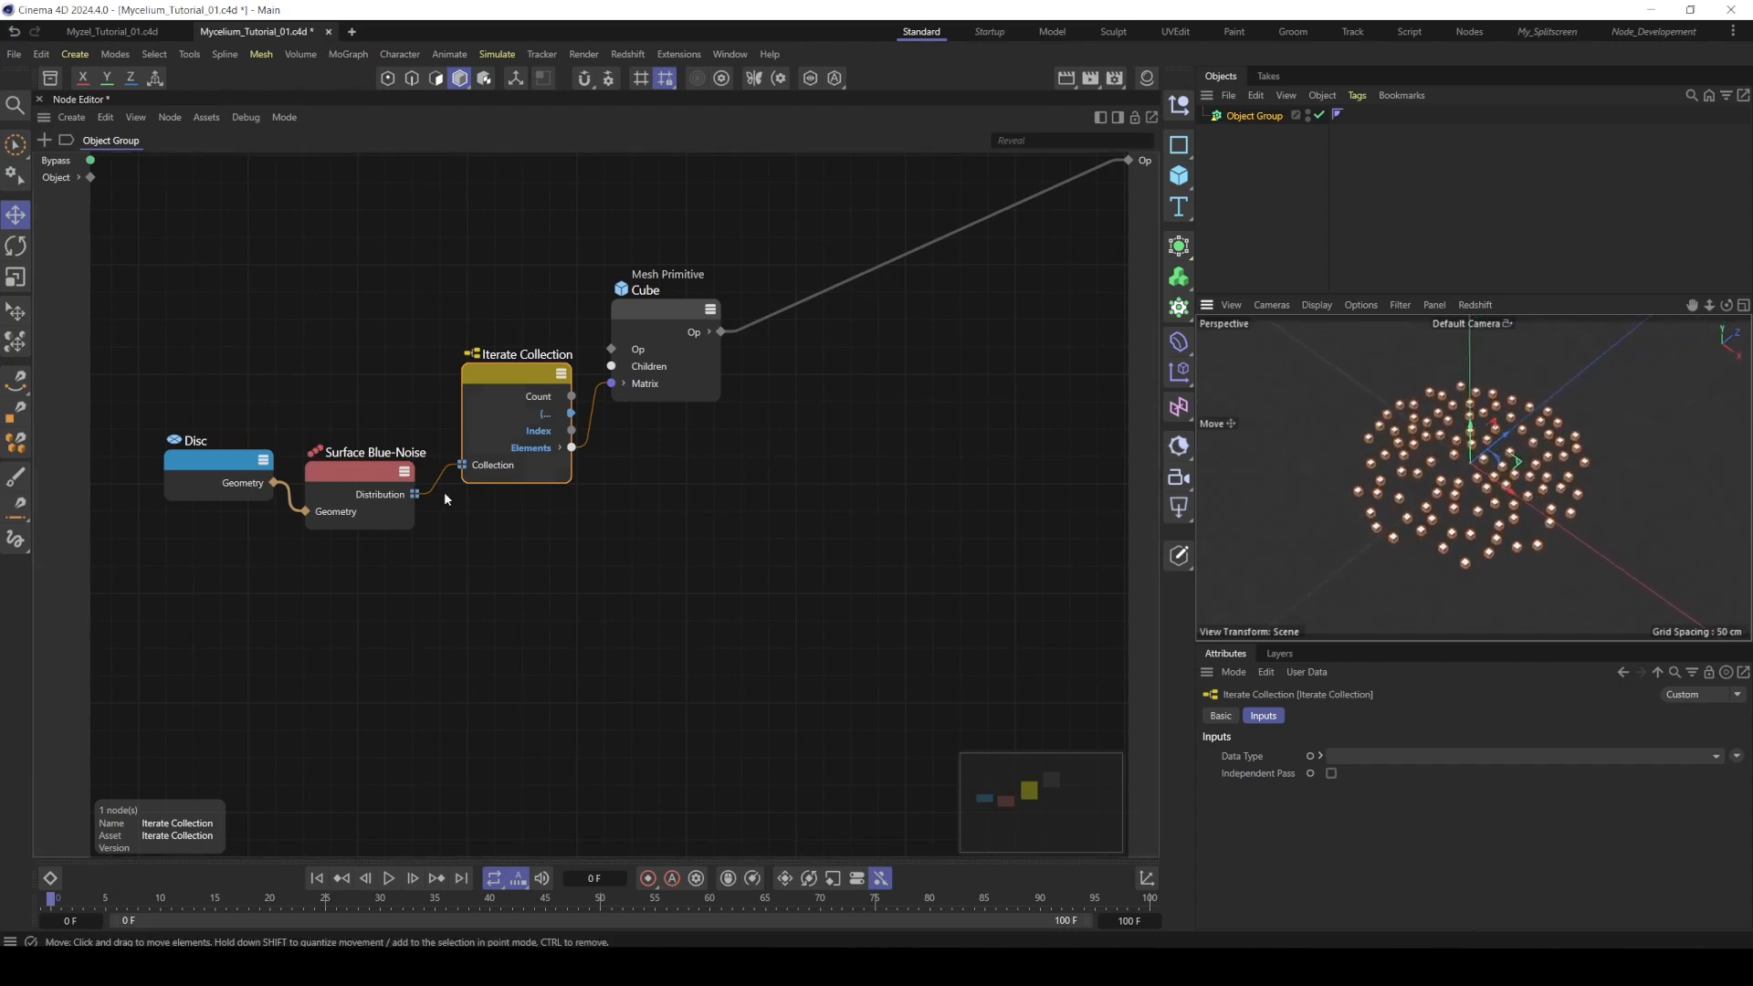
- Expose the Surface Blue-Noise node's Count as a port and link it to a new Count input on the Object Group
{"action": "left_click", "coordinate": [348, 483]}
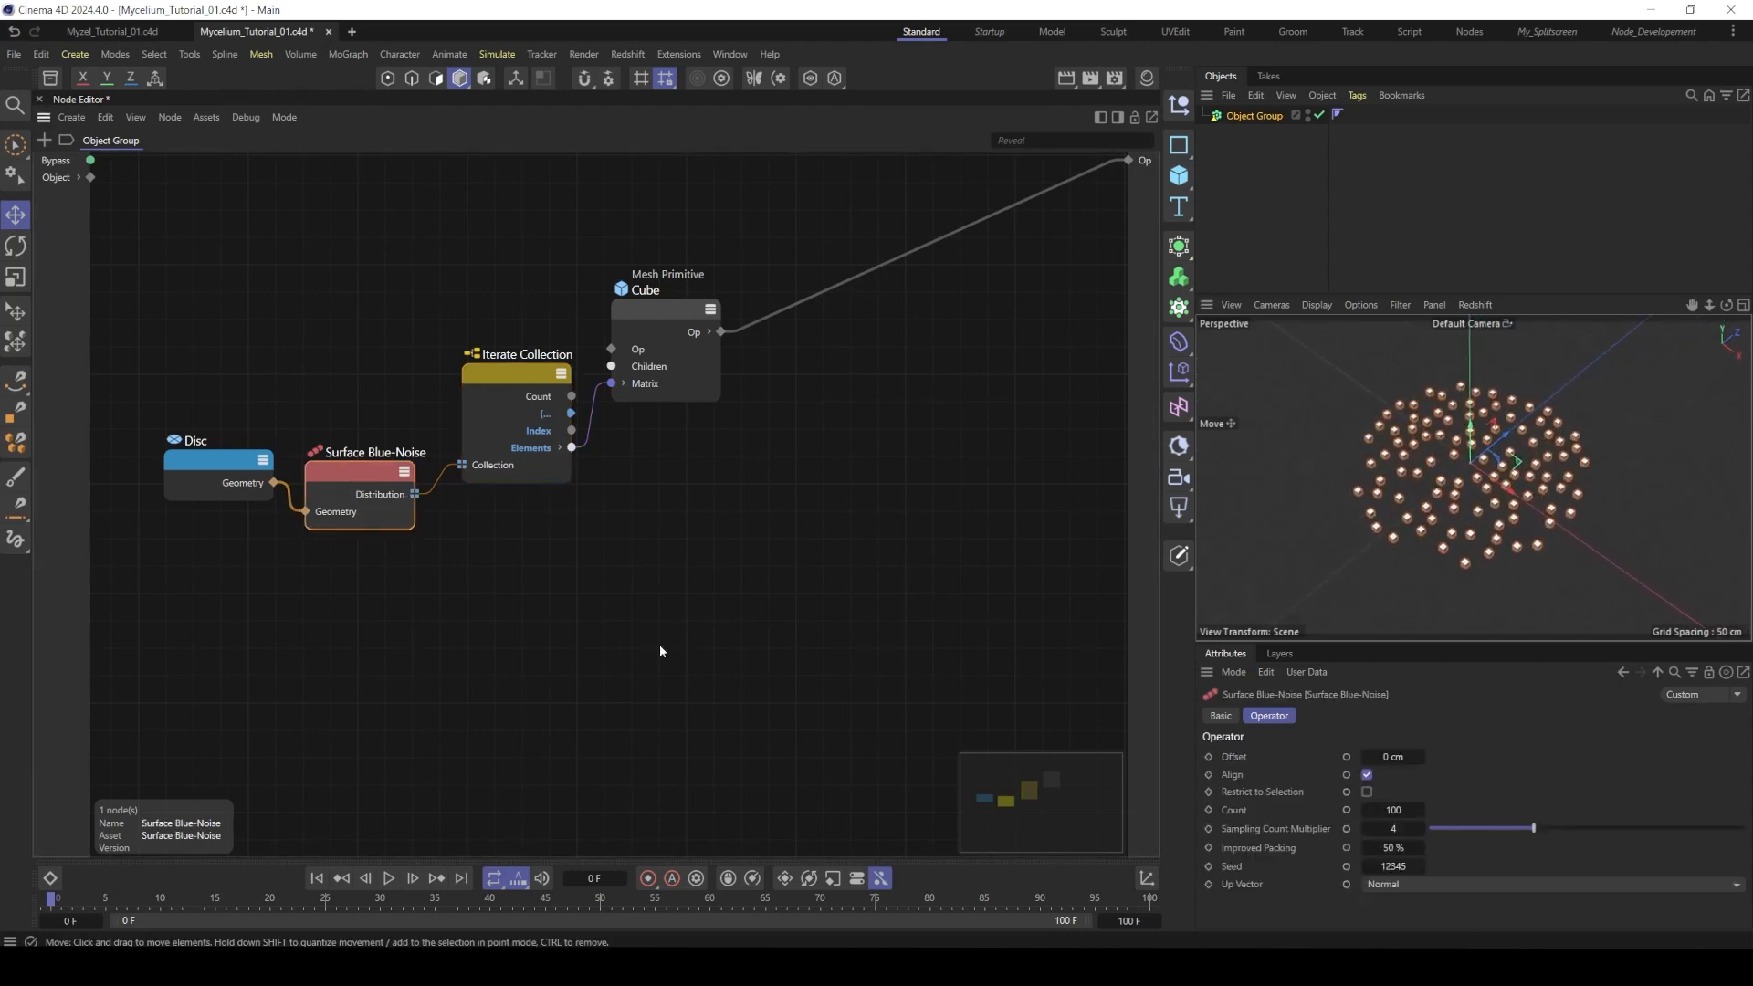
{"action": "left_click", "coordinate": [1348, 810]}
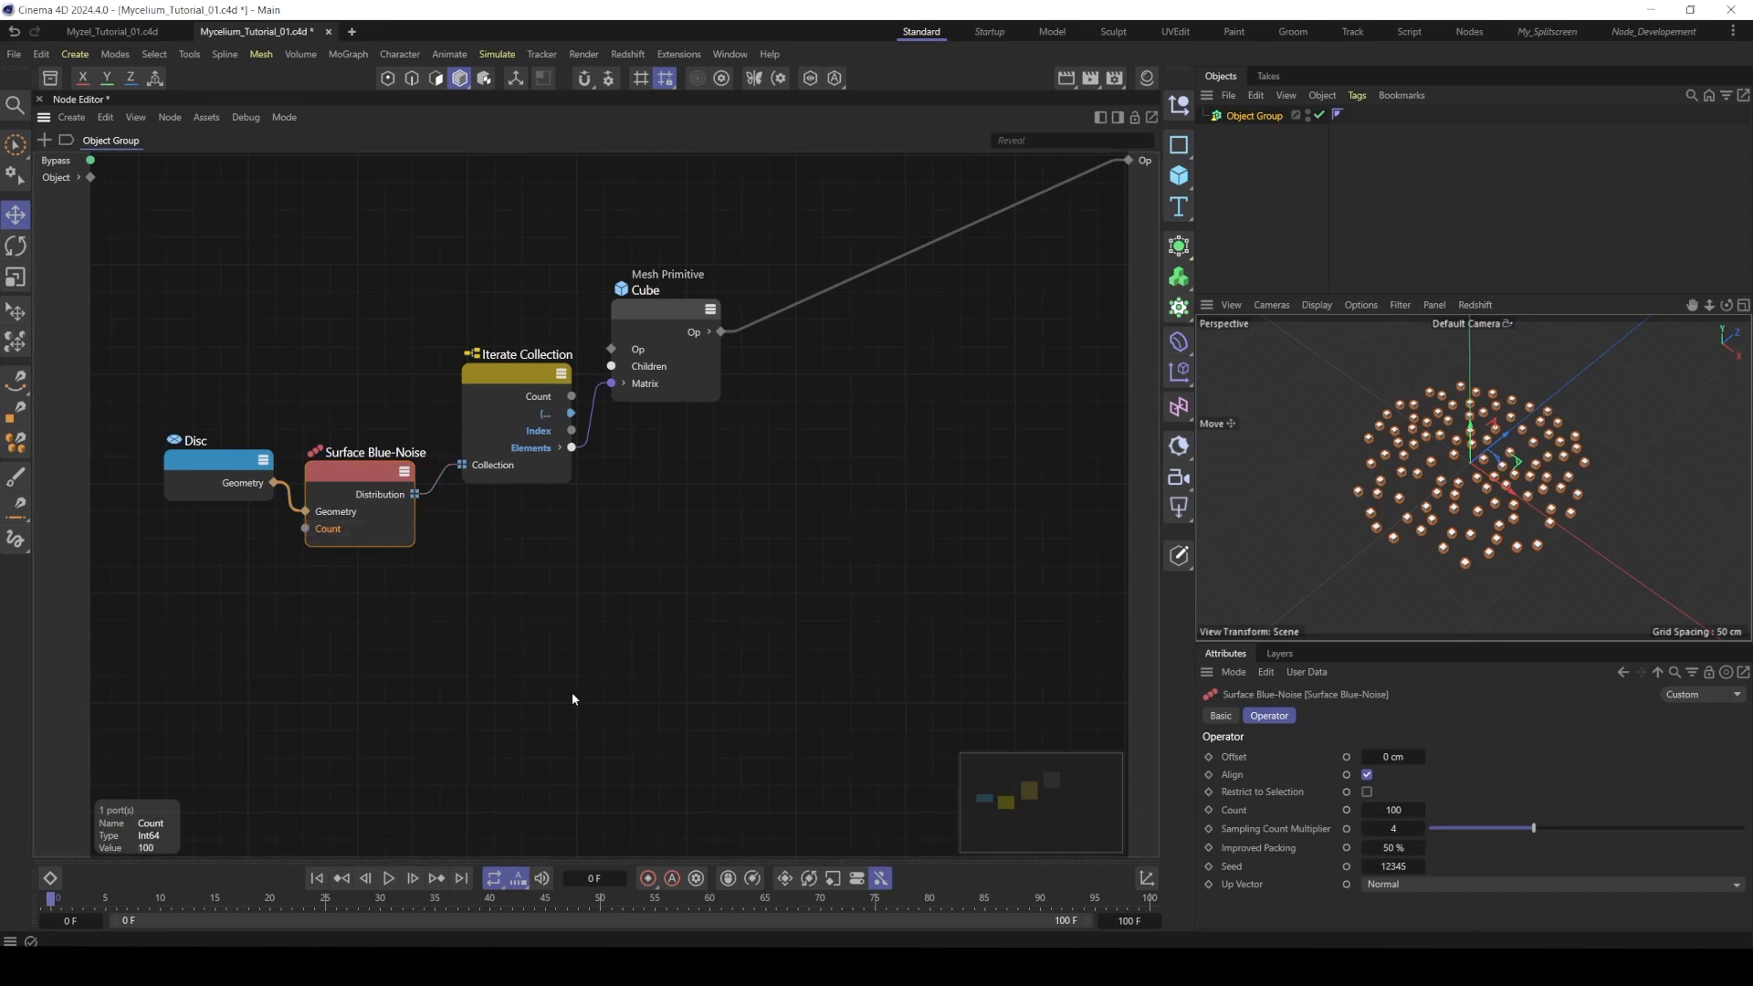
{"action": "left_click_drag", "start_coordinate": [305, 531], "coordinate": [187, 578]}
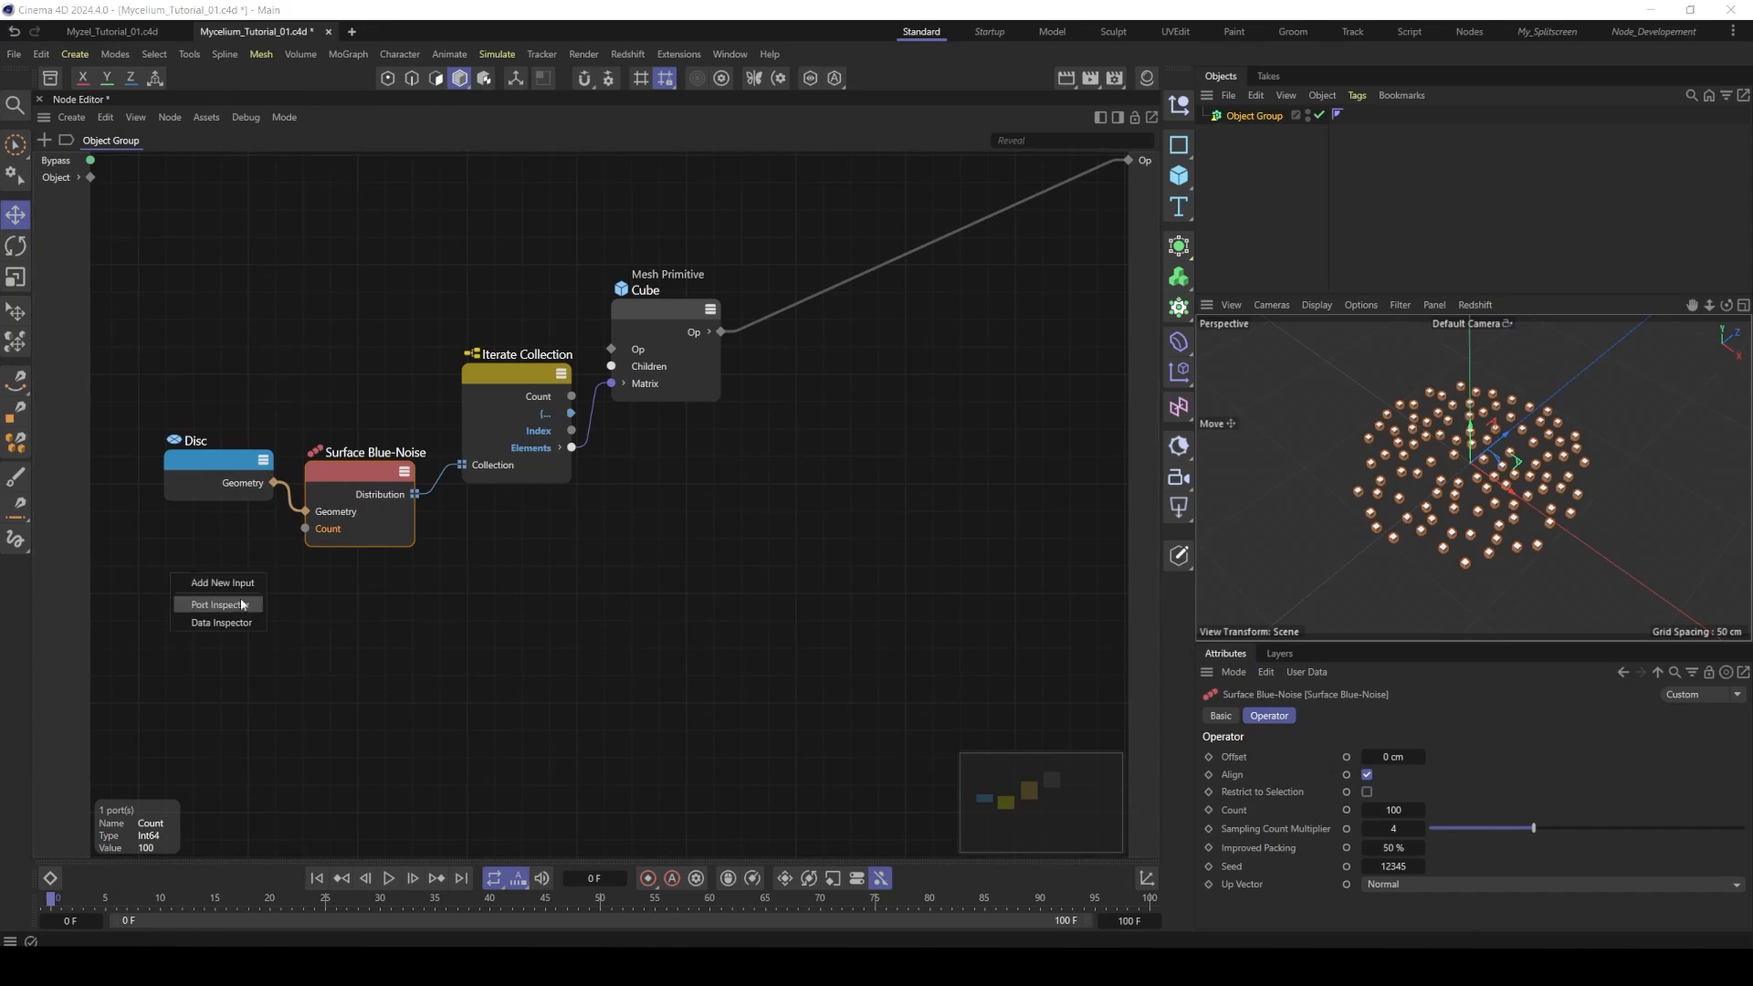
{"action": "left_click", "coordinate": [242, 598]}
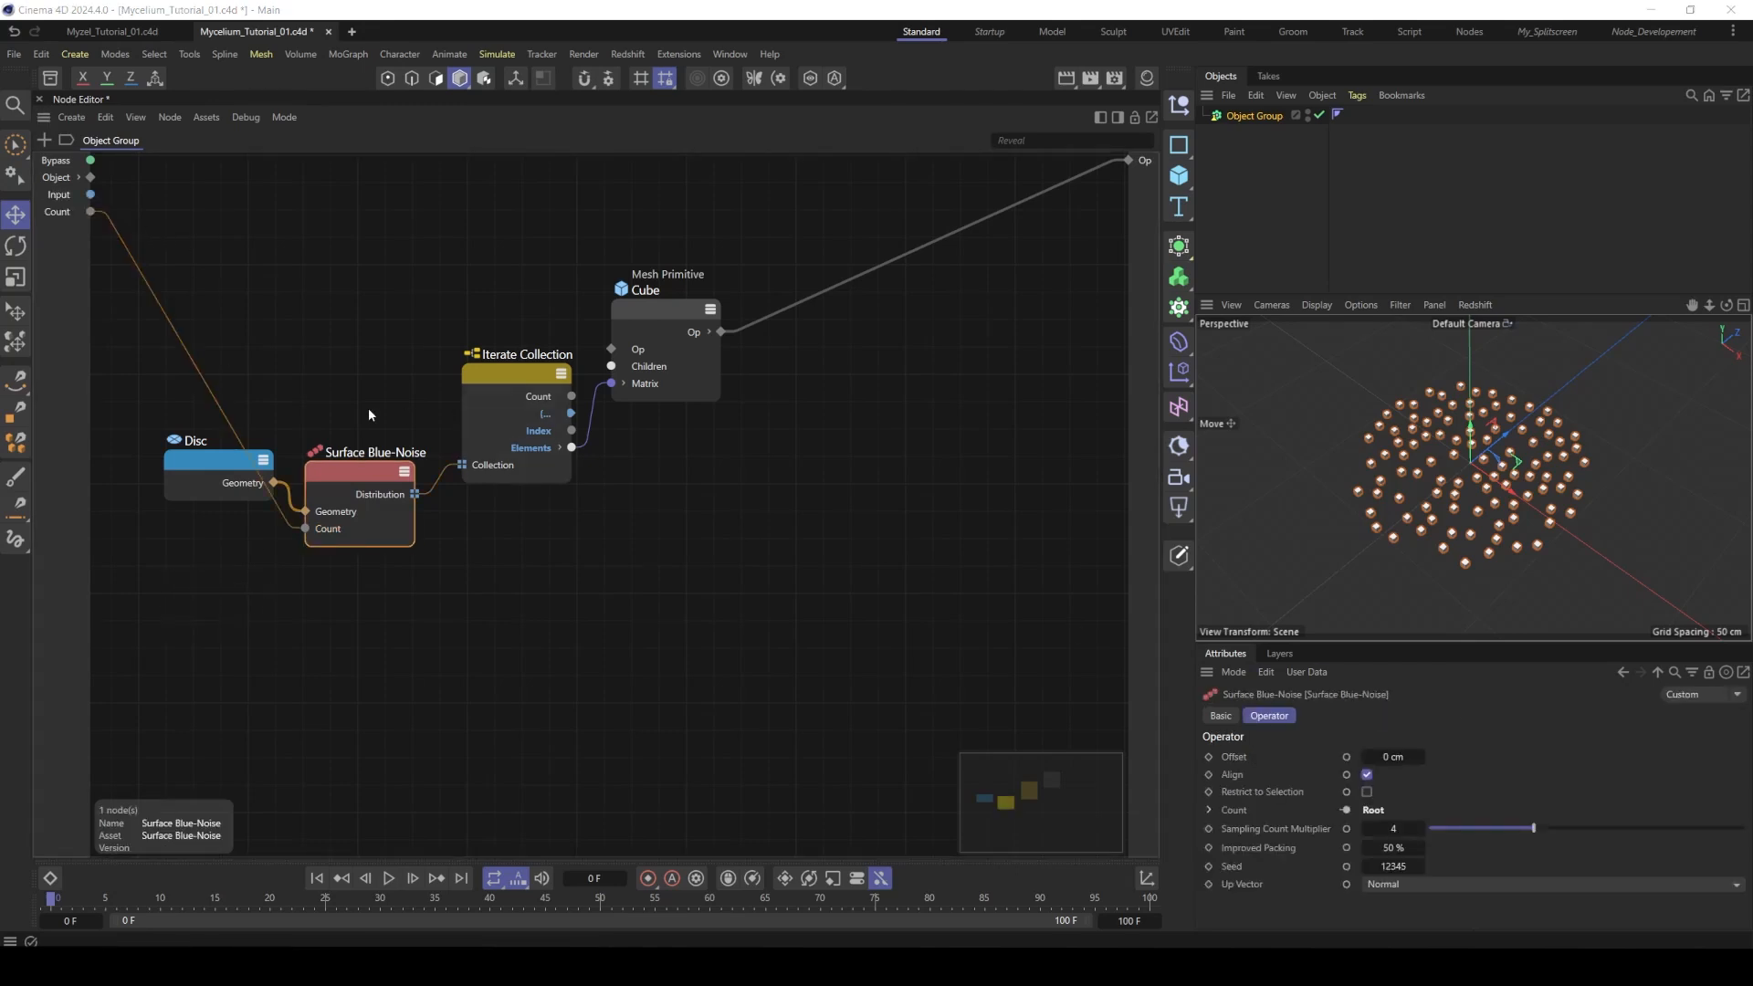
- Expand the Elements and Matrix outputs of the Iterate Collection node, spacing it and the Cube node further apart
{"action": "left_click_drag", "start_coordinate": [476, 354], "coordinate": [460, 354]}
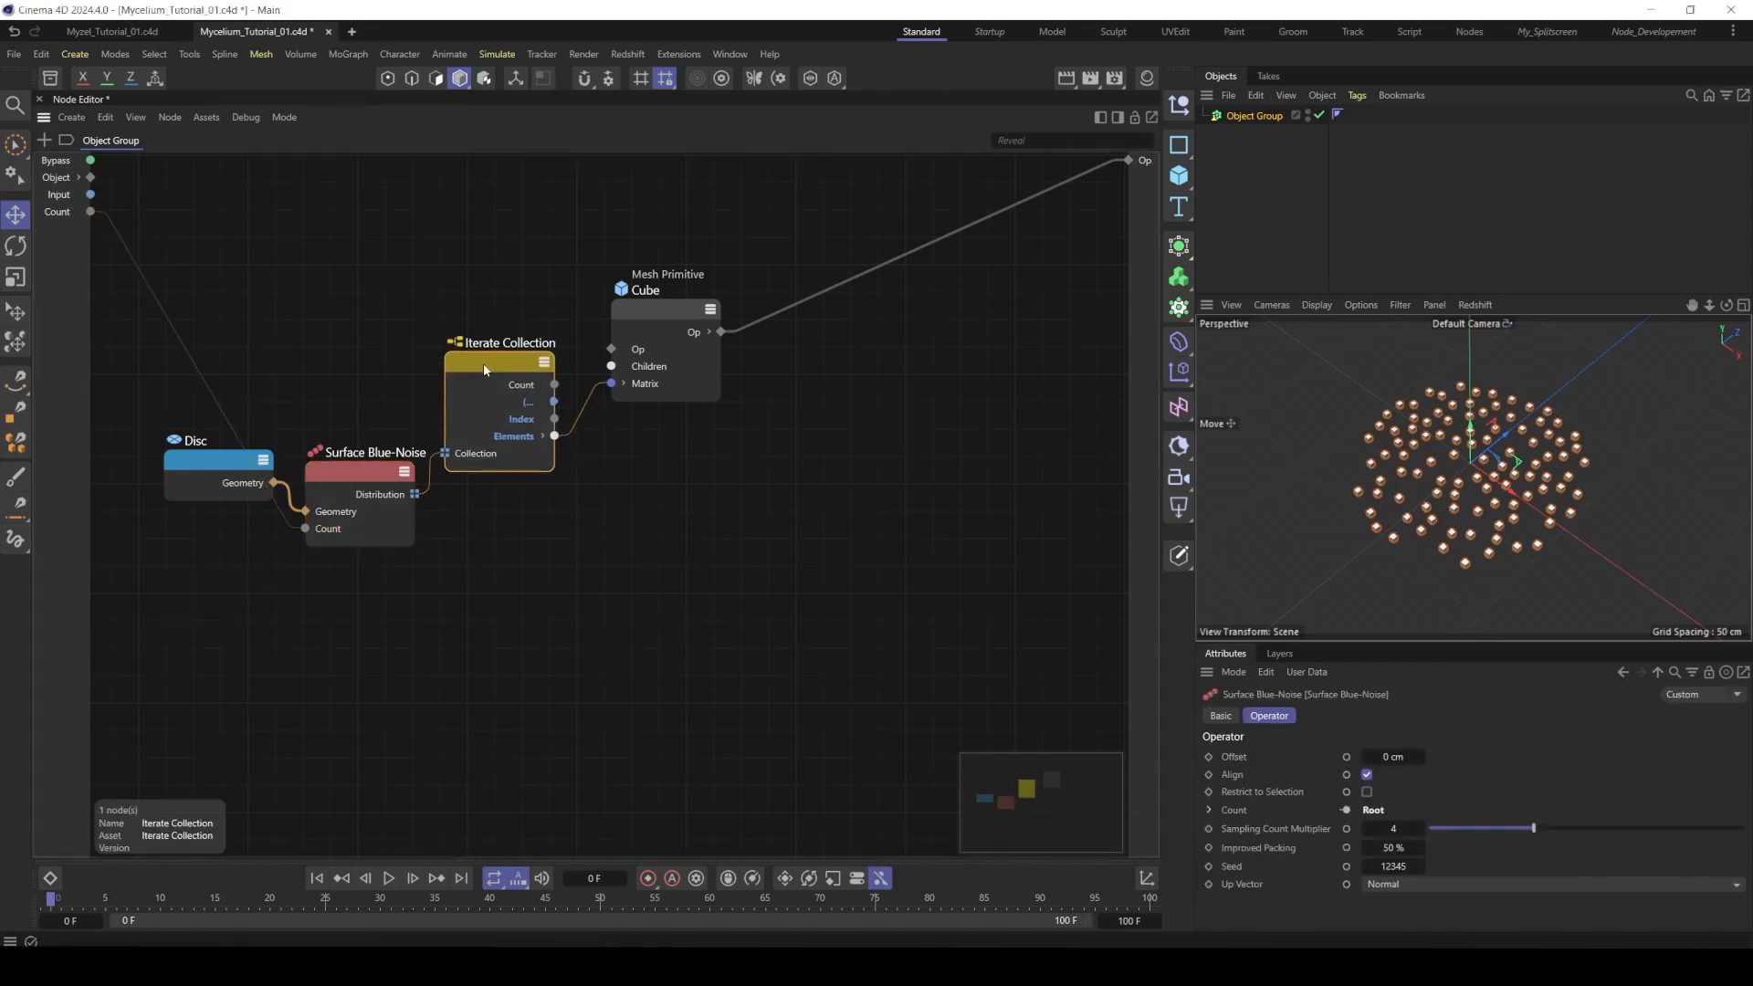
{"action": "left_click", "coordinate": [544, 446]}
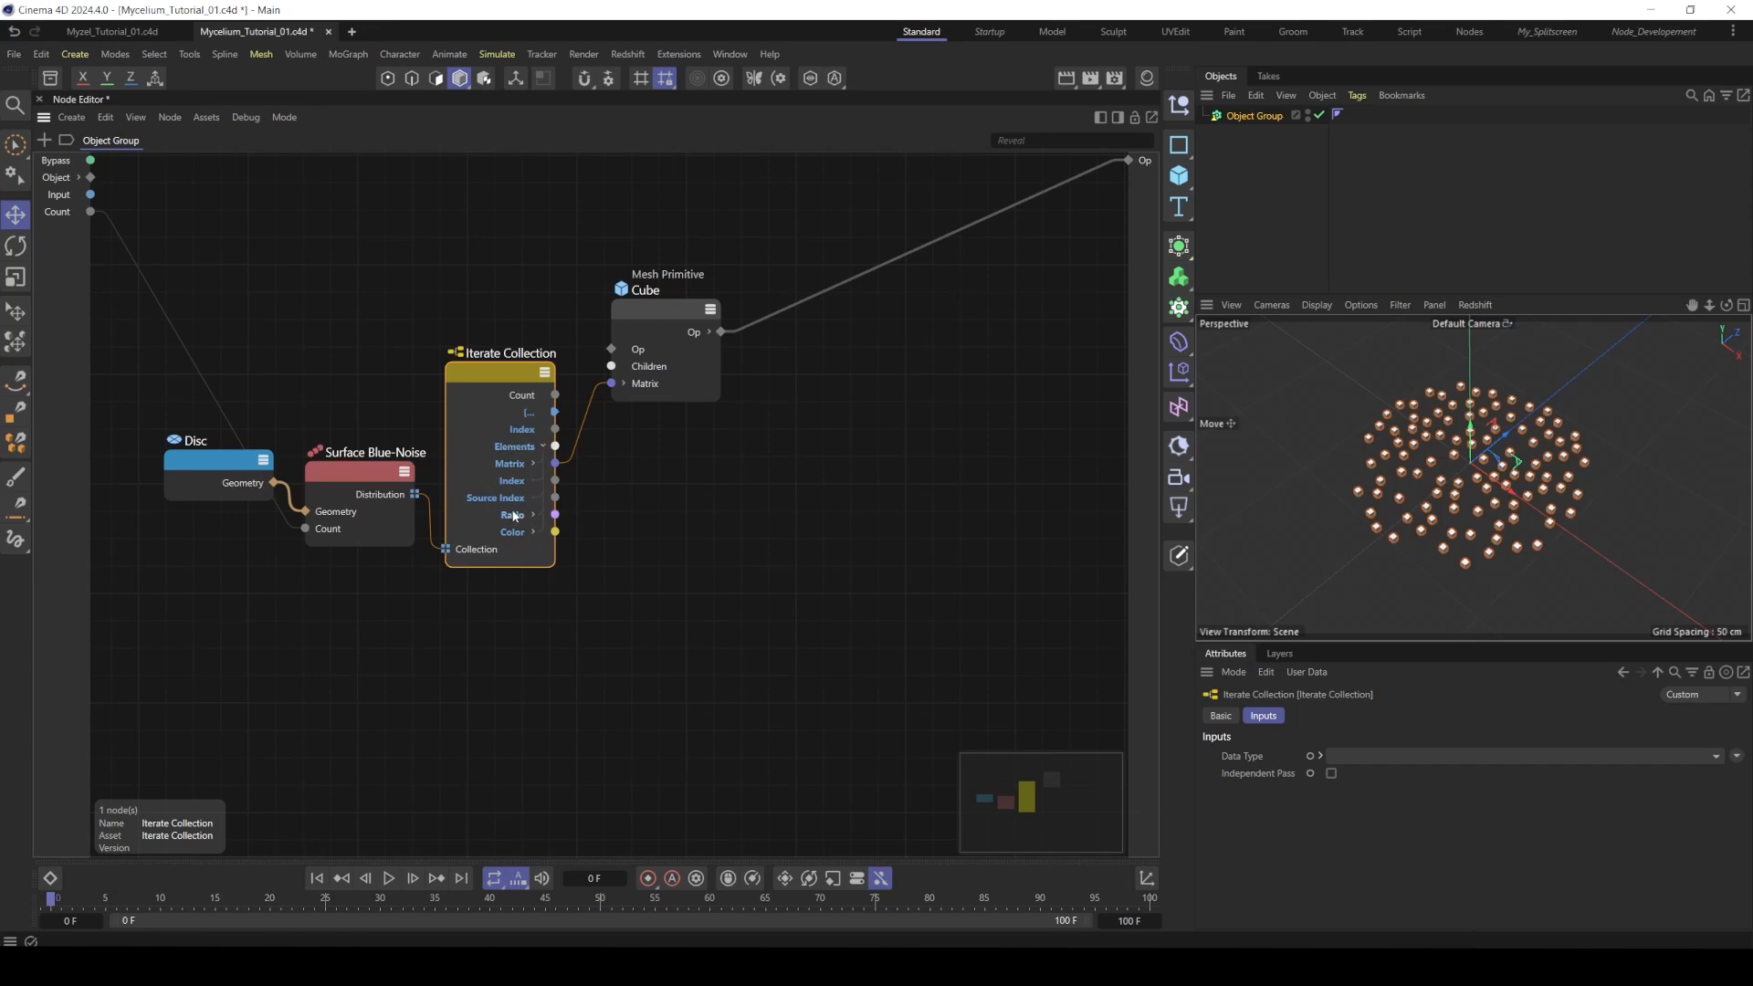
{"action": "left_click_drag", "start_coordinate": [679, 322], "coordinate": [753, 286]}
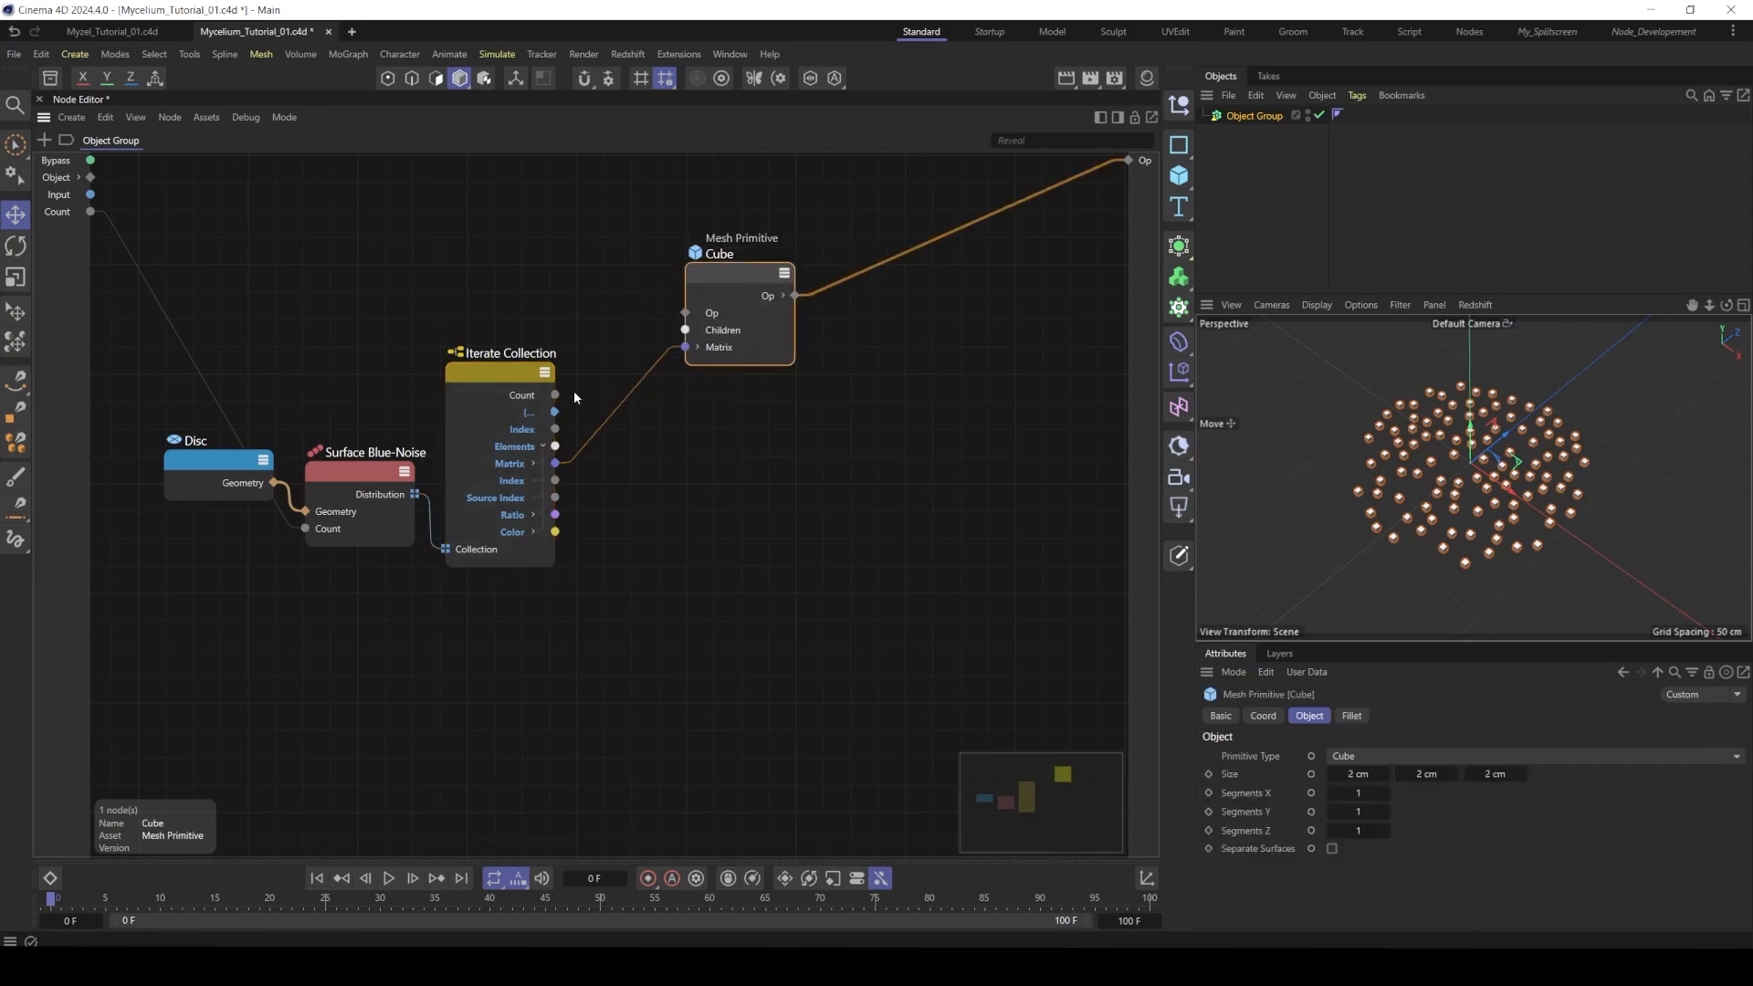
{"action": "left_click", "coordinate": [533, 463]}
{"action": "left_click", "coordinate": [493, 481]}
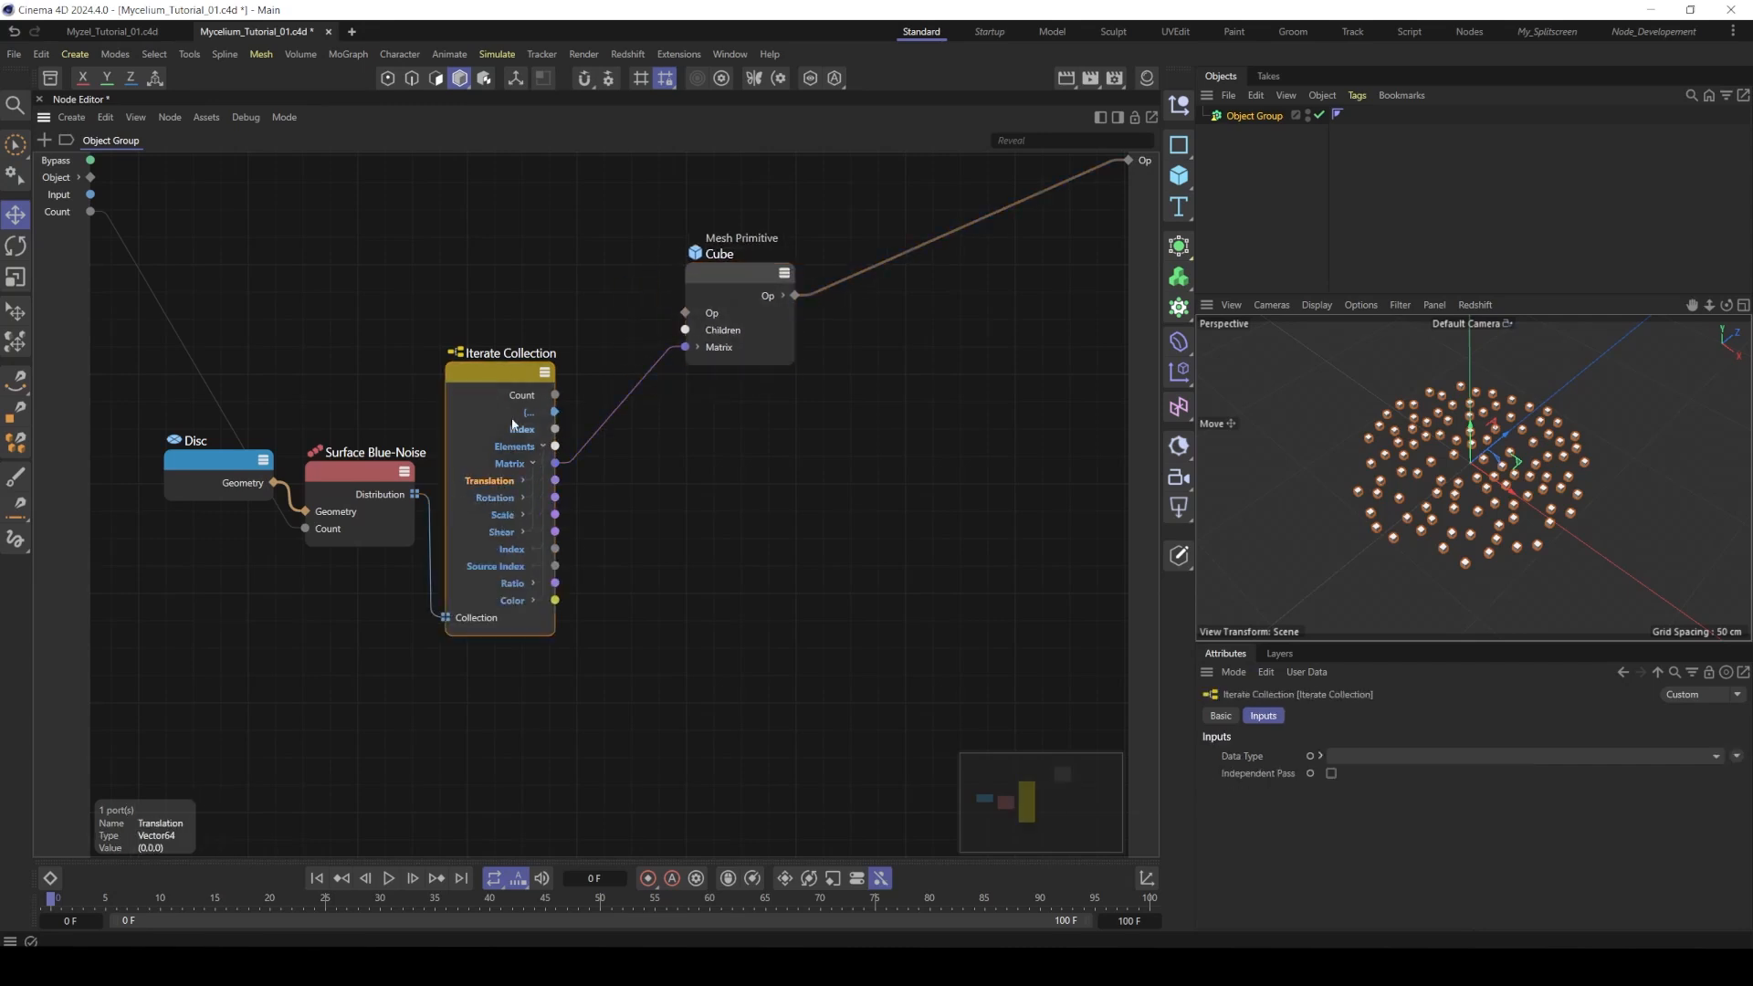
- Rearrange the graph by shifting the Disc, Surface Blue-Noise and Iterate Collection nodes and widening the gap to the Cube
{"action": "left_click_drag", "start_coordinate": [153, 364], "coordinate": [552, 594]}
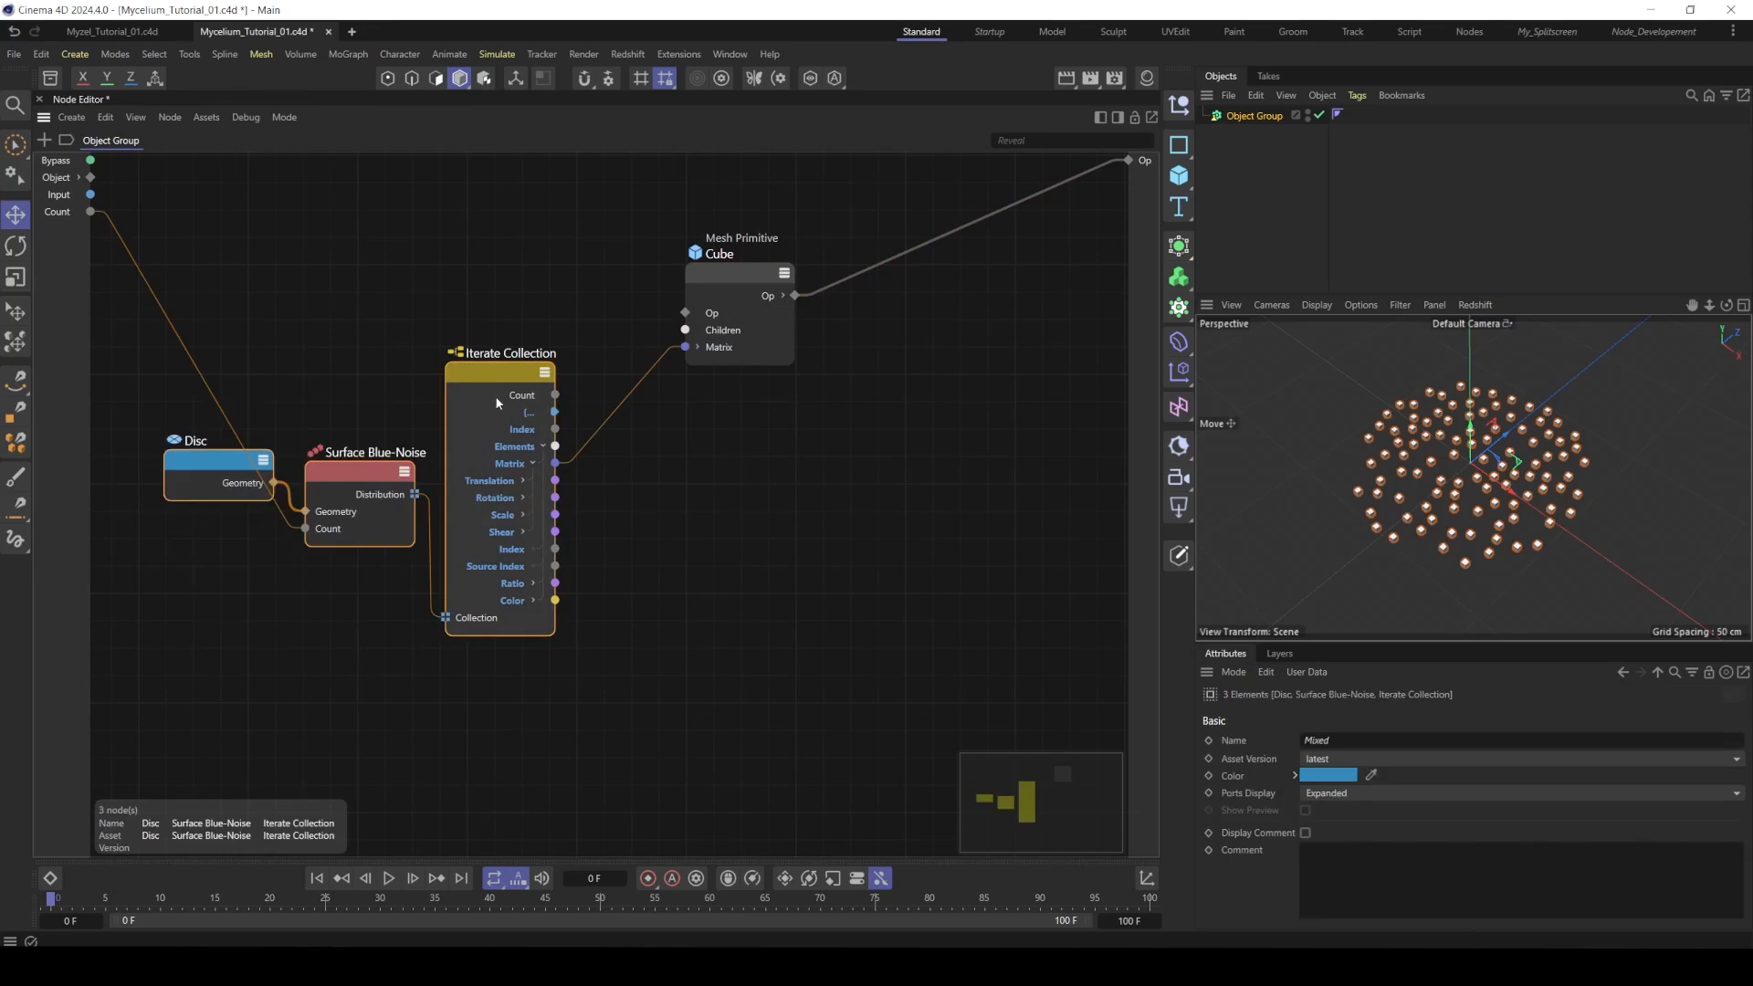
{"action": "left_click_drag", "start_coordinate": [498, 381], "coordinate": [475, 399]}
{"action": "scroll", "coordinate": [476, 400], "scroll_direction": "down", "scroll_amount": 3}
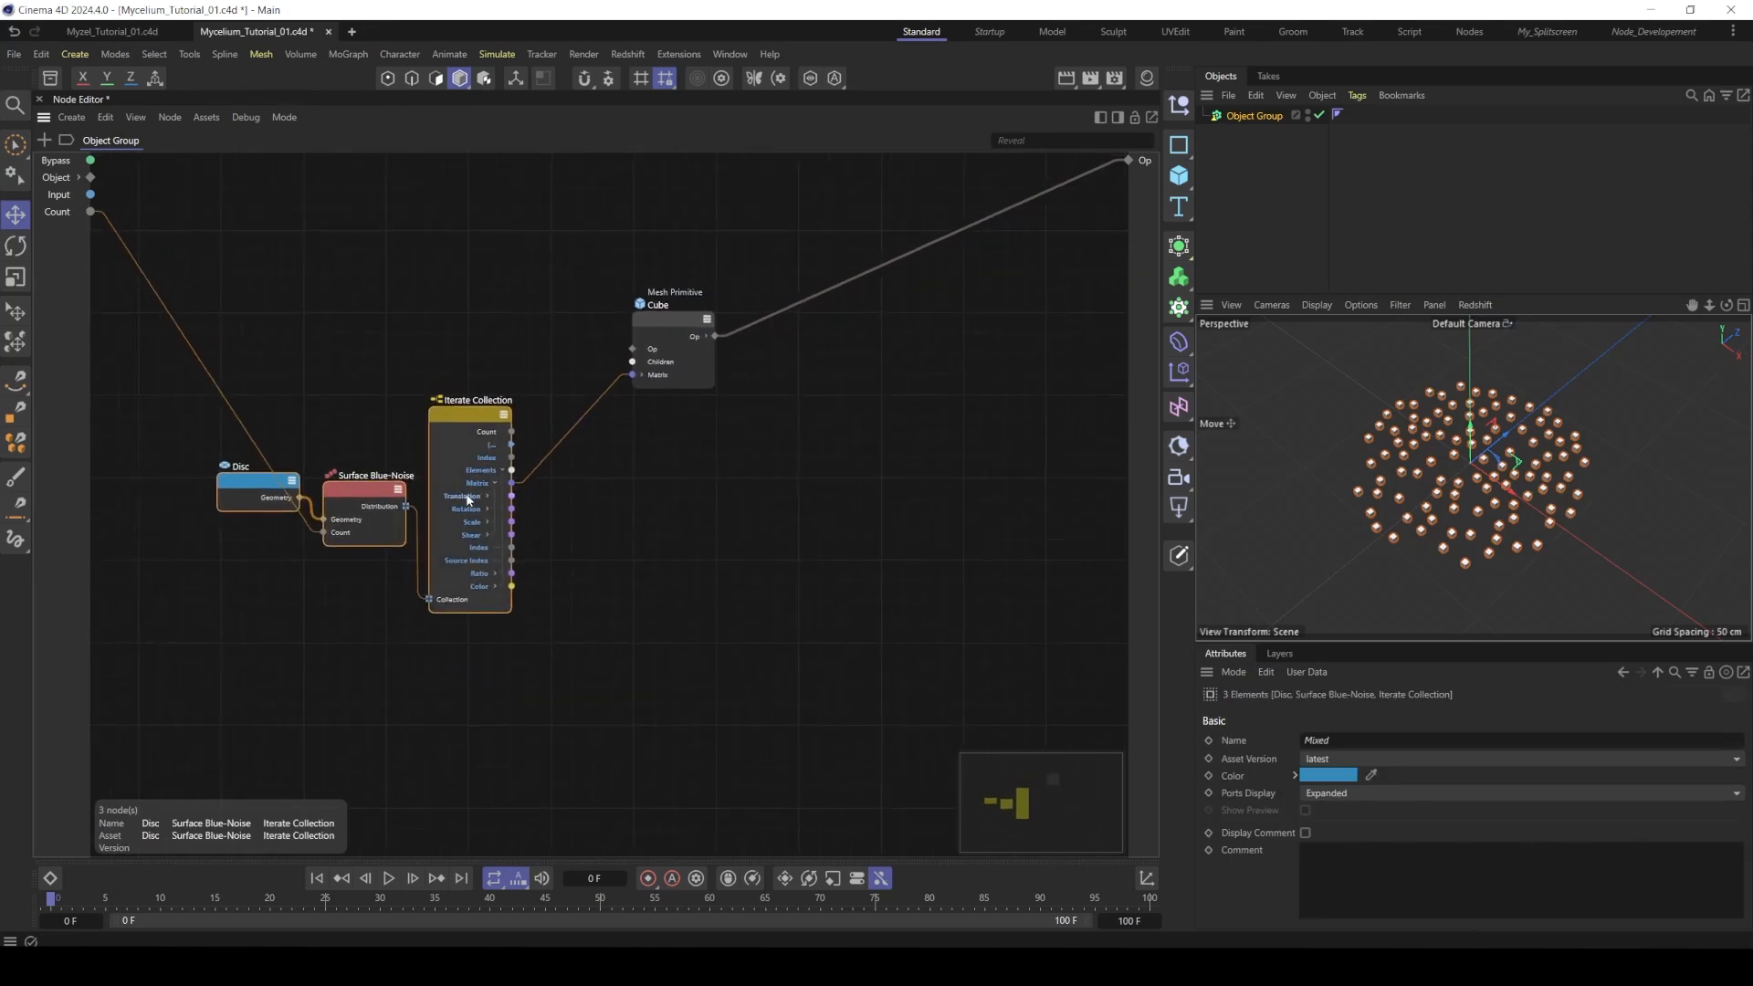
{"action": "left_click_drag", "start_coordinate": [670, 315], "coordinate": [710, 309]}
{"action": "left_click_drag", "start_coordinate": [473, 411], "coordinate": [473, 471]}
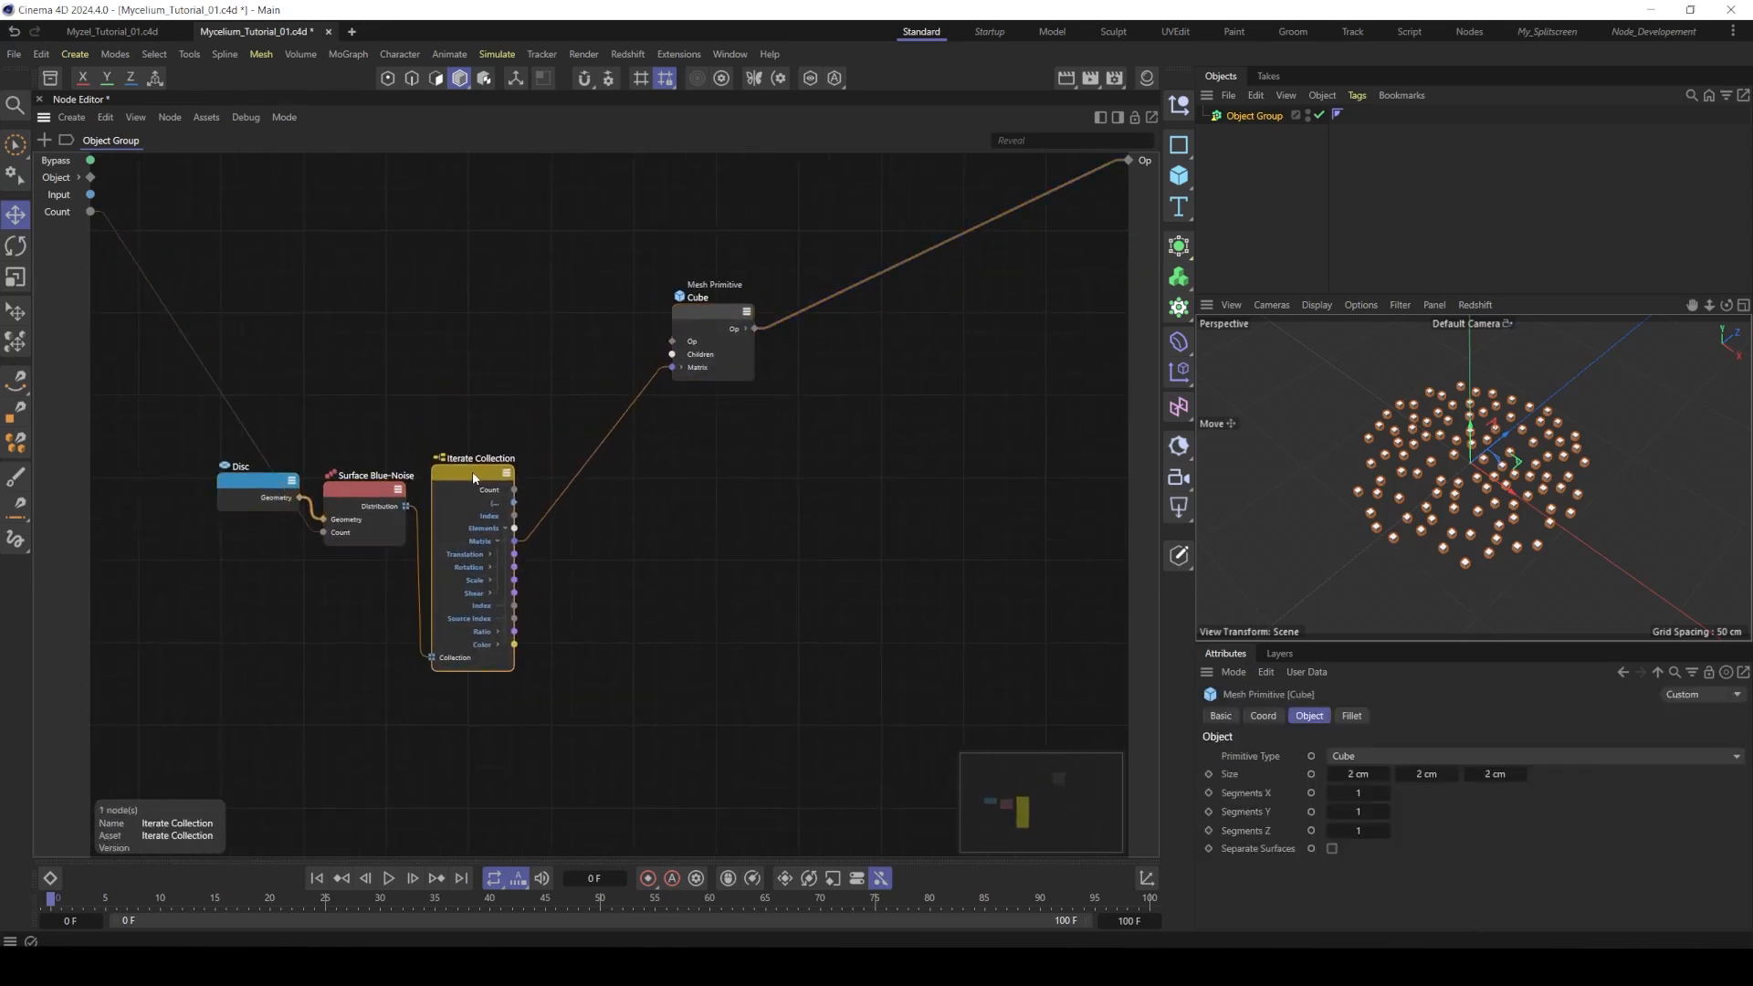
- Add an Assemble Collection node between the Iterate Collection and the group output, below the Cube node
{"action": "double_click", "coordinate": [667, 536]}
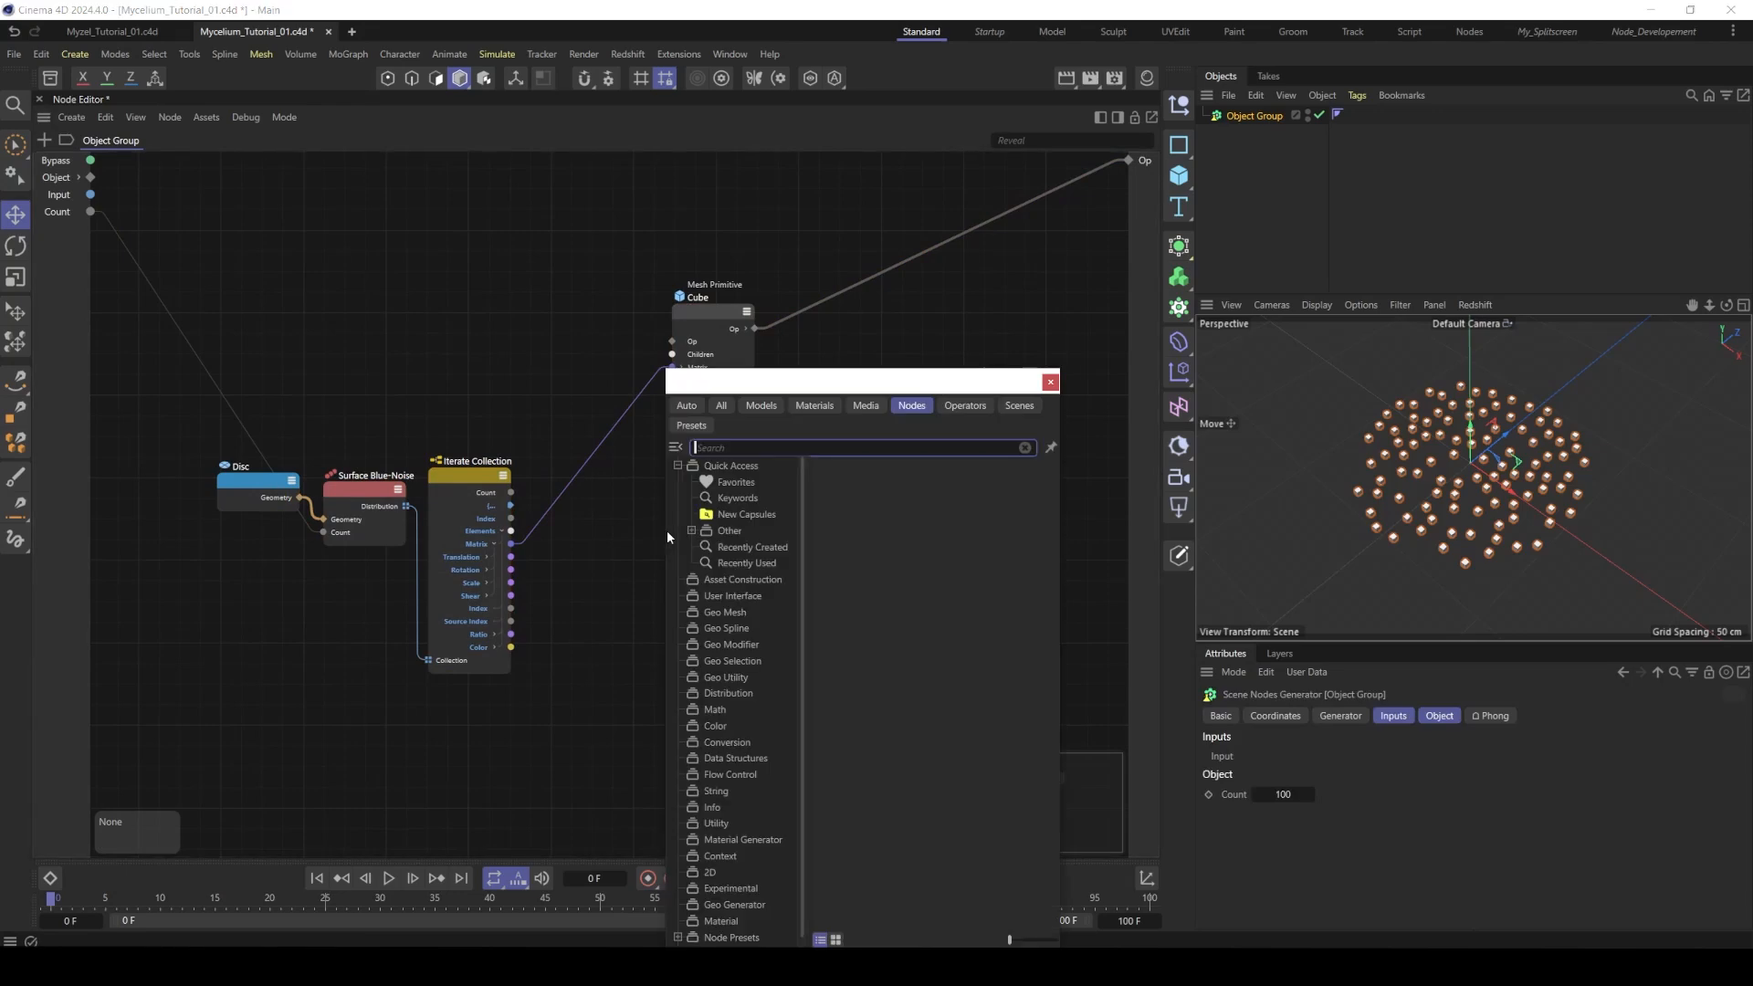
{"action": "type", "text": "assa"}
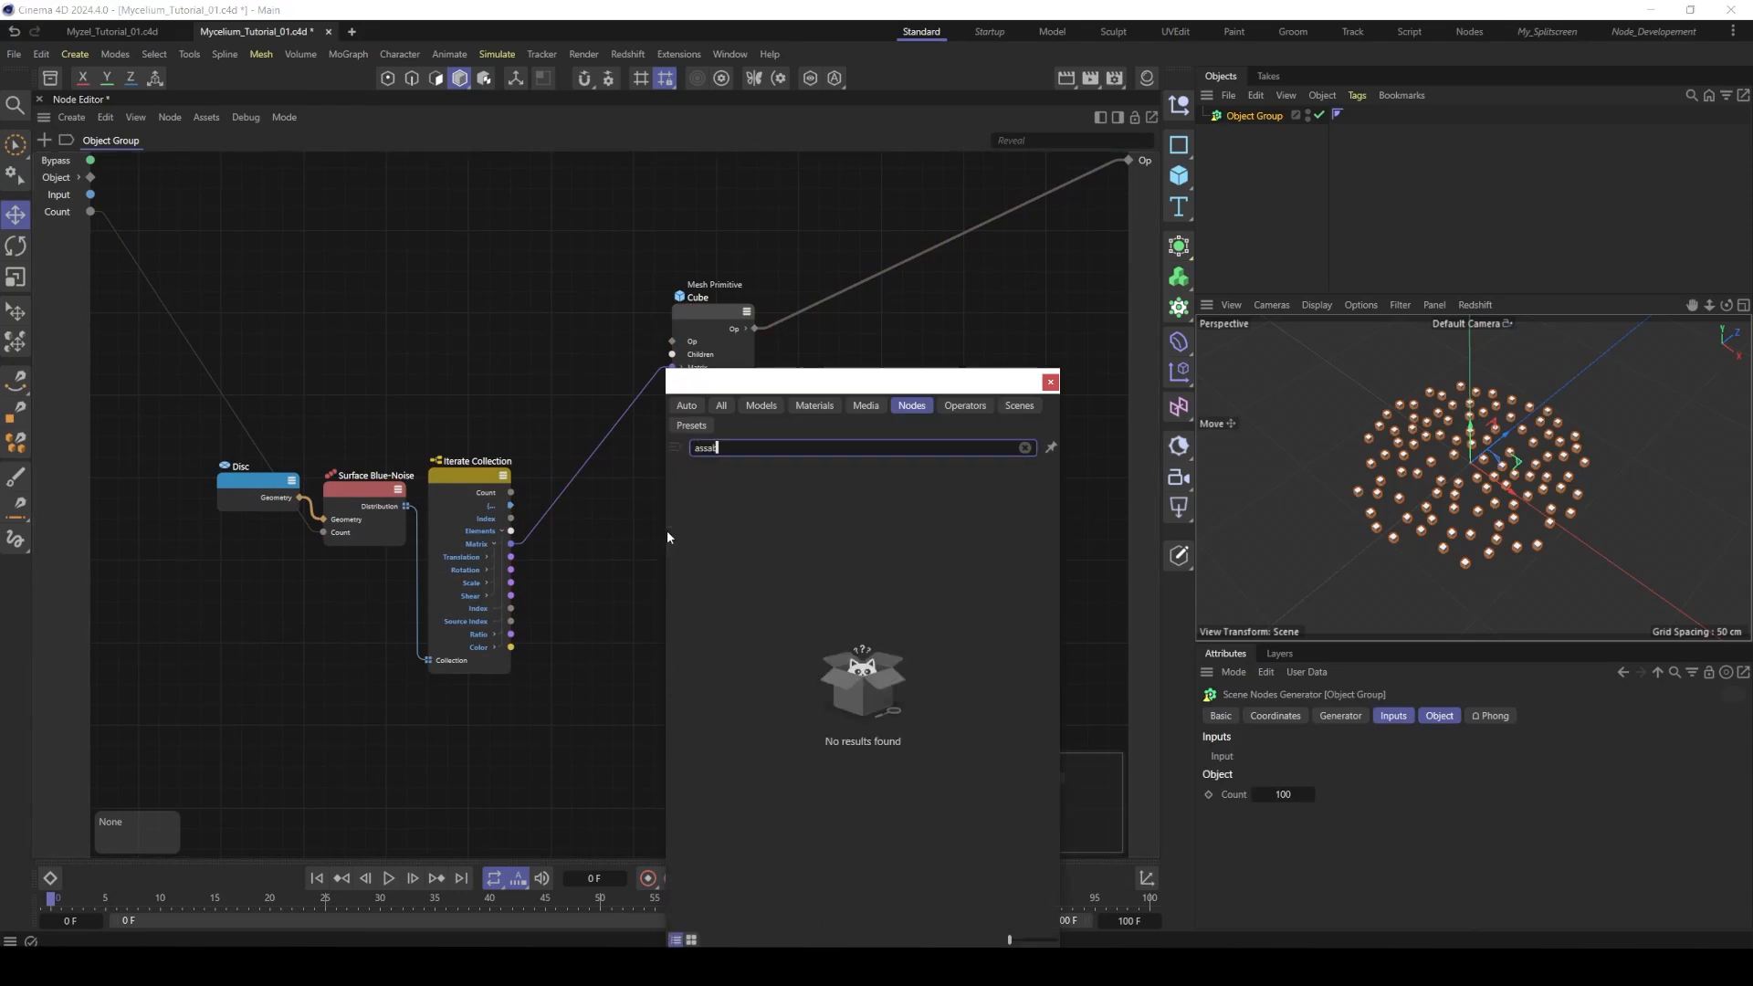
{"action": "key", "text": "BackSpace"}
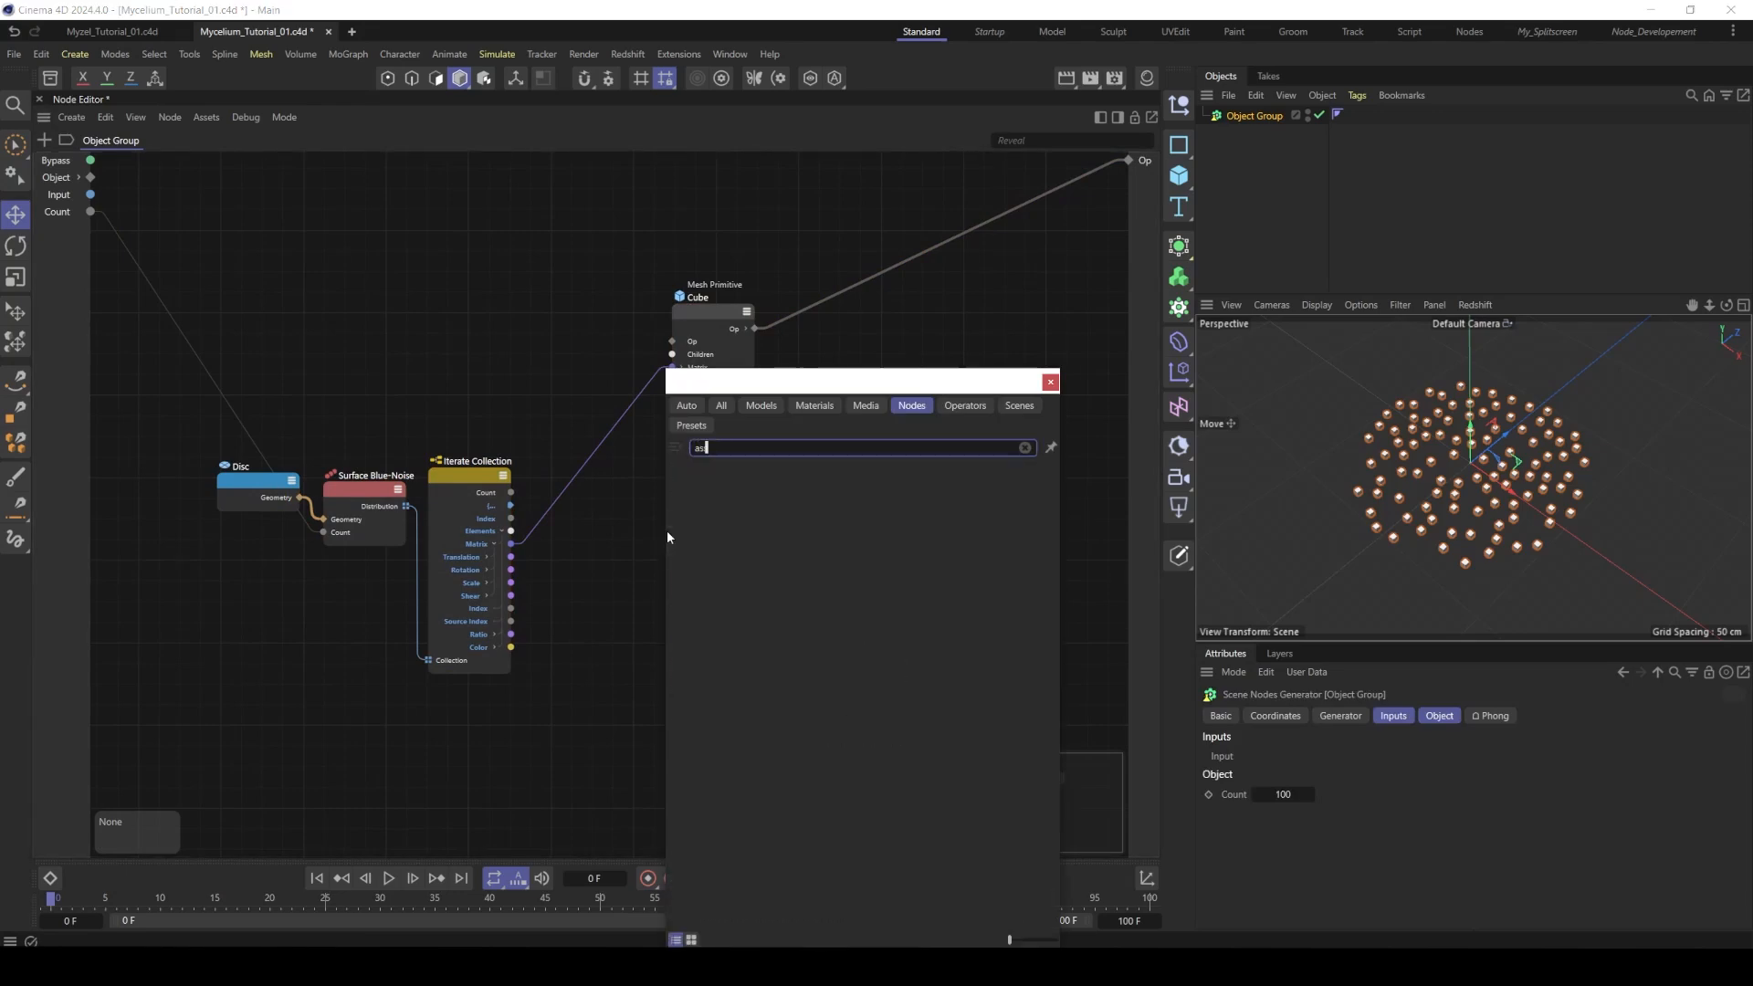
{"action": "type", "text": "em"}
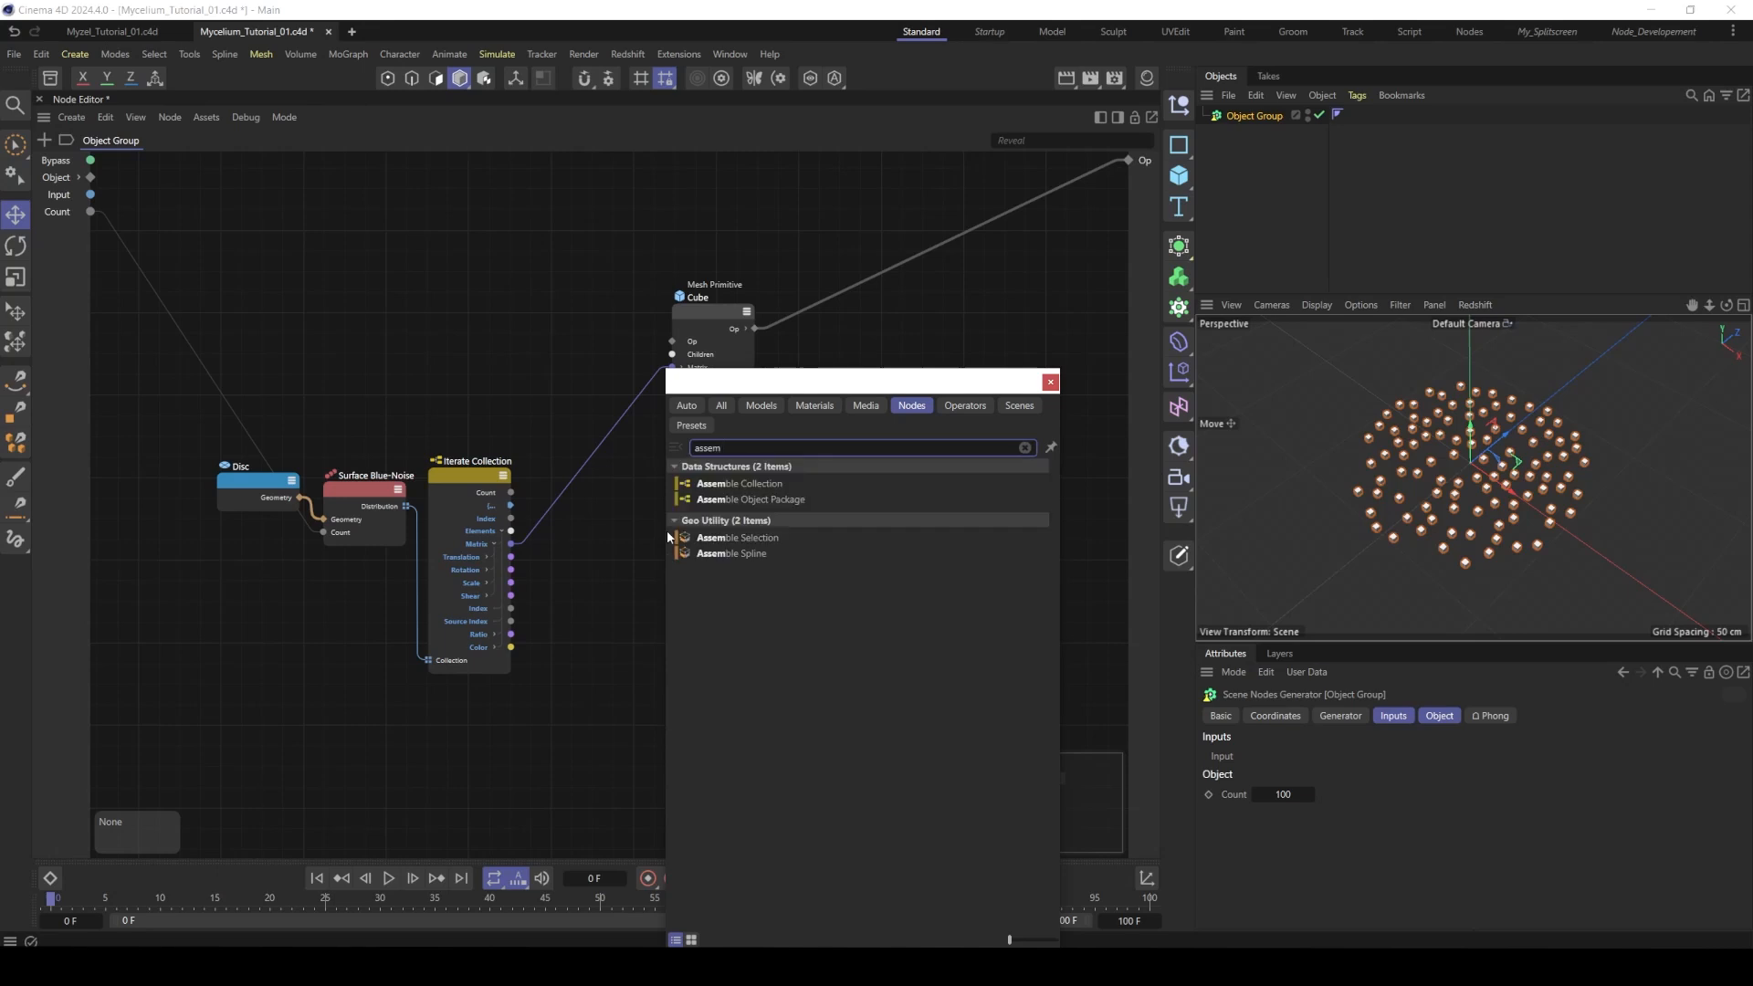
{"action": "double_click", "coordinate": [728, 484]}
{"action": "left_click_drag", "start_coordinate": [666, 546], "coordinate": [663, 490]}
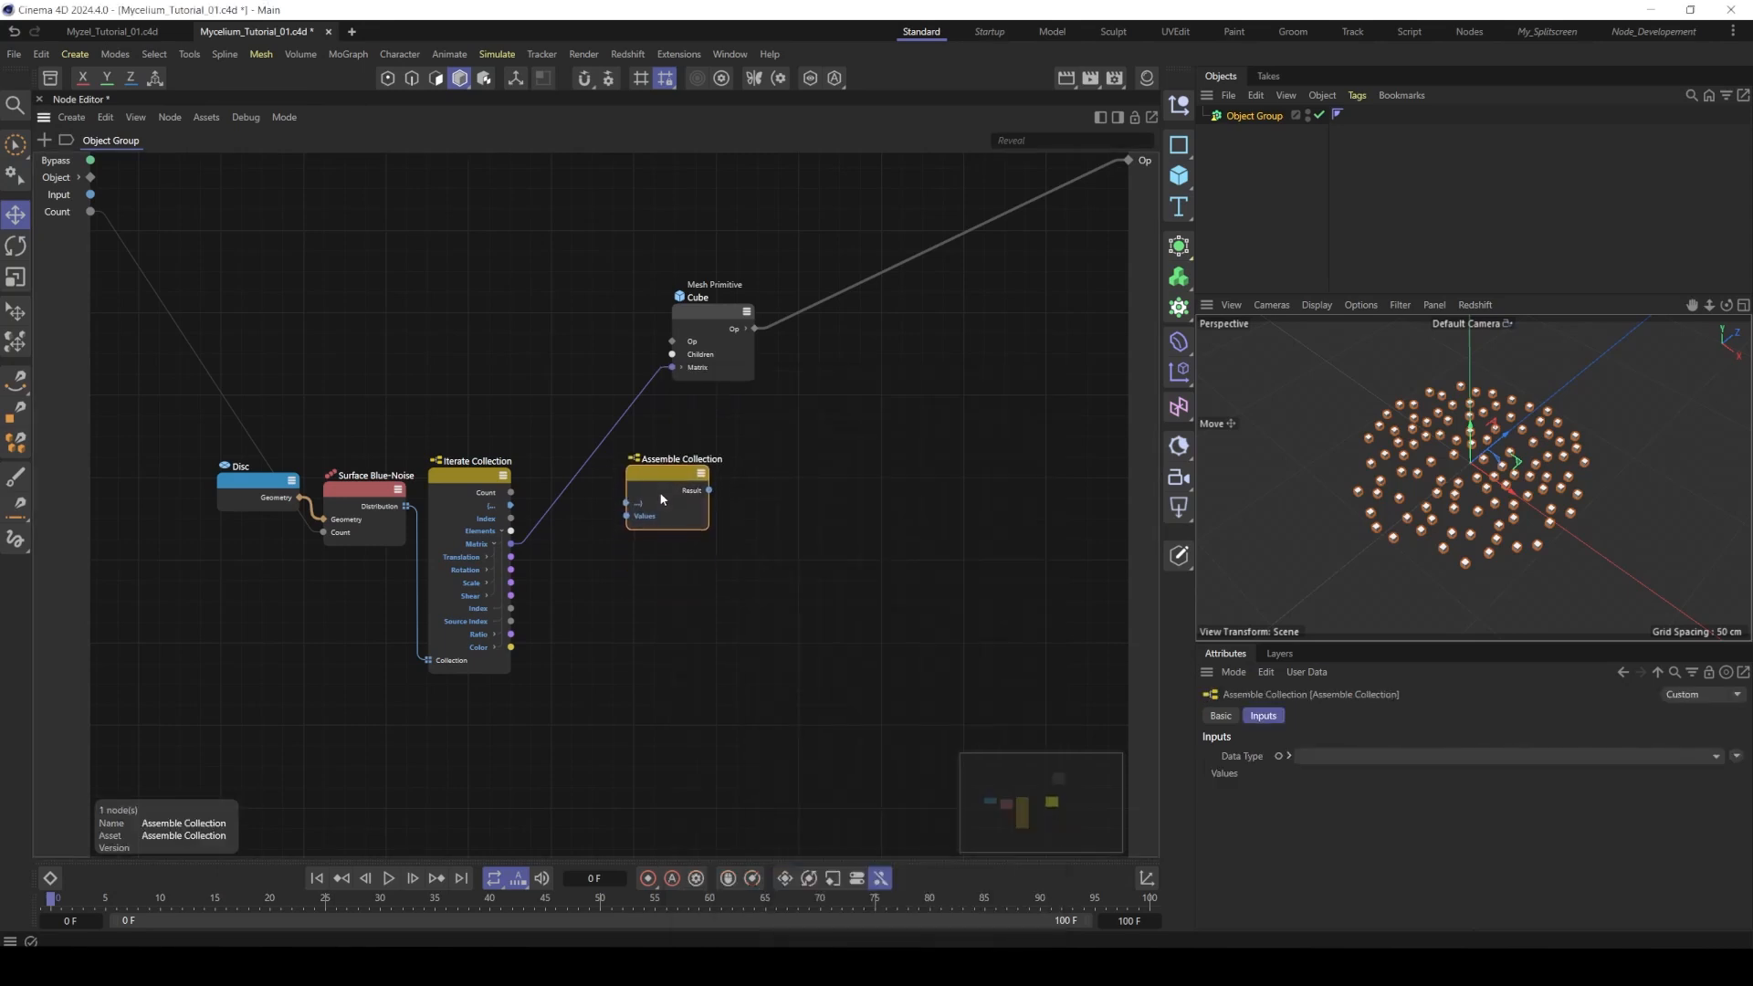
- Set the Assemble Collection node's data type to an Array of Vector and shift the node away from the Iterate Collection
{"action": "left_click", "coordinate": [1665, 755]}
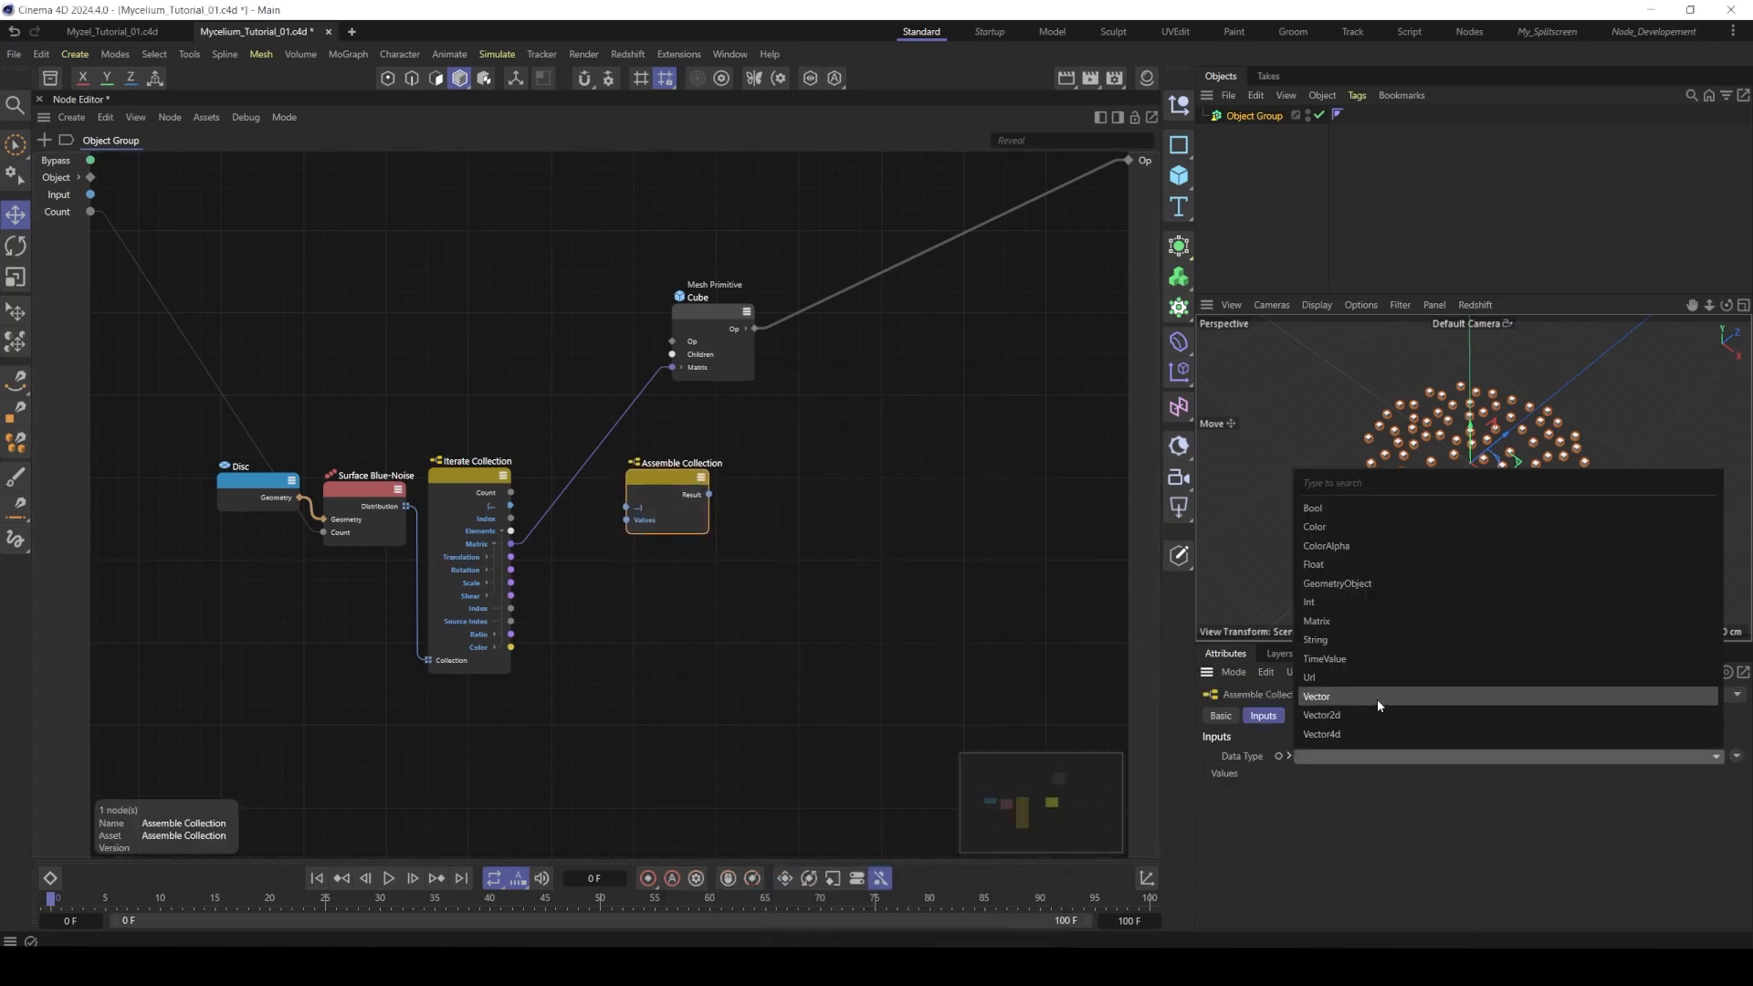
{"action": "left_click", "coordinate": [1377, 698]}
{"action": "left_click", "coordinate": [1288, 756]}
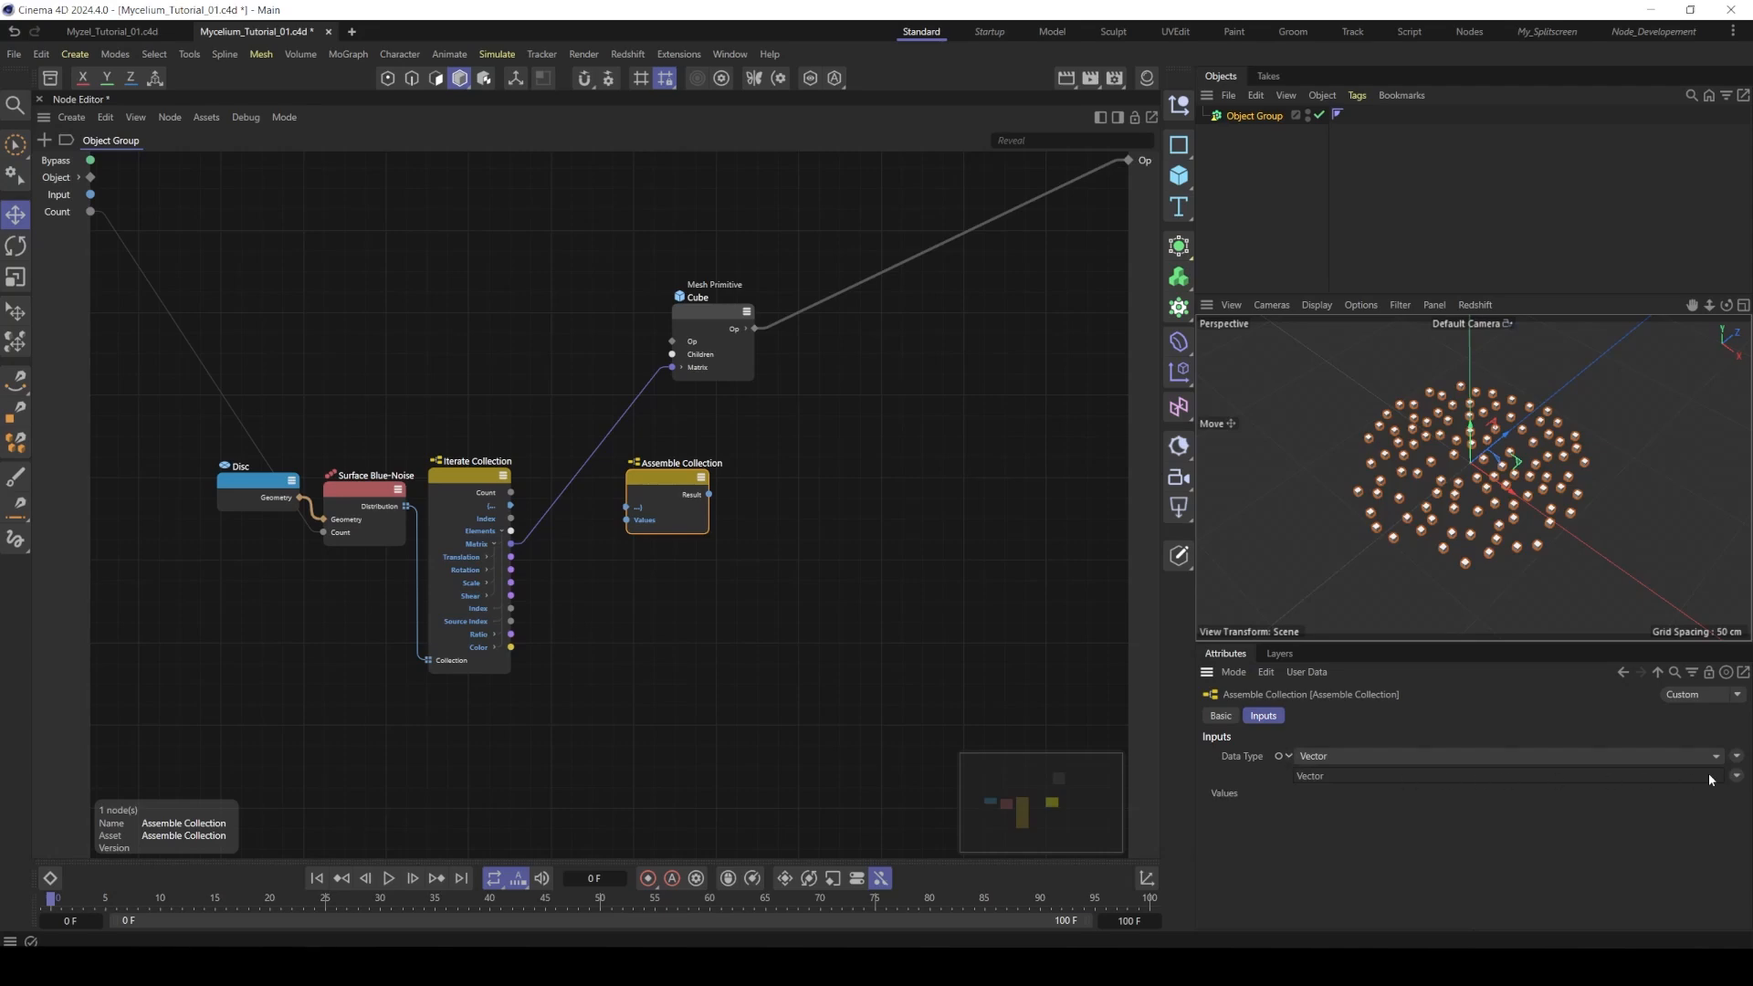
{"action": "left_click", "coordinate": [1736, 776]}
{"action": "mouse_move", "coordinate": [1691, 796]}
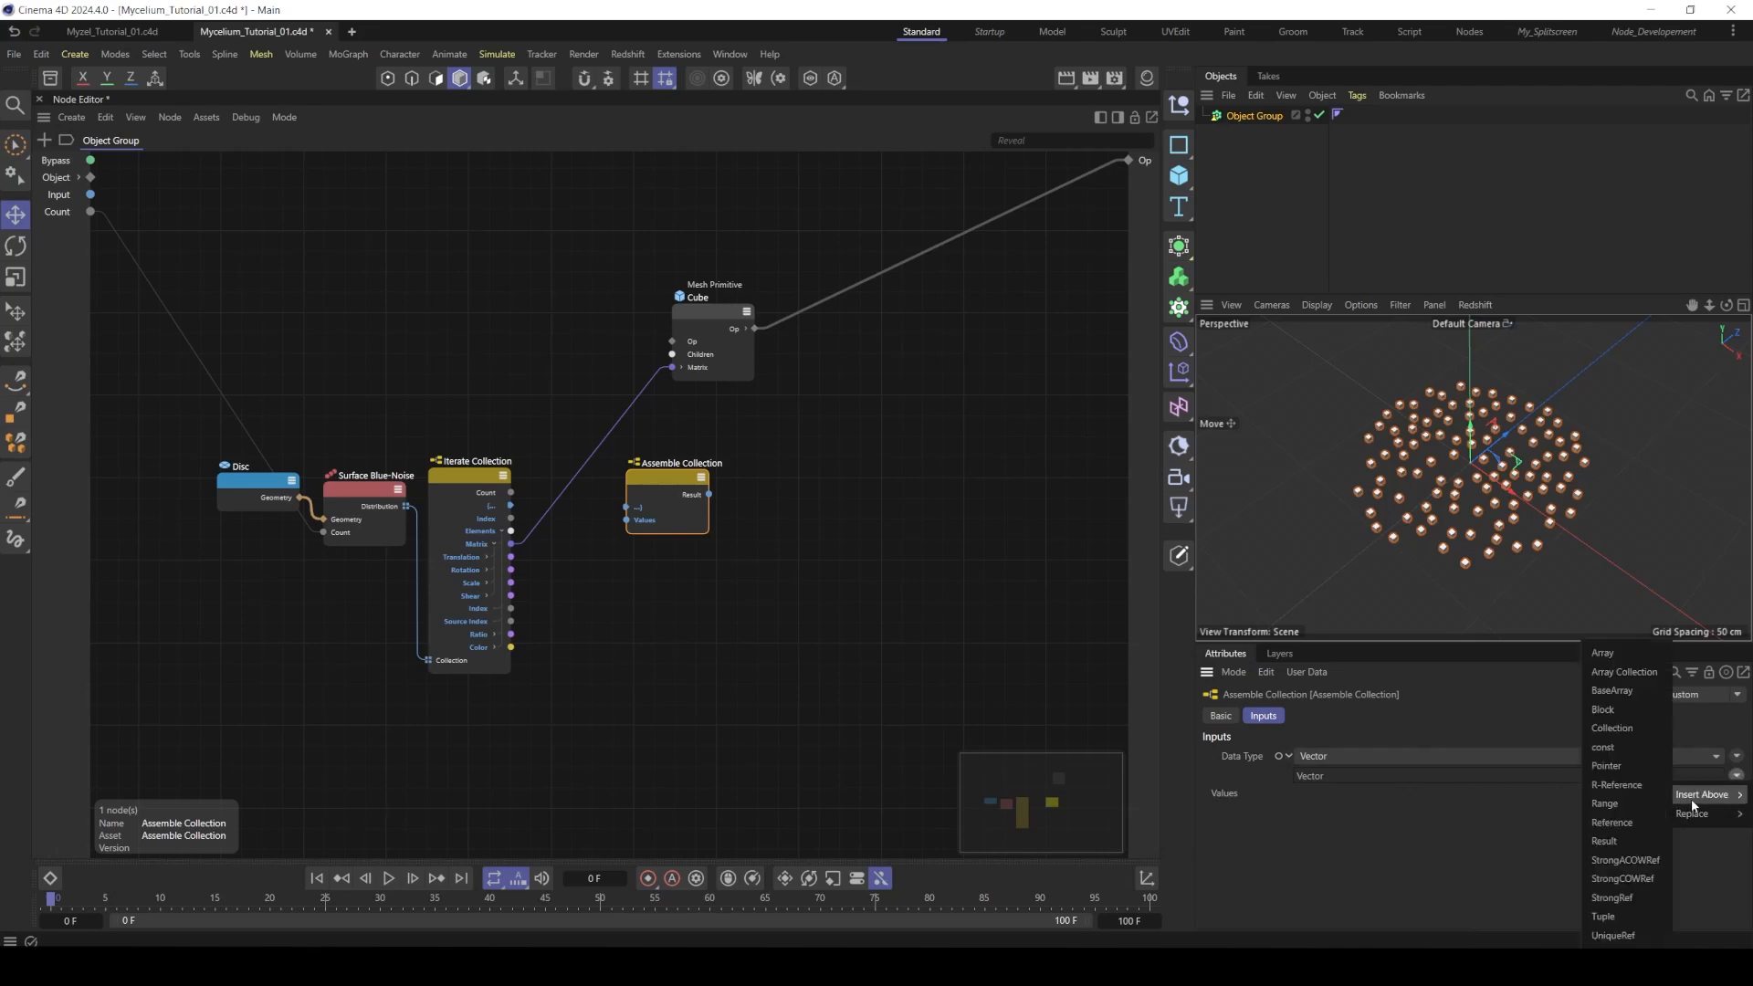
{"action": "left_click", "coordinate": [1612, 656]}
{"action": "left_click_drag", "start_coordinate": [643, 480], "coordinate": [666, 475]}
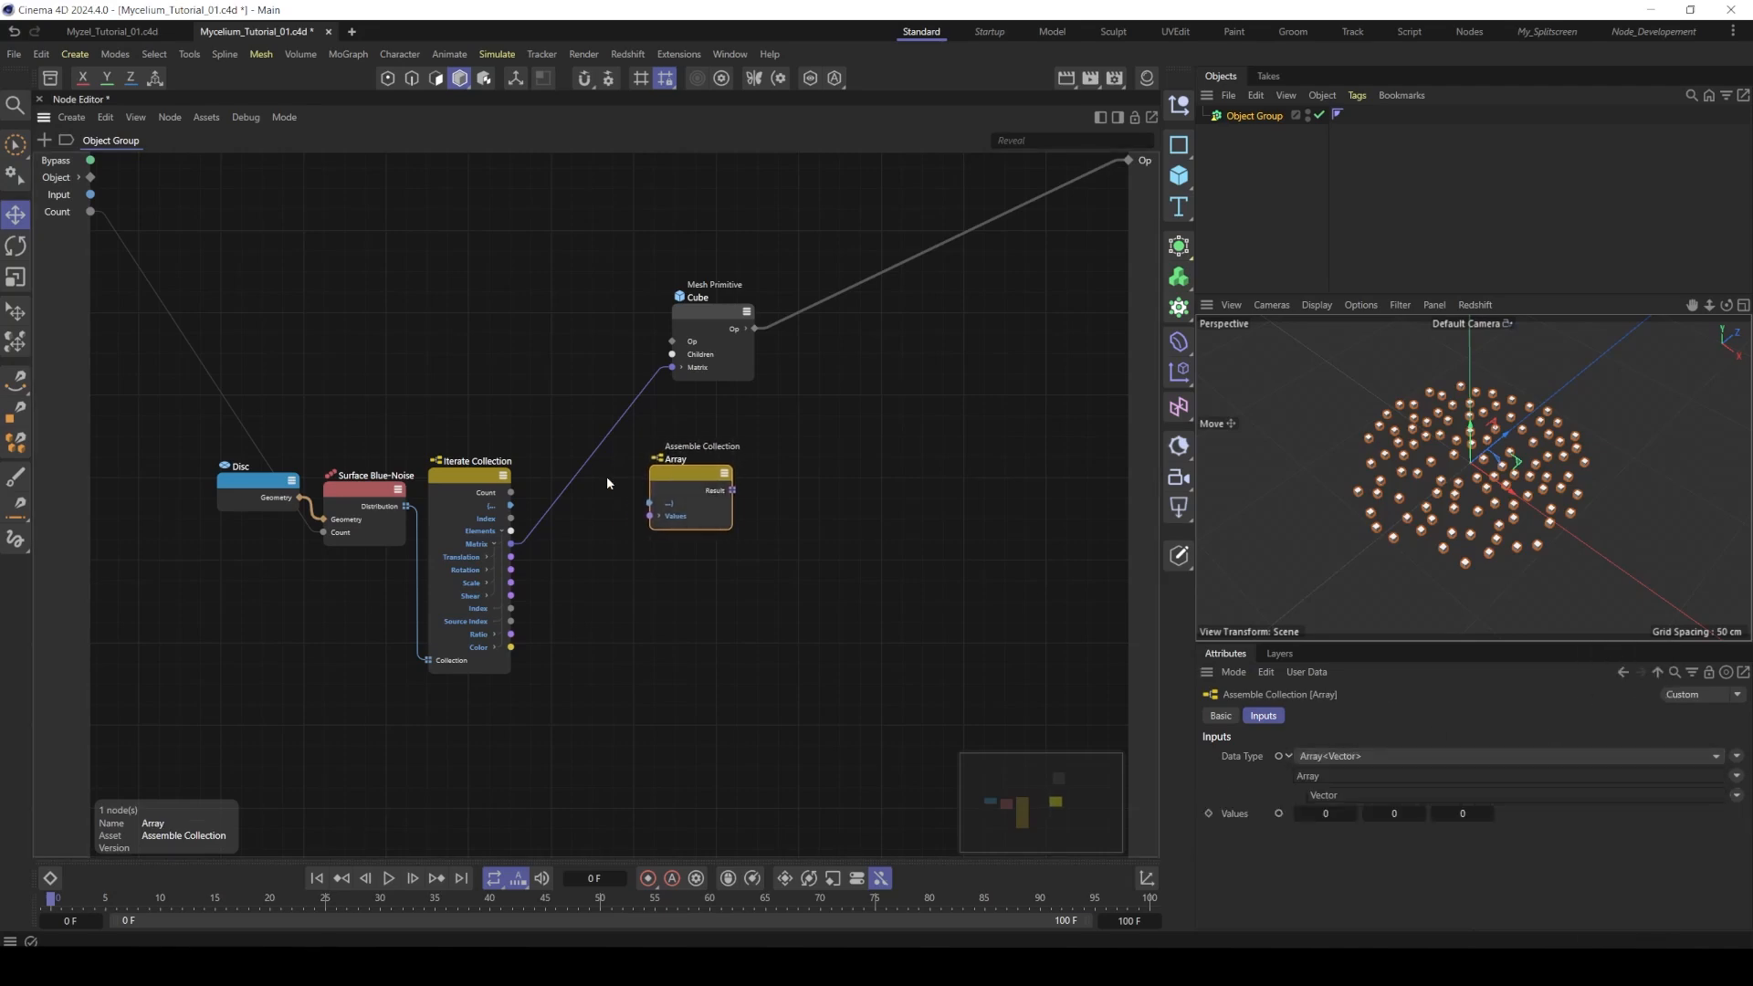
- Link the Iterate Collection's iteration and Translation outputs to the Array node's iteration and Values inputs, and move the Array closer
{"action": "left_click_drag", "start_coordinate": [511, 507], "coordinate": [512, 556]}
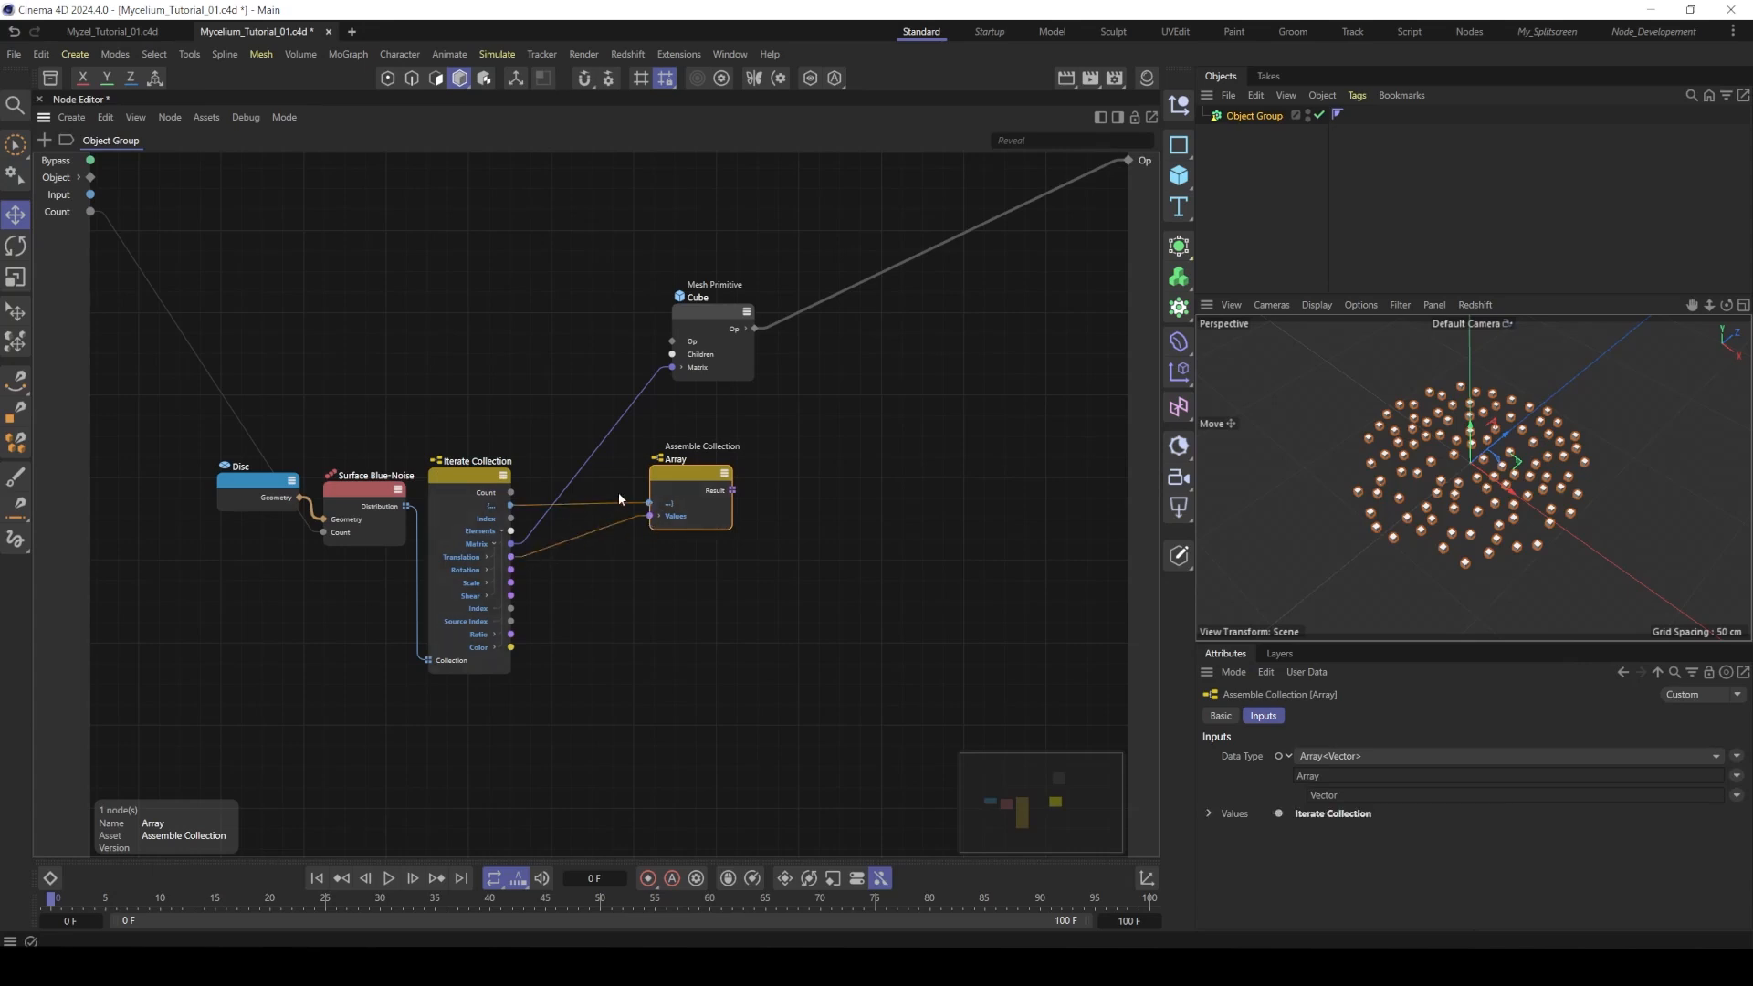
{"action": "left_click_drag", "start_coordinate": [669, 485], "coordinate": [608, 488]}
{"action": "left_click", "coordinate": [665, 495]}
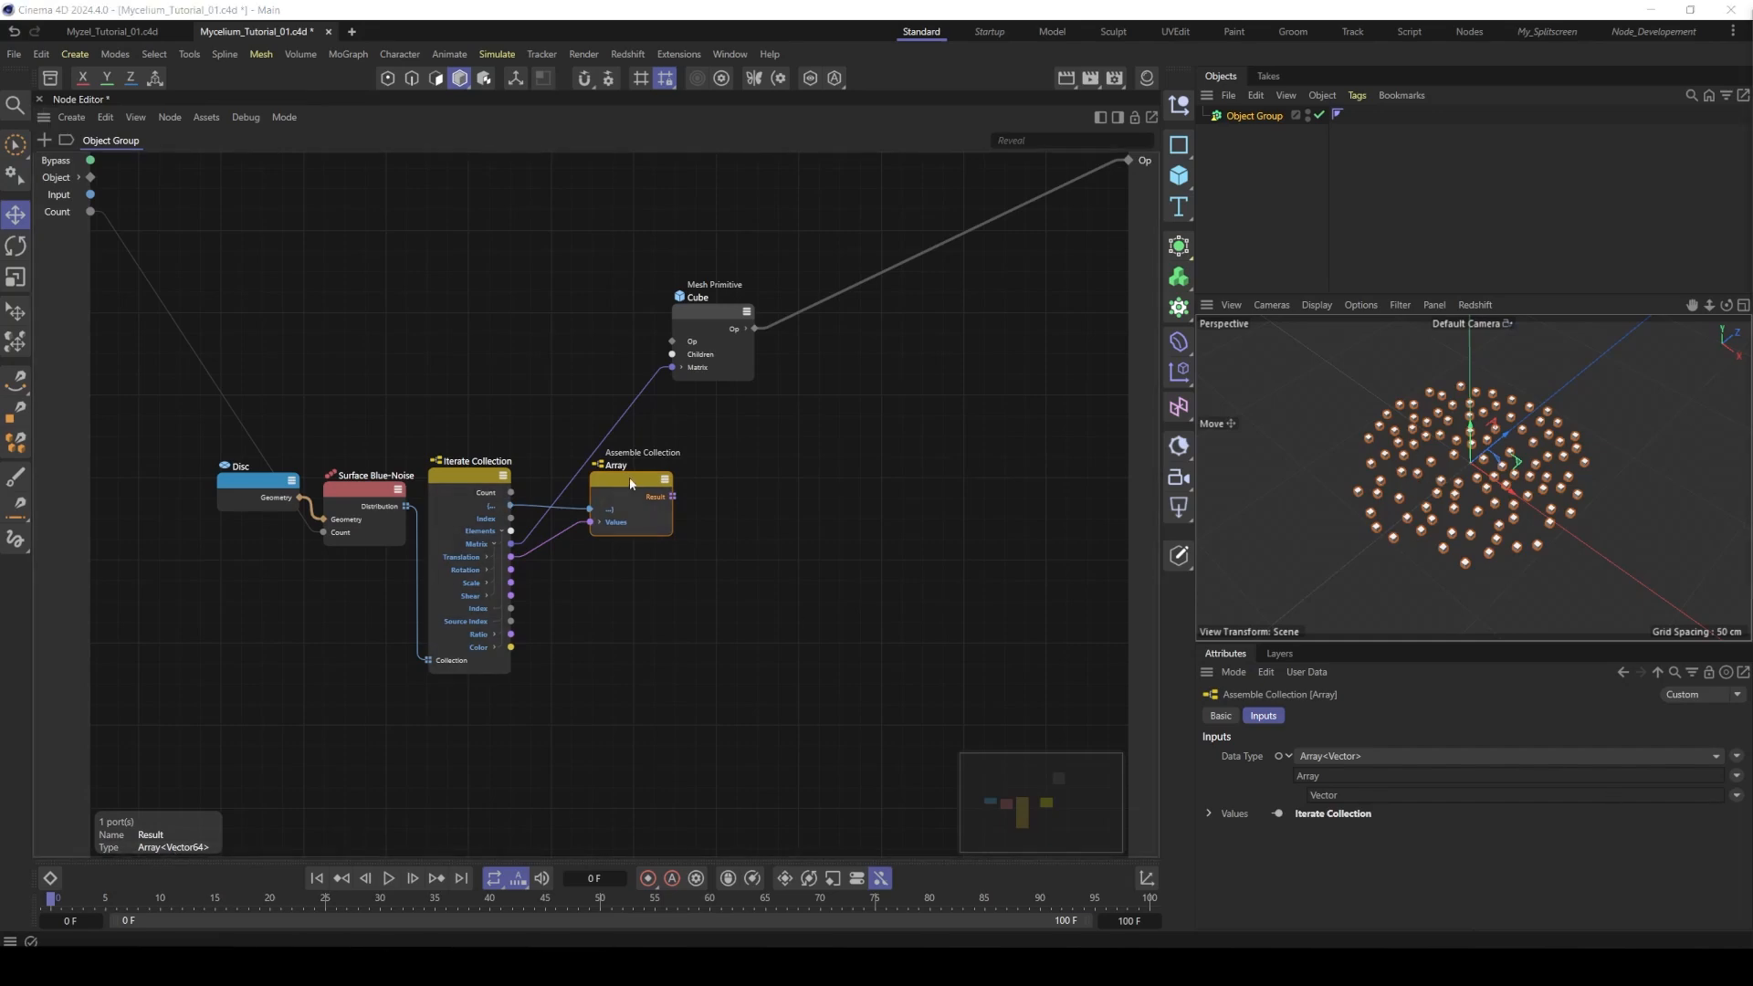
{"action": "left_click_drag", "start_coordinate": [484, 393], "coordinate": [788, 436]}
{"action": "mouse_move", "coordinate": [788, 436]}
{"action": "middle_mouse_down", "text": "alt"}
{"action": "mouse_move", "coordinate": [869, 461]}
{"action": "mouse_move", "coordinate": [666, 437]}
{"action": "middle_mouse_up", "text": "alt"}
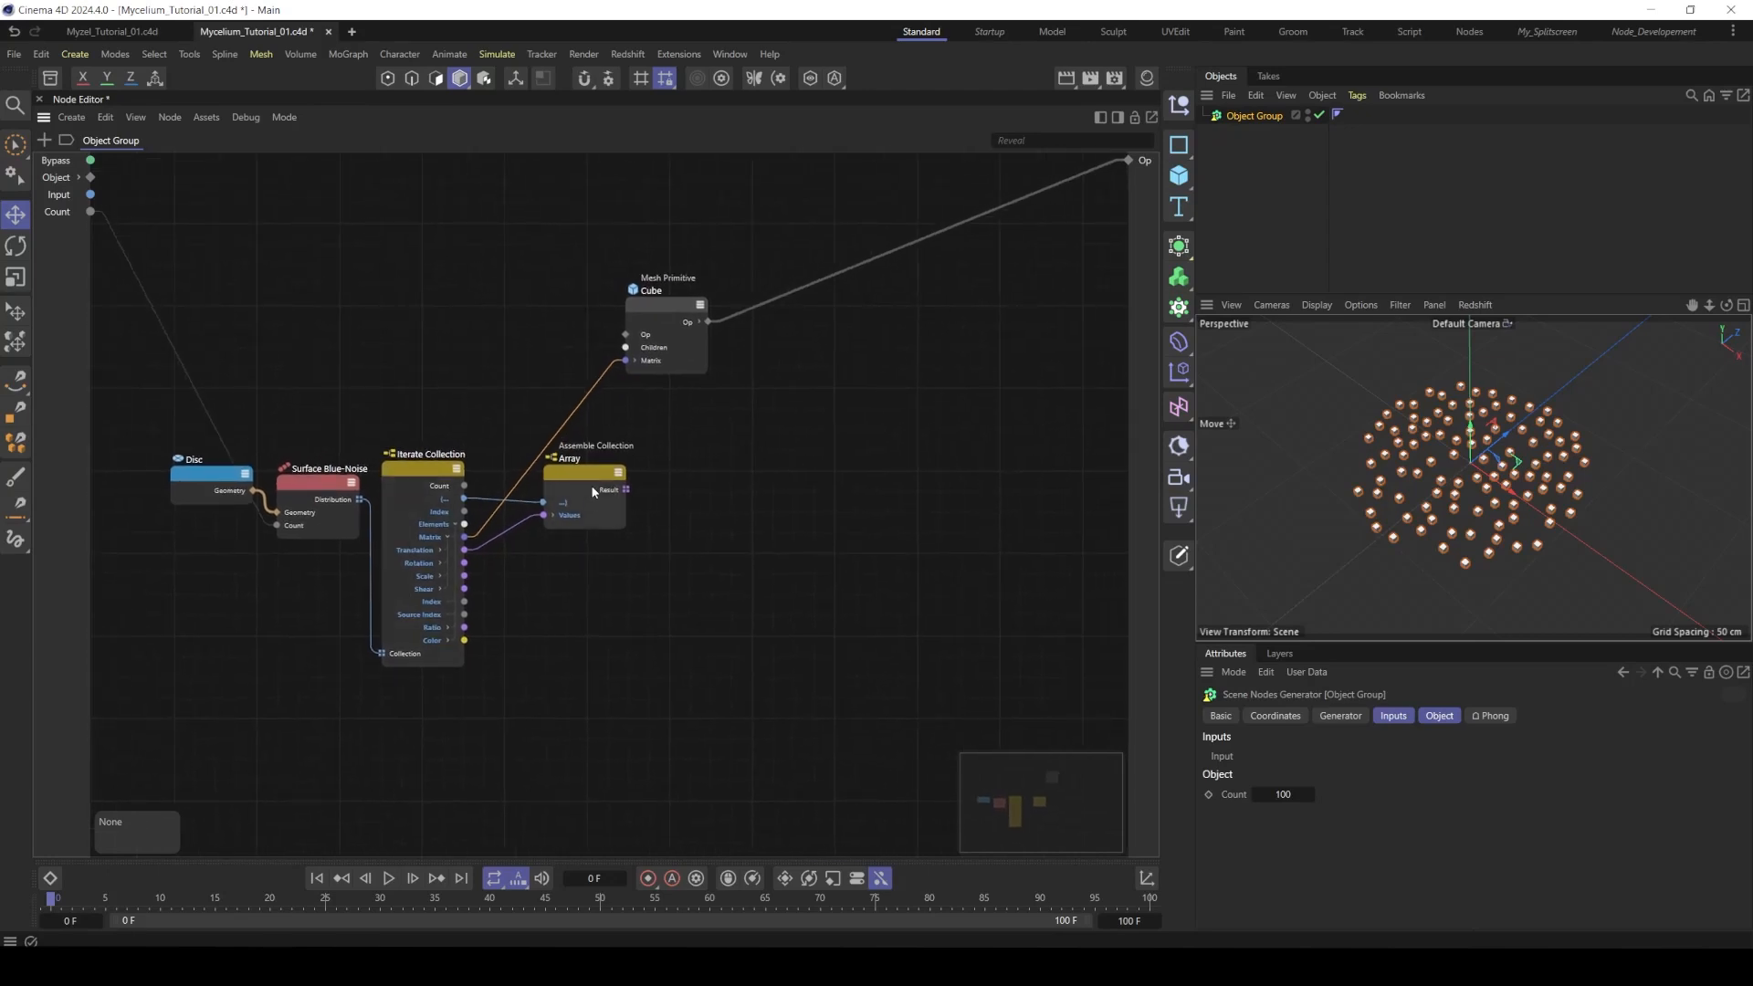
{"action": "middle_click_drag", "start_coordinate": [617, 493], "coordinate": [579, 492], "text": "alt"}
{"action": "left_click_drag", "start_coordinate": [544, 477], "coordinate": [526, 475]}
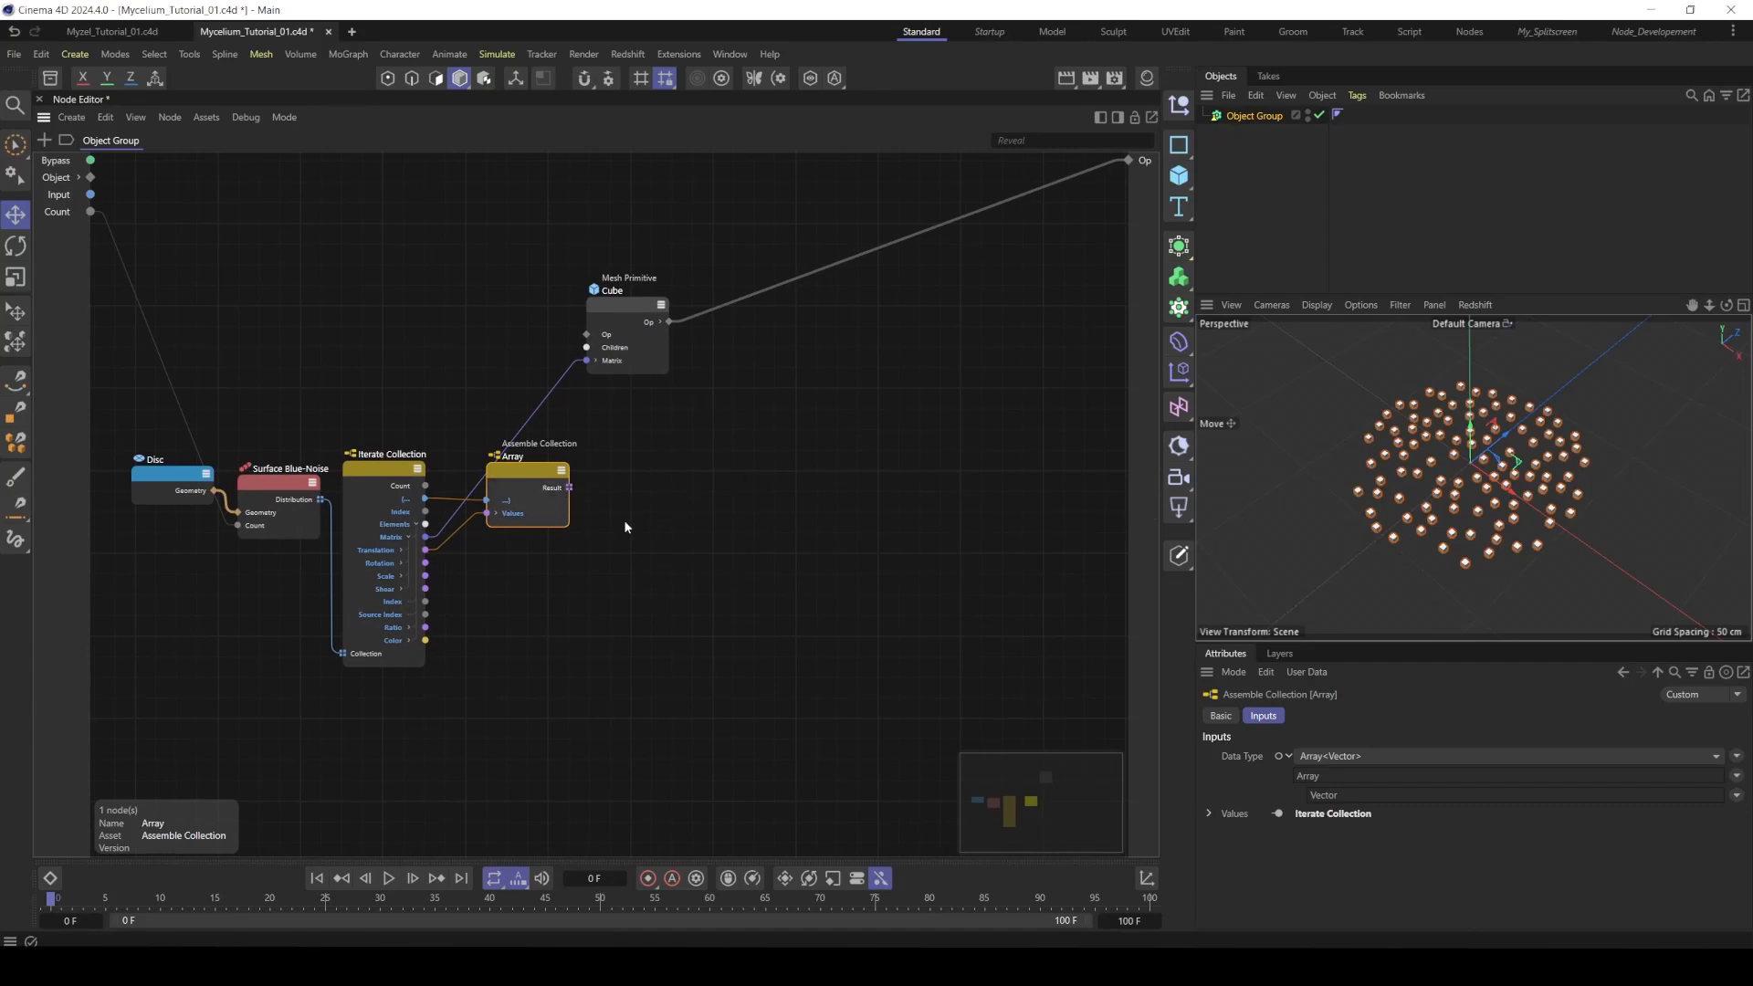
- Add a second Iterate Collection node beside the Array and feed the Array's Result into its Collection input
{"action": "double_click", "coordinate": [686, 511]}
{"action": "type", "text": "iter"}
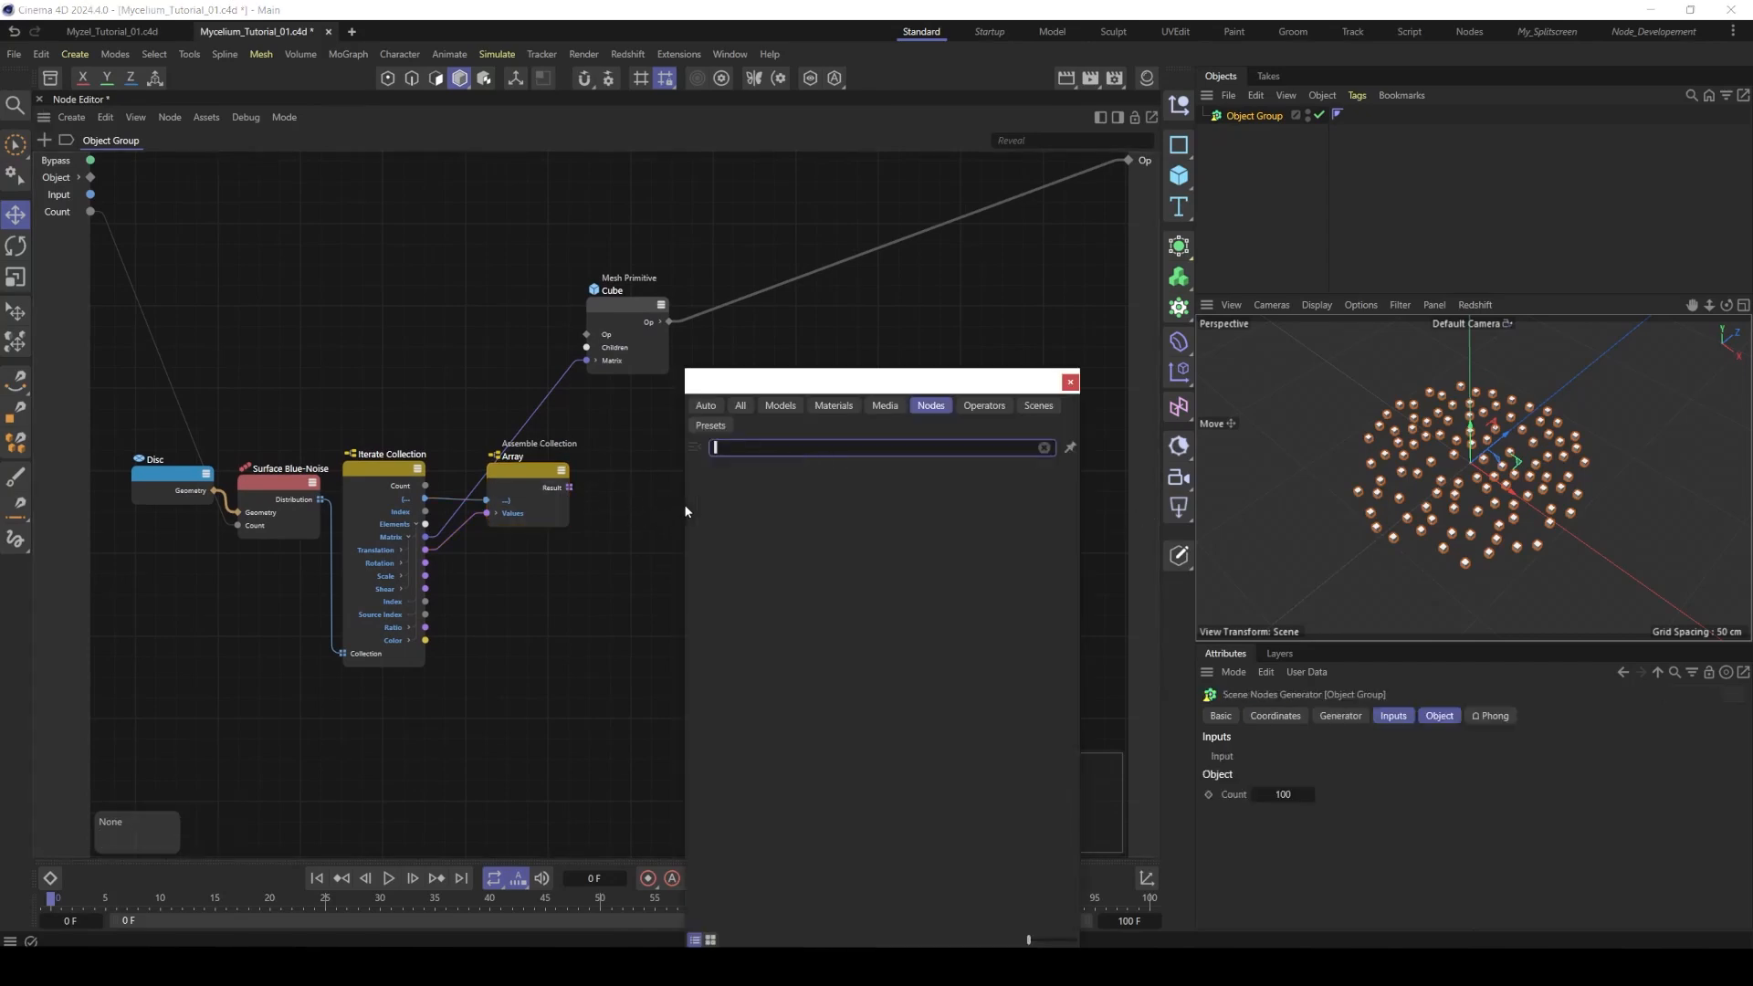
{"action": "left_click", "coordinate": [723, 523]}
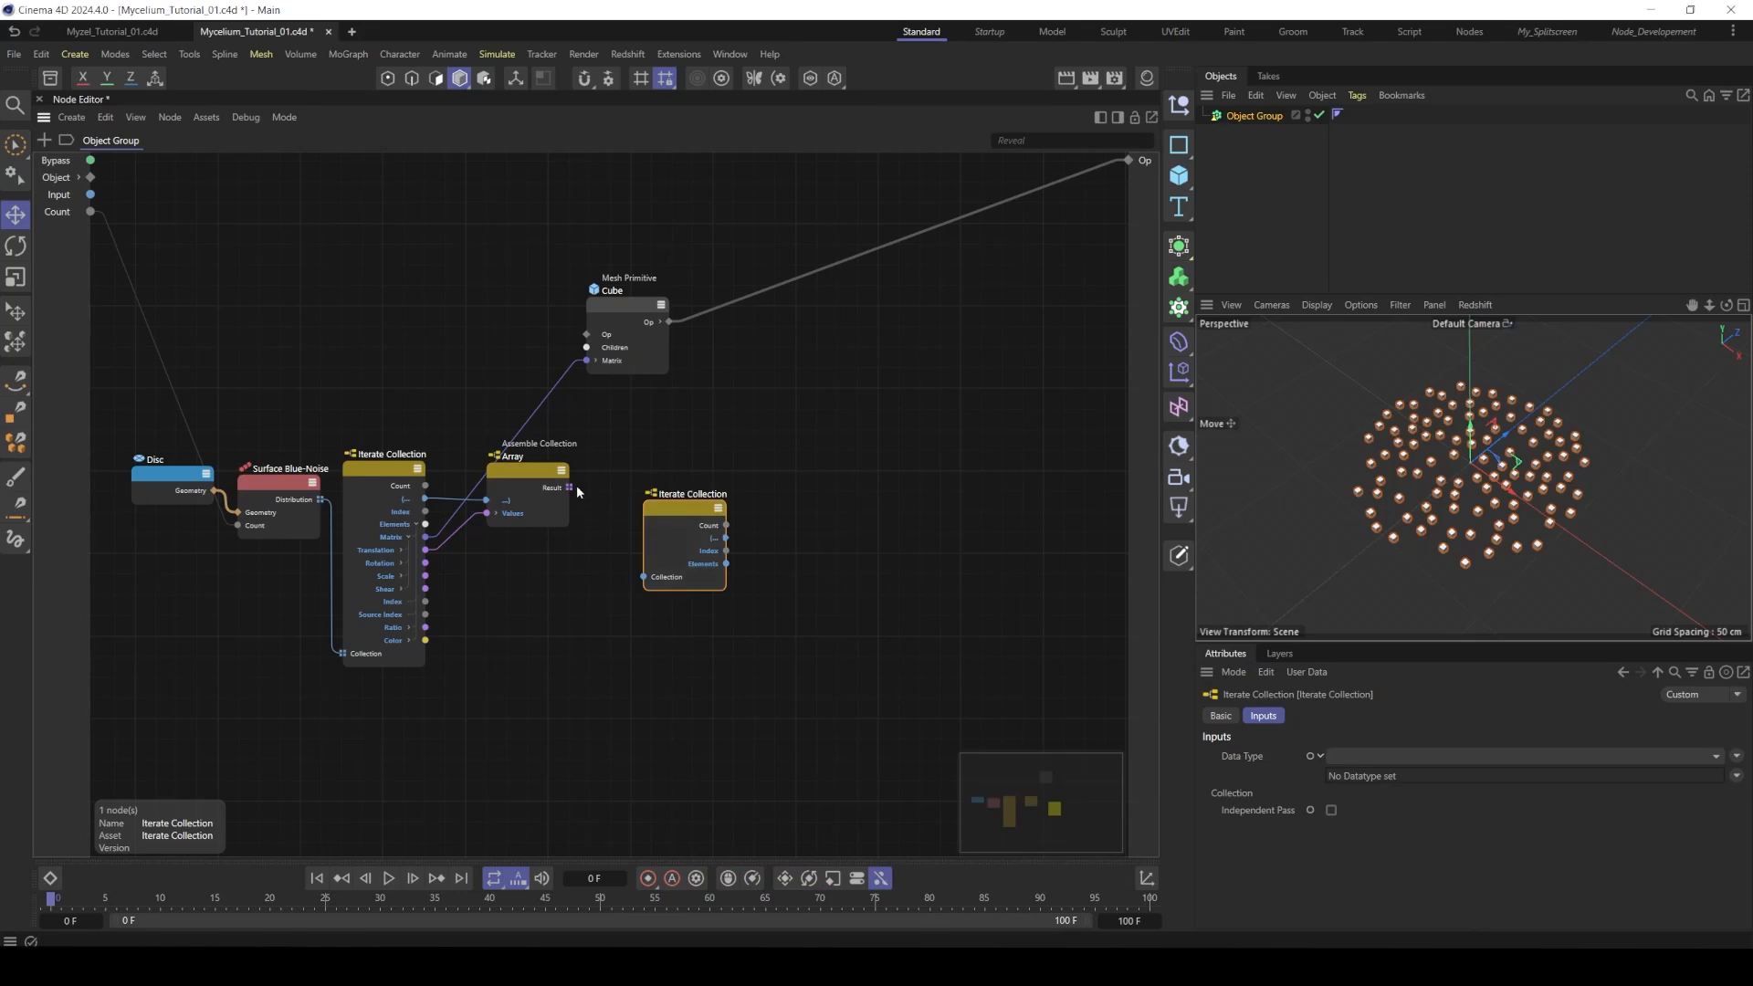
{"action": "left_click_drag", "start_coordinate": [569, 487], "coordinate": [644, 576]}
{"action": "left_click_drag", "start_coordinate": [680, 507], "coordinate": [637, 486]}
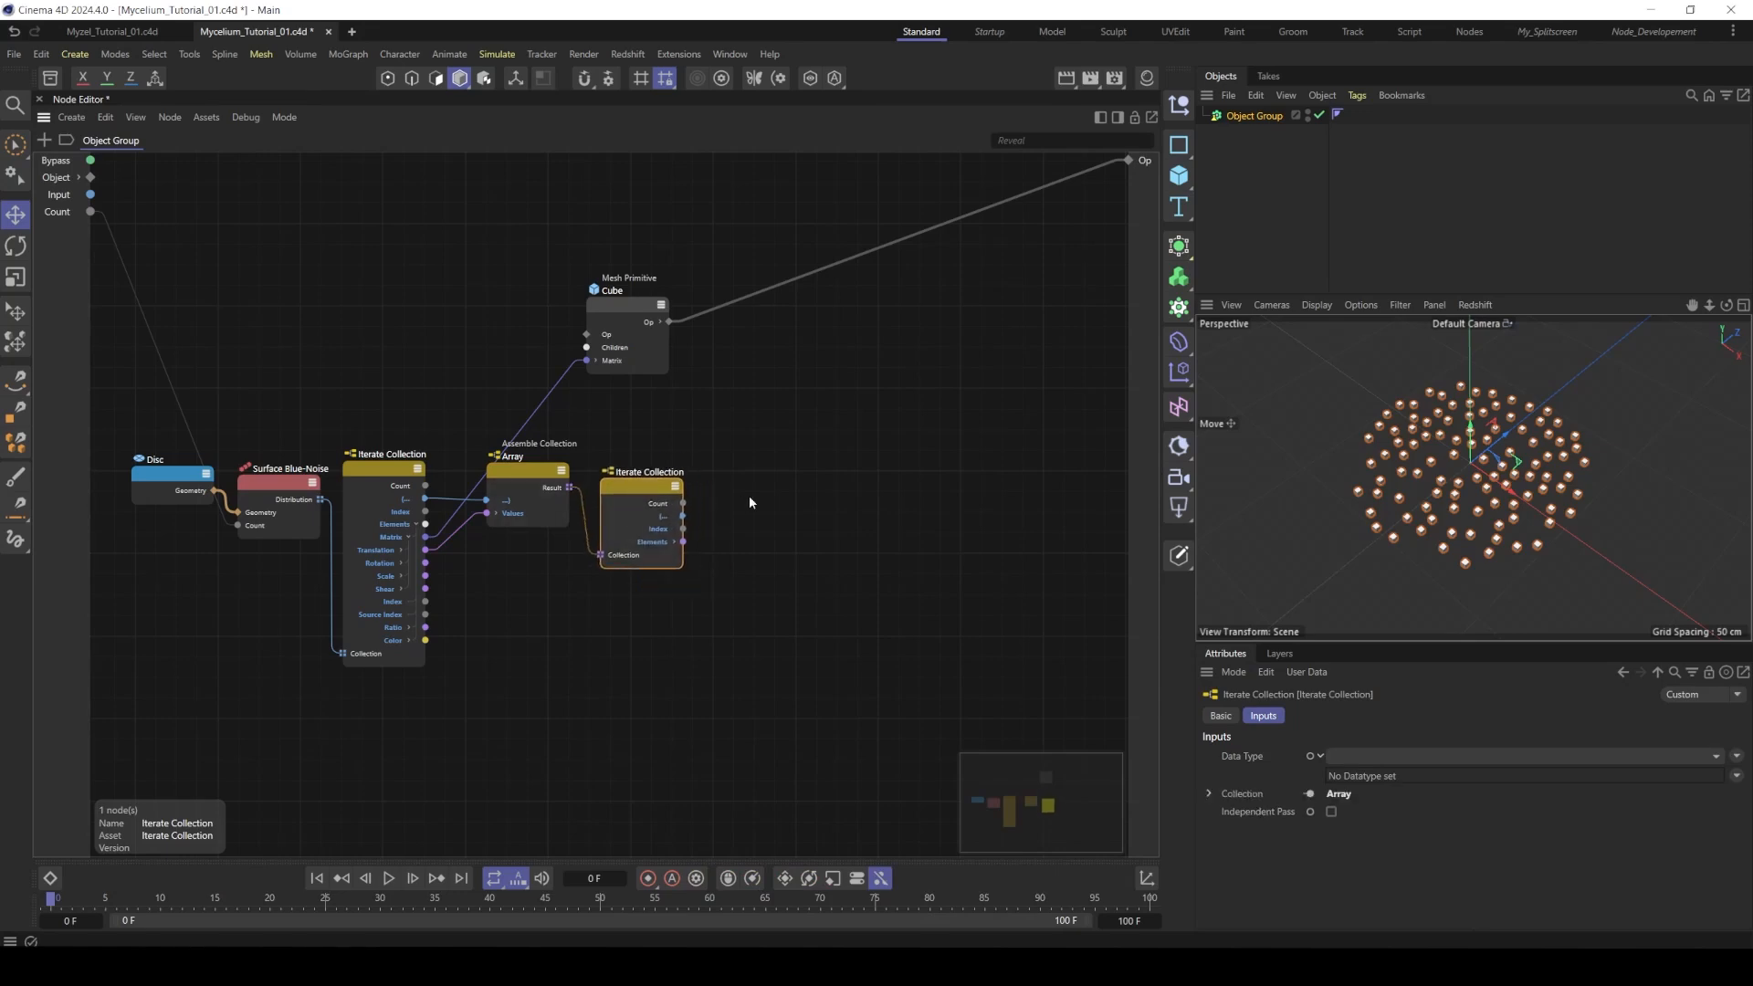
- Add a Closest Points node and place it below and beyond the second Iterate Collection node
{"action": "double_click", "coordinate": [774, 511]}
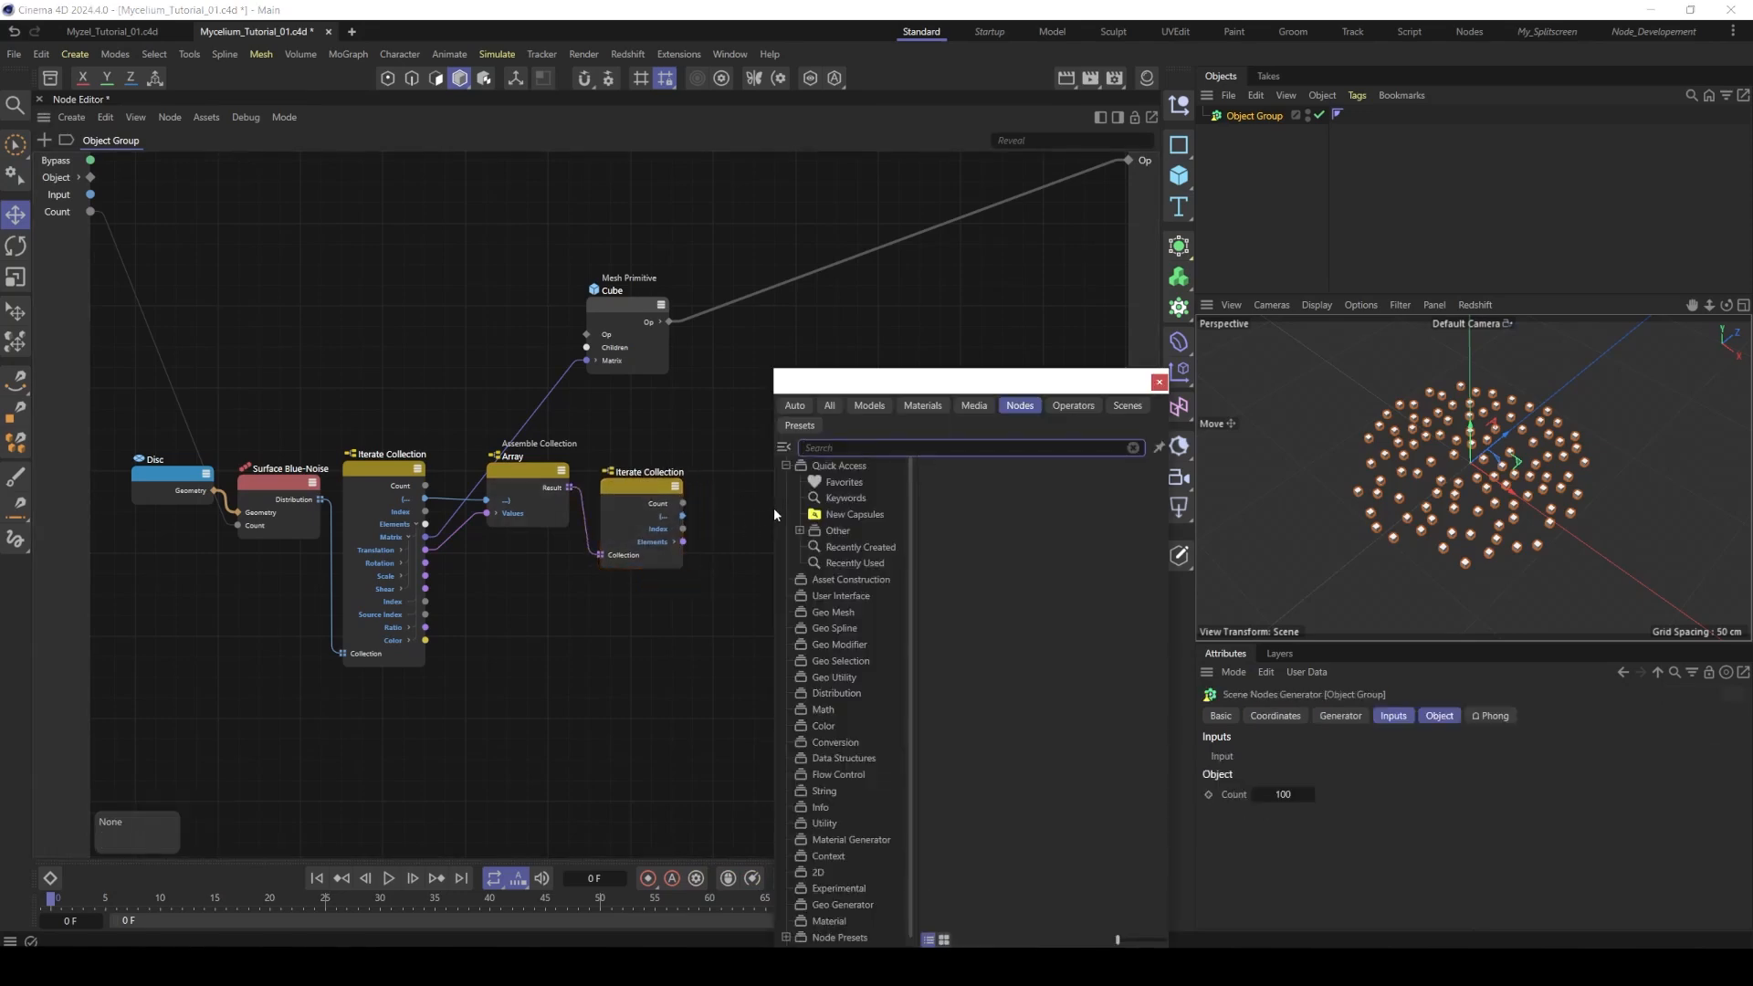
{"action": "type", "text": "cols"}
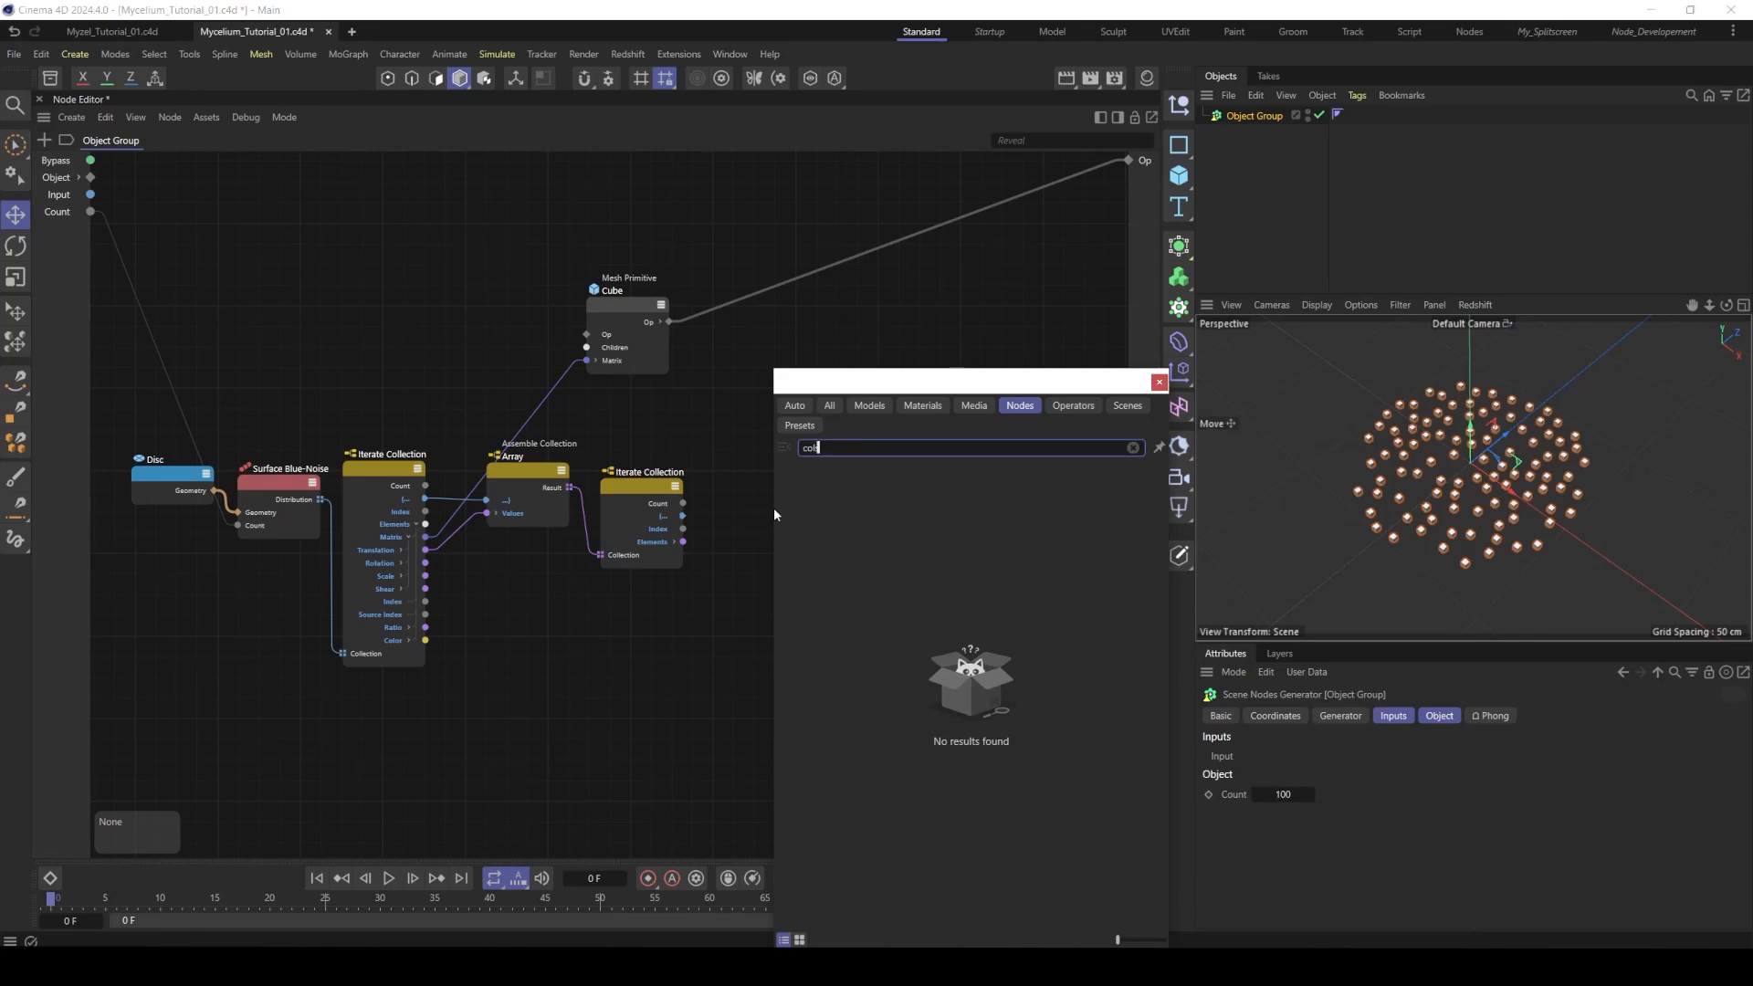
{"action": "key", "text": "BackSpace"}
{"action": "type", "text": "s"}
{"action": "key", "text": "BackSpace"}
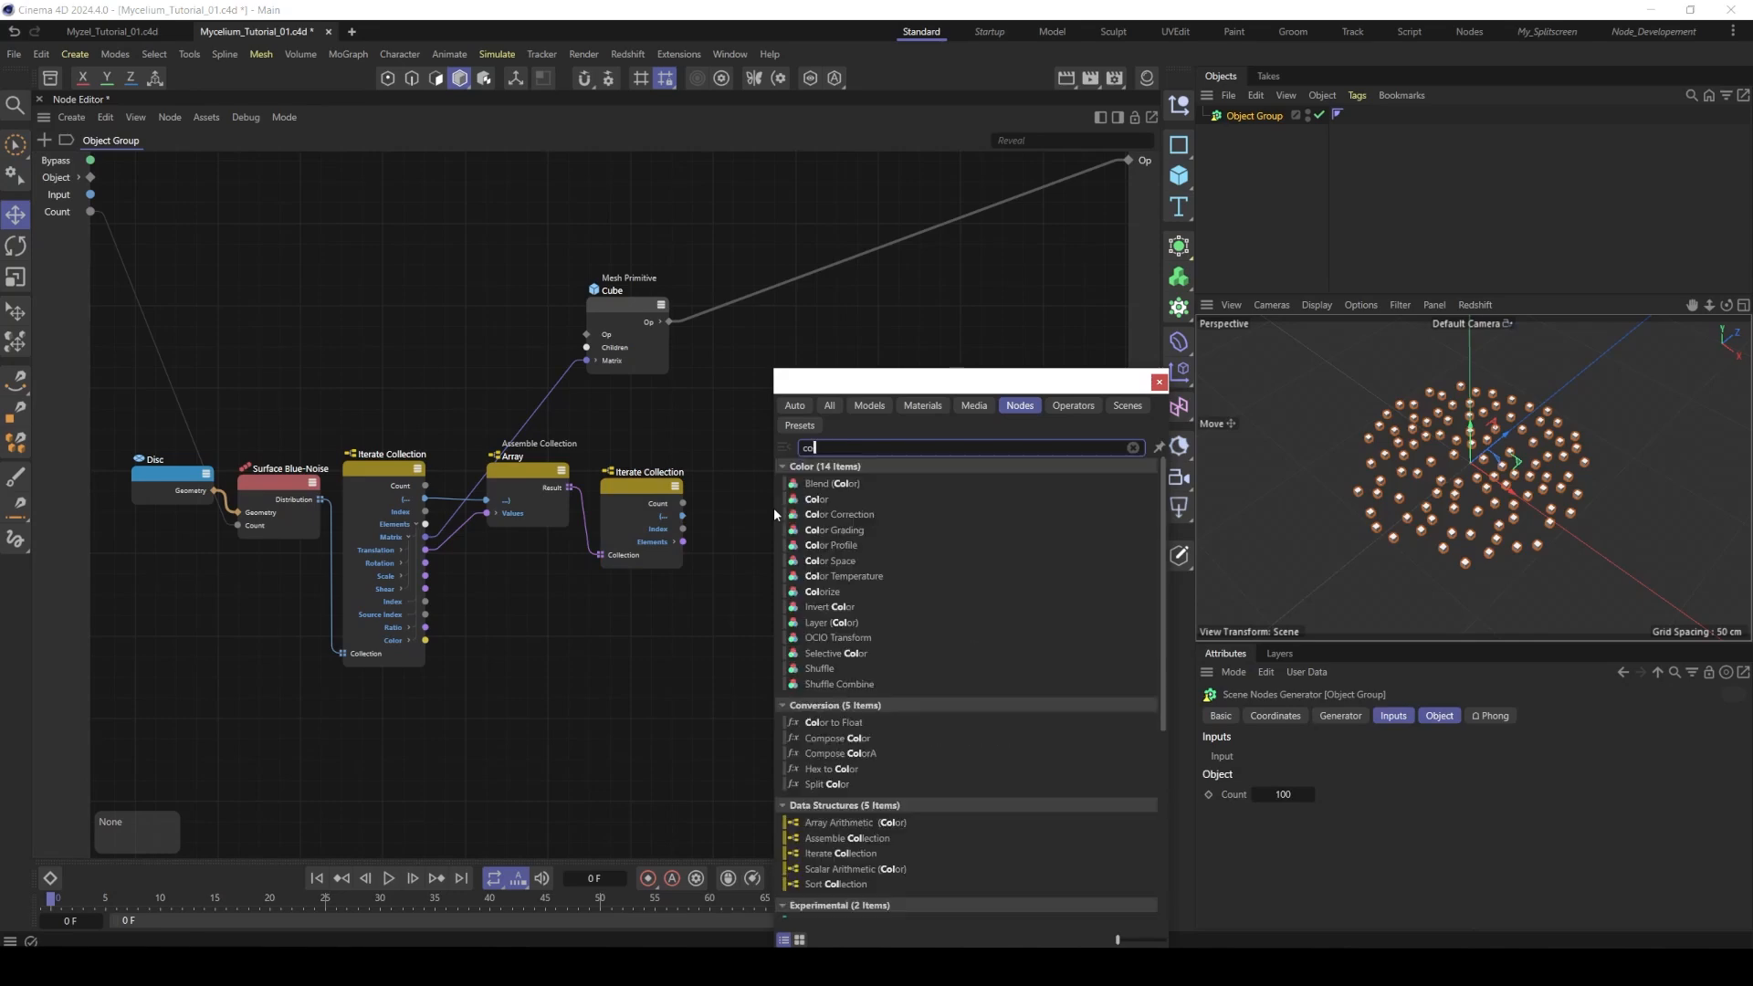
{"action": "key", "text": "BackSpace"}
{"action": "key", "text": "BackSpace"}
{"action": "type", "text": "los"}
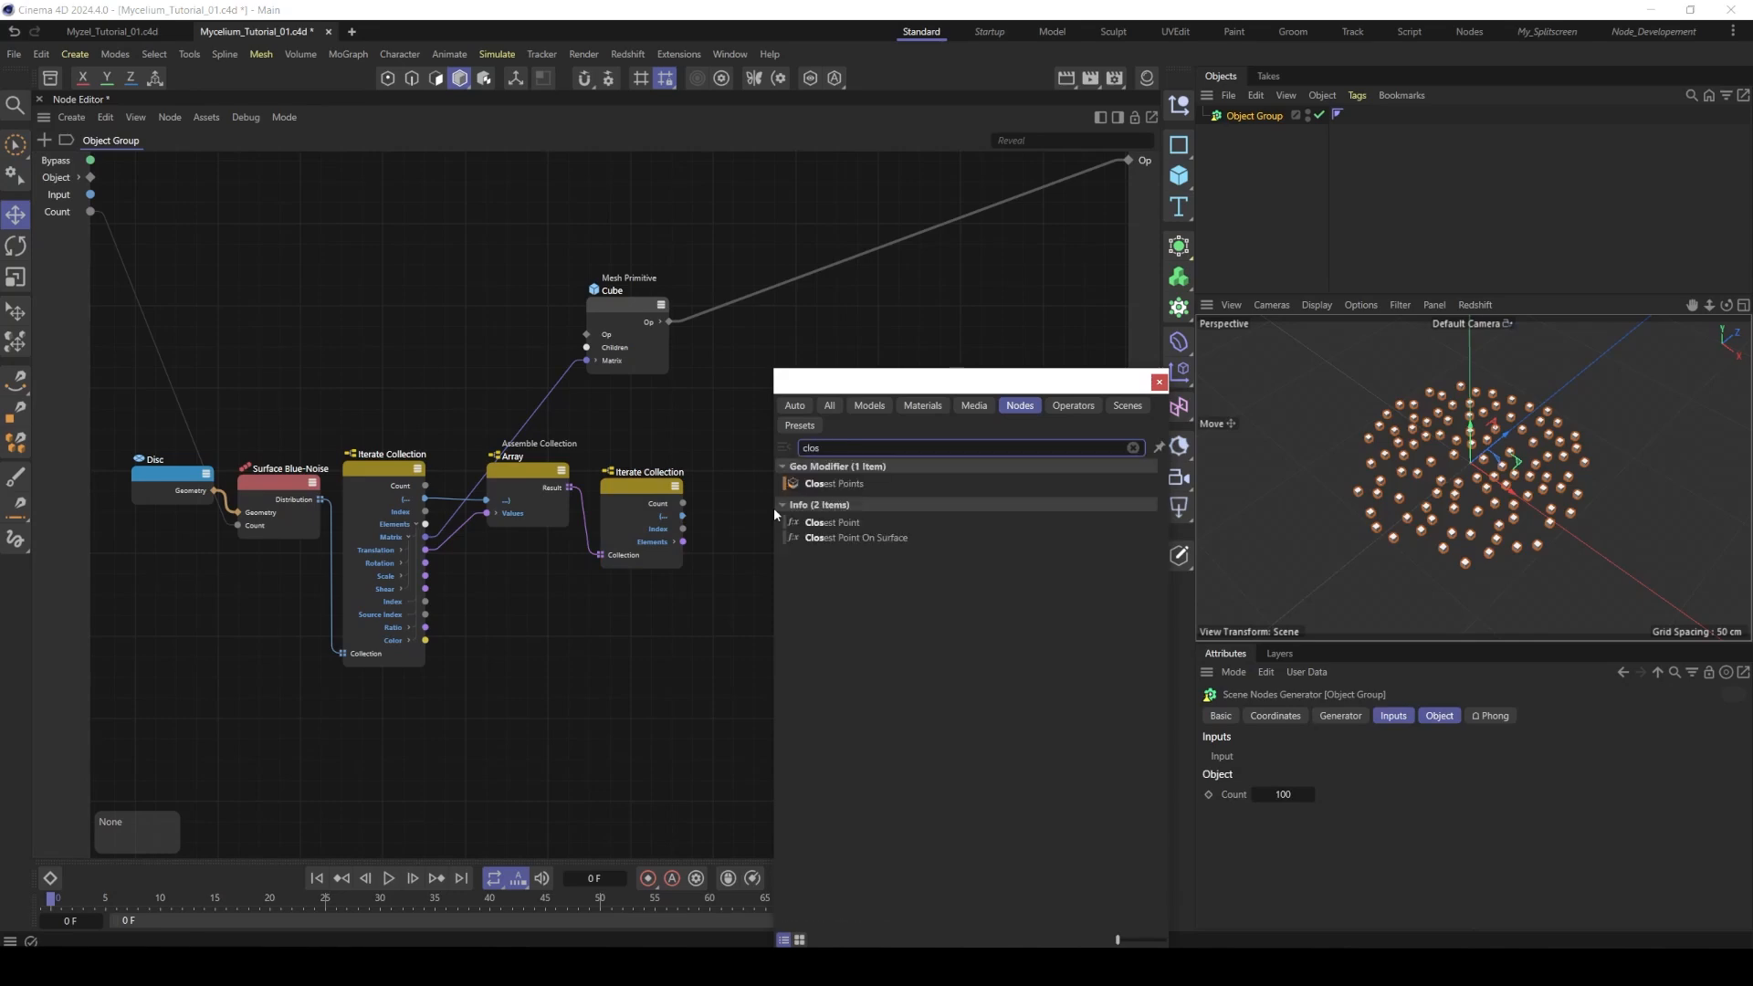
{"action": "double_click", "coordinate": [837, 483]}
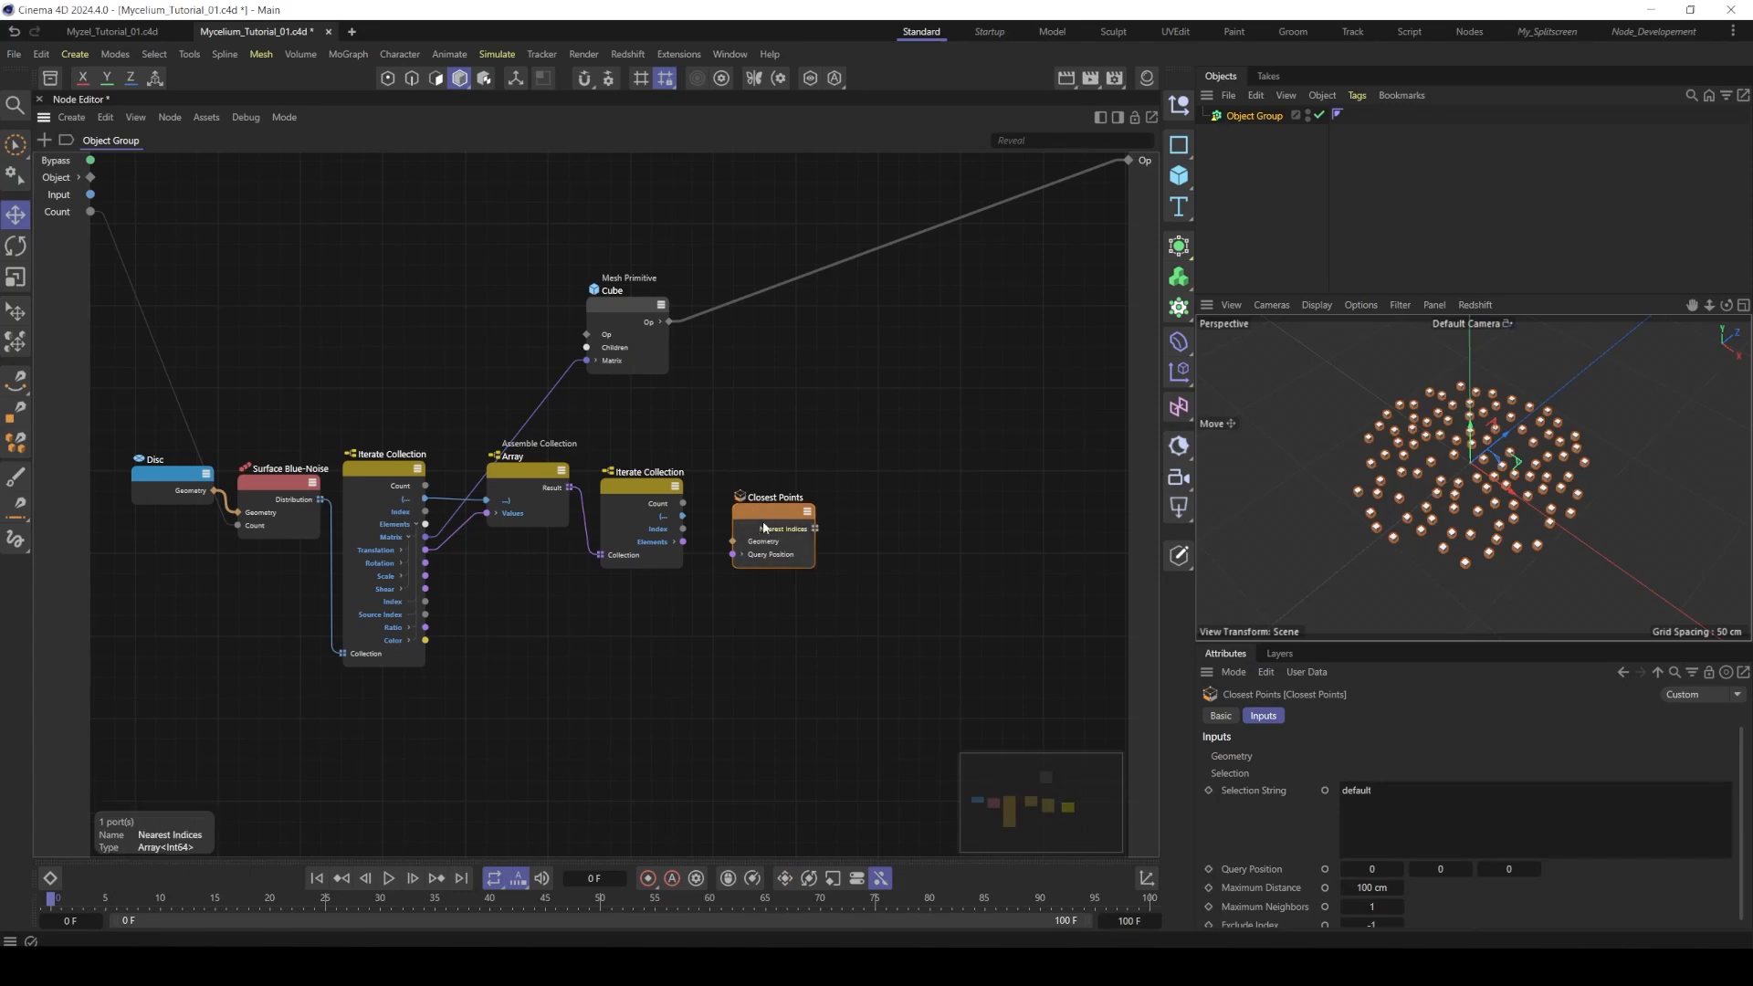
{"action": "left_click_drag", "start_coordinate": [764, 527], "coordinate": [757, 590]}
{"action": "left_click_drag", "start_coordinate": [669, 522], "coordinate": [679, 495]}
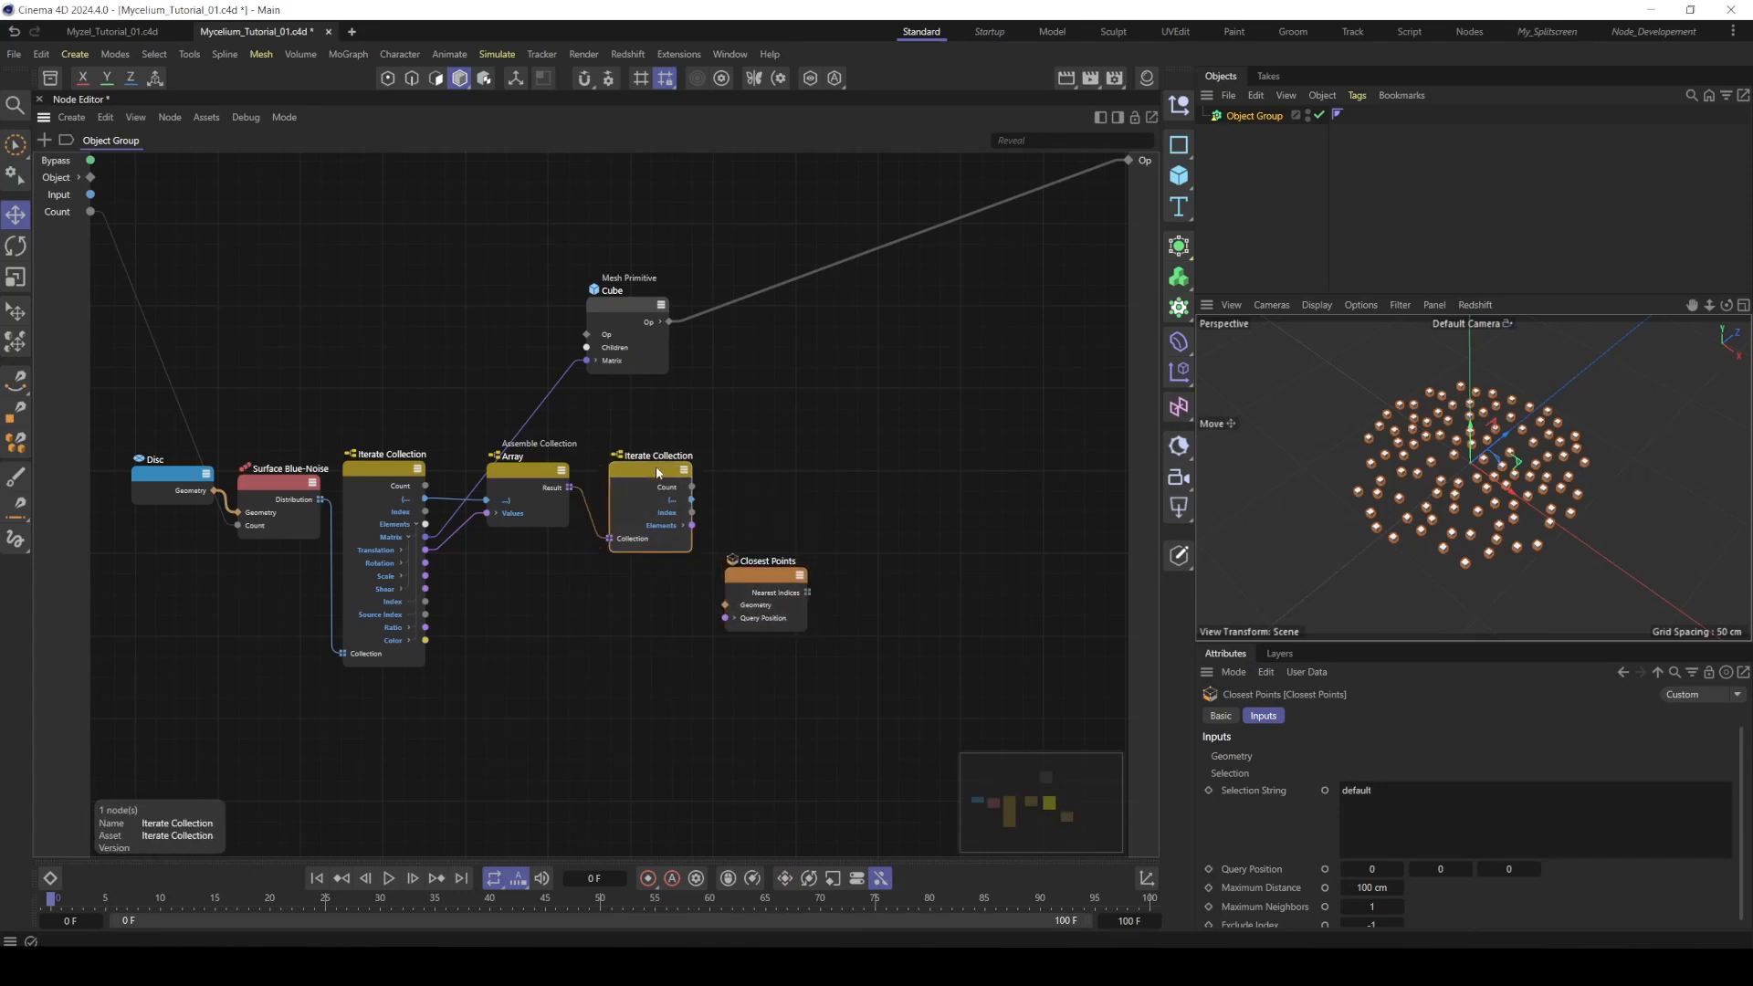
- Connect the Array's Result to Closest Points' Geometry and the second Iterate Collection's Elements to its Query Position, tidying both nodes
{"action": "left_click_drag", "start_coordinate": [563, 501], "coordinate": [787, 623]}
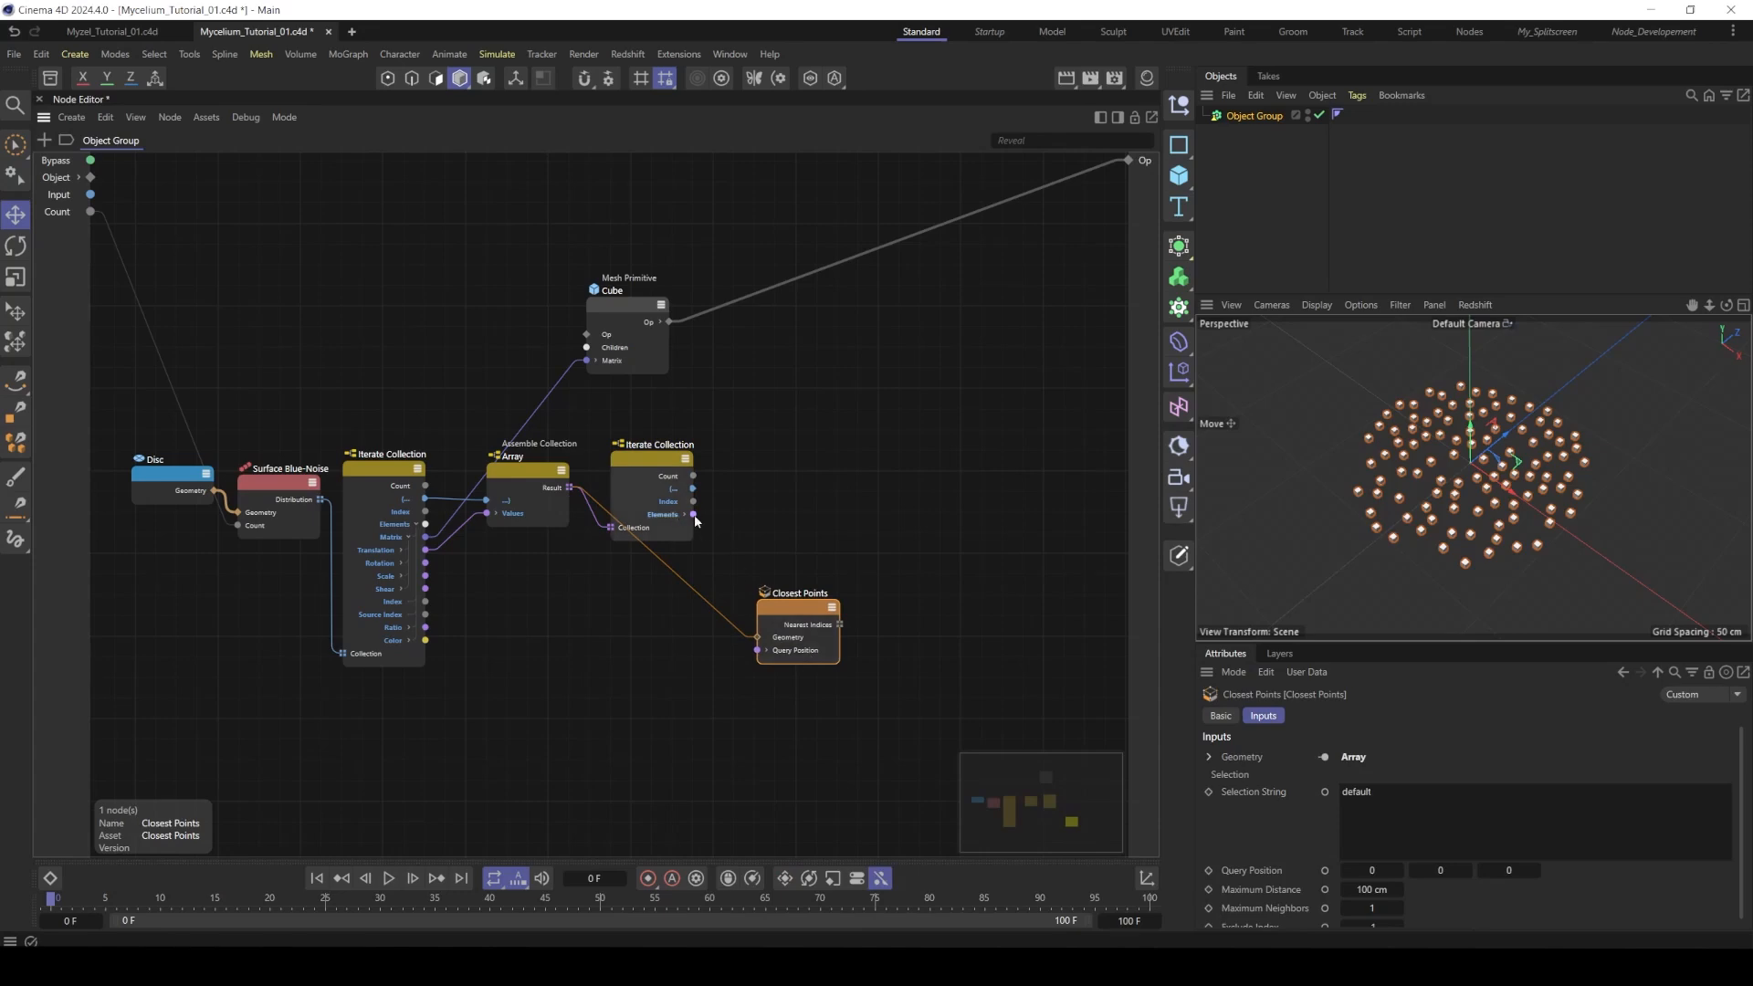
{"action": "left_click_drag", "start_coordinate": [694, 514], "coordinate": [758, 650]}
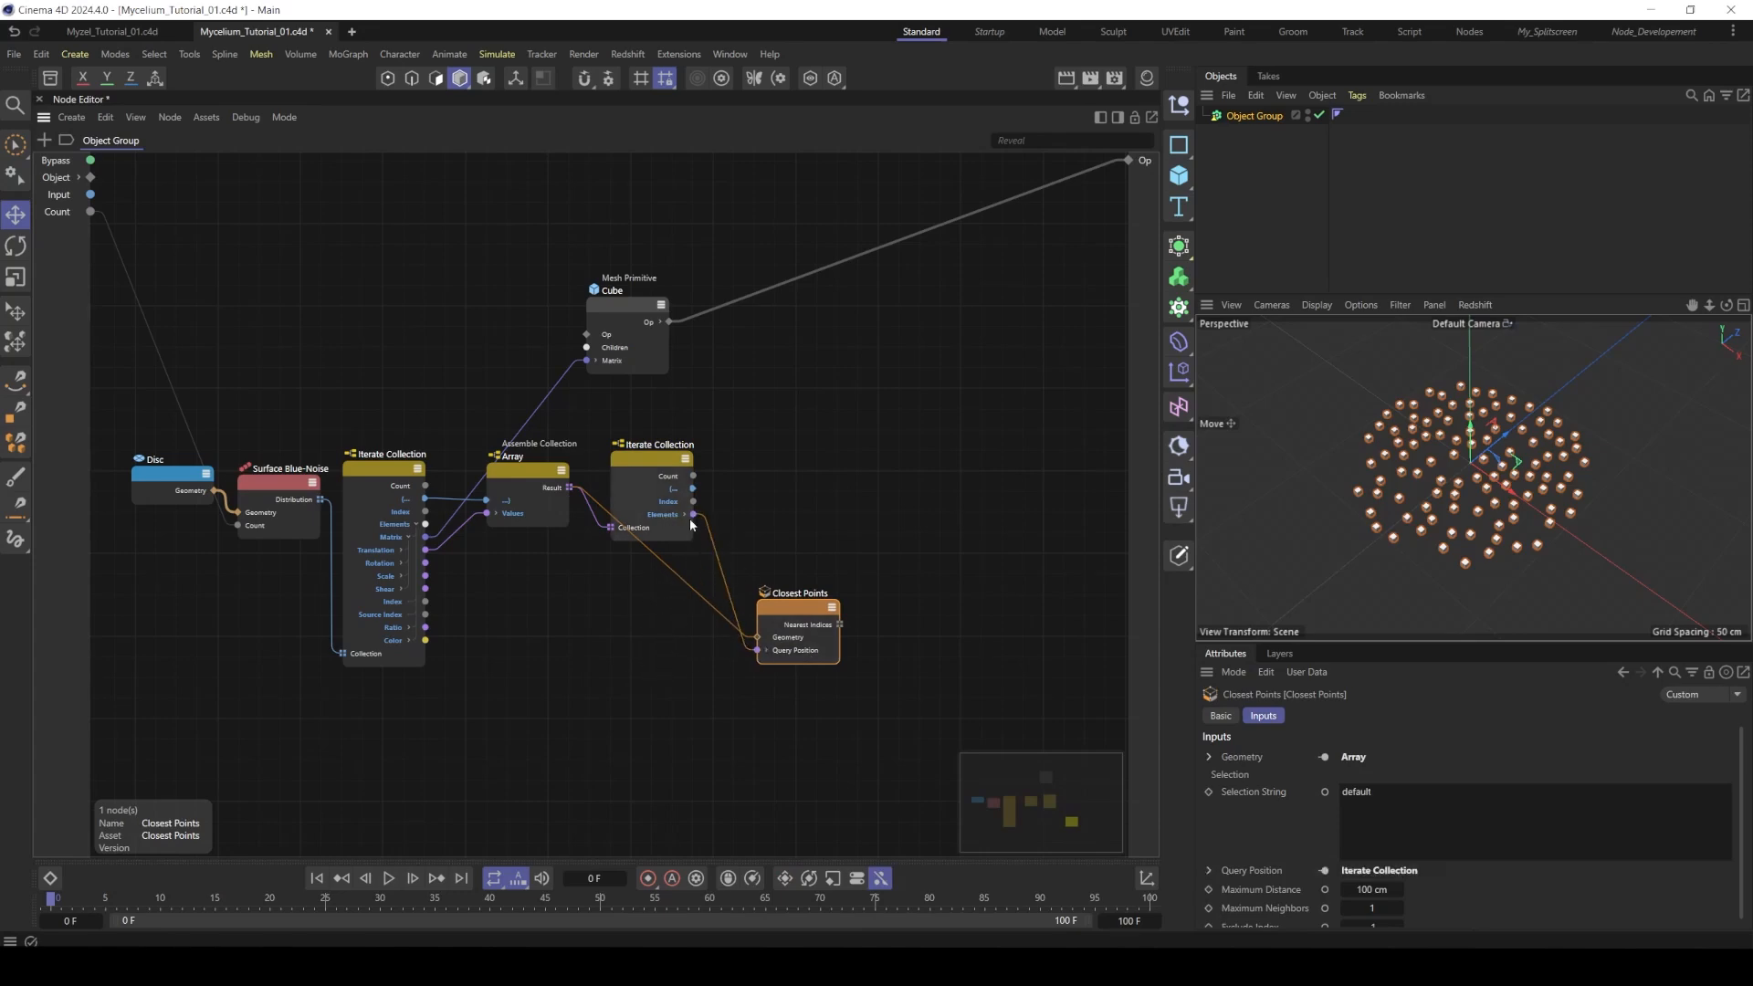
{"action": "left_click_drag", "start_coordinate": [648, 463], "coordinate": [631, 491]}
{"action": "left_click_drag", "start_coordinate": [790, 613], "coordinate": [758, 594]}
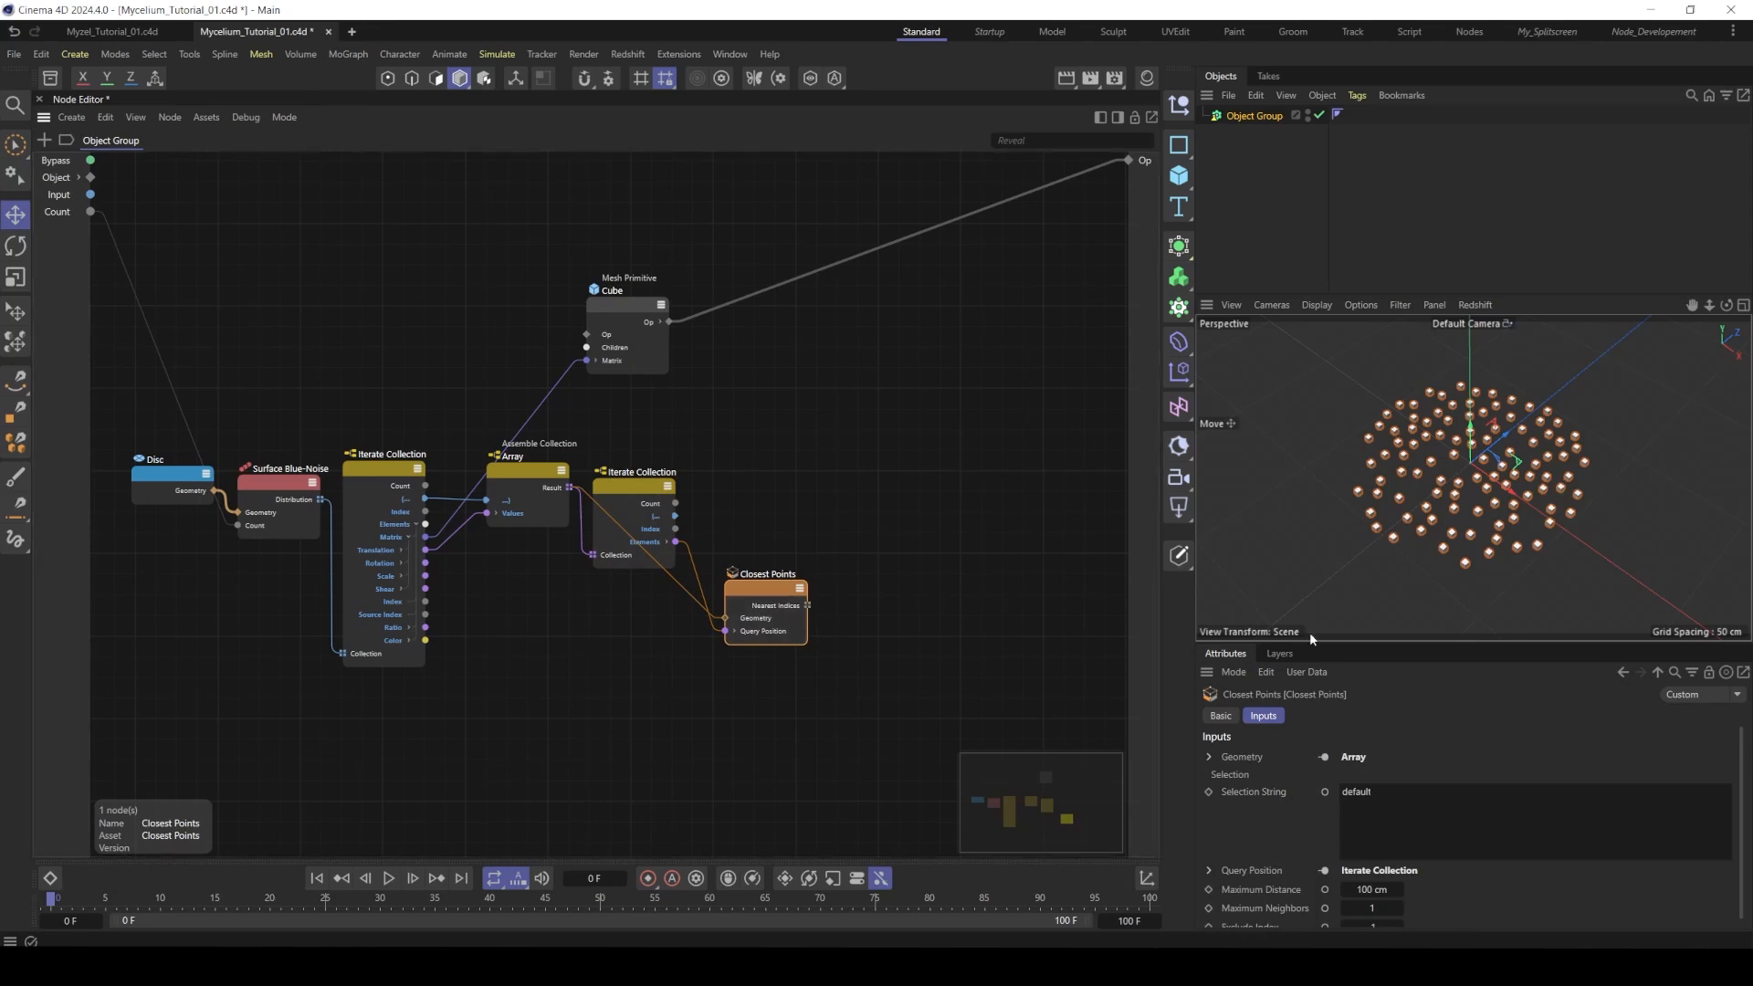
- Set Closest Points' Maximum Neighbors to 20, expose it as a port and link it to a new Object Group input
{"action": "left_click_drag", "start_coordinate": [1318, 641], "coordinate": [1326, 558]}
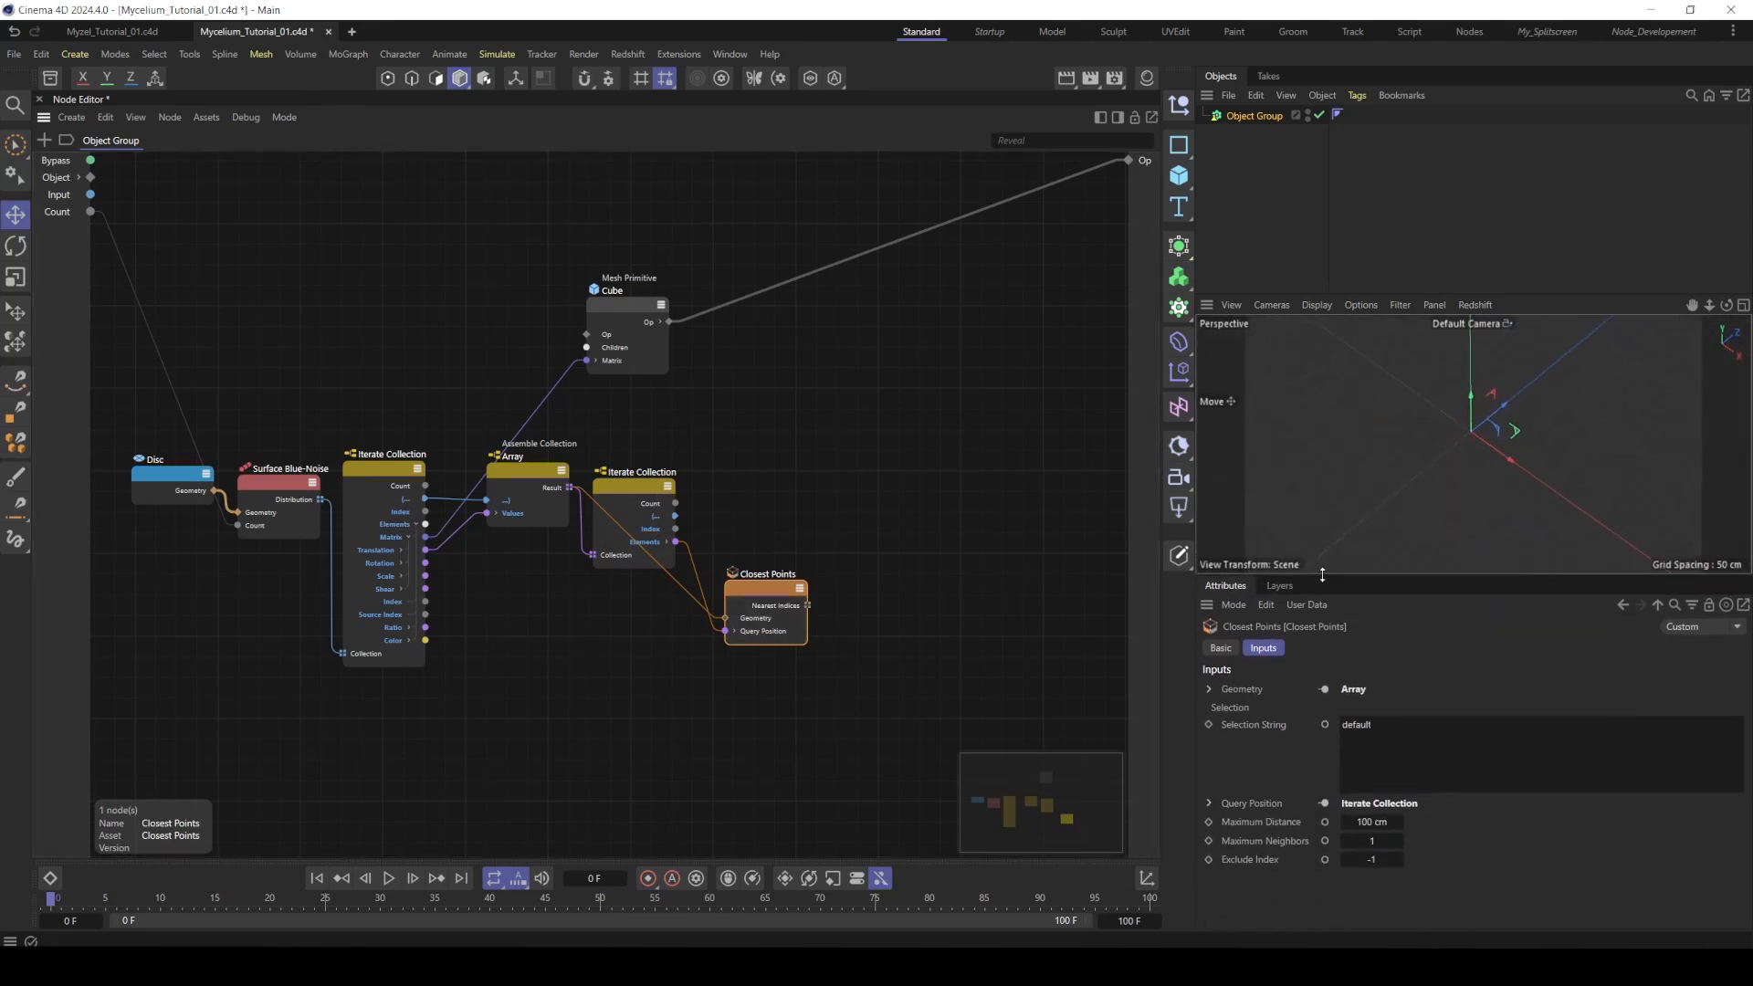
{"action": "left_click", "coordinate": [1375, 841]}
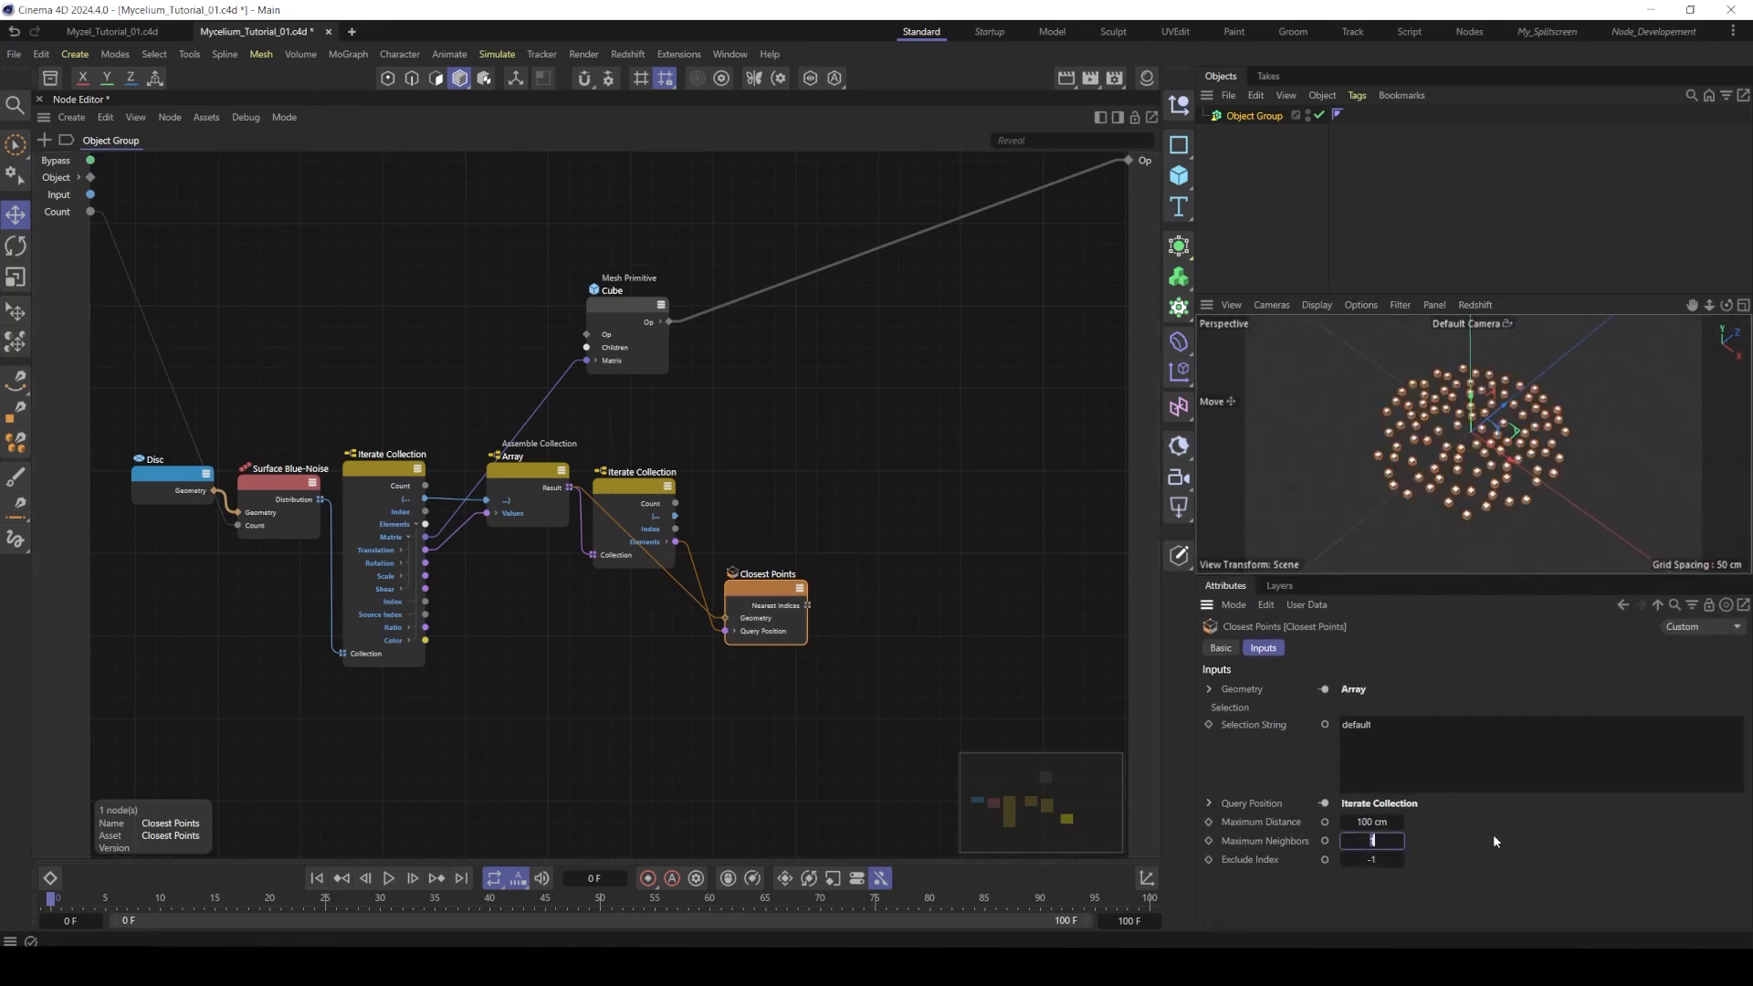
{"action": "type", "text": "20"}
{"action": "left_click", "coordinate": [1325, 841]}
{"action": "left_click_drag", "start_coordinate": [725, 644], "coordinate": [498, 644]}
{"action": "left_click", "coordinate": [566, 650]}
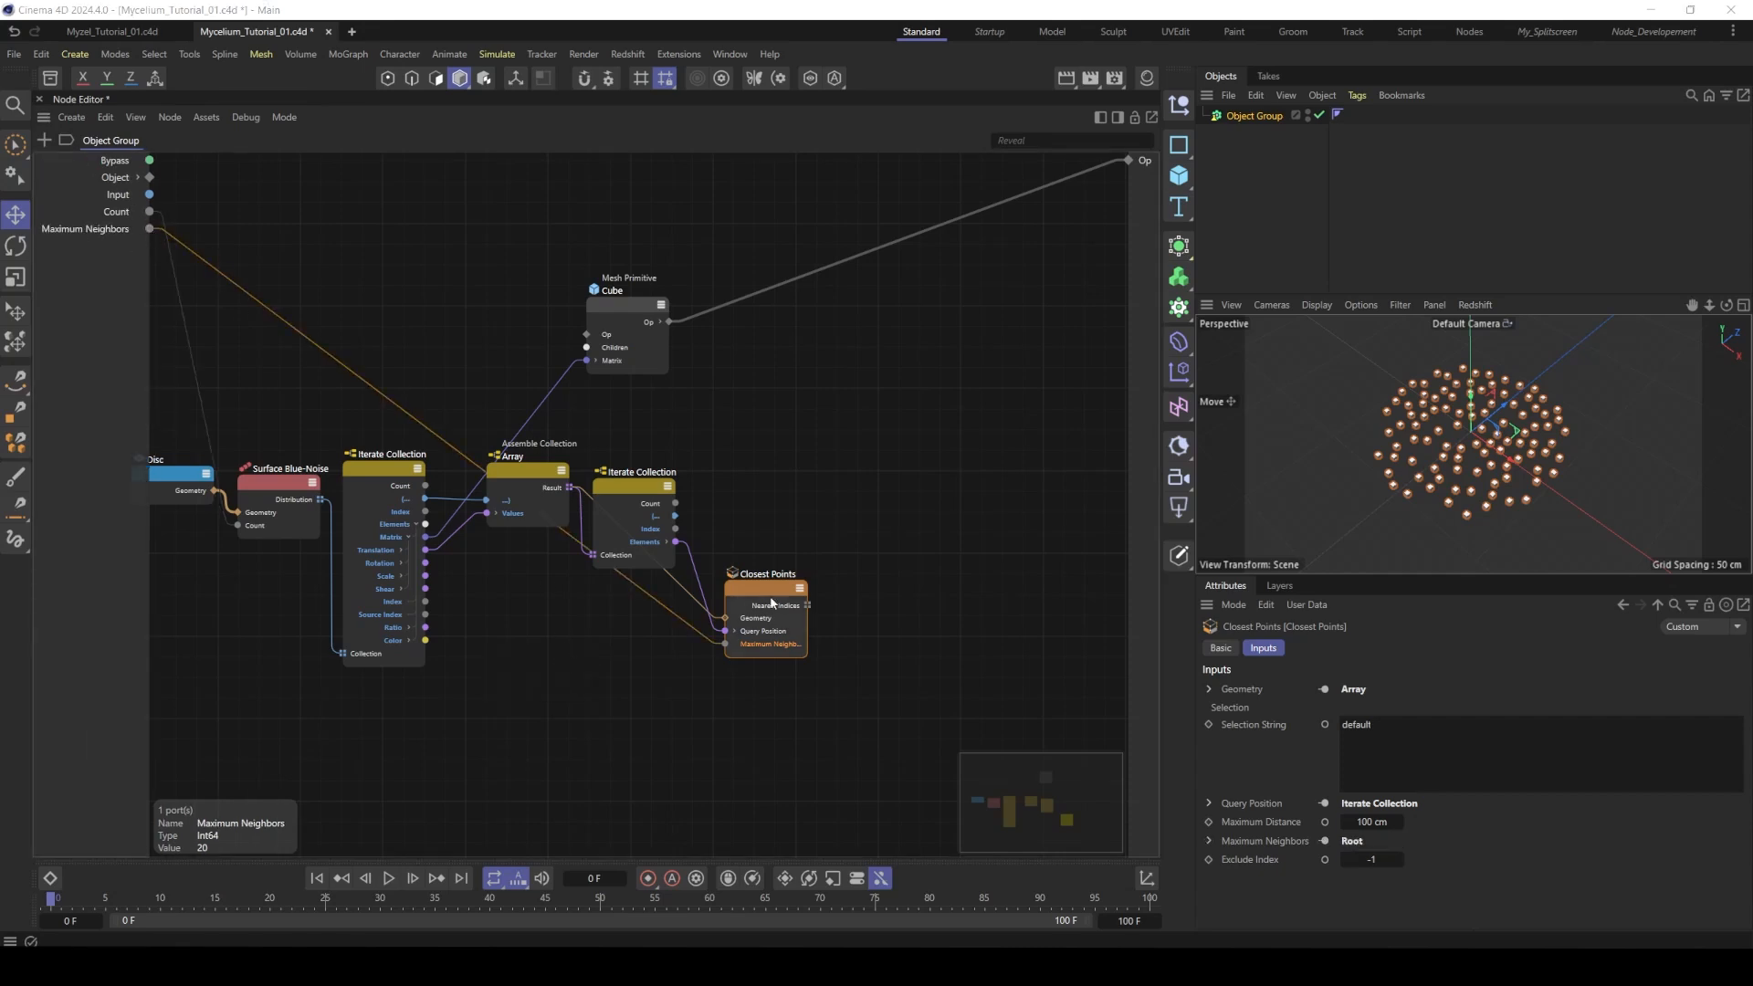
- Add a third Iterate Collection node and connect Closest Points' Nearest Indices output to its Collection input
{"action": "left_click", "coordinate": [737, 514]}
{"action": "middle_click_drag", "start_coordinate": [737, 514], "coordinate": [678, 511]}
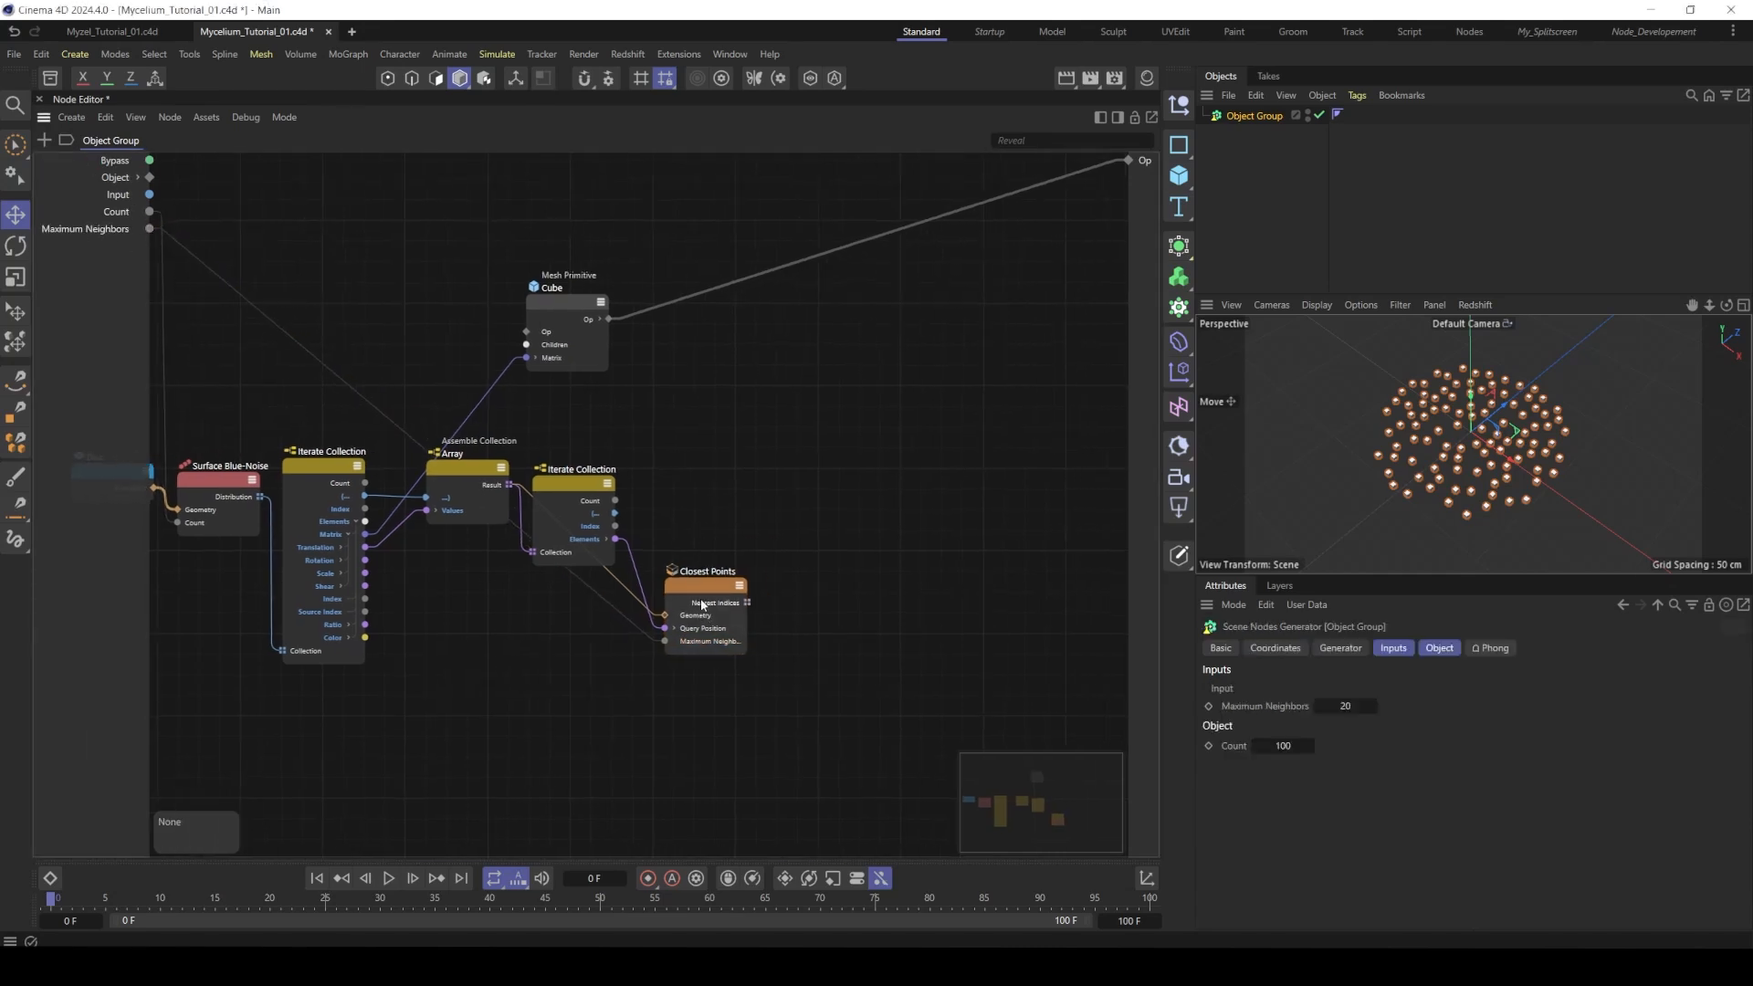
{"action": "left_click", "coordinate": [699, 599]}
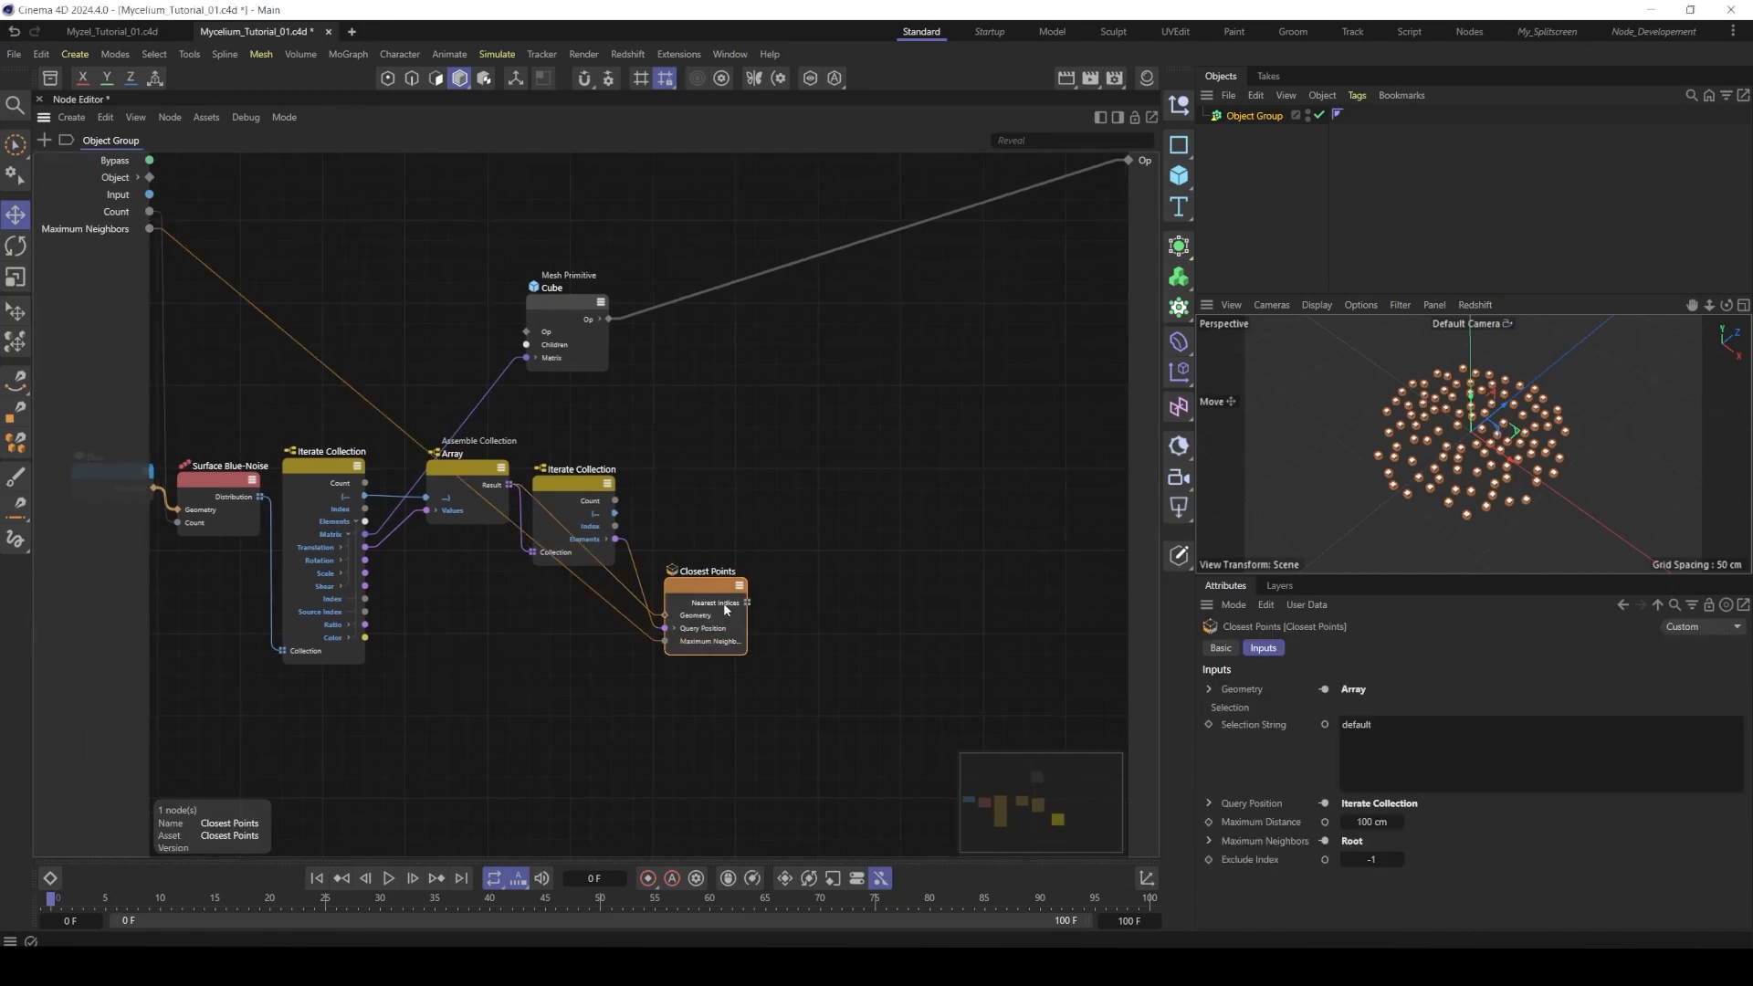
{"action": "double_click", "coordinate": [791, 612]}
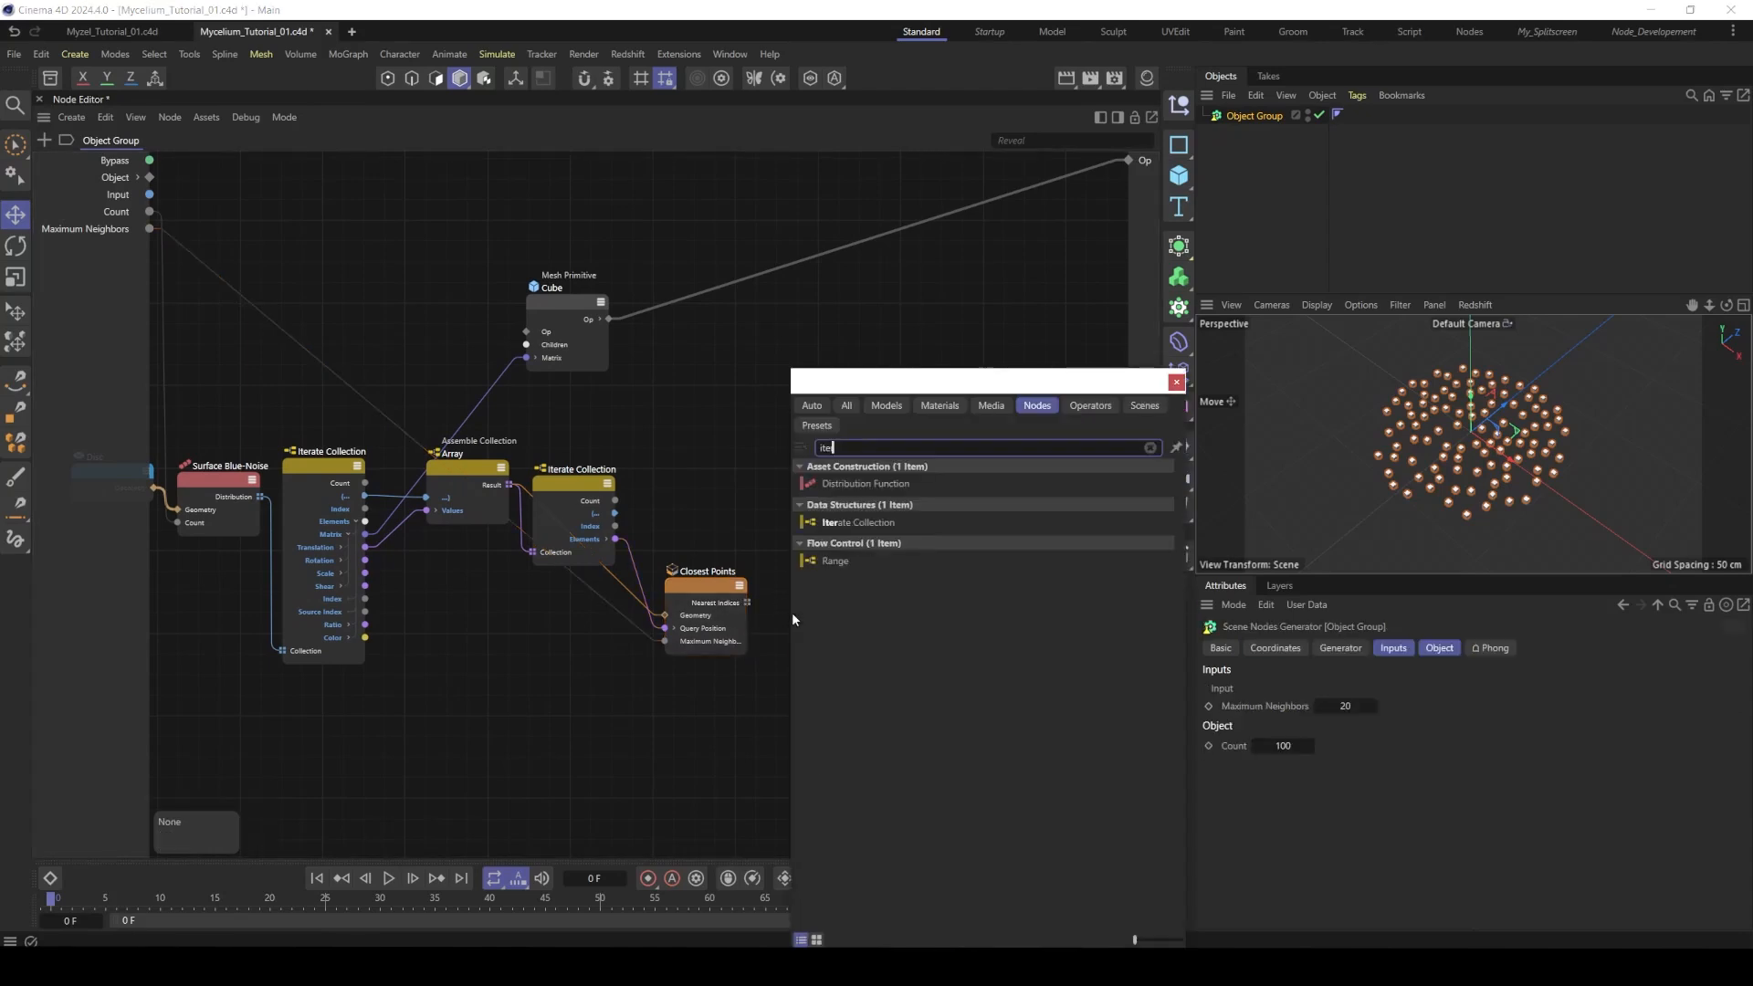
{"action": "double_click", "coordinate": [834, 522]}
{"action": "left_click_drag", "start_coordinate": [769, 613], "coordinate": [774, 667]}
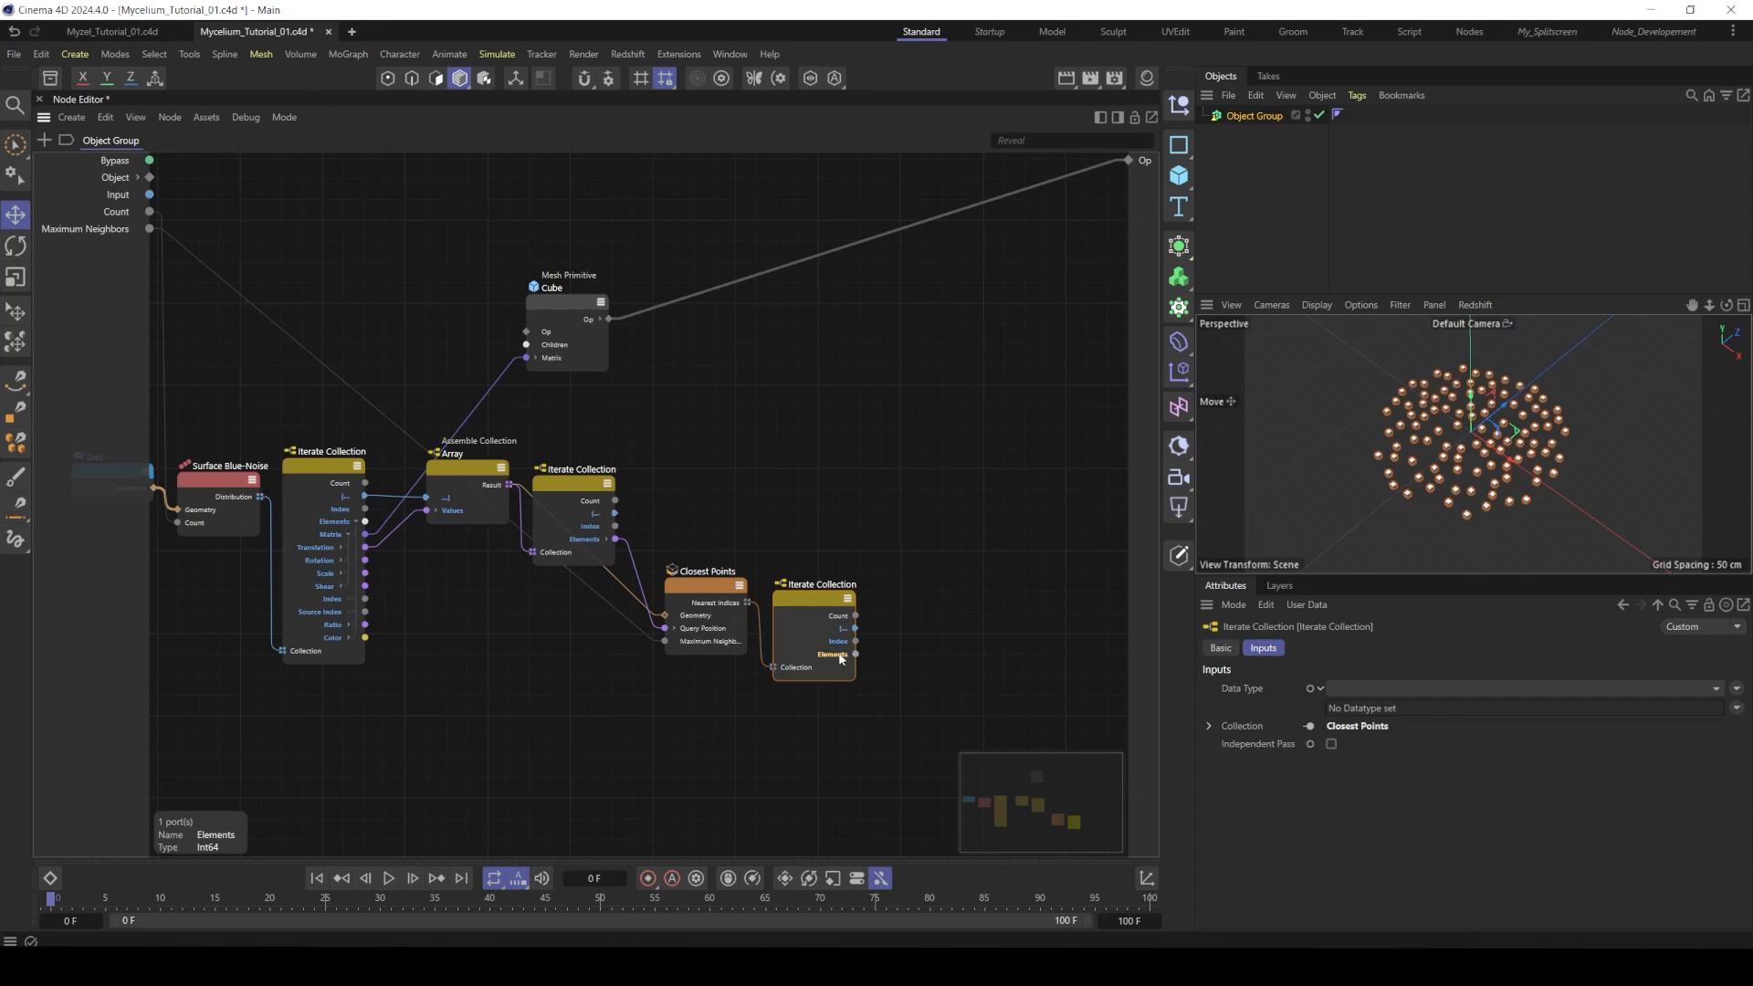
- Add a Get Element node after the third Iterate Collection and connect the Array's Result to its Array input
{"action": "double_click", "coordinate": [928, 644]}
{"action": "type", "text": "get el"}
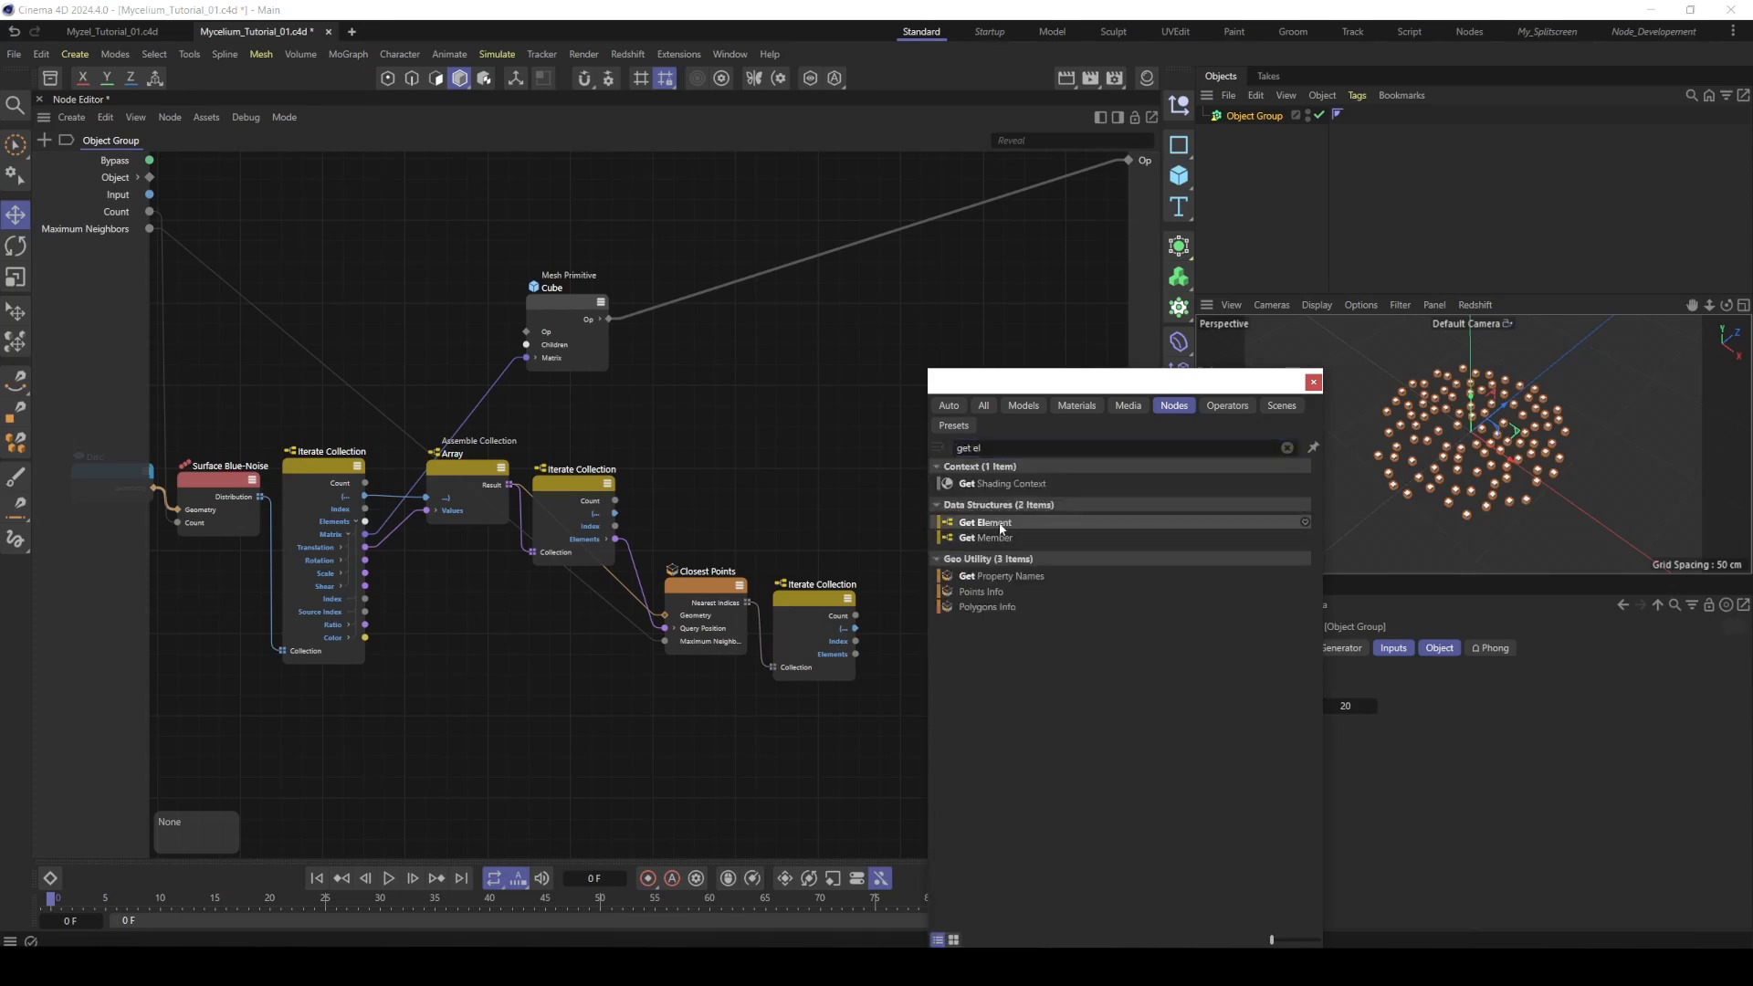
{"action": "double_click", "coordinate": [1000, 523]}
{"action": "left_click_drag", "start_coordinate": [932, 641], "coordinate": [936, 587]}
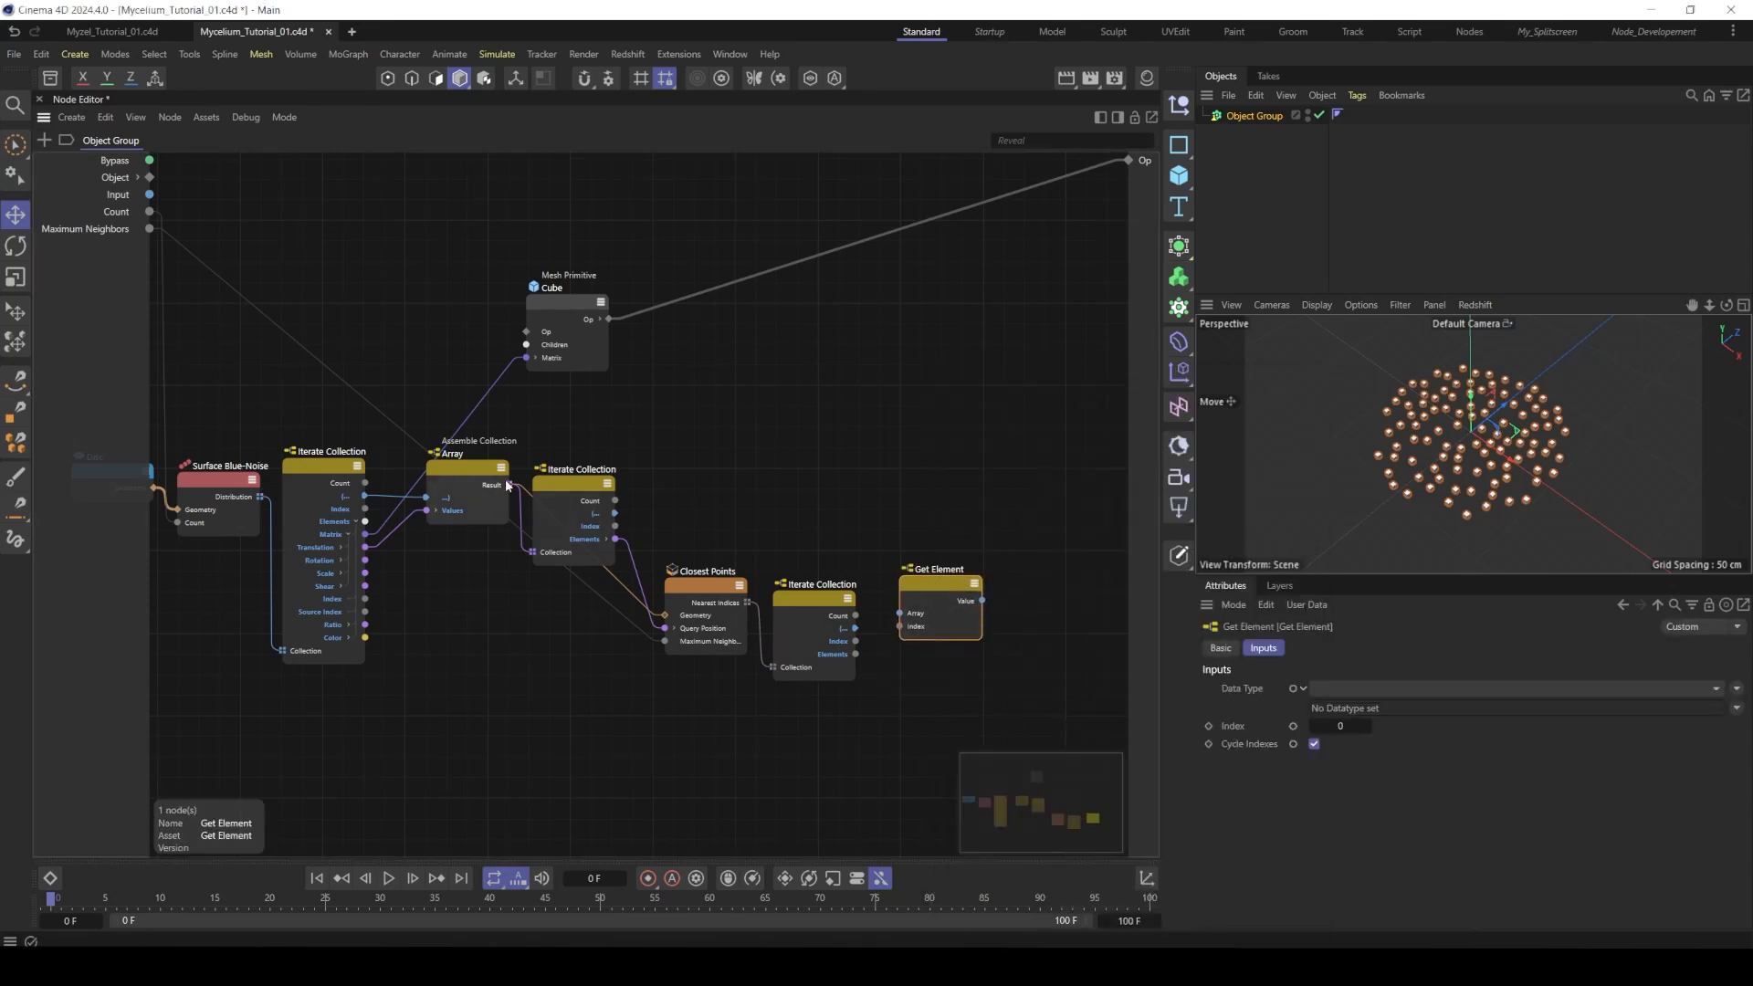
{"action": "left_click_drag", "start_coordinate": [509, 485], "coordinate": [897, 586]}
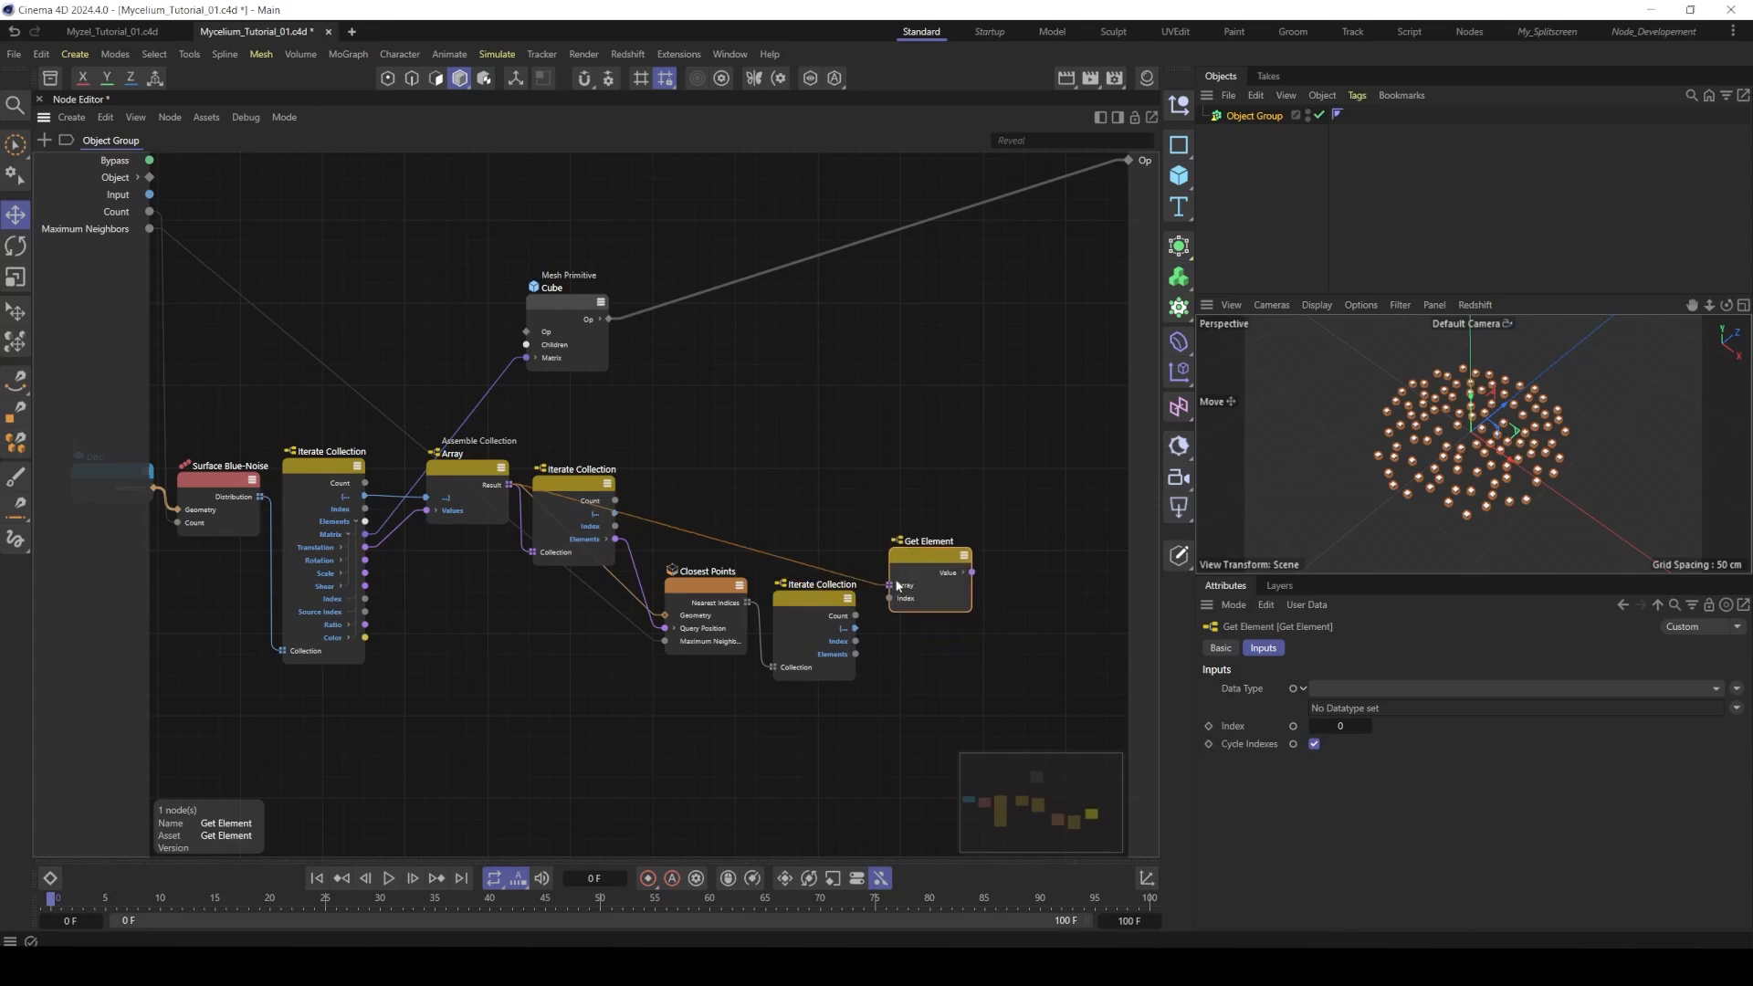
- Connect the third Iterate Collection's Elements to Get Element's Index, and check the direction diagram in the PDF slides before returning to Cinema 4D
{"action": "left_click_drag", "start_coordinate": [855, 654], "coordinate": [909, 577]}
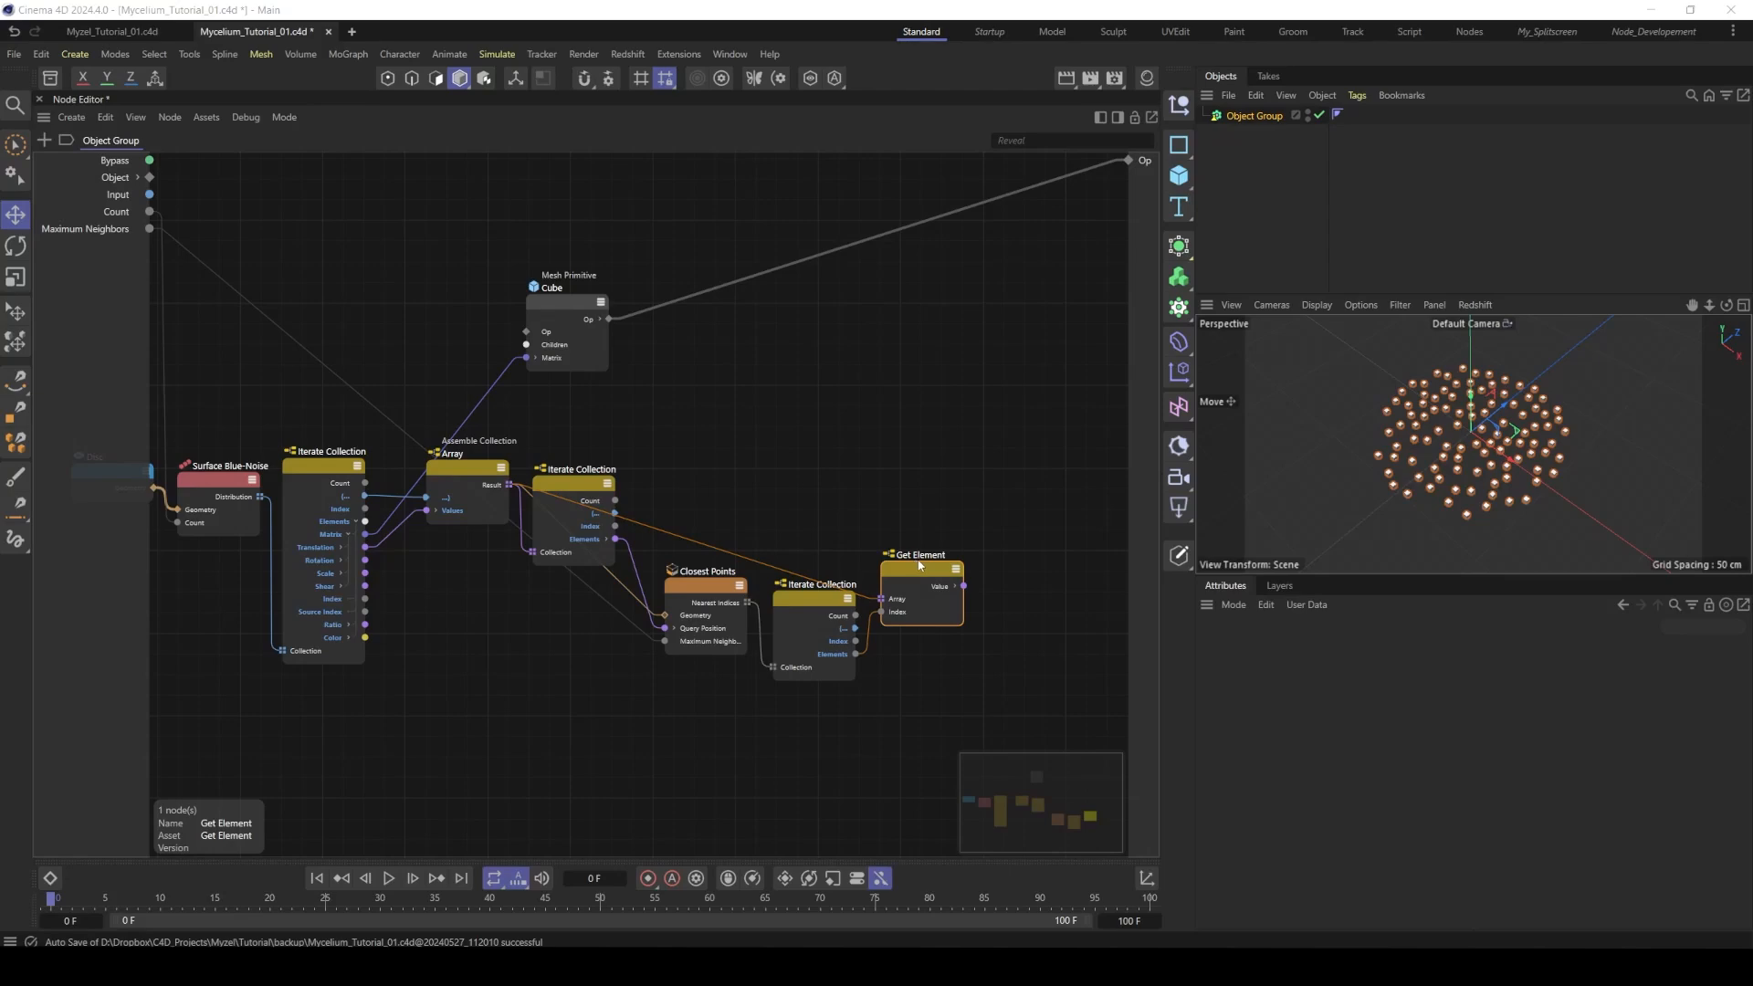
{"action": "key", "text": "alt+Tab"}
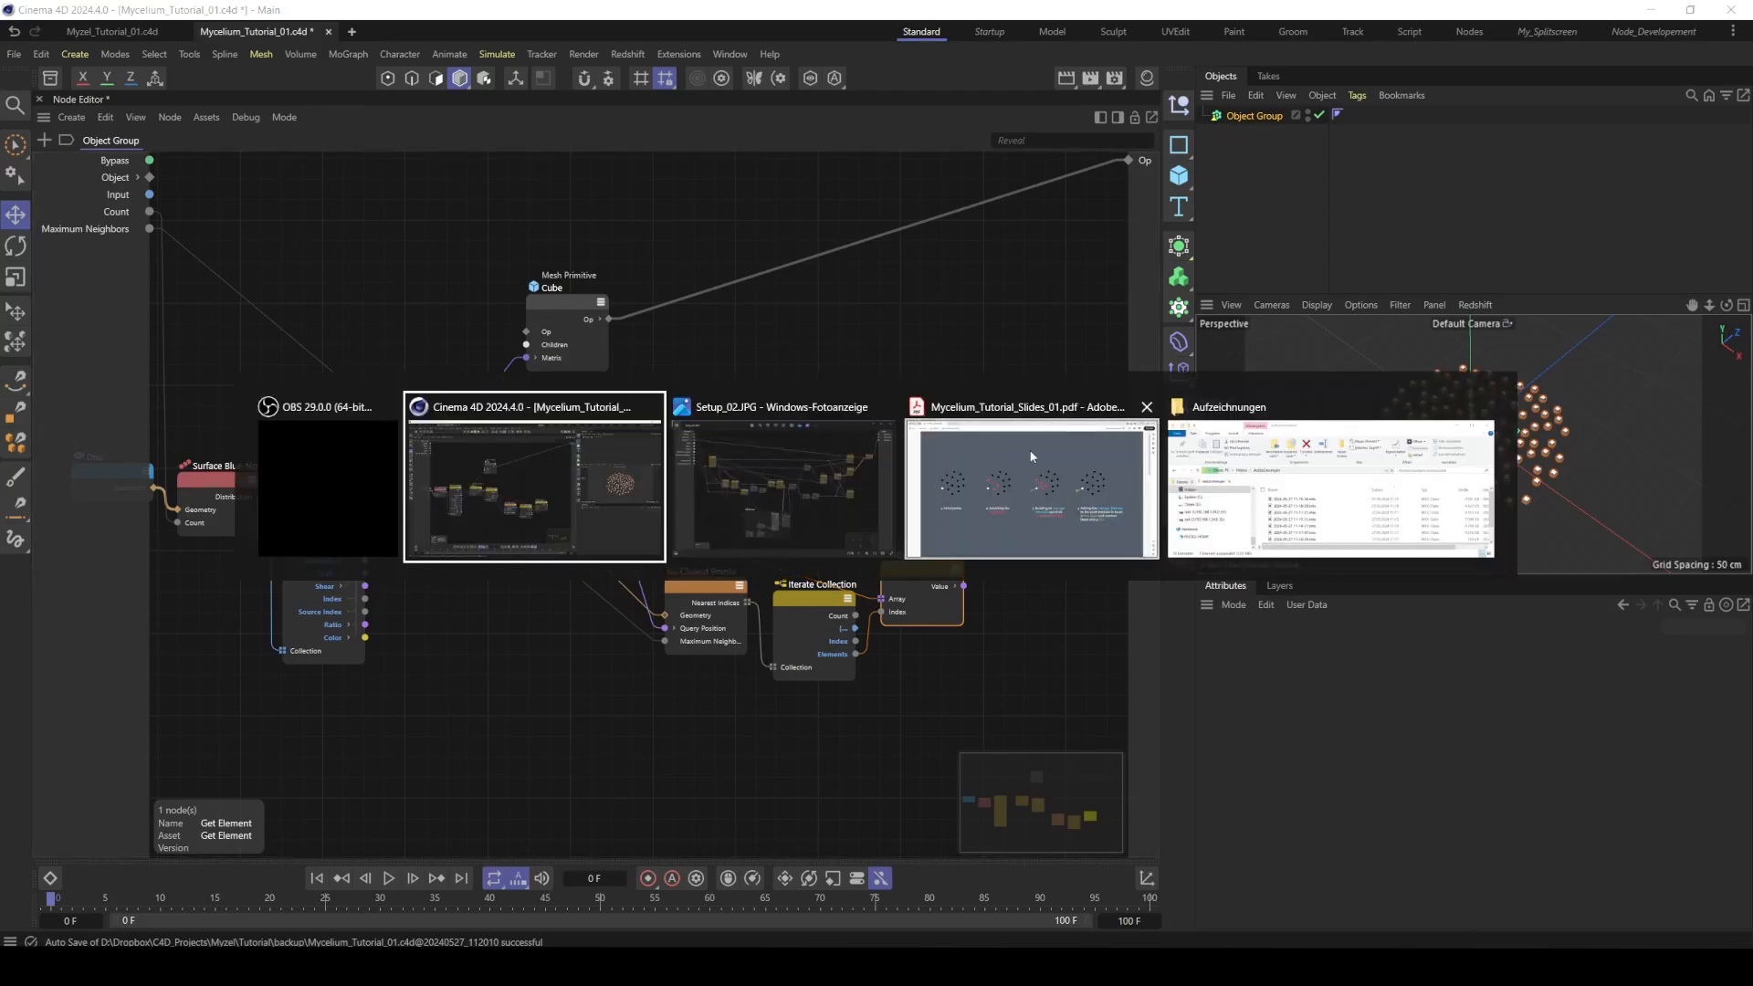
{"action": "left_click", "coordinate": [886, 557]}
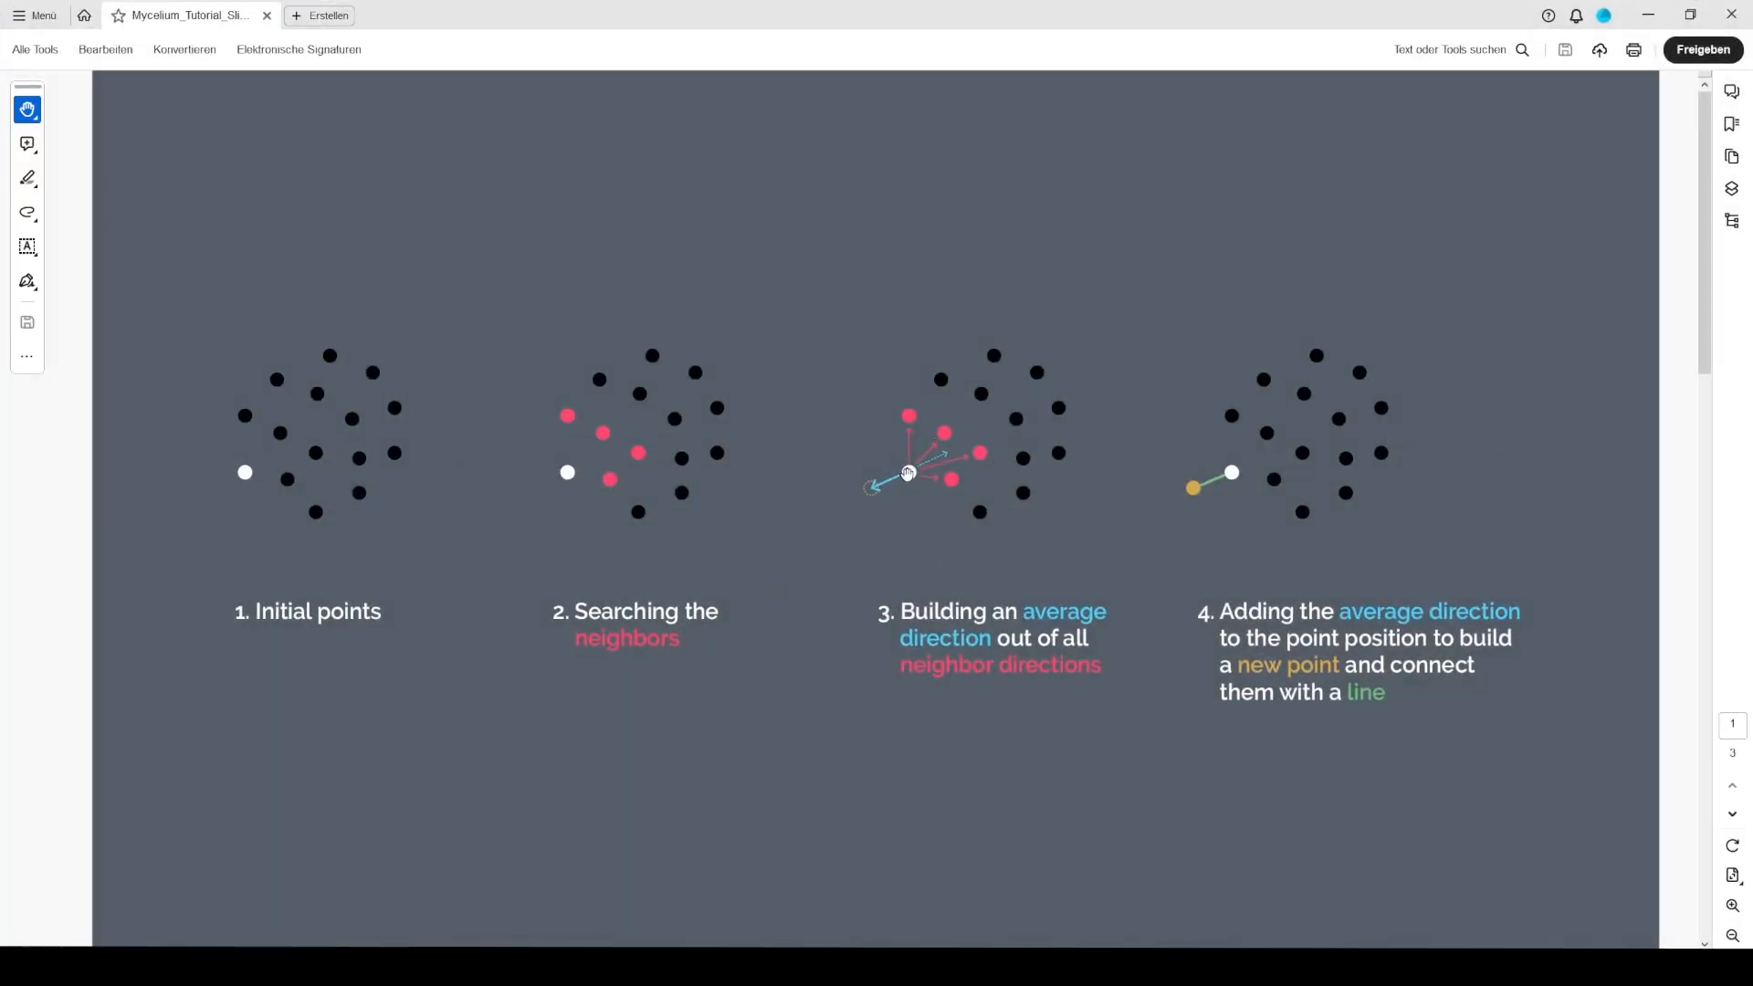
{"action": "key", "text": "alt+Tab"}
{"action": "left_click", "coordinate": [872, 539]}
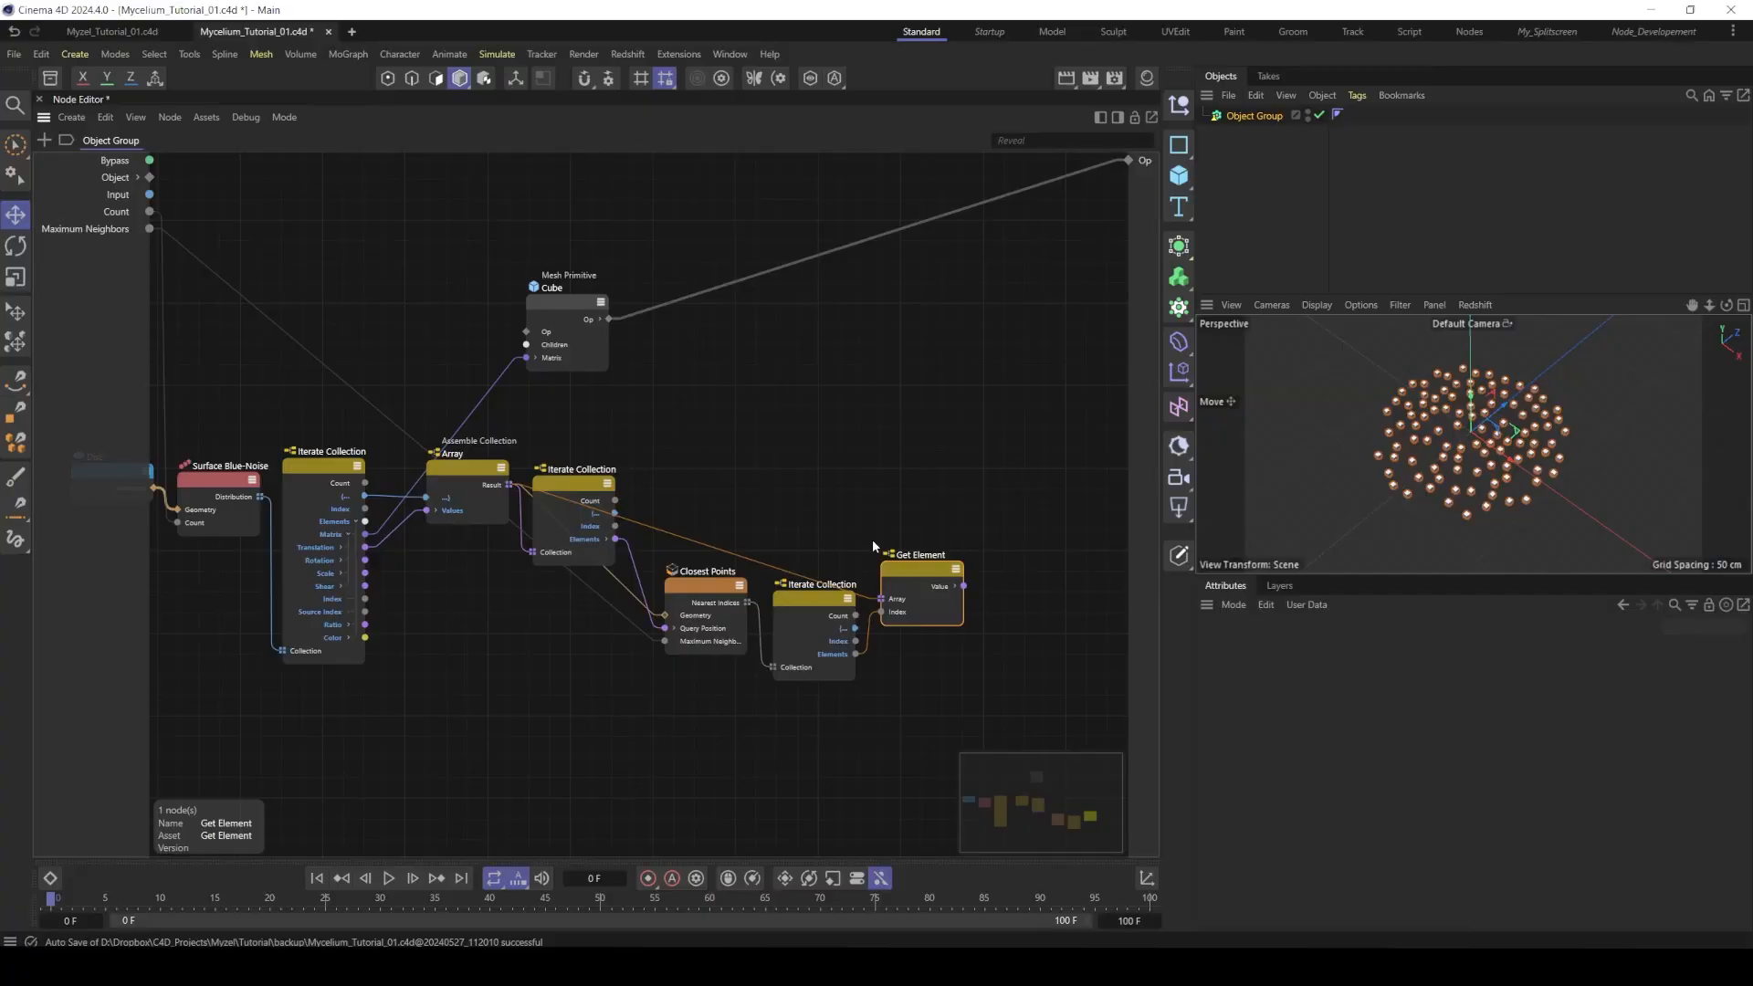
- Add an Arithmetic node set to Subtract beside the Get Element node
{"action": "middle_click_drag", "start_coordinate": [829, 461], "coordinate": [727, 470], "text": "alt"}
{"action": "scroll", "coordinate": [829, 457], "scroll_direction": "down", "scroll_amount": 2}
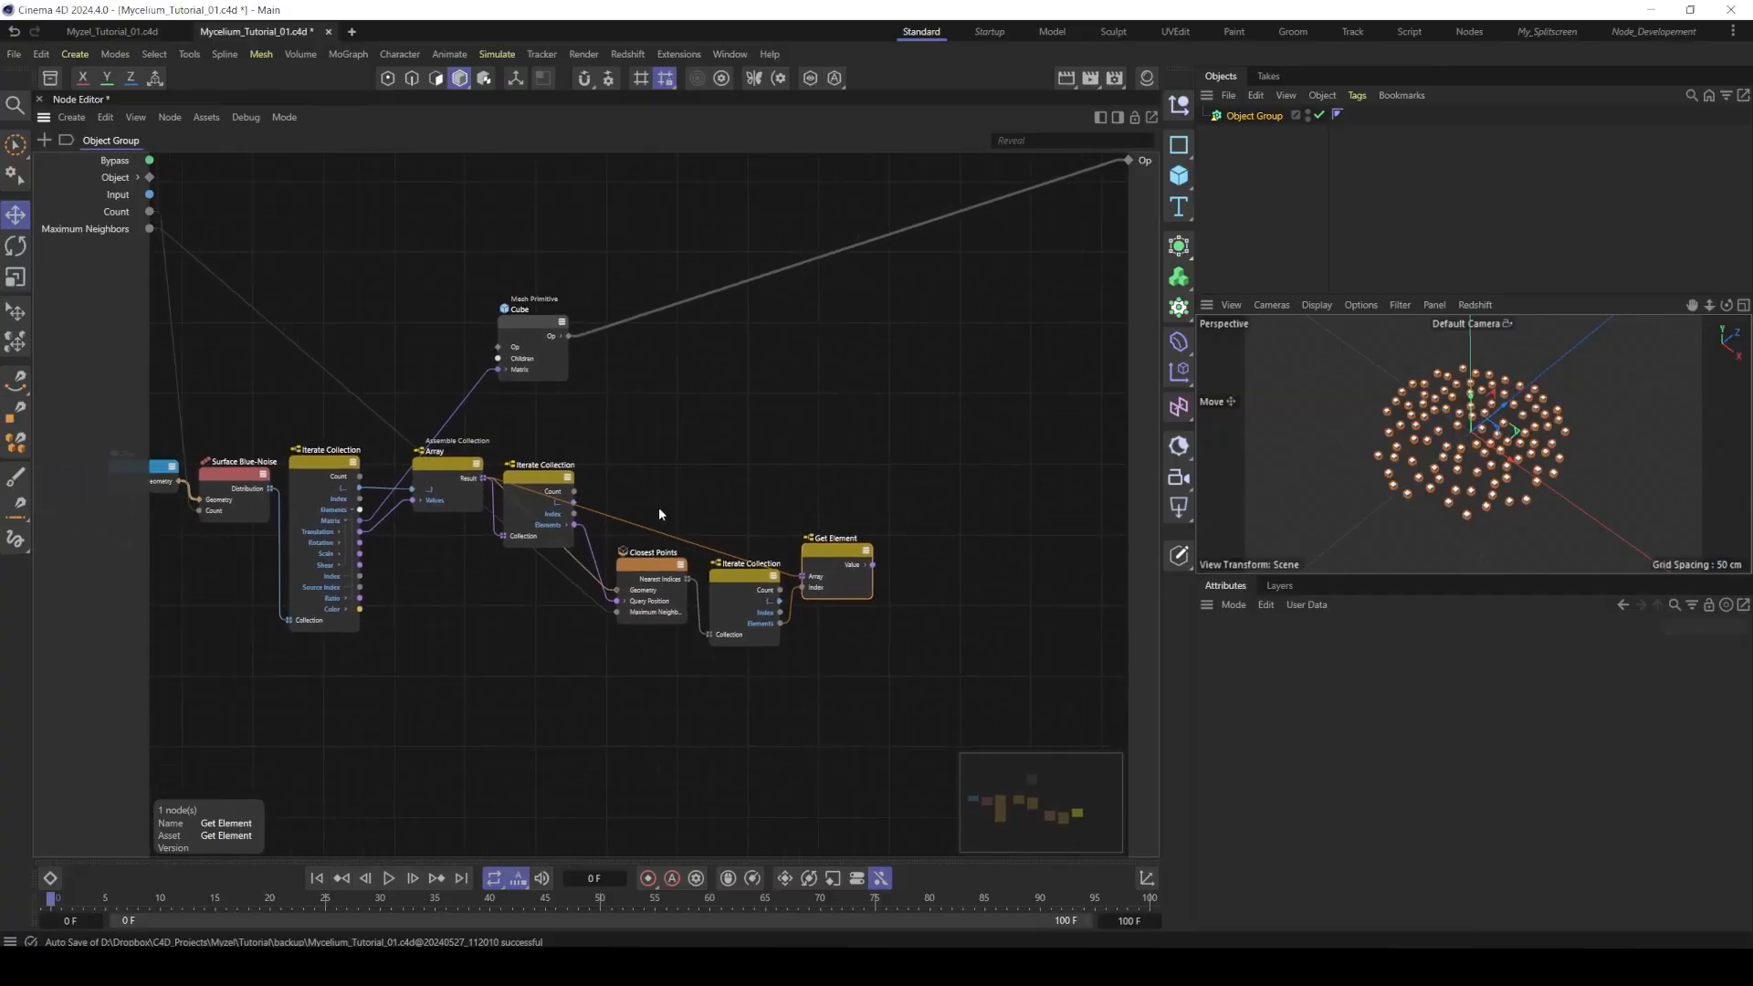
{"action": "left_click", "coordinate": [321, 539]}
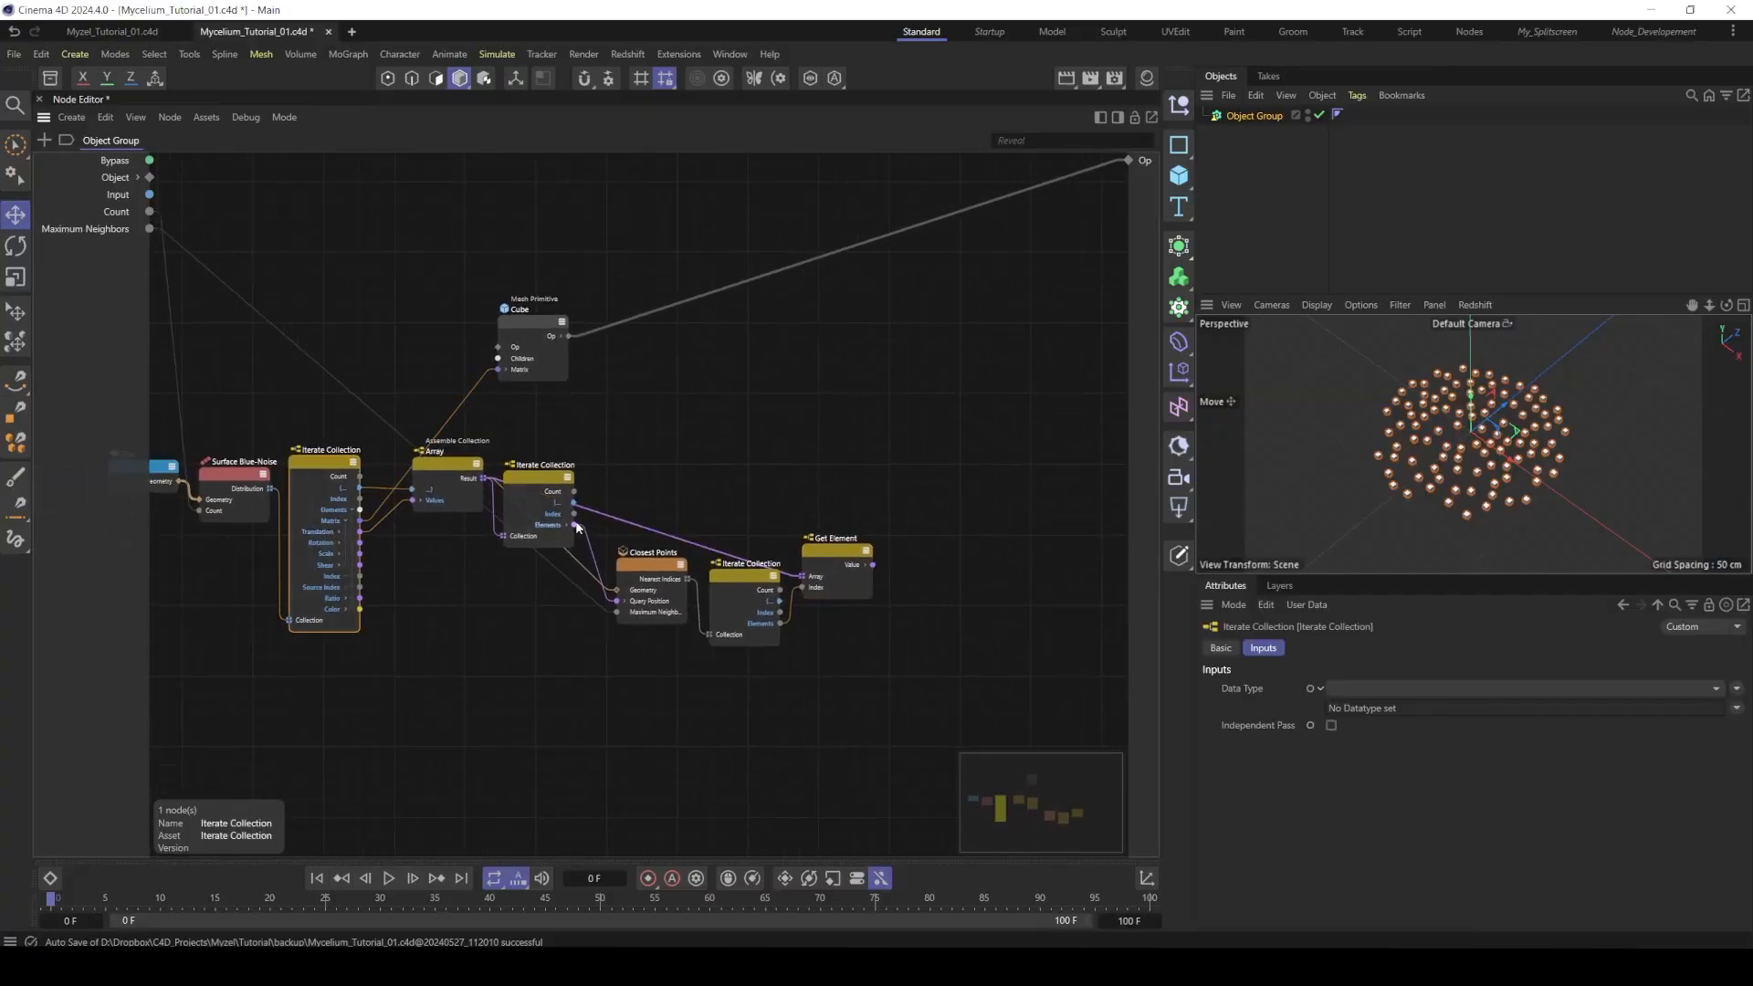
{"action": "left_click", "coordinate": [546, 524]}
{"action": "double_click", "coordinate": [941, 503]}
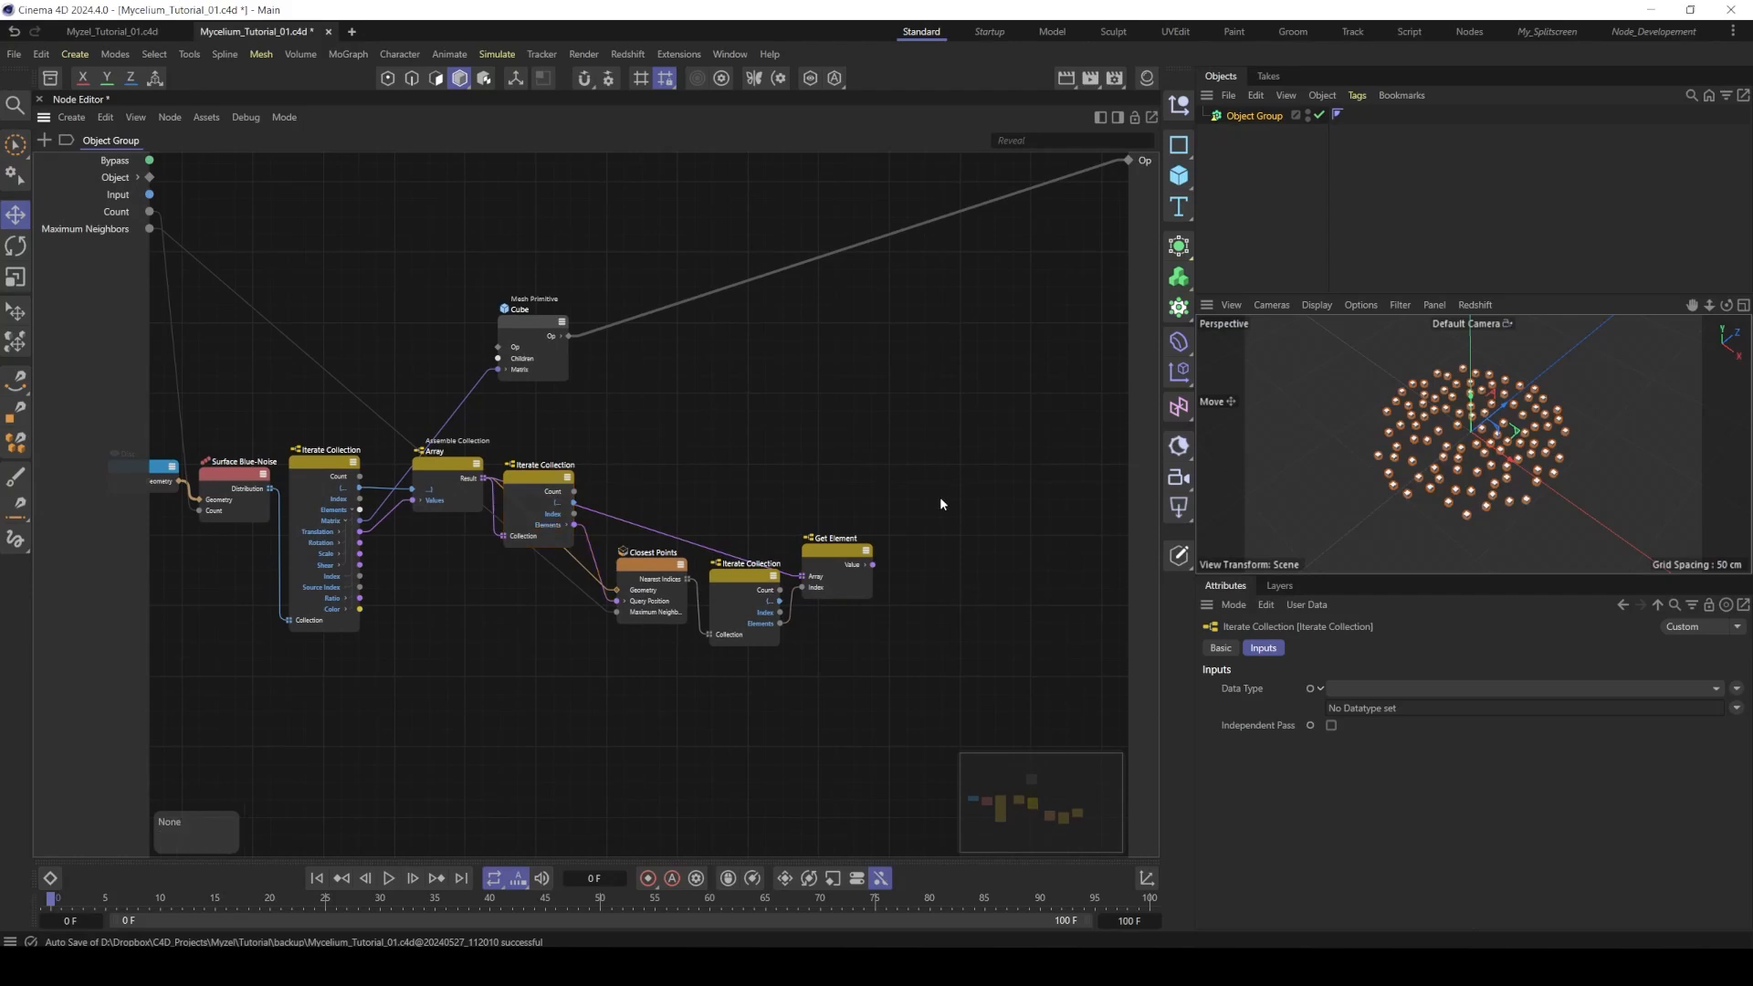
{"action": "type", "text": "subt"}
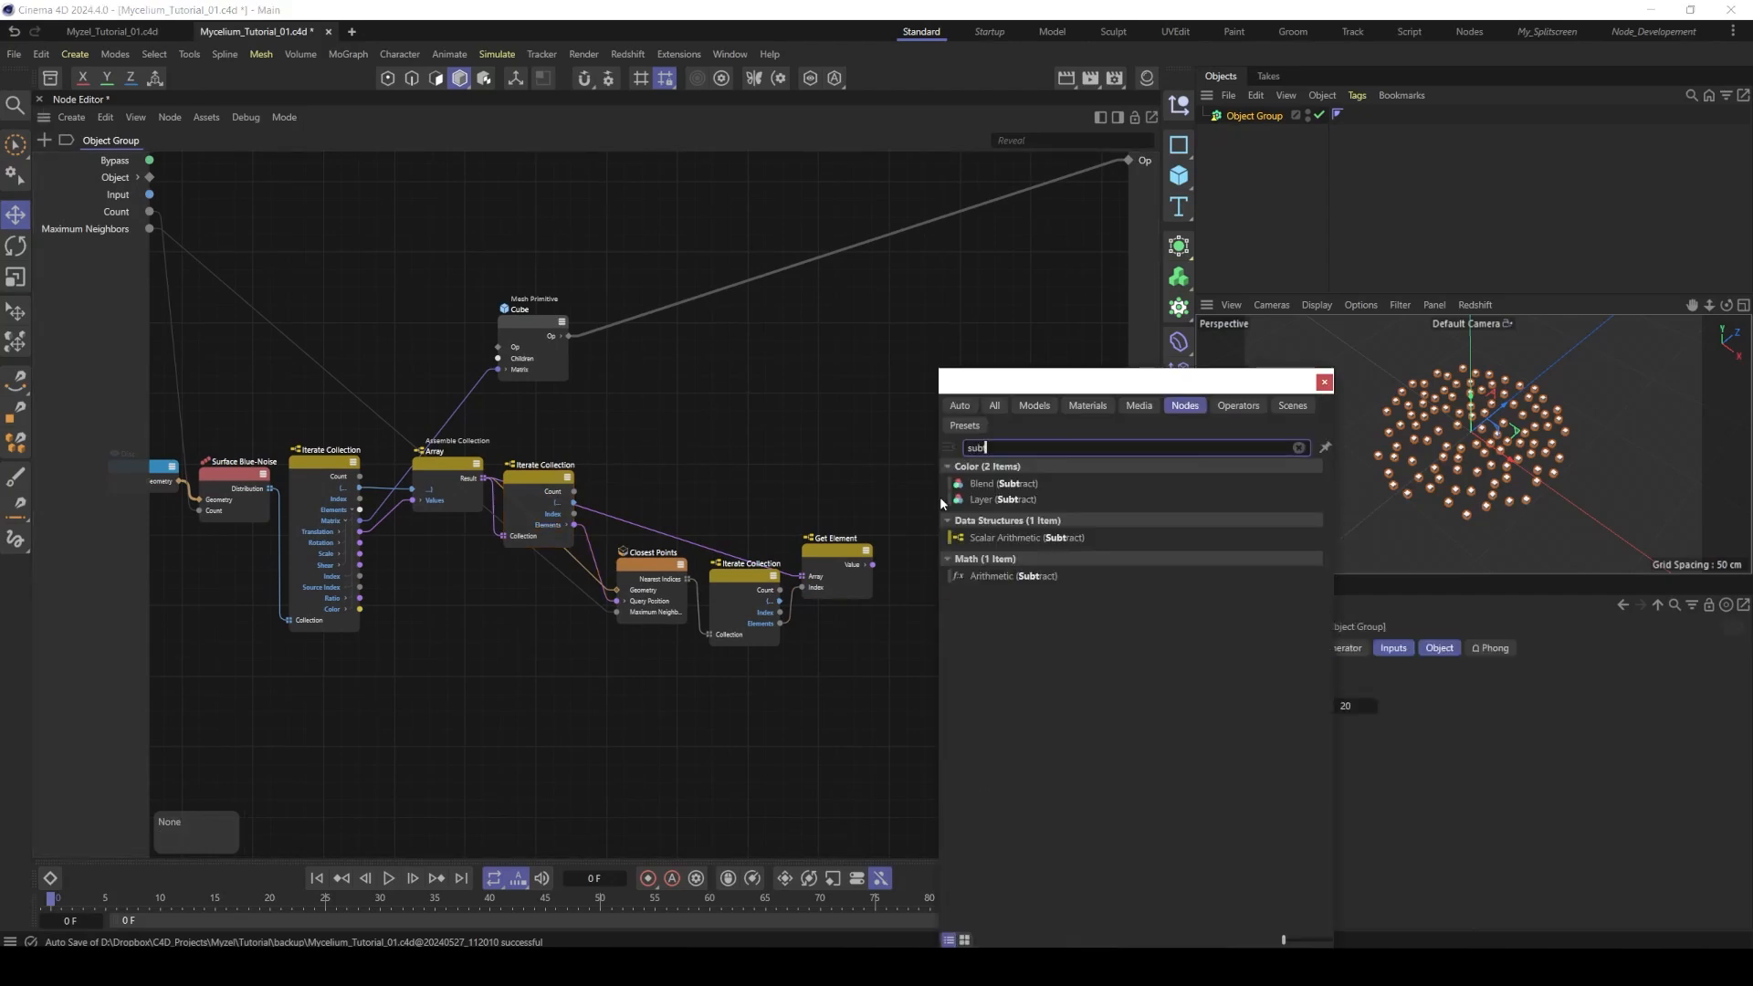
{"action": "double_click", "coordinate": [983, 575]}
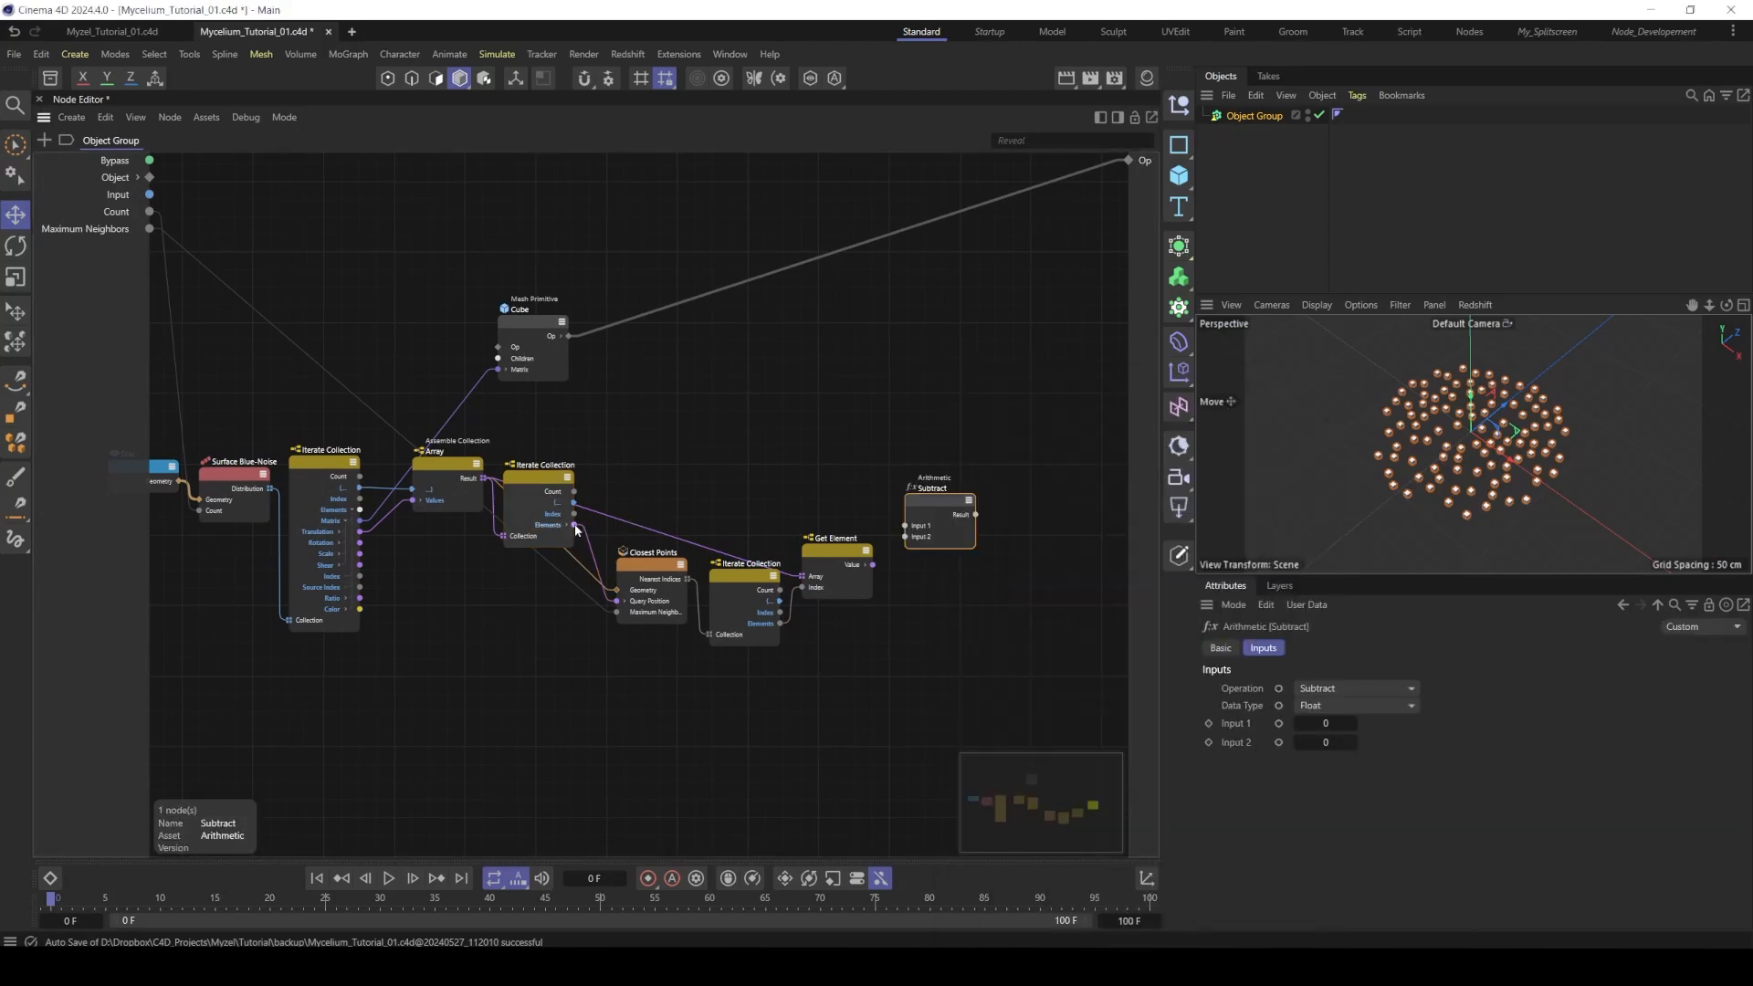
- Set Subtract's Data Type to Vector and connect the second Iterate Collection's Elements to Input 1 and Get Element's Value to Input 2
{"action": "left_click_drag", "start_coordinate": [574, 526], "coordinate": [906, 526]}
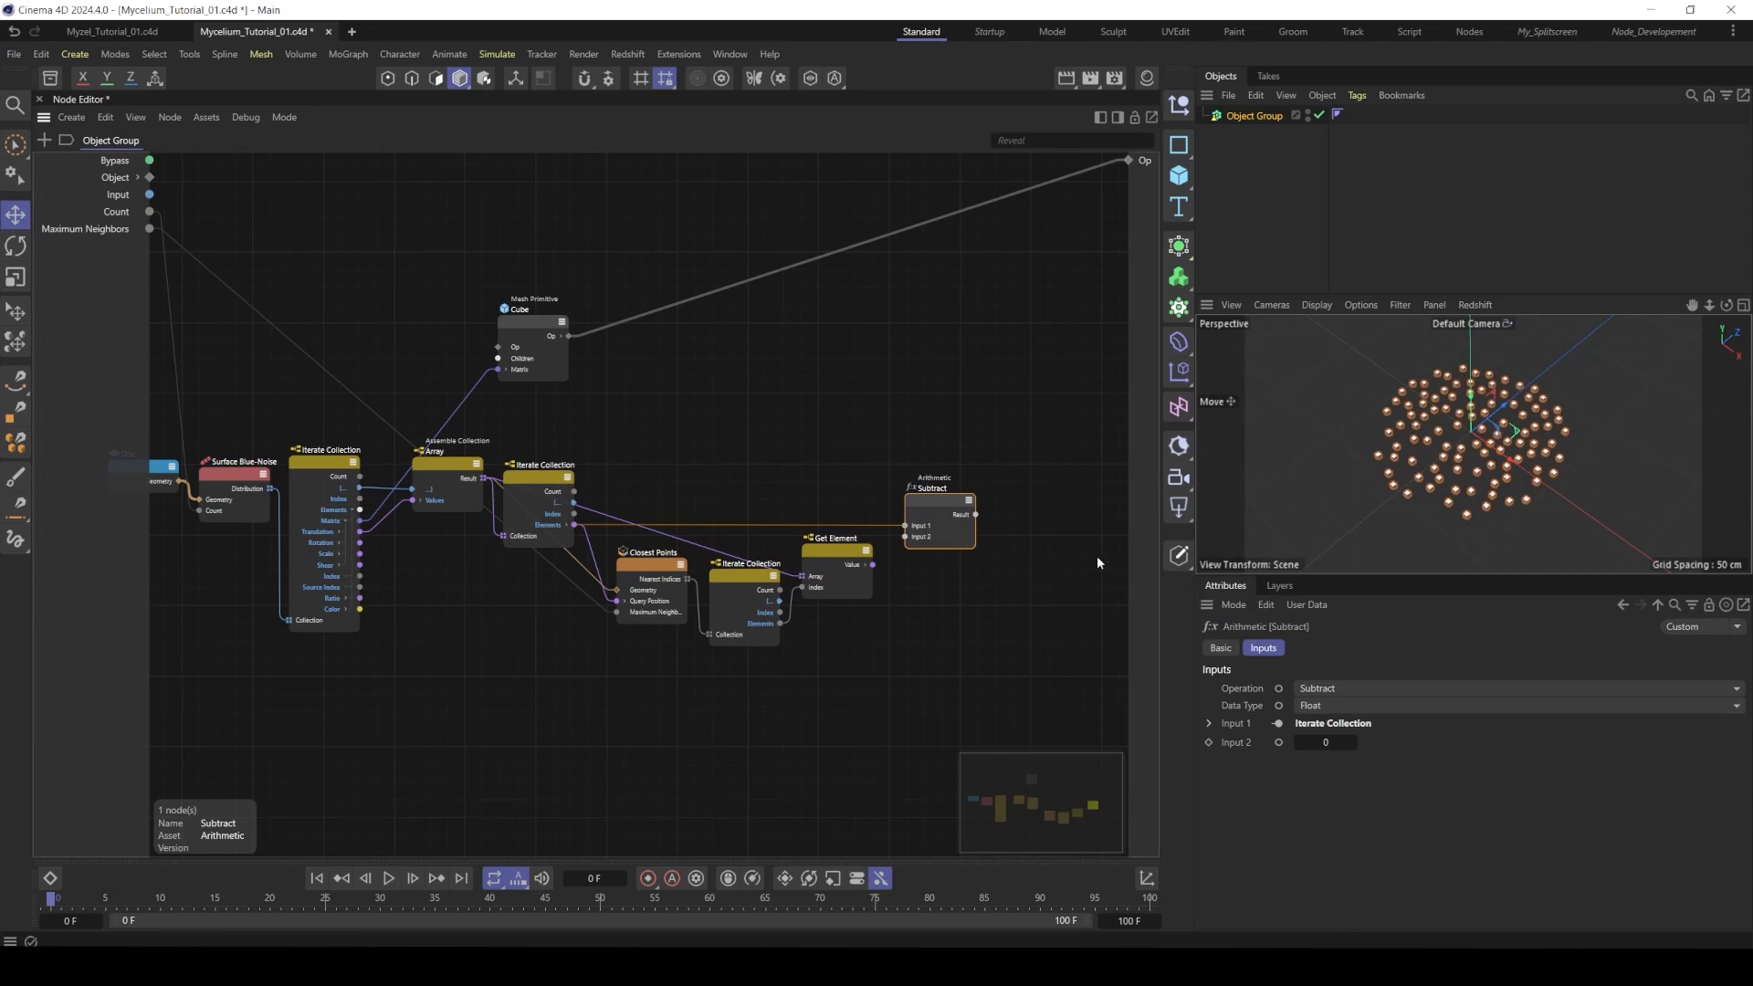
{"action": "left_click", "coordinate": [1370, 705]}
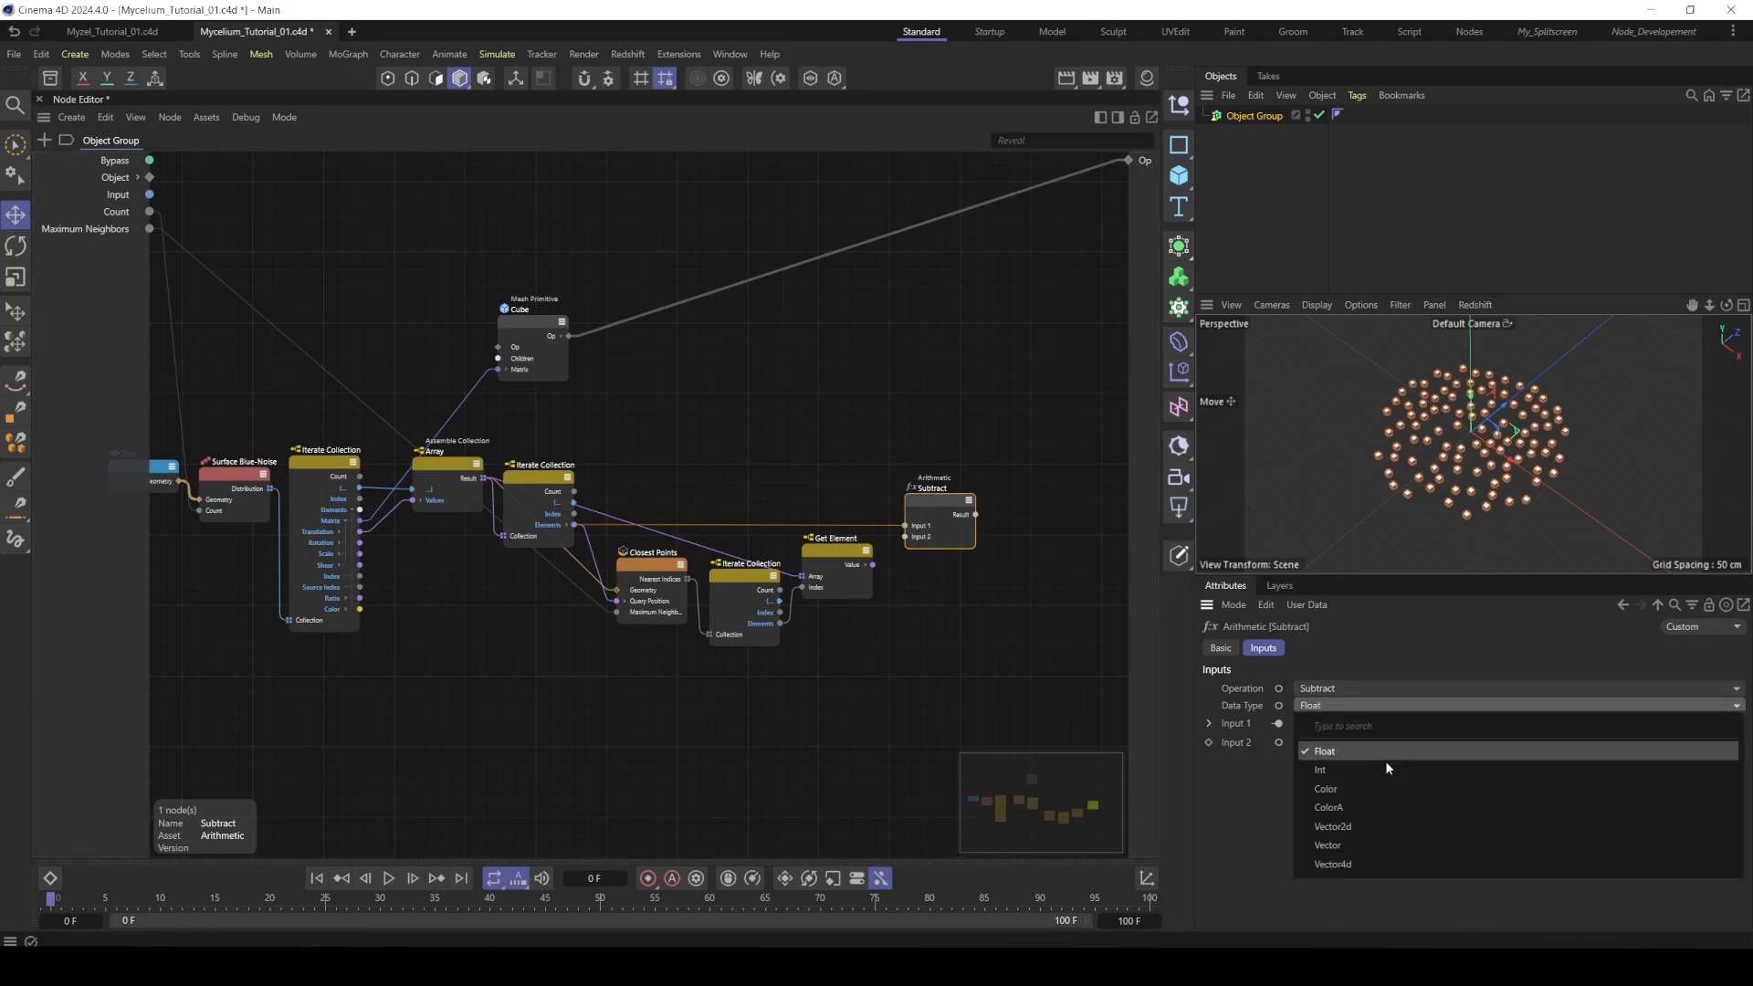
{"action": "left_click", "coordinate": [1333, 838]}
{"action": "left_click", "coordinate": [867, 558]}
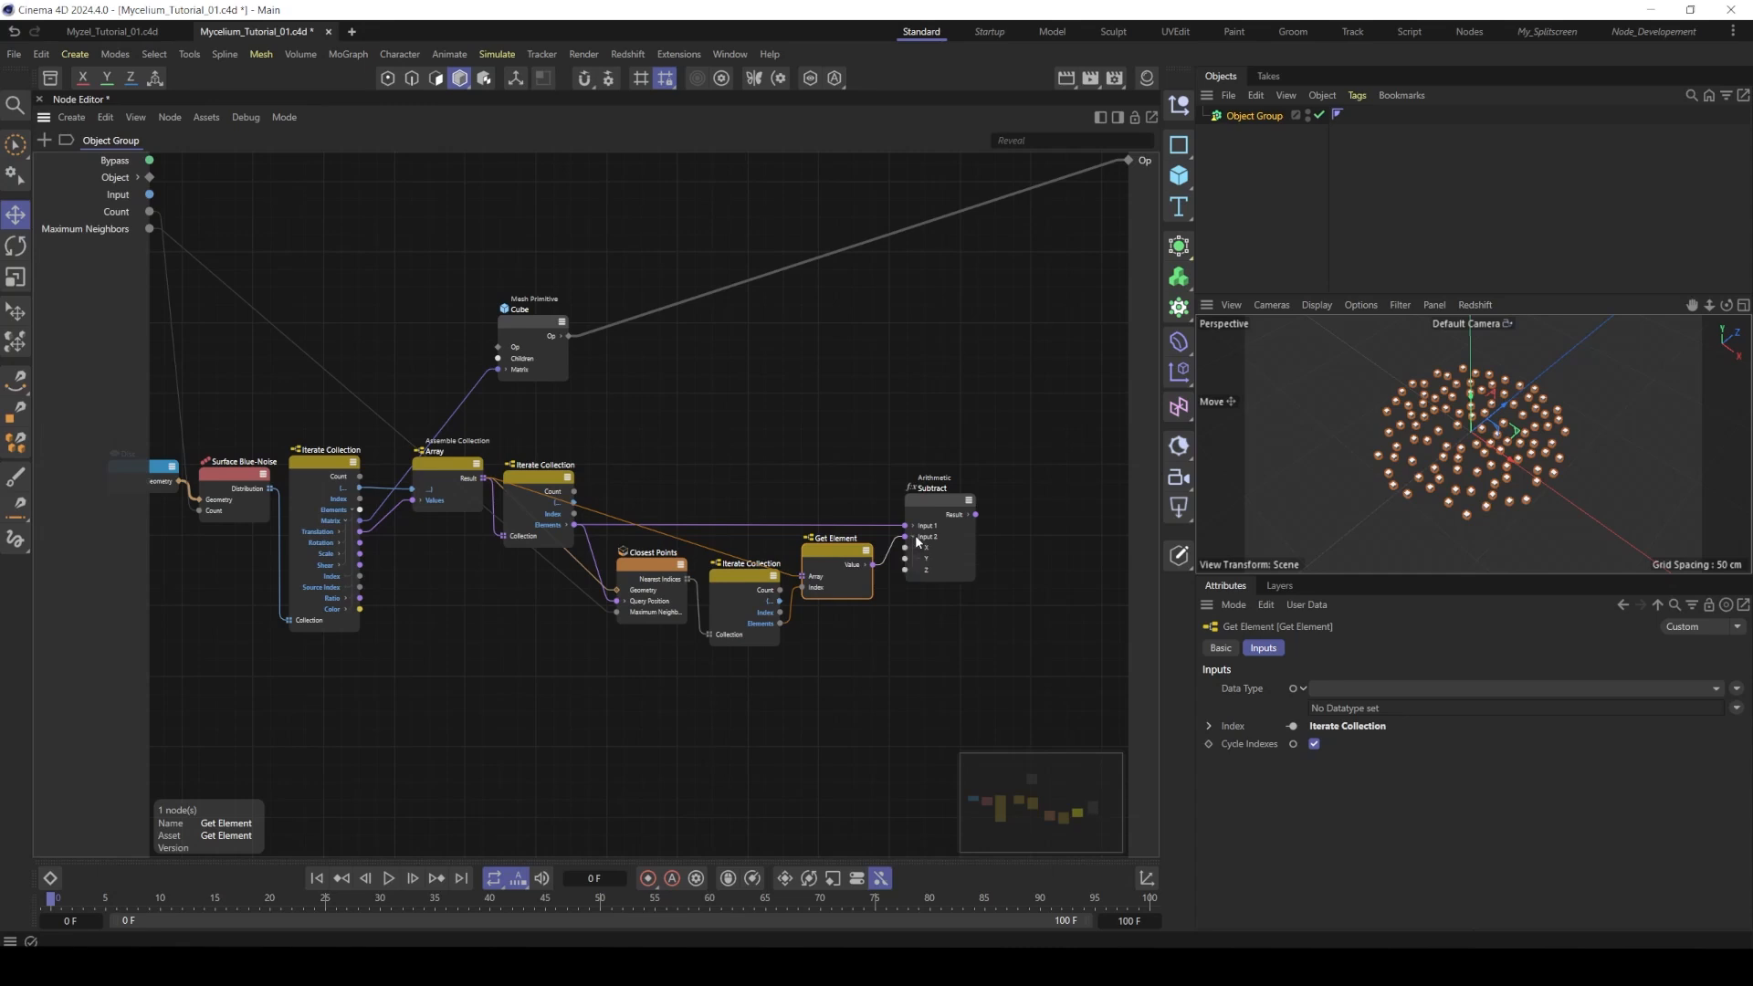
{"action": "left_click_drag", "start_coordinate": [935, 497], "coordinate": [928, 501]}
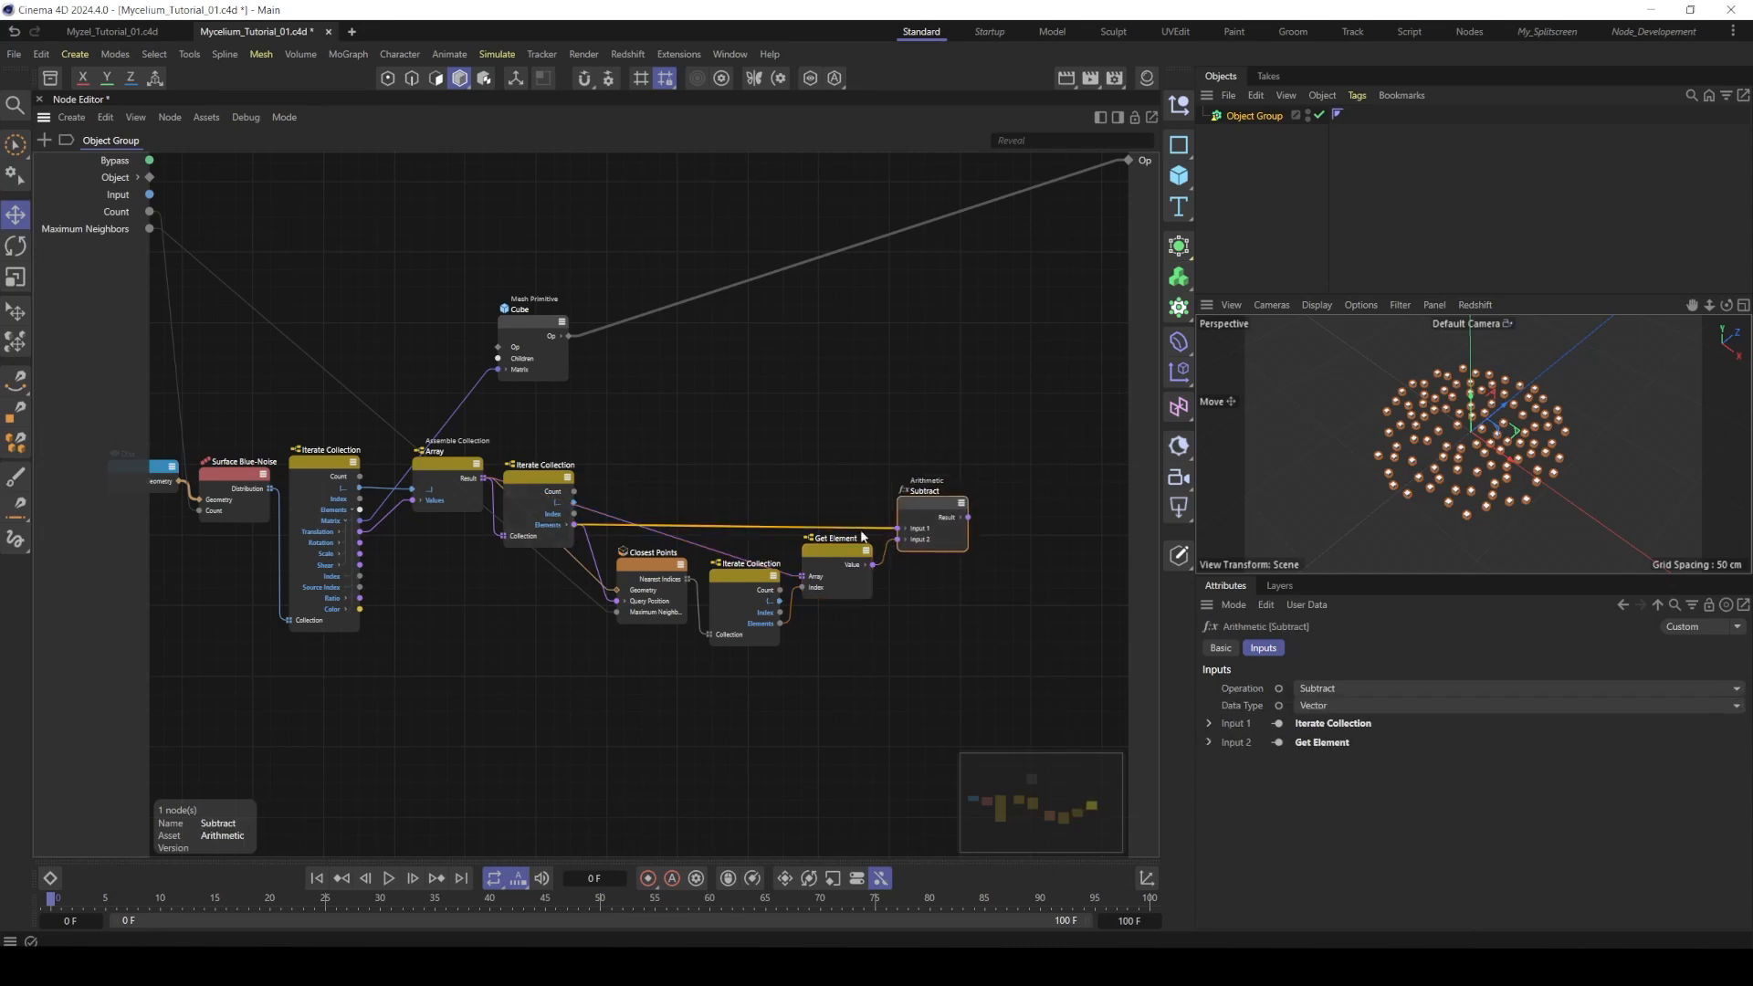
- Add a Normalize node after Subtract and connect Subtract's Result to its Input
{"action": "left_click", "coordinate": [781, 491]}
{"action": "middle_click_drag", "start_coordinate": [782, 491], "coordinate": [715, 491]}
{"action": "scroll", "coordinate": [813, 479], "scroll_direction": "down", "scroll_amount": 2}
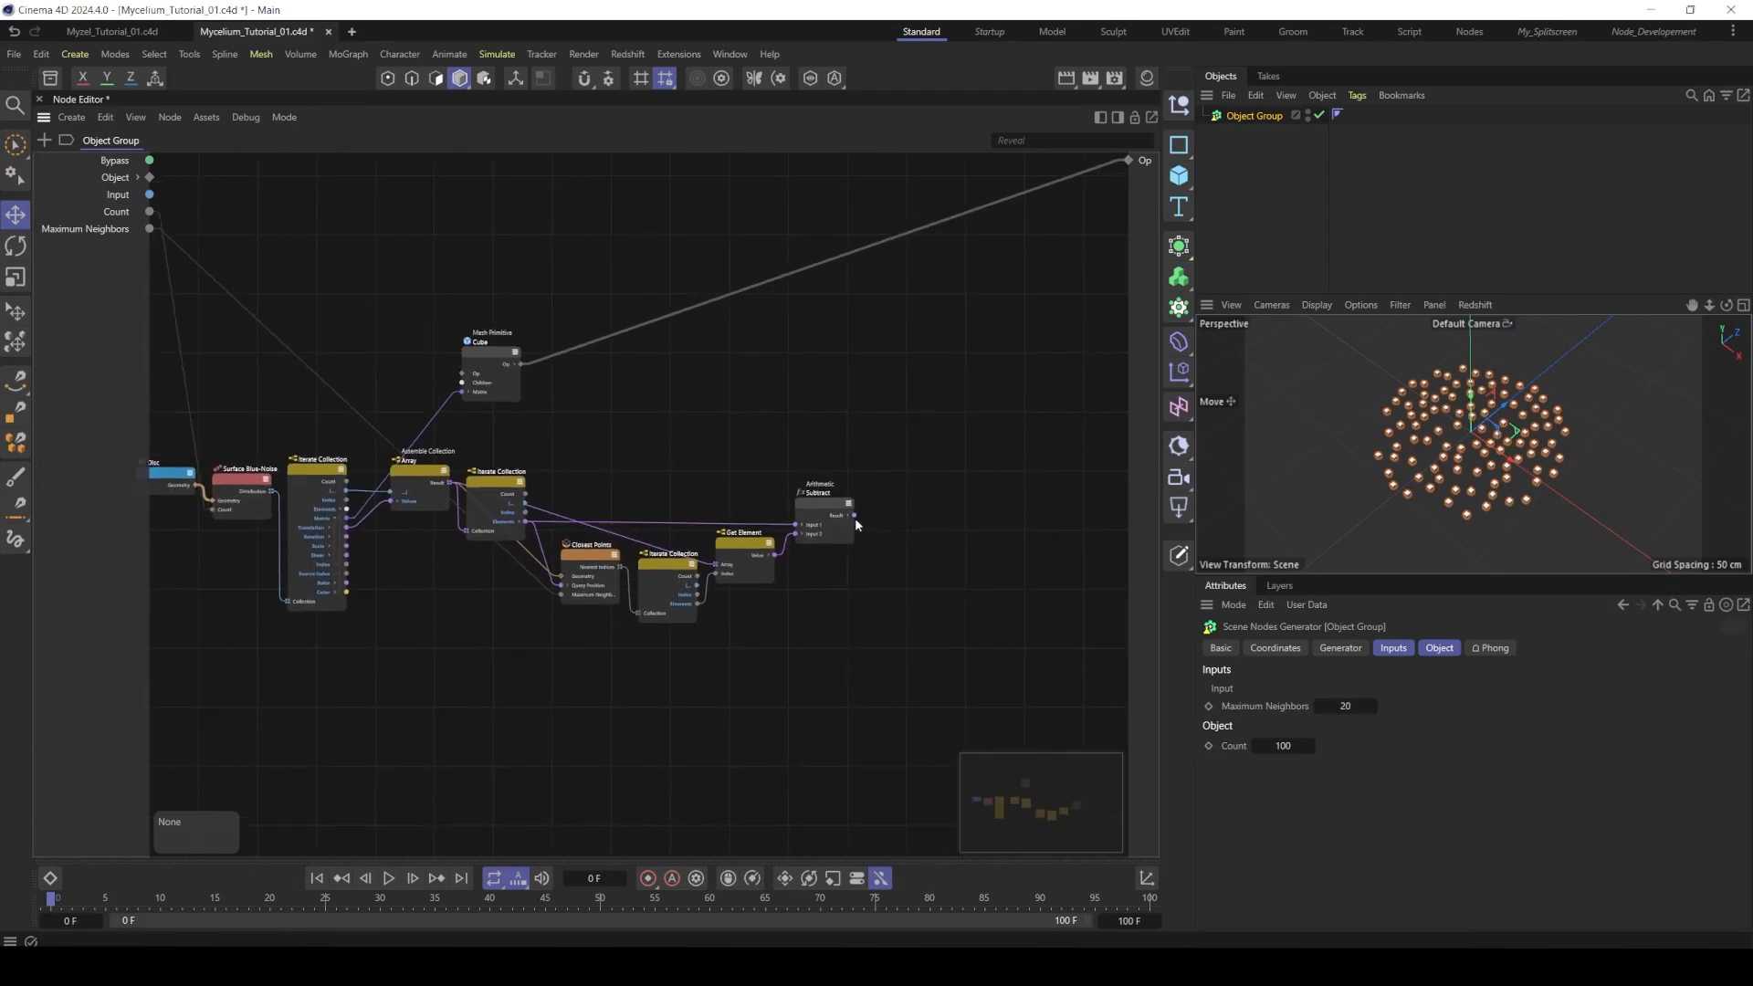
{"action": "double_click", "coordinate": [908, 530]}
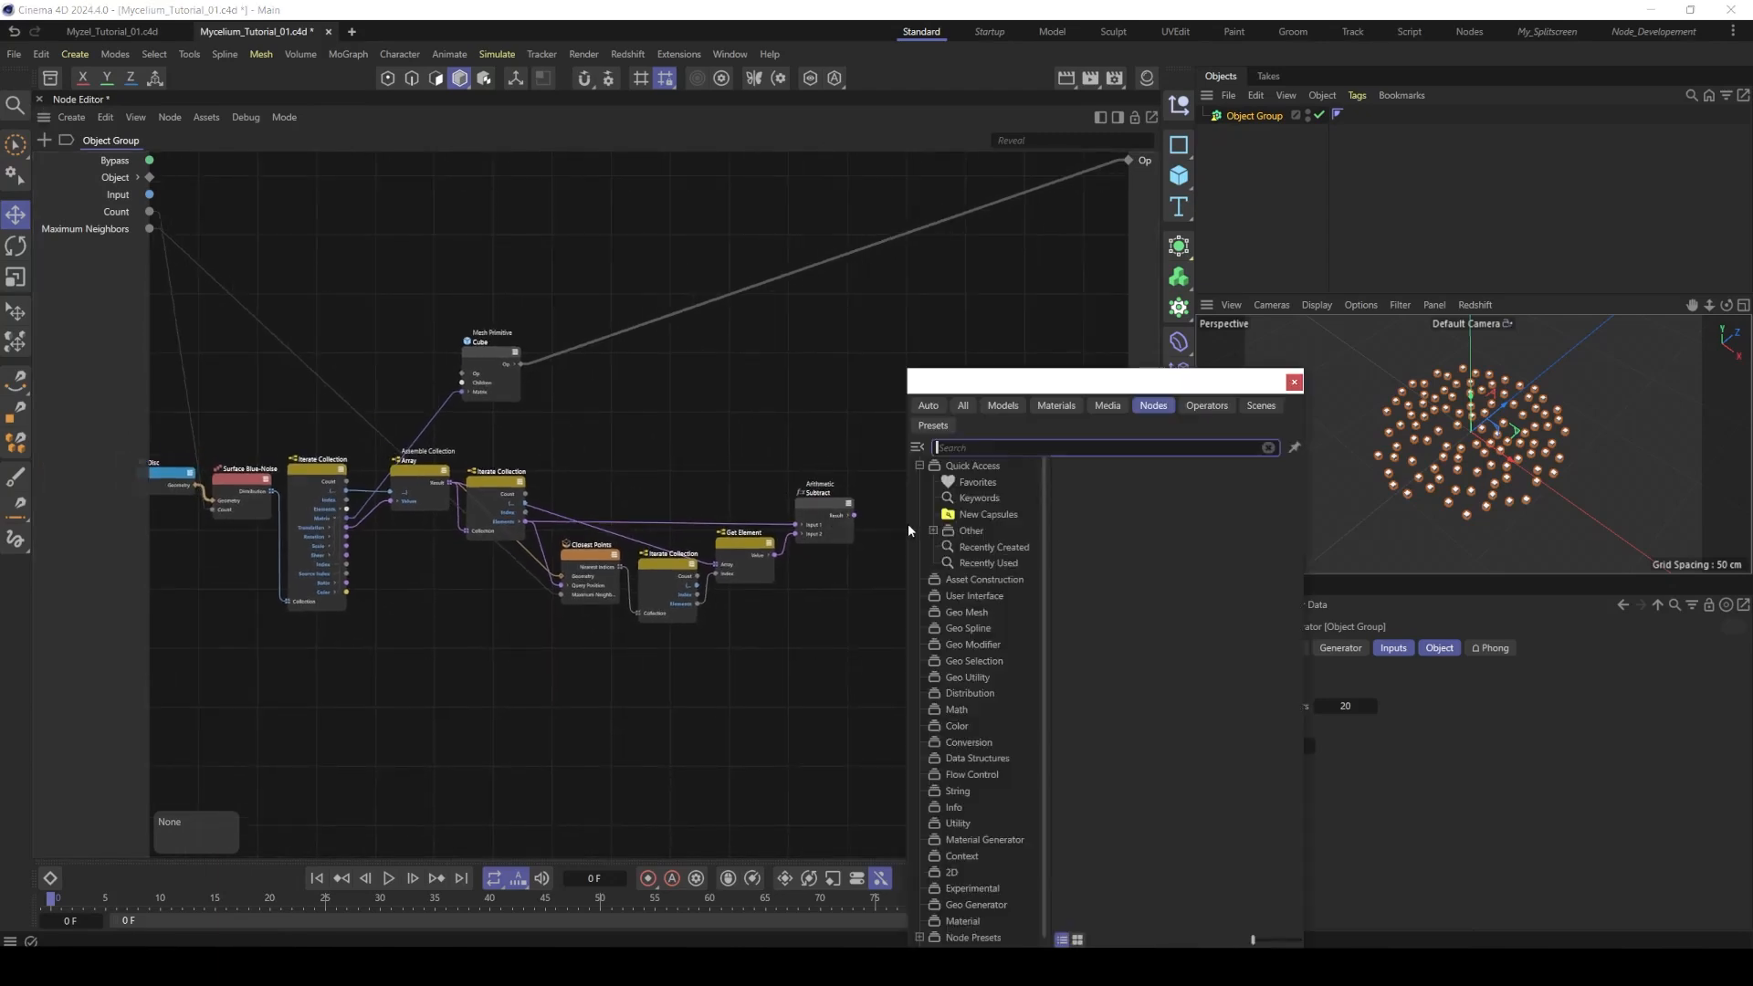
{"action": "type", "text": "norm"}
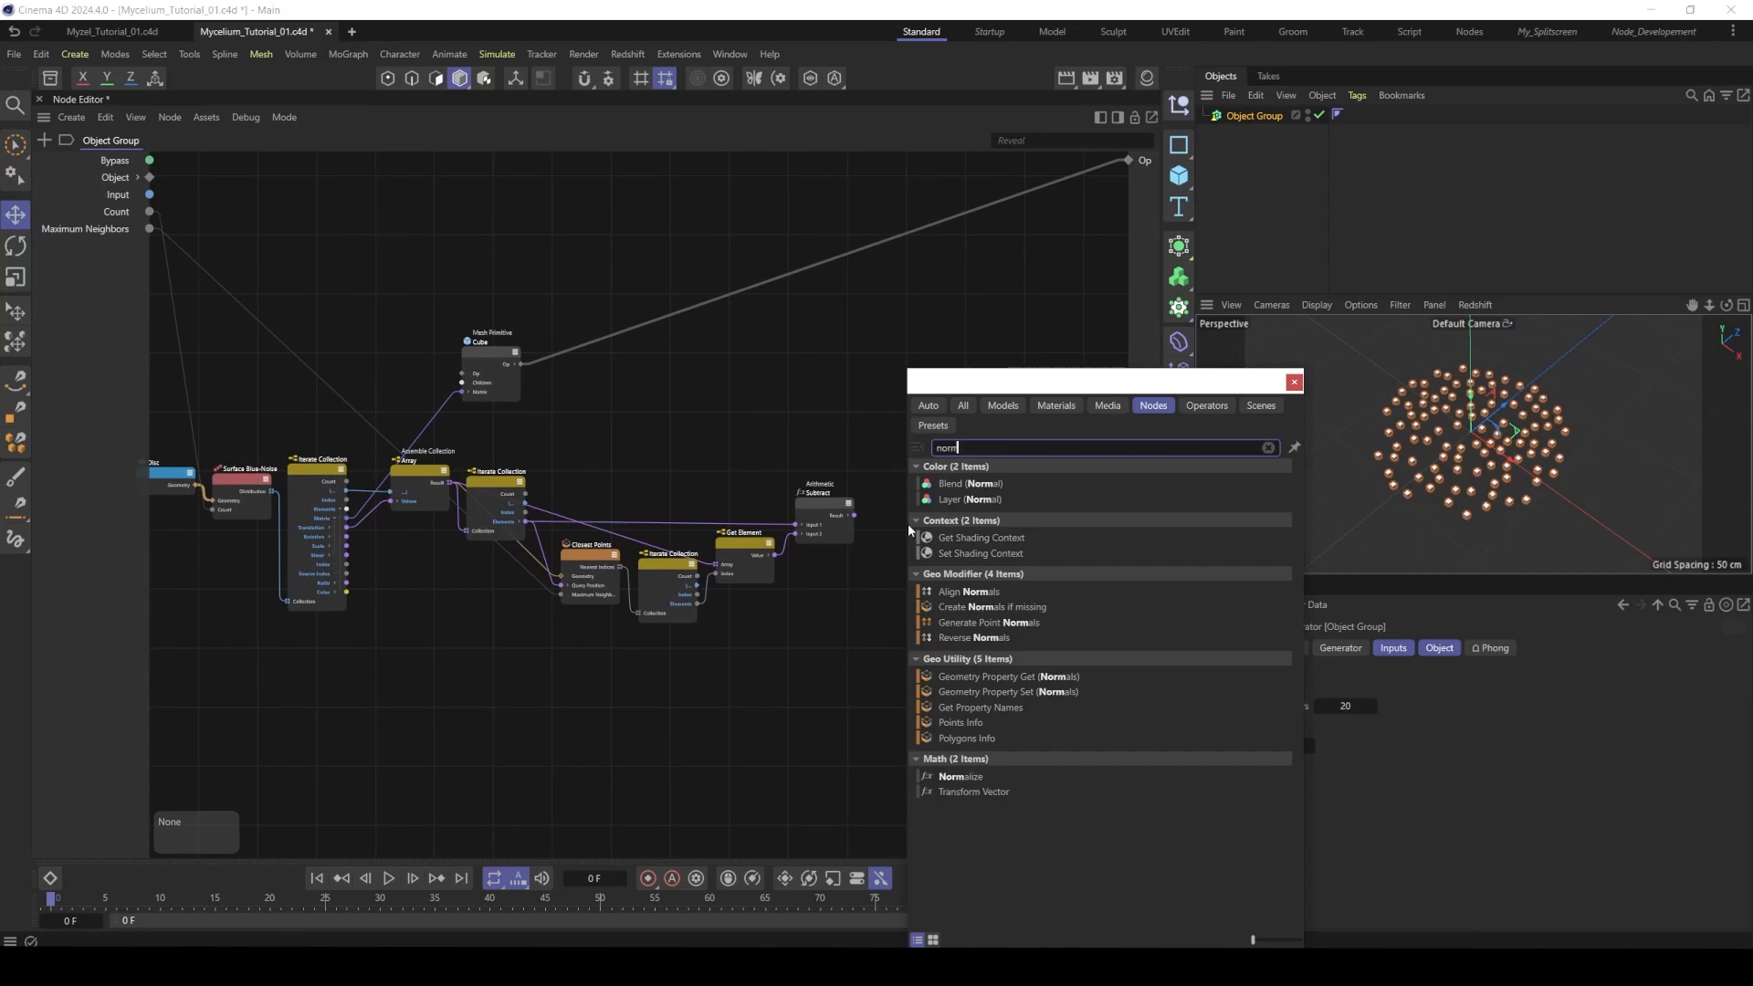
{"action": "left_click", "coordinate": [960, 777]}
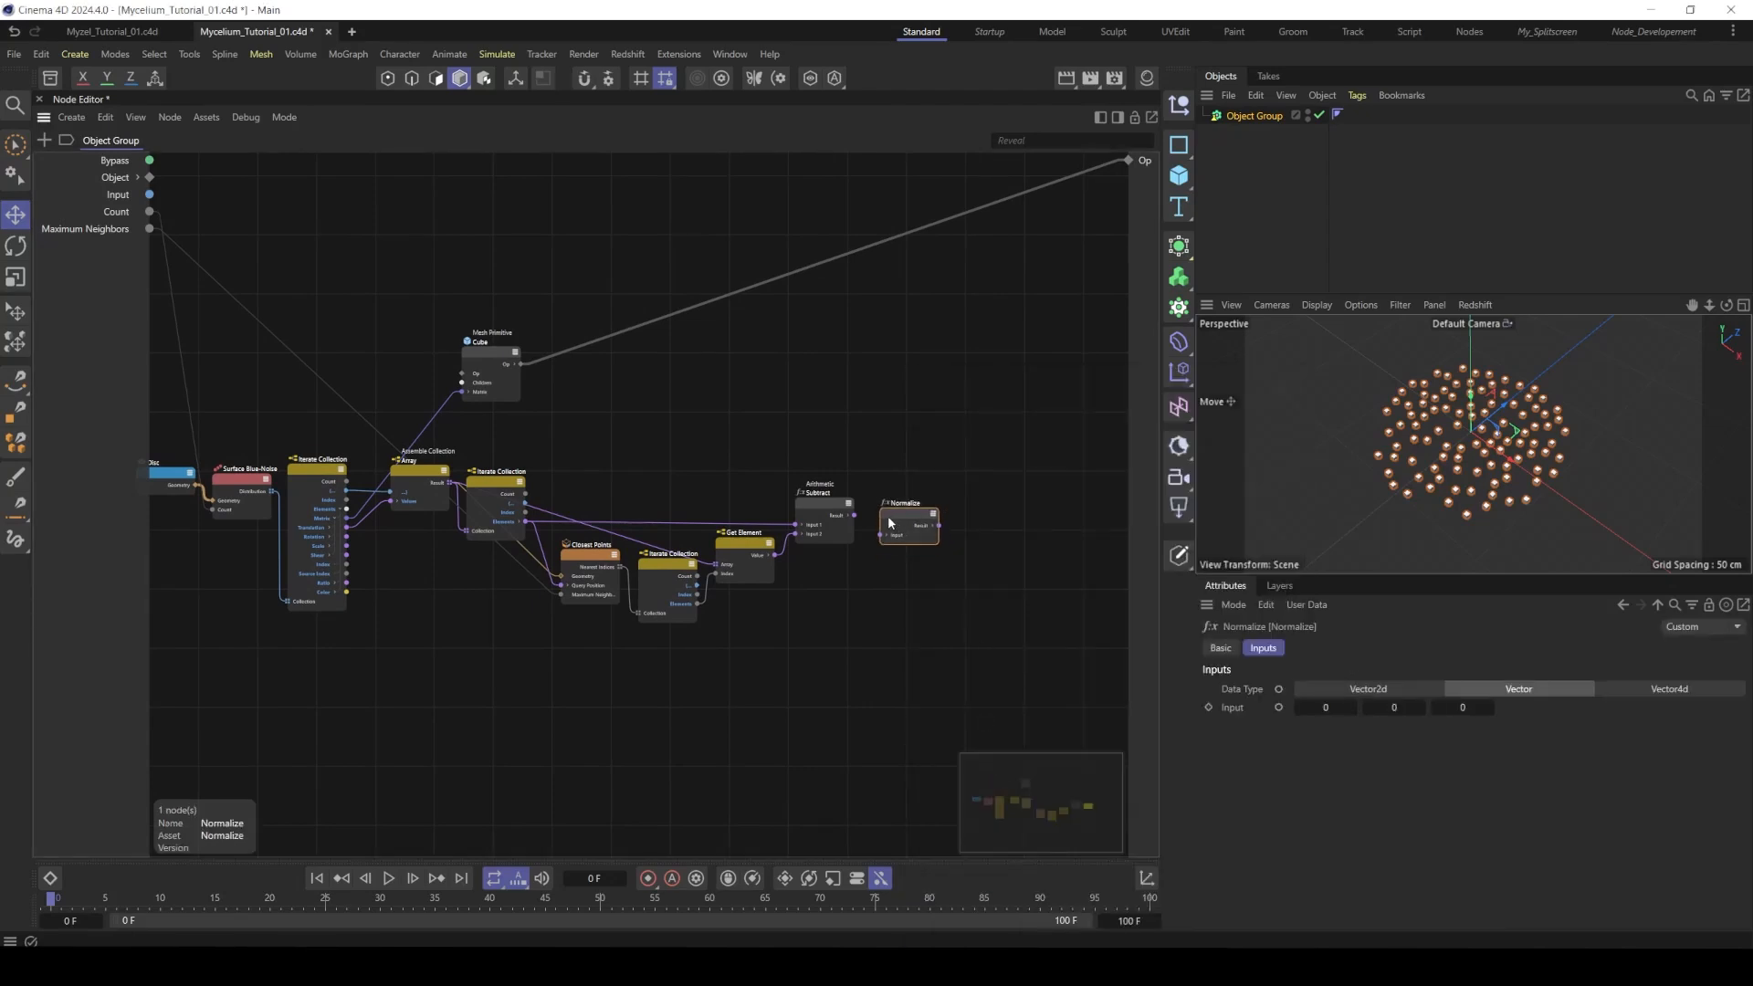
{"action": "left_click_drag", "start_coordinate": [854, 516], "coordinate": [891, 509]}
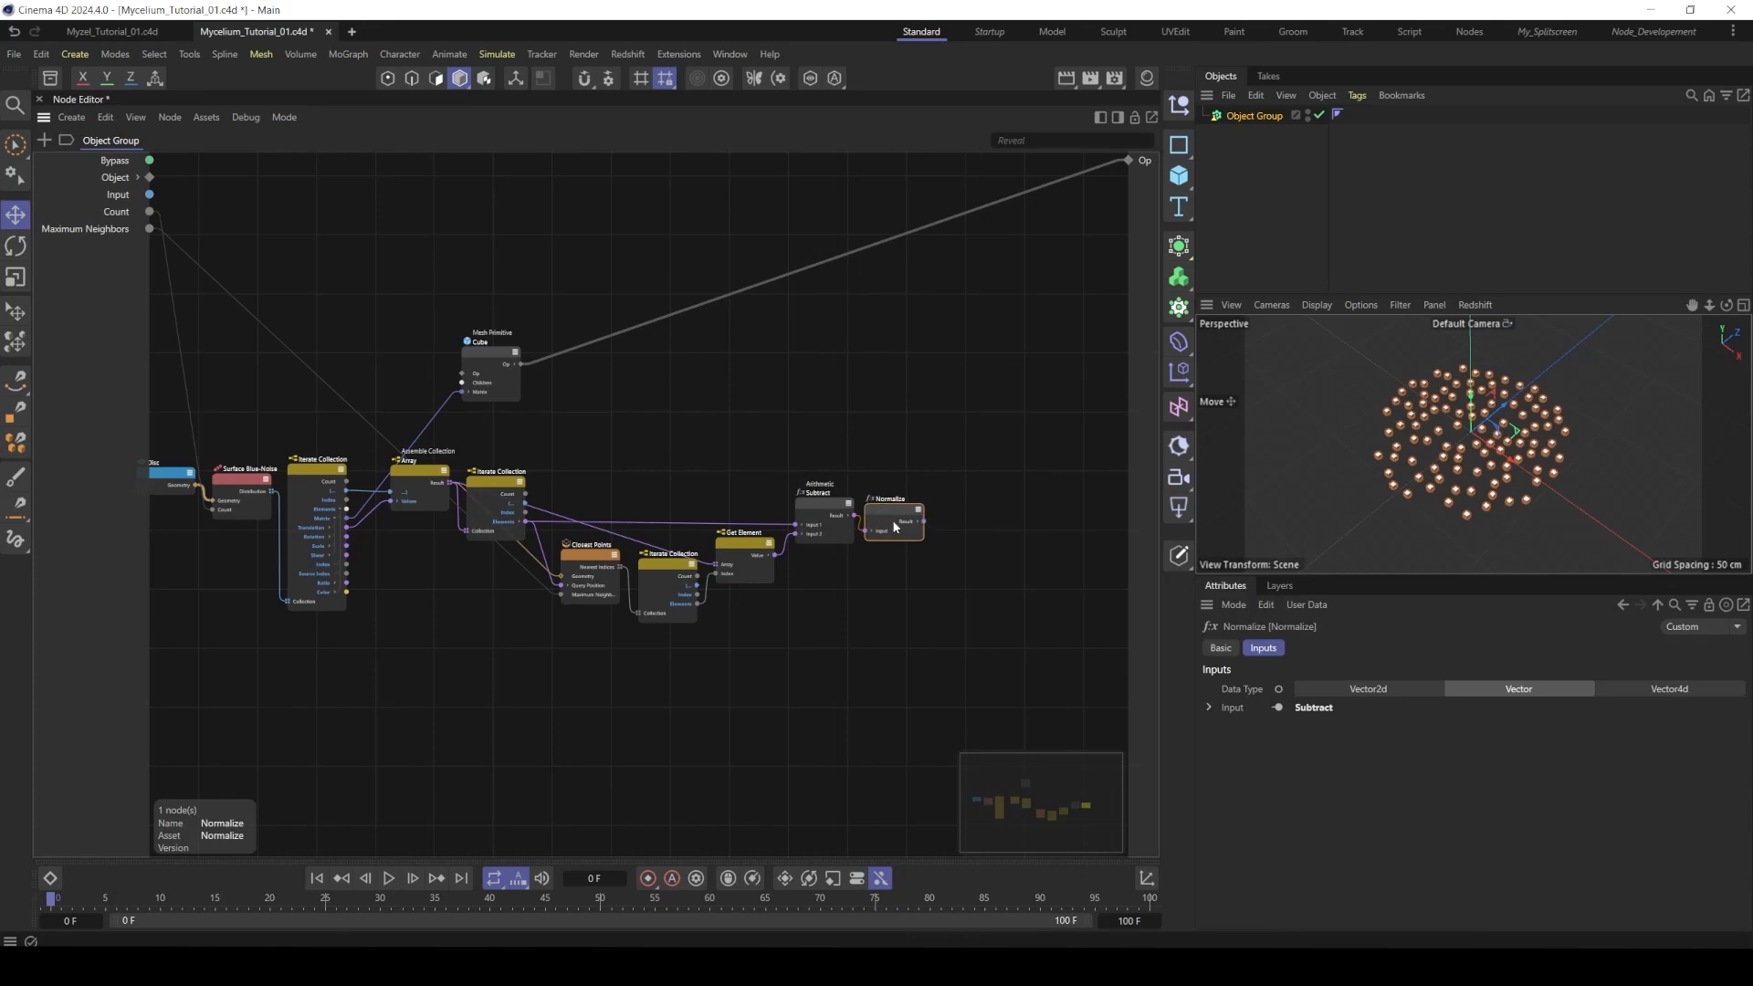
- Switch to the PDF slides to review the neighbor directions in diagram 3, and return to Cinema 4D
{"action": "key", "text": "alt+Tab"}
{"action": "left_click", "coordinate": [803, 493]}
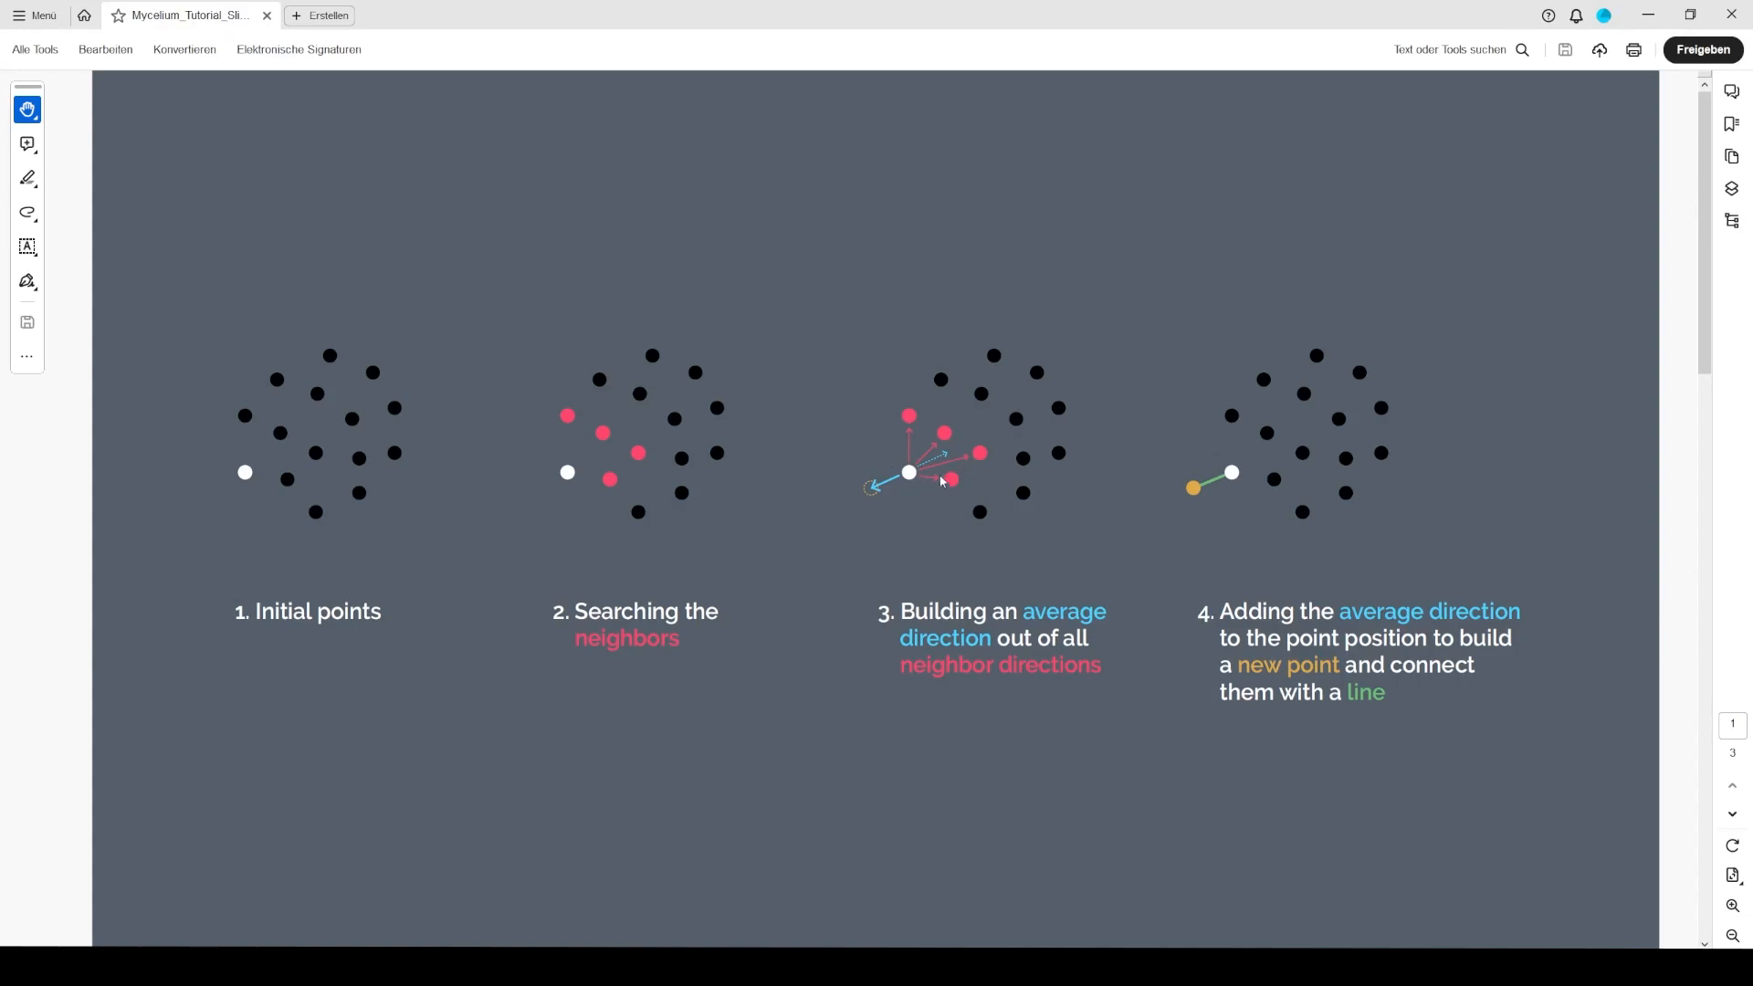
{"action": "key", "text": "alt+Tab"}
{"action": "left_click", "coordinate": [622, 484]}
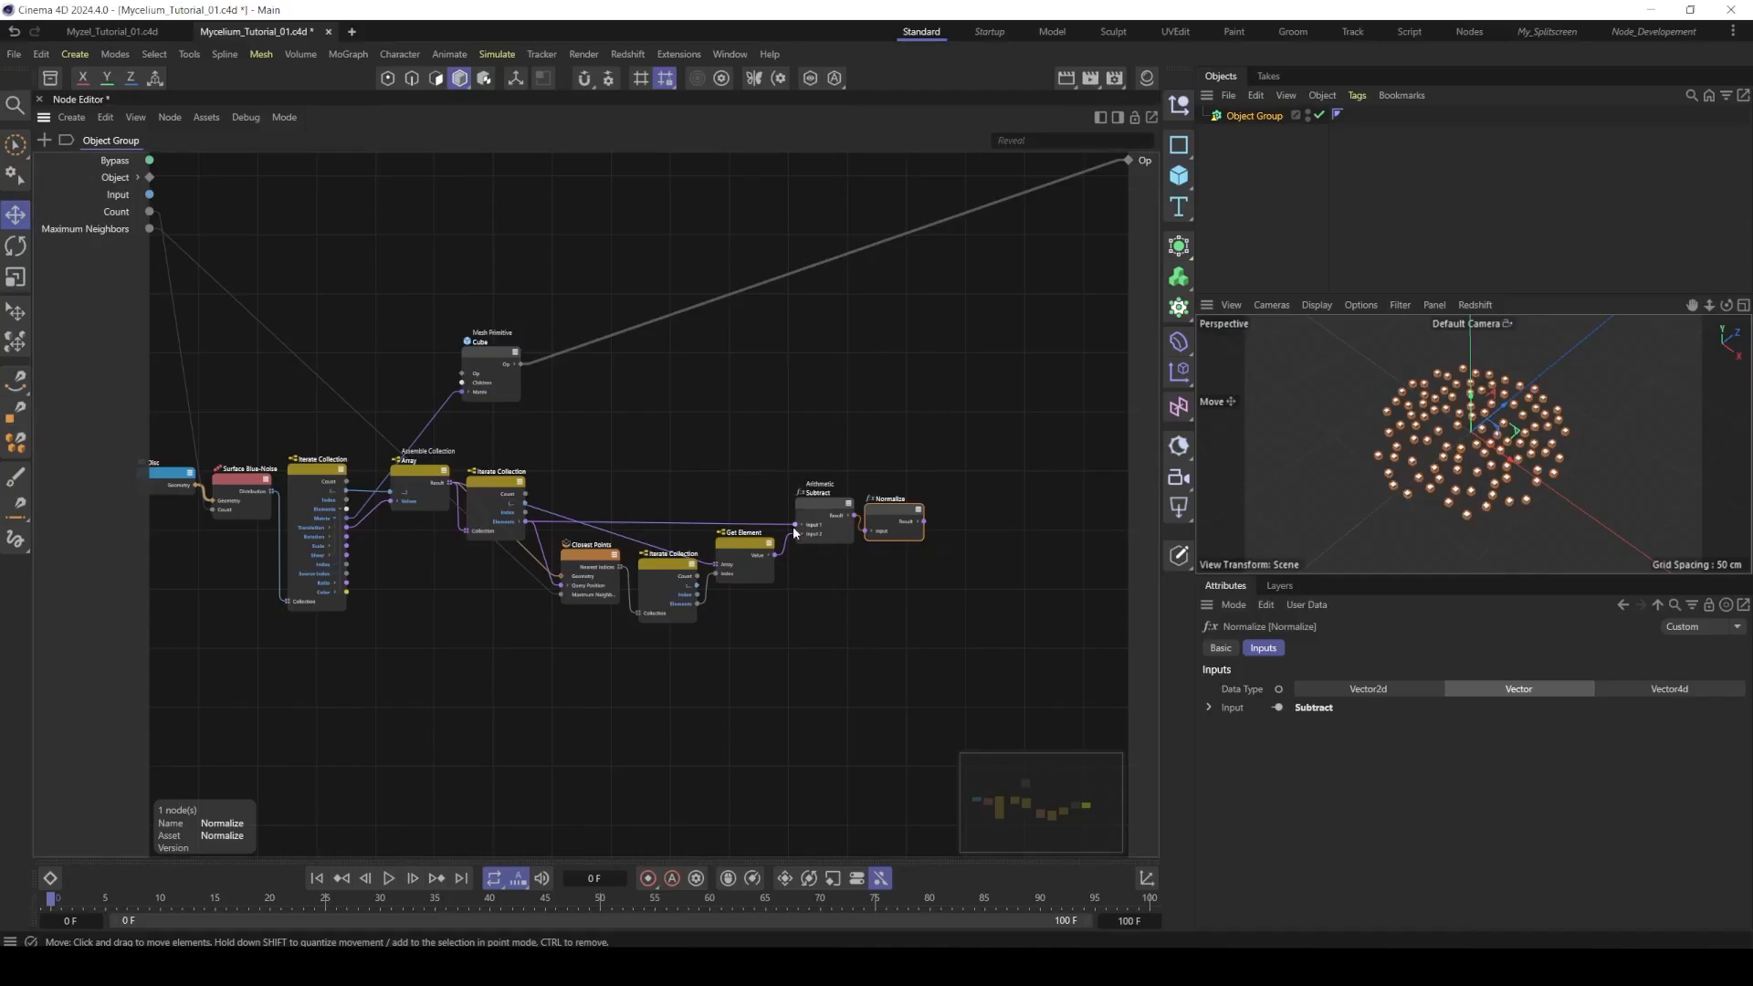
- Add an Assemble Collection node after the Normalize node
{"action": "double_click", "coordinate": [981, 502]}
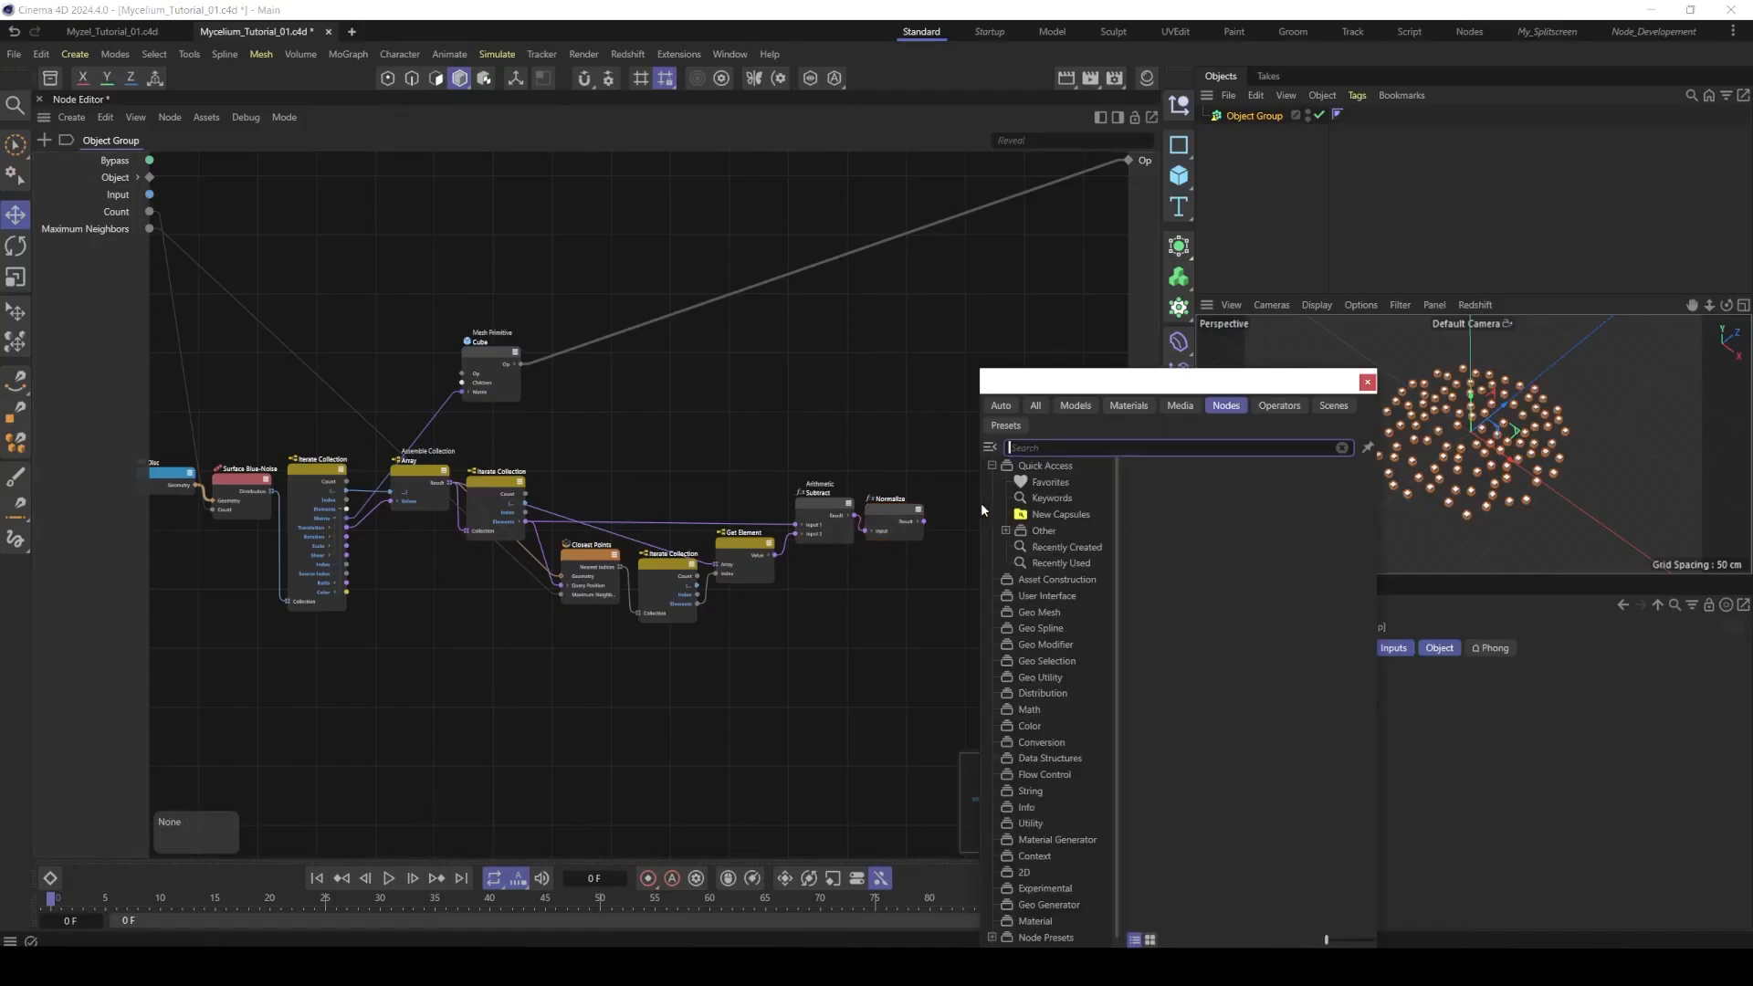
{"action": "type", "text": "asse"}
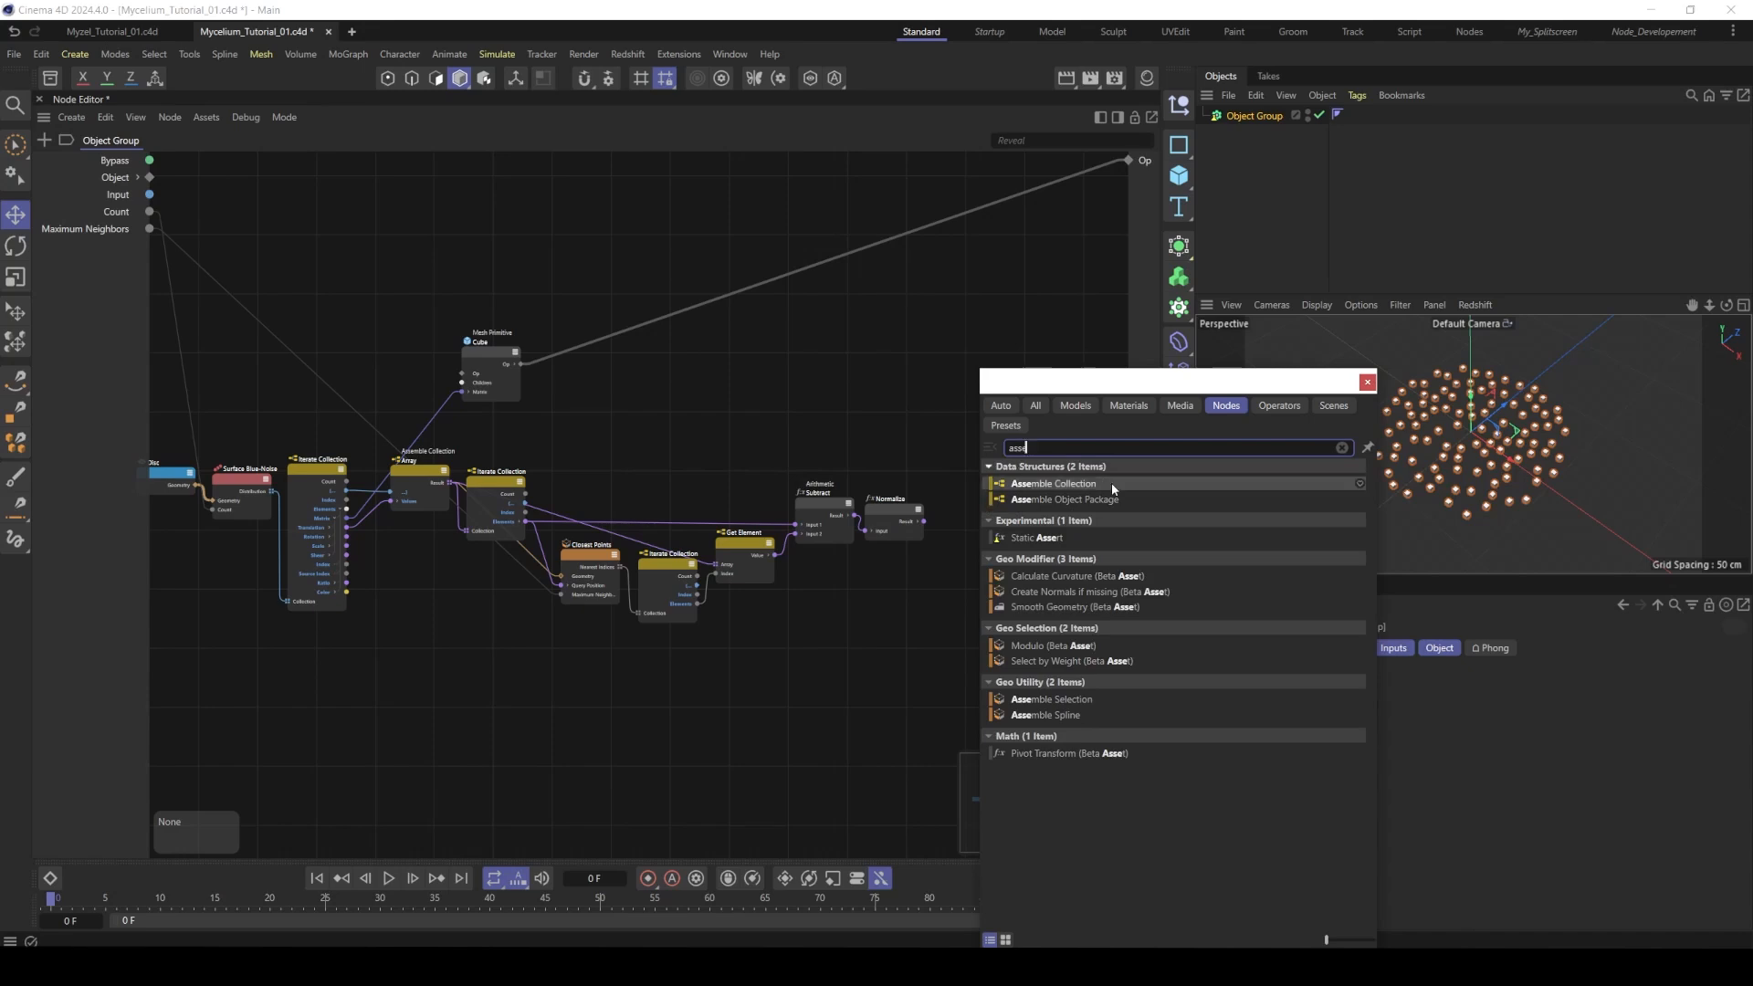
{"action": "left_click", "coordinate": [1071, 485]}
{"action": "left_click_drag", "start_coordinate": [980, 511], "coordinate": [970, 484]}
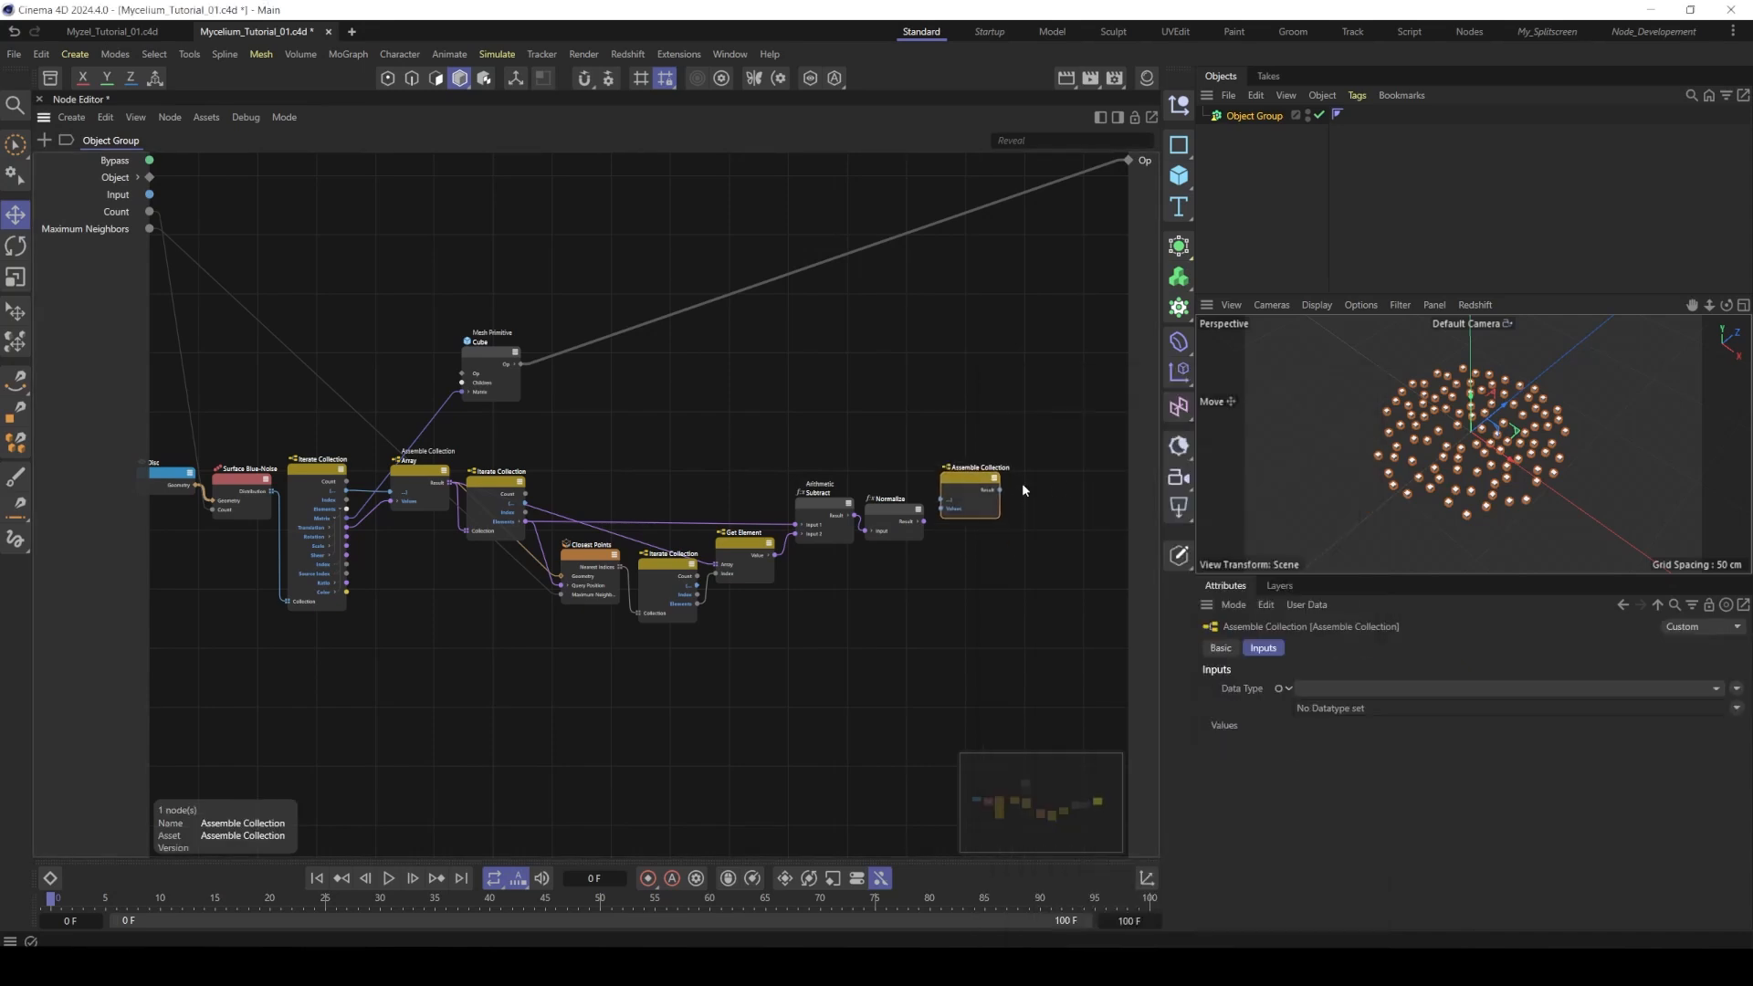
- Set the new Assemble Collection's Data Type to Array<Vector> and feed it the second Iterate Collection's iteration port and Normalize's Result as Values
{"action": "left_click", "coordinate": [1465, 687]}
{"action": "left_click", "coordinate": [1352, 630]}
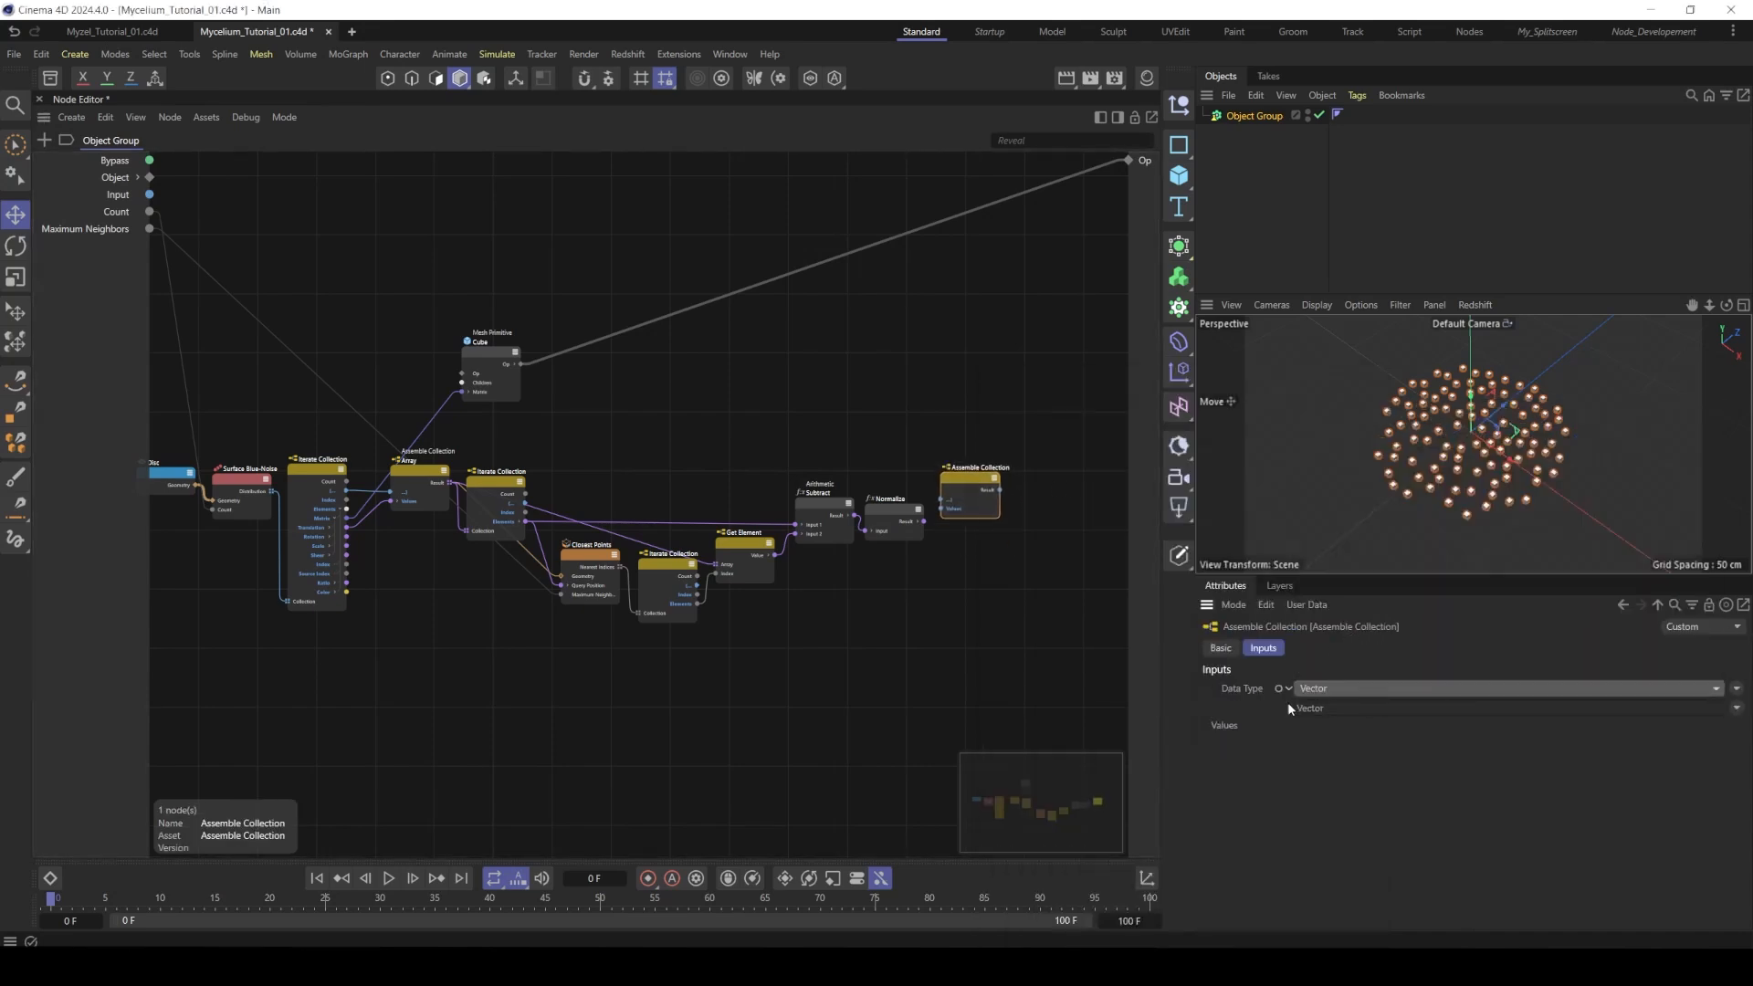
{"action": "left_click", "coordinate": [1736, 707]}
{"action": "mouse_move", "coordinate": [1698, 728]}
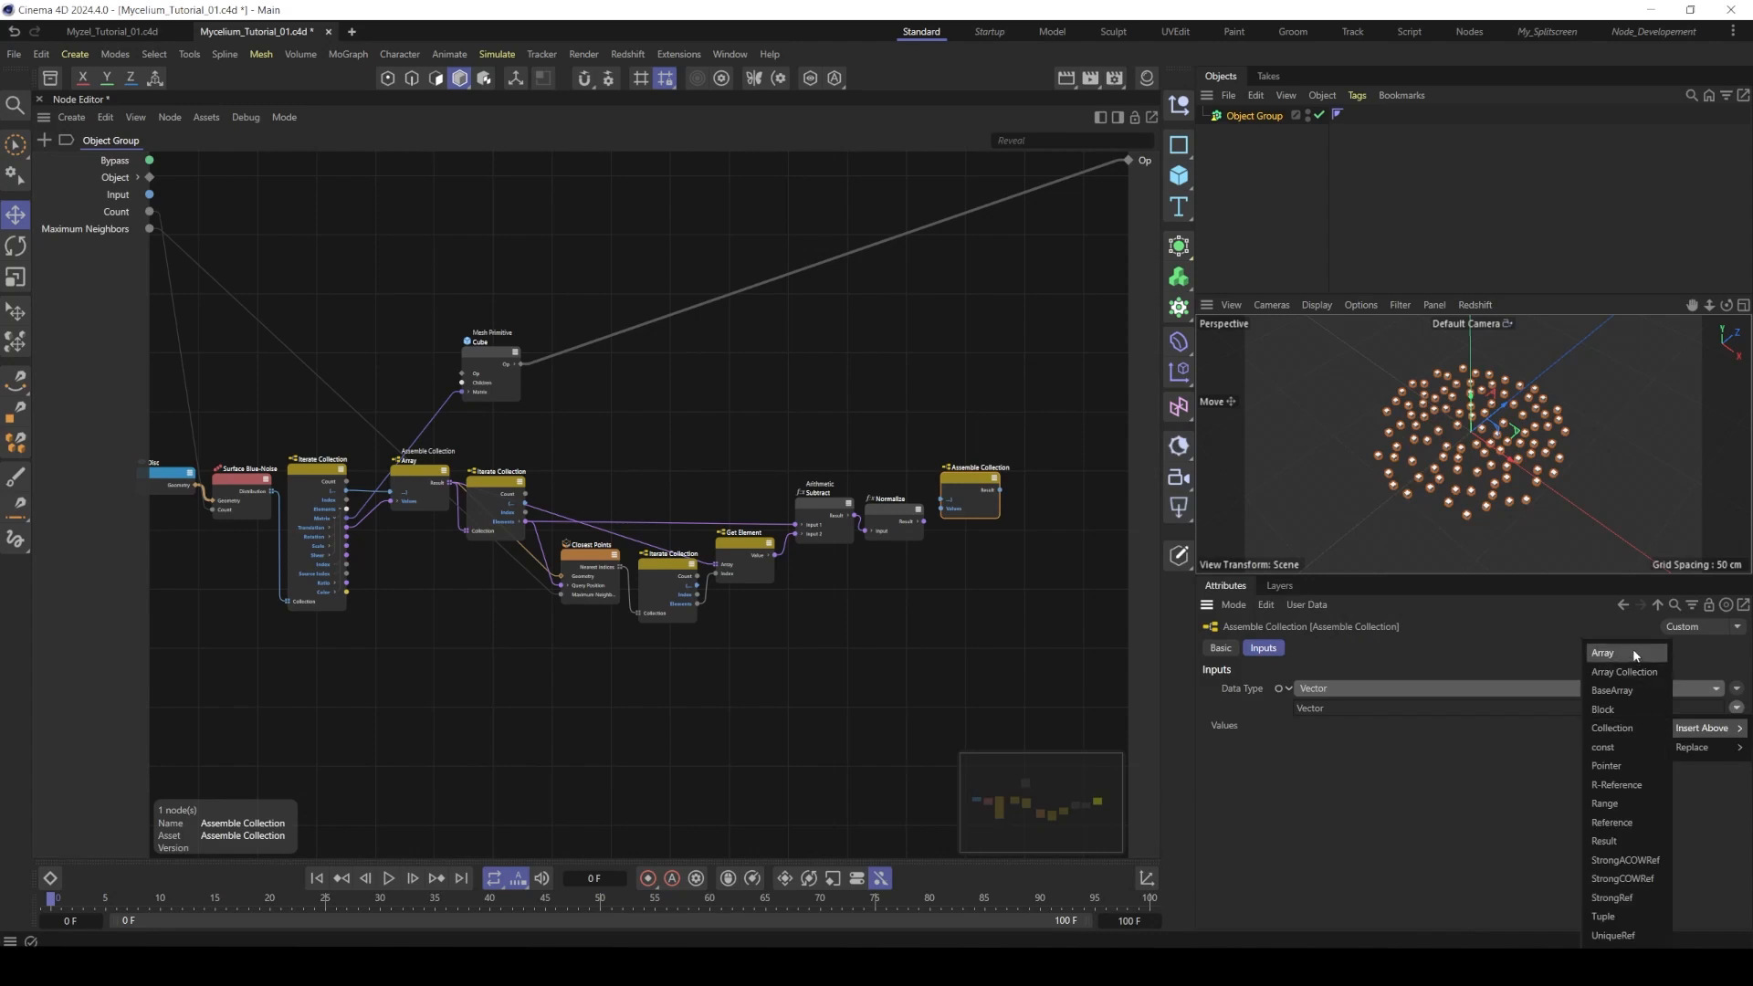
{"action": "left_click", "coordinate": [1631, 654]}
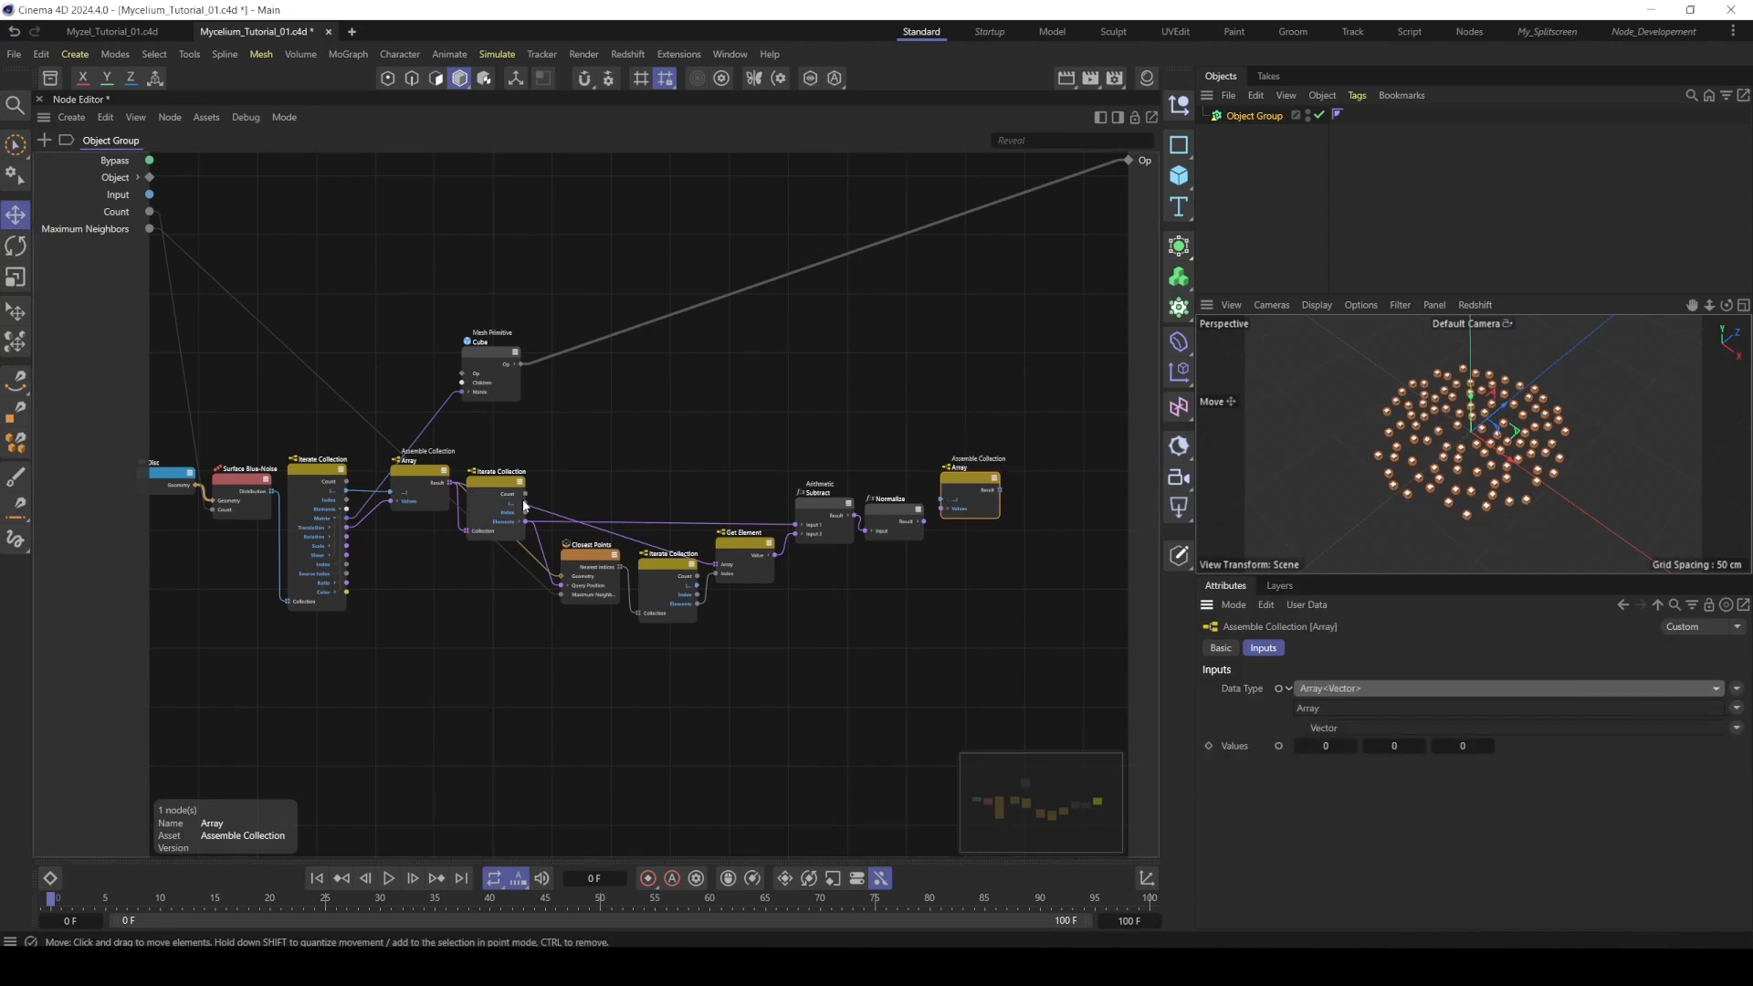
{"action": "left_click_drag", "start_coordinate": [524, 501], "coordinate": [942, 509]}
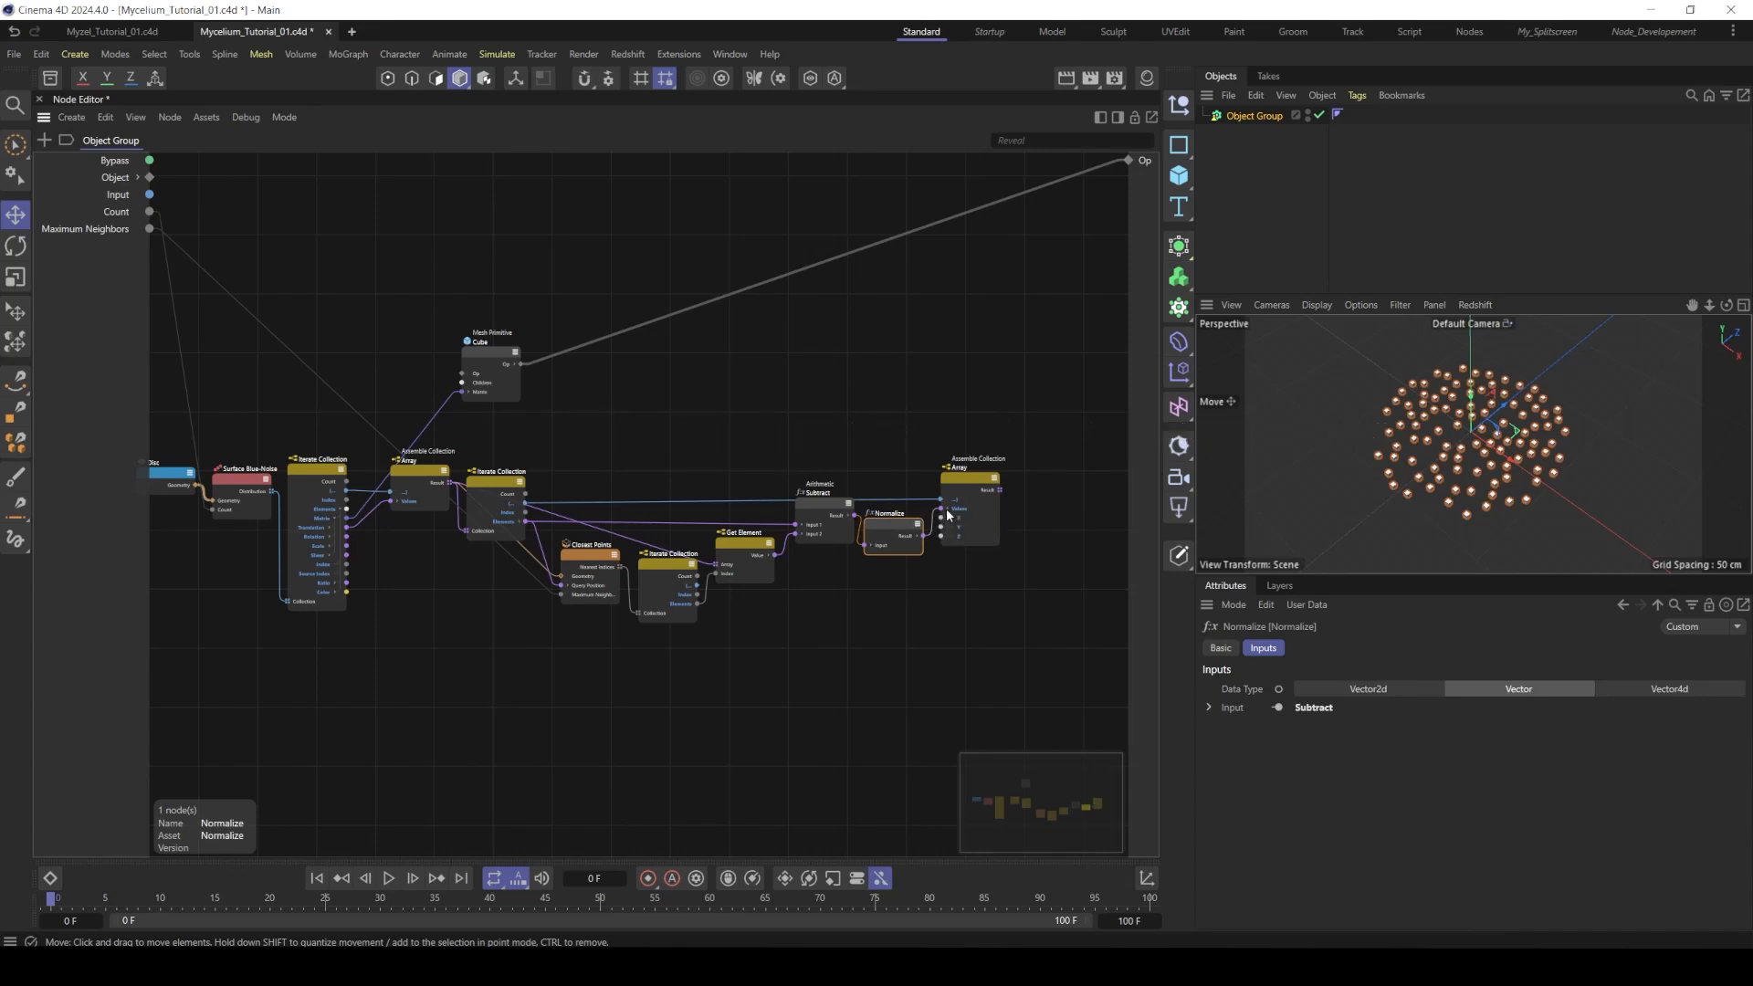
{"action": "left_click", "coordinate": [957, 488]}
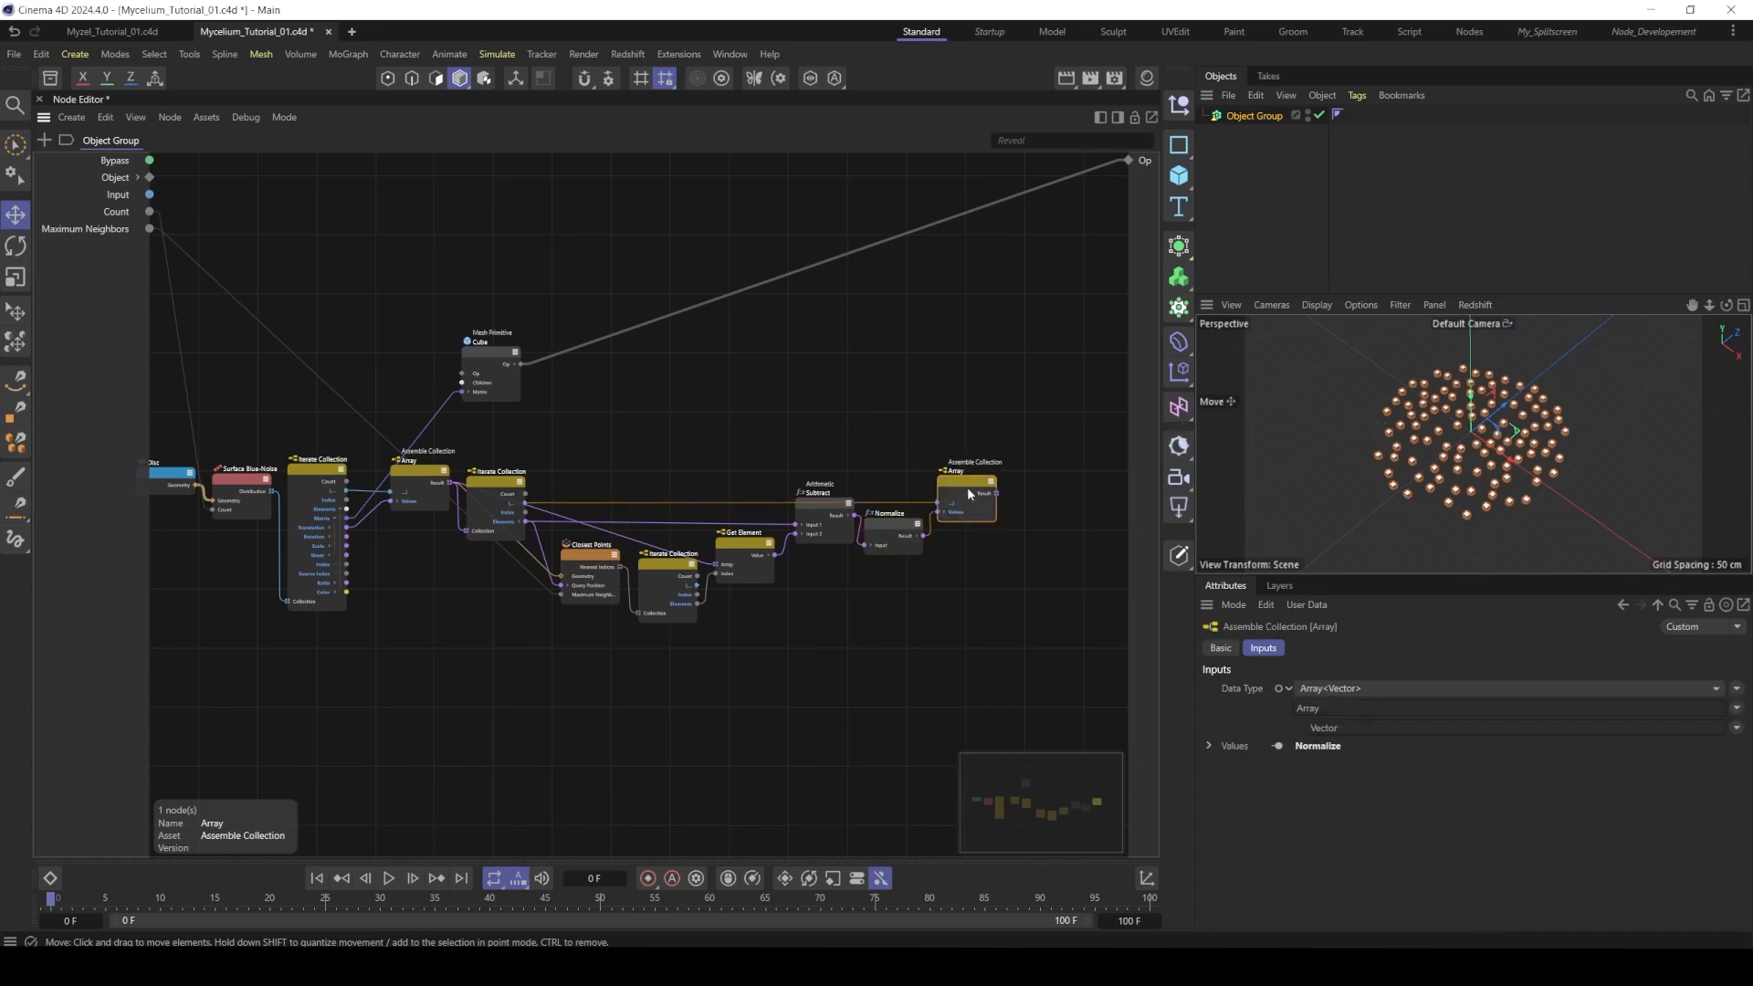
- Switch to the PDF slides to examine how diagram 3 builds the average direction, and return to Cinema 4D
{"action": "key", "text": "alt+Tab"}
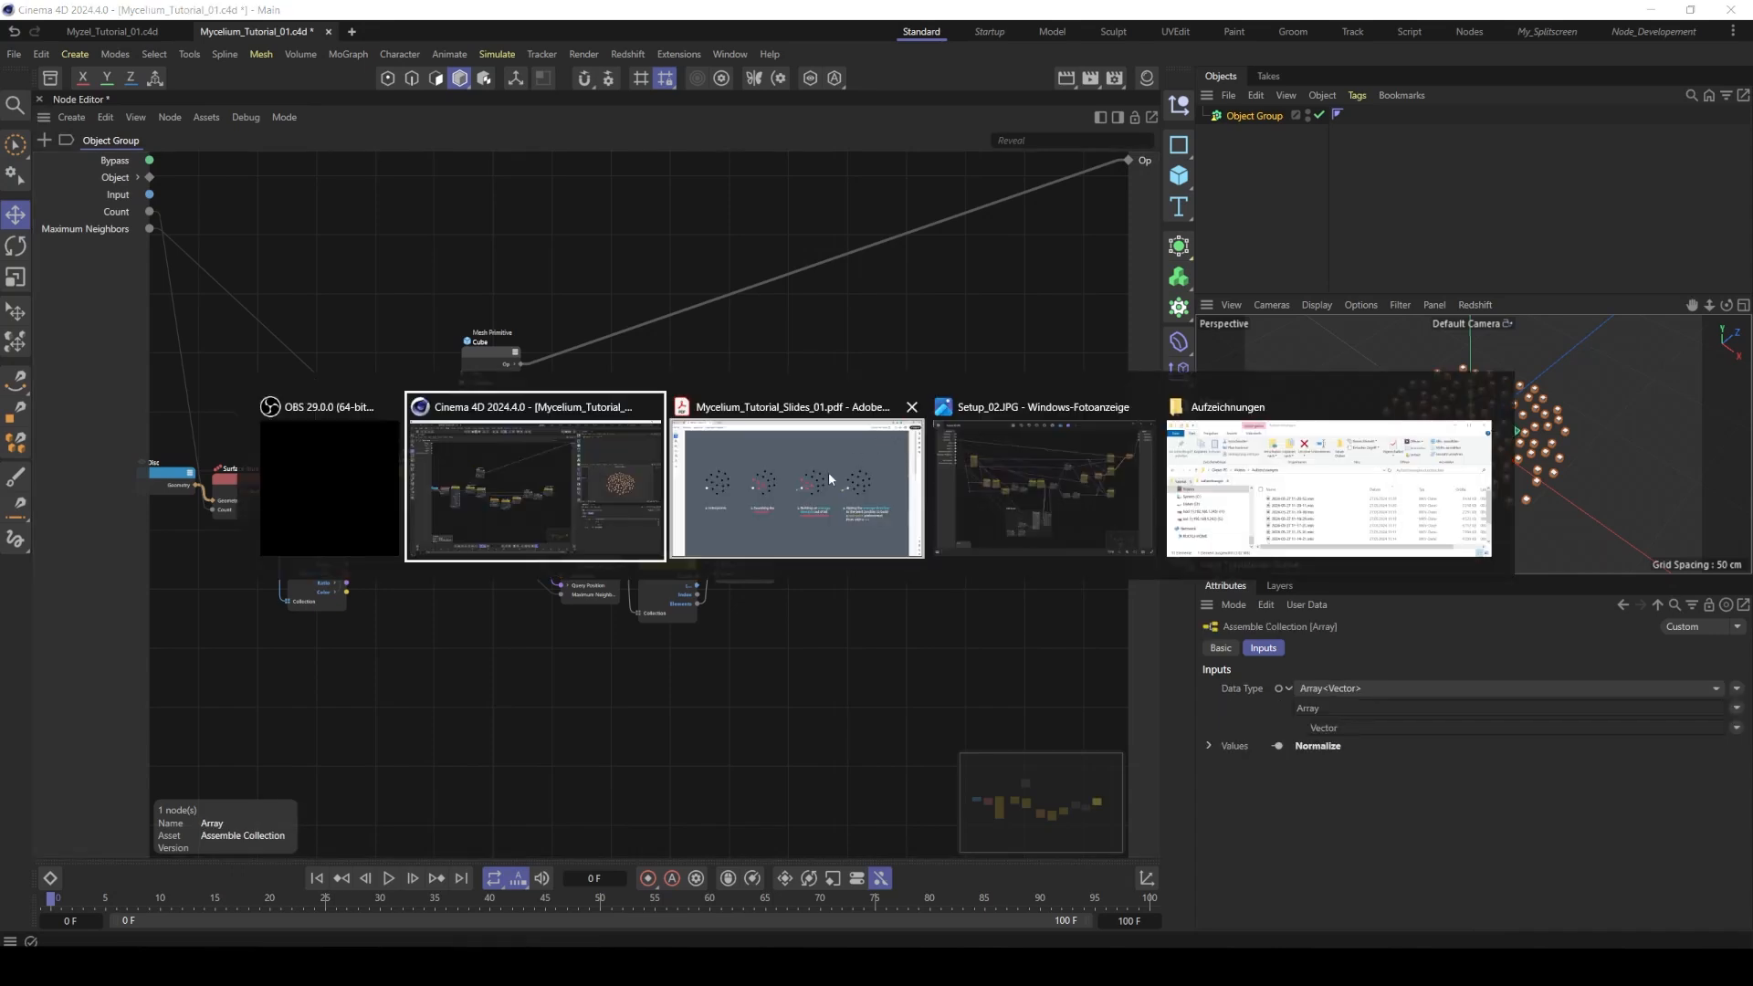
{"action": "left_click", "coordinate": [829, 474]}
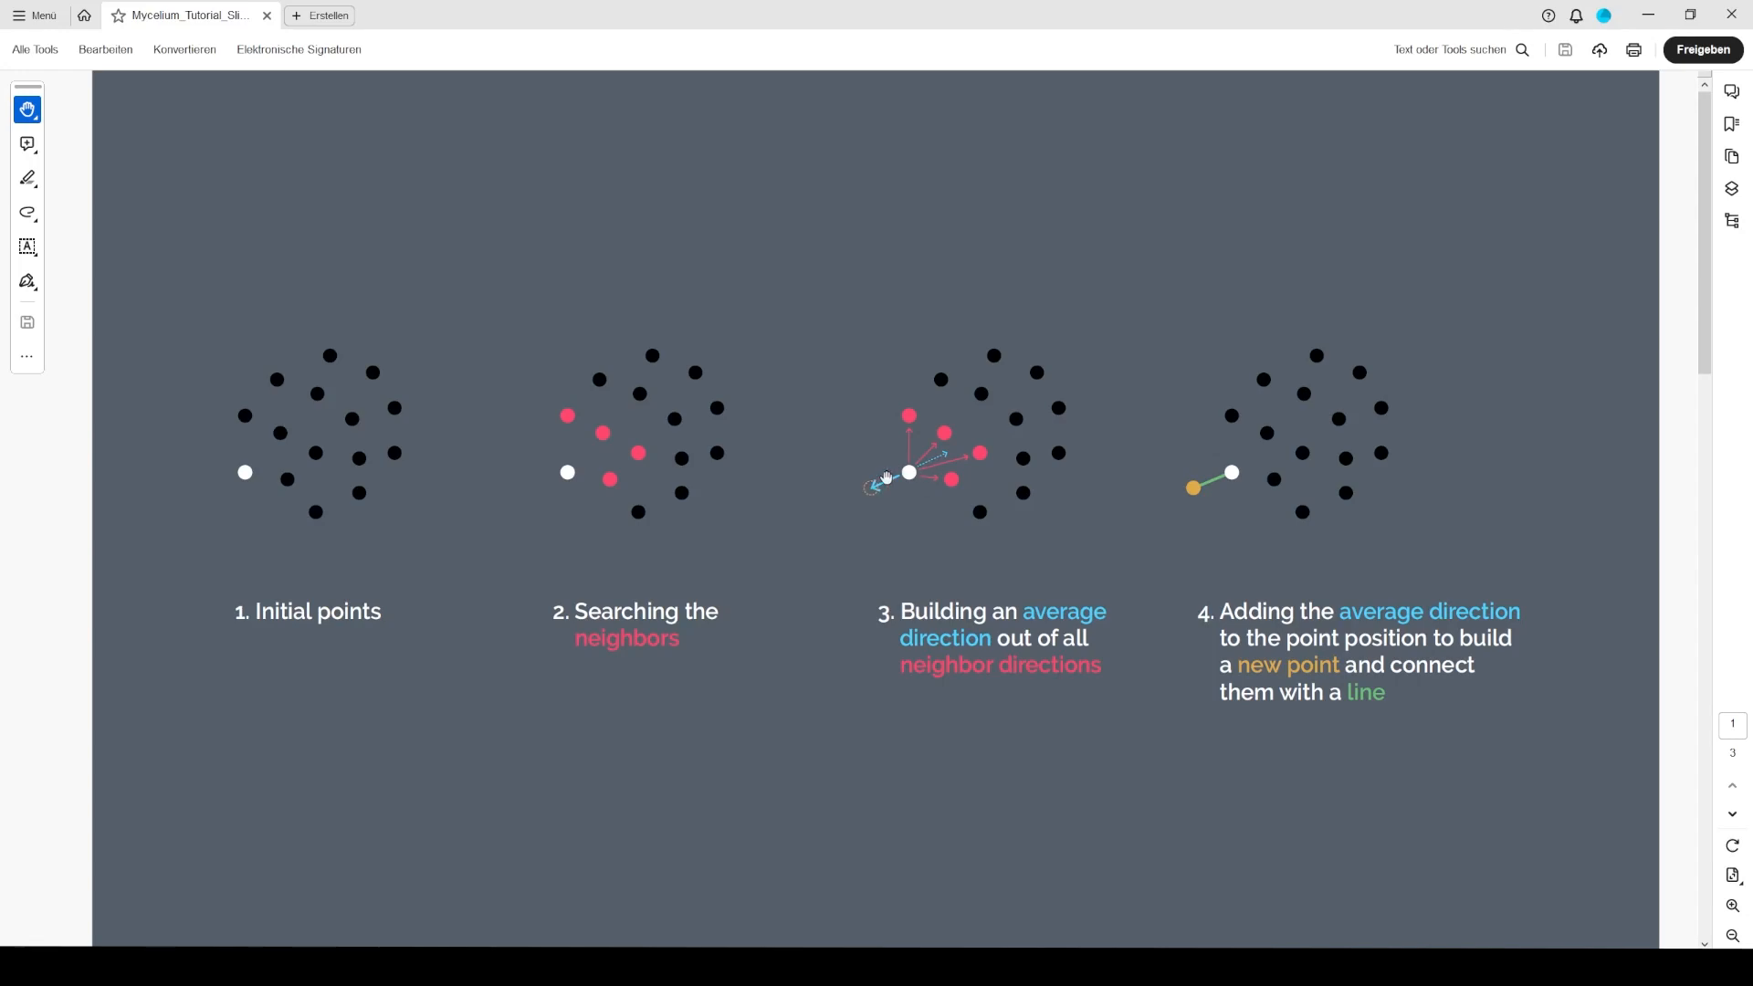
{"action": "key", "text": "alt+Tab"}
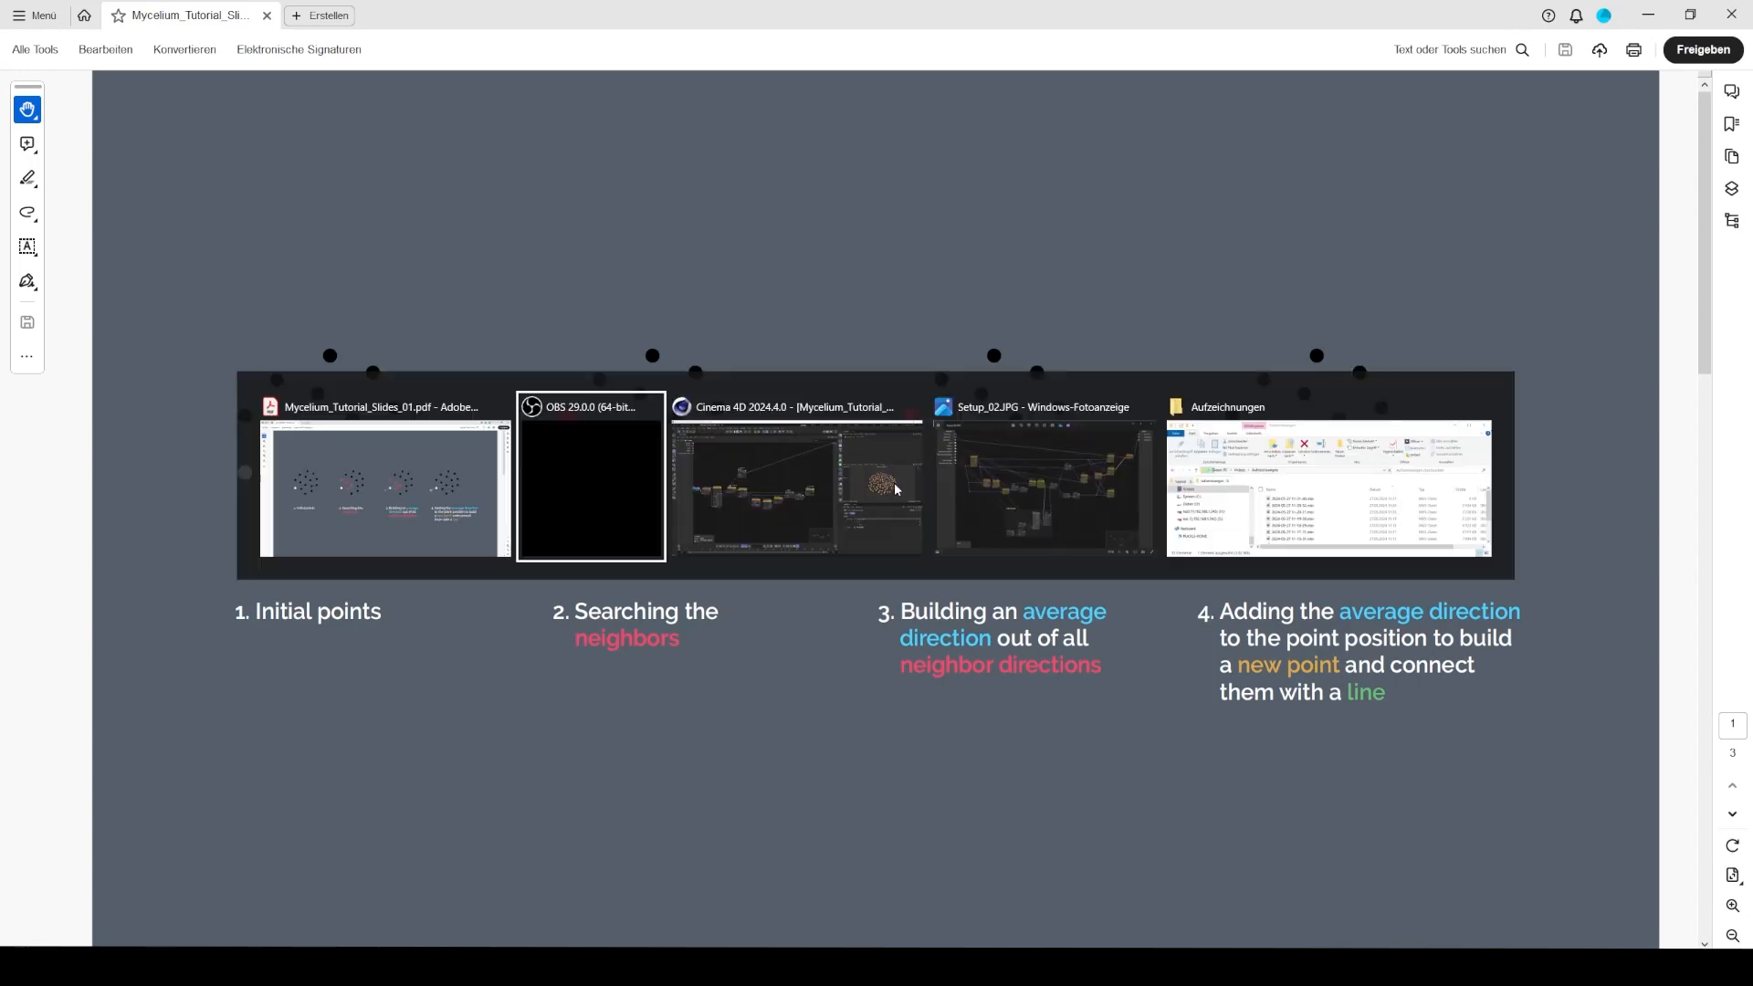
{"action": "left_click", "coordinate": [858, 504]}
- Add an Array Arithmetic node and place it right after the new vector Array node
{"action": "middle_click_drag", "start_coordinate": [914, 443], "coordinate": [861, 452]}
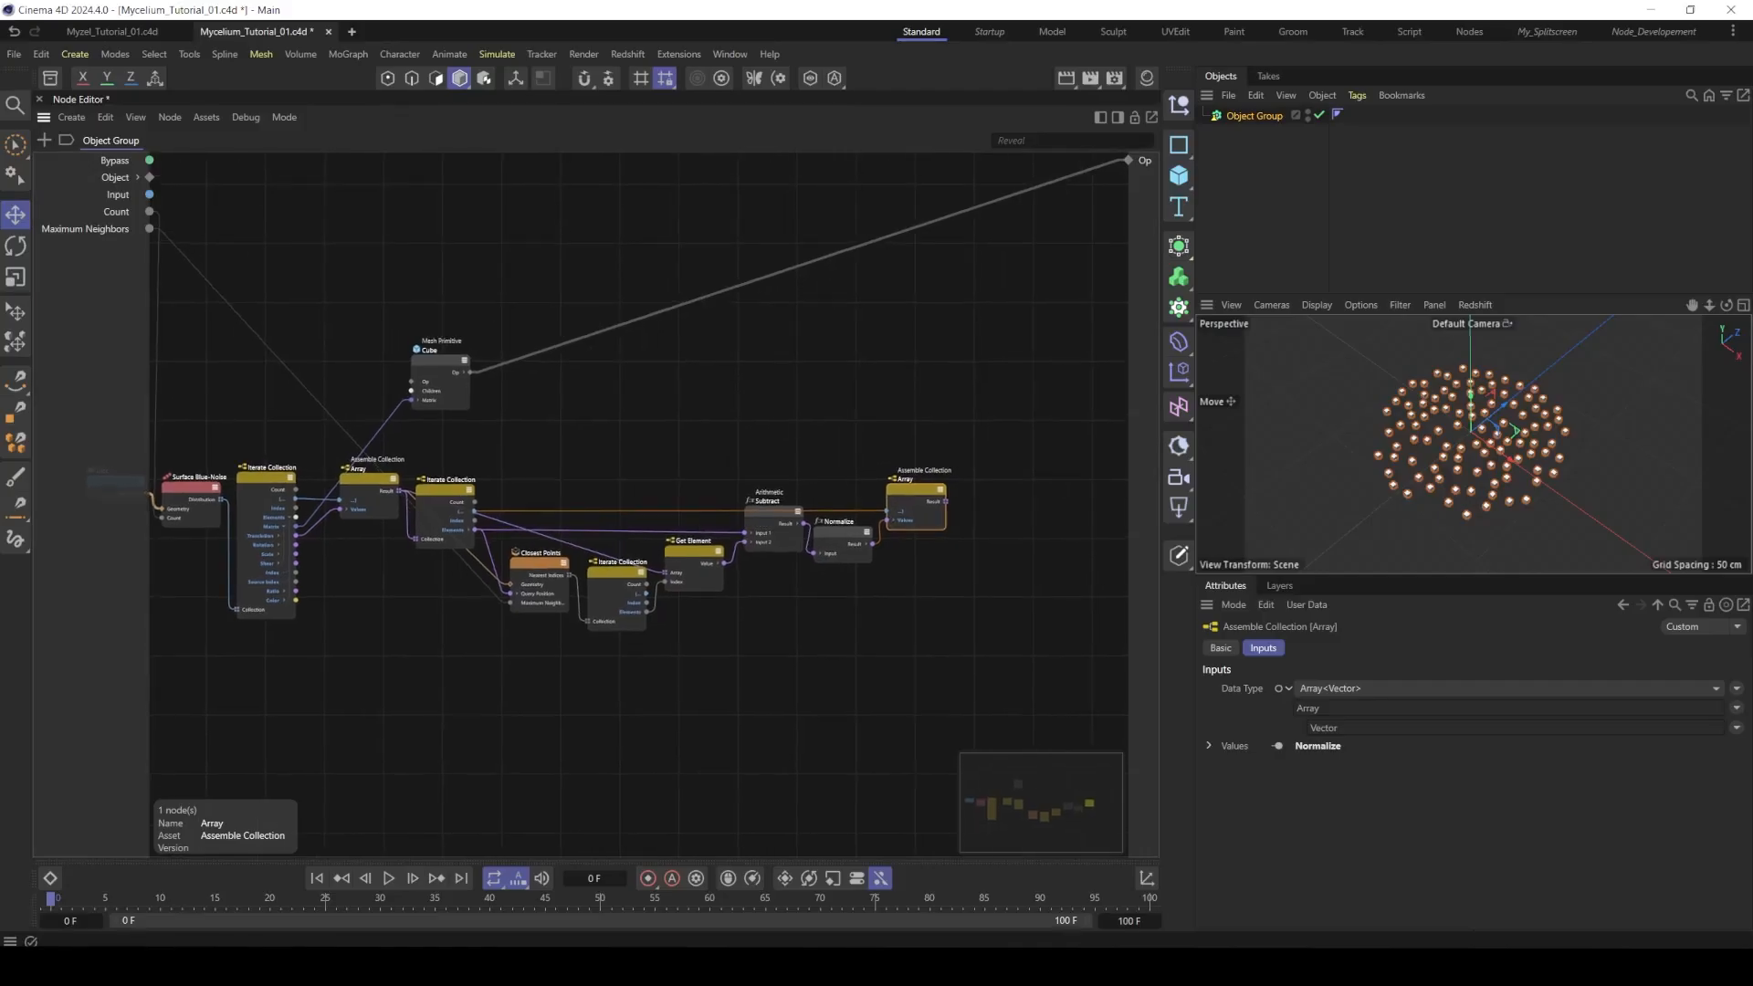
{"action": "scroll", "coordinate": [867, 450], "scroll_direction": "down", "scroll_amount": 1}
{"action": "middle_click_drag", "start_coordinate": [1049, 434], "coordinate": [919, 431]}
{"action": "double_click", "coordinate": [899, 455]}
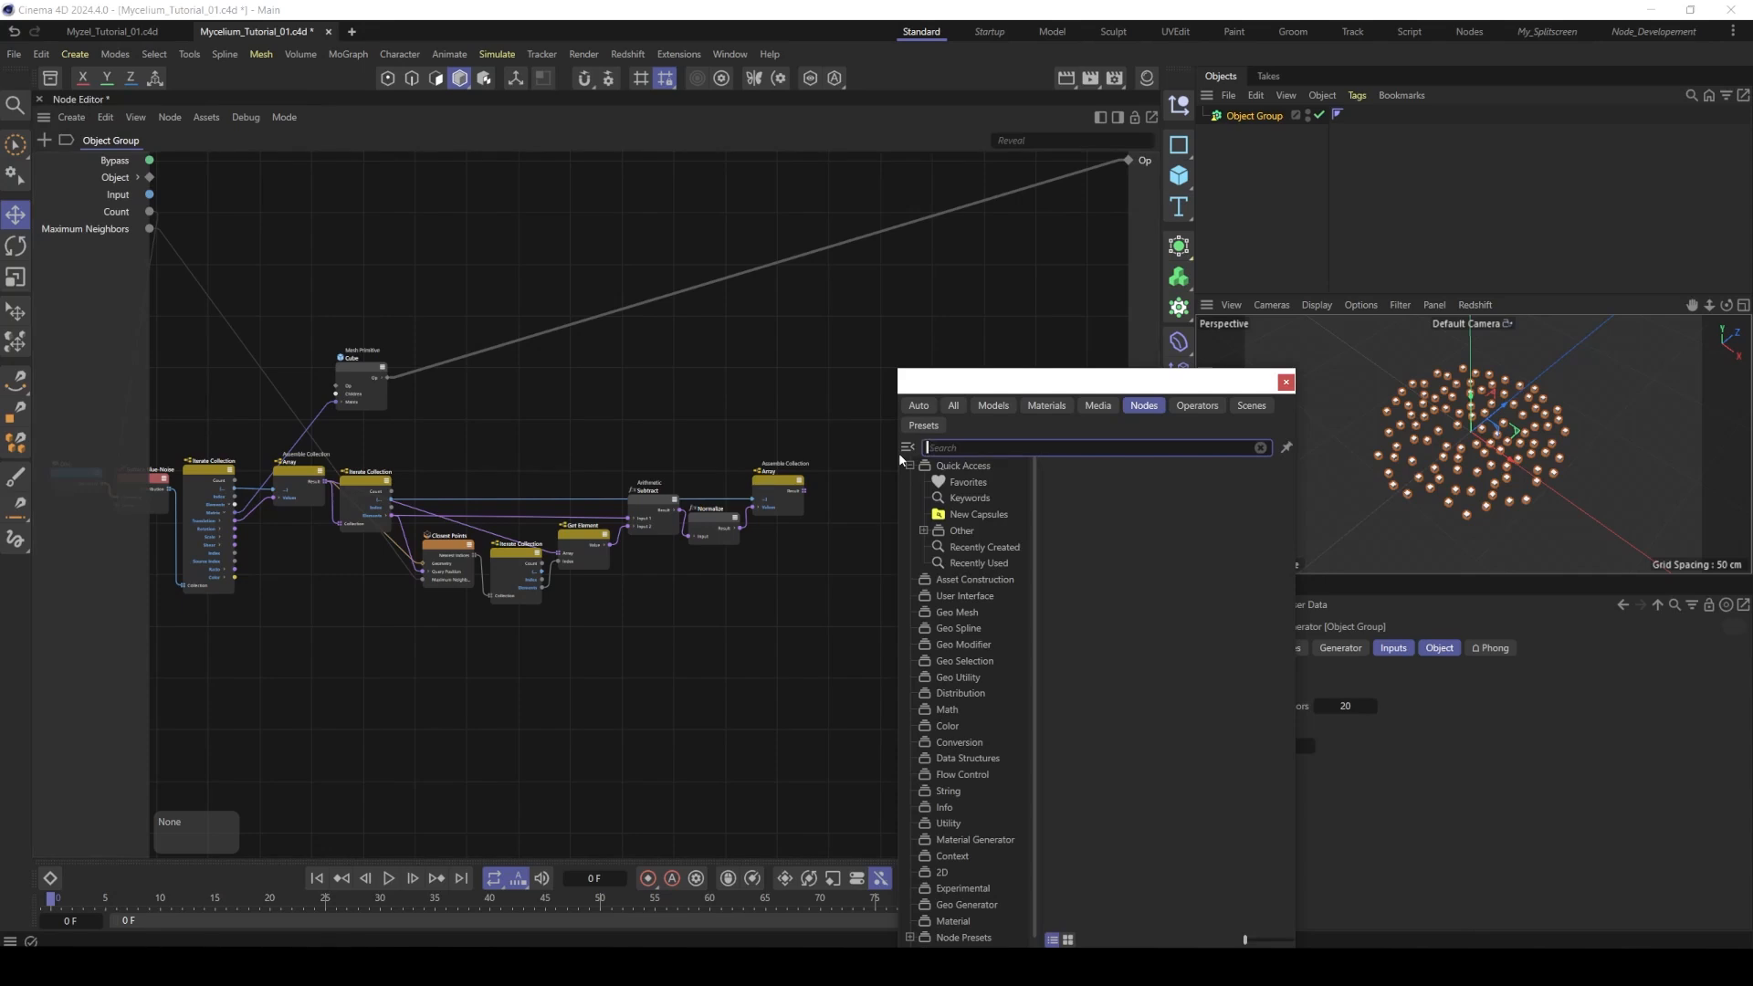
{"action": "type", "text": "ari"}
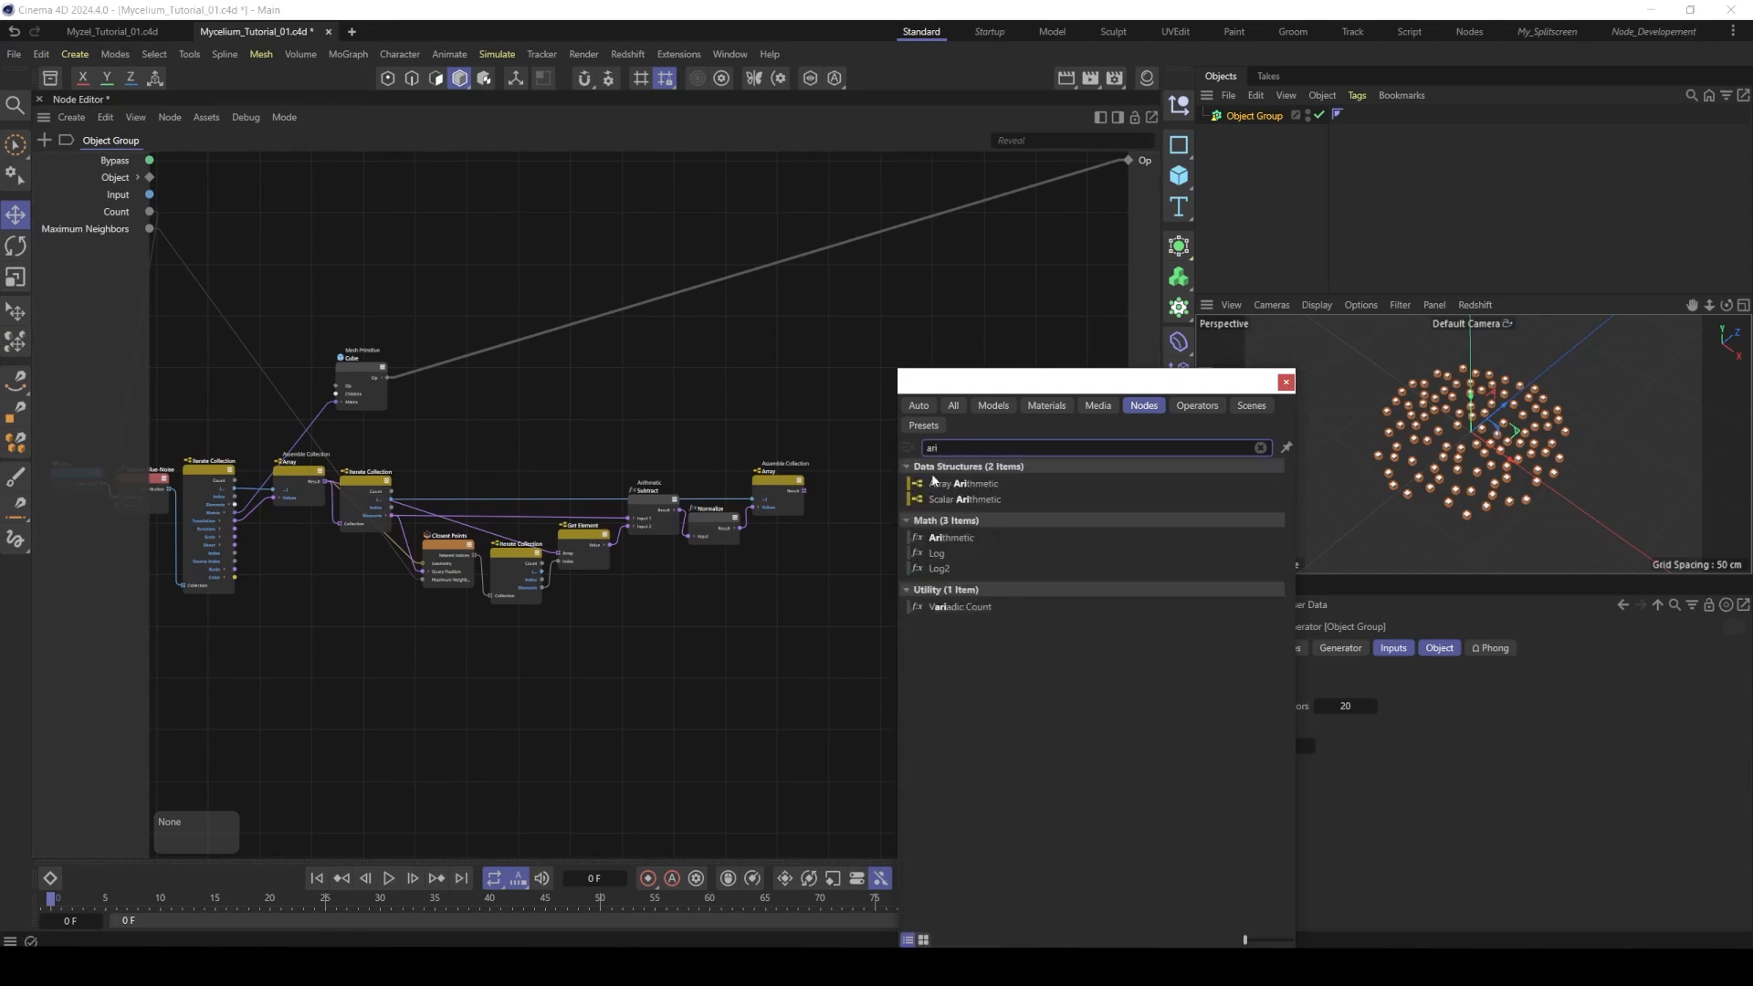
{"action": "left_click", "coordinate": [950, 483]}
{"action": "left_click_drag", "start_coordinate": [901, 457], "coordinate": [863, 489]}
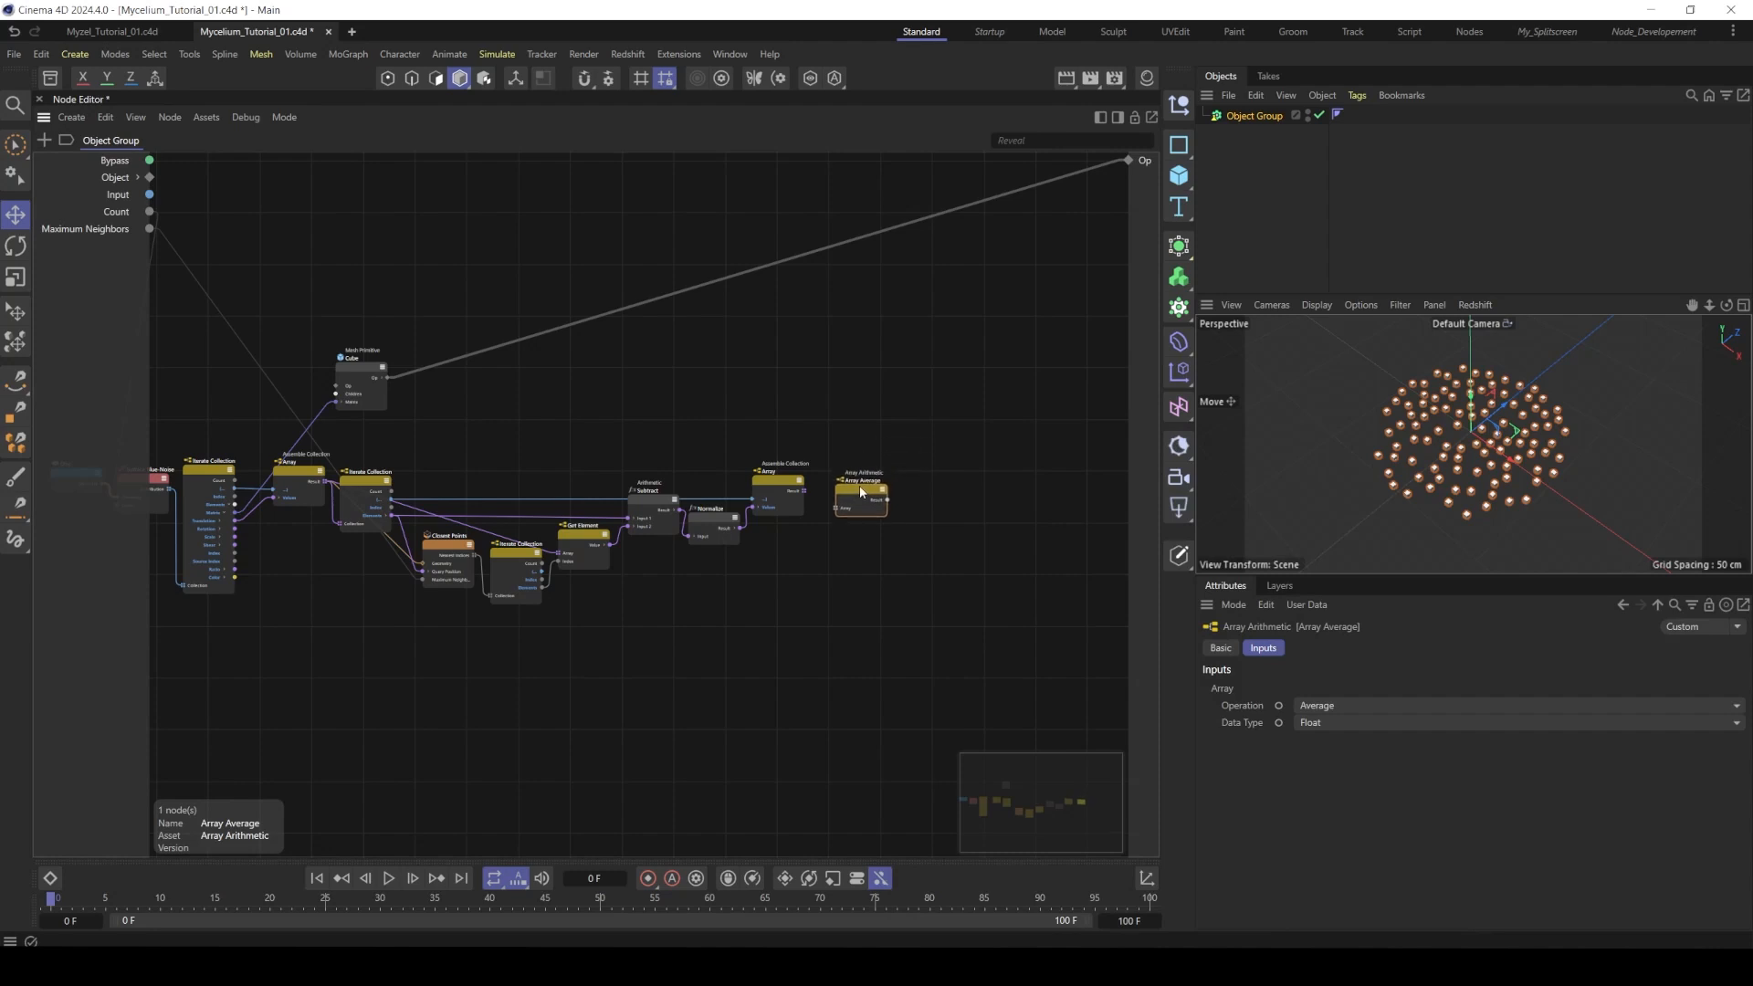
- Set the Array Average node's Data Type to Vector and feed it the Result of the vector Array node
{"action": "left_click", "coordinate": [1340, 720]}
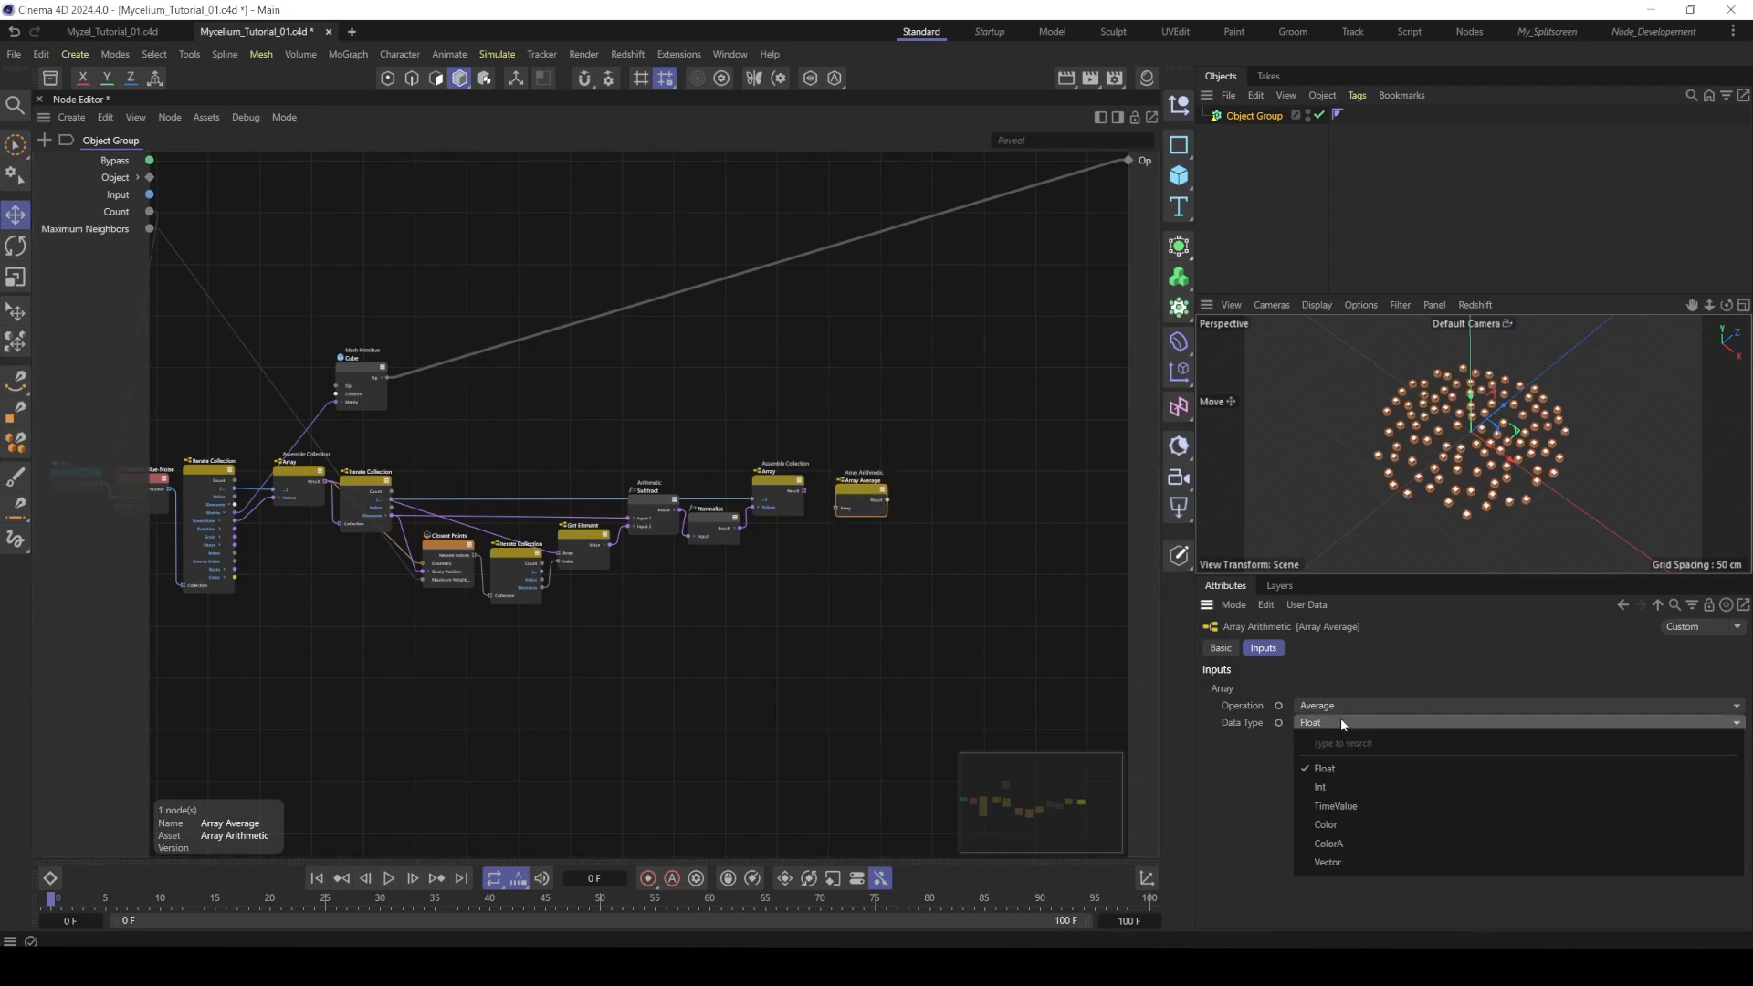
{"action": "left_click", "coordinate": [1340, 860]}
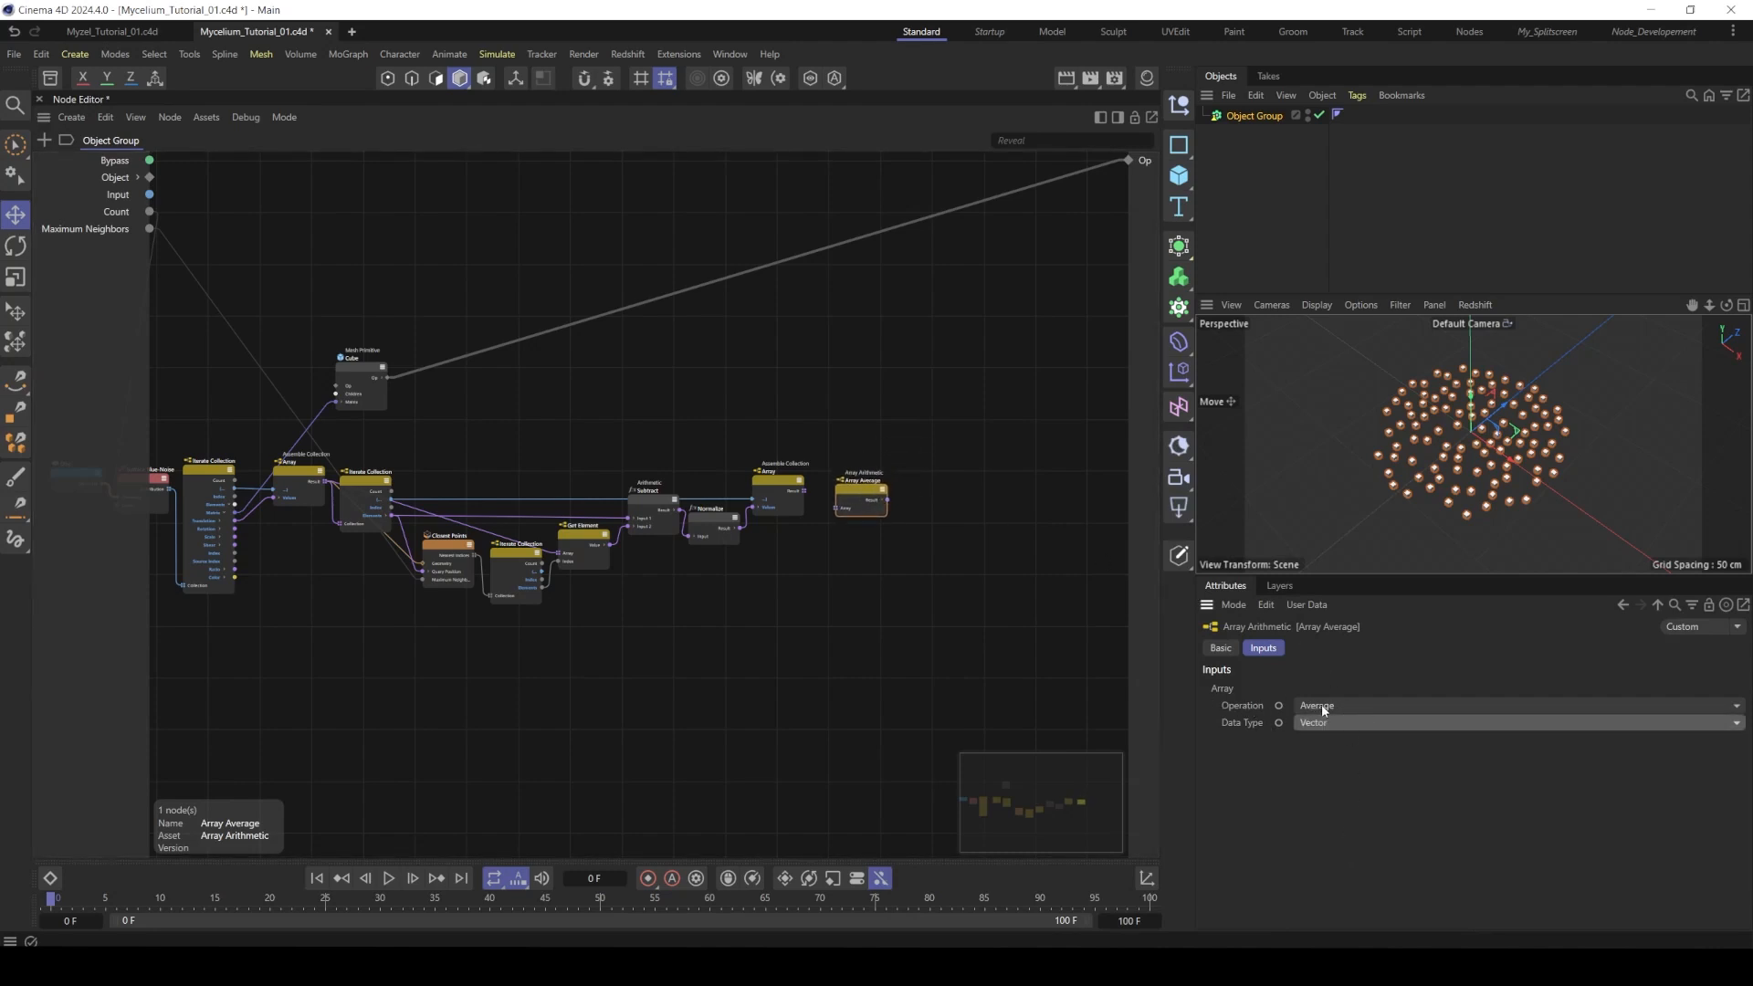
{"action": "left_click", "coordinate": [815, 502]}
{"action": "scroll", "coordinate": [802, 489], "scroll_direction": "up", "scroll_amount": 1}
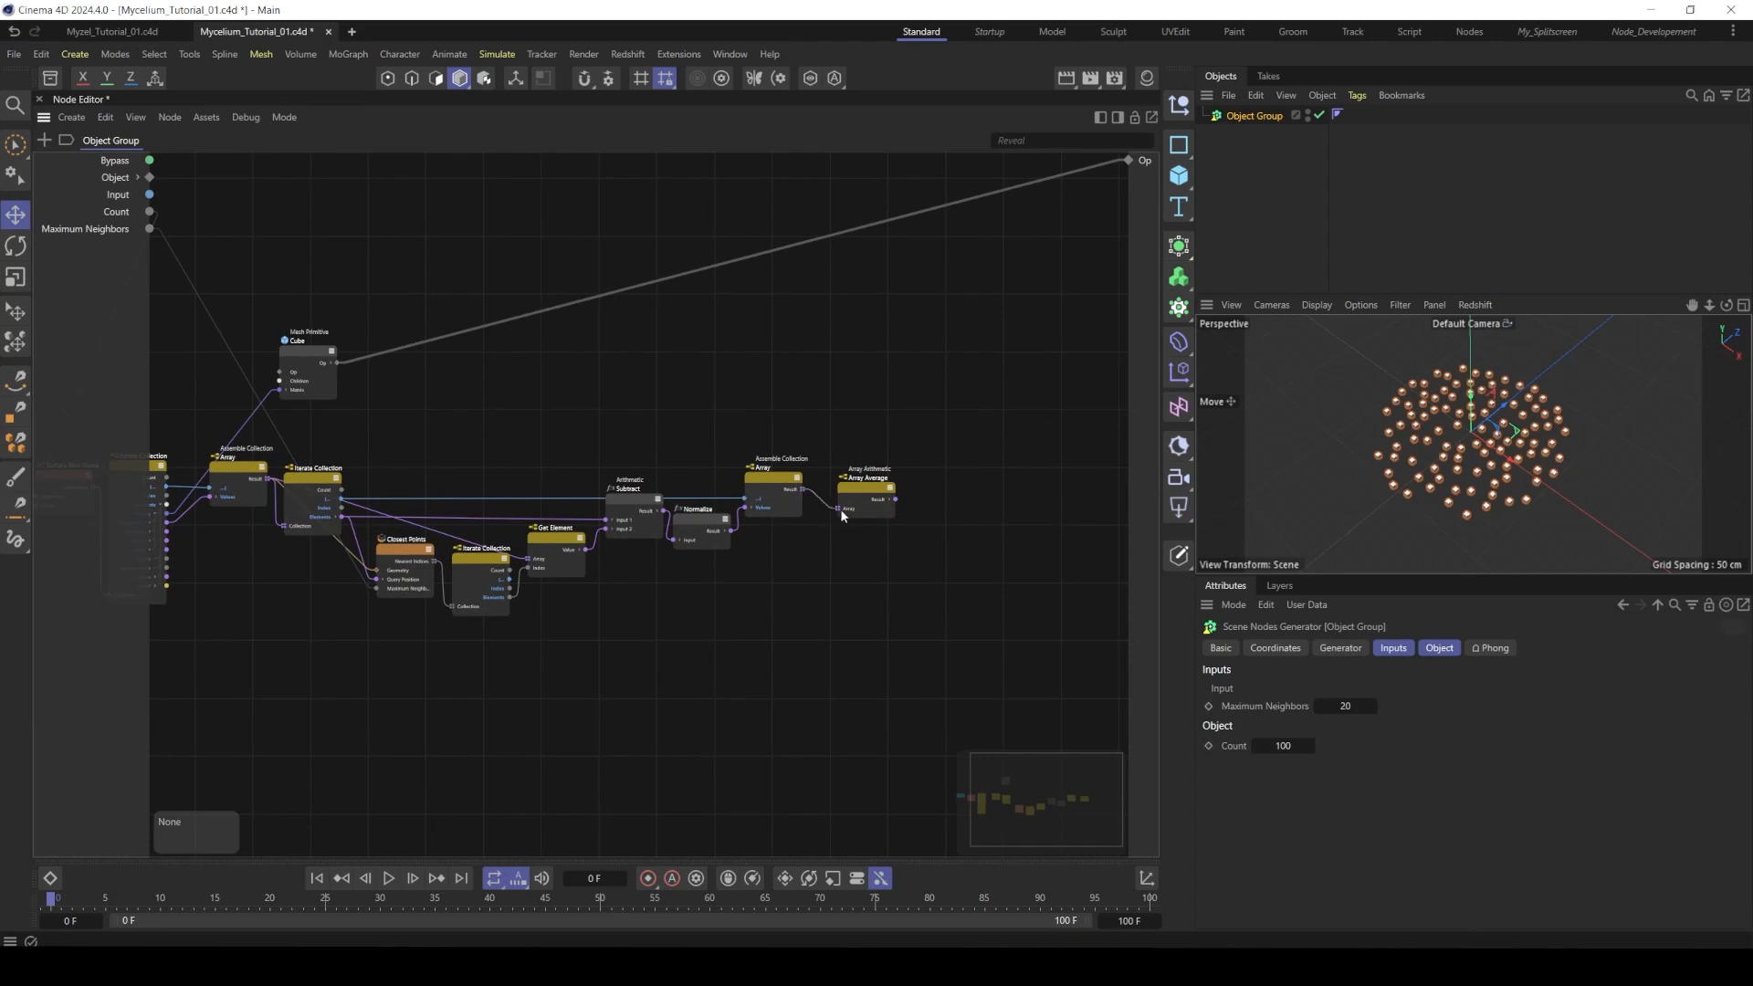
{"action": "left_click_drag", "start_coordinate": [863, 489], "coordinate": [845, 490]}
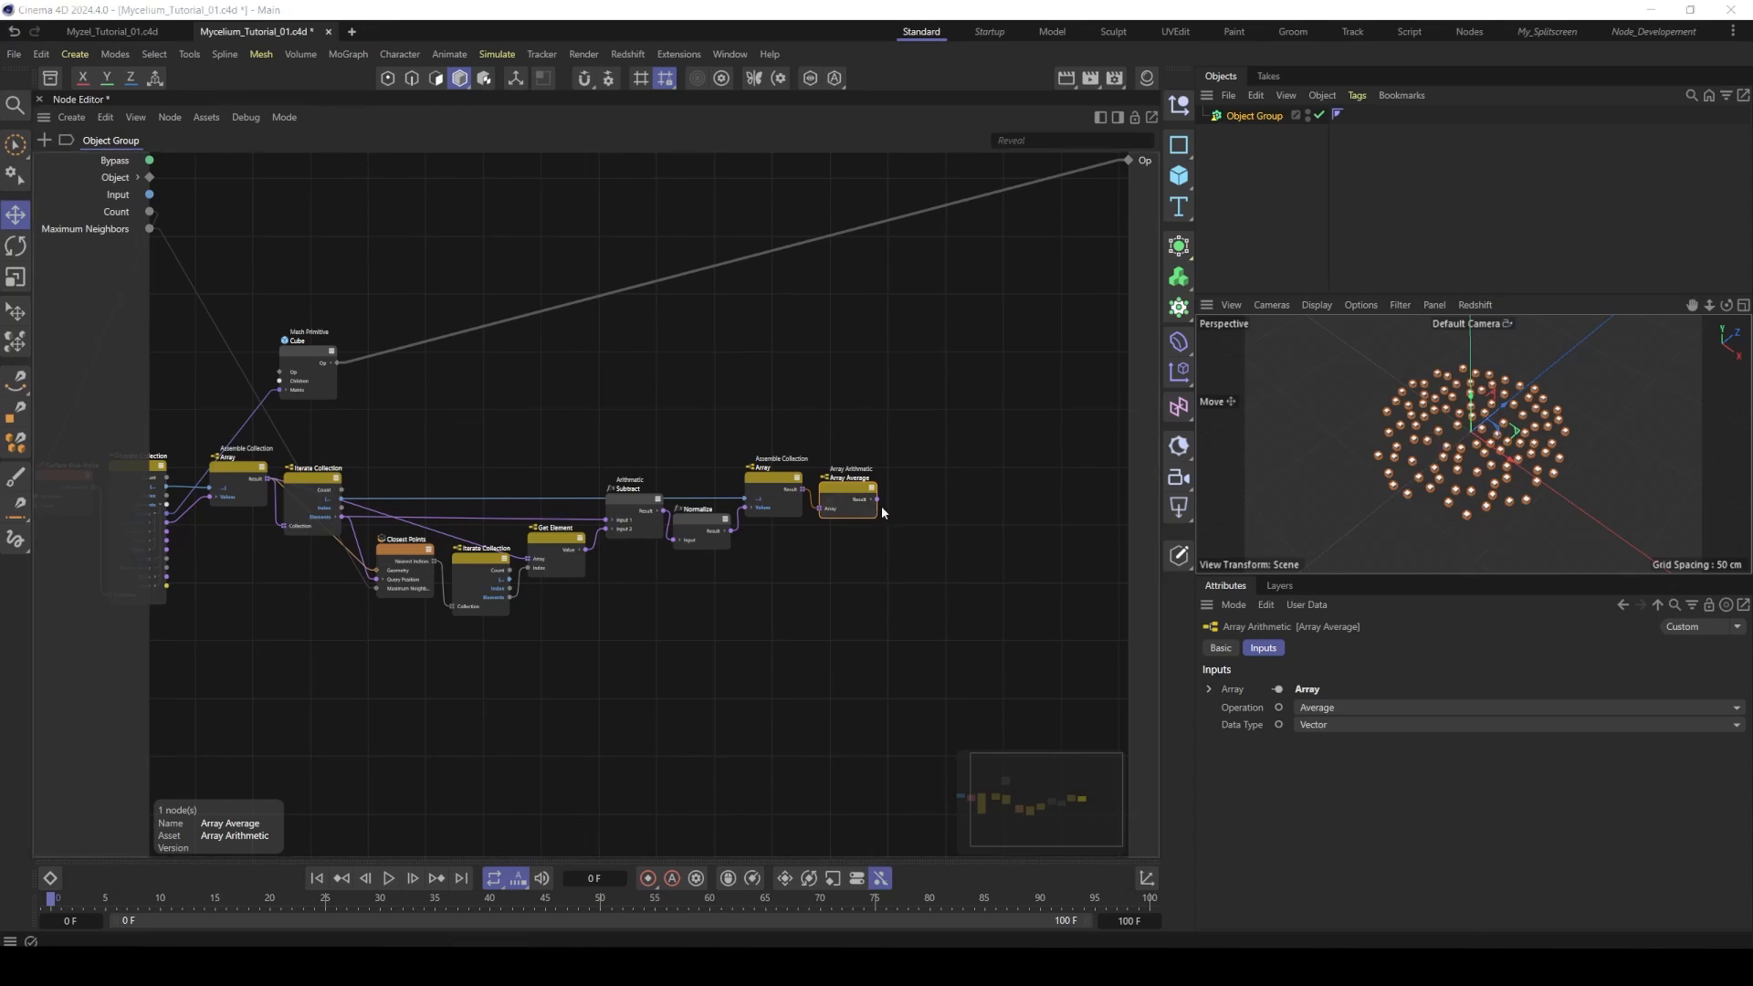
- Add an Assemble Spline node beyond Array Average and set its Spline Type to Linear
{"action": "left_click", "coordinate": [874, 408]}
{"action": "double_click", "coordinate": [874, 411]}
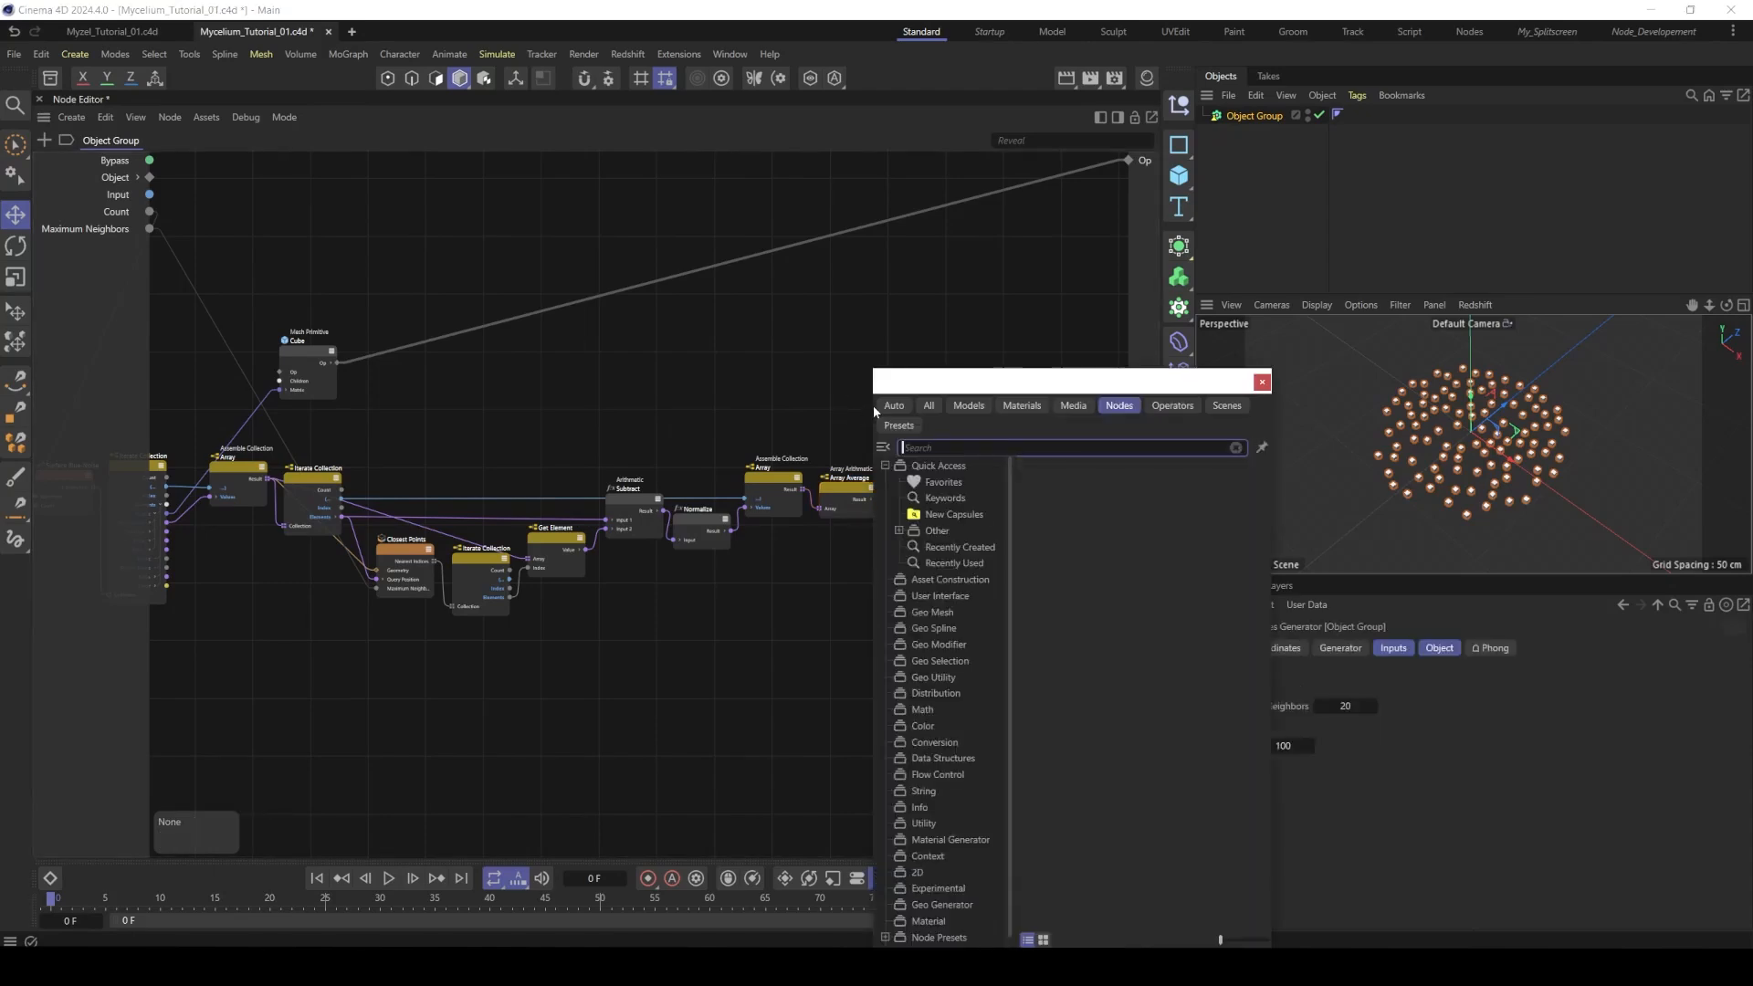
{"action": "type", "text": "asse"}
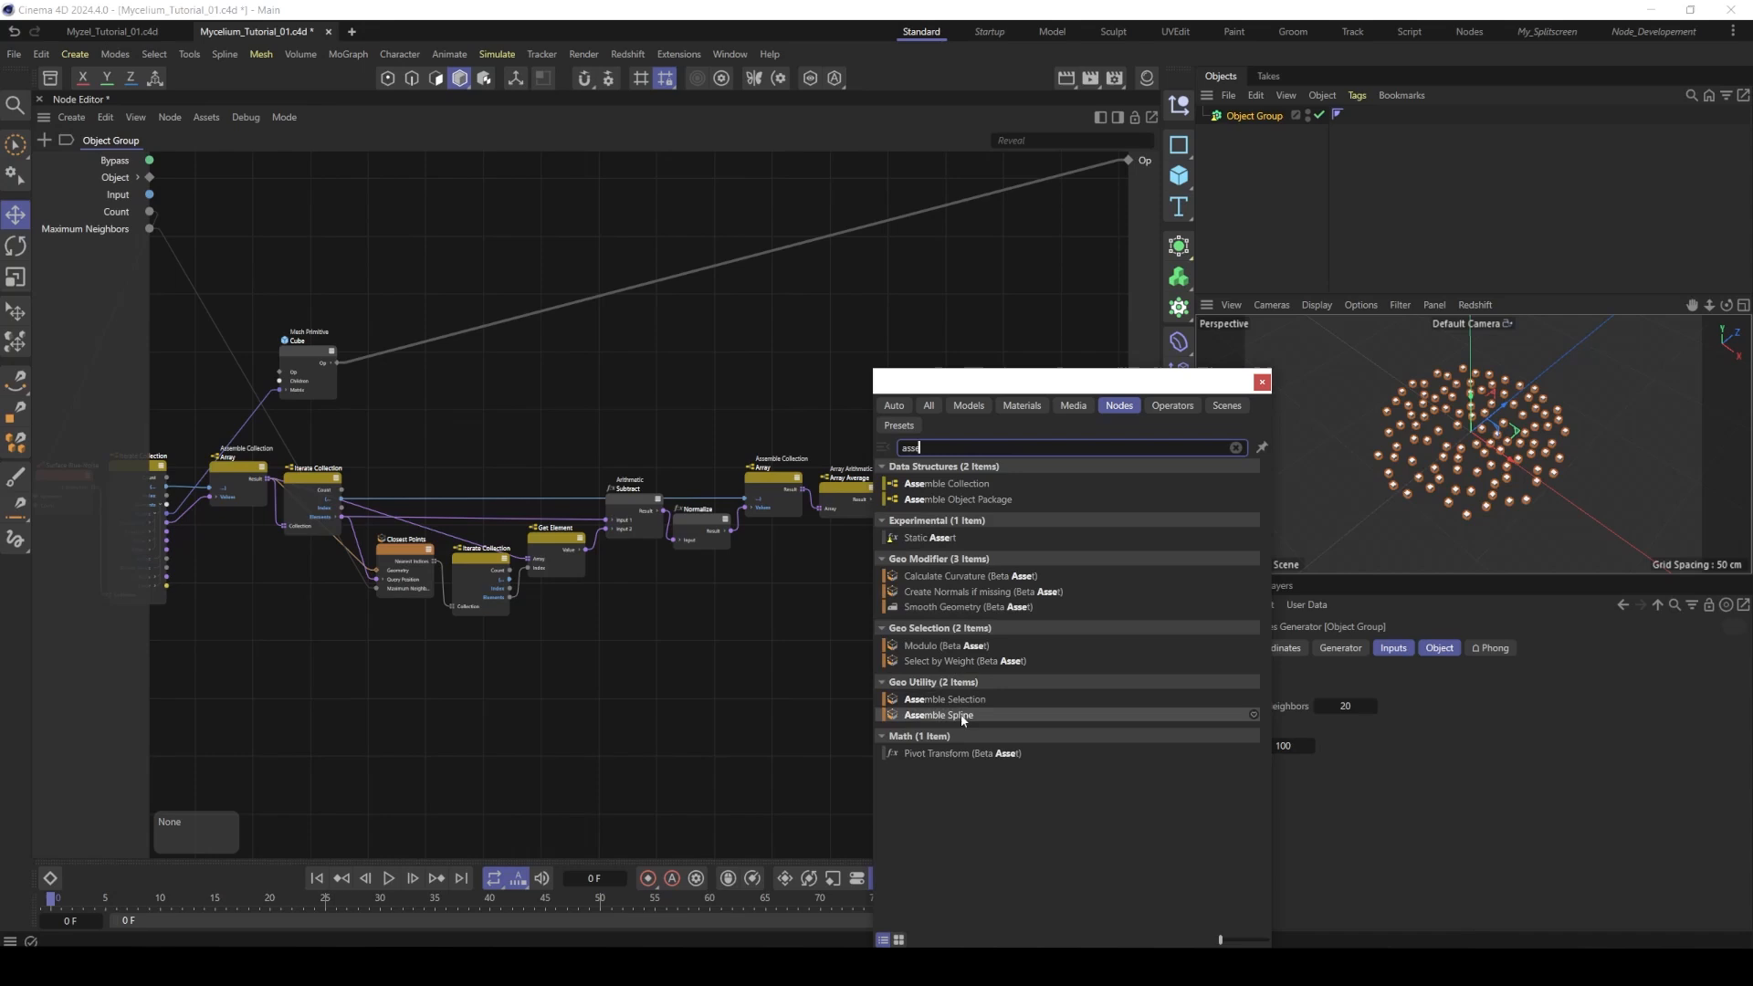
{"action": "double_click", "coordinate": [940, 714]}
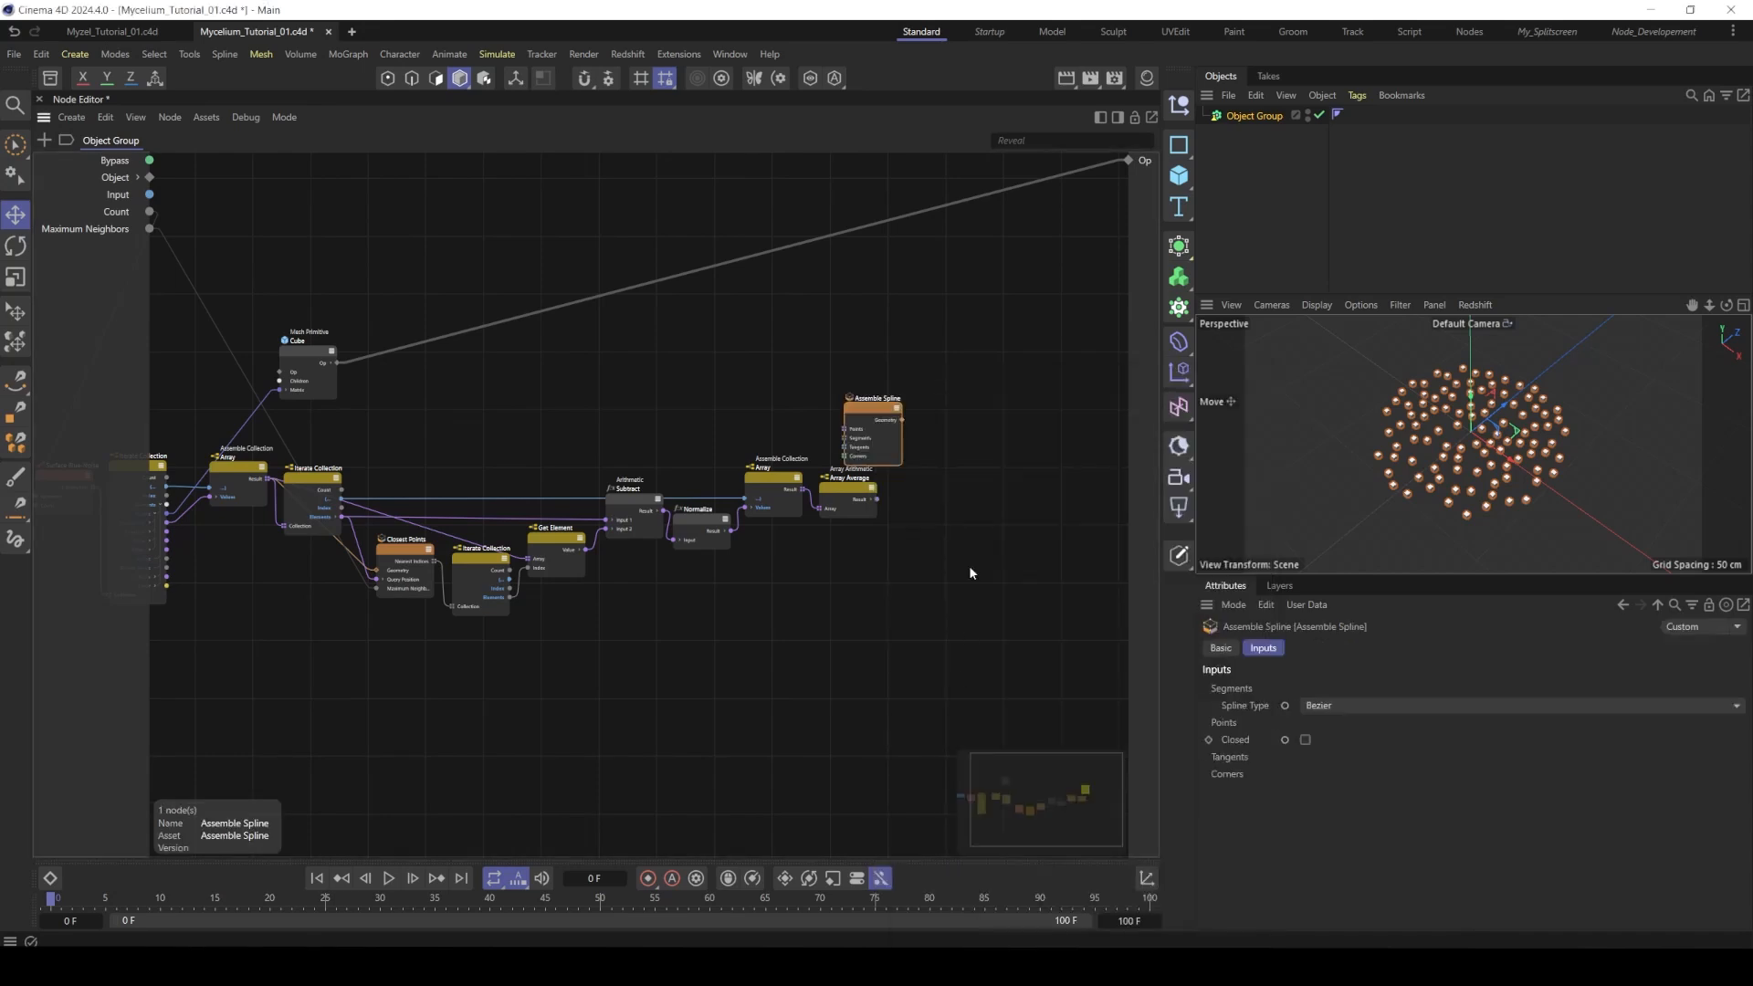
{"action": "left_click_drag", "start_coordinate": [885, 413], "coordinate": [972, 425]}
{"action": "left_click", "coordinate": [1392, 705]}
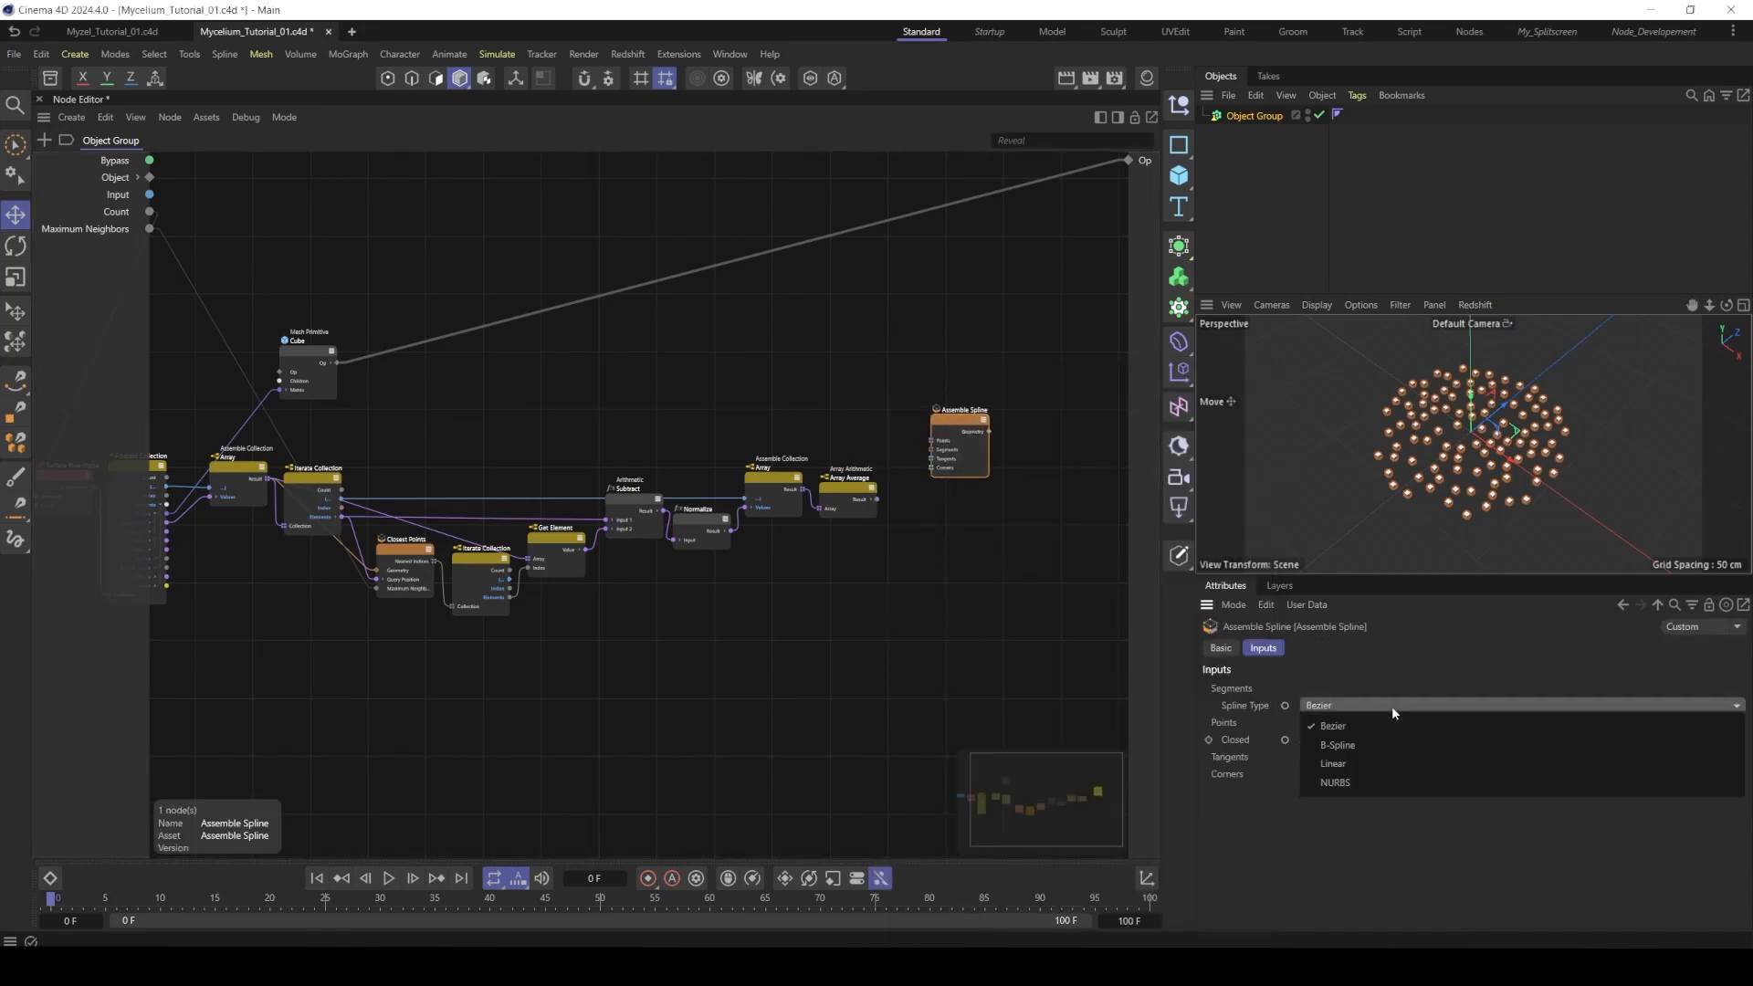
{"action": "left_click", "coordinate": [1333, 764]}
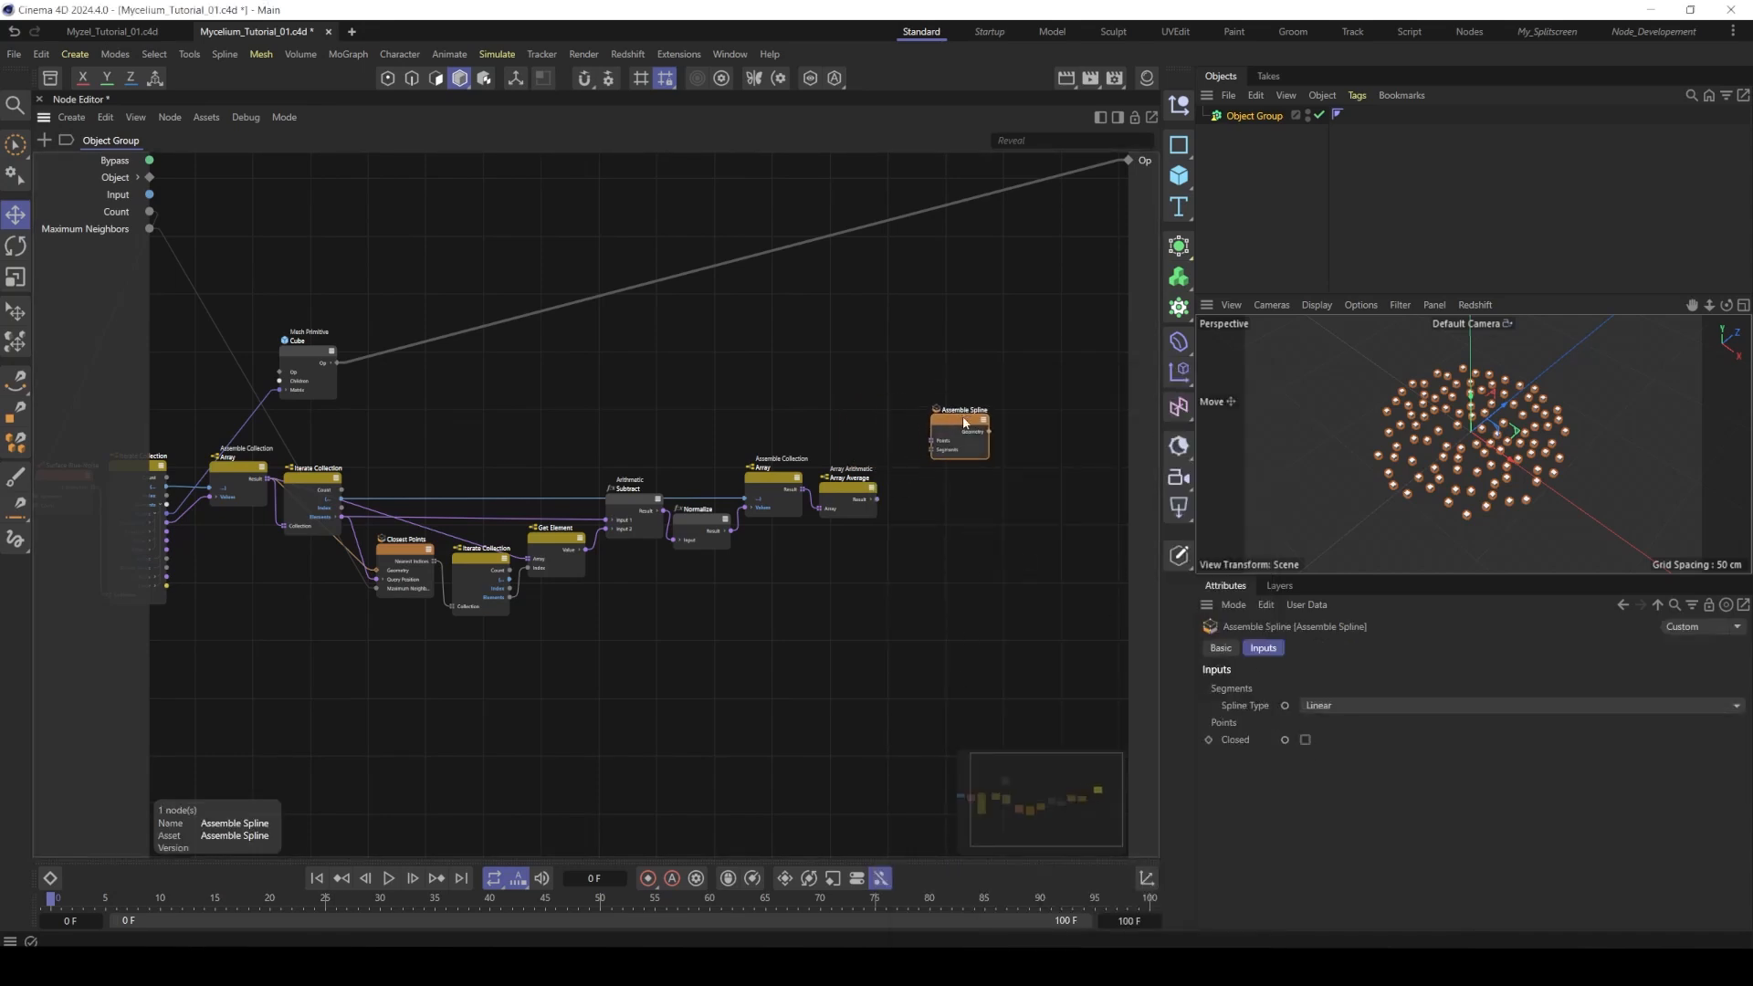
- Add an Arithmetic (Add) node with Data Type Vector and place it right after Array Average
{"action": "scroll", "coordinate": [785, 466], "scroll_direction": "up", "scroll_amount": 1}
{"action": "middle_click_drag", "start_coordinate": [381, 491], "coordinate": [393, 502]}
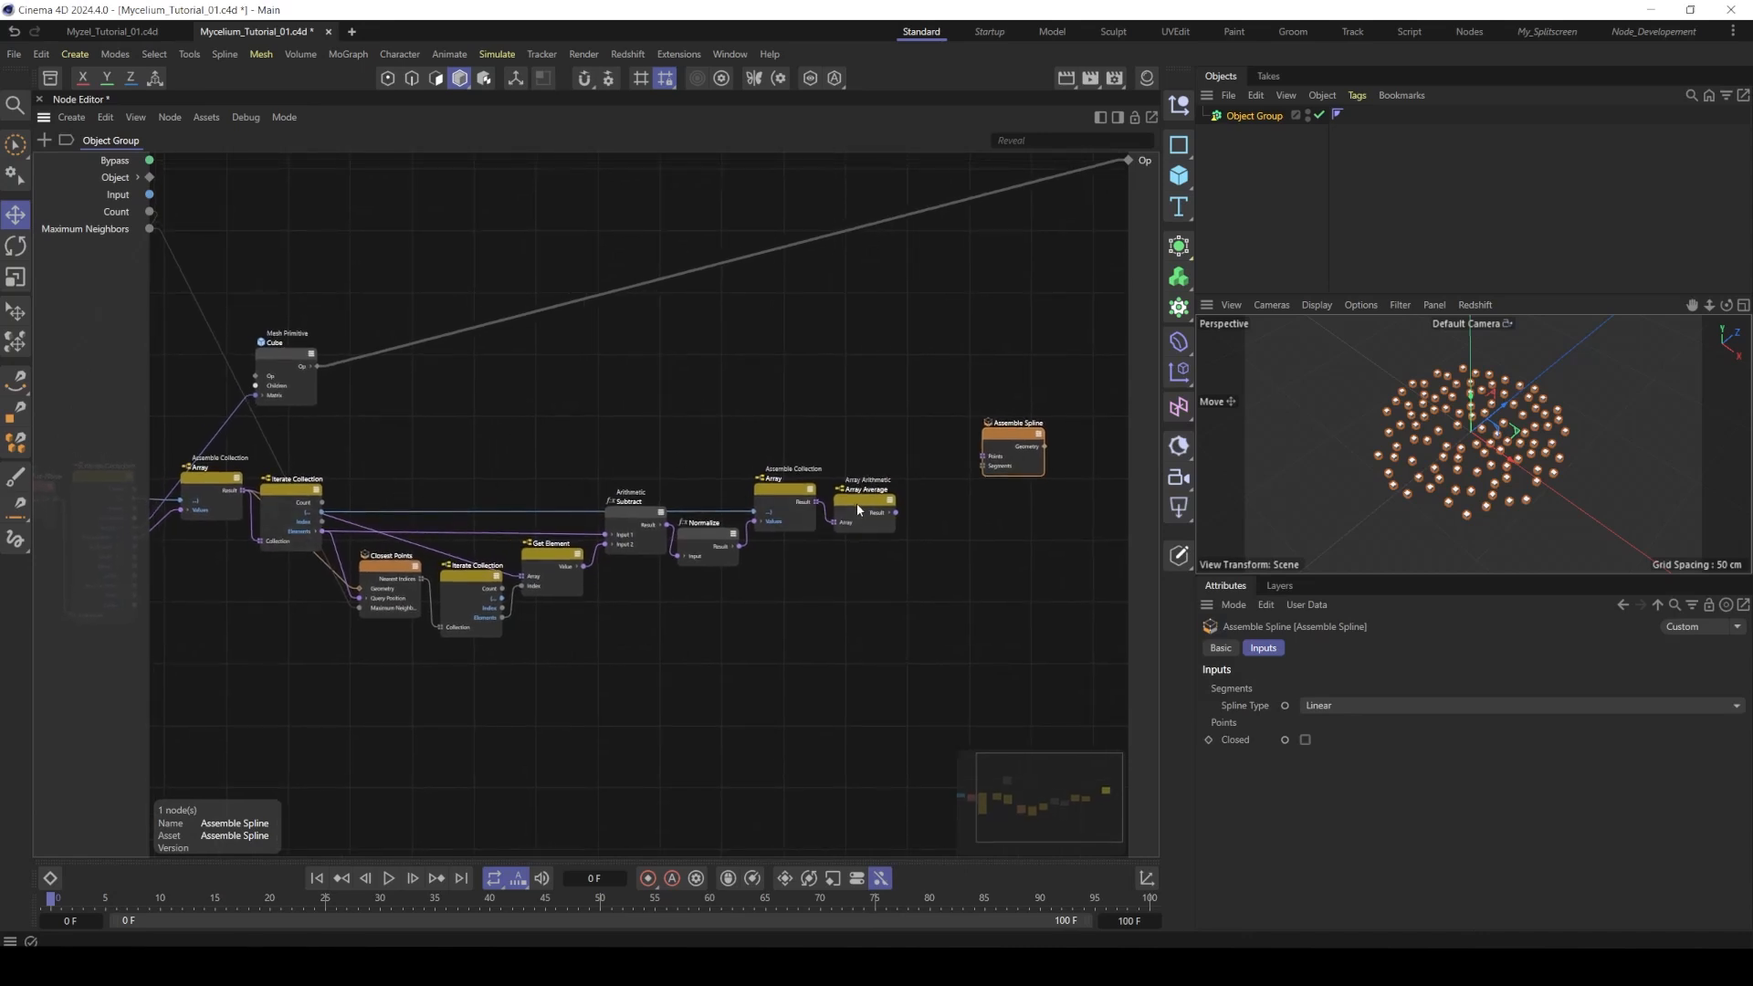
{"action": "left_click_drag", "start_coordinate": [857, 510], "coordinate": [857, 519]}
{"action": "left_click", "coordinate": [298, 532]}
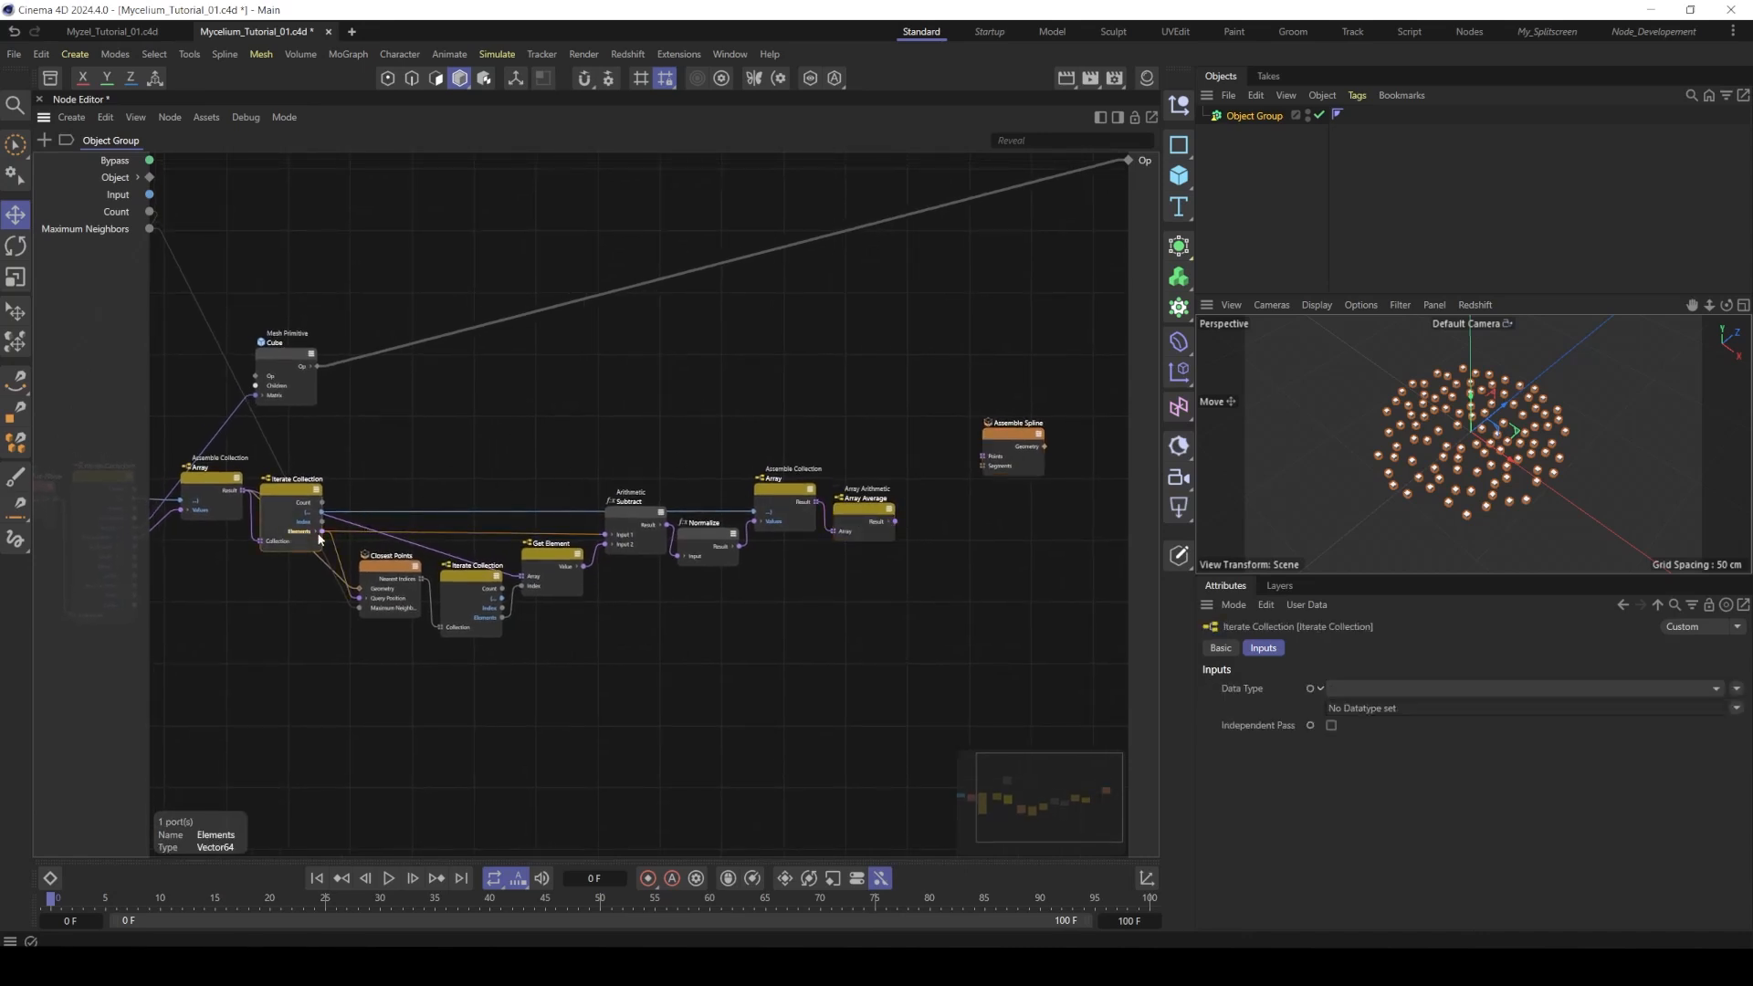
{"action": "double_click", "coordinate": [691, 393]}
{"action": "type", "text": "add"}
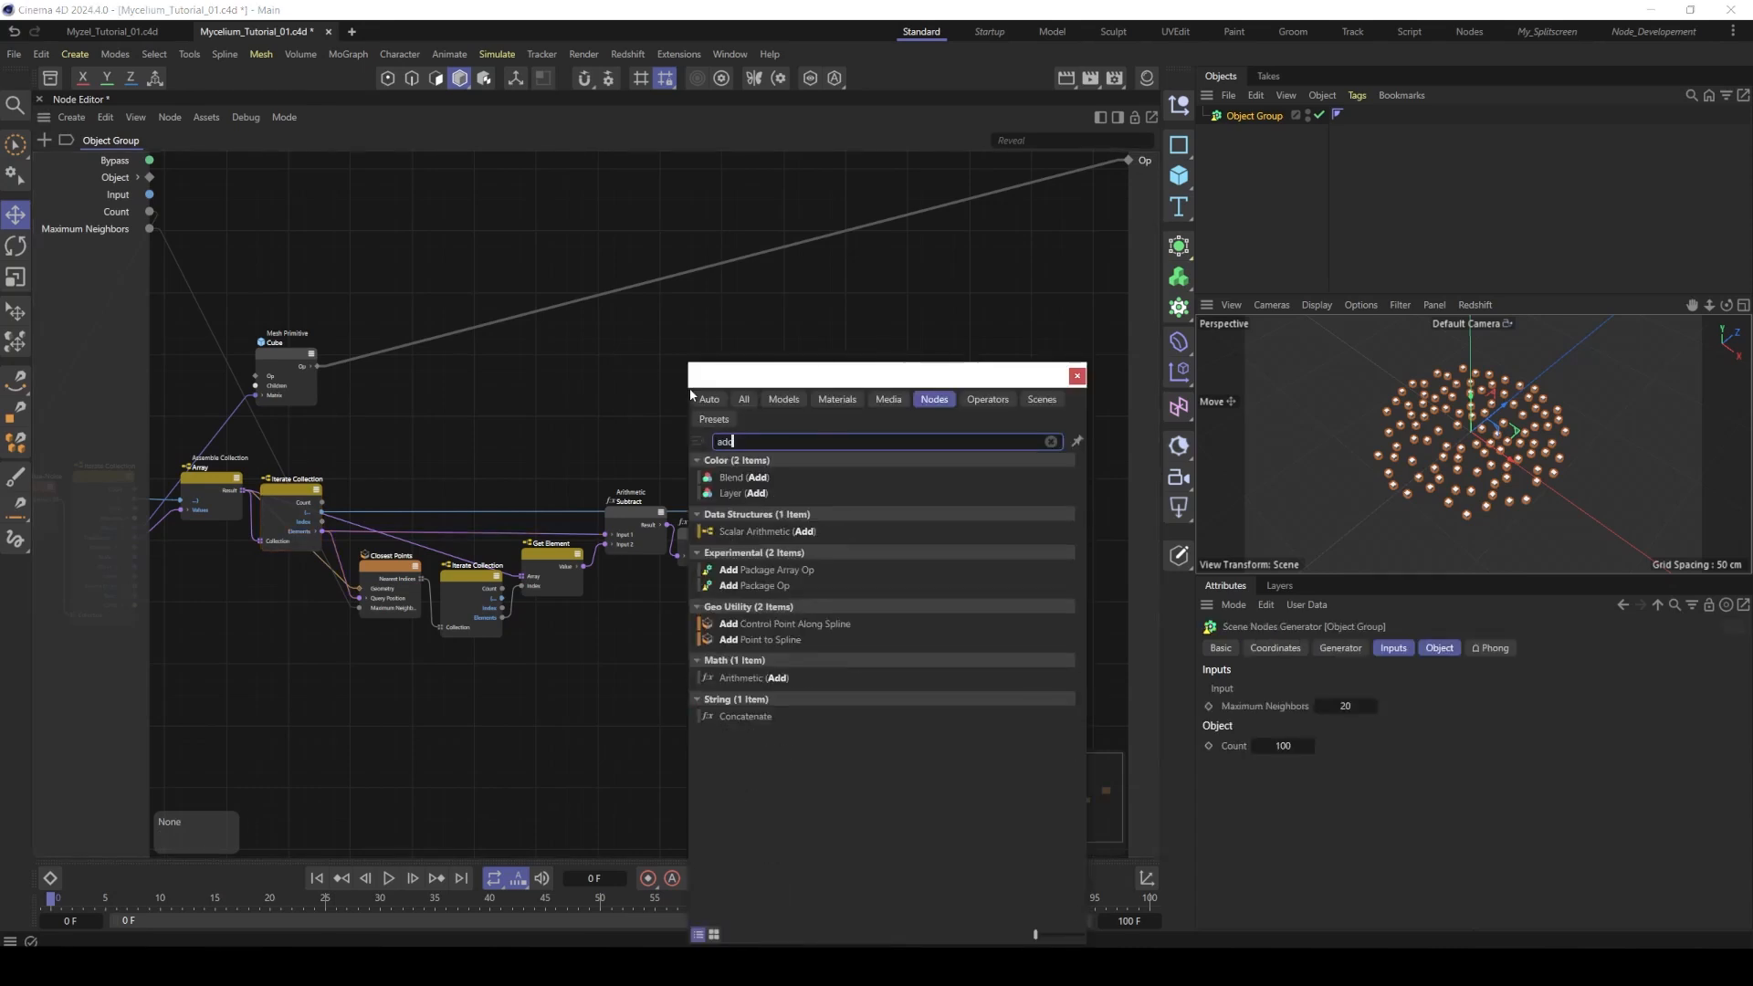
{"action": "left_click", "coordinate": [770, 678]}
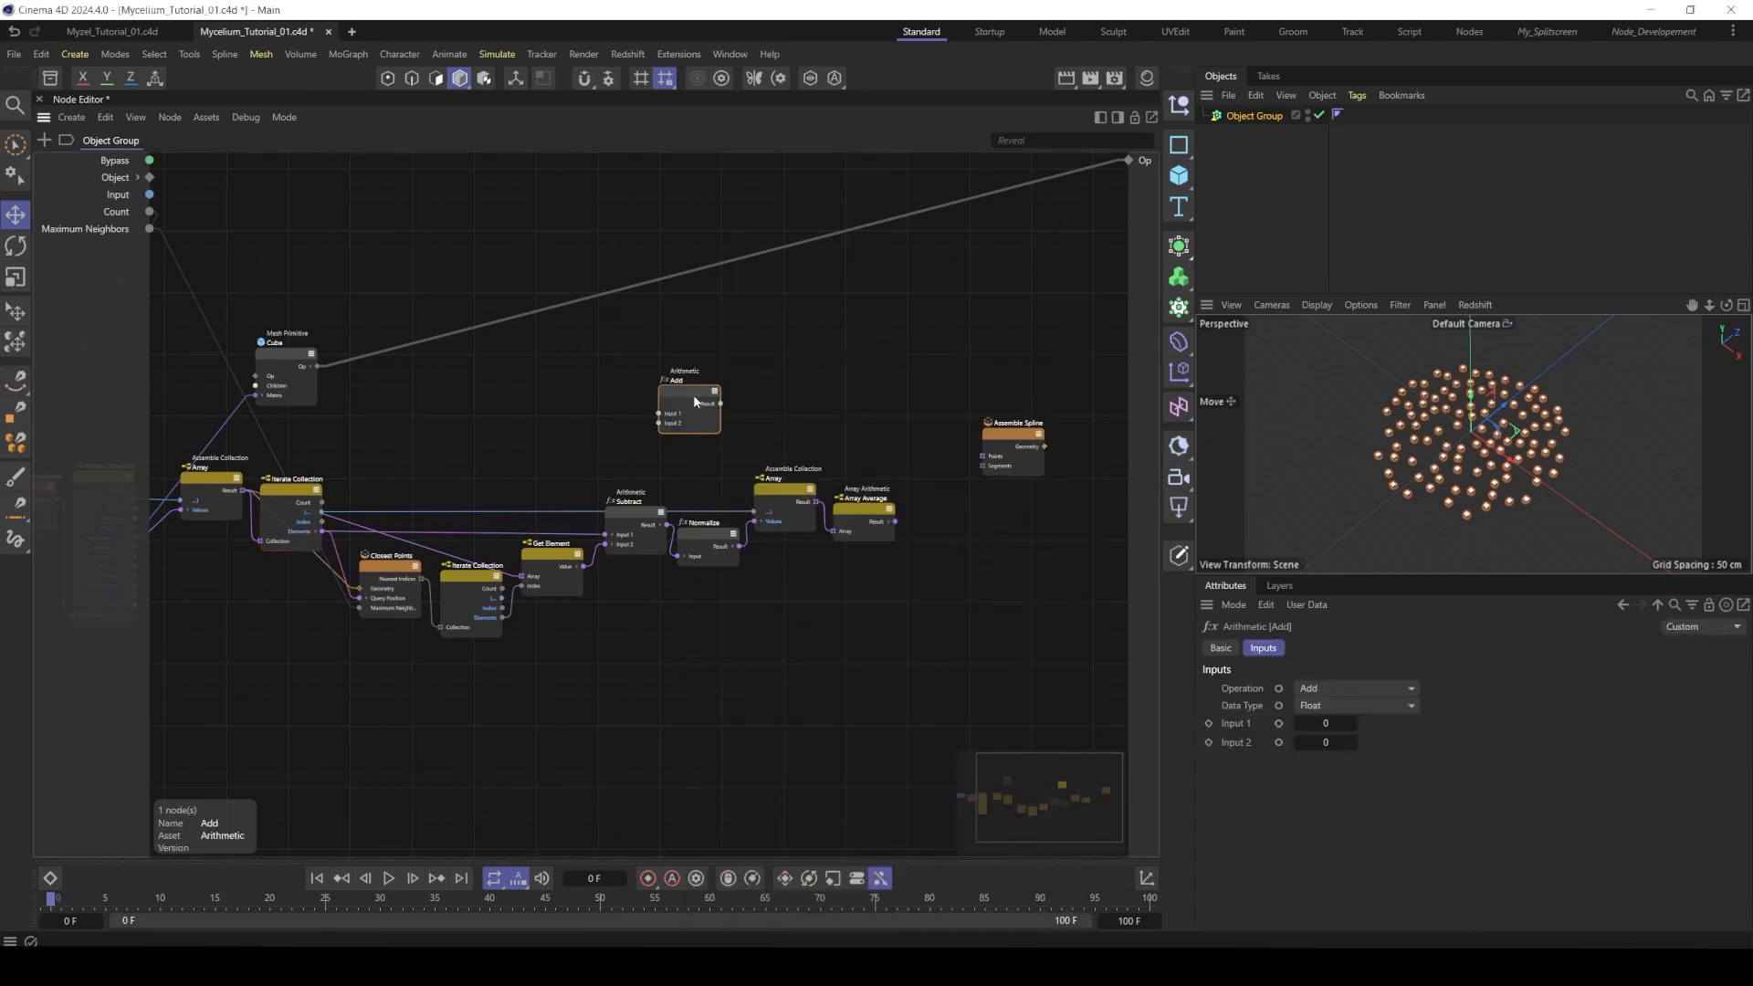
{"action": "left_click_drag", "start_coordinate": [695, 401], "coordinate": [851, 406]}
{"action": "left_click", "coordinate": [1326, 710]}
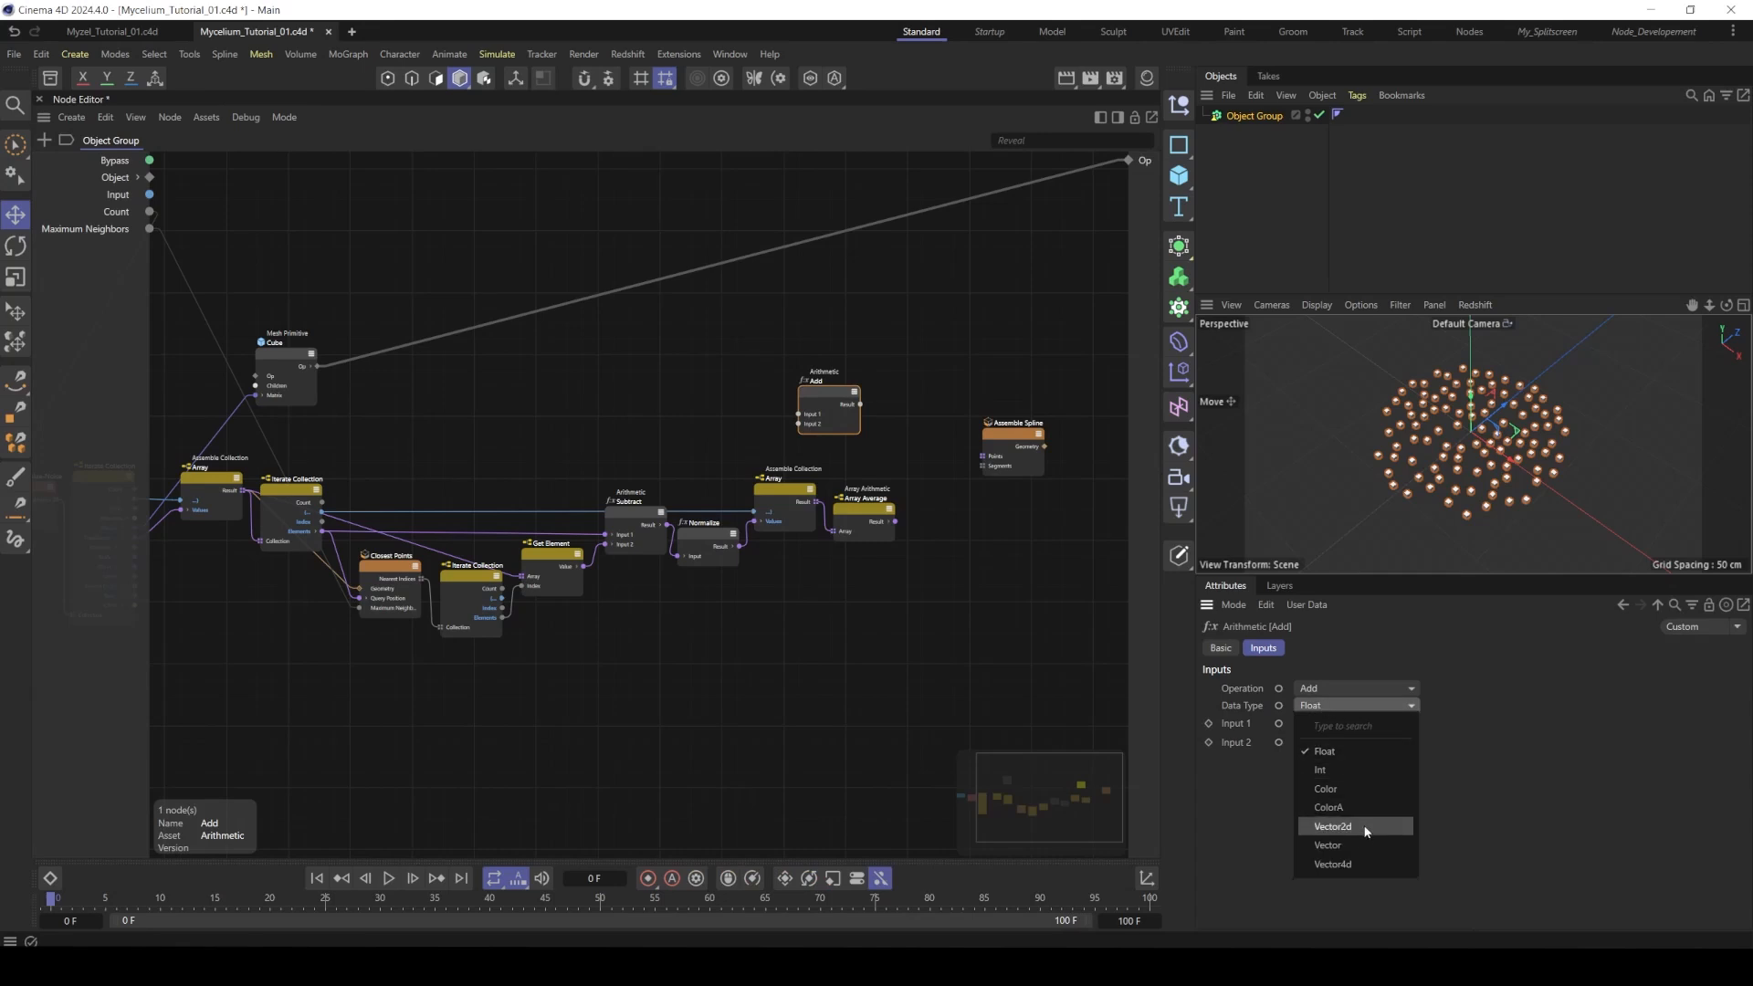
{"action": "left_click", "coordinate": [1355, 844]}
{"action": "left_click_drag", "start_coordinate": [823, 394], "coordinate": [934, 484]}
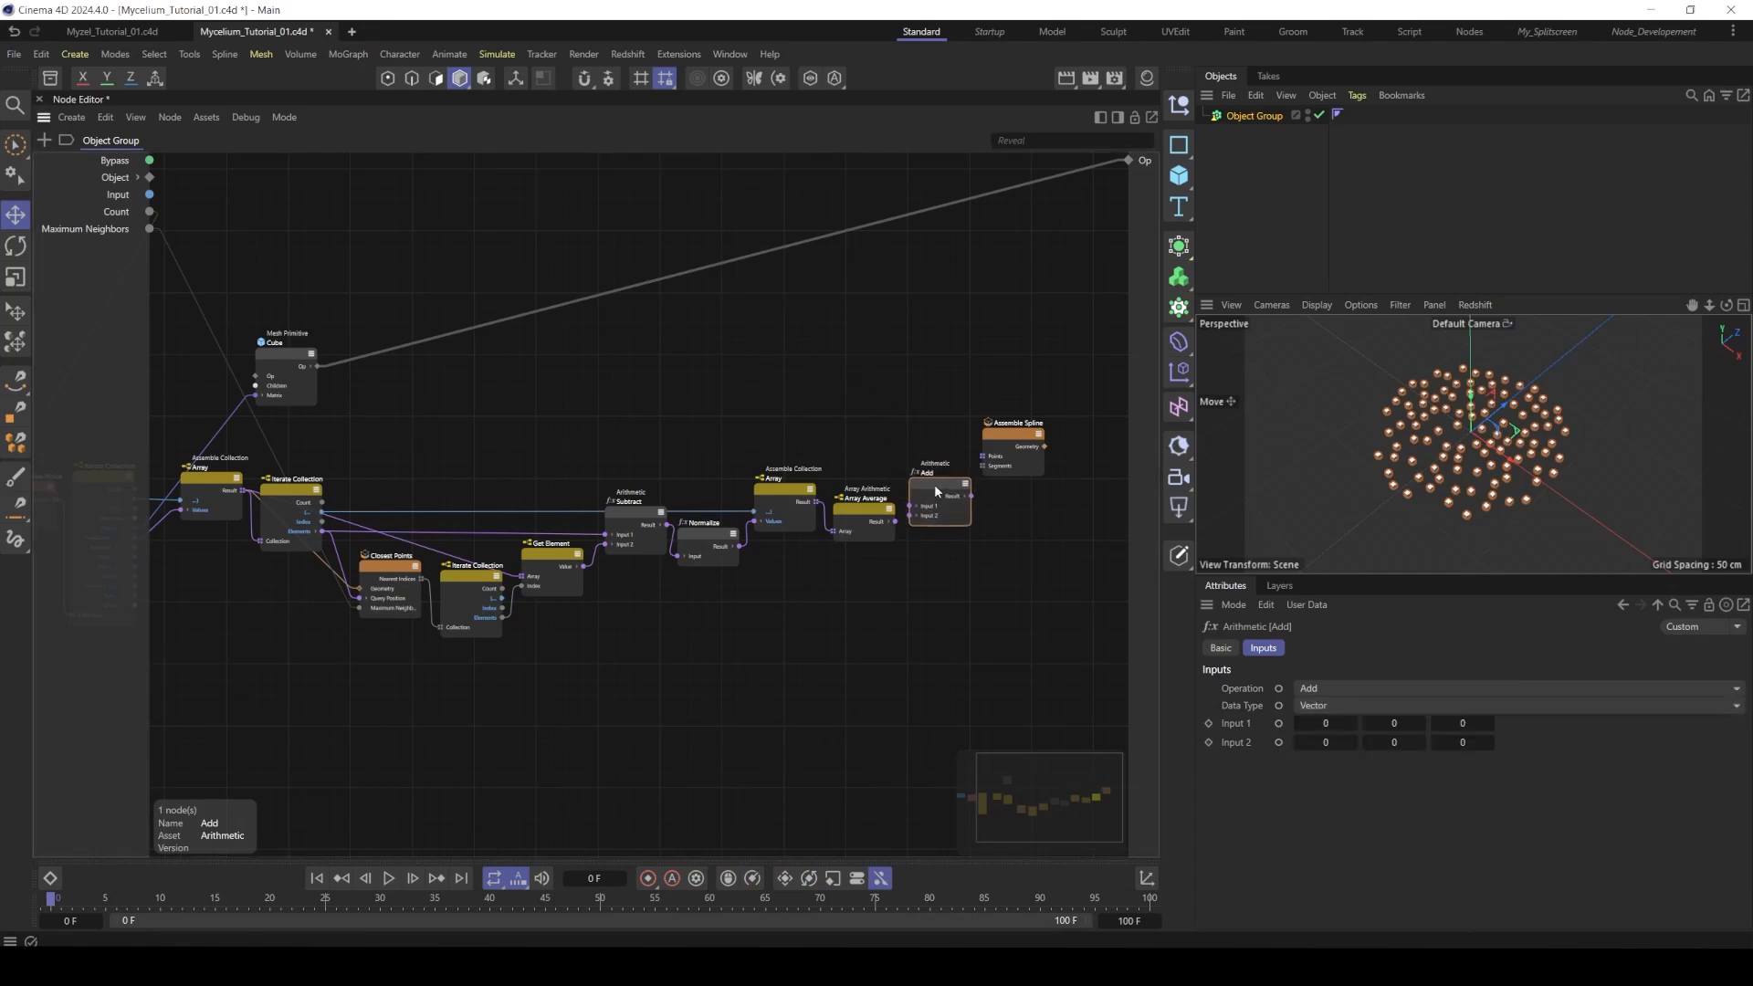
- Add a Build Array node above the Add node with Element Type Vector and two element inputs
{"action": "left_click_drag", "start_coordinate": [322, 530], "coordinate": [731, 413]}
{"action": "left_click_drag", "start_coordinate": [986, 427], "coordinate": [1050, 433]}
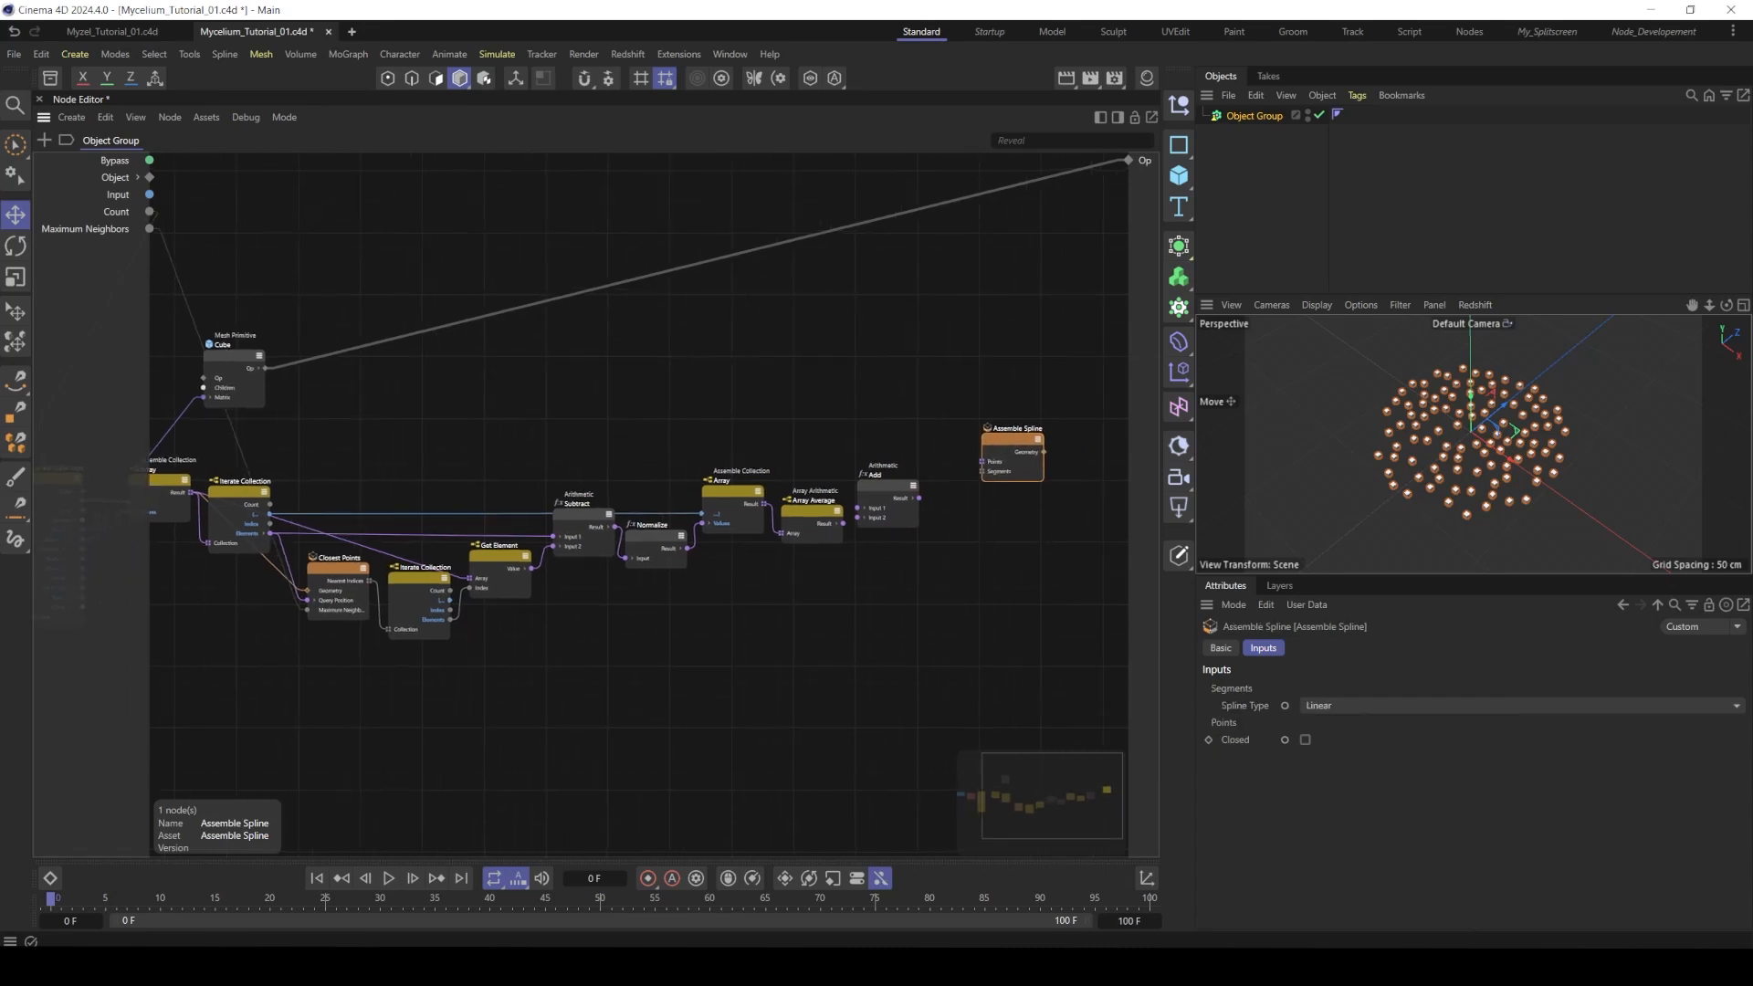
{"action": "double_click", "coordinate": [846, 403]}
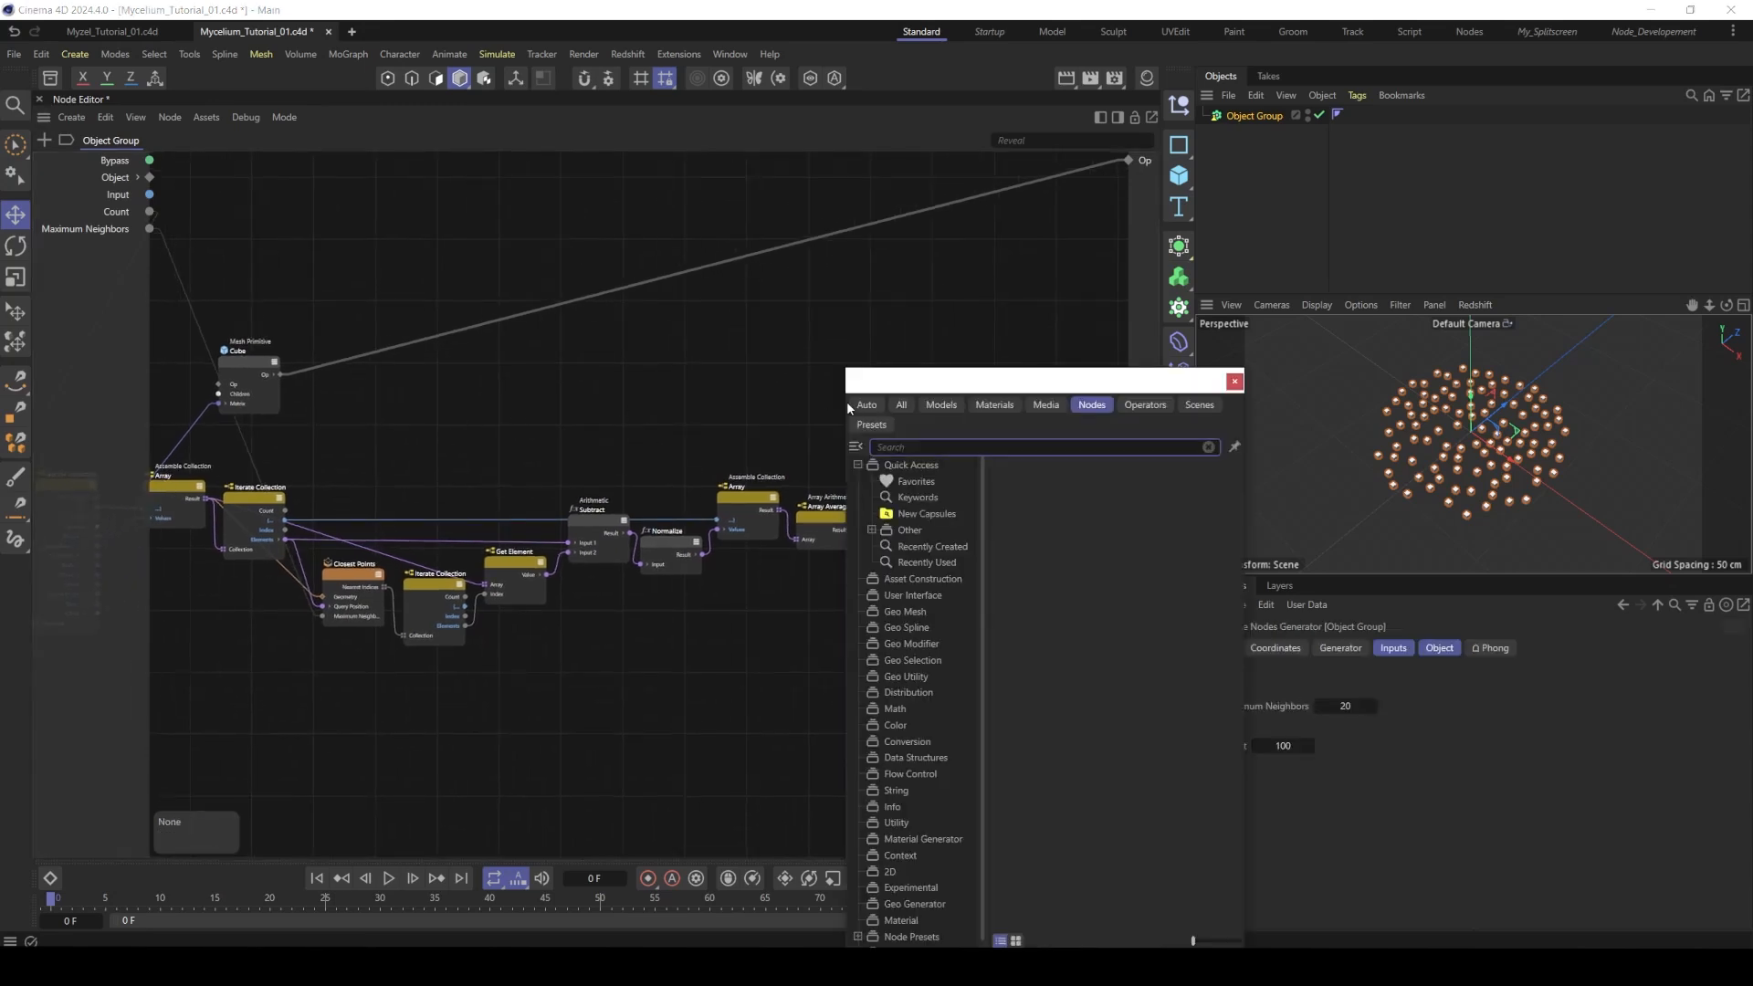
{"action": "type", "text": "build"}
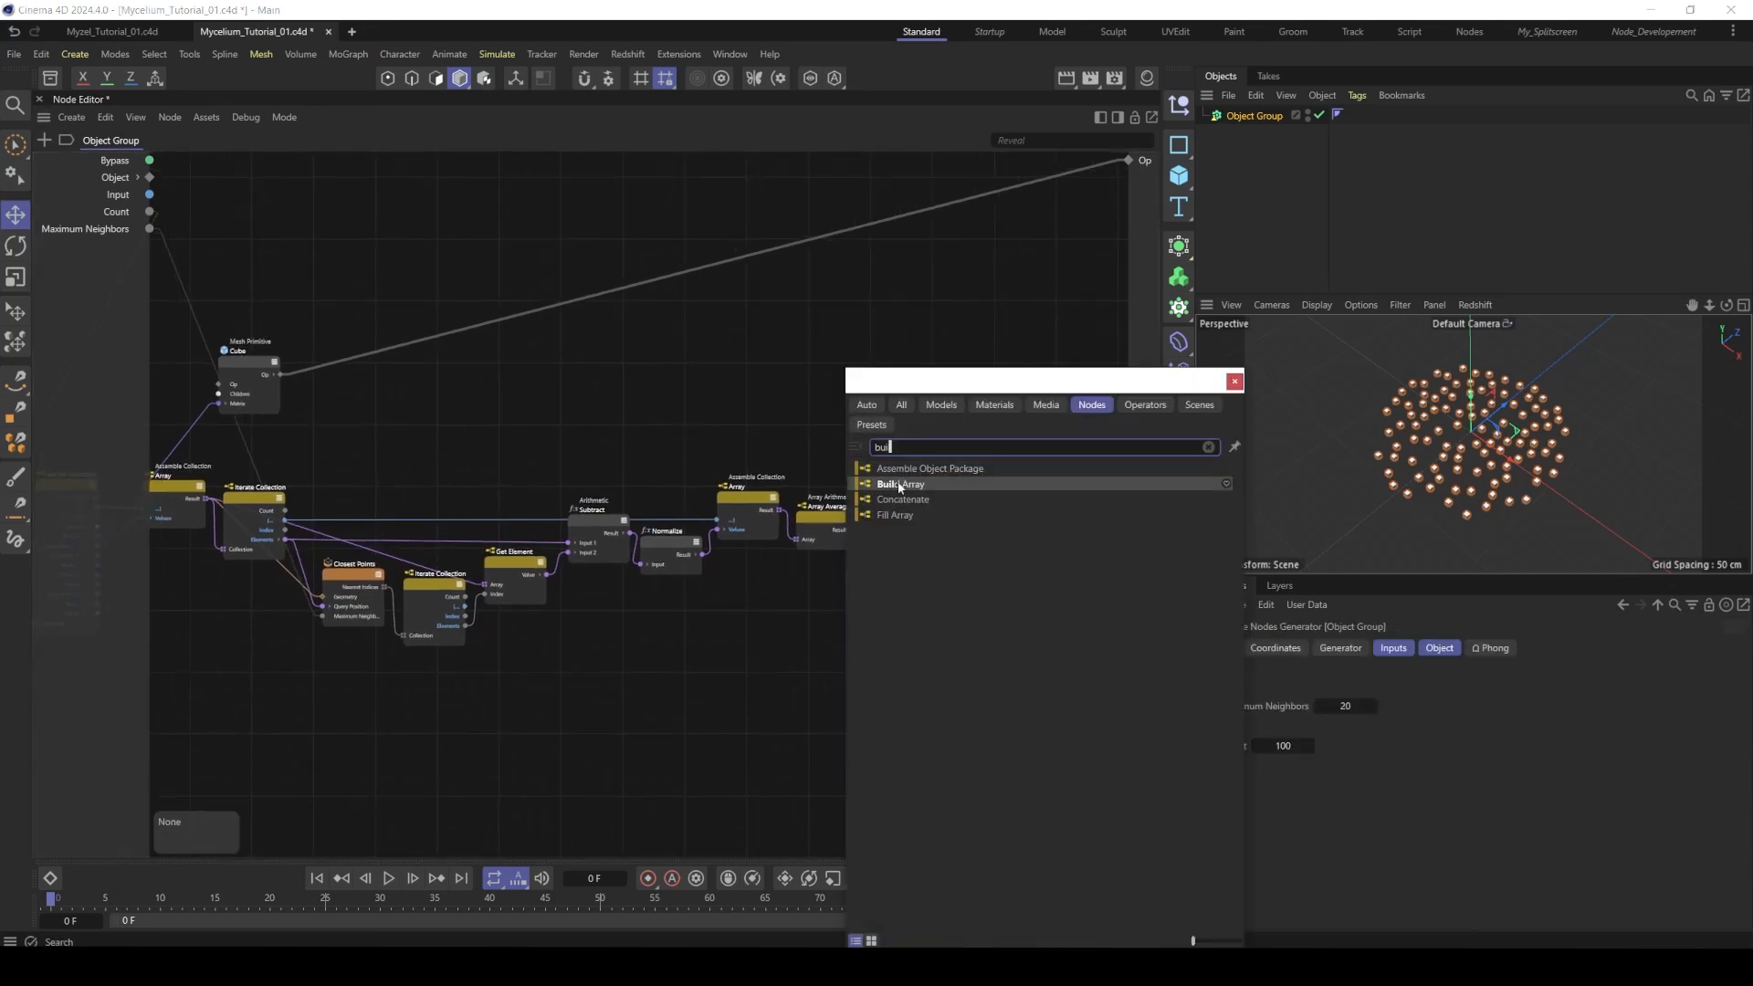
{"action": "double_click", "coordinate": [899, 486]}
{"action": "left_click_drag", "start_coordinate": [850, 420], "coordinate": [877, 411]}
{"action": "left_click", "coordinate": [1342, 686]}
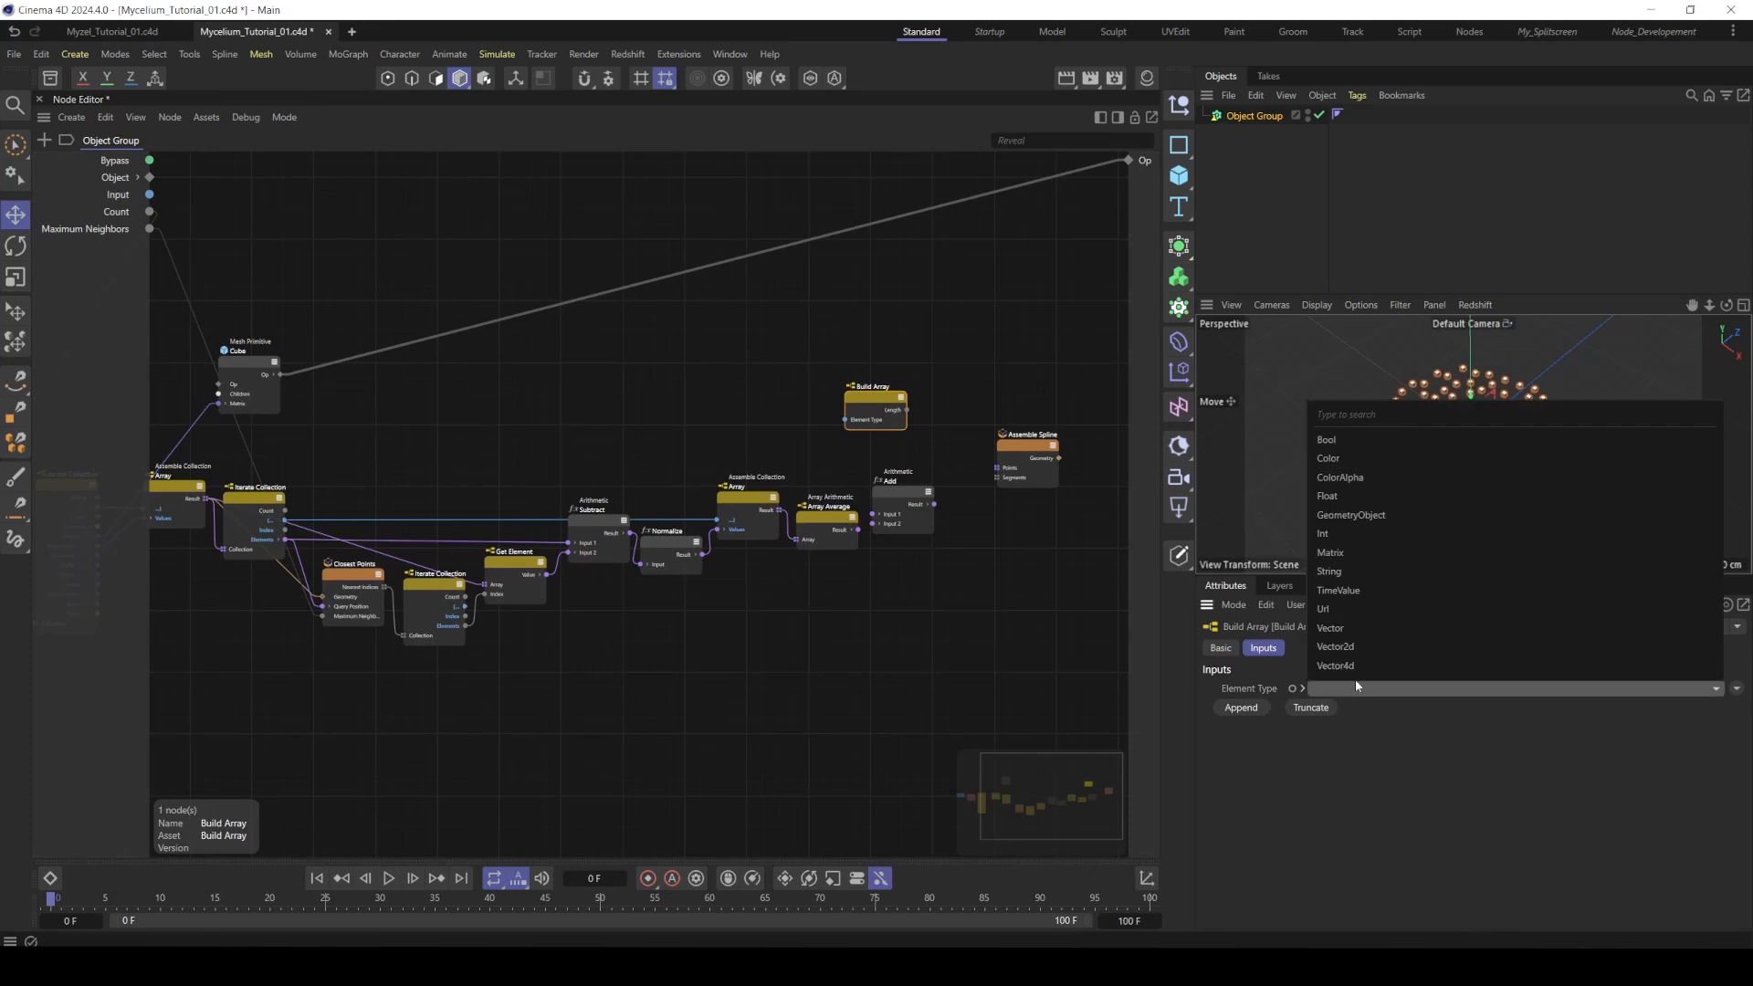
{"action": "left_click", "coordinate": [1350, 631]}
{"action": "left_click", "coordinate": [1326, 709]}
{"action": "left_click", "coordinate": [1326, 708]}
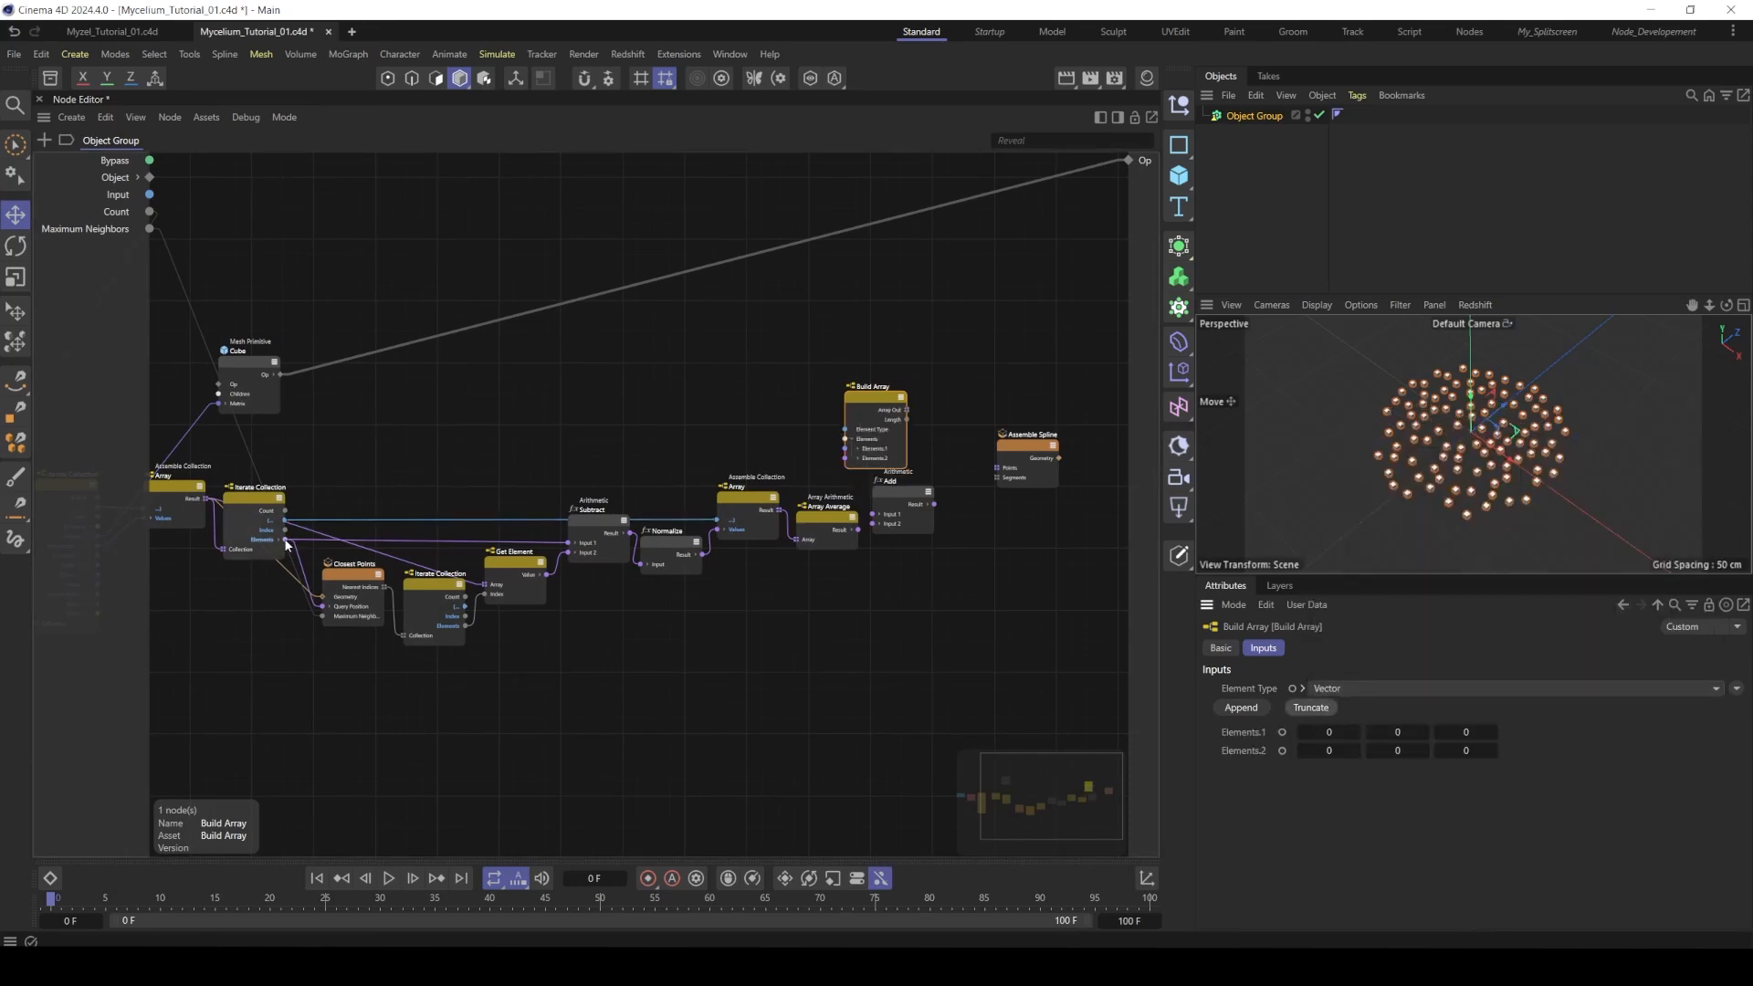
- Wire the first Iterate Collection's Elements and Array Average's Result into Add, and feed those Elements and Add's Result into Build Array
{"action": "left_click_drag", "start_coordinate": [286, 540], "coordinate": [914, 416]}
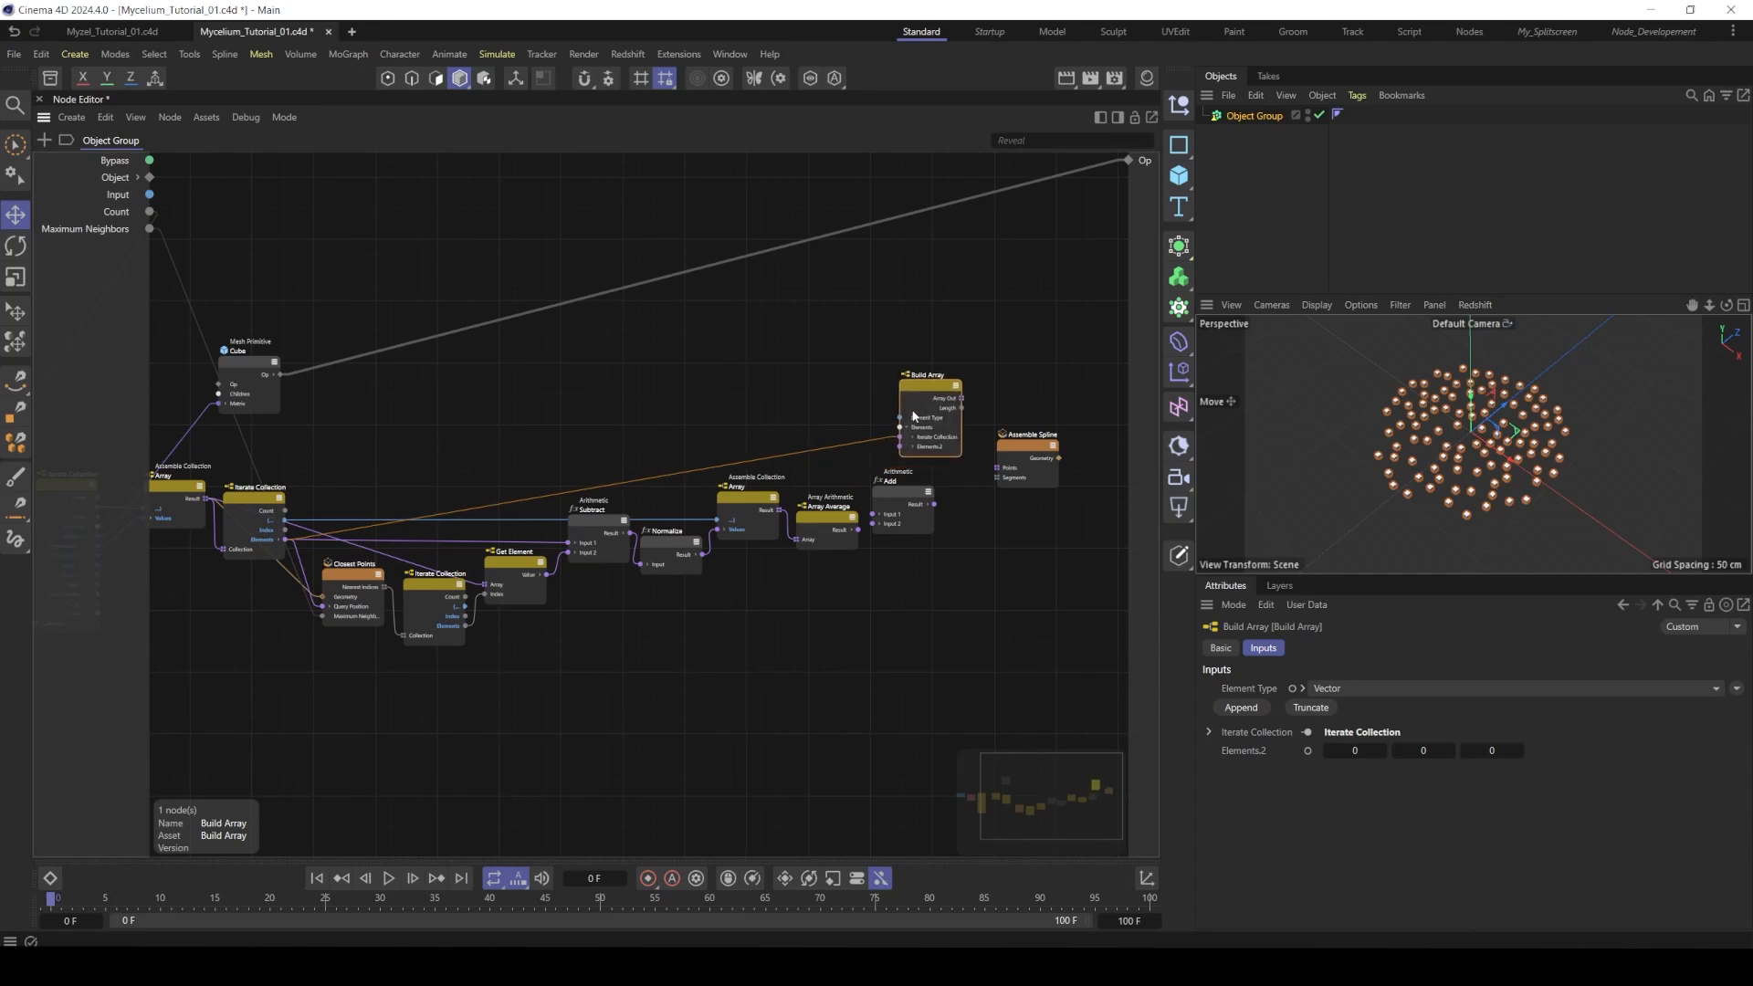
{"action": "left_click_drag", "start_coordinate": [269, 542], "coordinate": [859, 526]}
{"action": "middle_click_drag", "start_coordinate": [942, 505], "coordinate": [858, 509]}
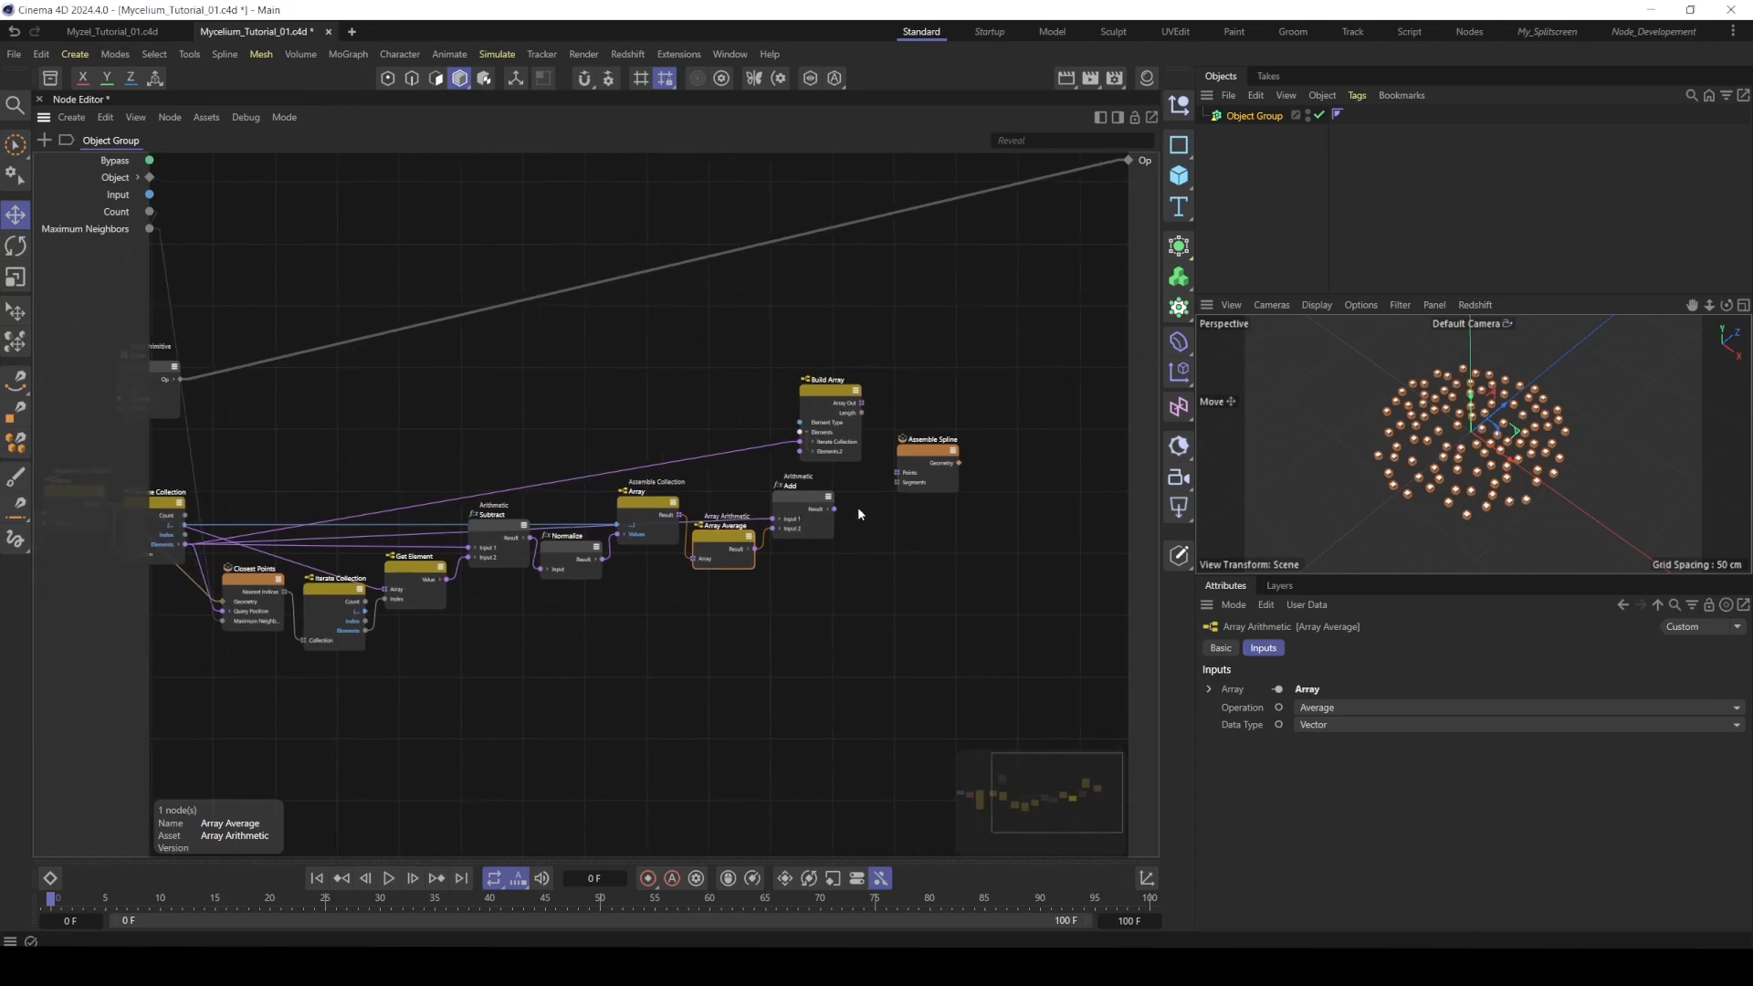
{"action": "left_click_drag", "start_coordinate": [834, 513], "coordinate": [800, 451]}
- Connect Build Array's Array Out to the Points input of Assemble Spline and line up the two nodes
{"action": "scroll", "coordinate": [783, 477], "scroll_direction": "up", "scroll_amount": 1}
{"action": "middle_click_drag", "start_coordinate": [784, 477], "coordinate": [656, 495]}
{"action": "left_click_drag", "start_coordinate": [831, 465], "coordinate": [919, 467]}
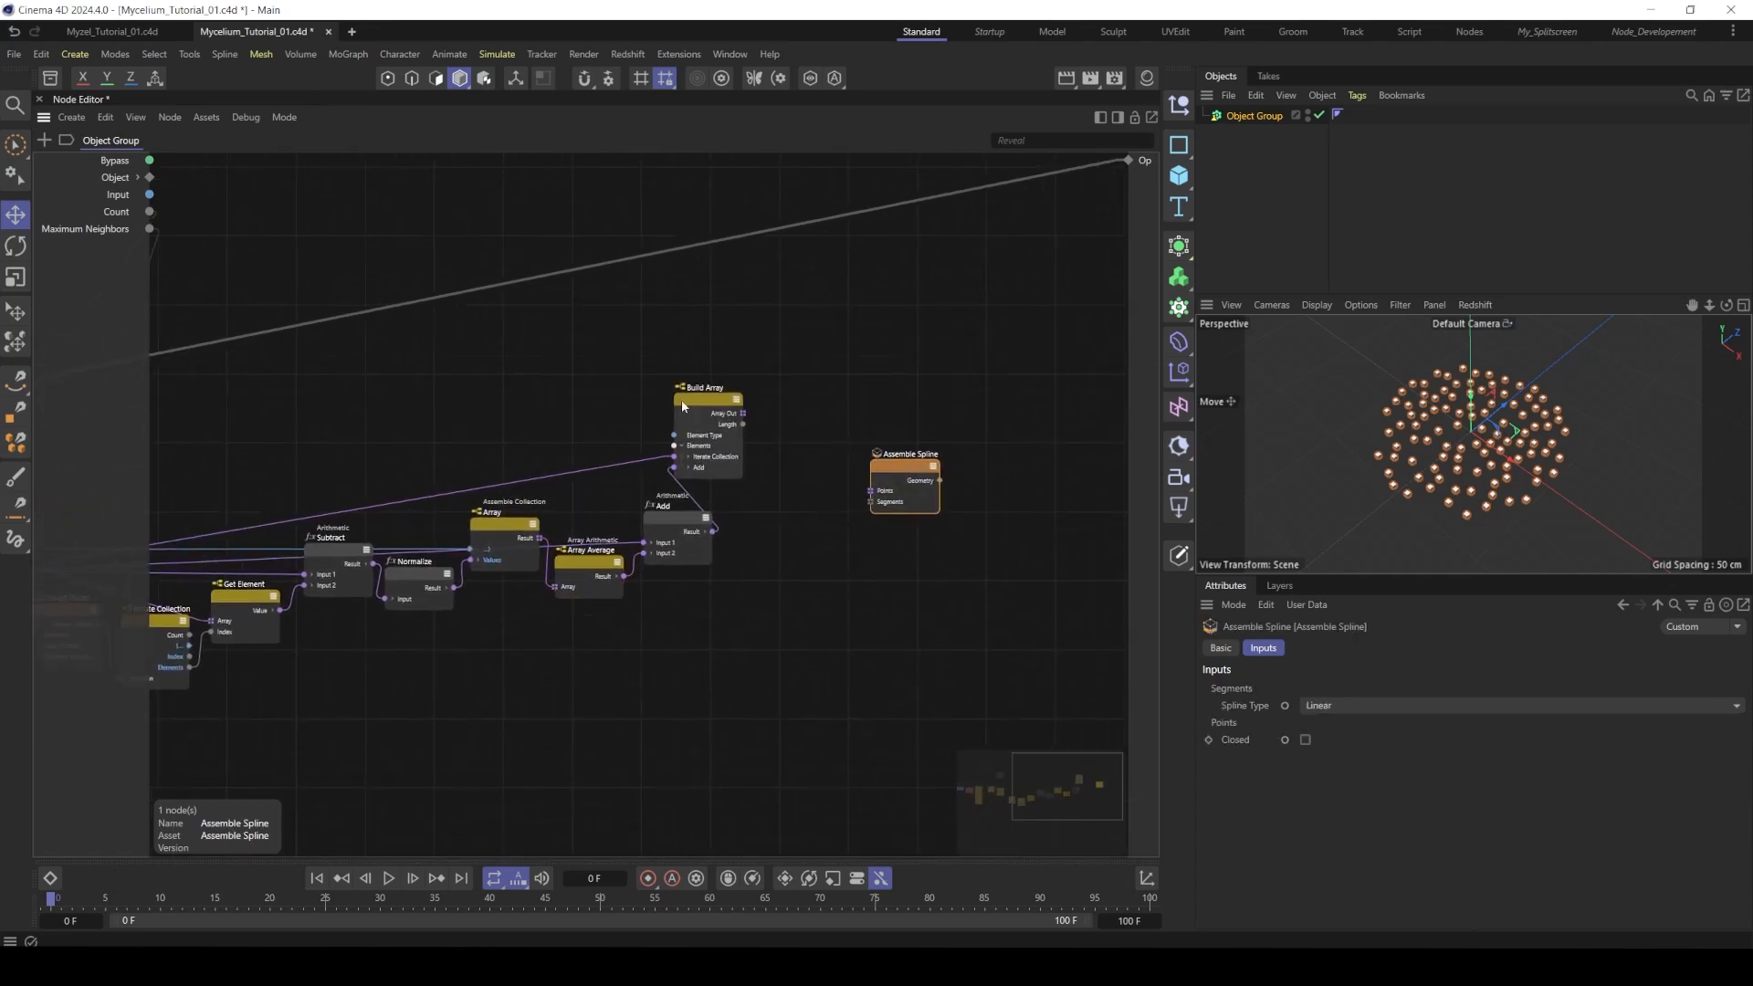
{"action": "left_click_drag", "start_coordinate": [702, 408], "coordinate": [869, 469]}
{"action": "middle_click_drag", "start_coordinate": [906, 273], "coordinate": [884, 290]}
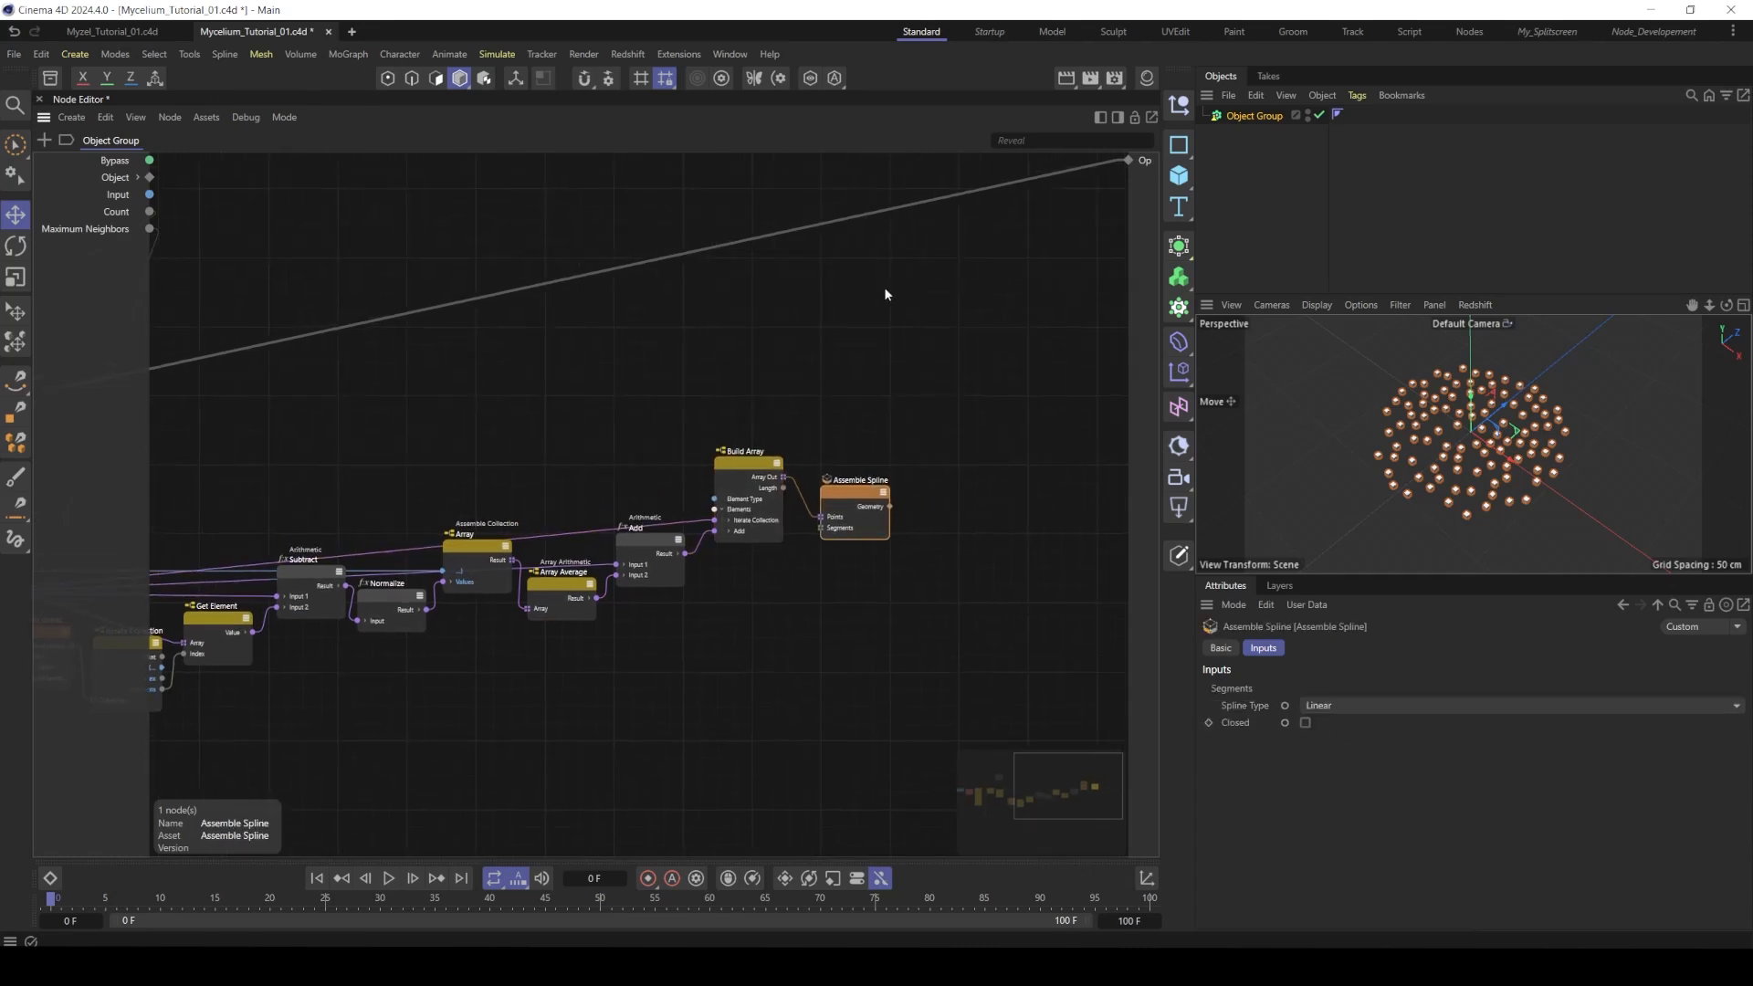
- Add a Children Op node and connect Assemble Spline's Geometry to its second child input through a Geometry Op
{"action": "double_click", "coordinate": [912, 348]}
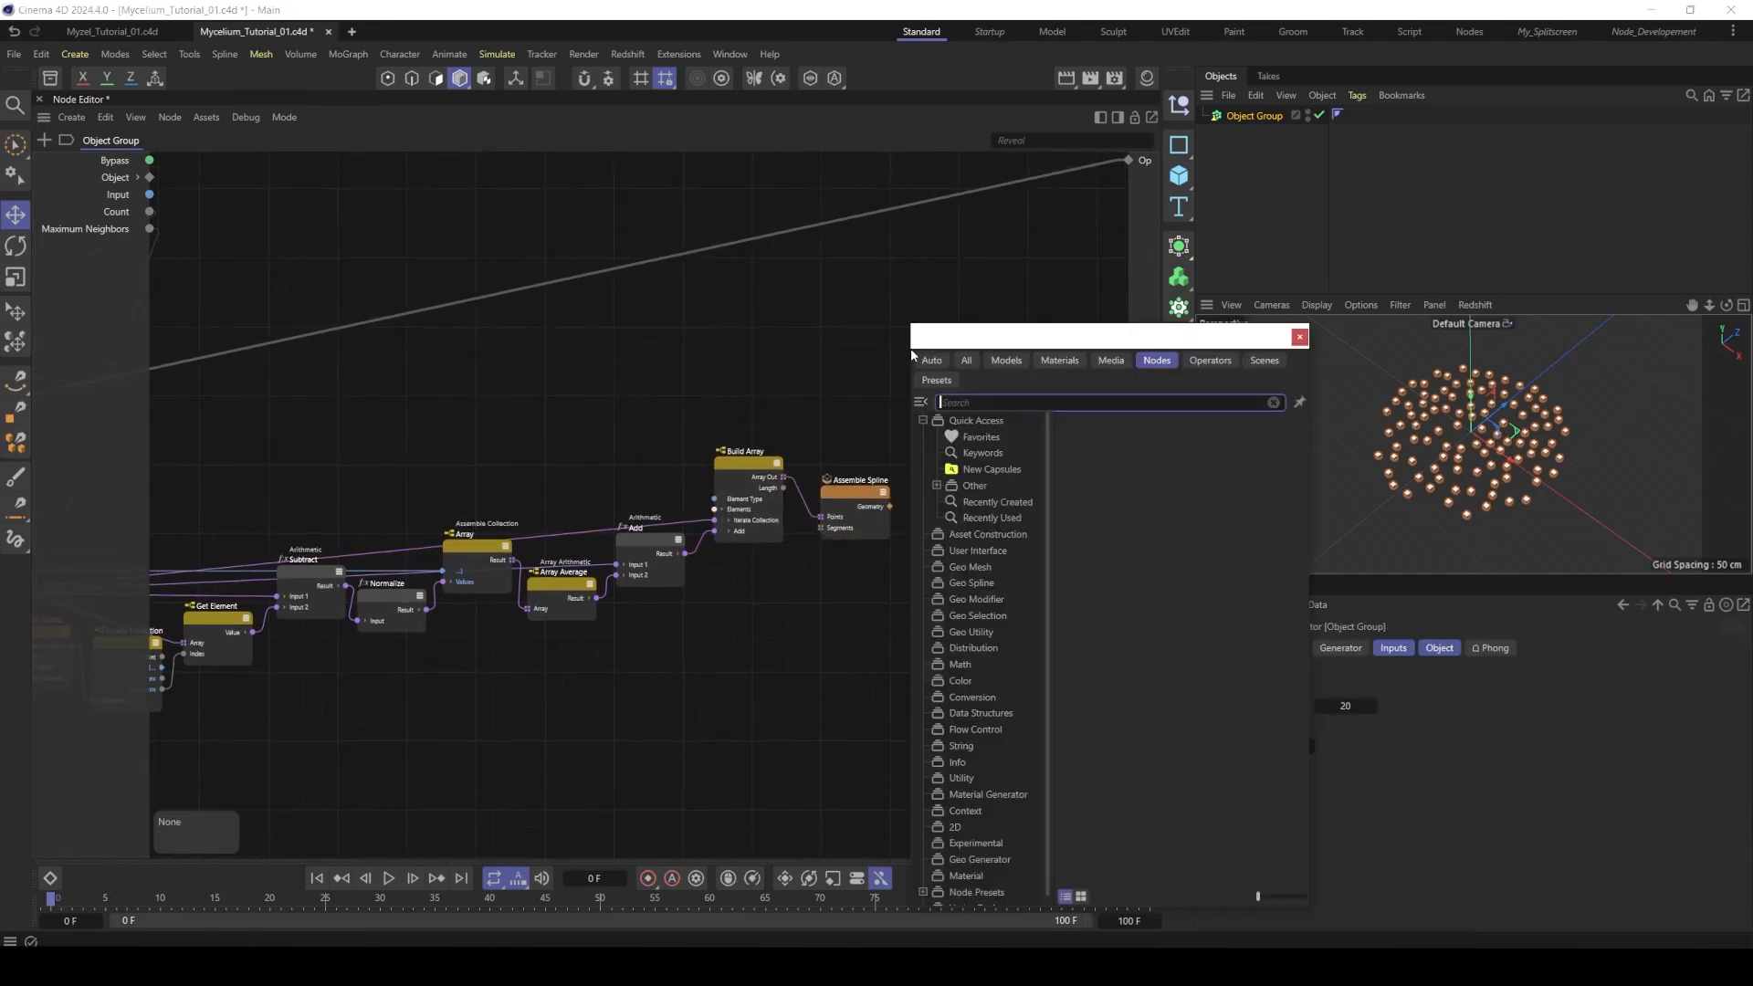
{"action": "type", "text": "chil"}
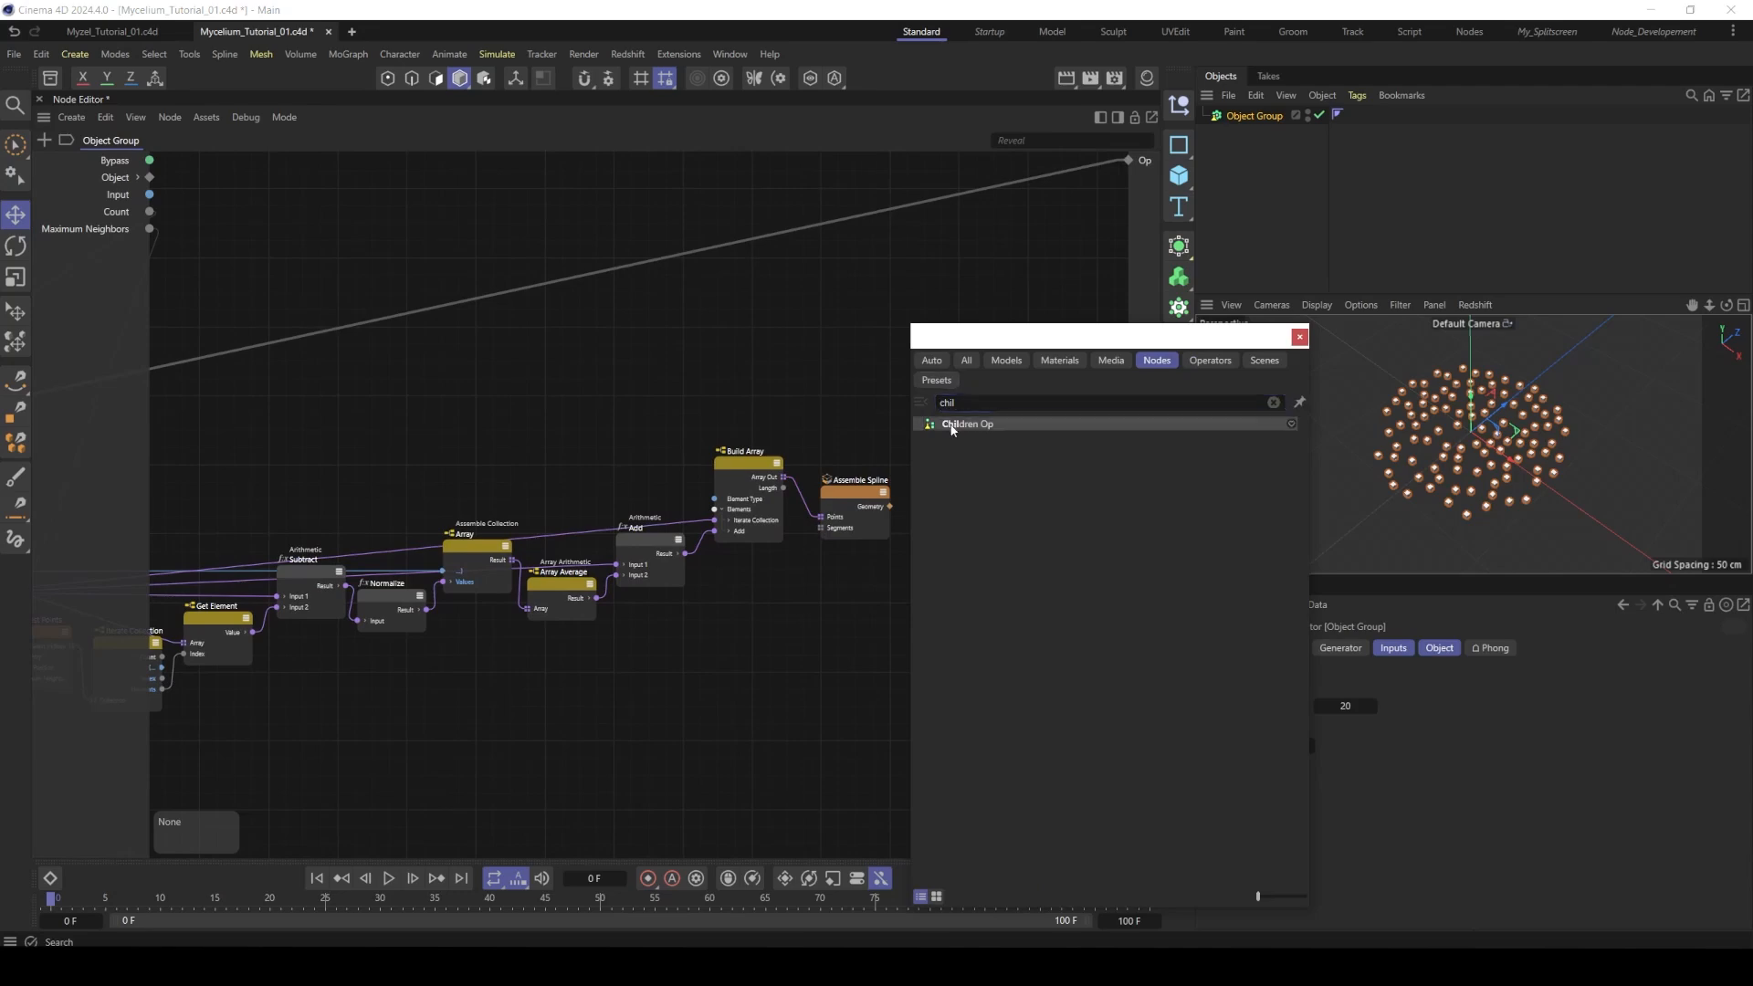
{"action": "left_click", "coordinate": [952, 423]}
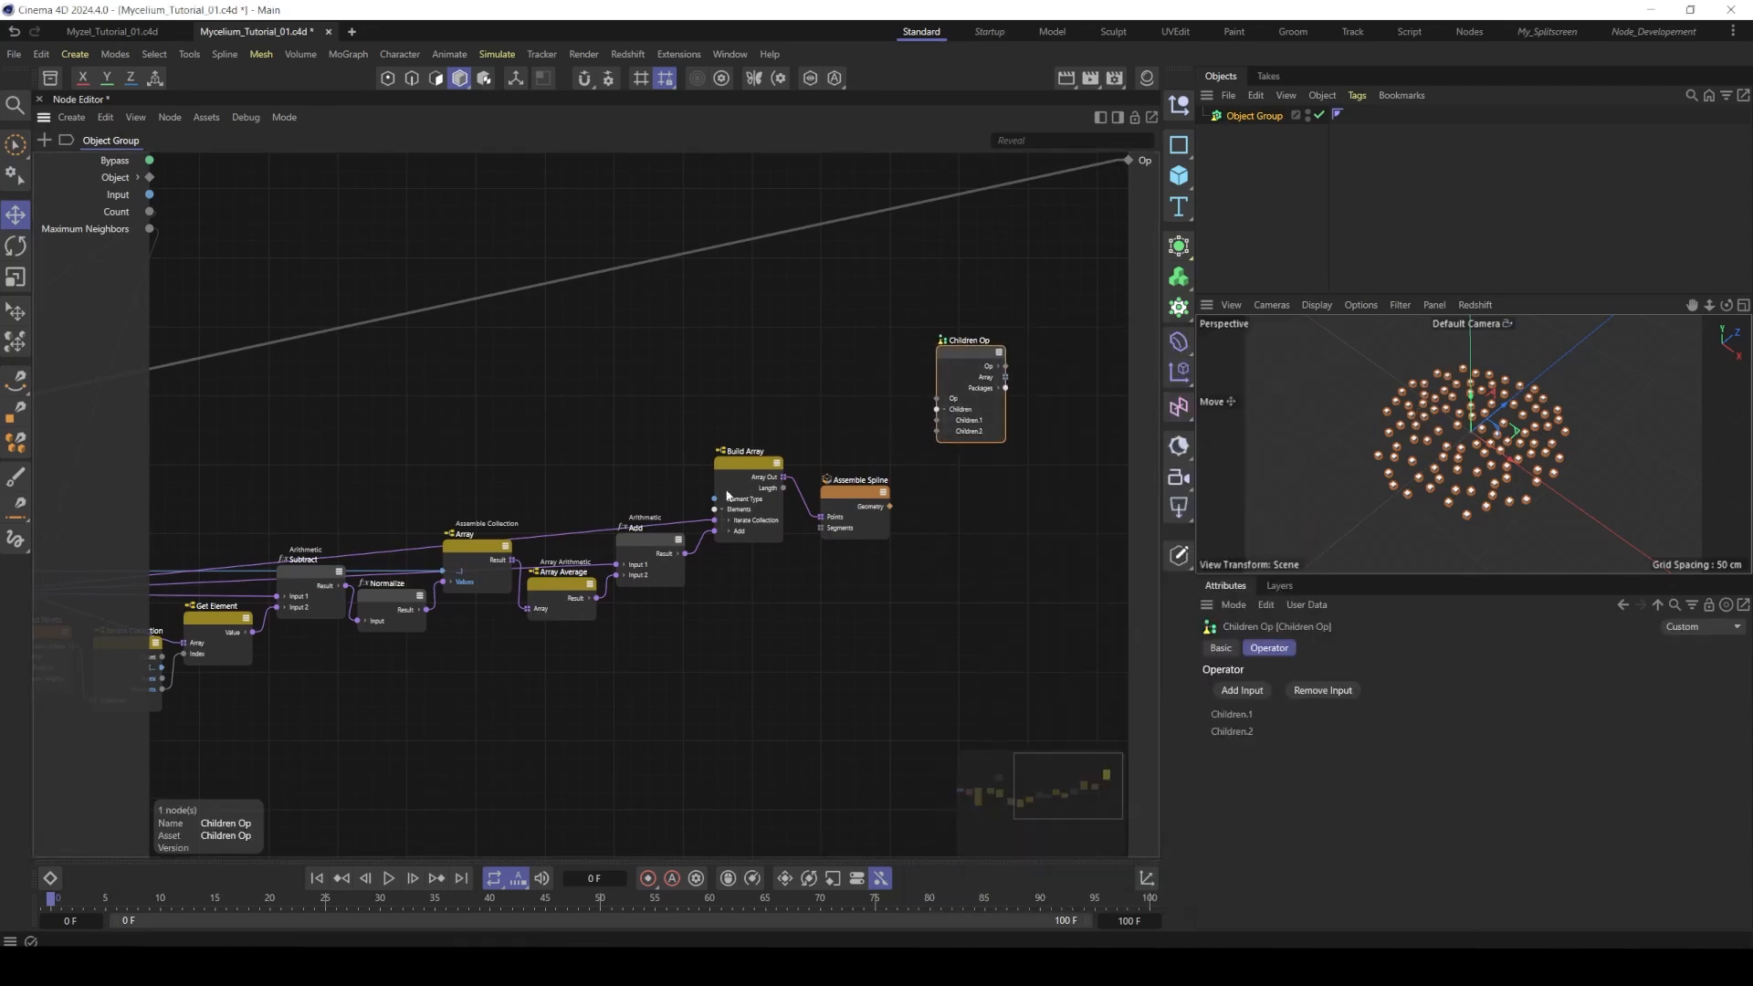
{"action": "left_click_drag", "start_coordinate": [890, 508], "coordinate": [938, 431]}
{"action": "left_click_drag", "start_coordinate": [966, 358], "coordinate": [1037, 342]}
{"action": "left_click_drag", "start_coordinate": [916, 424], "coordinate": [945, 450]}
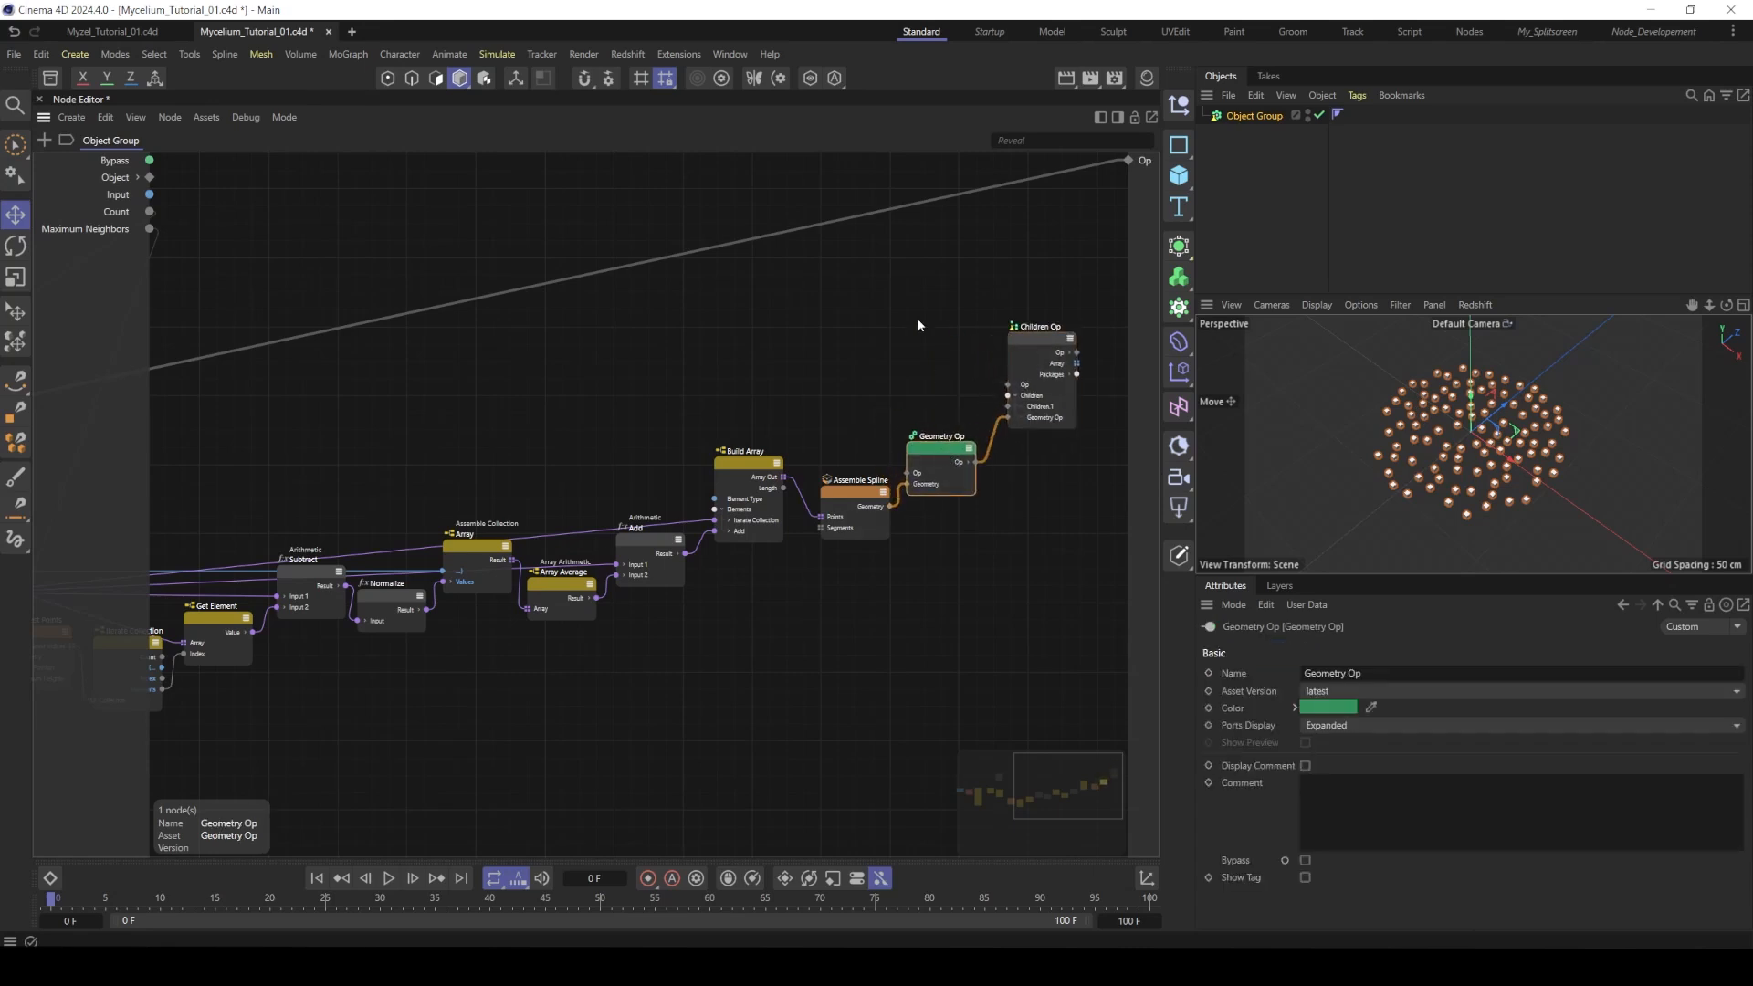
- Reroute the Cube's Op into the first child input of Children Op and connect Children Op's Op to the group output
{"action": "left_click_drag", "start_coordinate": [905, 209], "coordinate": [1008, 407]}
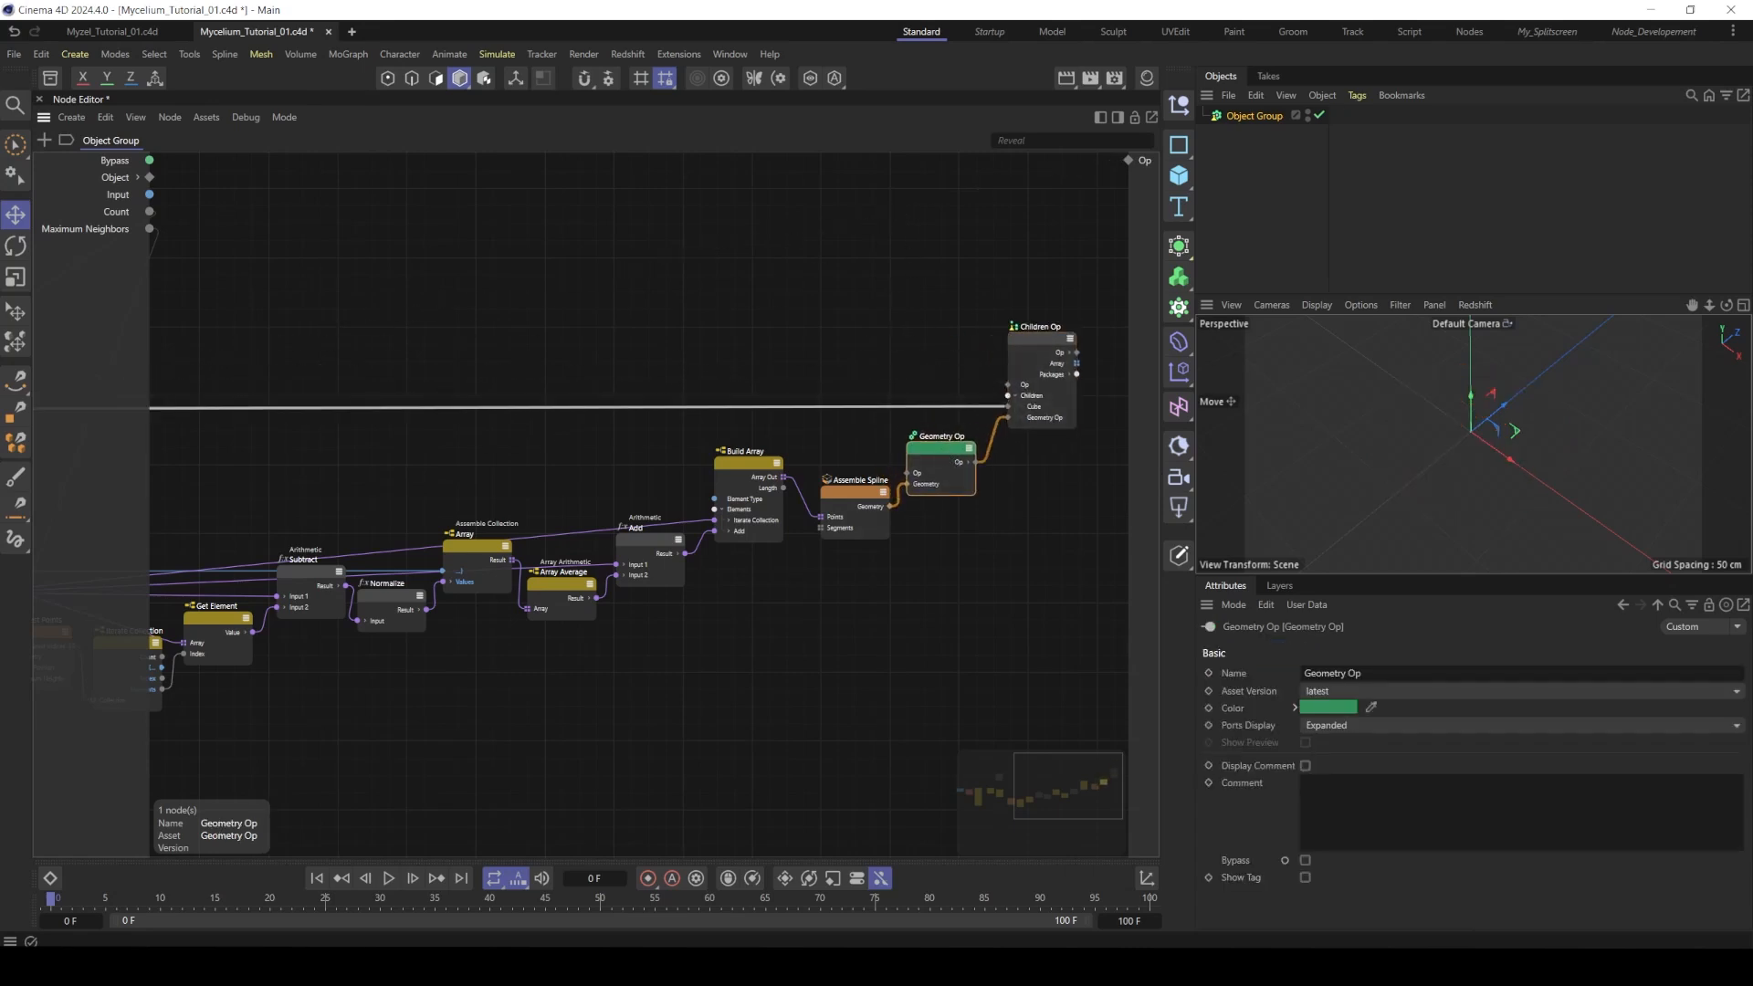
{"action": "middle_click_drag", "start_coordinate": [1049, 351], "coordinate": [962, 351]}
{"action": "left_click_drag", "start_coordinate": [991, 352], "coordinate": [1136, 157]}
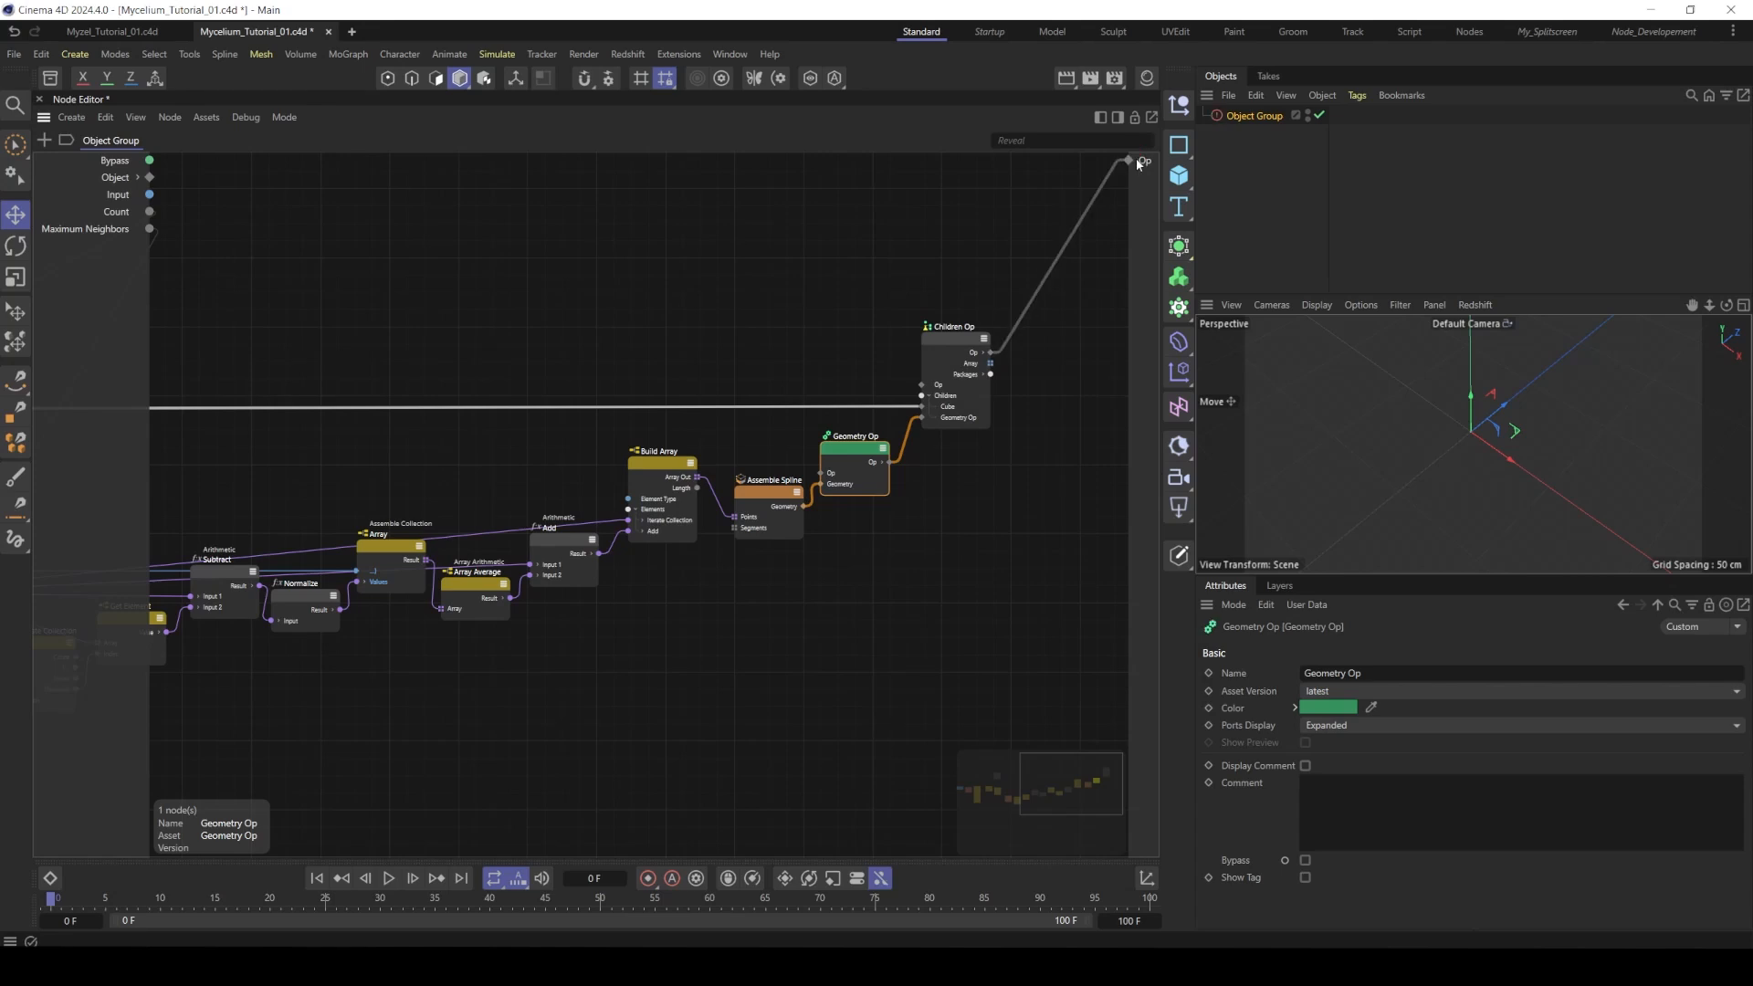
- Rearrange the nodes around Subtract and Normalize, and rewire the vector Array's iteration input to the Iterate Collection that follows Closest Points
{"action": "left_click", "coordinate": [315, 641]}
{"action": "middle_click_drag", "start_coordinate": [315, 625], "coordinate": [663, 598]}
{"action": "middle_click_drag", "start_coordinate": [352, 658], "coordinate": [414, 621]}
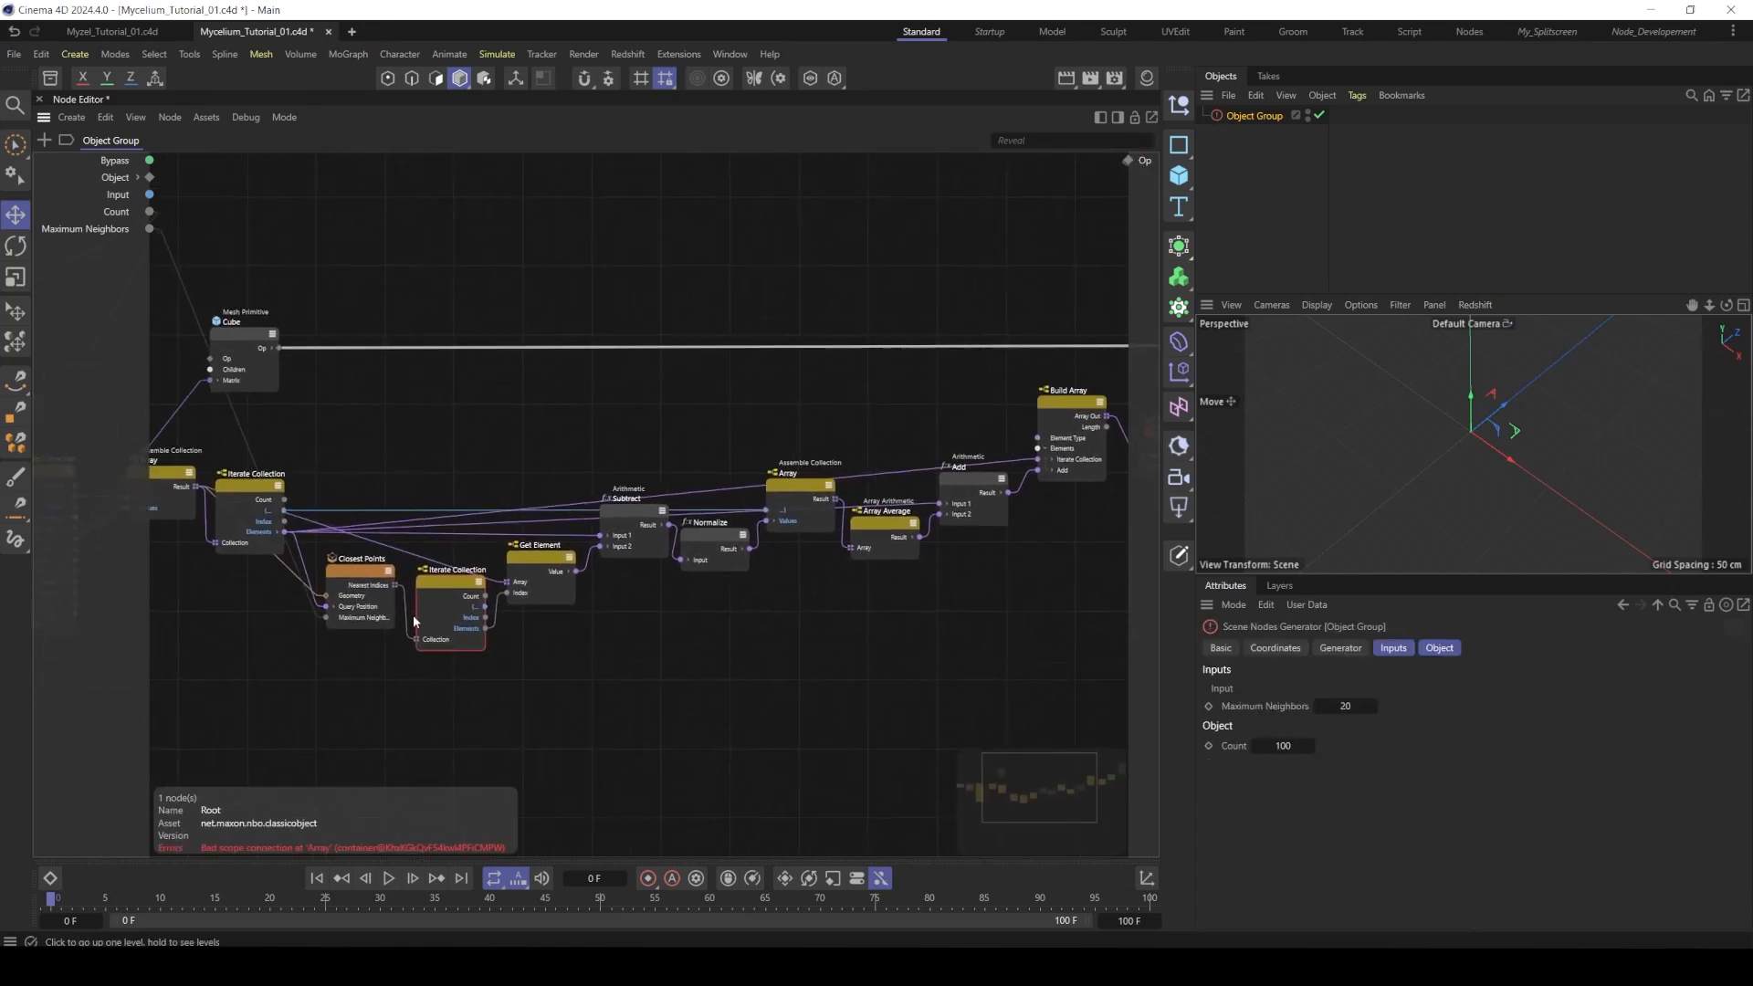
{"action": "left_click", "coordinate": [793, 491]}
{"action": "left_click_drag", "start_coordinate": [700, 541], "coordinate": [701, 574]}
{"action": "left_click_drag", "start_coordinate": [631, 515], "coordinate": [633, 591]}
{"action": "left_click", "coordinate": [806, 485]}
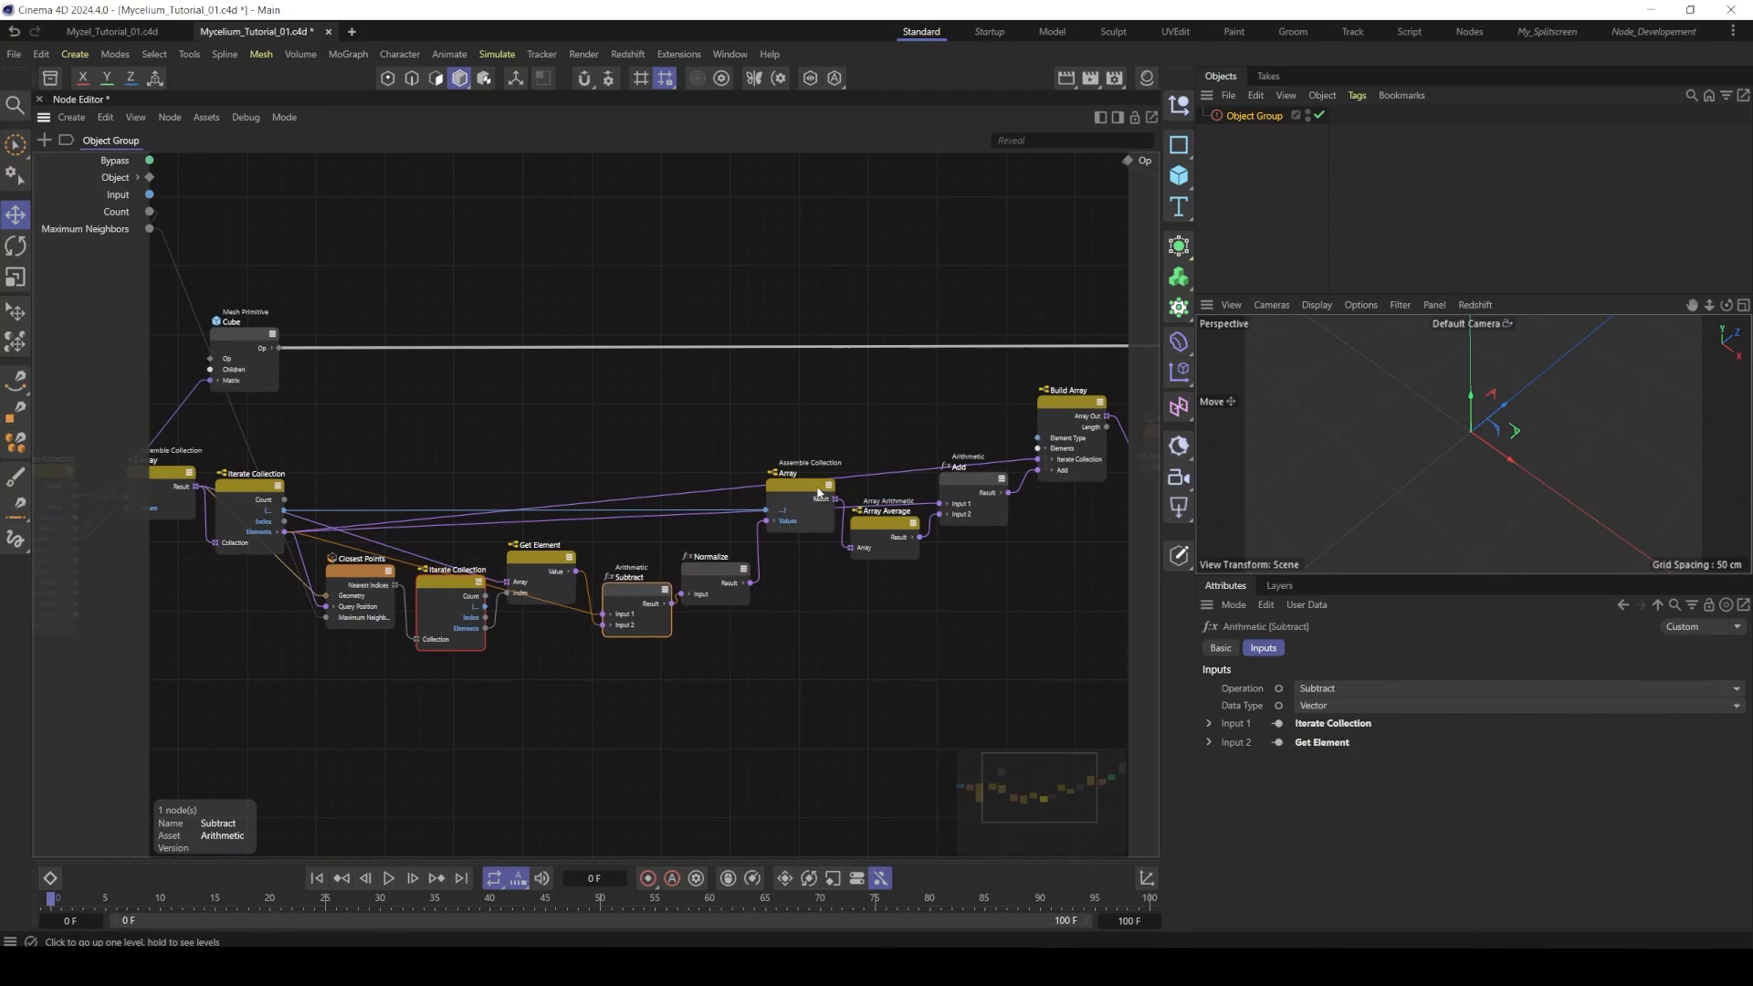
{"action": "left_click_drag", "start_coordinate": [806, 485], "coordinate": [798, 491]}
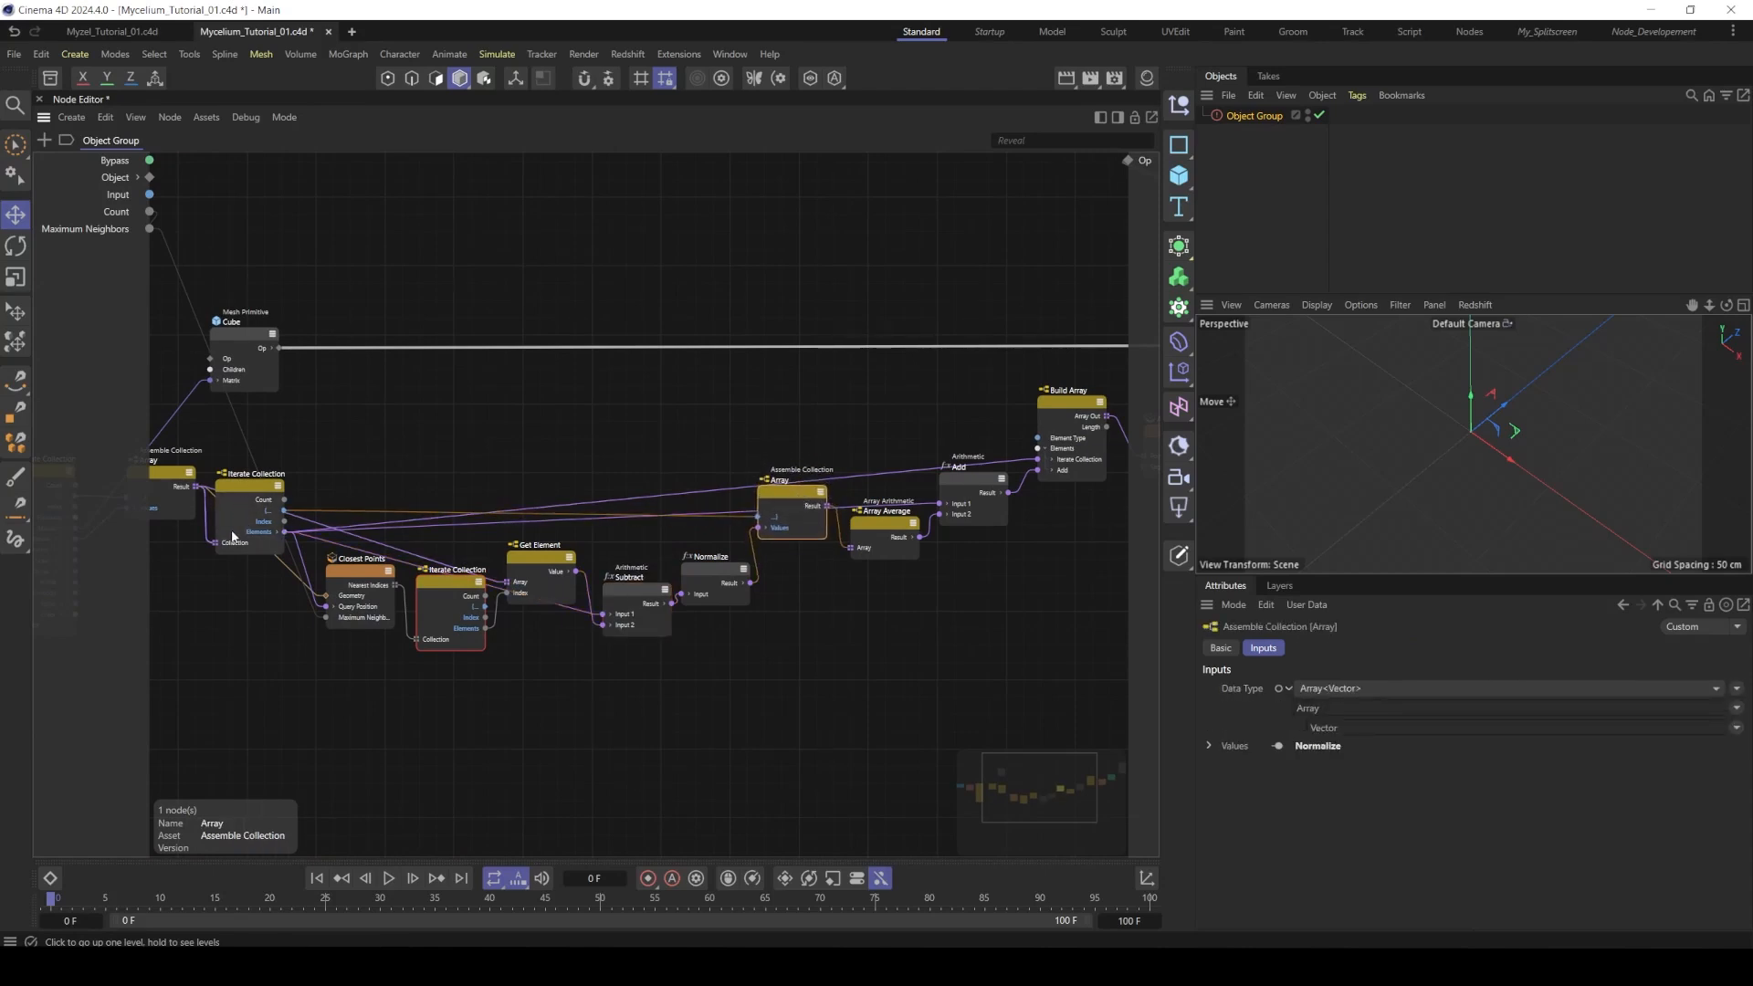
{"action": "left_click_drag", "start_coordinate": [458, 587], "coordinate": [757, 518]}
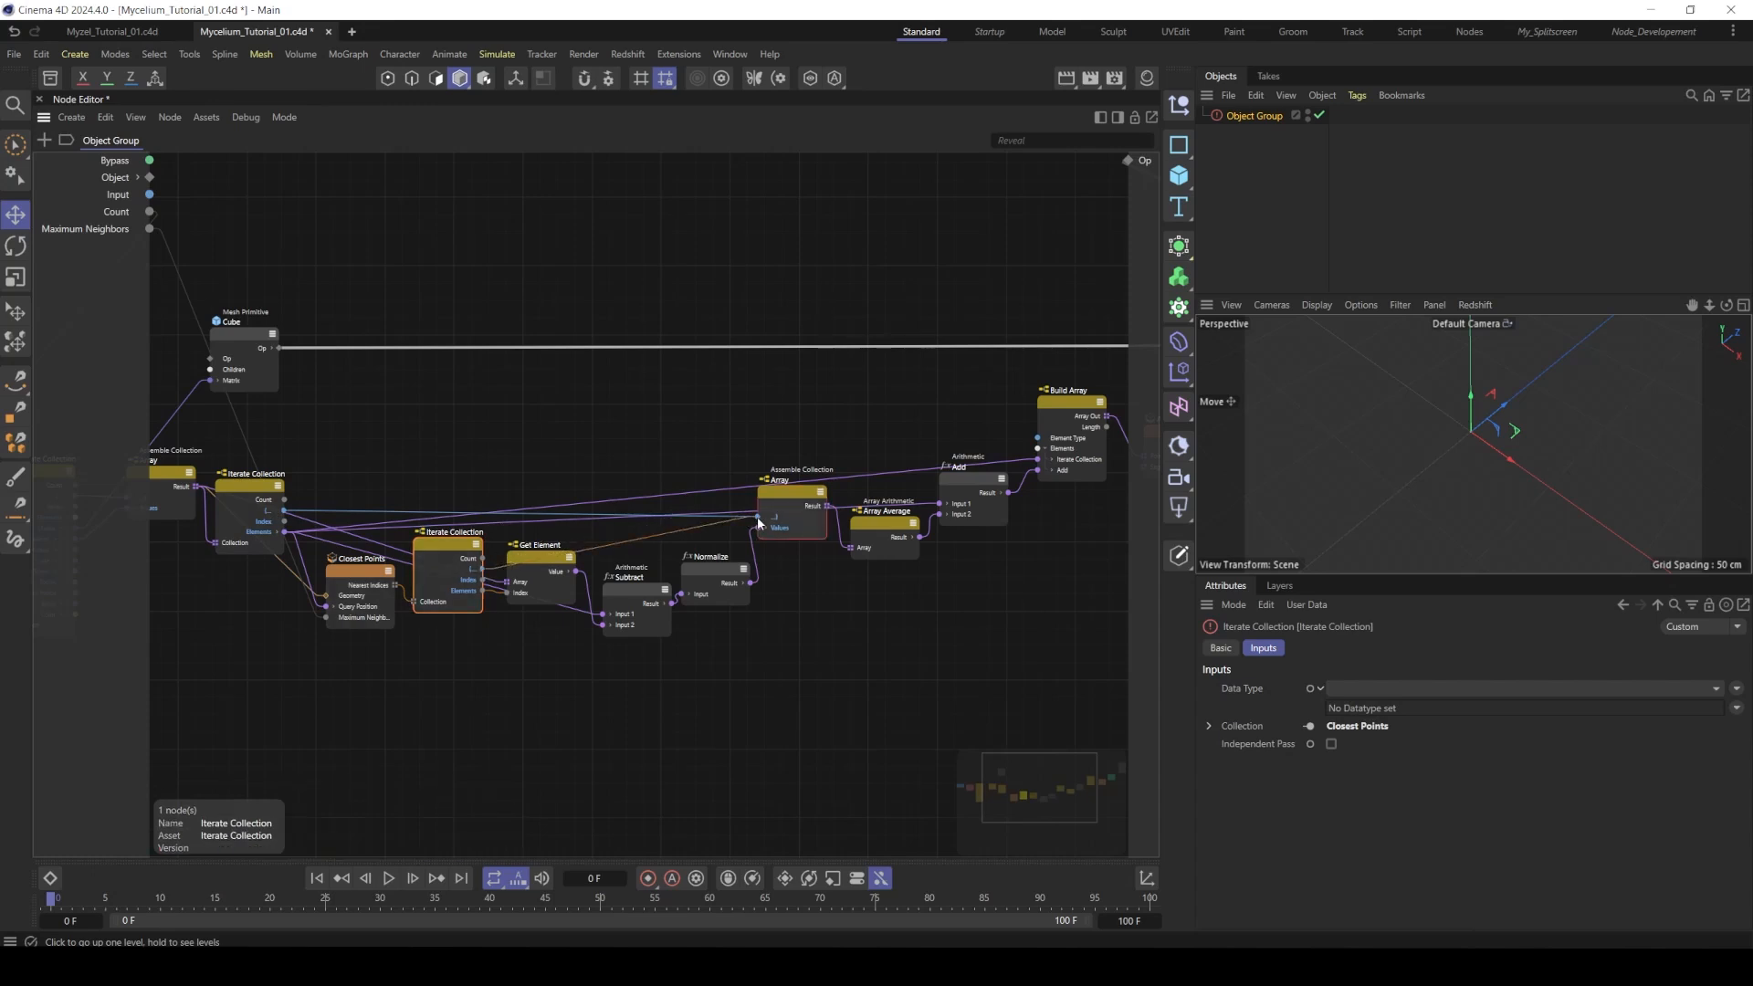
{"action": "left_click", "coordinate": [338, 515]}
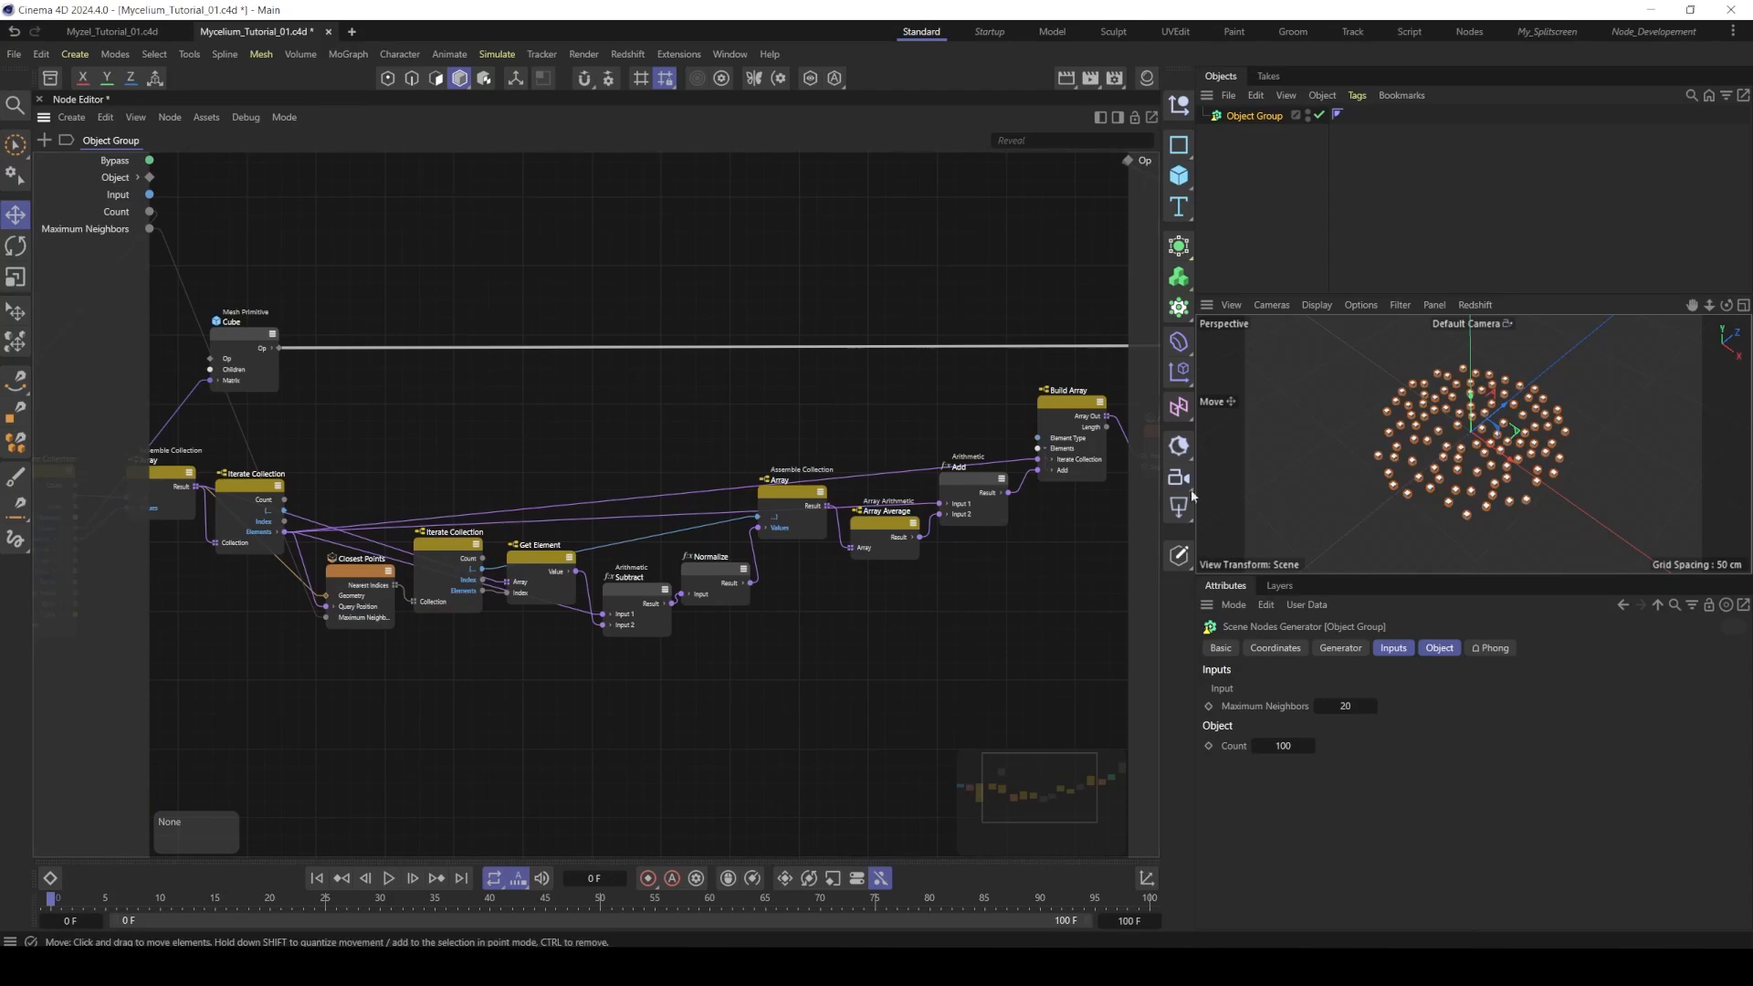
- Move the Add, Build Array, Assemble Spline, Geometry Op and Children Op nodes away from Array Average to make room for another node
{"action": "middle_click_drag", "start_coordinate": [959, 493], "coordinate": [778, 500]}
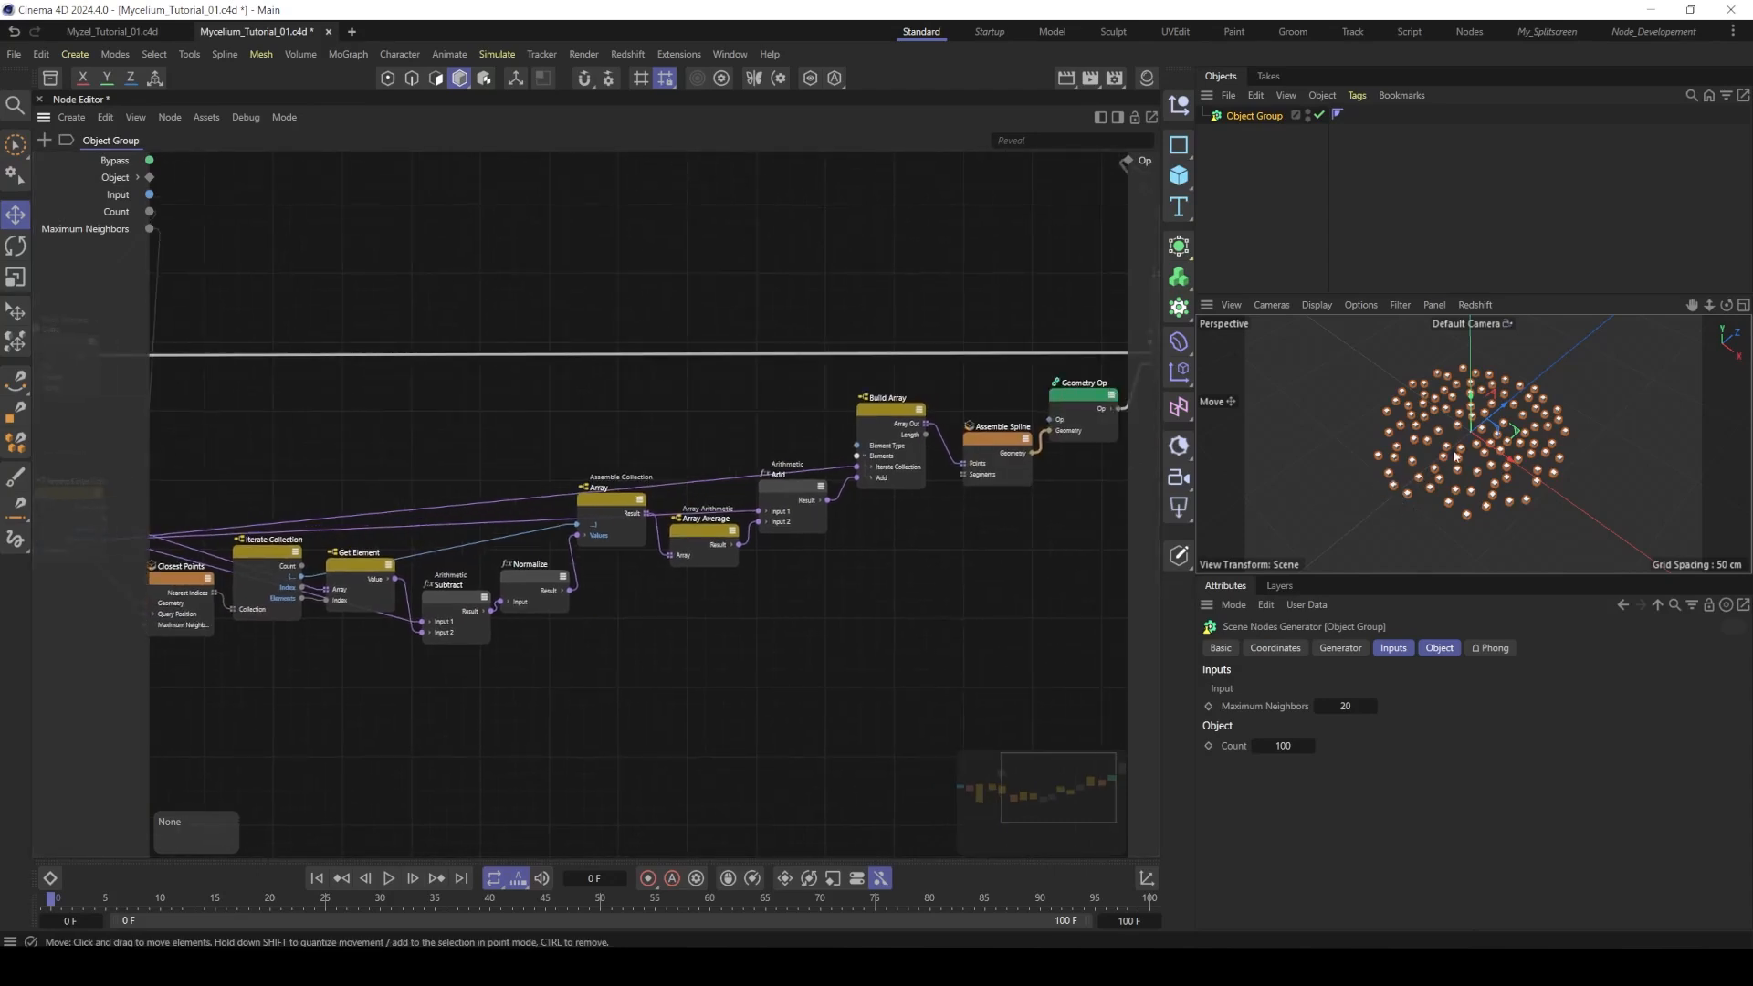
{"action": "scroll", "coordinate": [1476, 460], "scroll_direction": "up", "scroll_amount": 5}
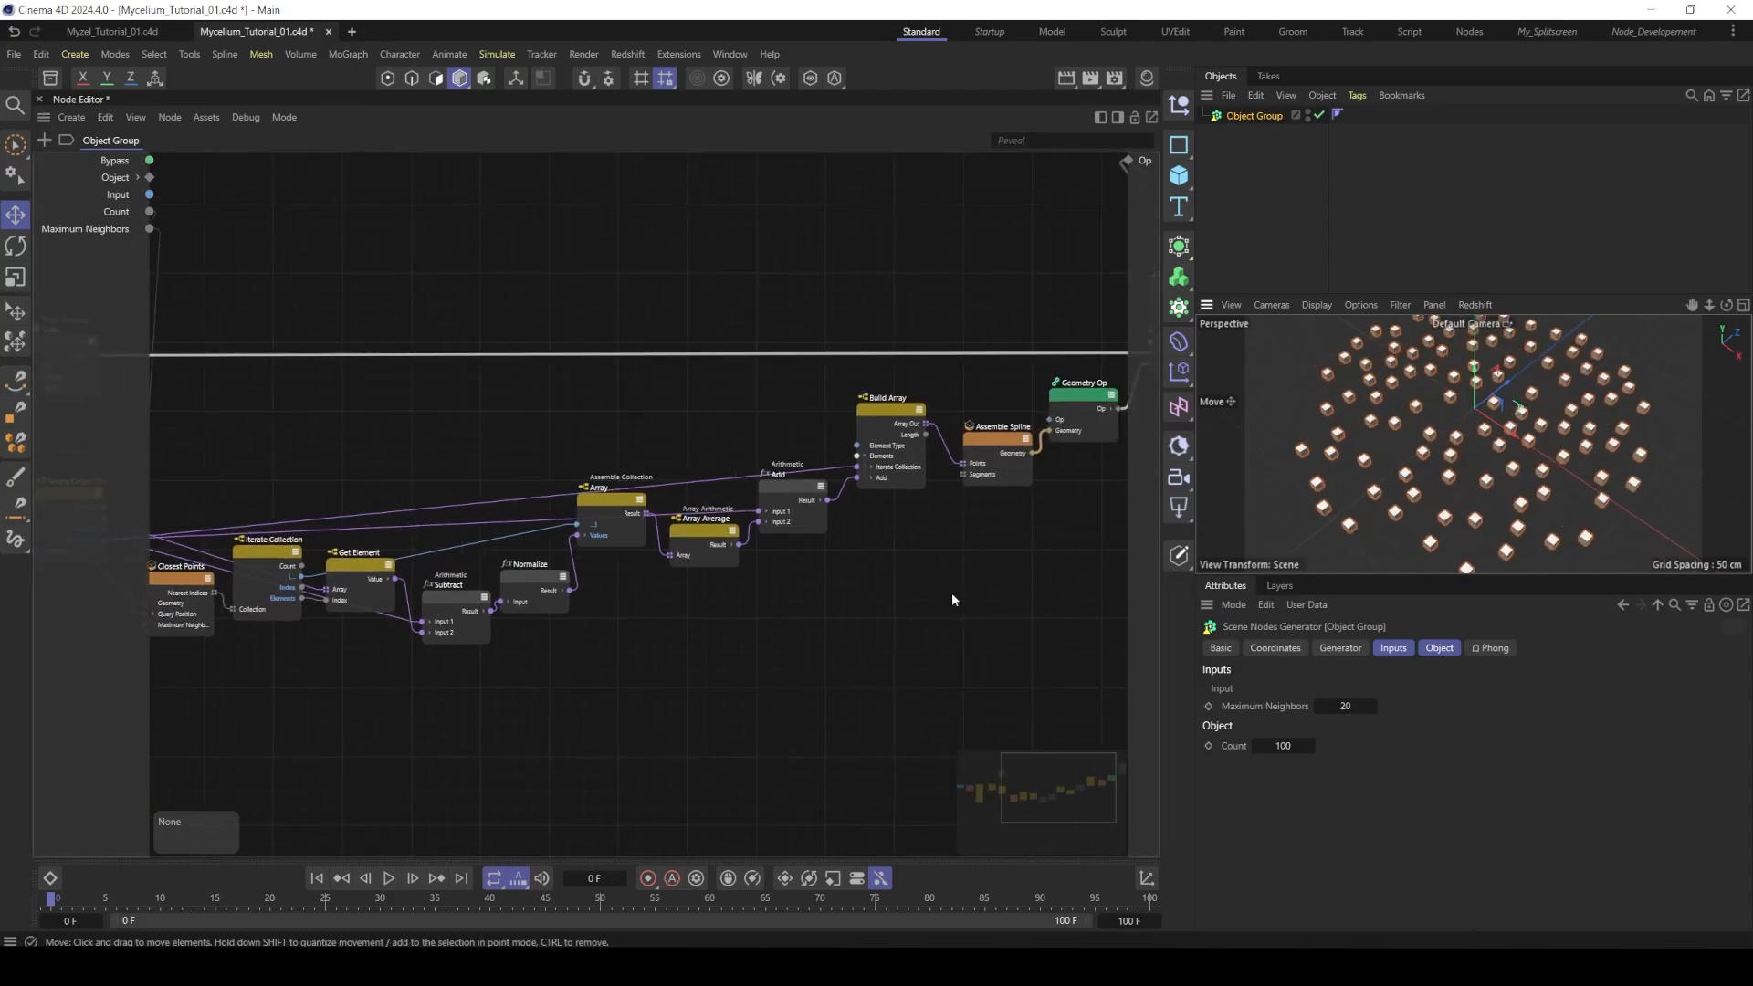
{"action": "middle_click_drag", "start_coordinate": [836, 526], "coordinate": [833, 527]}
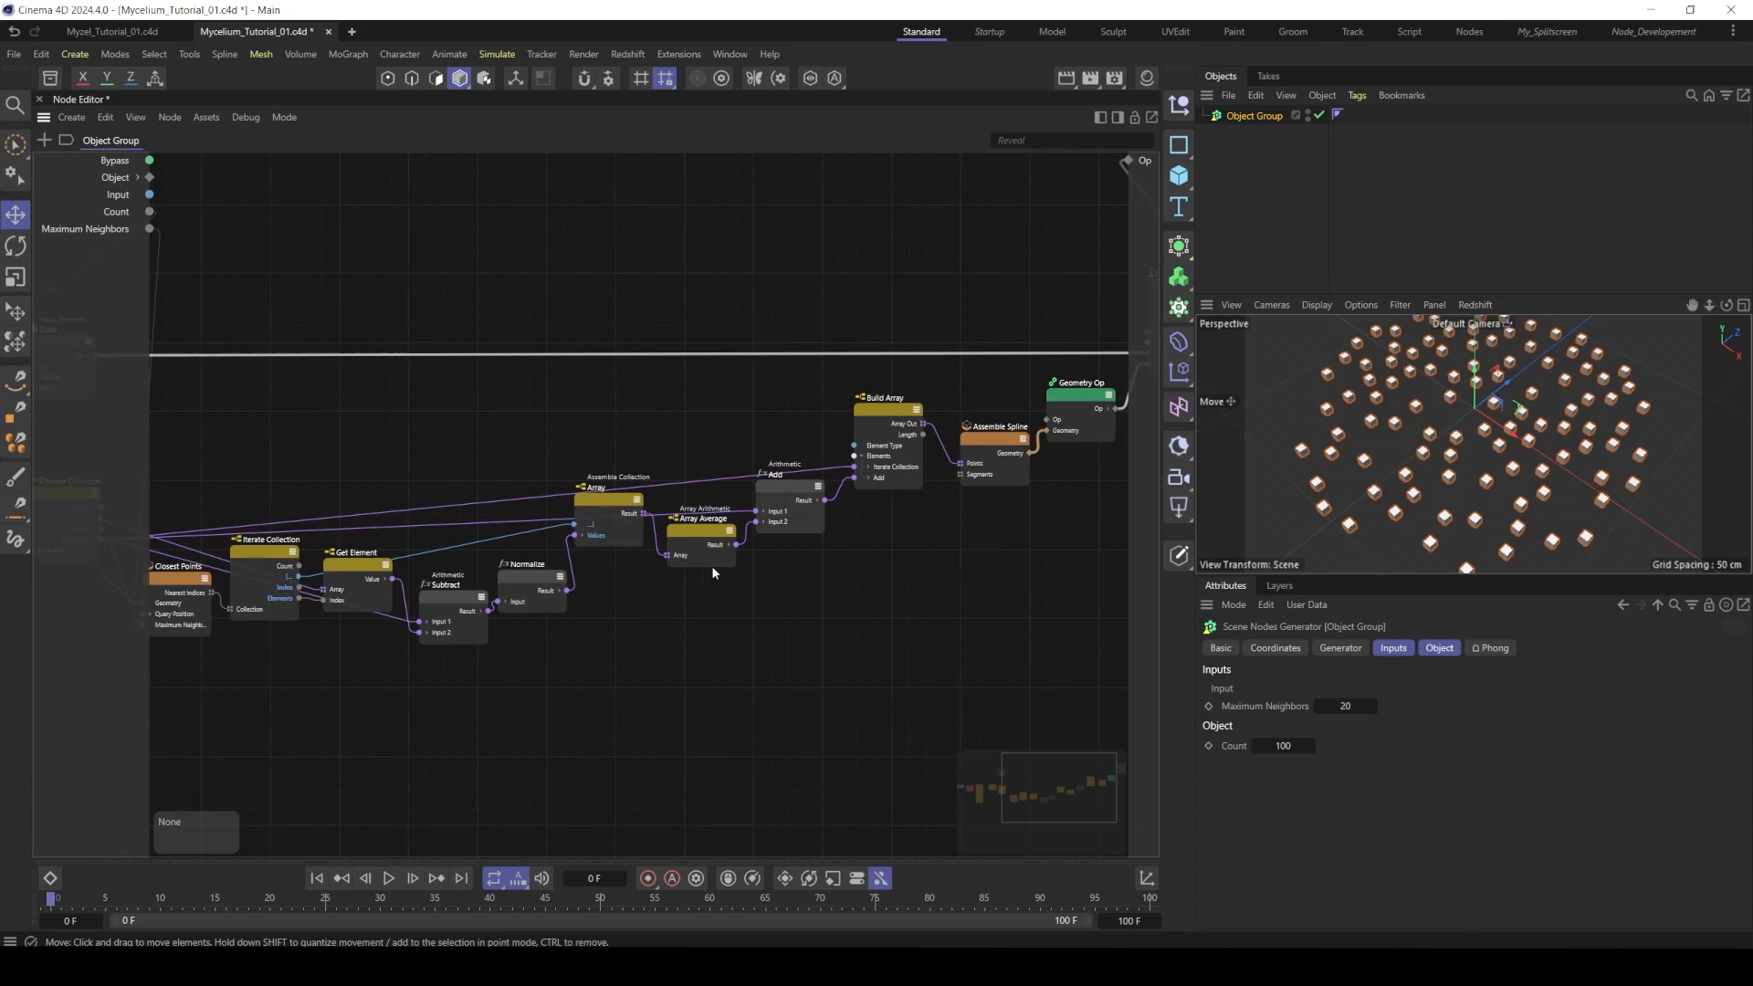
{"action": "middle_click_drag", "start_coordinate": [730, 559], "coordinate": [660, 573]}
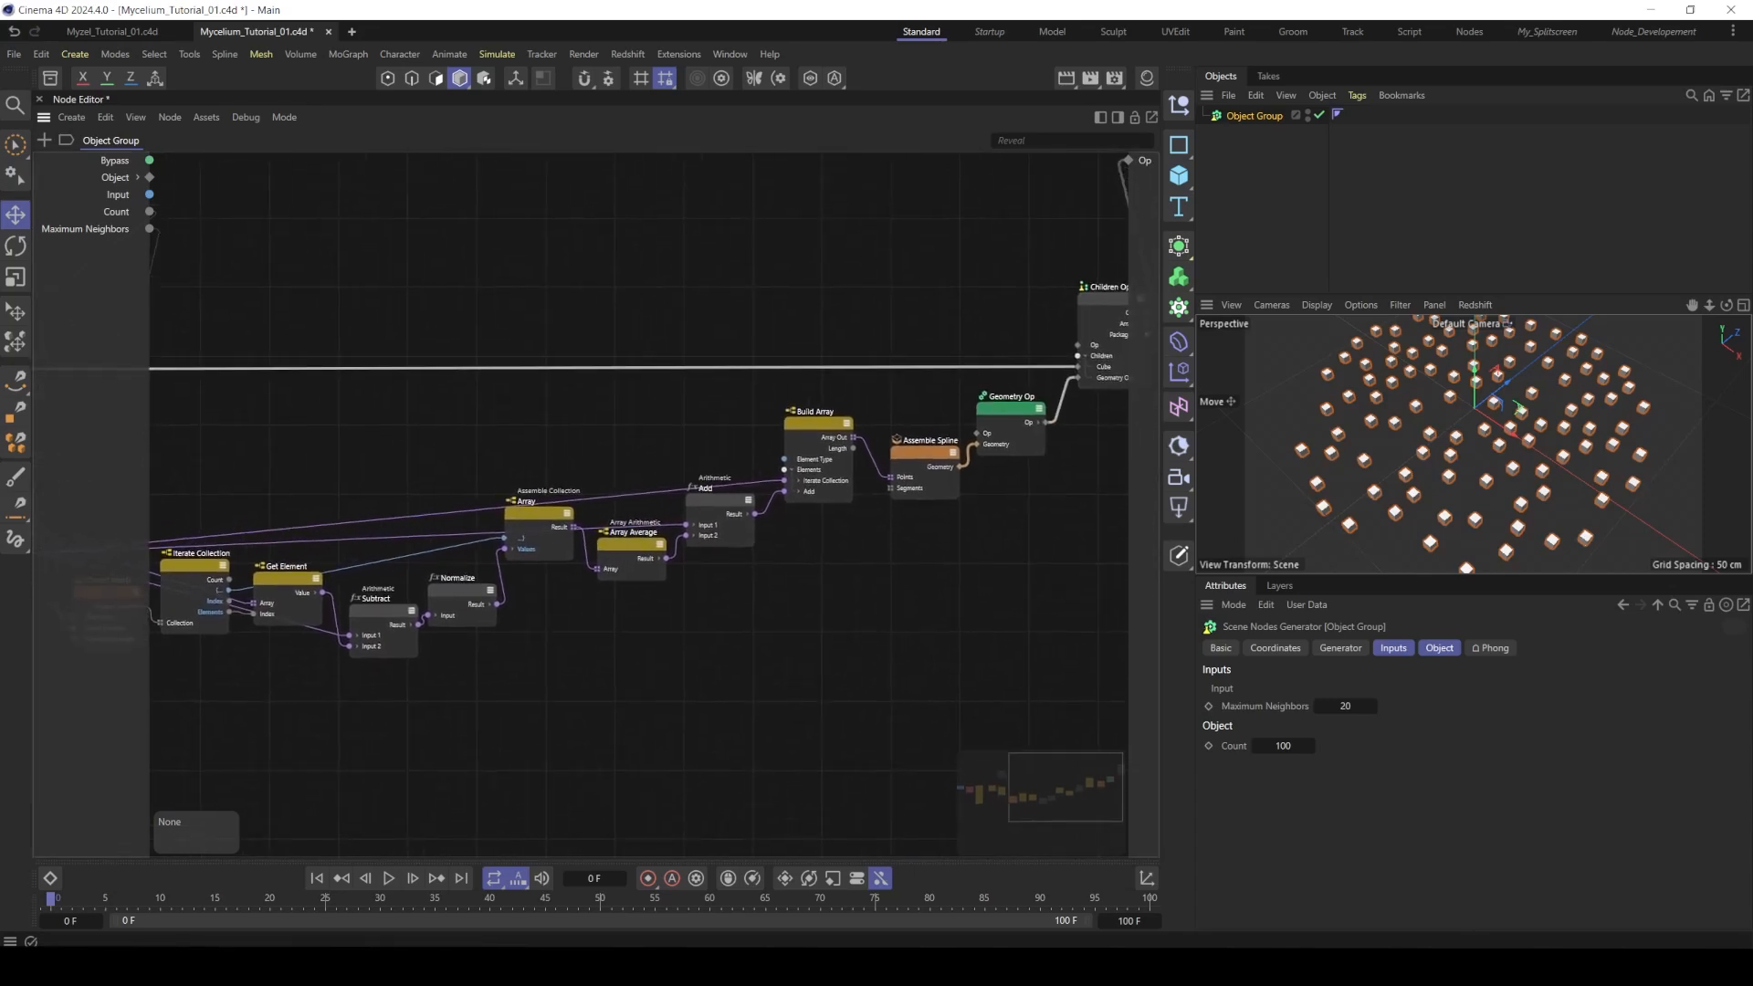
{"action": "scroll", "coordinate": [818, 611], "scroll_direction": "down", "scroll_amount": 3}
{"action": "left_click_drag", "start_coordinate": [689, 332], "coordinate": [1072, 572]}
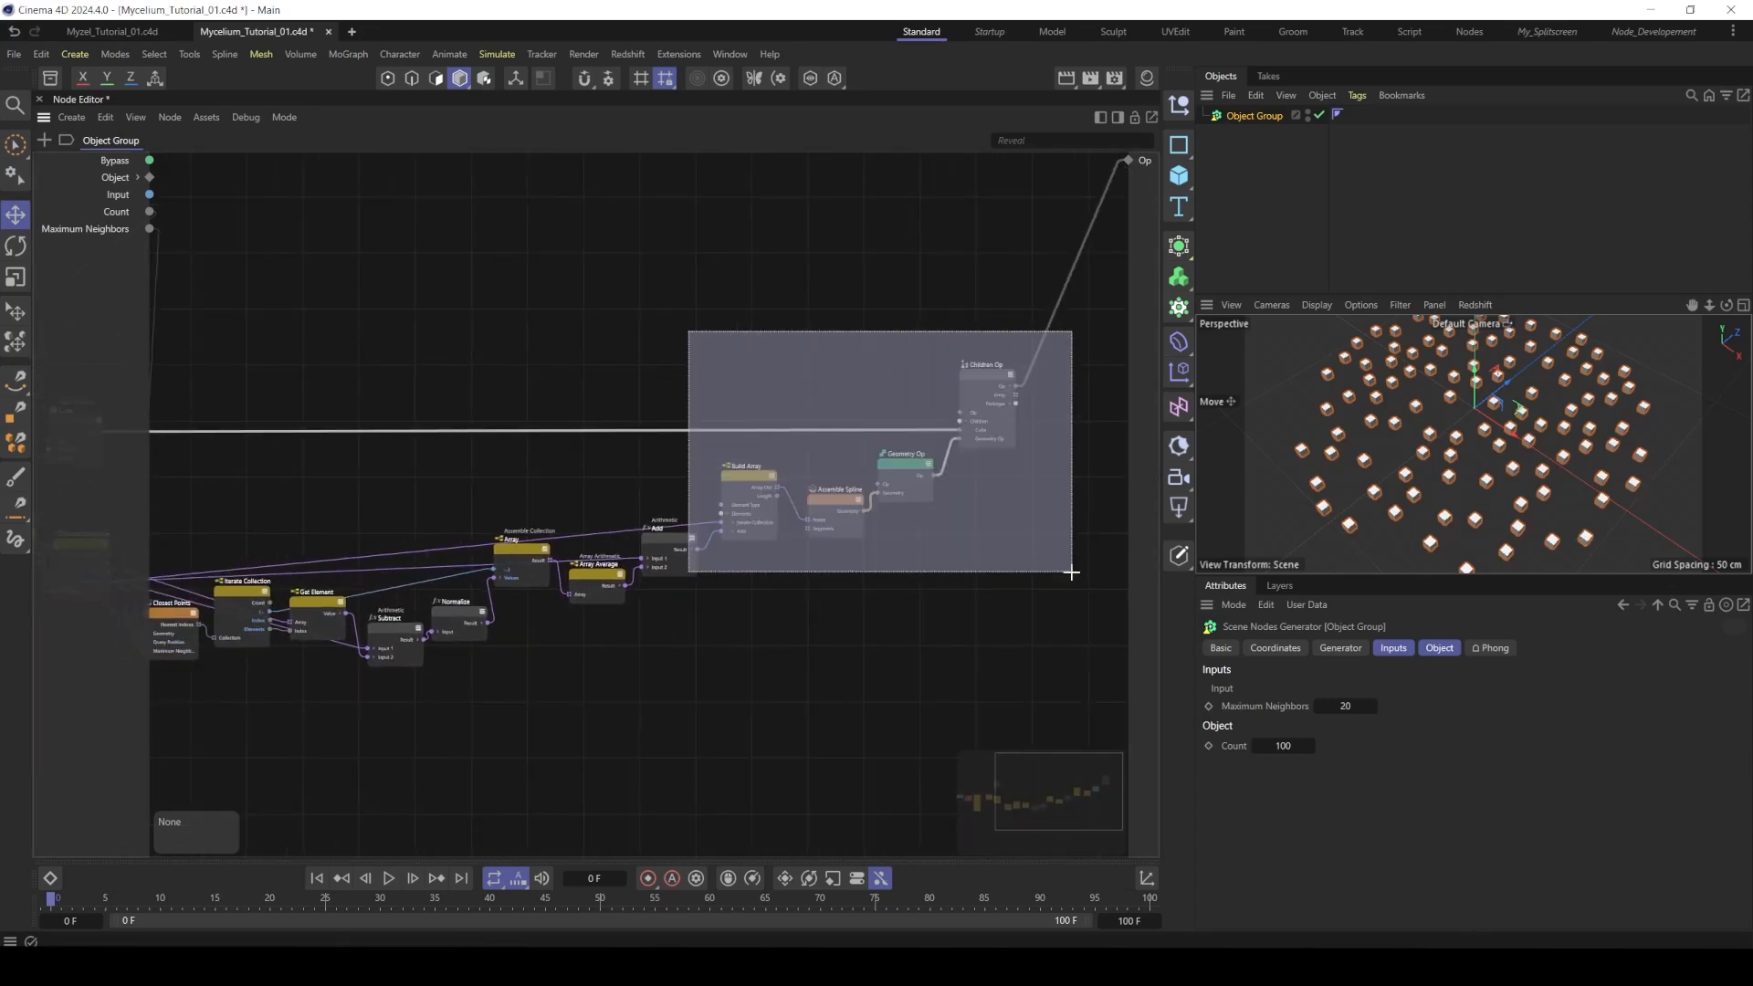
{"action": "left_click_drag", "start_coordinate": [687, 547], "coordinate": [809, 535]}
- Add a Scale math node in the gap between Array Average and Add
{"action": "double_click", "coordinate": [748, 597]}
{"action": "type", "text": "s"}
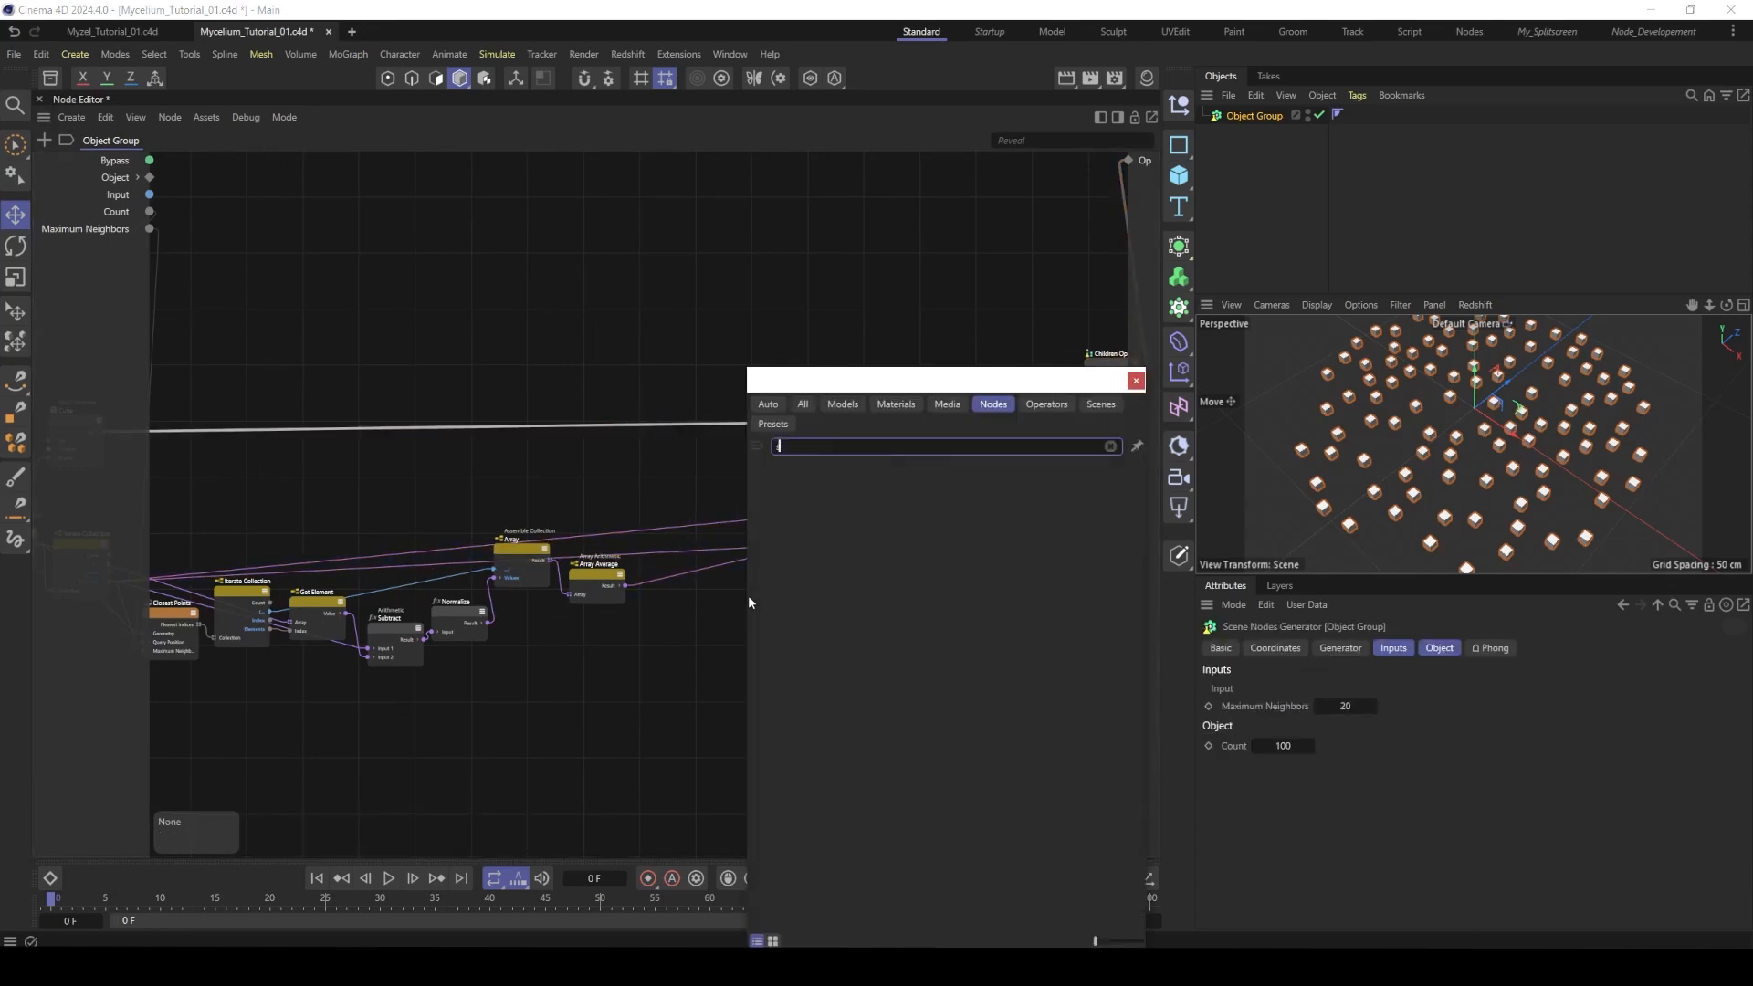
{"action": "type", "text": "ac"}
{"action": "key", "text": "BackSpace"}
{"action": "key", "text": "BackSpace"}
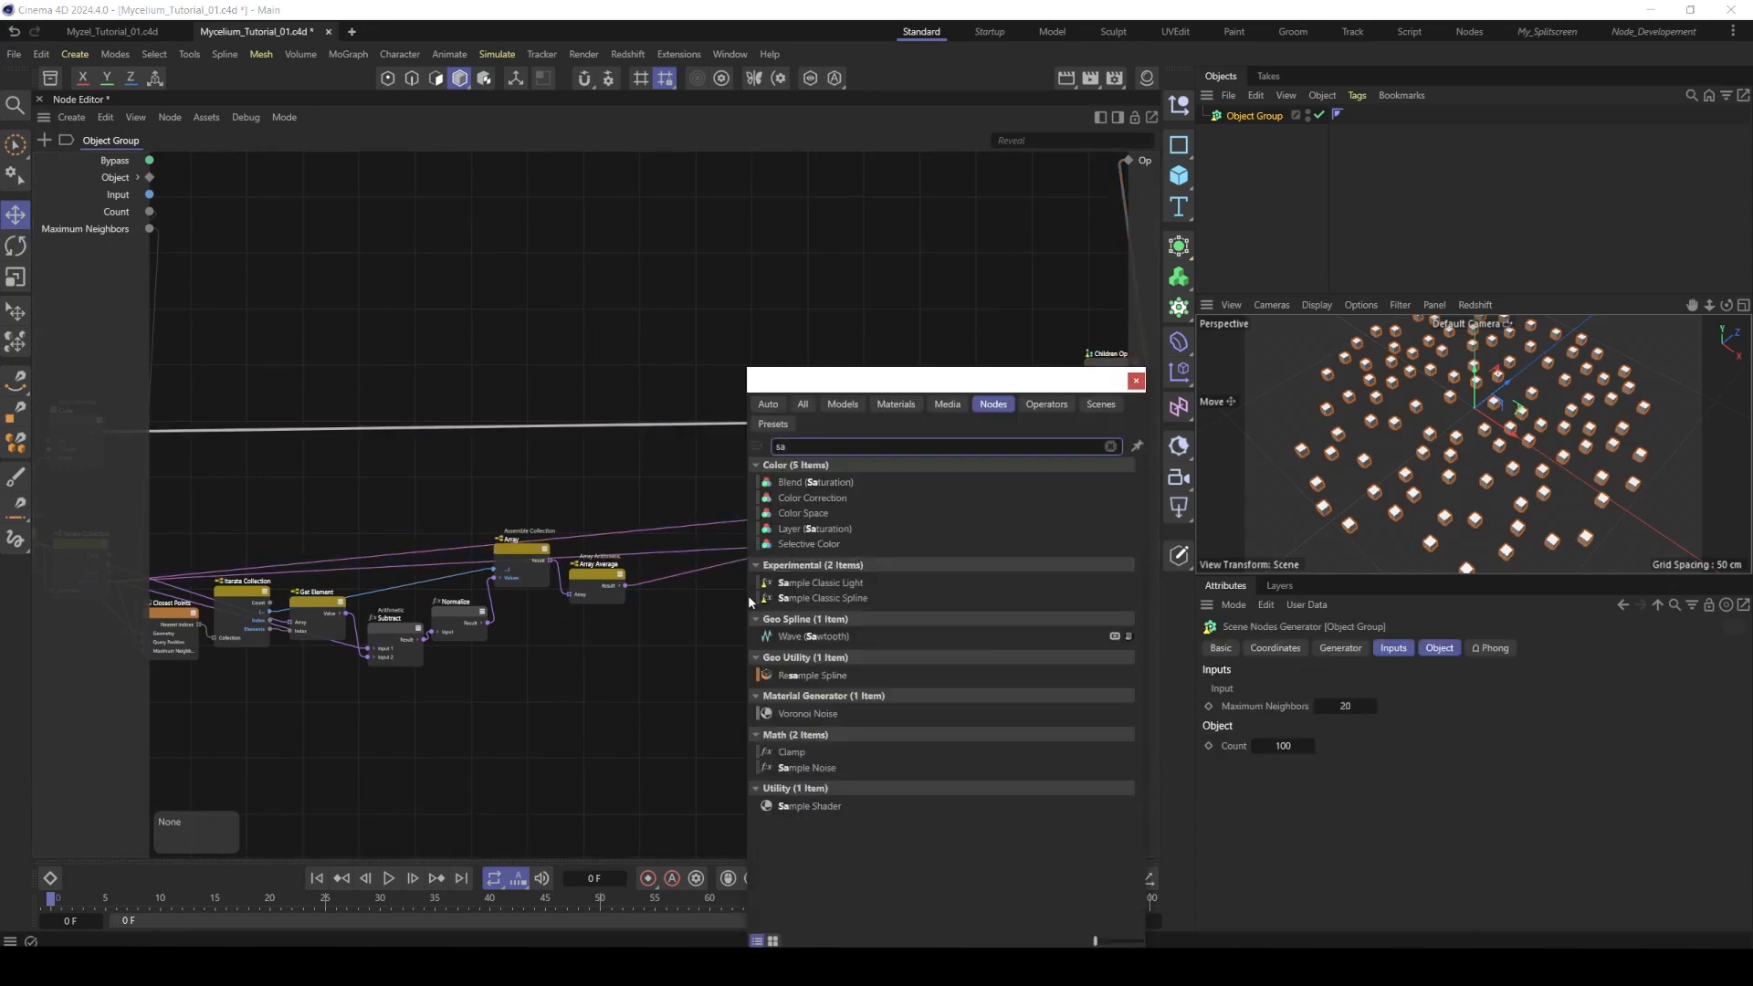
{"action": "type", "text": "cale"}
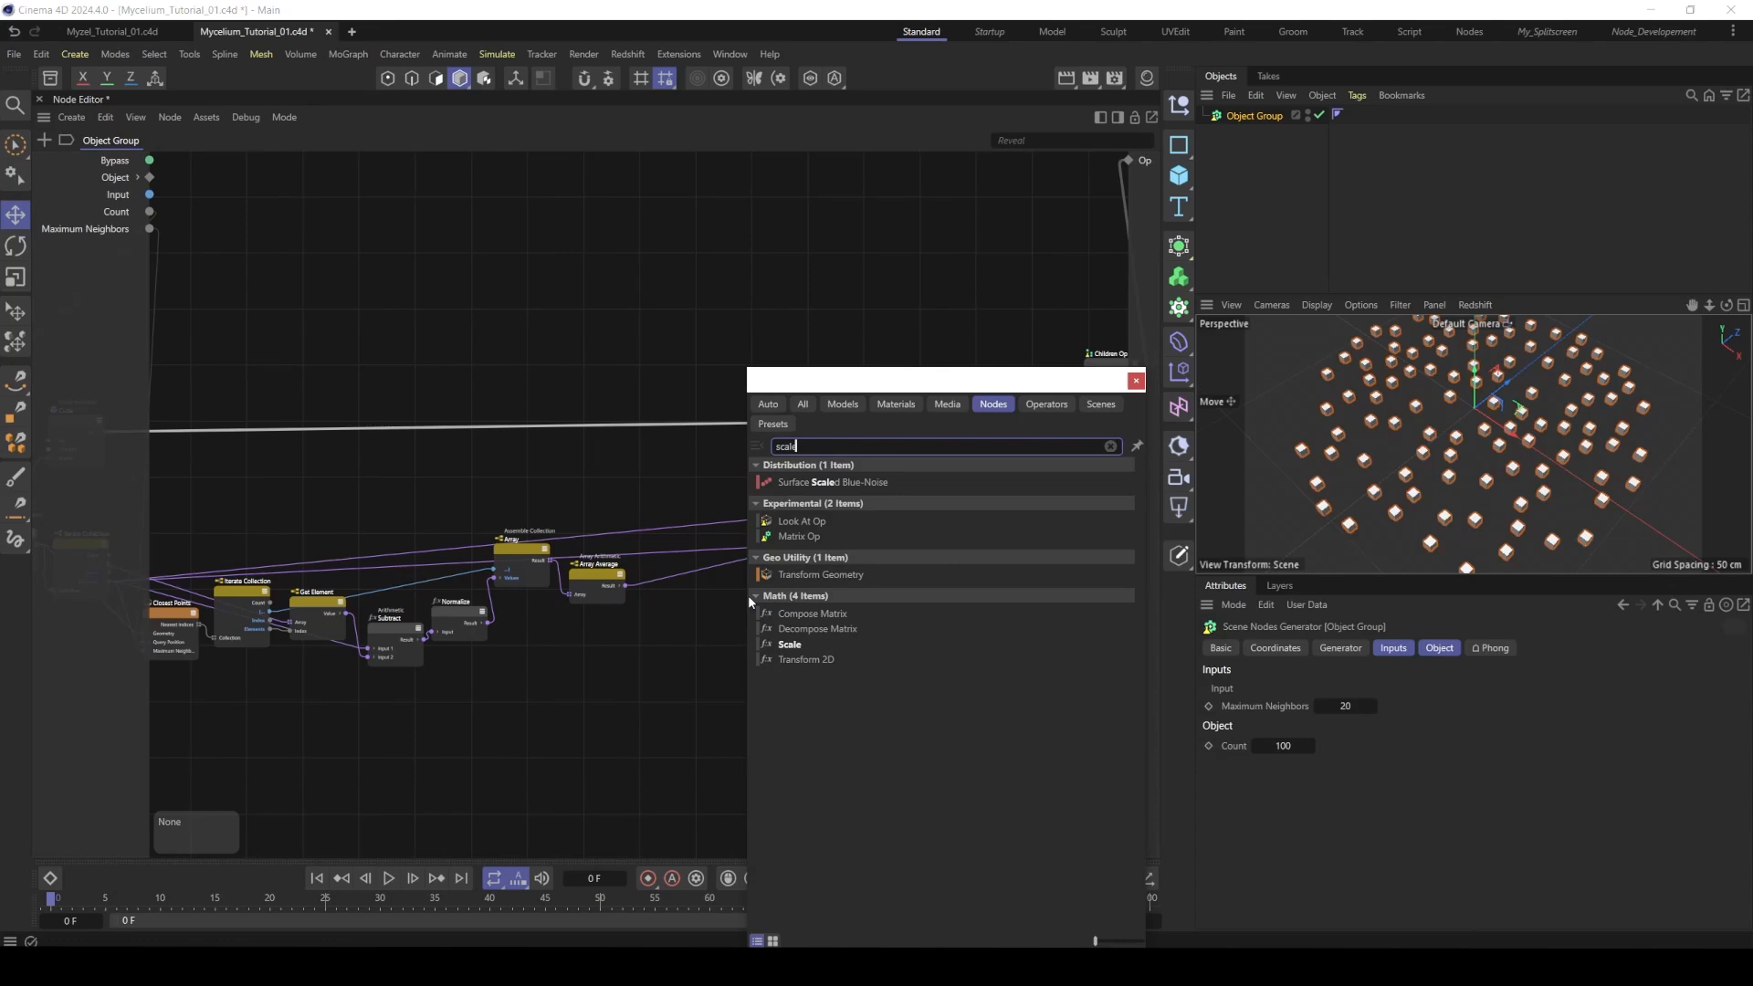
{"action": "double_click", "coordinate": [798, 644]}
- Wire Scale between Array Average's Result and Add's Input 2, with its data type set to Vector and its own Input 2 to 25
{"action": "left_click_drag", "start_coordinate": [625, 585], "coordinate": [709, 602]}
{"action": "left_click", "coordinate": [1356, 688]}
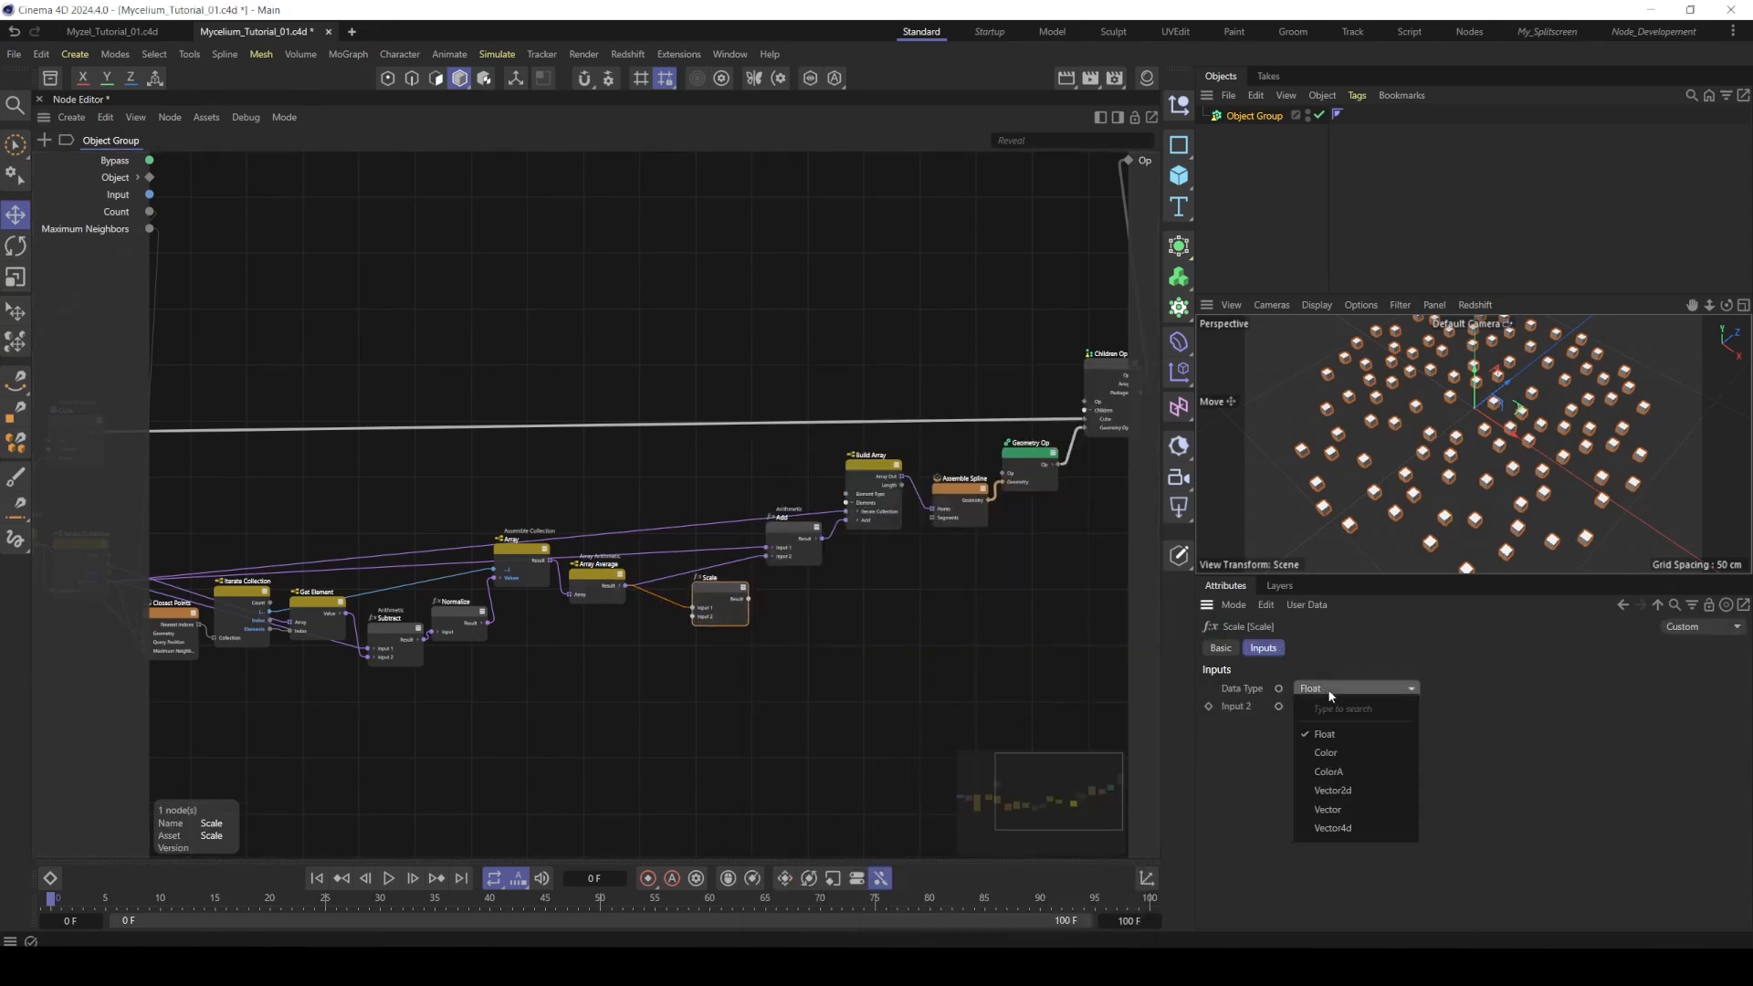
{"action": "left_click", "coordinate": [1329, 794]}
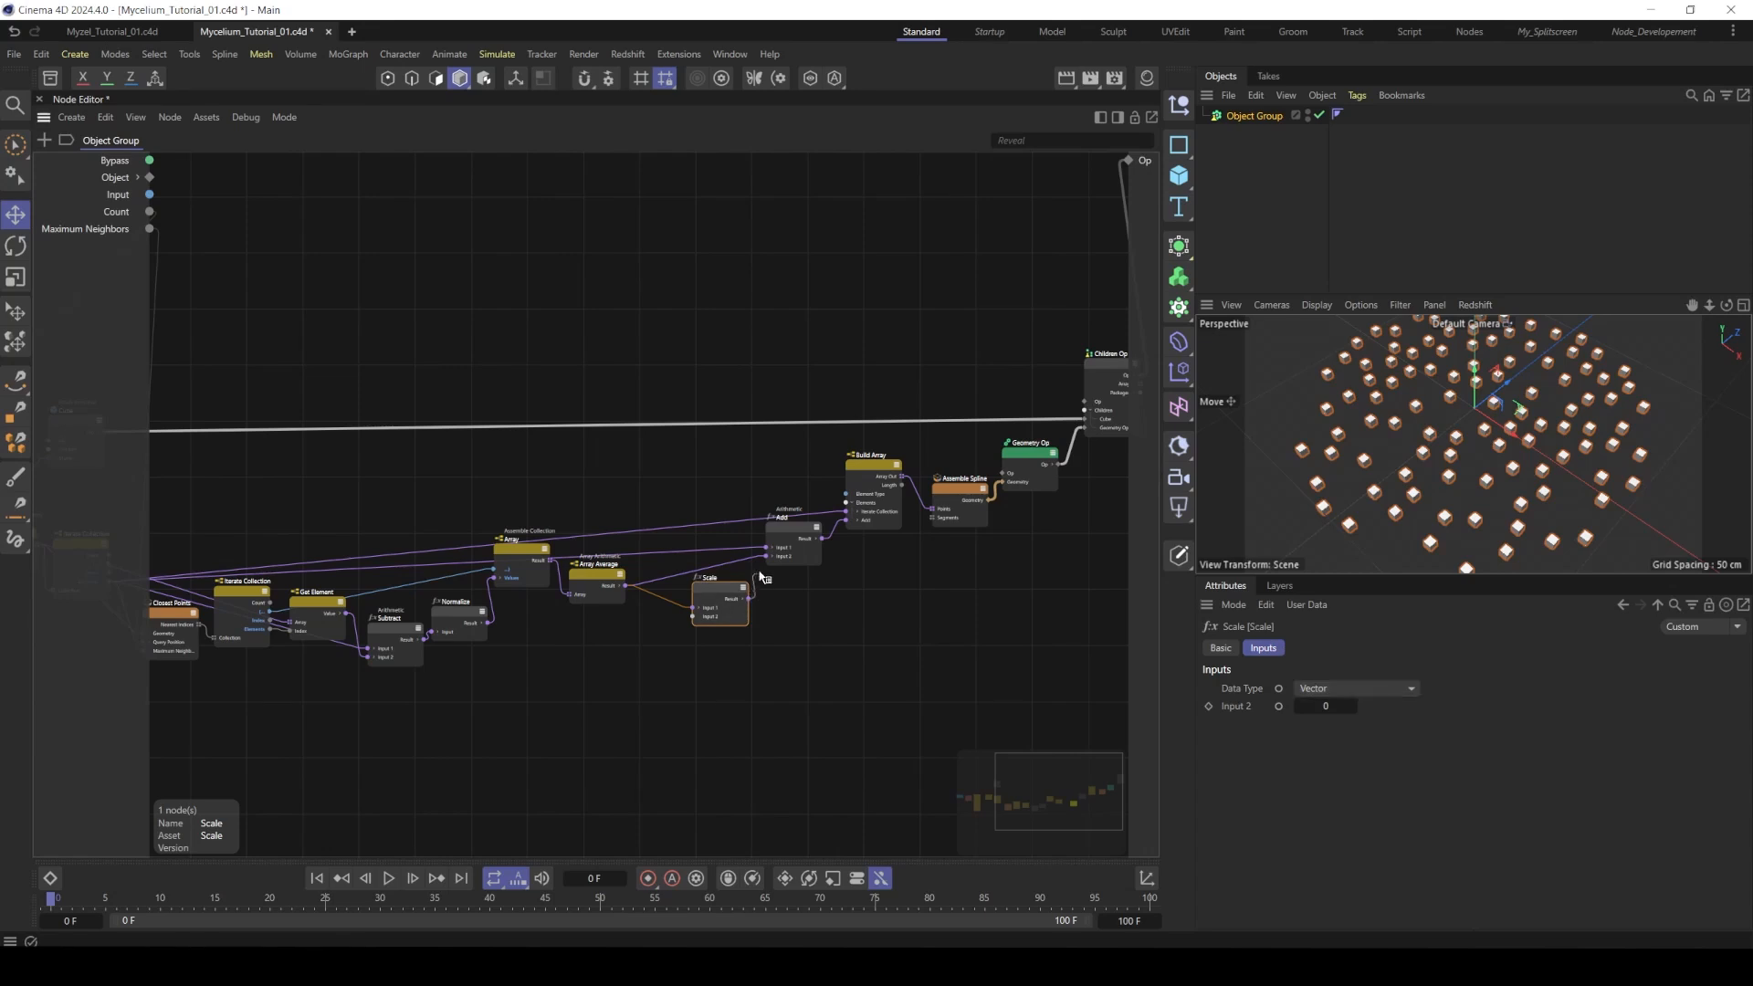
{"action": "left_click_drag", "start_coordinate": [1320, 706], "coordinate": [1348, 706]}
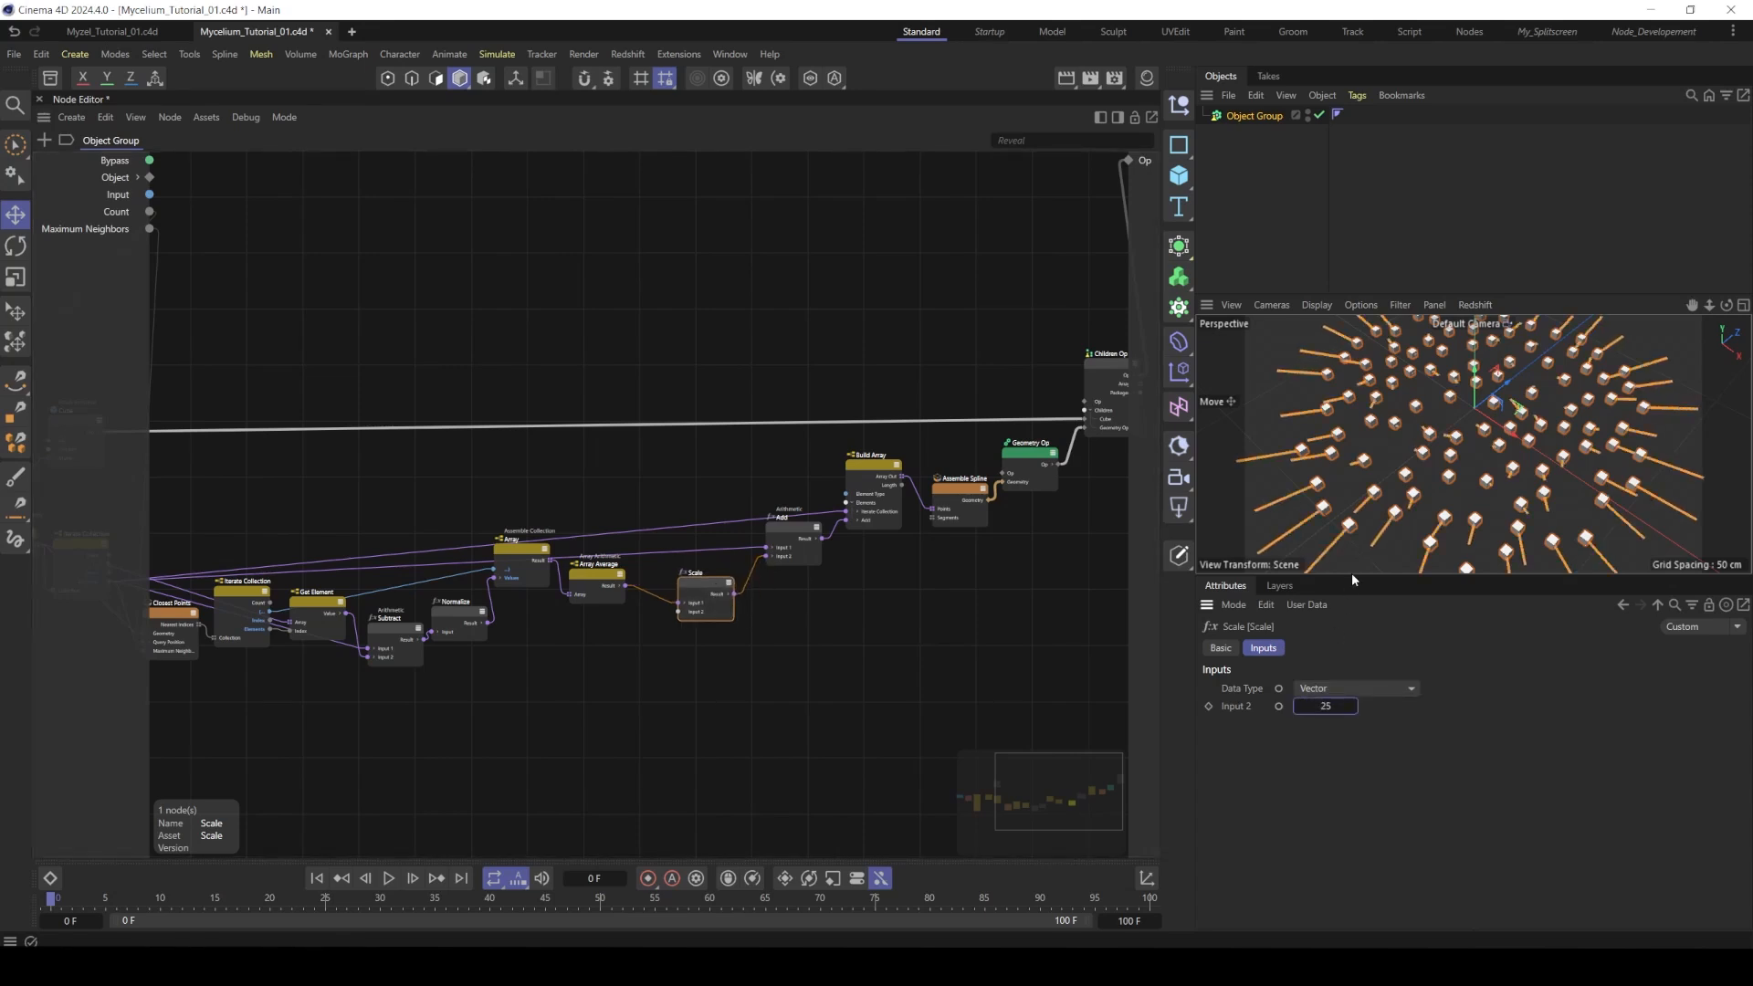
- Enlarge the perspective viewport and examine the splines drawn from the cubes up close and from different angles
{"action": "left_click_drag", "start_coordinate": [1351, 572], "coordinate": [1353, 610]}
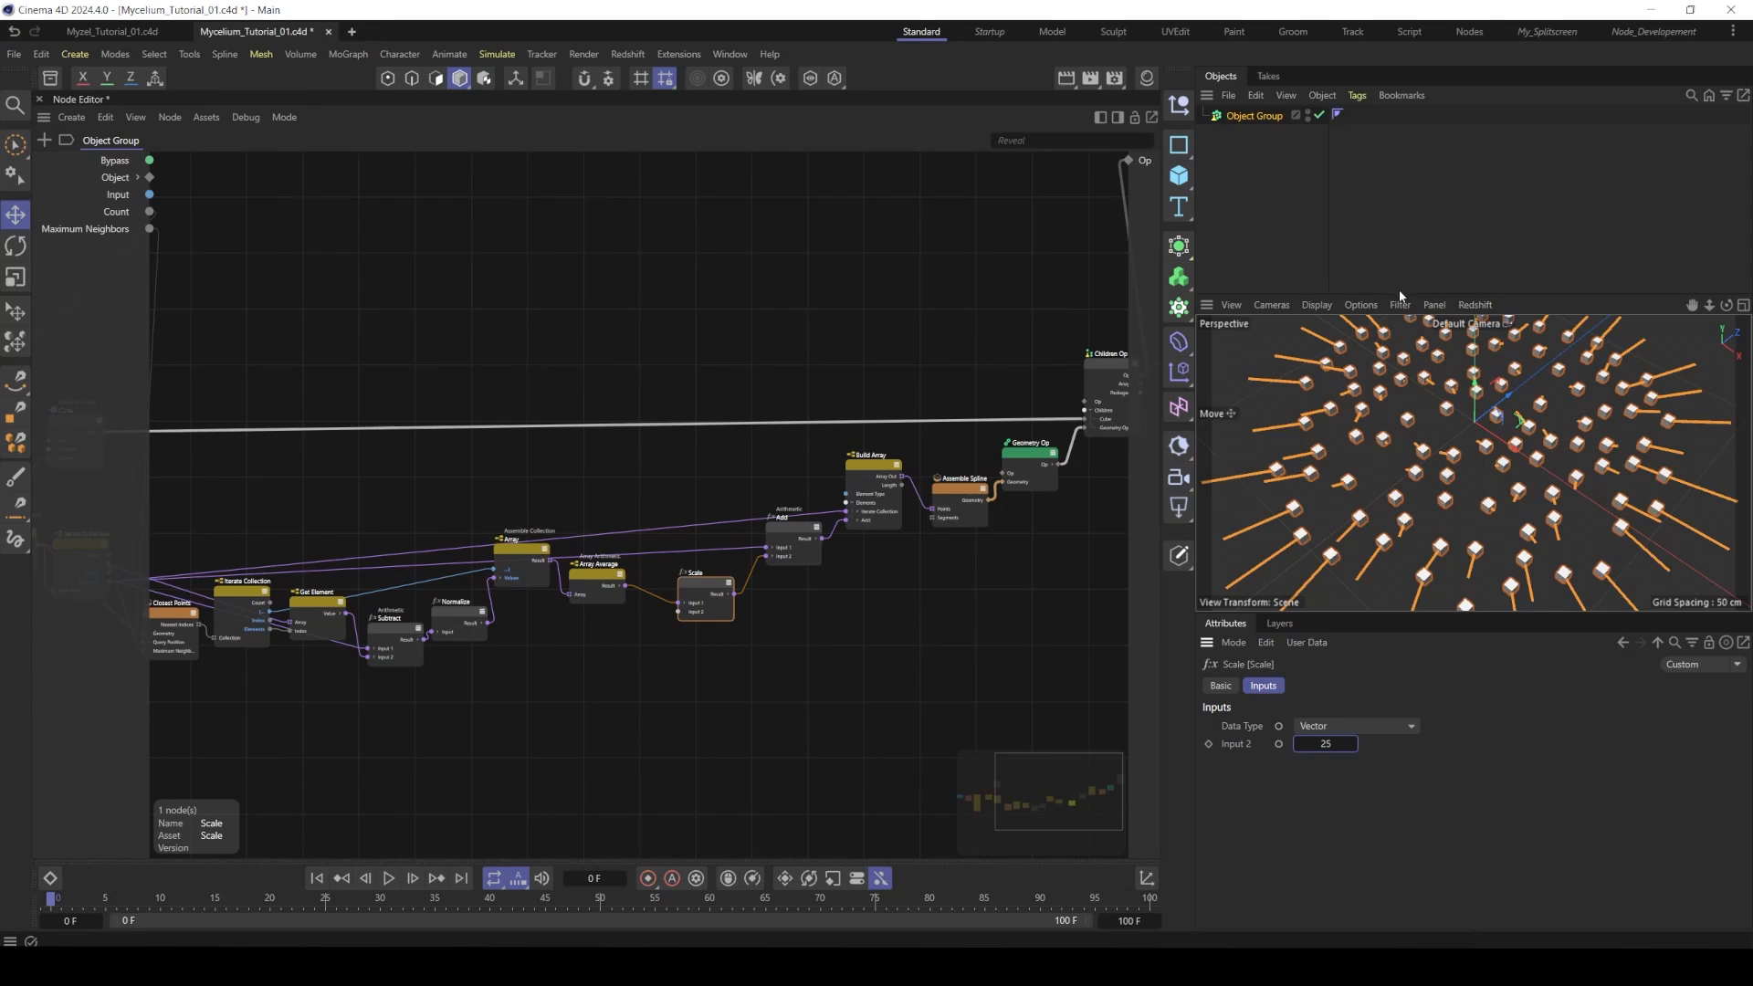
{"action": "left_click_drag", "start_coordinate": [1398, 294], "coordinate": [1399, 204]}
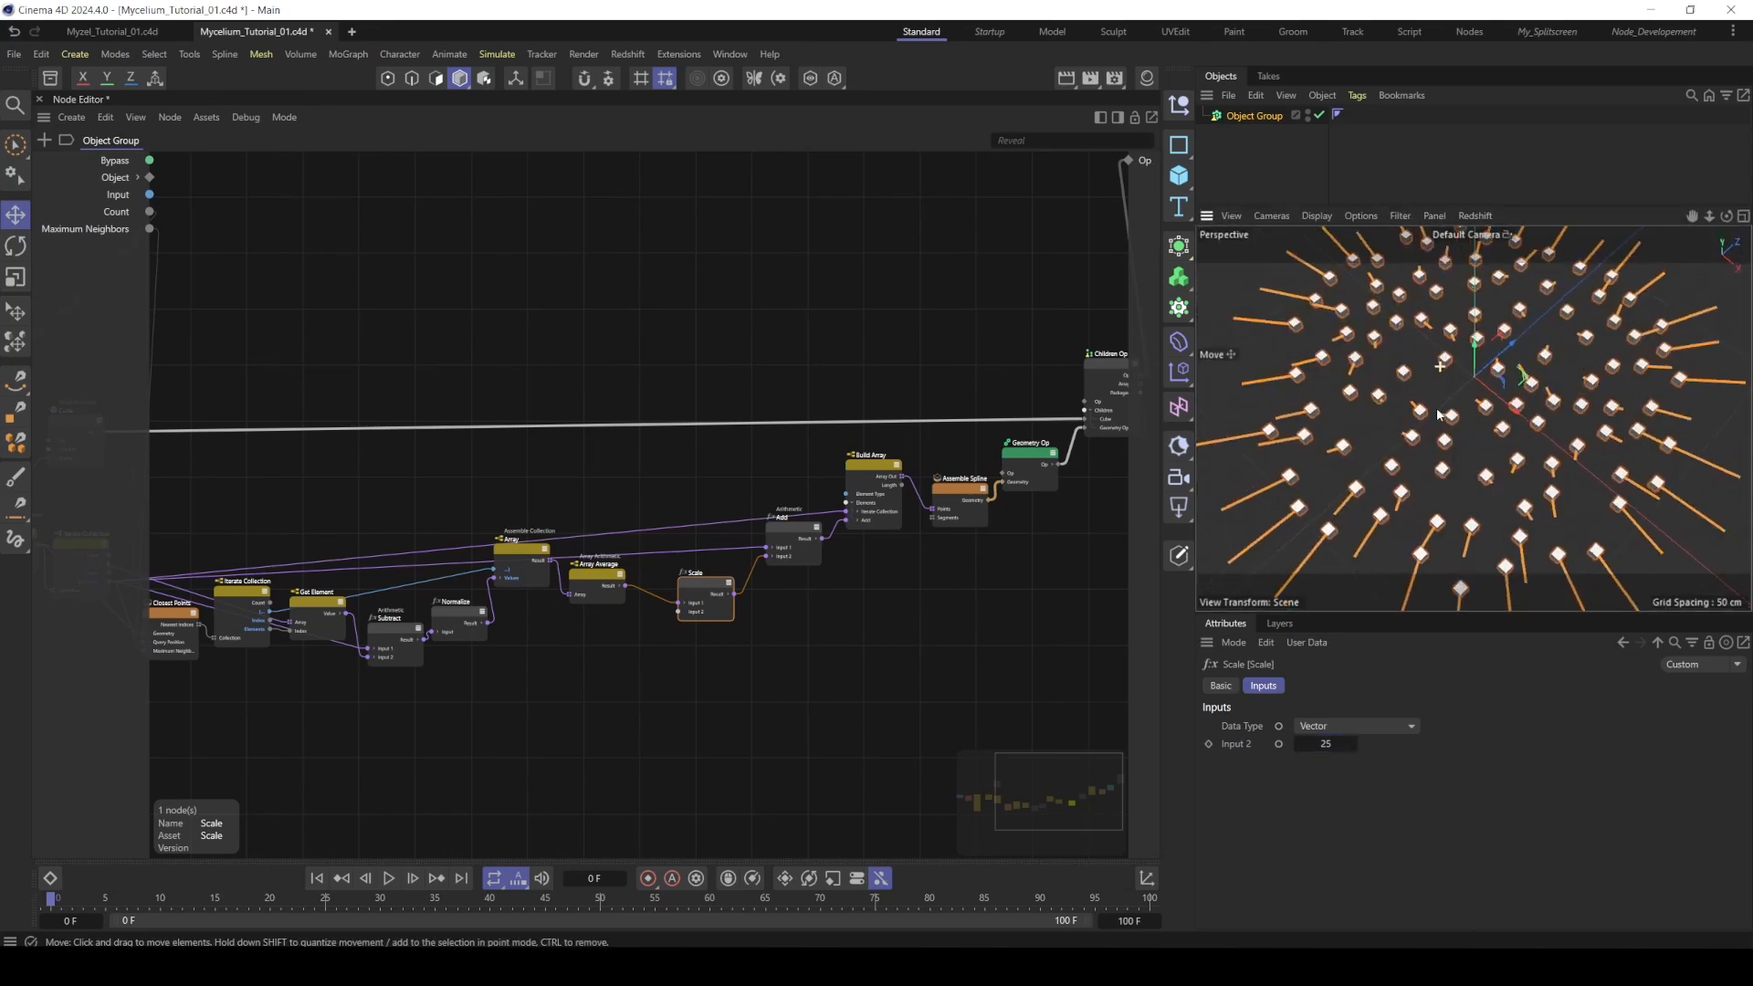
{"action": "left_click_drag", "start_coordinate": [1436, 415], "coordinate": [1450, 442], "text": "alt"}
{"action": "scroll", "coordinate": [1468, 388], "scroll_direction": "down", "scroll_amount": 3}
{"action": "middle_click_drag", "start_coordinate": [1452, 399], "coordinate": [1433, 412], "text": "alt"}
{"action": "scroll", "coordinate": [1409, 385], "scroll_direction": "up", "scroll_amount": 5}
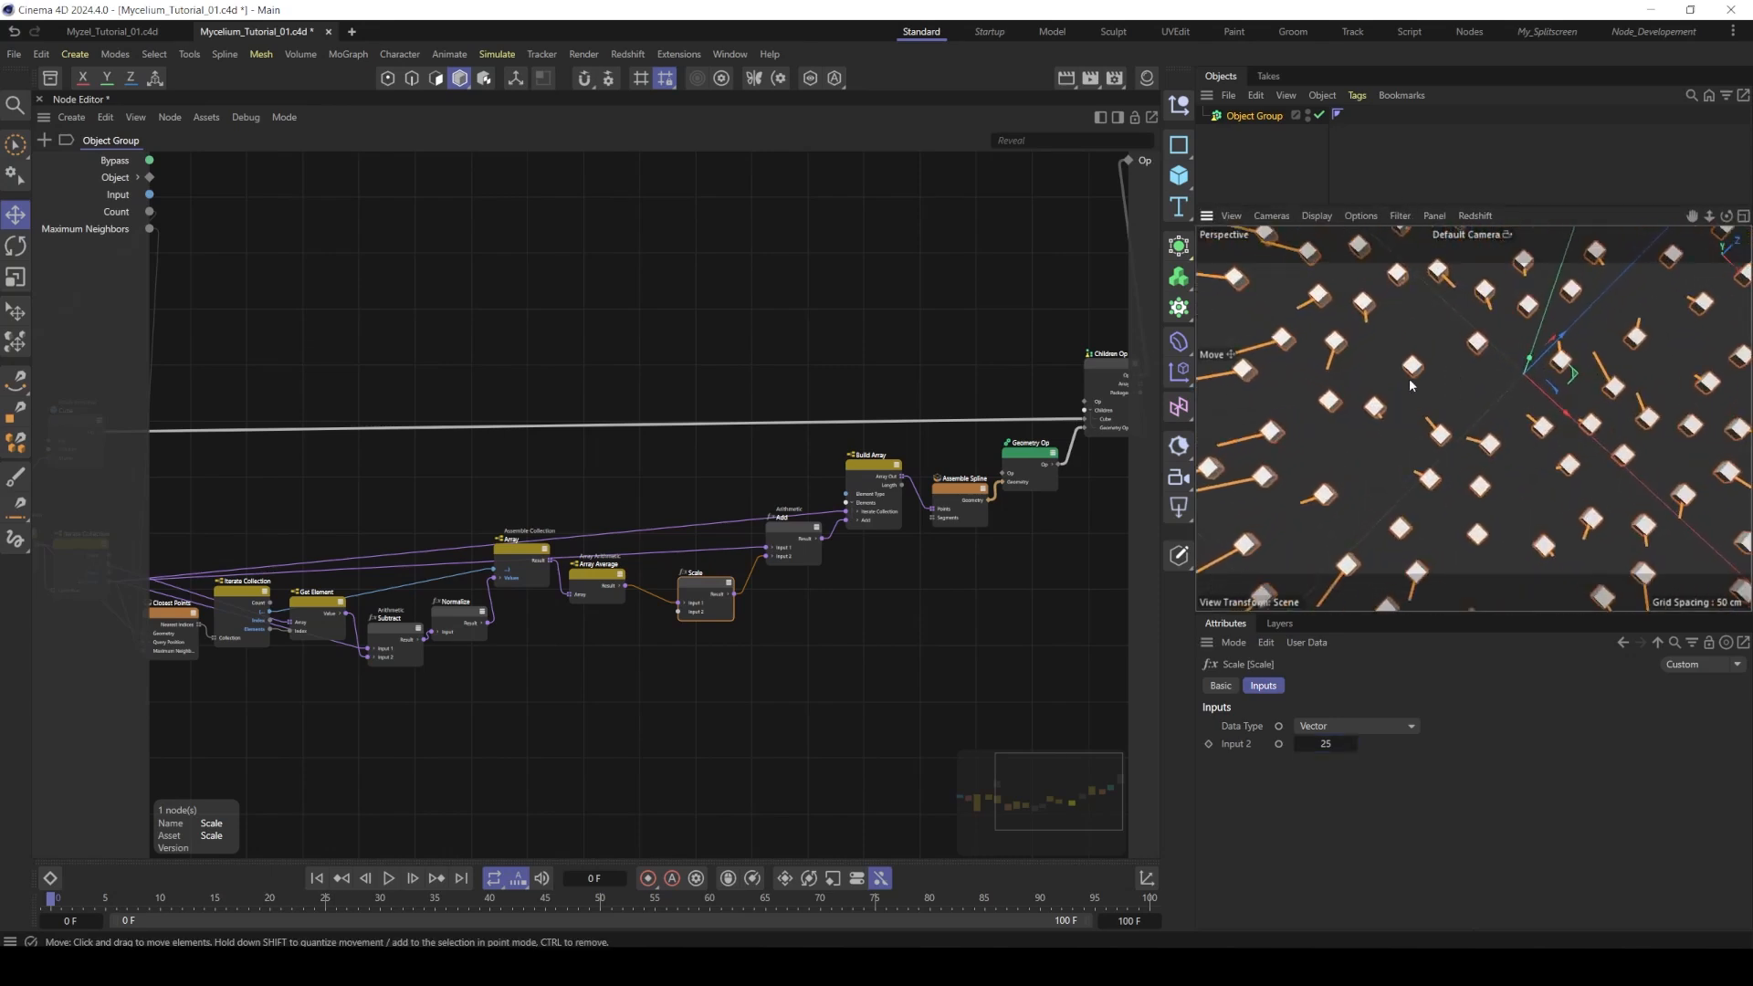
{"action": "scroll", "coordinate": [1494, 294], "scroll_direction": "down", "scroll_amount": 2}
{"action": "middle_click_drag", "start_coordinate": [1584, 372], "coordinate": [1467, 411], "text": "alt"}
{"action": "scroll", "coordinate": [1461, 412], "scroll_direction": "down", "scroll_amount": 4}
- Switch to the tutorial slides PDF, read slide 2 about a condition for directions that are too short, and return to Cinema 4D
{"action": "key", "text": "alt+Tab"}
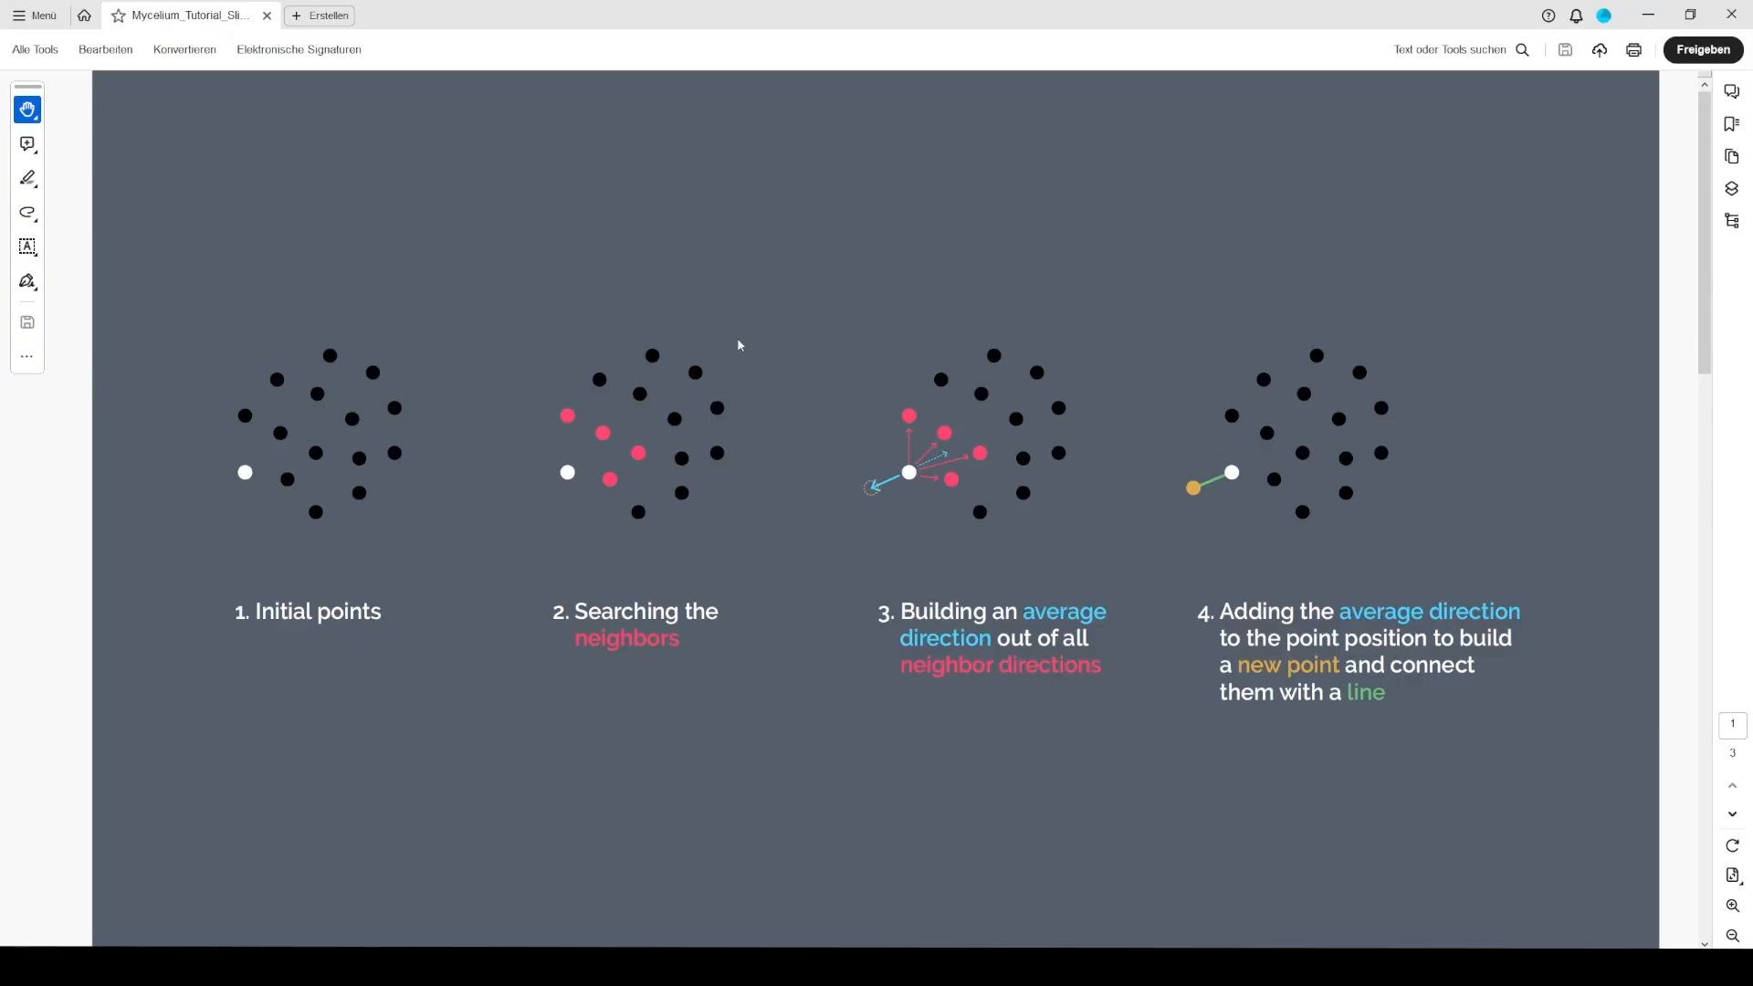
{"action": "scroll", "coordinate": [739, 343], "scroll_direction": "down", "scroll_amount": 3}
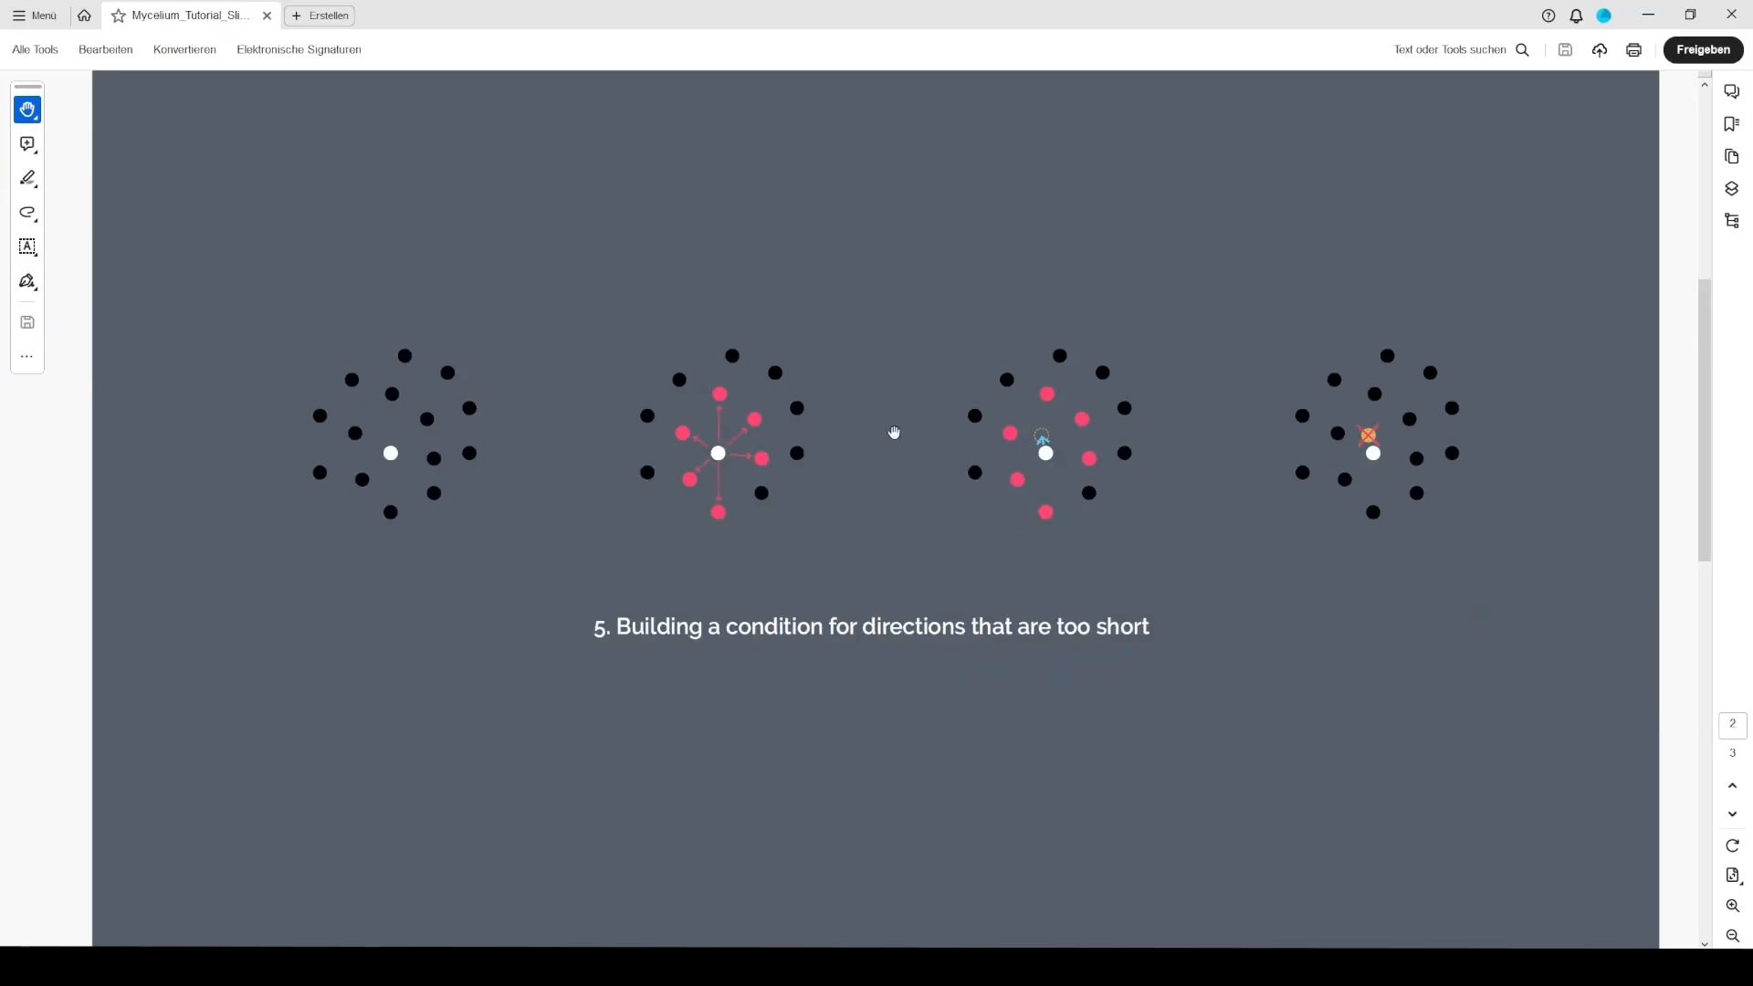
{"action": "key", "text": "alt+Tab"}
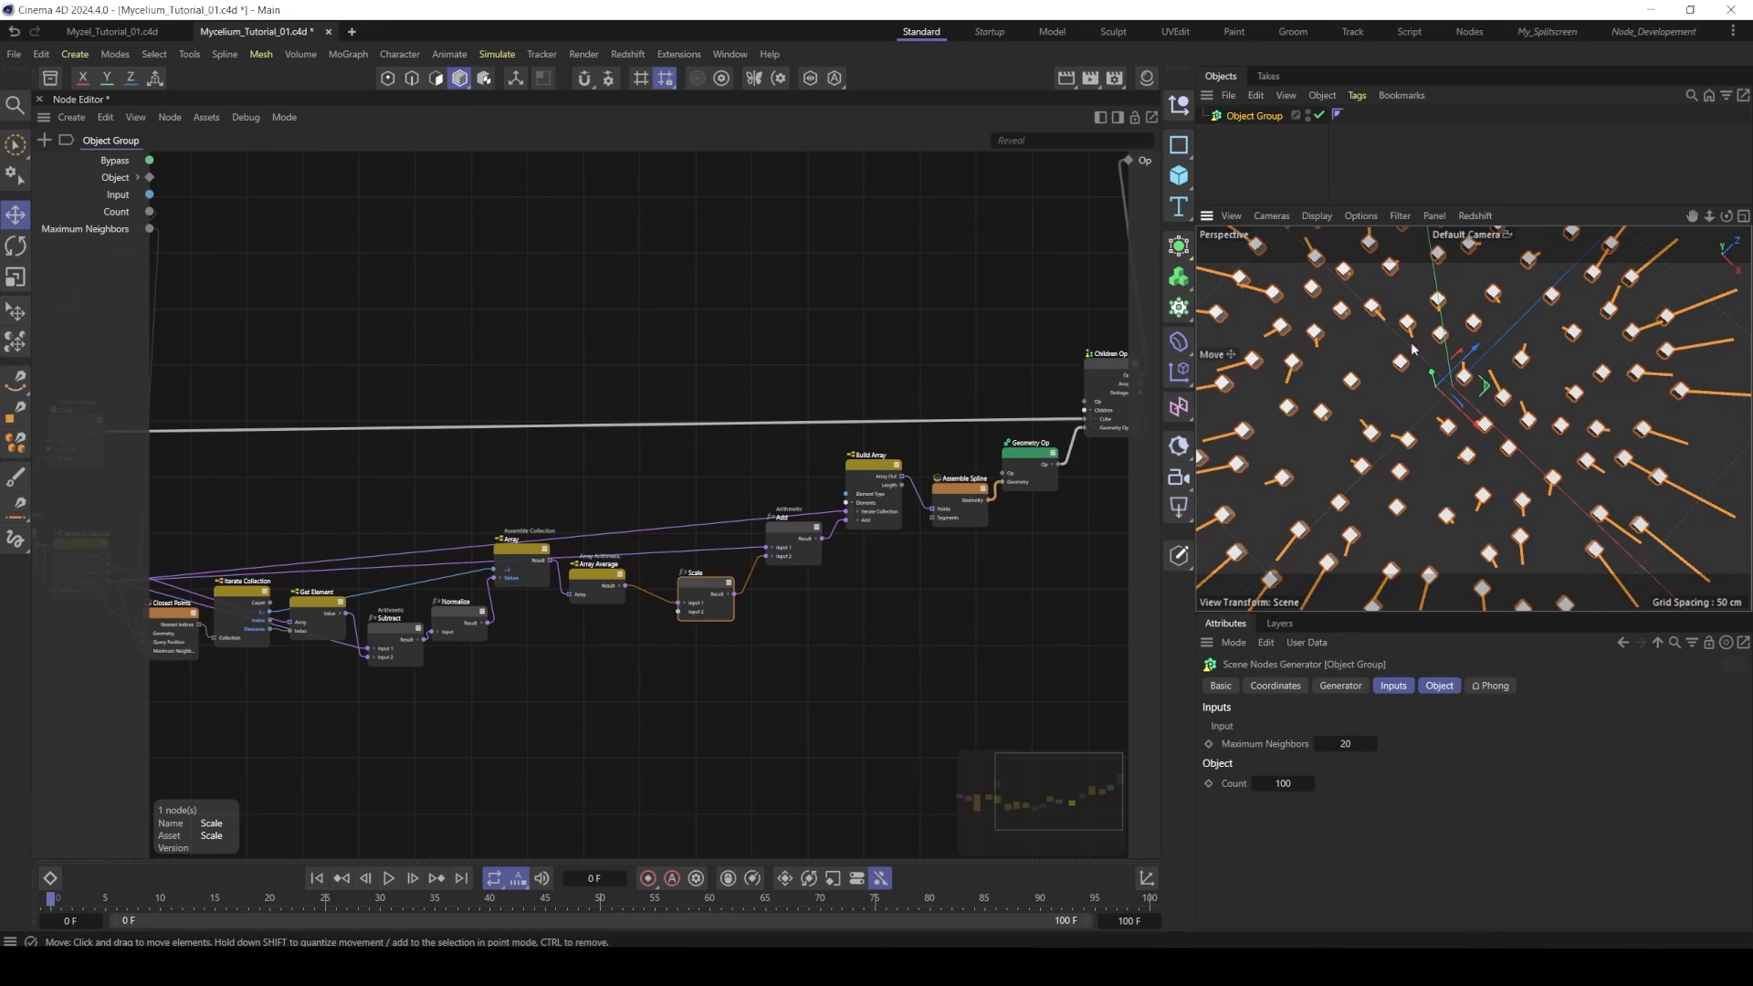
- Add a Vector Length node beside Scale and connect Scale's Result to its Input
{"action": "left_click", "coordinate": [869, 582]}
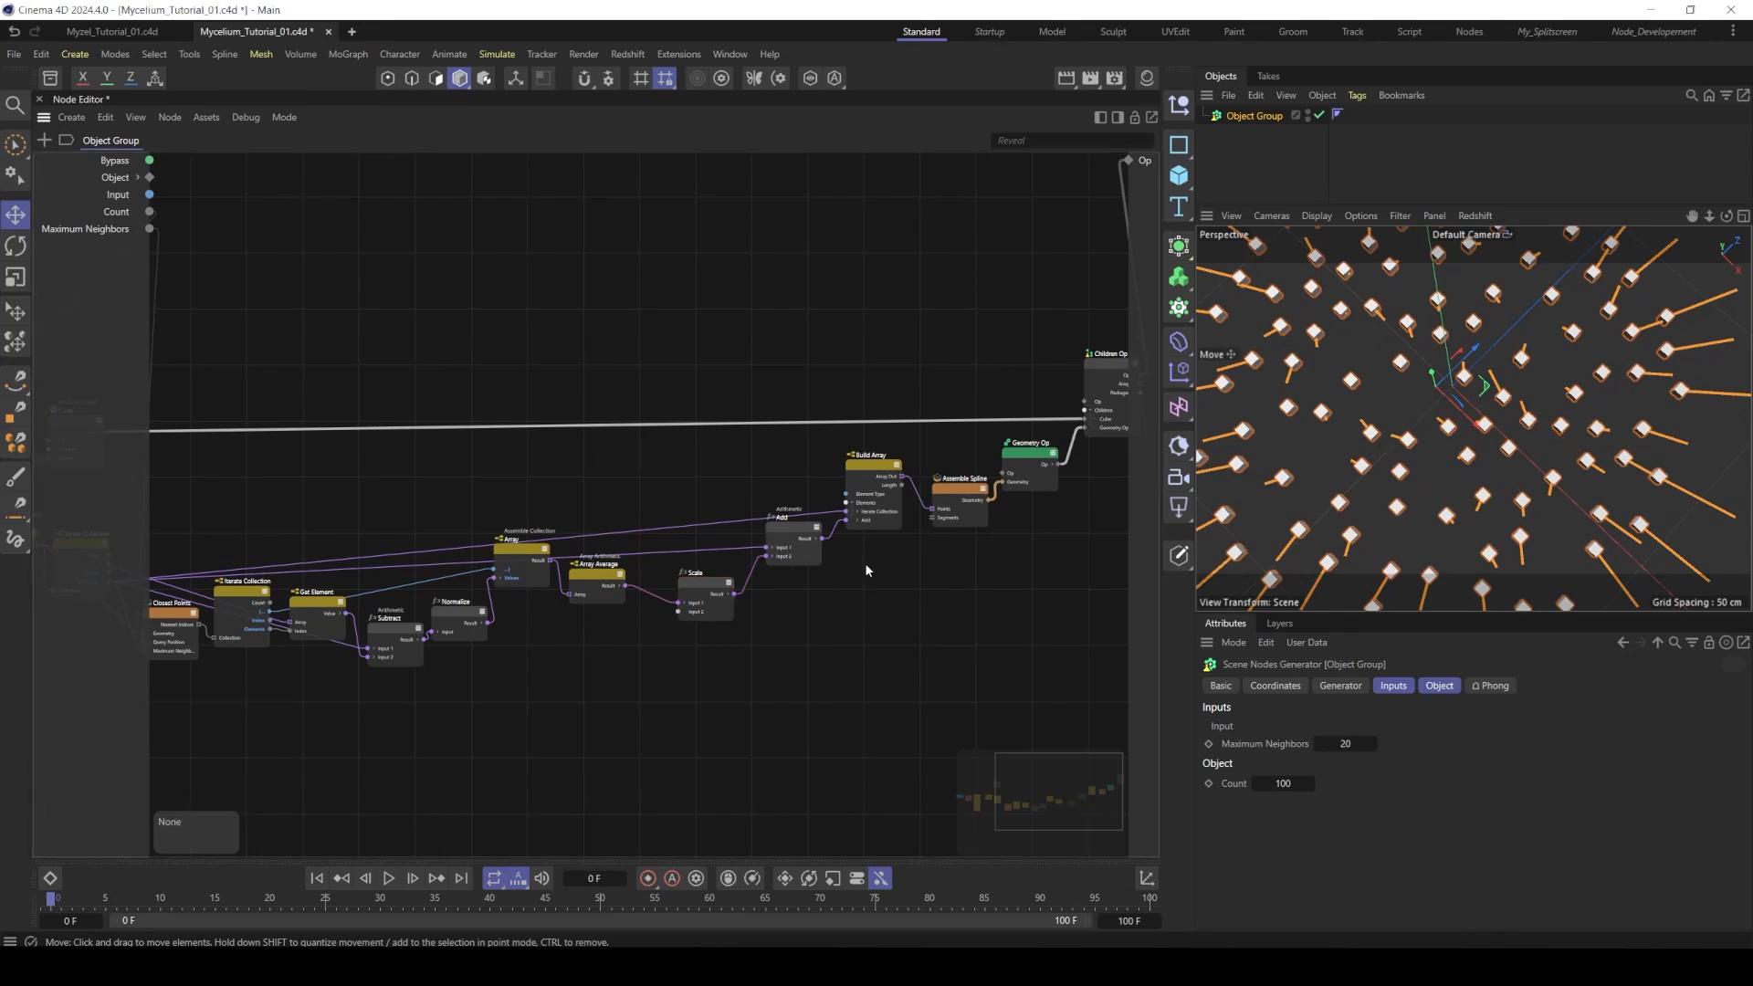
{"action": "middle_click_drag", "start_coordinate": [863, 562], "coordinate": [794, 521]}
{"action": "left_click_drag", "start_coordinate": [647, 552], "coordinate": [616, 563]}
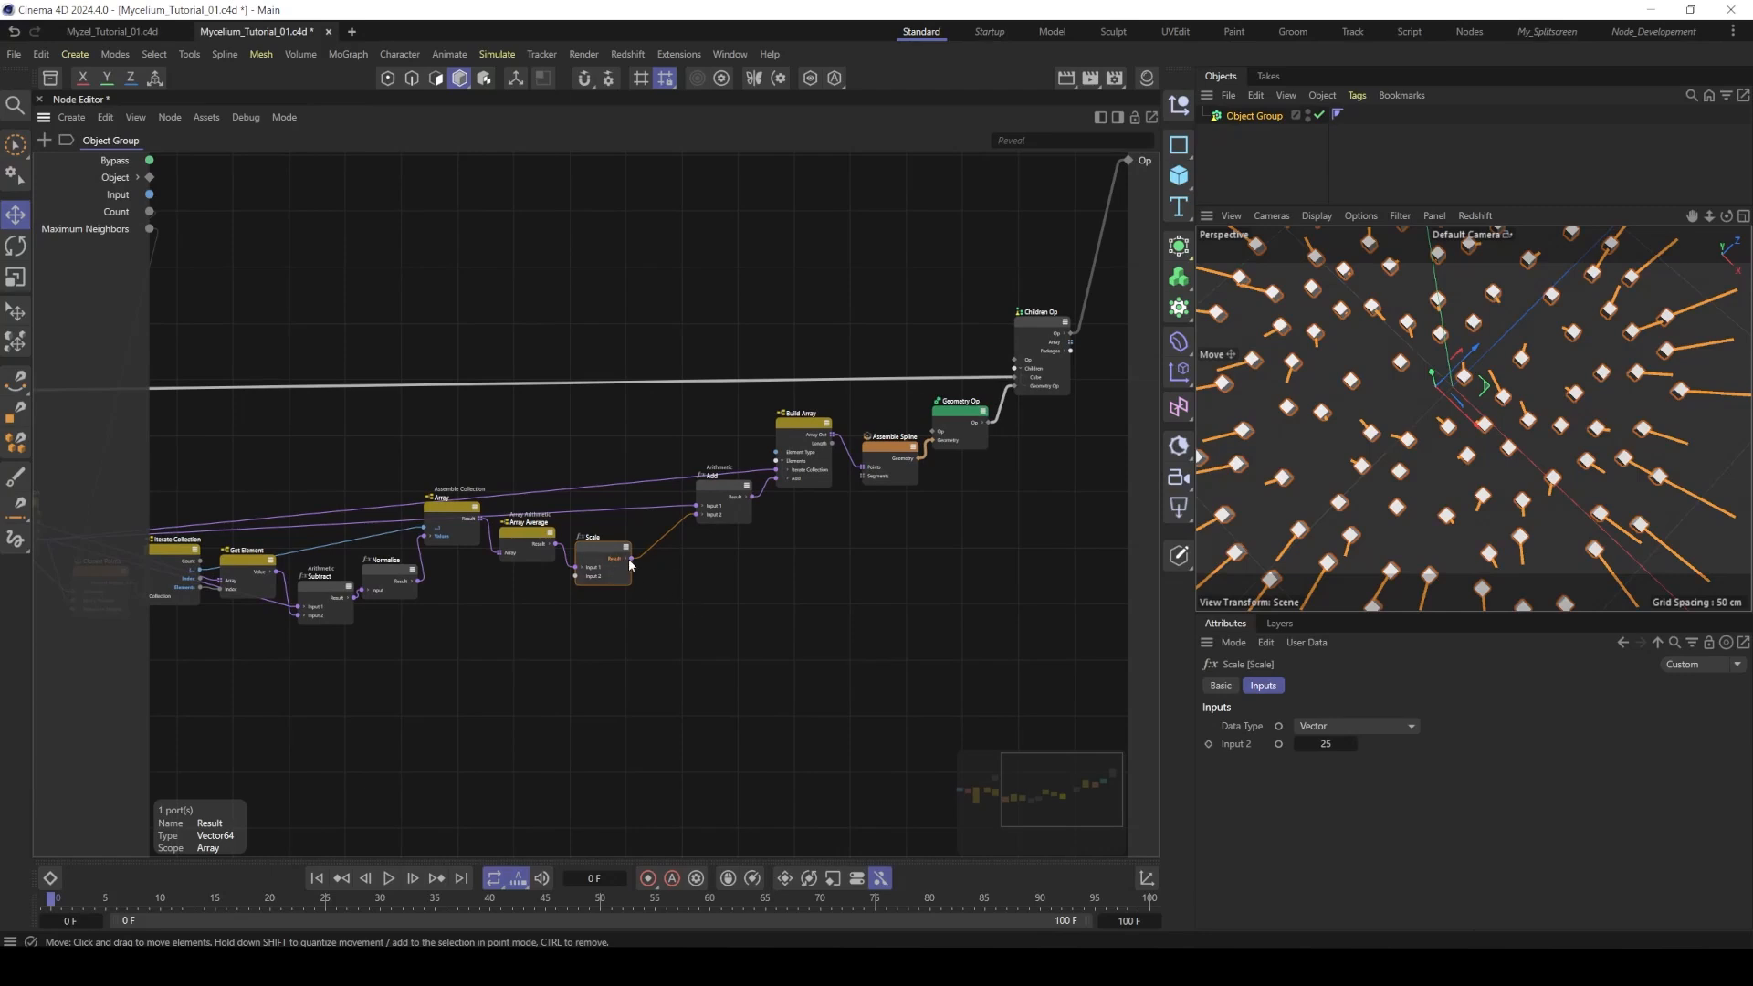
{"action": "double_click", "coordinate": [689, 589]}
{"action": "type", "text": "leng"}
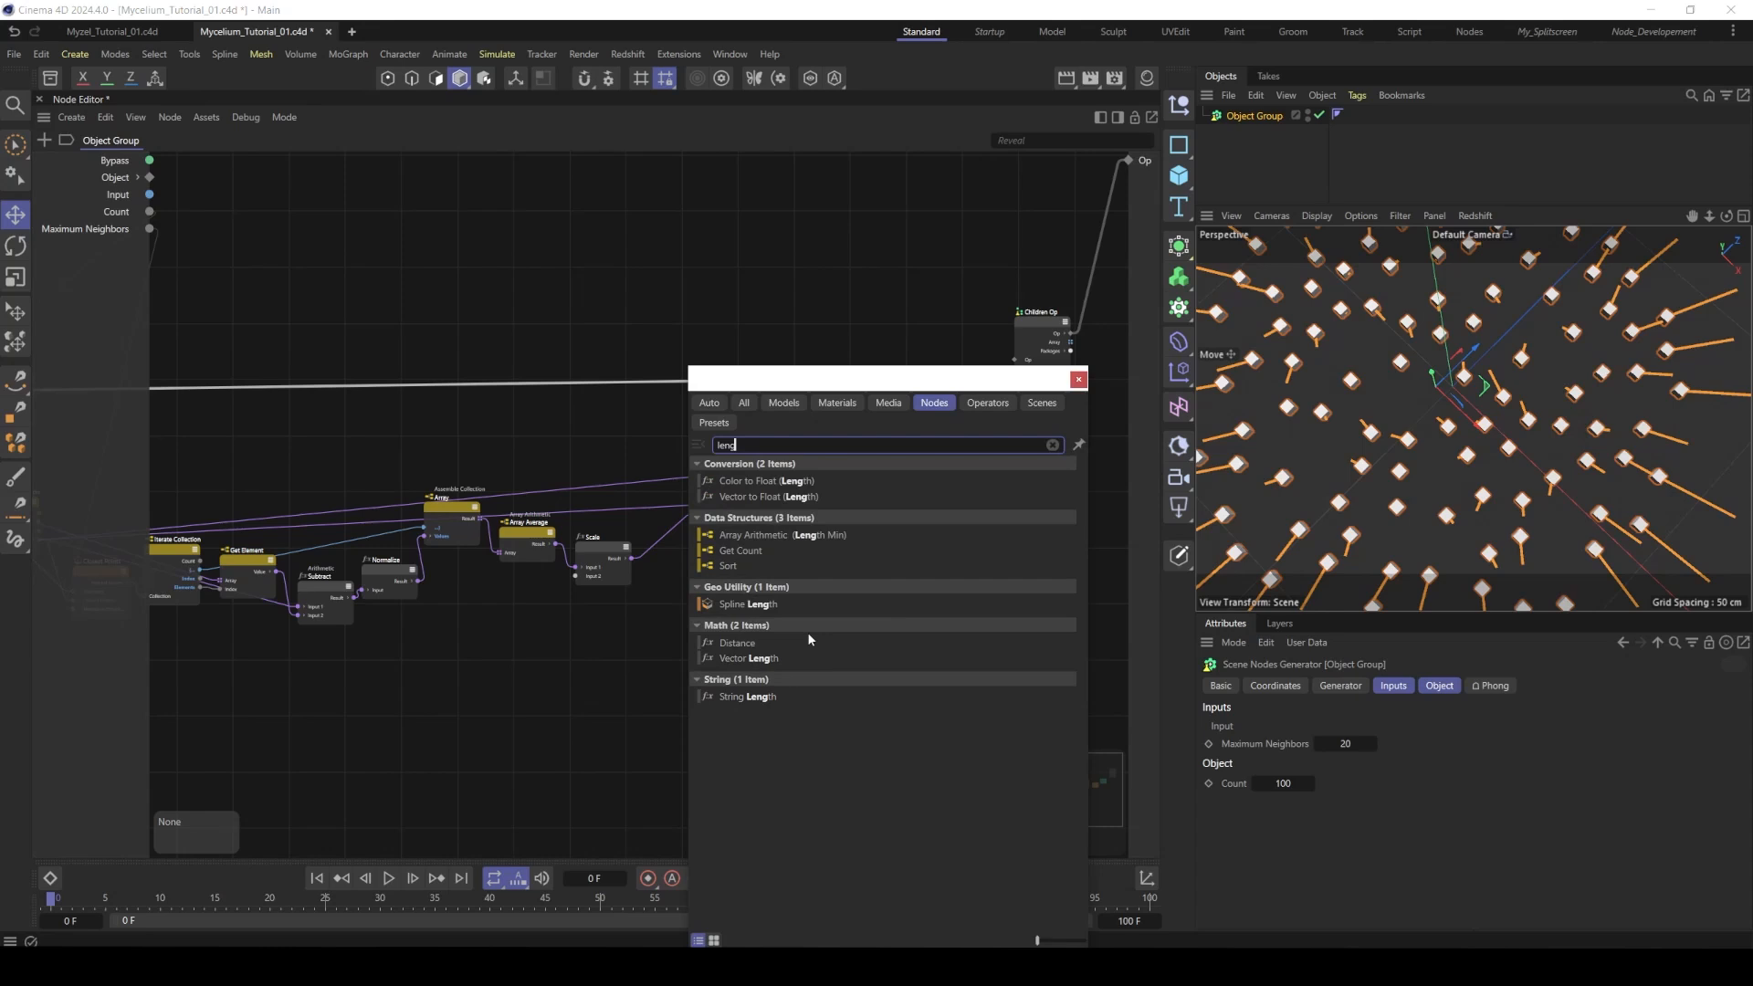
{"action": "double_click", "coordinate": [761, 659]}
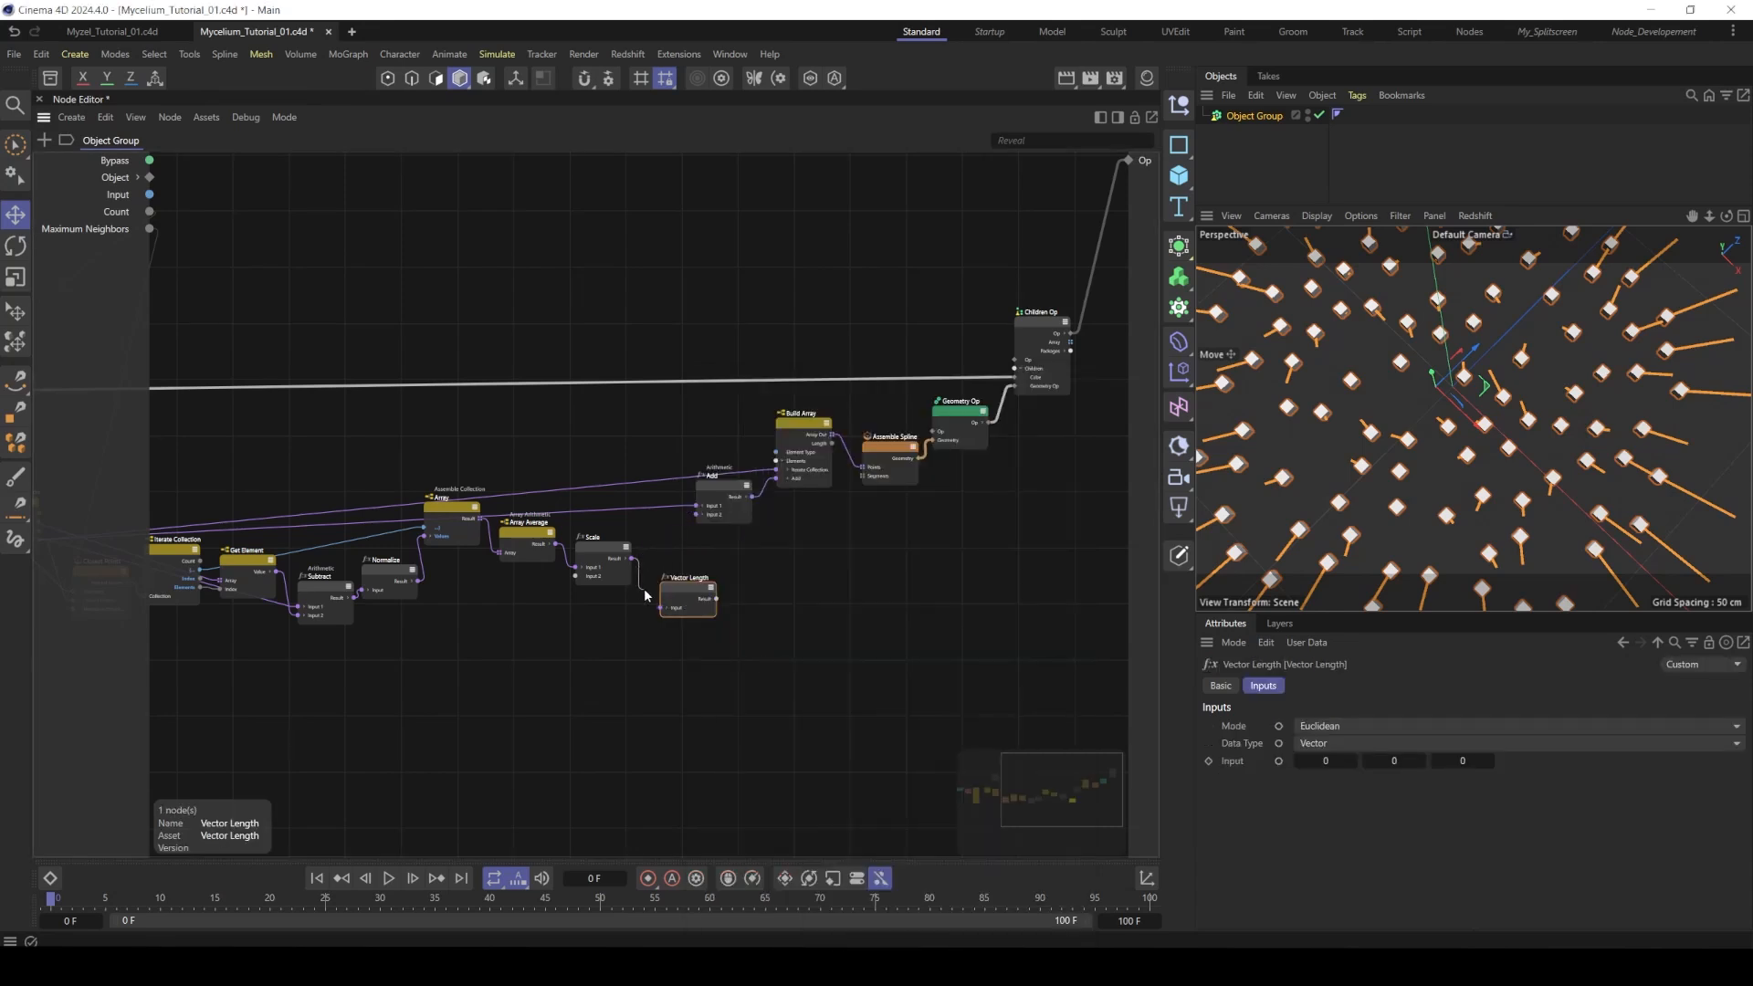
{"action": "left_click_drag", "start_coordinate": [632, 558], "coordinate": [668, 587]}
- Add a Compare node after Vector Length and connect Vector Length's Result to Compare's Input 1
{"action": "right_click_drag", "start_coordinate": [725, 579], "coordinate": [733, 577], "text": "alt"}
{"action": "middle_click_drag", "start_coordinate": [733, 577], "coordinate": [686, 584], "text": "alt"}
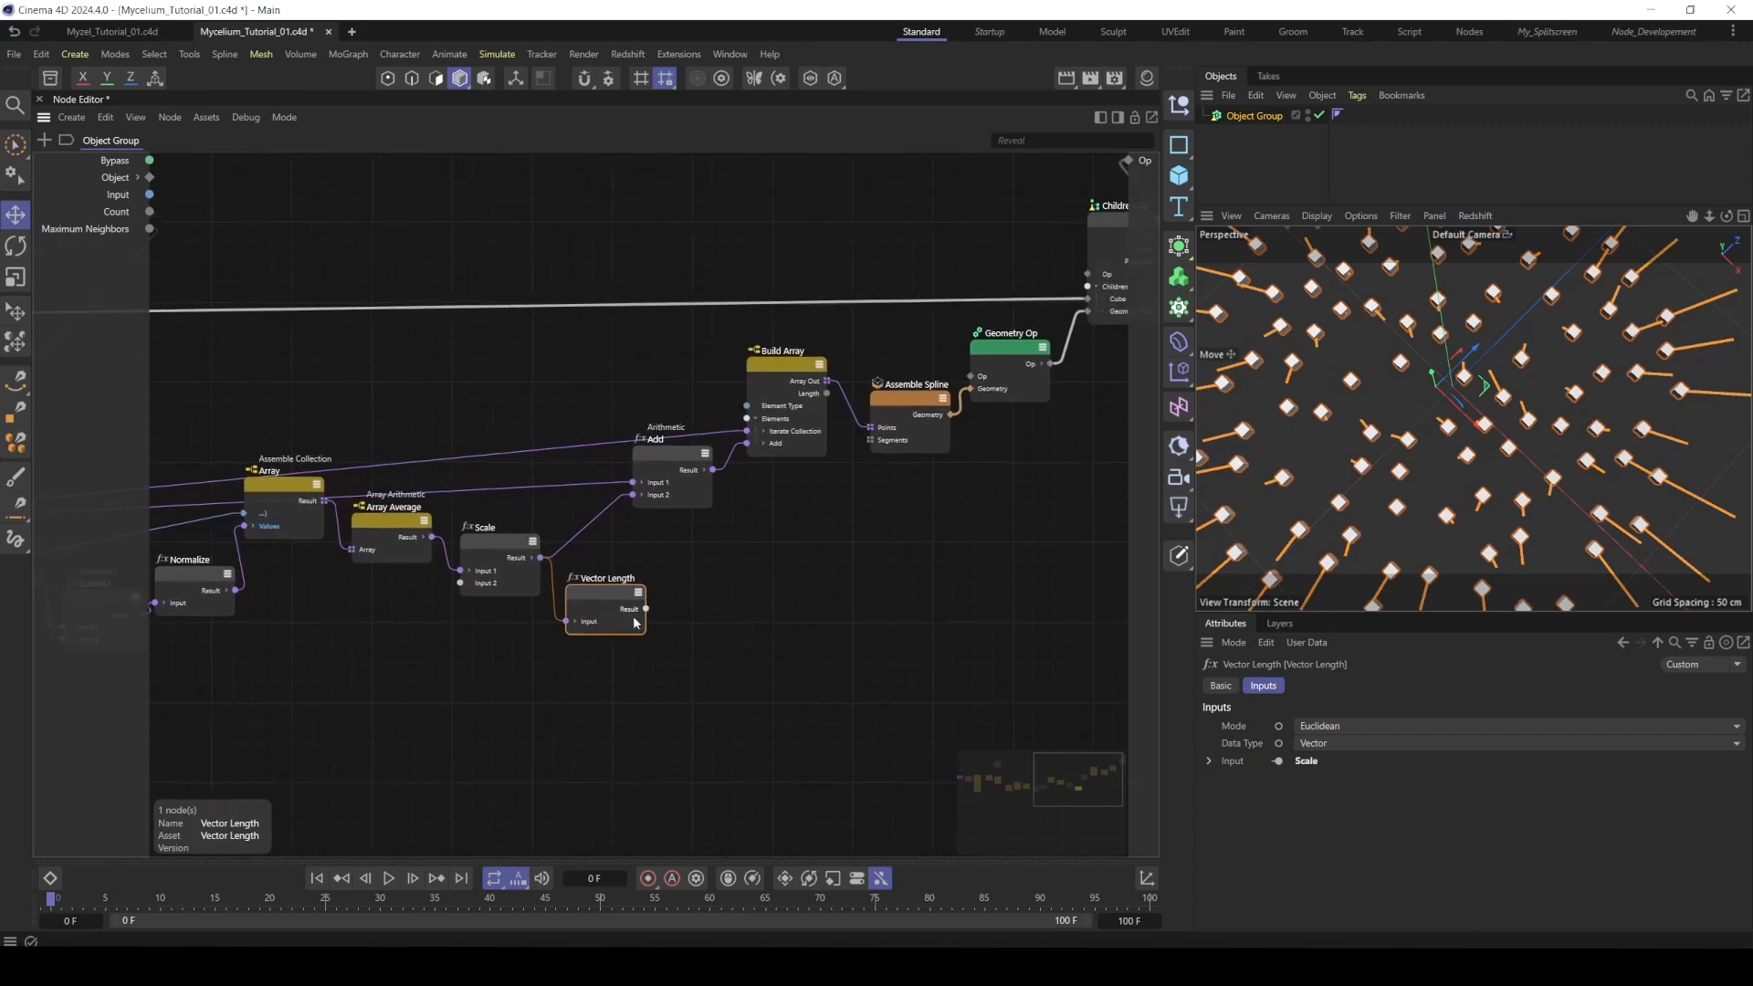
{"action": "left_click", "coordinate": [637, 611]}
{"action": "key", "text": "shift+c"}
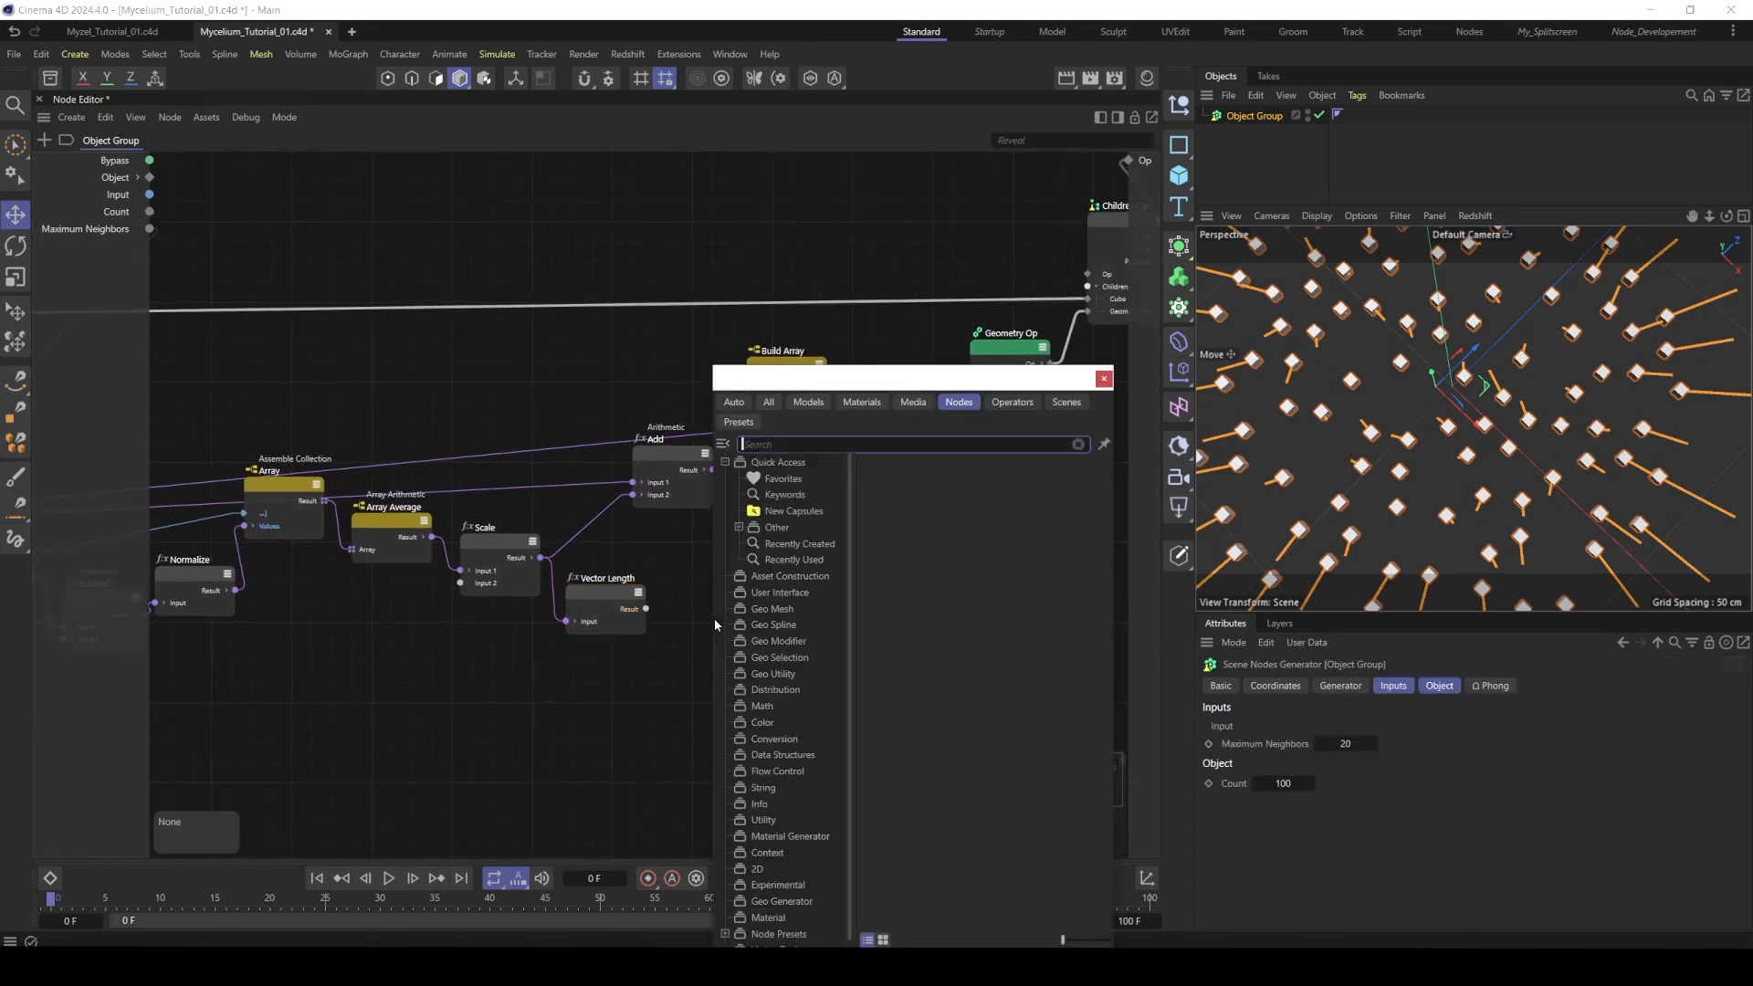
{"action": "type", "text": "compa"}
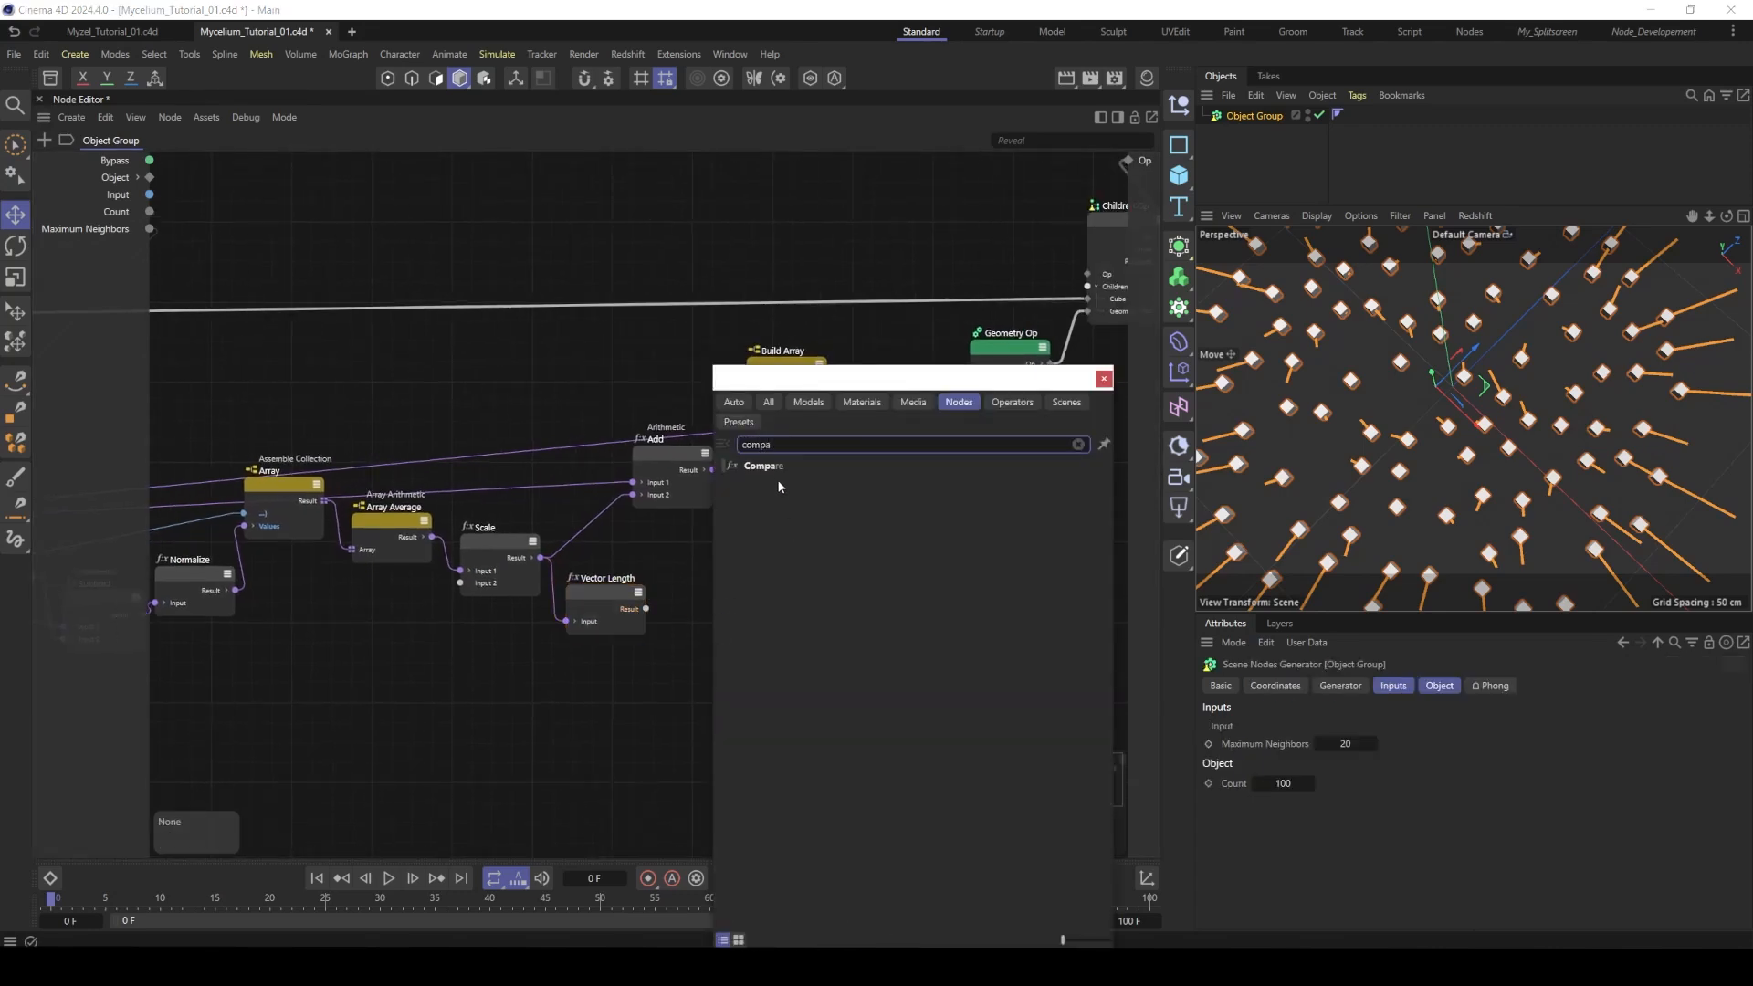
{"action": "key", "text": "Return"}
{"action": "mouse_move", "coordinate": [710, 622]}
{"action": "left_mouse_down"}
{"action": "mouse_move", "coordinate": [710, 593]}
{"action": "mouse_move", "coordinate": [713, 609]}
{"action": "left_mouse_up"}
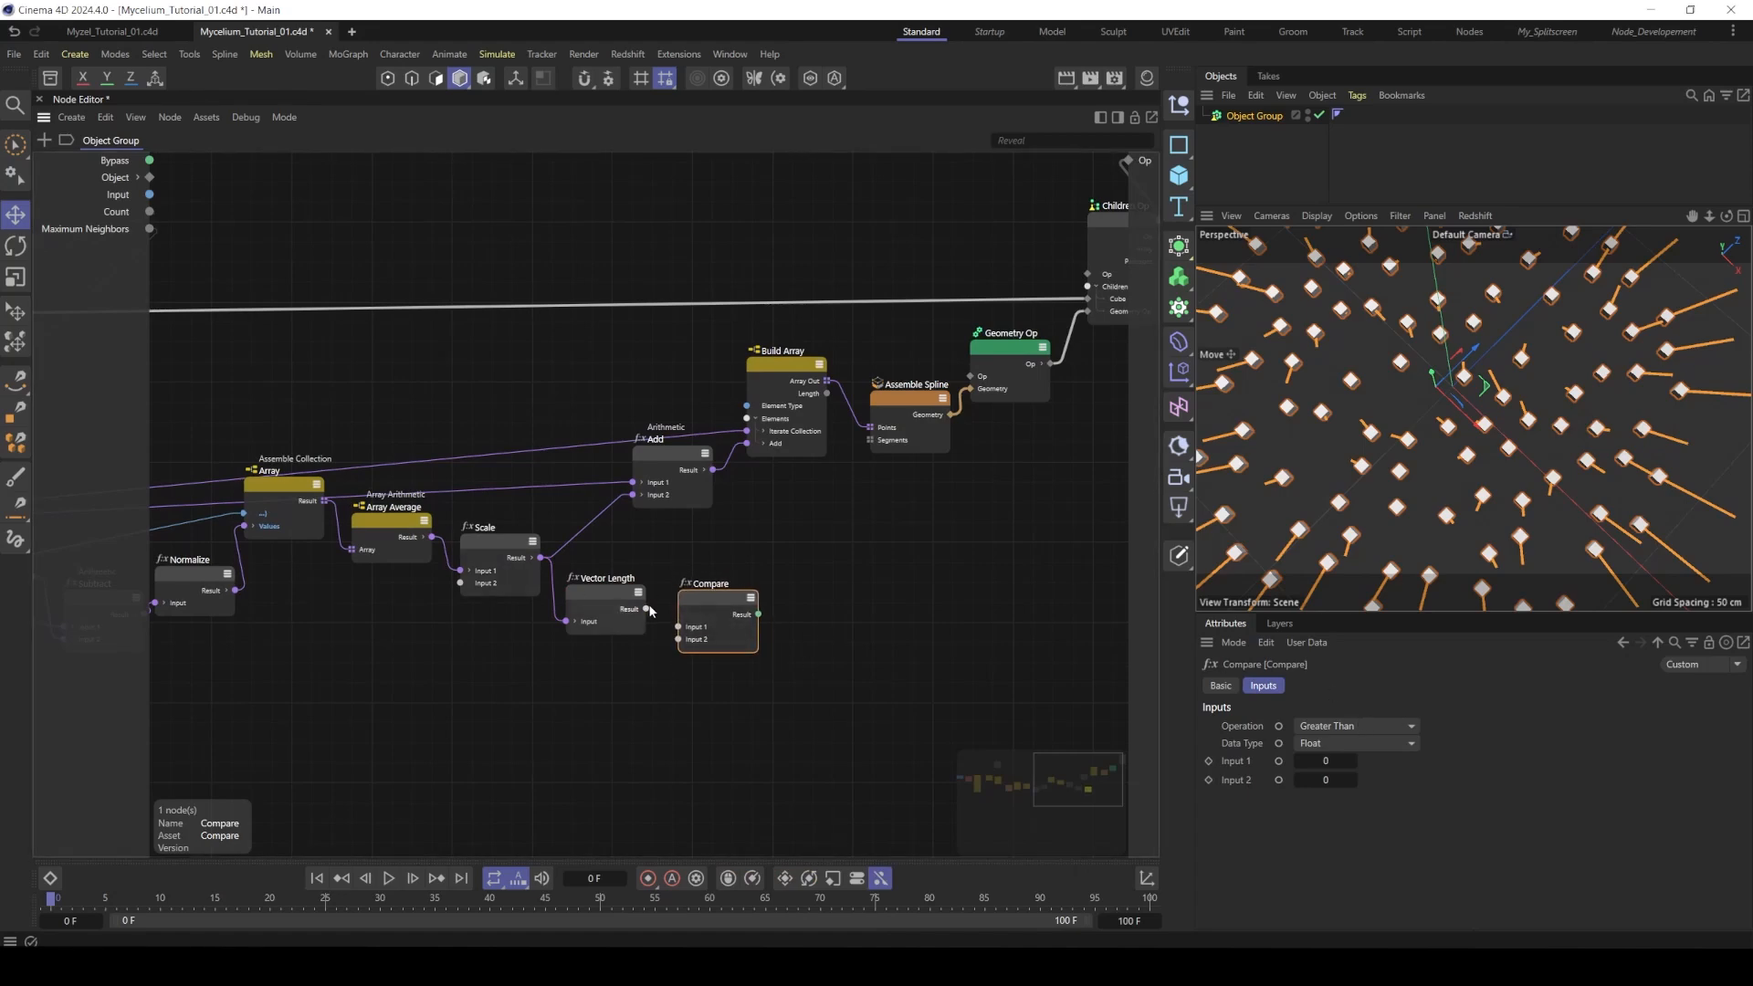
{"action": "left_click_drag", "start_coordinate": [645, 613], "coordinate": [677, 626]}
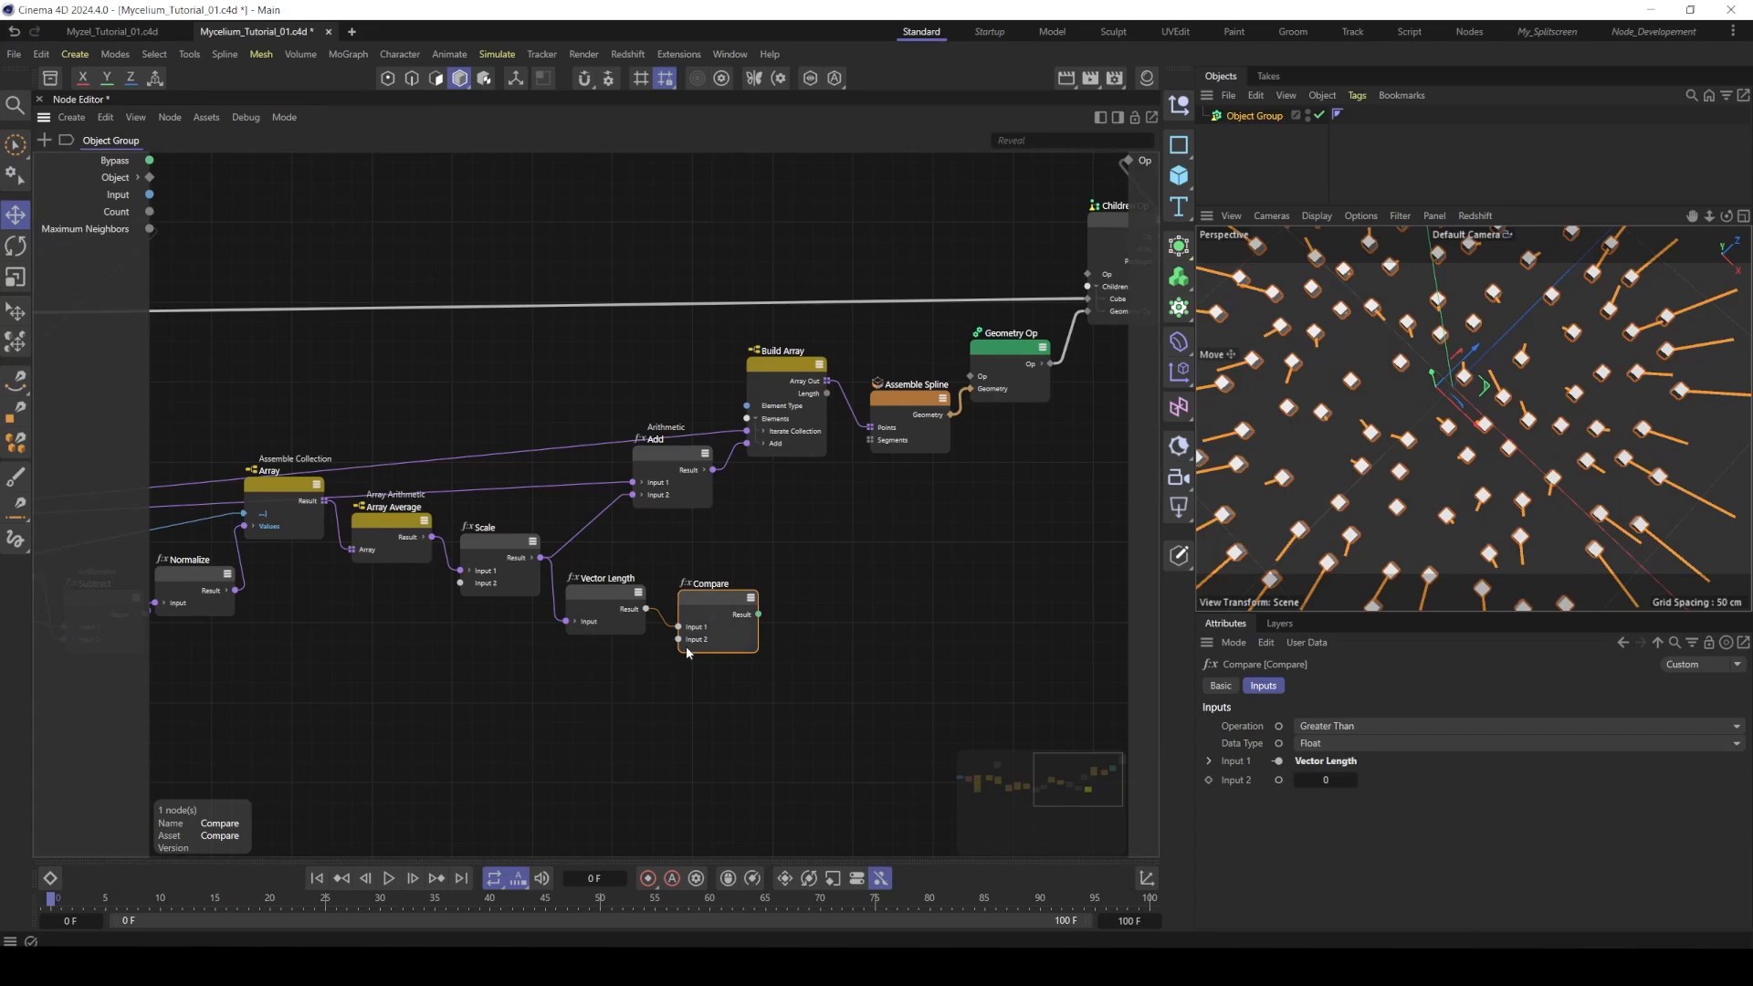
- Expose Compare's Input 2 as a new group input named Min Length and set its value to 10
{"action": "left_click_drag", "start_coordinate": [673, 640], "coordinate": [428, 731]}
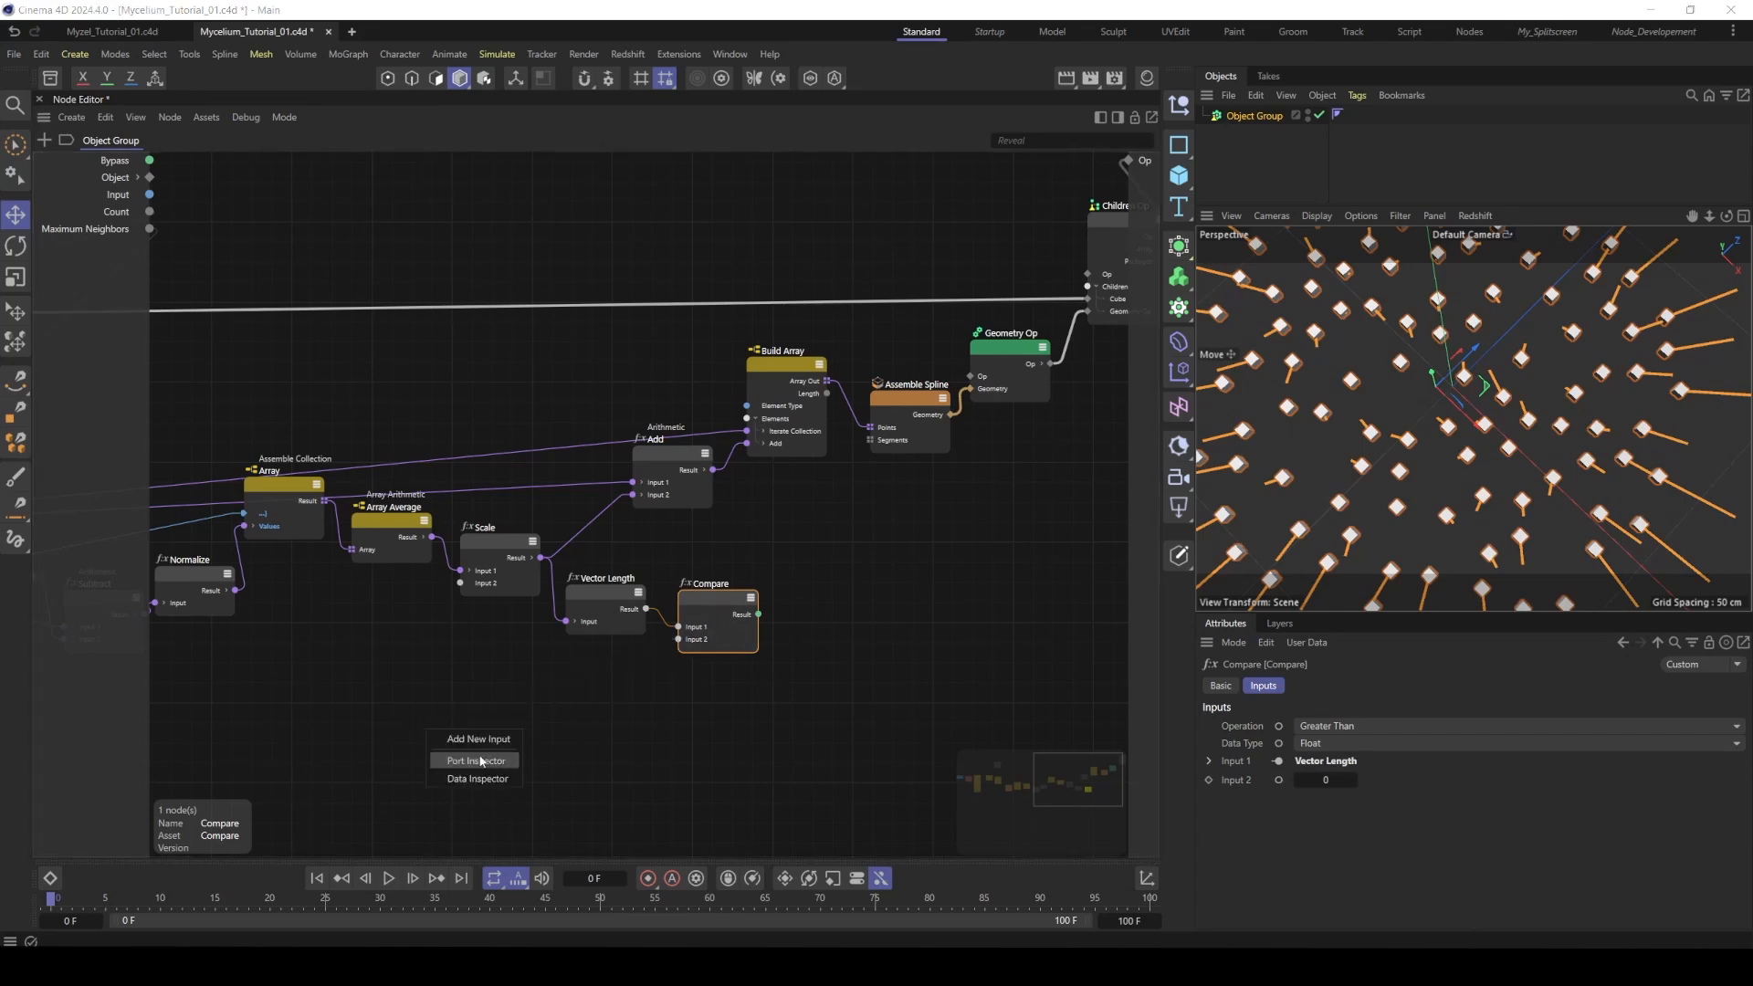
{"action": "left_click", "coordinate": [494, 739]}
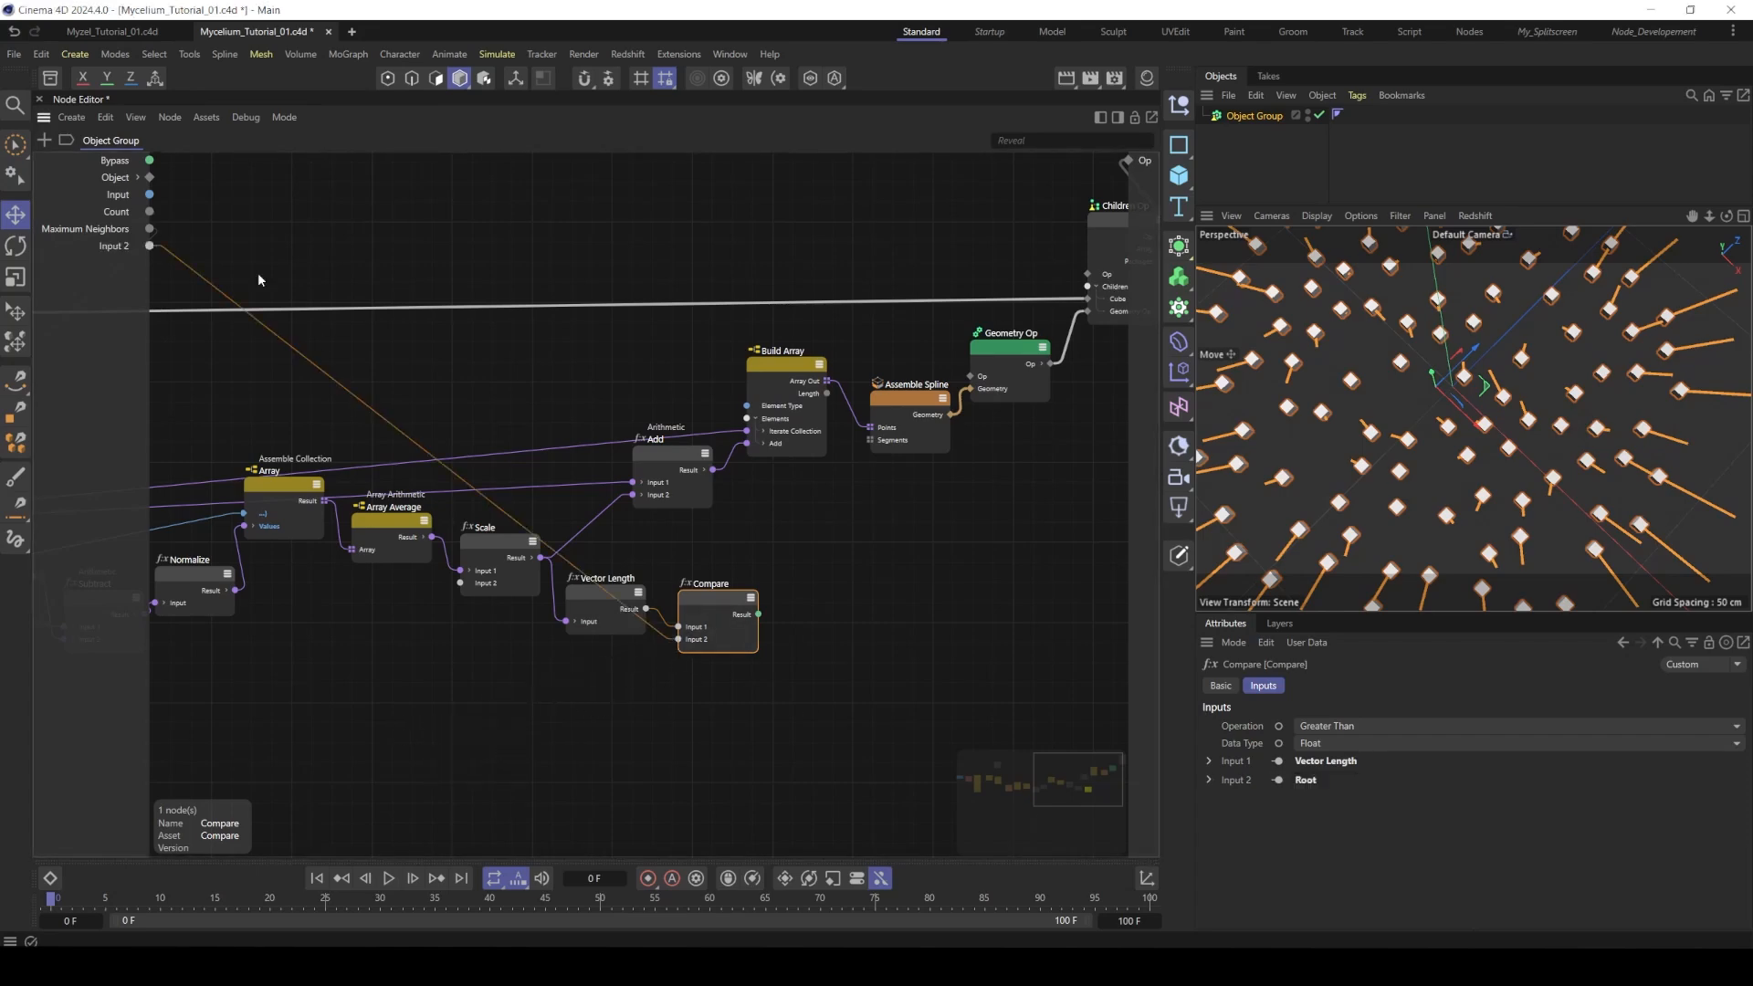
{"action": "double_click", "coordinate": [119, 248]}
{"action": "type", "text": "Min"}
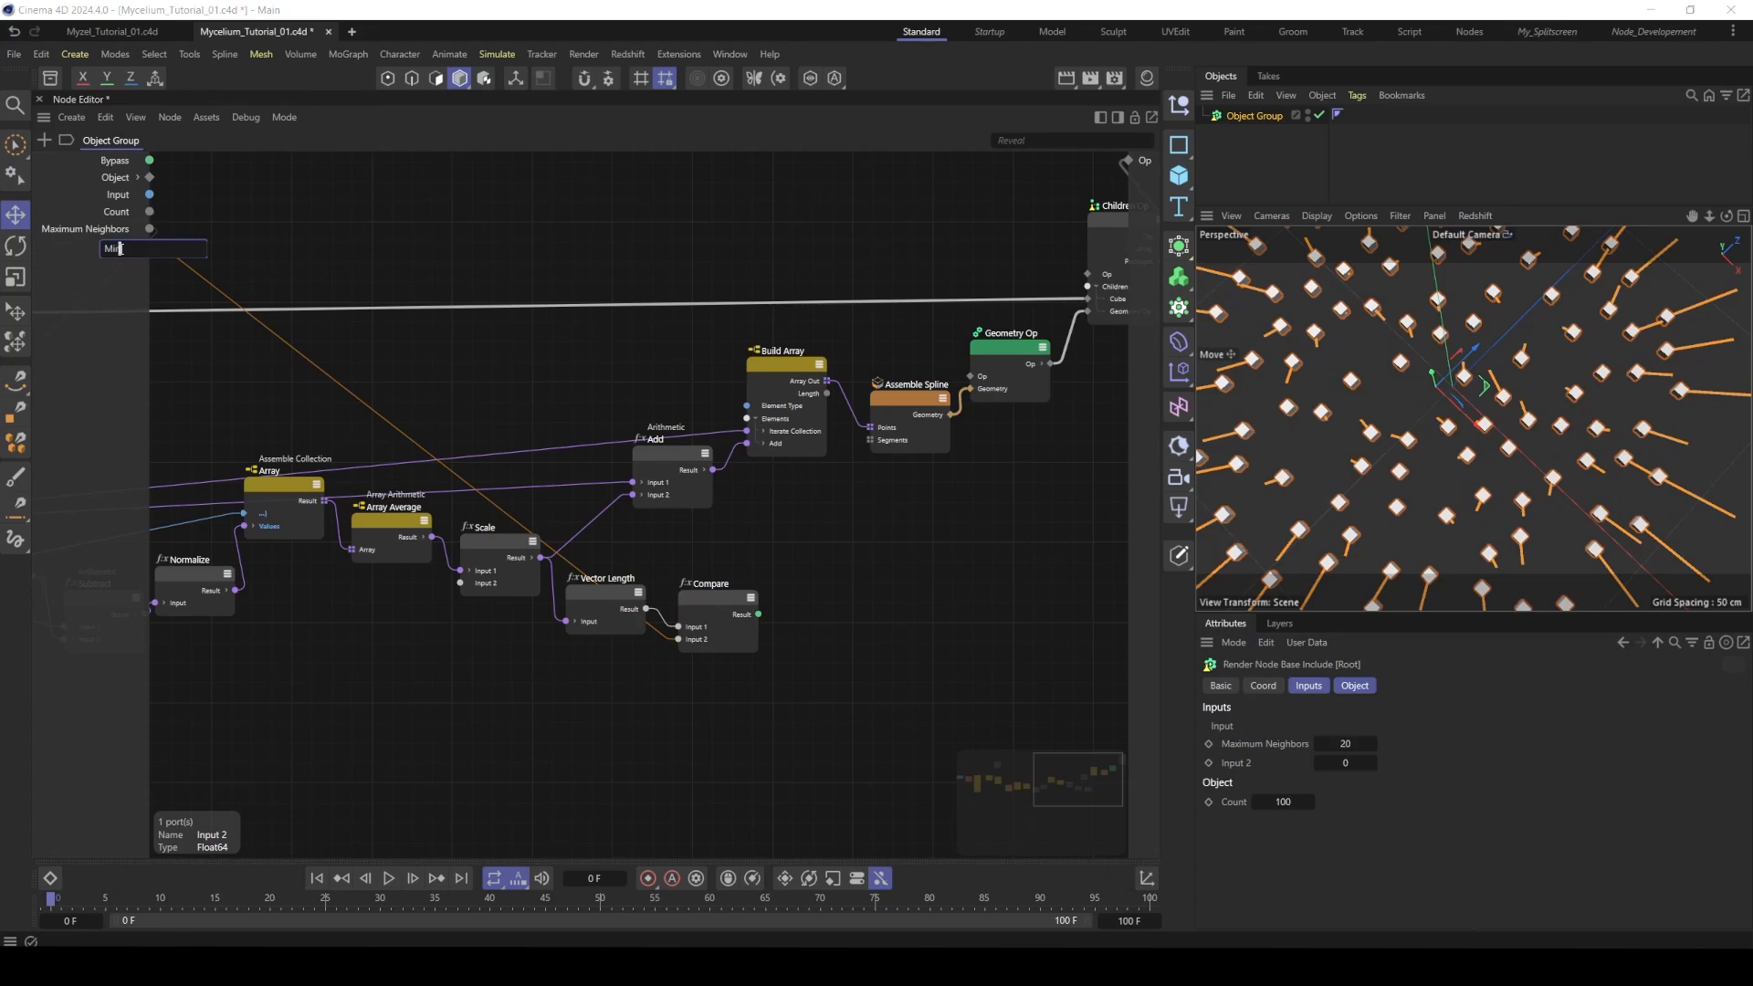
{"action": "type", "text": "Length"}
{"action": "left_click", "coordinate": [433, 199]}
{"action": "left_click", "coordinate": [397, 242]}
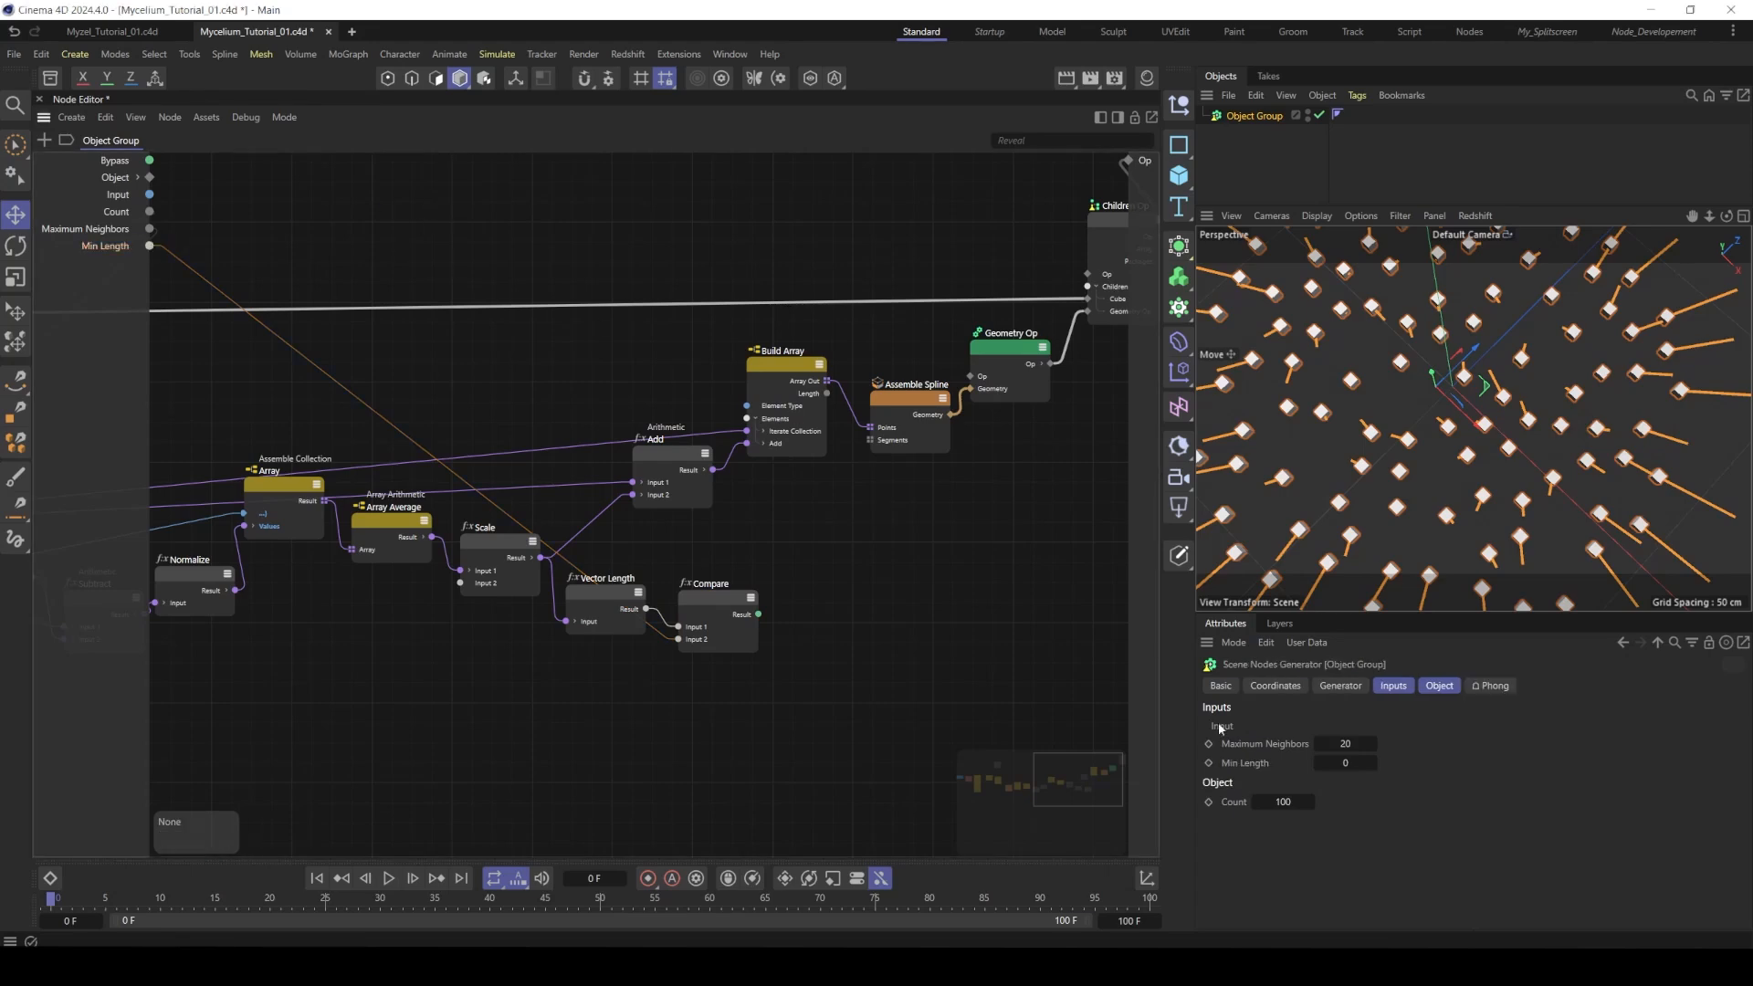
{"action": "left_click", "coordinate": [1344, 763]}
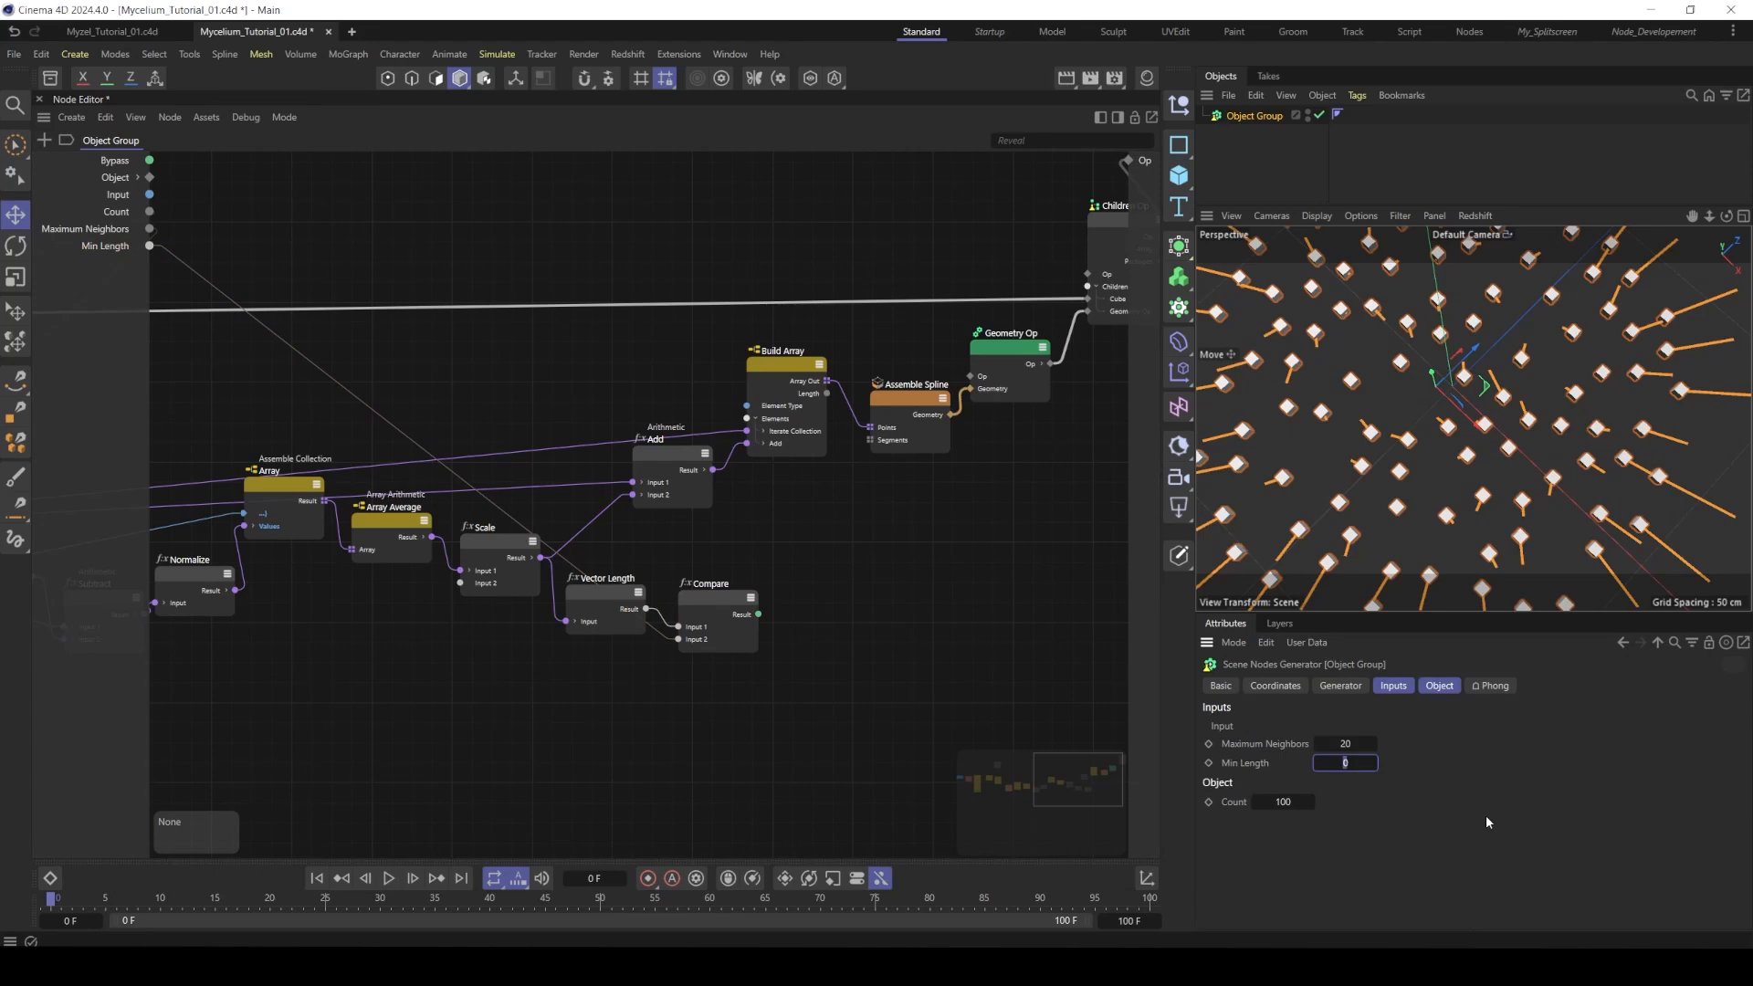
{"action": "type", "text": "10"}
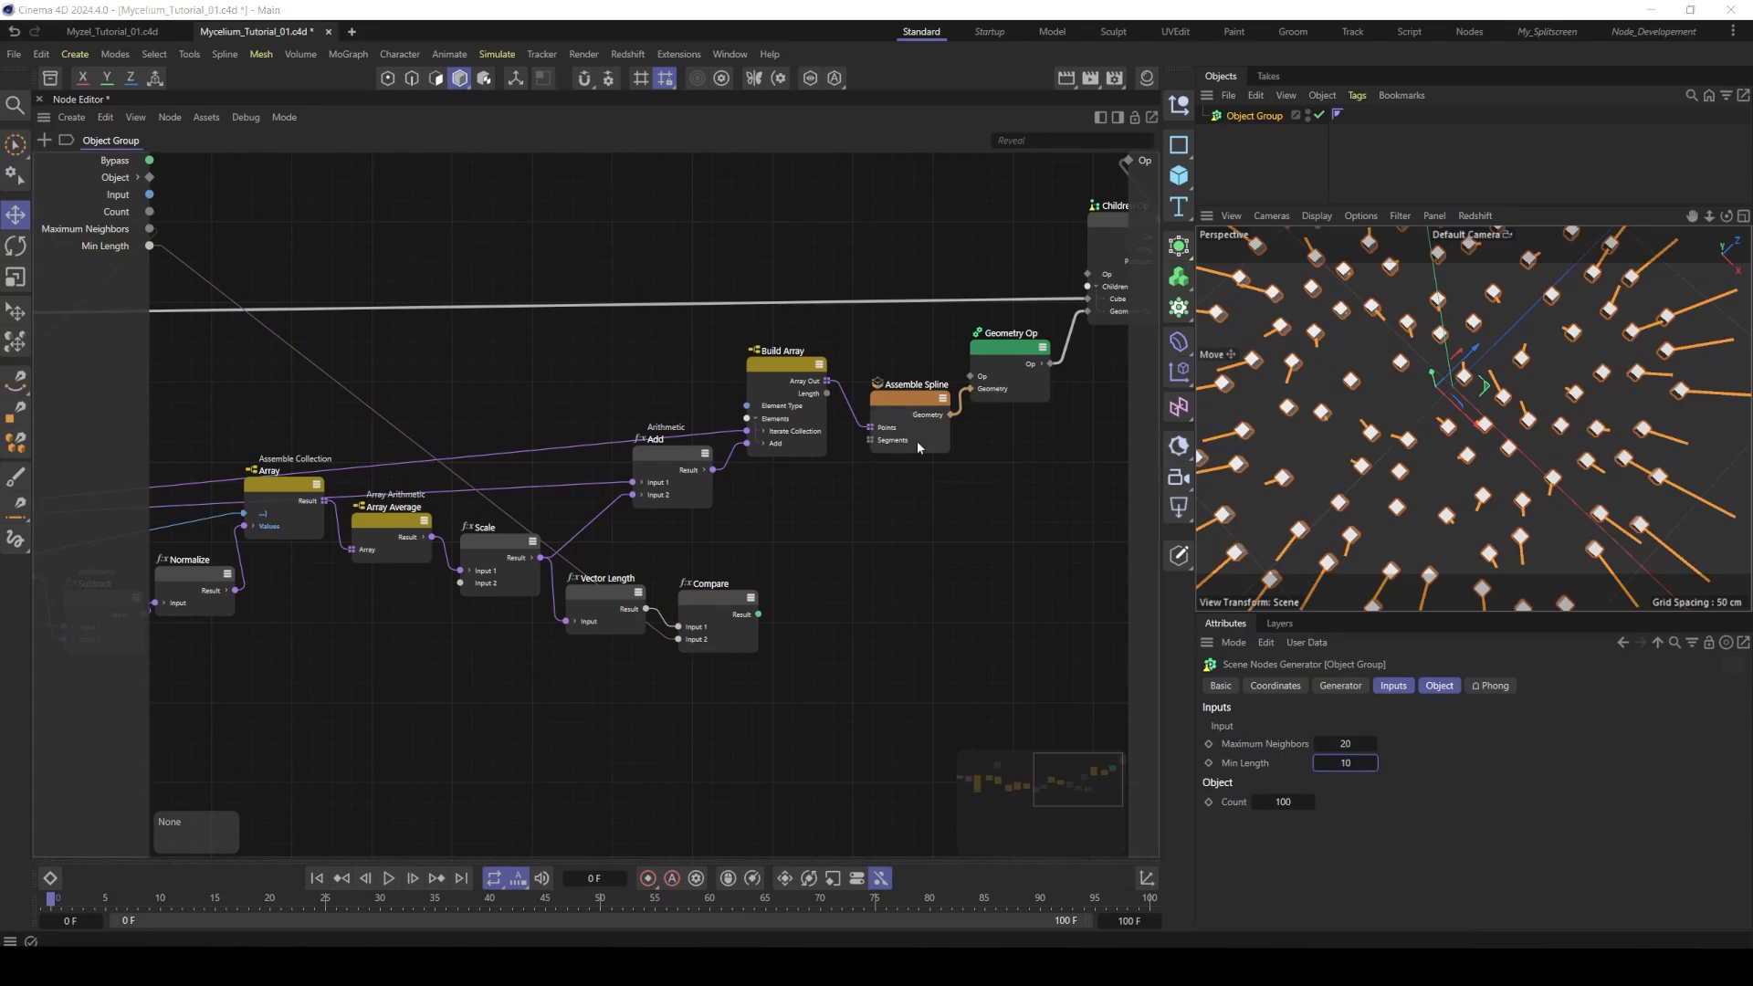
- Move Assemble Spline, Geometry Op and Children Op further right to make room after the Build Array node
{"action": "left_click", "coordinate": [780, 369]}
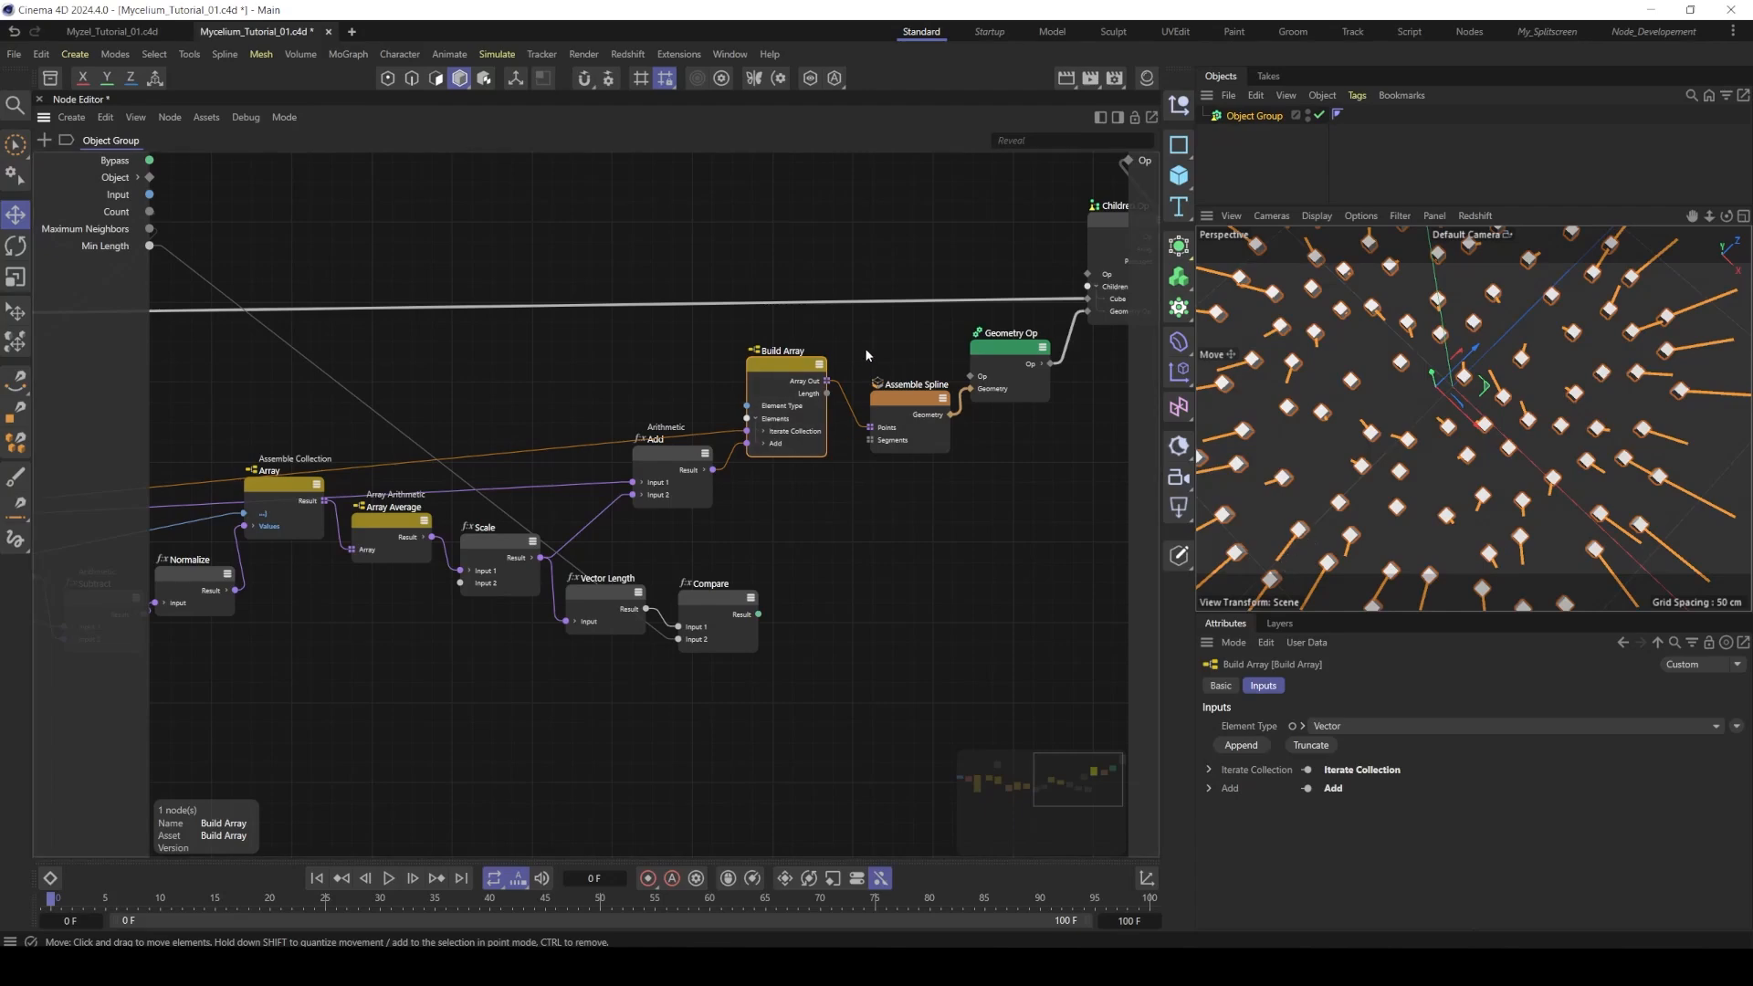
{"action": "middle_click_drag", "start_coordinate": [878, 347], "coordinate": [781, 376]}
{"action": "scroll", "coordinate": [805, 369], "scroll_direction": "down", "scroll_amount": 1}
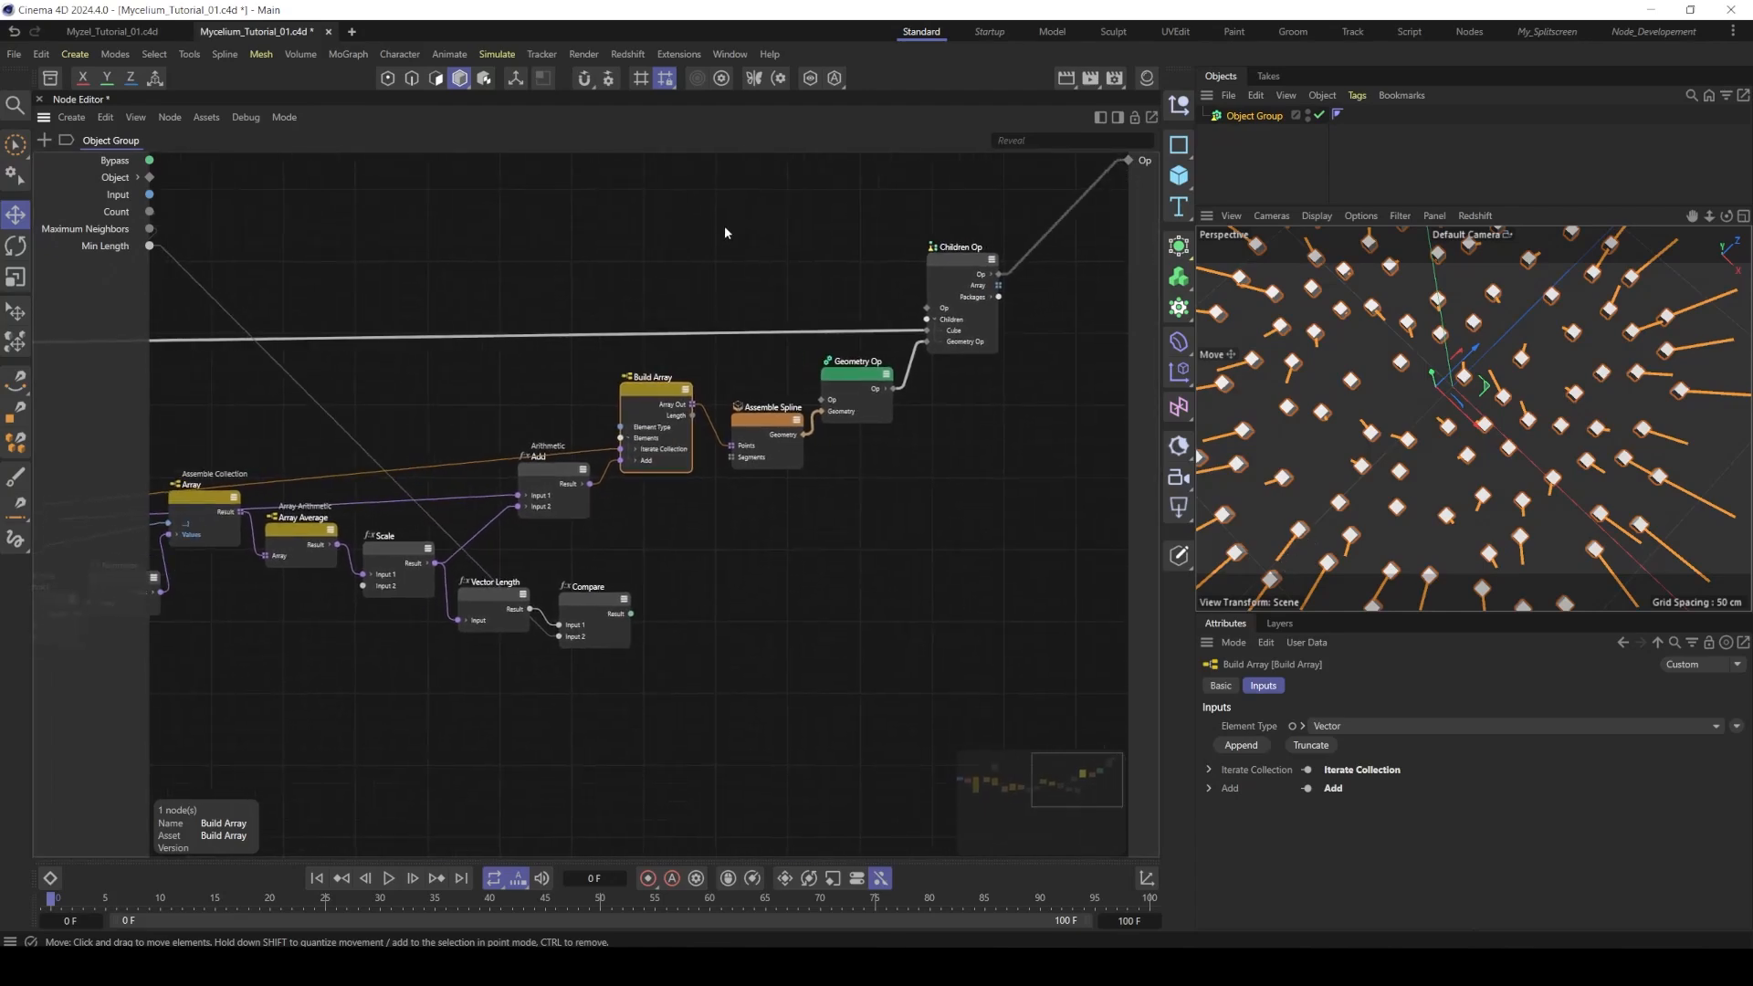
{"action": "left_click_drag", "start_coordinate": [736, 223], "coordinate": [1071, 472]}
{"action": "left_click_drag", "start_coordinate": [776, 433], "coordinate": [913, 436]}
{"action": "left_click_drag", "start_coordinate": [662, 393], "coordinate": [655, 401]}
- Add an Append Elements node between Build Array and Assemble Spline and rename it Segemets
{"action": "double_click", "coordinate": [803, 384]}
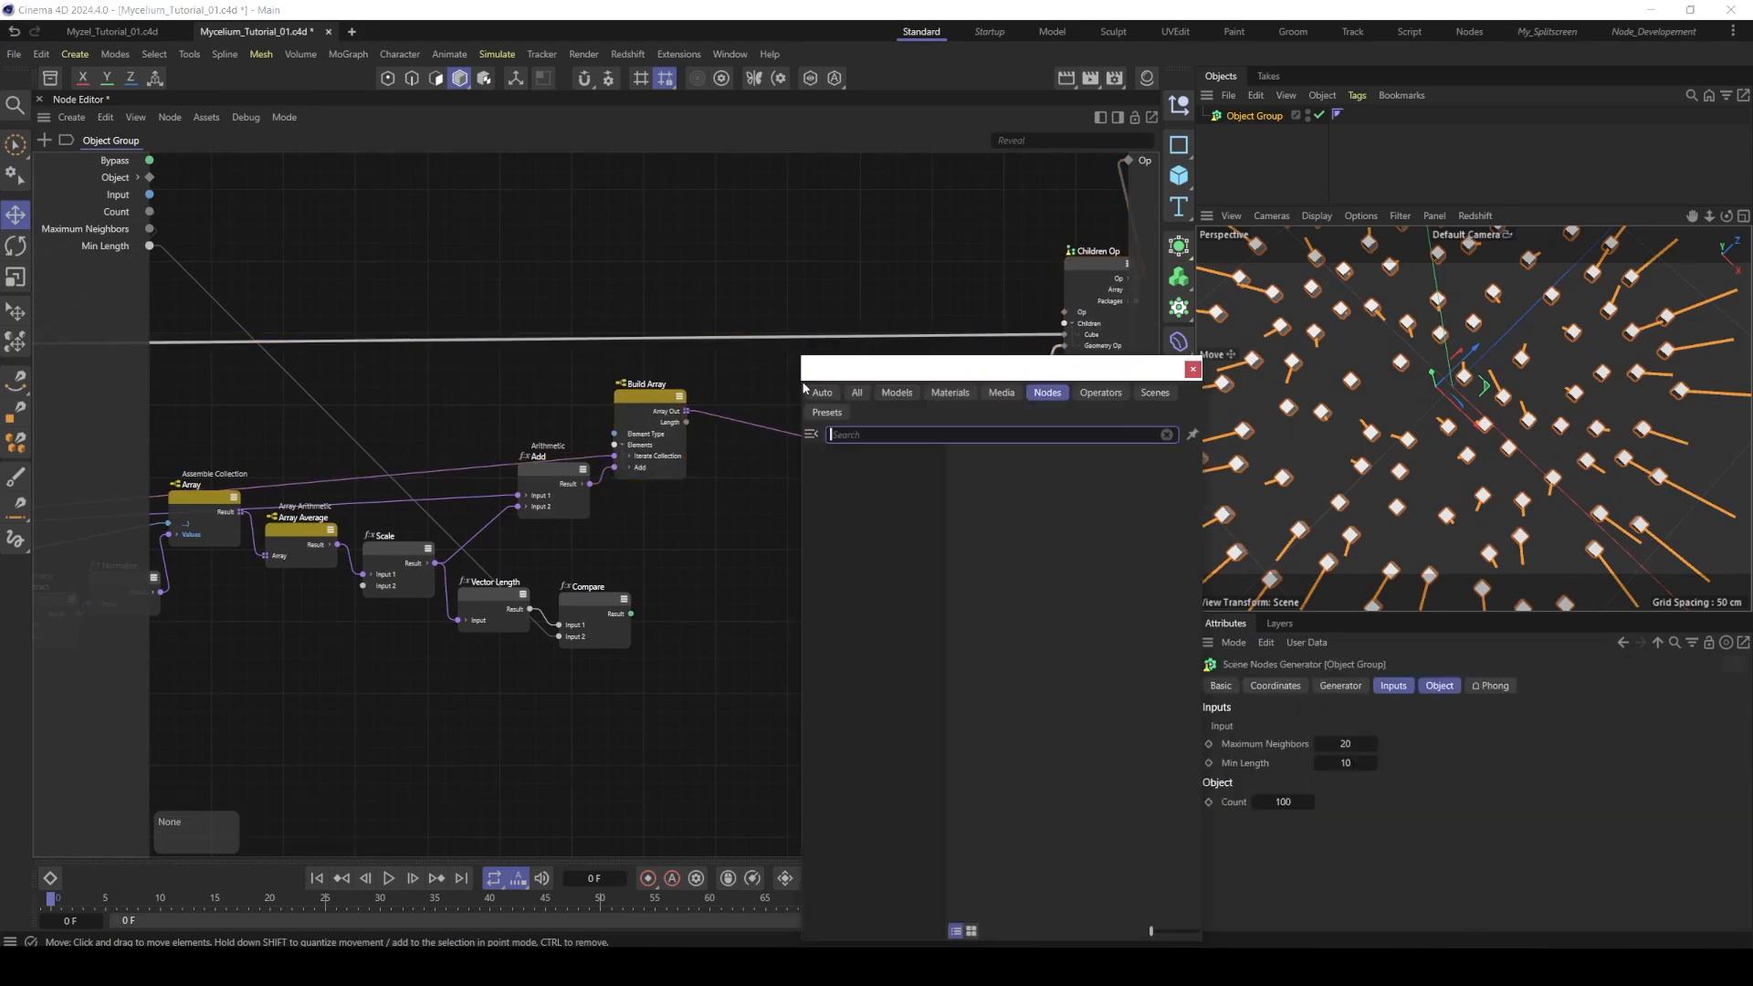
{"action": "type", "text": "appen"}
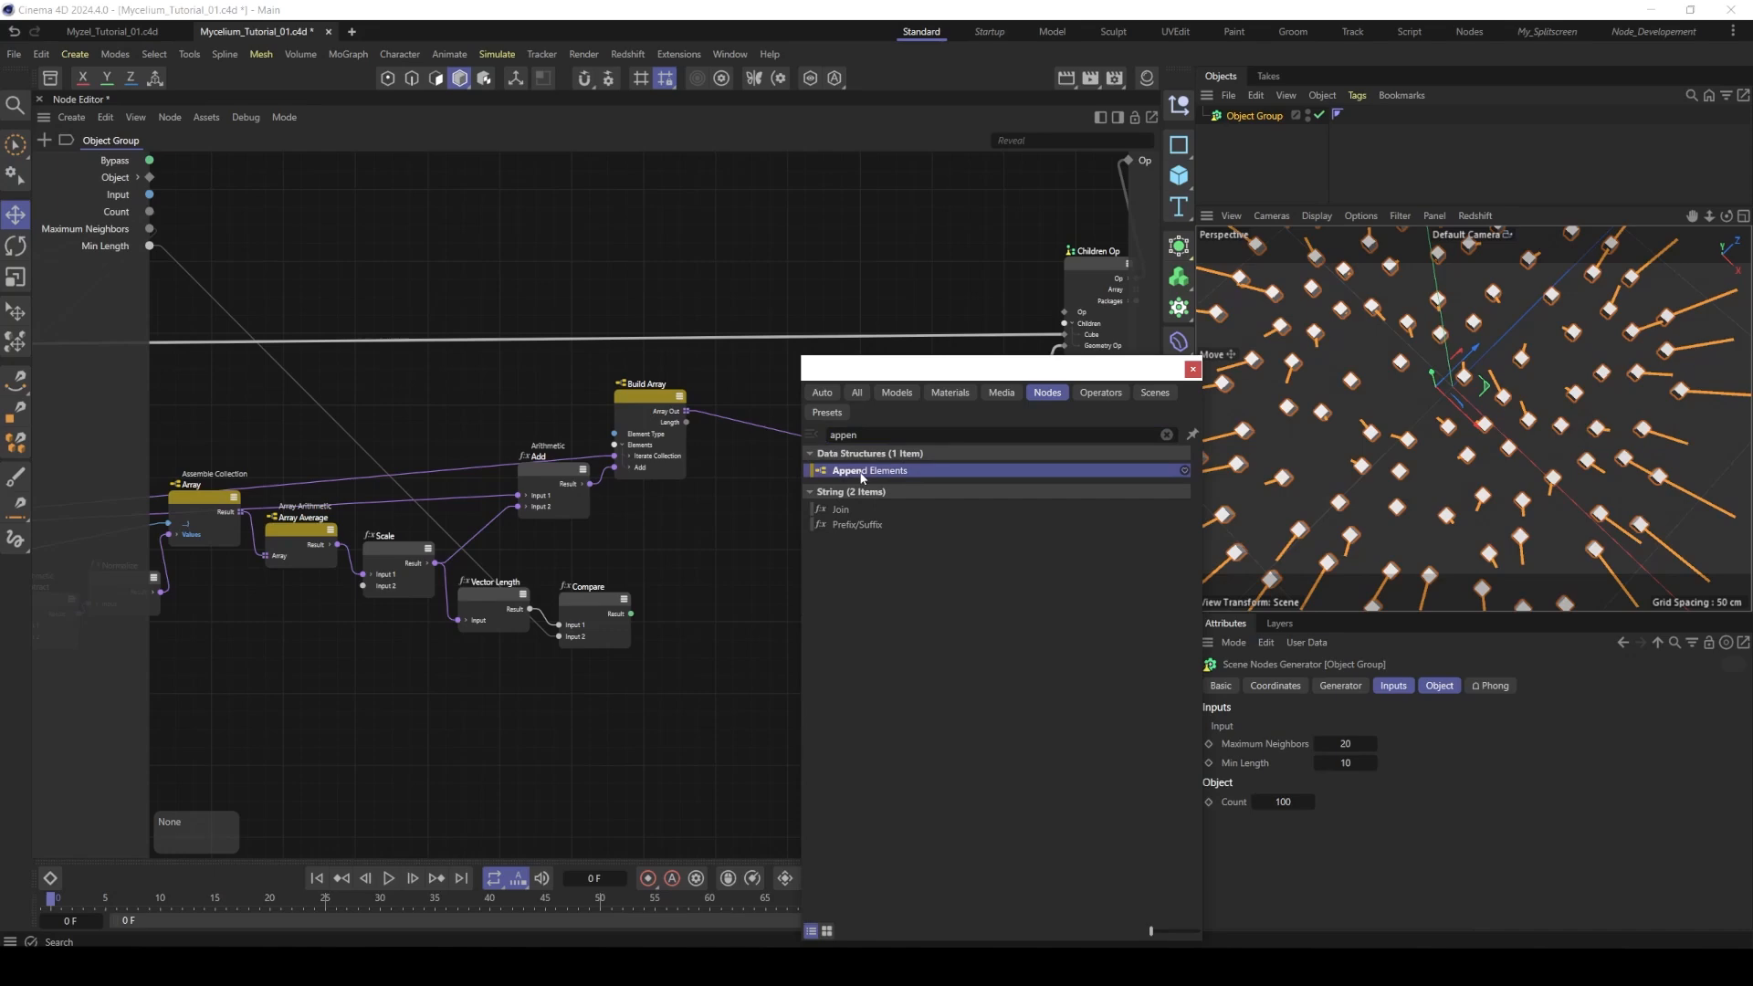
{"action": "double_click", "coordinate": [861, 470]}
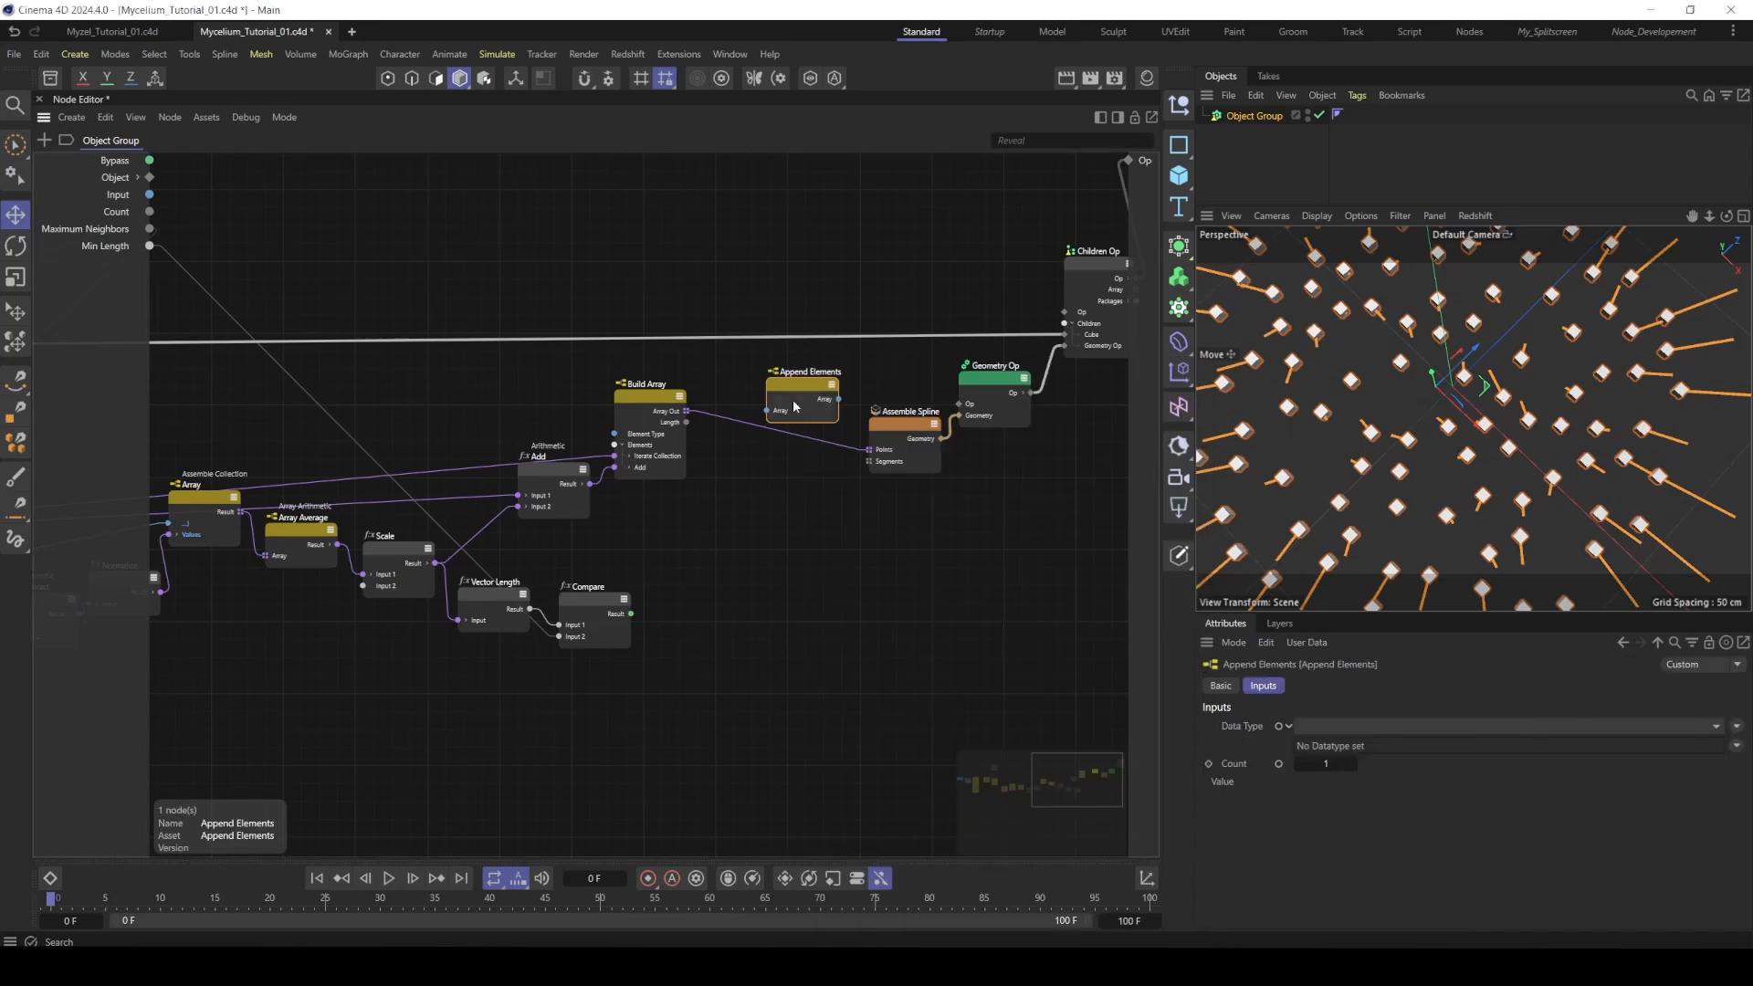
{"action": "double_click", "coordinate": [798, 380]}
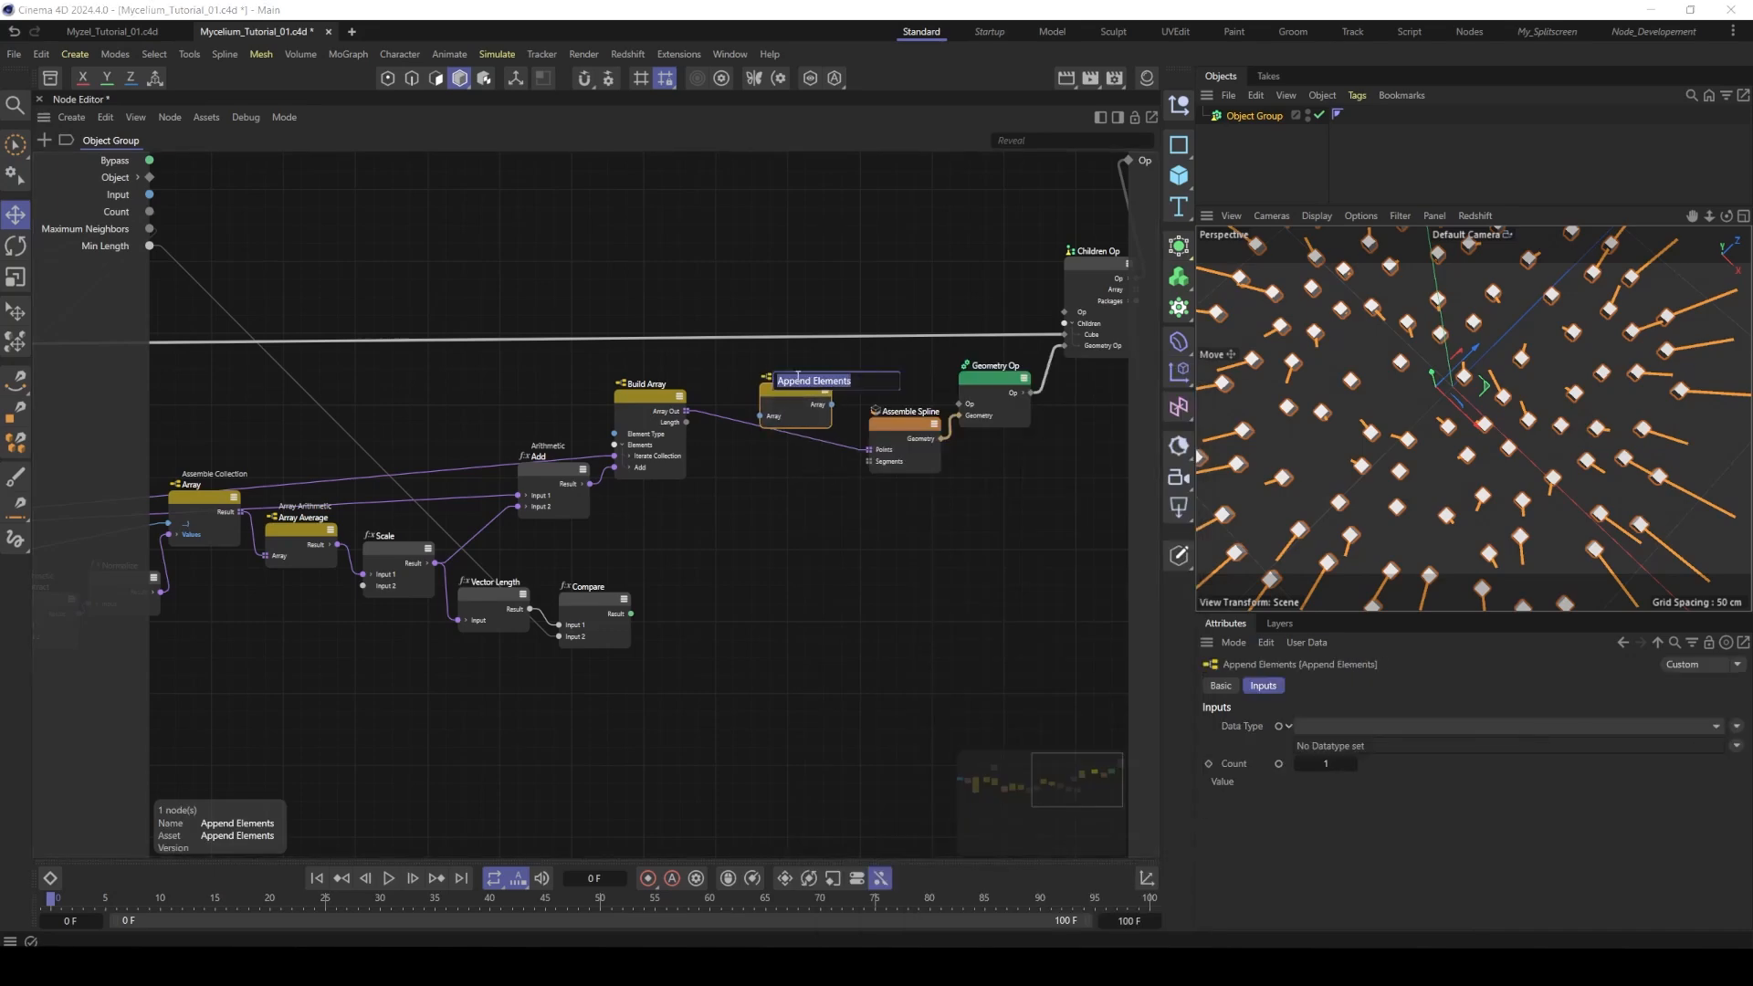
{"action": "type", "text": "Segemets"}
{"action": "key", "text": "Return"}
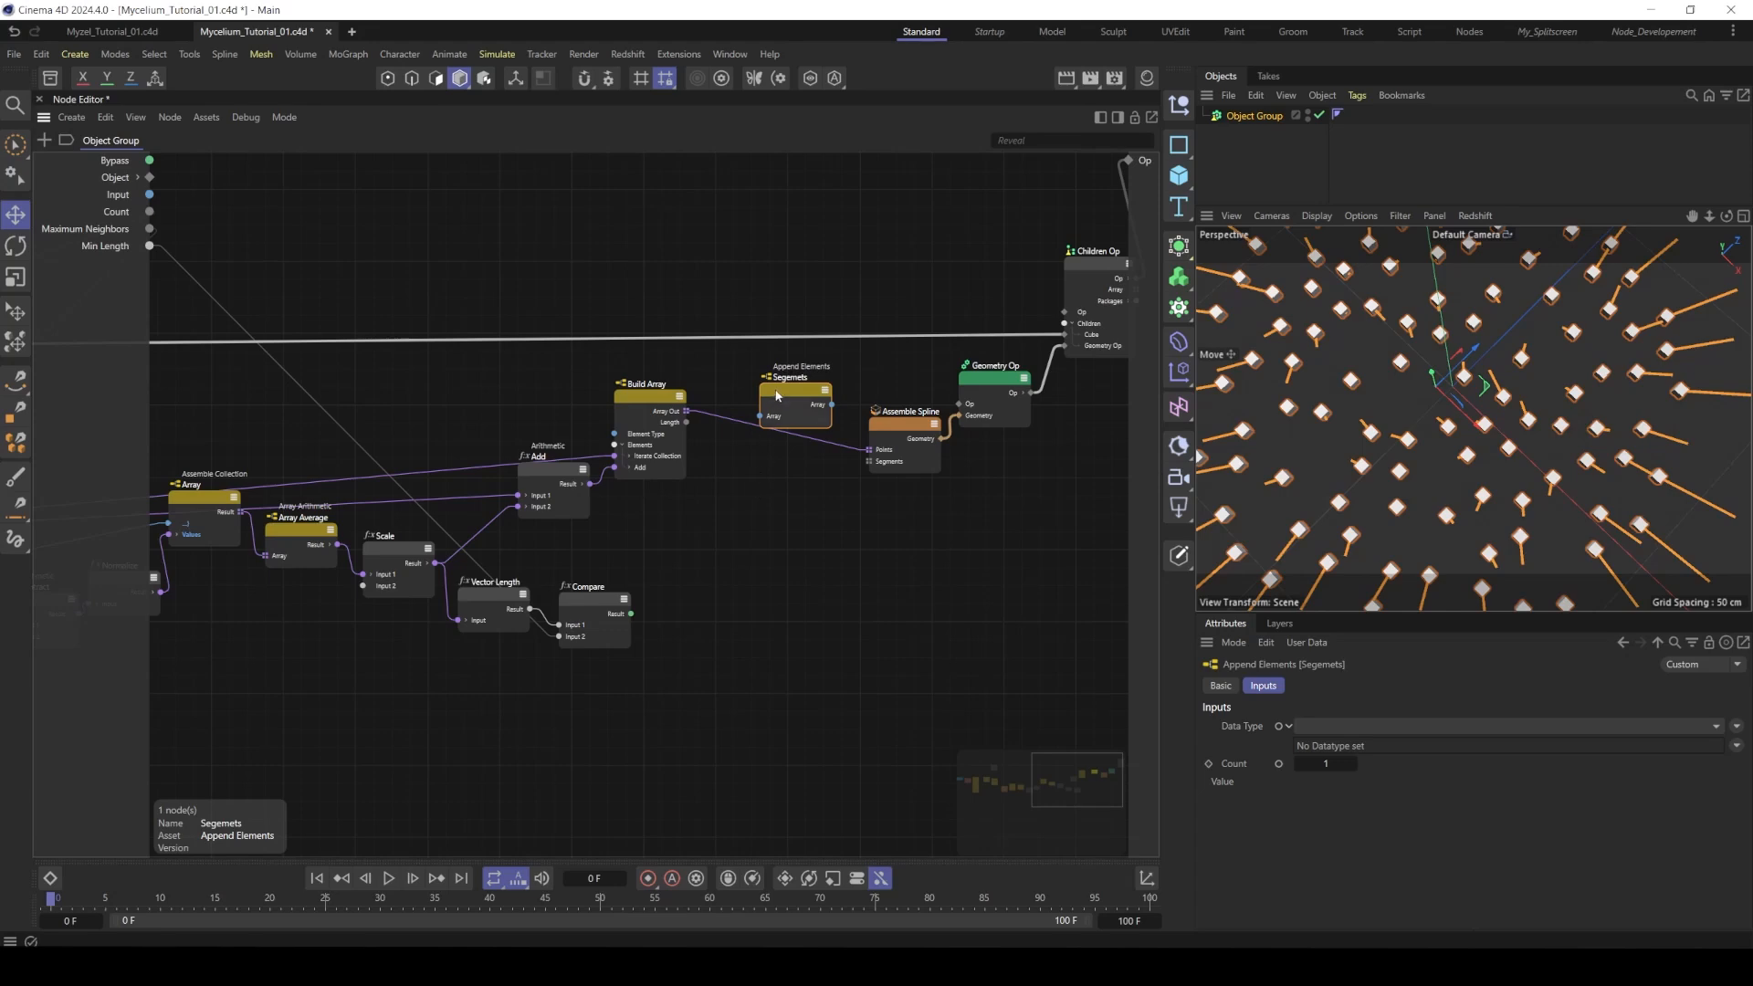
- Set the Segemets node's data type to Vector wrapped in two nested Array levels
{"action": "left_click", "coordinate": [1434, 727]}
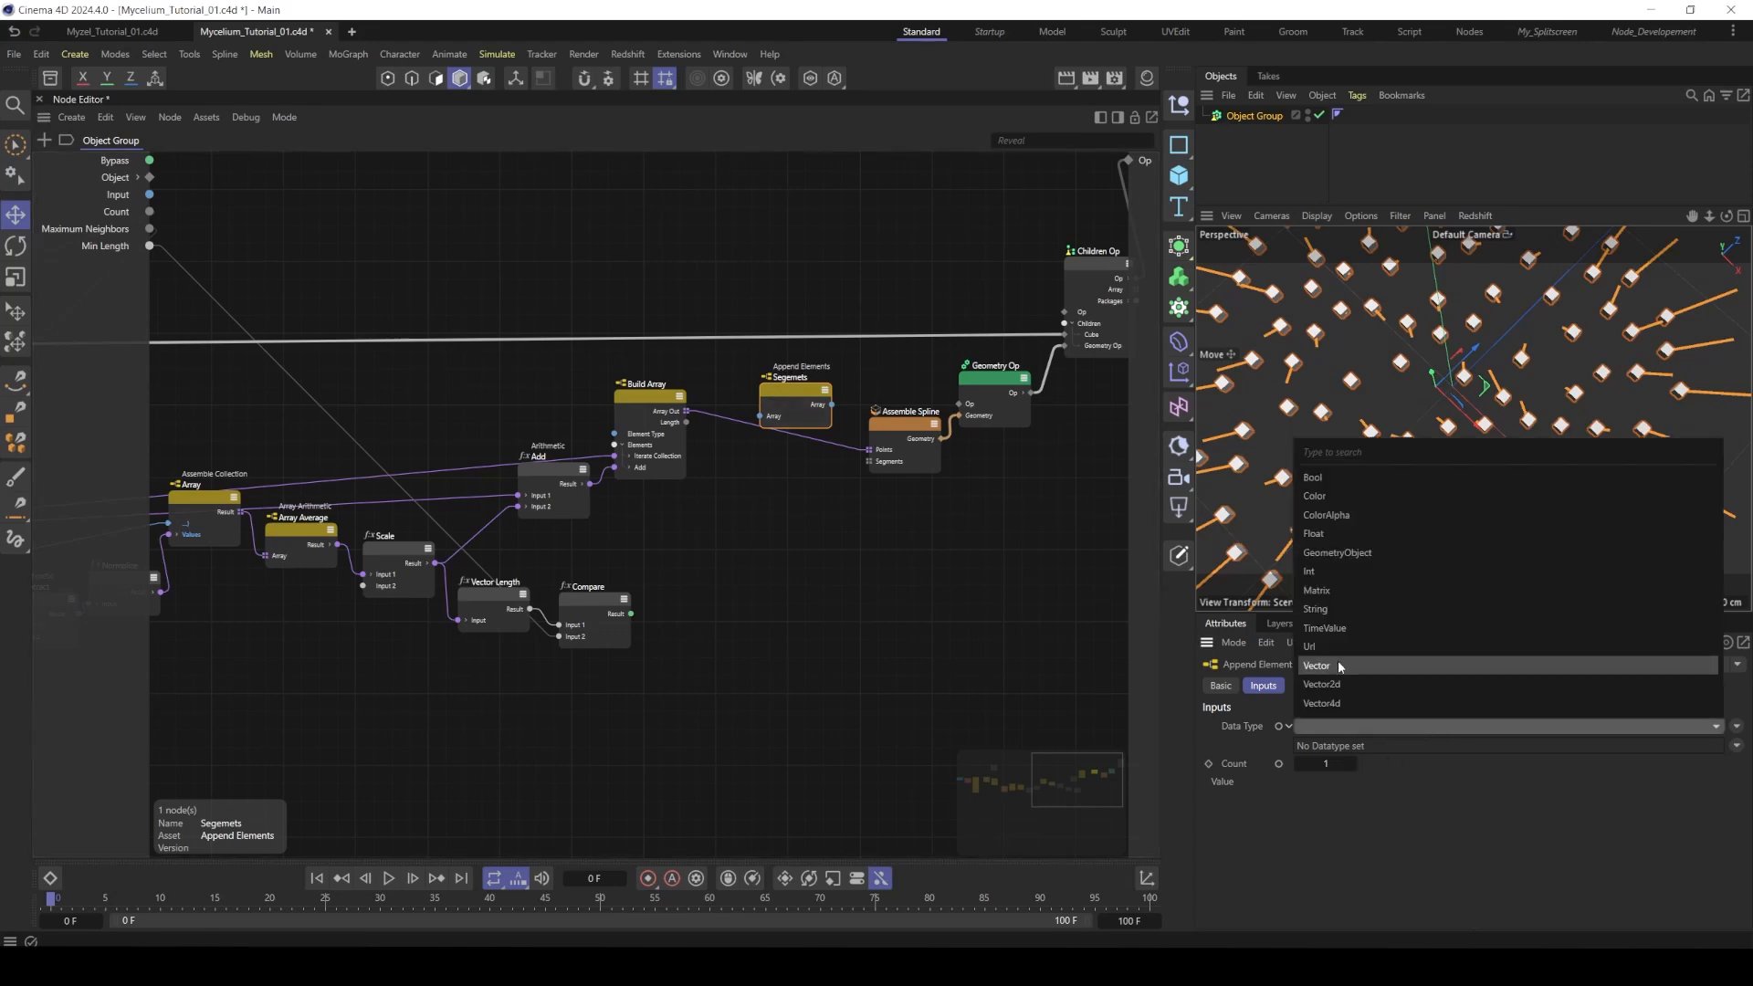
{"action": "left_click", "coordinate": [1339, 660]}
{"action": "left_click", "coordinate": [1735, 746]}
{"action": "mouse_move", "coordinate": [1695, 767]}
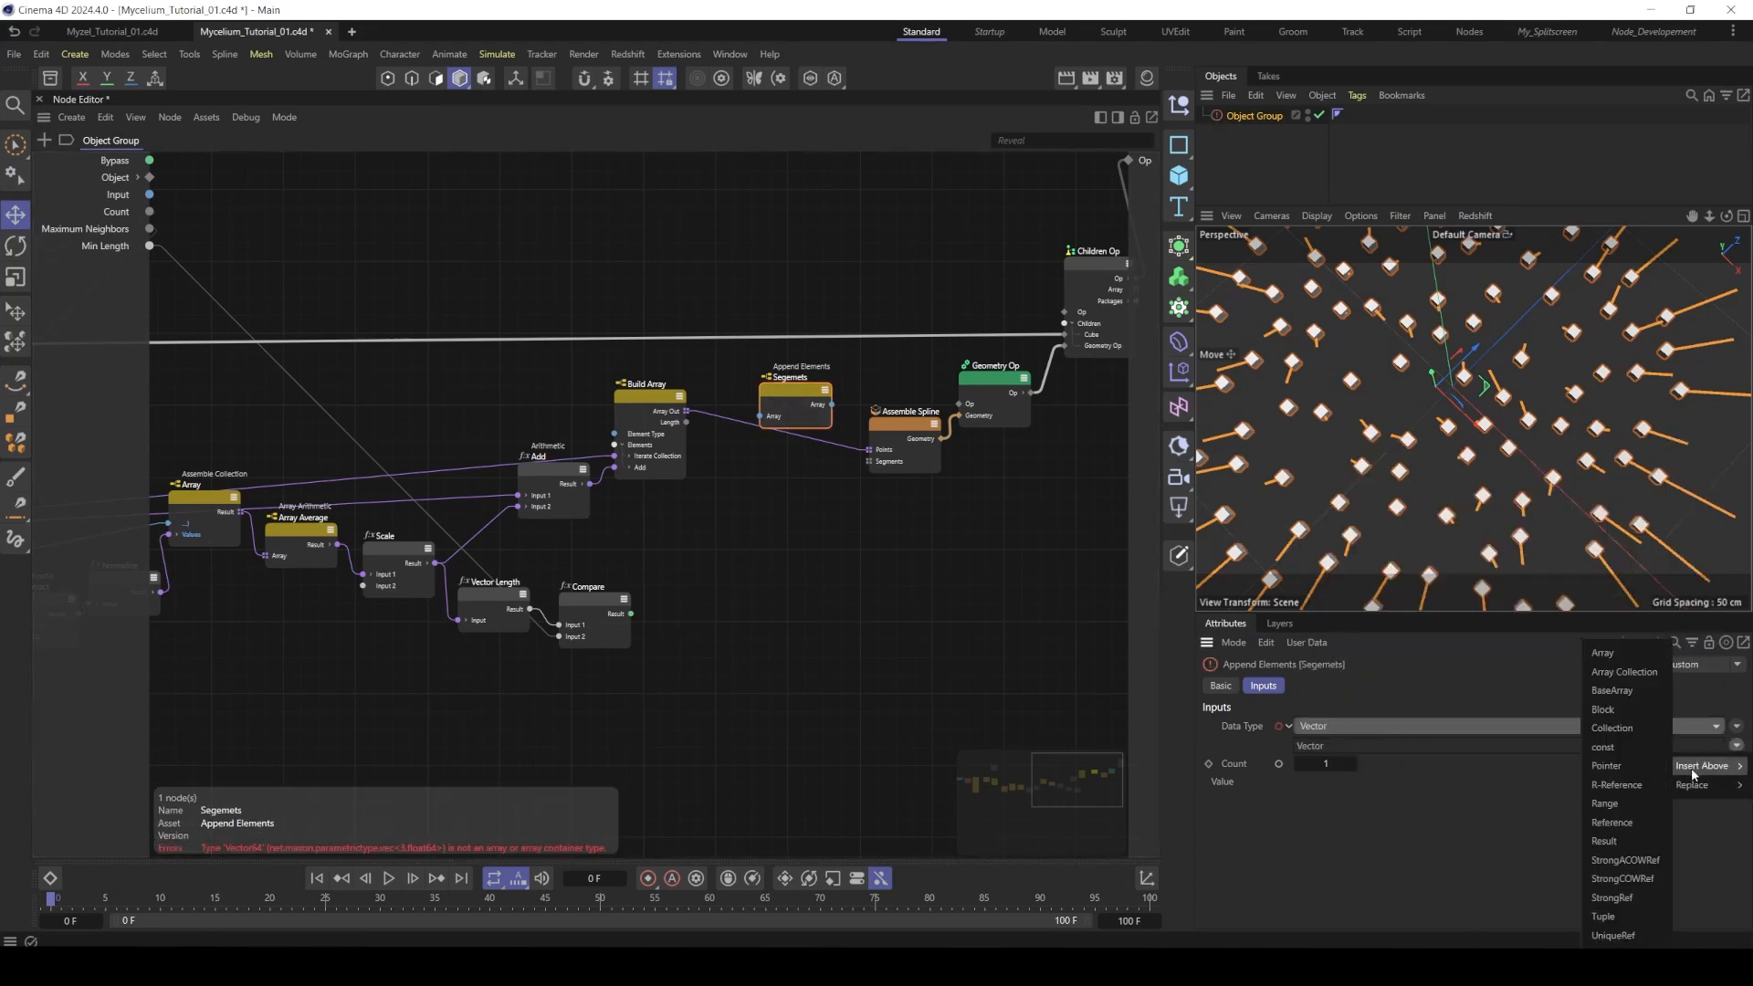
{"action": "left_click", "coordinate": [1629, 654]}
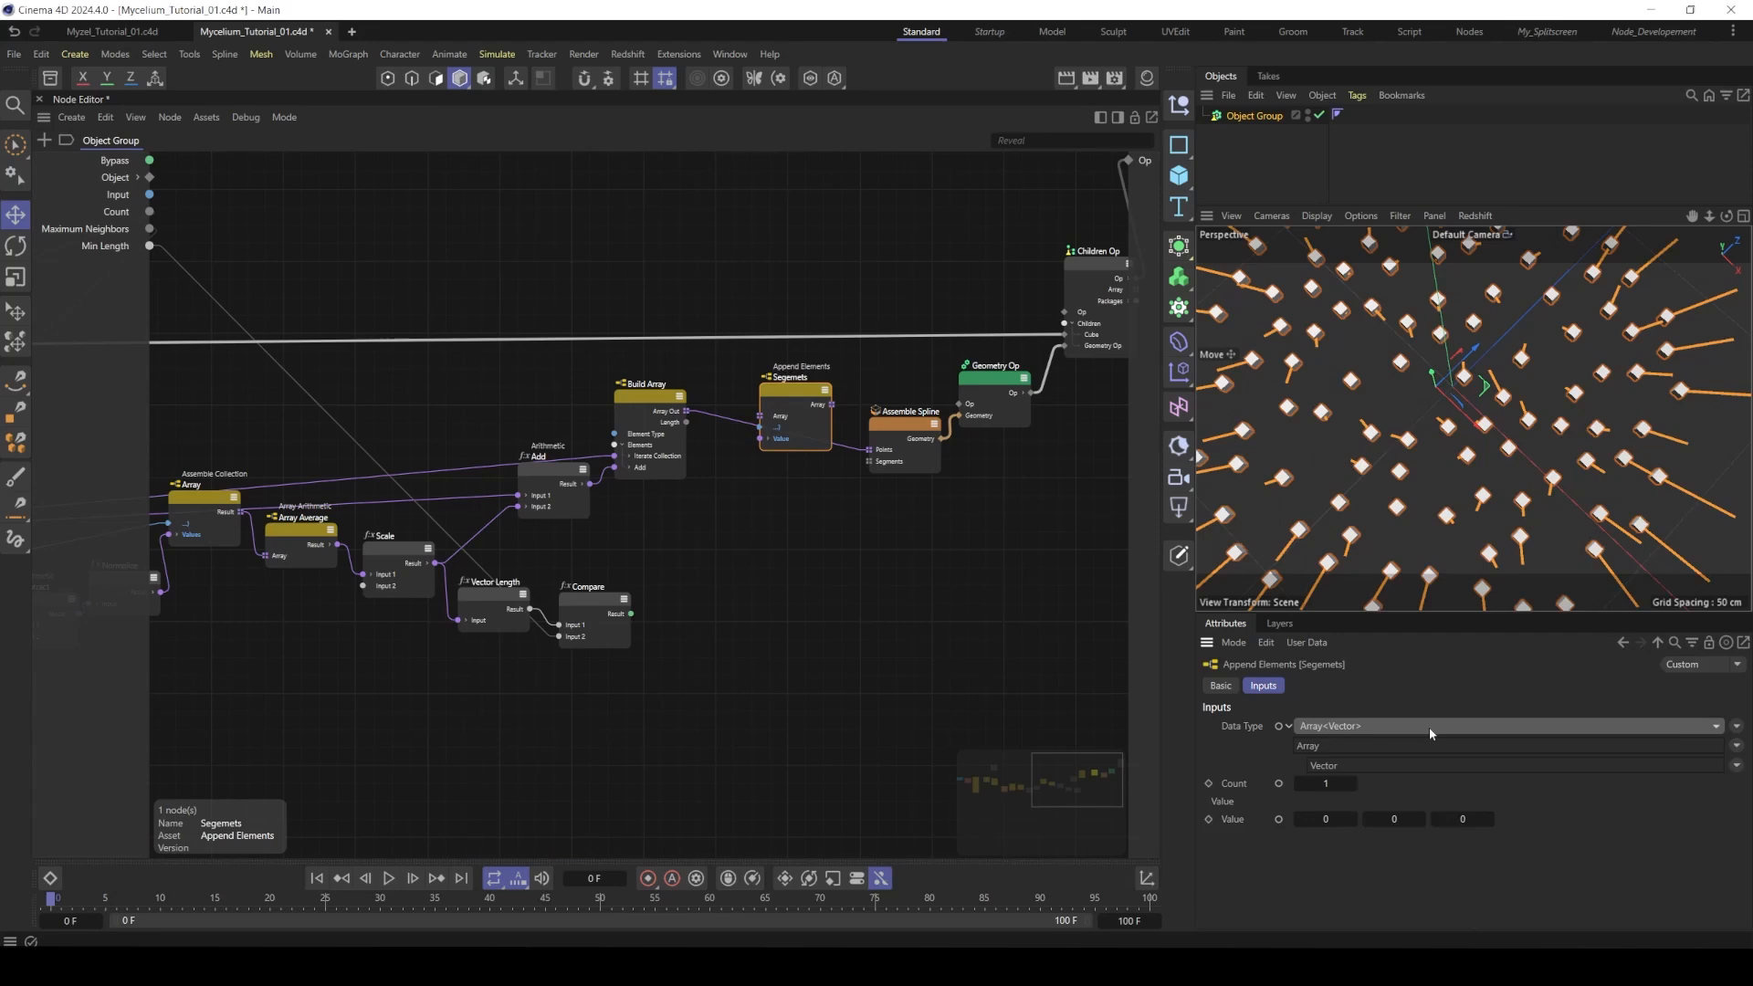
{"action": "left_click", "coordinate": [1736, 746]}
{"action": "mouse_move", "coordinate": [1690, 772]}
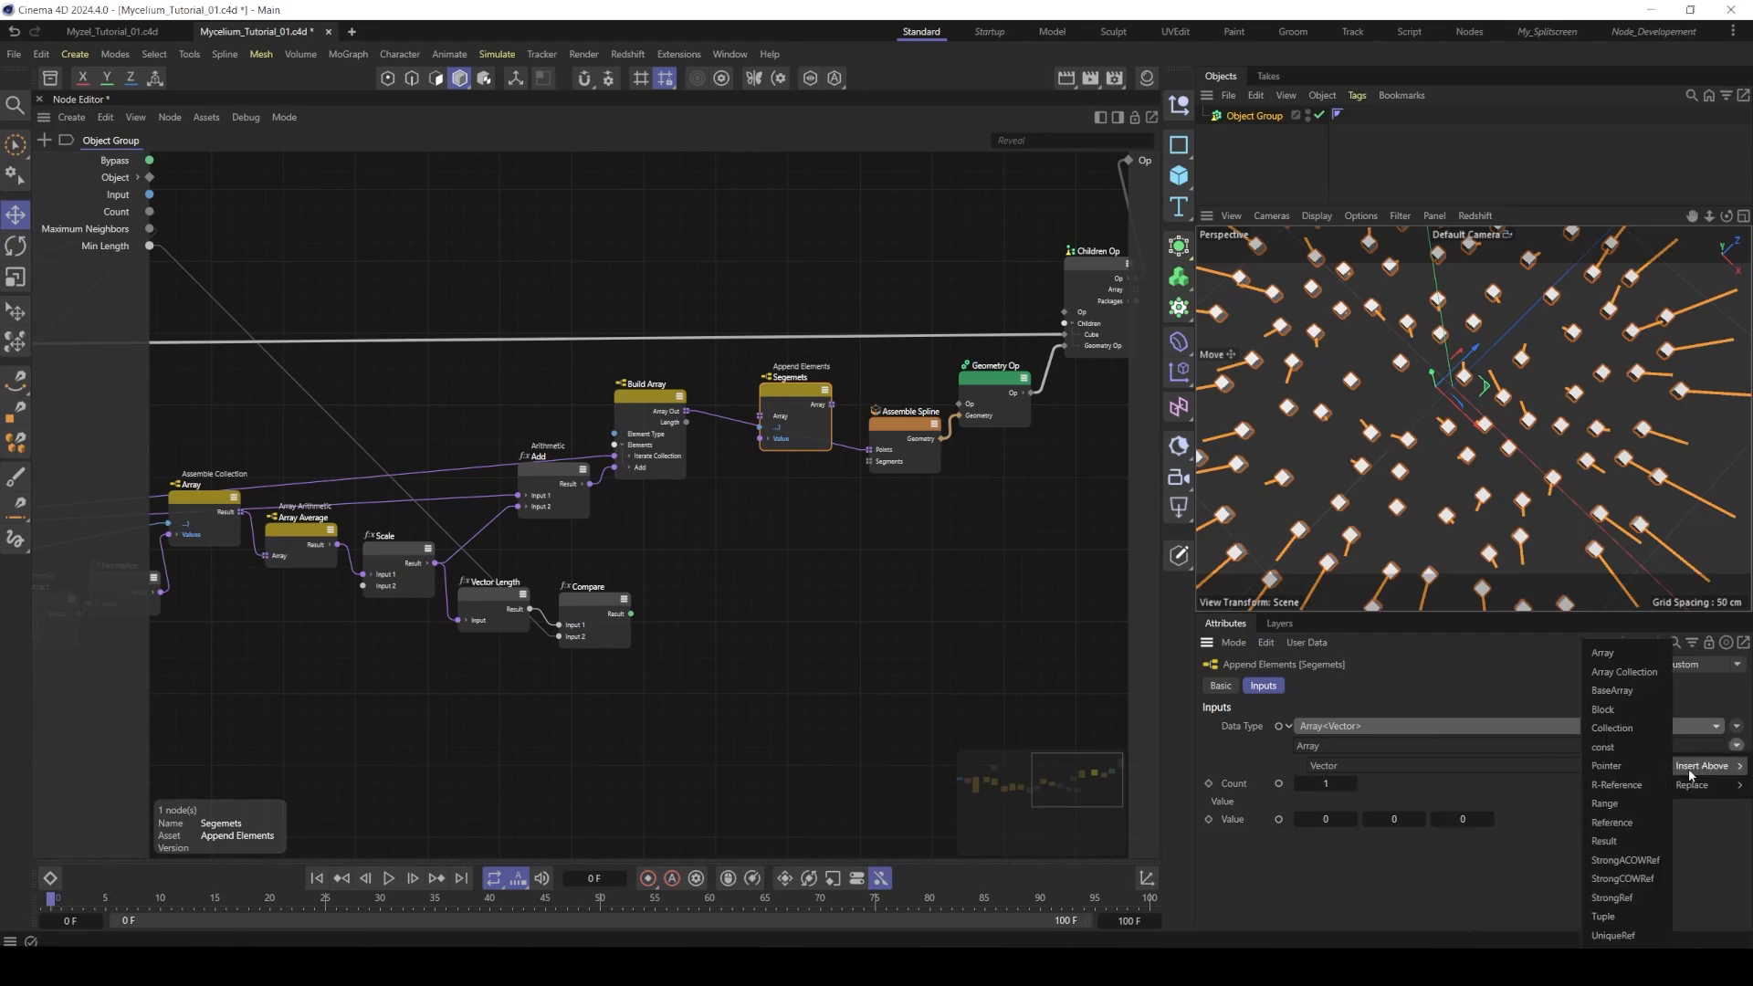
{"action": "left_click", "coordinate": [1625, 657]}
- Connect Build Array's Array Out to Segemets' Value, expose its Count port, and connect Compare's Result to Count
{"action": "left_click_drag", "start_coordinate": [782, 397], "coordinate": [777, 440]}
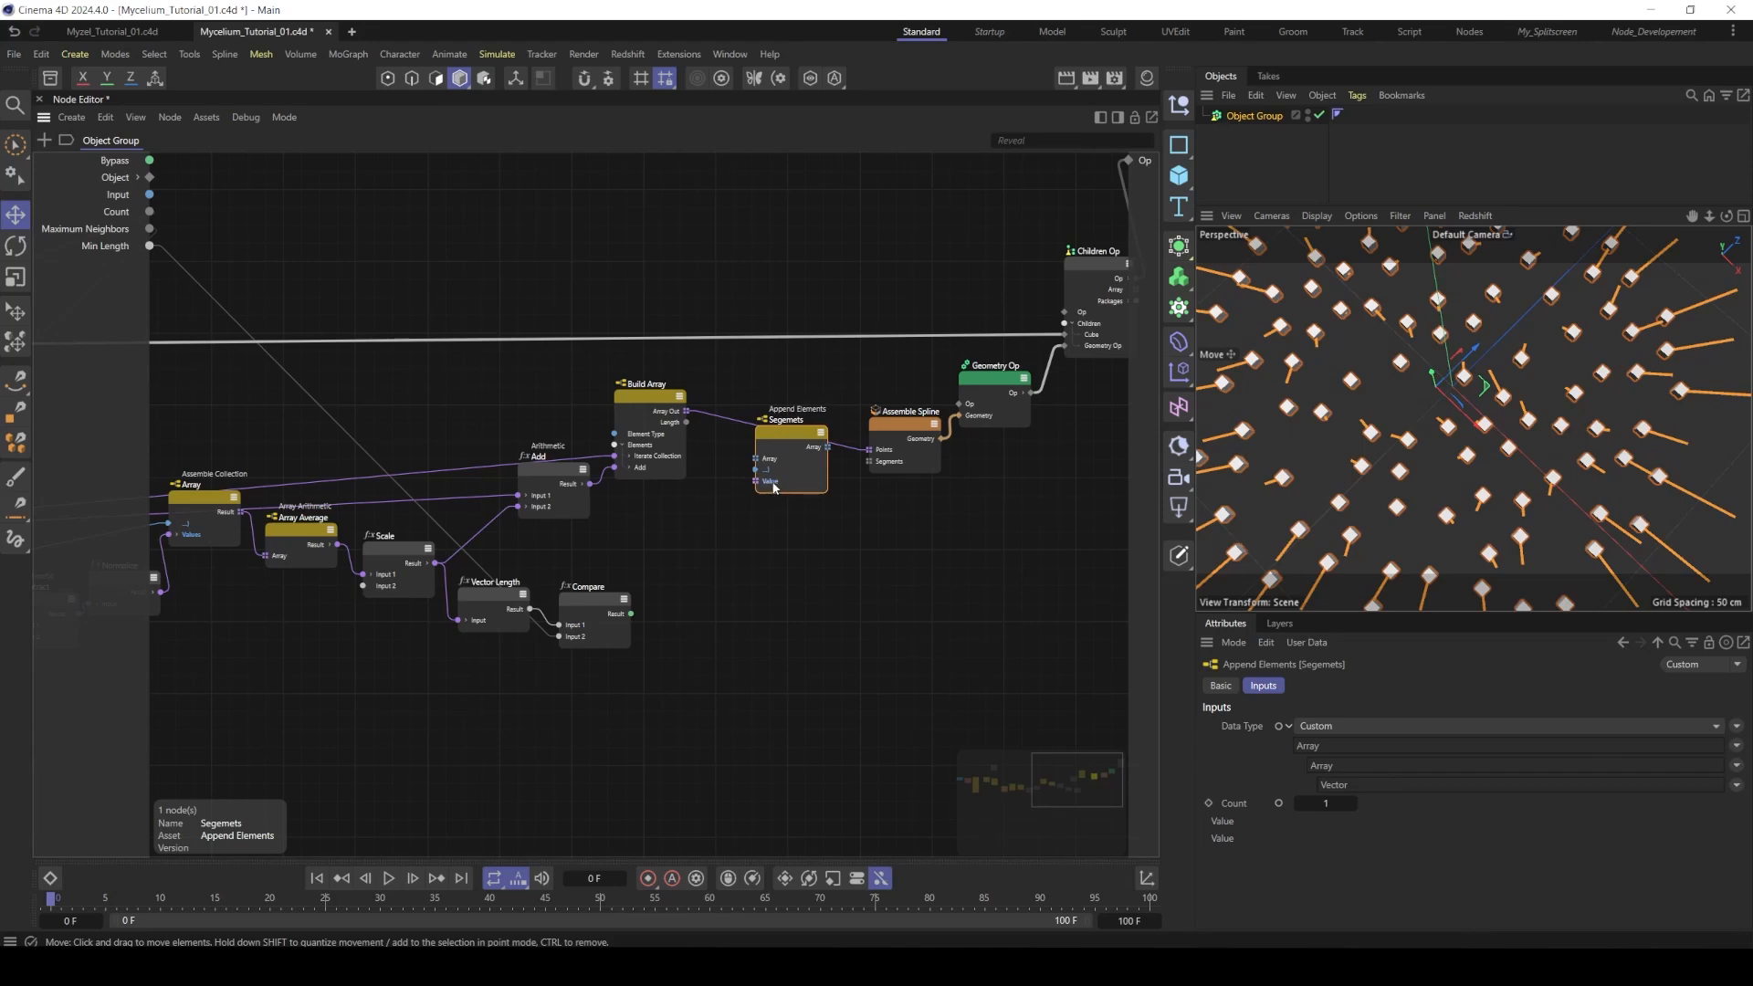
{"action": "left_click", "coordinate": [769, 481]}
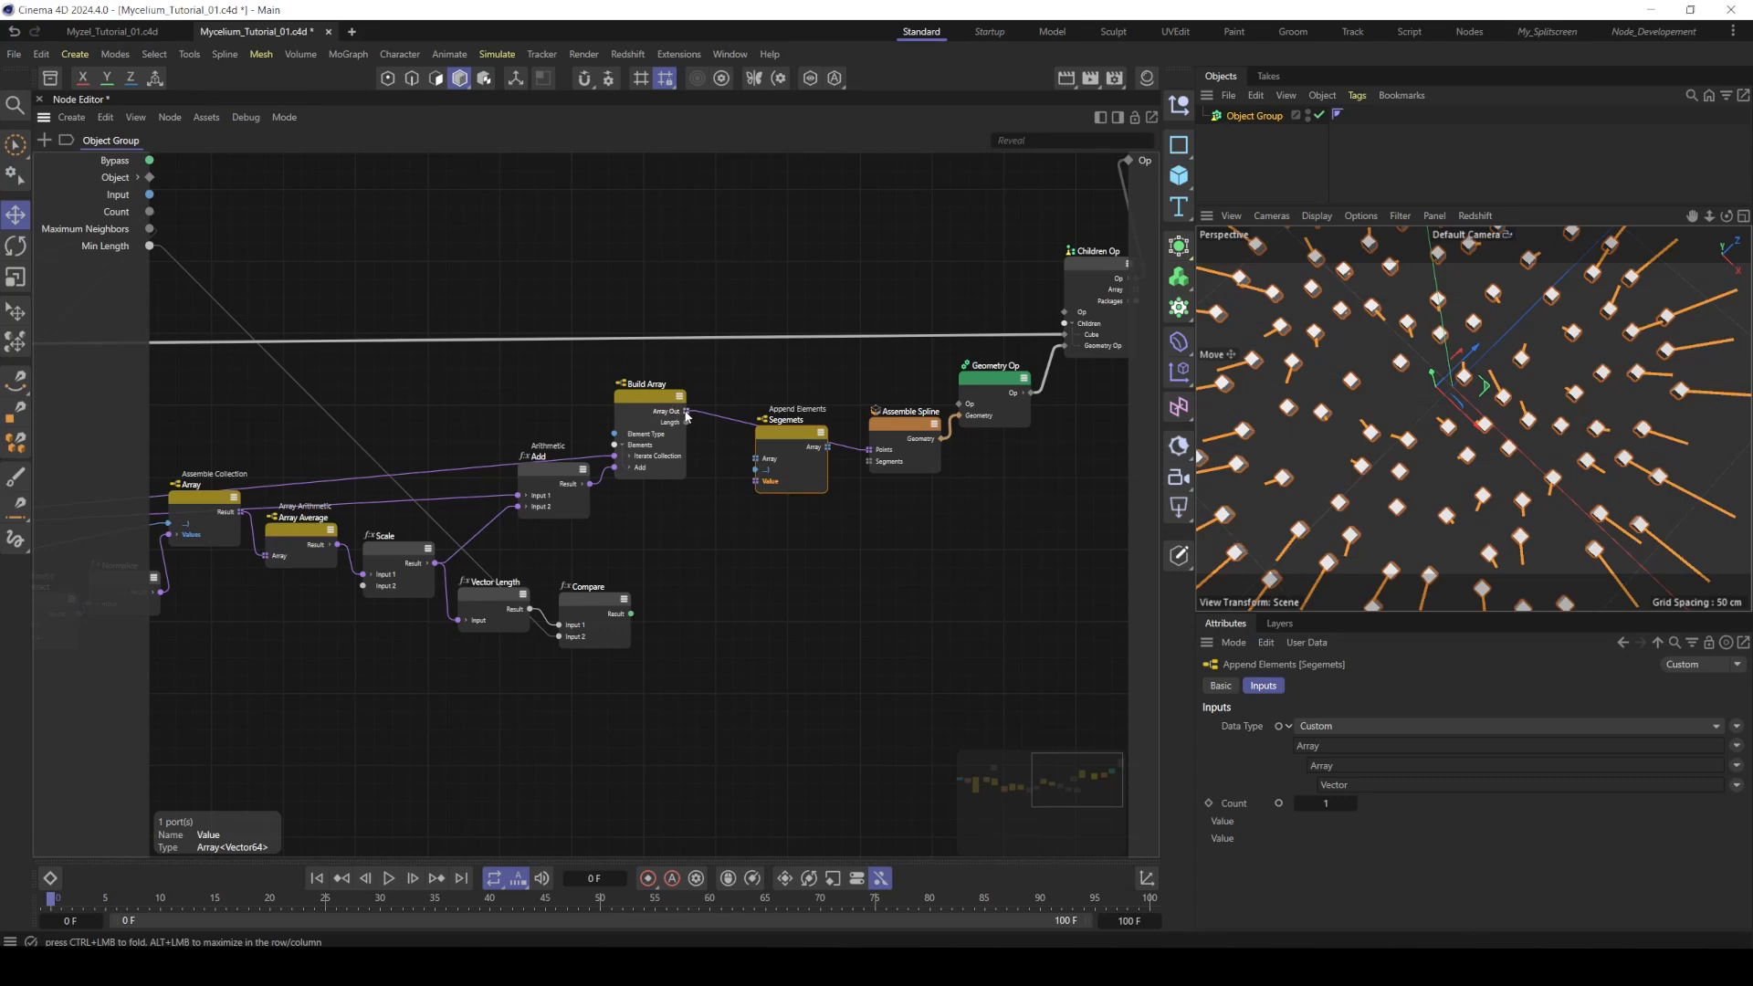
{"action": "left_click_drag", "start_coordinate": [687, 410], "coordinate": [774, 462]}
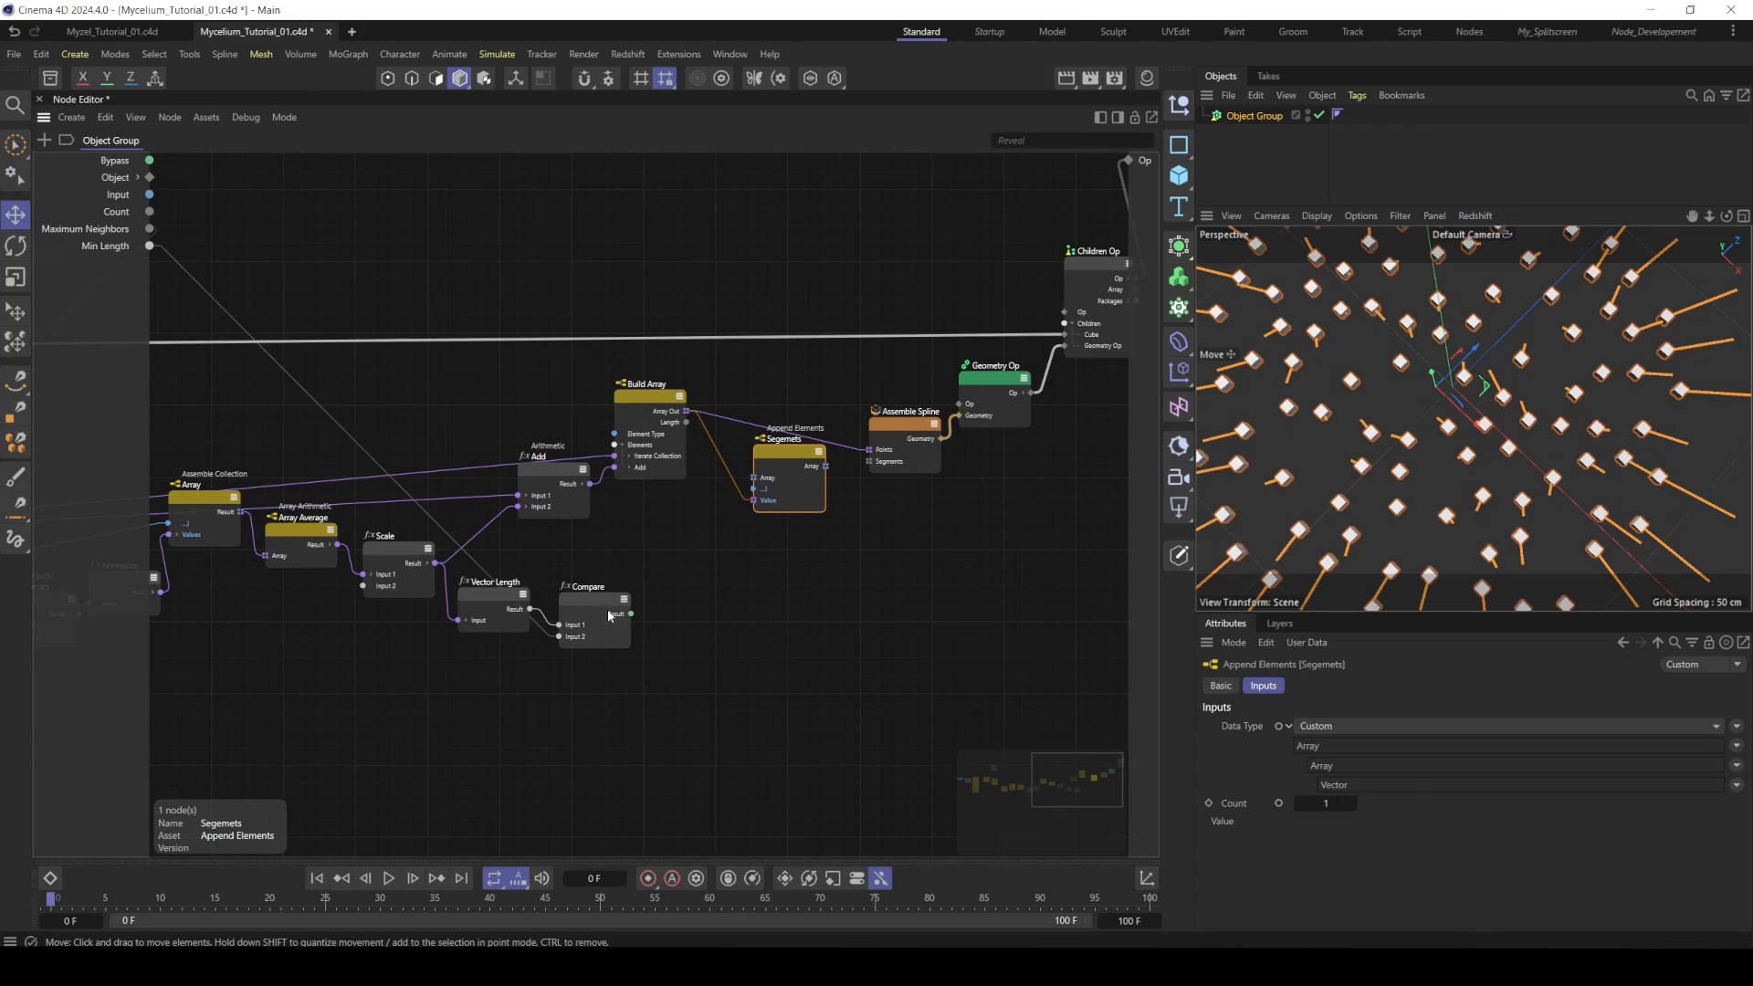
{"action": "left_click", "coordinate": [1279, 805]}
{"action": "left_click_drag", "start_coordinate": [631, 614], "coordinate": [754, 500]}
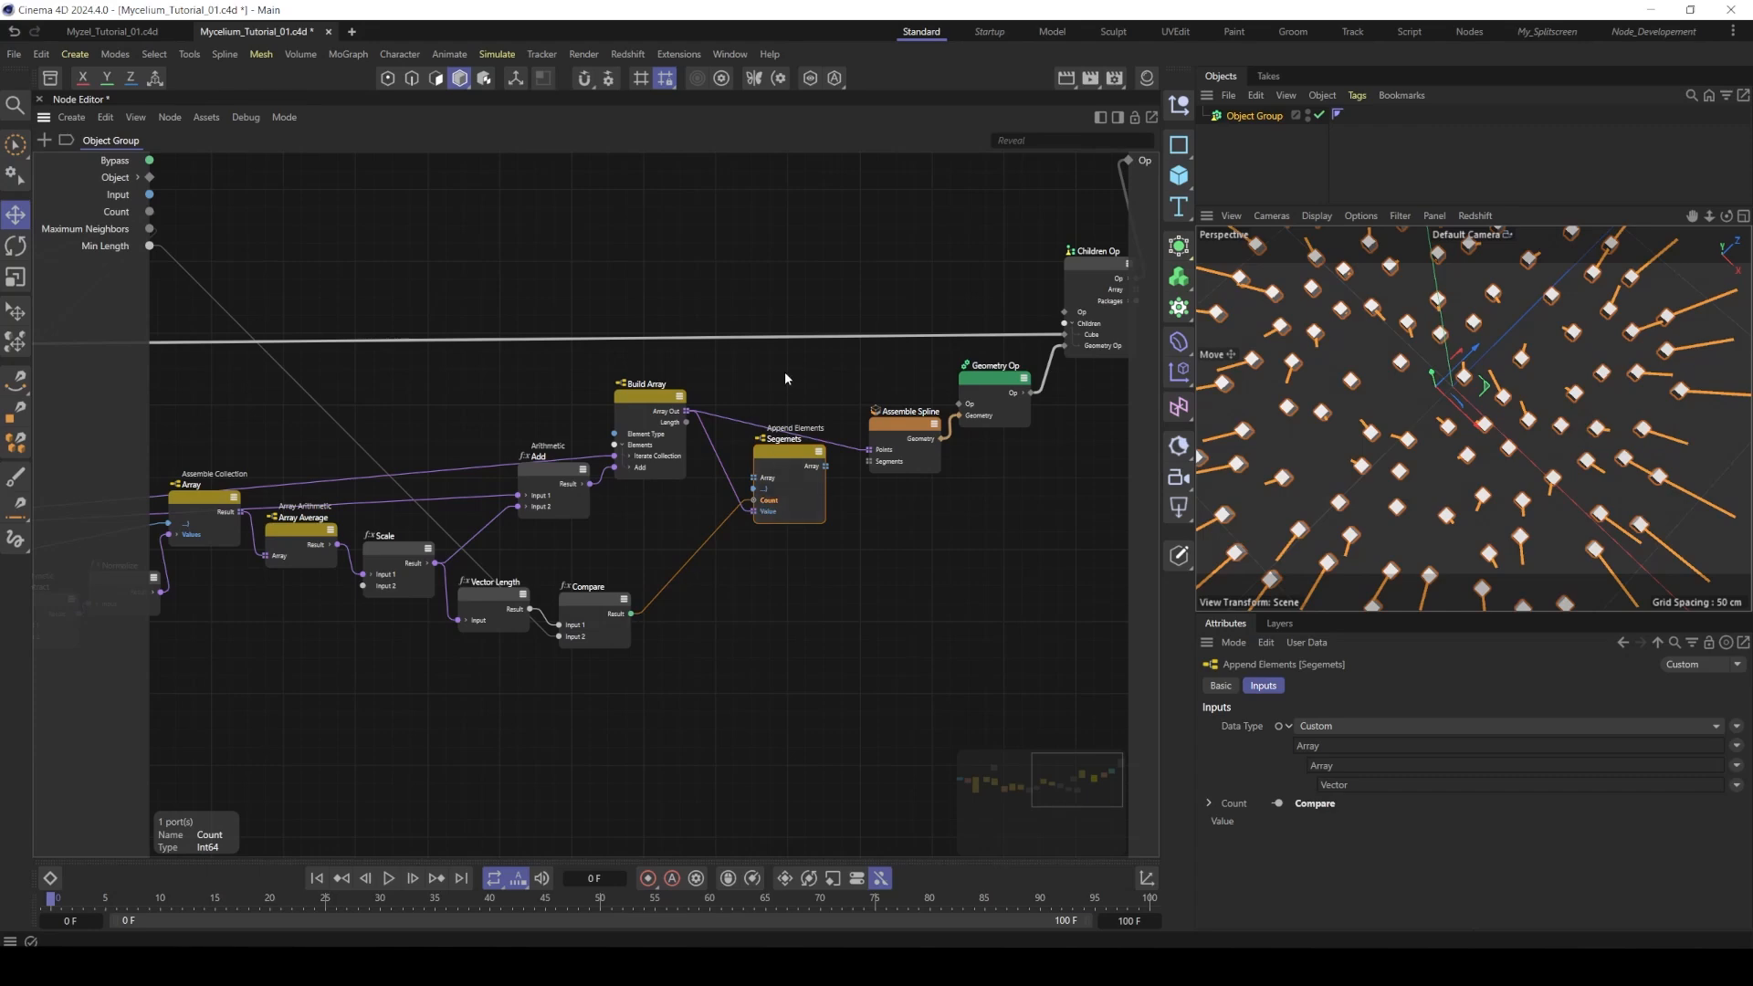
- Connect the Segemets node's Array output to Assemble Spline's Points input
{"action": "middle_click_drag", "start_coordinate": [885, 370], "coordinate": [798, 387]}
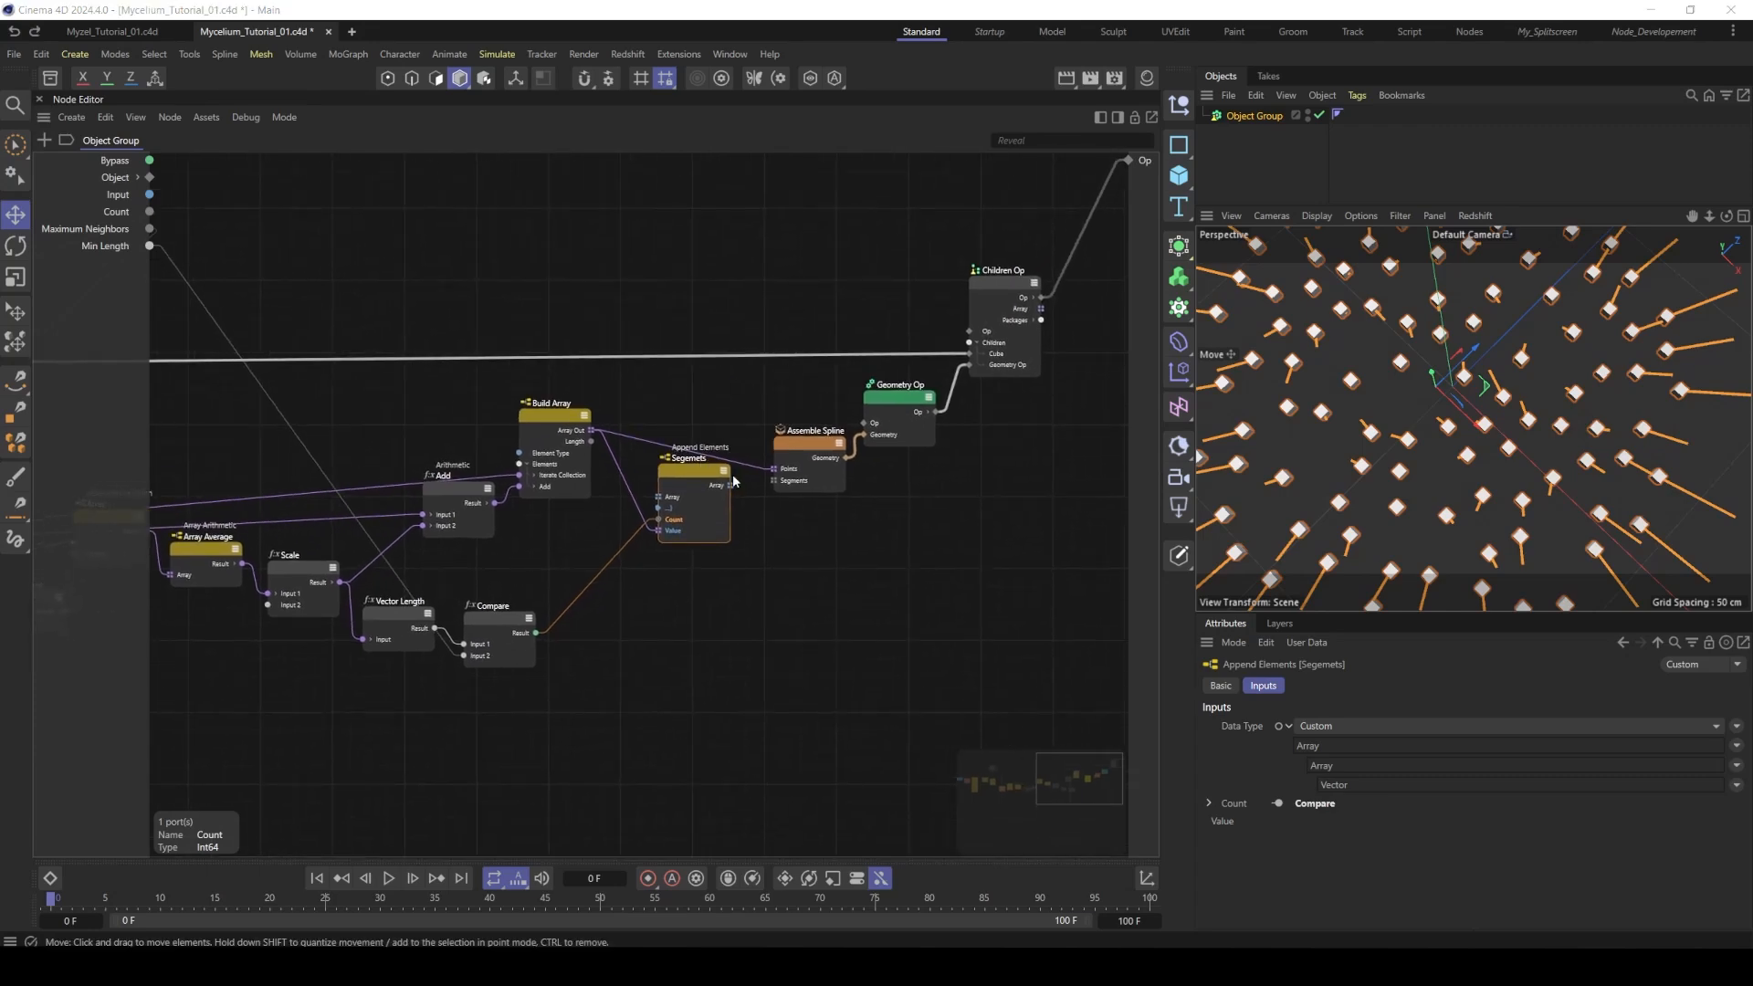
{"action": "mouse_move", "coordinate": [693, 474]}
{"action": "left_mouse_down"}
{"action": "mouse_move", "coordinate": [665, 485]}
{"action": "mouse_move", "coordinate": [774, 474]}
{"action": "left_mouse_up"}
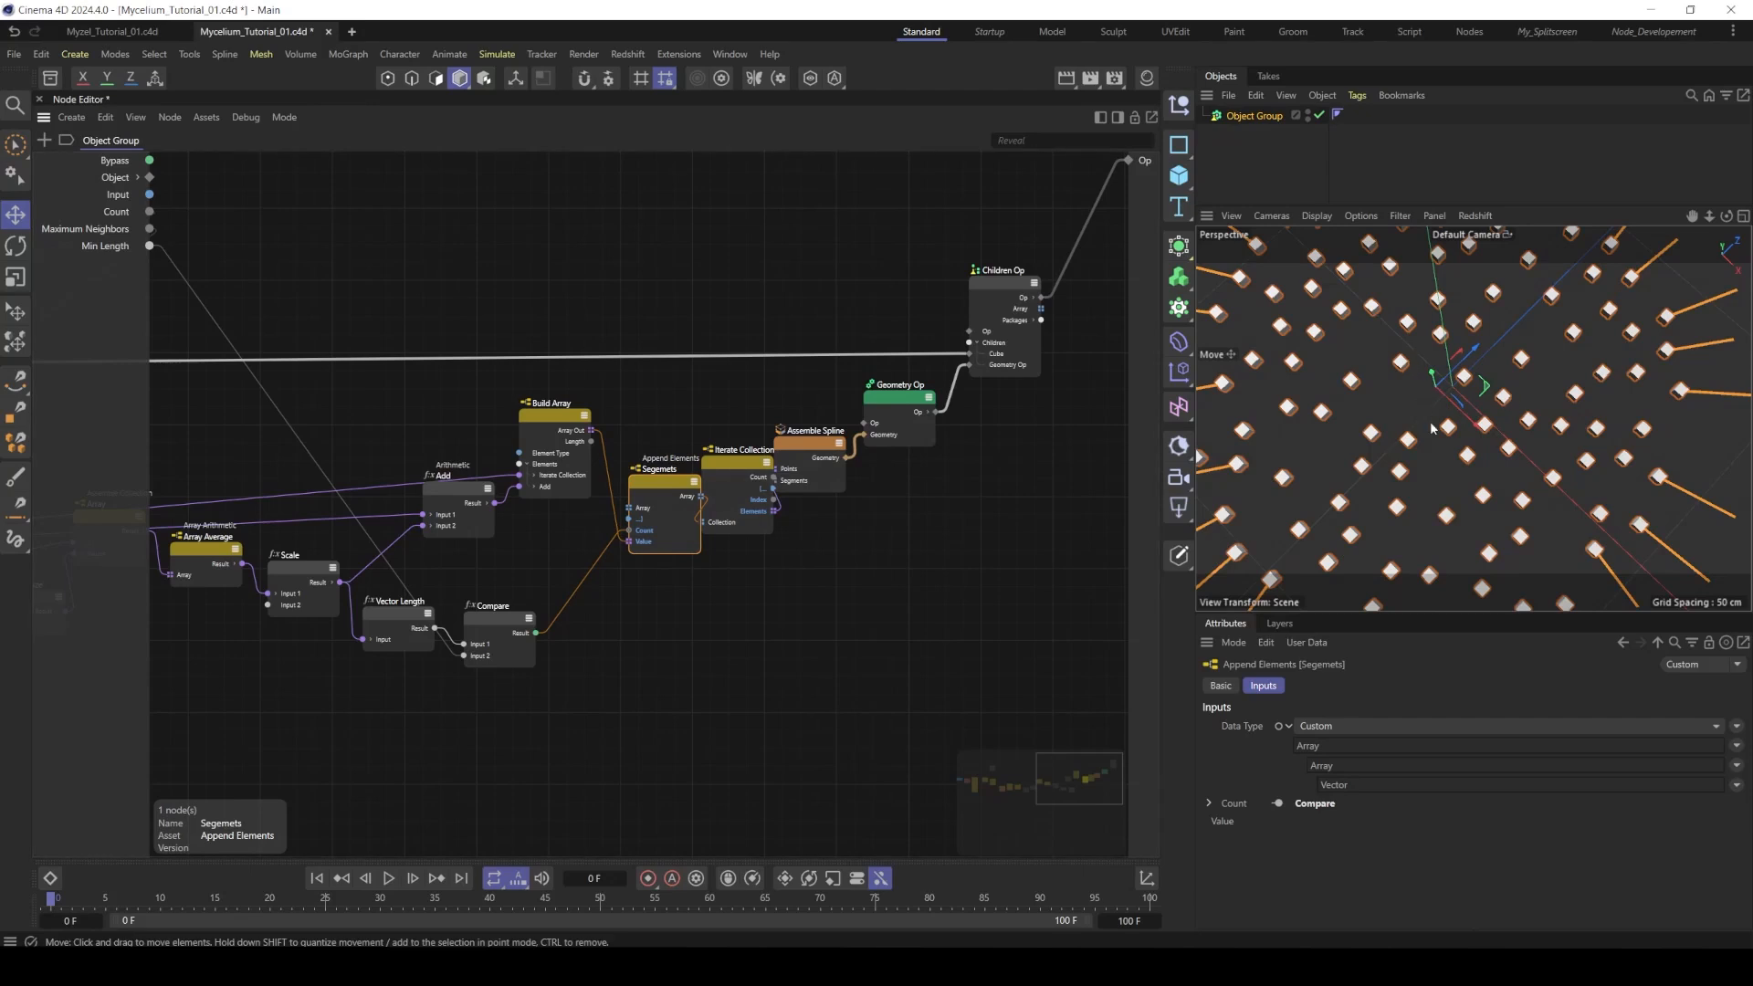
{"action": "scroll", "coordinate": [1445, 420], "scroll_direction": "down", "scroll_amount": 5}
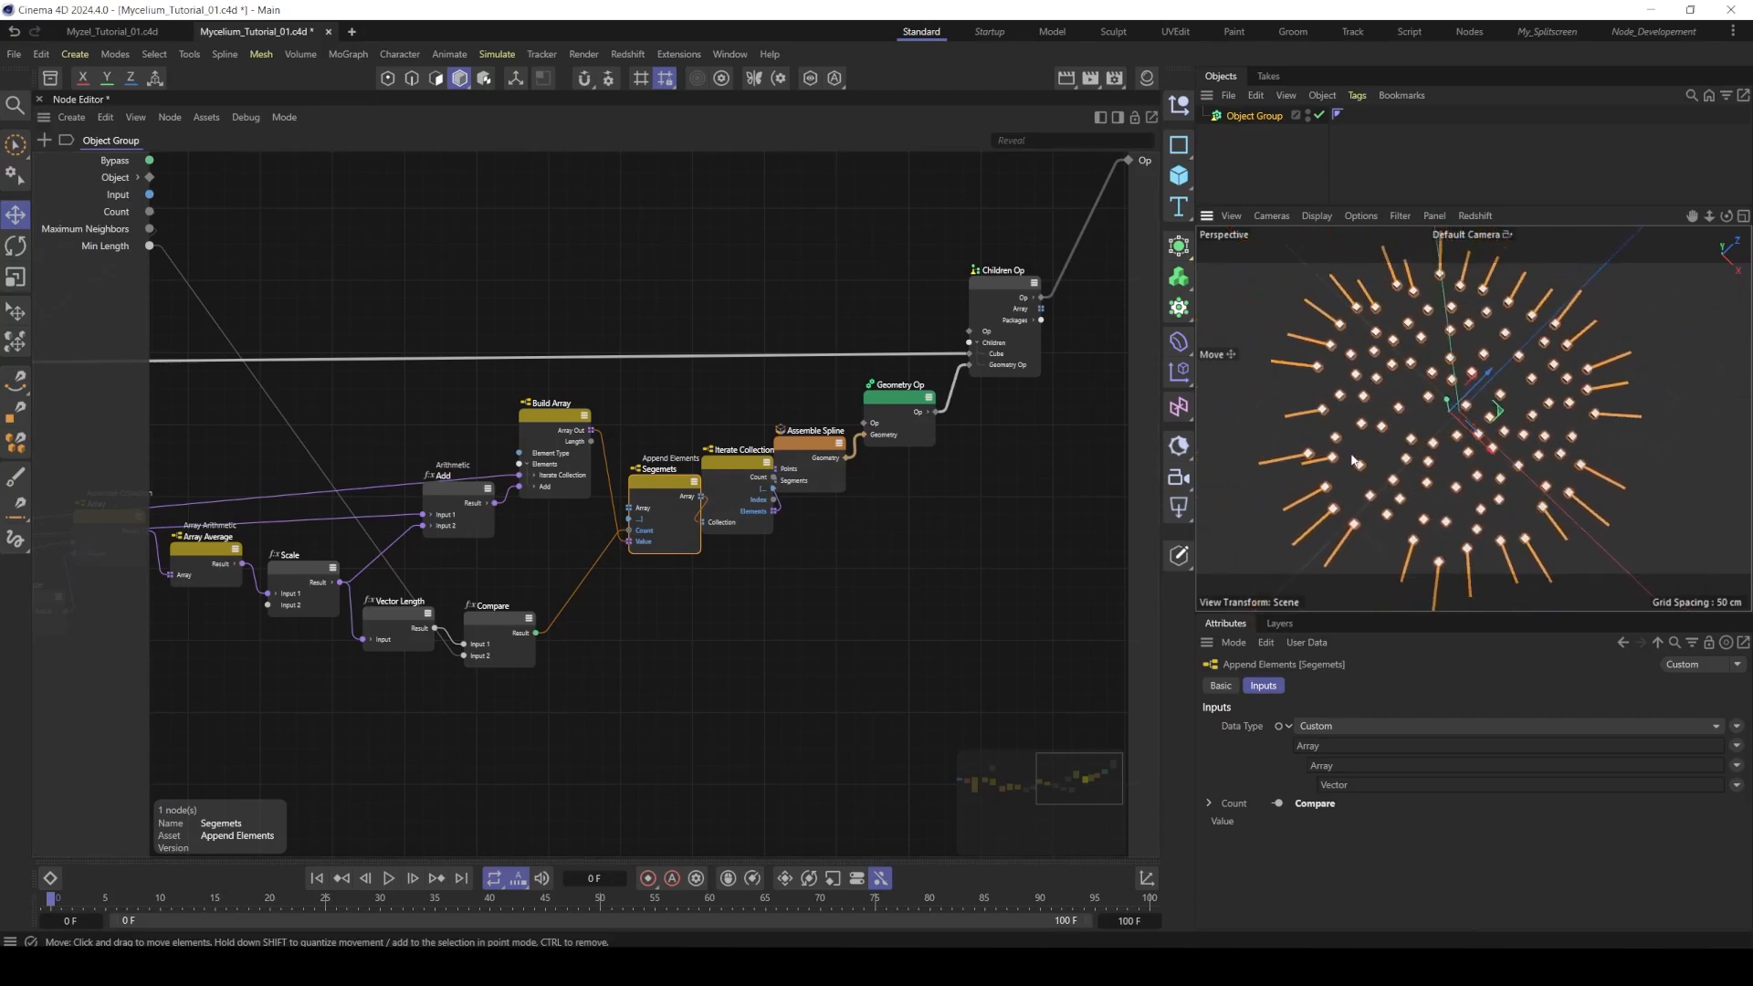
{"action": "scroll", "coordinate": [1552, 420], "scroll_direction": "up", "scroll_amount": 5}
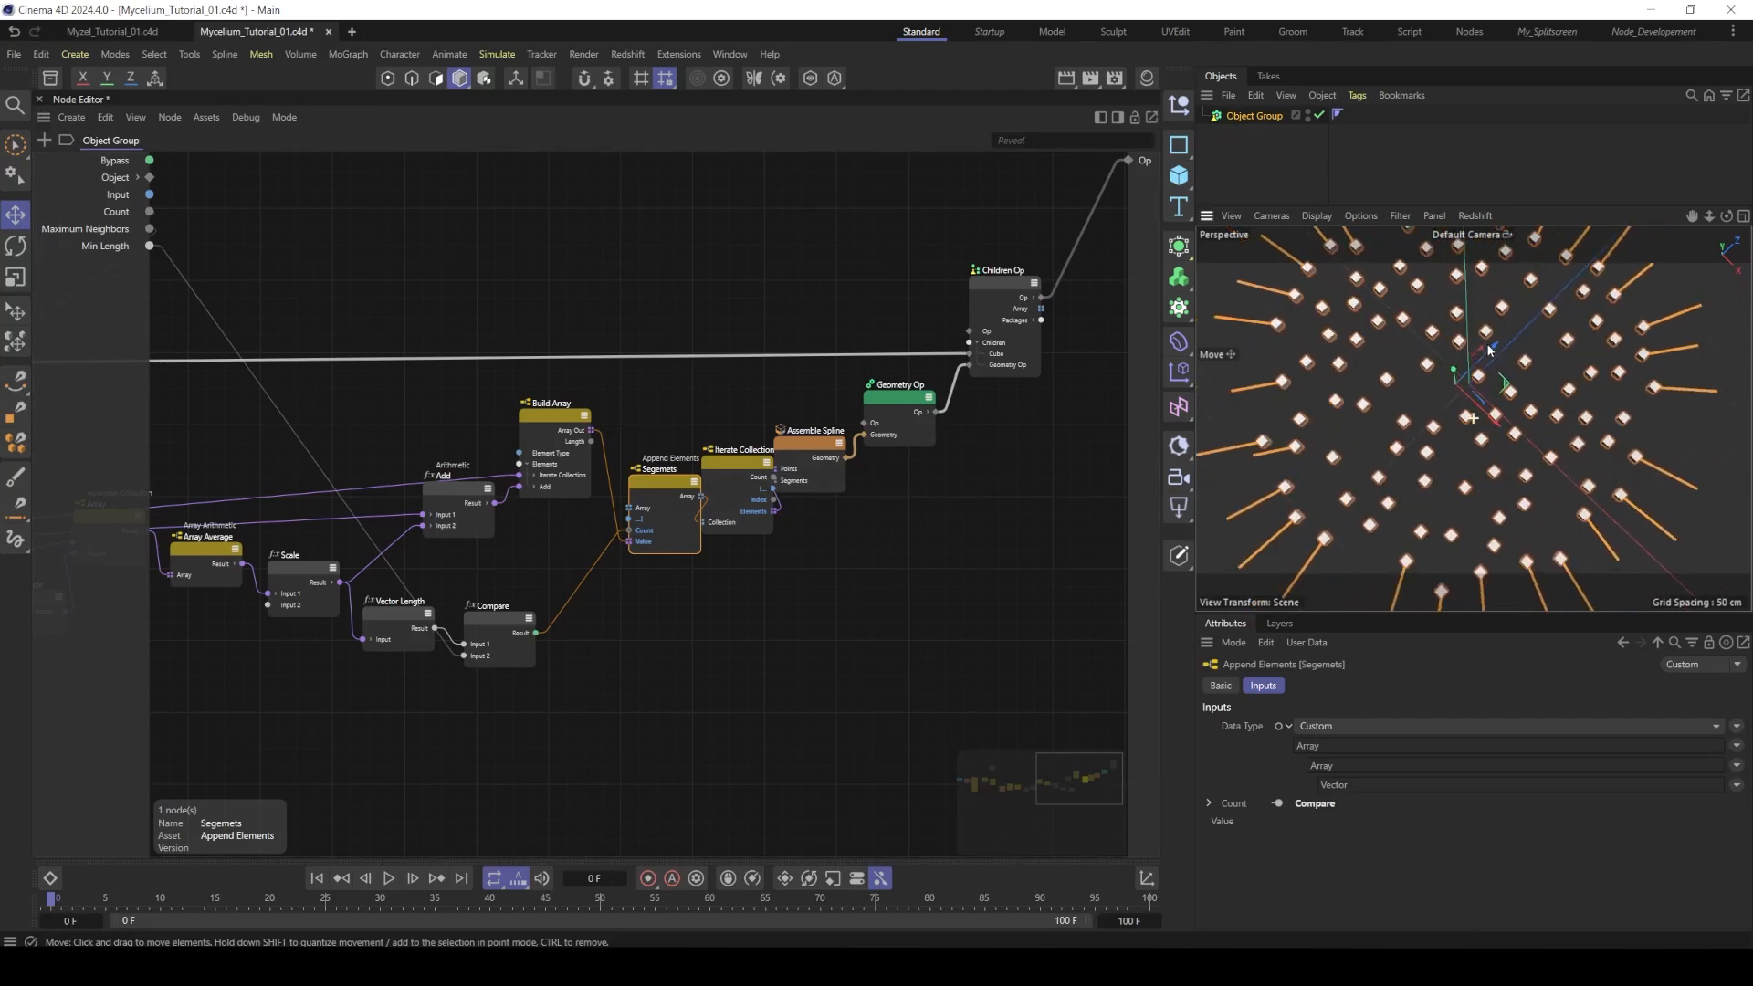
{"action": "scroll", "coordinate": [1563, 415], "scroll_direction": "down", "scroll_amount": 6}
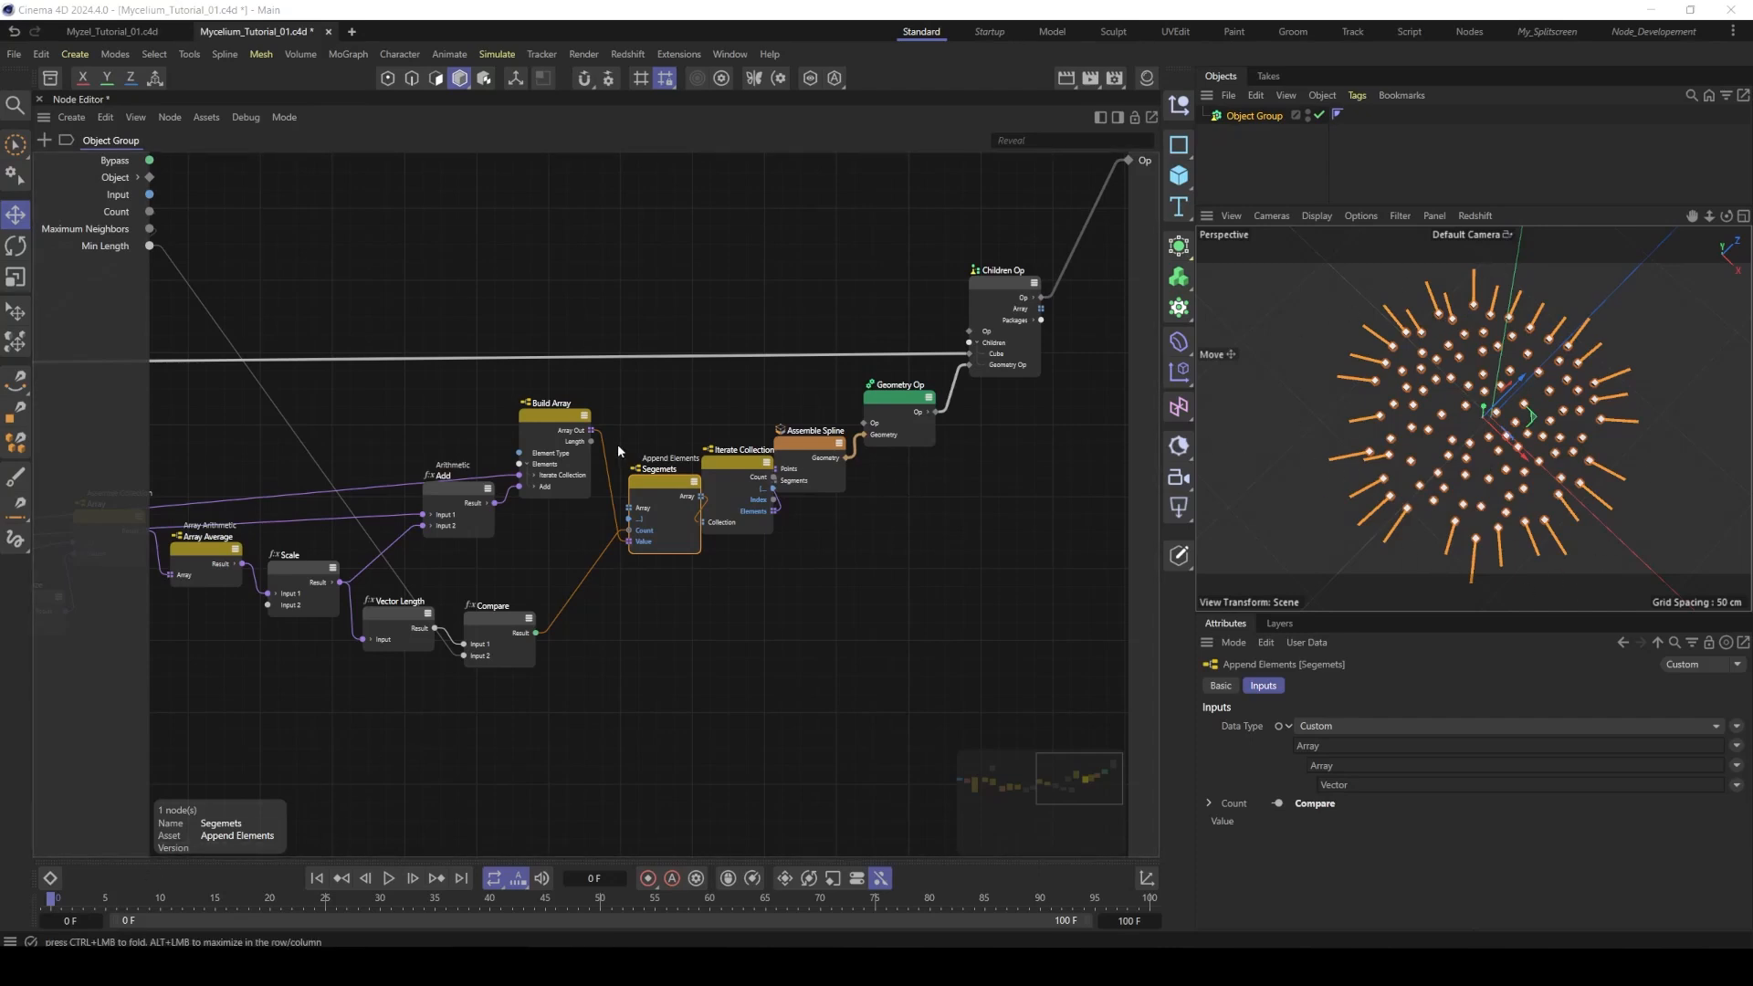
- Examine the whole node graph from the first nodes through to Children Op, including the new iteration chain
{"action": "left_click_drag", "start_coordinate": [661, 282], "coordinate": [762, 289]}
{"action": "scroll", "coordinate": [794, 290], "scroll_direction": "down", "scroll_amount": 2}
{"action": "middle_click_drag", "start_coordinate": [707, 290], "coordinate": [955, 326], "text": "alt"}
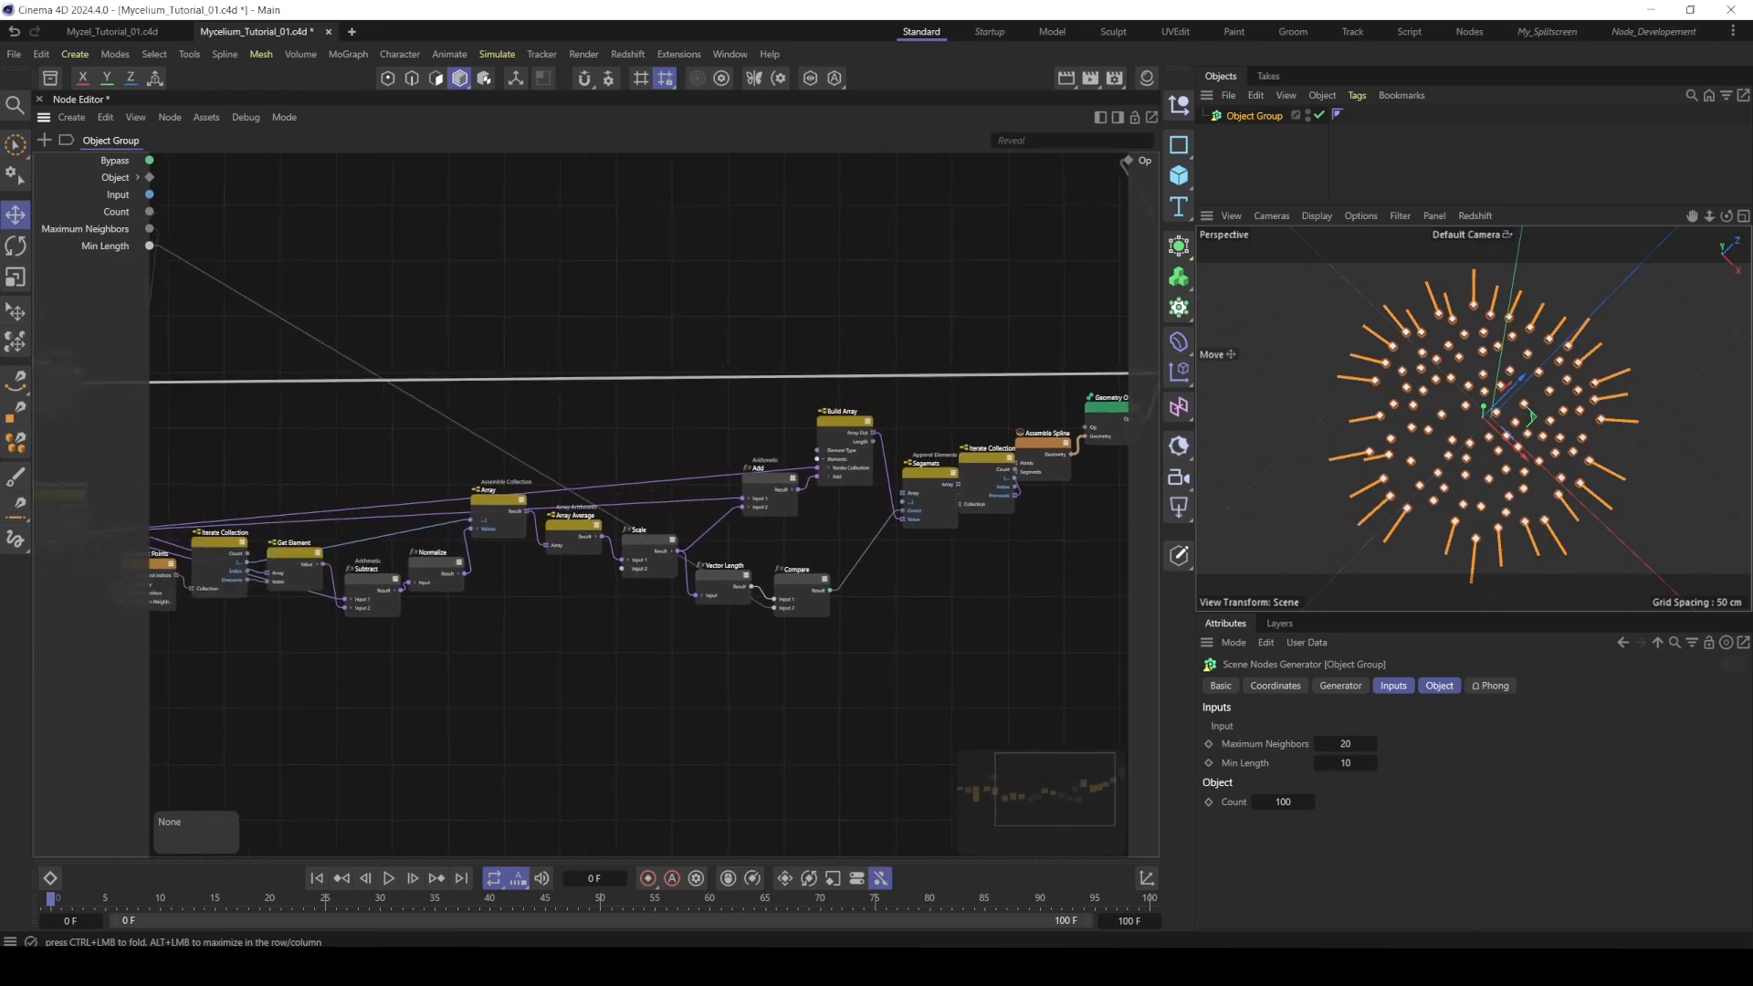
{"action": "scroll", "coordinate": [219, 511], "scroll_direction": "down", "scroll_amount": 2}
{"action": "middle_click_drag", "start_coordinate": [165, 523], "coordinate": [388, 546], "text": "alt"}
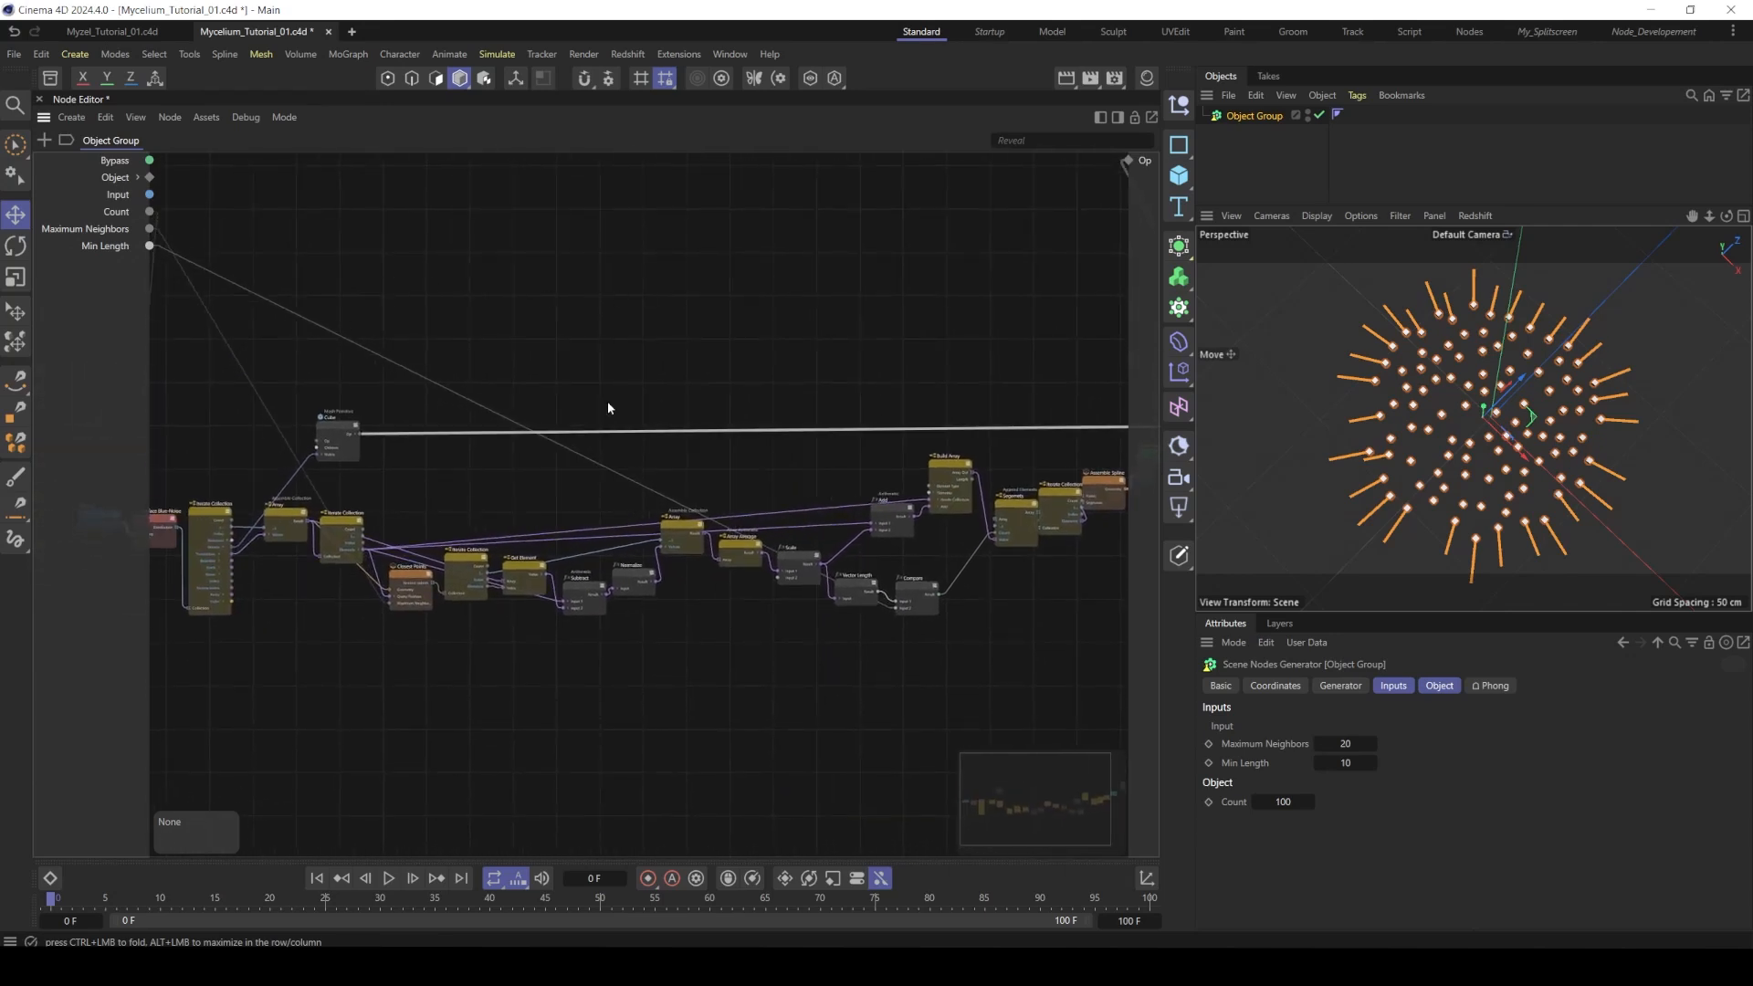
{"action": "scroll", "coordinate": [694, 328], "scroll_direction": "down", "scroll_amount": 2}
{"action": "middle_click_drag", "start_coordinate": [618, 282], "coordinate": [565, 299], "text": "alt"}
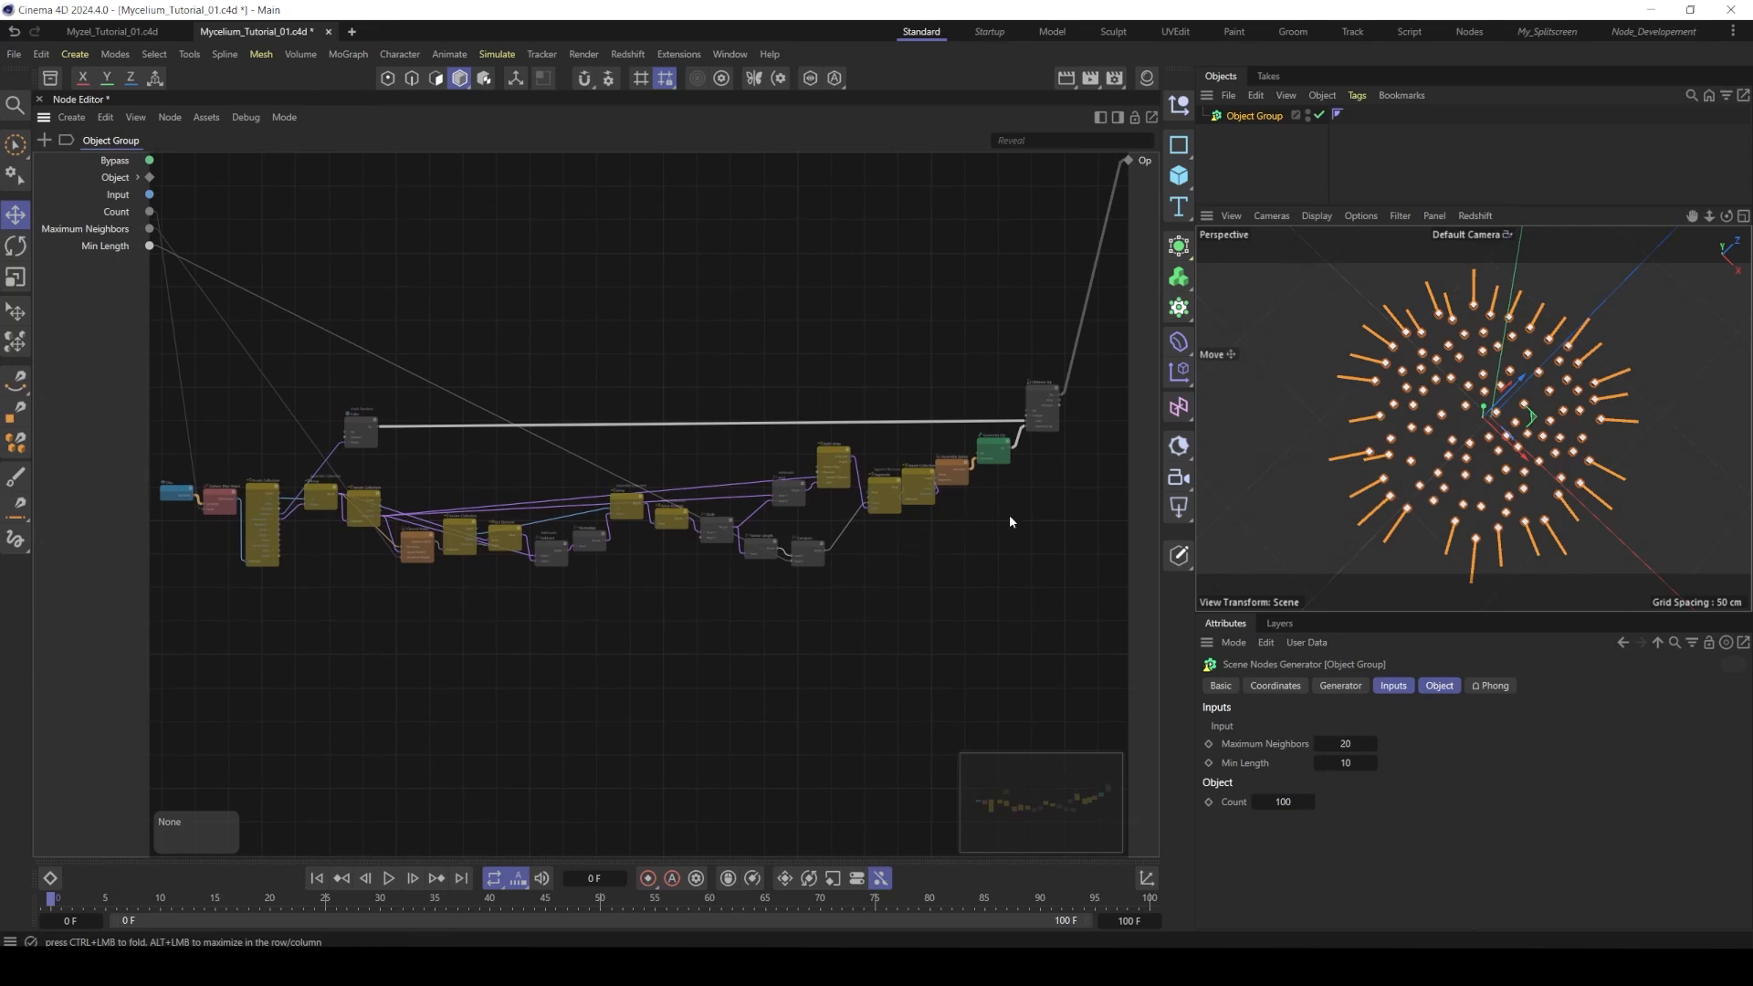
{"action": "middle_click_drag", "start_coordinate": [898, 436], "coordinate": [850, 435]}
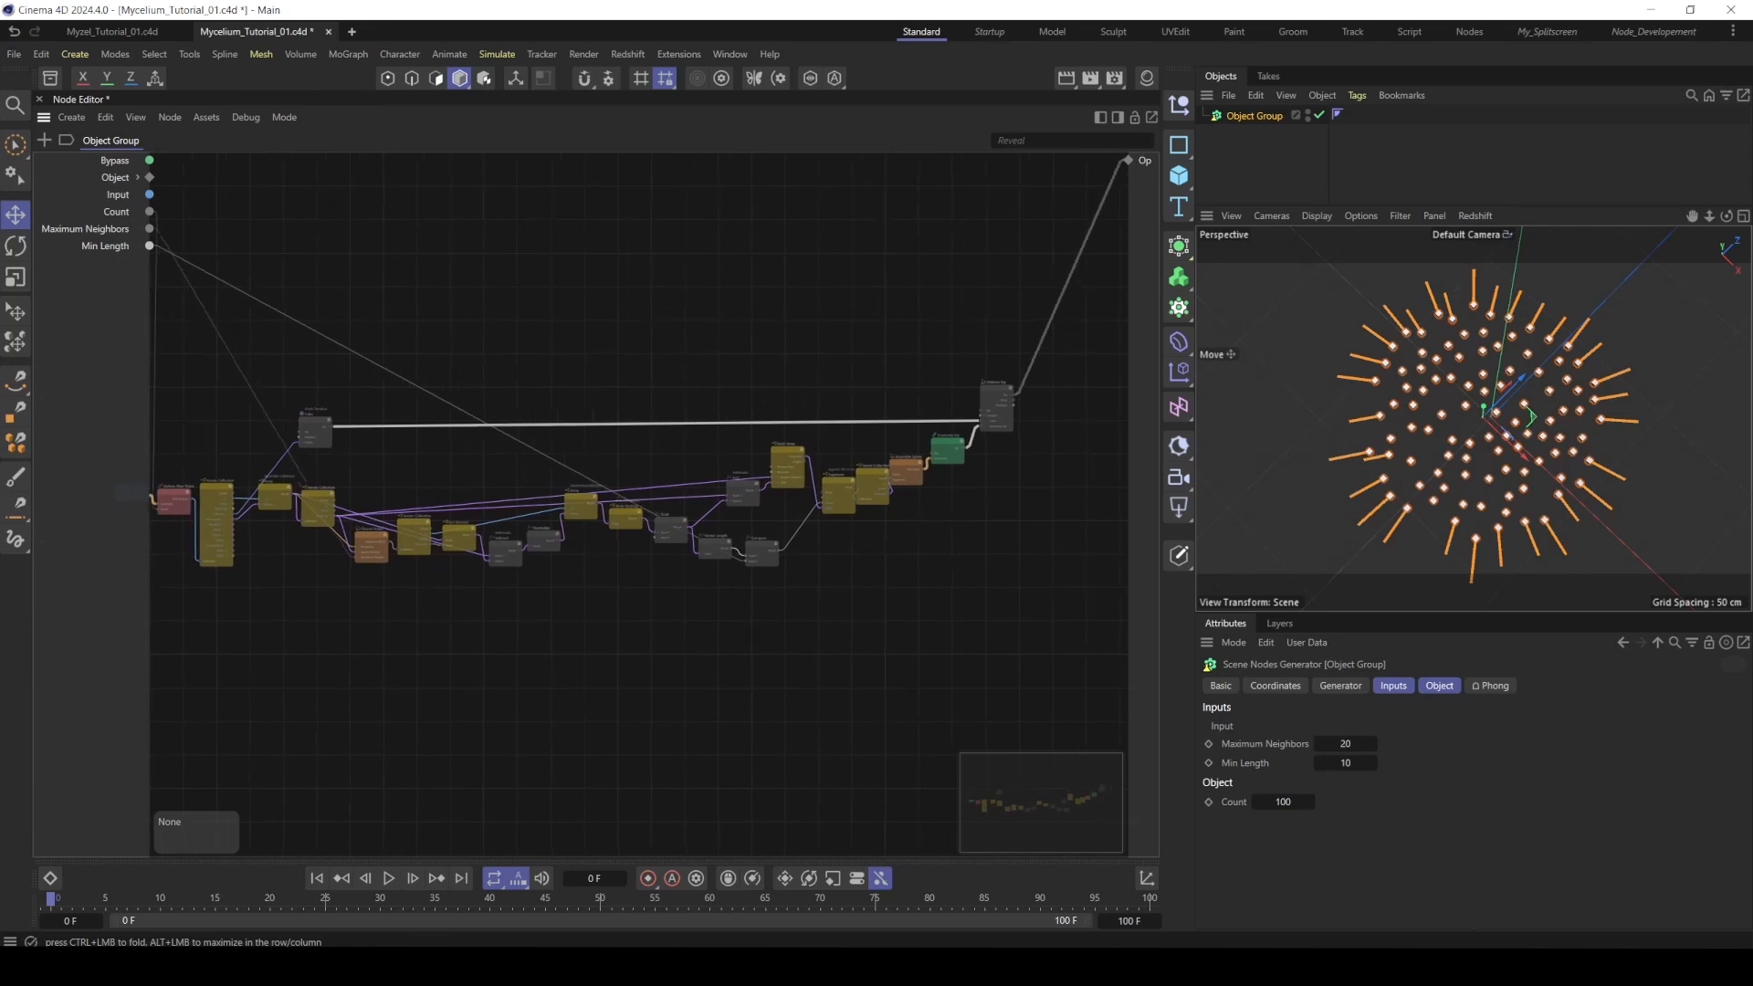
{"action": "scroll", "coordinate": [849, 442], "scroll_direction": "up", "scroll_amount": 6}
{"action": "middle_click_drag", "start_coordinate": [929, 483], "coordinate": [798, 498]}
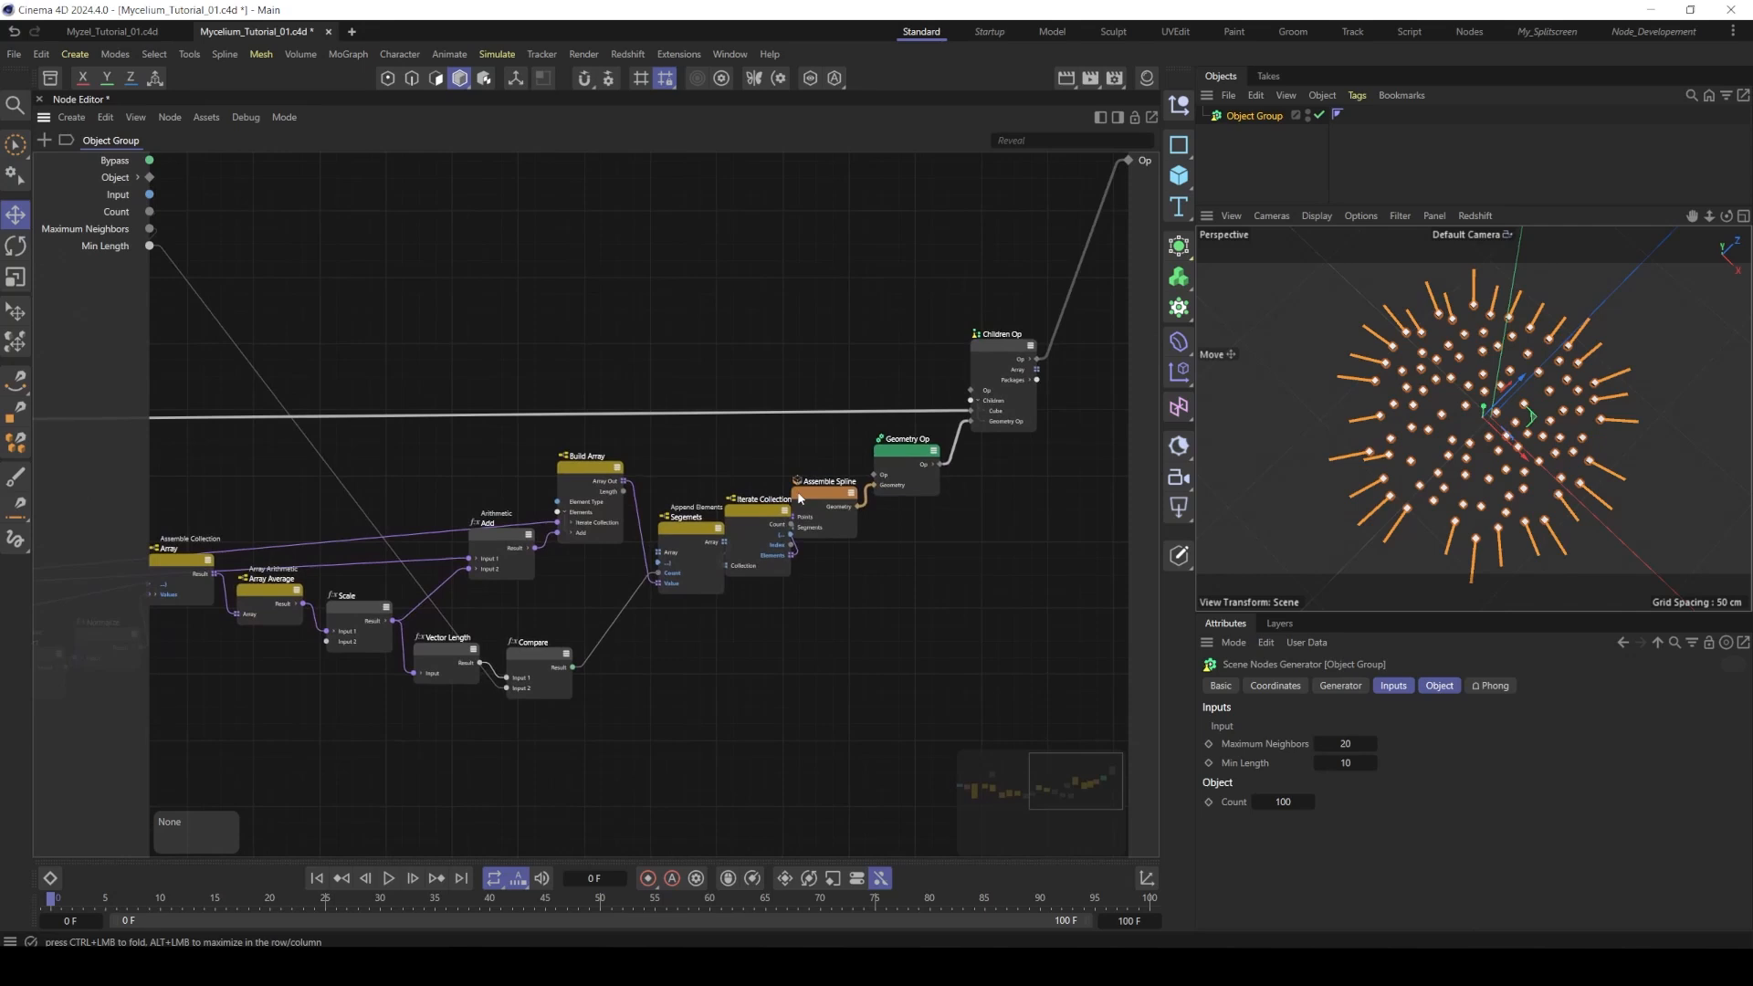
- Move Iterate Collection and the nodes after it further right, and place Segemets lower in the gap after Build Array
{"action": "left_click", "coordinate": [690, 529]}
{"action": "left_click_drag", "start_coordinate": [767, 318], "coordinate": [1015, 574]}
{"action": "left_click_drag", "start_coordinate": [773, 511], "coordinate": [948, 503]}
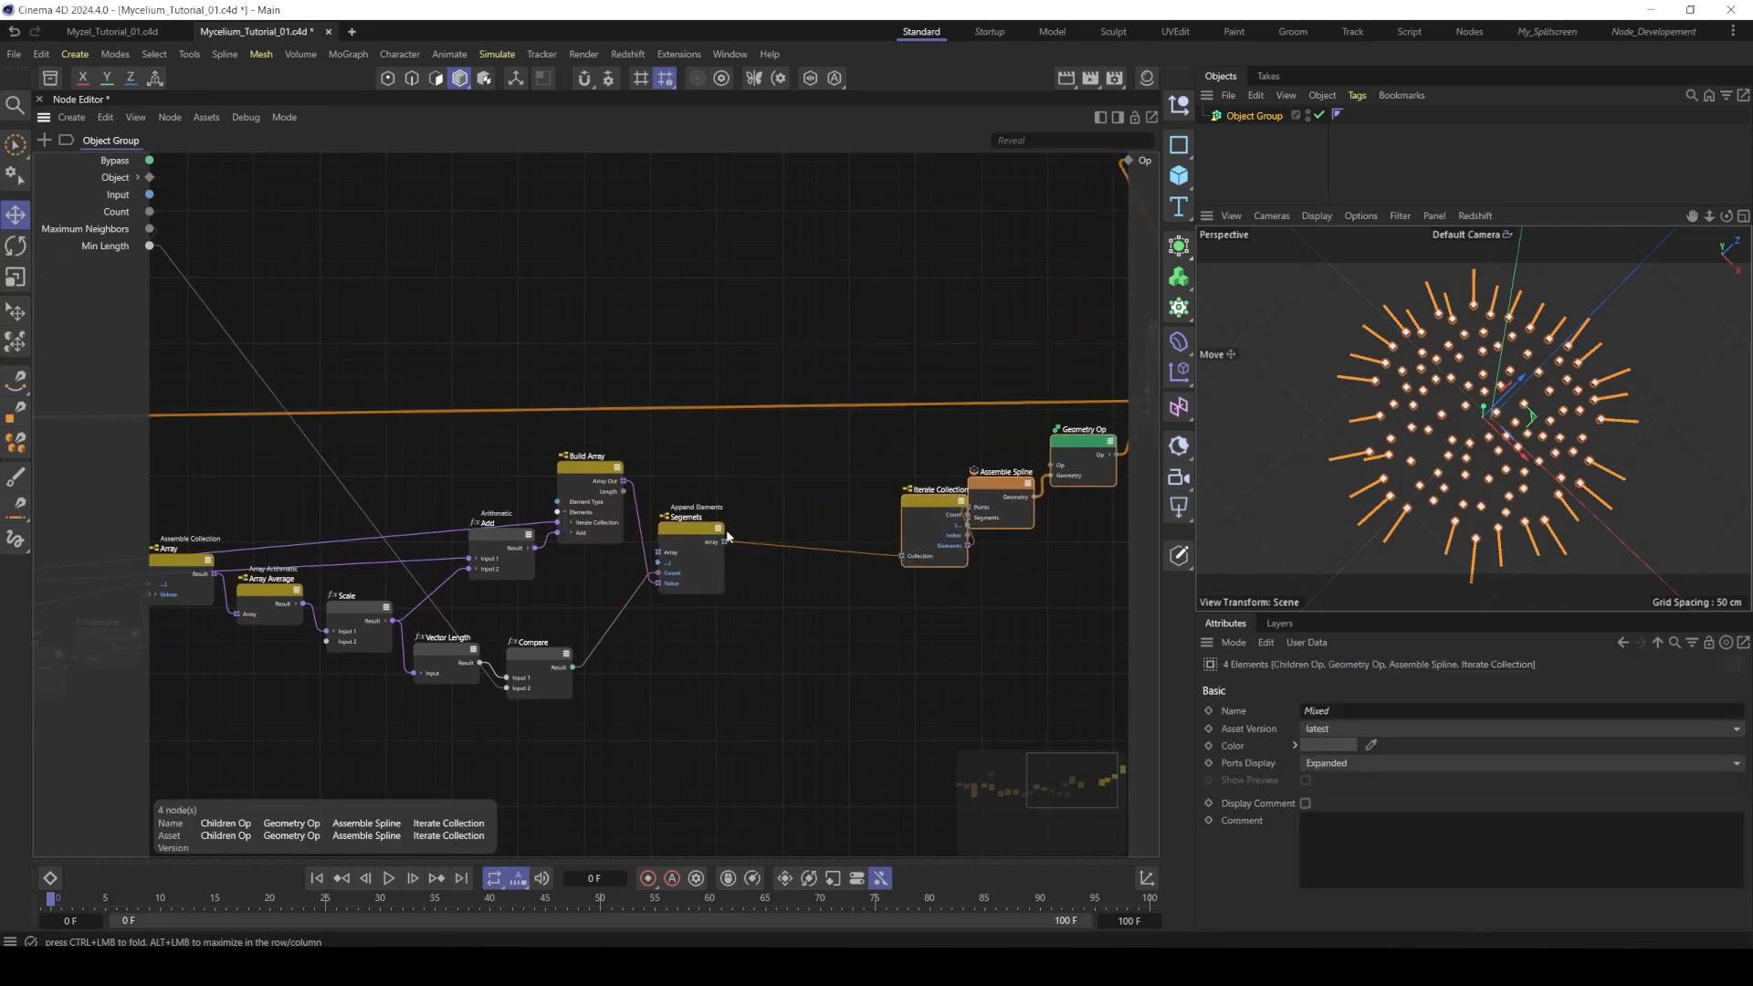
{"action": "left_click_drag", "start_coordinate": [688, 534], "coordinate": [760, 553]}
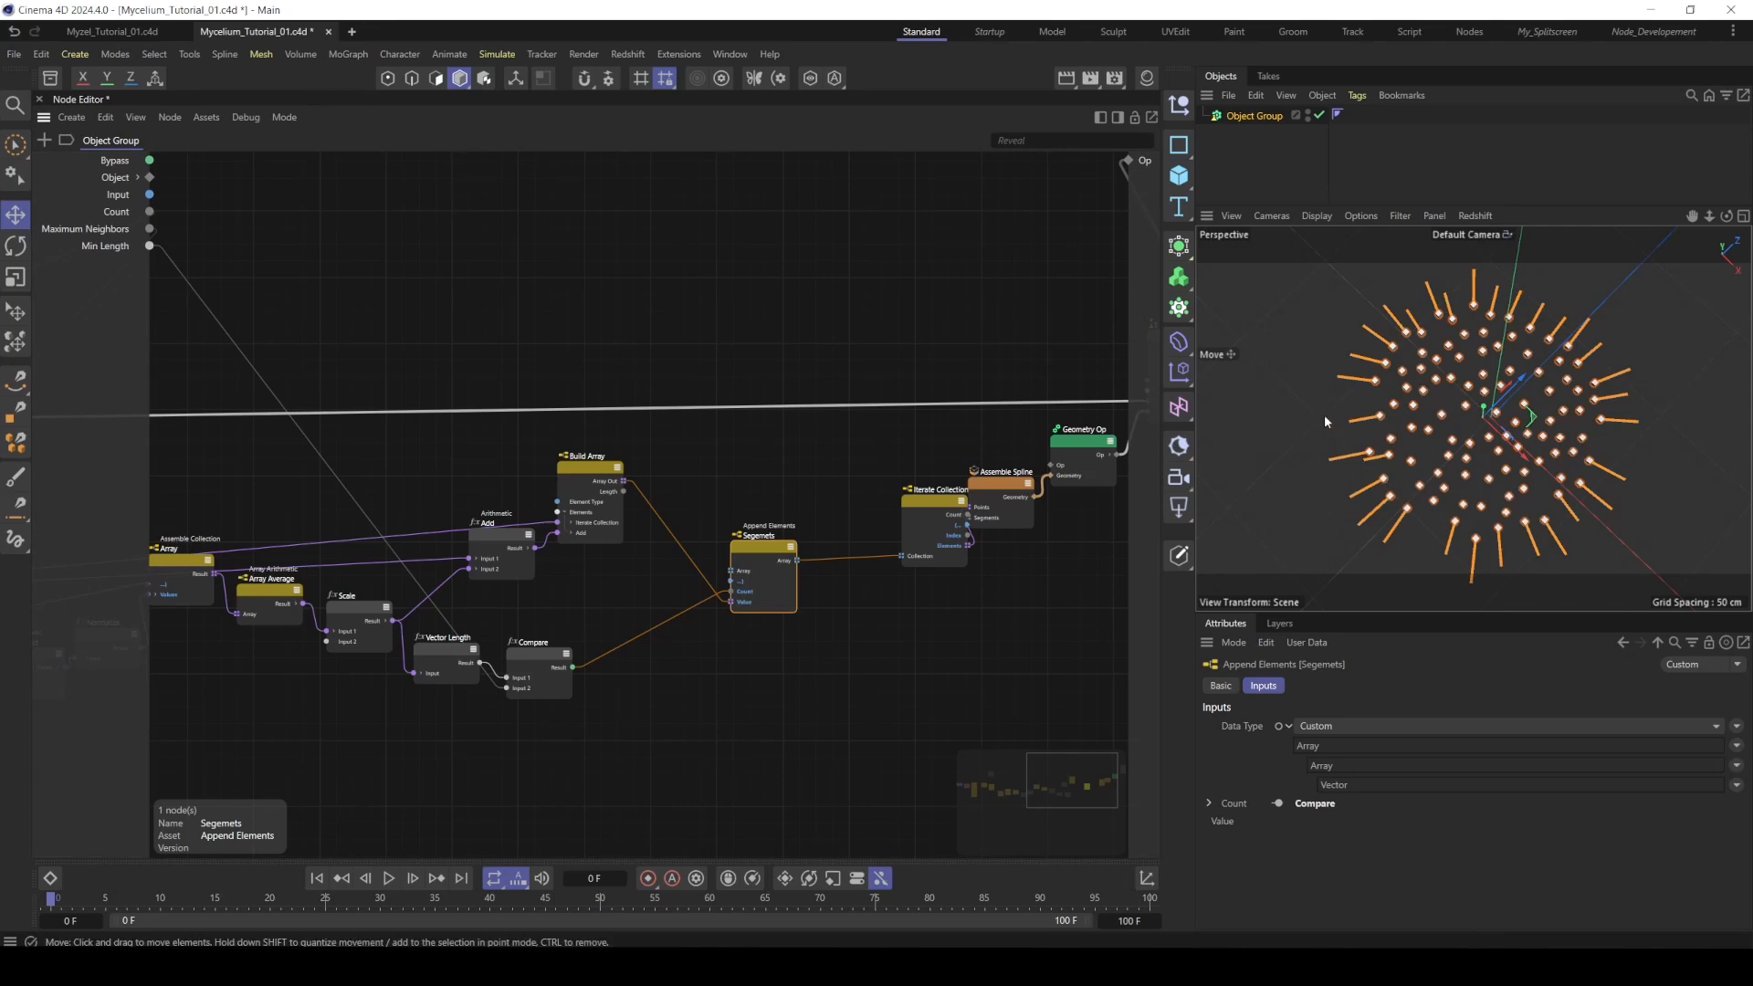
{"action": "left_click_drag", "start_coordinate": [759, 550], "coordinate": [768, 577]}
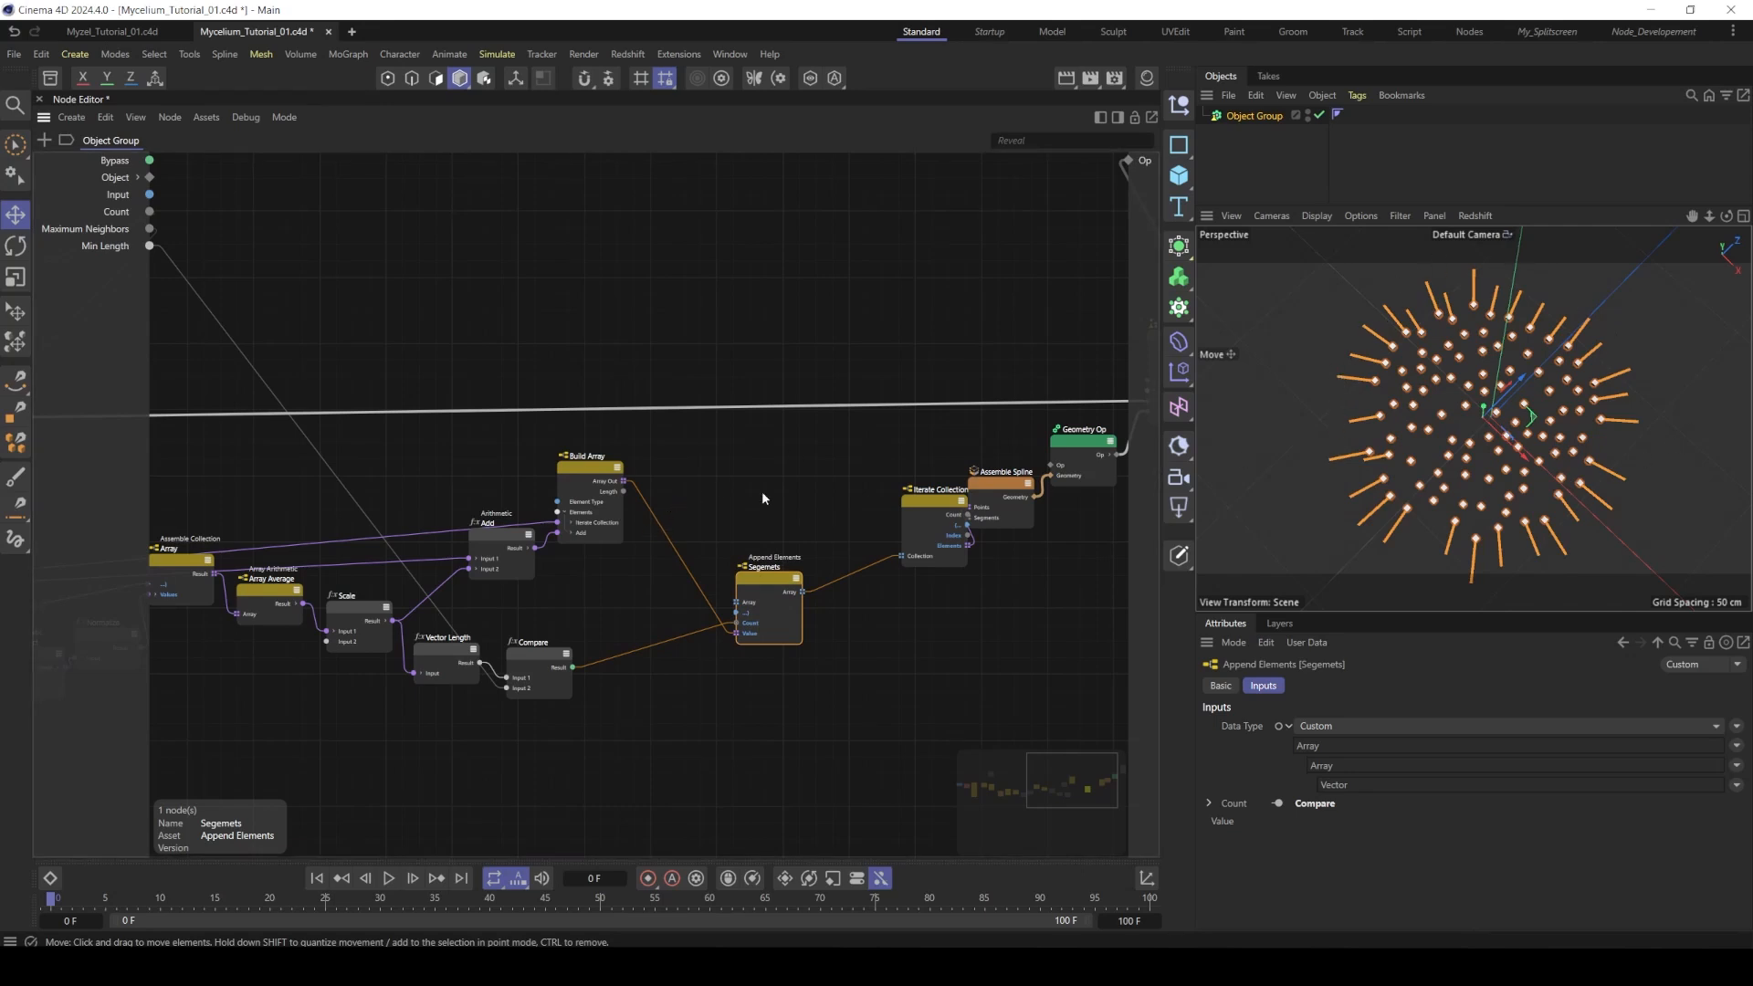
- Add a second Append Elements node above Segemets and rename it Points
{"action": "middle_click_drag", "start_coordinate": [763, 495], "coordinate": [776, 529]}
{"action": "left_click", "coordinate": [804, 523]}
{"action": "double_click", "coordinate": [805, 523]}
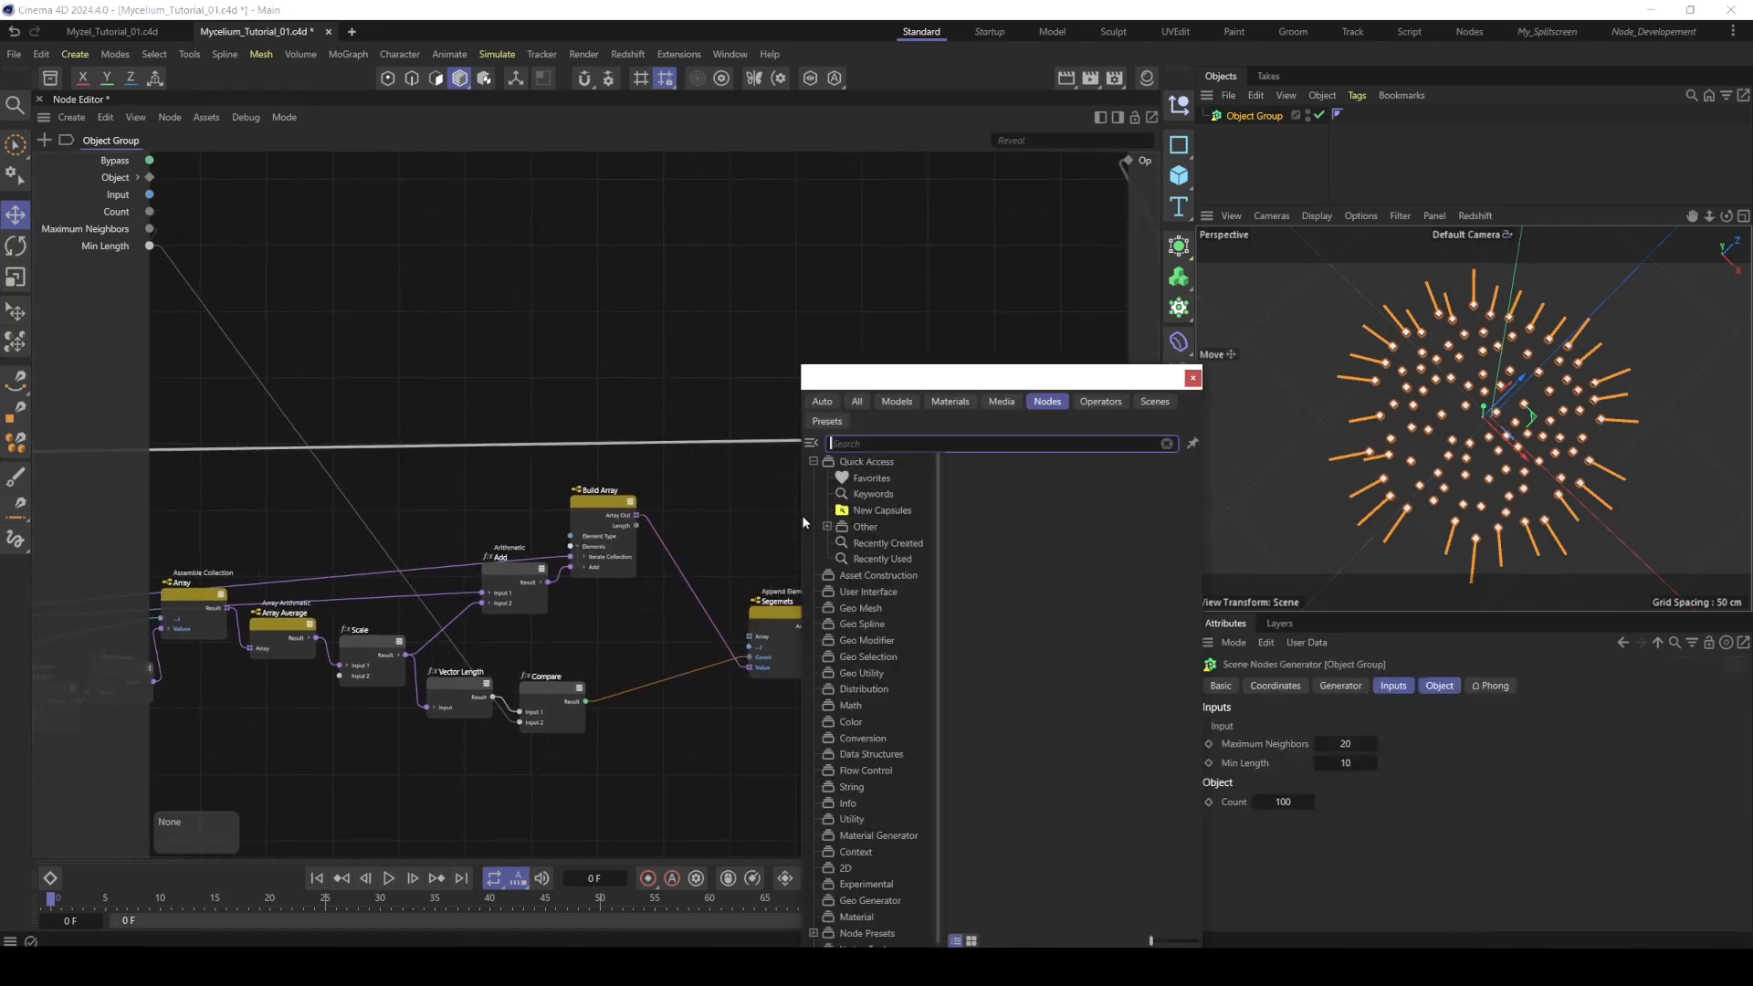
{"action": "type", "text": "append"}
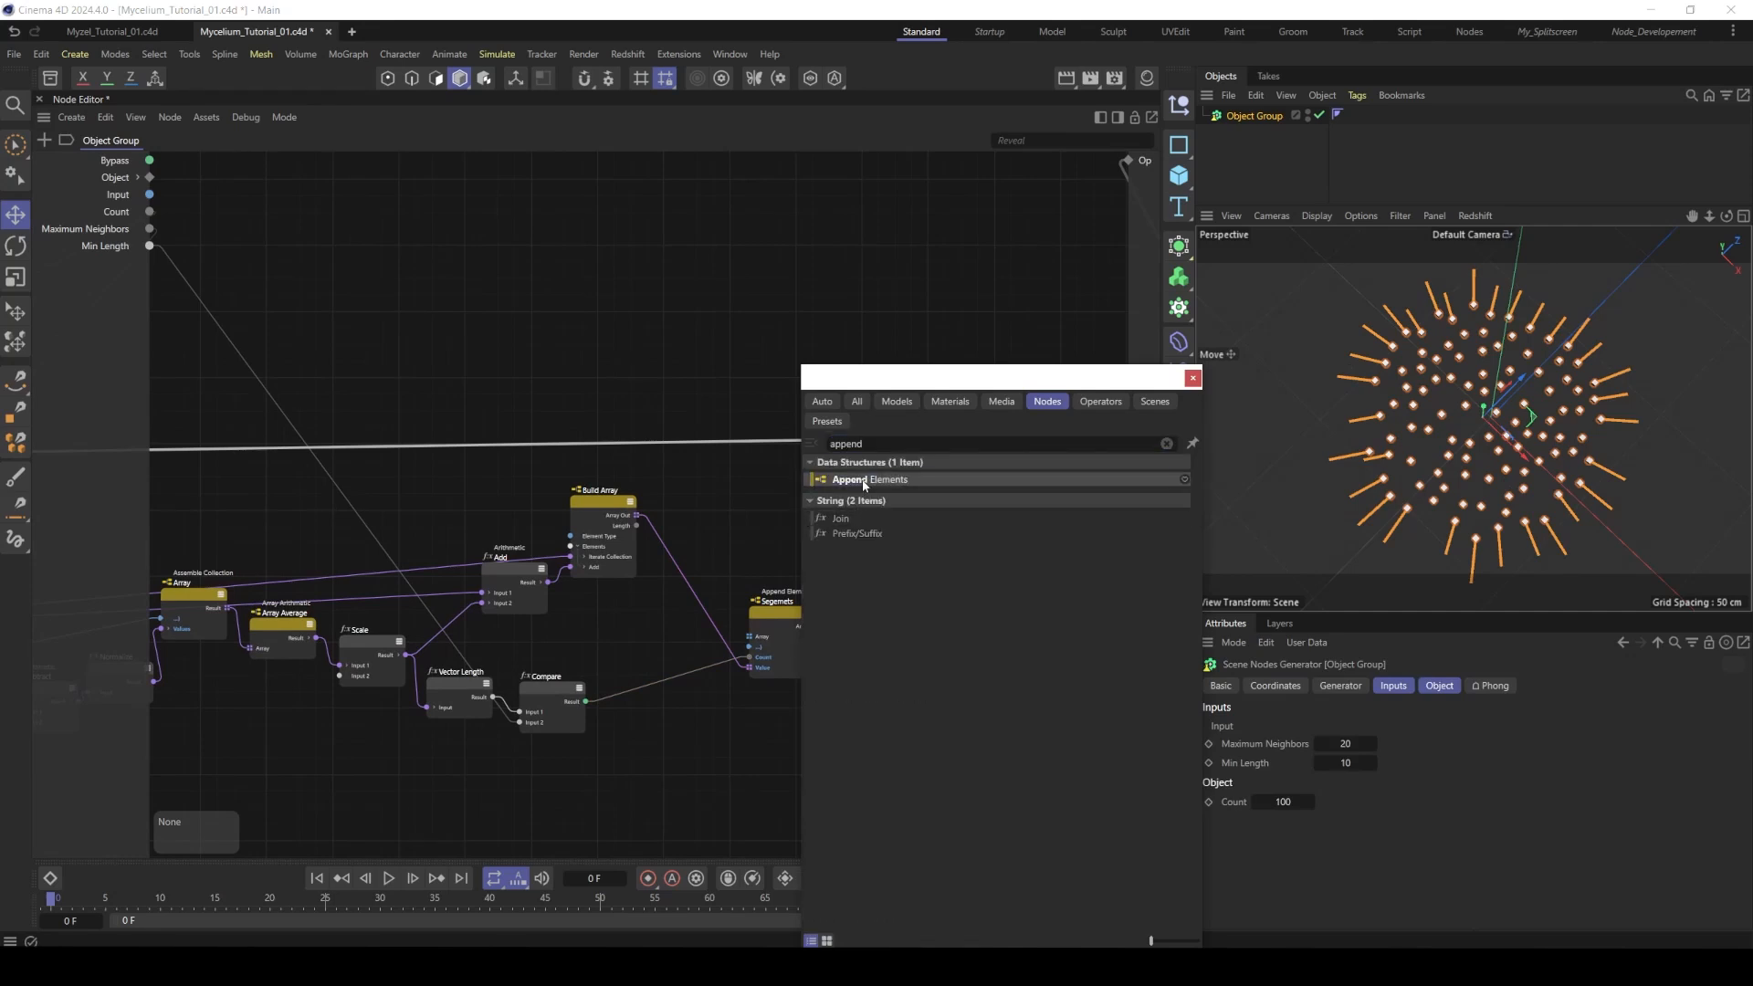
{"action": "double_click", "coordinate": [858, 479]}
{"action": "double_click", "coordinate": [803, 478]}
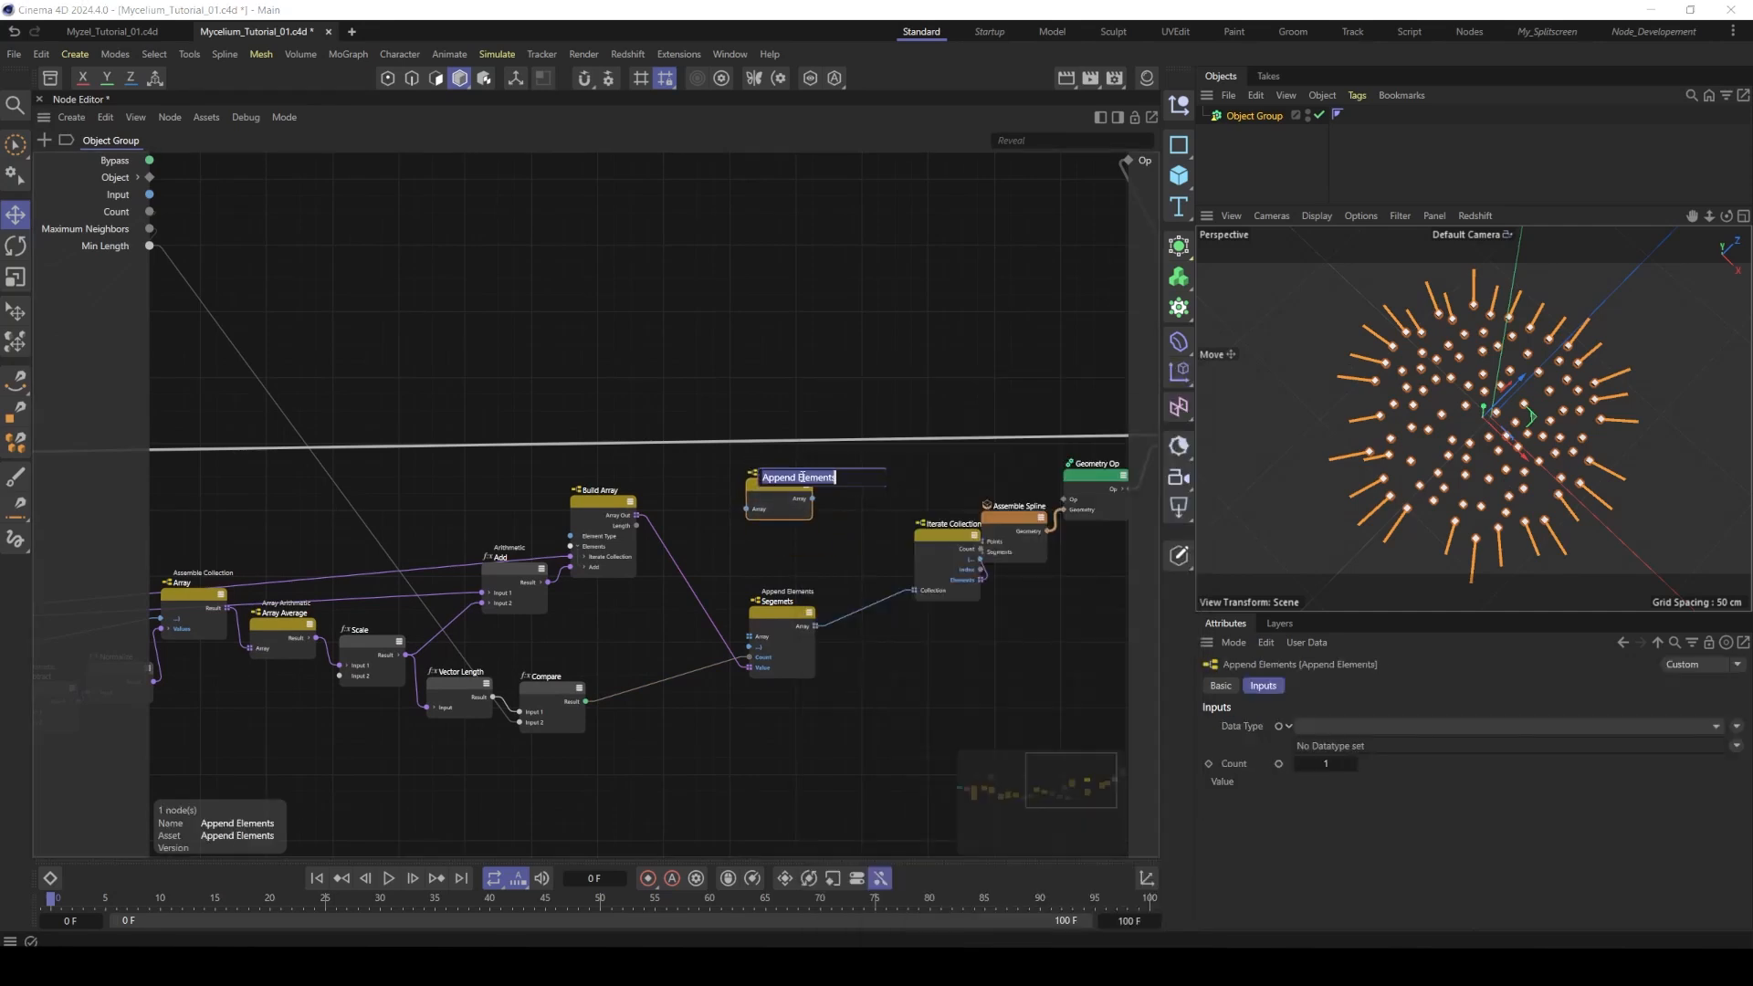
{"action": "type", "text": "Points"}
{"action": "key", "text": "Return"}
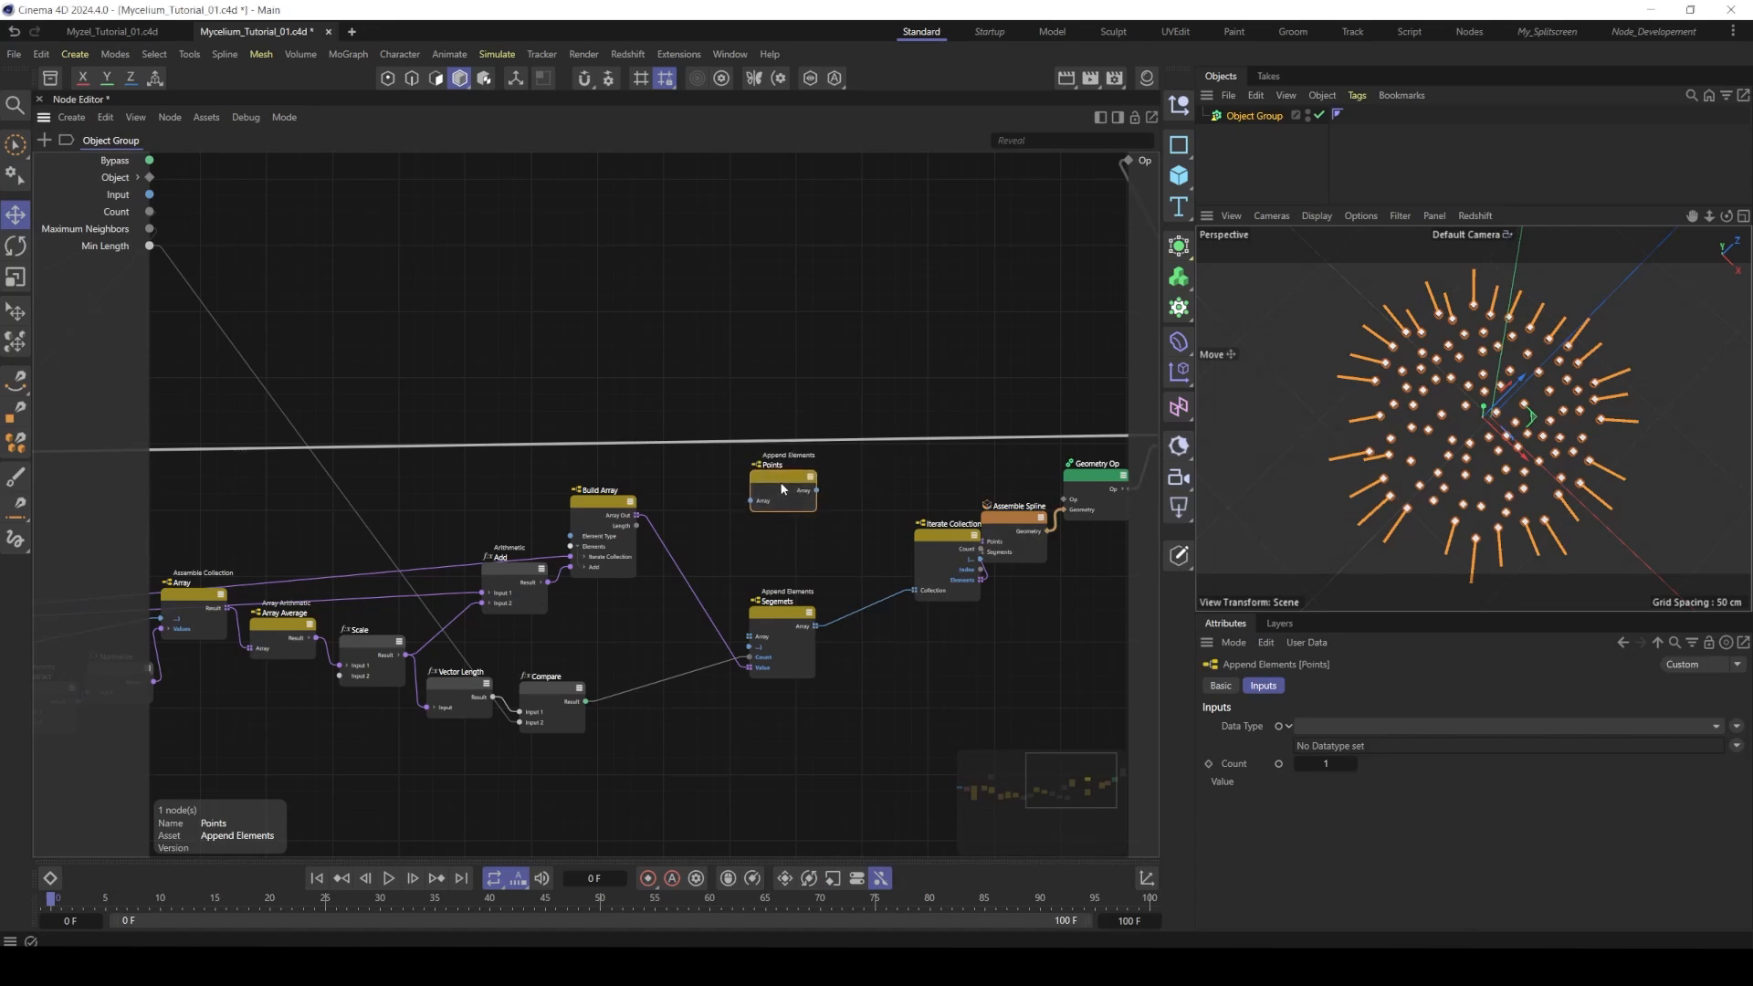
- Set the Points node's data type to an Array of Vector
{"action": "left_click", "coordinate": [1400, 725]}
{"action": "left_click", "coordinate": [1346, 685]}
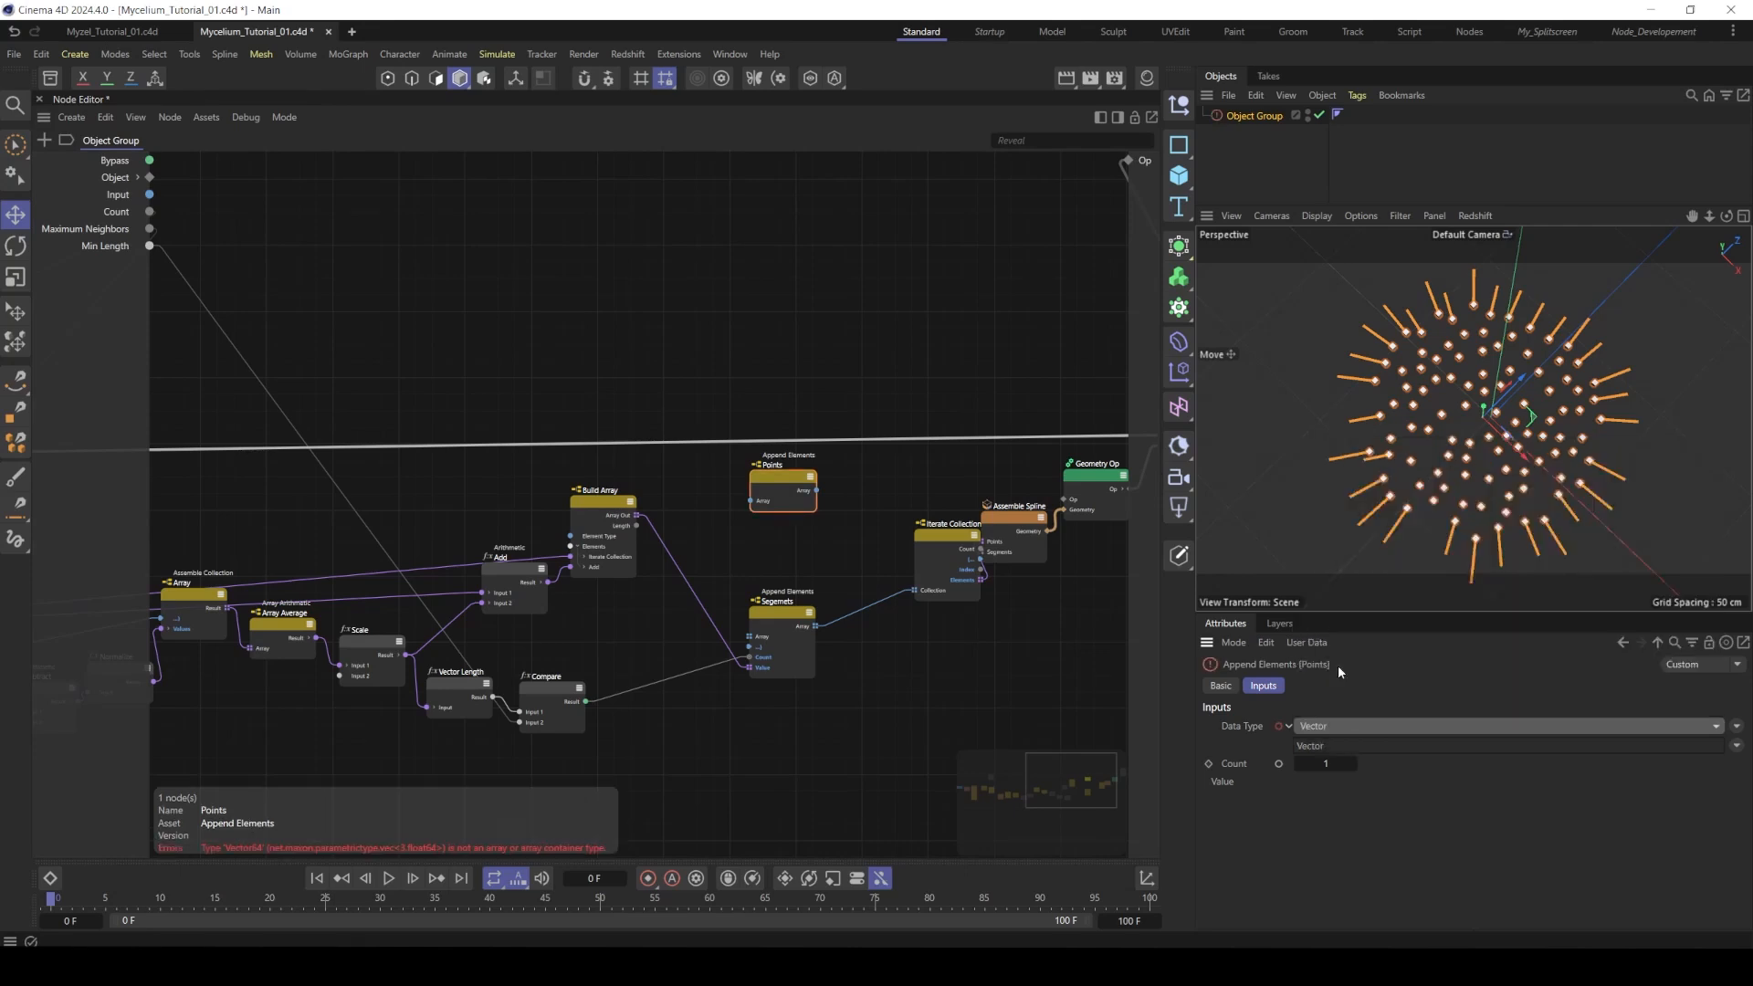
{"action": "left_click", "coordinate": [1737, 746]}
{"action": "mouse_move", "coordinate": [1685, 774]}
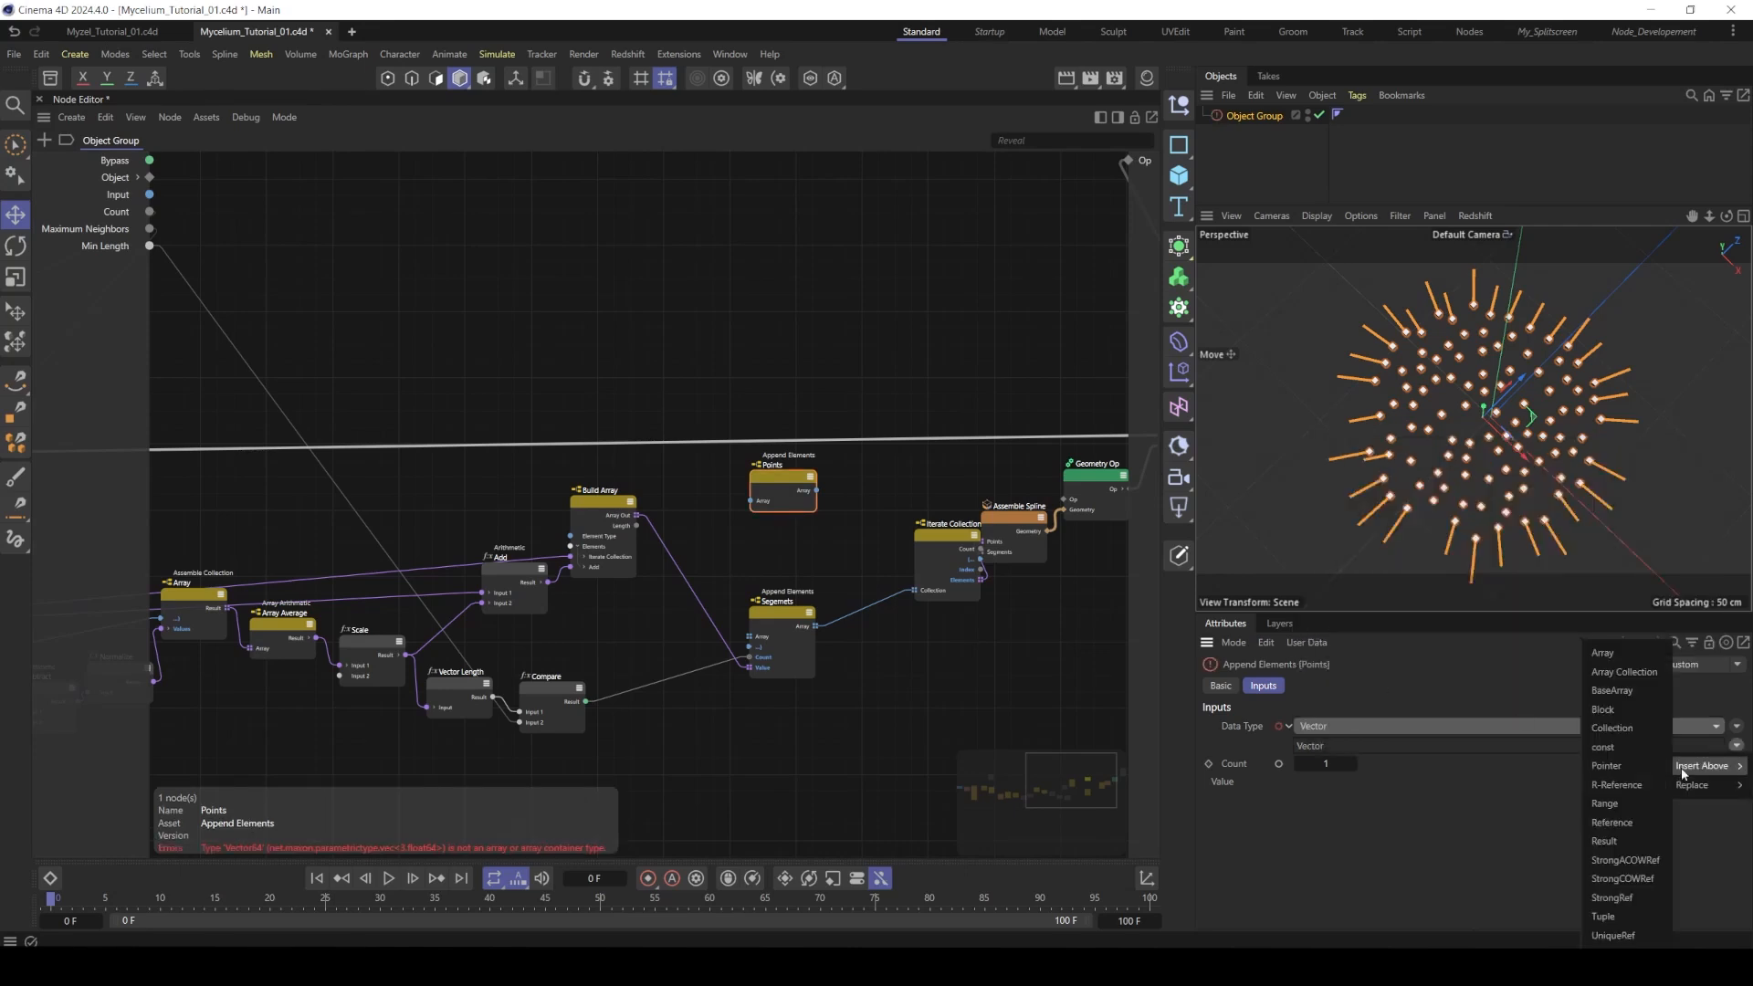
{"action": "left_click", "coordinate": [1602, 653]}
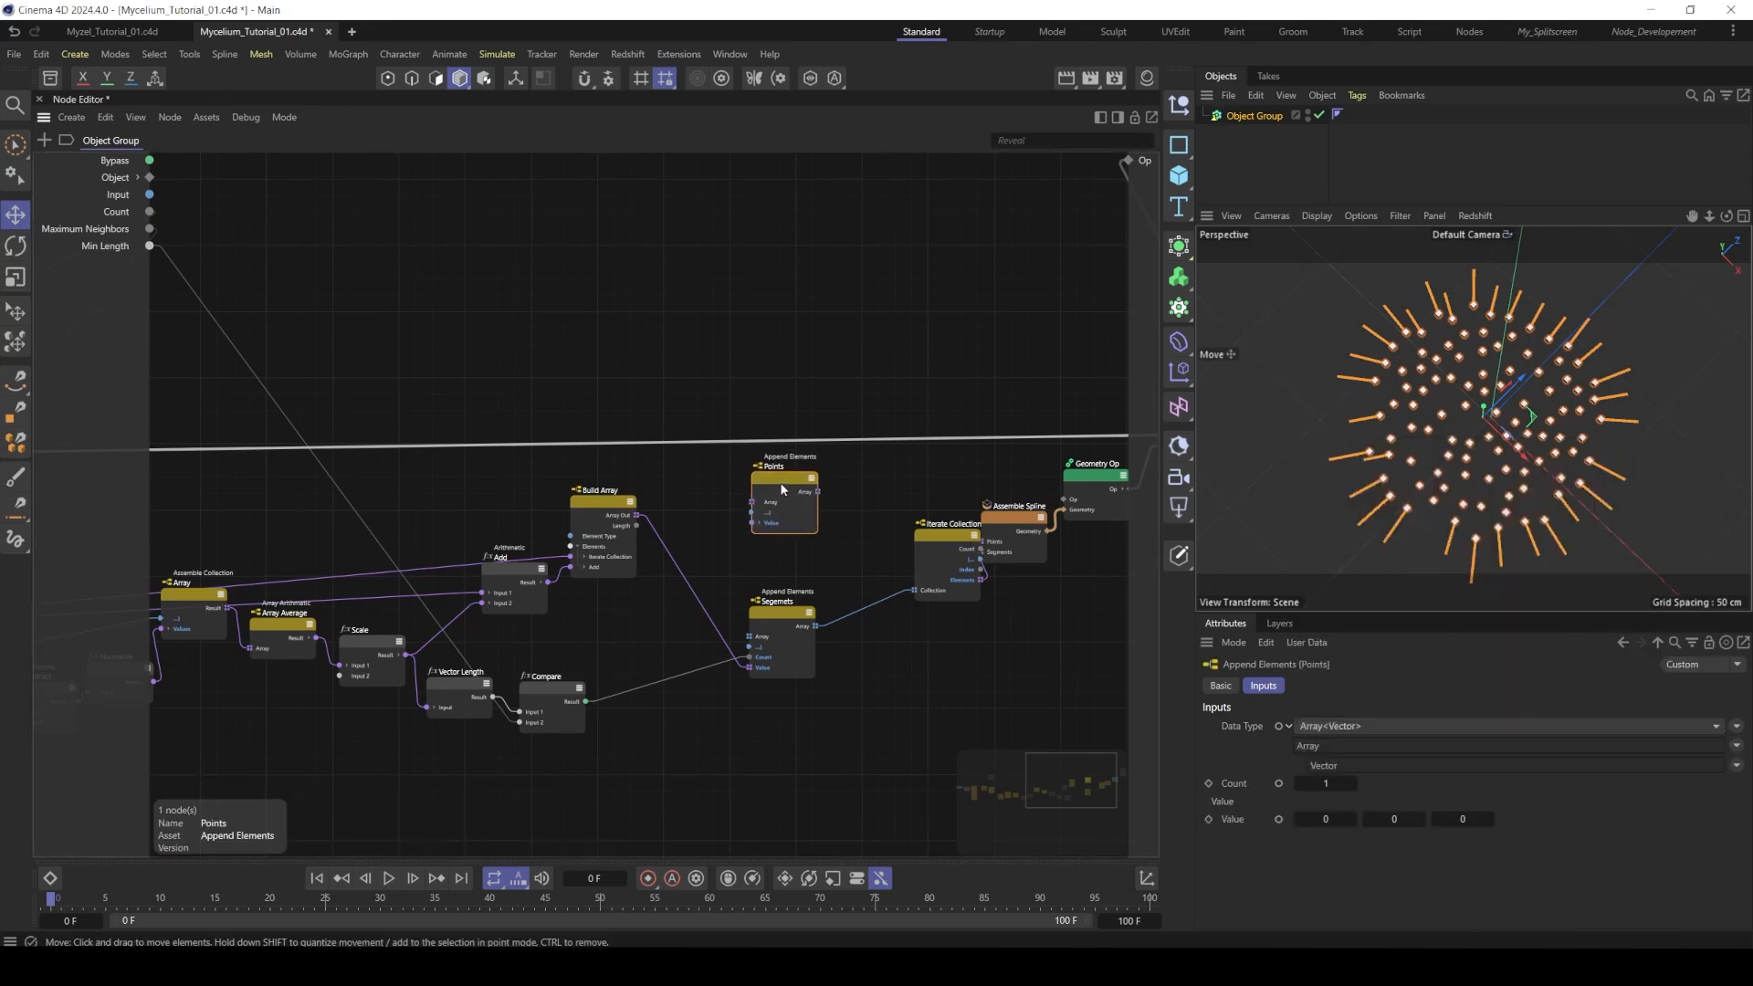
- Expose the Points node's Count input, feed it from the Compare result, and move Build Array slightly up
{"action": "left_click", "coordinate": [1280, 783]}
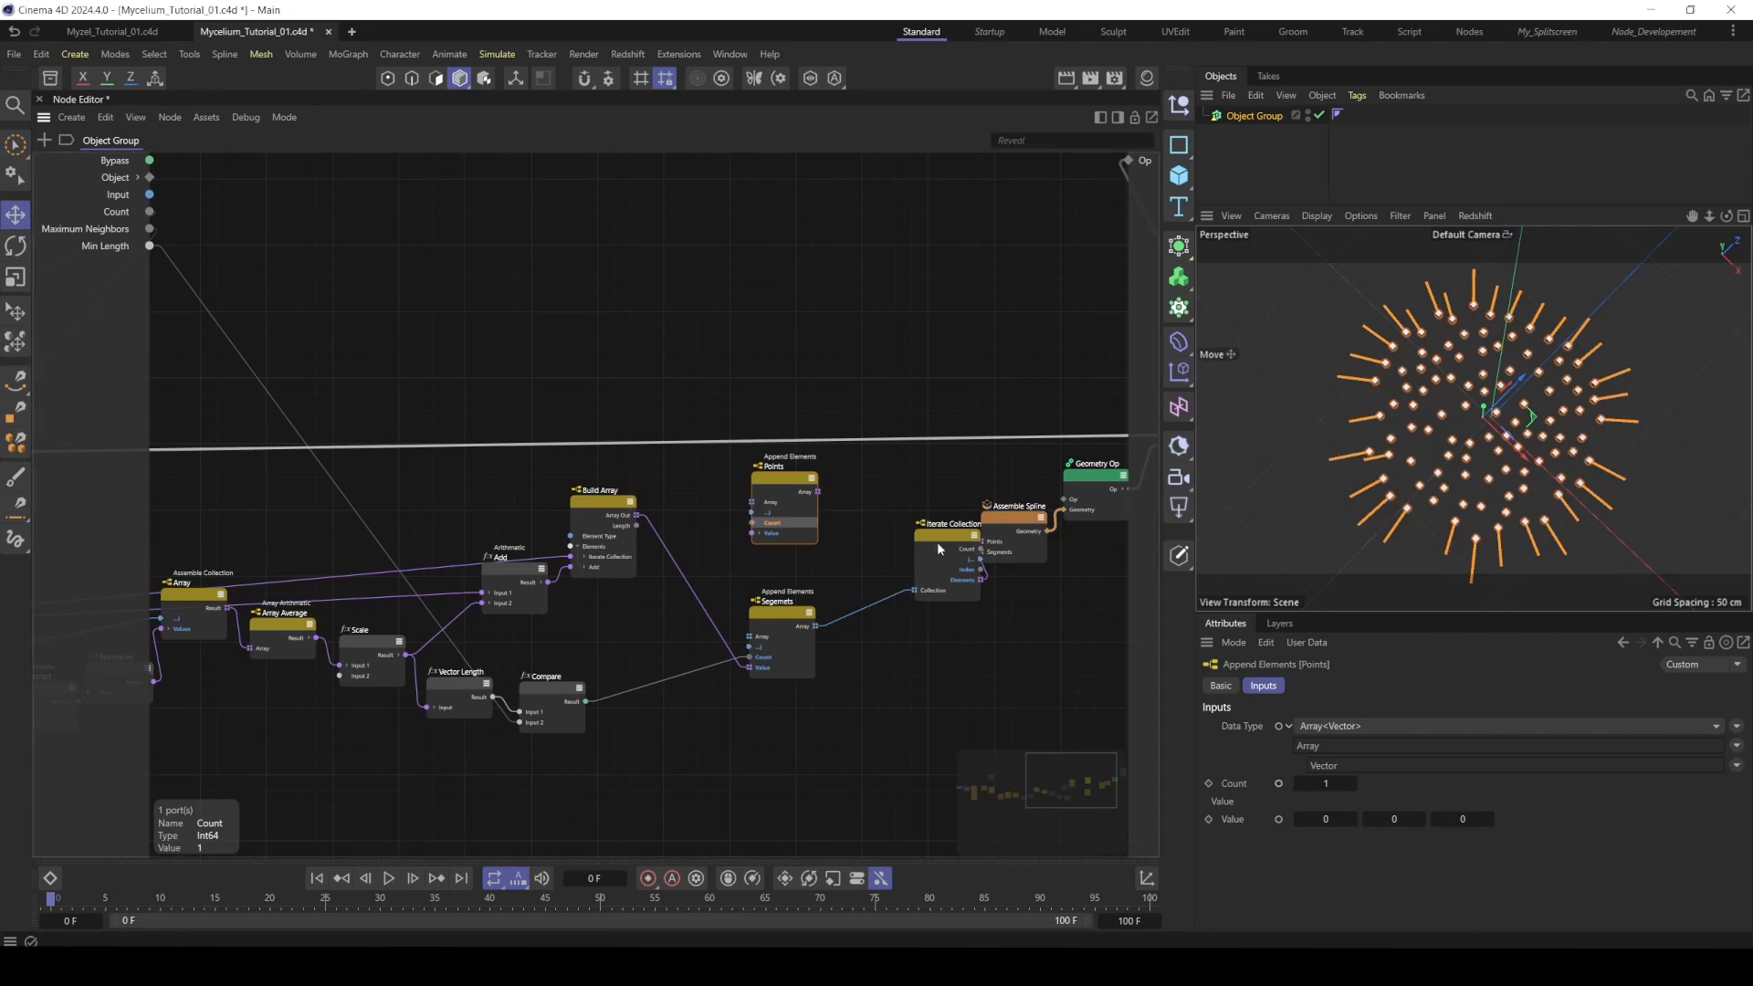
{"action": "left_click_drag", "start_coordinate": [584, 704], "coordinate": [759, 529]}
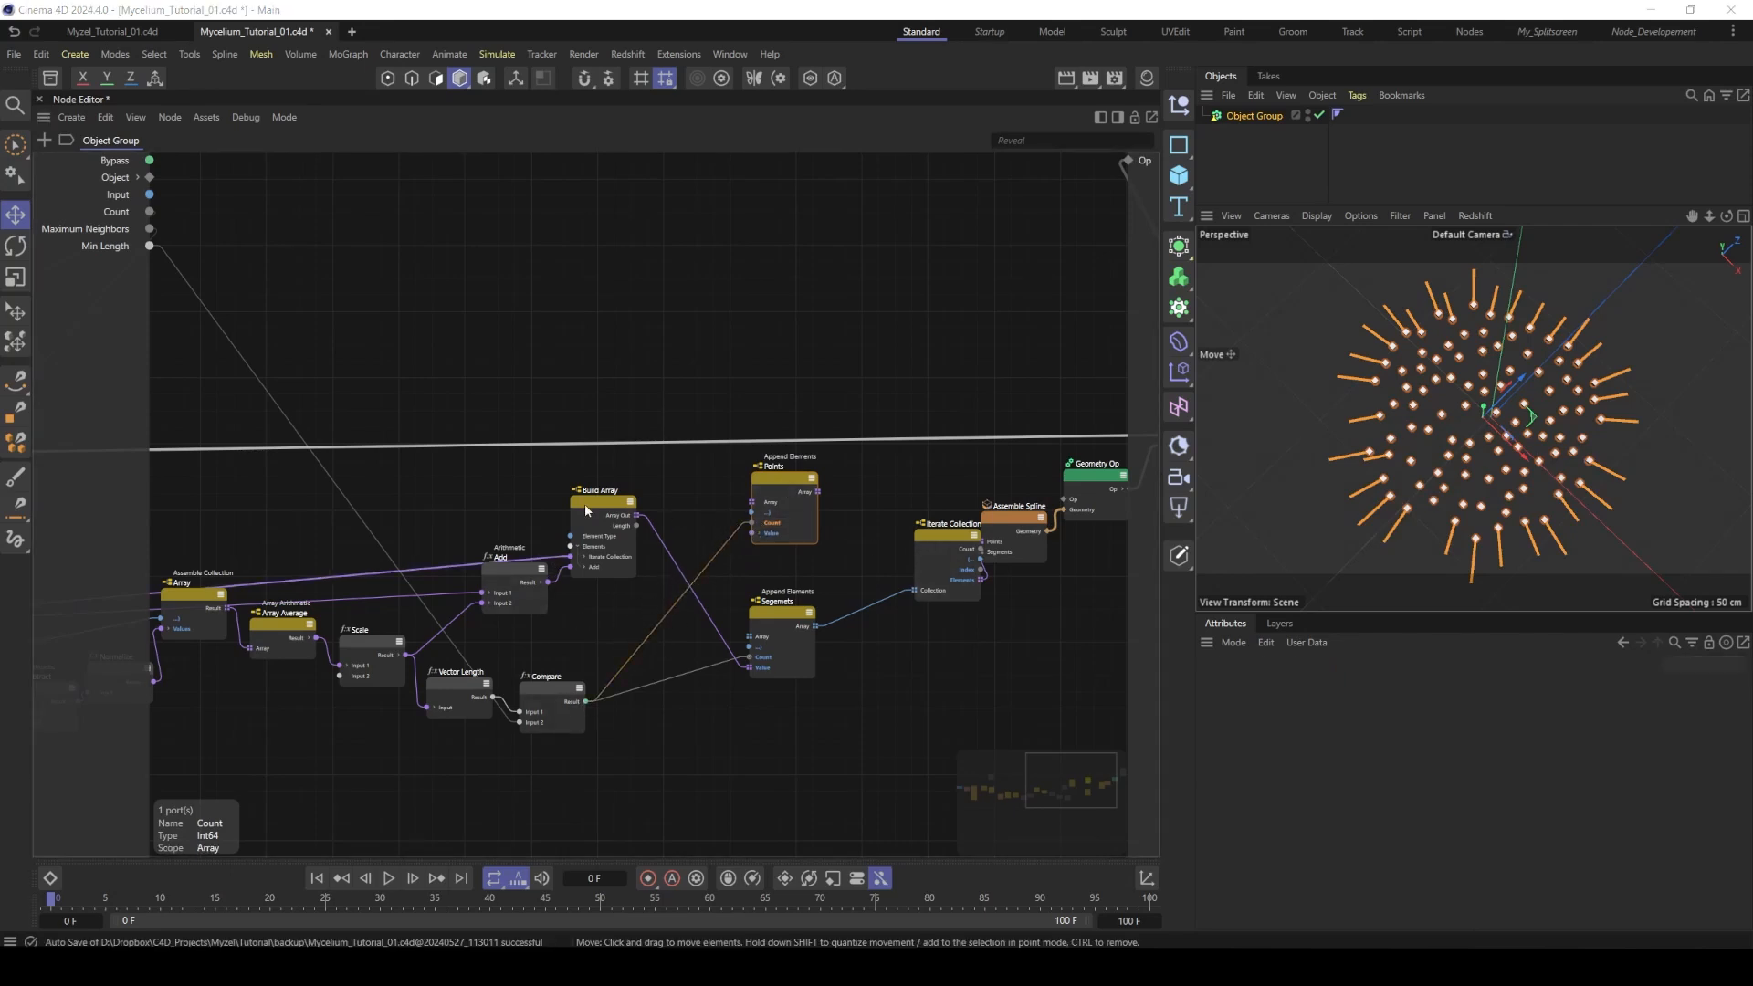
{"action": "left_click_drag", "start_coordinate": [584, 502], "coordinate": [594, 478]}
- Connect the Add node's Result to the Value input of the Points node
{"action": "left_click", "coordinate": [525, 589]}
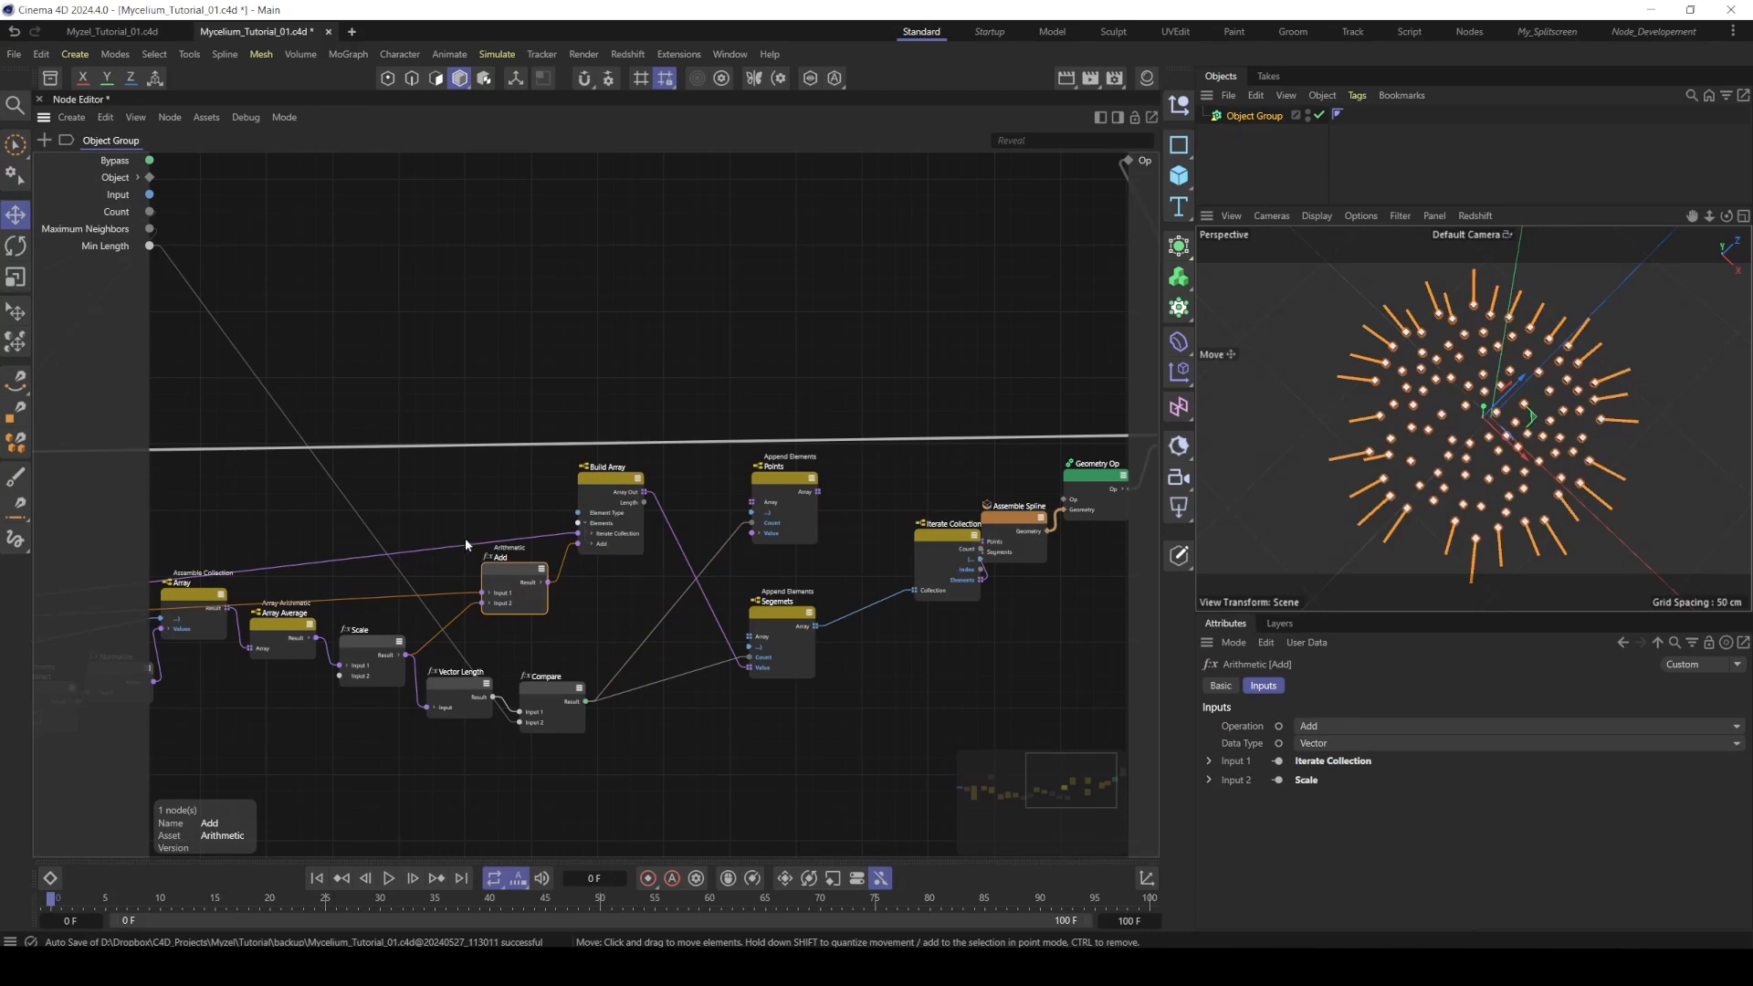
{"action": "middle_click_drag", "start_coordinate": [464, 539], "coordinate": [796, 509]}
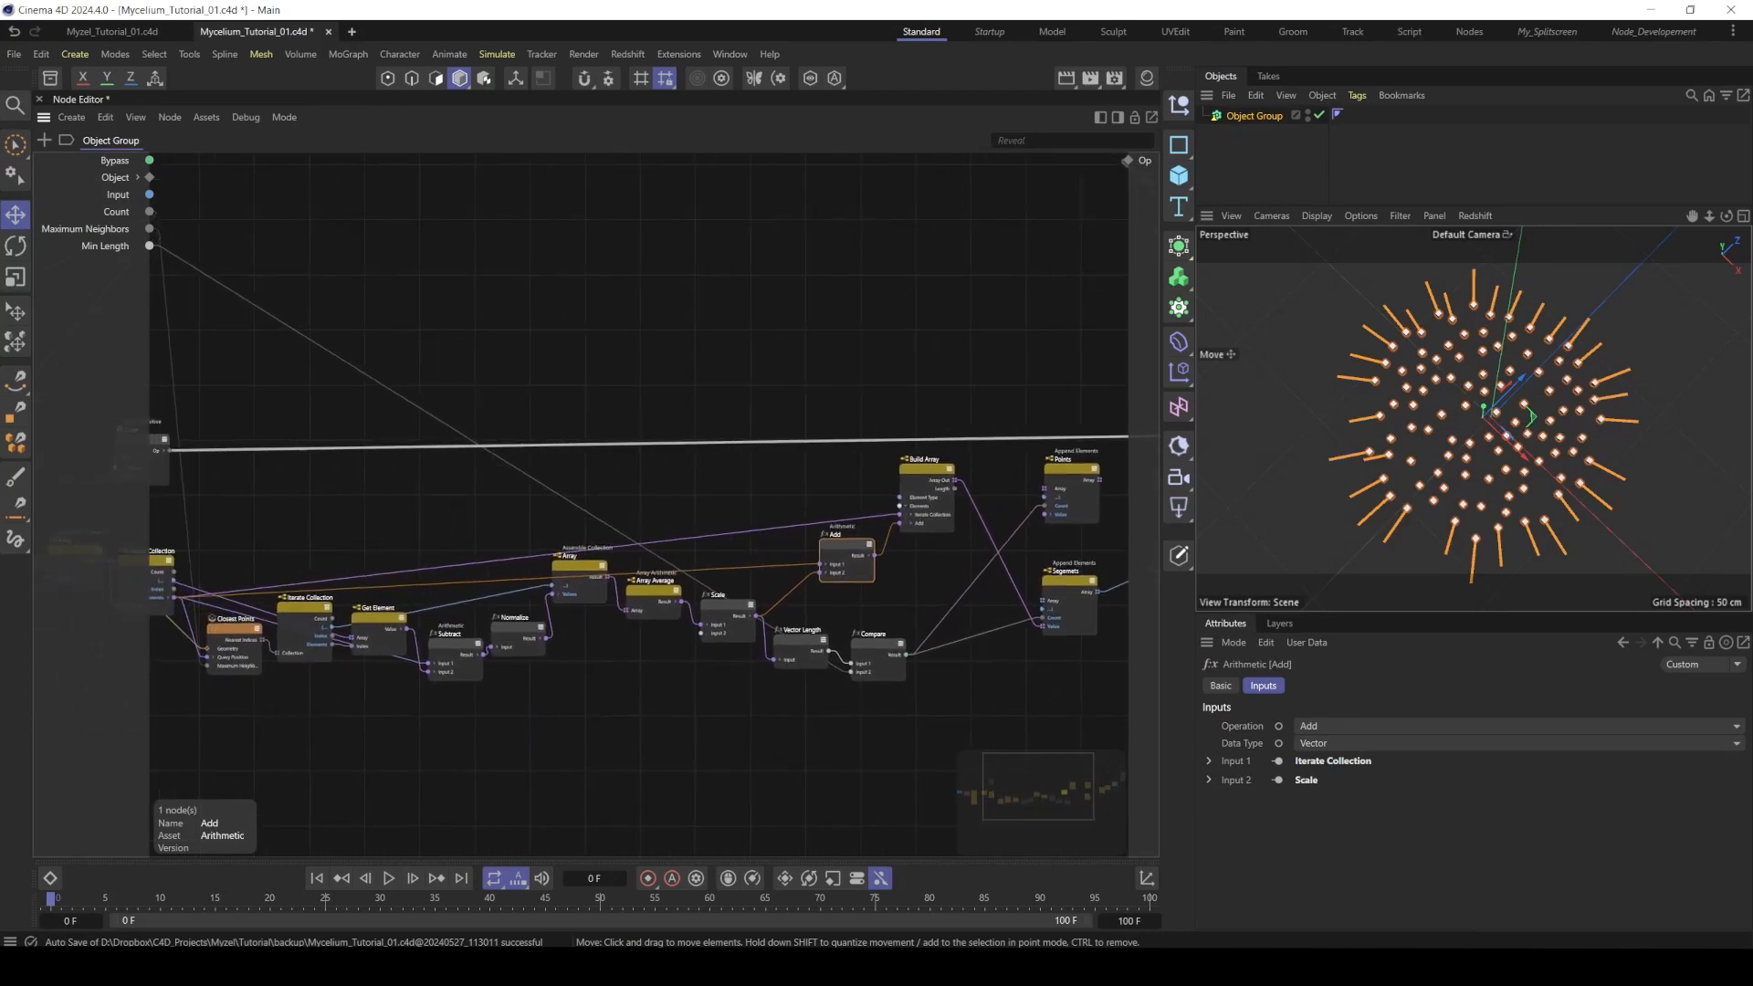
{"action": "middle_click_drag", "start_coordinate": [602, 530], "coordinate": [656, 539]}
{"action": "middle_click_drag", "start_coordinate": [521, 573], "coordinate": [502, 576]}
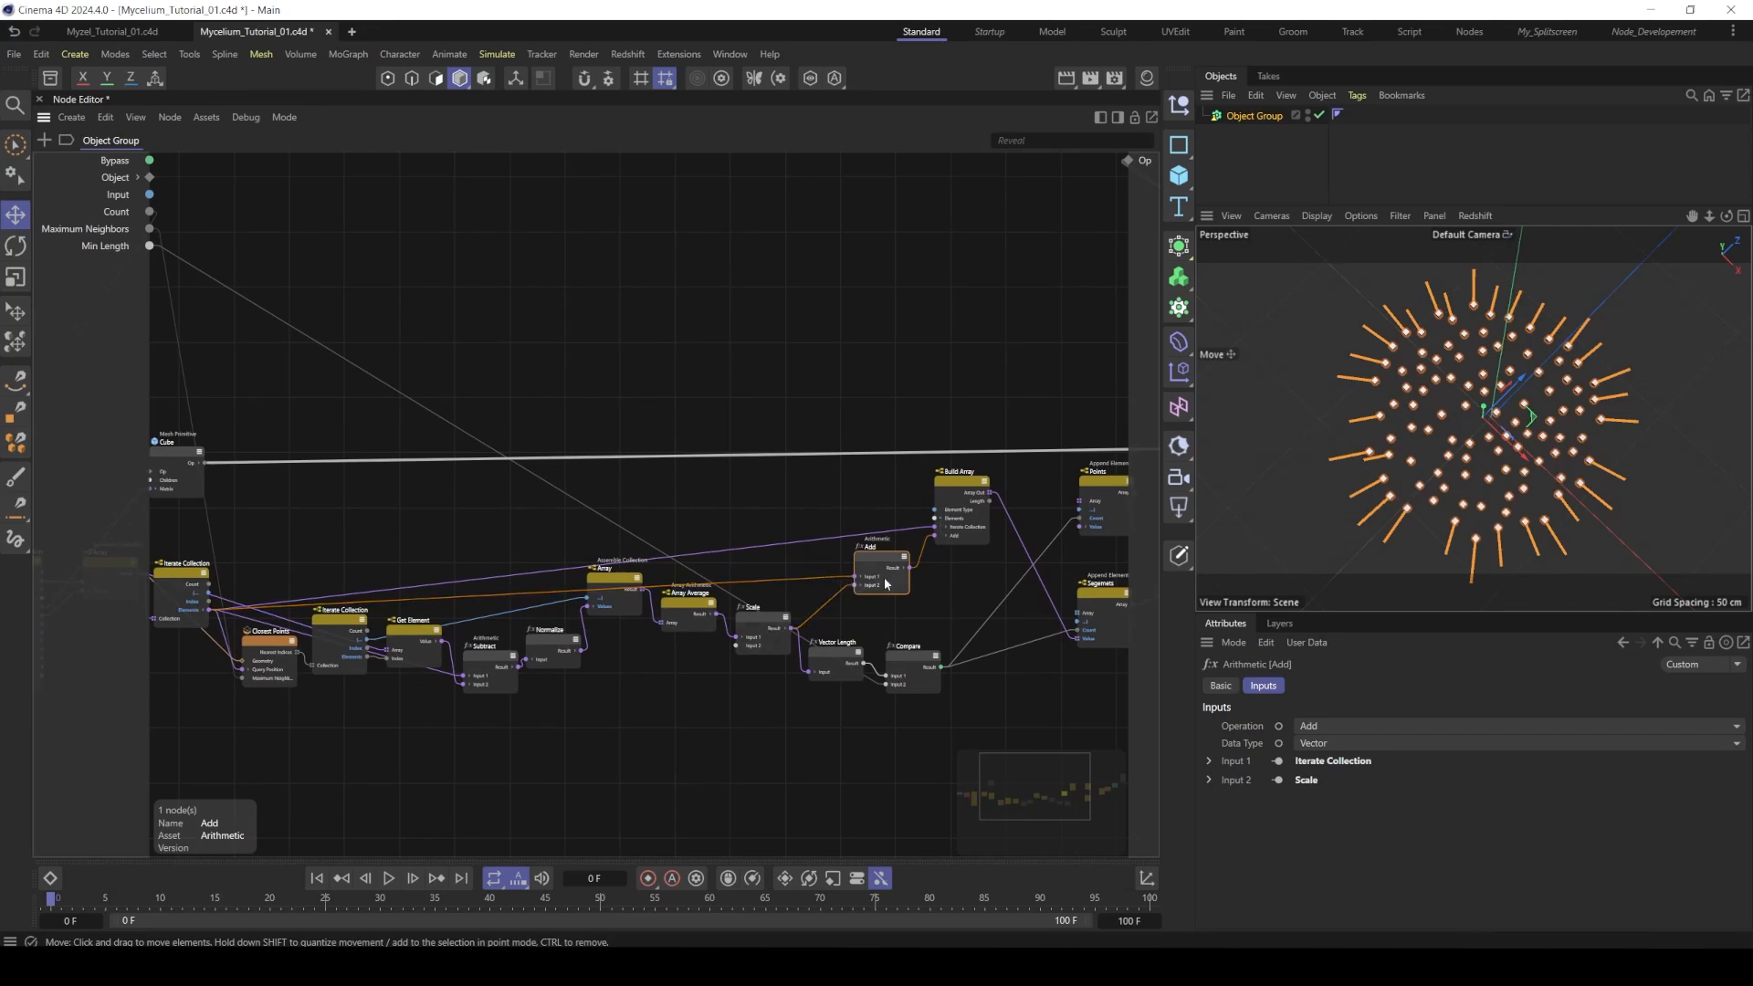
{"action": "middle_click_drag", "start_coordinate": [942, 561], "coordinate": [741, 566]}
{"action": "left_click_drag", "start_coordinate": [713, 578], "coordinate": [907, 491]}
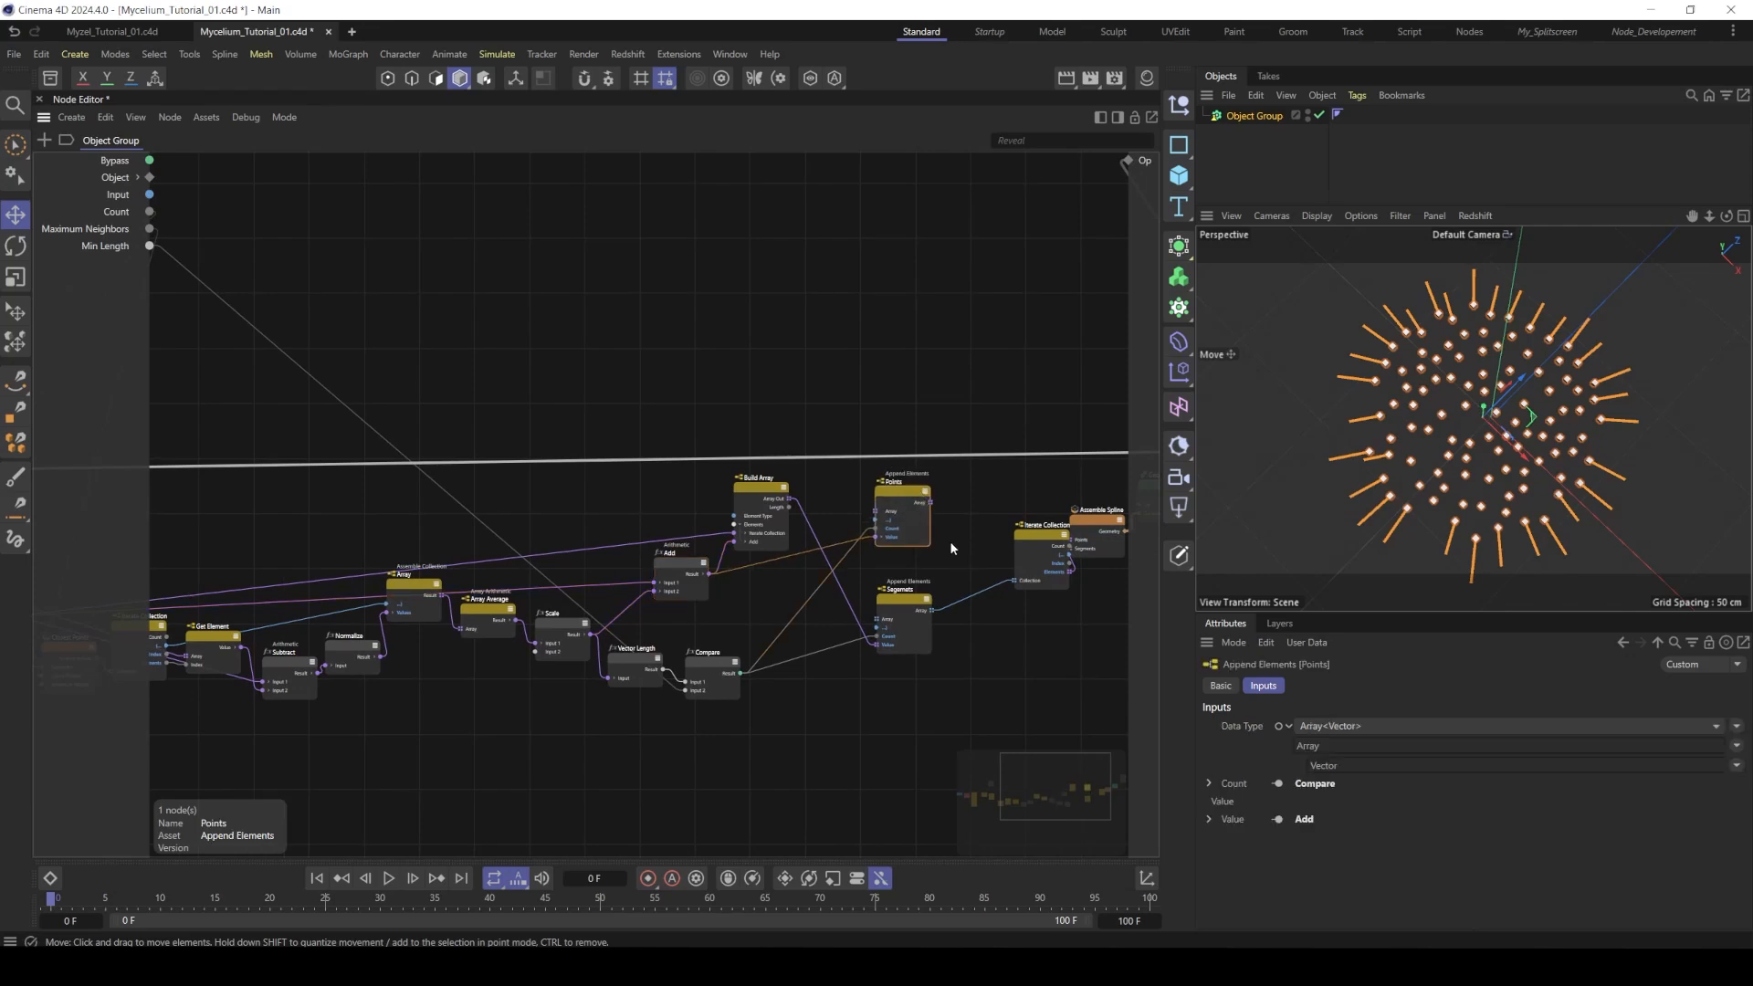
- Widen the node editor area by narrowing the viewport and attributes side
{"action": "left_click", "coordinate": [817, 401]}
{"action": "right_click_drag", "start_coordinate": [810, 400], "coordinate": [745, 400], "text": "alt"}
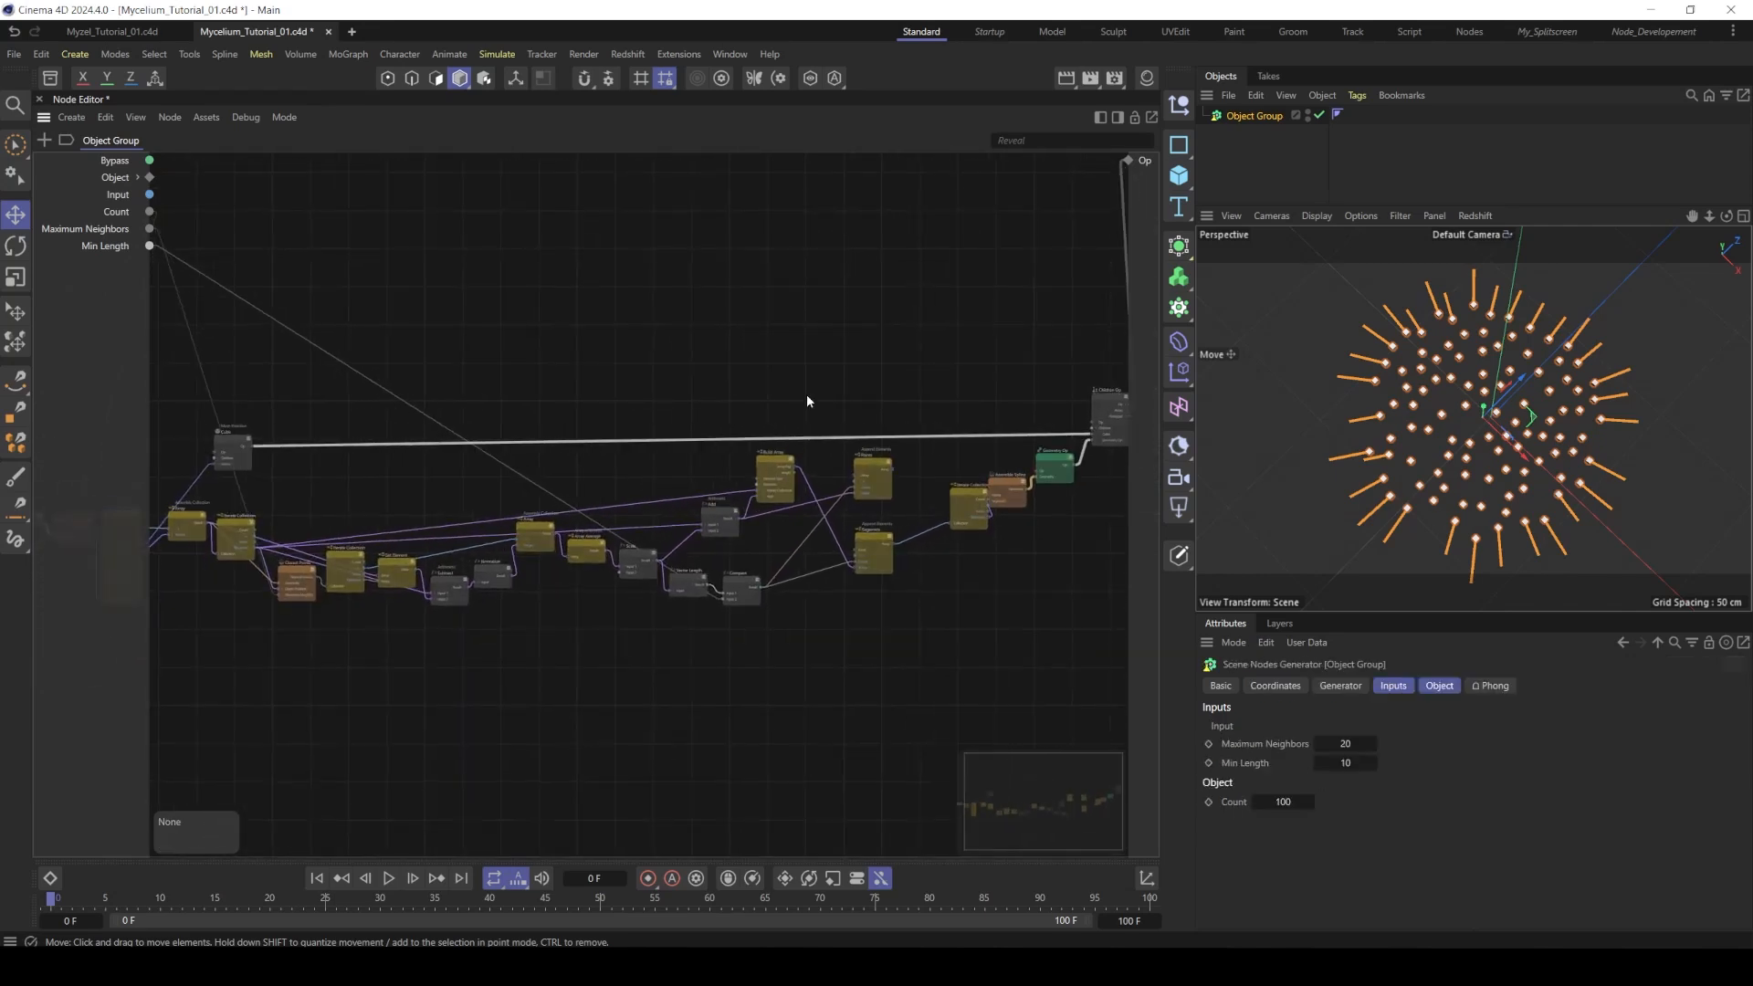
{"action": "middle_click_drag", "start_coordinate": [724, 398], "coordinate": [895, 414], "text": "alt"}
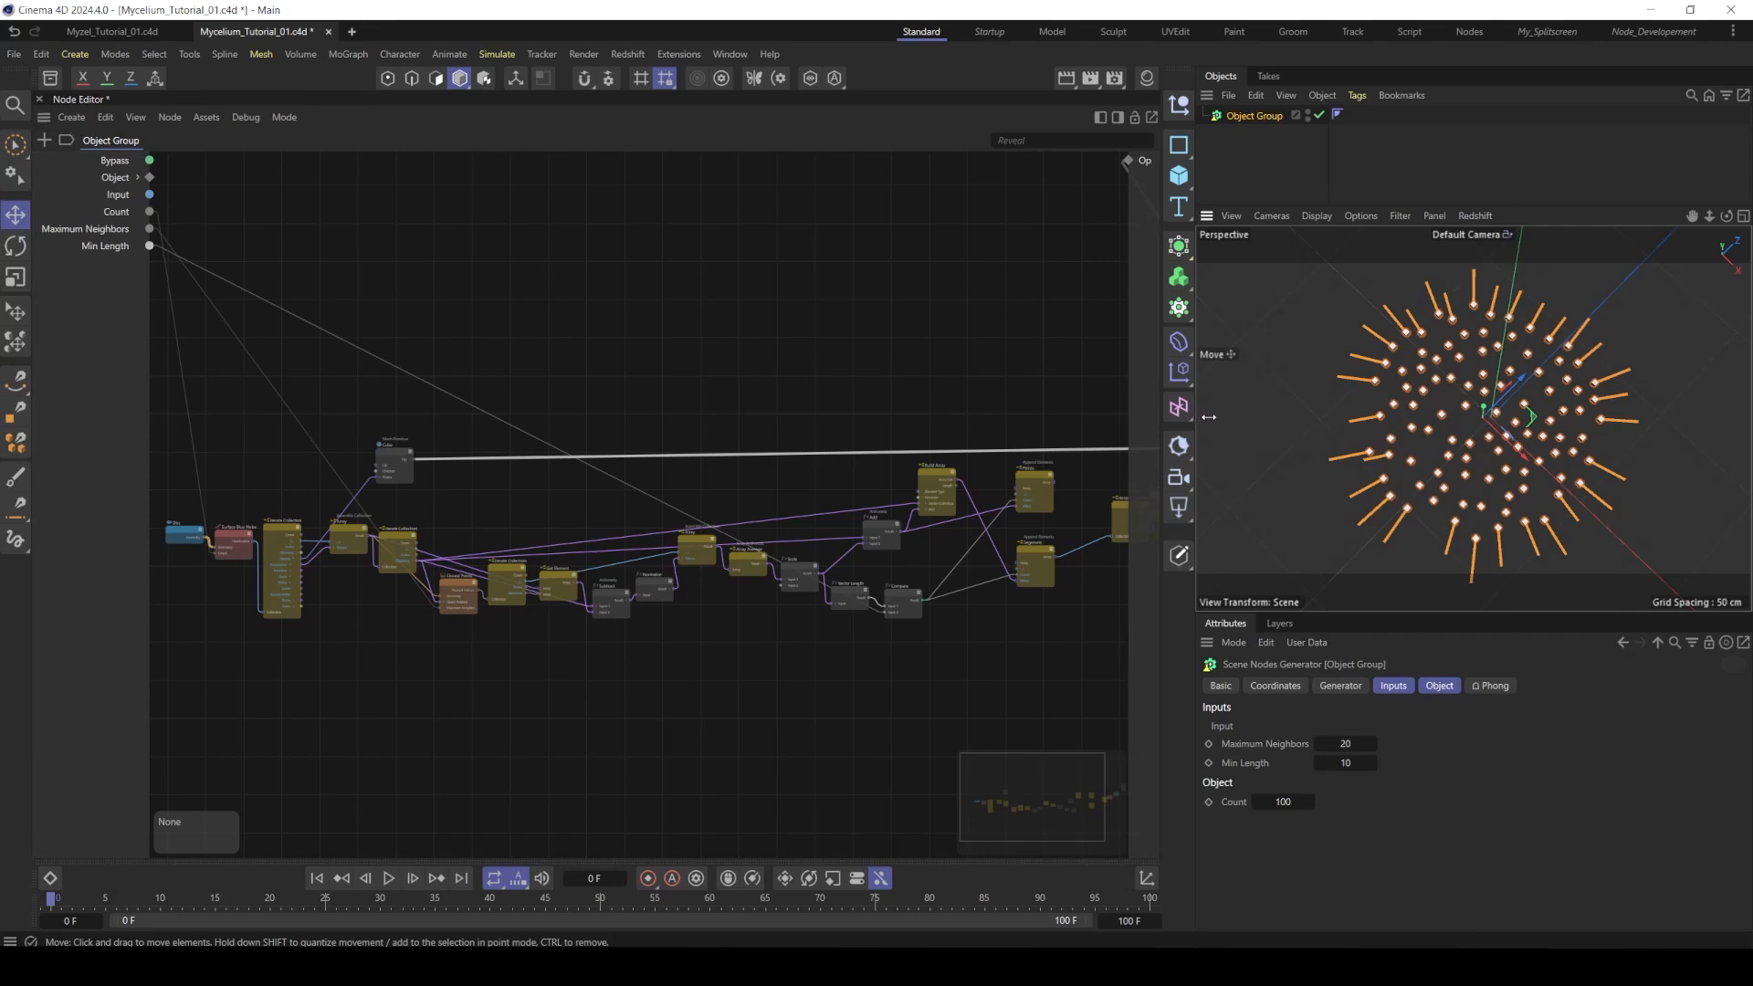
{"action": "left_click_drag", "start_coordinate": [1196, 418], "coordinate": [1266, 421]}
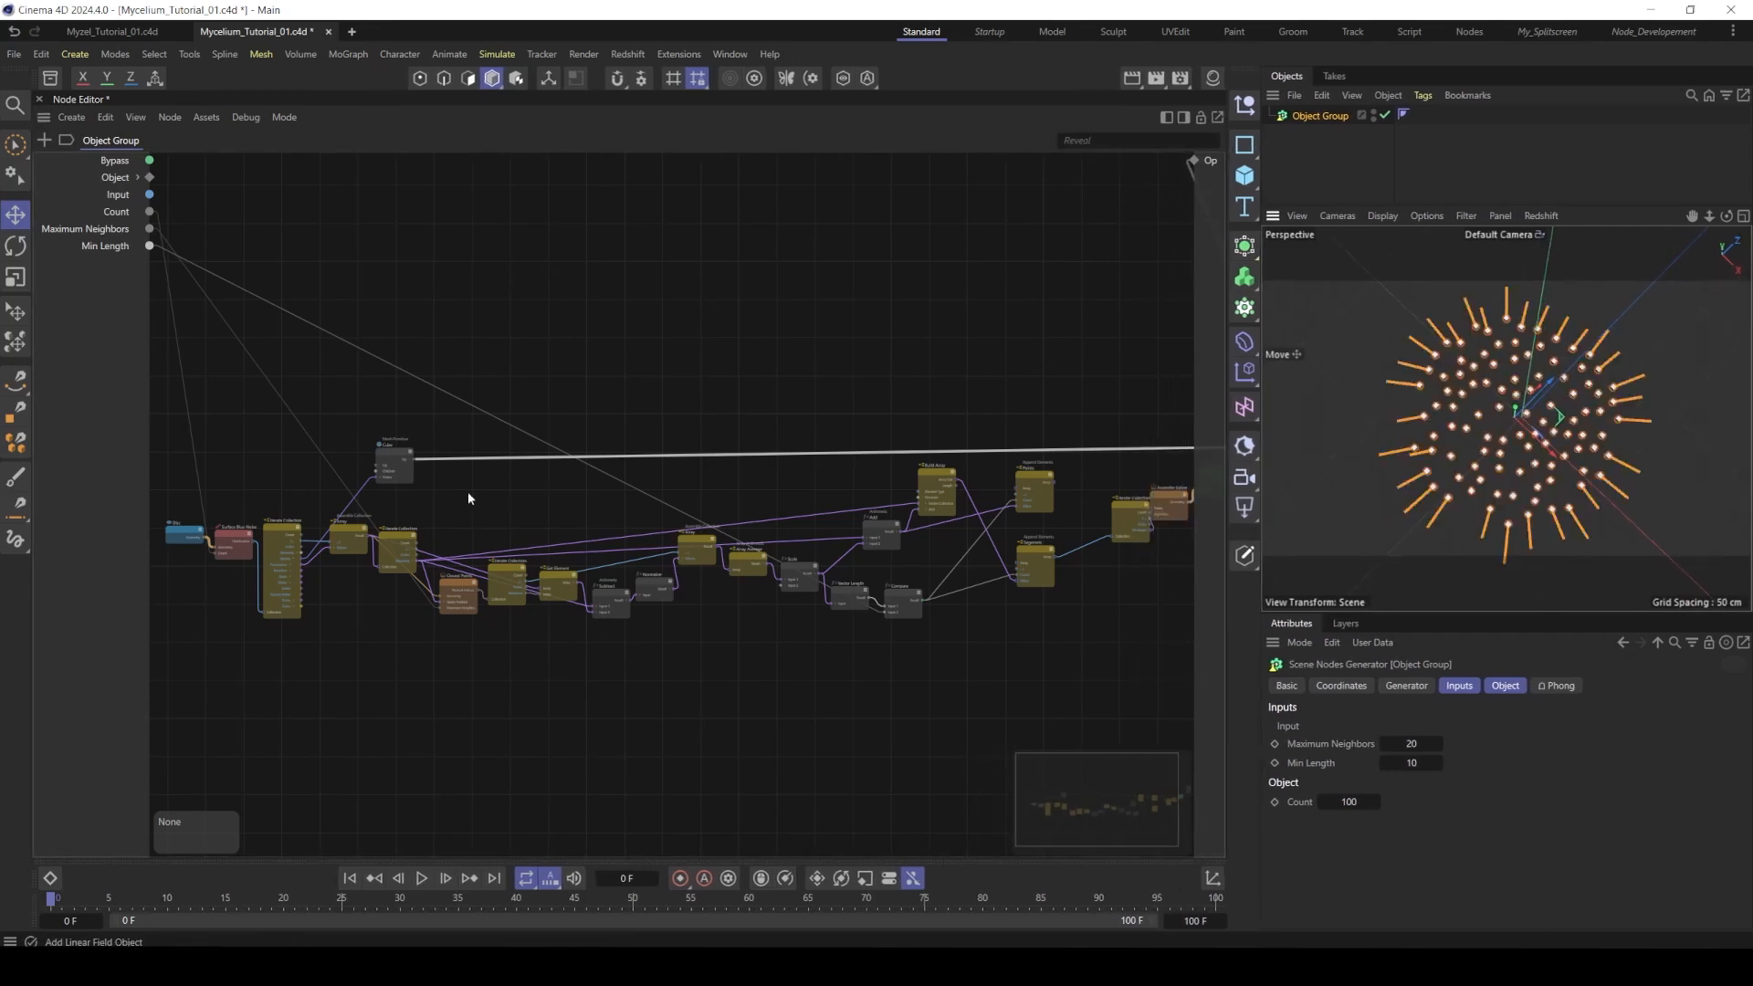
- Move the first Array slightly left and the Cube well above the chain, and delete the Cube's output connection
{"action": "middle_click_drag", "start_coordinate": [468, 491], "coordinate": [483, 466]}
{"action": "scroll", "coordinate": [354, 548], "scroll_direction": "up", "scroll_amount": 3}
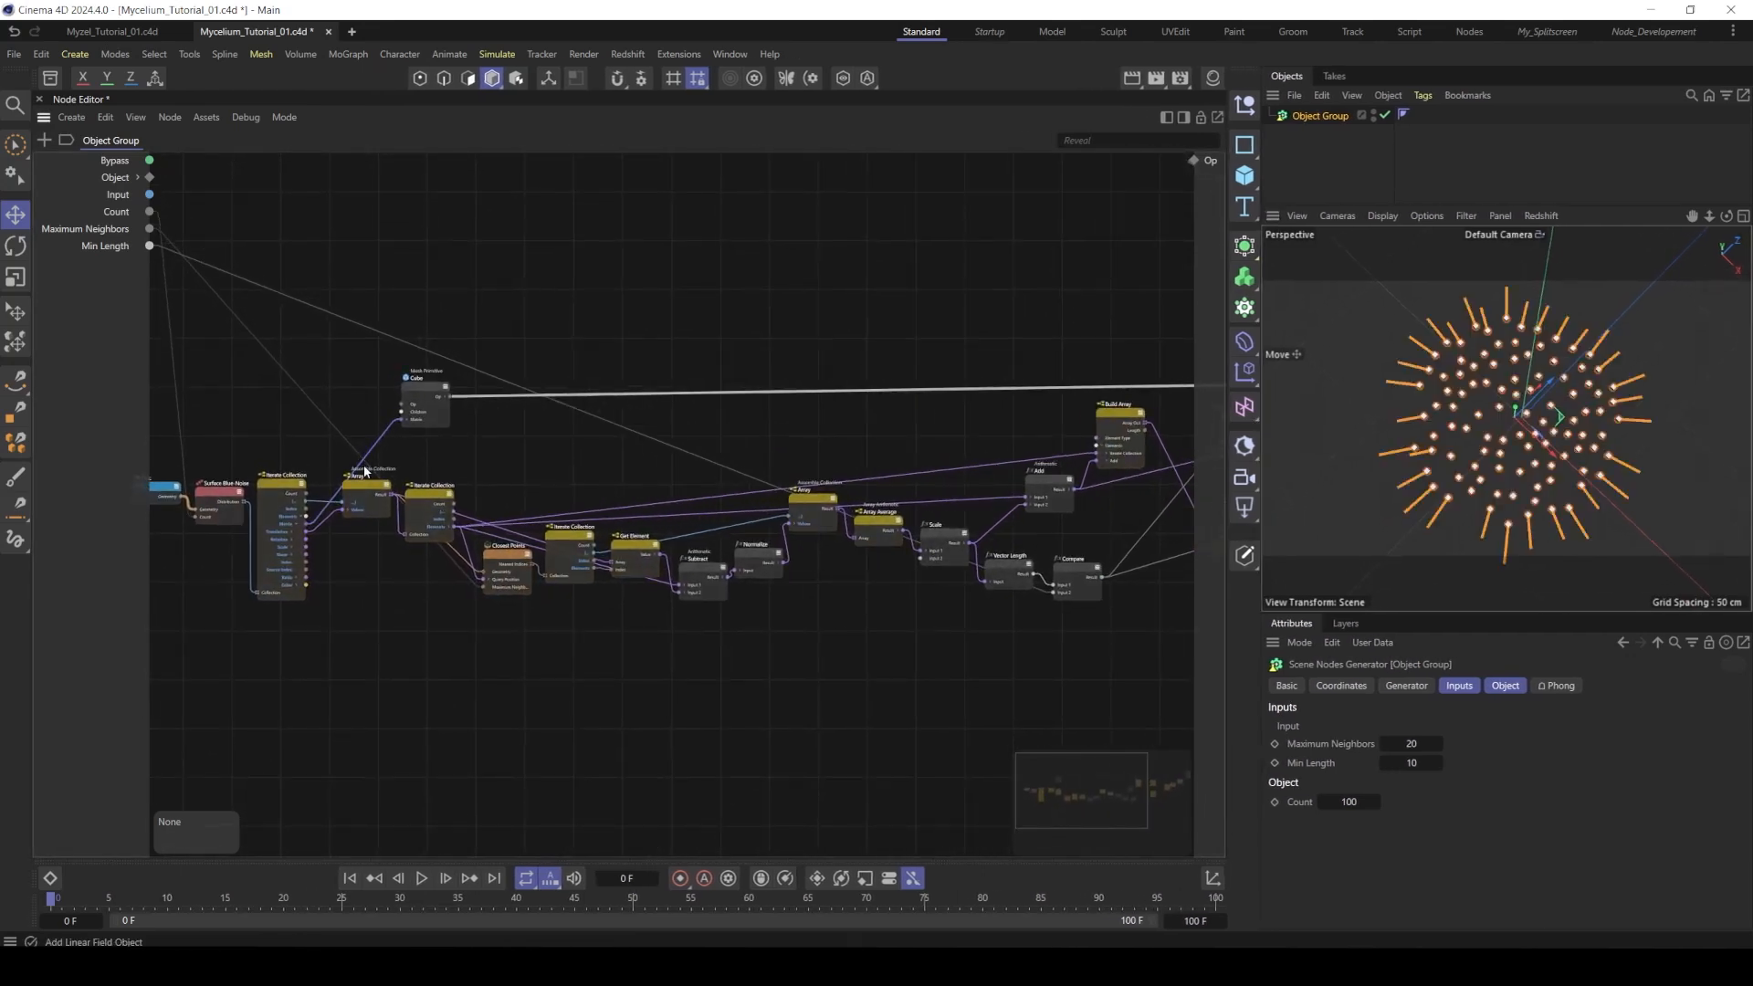
{"action": "left_click_drag", "start_coordinate": [373, 493], "coordinate": [353, 491]}
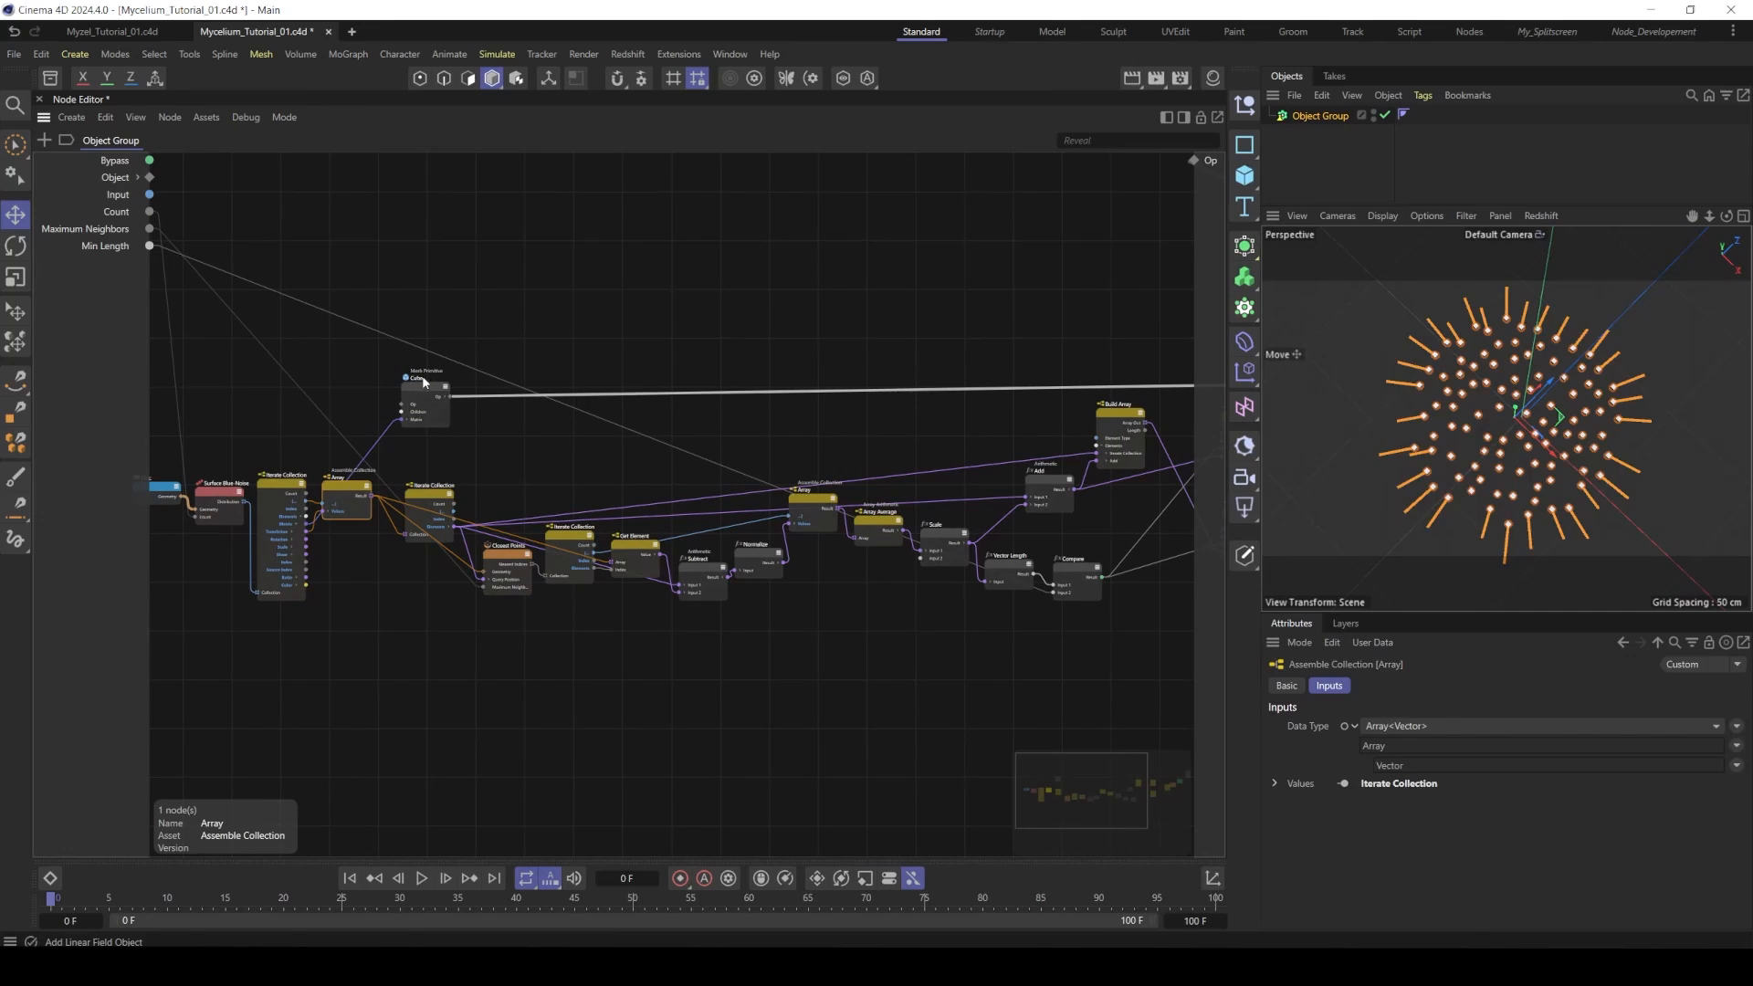
{"action": "left_click_drag", "start_coordinate": [423, 381], "coordinate": [477, 278]}
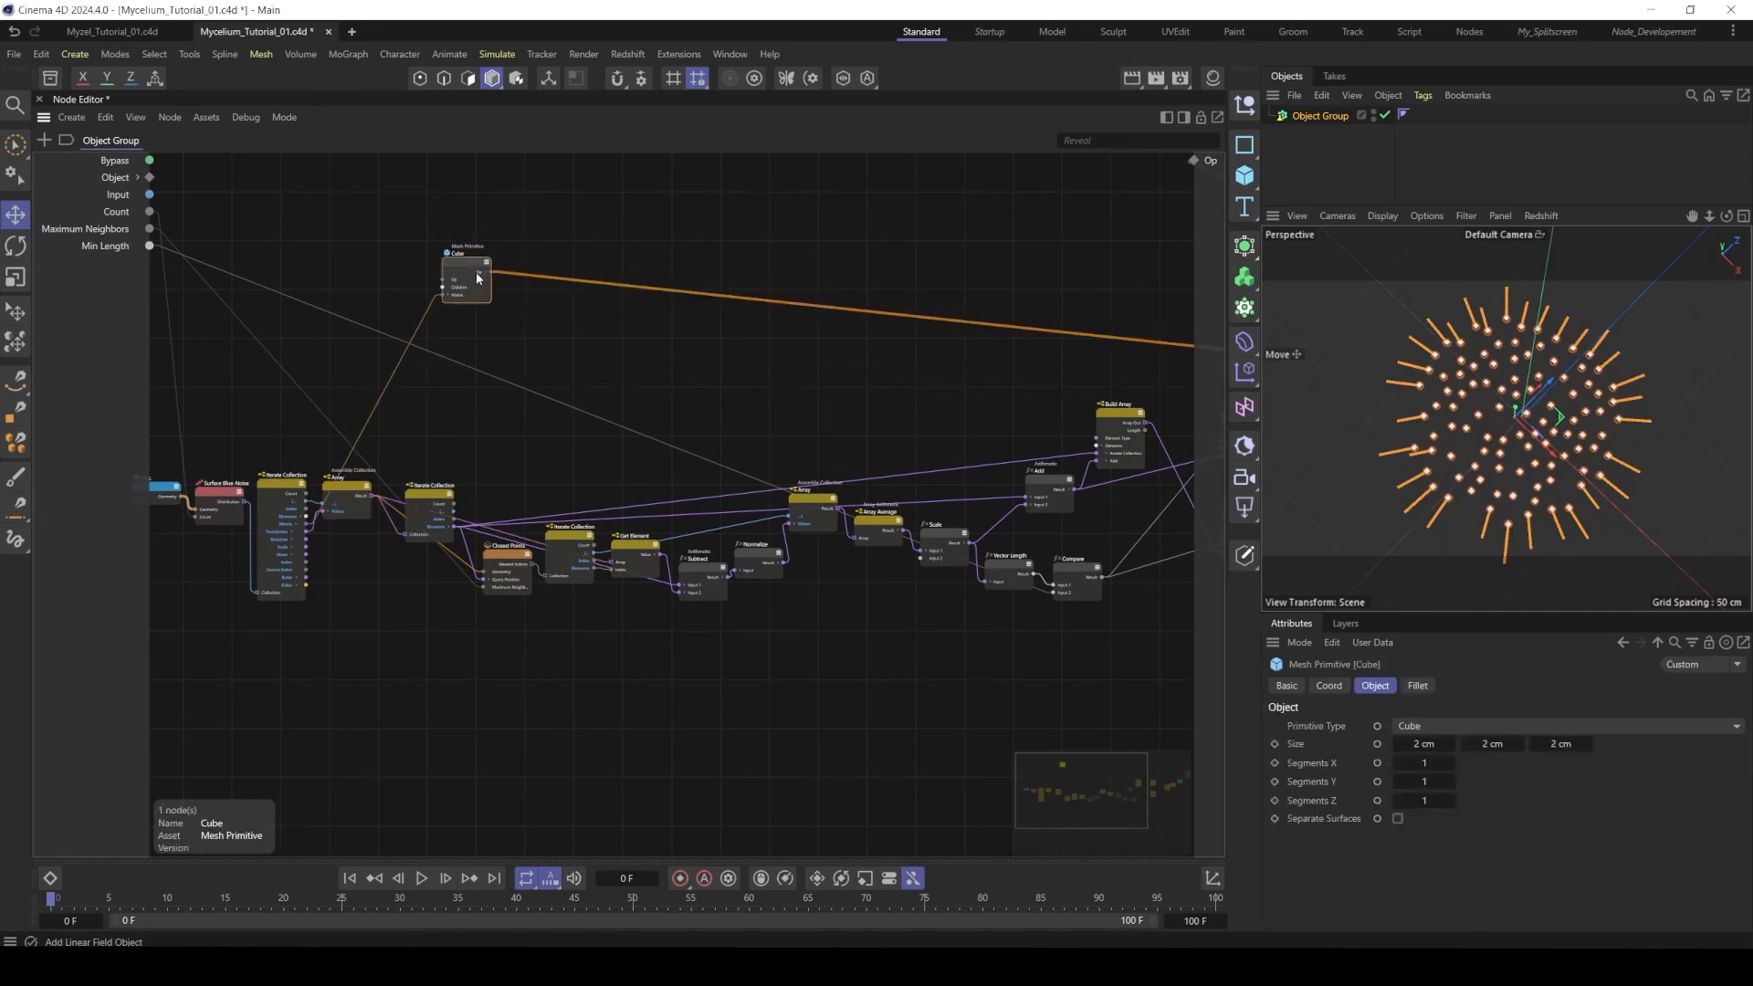
{"action": "left_click", "coordinate": [700, 294]}
{"action": "key", "text": "Delete"}
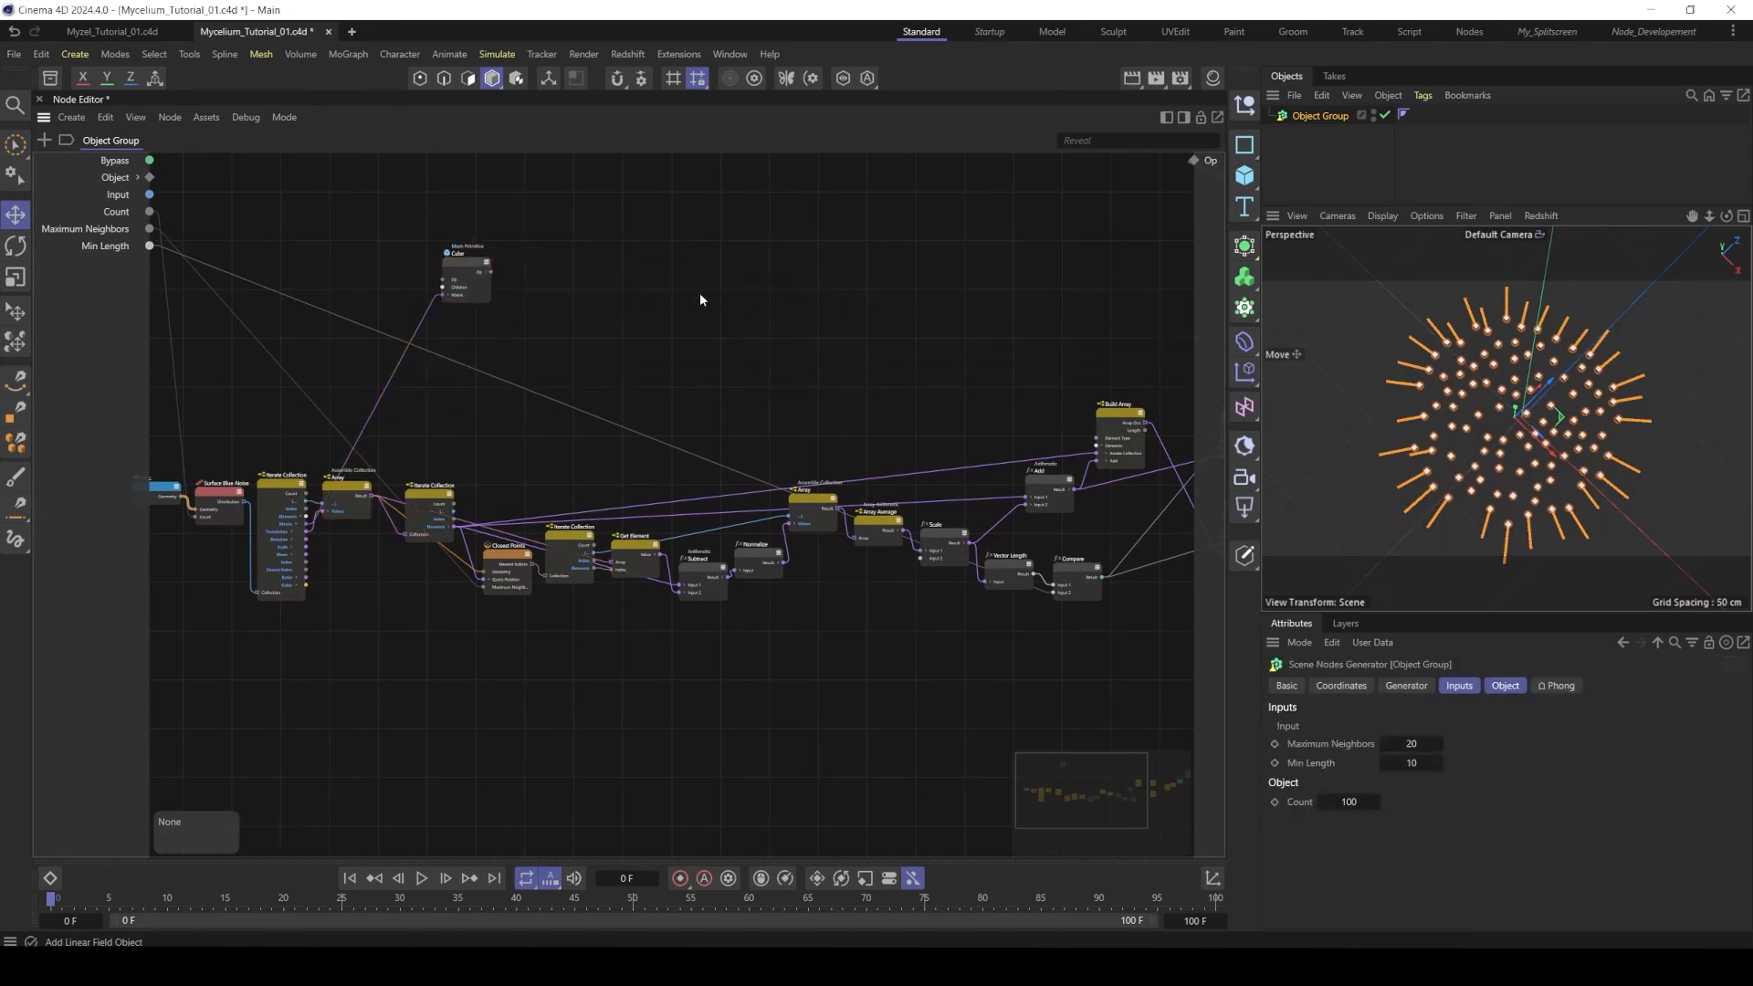
{"action": "left_click_drag", "start_coordinate": [470, 270], "coordinate": [394, 221]}
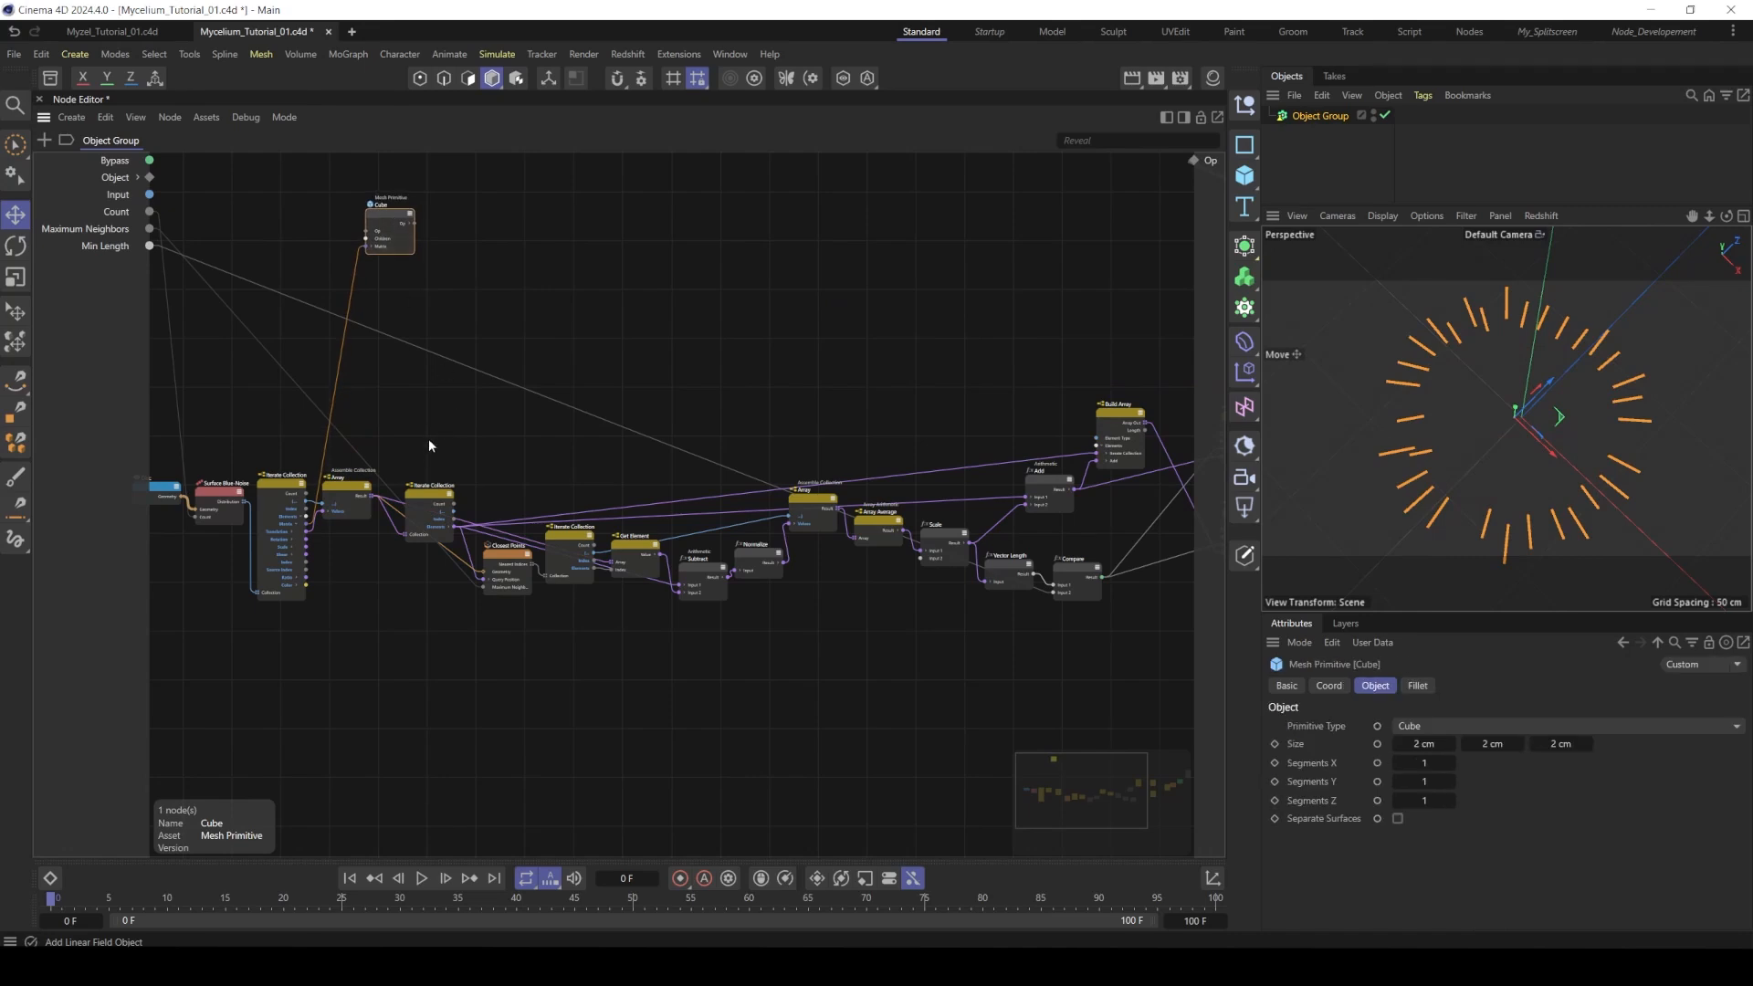
- Raise the second Iterate Collection and group the 15 nodes from it through Points and Segemets as a Memory node
{"action": "left_click_drag", "start_coordinate": [430, 496], "coordinate": [435, 453]}
{"action": "left_click", "coordinate": [360, 499]}
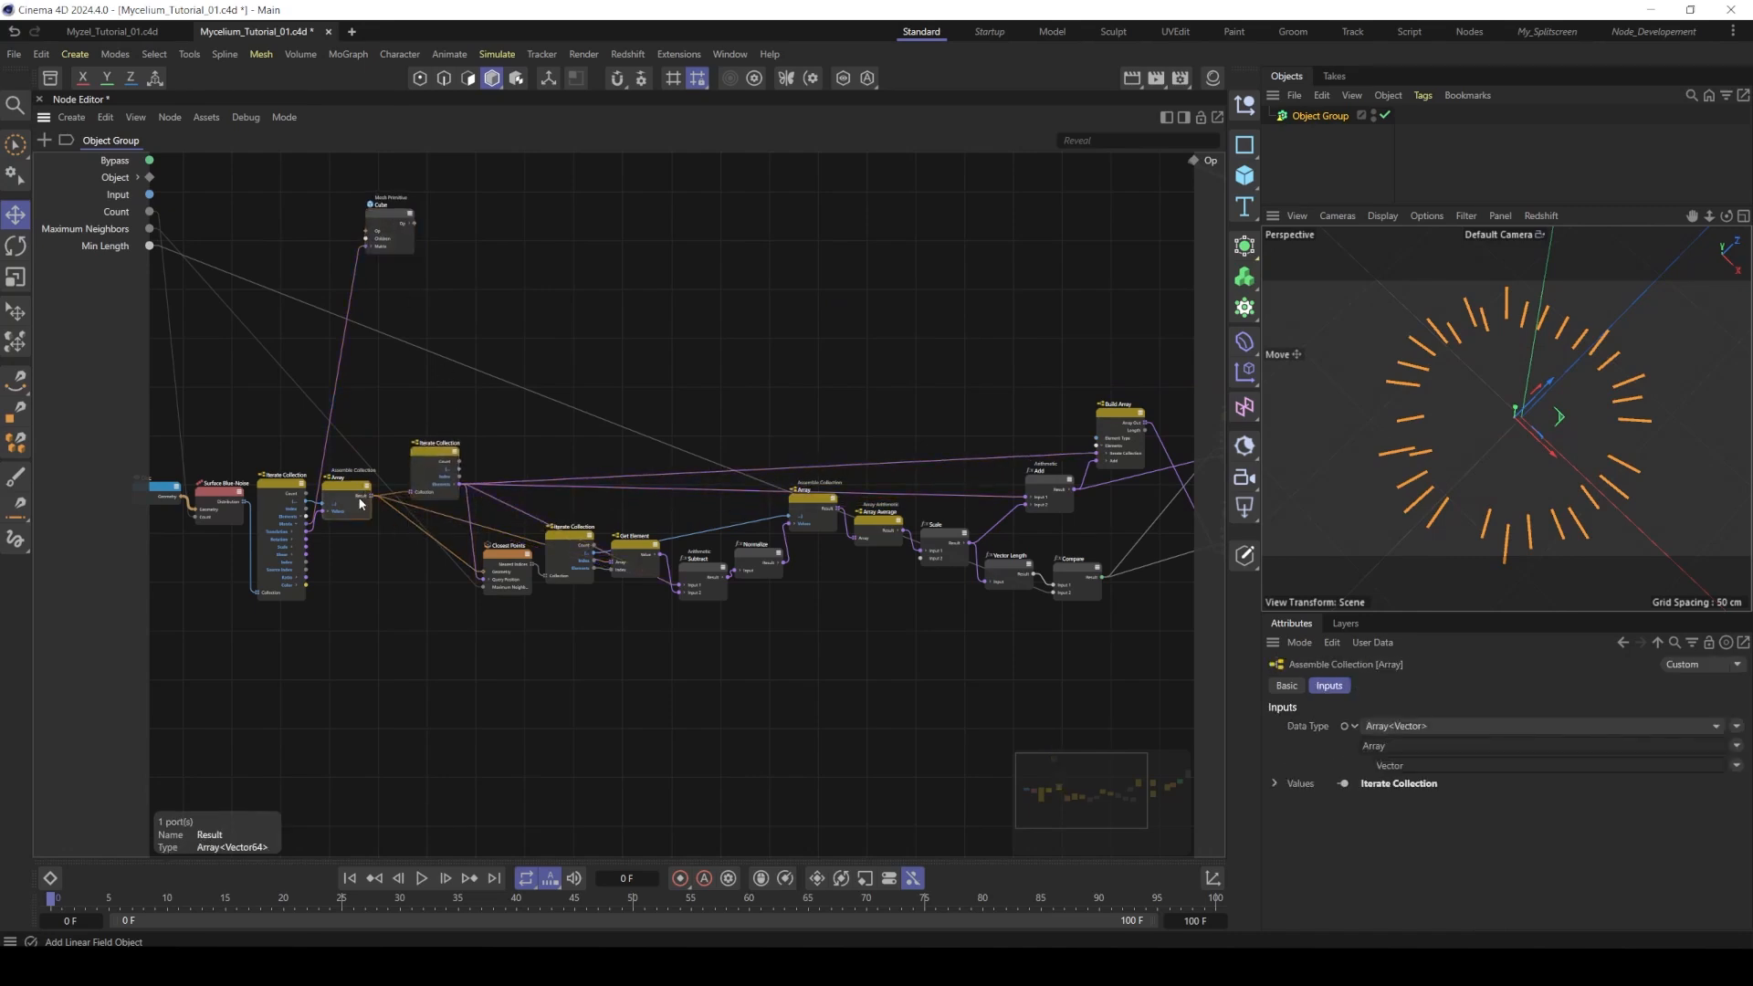
{"action": "middle_click_drag", "start_coordinate": [360, 500], "coordinate": [177, 504]}
{"action": "left_click", "coordinate": [1080, 435]}
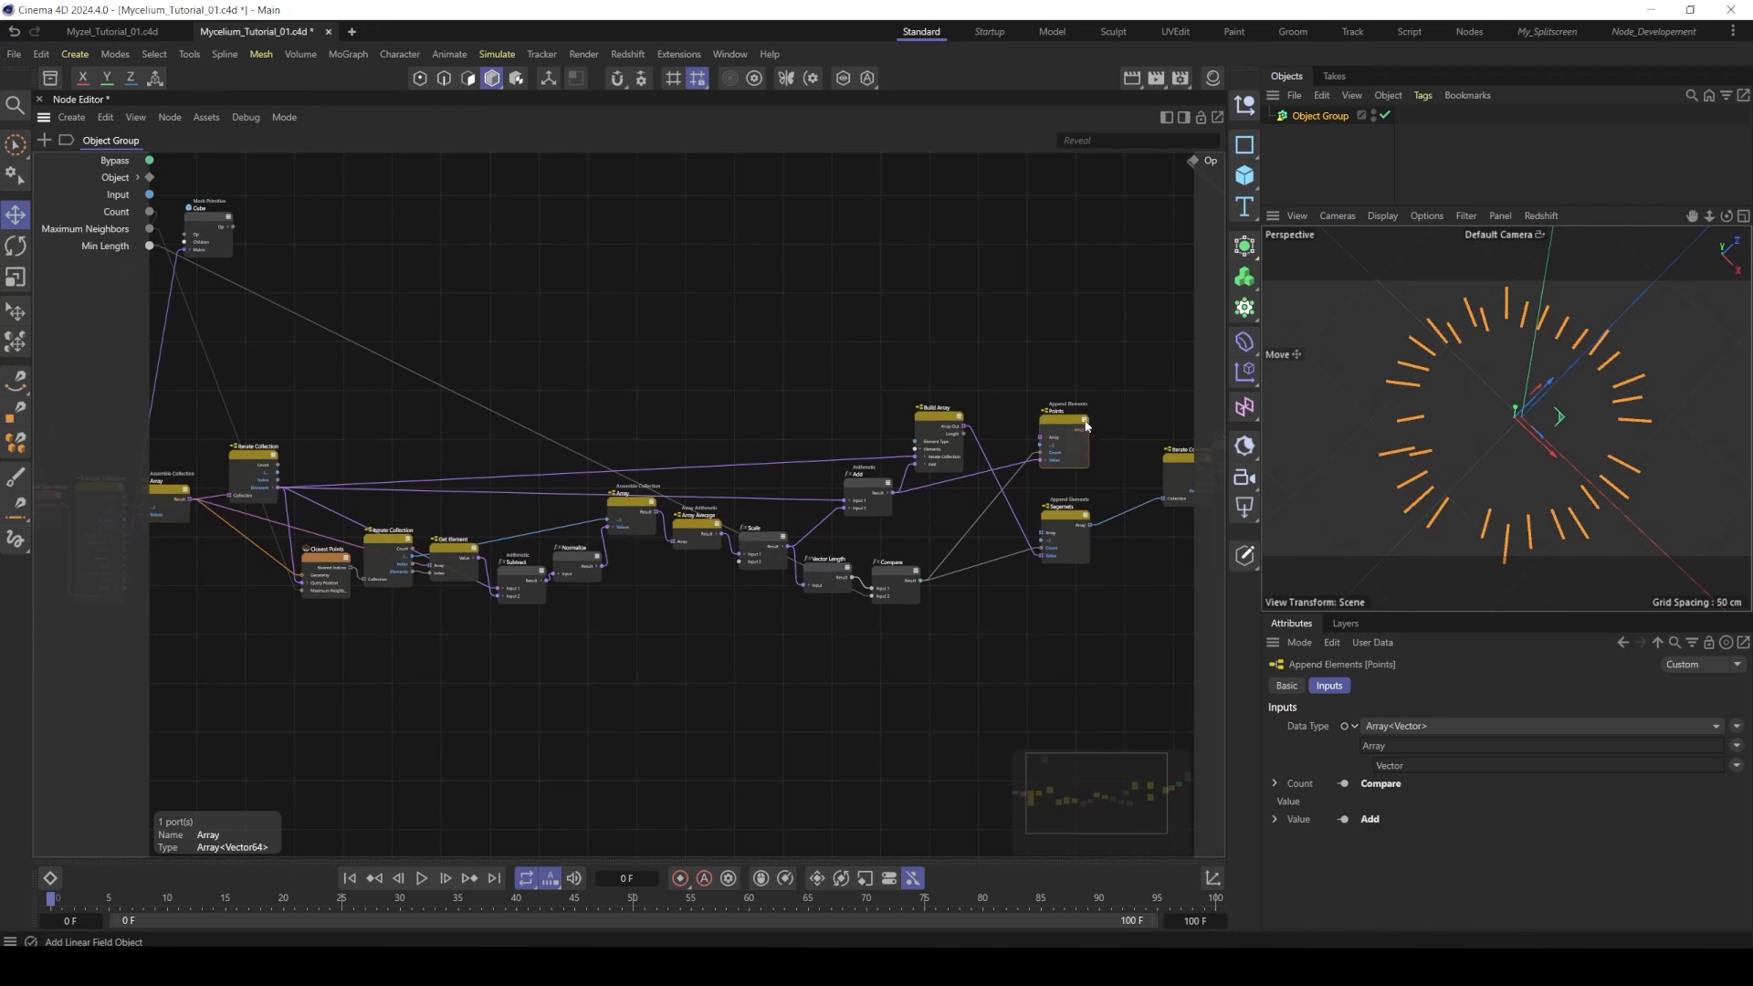
{"action": "mouse_move", "coordinate": [1121, 586]}
{"action": "middle_mouse_down"}
{"action": "mouse_move", "coordinate": [1142, 577]}
{"action": "mouse_move", "coordinate": [1133, 557]}
{"action": "middle_mouse_up"}
{"action": "scroll", "coordinate": [1142, 577], "scroll_direction": "down", "scroll_amount": 1}
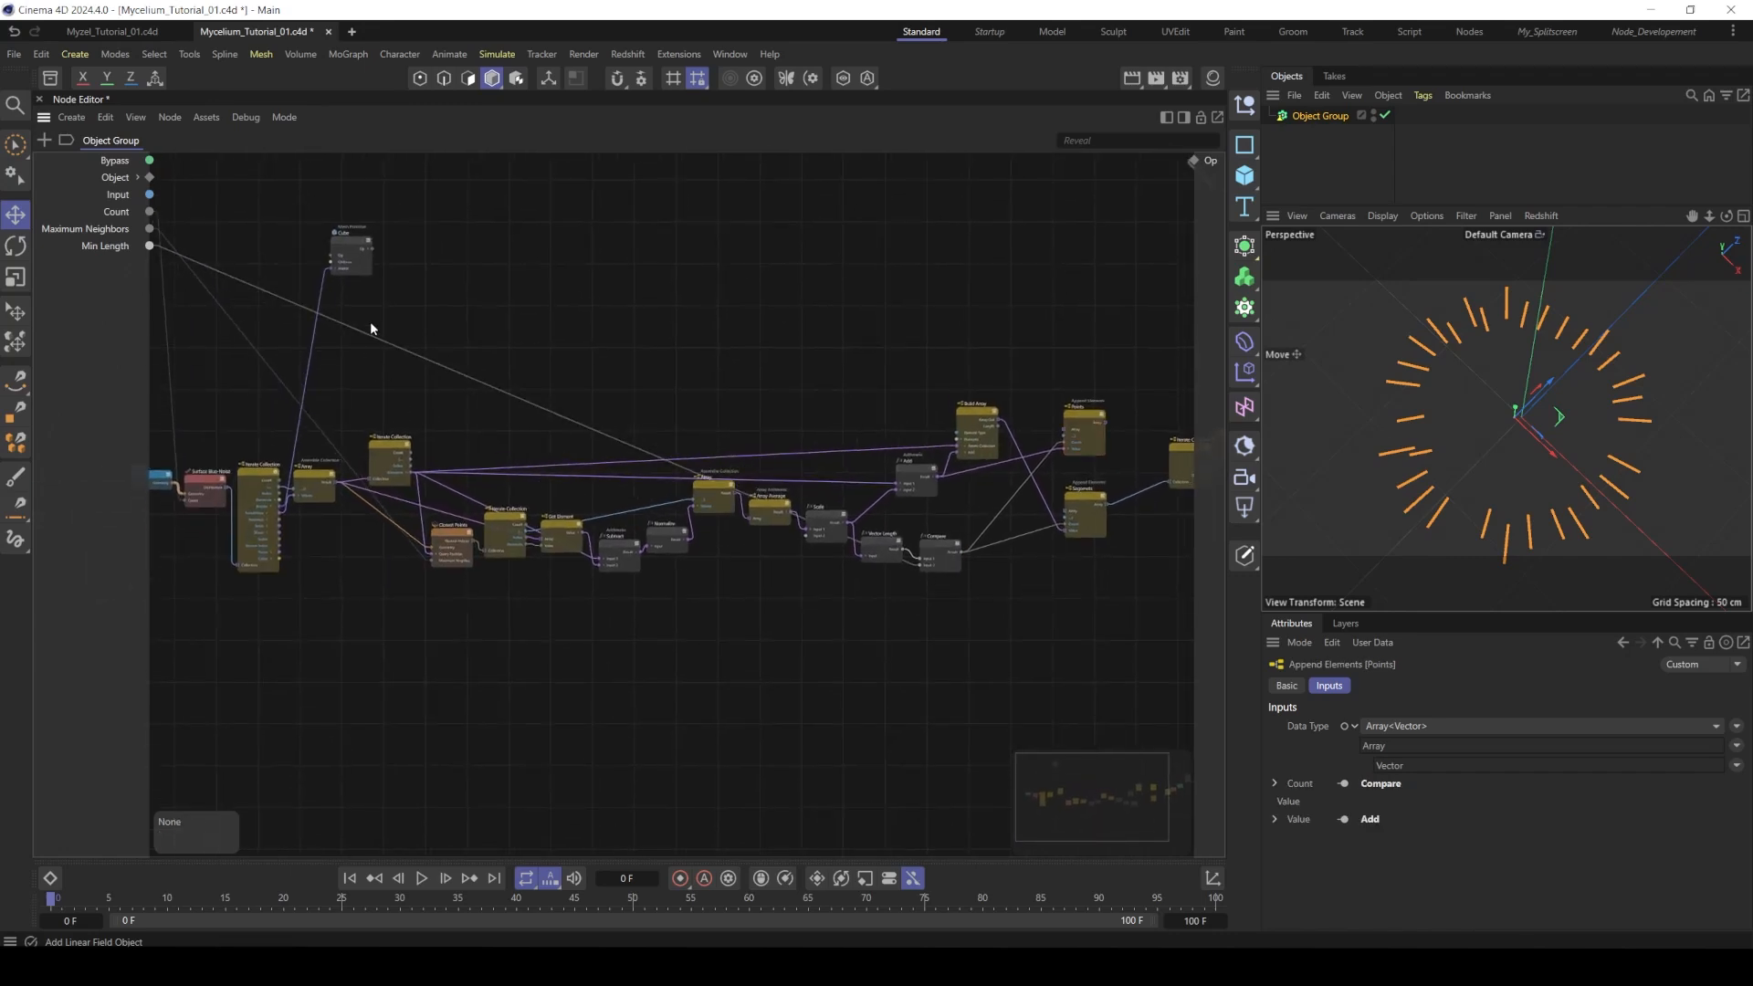
{"action": "left_click_drag", "start_coordinate": [370, 321], "coordinate": [1112, 641]}
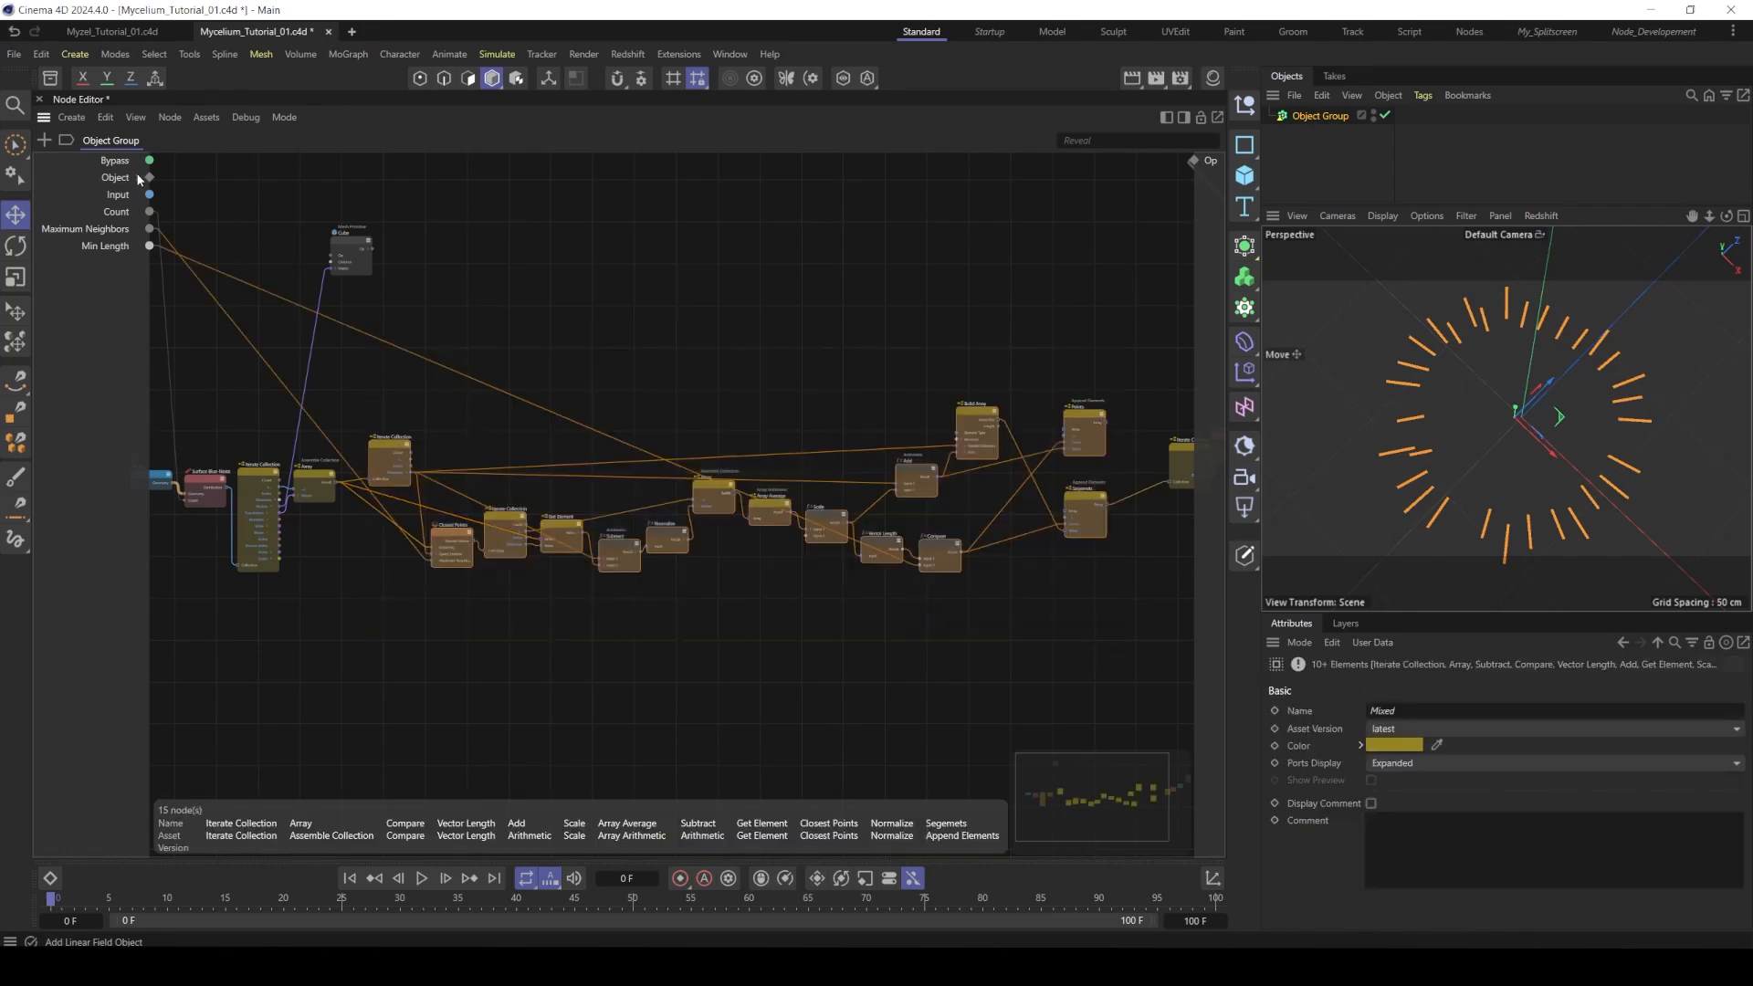
{"action": "left_click", "coordinate": [72, 116]}
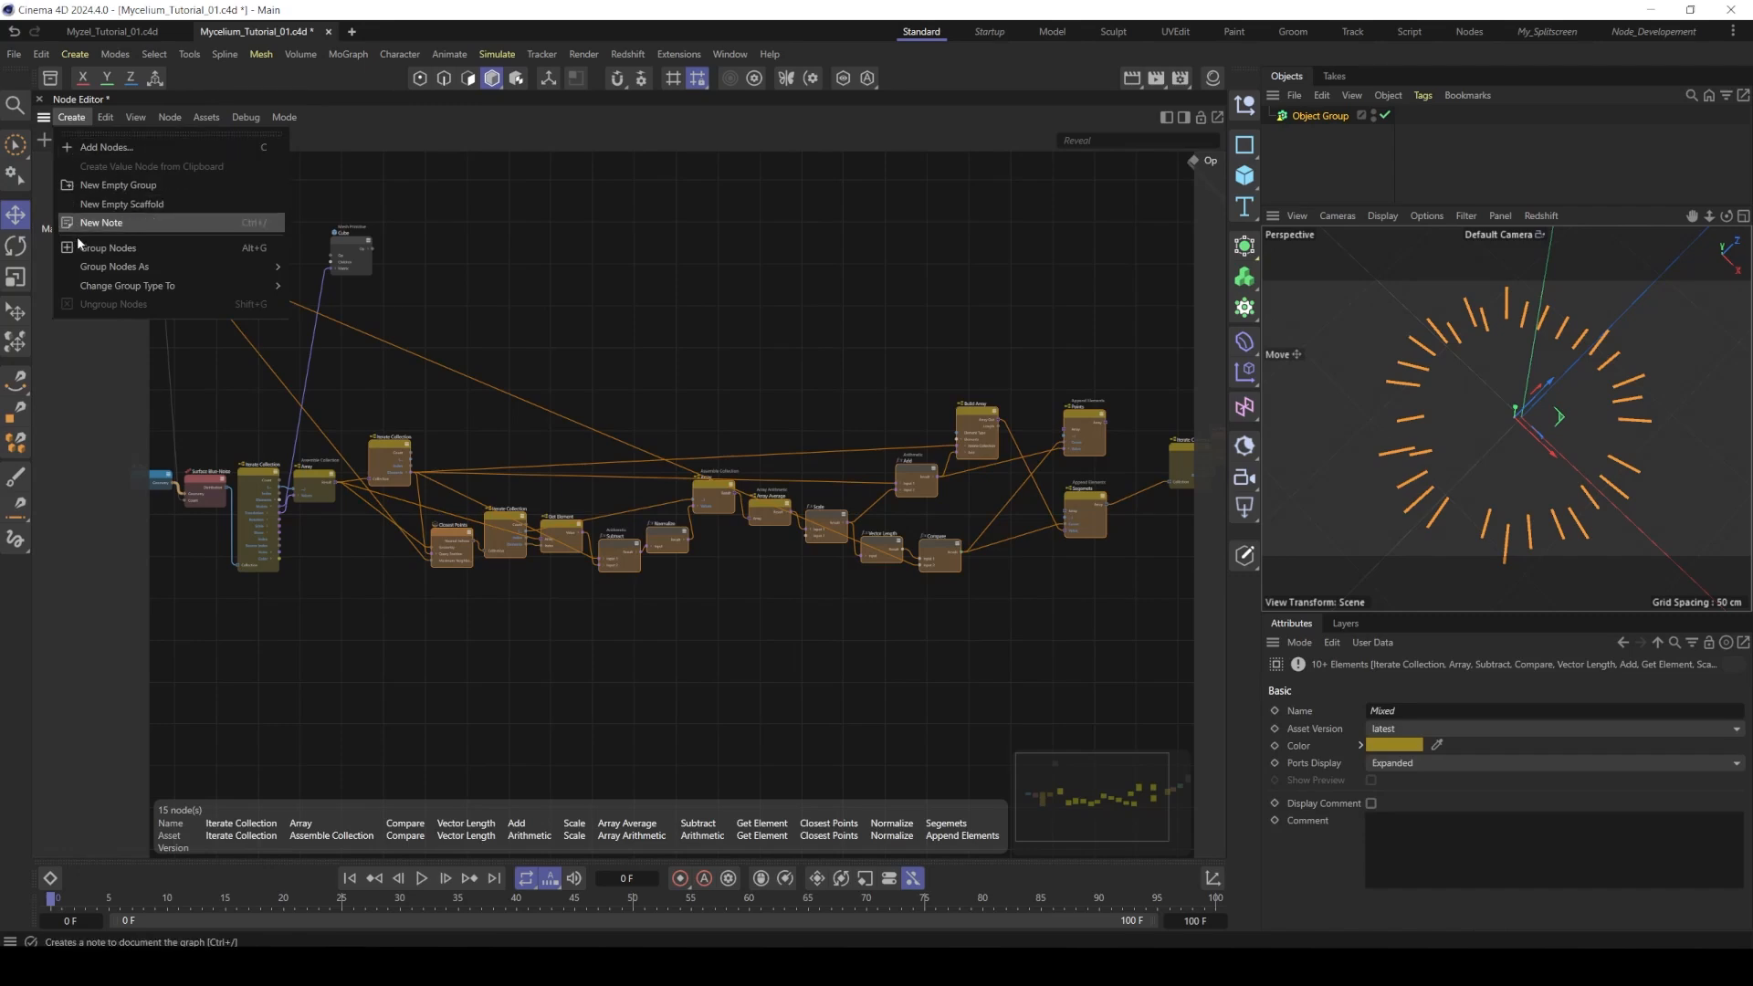
{"action": "mouse_move", "coordinate": [116, 270]}
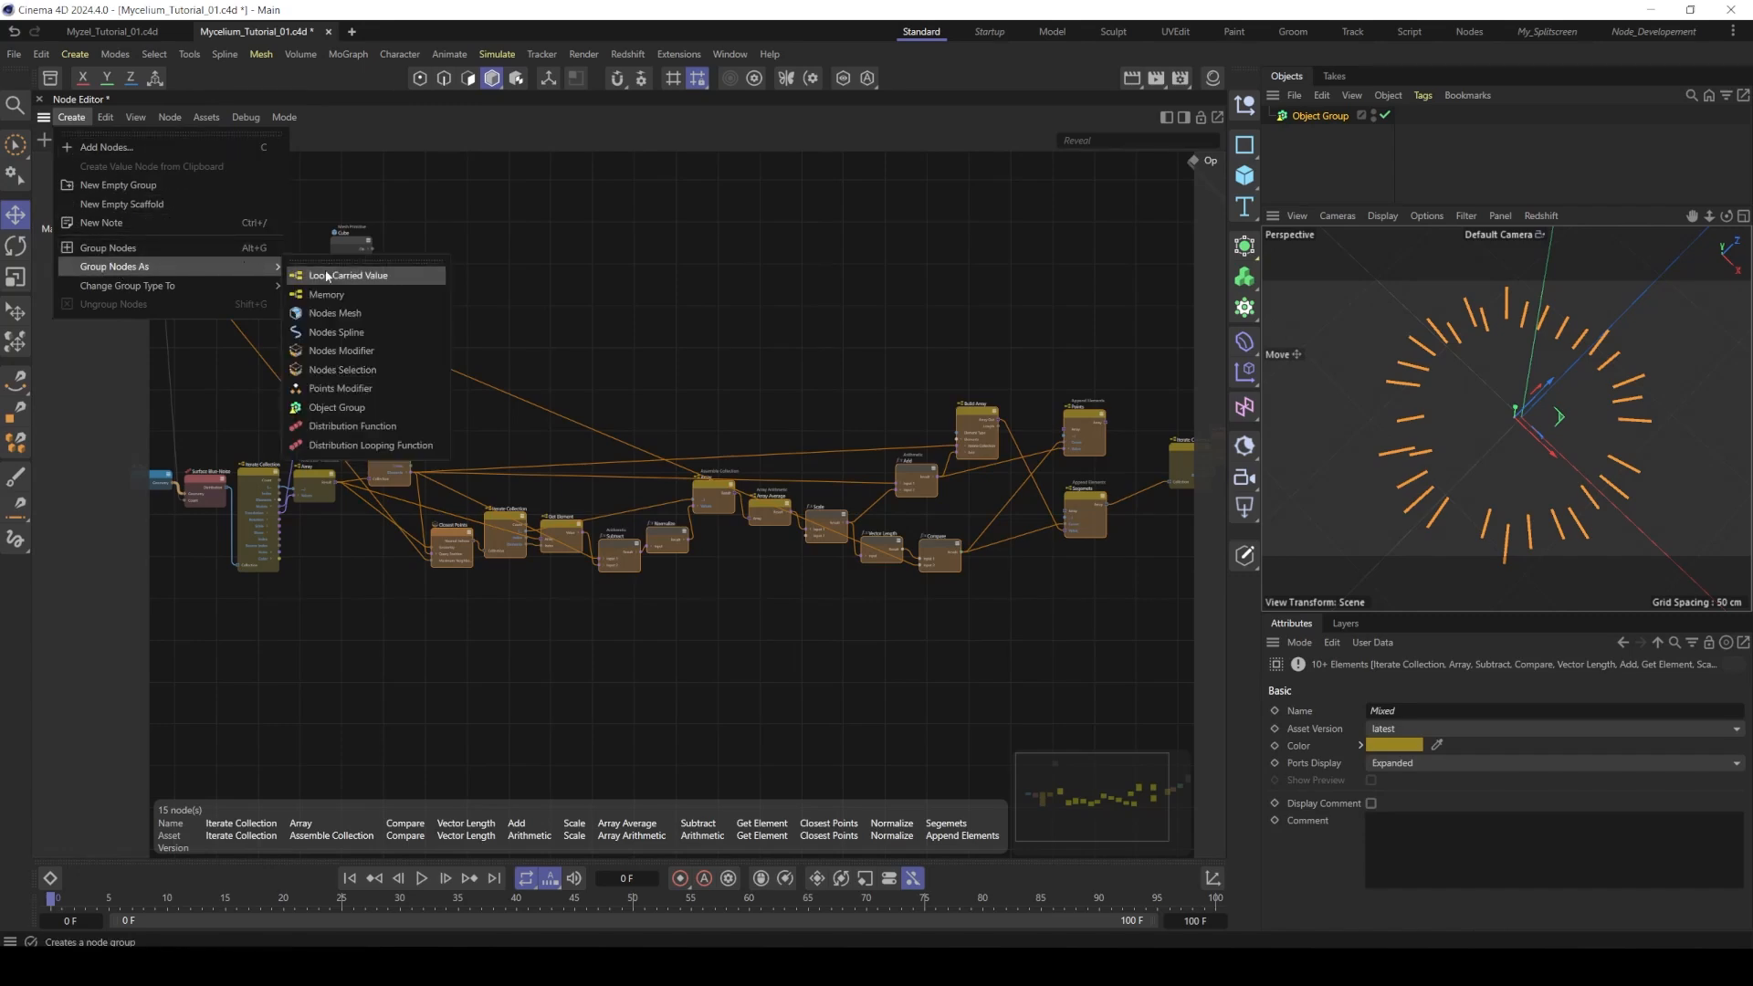
{"action": "left_click", "coordinate": [343, 295]}
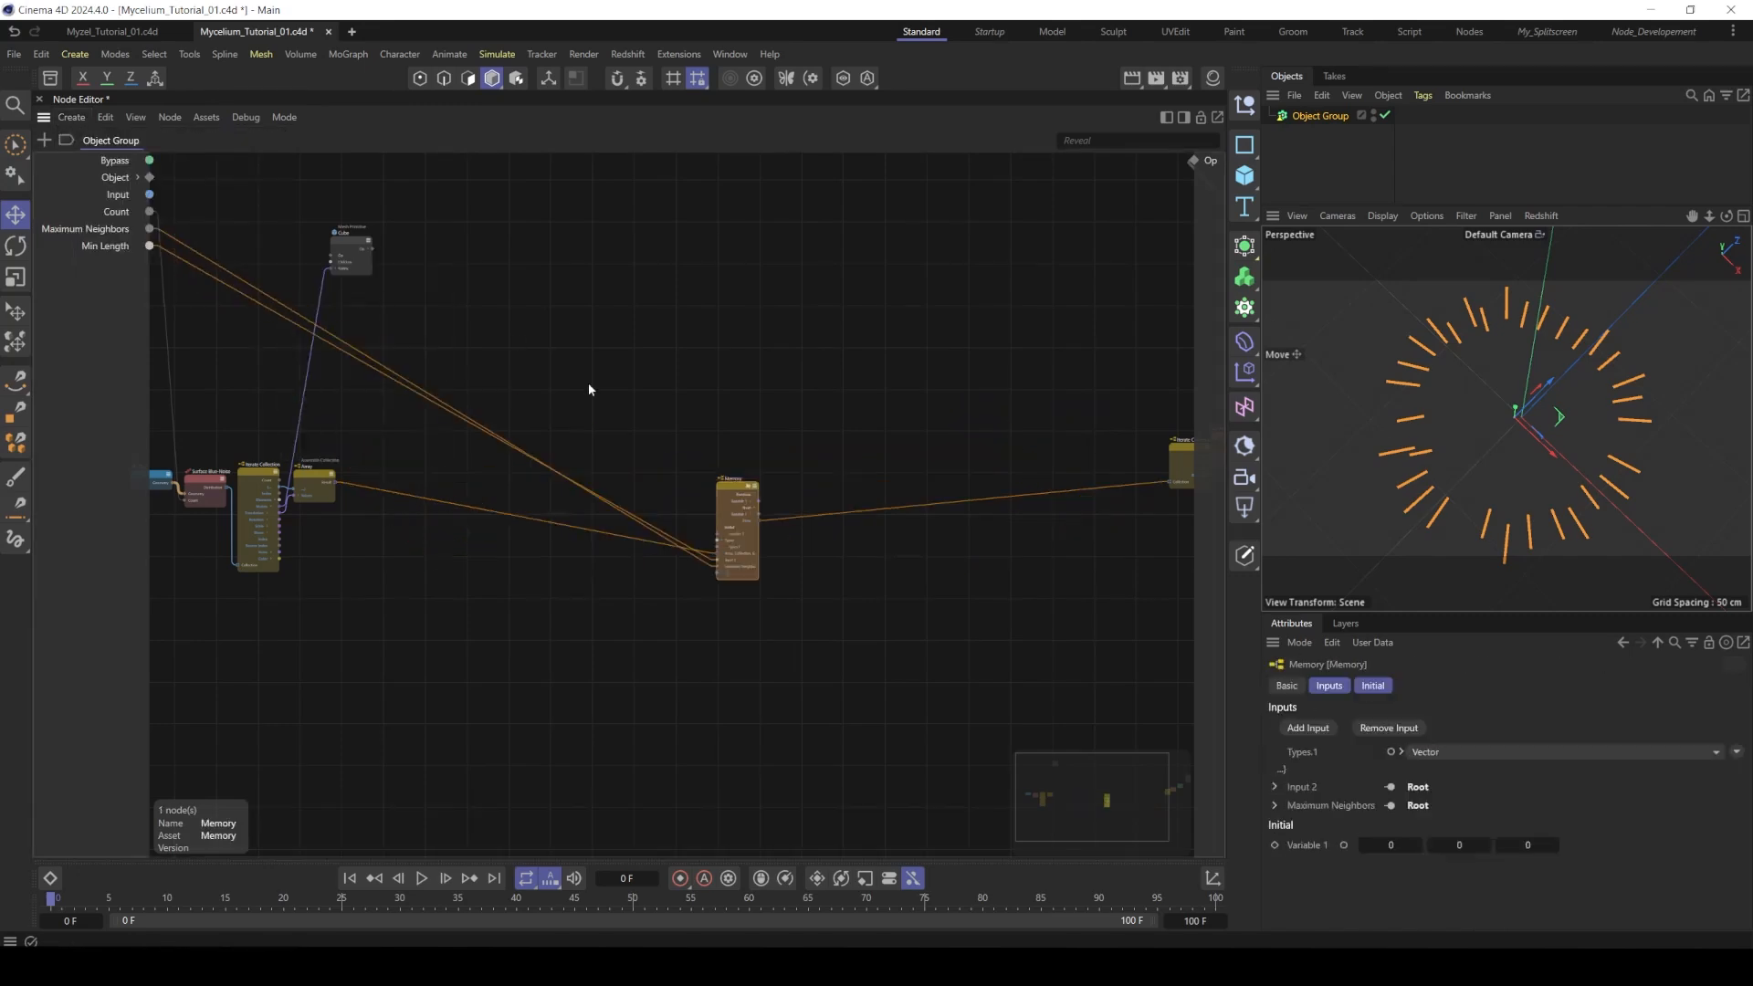
- Move the new Memory node further left, nearer the Array node that feeds it
{"action": "middle_click_drag", "start_coordinate": [583, 502], "coordinate": [539, 475]}
{"action": "scroll", "coordinate": [678, 485], "scroll_direction": "up", "scroll_amount": 2}
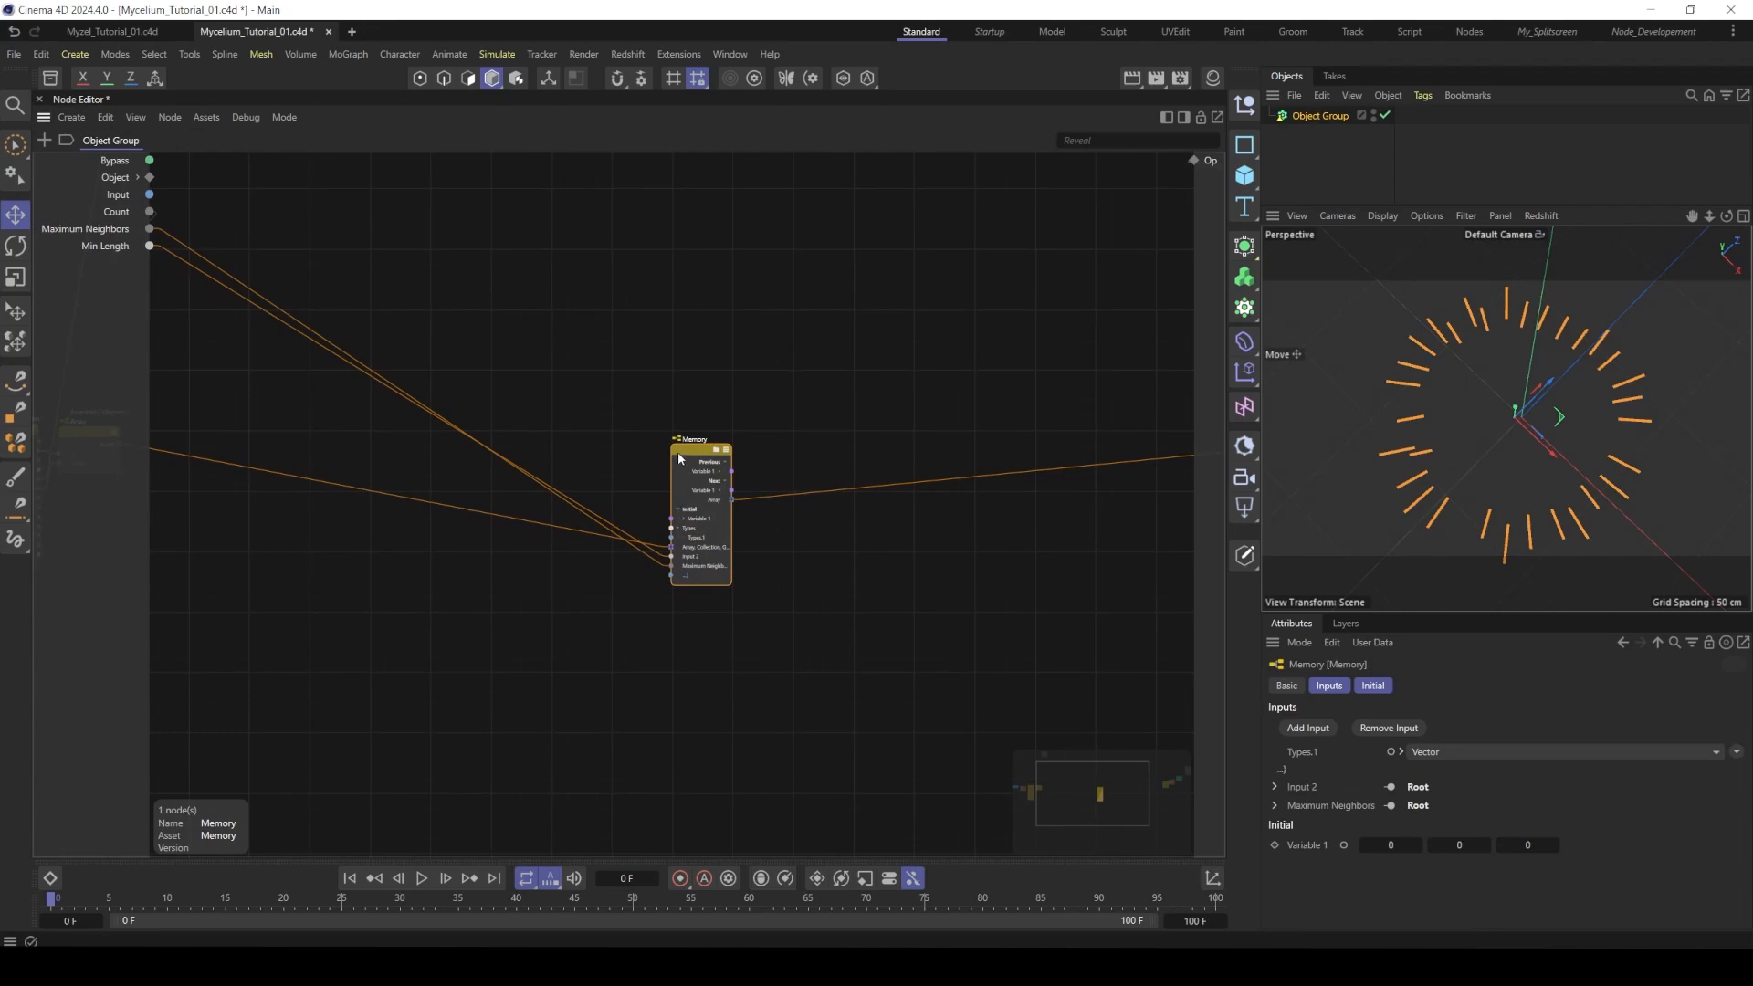
{"action": "left_click_drag", "start_coordinate": [677, 453], "coordinate": [573, 430]}
{"action": "left_click_drag", "start_coordinate": [622, 499], "coordinate": [674, 500]}
{"action": "left_click", "coordinate": [759, 574]}
{"action": "scroll", "coordinate": [553, 466], "scroll_direction": "up", "scroll_amount": 2}
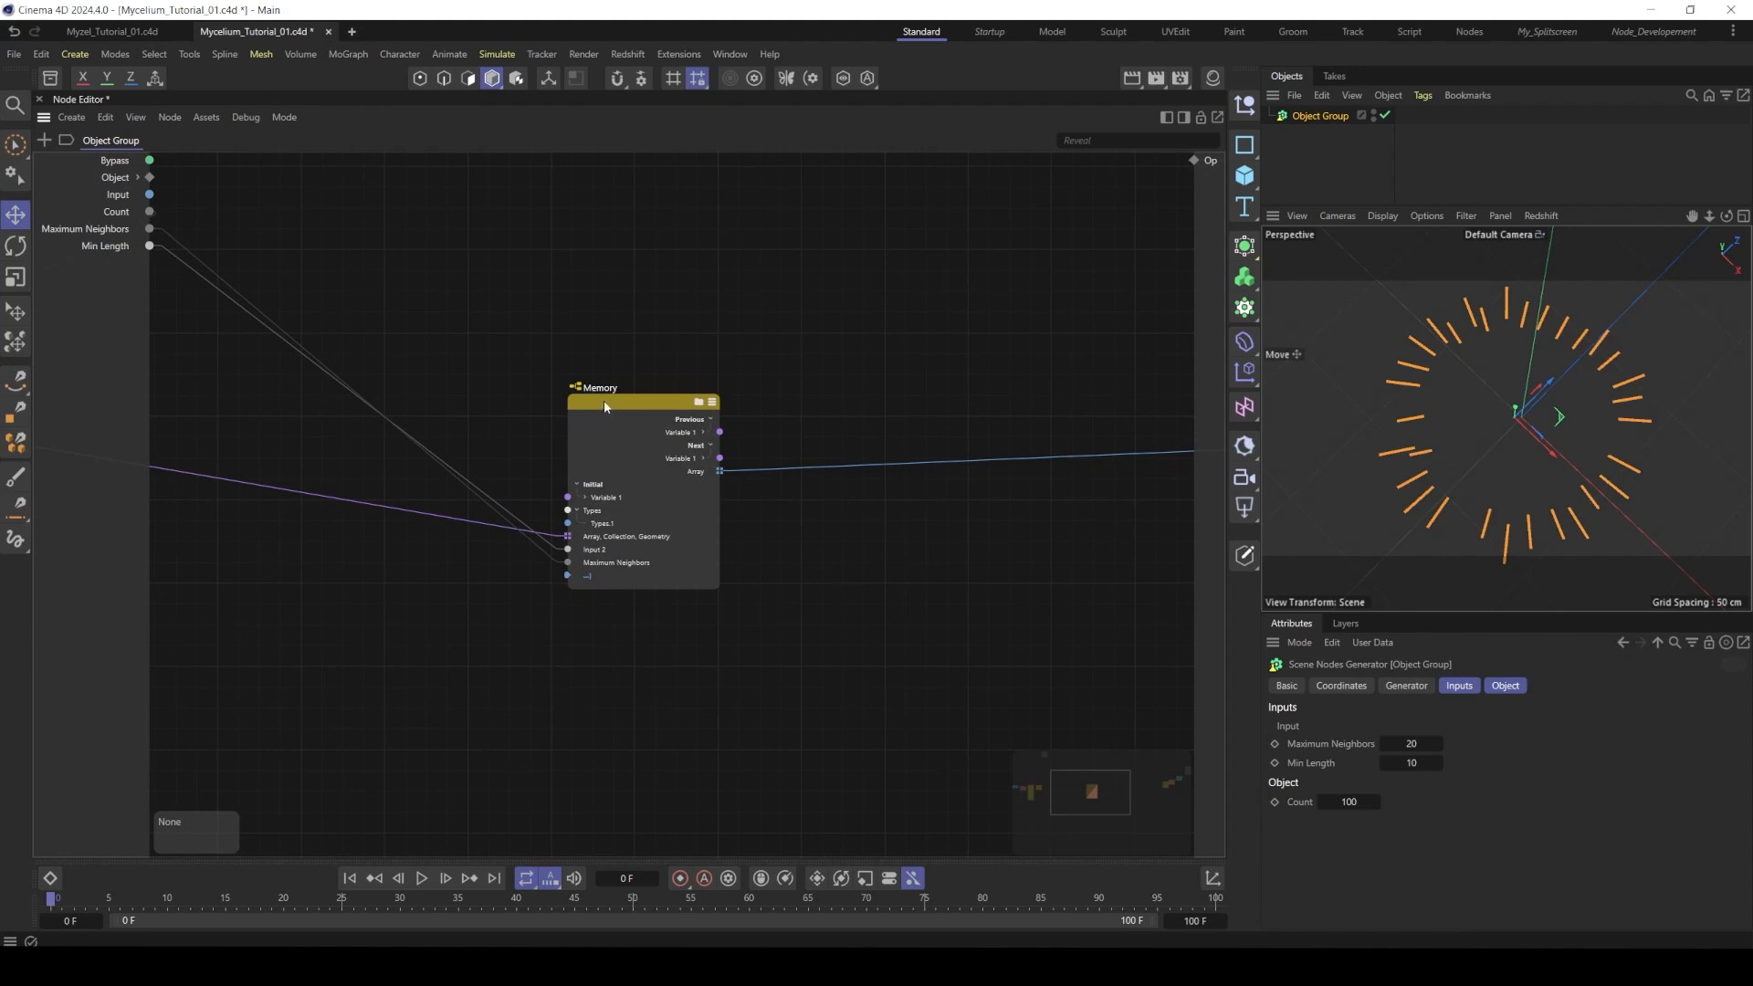
- Rename Memory's Variable 1 to Position and set its data type to an Array of Vector
{"action": "left_click", "coordinate": [605, 402]}
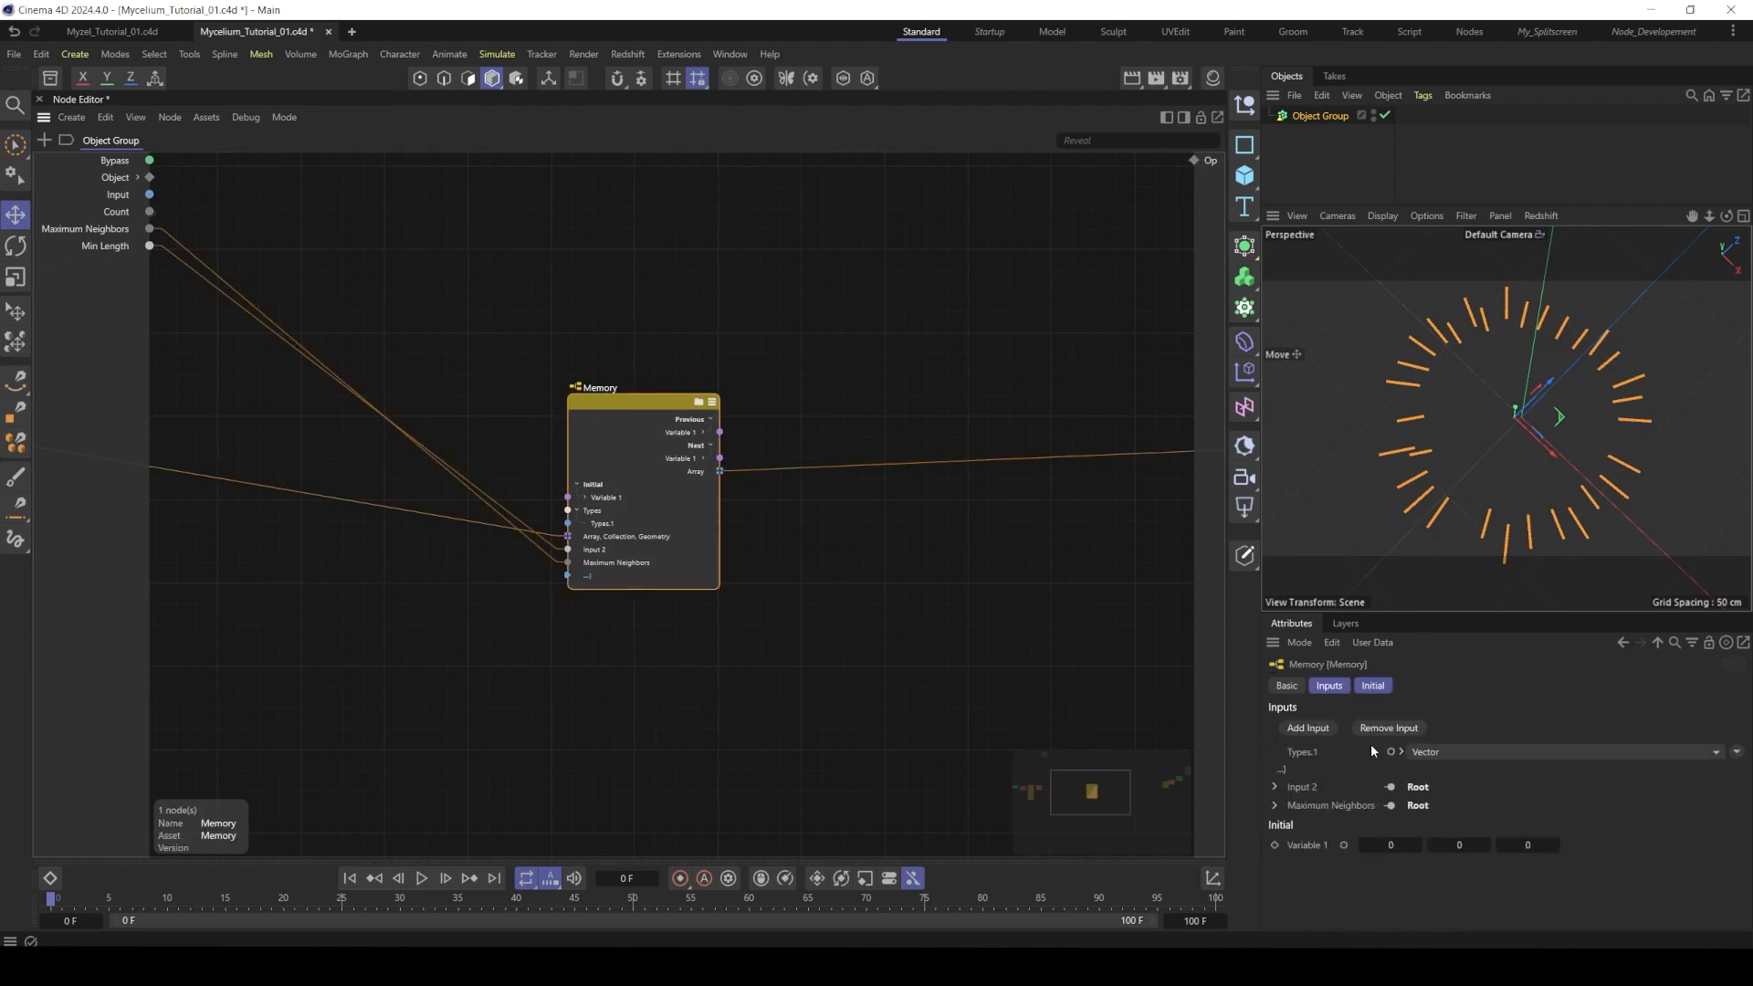
{"action": "left_click", "coordinate": [1457, 754]}
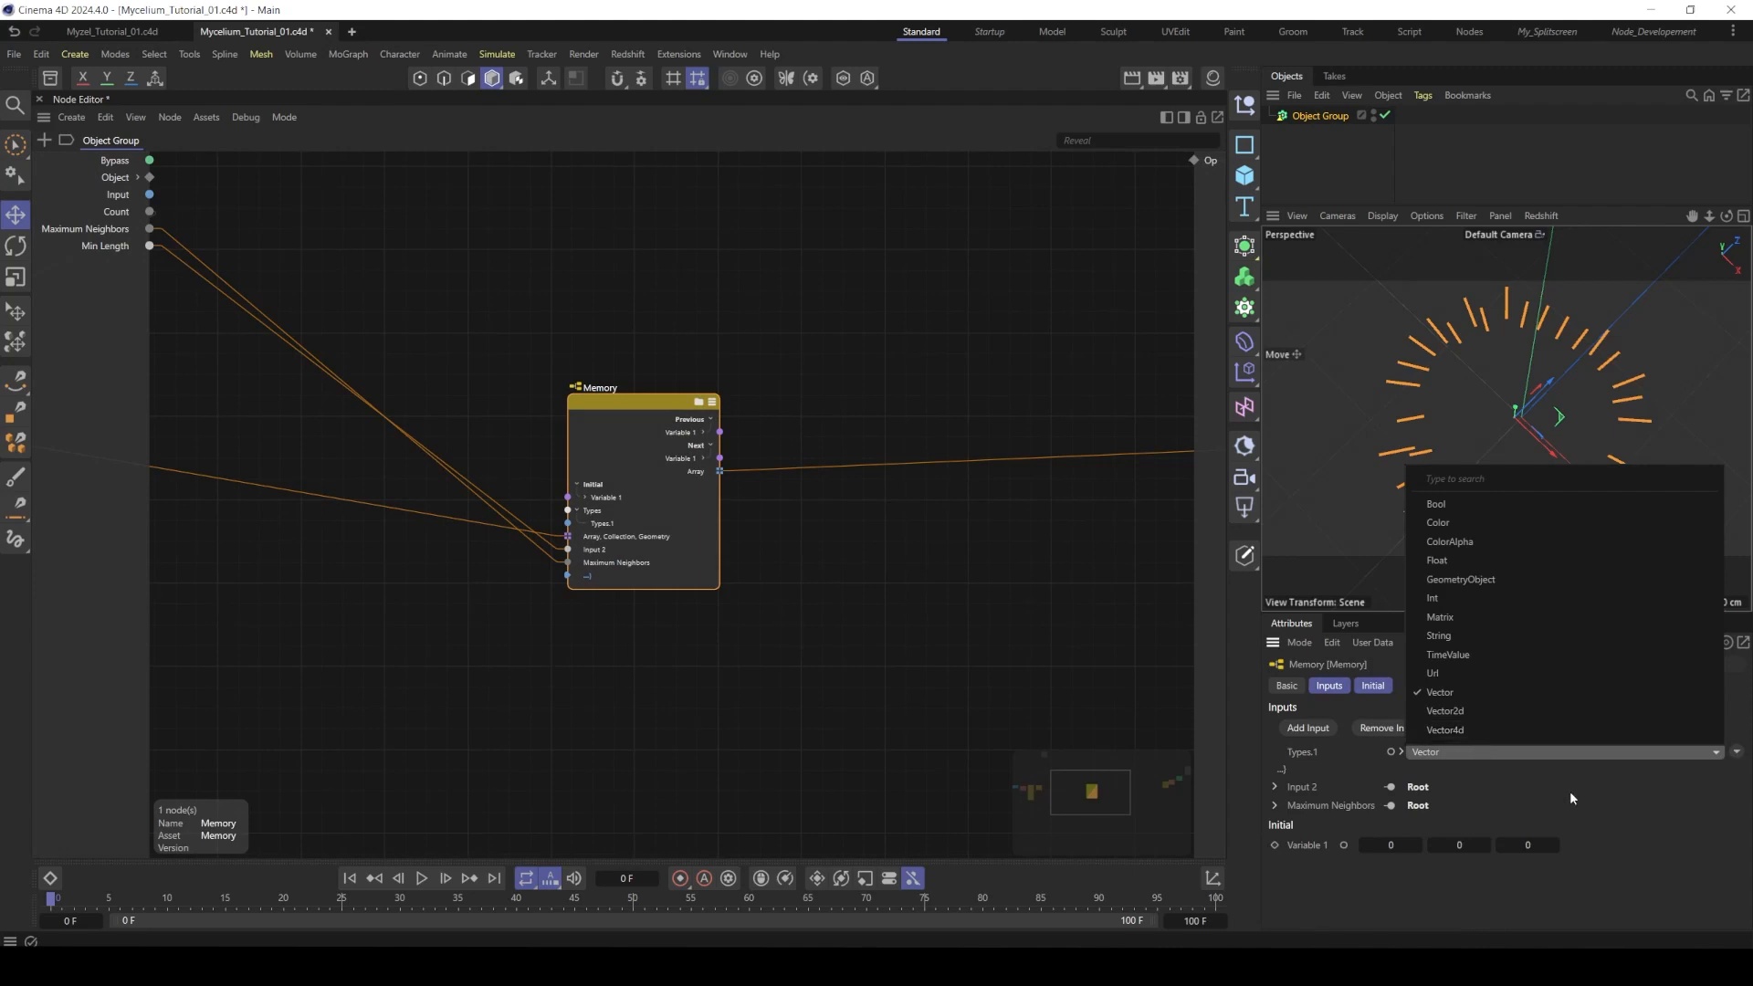
{"action": "left_click", "coordinate": [1326, 762]}
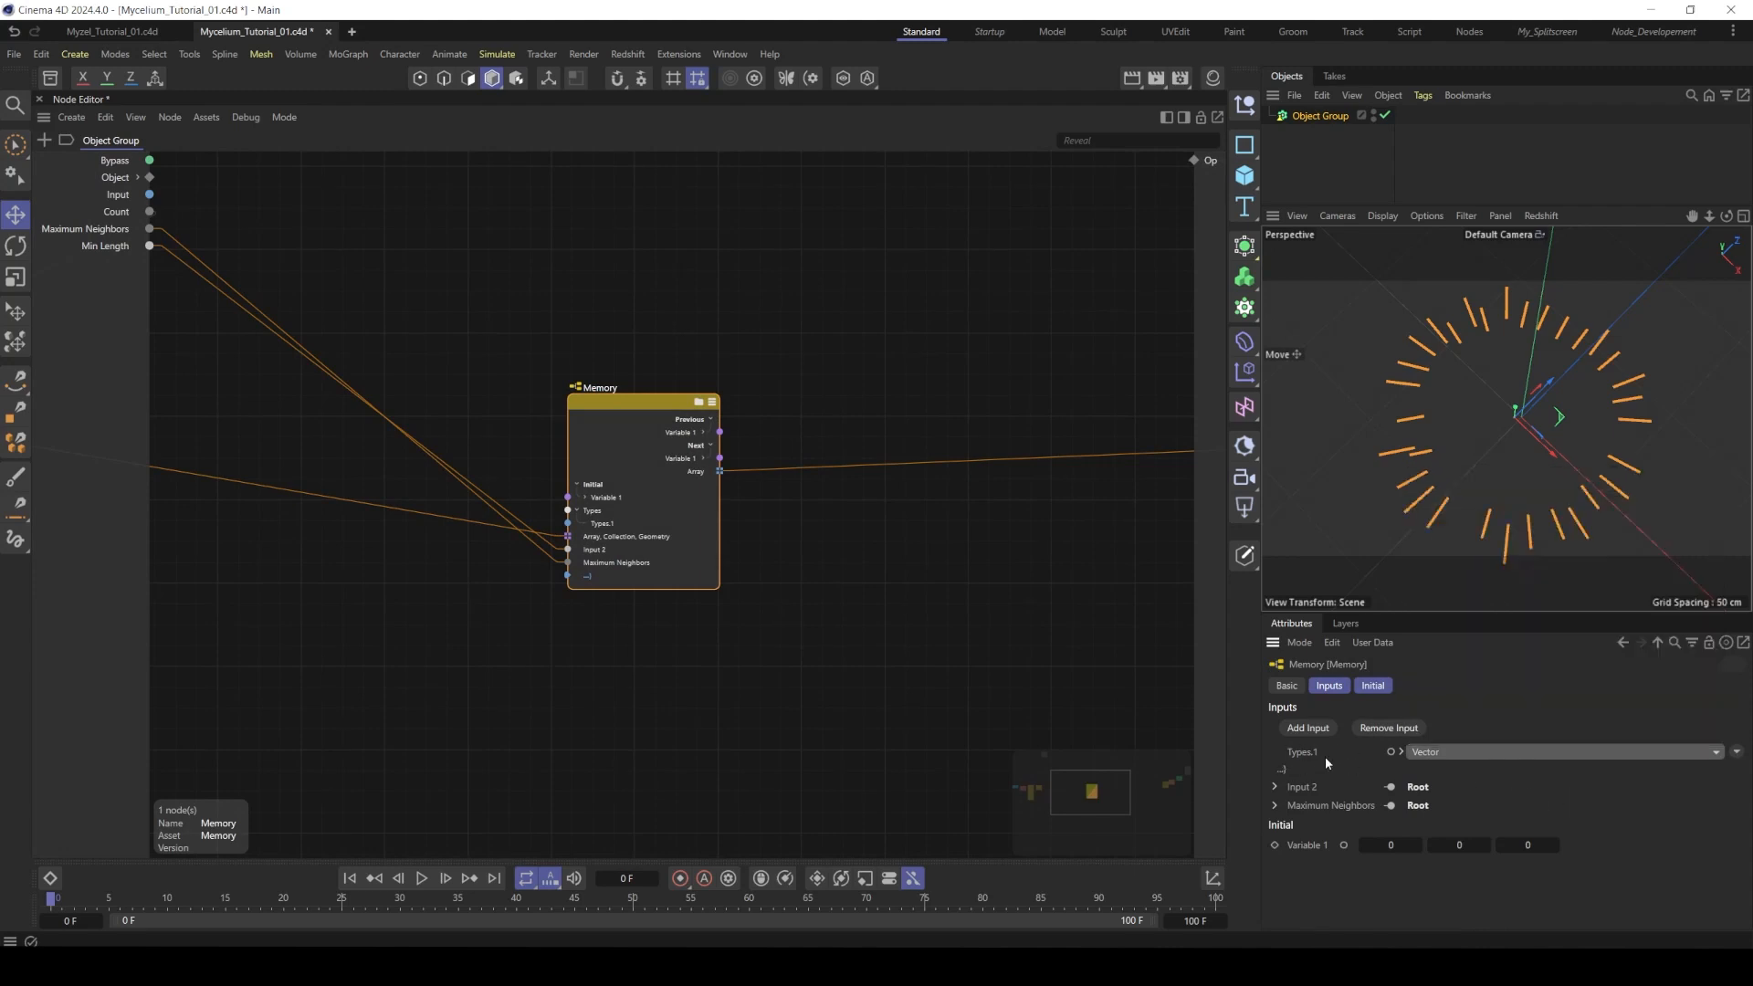
{"action": "left_click", "coordinate": [1400, 751]}
{"action": "double_click", "coordinate": [611, 498]}
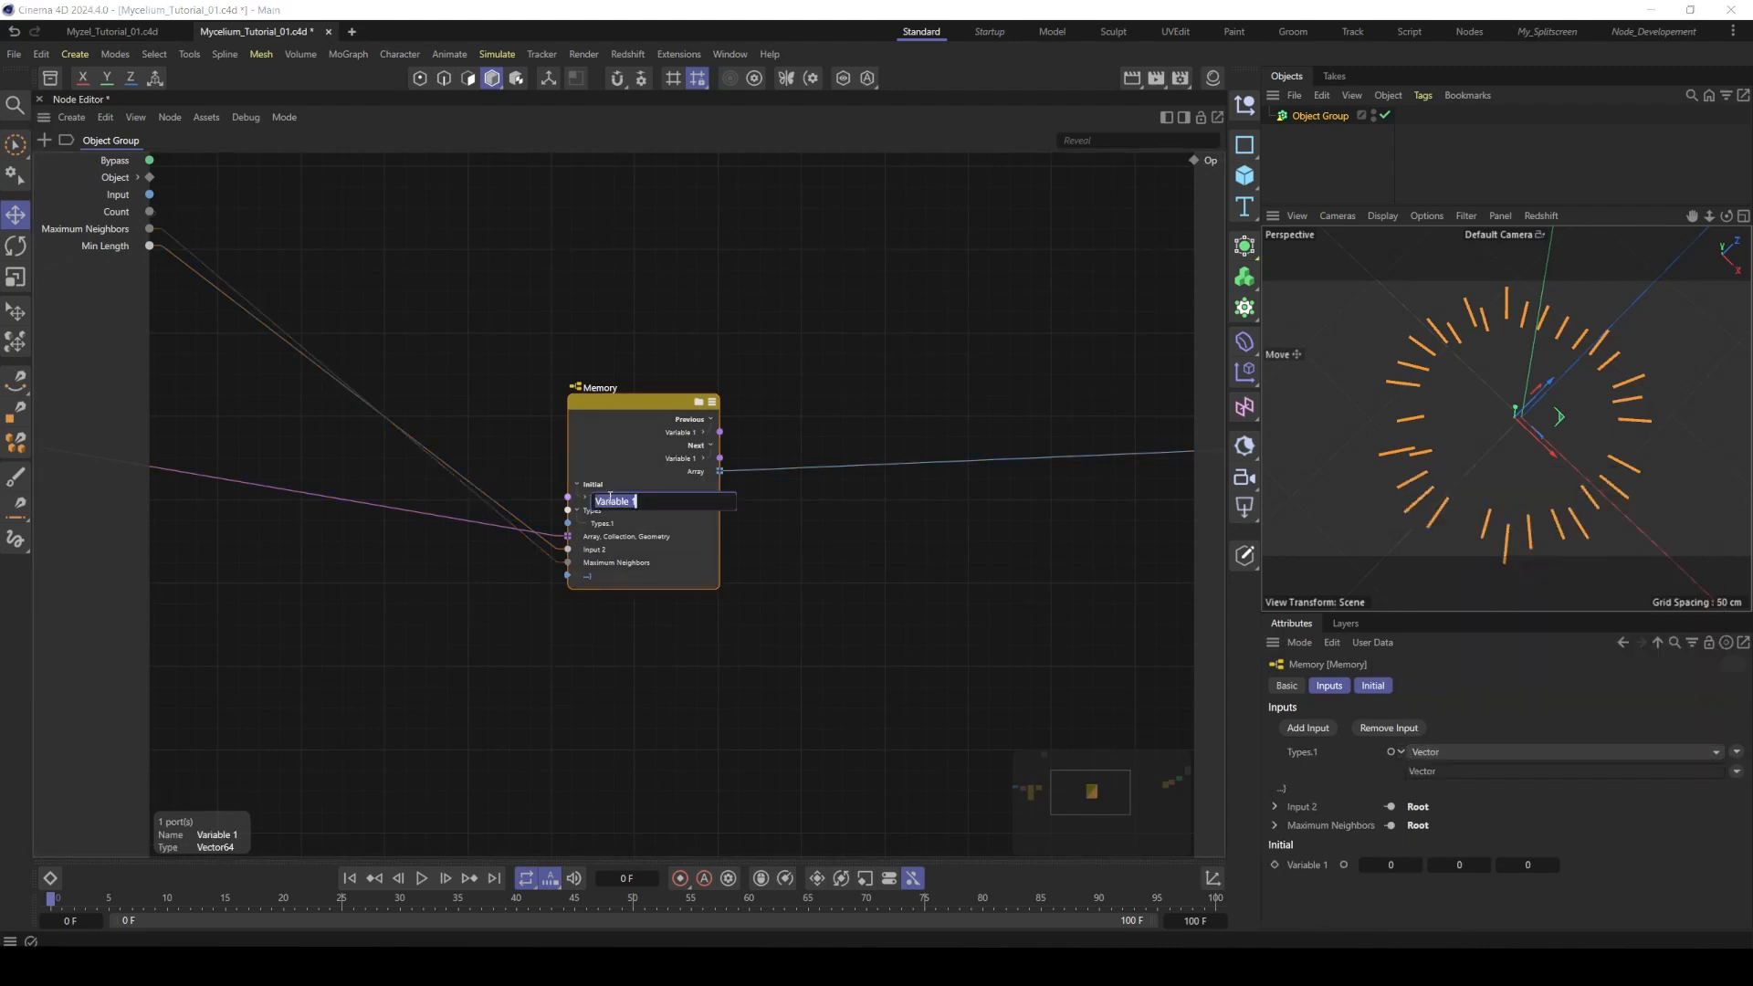
{"action": "type", "text": "Position"}
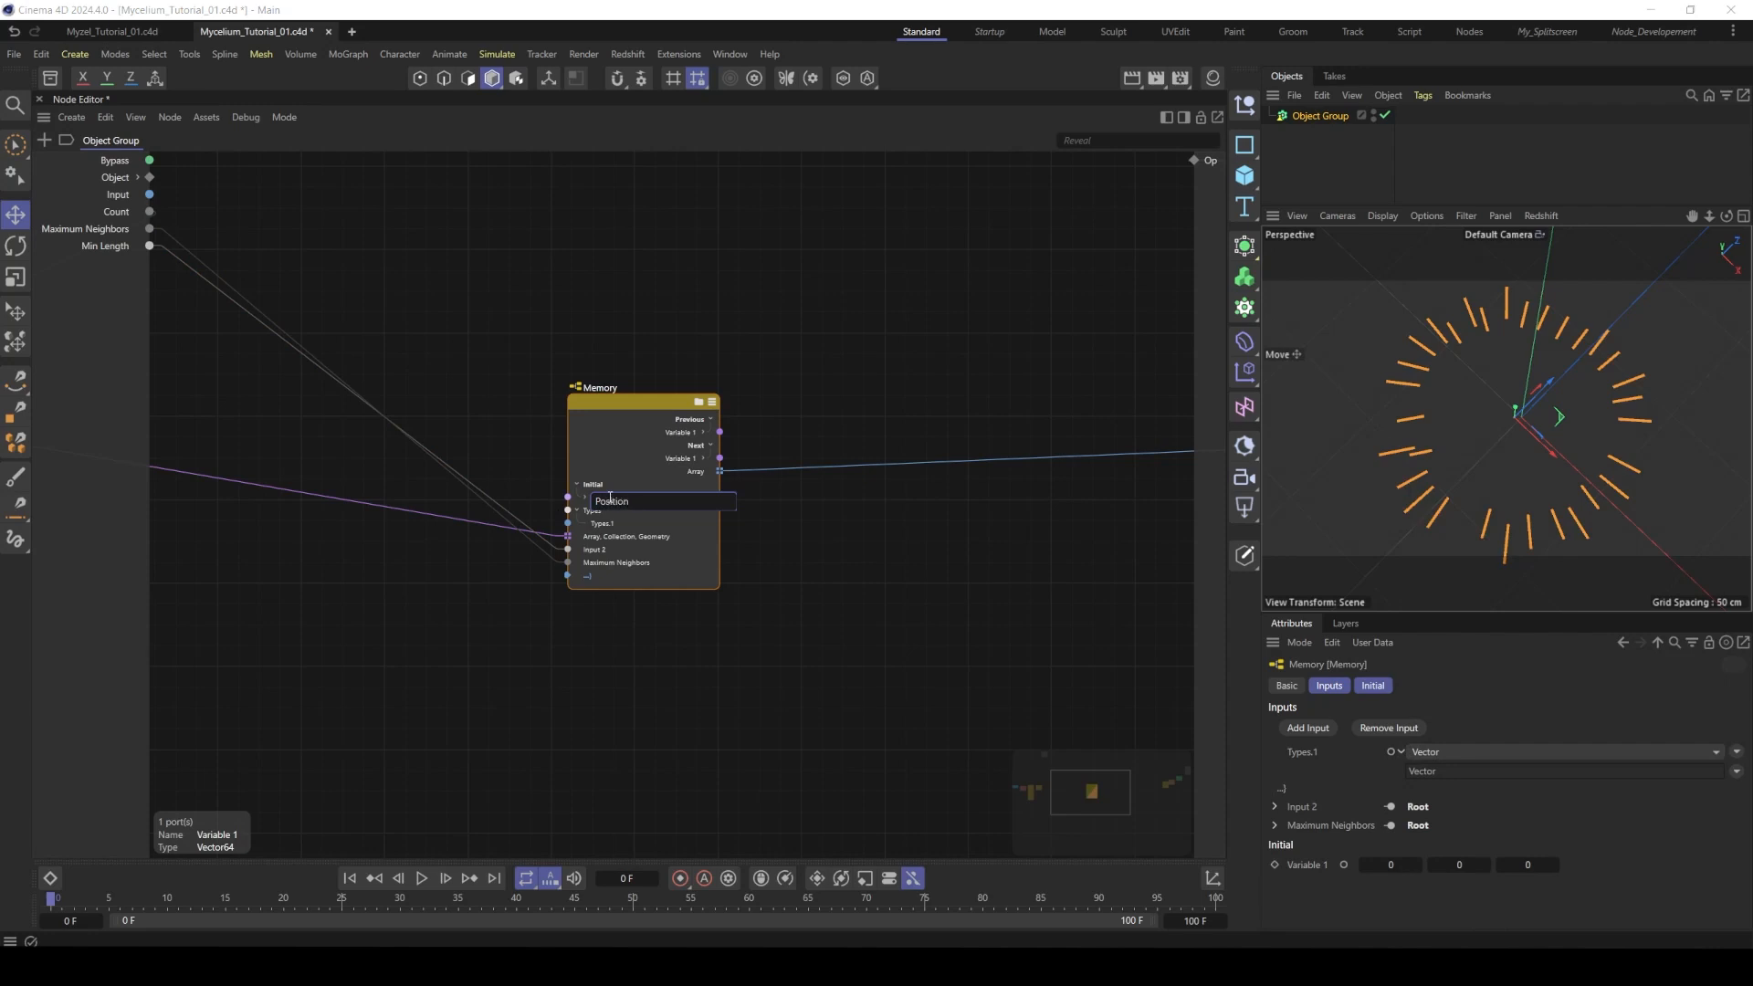
{"action": "key", "text": "Return"}
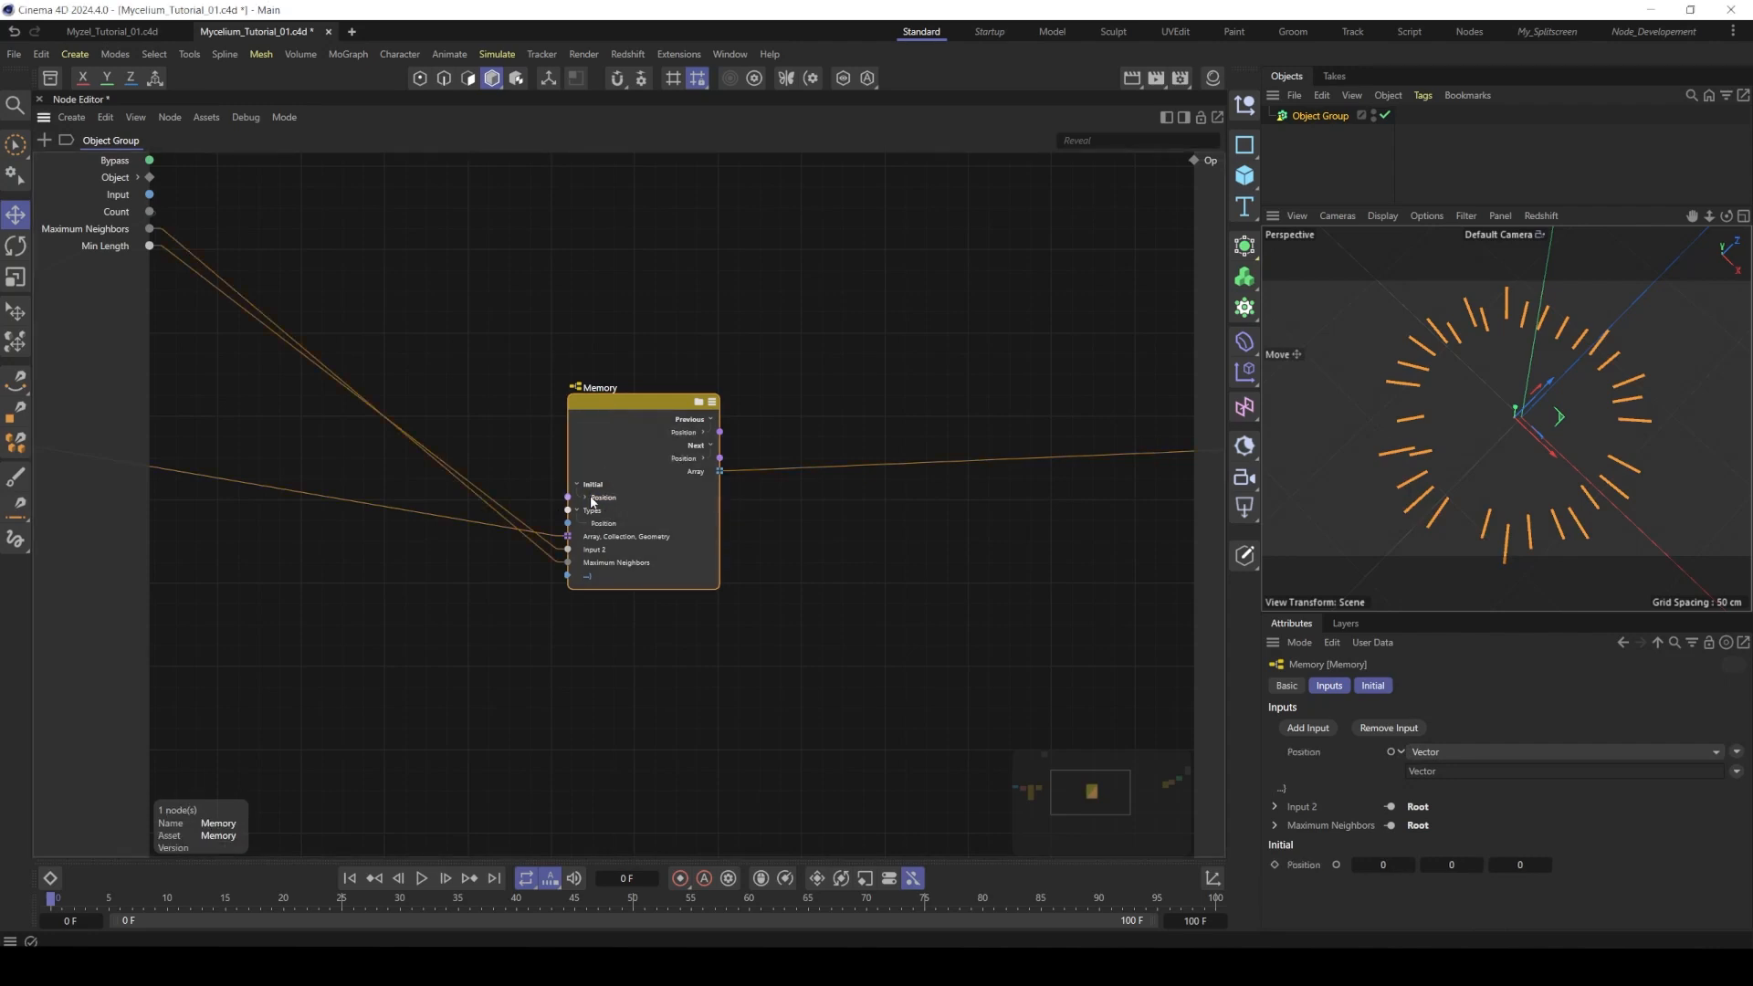
{"action": "left_click", "coordinate": [1737, 772]}
{"action": "mouse_move", "coordinate": [1688, 801]}
{"action": "left_click", "coordinate": [1612, 654]}
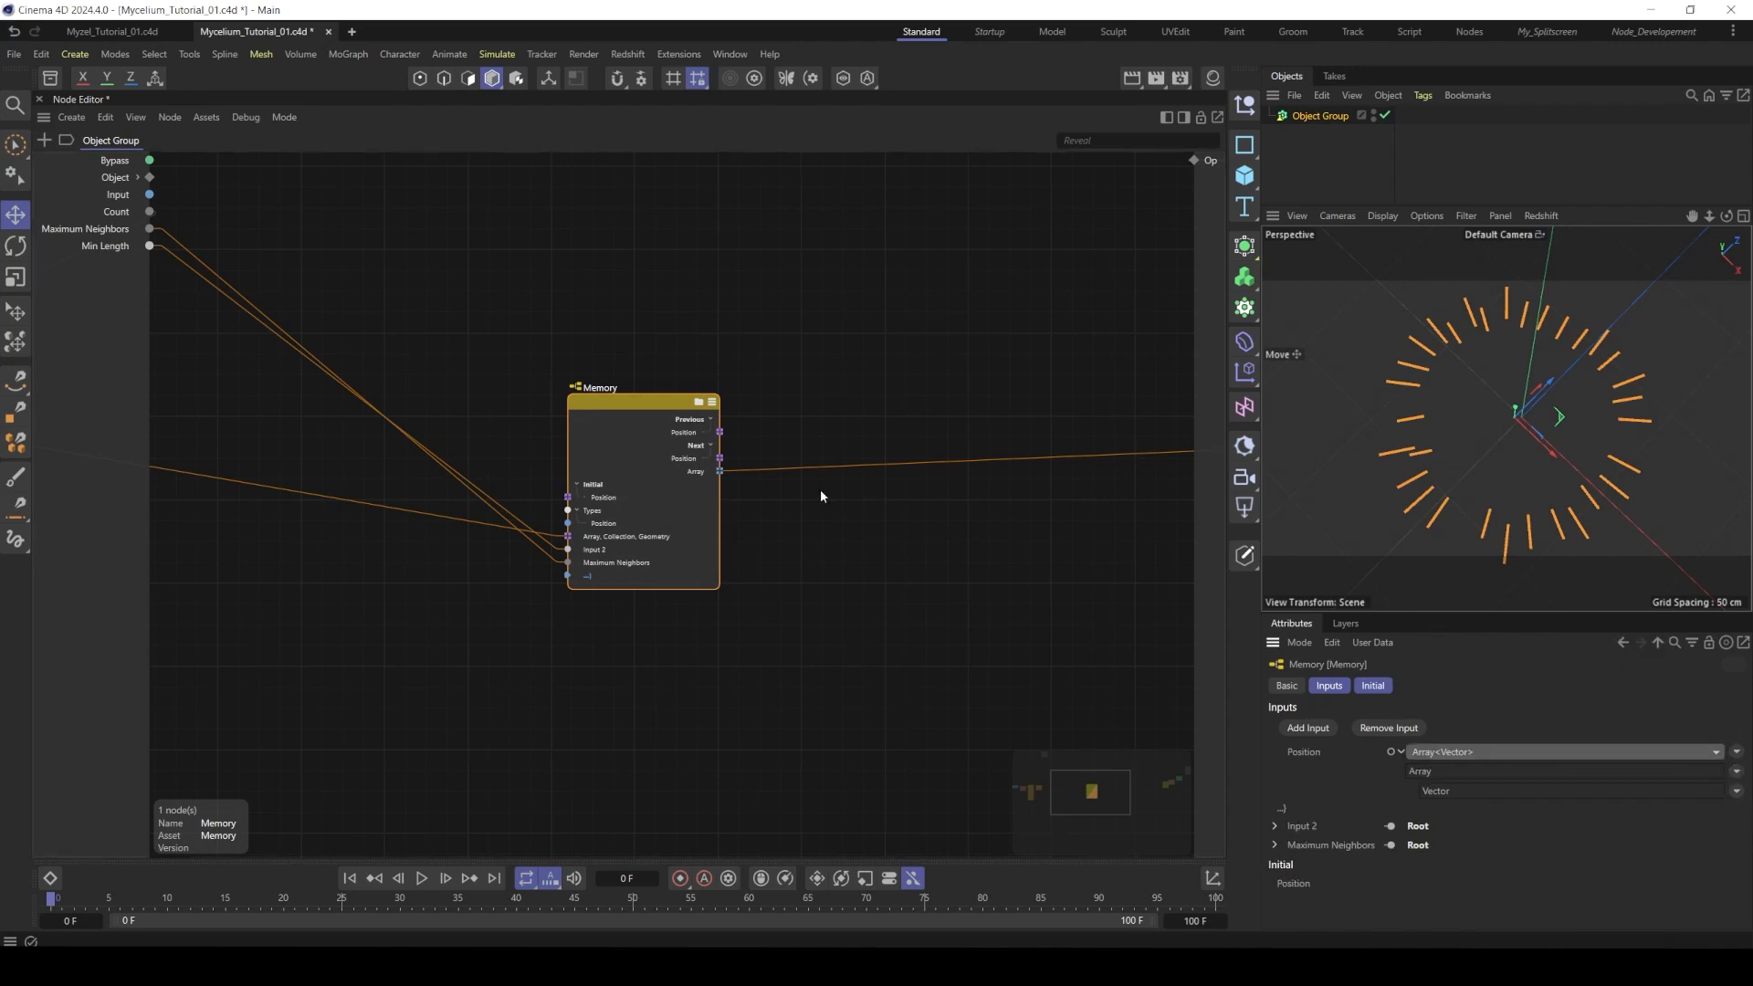
- Move the Array node closer to Memory and reroute its Result from the Array, Collection, Geometry input to Initial Position
{"action": "left_click", "coordinate": [453, 415]}
{"action": "middle_click_drag", "start_coordinate": [453, 414], "coordinate": [722, 422]}
{"action": "left_click_drag", "start_coordinate": [164, 451], "coordinate": [376, 457]}
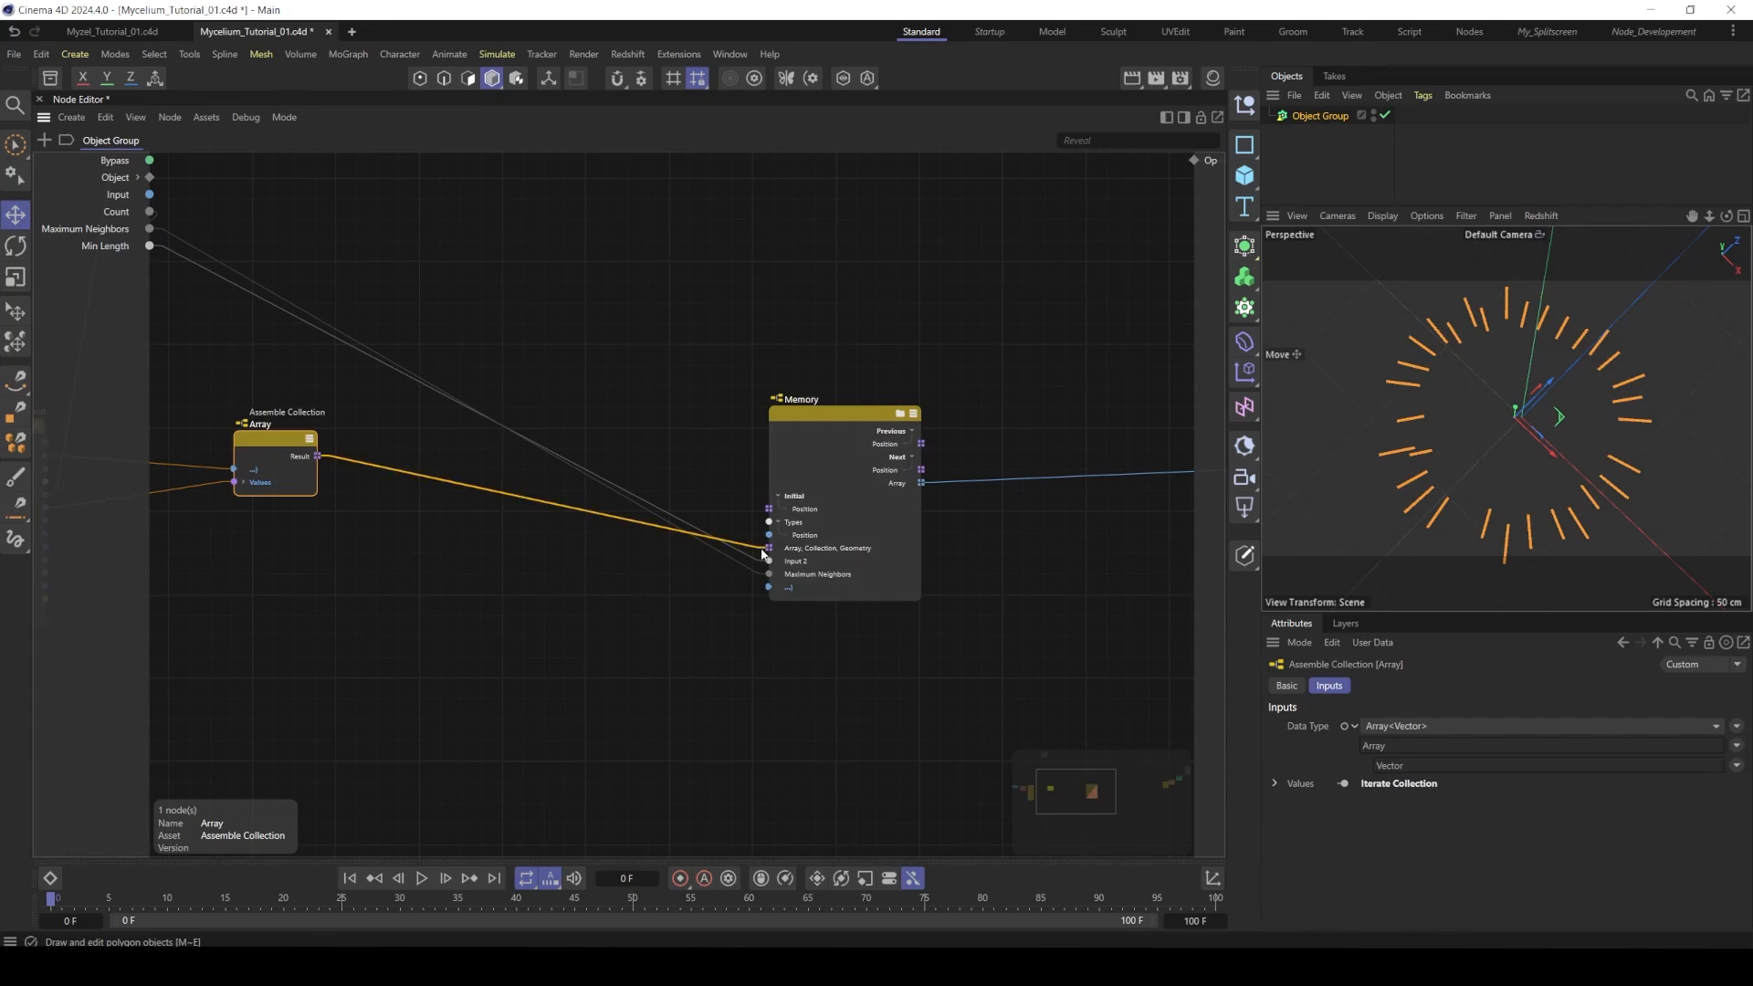
{"action": "left_click_drag", "start_coordinate": [769, 548], "coordinate": [770, 509]}
{"action": "middle_click_drag", "start_coordinate": [719, 480], "coordinate": [645, 487]}
- Add a second variable to the Memory node and set its data type to an Array of Vector
{"action": "left_click", "coordinate": [722, 520]}
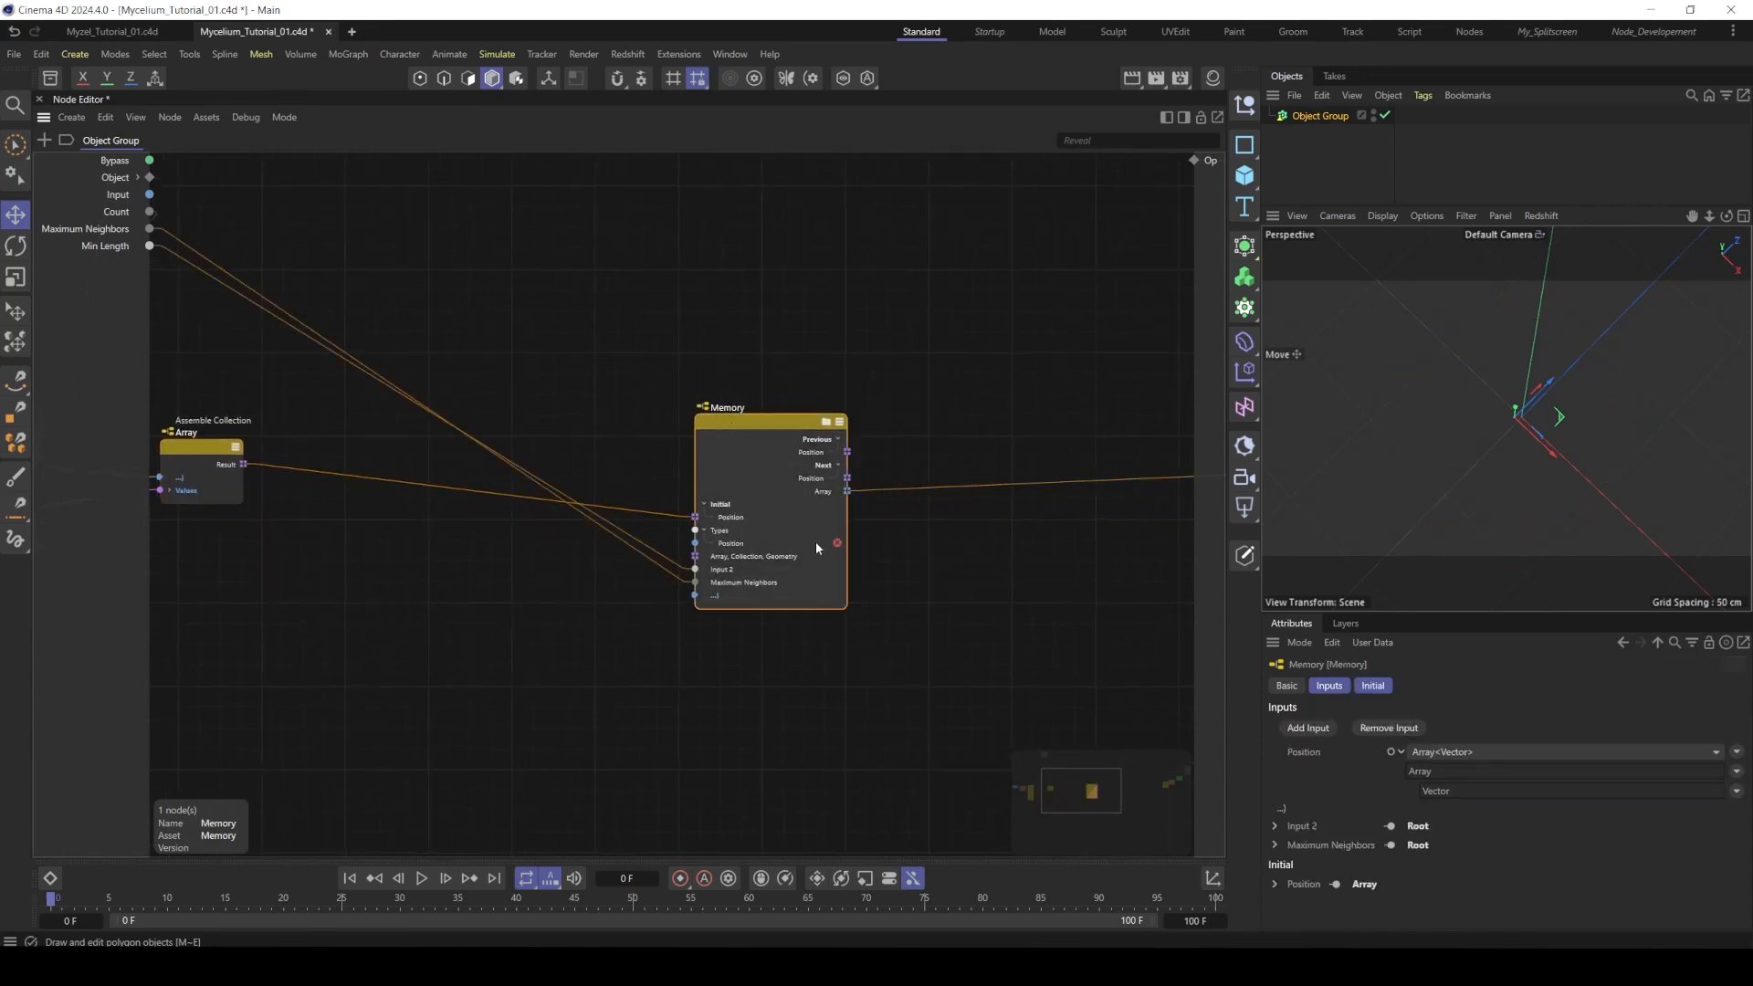
{"action": "left_click", "coordinate": [1308, 727]}
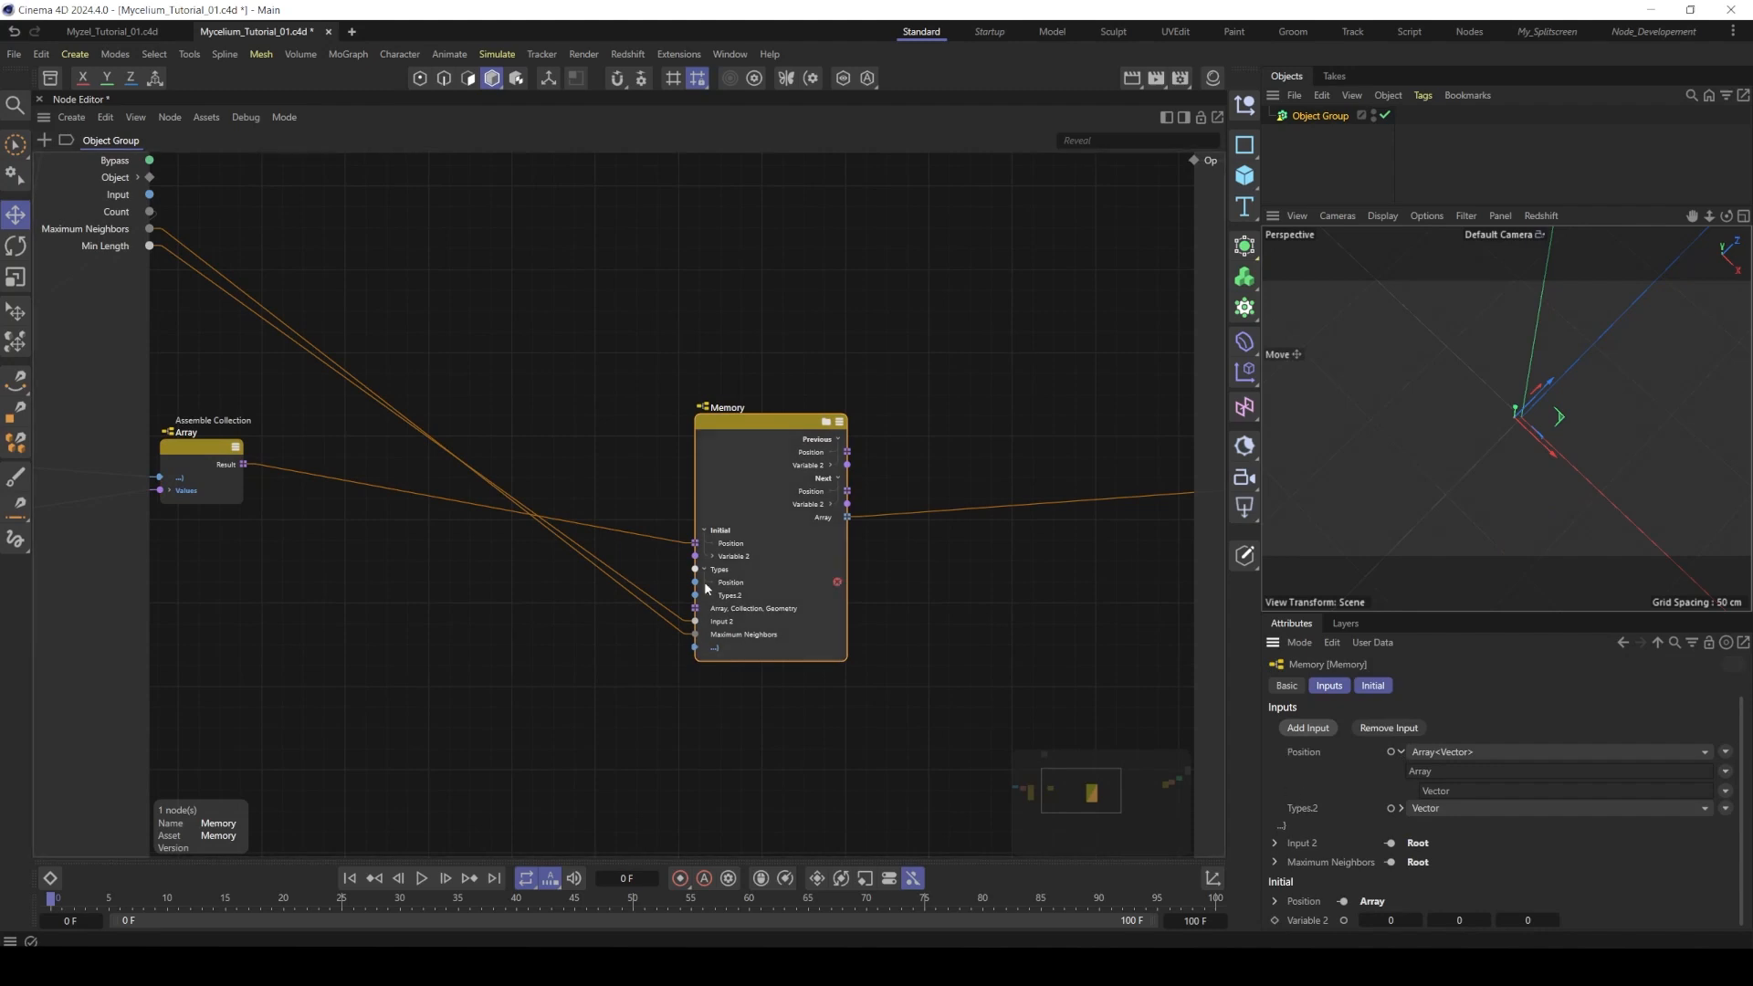
{"action": "left_click", "coordinate": [1530, 811]}
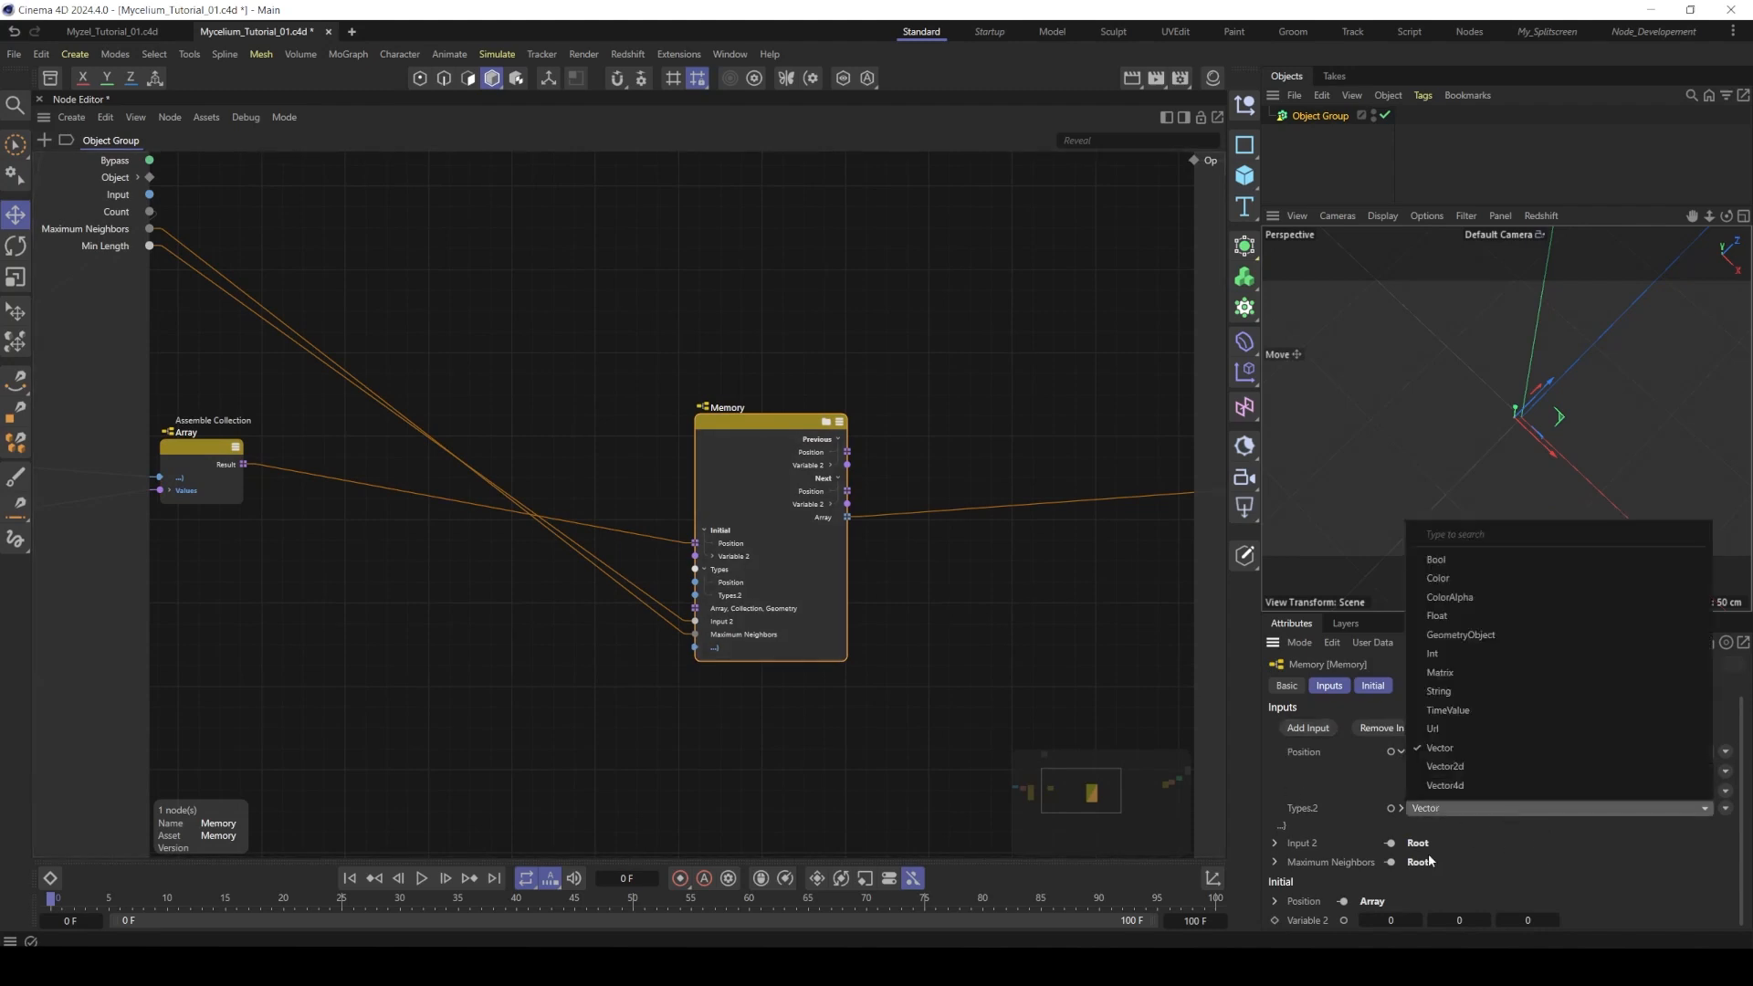
{"action": "left_click", "coordinate": [1681, 841]}
{"action": "left_click", "coordinate": [1724, 808]}
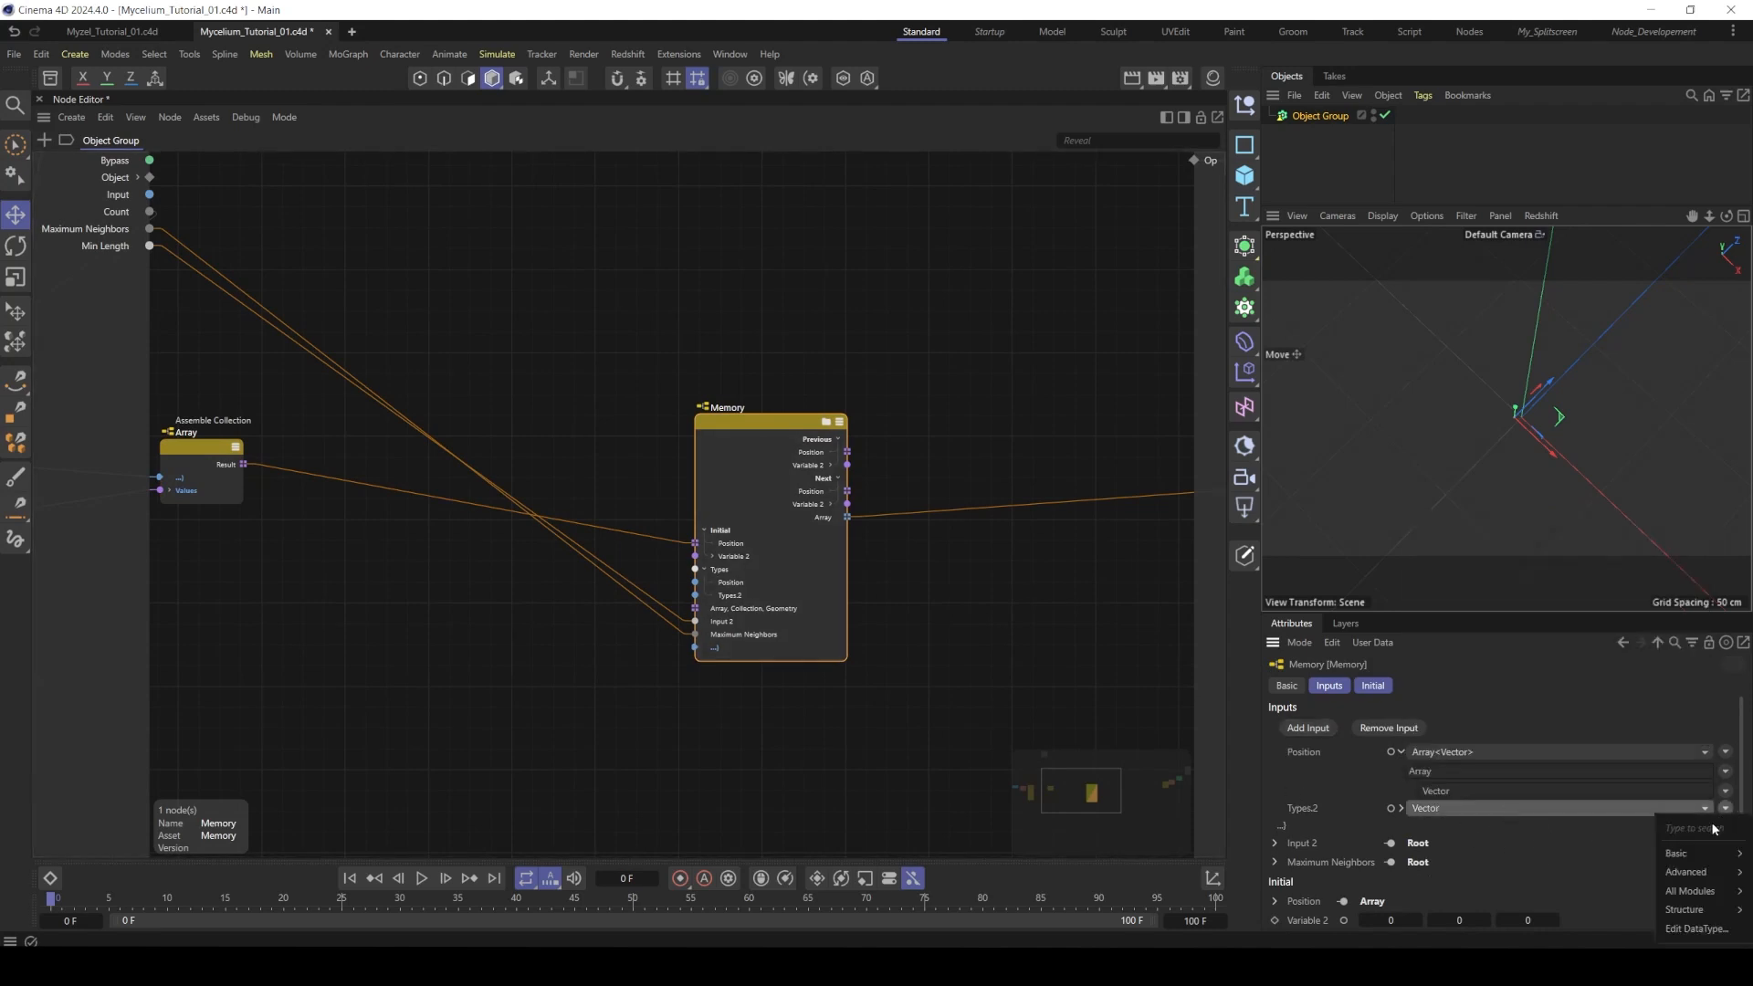
{"action": "left_click", "coordinate": [1421, 846]}
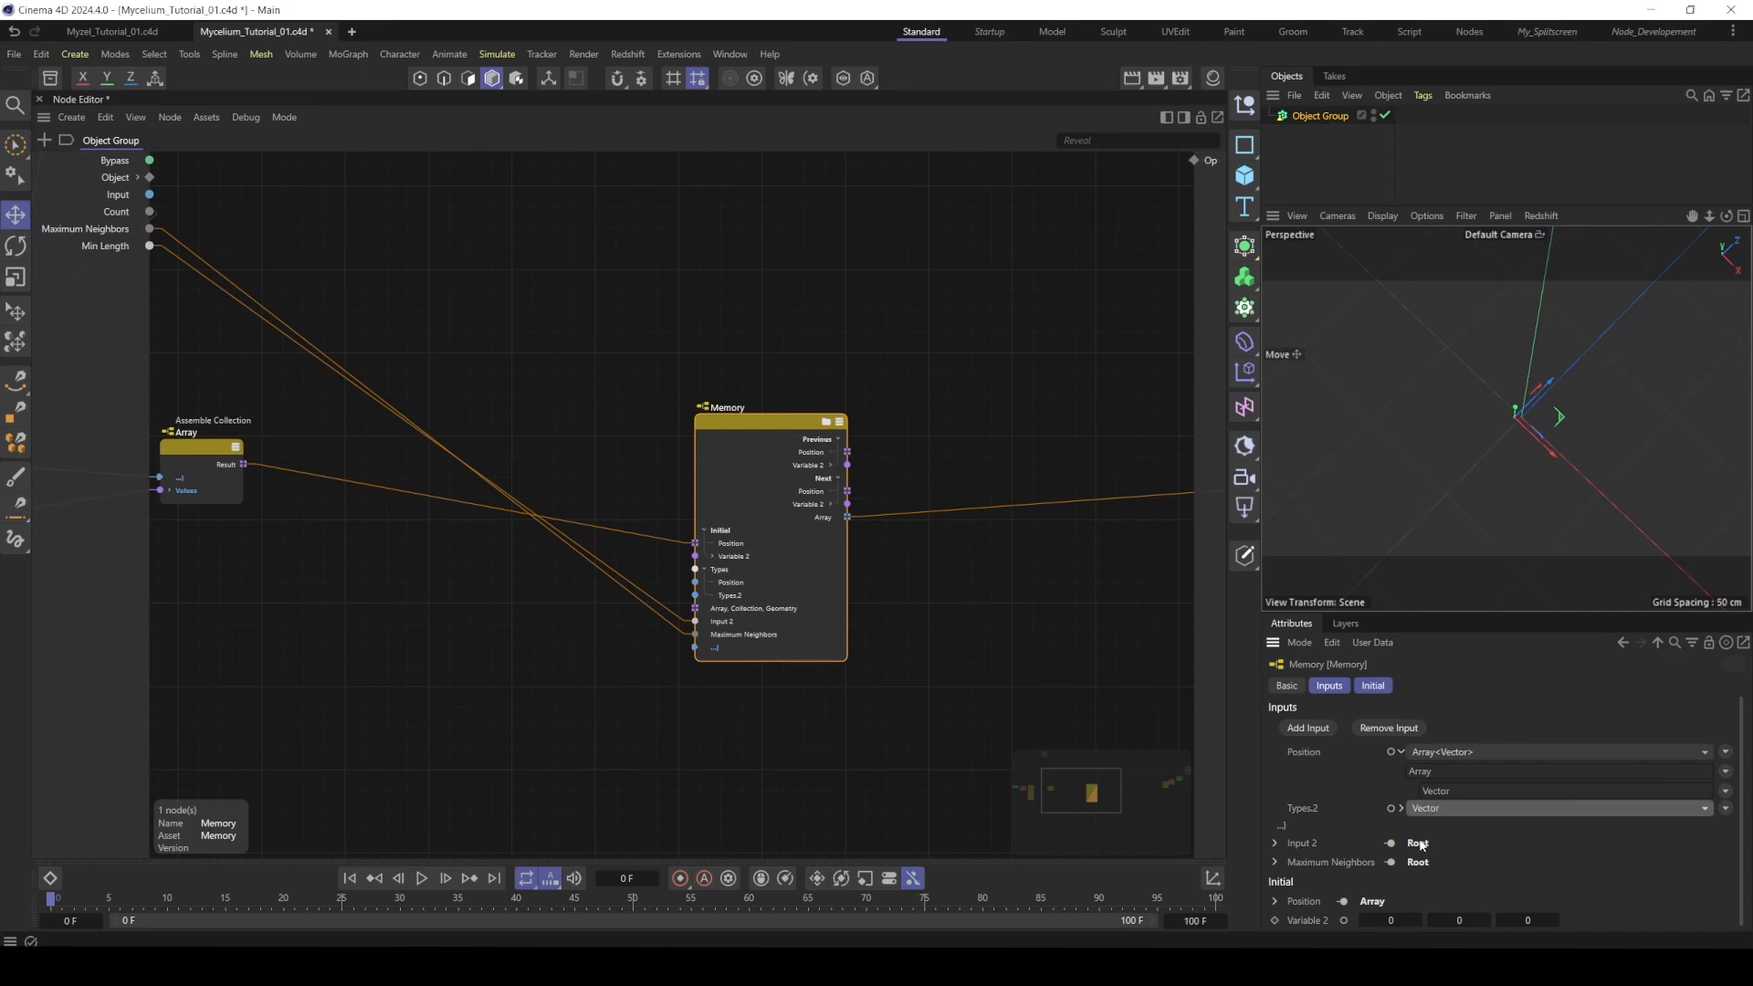
{"action": "left_click", "coordinate": [1403, 810]}
{"action": "left_click", "coordinate": [1724, 827]}
{"action": "mouse_move", "coordinate": [1700, 848]}
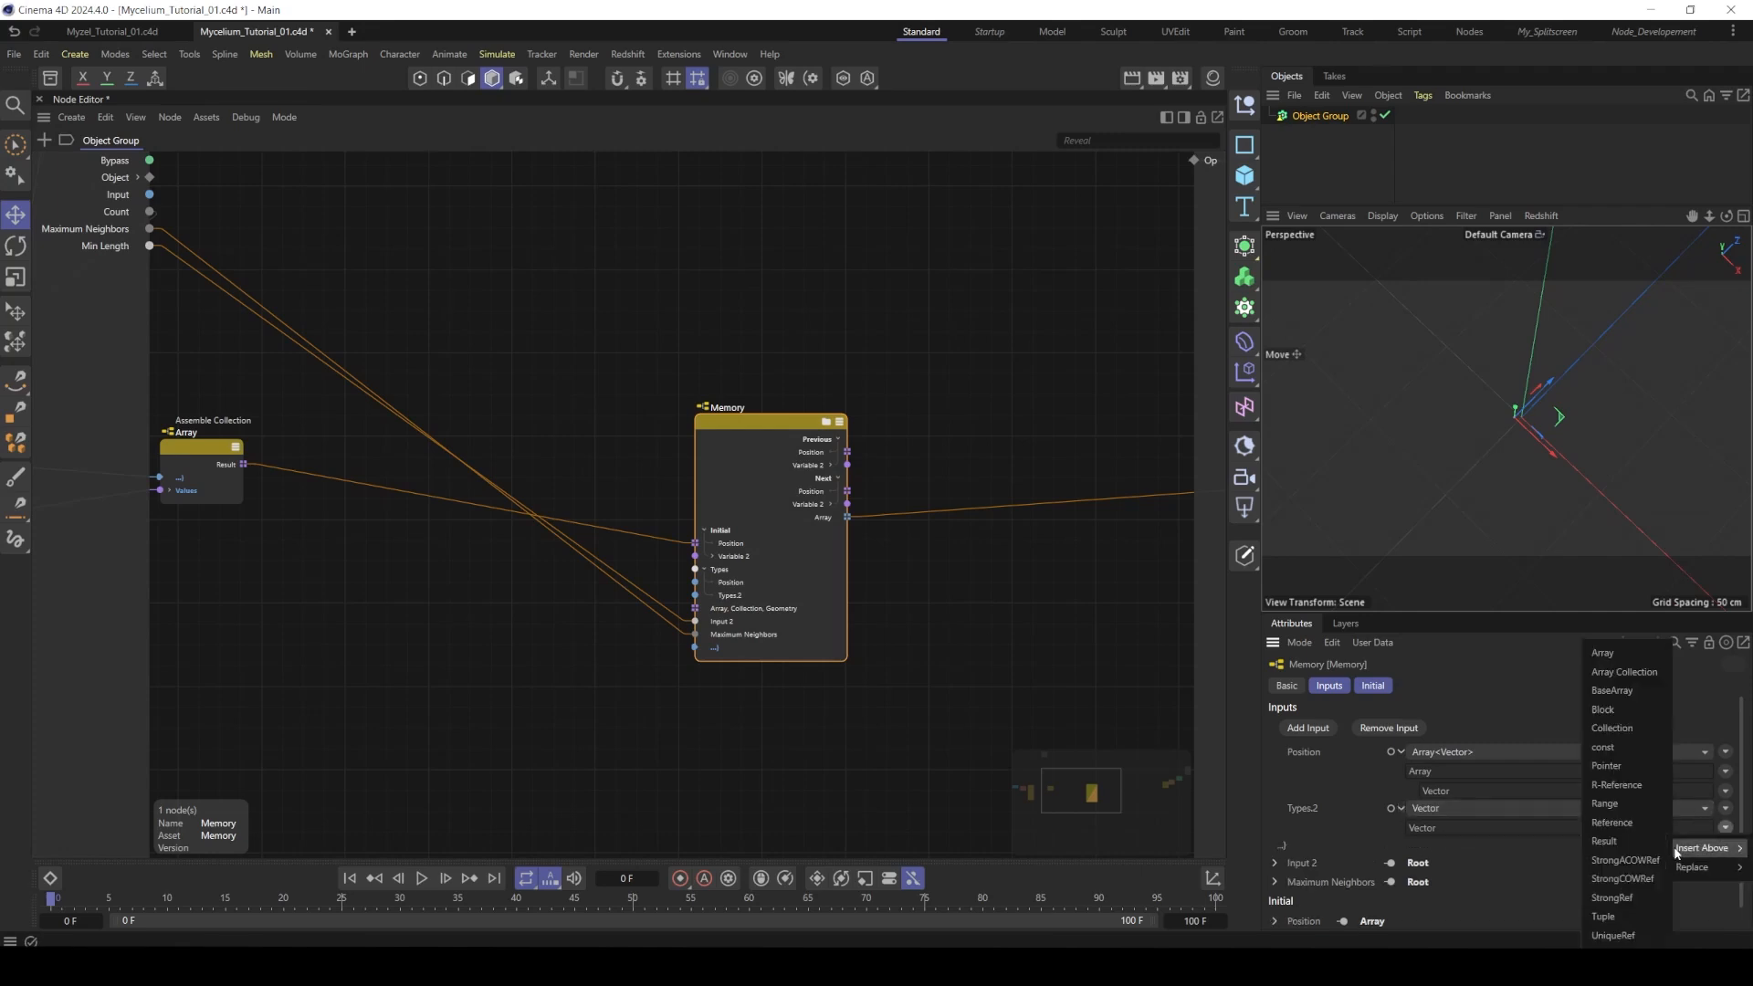
{"action": "left_click", "coordinate": [1624, 653]}
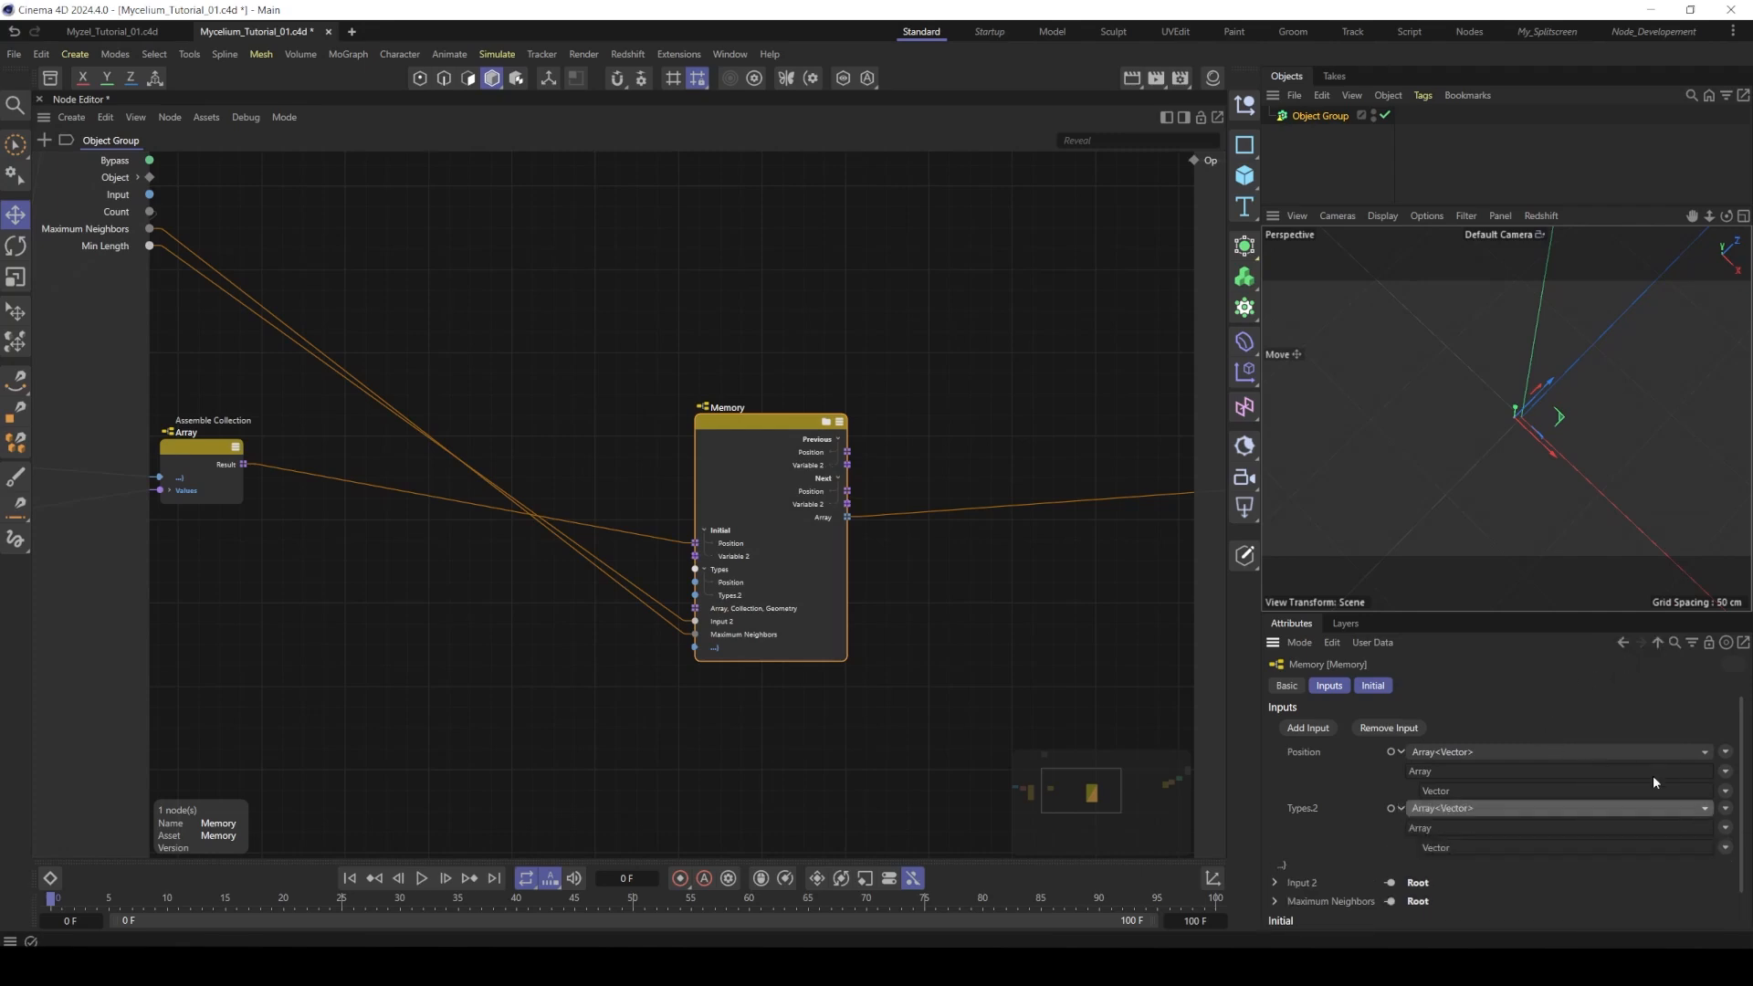
- Nest Memory's second variable type inside another Array and rename the variable Segments
{"action": "left_click", "coordinate": [1724, 833]}
{"action": "mouse_move", "coordinate": [1700, 849]}
{"action": "left_click", "coordinate": [1620, 669]}
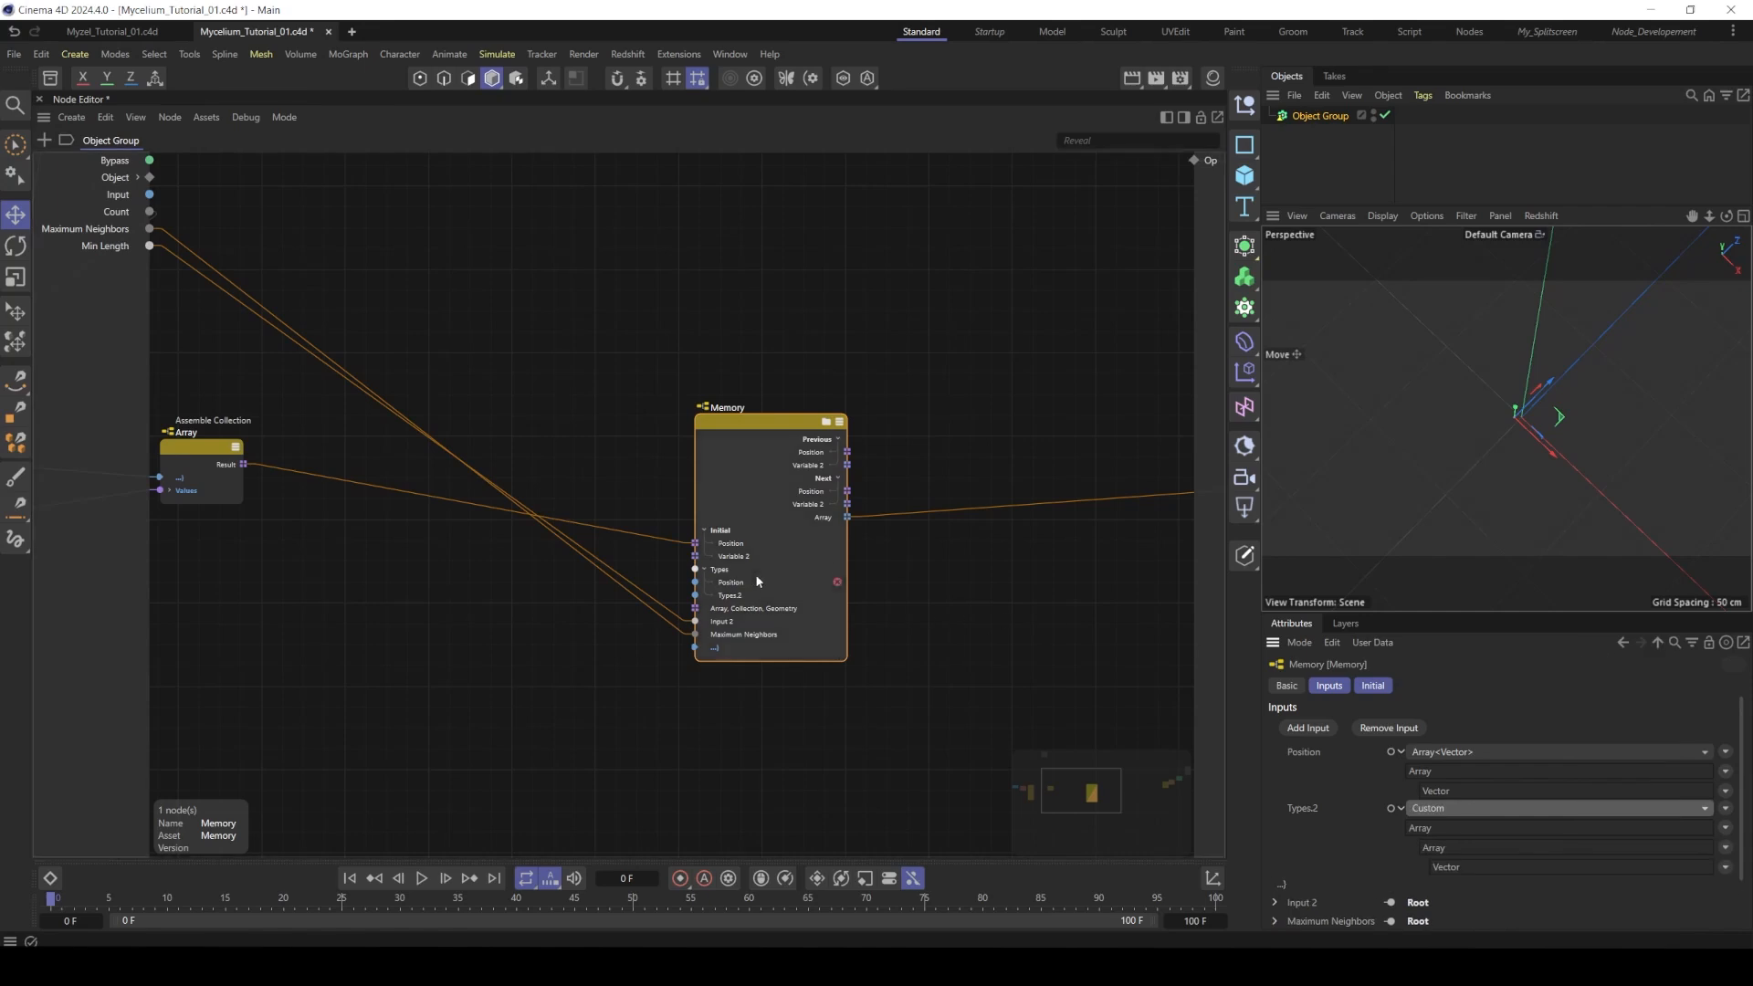
{"action": "double_click", "coordinate": [729, 557]}
{"action": "type", "text": "S"}
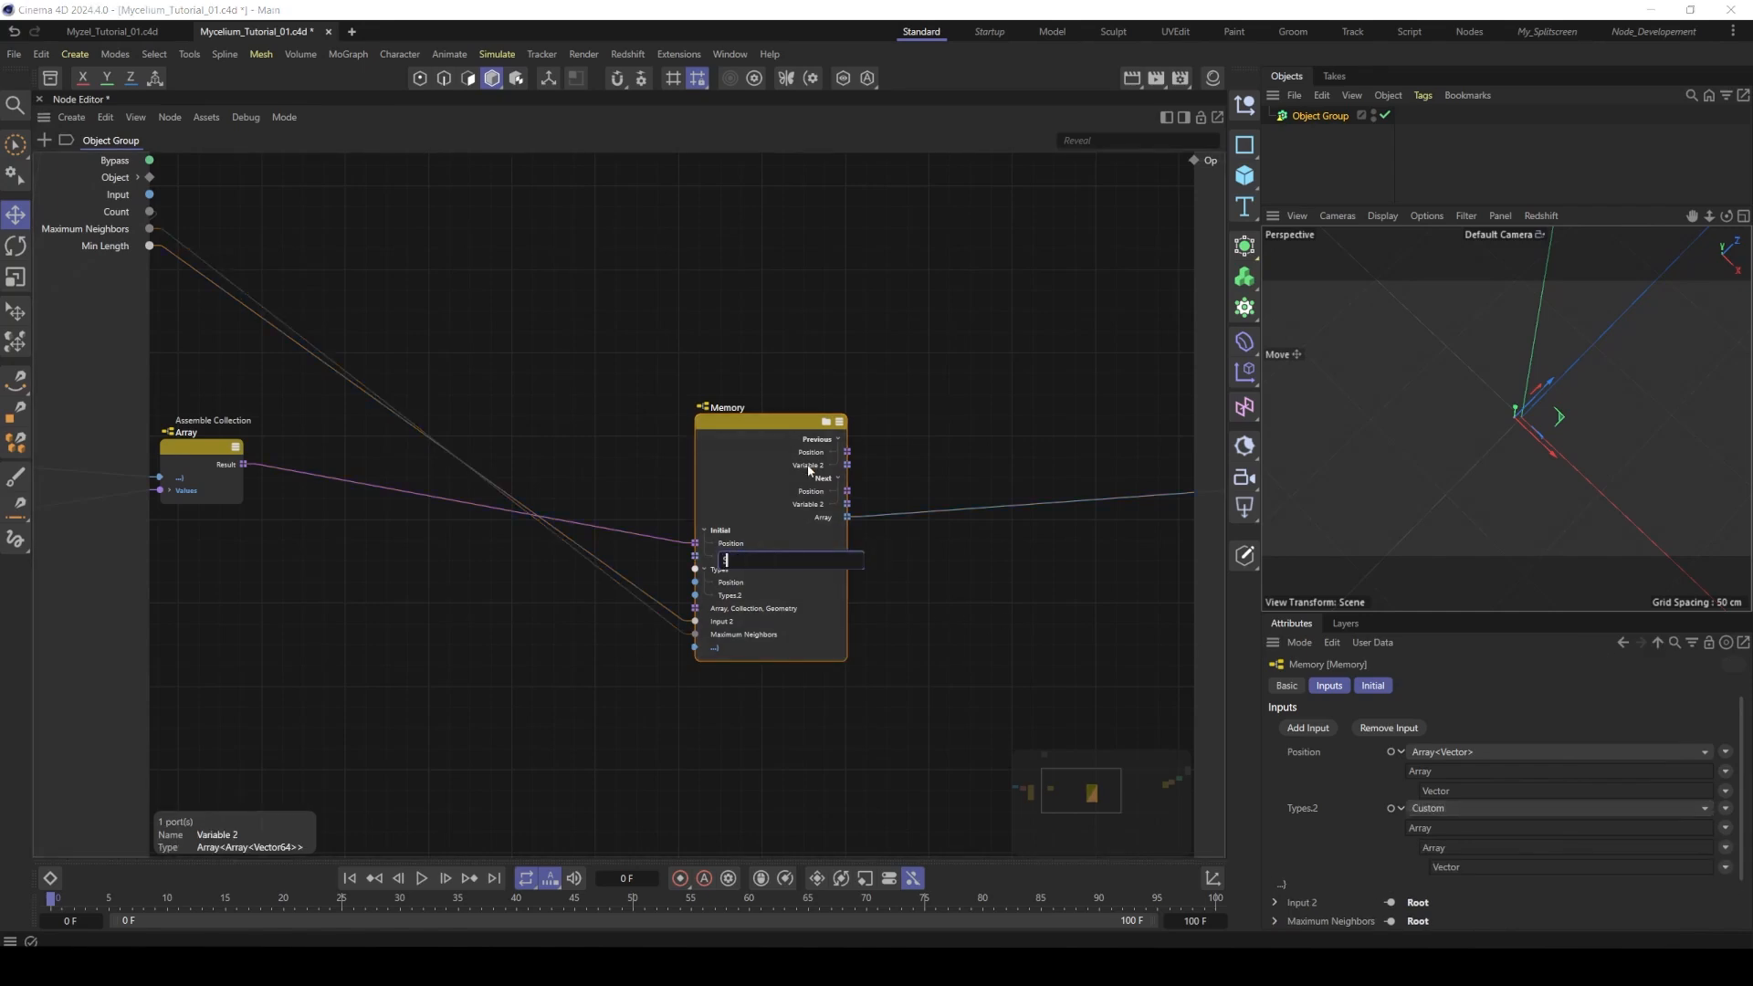
{"action": "type", "text": "egments"}
{"action": "key", "text": "Return"}
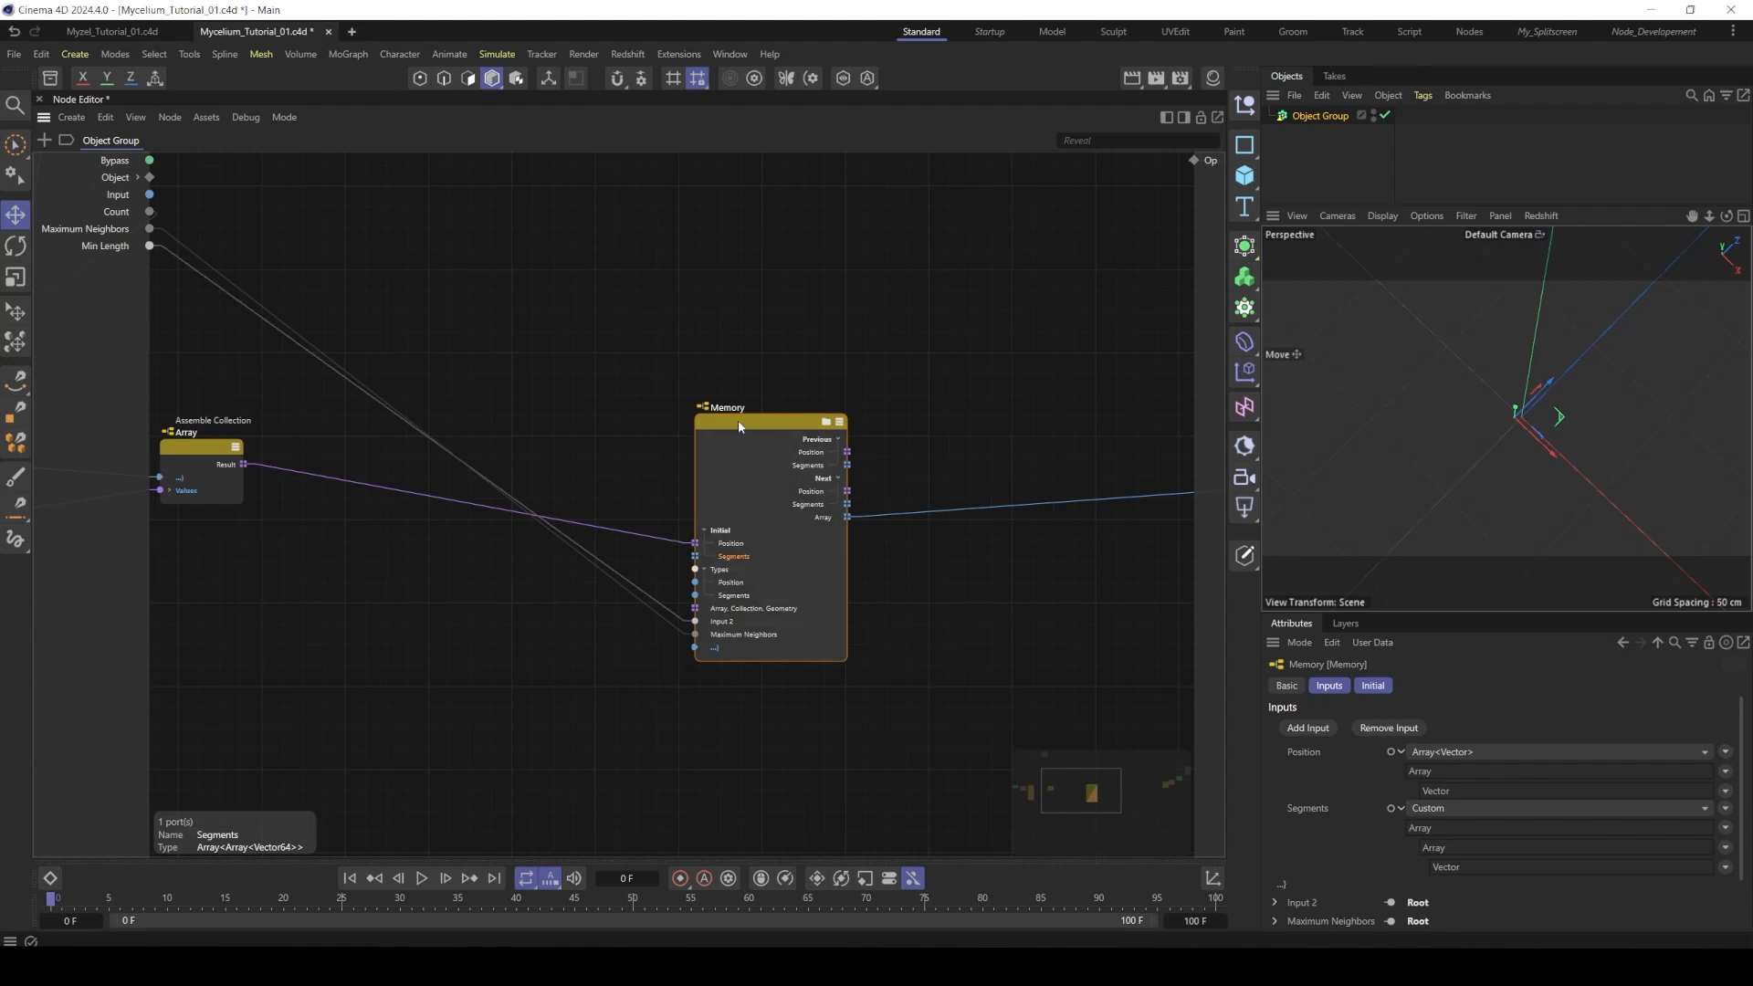
- Inside Memory, gather the Array, Collection, Geometry and Input wires at one Wire Rerouter and feed it from Previous Position
{"action": "left_click_drag", "start_coordinate": [739, 422], "coordinate": [715, 419]}
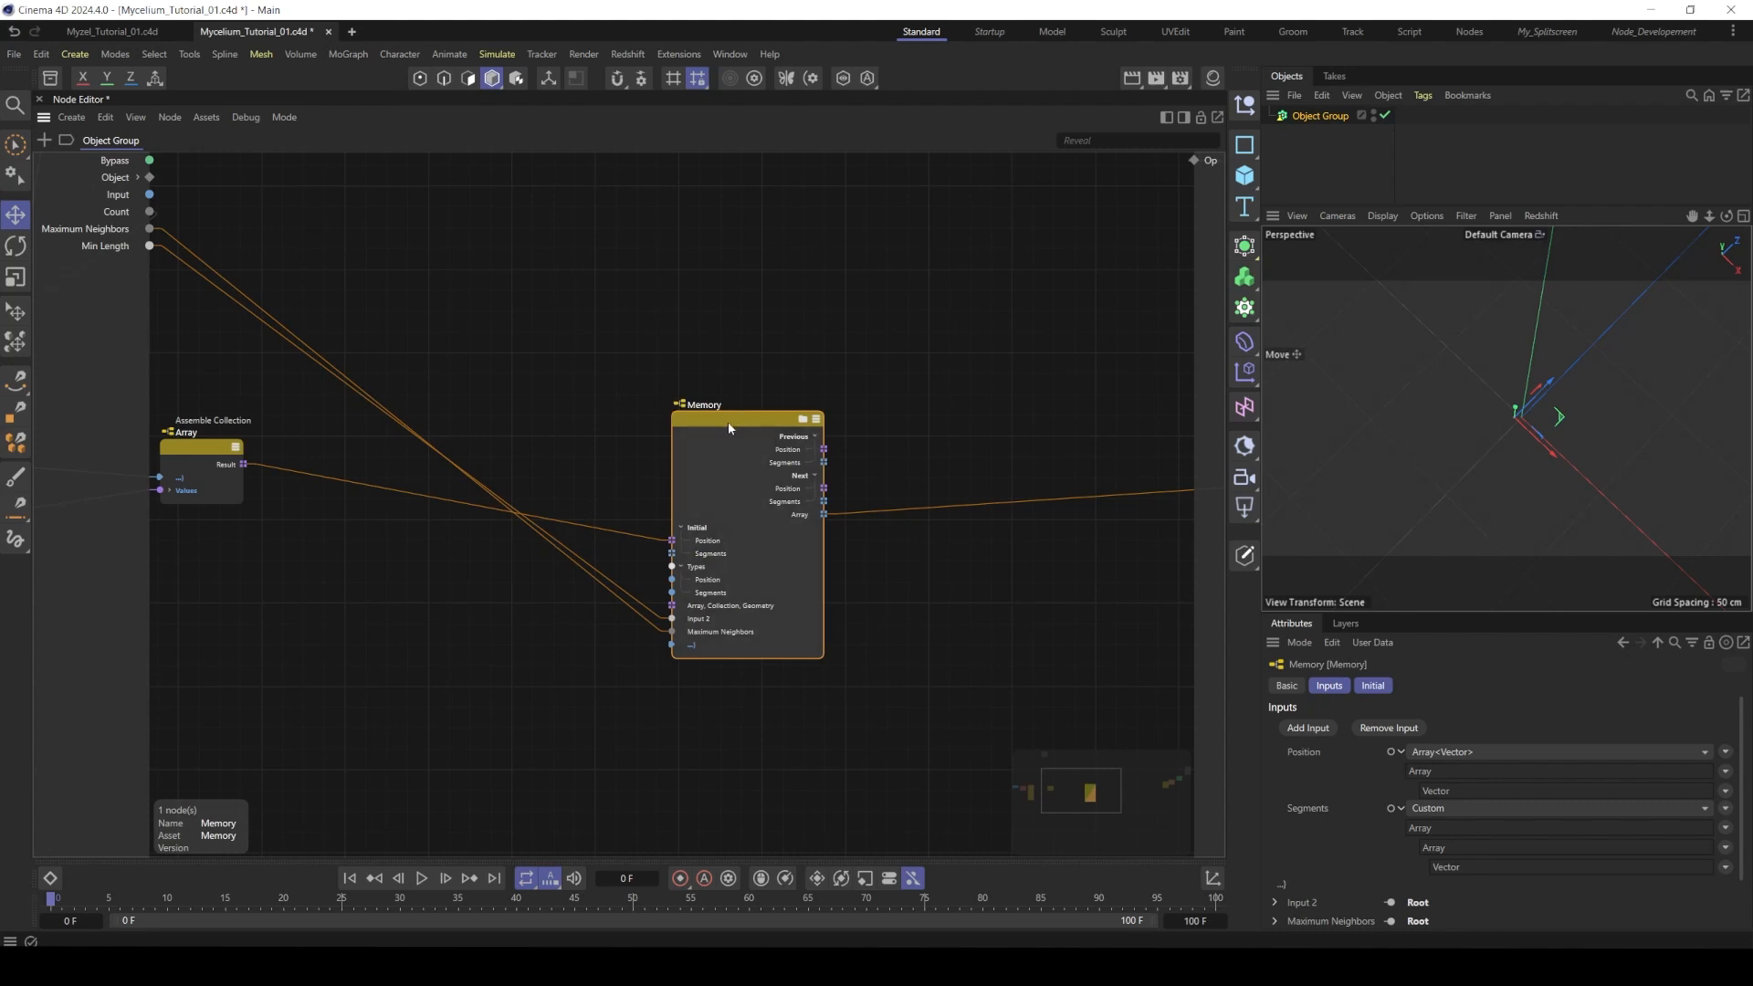
{"action": "double_click", "coordinate": [729, 429]}
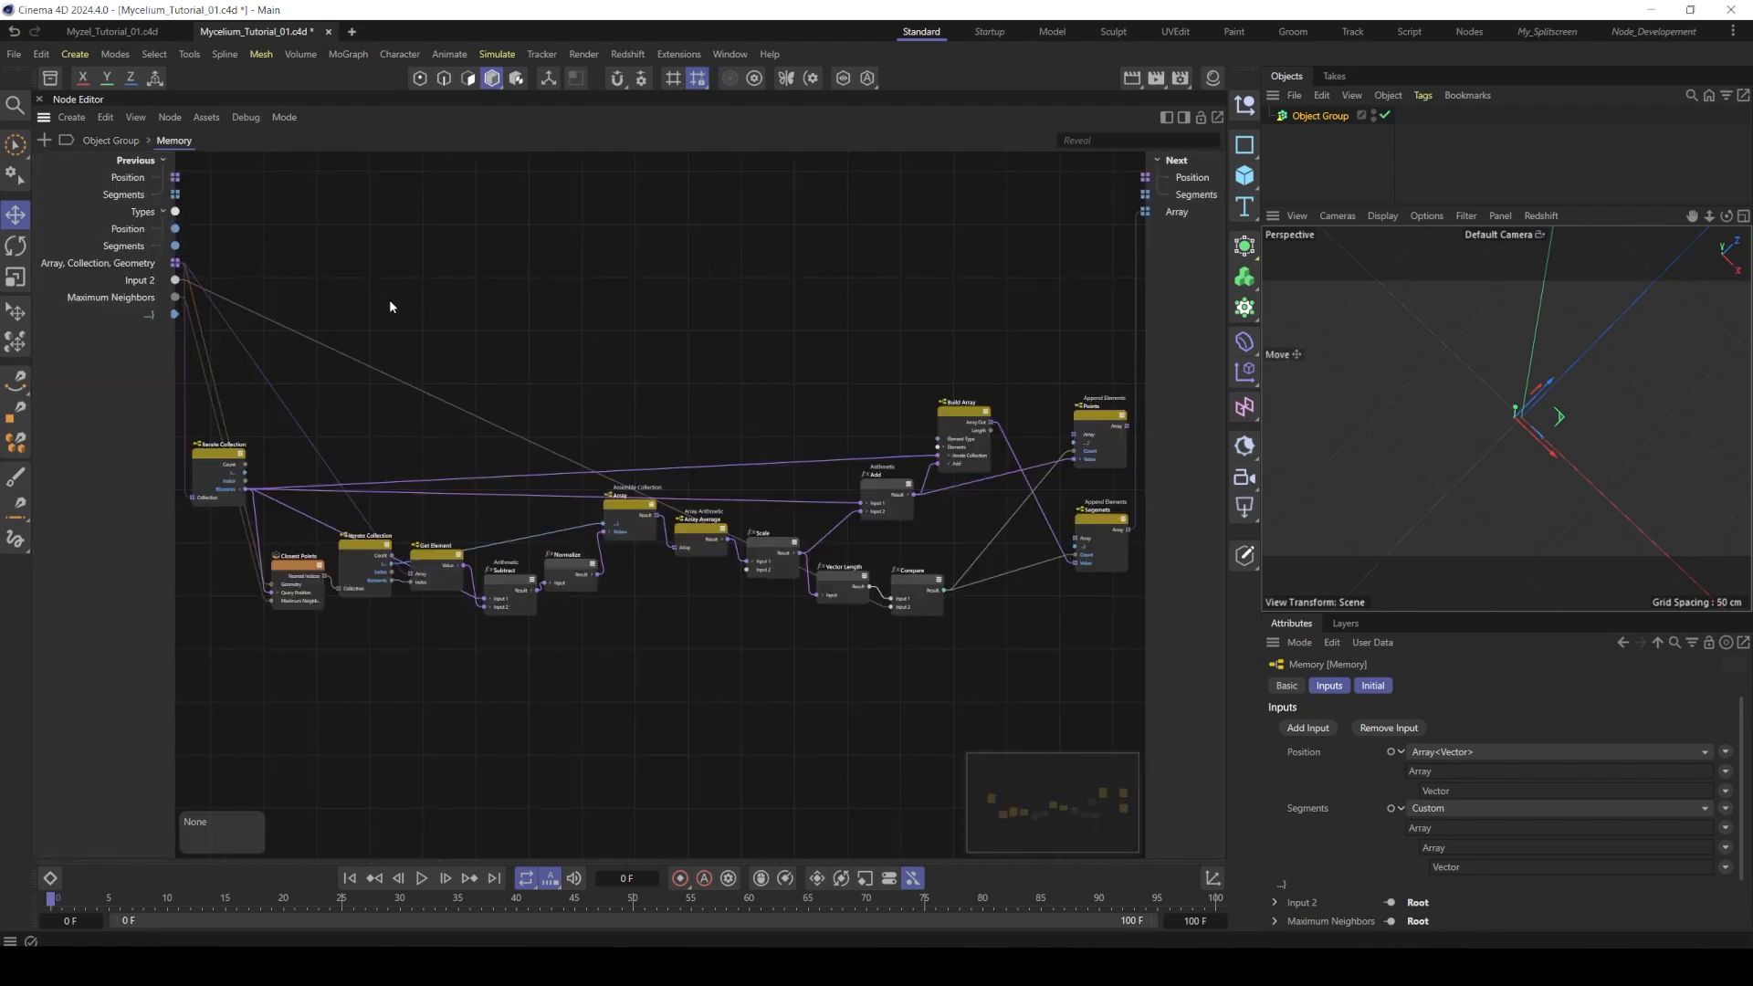
{"action": "middle_click_drag", "start_coordinate": [389, 302], "coordinate": [711, 305]}
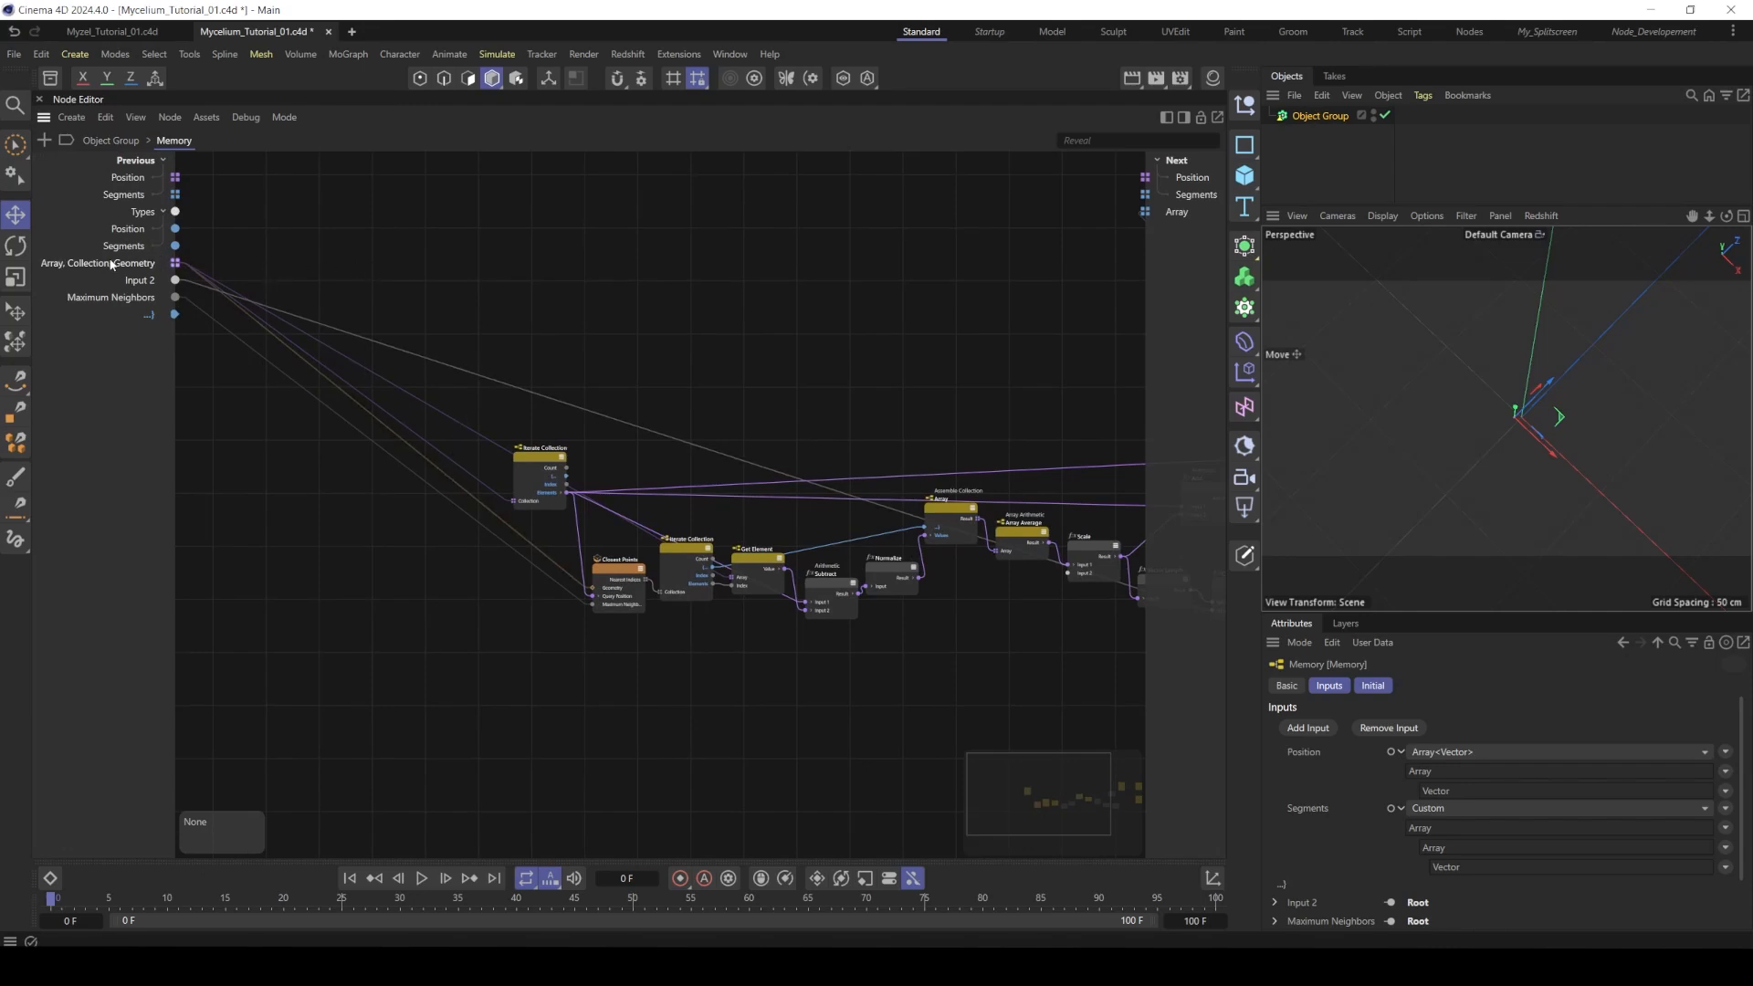
{"action": "double_click", "coordinate": [371, 373]}
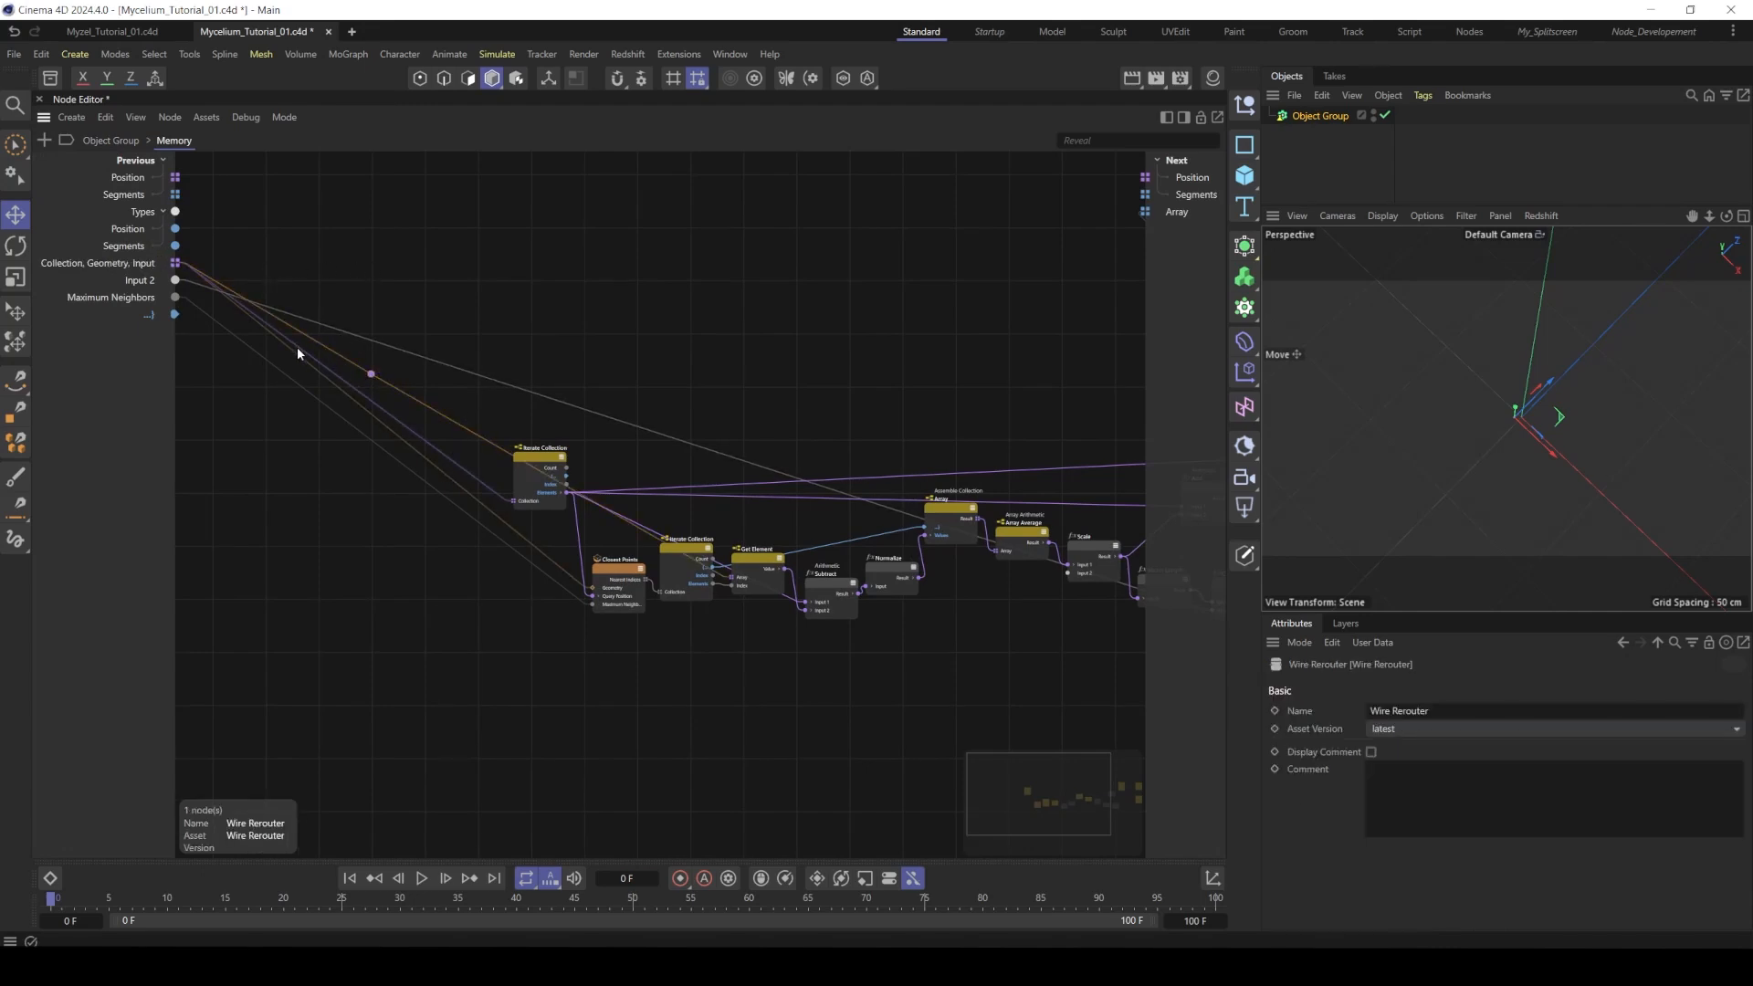
{"action": "left_click_drag", "start_coordinate": [298, 349], "coordinate": [371, 374]}
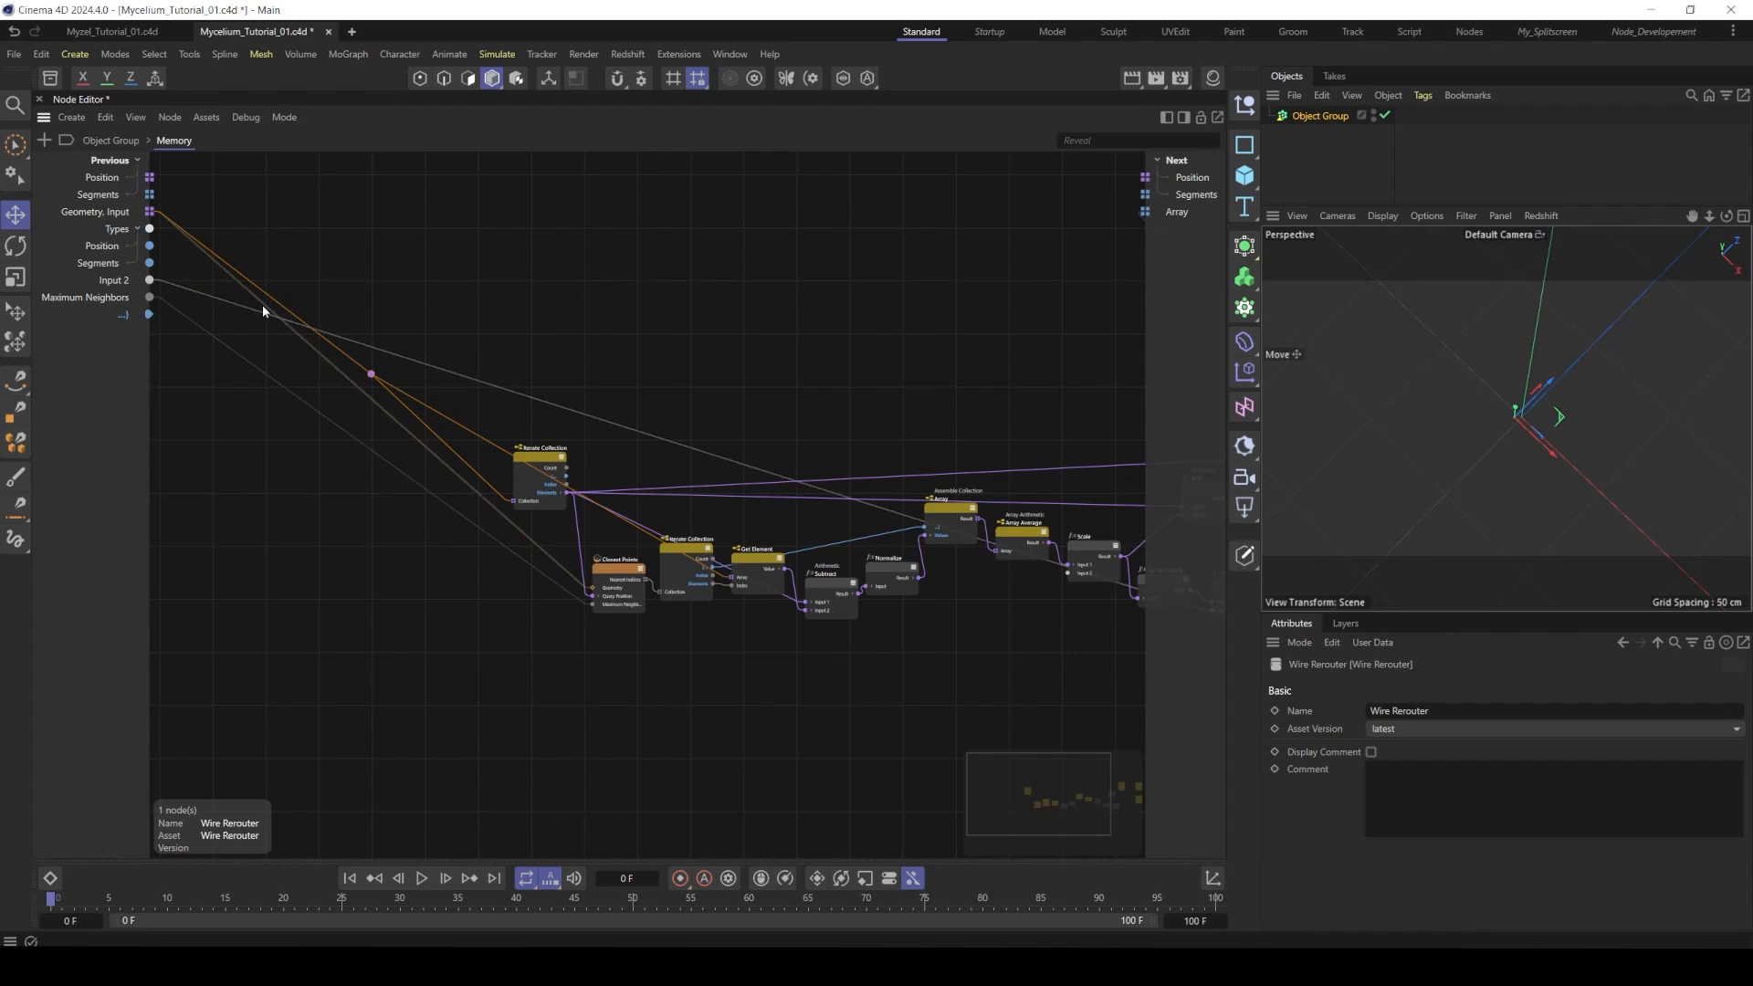
{"action": "left_click_drag", "start_coordinate": [263, 310], "coordinate": [371, 374]}
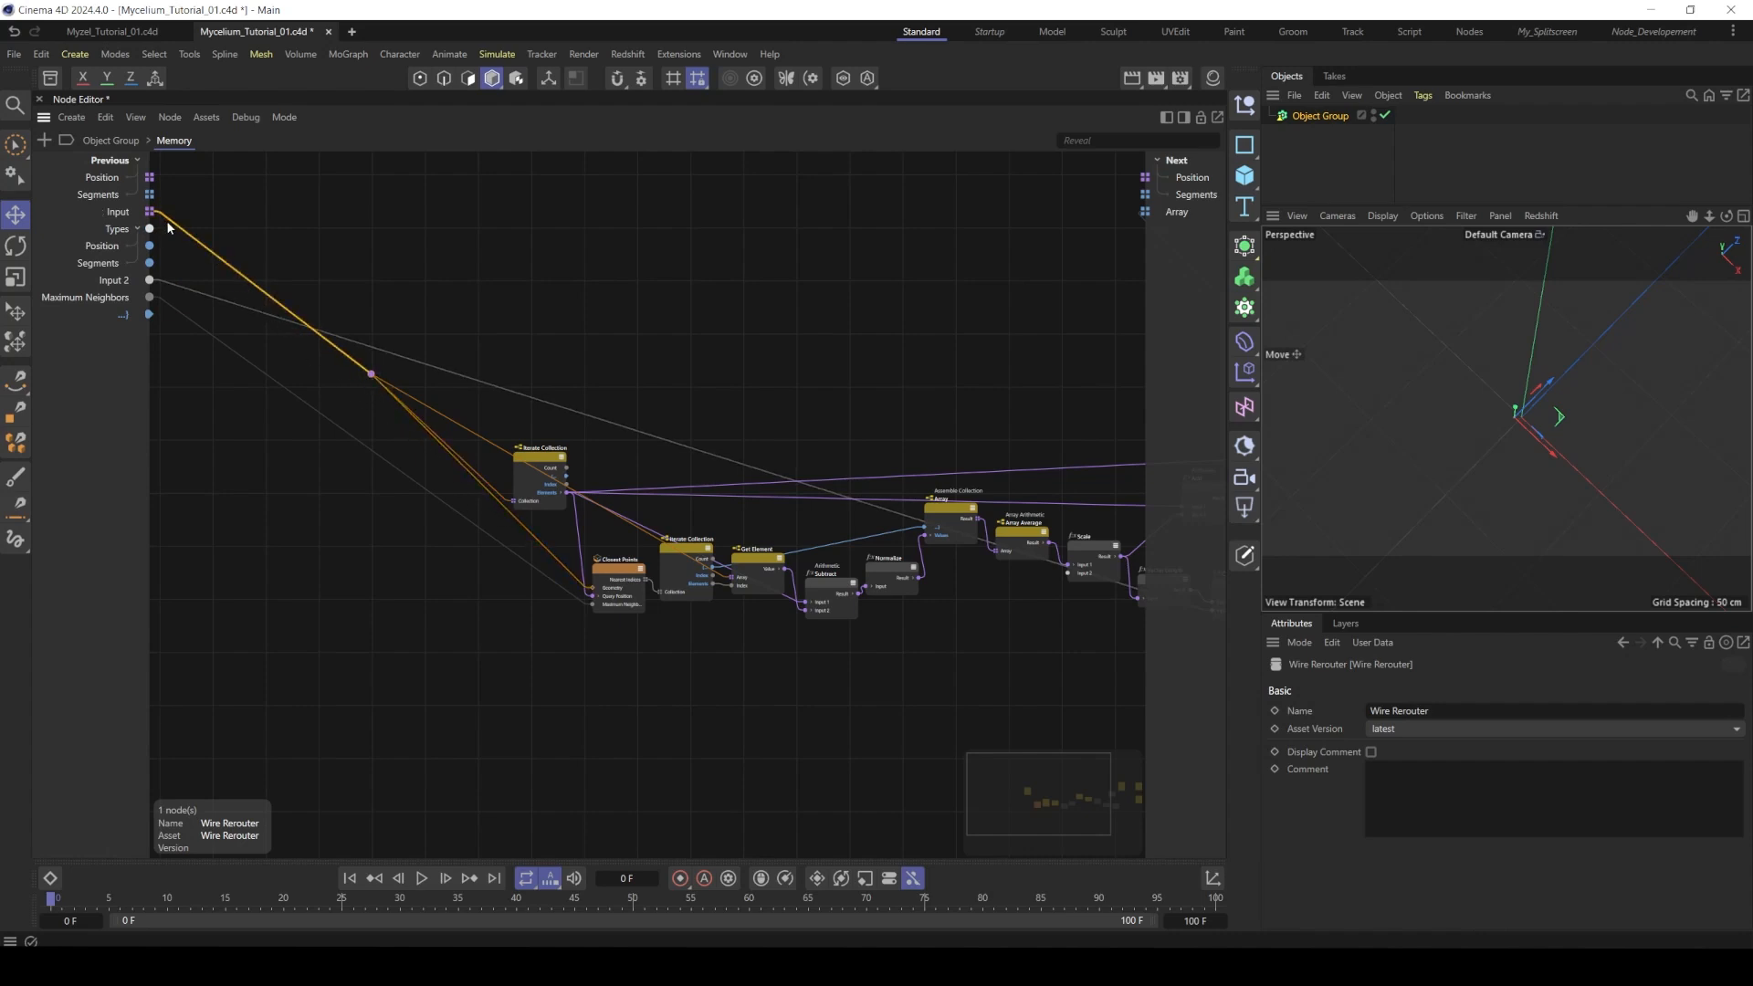
{"action": "left_click_drag", "start_coordinate": [152, 212], "coordinate": [148, 178]}
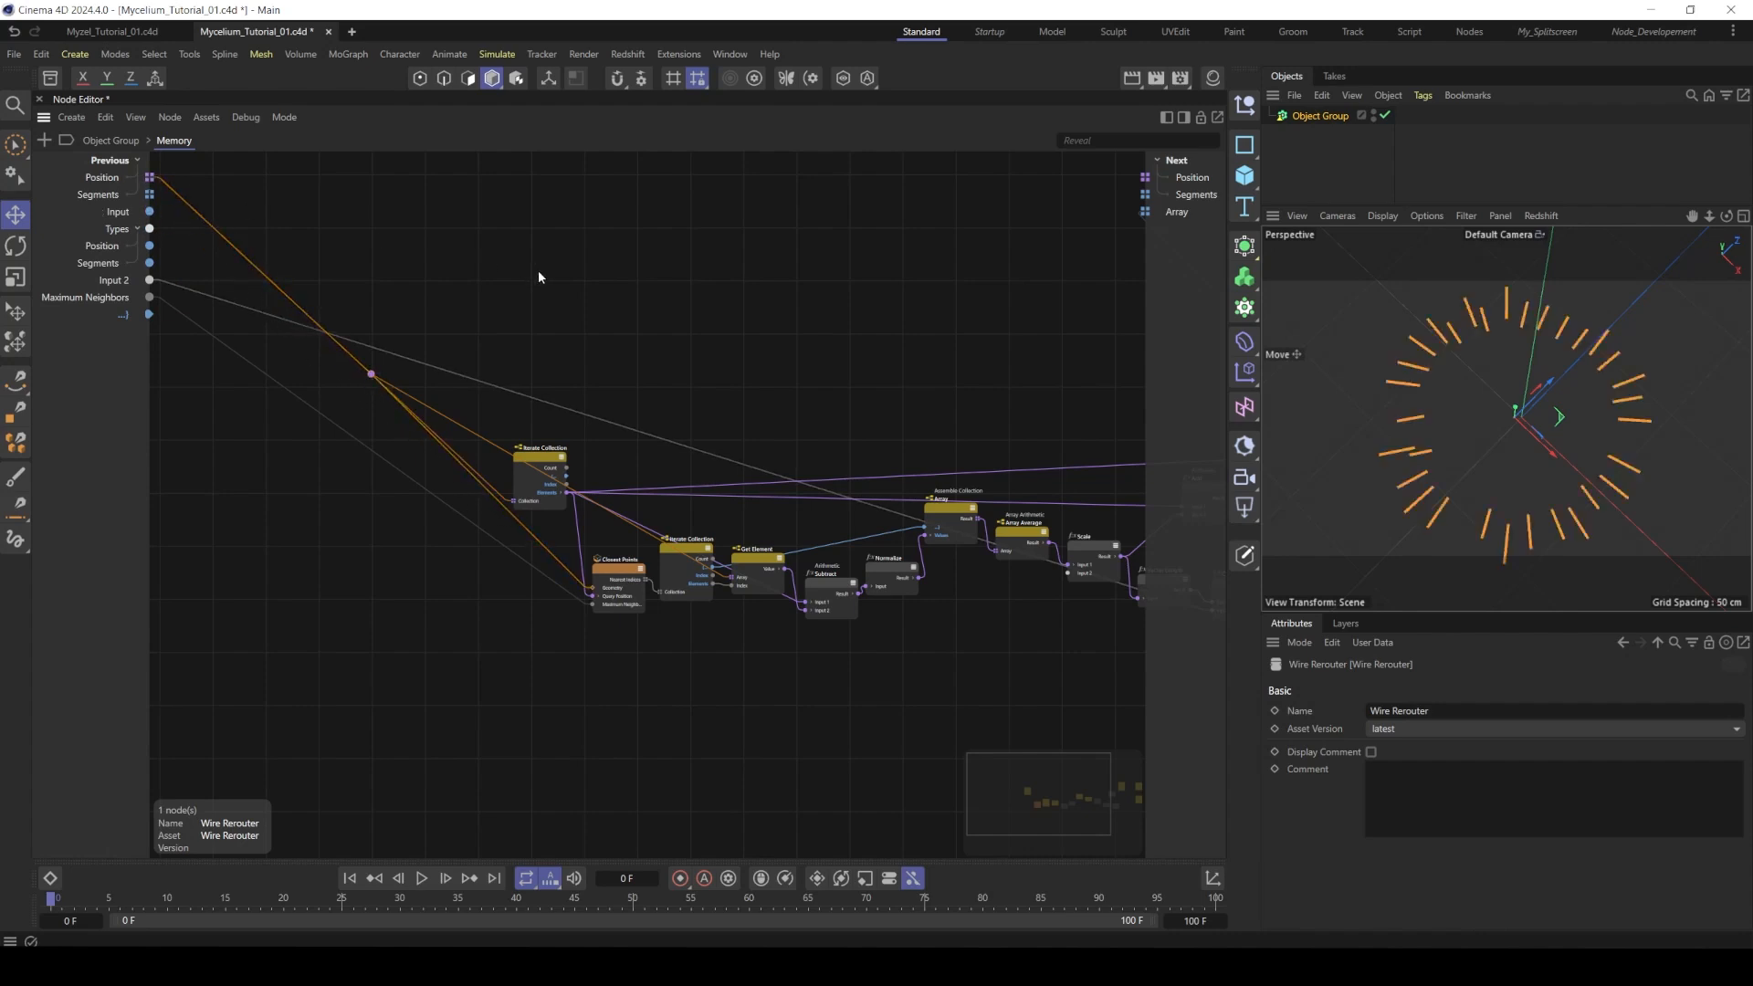
- Connect Previous Position and Segments to the Array inputs of Points and Segemets, and route their outputs to Next Position and Segments
{"action": "middle_click_drag", "start_coordinate": [1133, 308], "coordinate": [846, 314]}
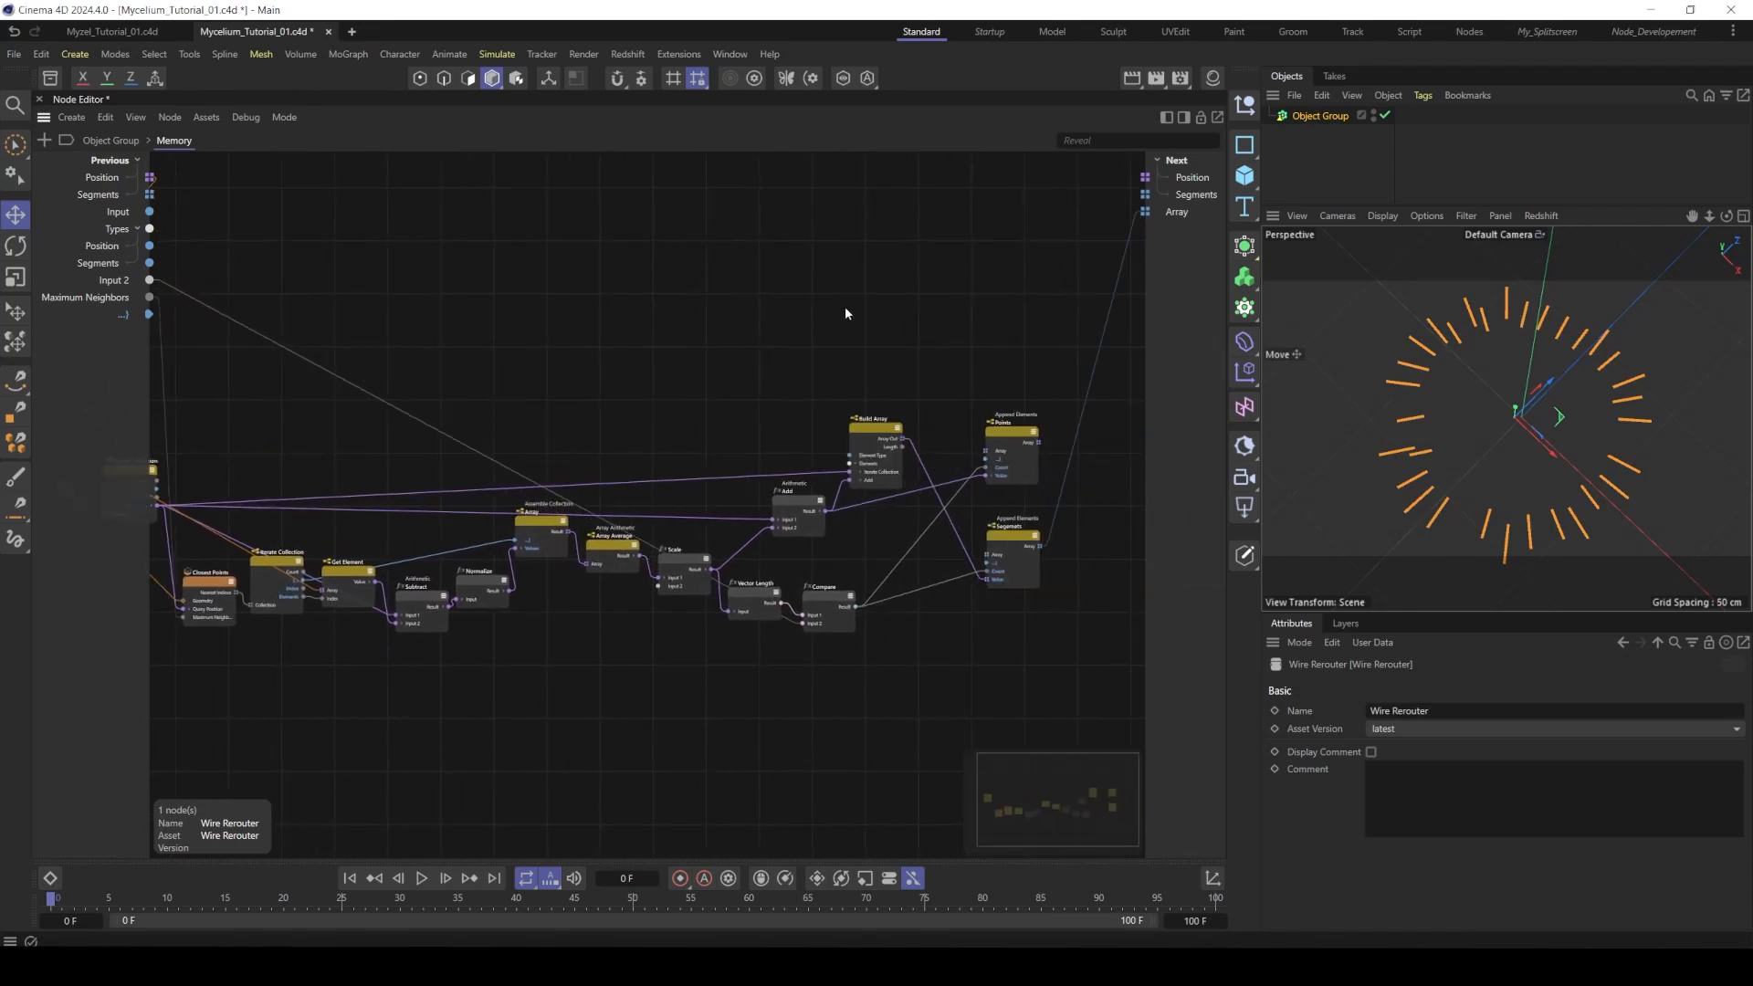
{"action": "middle_click_drag", "start_coordinate": [1006, 328], "coordinate": [876, 356]}
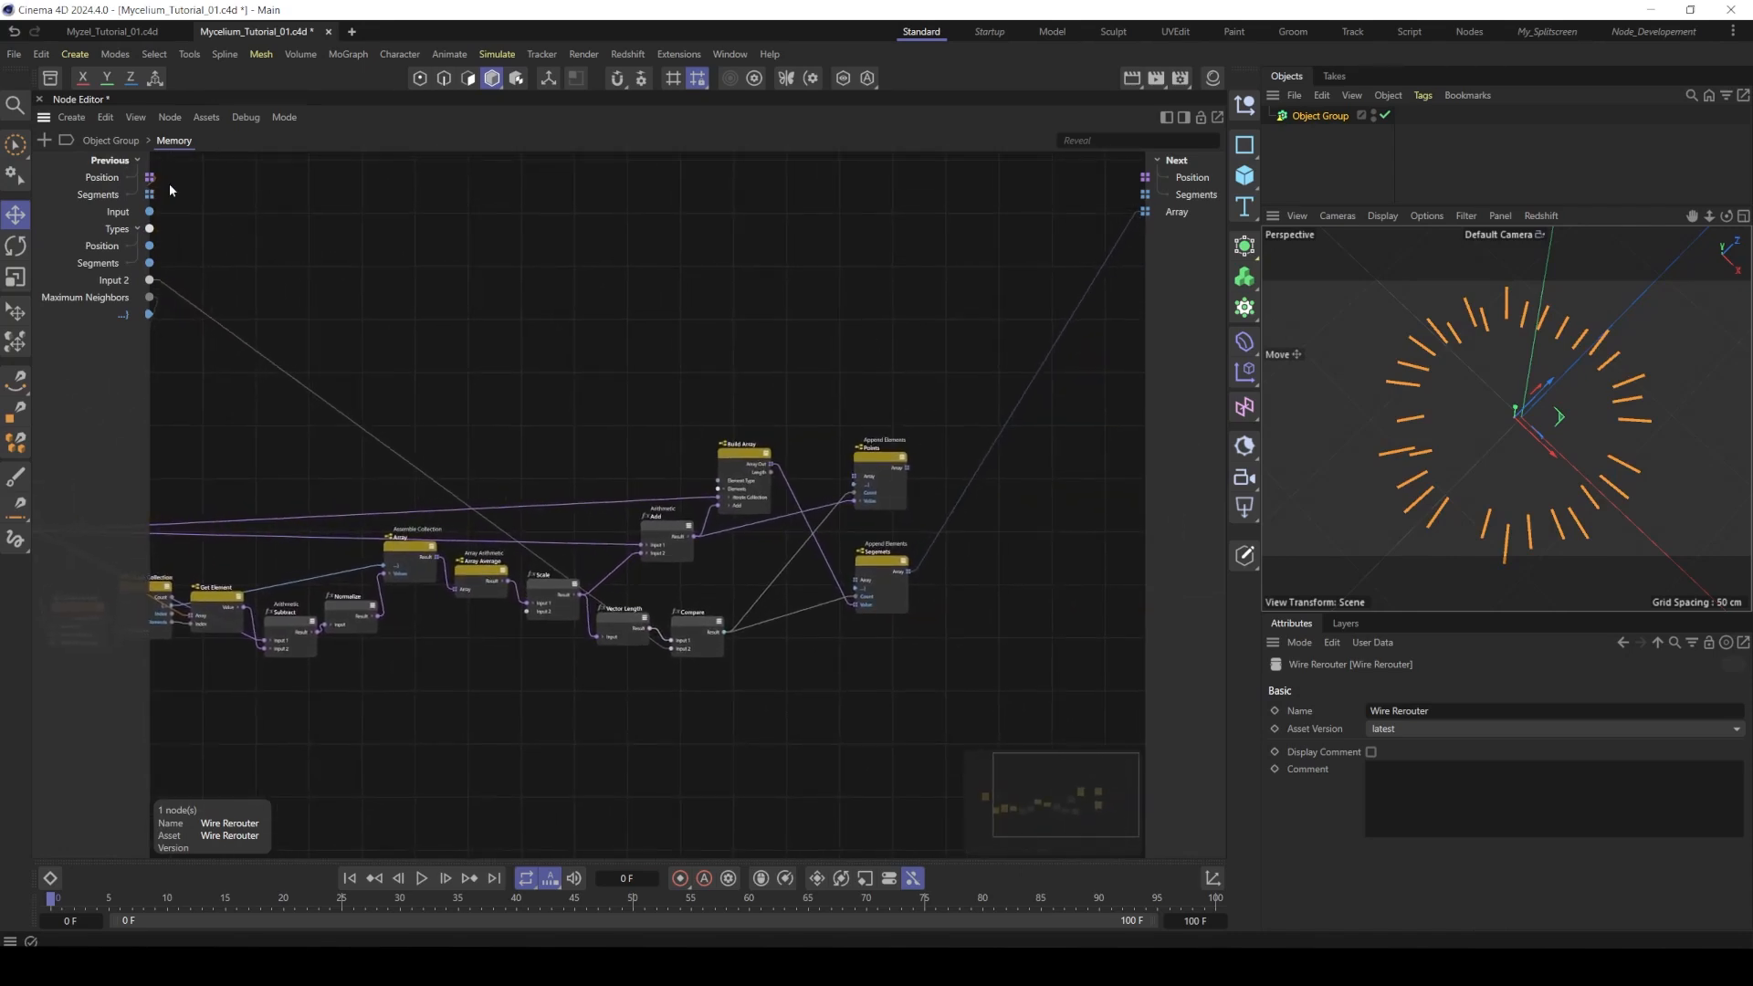
{"action": "left_click_drag", "start_coordinate": [150, 177], "coordinate": [855, 476]}
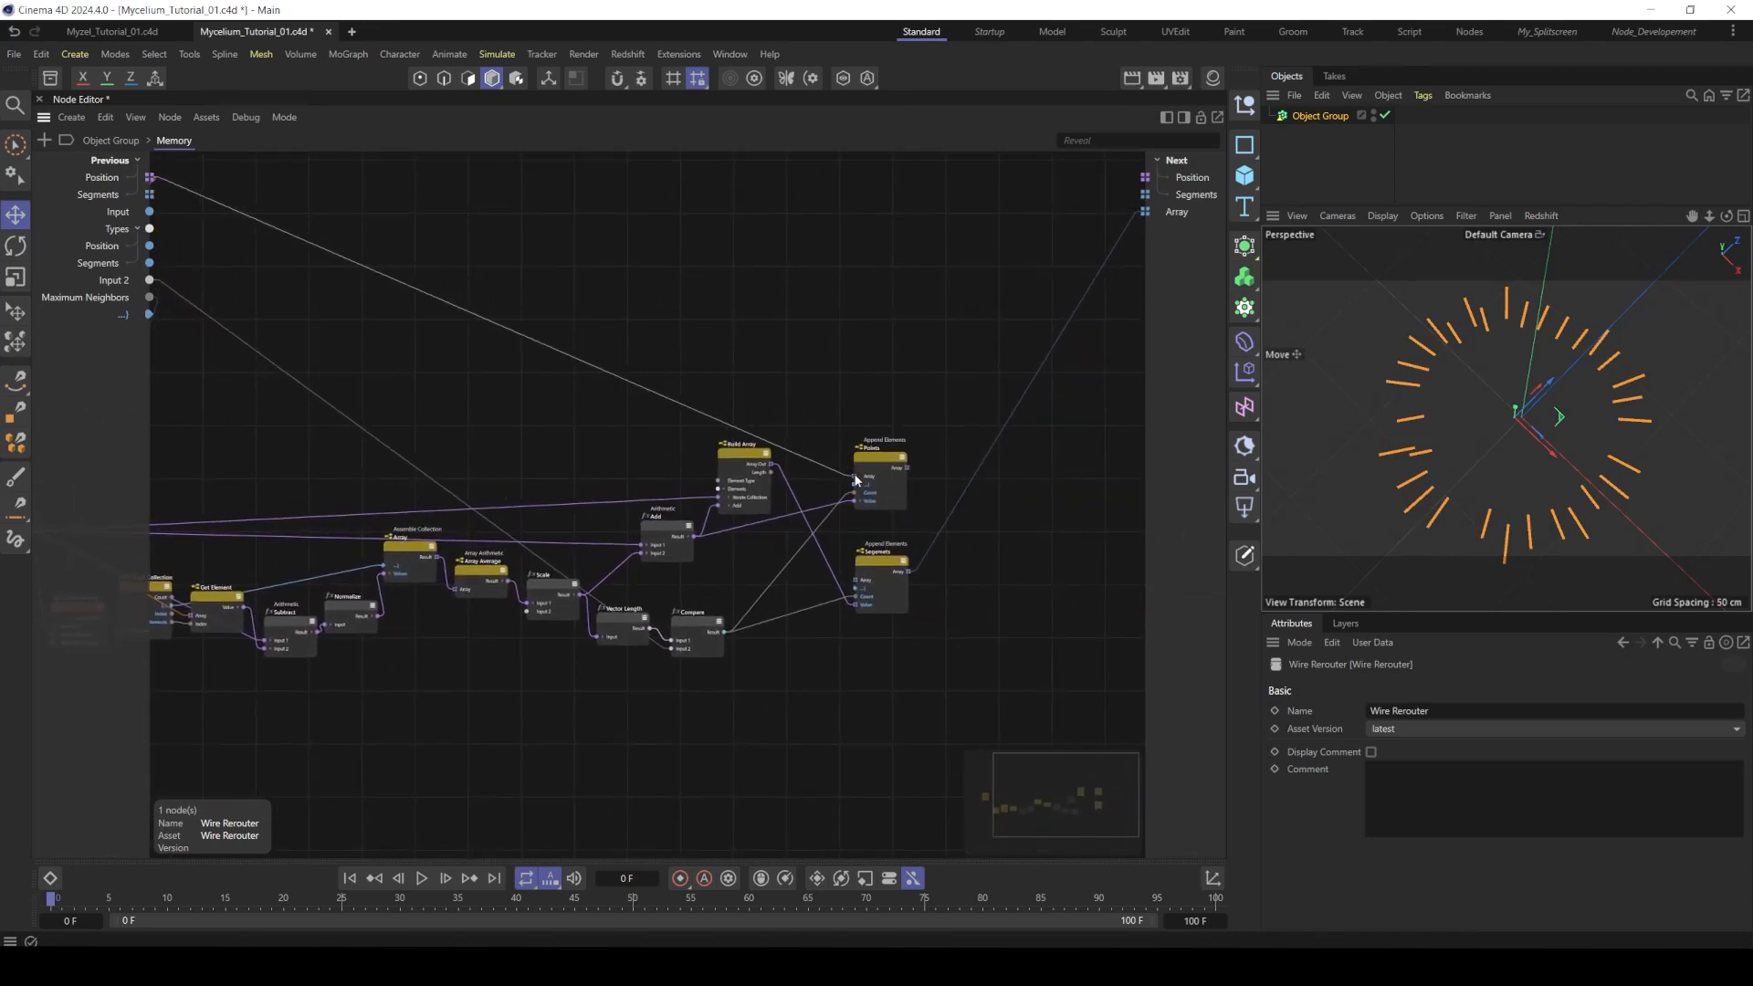
{"action": "scroll", "coordinate": [886, 474], "scroll_direction": "up", "scroll_amount": 1}
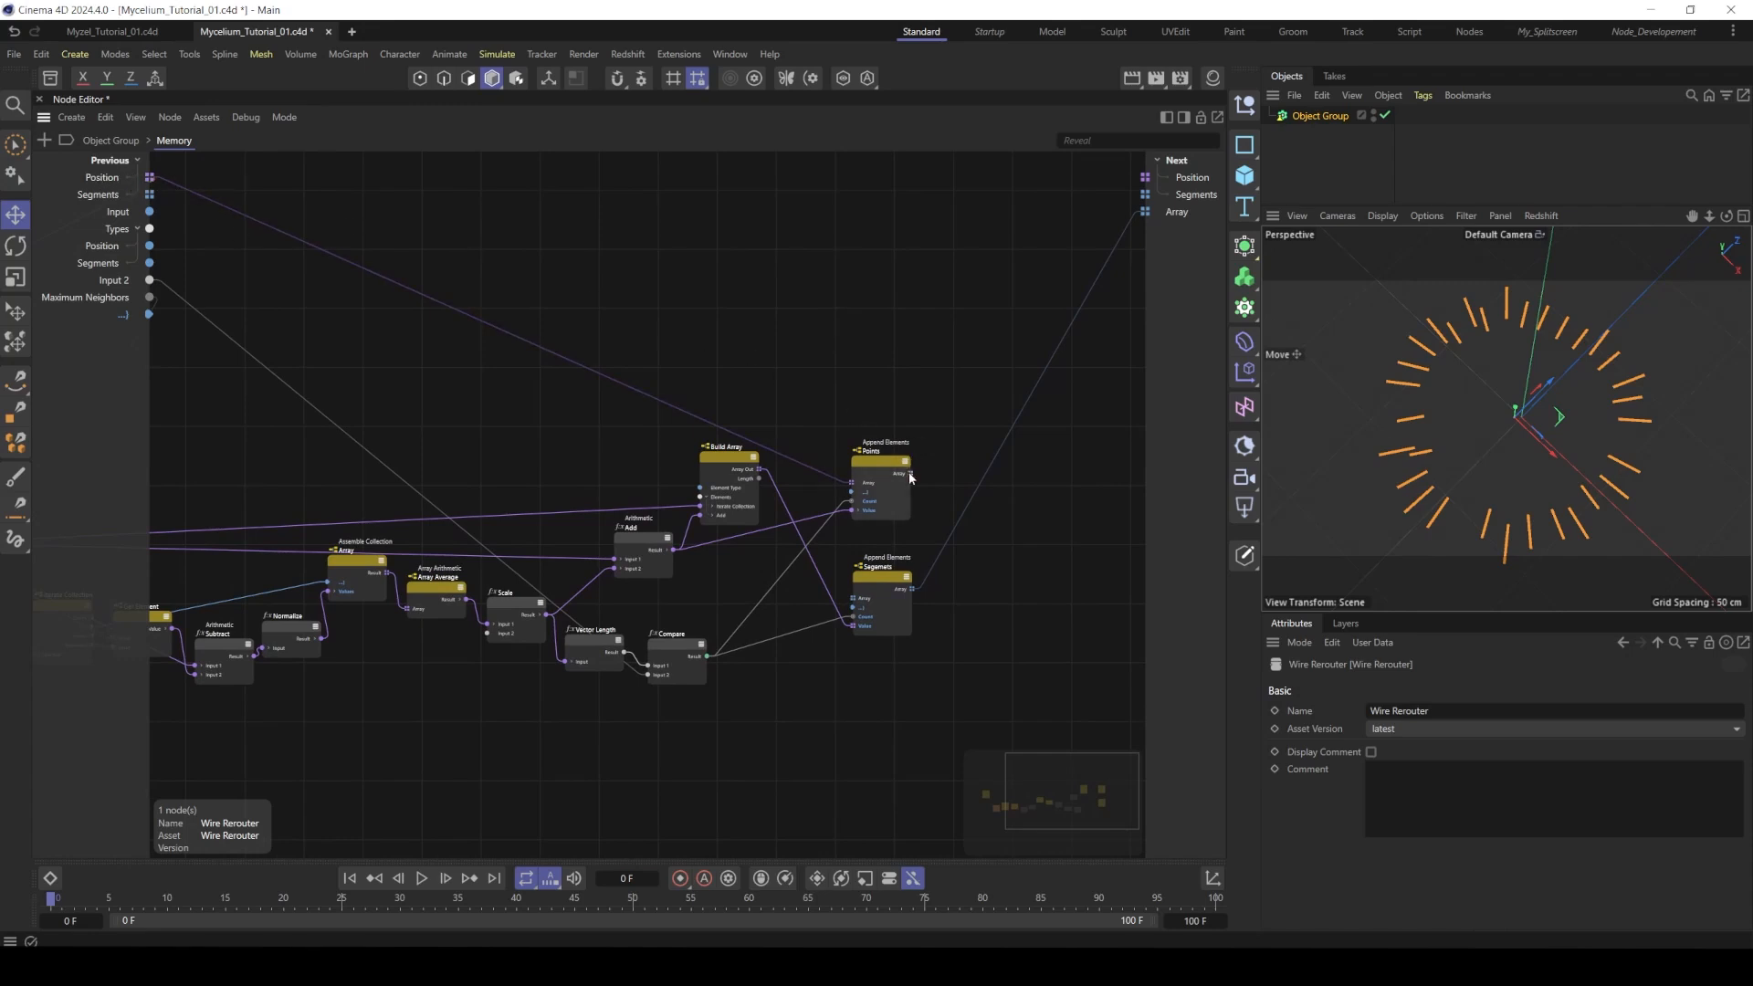
{"action": "left_click_drag", "start_coordinate": [911, 473], "coordinate": [1147, 178]}
{"action": "left_click_drag", "start_coordinate": [150, 195], "coordinate": [870, 617]}
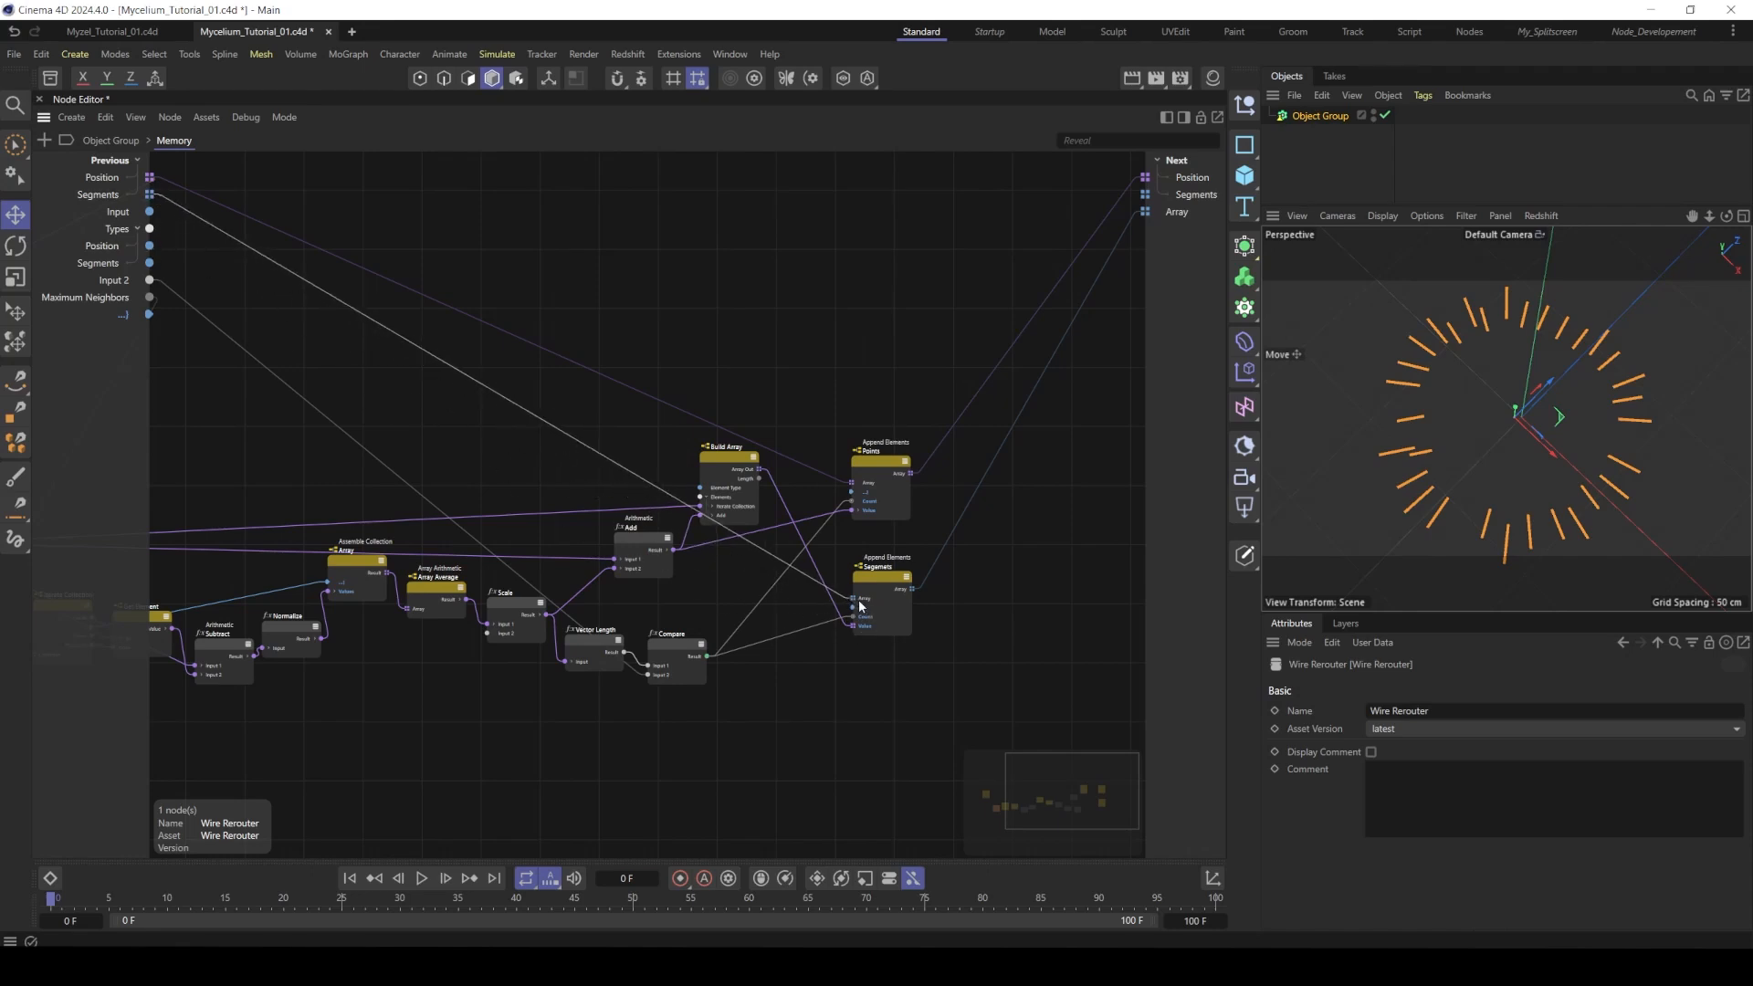
{"action": "left_click_drag", "start_coordinate": [1143, 213], "coordinate": [1146, 195]}
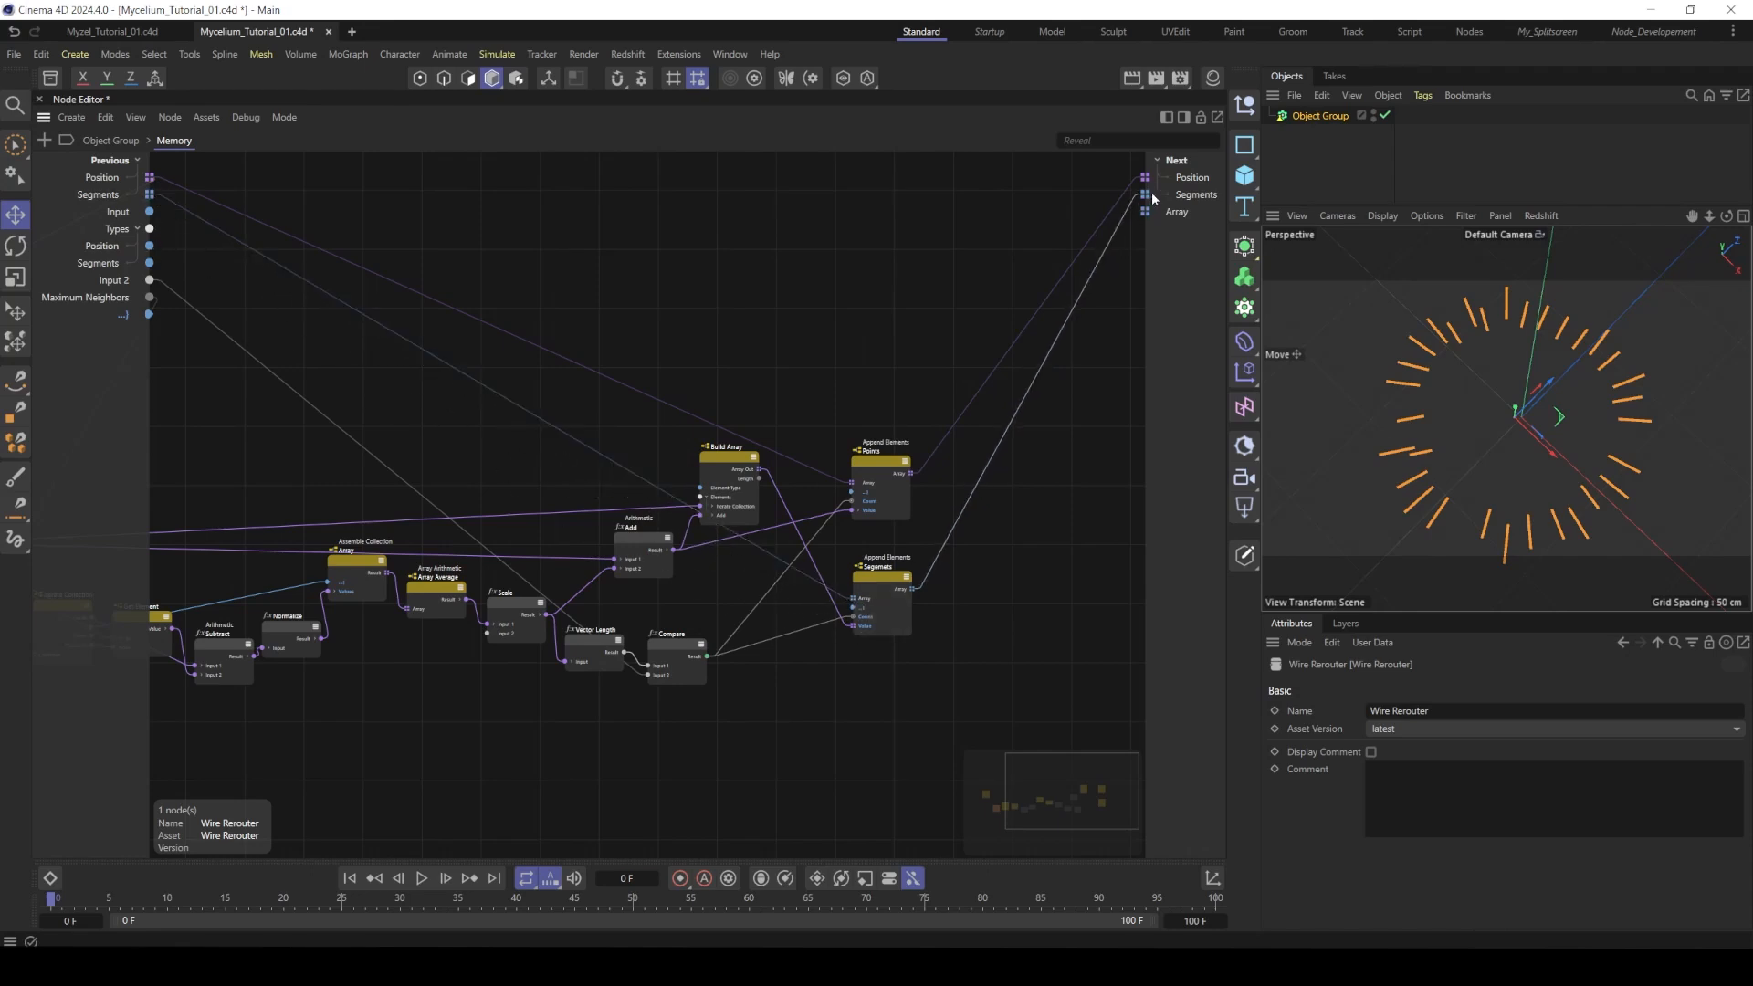
- Delete Memory's unused Array output and its unconnected Input port
{"action": "left_click", "coordinate": [1187, 213]}
{"action": "key", "text": "Delete"}
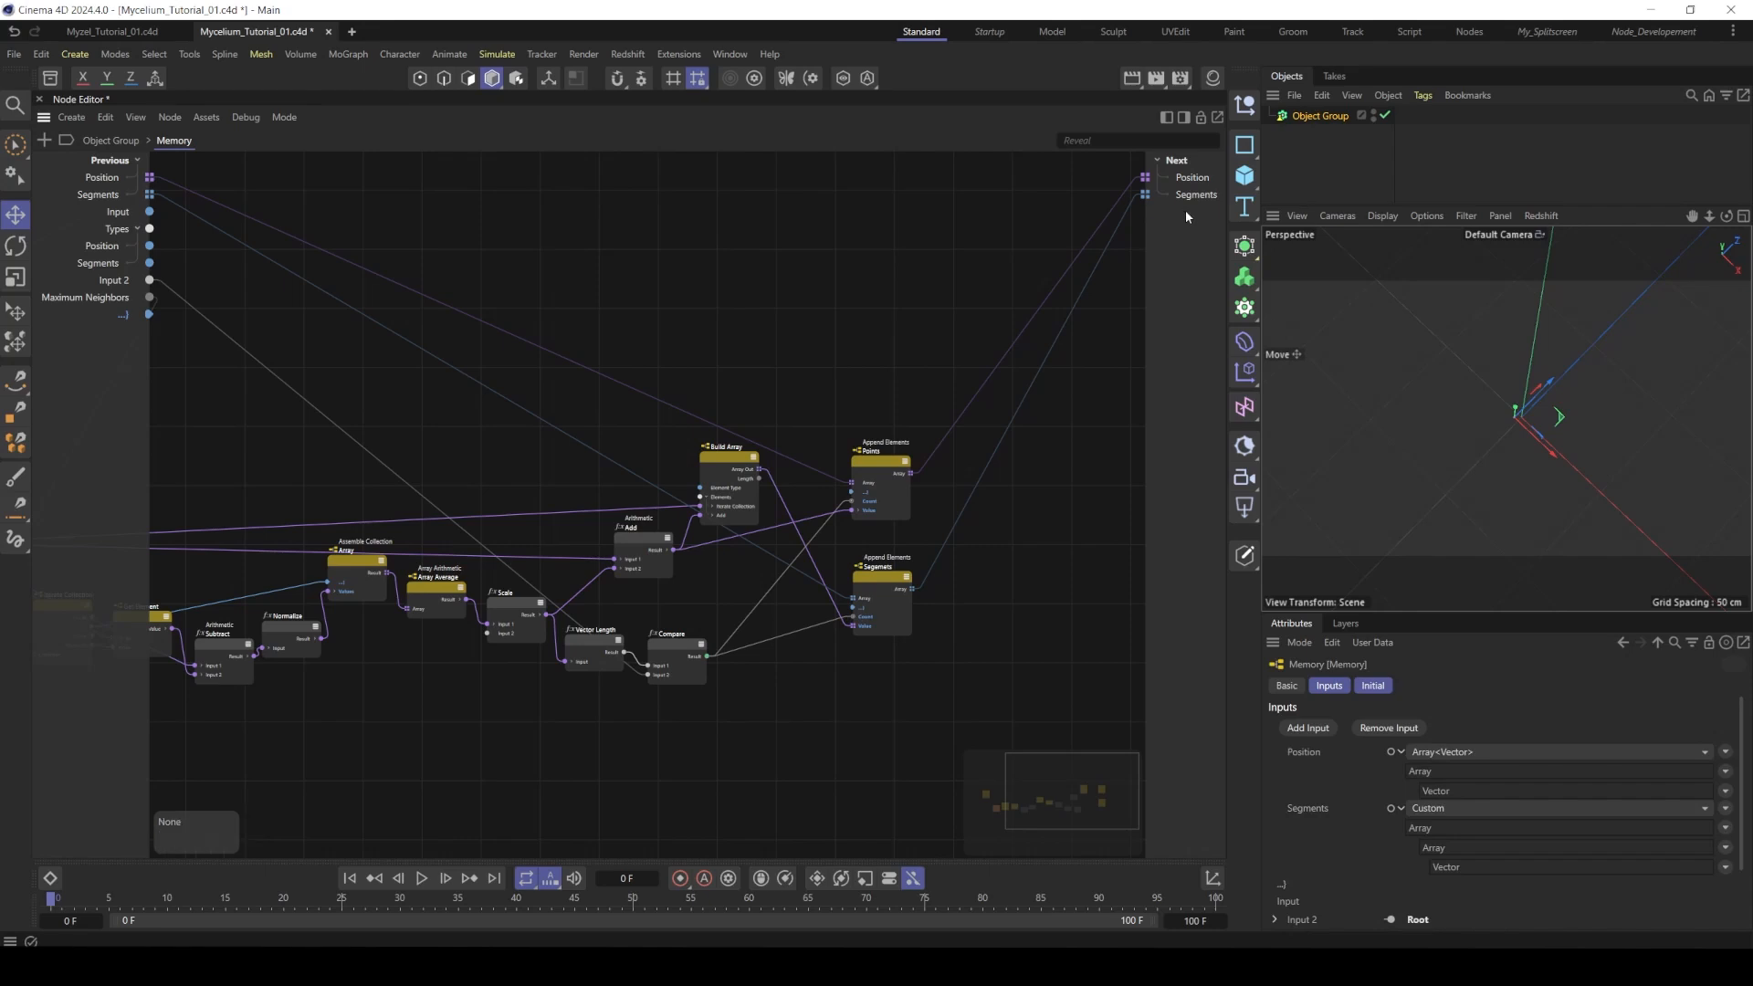
{"action": "left_click", "coordinate": [137, 229]}
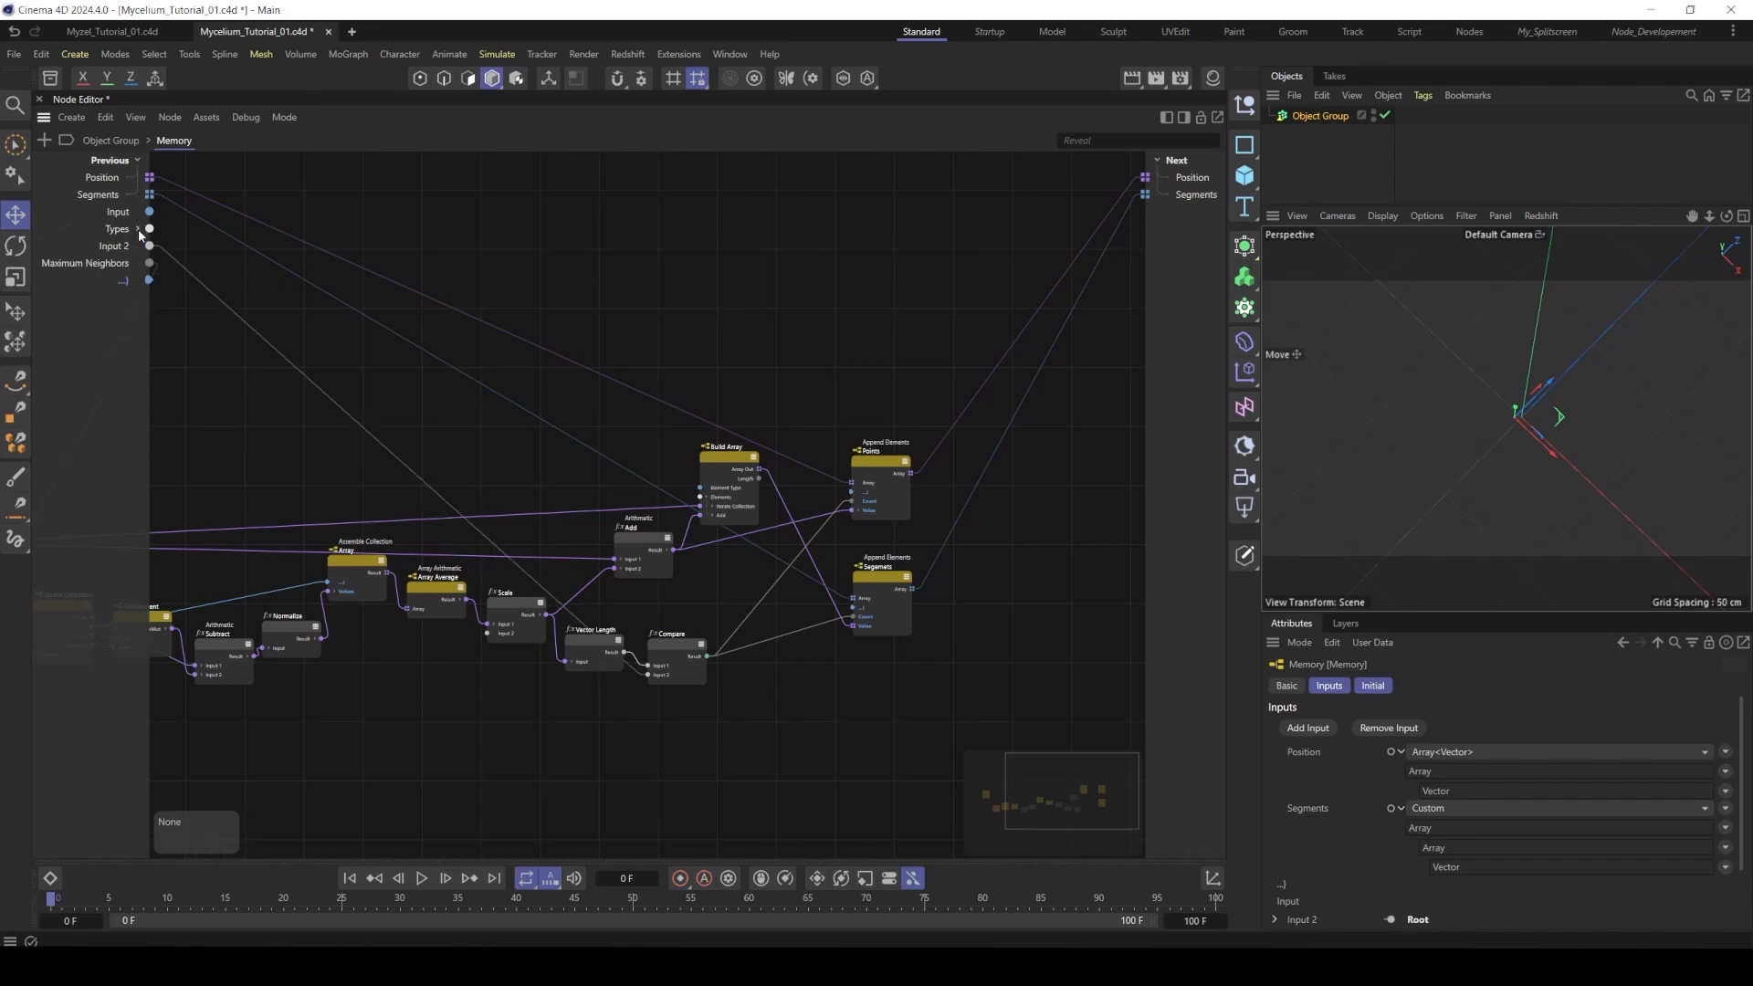
{"action": "left_click", "coordinate": [119, 212]}
{"action": "key", "text": "Delete"}
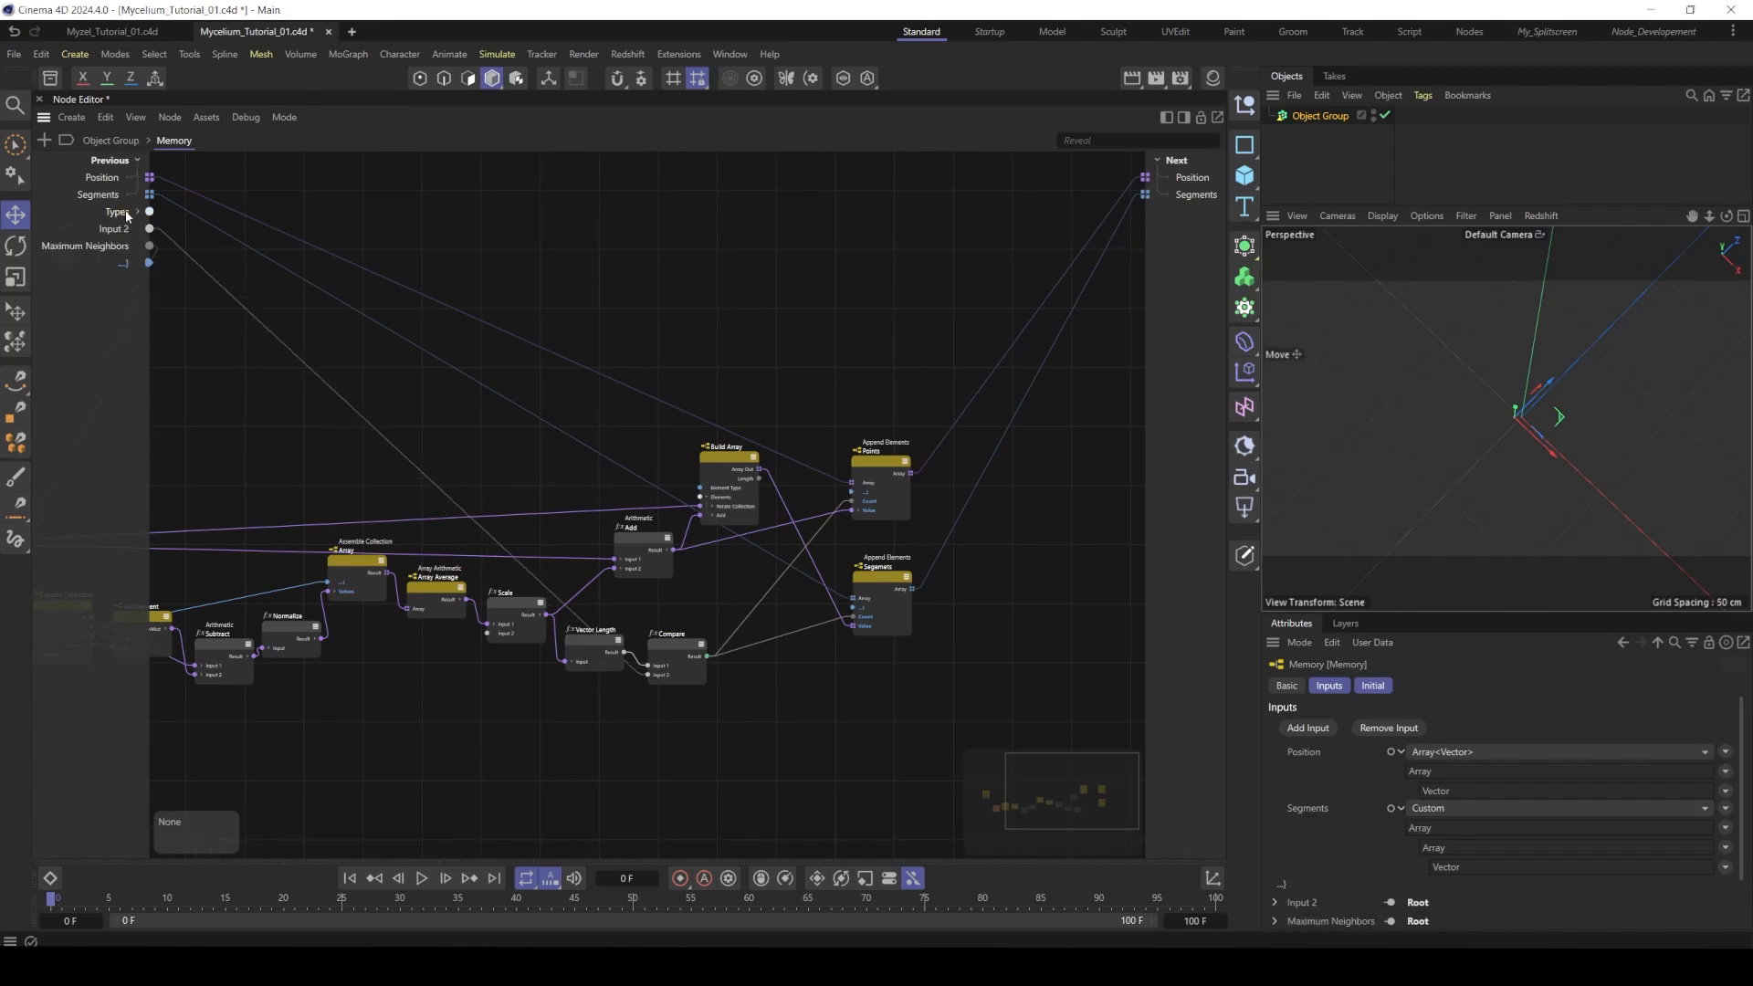
- Return to the Object Group level and move the node chains before and after Memory closer to it
{"action": "middle_click_drag", "start_coordinate": [671, 336], "coordinate": [862, 299], "text": "alt"}
{"action": "right_click_drag", "start_coordinate": [672, 336], "coordinate": [566, 347], "text": "alt"}
{"action": "middle_click_drag", "start_coordinate": [670, 334], "coordinate": [761, 373], "text": "alt"}
{"action": "middle_click_drag", "start_coordinate": [731, 482], "coordinate": [712, 489], "text": "alt"}
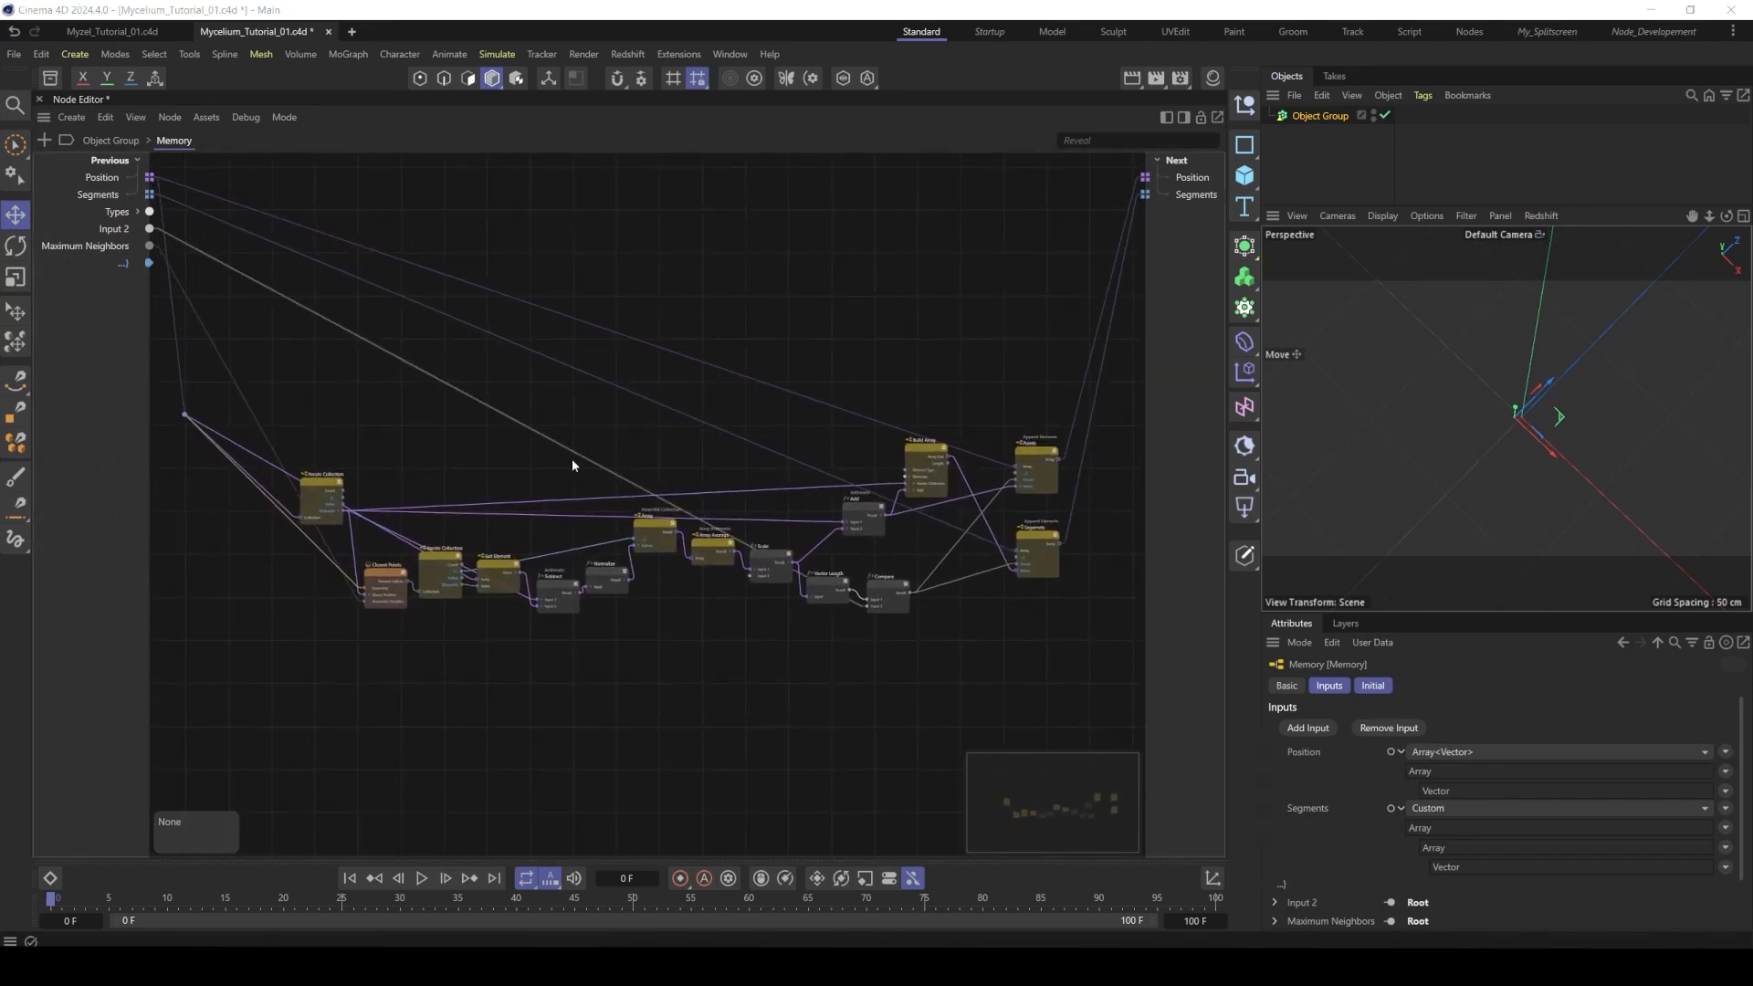
{"action": "left_click", "coordinate": [120, 144]}
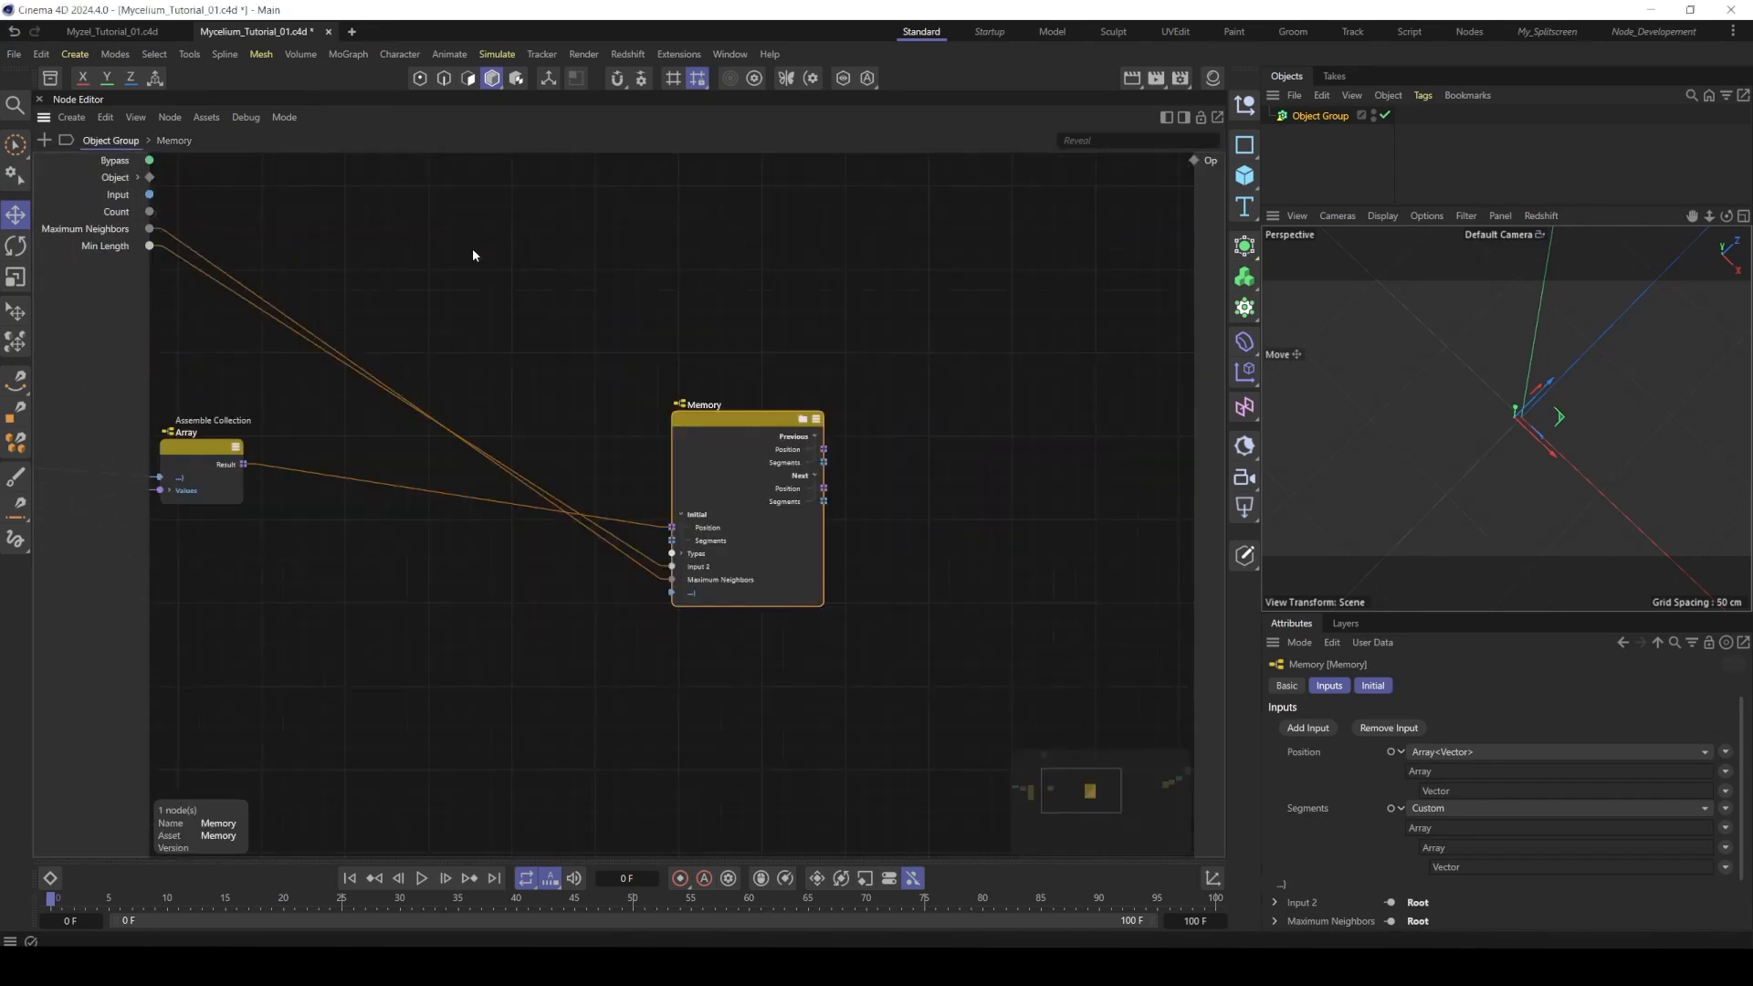
{"action": "middle_click_drag", "start_coordinate": [857, 369], "coordinate": [645, 382], "text": "alt"}
{"action": "right_click_drag", "start_coordinate": [856, 369], "coordinate": [730, 374], "text": "alt"}
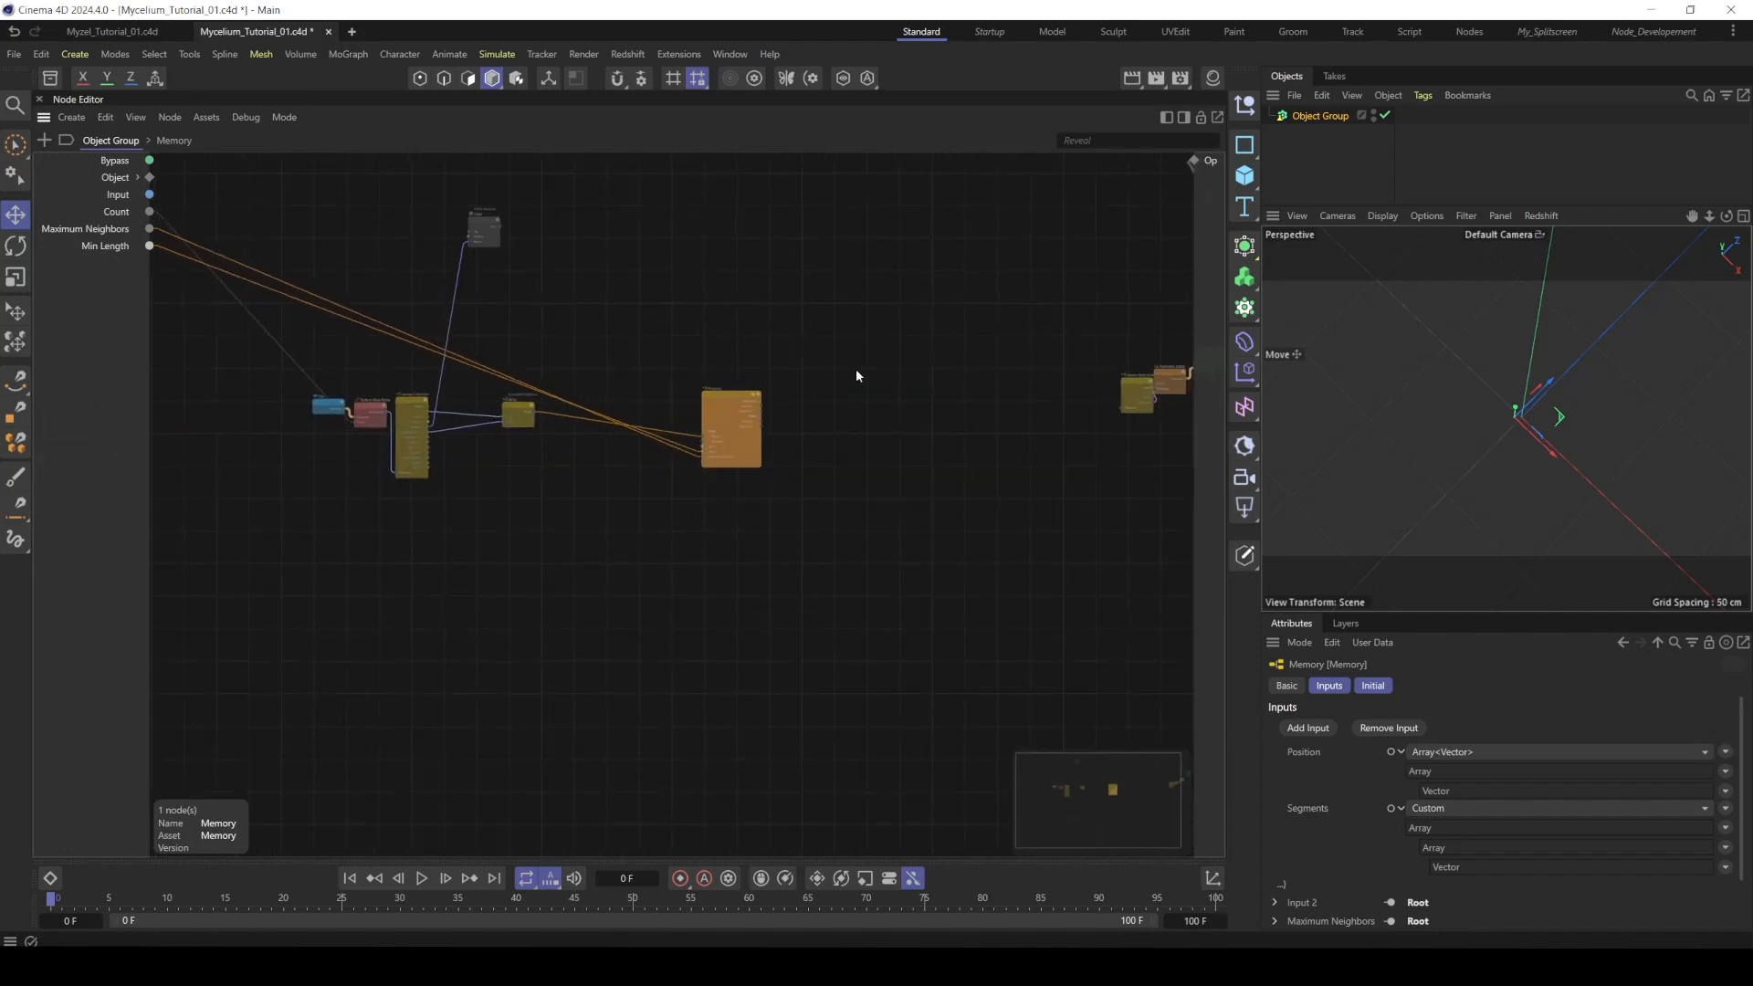
{"action": "middle_click_drag", "start_coordinate": [856, 369], "coordinate": [727, 389], "text": "alt"}
{"action": "left_click_drag", "start_coordinate": [849, 253], "coordinate": [723, 433]}
{"action": "left_click_drag", "start_coordinate": [179, 174], "coordinate": [394, 503]}
{"action": "left_click_drag", "start_coordinate": [385, 439], "coordinate": [490, 446]}
{"action": "left_click", "coordinate": [621, 403]}
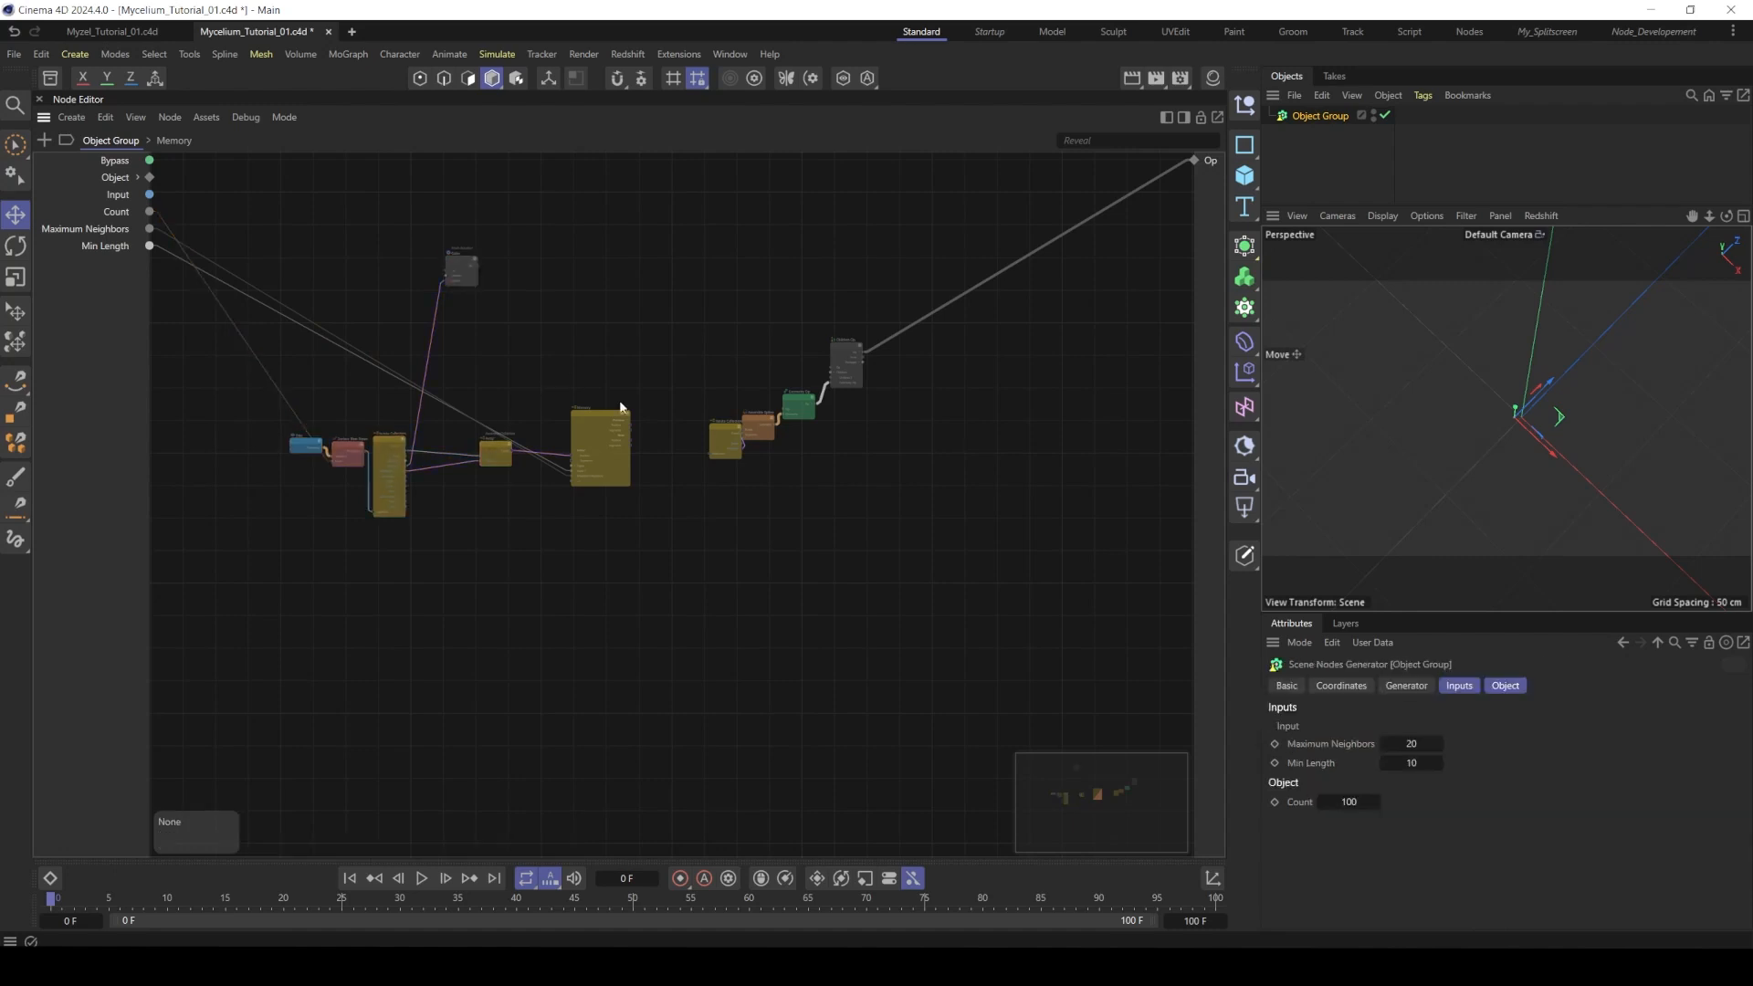
- Move Iterate Collection closer to Memory and feed its Collection input from Memory's Next Segments
{"action": "scroll", "coordinate": [736, 418], "scroll_direction": "up", "scroll_amount": 6}
{"action": "left_click_drag", "start_coordinate": [796, 430], "coordinate": [739, 422]}
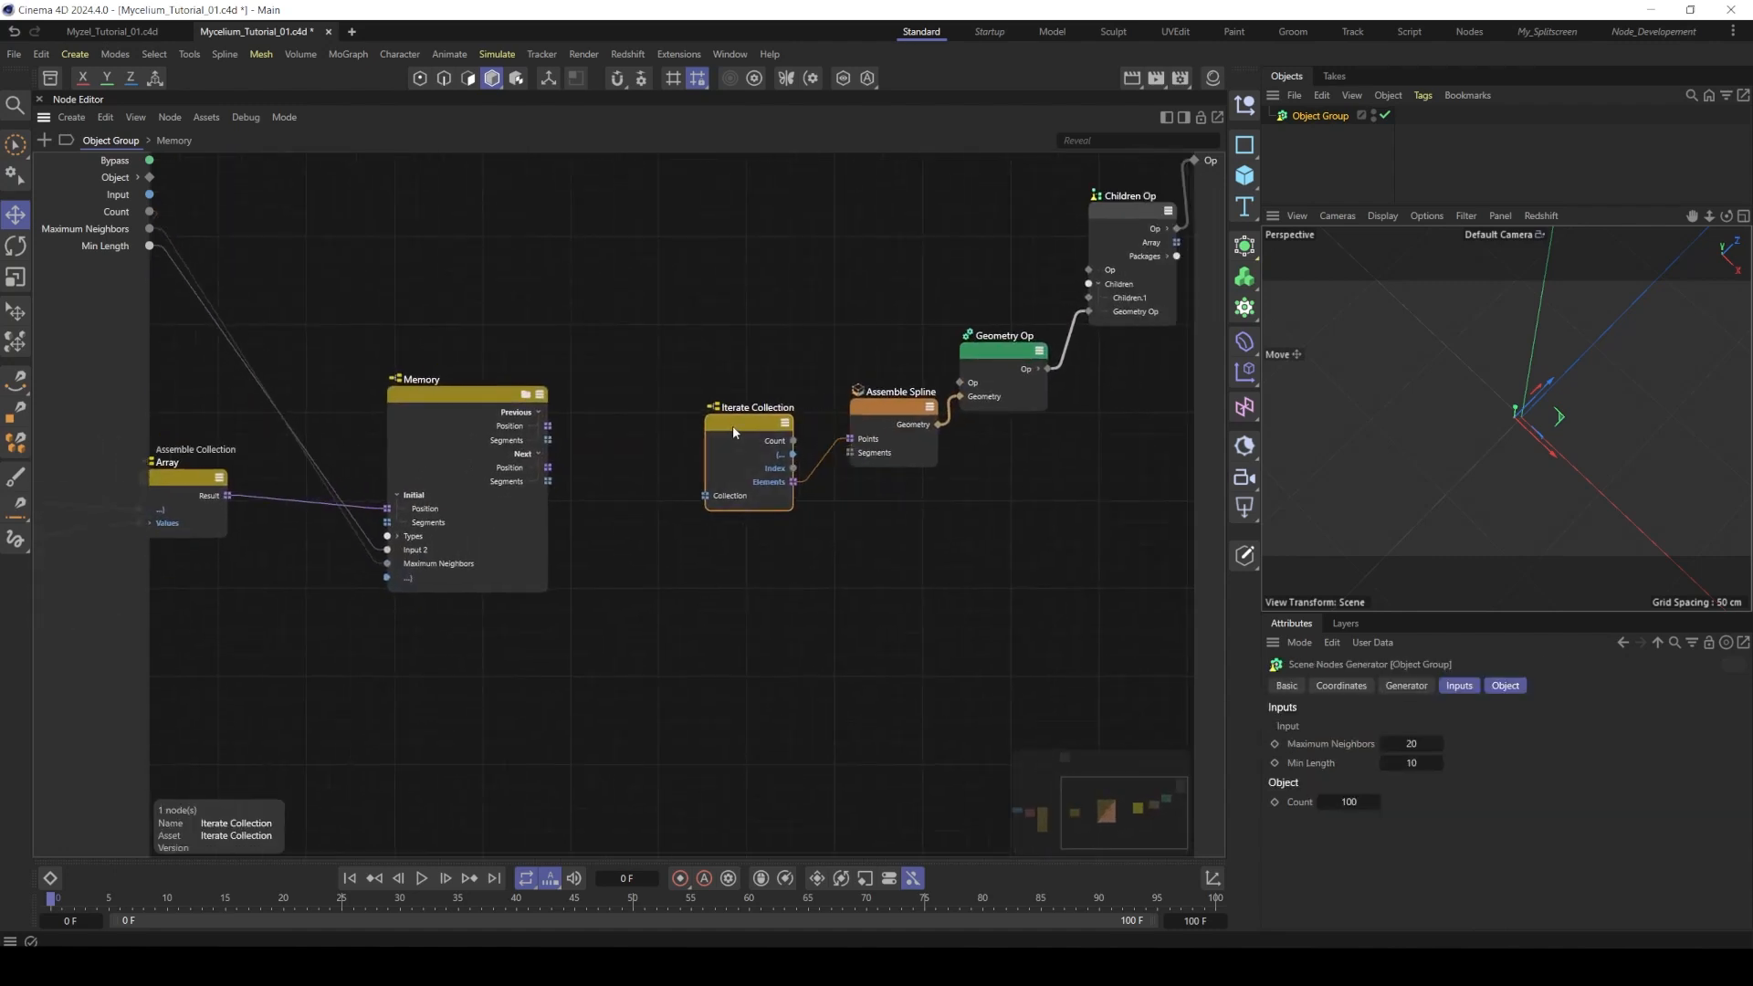
{"action": "middle_click_drag", "start_coordinate": [781, 369], "coordinate": [714, 387]}
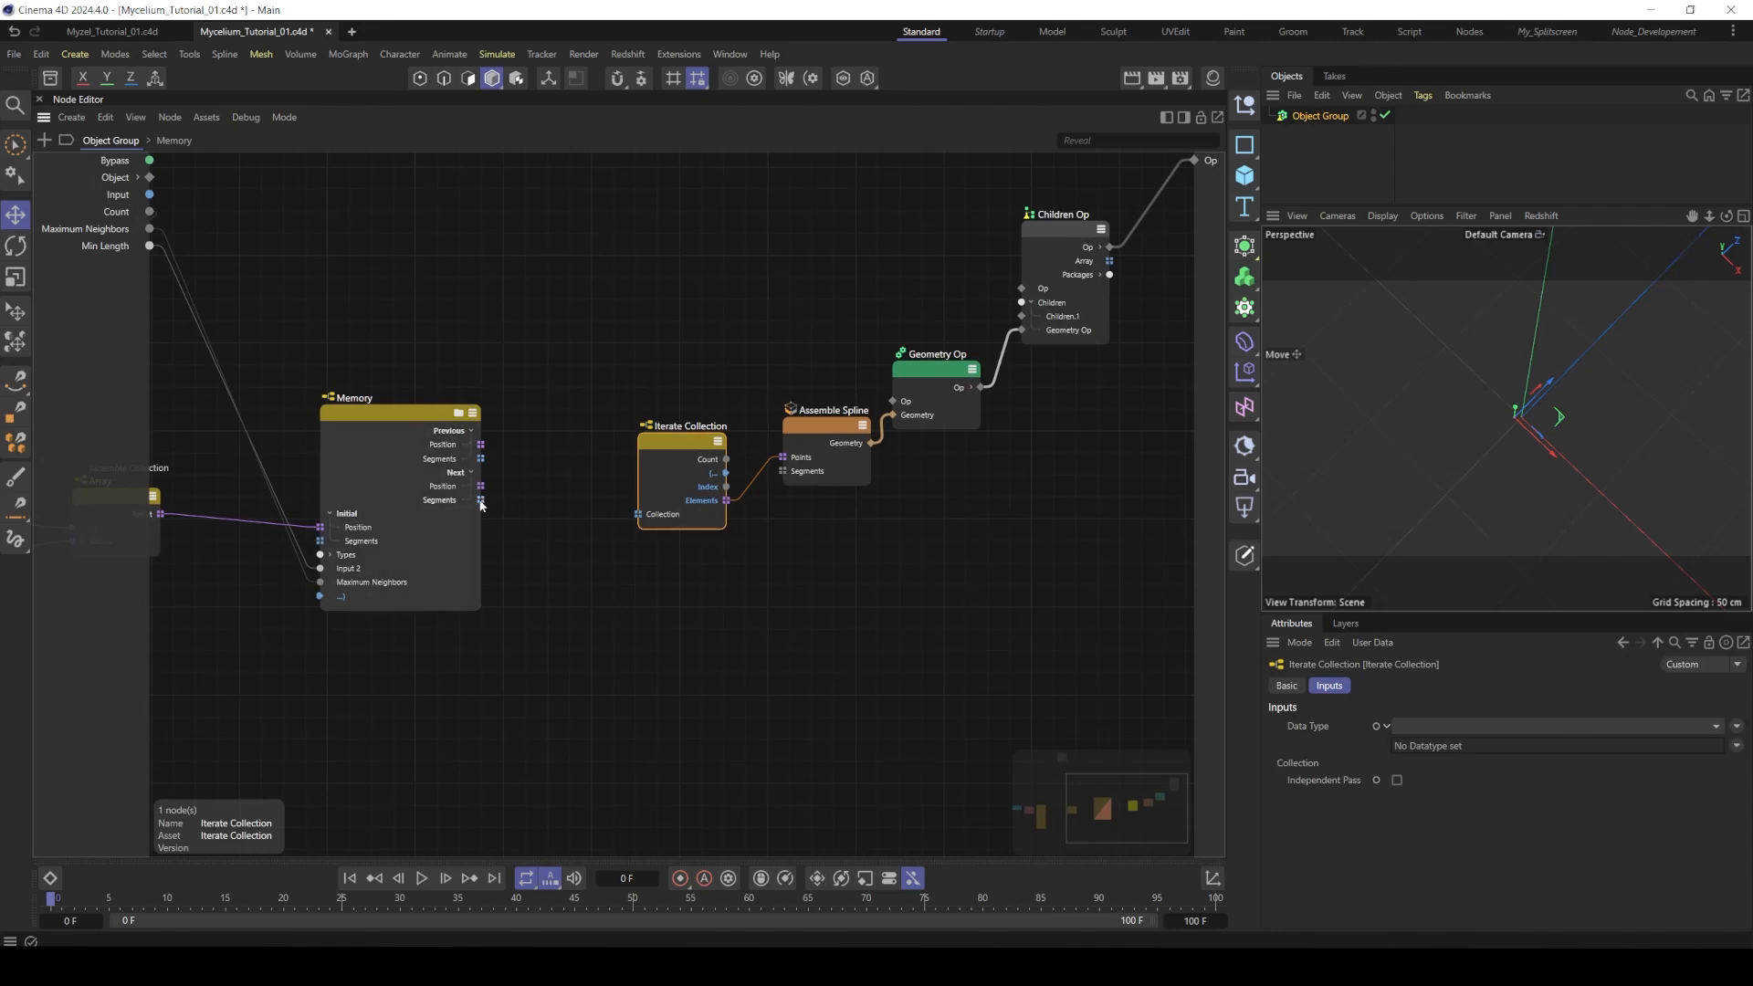
{"action": "left_click_drag", "start_coordinate": [481, 501], "coordinate": [640, 521]}
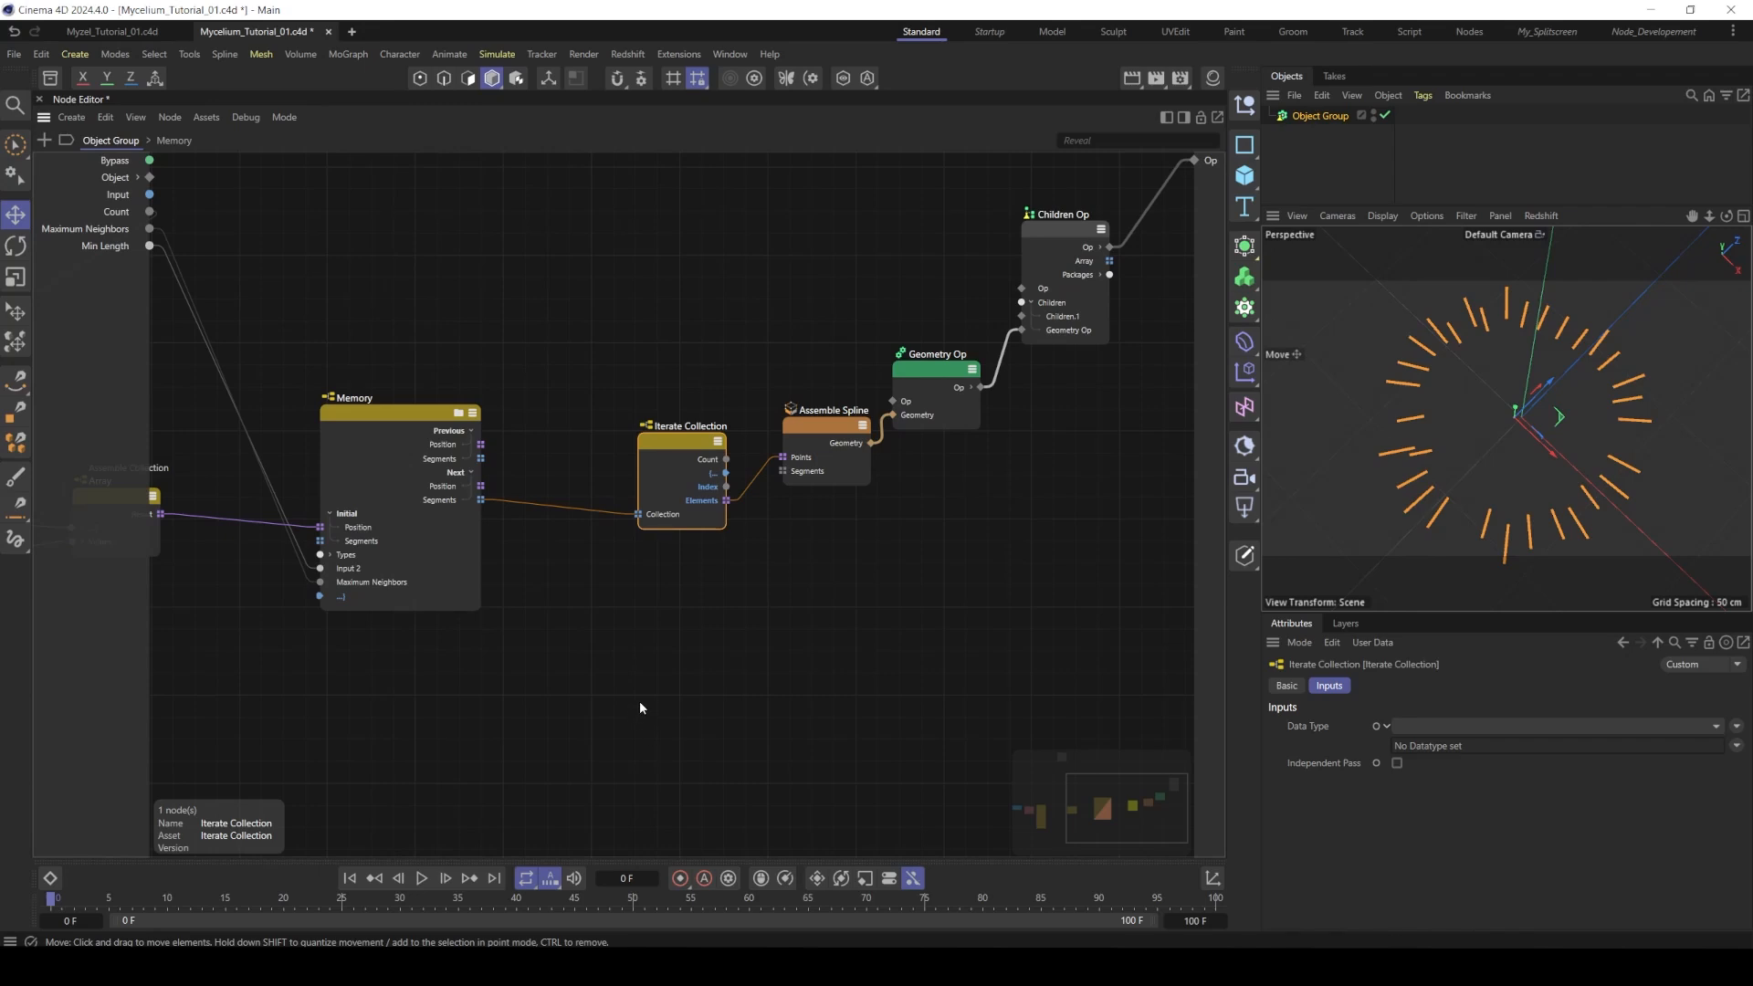
- Play the animation briefly, stop it at frame 13, and inspect the spline growth in the viewport
{"action": "left_click", "coordinate": [422, 879]}
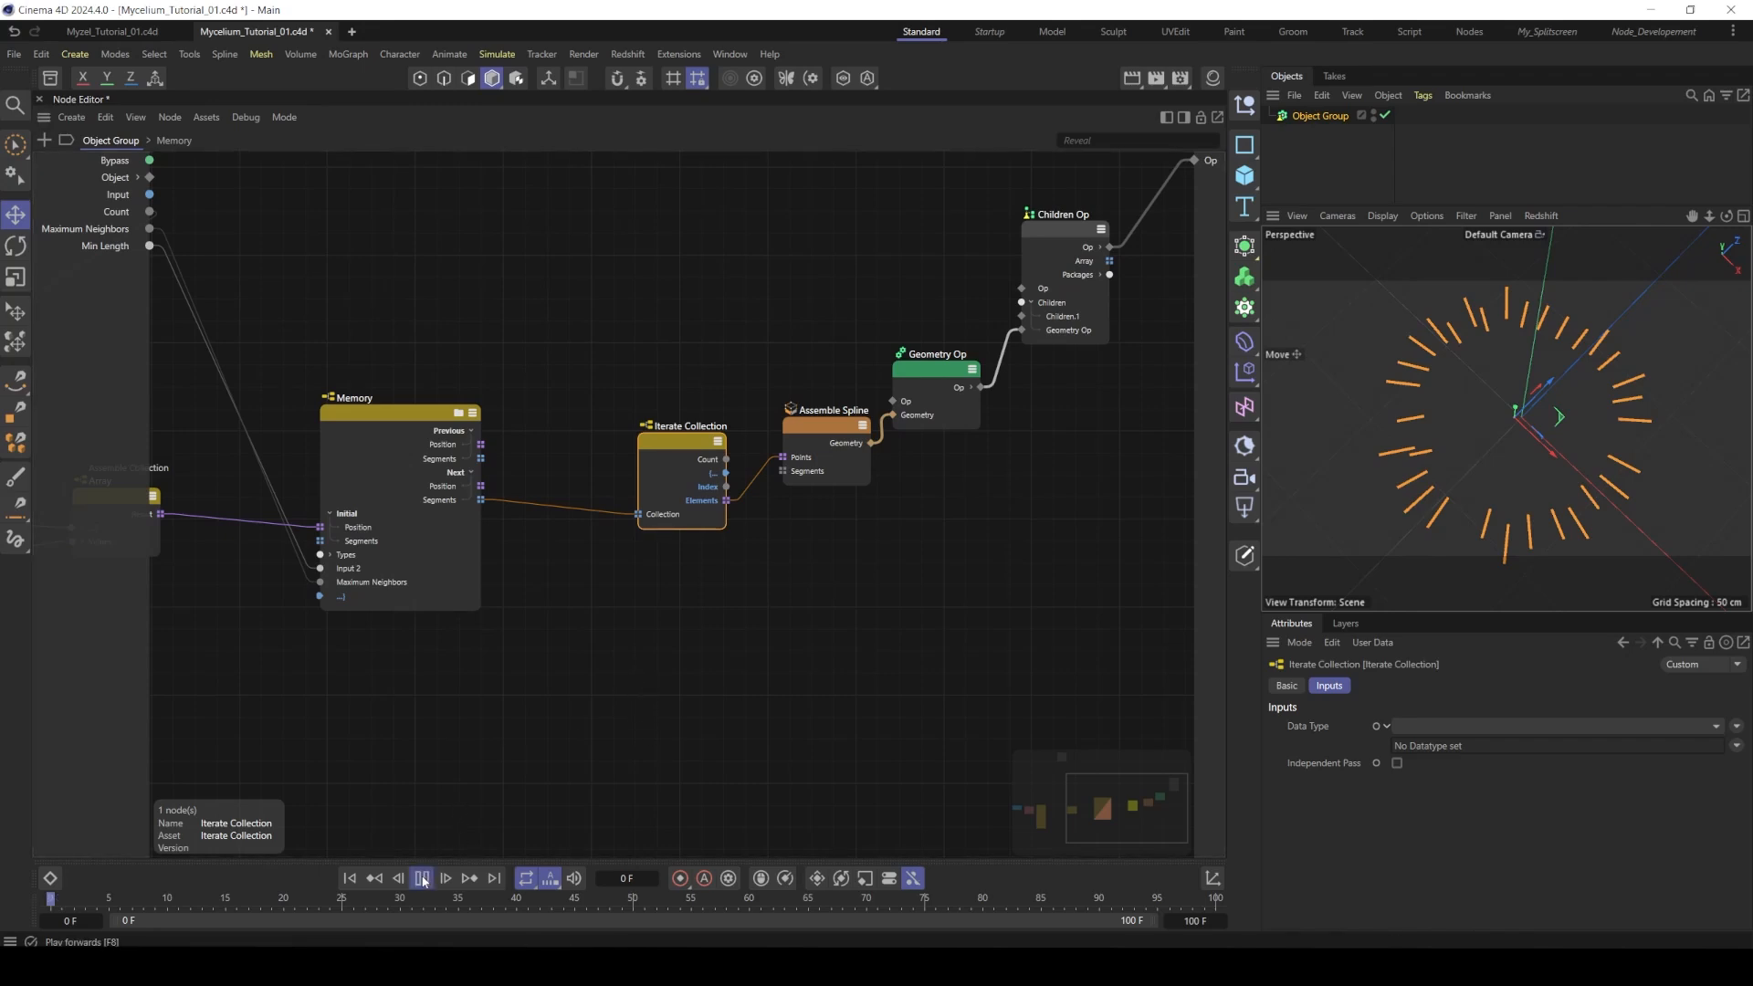
{"action": "left_click", "coordinate": [422, 878]}
{"action": "scroll", "coordinate": [1476, 391], "scroll_direction": "down", "scroll_amount": 3}
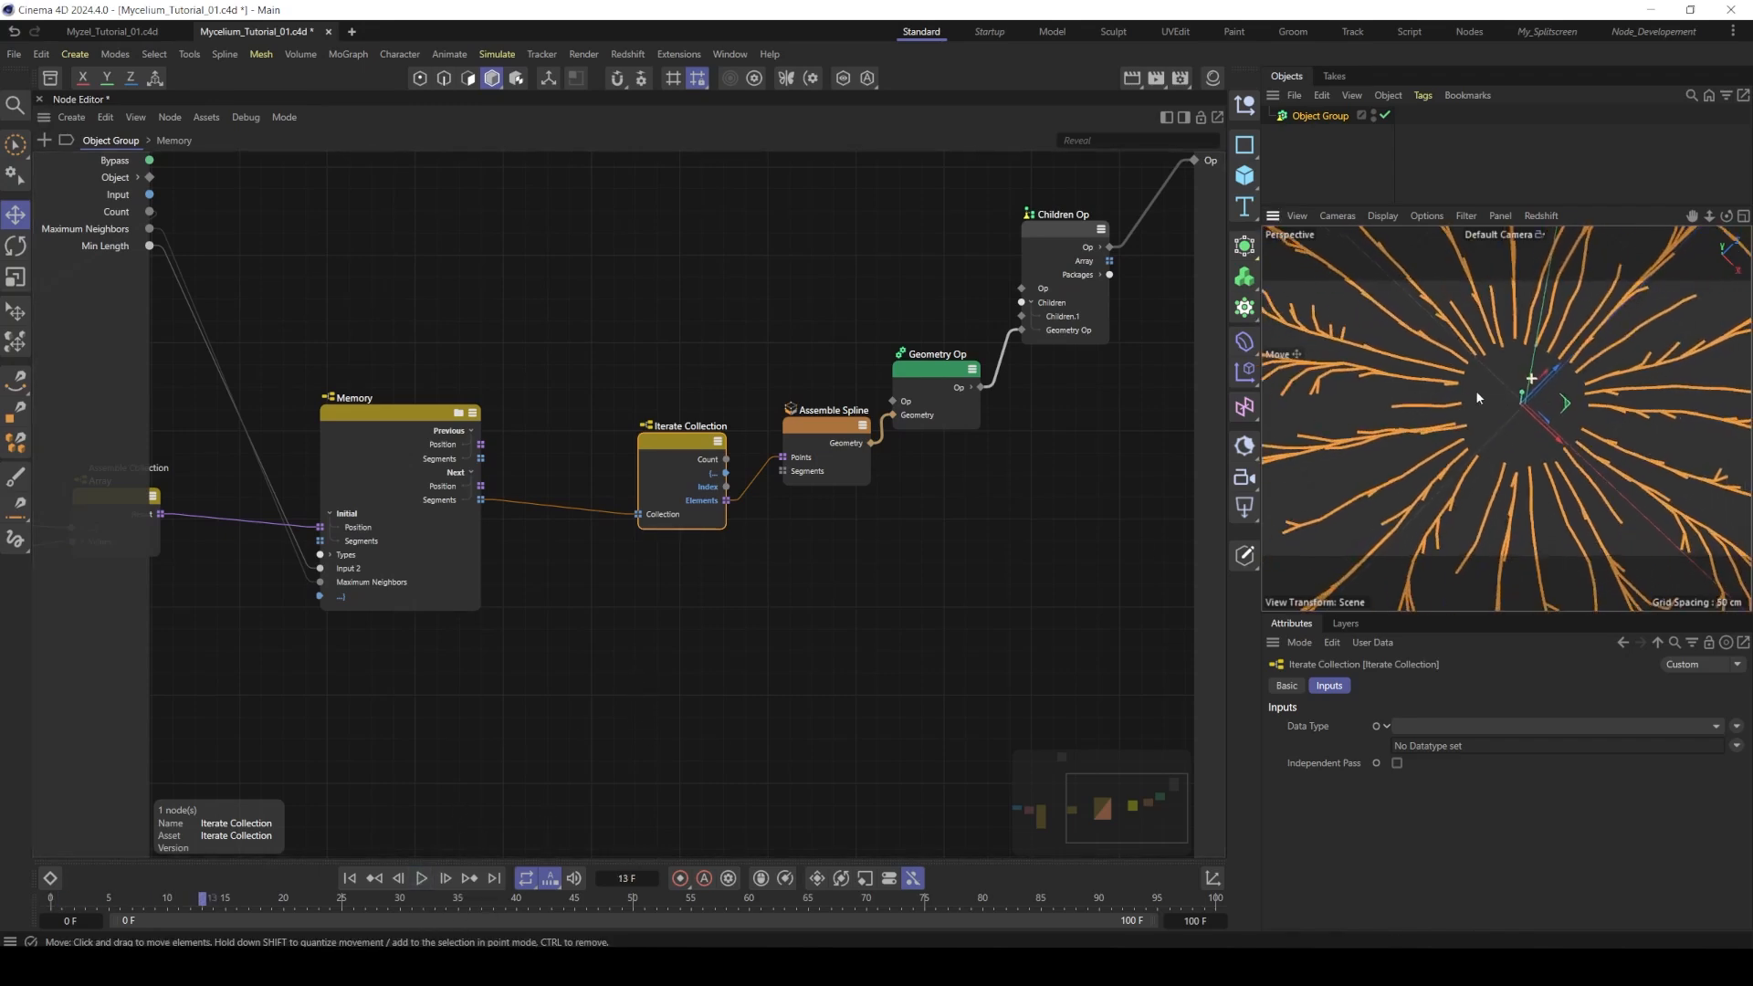
- Frame the spline growth in the viewport and play the animation on to frame 26 to examine how it branches
{"action": "right_click_drag", "start_coordinate": [1350, 425], "coordinate": [1283, 440], "text": "alt"}
{"action": "middle_click_drag", "start_coordinate": [1617, 423], "coordinate": [1559, 459], "text": "alt"}
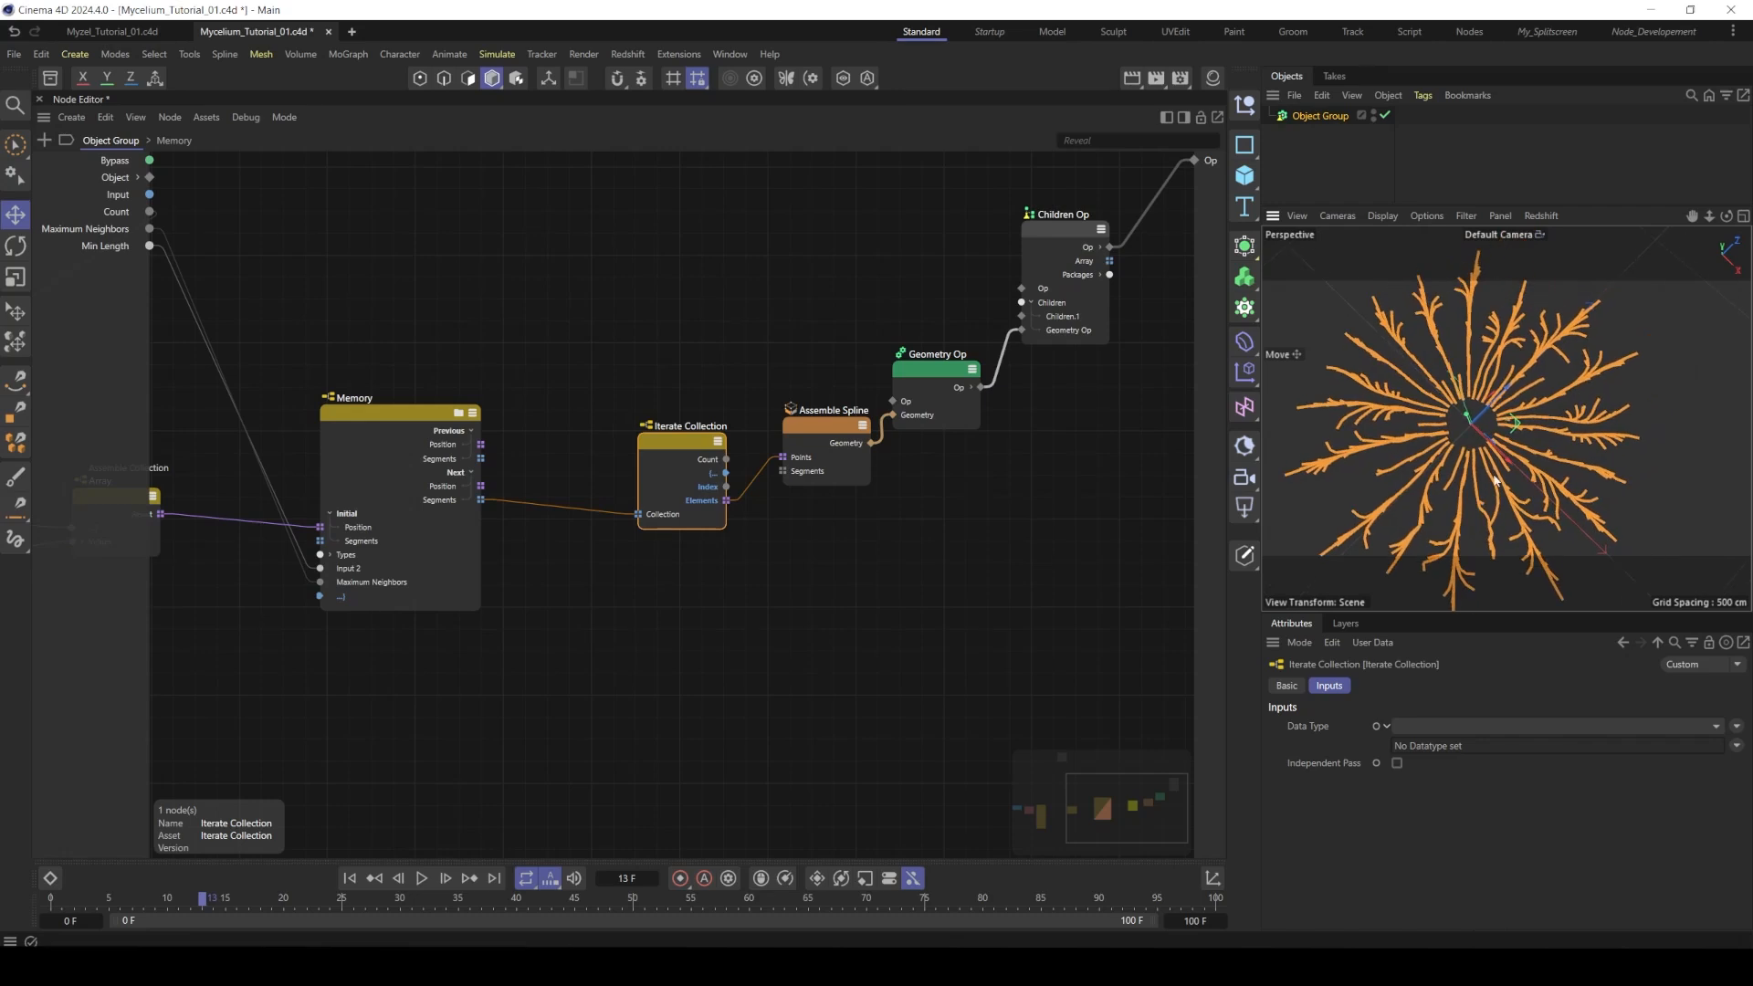
{"action": "left_click_drag", "start_coordinate": [1560, 459], "coordinate": [1567, 484], "text": "alt"}
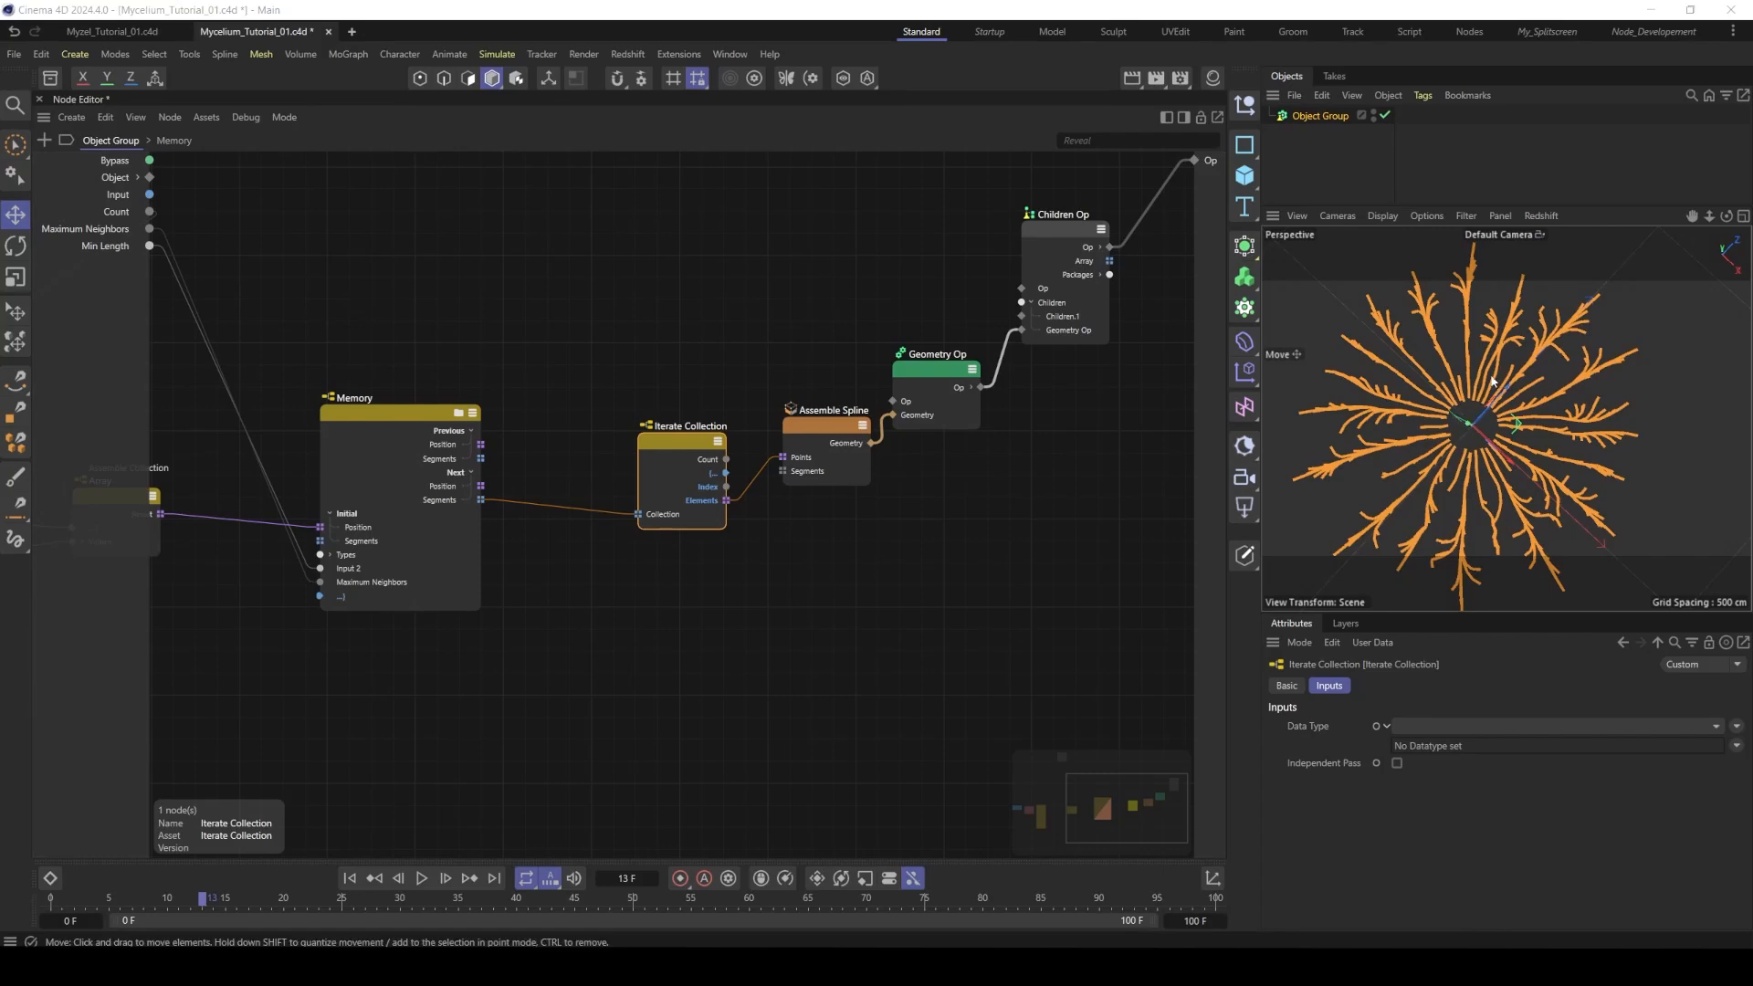
{"action": "left_click_drag", "start_coordinate": [1490, 394], "coordinate": [1473, 406]}
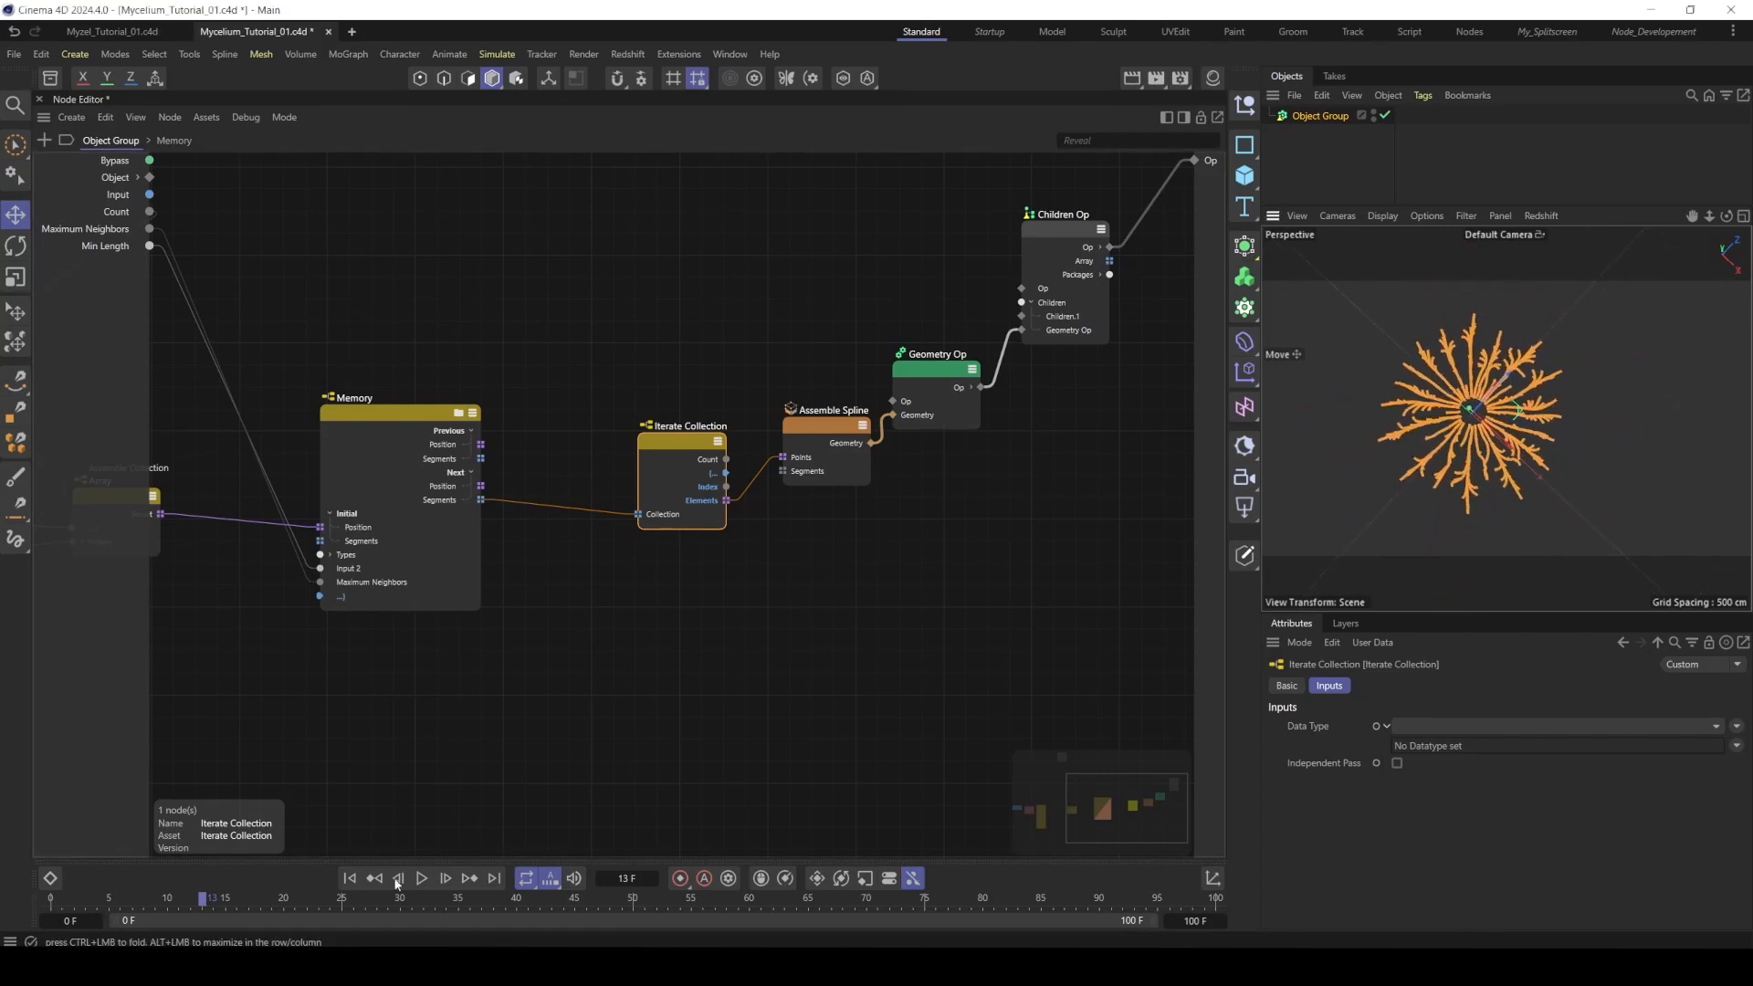
{"action": "left_click", "coordinate": [422, 878]}
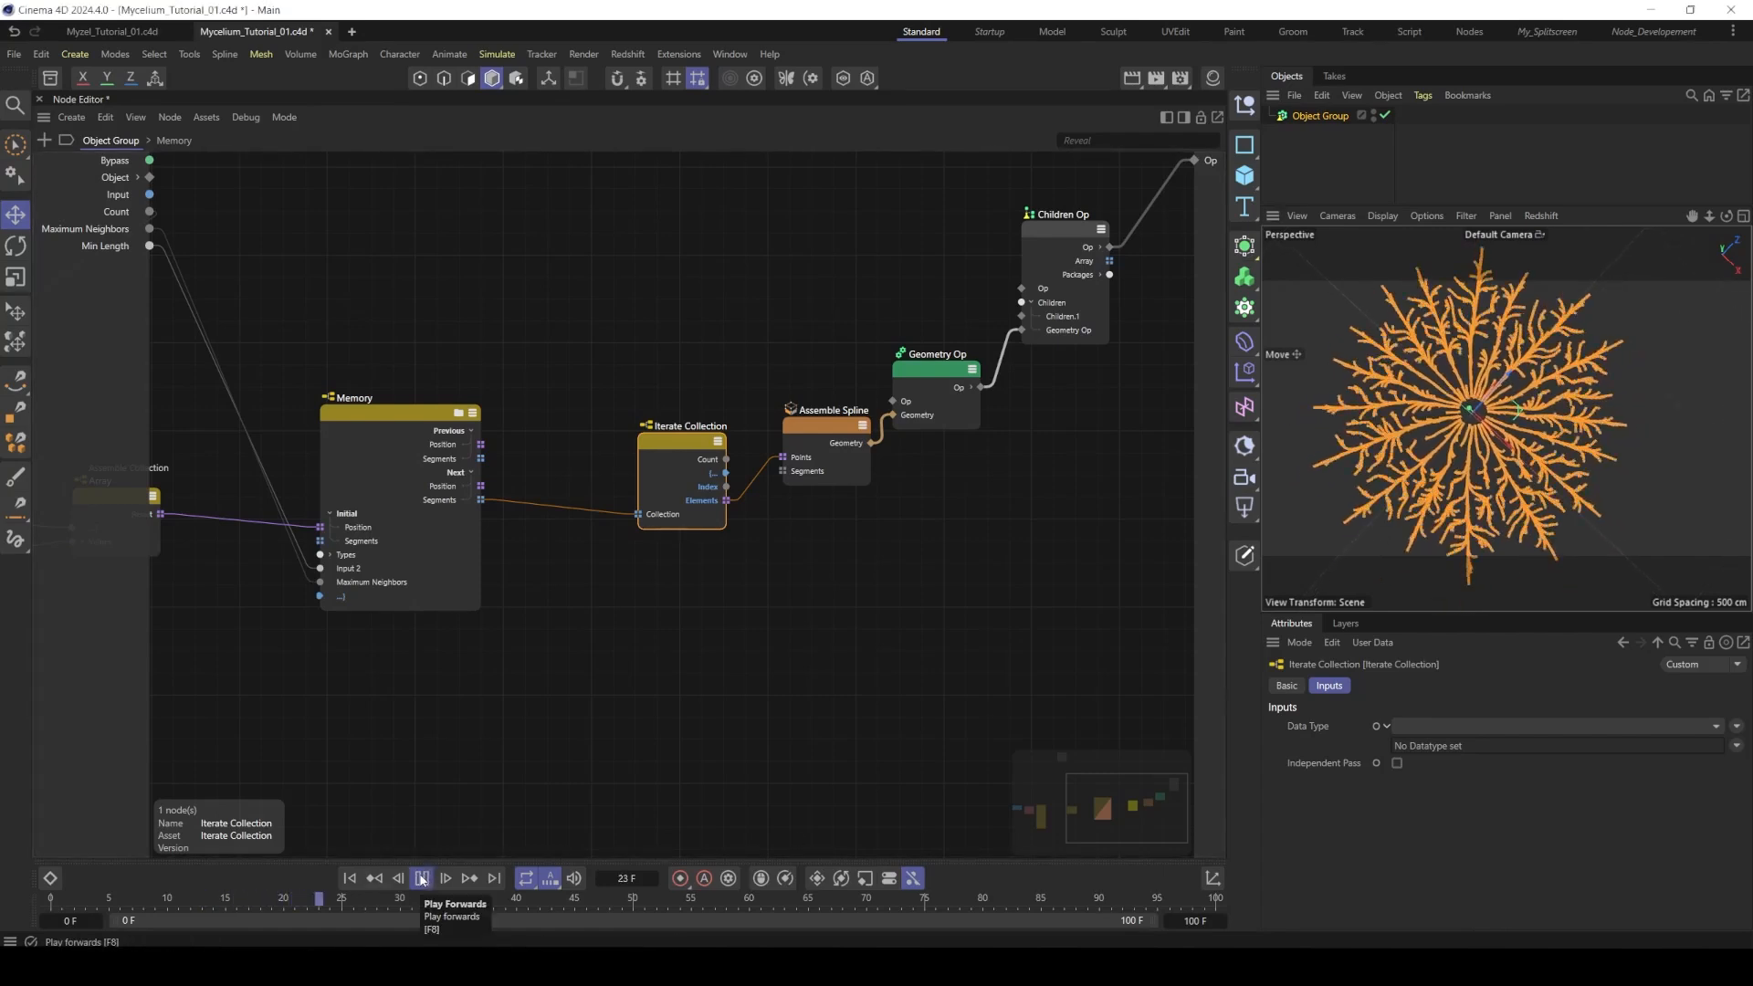
{"action": "left_click", "coordinate": [422, 878]}
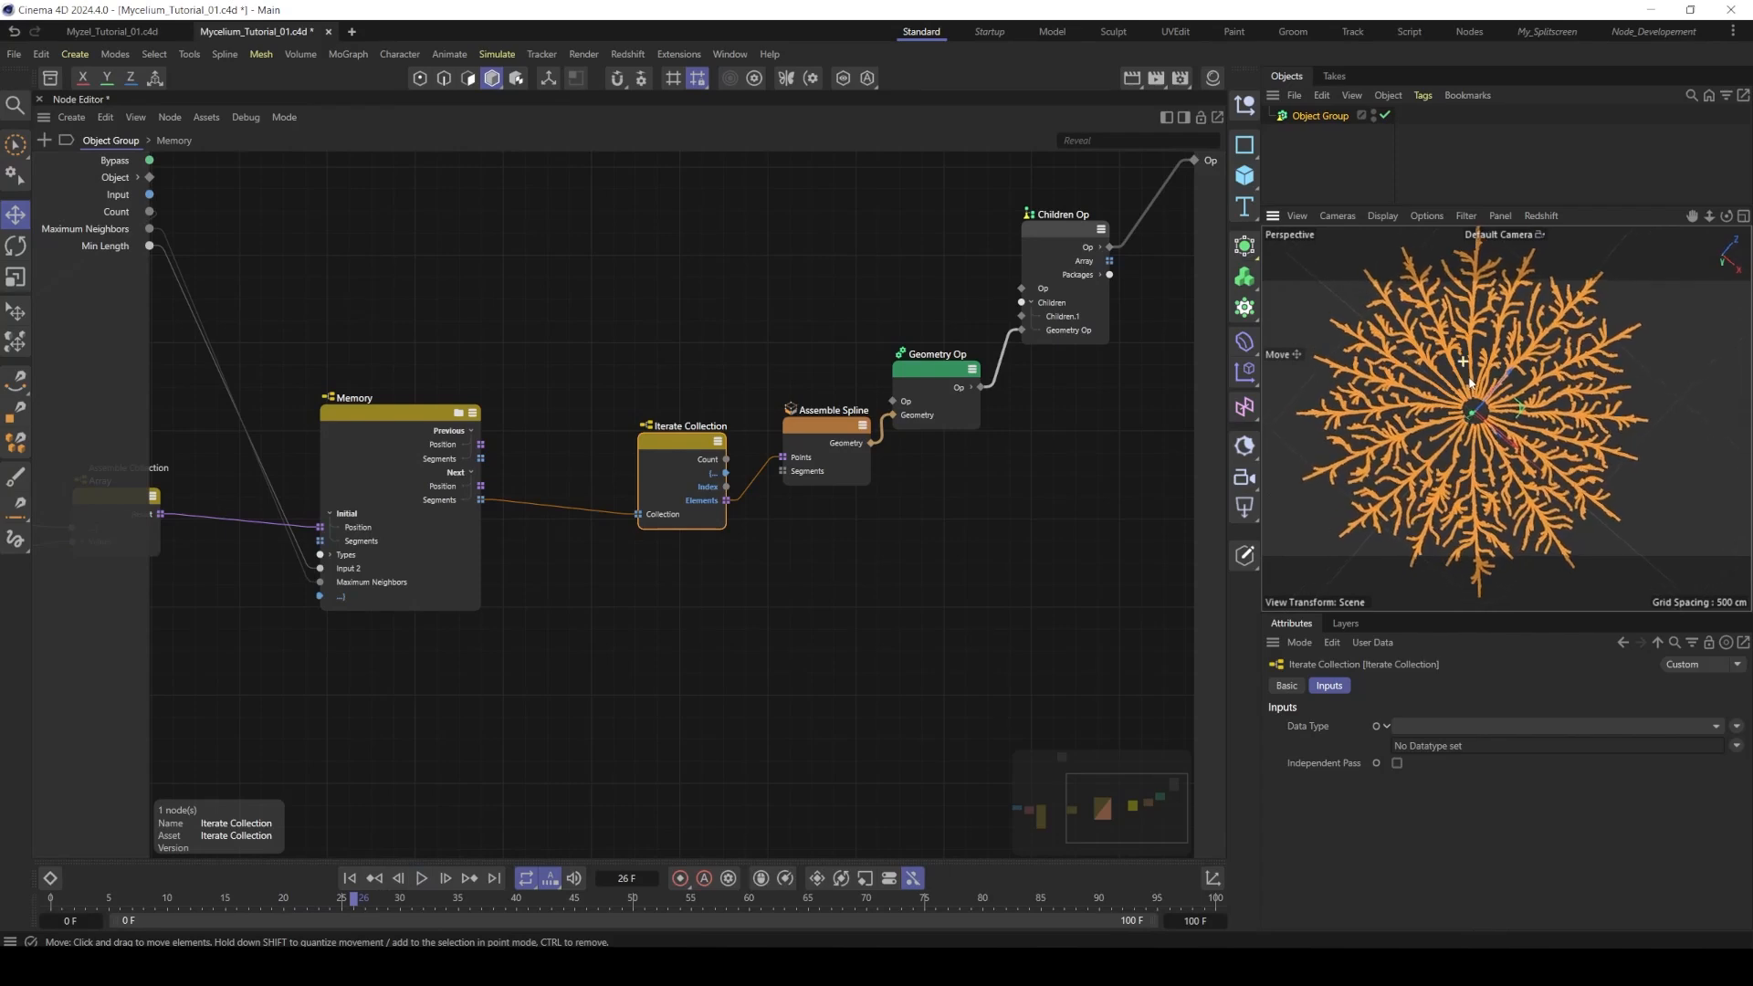
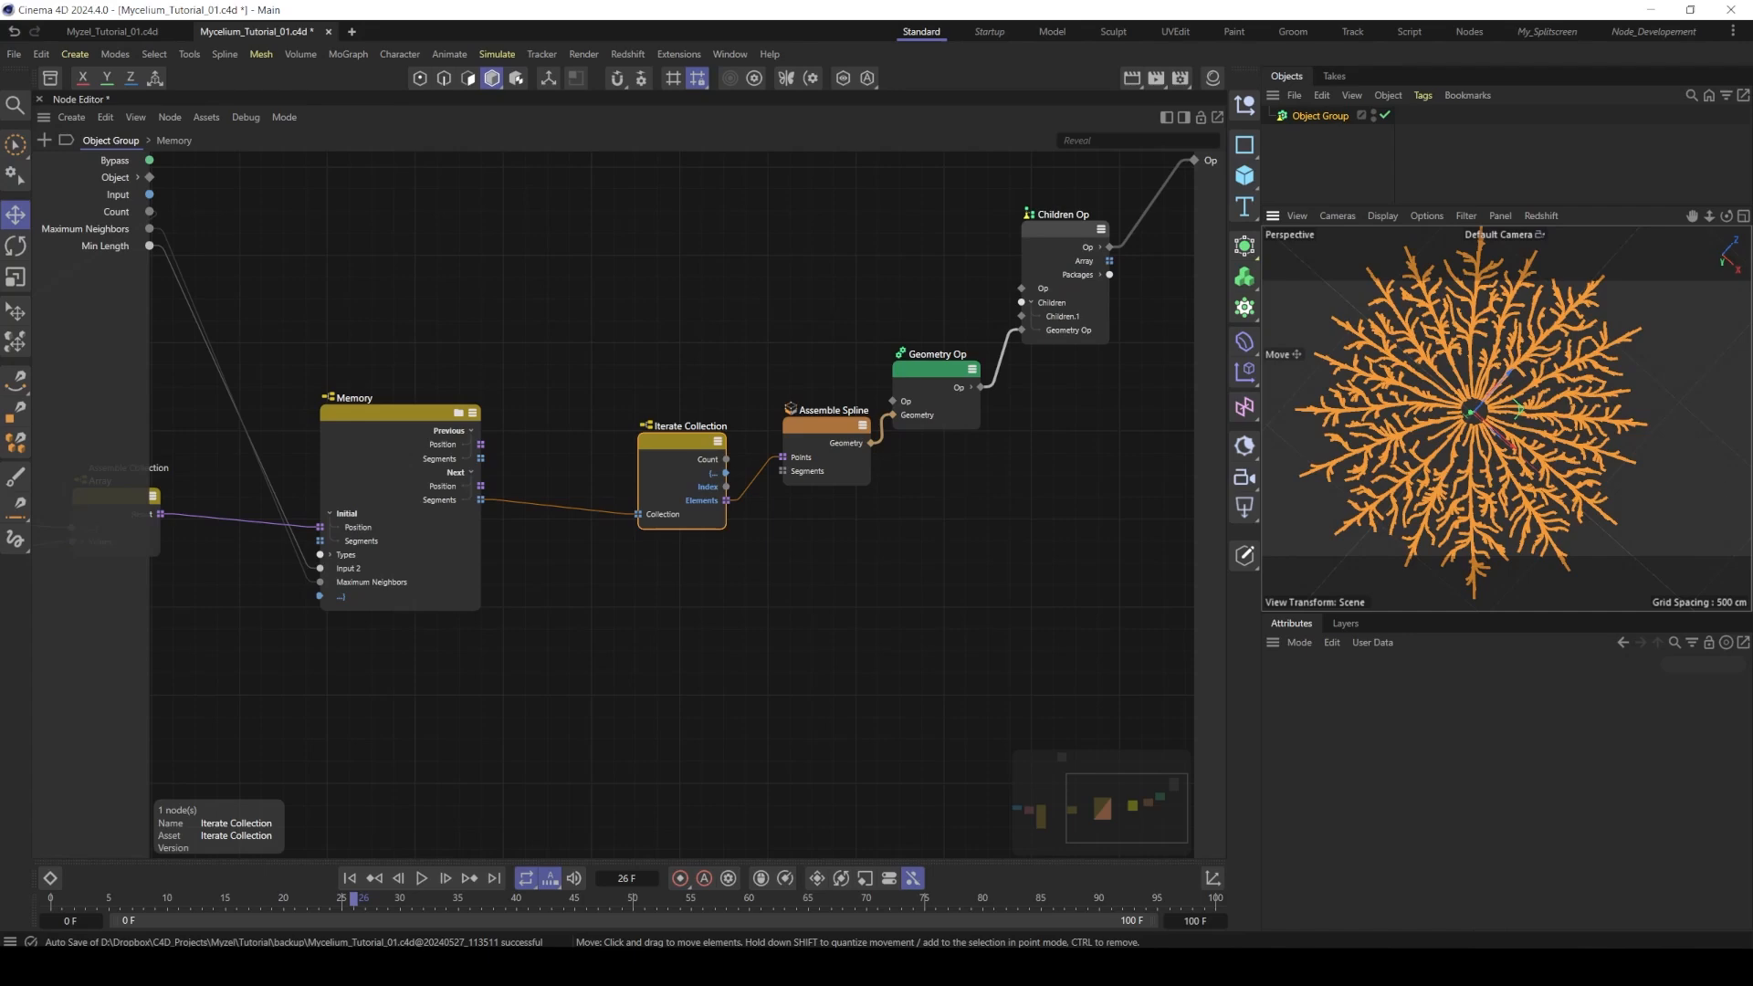
- Open the Memory group and shift Scale and the six nodes after it away from Array Average to make room
{"action": "left_click", "coordinate": [429, 352]}
{"action": "middle_click_drag", "start_coordinate": [429, 352], "coordinate": [616, 365]}
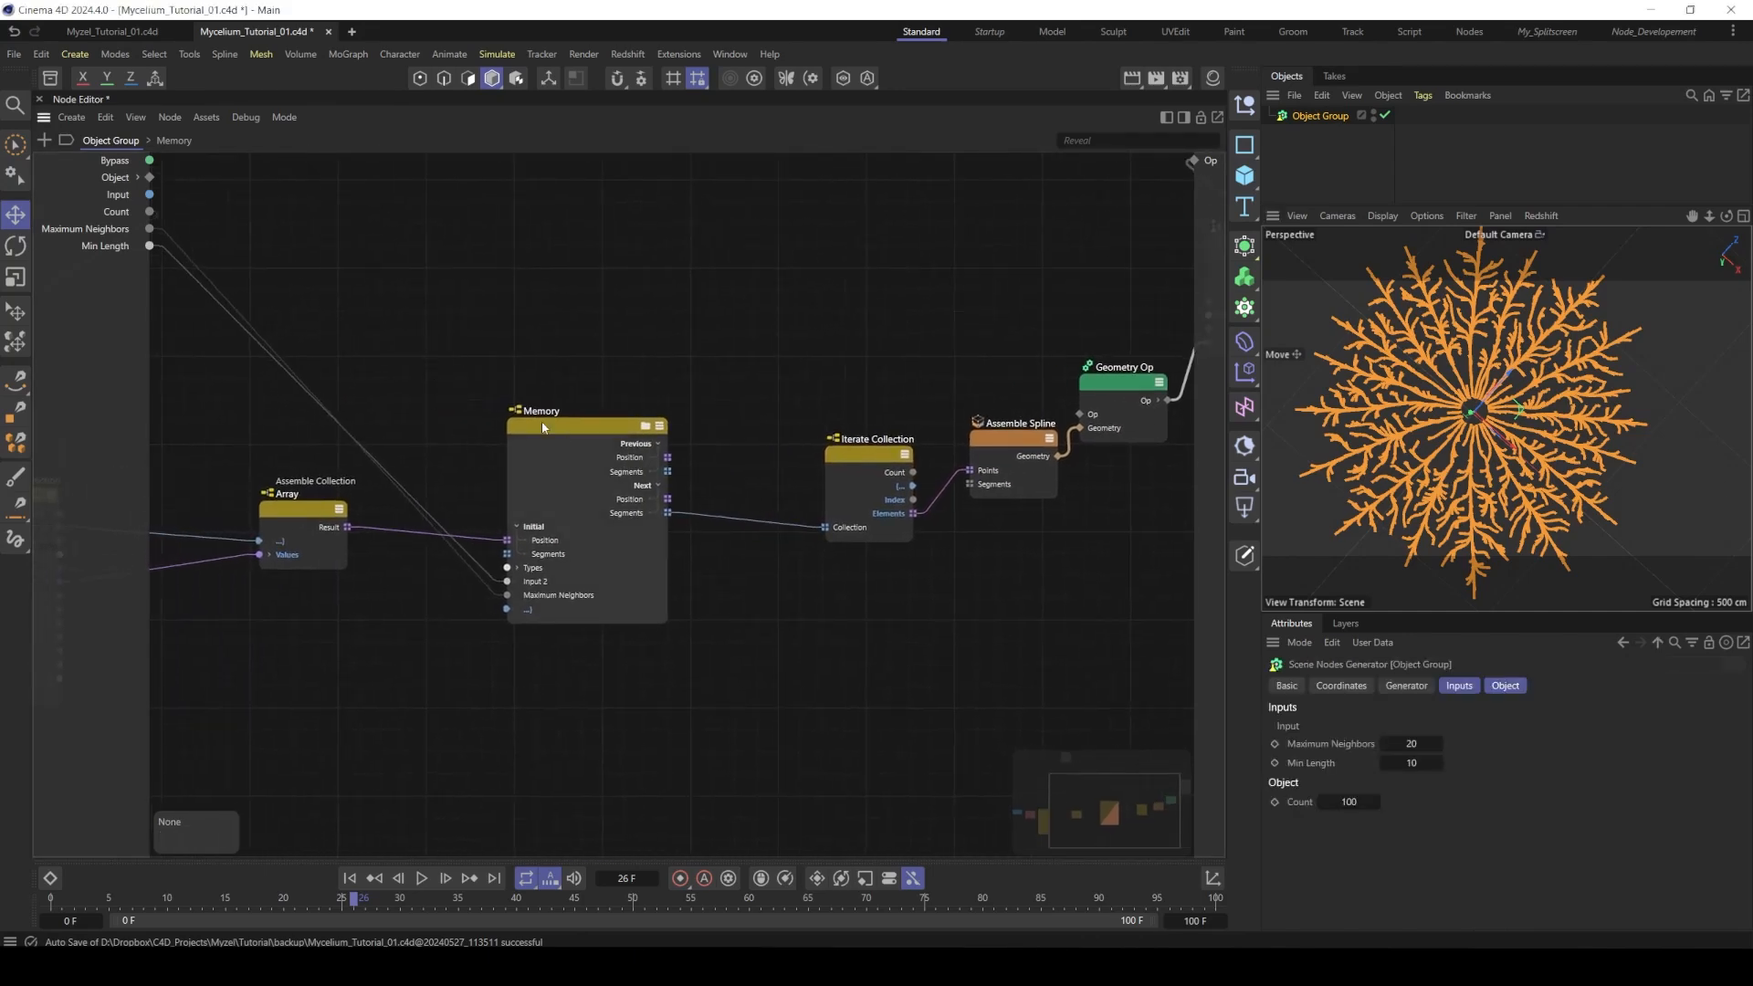
{"action": "left_click", "coordinate": [554, 431]}
{"action": "double_click", "coordinate": [556, 435]}
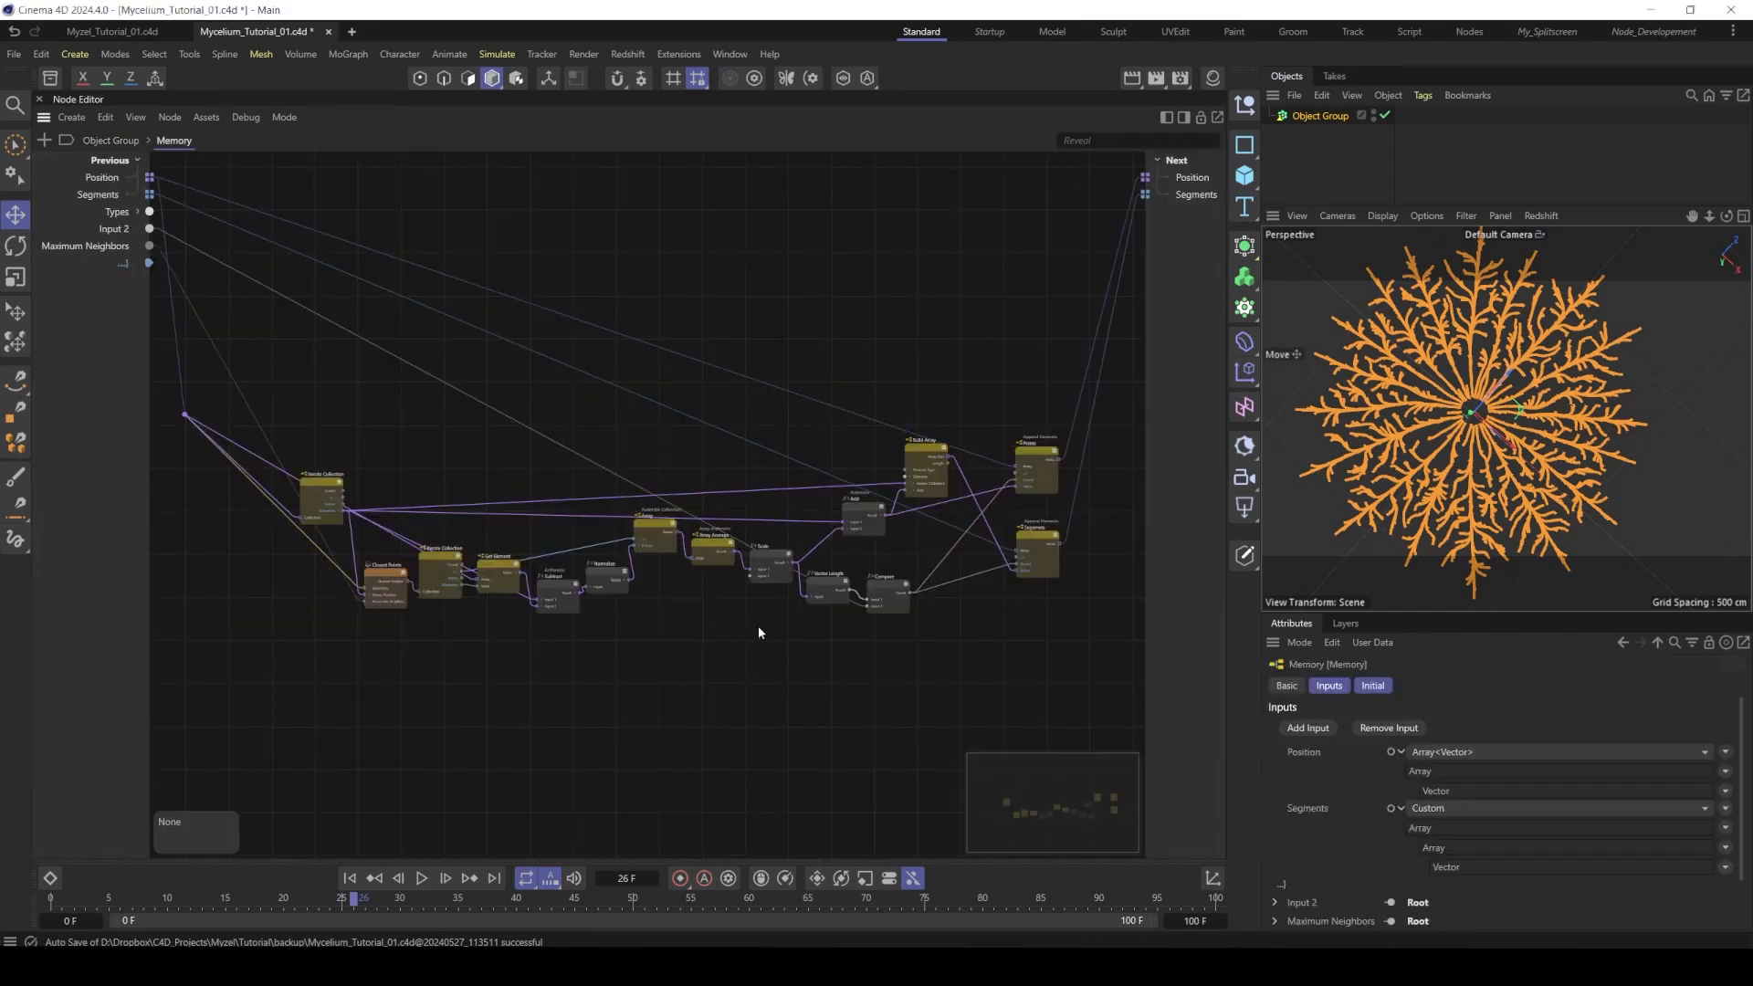
{"action": "middle_click_drag", "start_coordinate": [847, 648], "coordinate": [665, 627]}
{"action": "scroll", "coordinate": [625, 622], "scroll_direction": "up", "scroll_amount": 3}
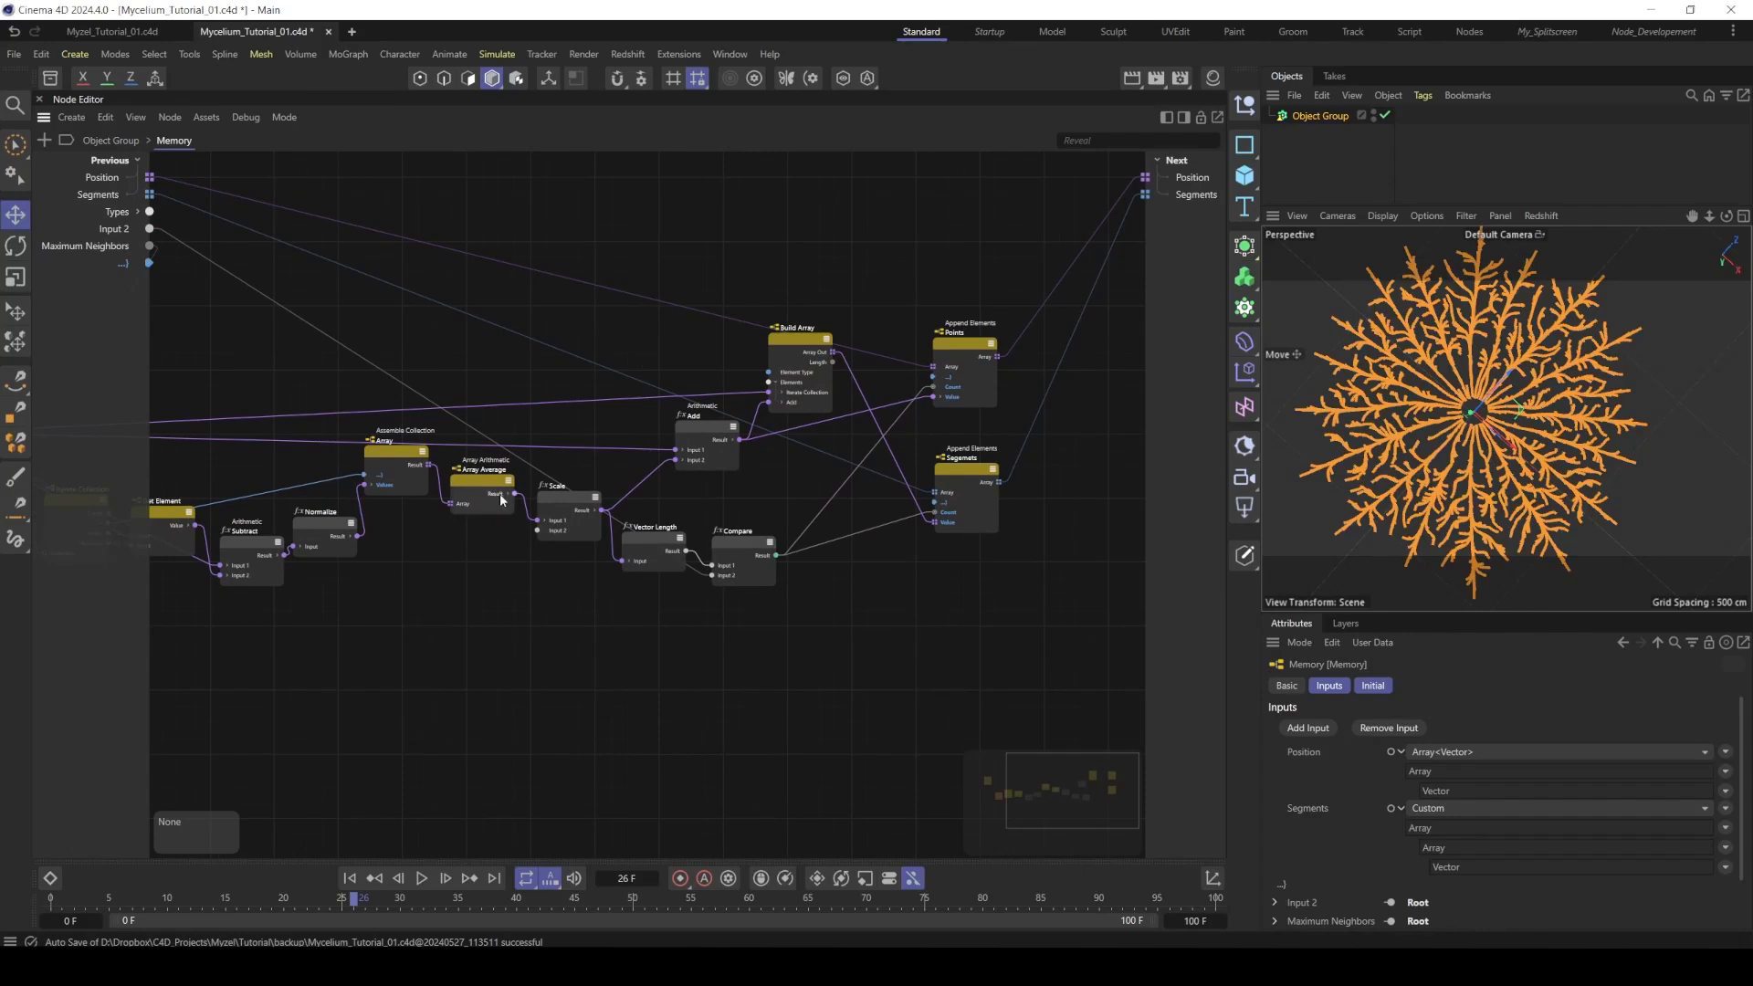
{"action": "left_click", "coordinate": [501, 500]}
{"action": "left_click_drag", "start_coordinate": [564, 243], "coordinate": [1072, 644]}
{"action": "scroll", "coordinate": [626, 626], "scroll_direction": "down", "scroll_amount": 2}
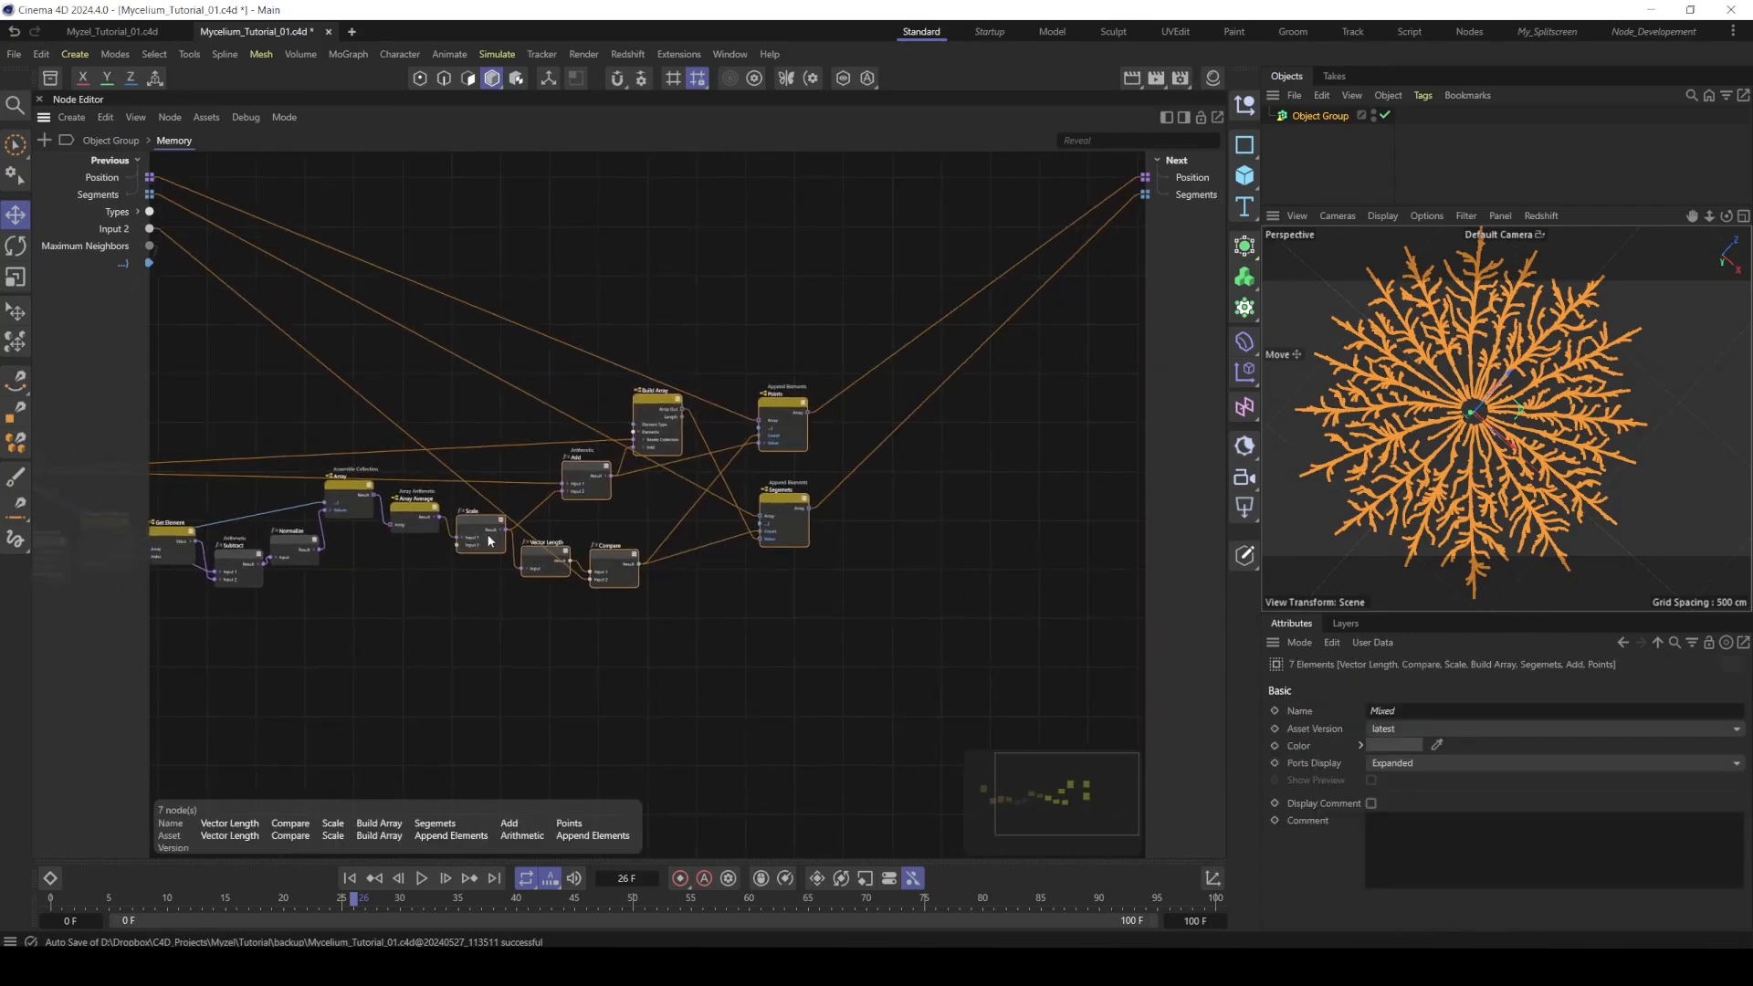
{"action": "left_click_drag", "start_coordinate": [493, 536], "coordinate": [702, 504]}
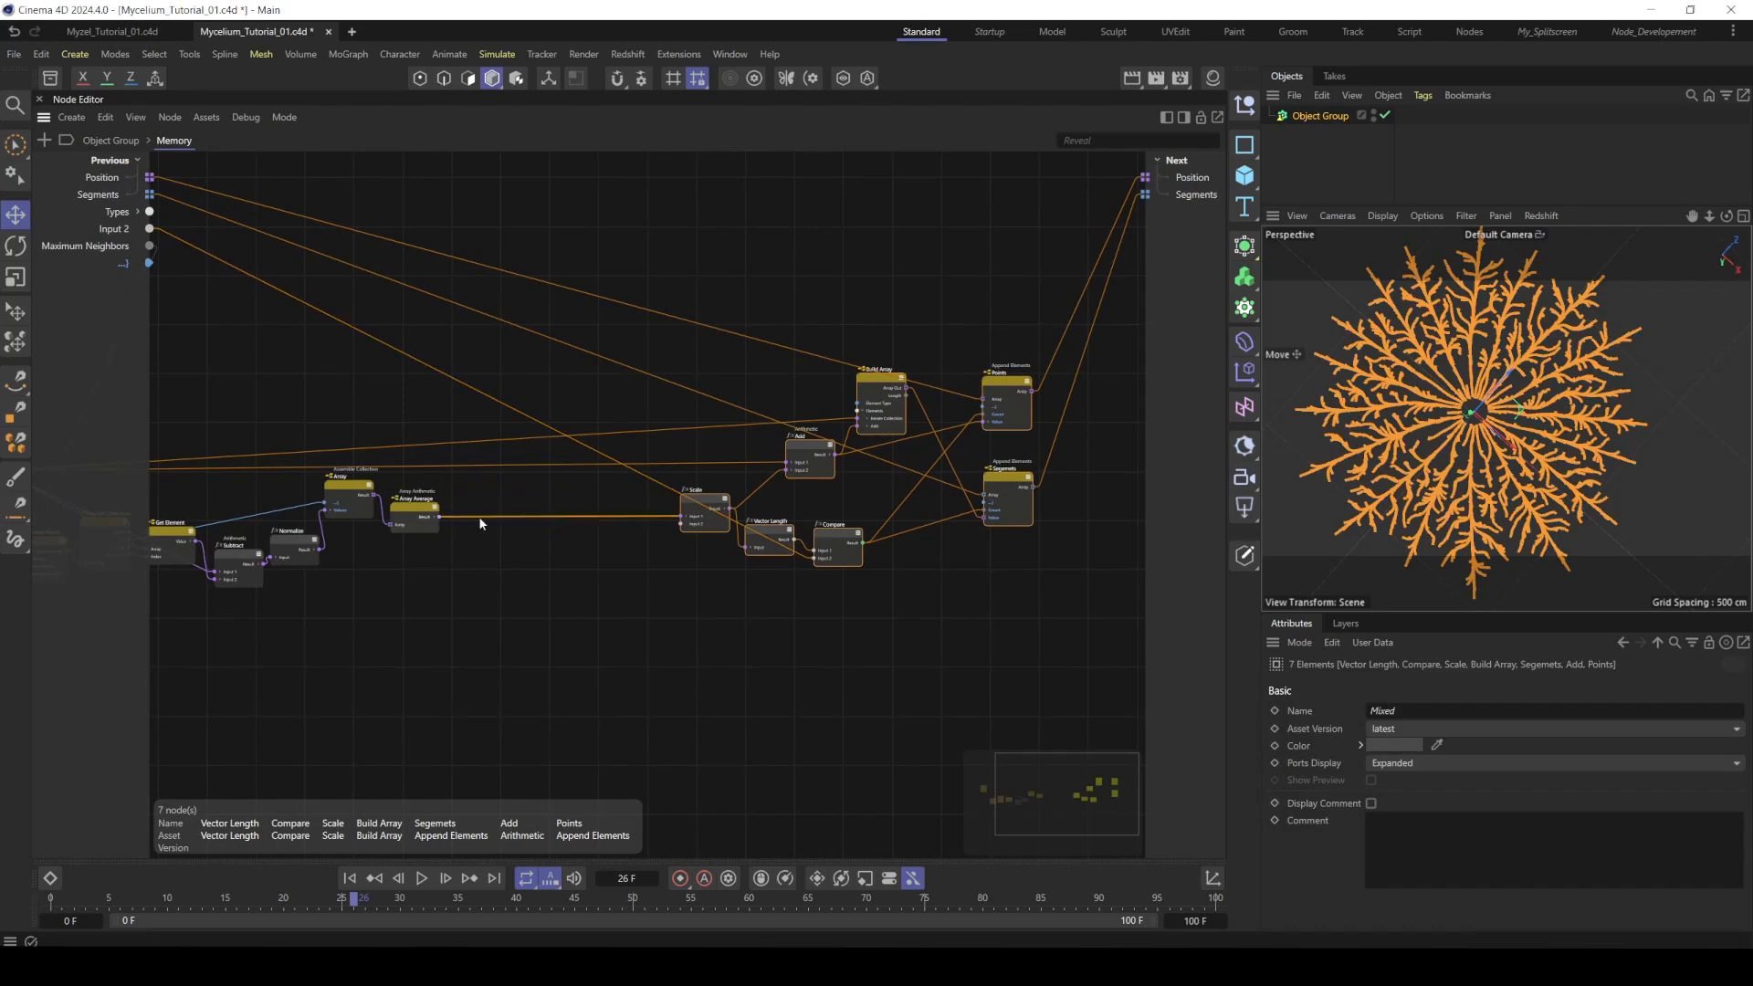
{"action": "left_click", "coordinate": [598, 563]}
- Expose Scale's Input 2 as a new input of the Memory group
{"action": "left_click", "coordinate": [698, 503]}
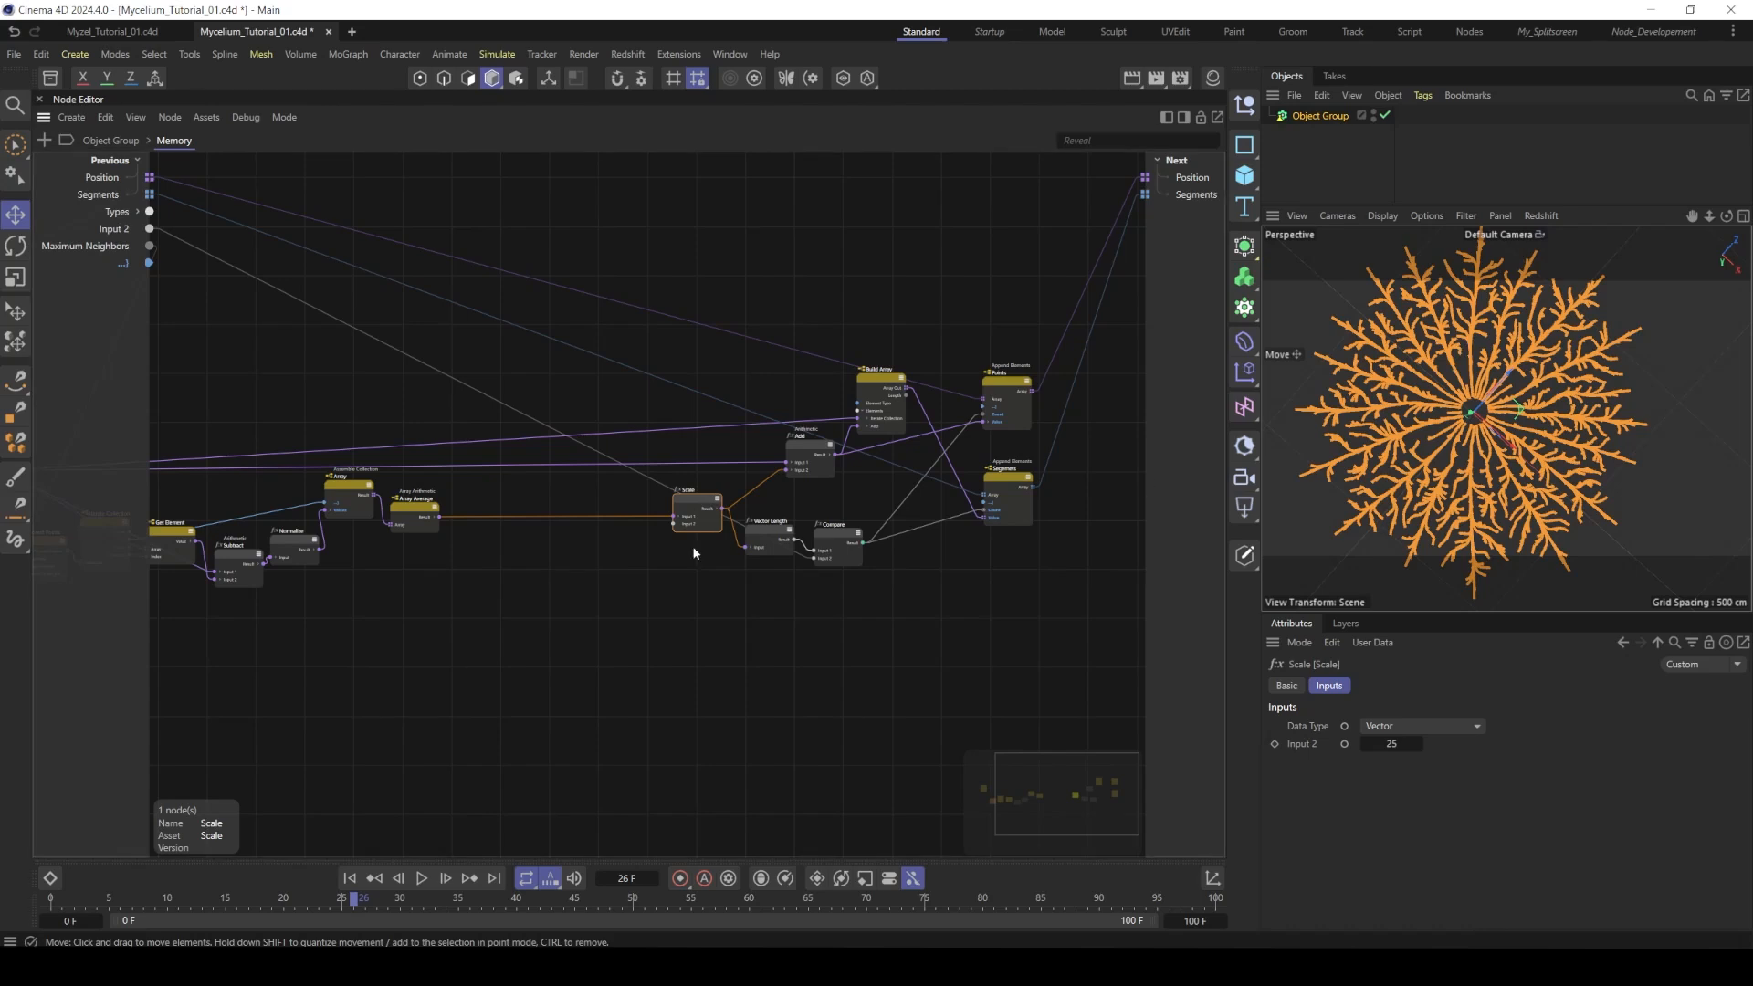
{"action": "left_click_drag", "start_coordinate": [673, 524], "coordinate": [489, 624]}
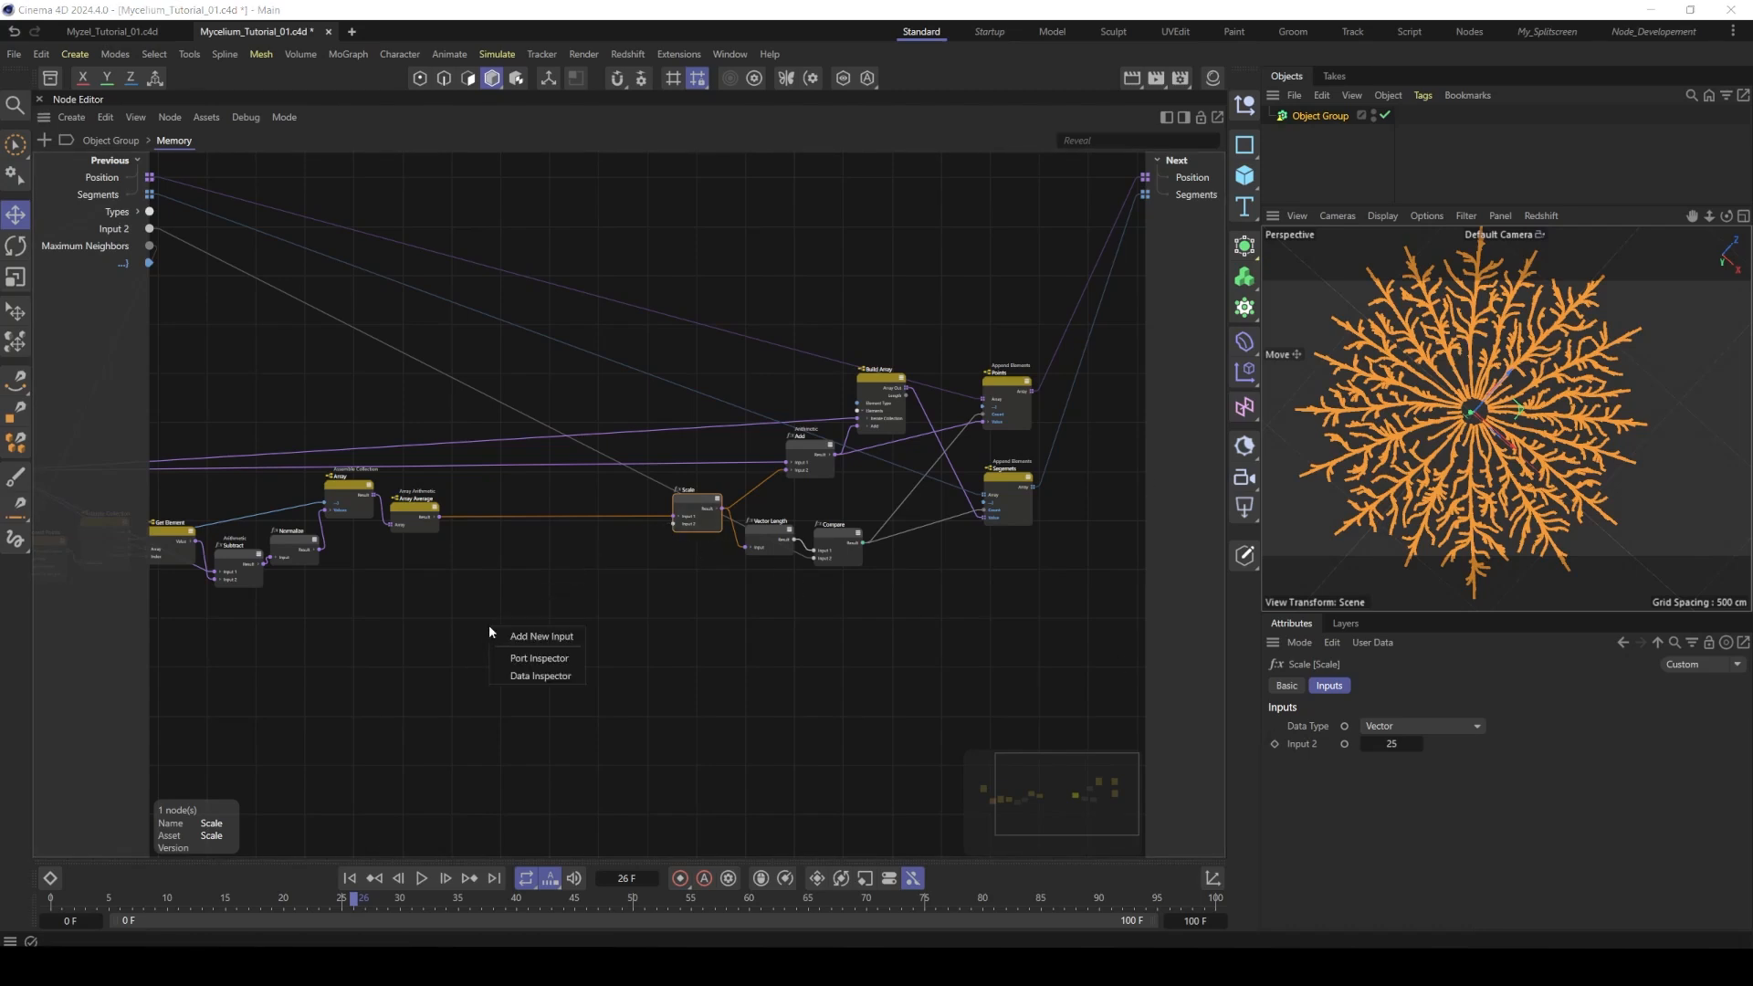
{"action": "left_click", "coordinate": [532, 638]}
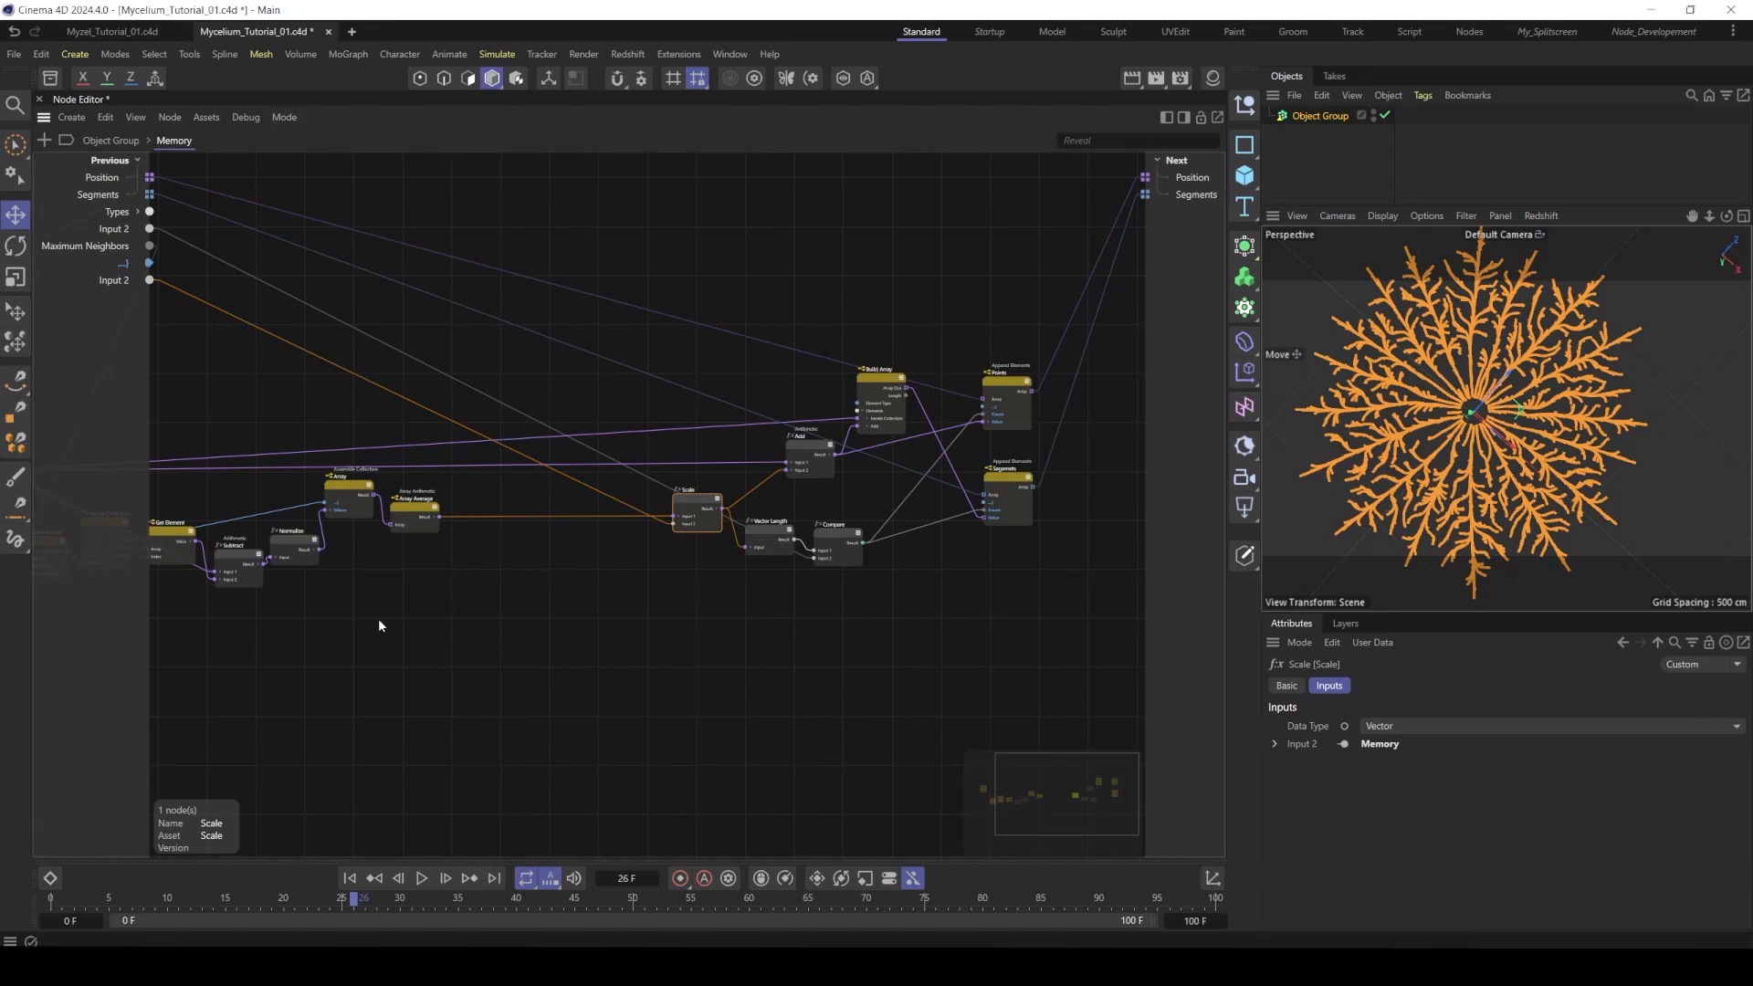
- Add a Hash node inside Memory and place it below Array Average
{"action": "double_click", "coordinate": [461, 630]}
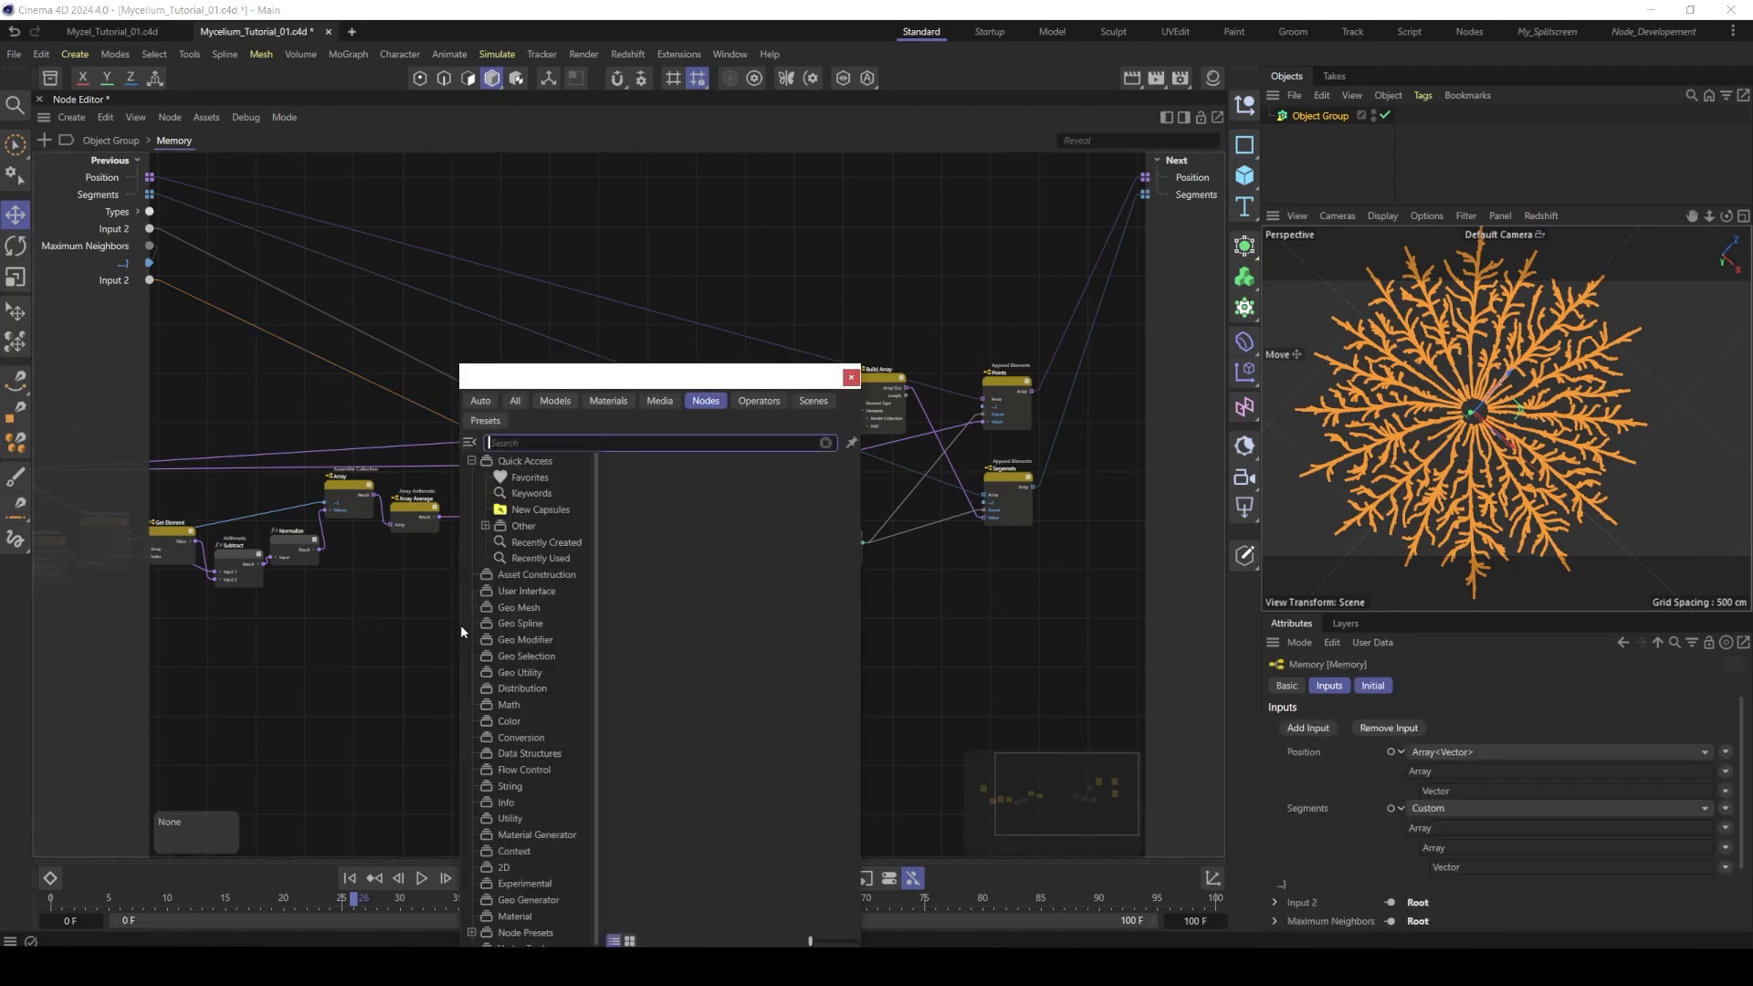
{"action": "type", "text": "has"}
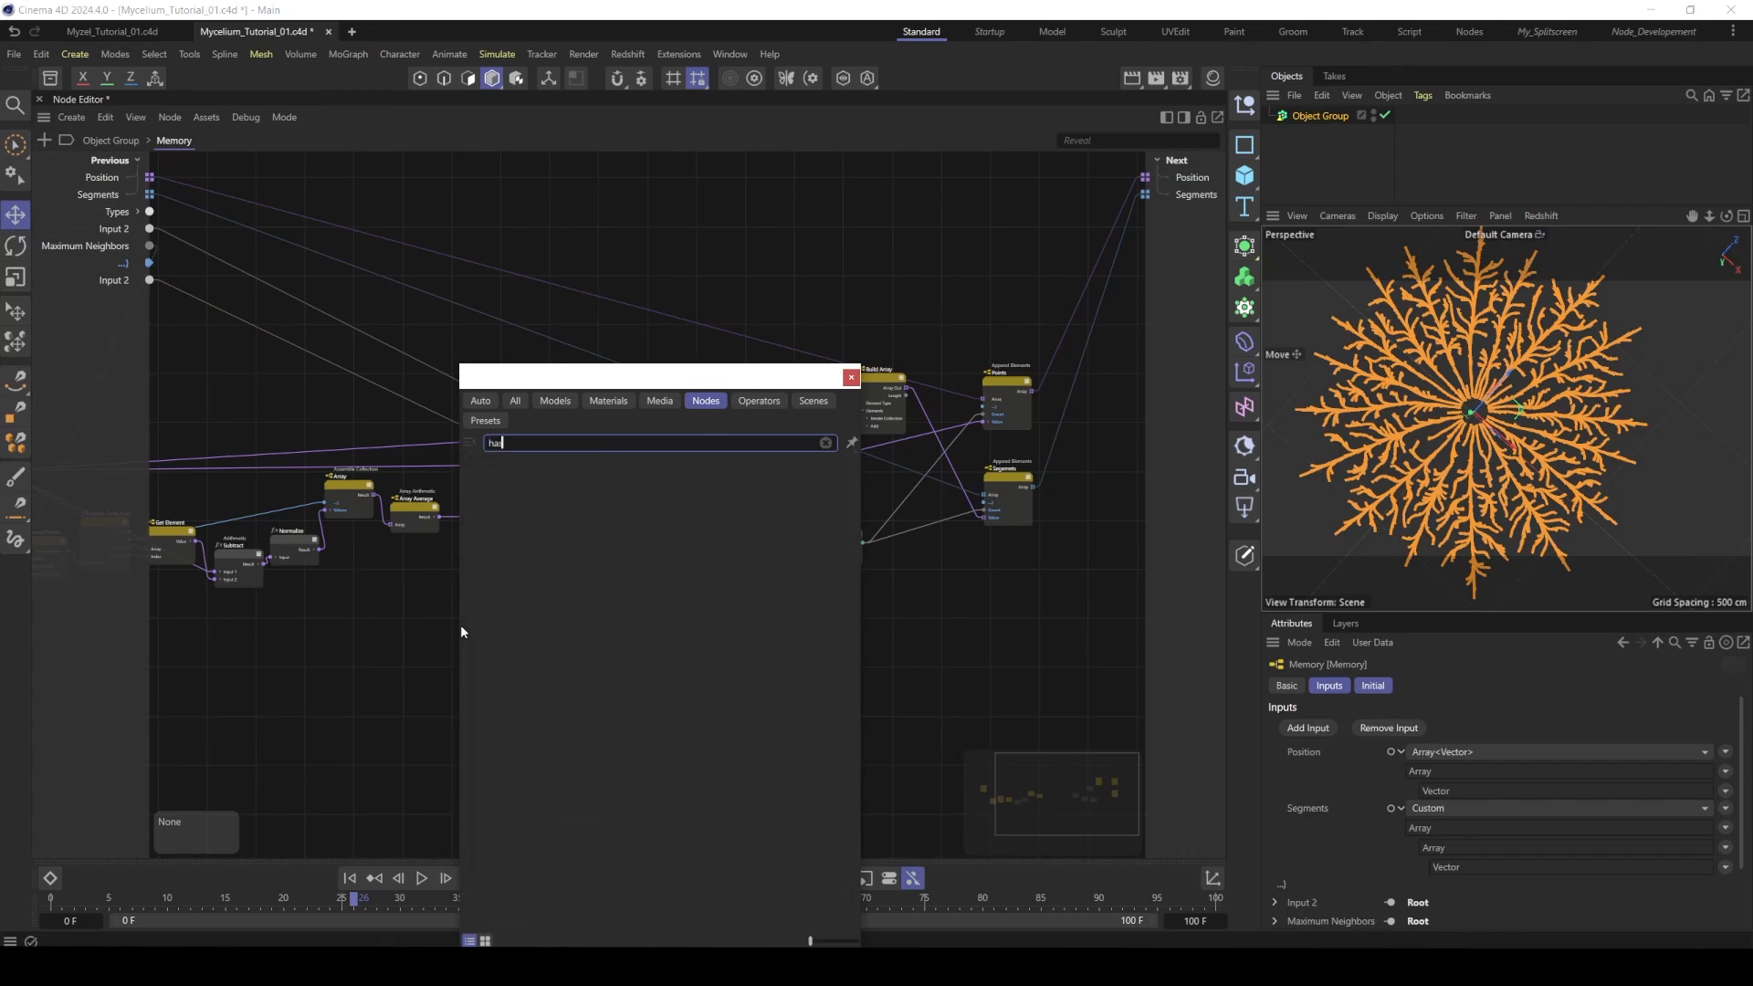
{"action": "double_click", "coordinate": [499, 574]}
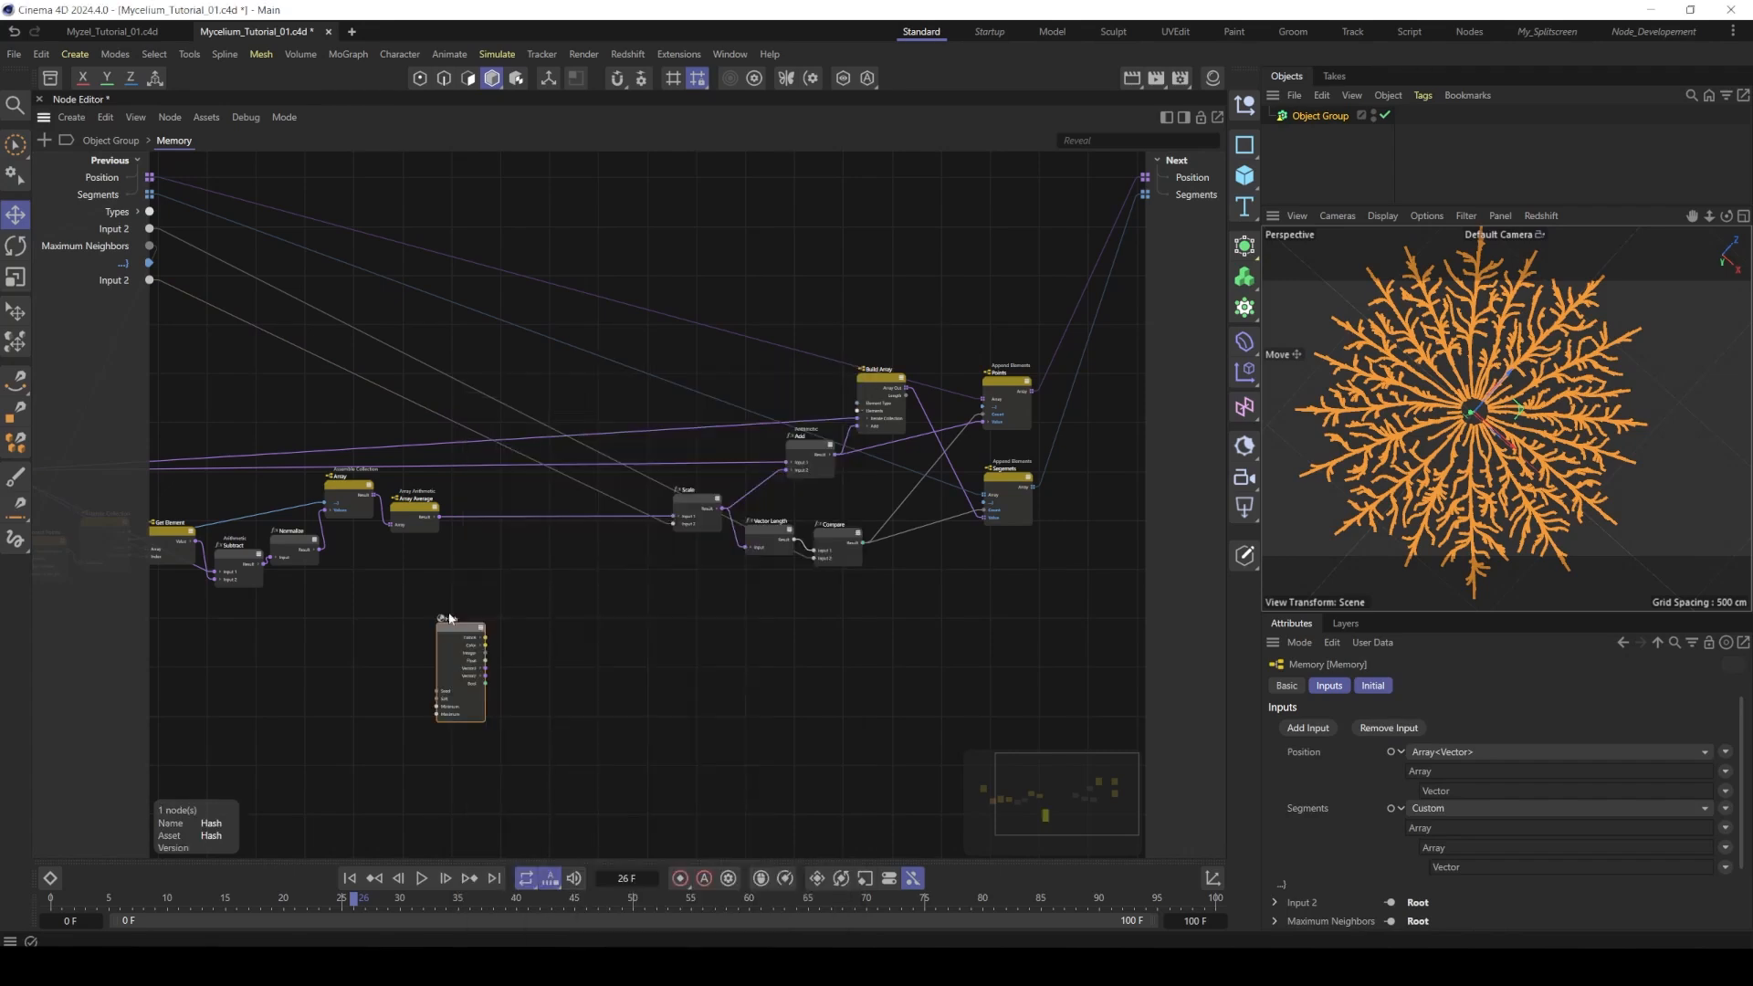
{"action": "left_click_drag", "start_coordinate": [456, 630], "coordinate": [434, 597]}
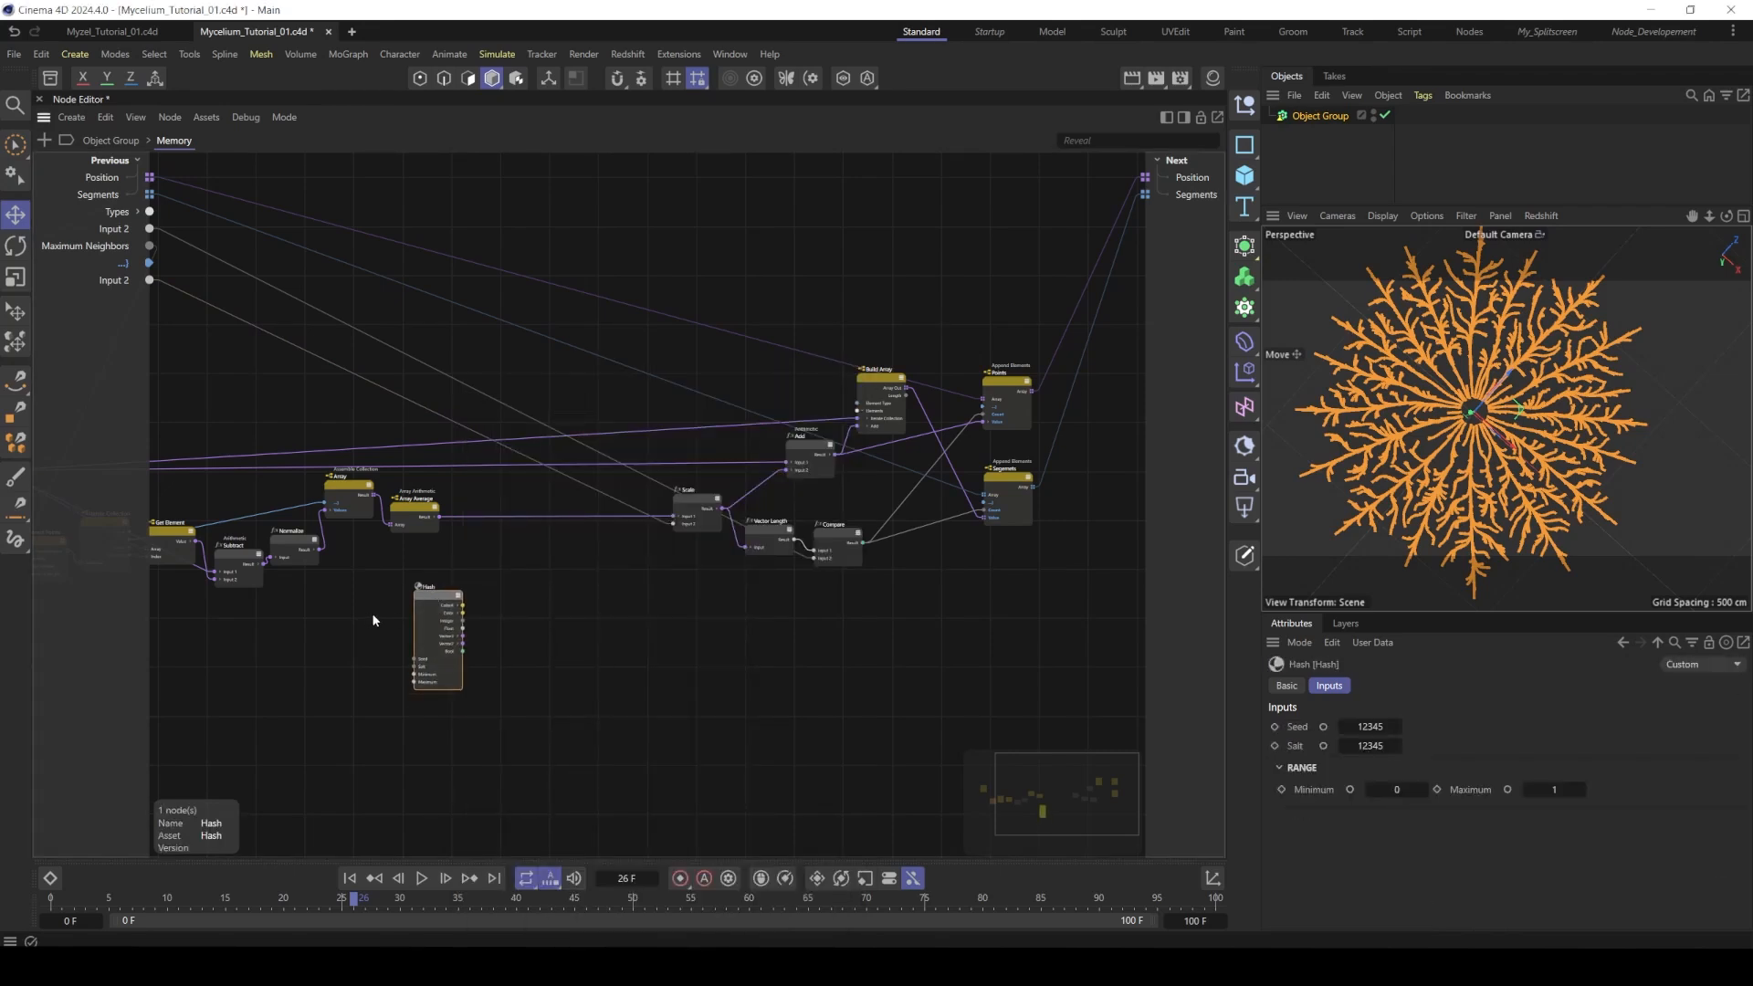
{"action": "scroll", "coordinate": [378, 628], "scroll_direction": "up", "scroll_amount": 4}
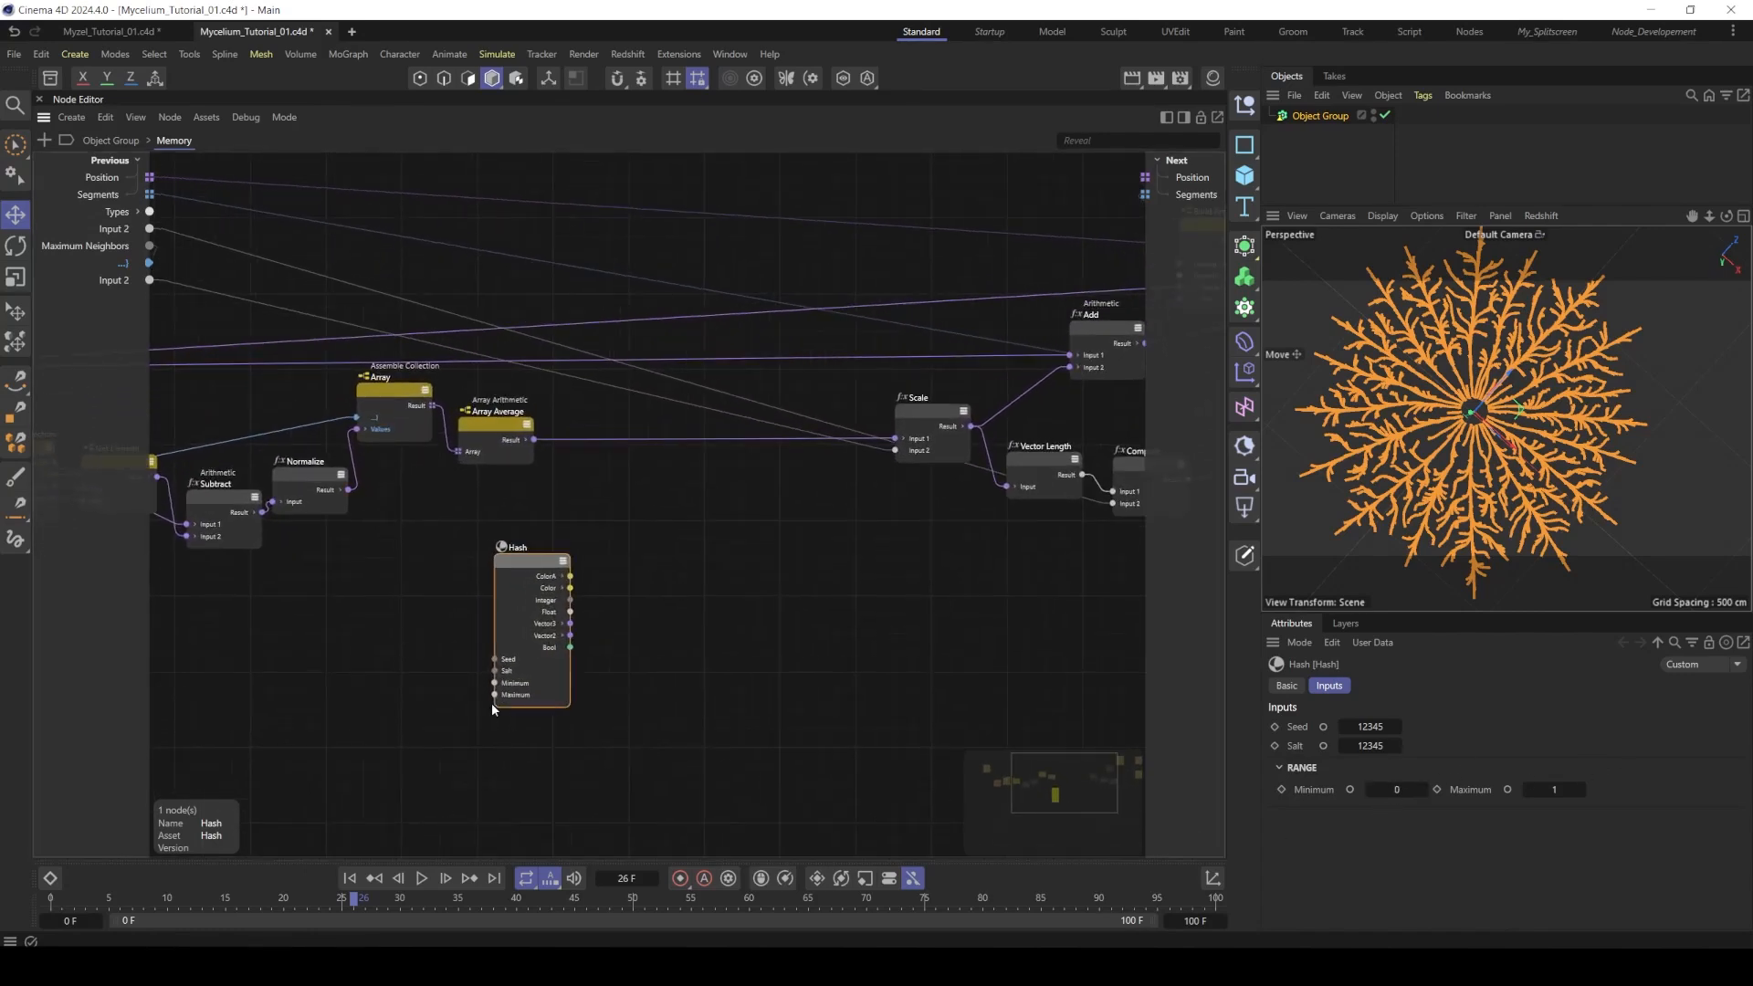
- Expose Hash's Maximum as a new input of the Memory group
{"action": "left_click", "coordinate": [1389, 790]}
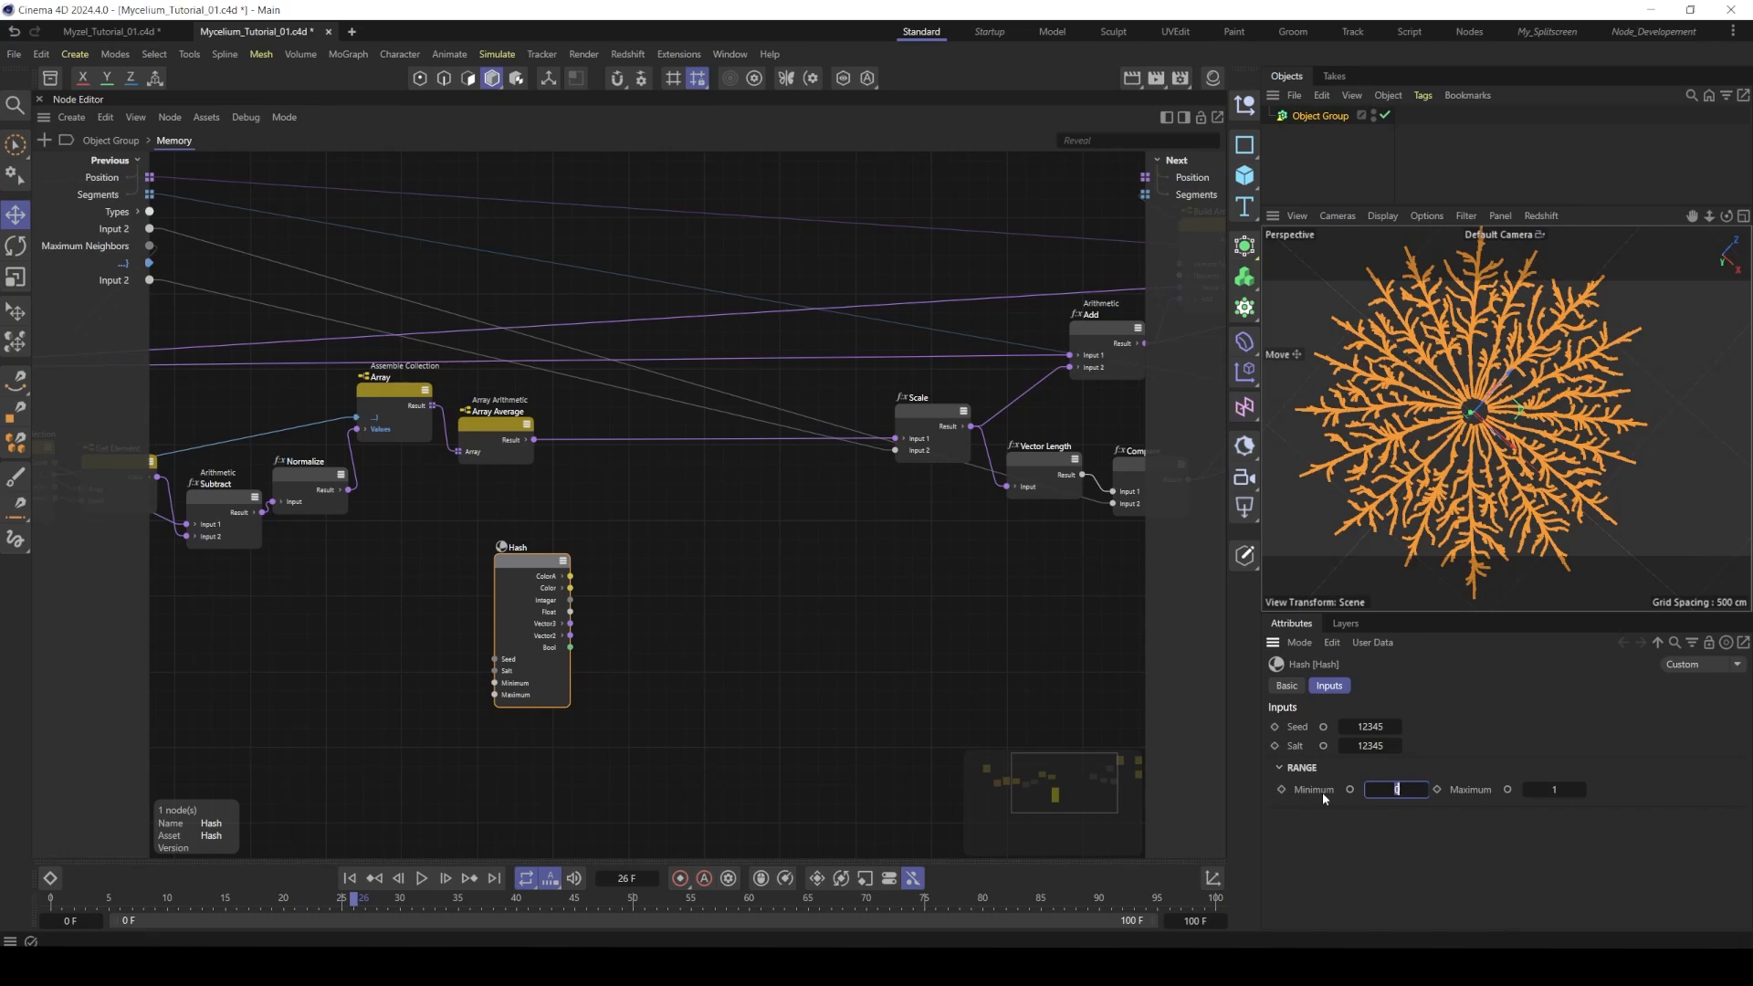
{"action": "left_click", "coordinate": [459, 715]}
{"action": "left_click_drag", "start_coordinate": [494, 695], "coordinate": [117, 399]}
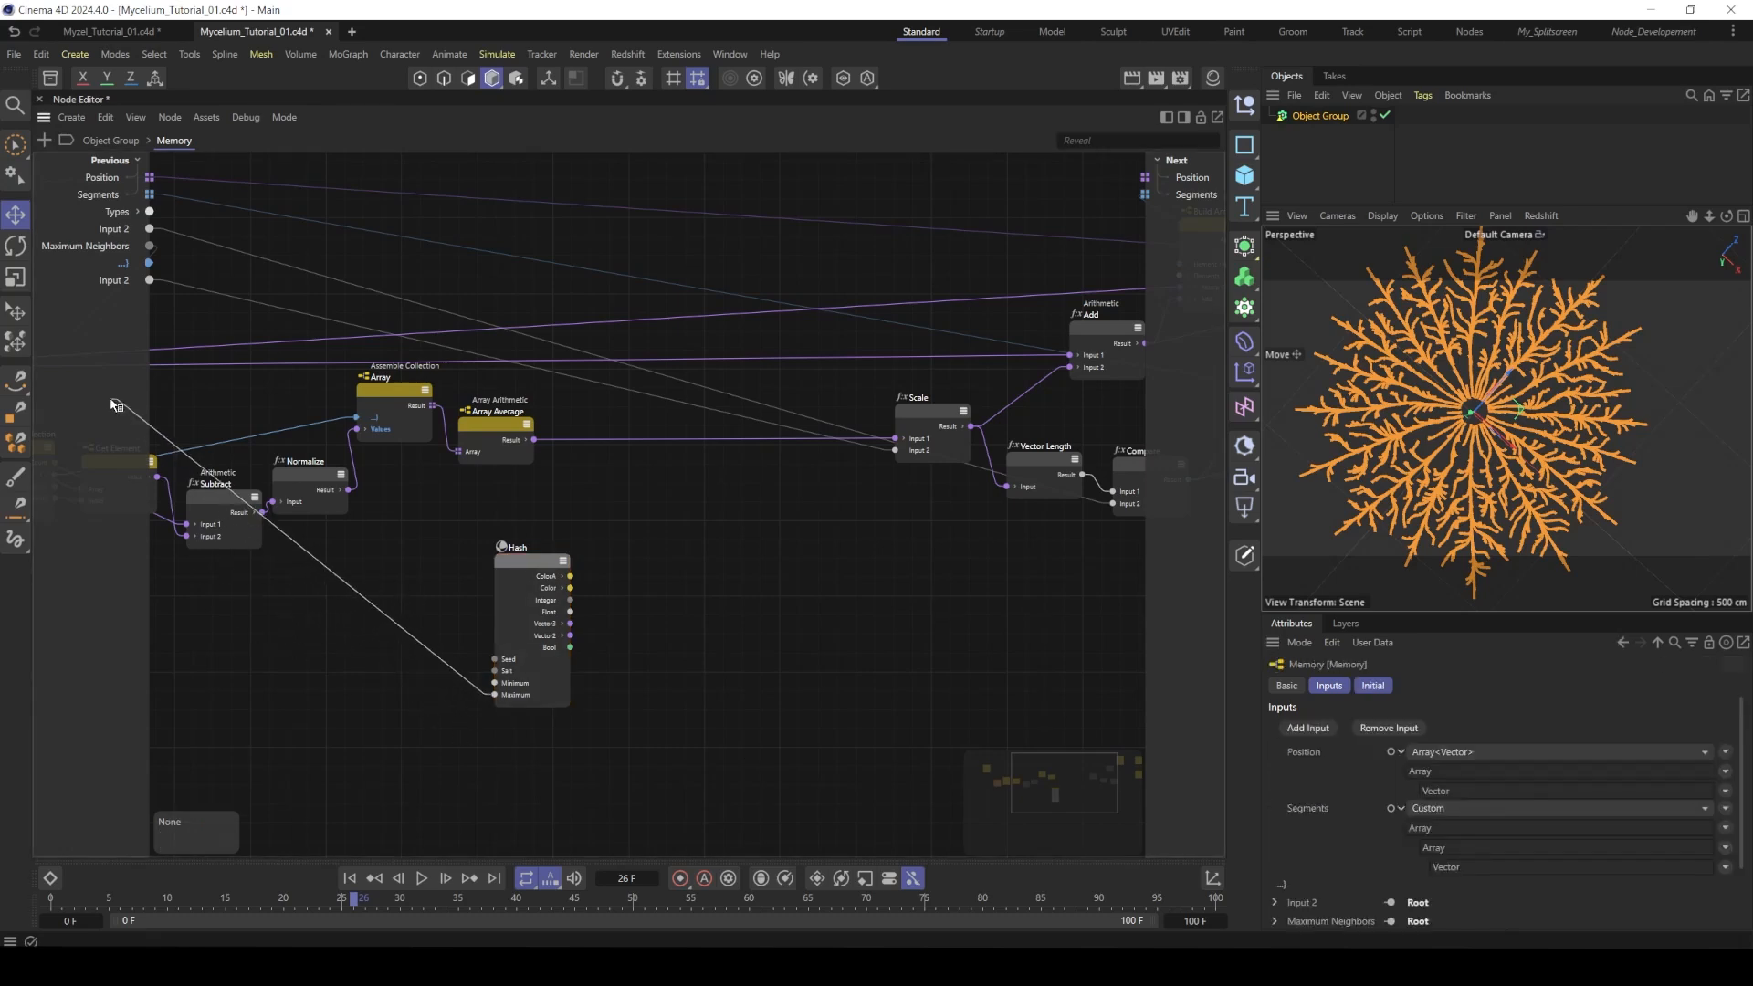
{"action": "left_click", "coordinate": [154, 443]}
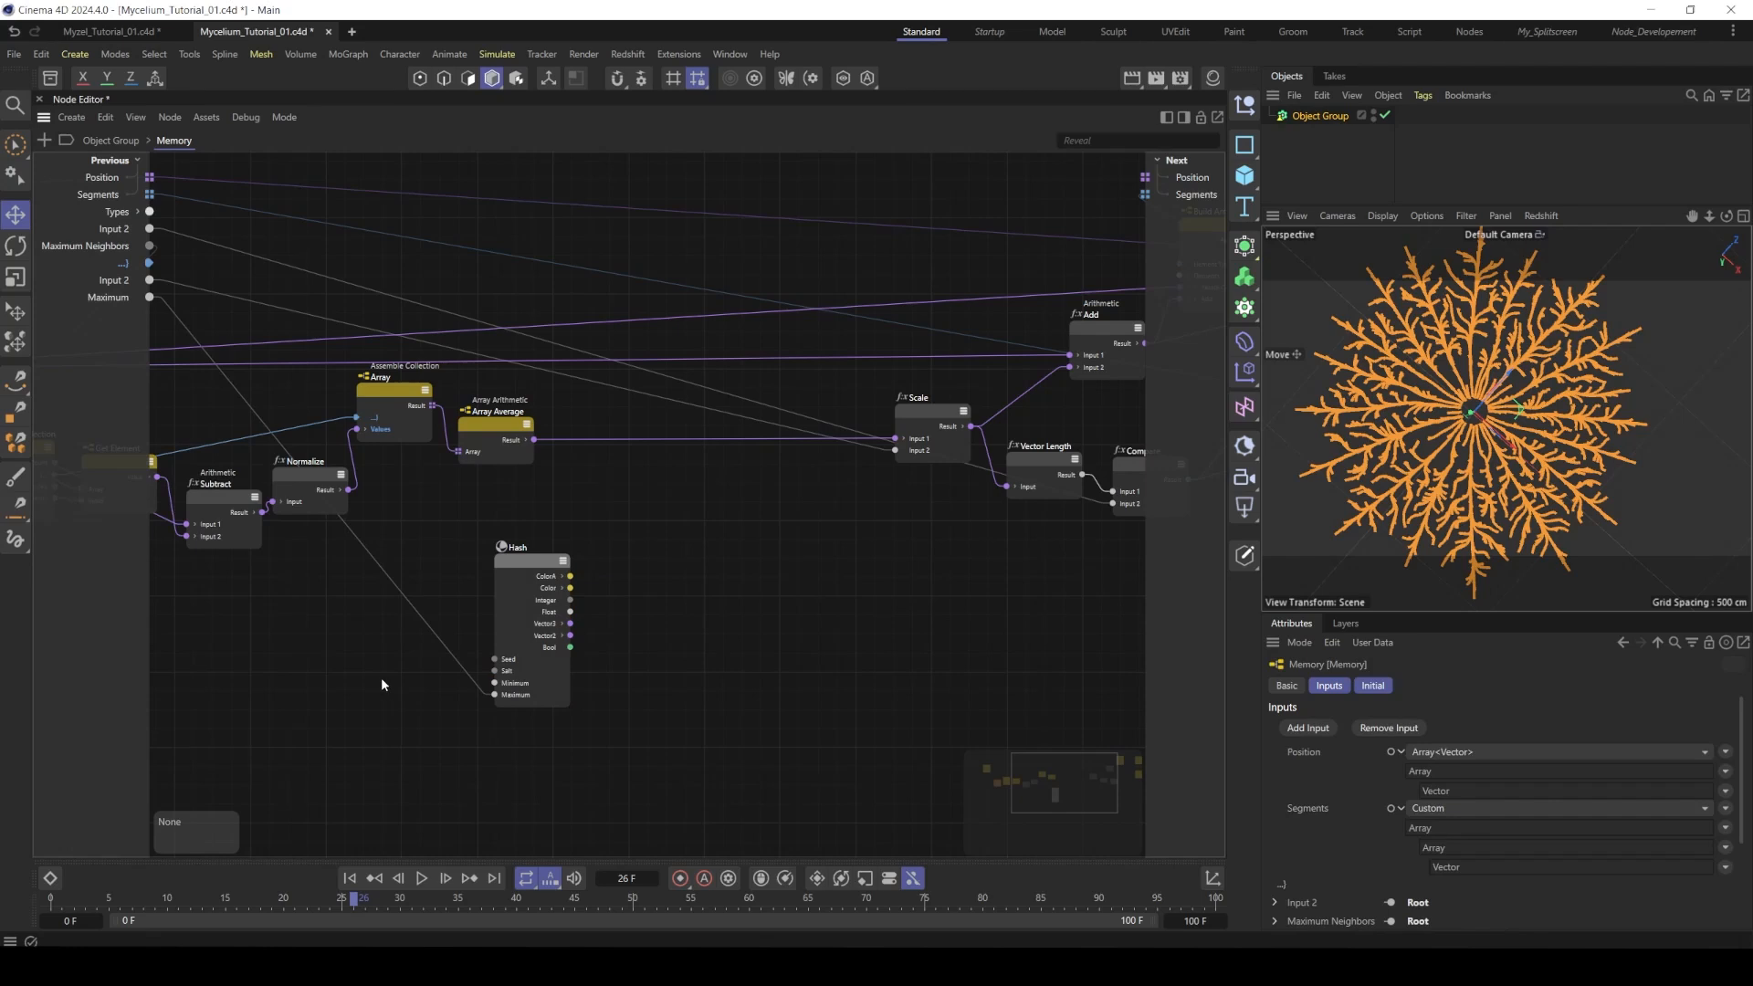
- Set Memory's Maximum input to 0.5
{"action": "scroll", "coordinate": [1282, 837], "scroll_direction": "down", "scroll_amount": 3}
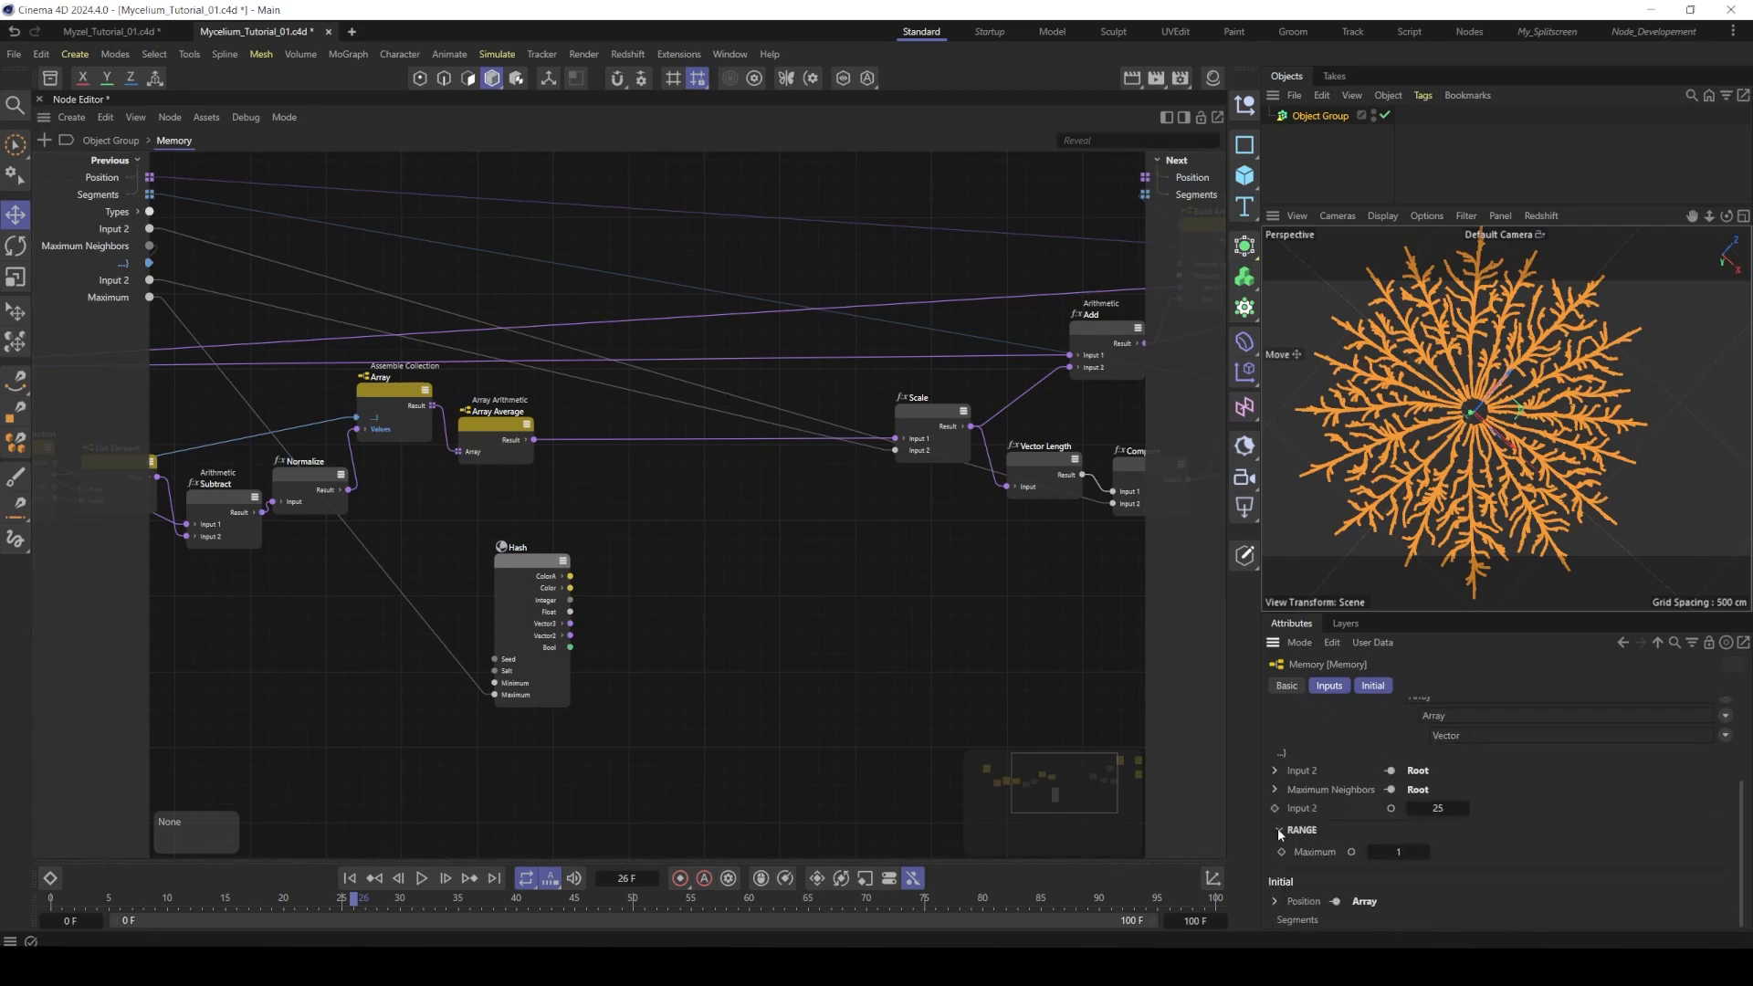
{"action": "left_click", "coordinate": [1397, 852]}
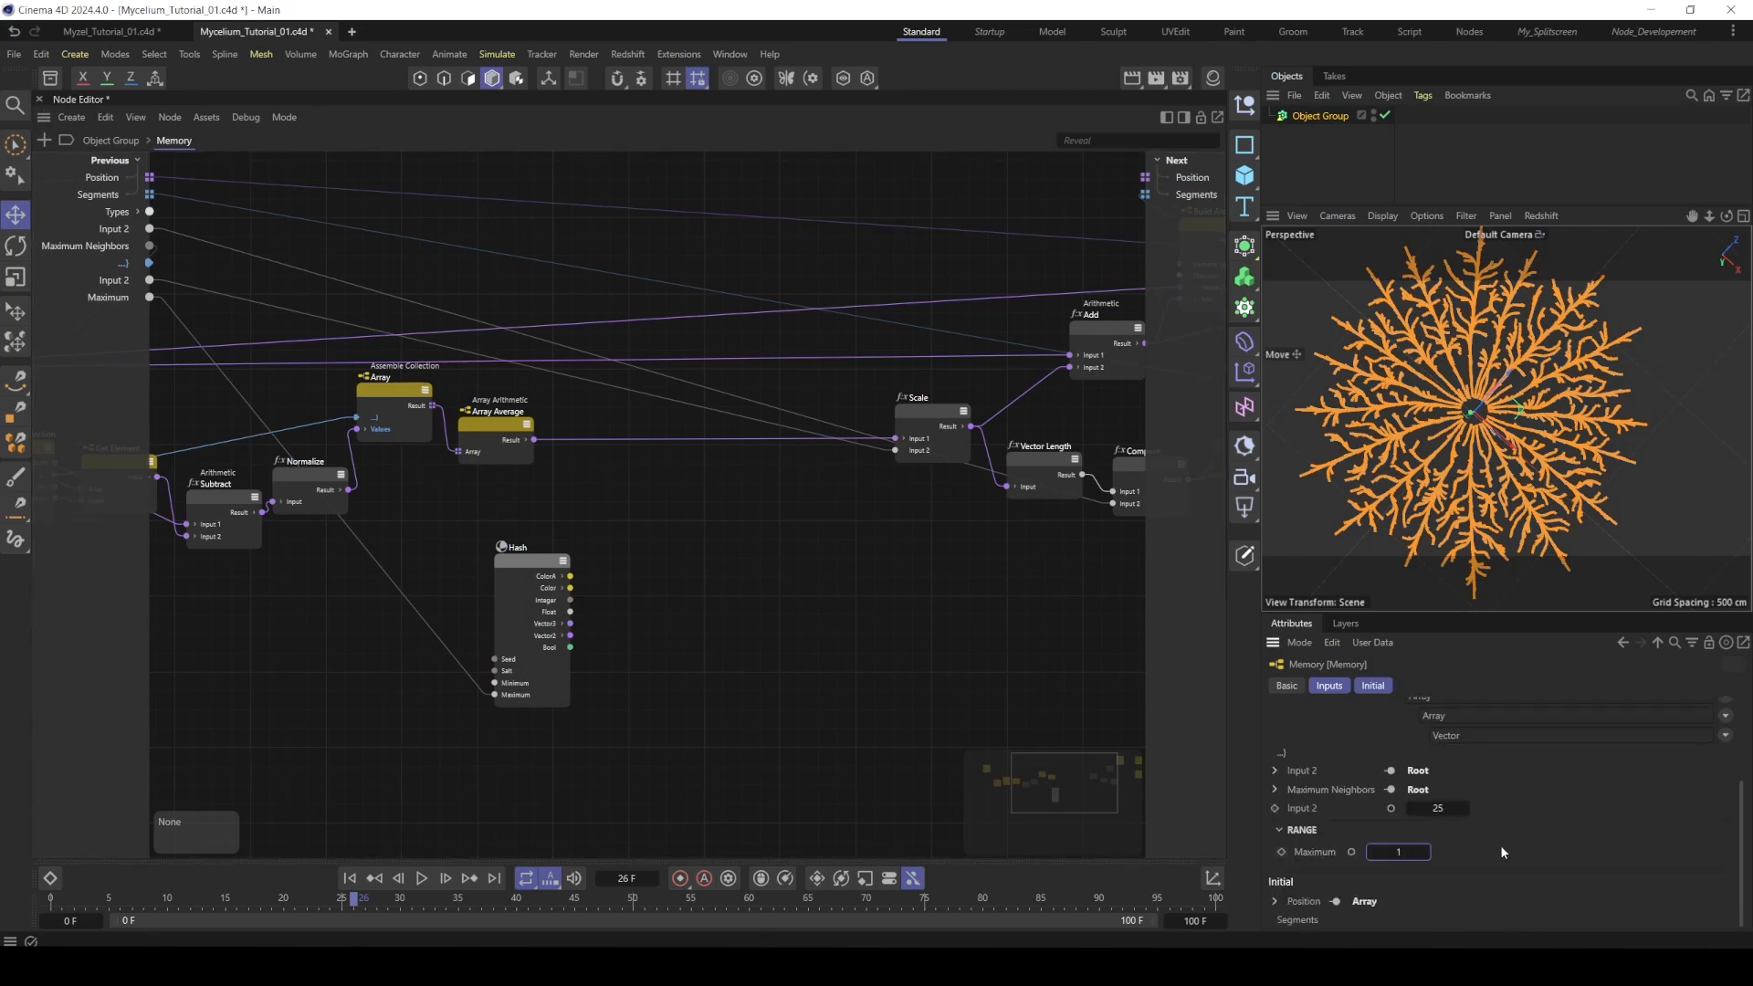
{"action": "left_click", "coordinate": [1429, 849]}
{"action": "key", "text": "Return"}
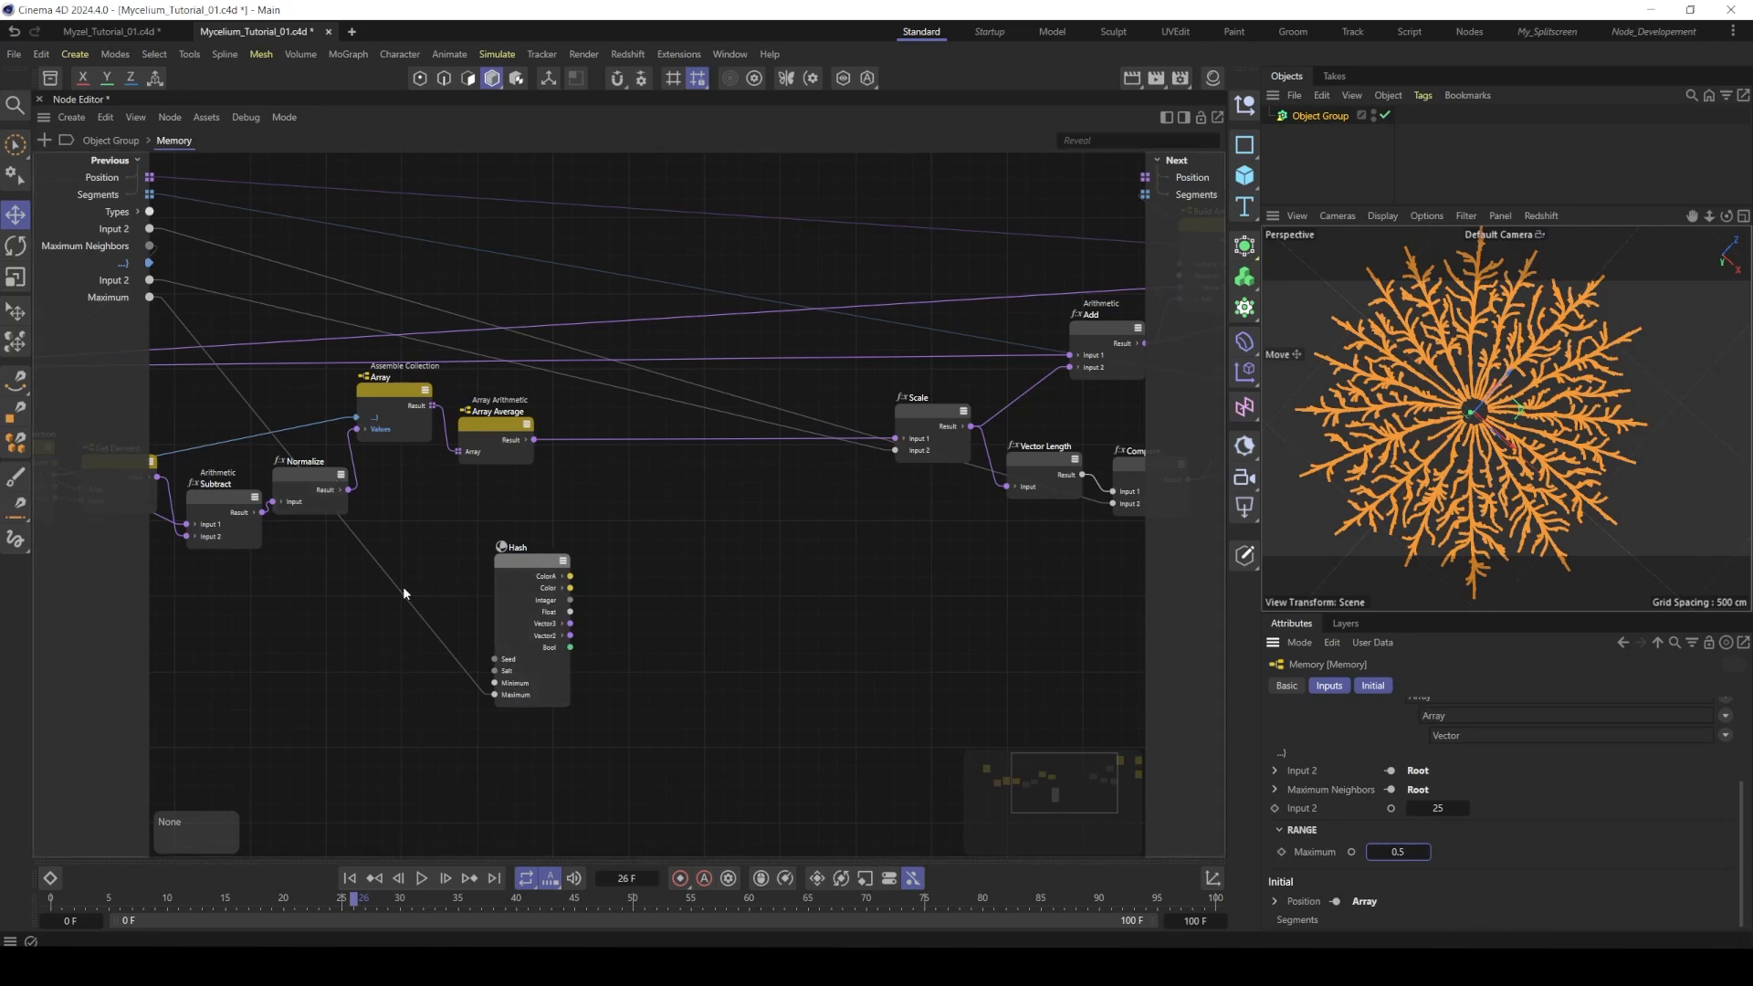
- Search the node assets for Negate and add a Negate node beside Hash
{"action": "double_click", "coordinate": [400, 699]}
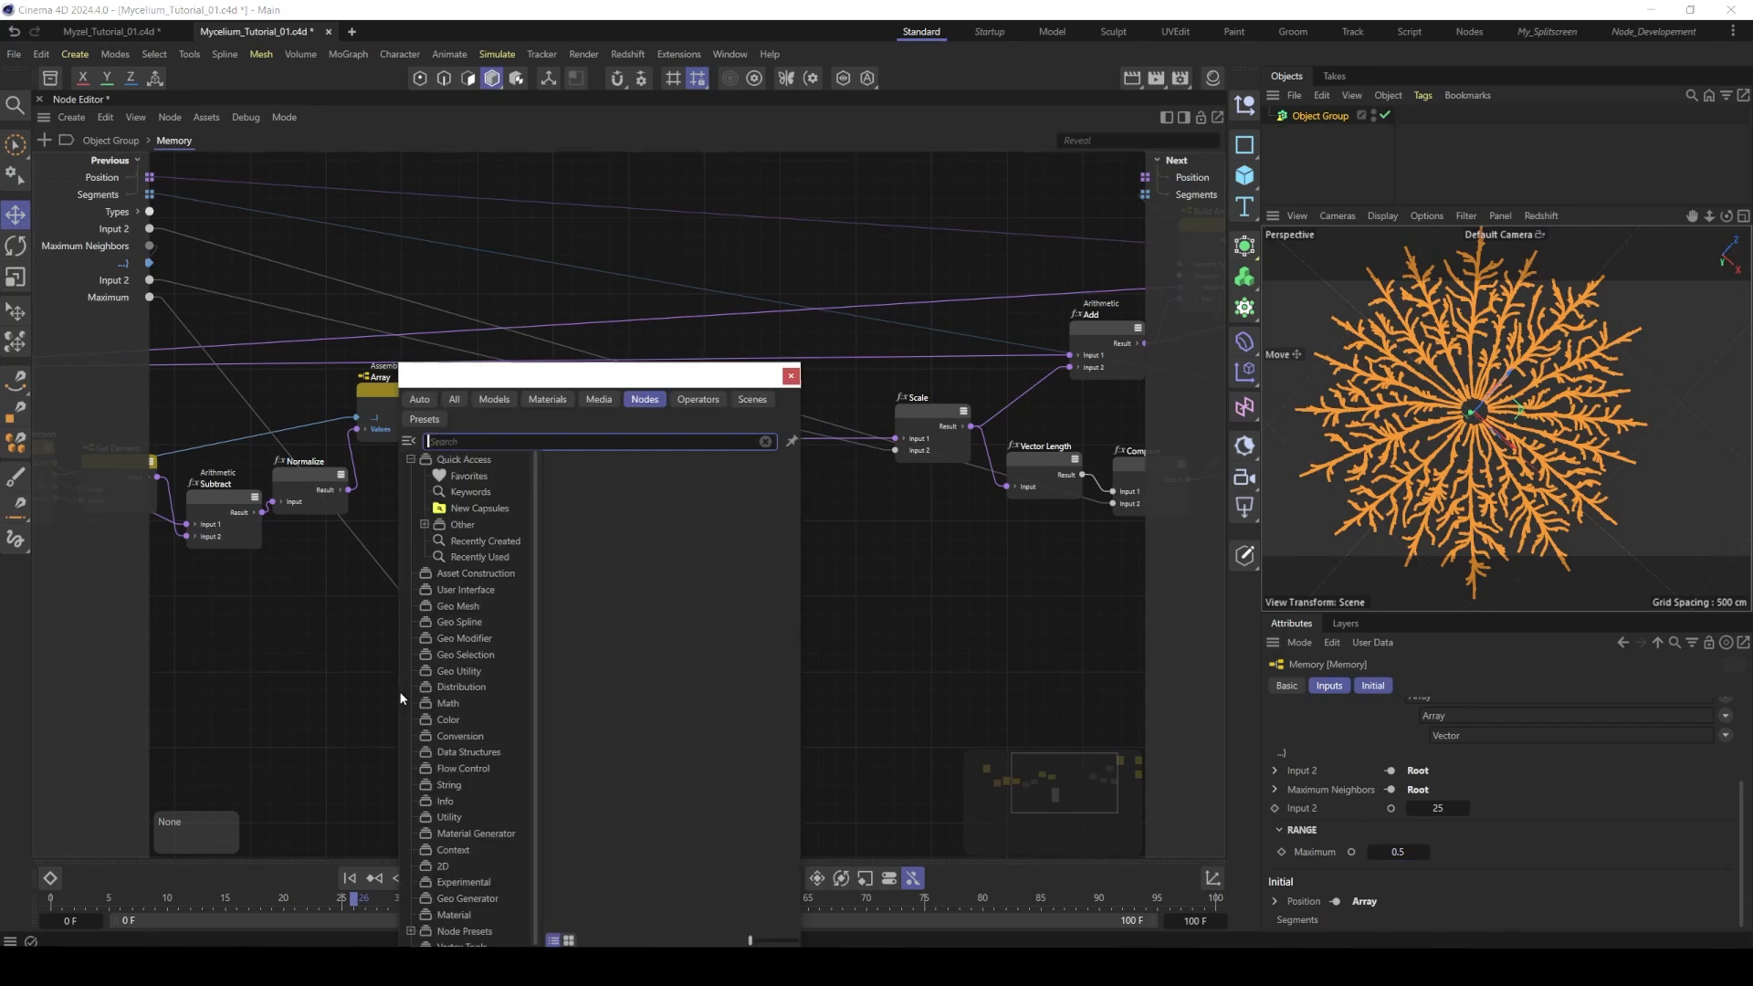
{"action": "type", "text": "n"}
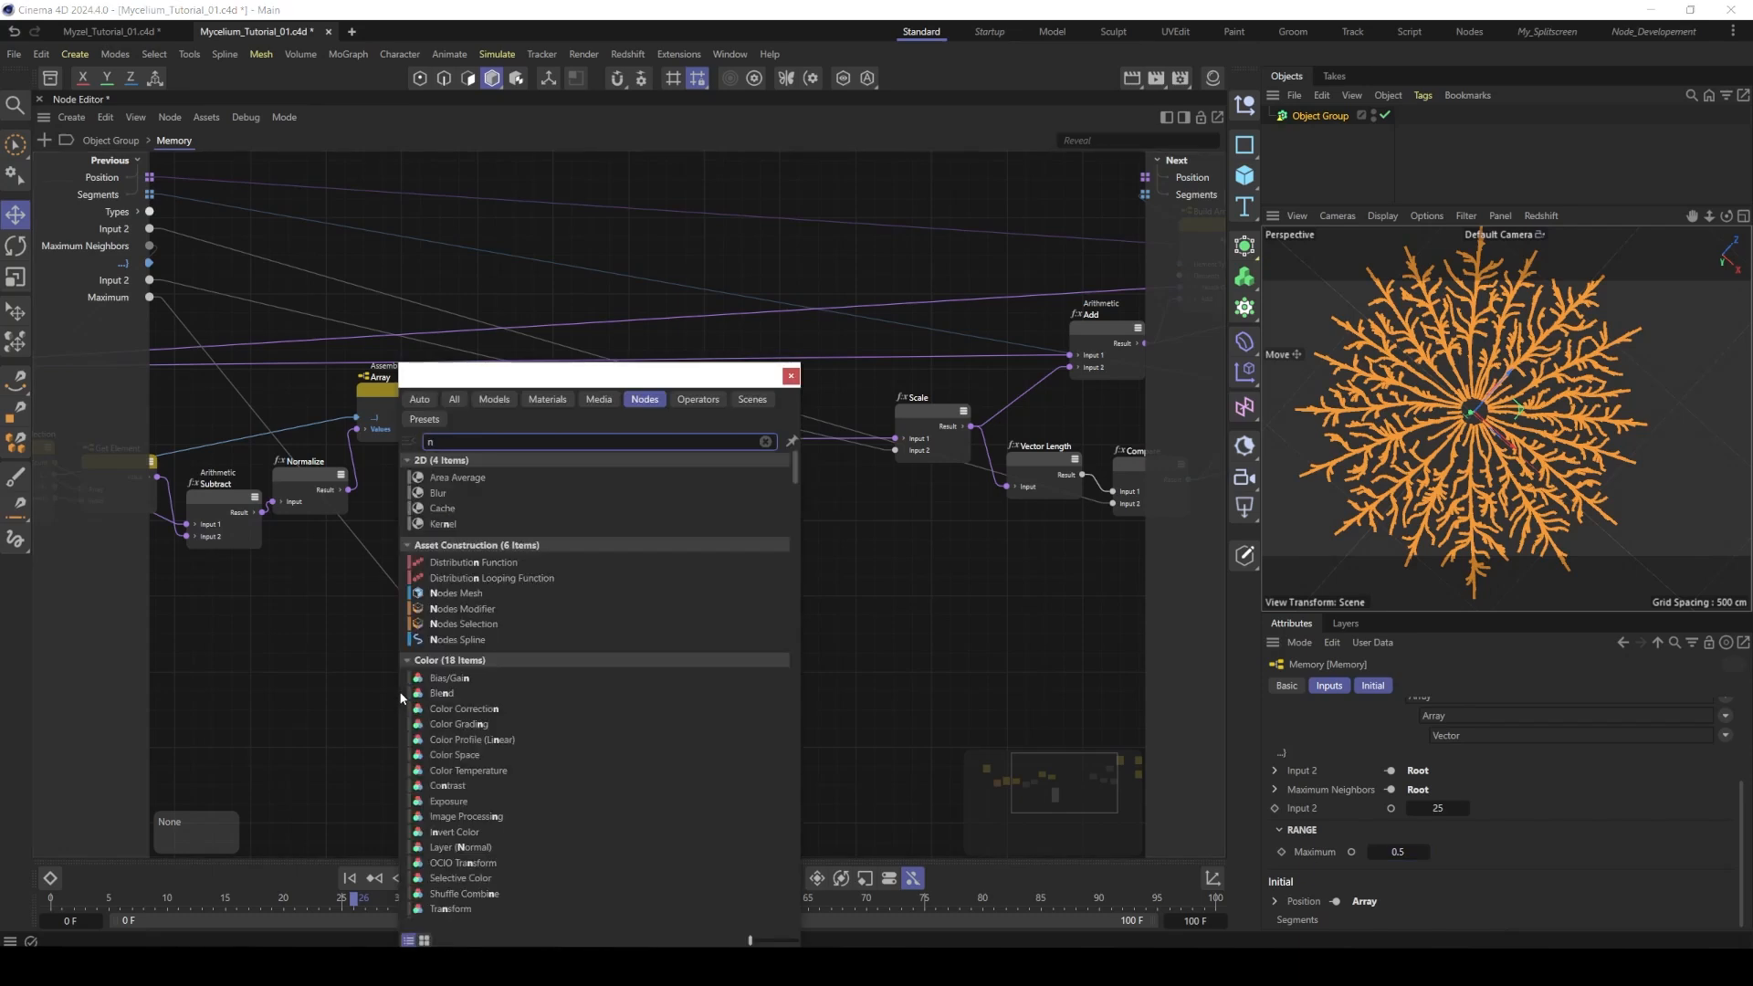
{"action": "type", "text": "e"}
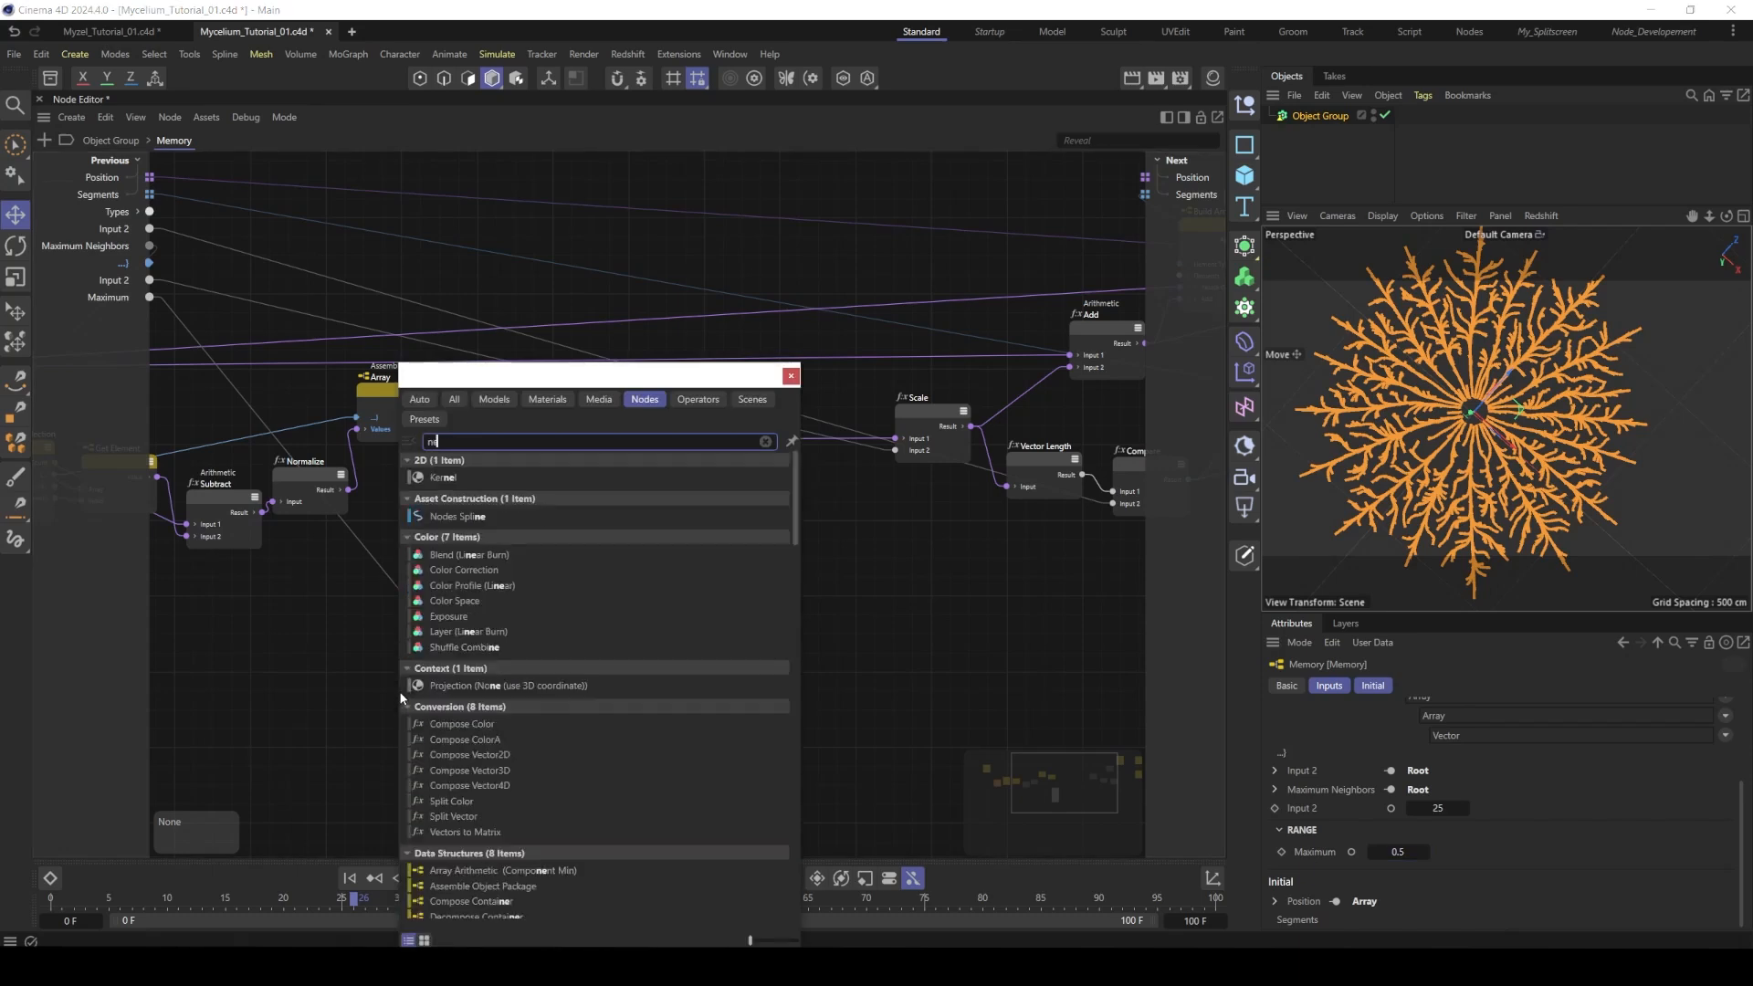
{"action": "type", "text": "ge"}
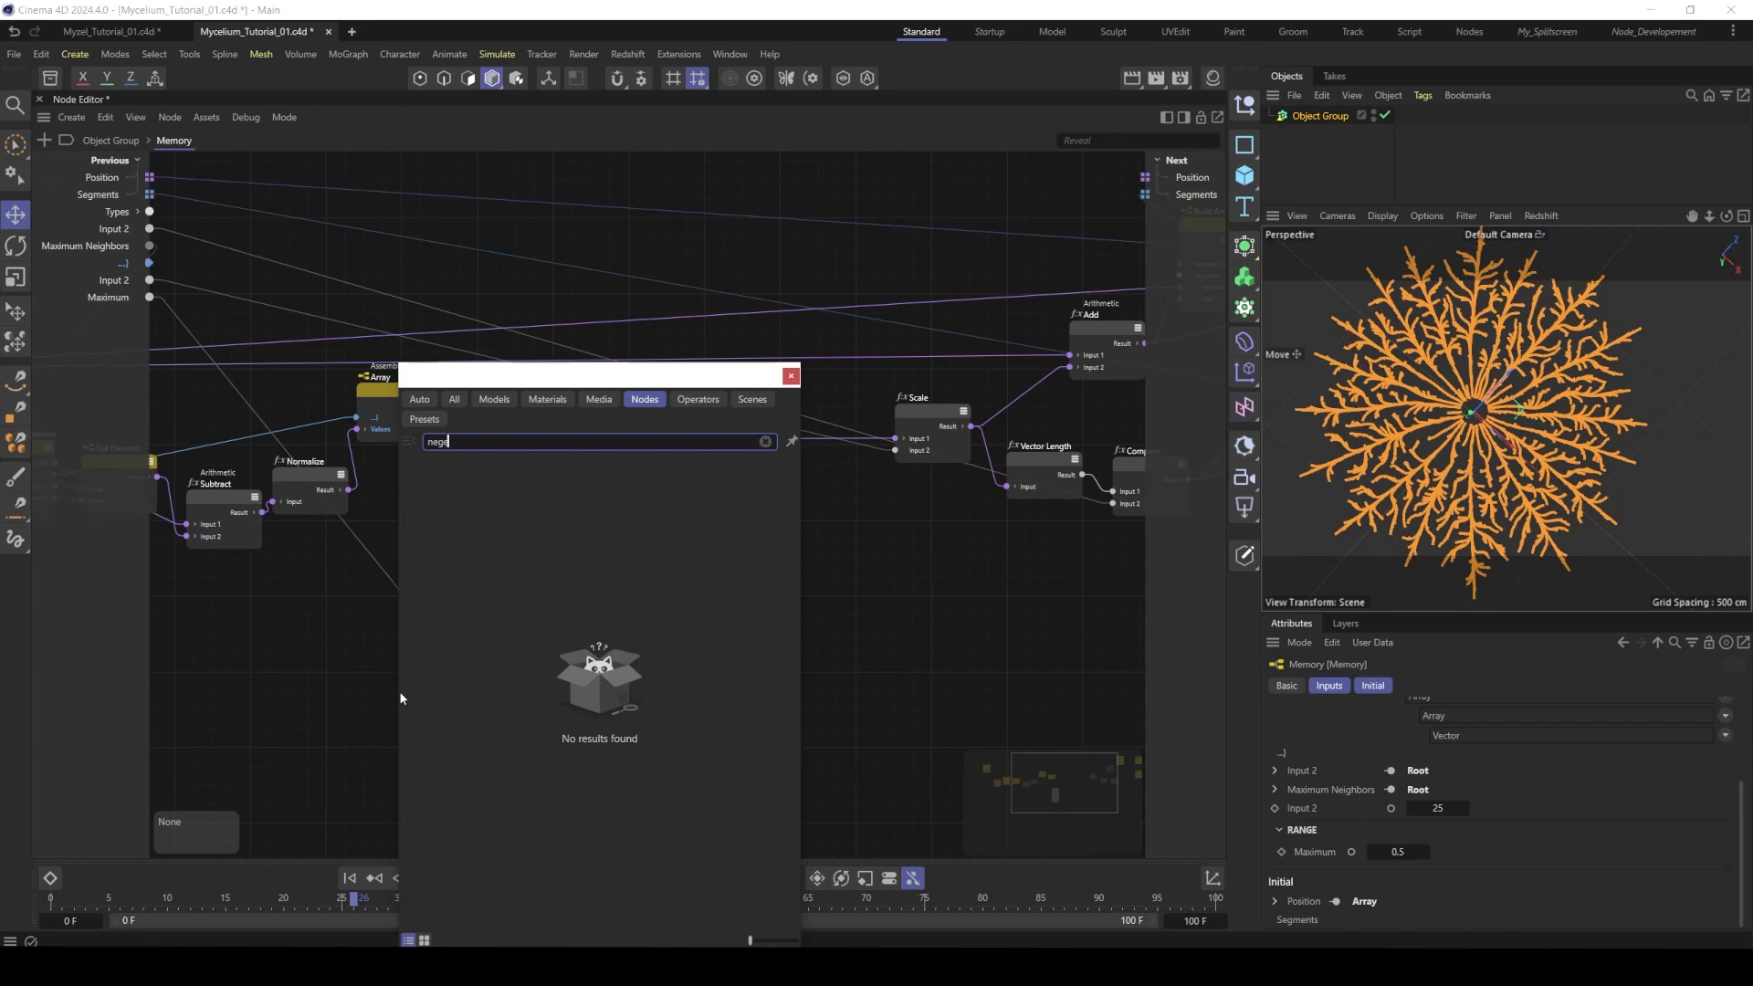
{"action": "key", "text": "BackSpace"}
{"action": "type", "text": "at"}
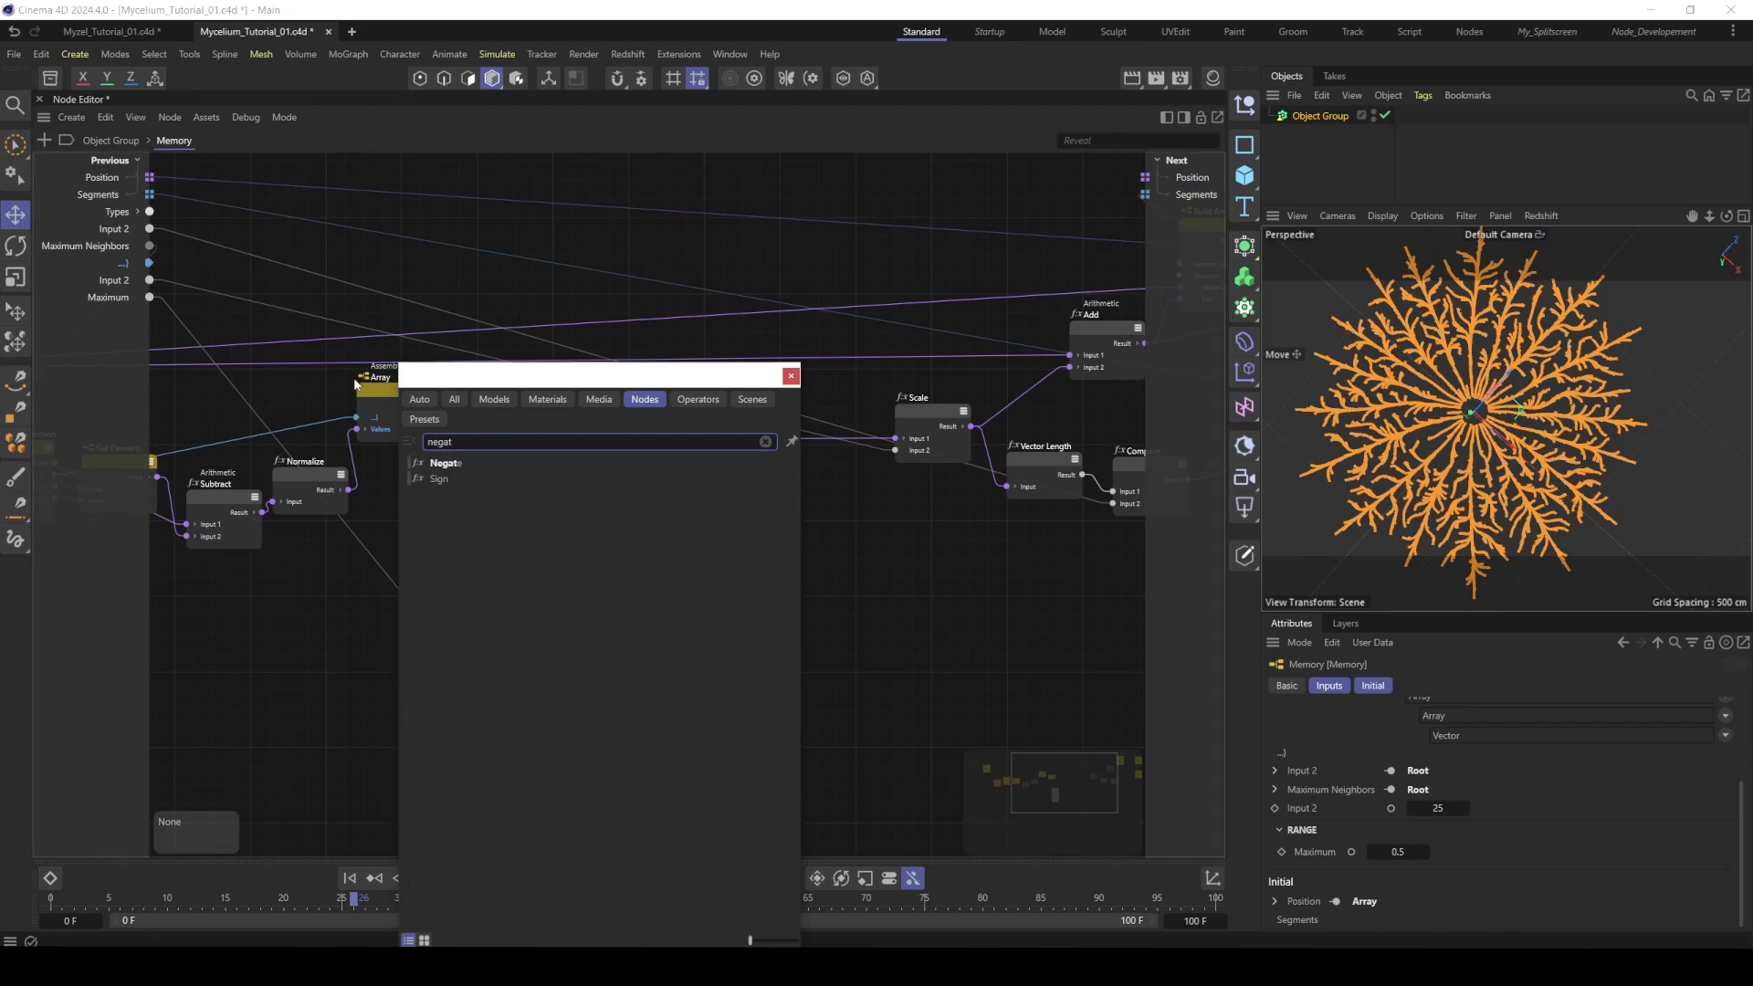
{"action": "left_click", "coordinate": [443, 463]}
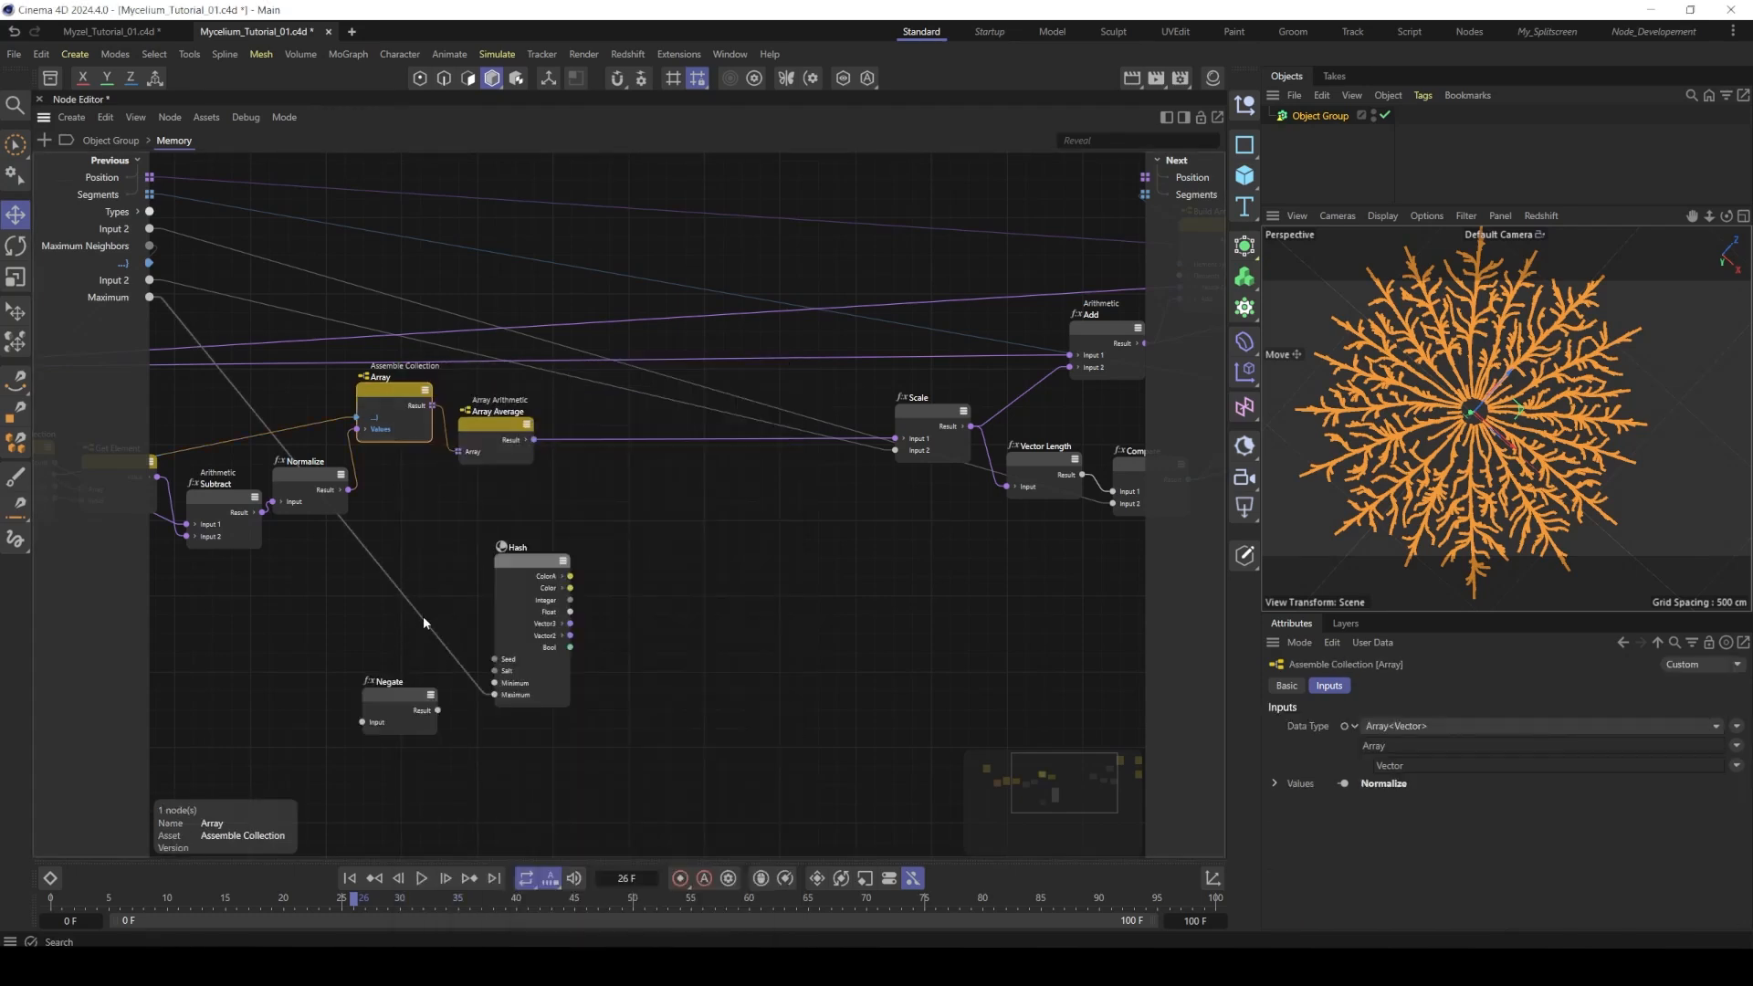
- Feed Negate from Memory's Maximum, connect its Result to Hash's Minimum, and shift Hash slightly away
{"action": "left_click_drag", "start_coordinate": [423, 618], "coordinate": [491, 690], "text": "ctrl"}
{"action": "left_click_drag", "start_coordinate": [517, 551], "coordinate": [539, 562]}
{"action": "middle_click_drag", "start_coordinate": [480, 537], "coordinate": [651, 537]}
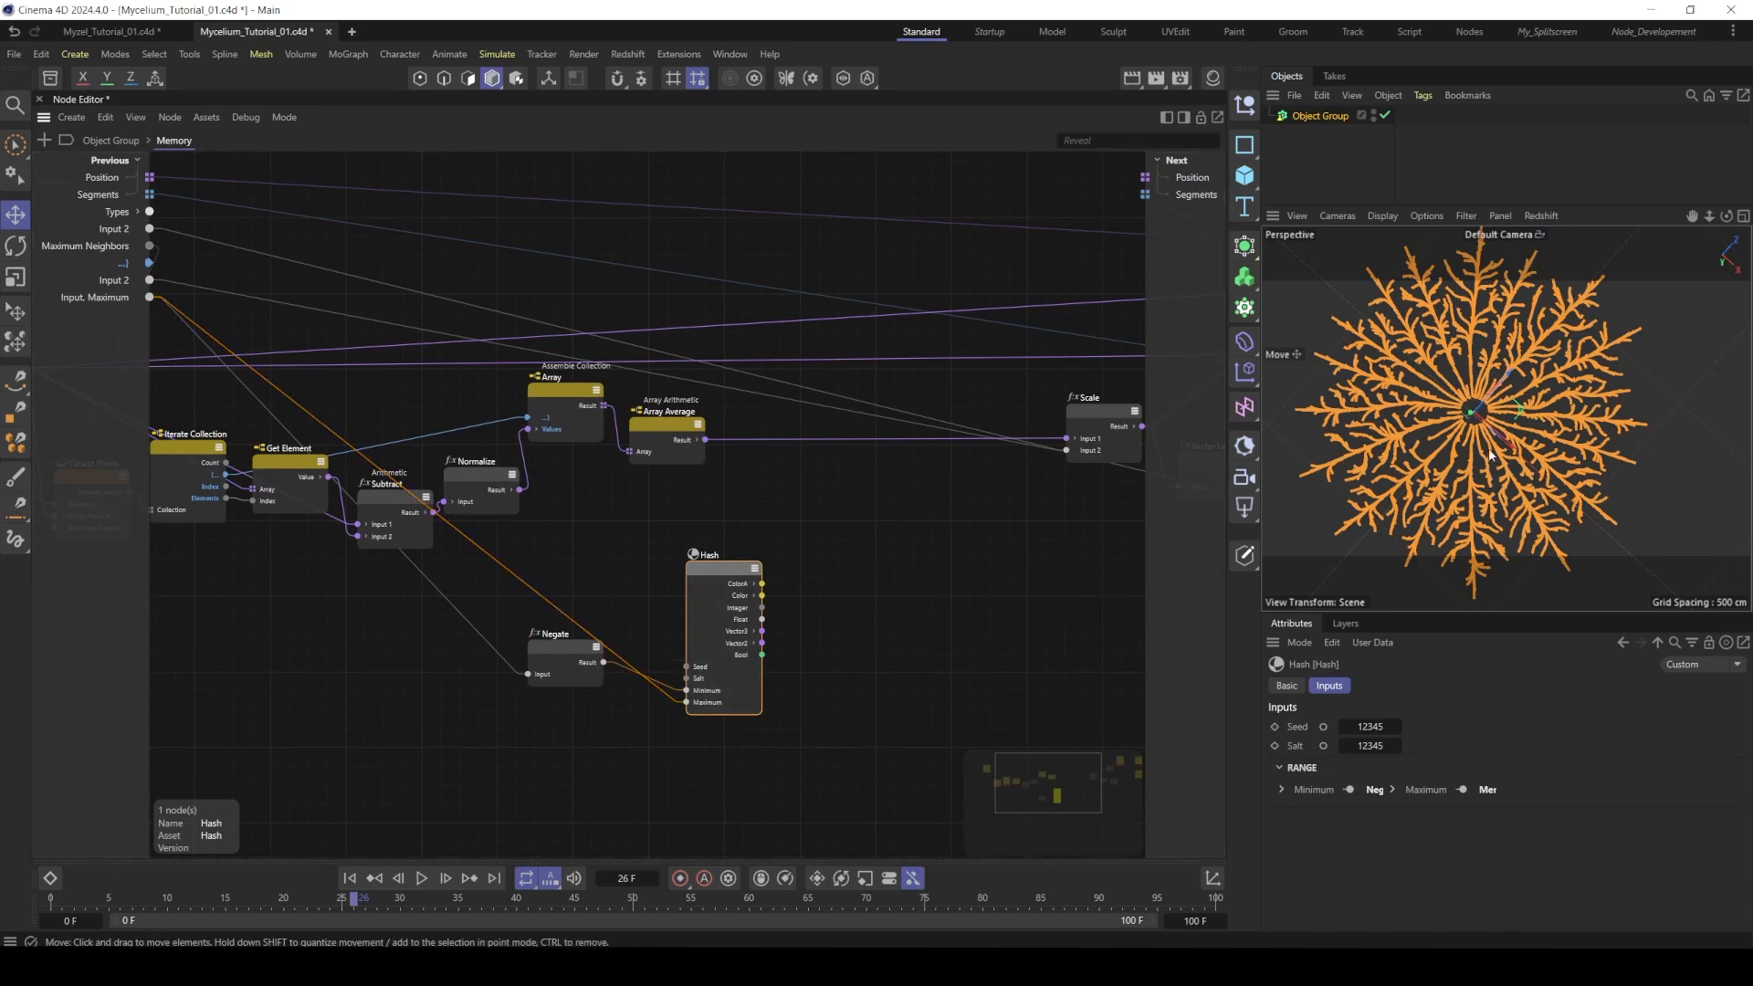
- Connect the first Iterate Collection's Index to Hash's Seed
{"action": "middle_click_drag", "start_coordinate": [466, 552], "coordinate": [529, 547]}
{"action": "scroll", "coordinate": [243, 537], "scroll_direction": "down", "scroll_amount": 1}
{"action": "middle_click_drag", "start_coordinate": [243, 537], "coordinate": [357, 565]}
{"action": "left_click_drag", "start_coordinate": [218, 405], "coordinate": [819, 681]}
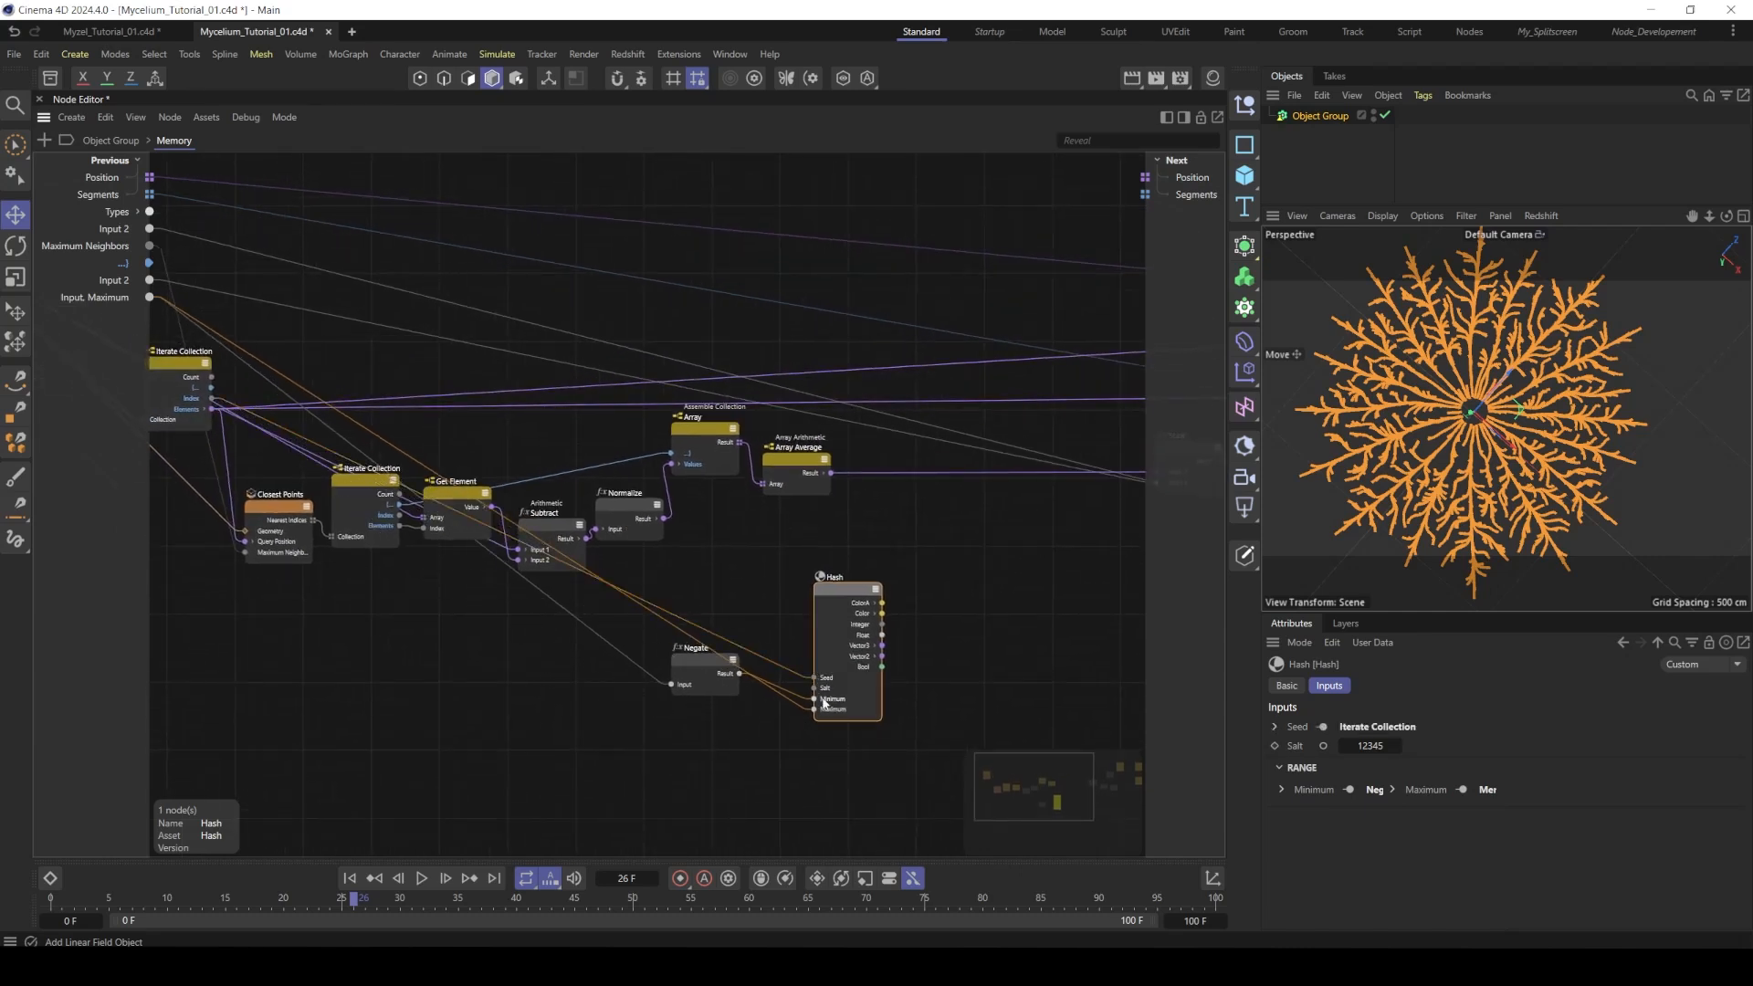
- Search the node assets for Time, add a Time node below Negate, and space both nodes away from Hash
{"action": "double_click", "coordinate": [682, 758]}
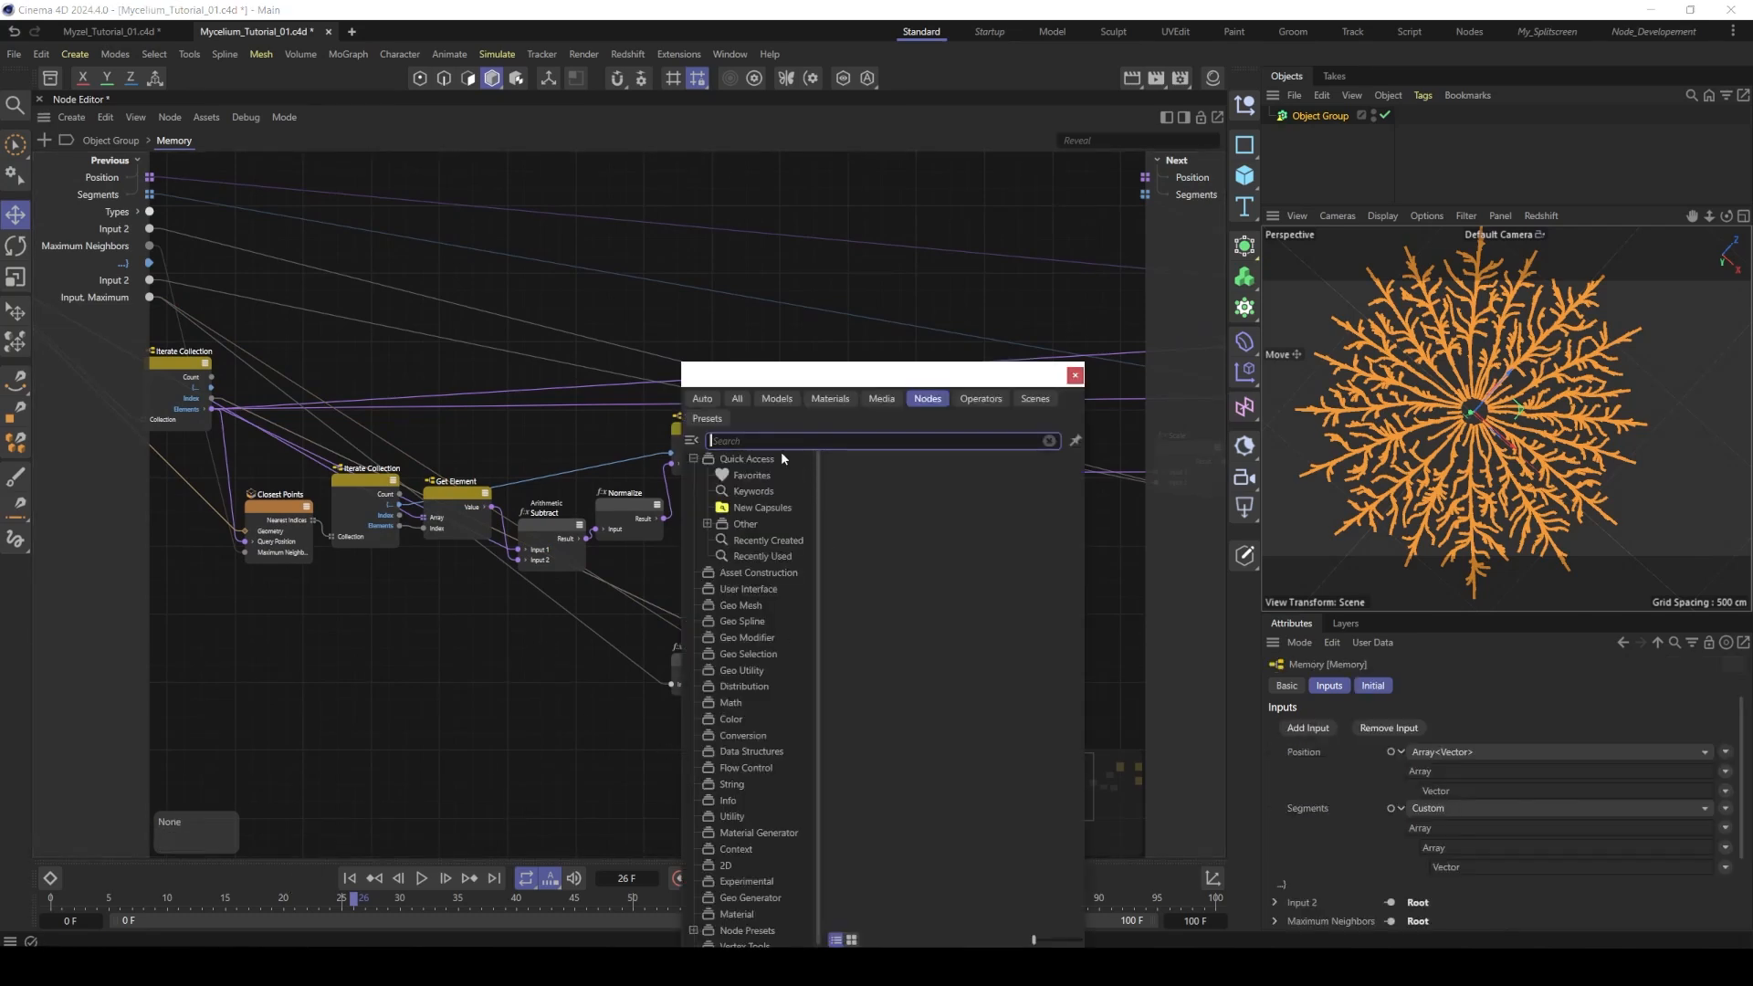
{"action": "type", "text": "time"}
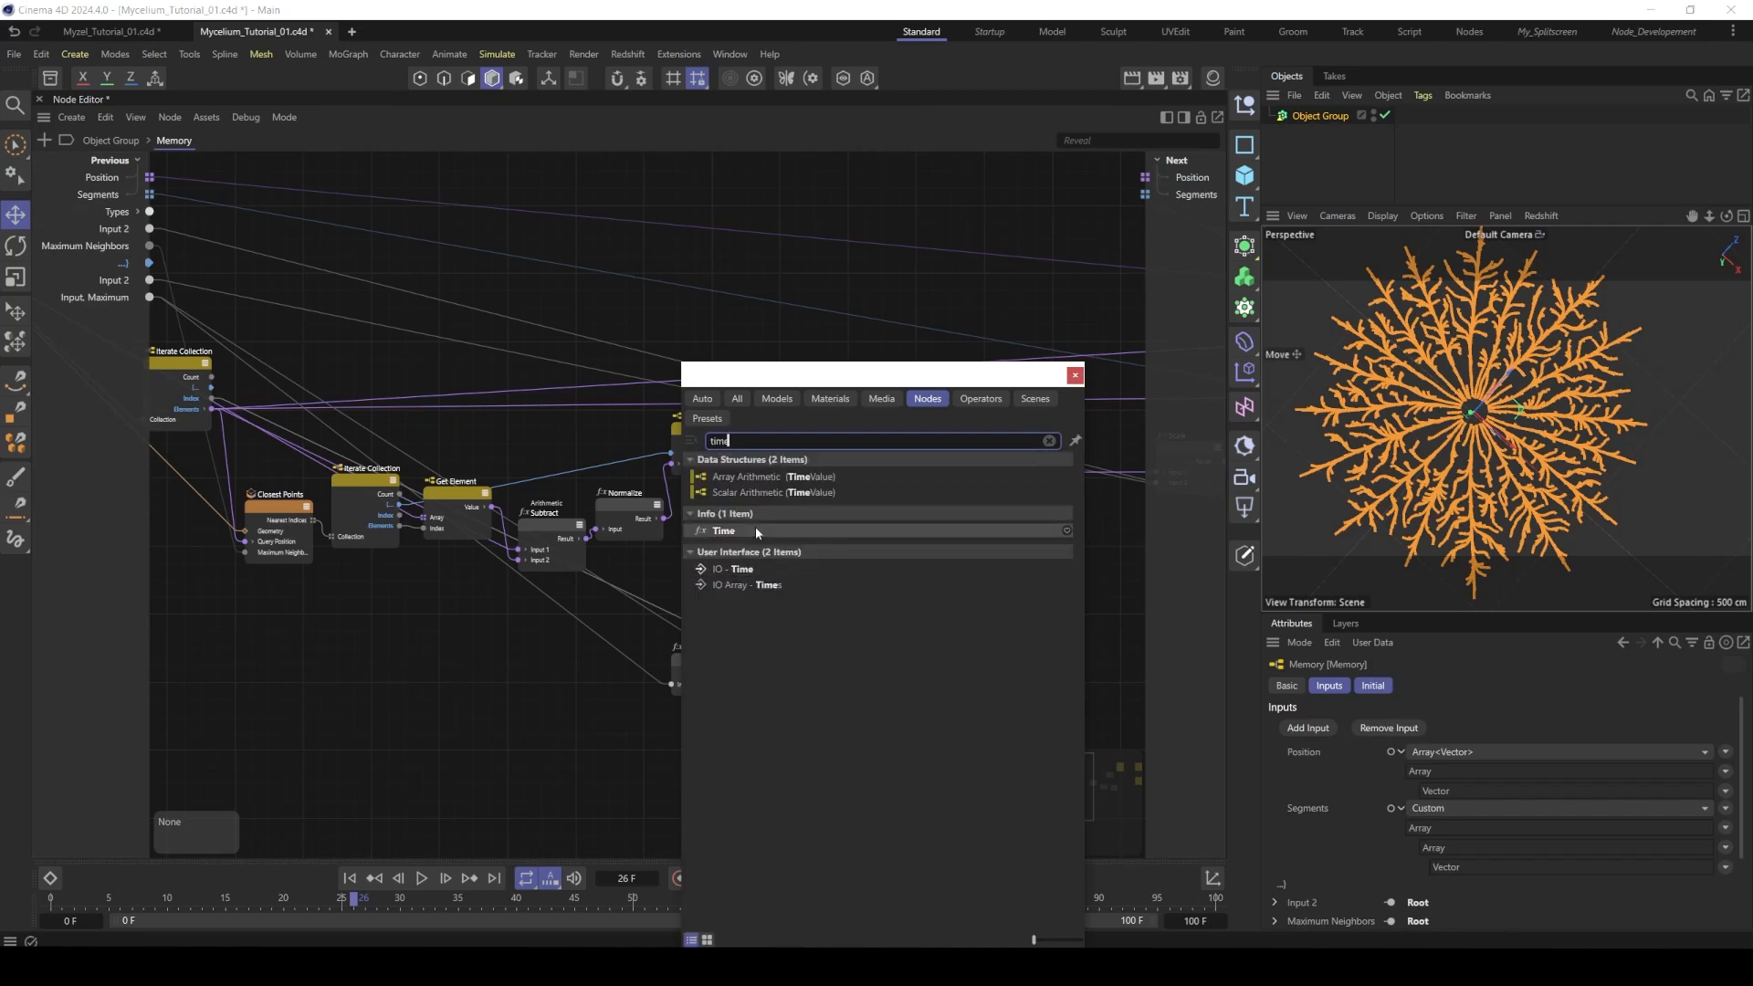
{"action": "double_click", "coordinate": [754, 528]}
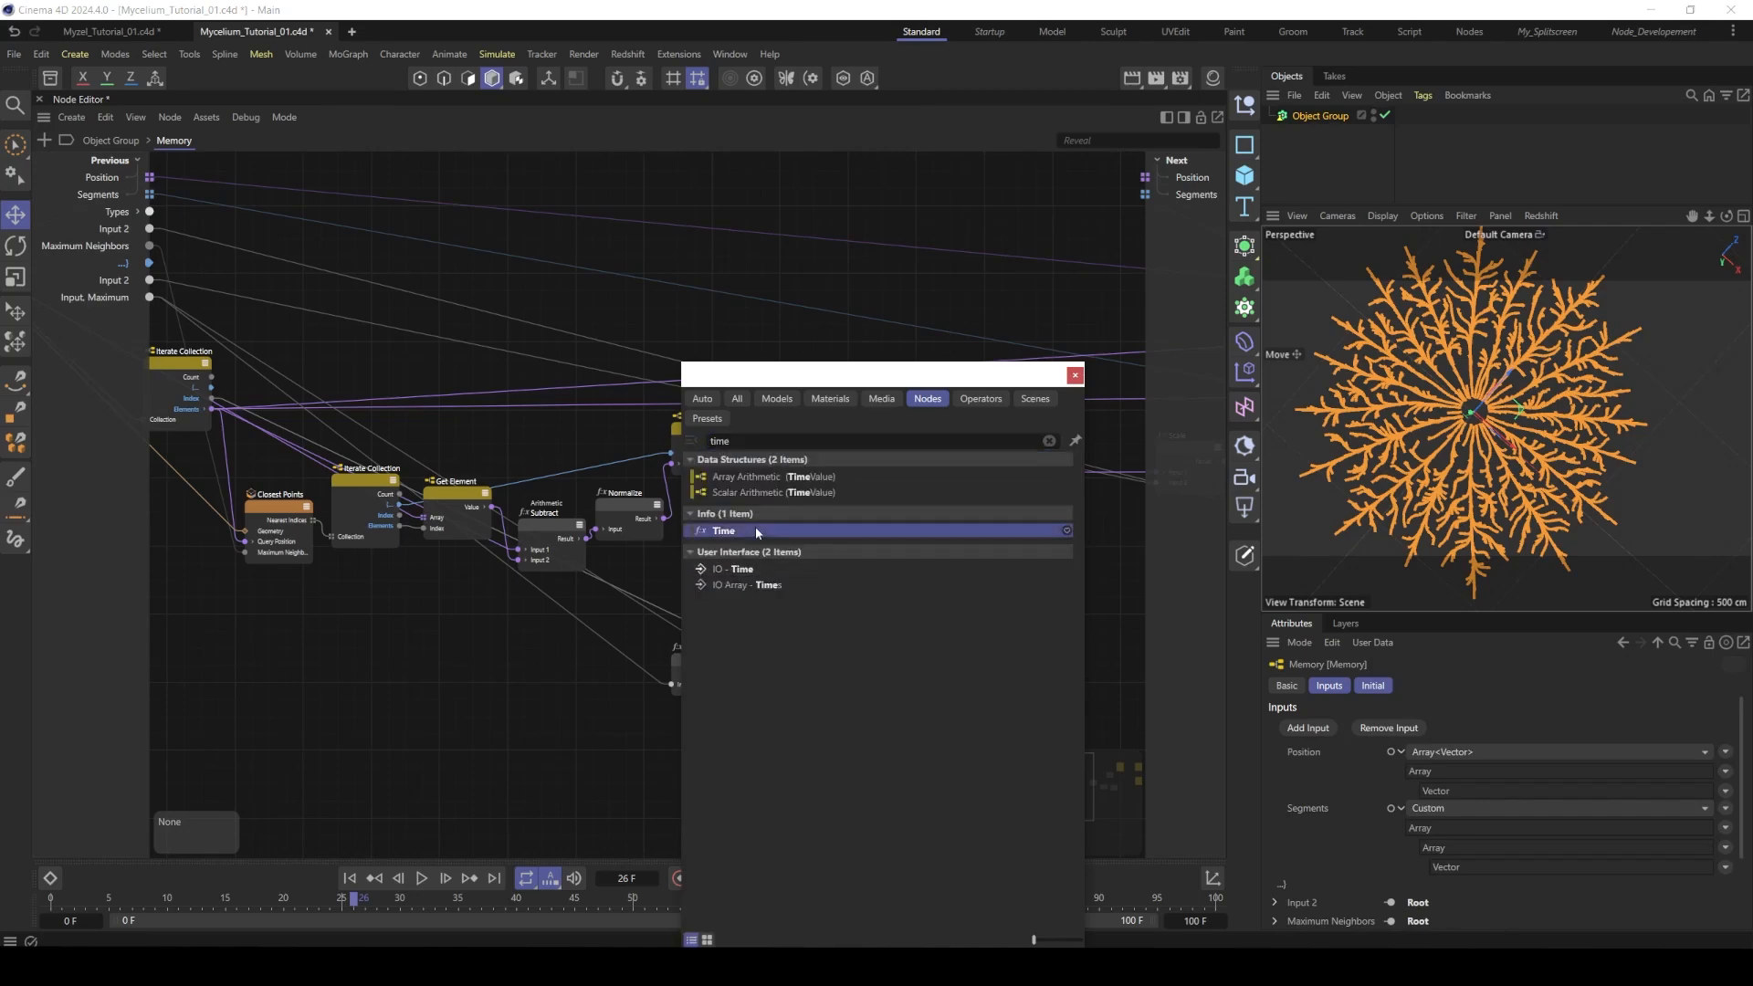
{"action": "left_click_drag", "start_coordinate": [656, 749], "coordinate": [622, 731]}
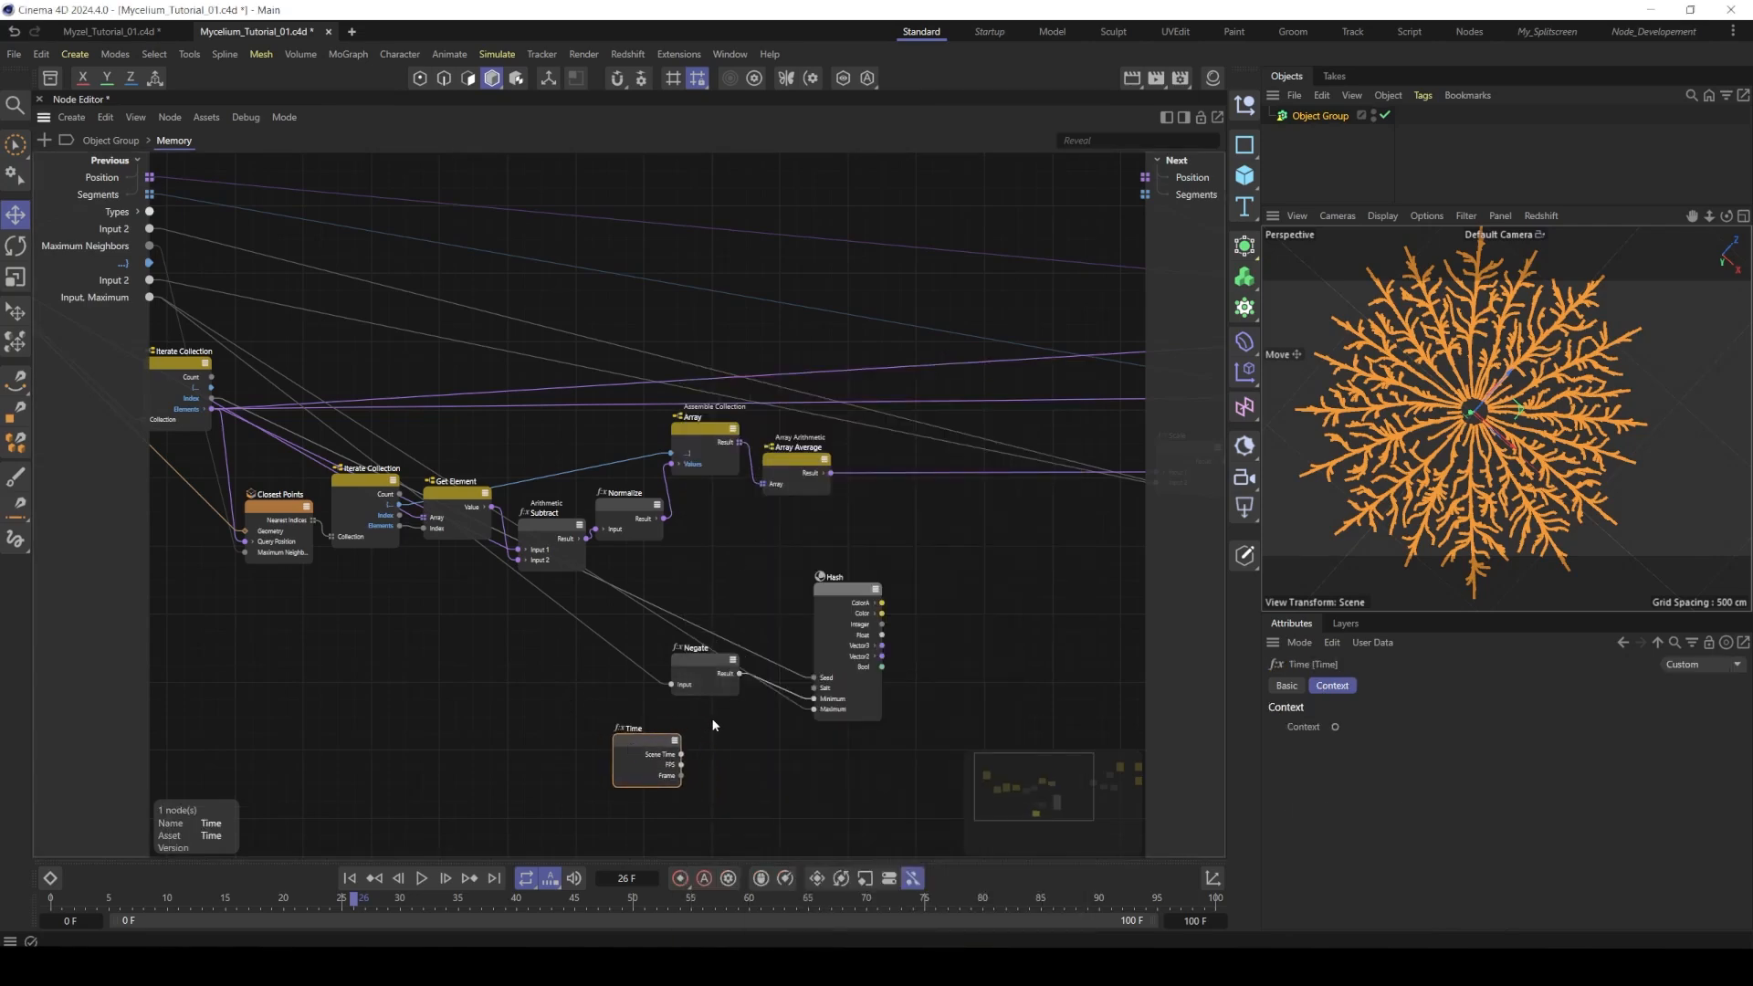
{"action": "scroll", "coordinate": [710, 721], "scroll_direction": "up", "scroll_amount": 3}
{"action": "left_click_drag", "start_coordinate": [666, 626], "coordinate": [589, 627]}
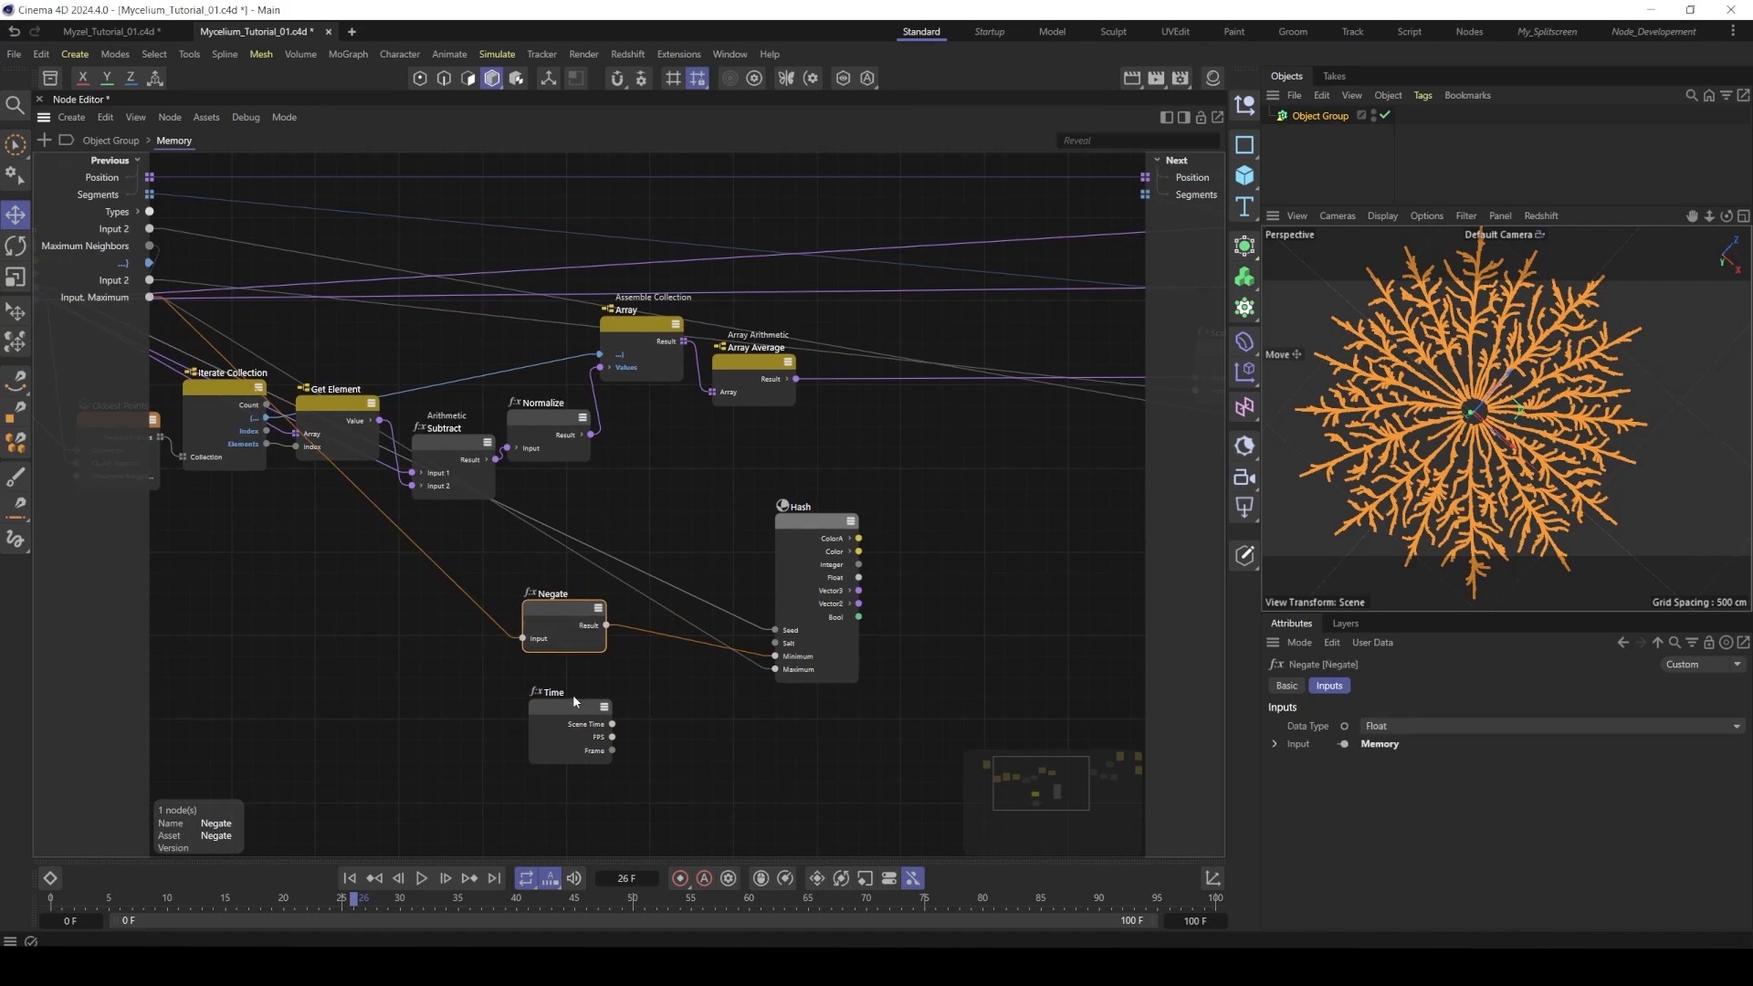
{"action": "left_click_drag", "start_coordinate": [570, 721], "coordinate": [555, 752]}
{"action": "left_click", "coordinate": [584, 782]}
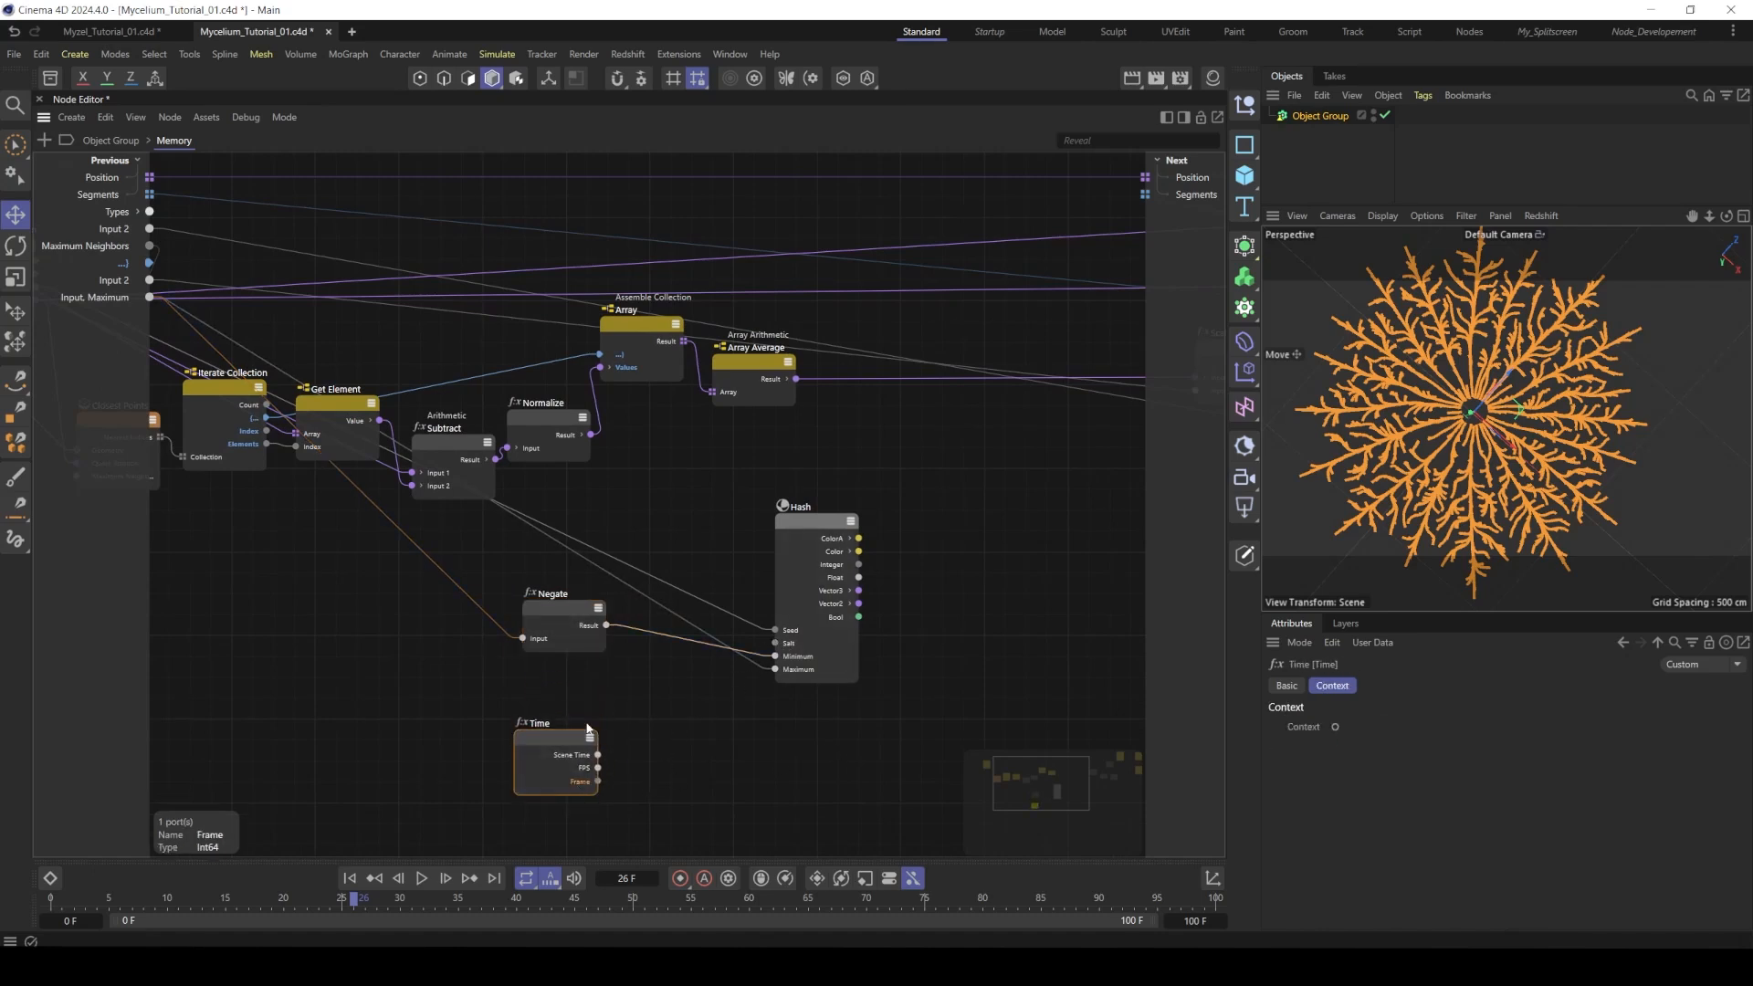
{"action": "left_click_drag", "start_coordinate": [554, 743], "coordinate": [534, 740]}
- Search the node assets for add, place an Arithmetic Add node beside Time, and set its Data Type to Int
{"action": "double_click", "coordinate": [645, 736]}
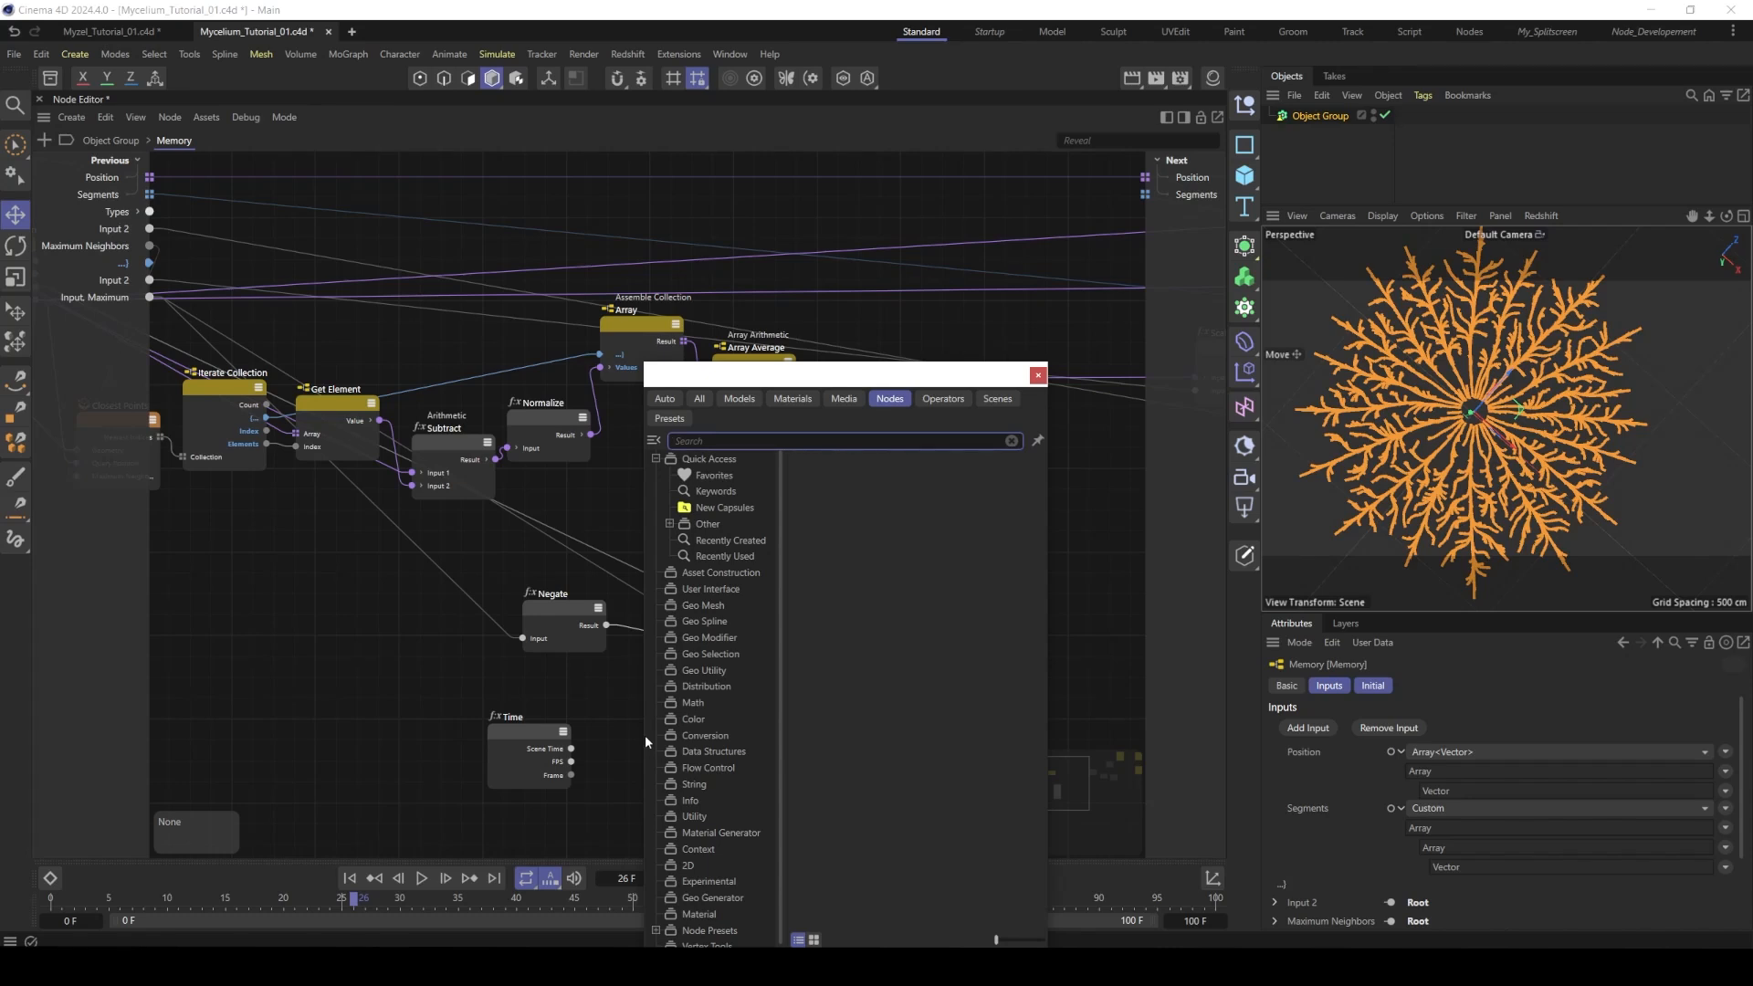
{"action": "type", "text": "add"}
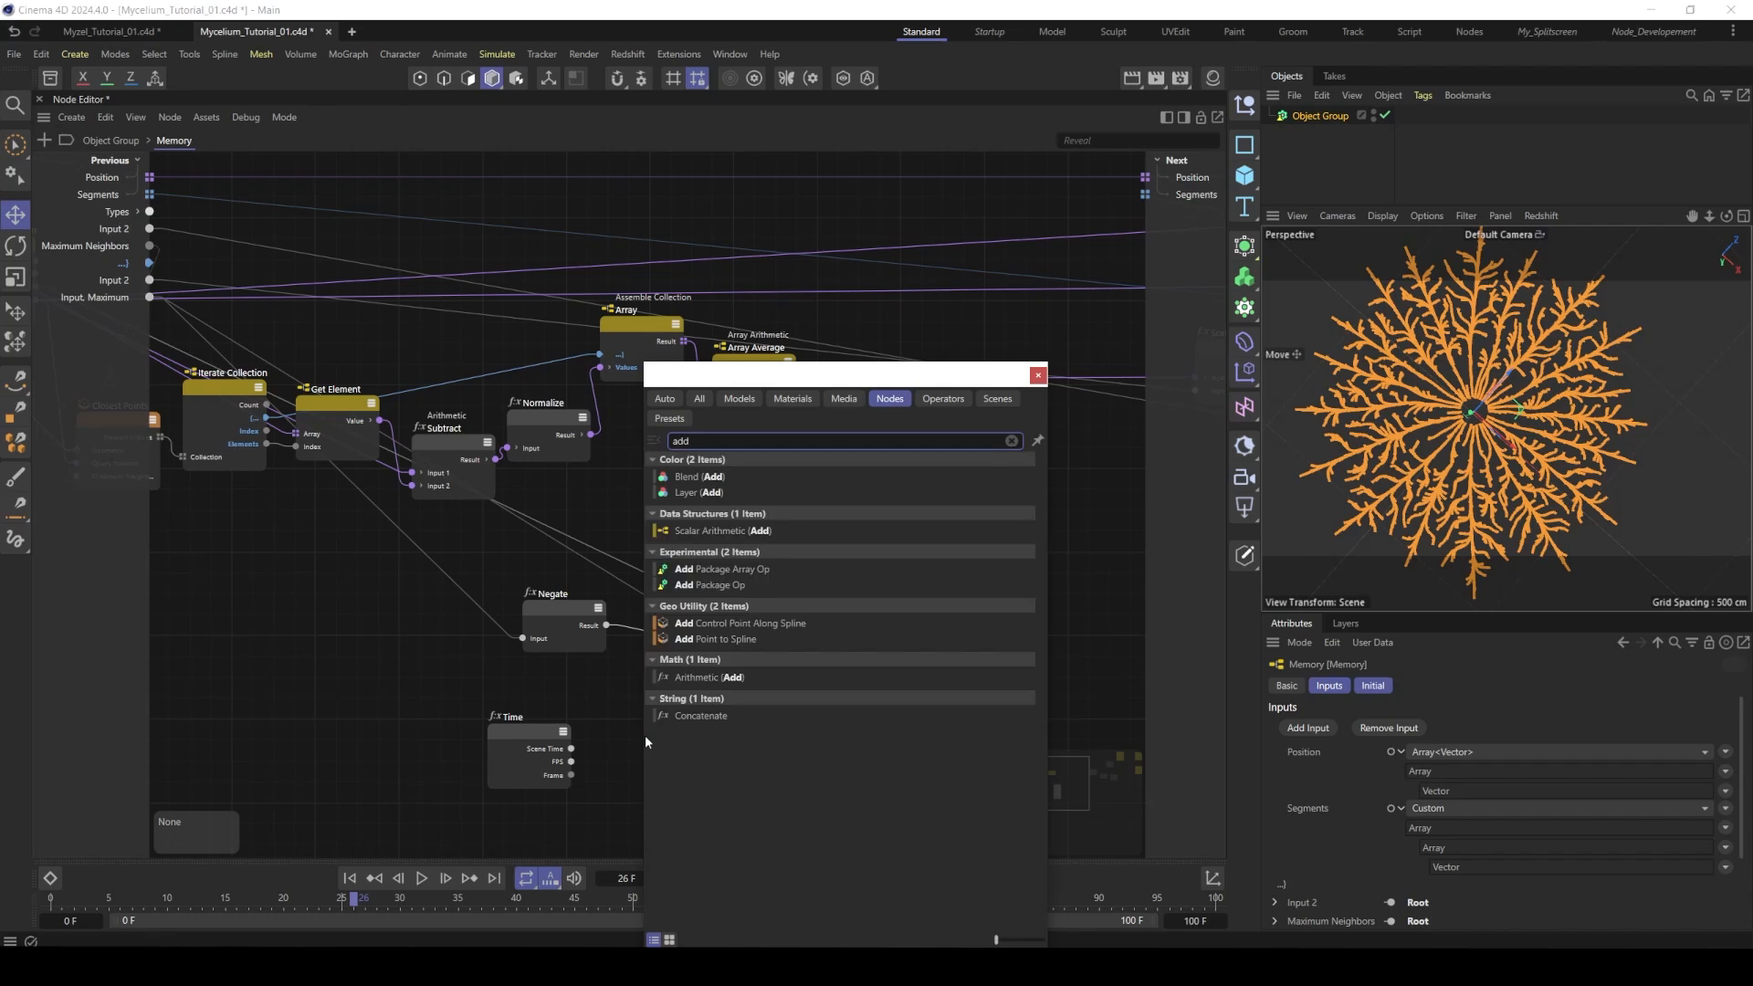
{"action": "left_click", "coordinate": [712, 677]}
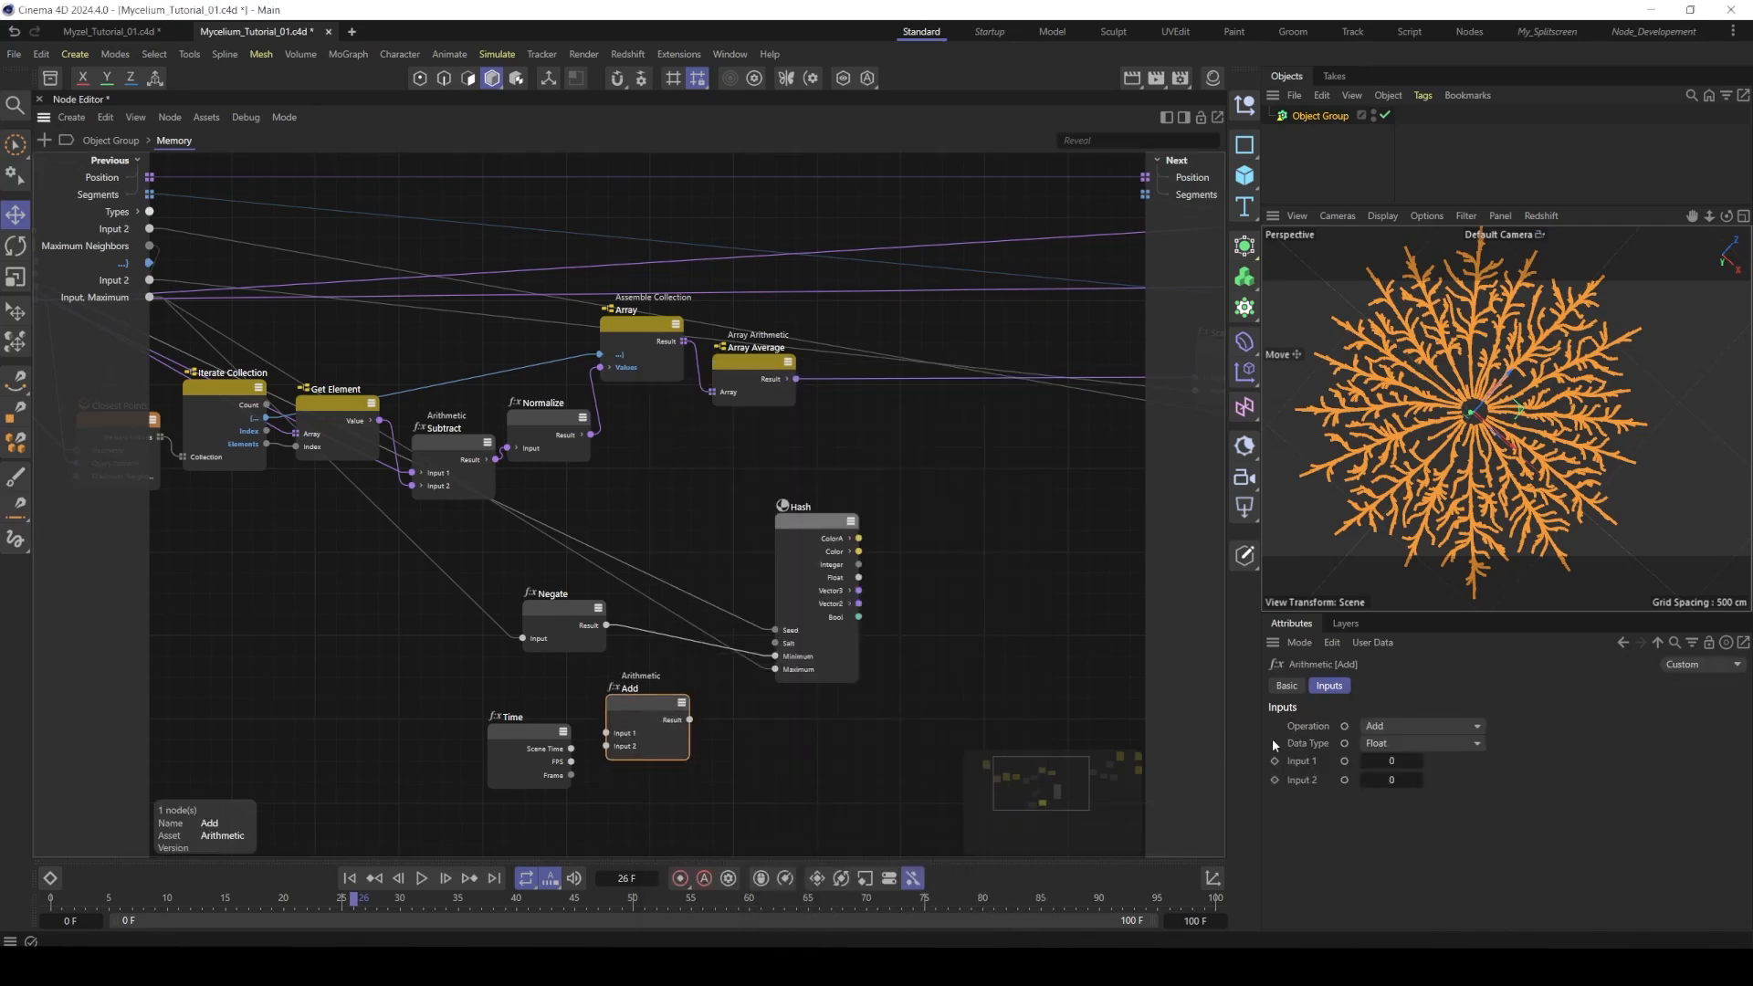
{"action": "left_click", "coordinate": [1432, 744]}
{"action": "left_click", "coordinate": [1401, 819]}
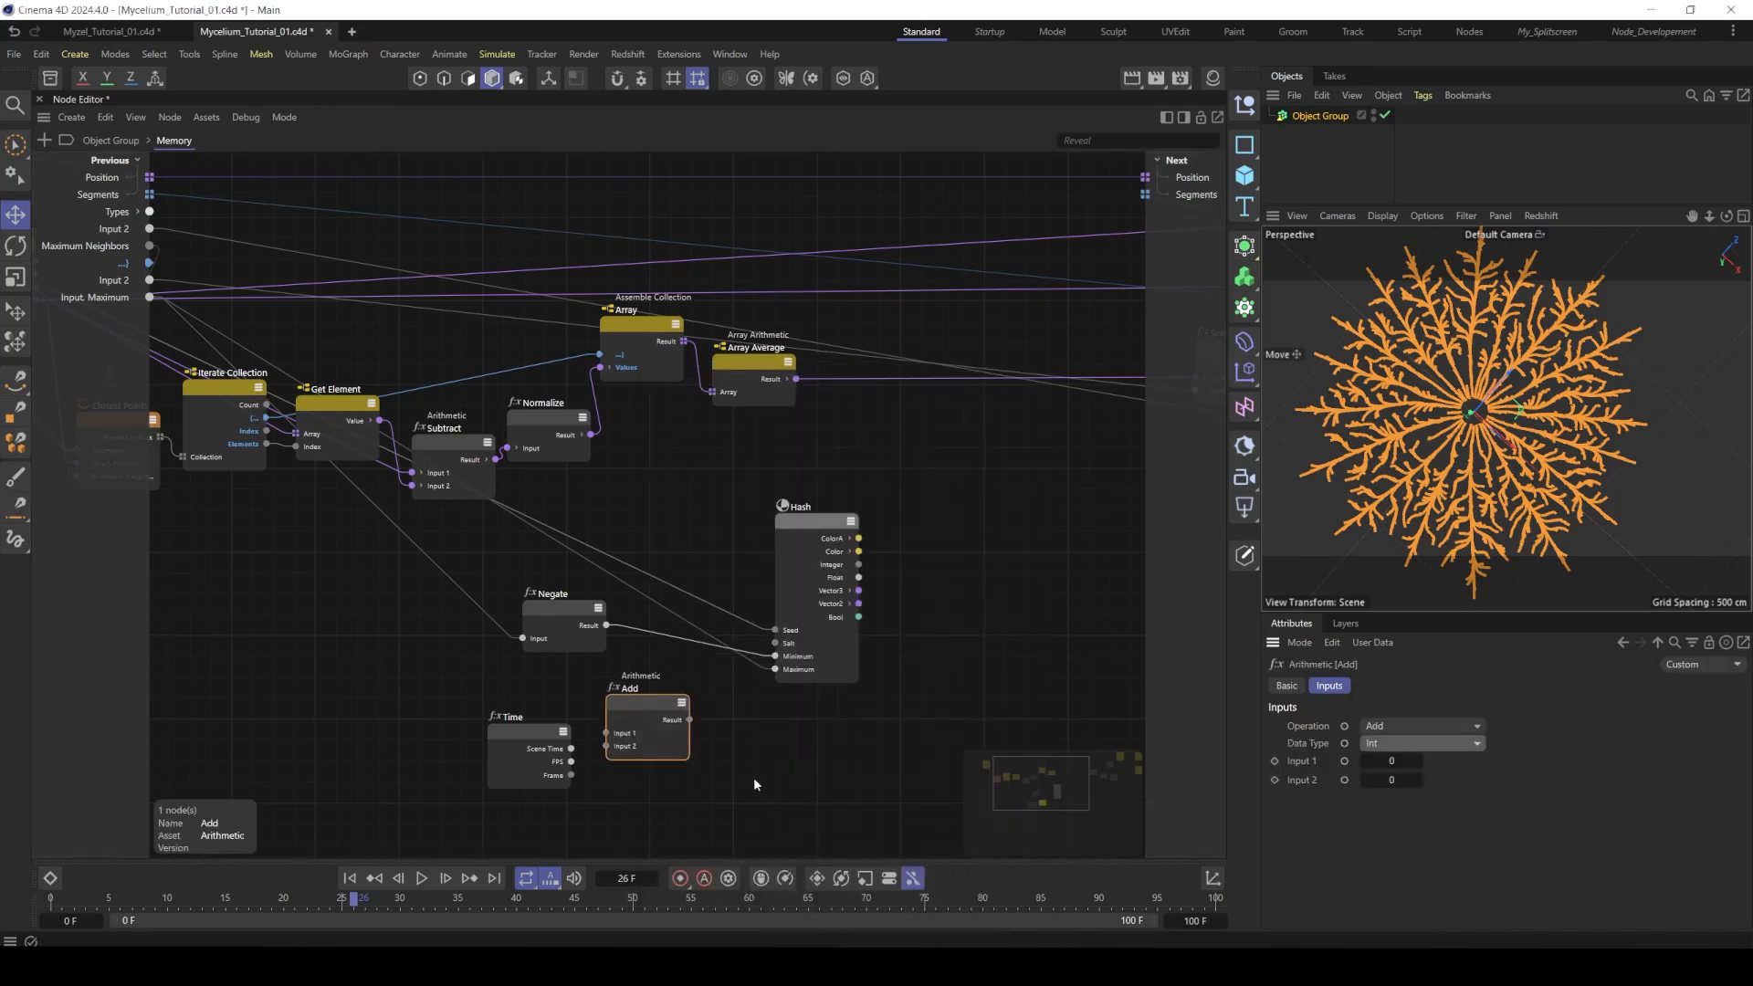
- Connect Time's Frame to Add's Input 1 and expose Input 2 as a new Memory input named Random Seed
{"action": "left_click_drag", "start_coordinate": [570, 775], "coordinate": [361, 651]}
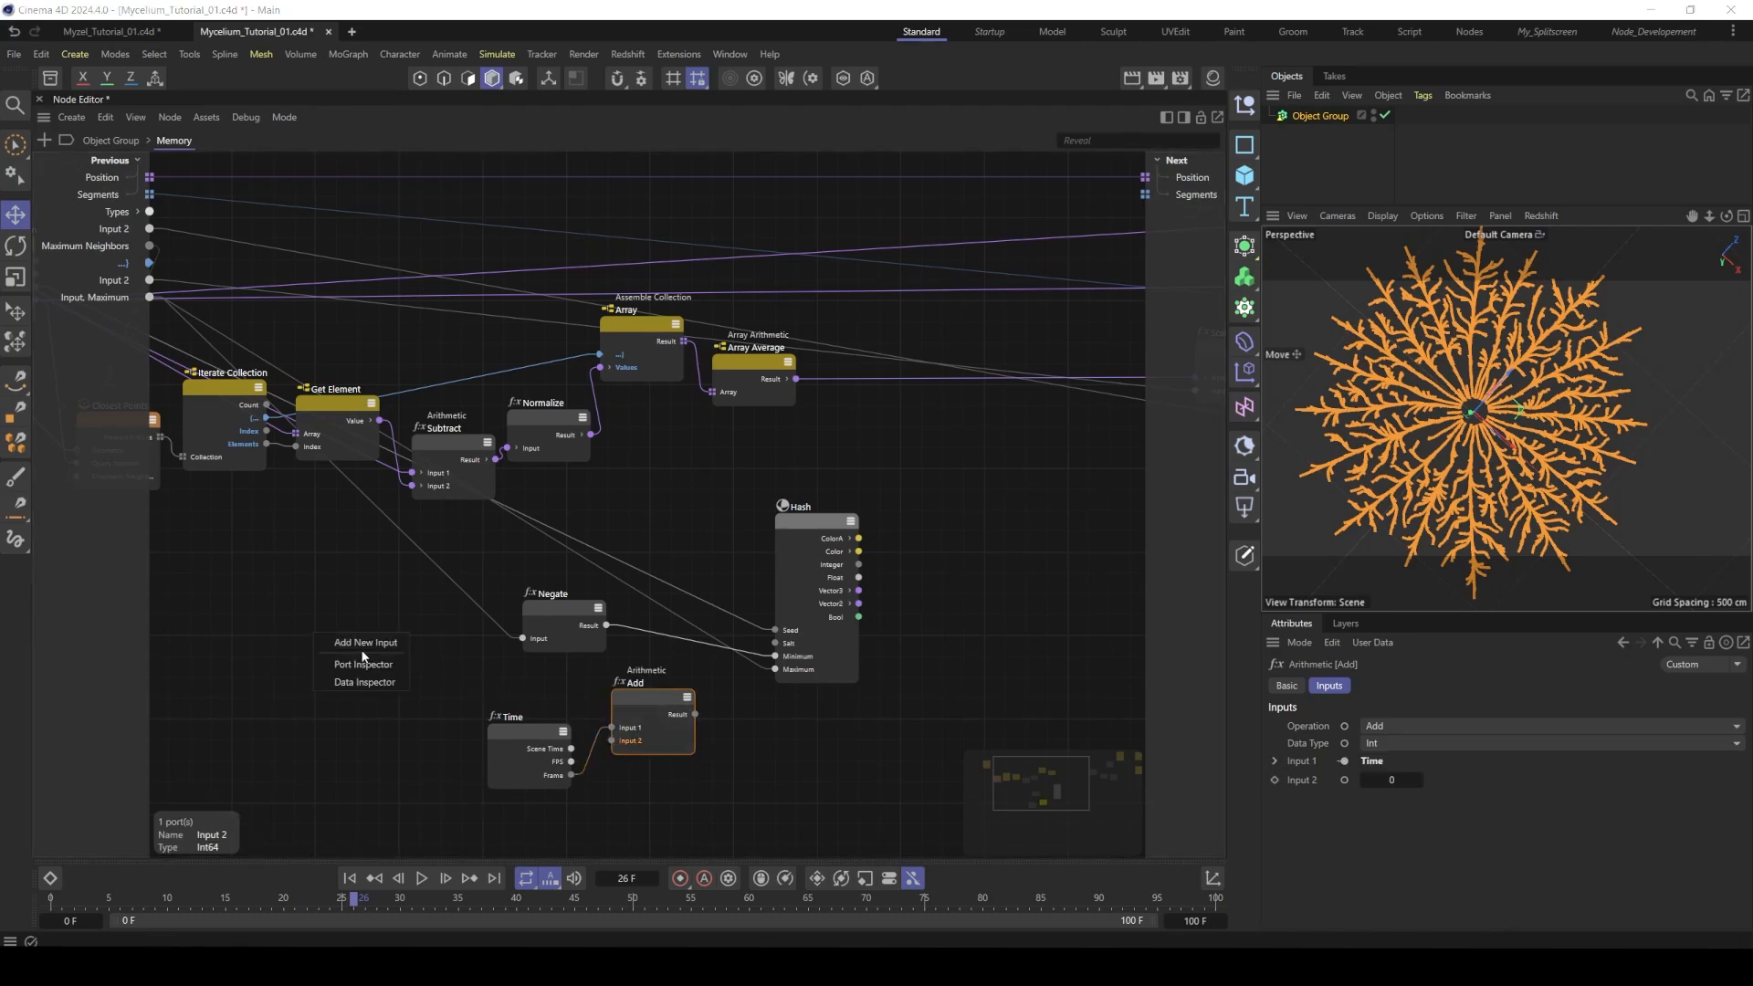
{"action": "left_click", "coordinate": [363, 643]}
{"action": "double_click", "coordinate": [118, 317]}
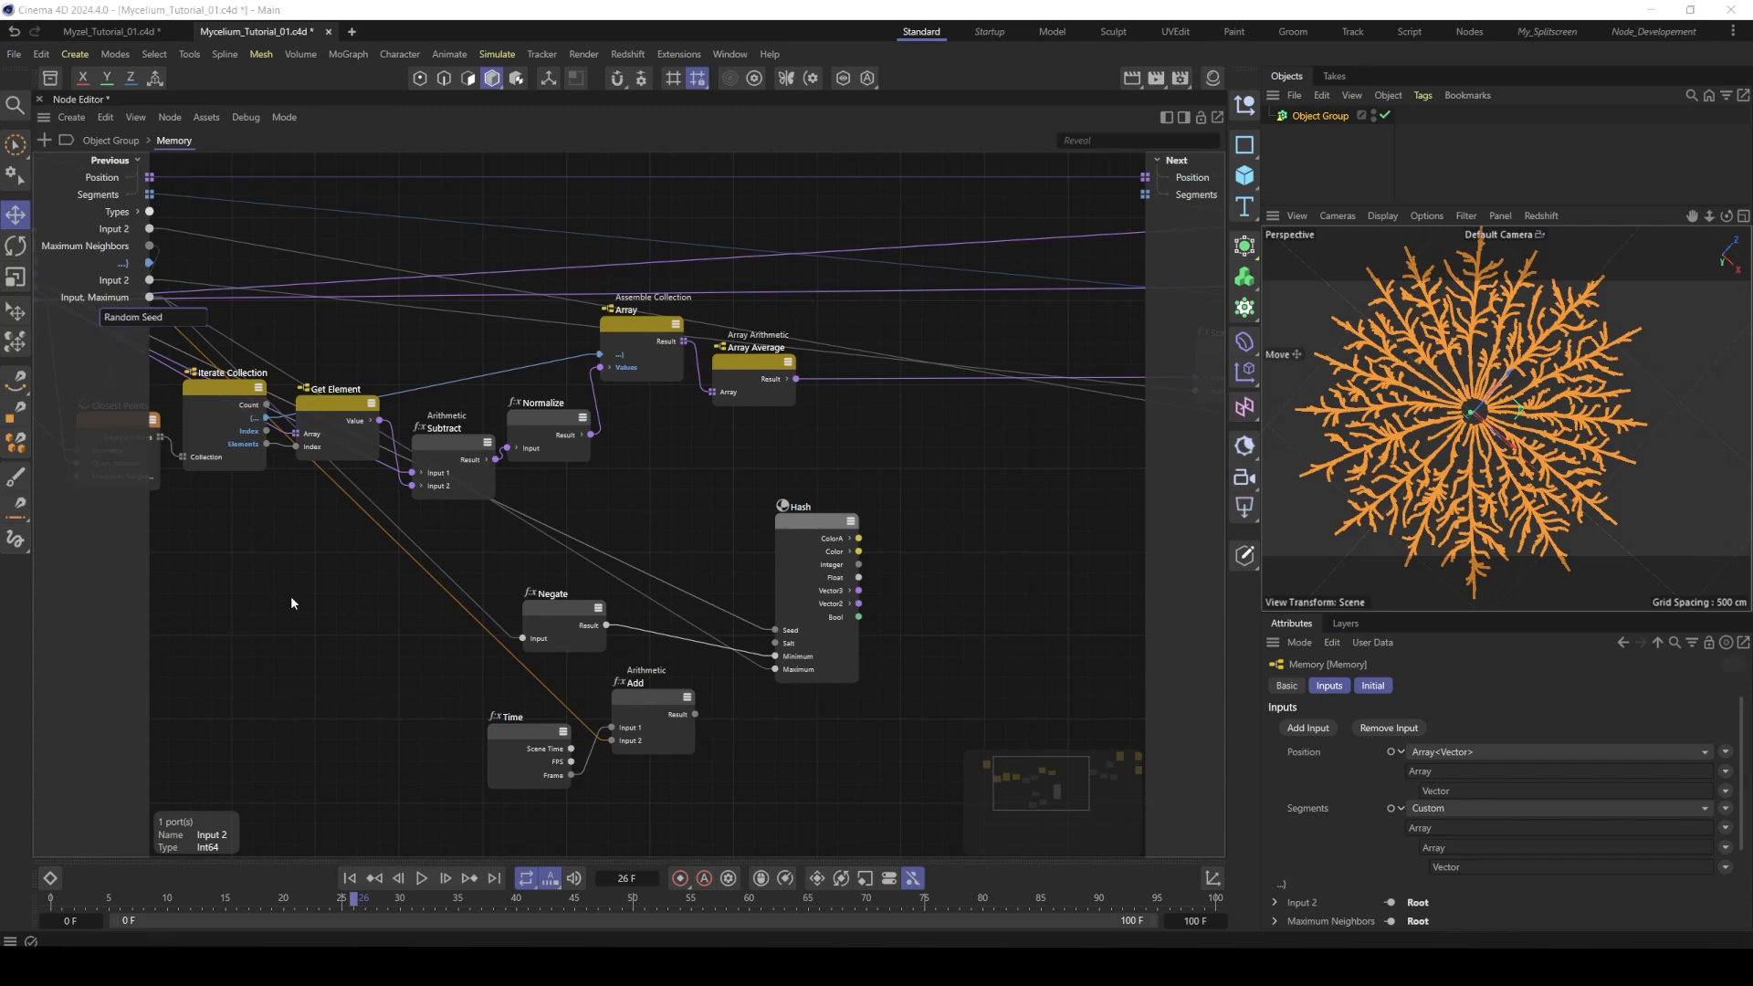
{"action": "key", "text": "Return"}
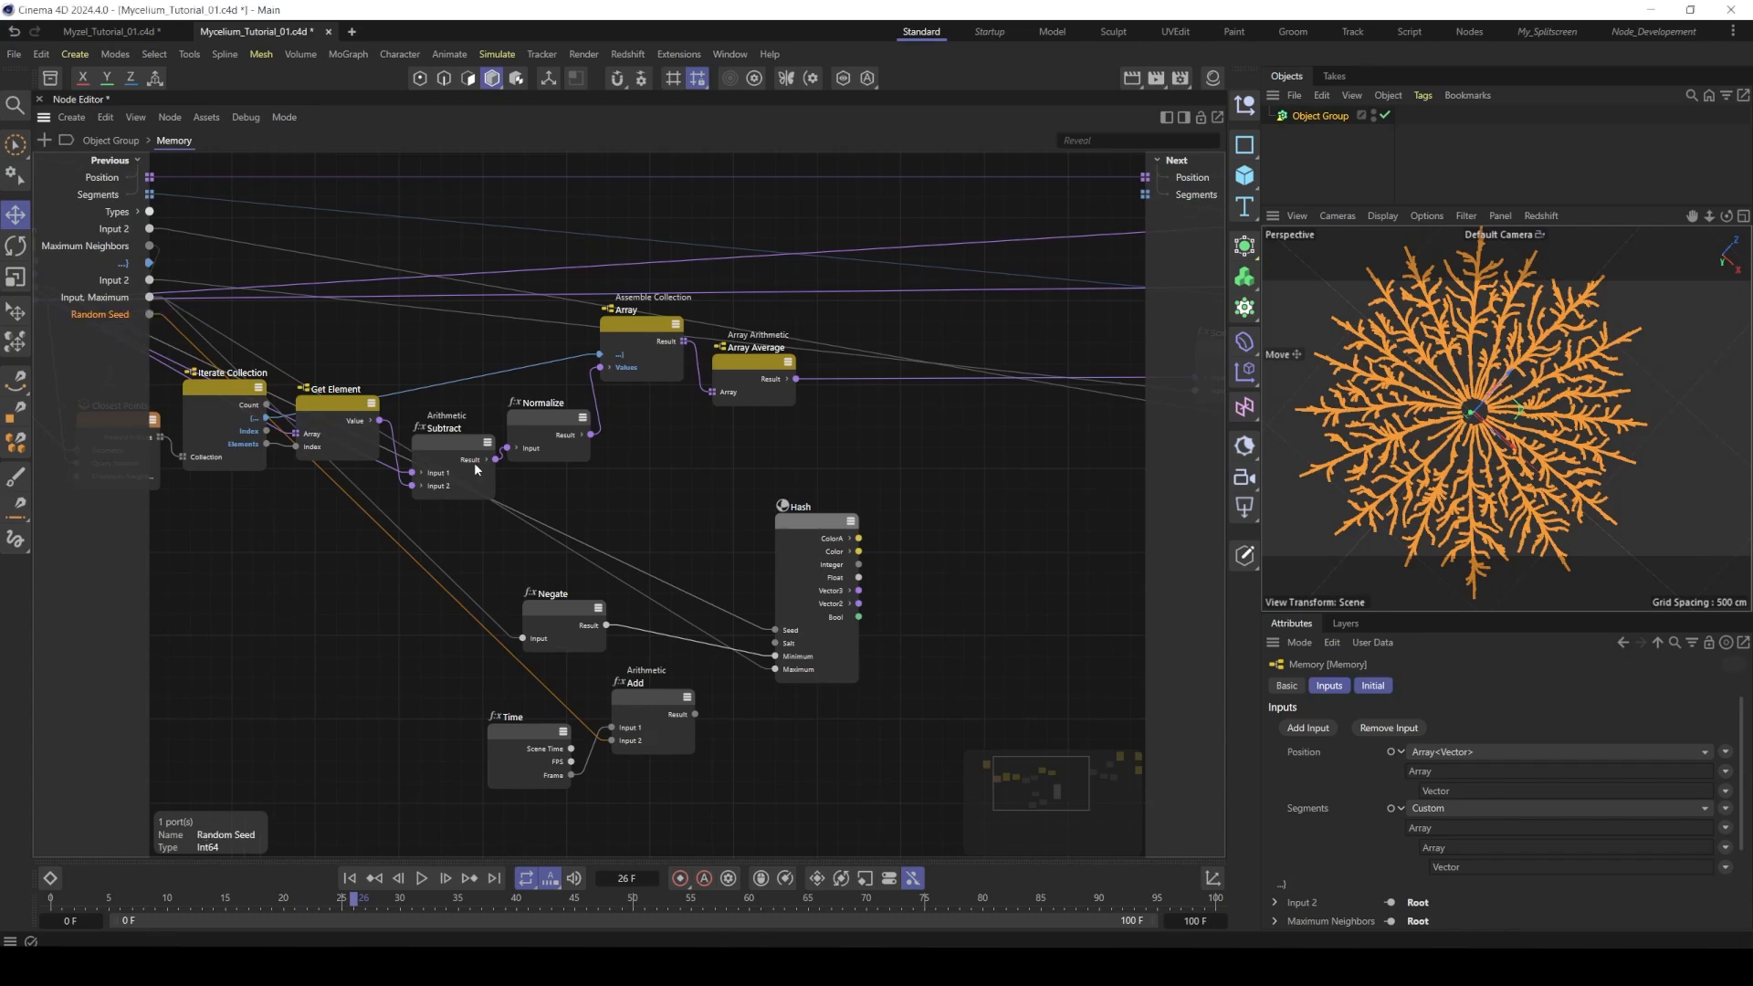
- Rename Memory's "Input, Maximum" port to Random Amount
{"action": "double_click", "coordinate": [106, 299]}
{"action": "type", "text": "Ra"}
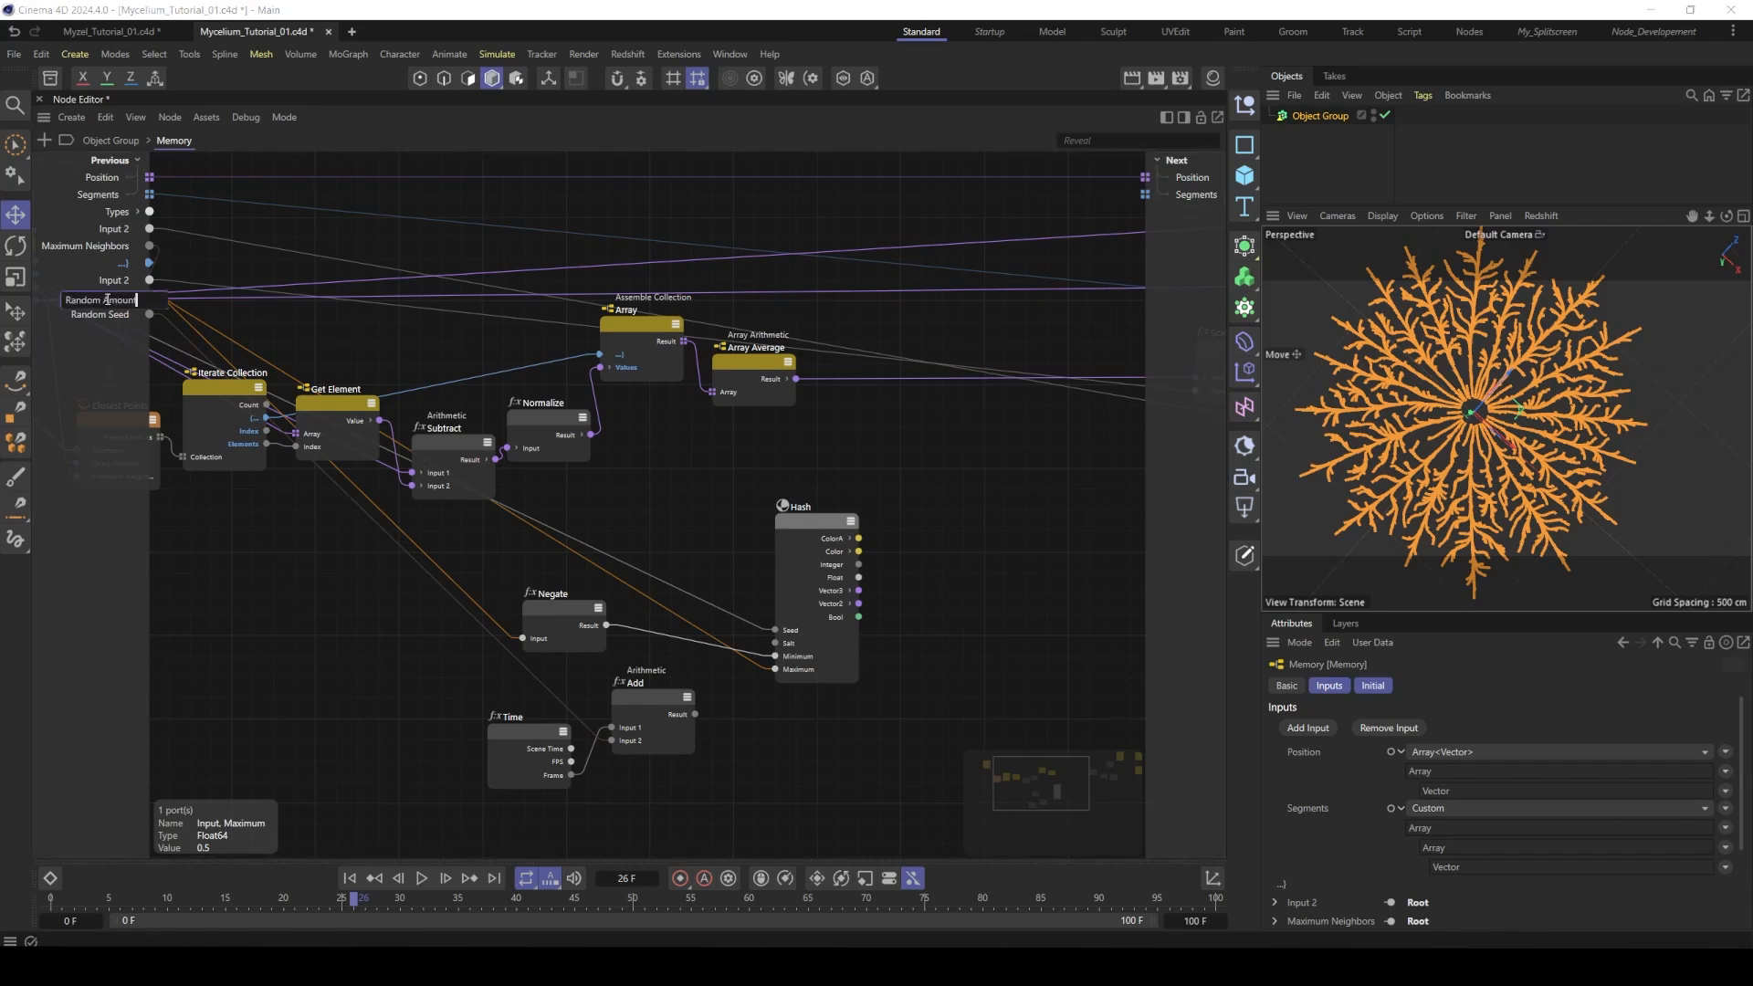
{"action": "type", "text": "ndom Amount"}
{"action": "key", "text": "Return"}
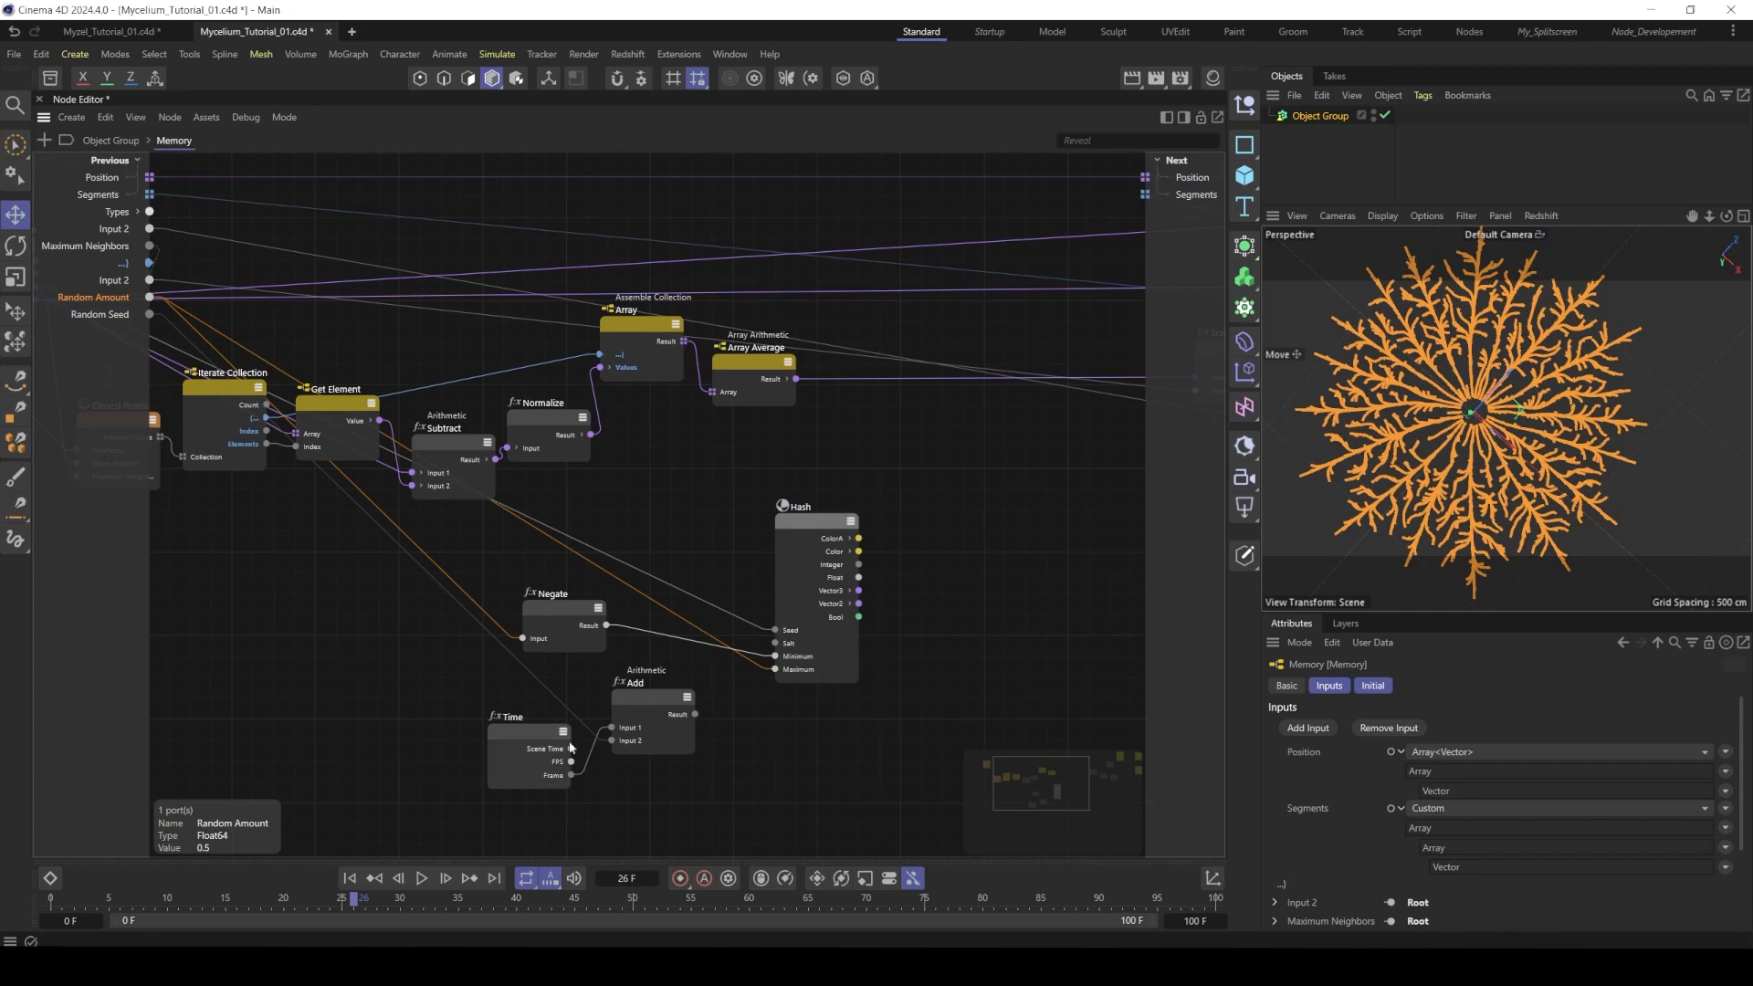
- Connect Add's Result to Hash's Salt and return the animation to its first frame
{"action": "left_click", "coordinate": [654, 703]}
{"action": "left_click_drag", "start_coordinate": [695, 714], "coordinate": [776, 644]}
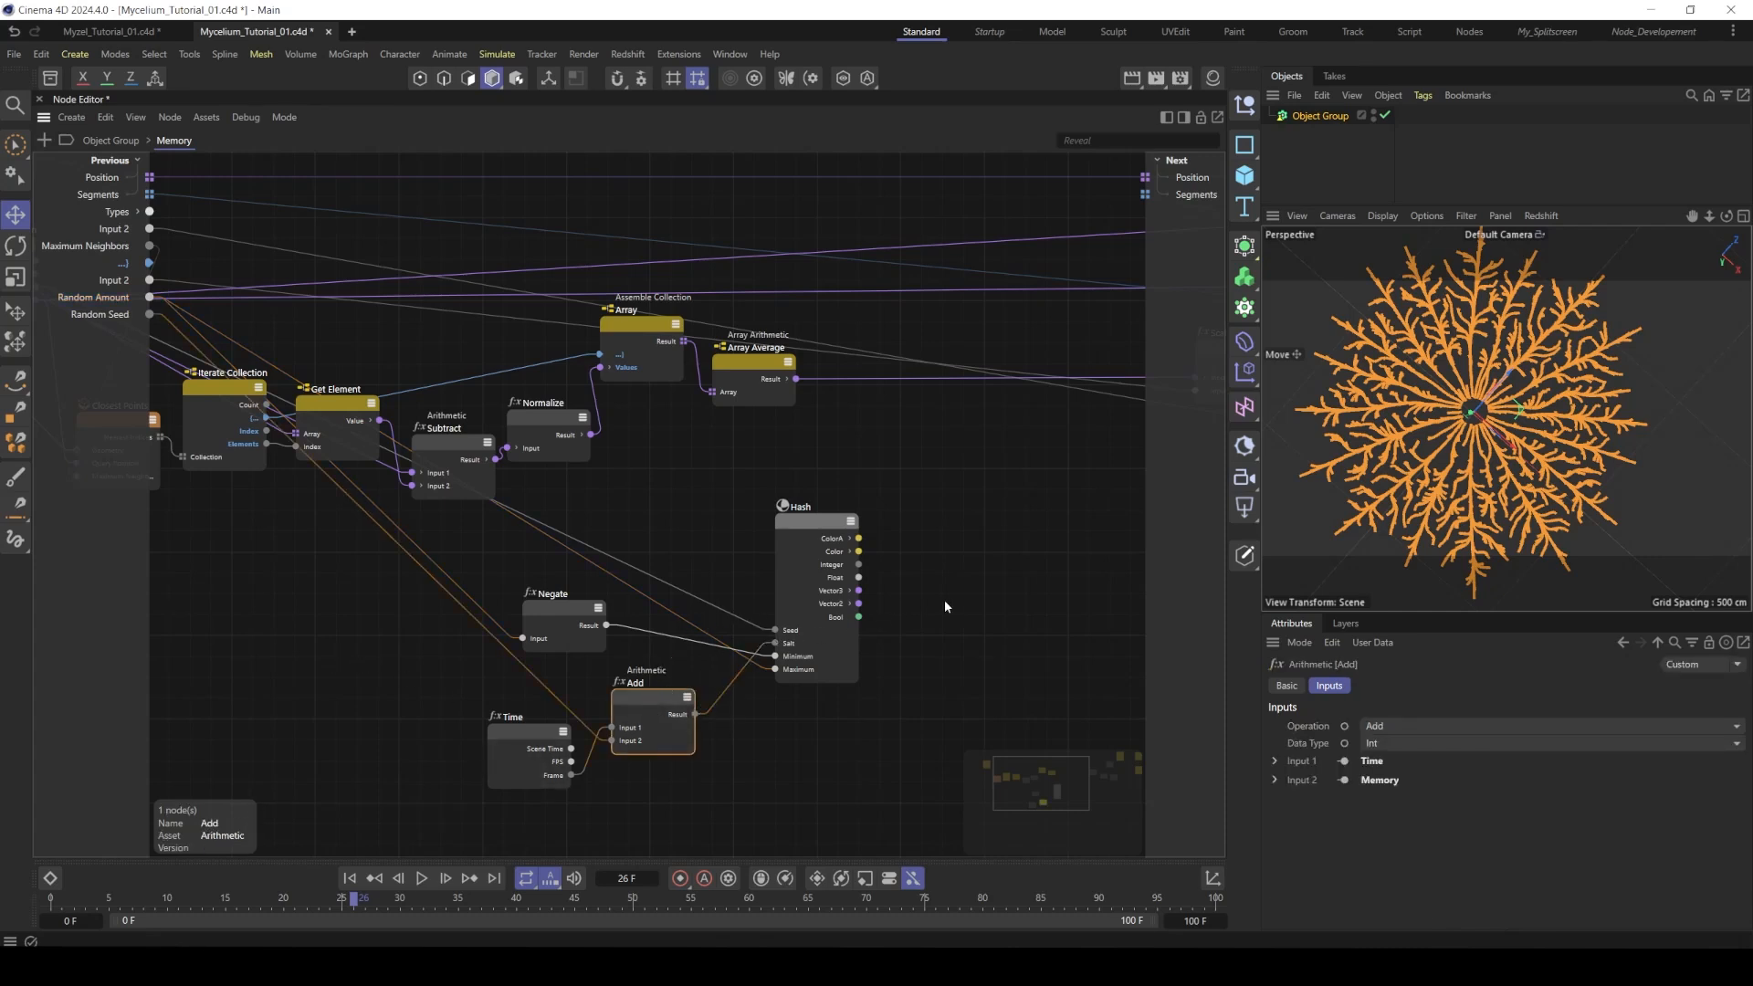
{"action": "left_click", "coordinate": [350, 879]}
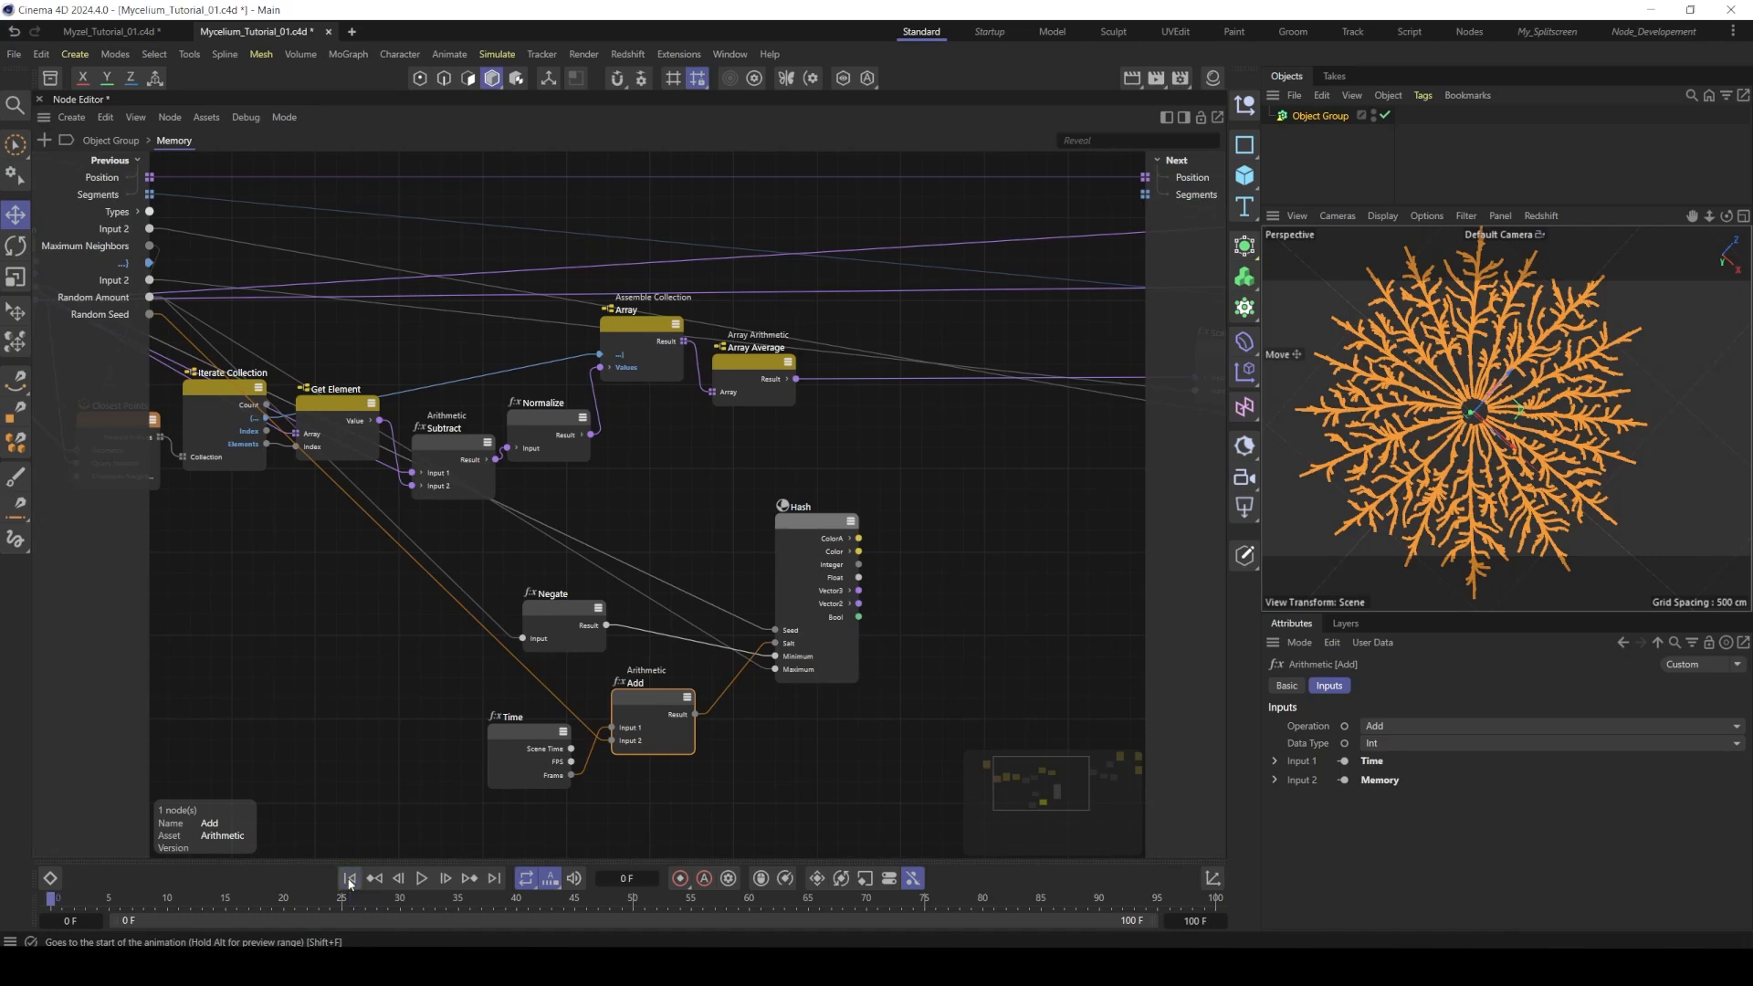
- Search the node assets for another node to place in the space between Hash and Scale
{"action": "left_click", "coordinate": [917, 509]}
{"action": "middle_click_drag", "start_coordinate": [815, 594], "coordinate": [658, 614]}
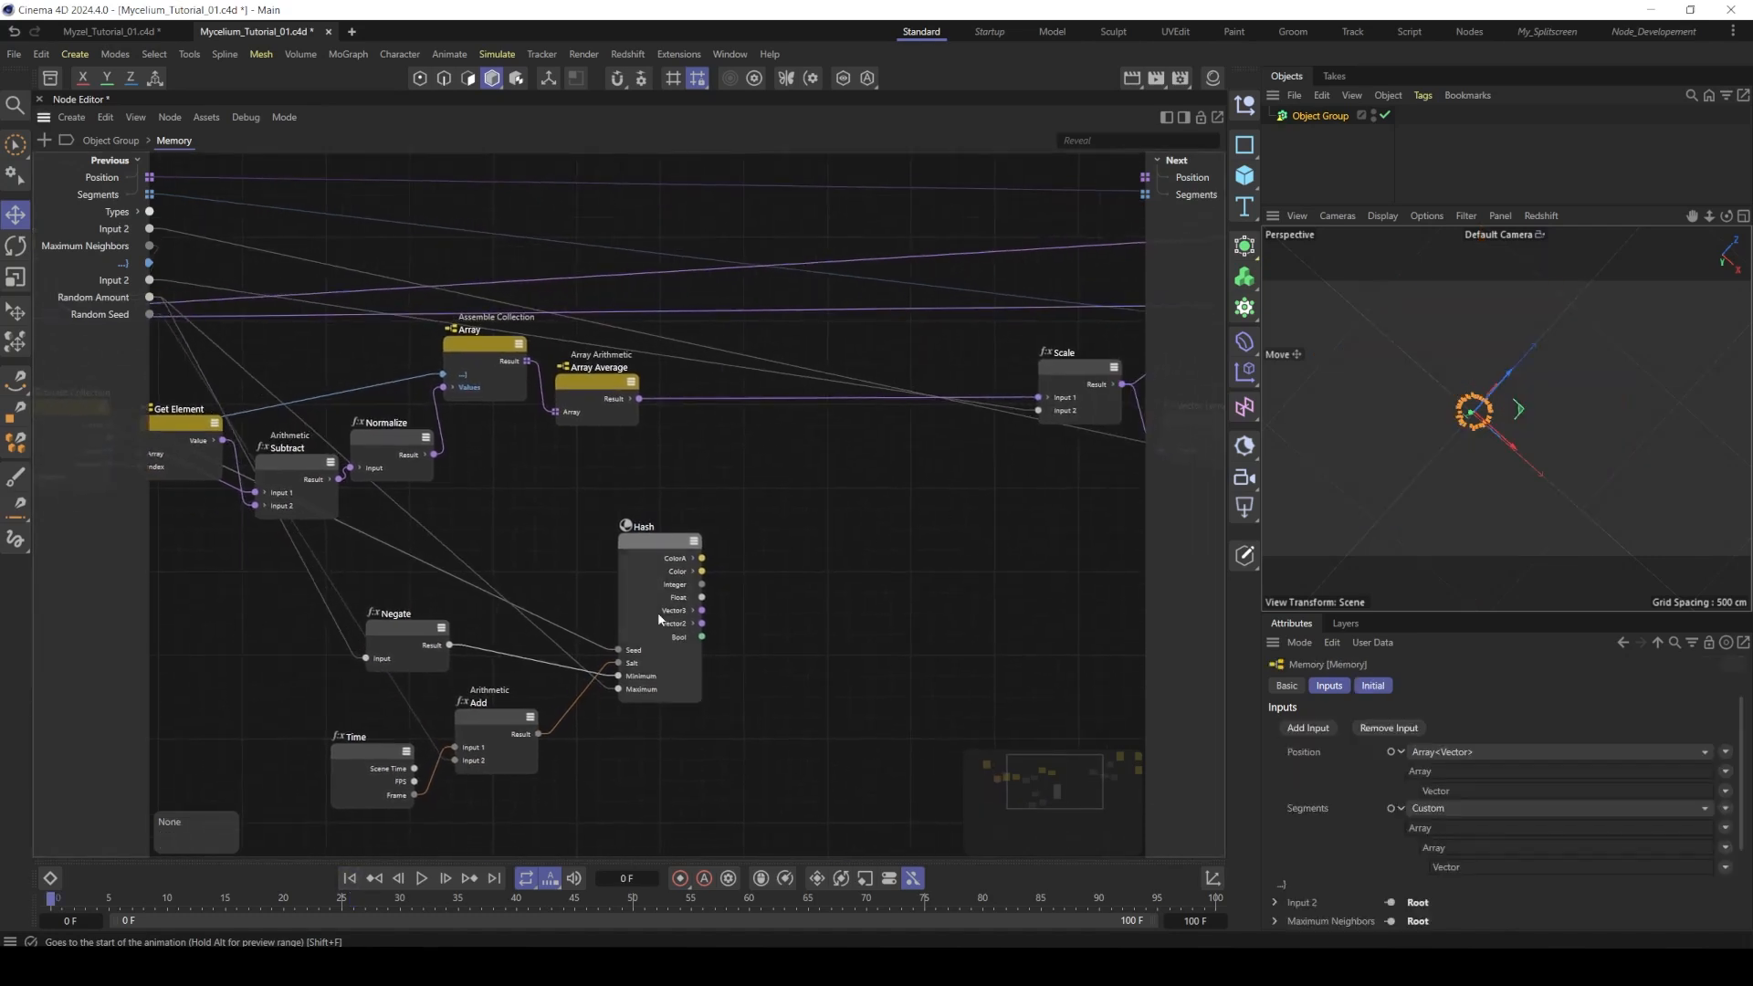
{"action": "left_click", "coordinate": [680, 612]}
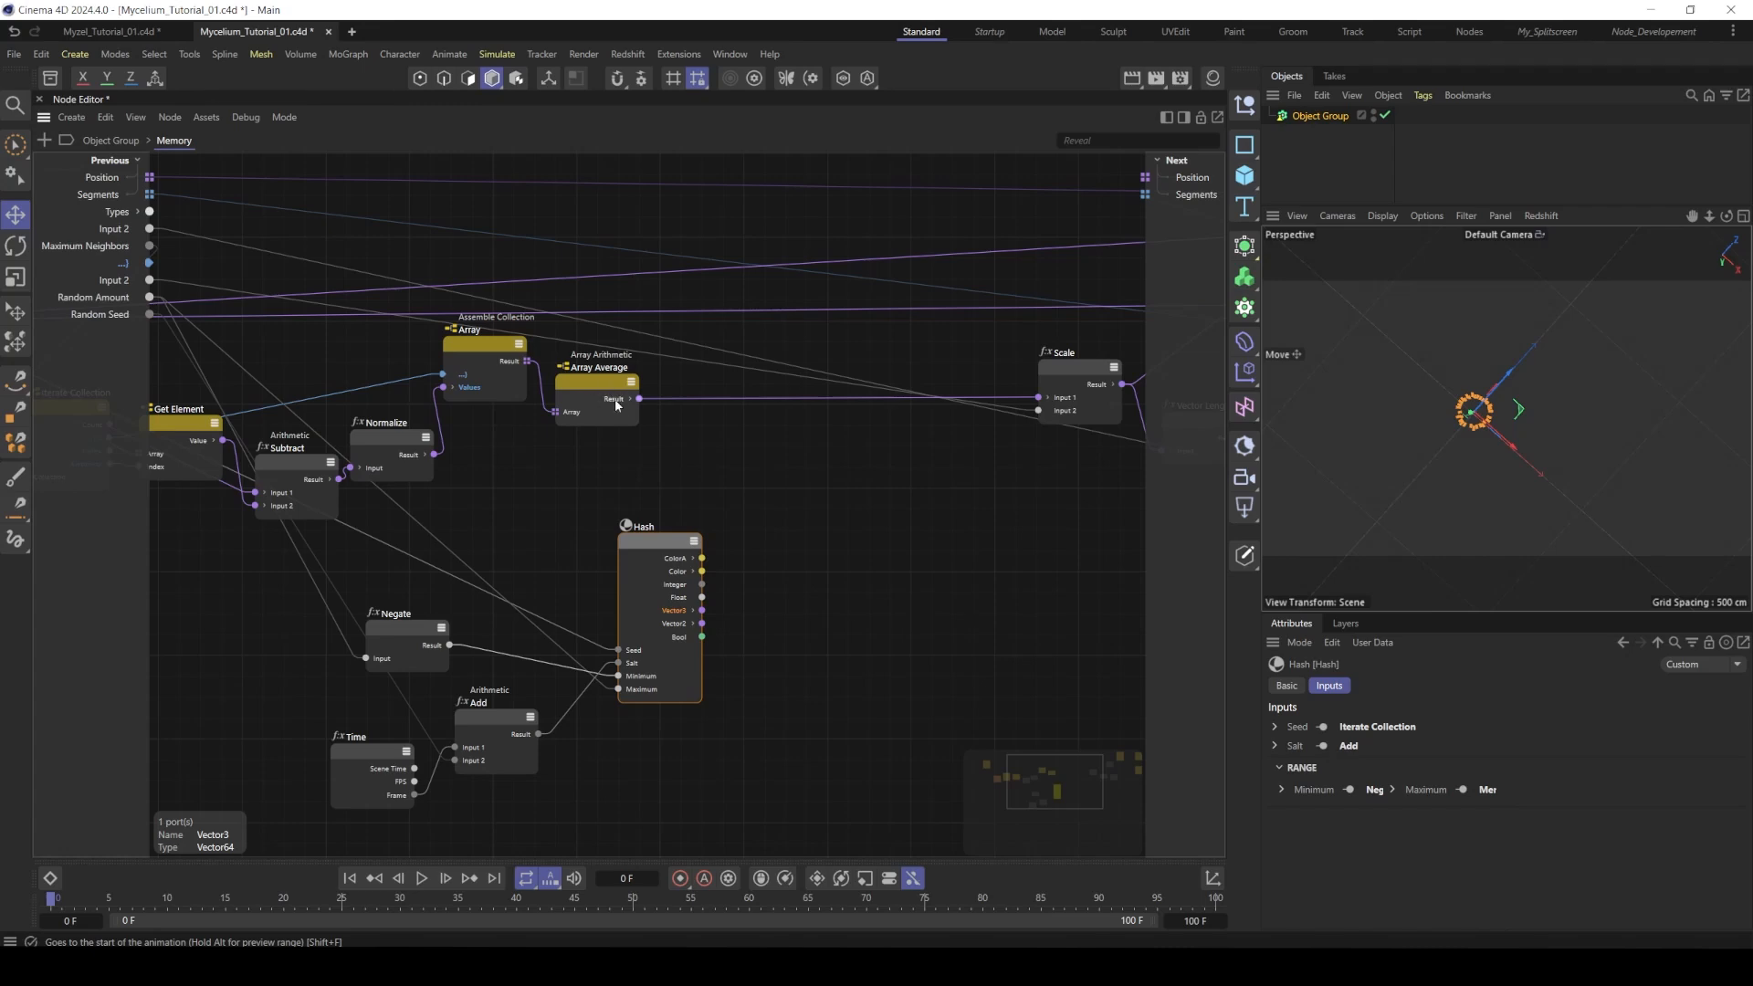
{"action": "double_click", "coordinate": [818, 514]}
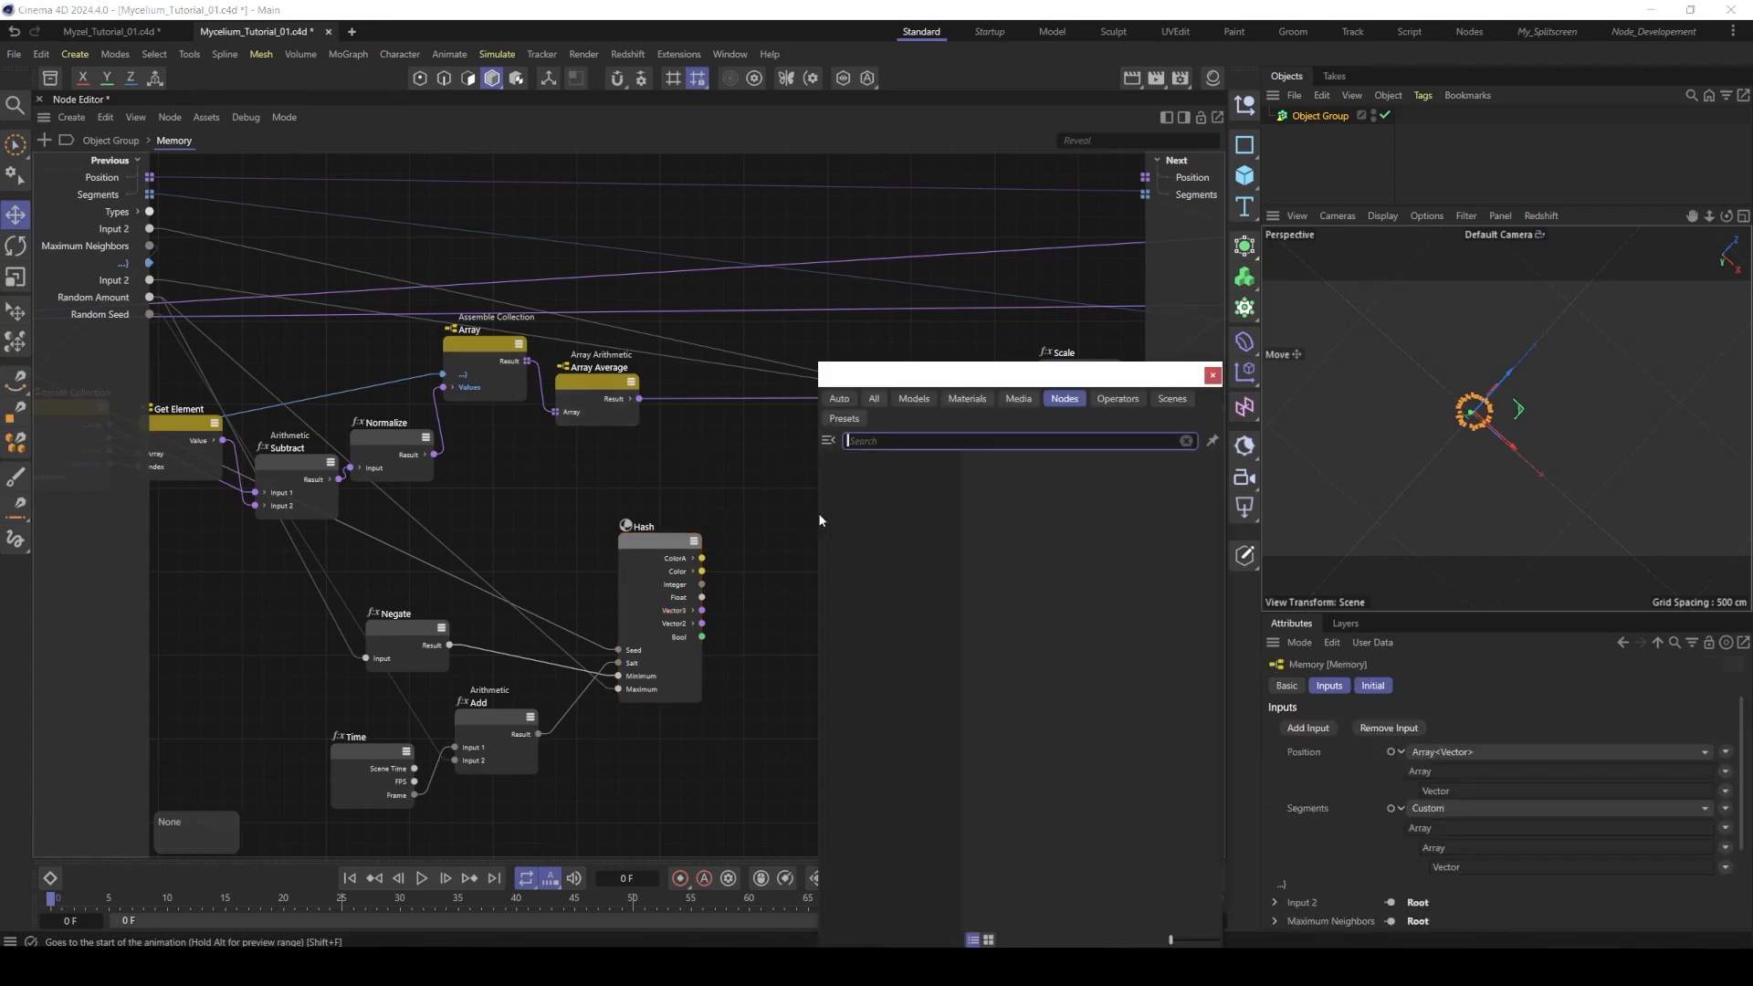
{"action": "type", "text": "a"}
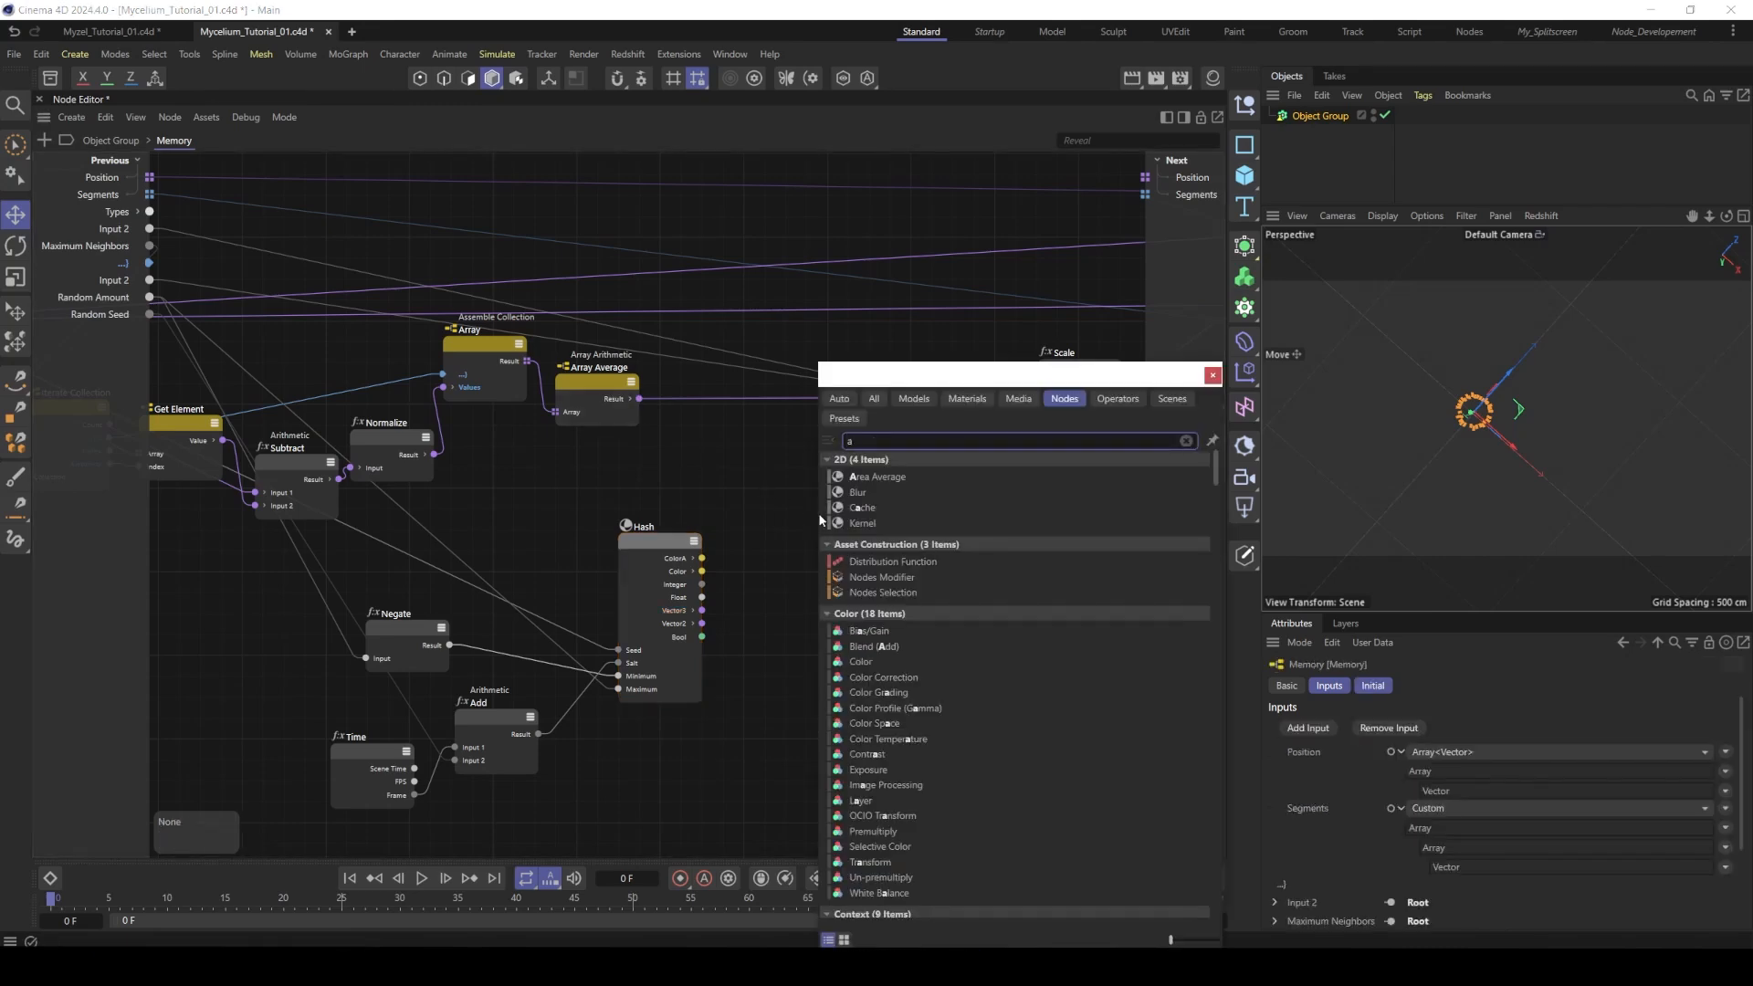
- Add an Arithmetic Add node between the Array Average and Scale nodes and set its data type to Vector
{"action": "type", "text": "dd"}
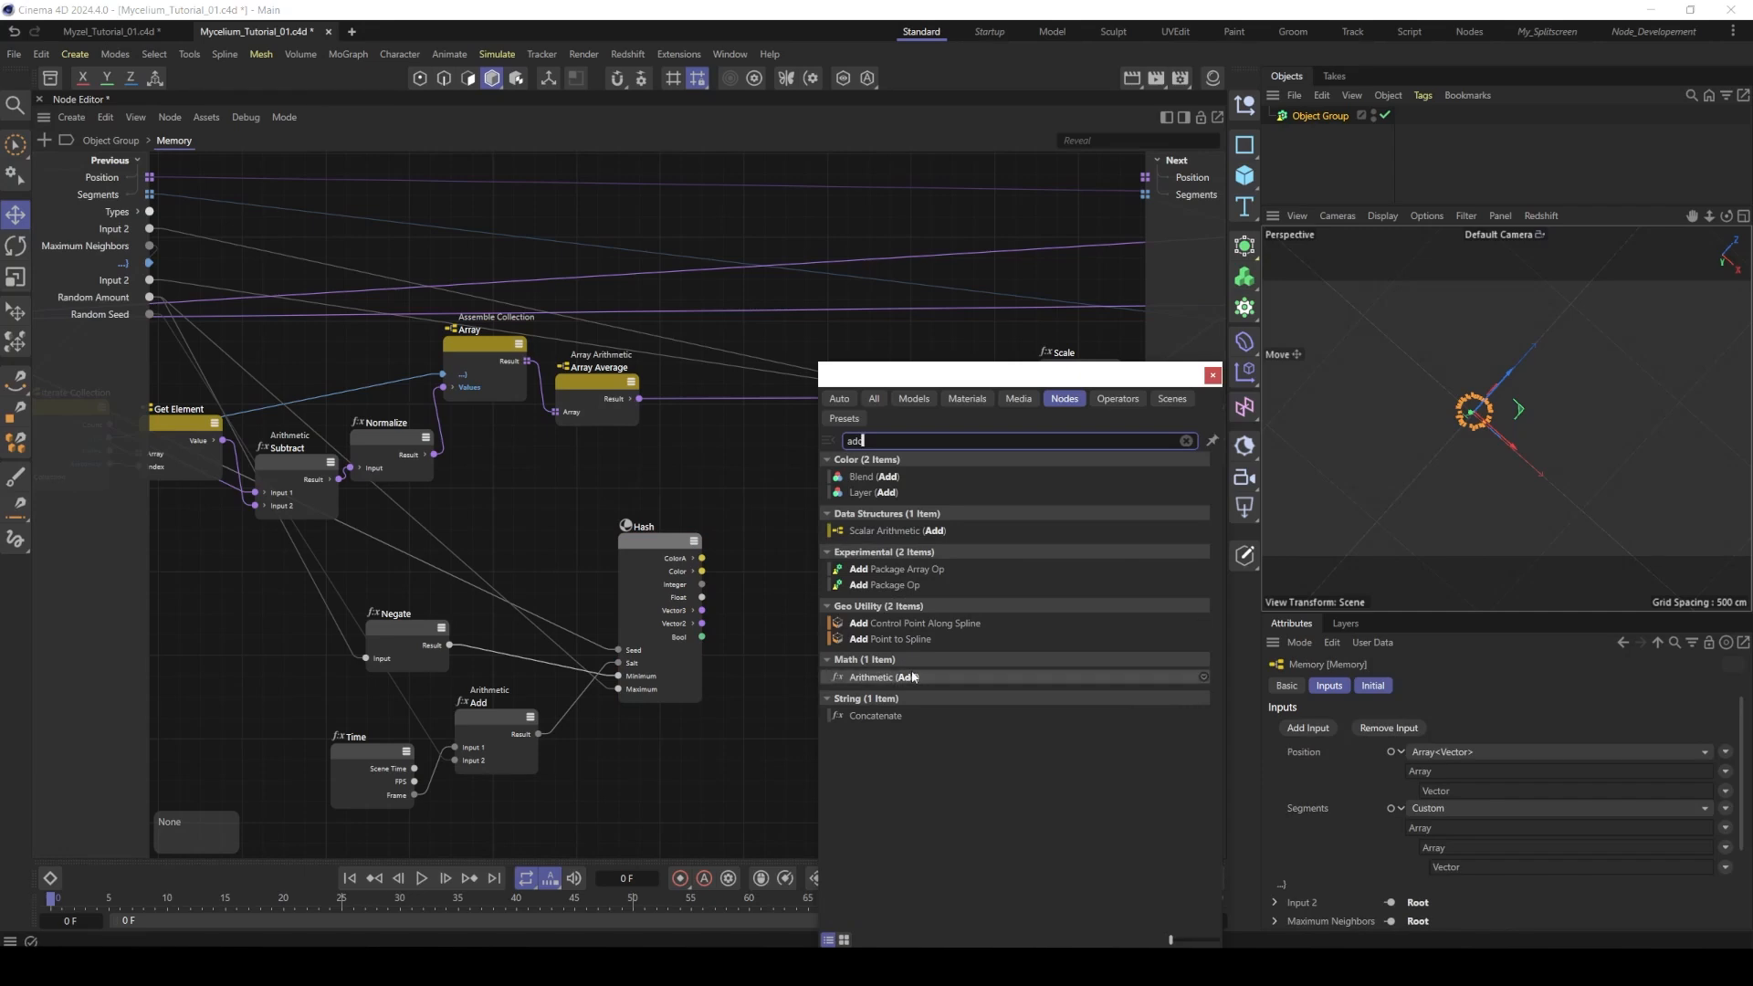
{"action": "left_click", "coordinate": [899, 676]}
{"action": "left_click_drag", "start_coordinate": [803, 534], "coordinate": [808, 473]}
{"action": "left_click", "coordinate": [1388, 743]}
{"action": "left_click", "coordinate": [1399, 886]}
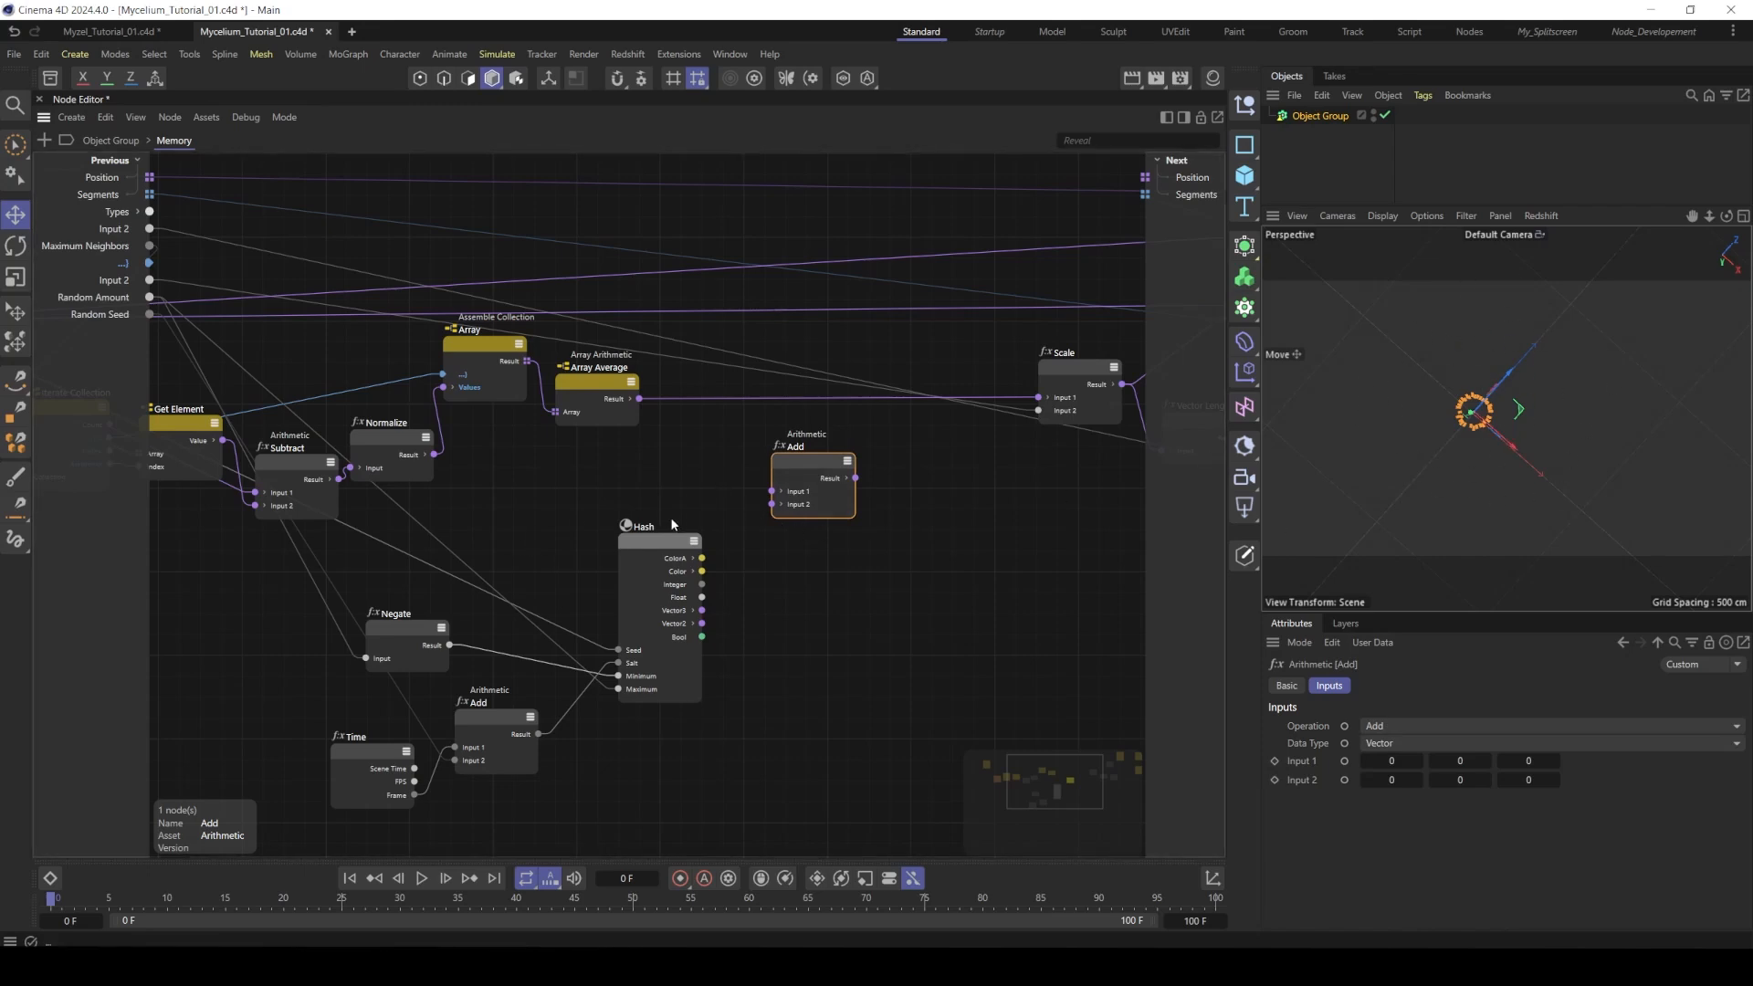
- Expand the Hash node's Vector3 output and connect the Array Average result to Input 1 of the new Add node
{"action": "left_click", "coordinate": [693, 611]}
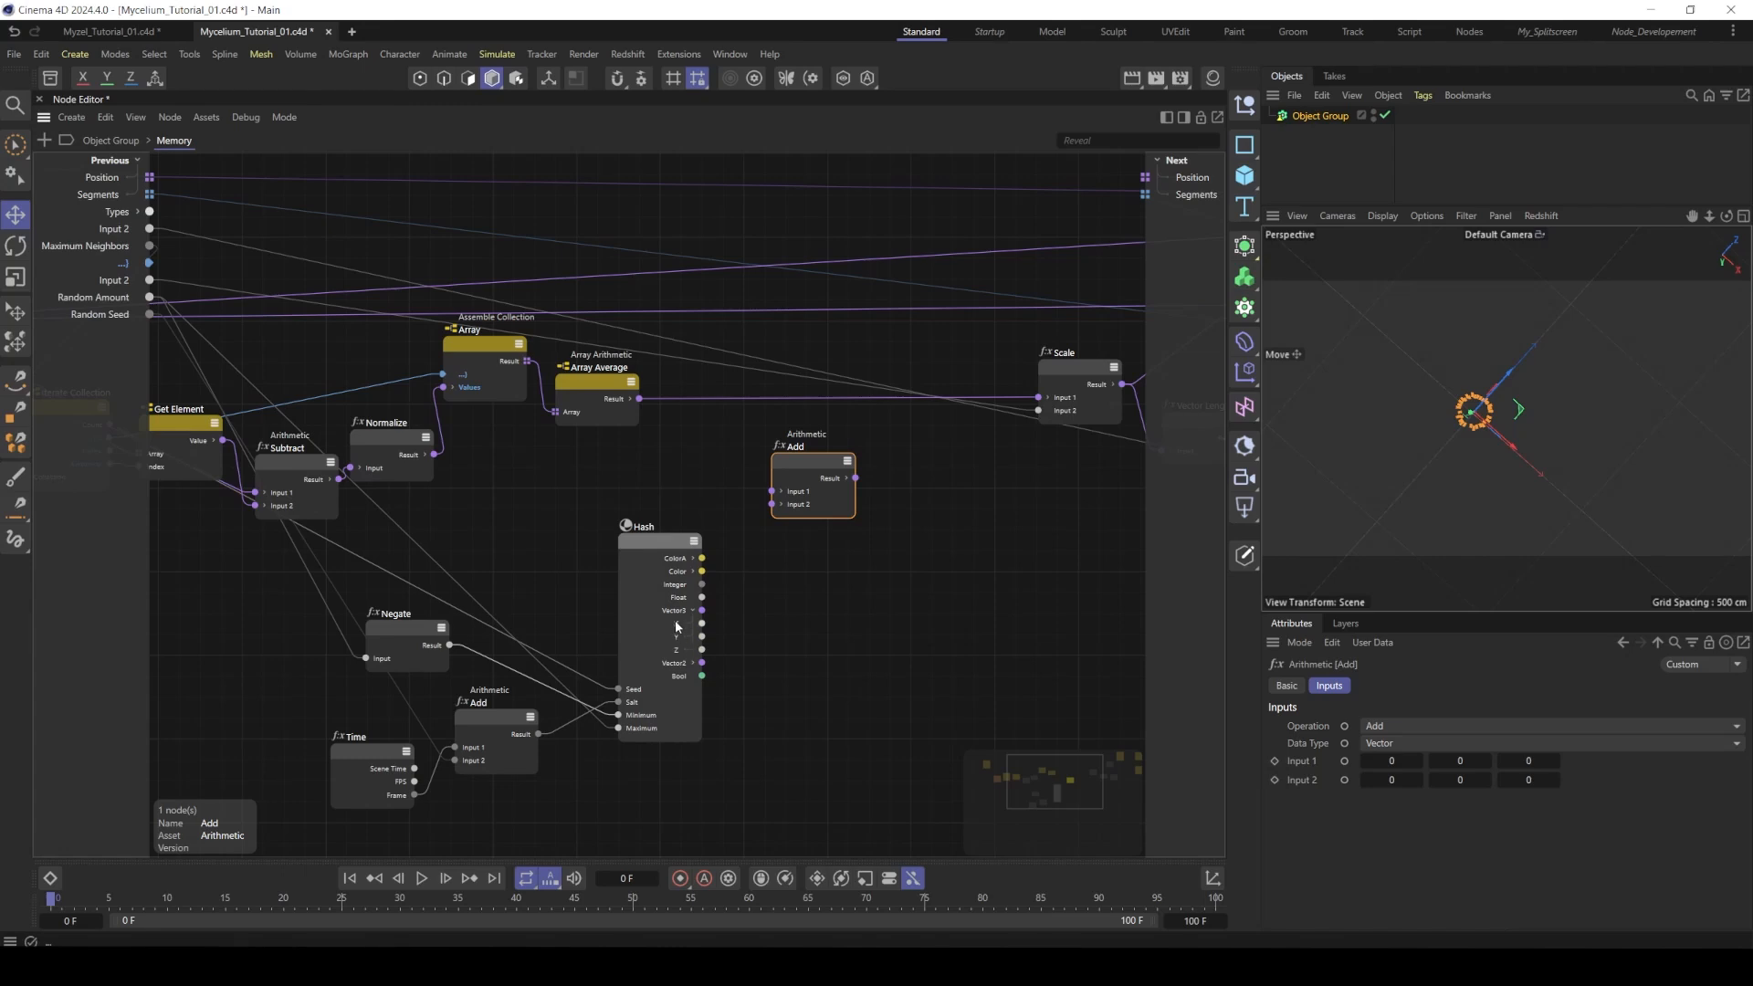
{"action": "left_click", "coordinate": [682, 650]}
{"action": "scroll", "coordinate": [740, 594], "scroll_direction": "up", "scroll_amount": 2}
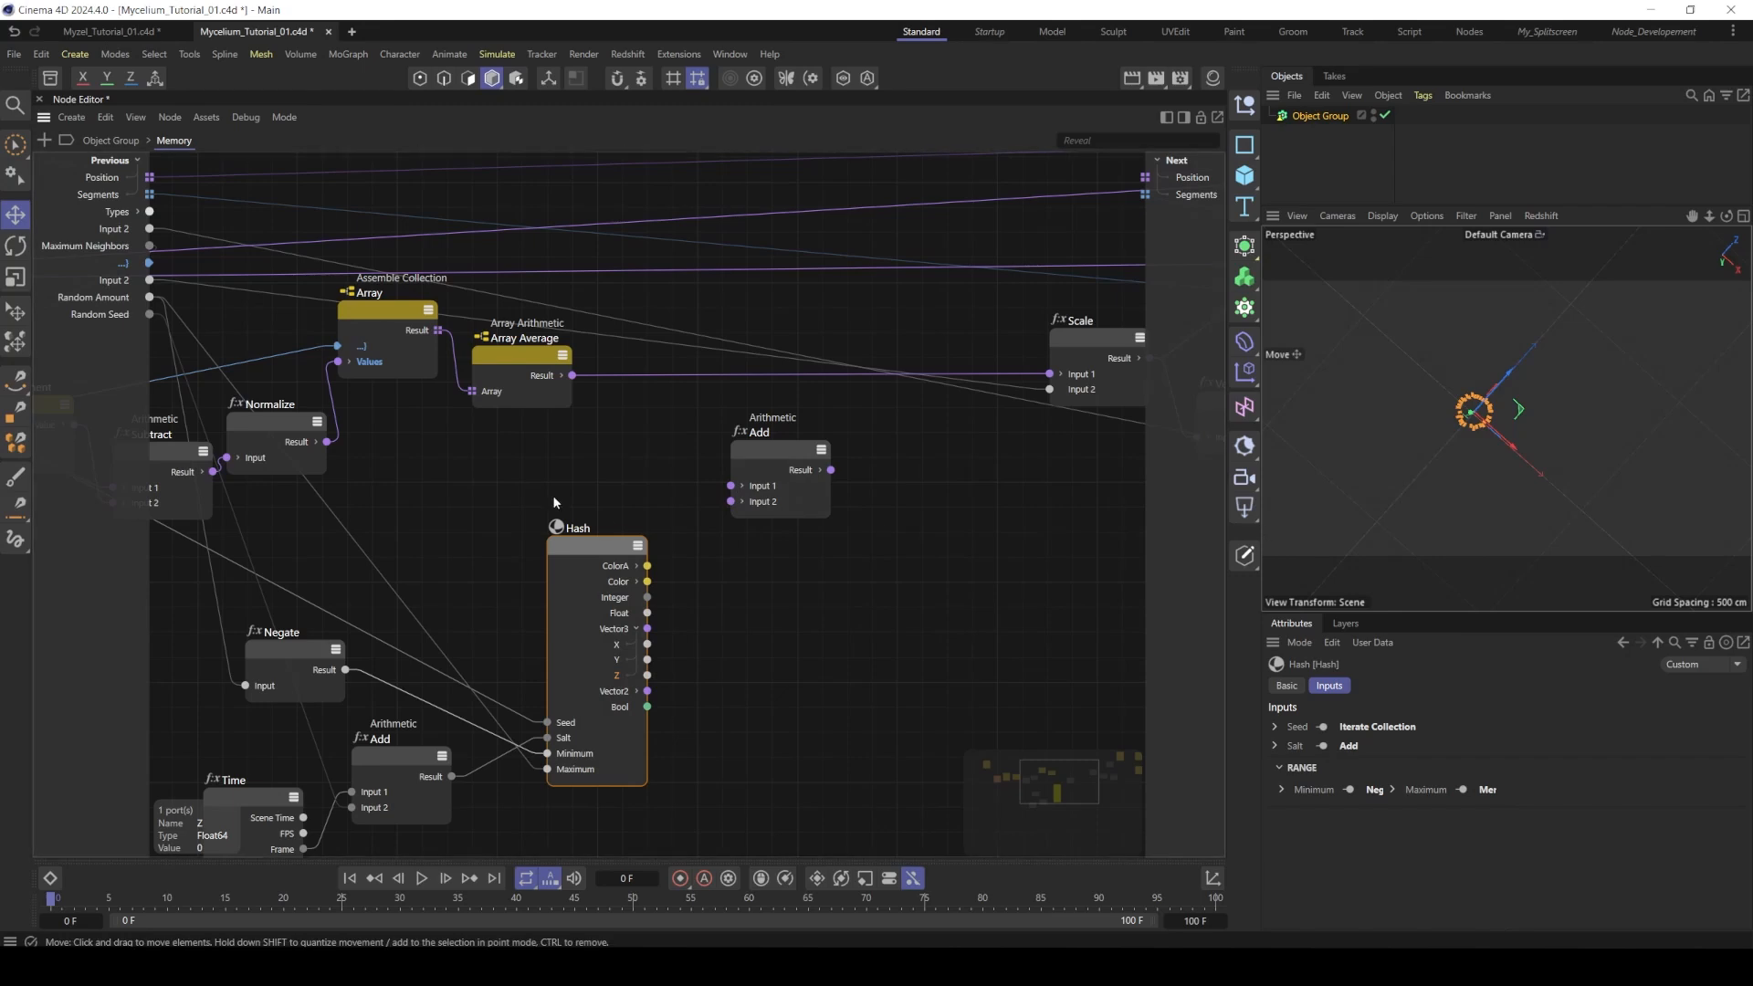
{"action": "left_click_drag", "start_coordinate": [550, 370], "coordinate": [708, 478]}
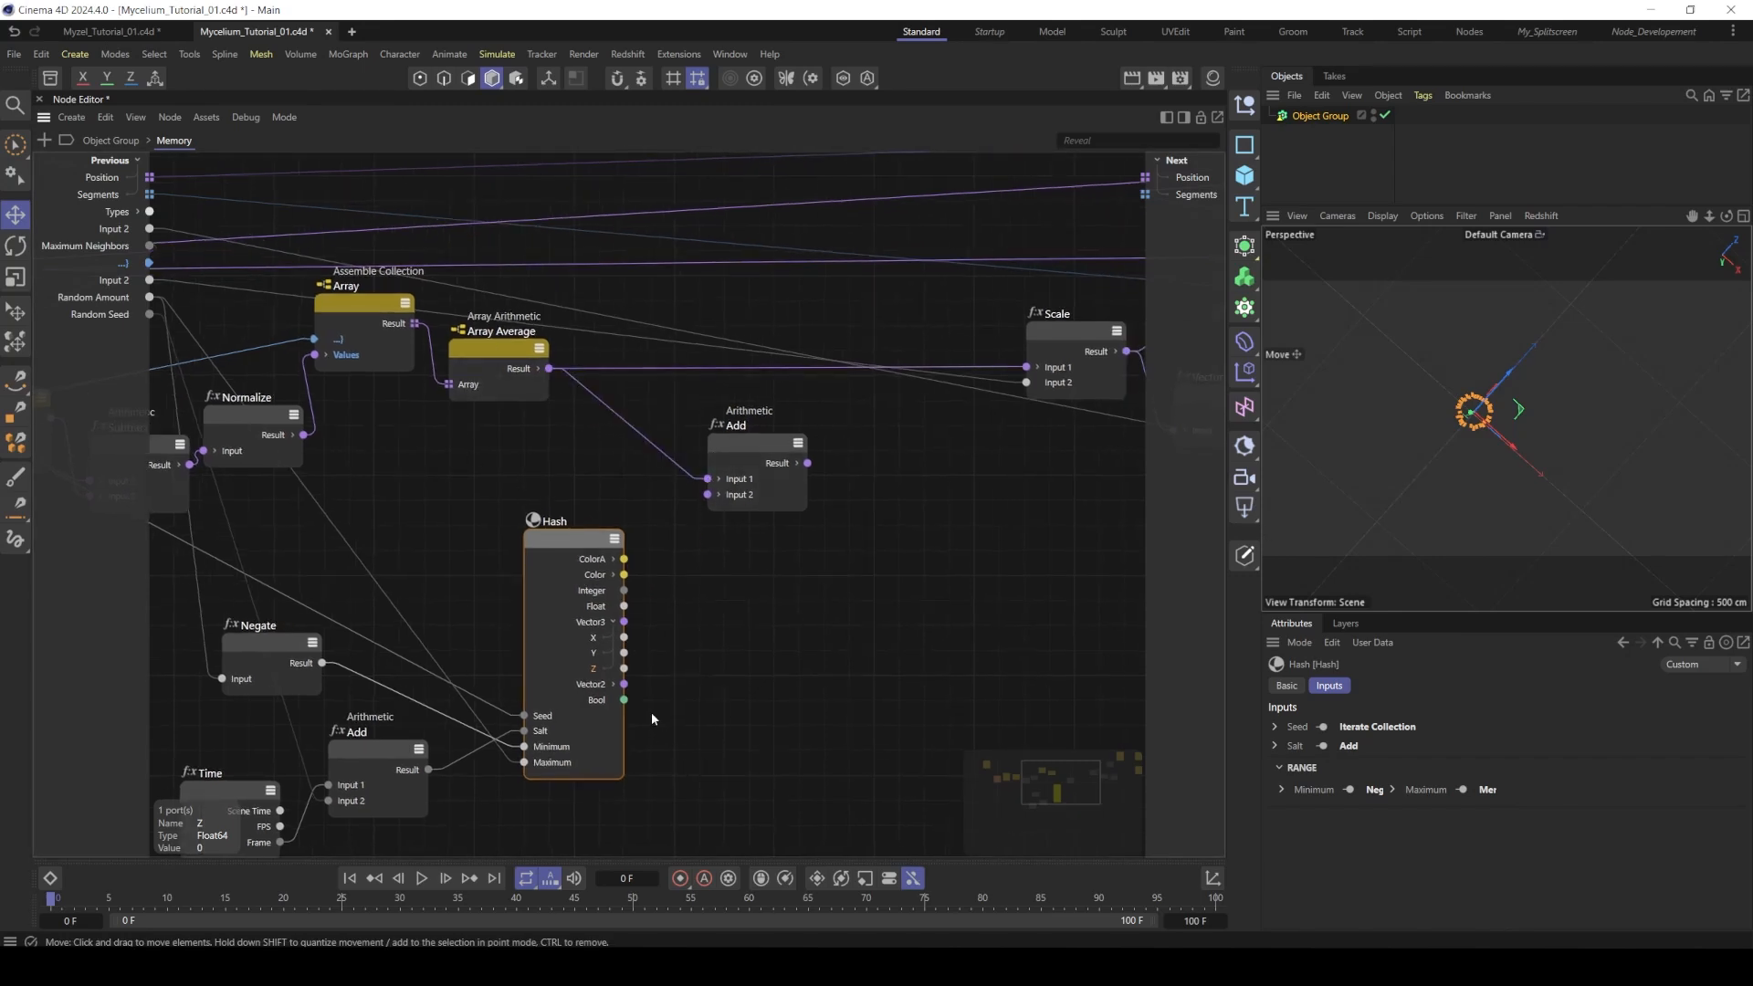
- Connect the Hash Vector3 X and Z outputs to X and Z of the Add node's Input 2, and its result to Scale Input 1
{"action": "left_click", "coordinate": [741, 454]}
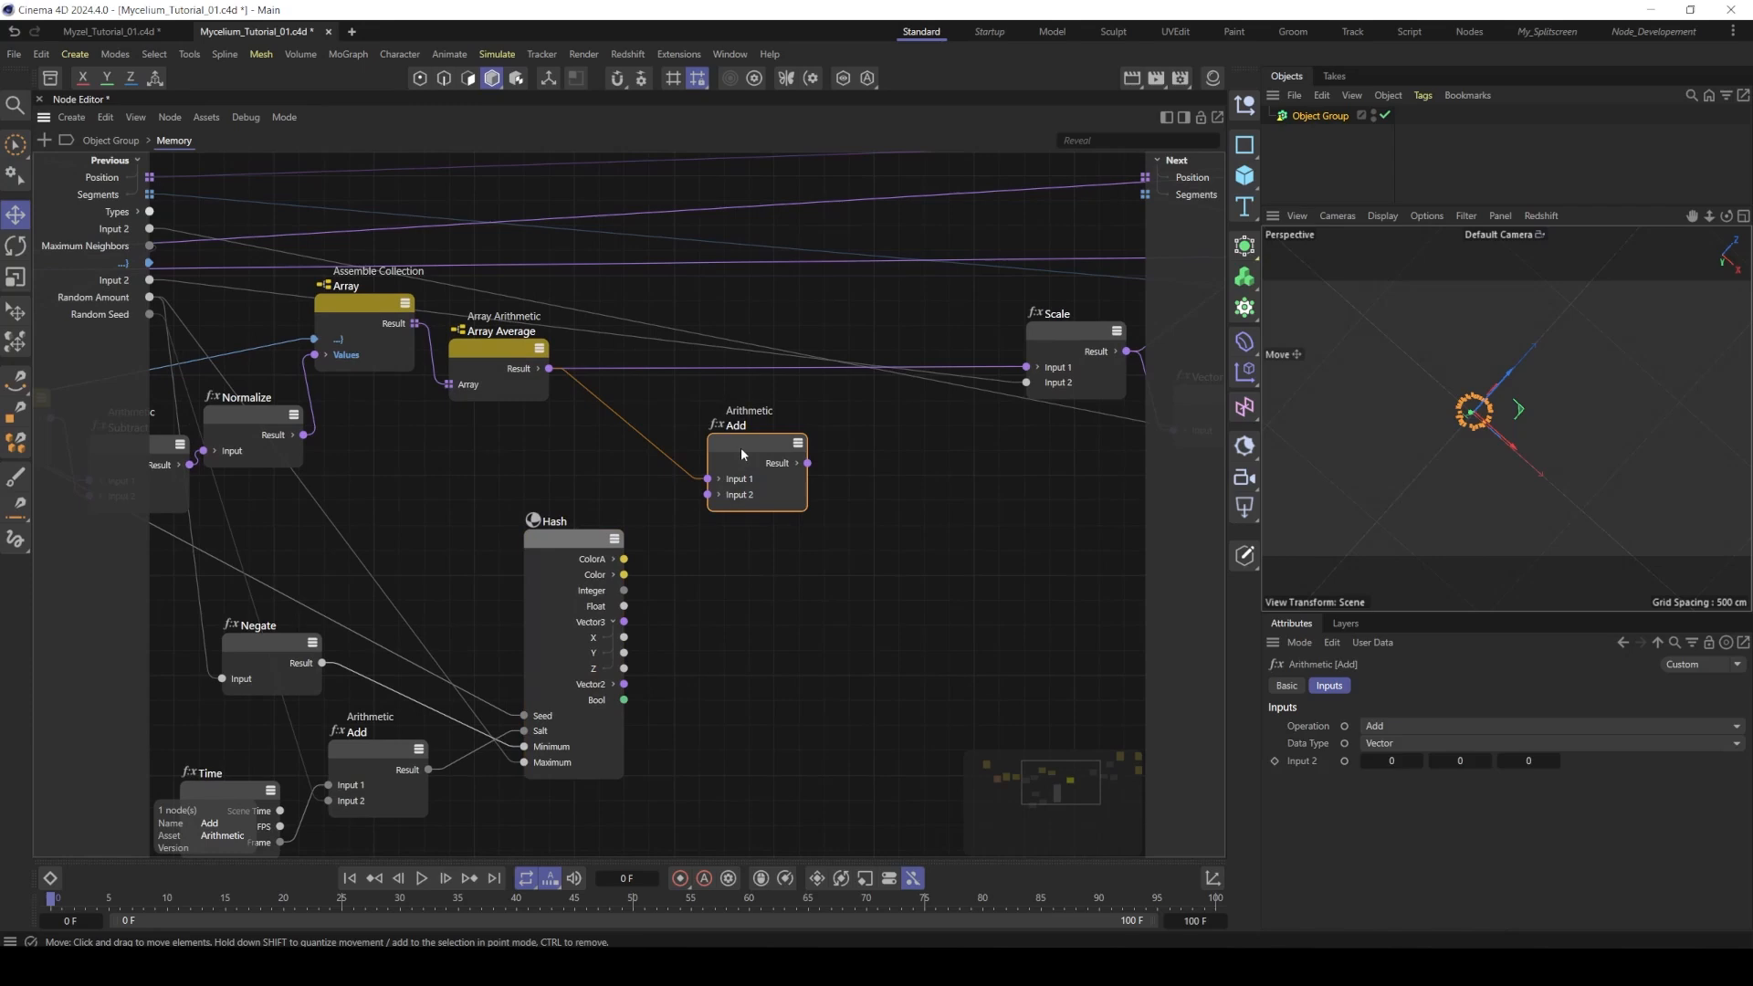
{"action": "left_click", "coordinate": [718, 495]}
{"action": "mouse_move", "coordinate": [629, 640]}
{"action": "left_mouse_down"}
{"action": "mouse_move", "coordinate": [673, 599]}
{"action": "mouse_move", "coordinate": [711, 516]}
{"action": "mouse_move", "coordinate": [664, 613]}
{"action": "mouse_move", "coordinate": [708, 511]}
{"action": "mouse_move", "coordinate": [641, 672]}
{"action": "mouse_move", "coordinate": [625, 670]}
{"action": "left_mouse_up"}
{"action": "middle_click_drag", "start_coordinate": [626, 673], "coordinate": [580, 704]}
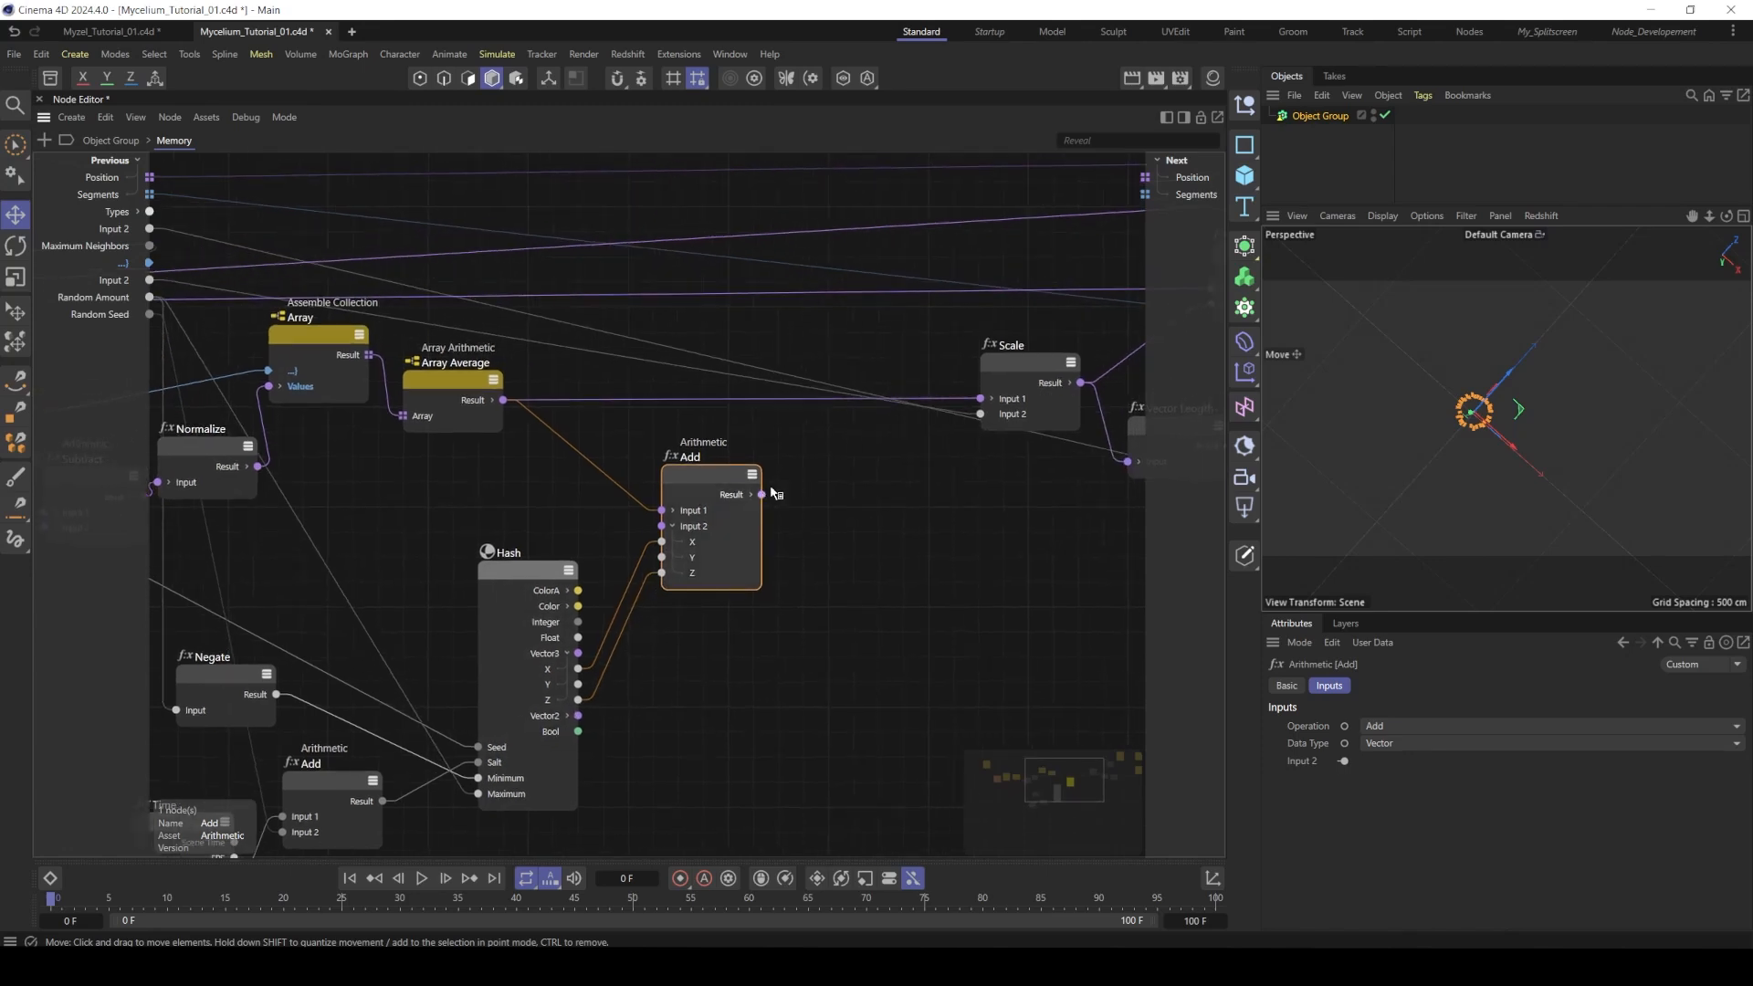
{"action": "left_click_drag", "start_coordinate": [761, 494], "coordinate": [982, 399]}
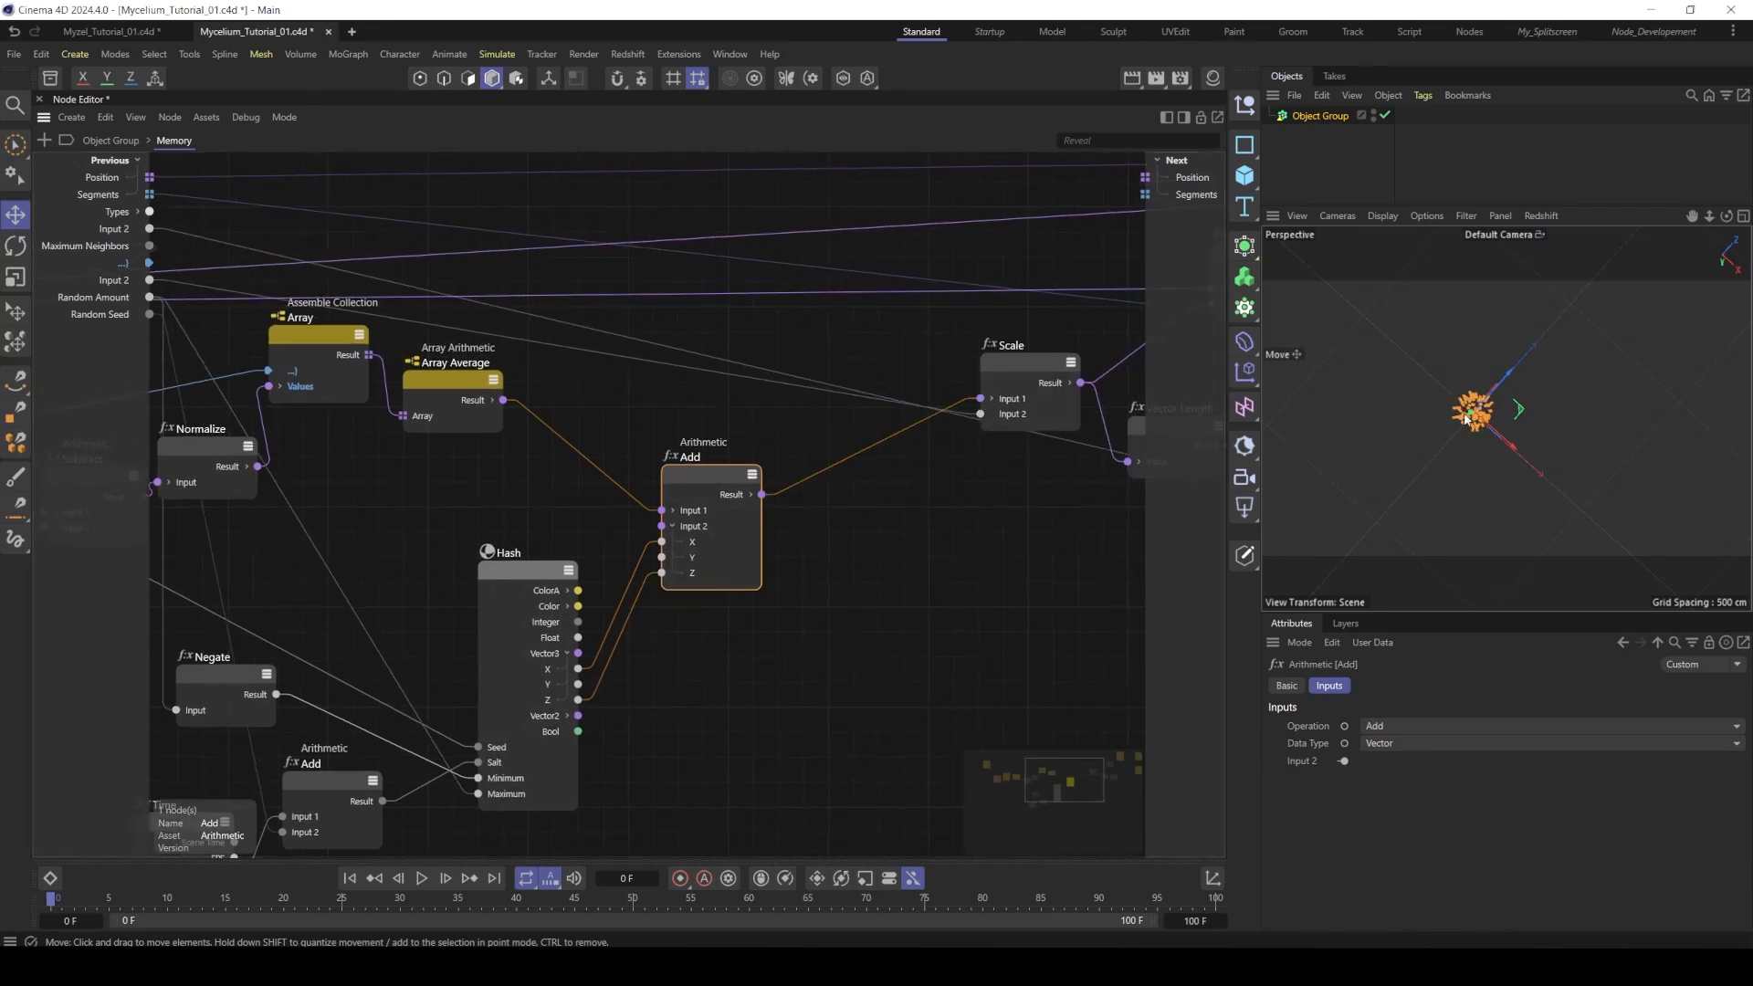
- Play the first frames of the animation and examine the randomized spline growth in the viewport
{"action": "scroll", "coordinate": [1465, 417], "scroll_direction": "up", "scroll_amount": 10}
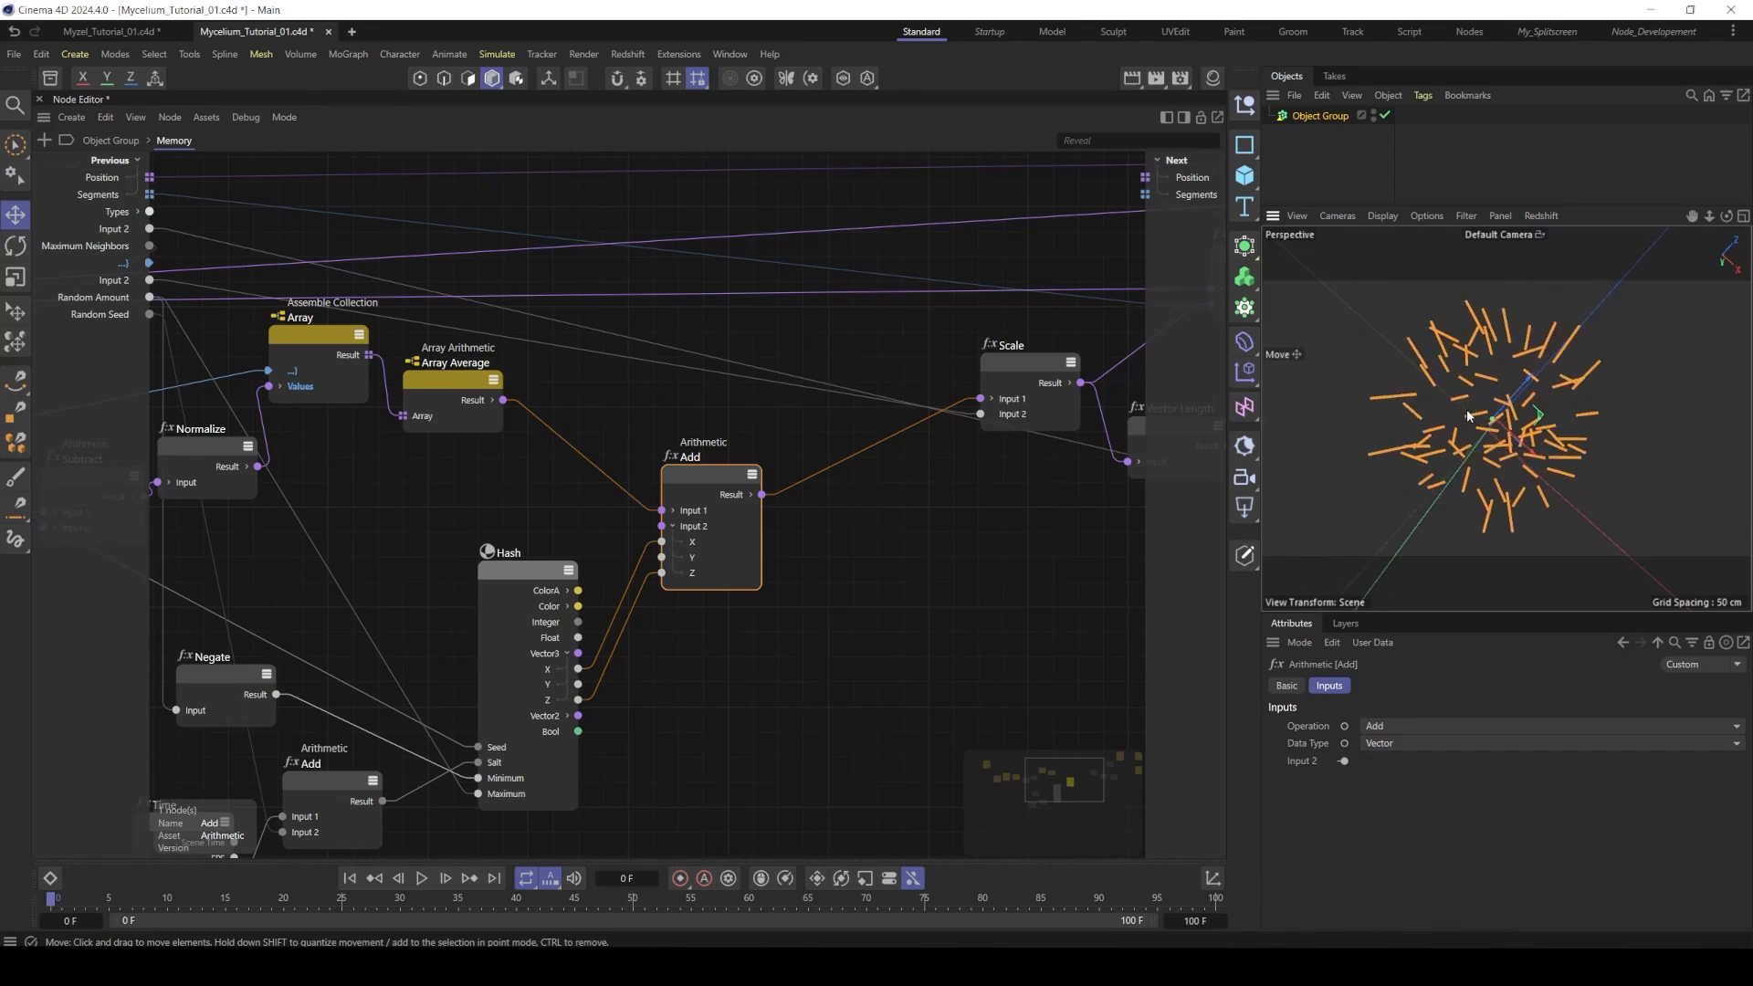
{"action": "left_click", "coordinate": [422, 878]}
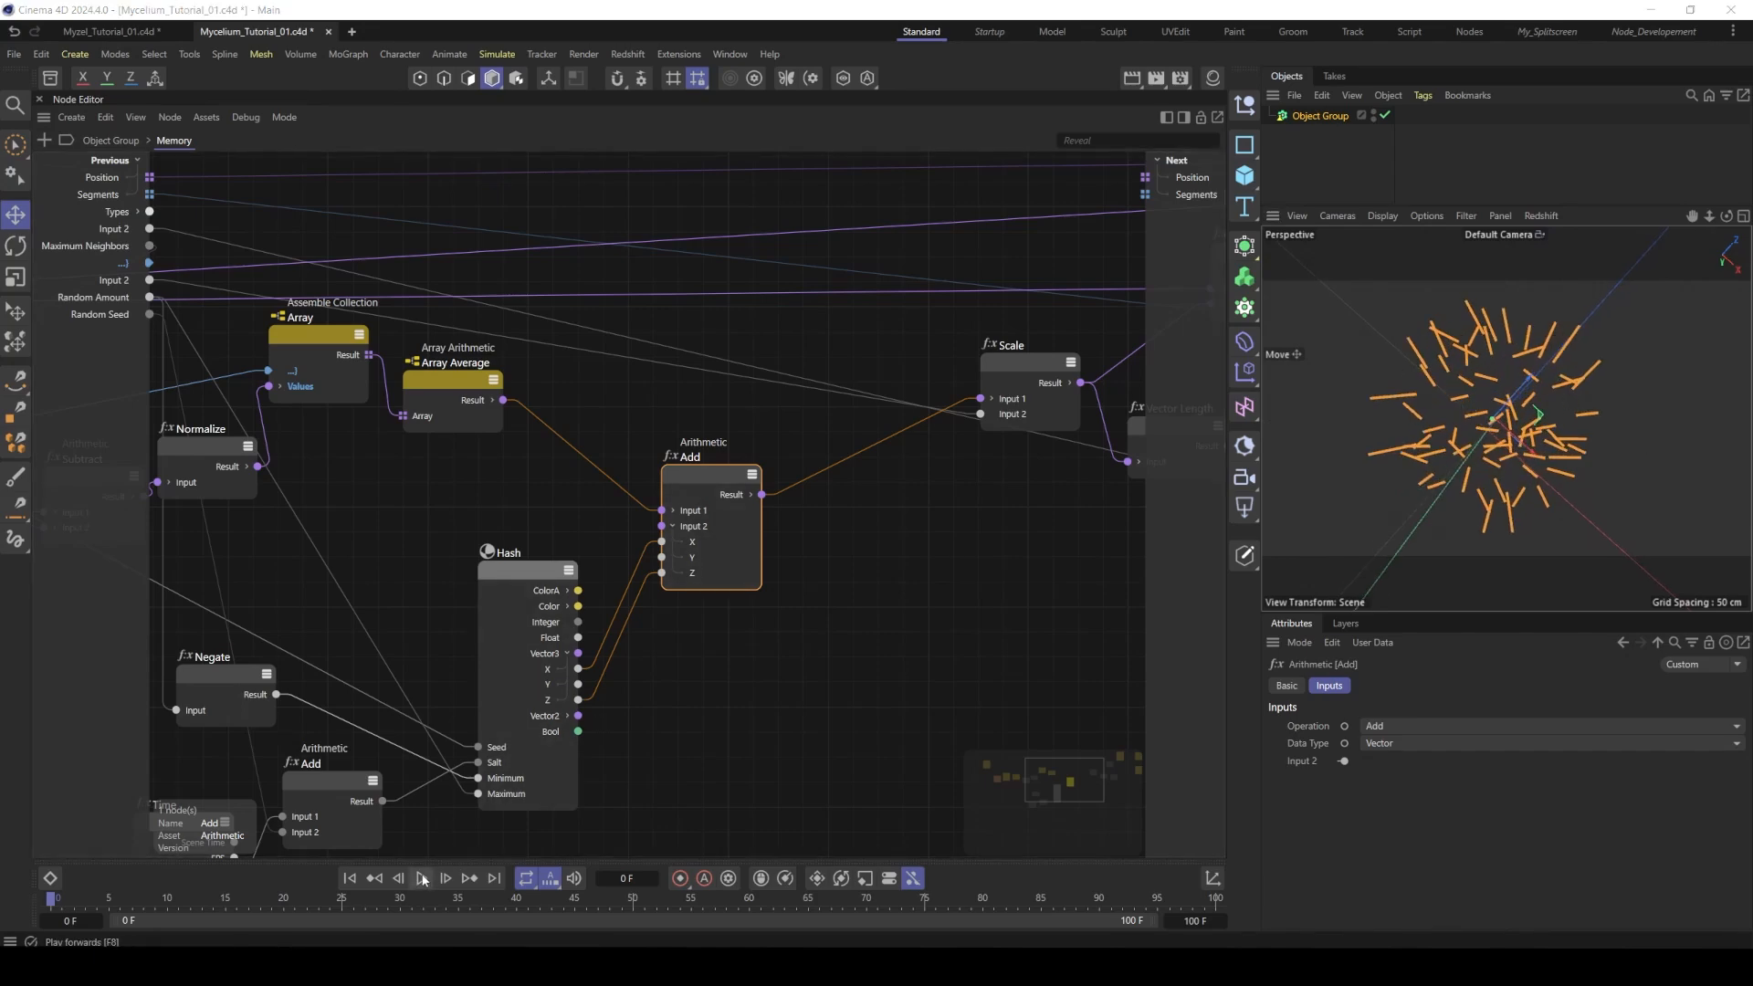
{"action": "left_click", "coordinate": [422, 879]}
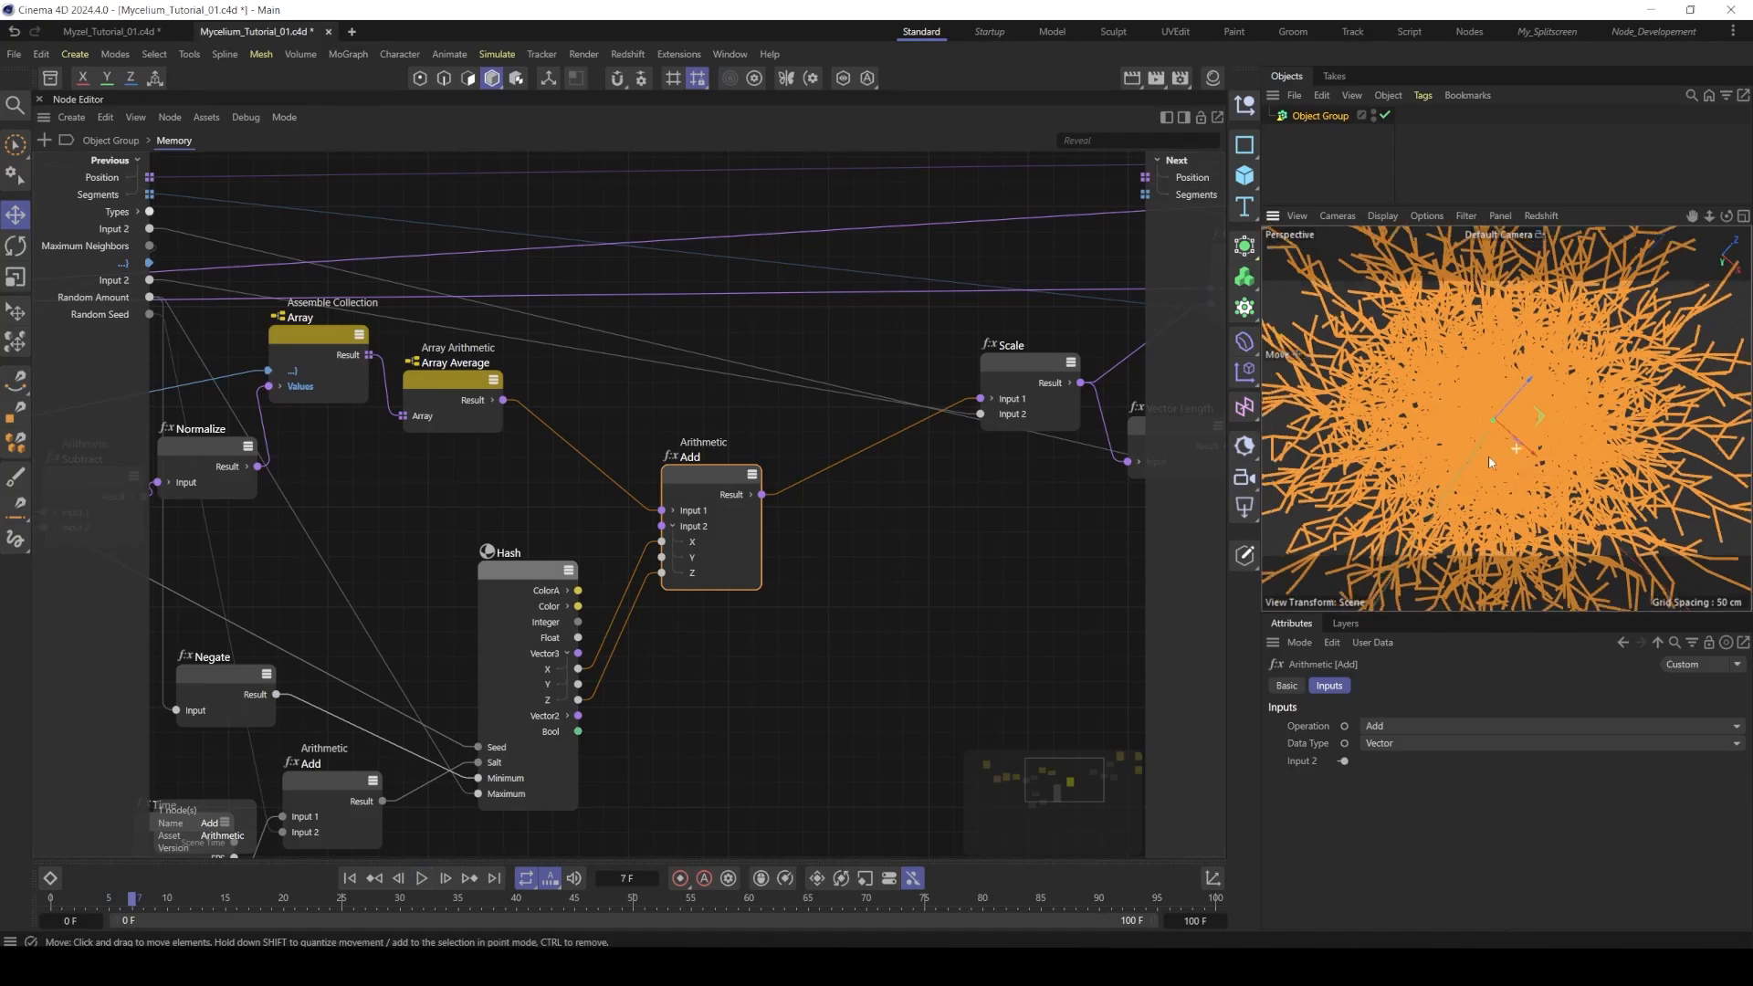
{"action": "scroll", "coordinate": [1473, 464], "scroll_direction": "down", "scroll_amount": 3}
{"action": "mouse_move", "coordinate": [1472, 465]}
{"action": "left_mouse_down", "text": "alt"}
{"action": "mouse_move", "coordinate": [1518, 320]}
{"action": "mouse_move", "coordinate": [1488, 434]}
{"action": "left_mouse_up", "text": "alt"}
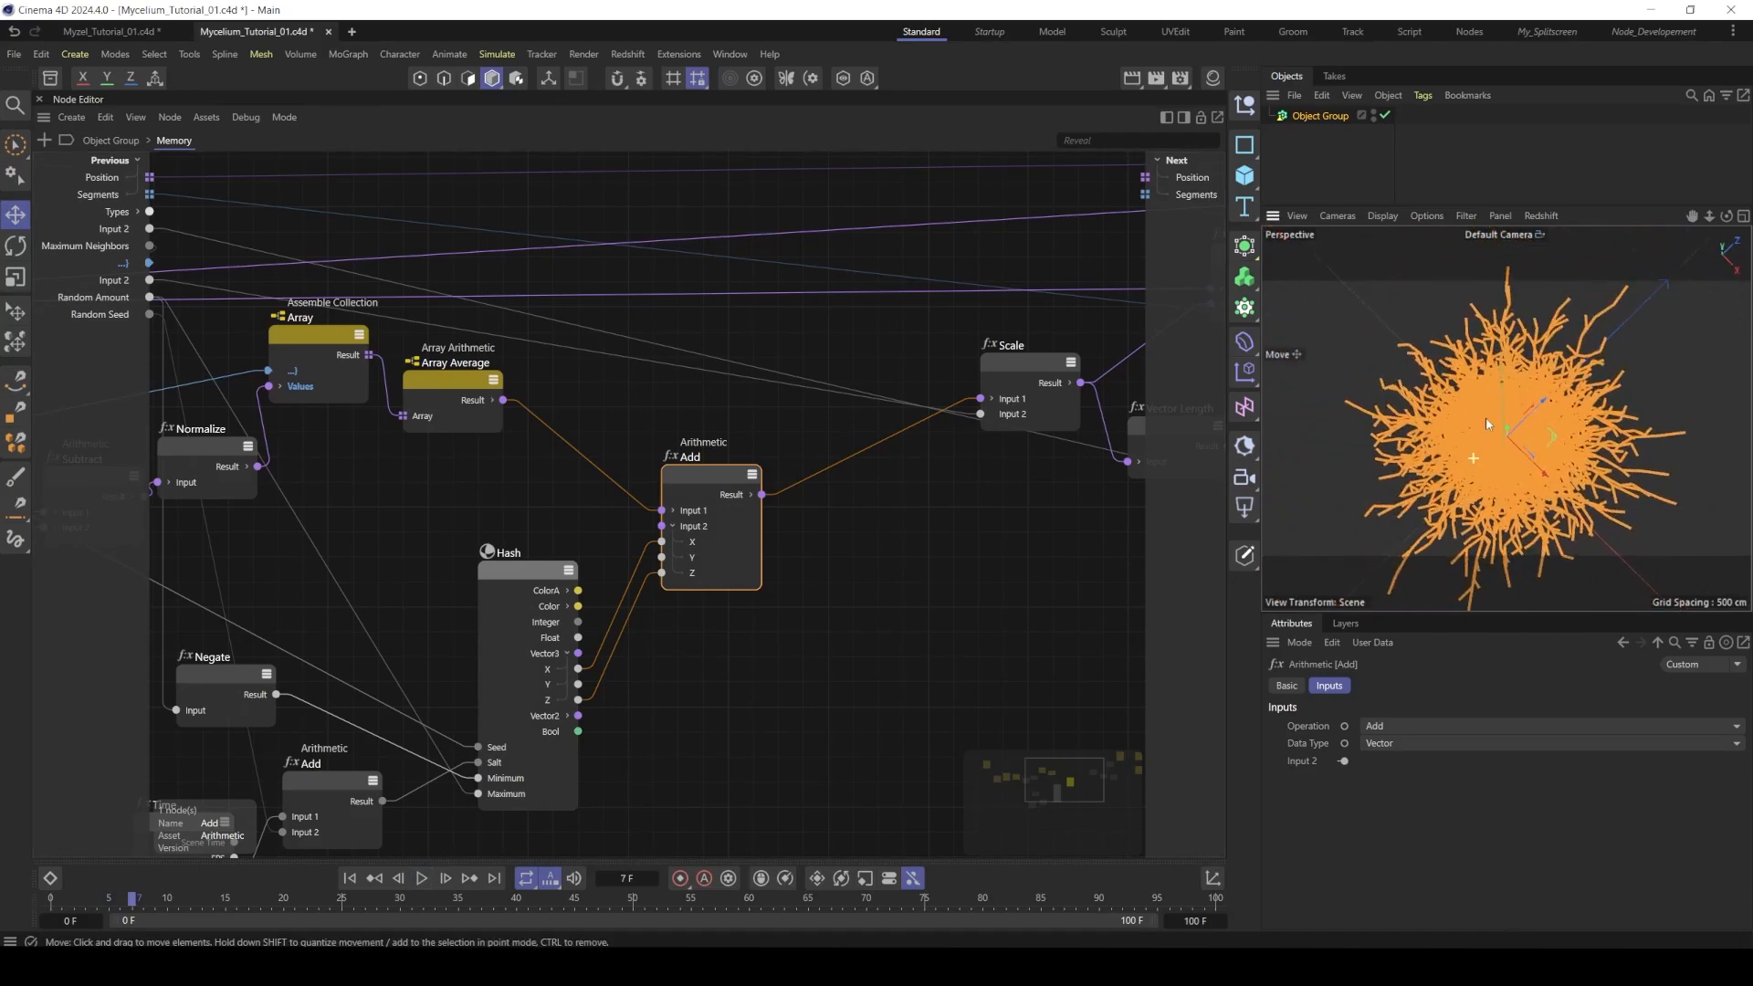
- Rewind the animation to the start and set the Memory node's Random Amount to 0.3
{"action": "left_click", "coordinate": [397, 601]}
{"action": "middle_click_drag", "start_coordinate": [397, 600], "coordinate": [610, 527]}
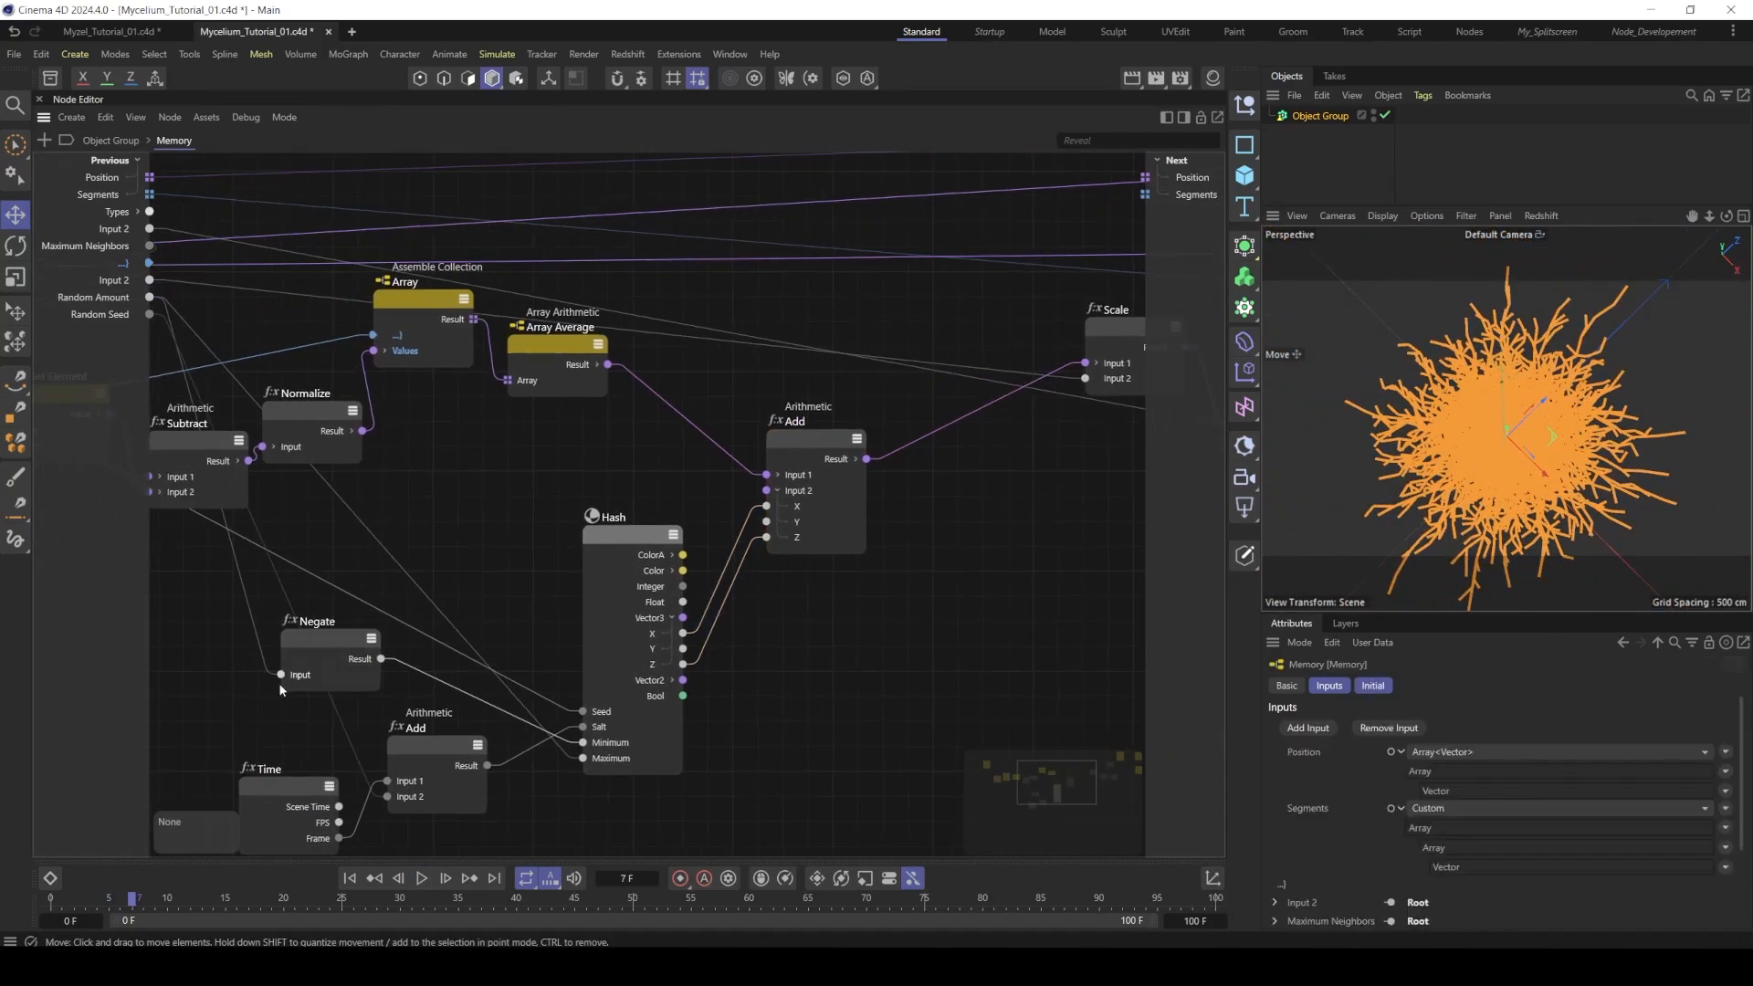
{"action": "scroll", "coordinate": [1275, 826], "scroll_direction": "down", "scroll_amount": 3}
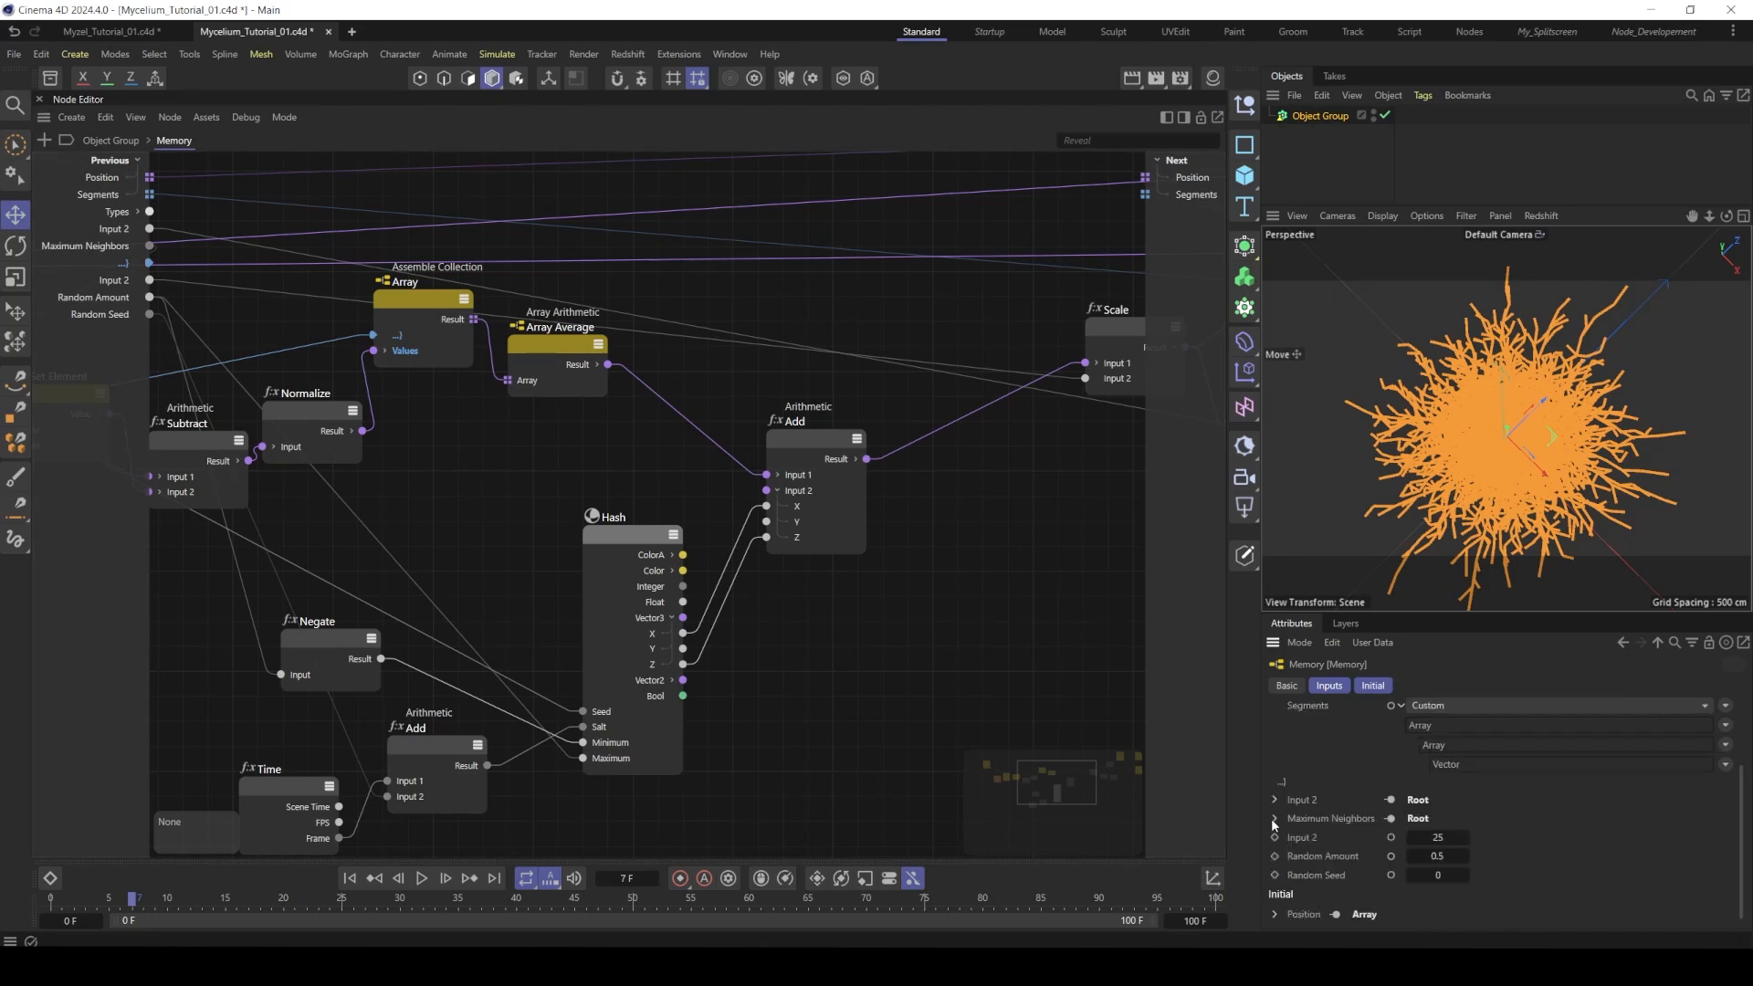
{"action": "left_click", "coordinate": [349, 877]}
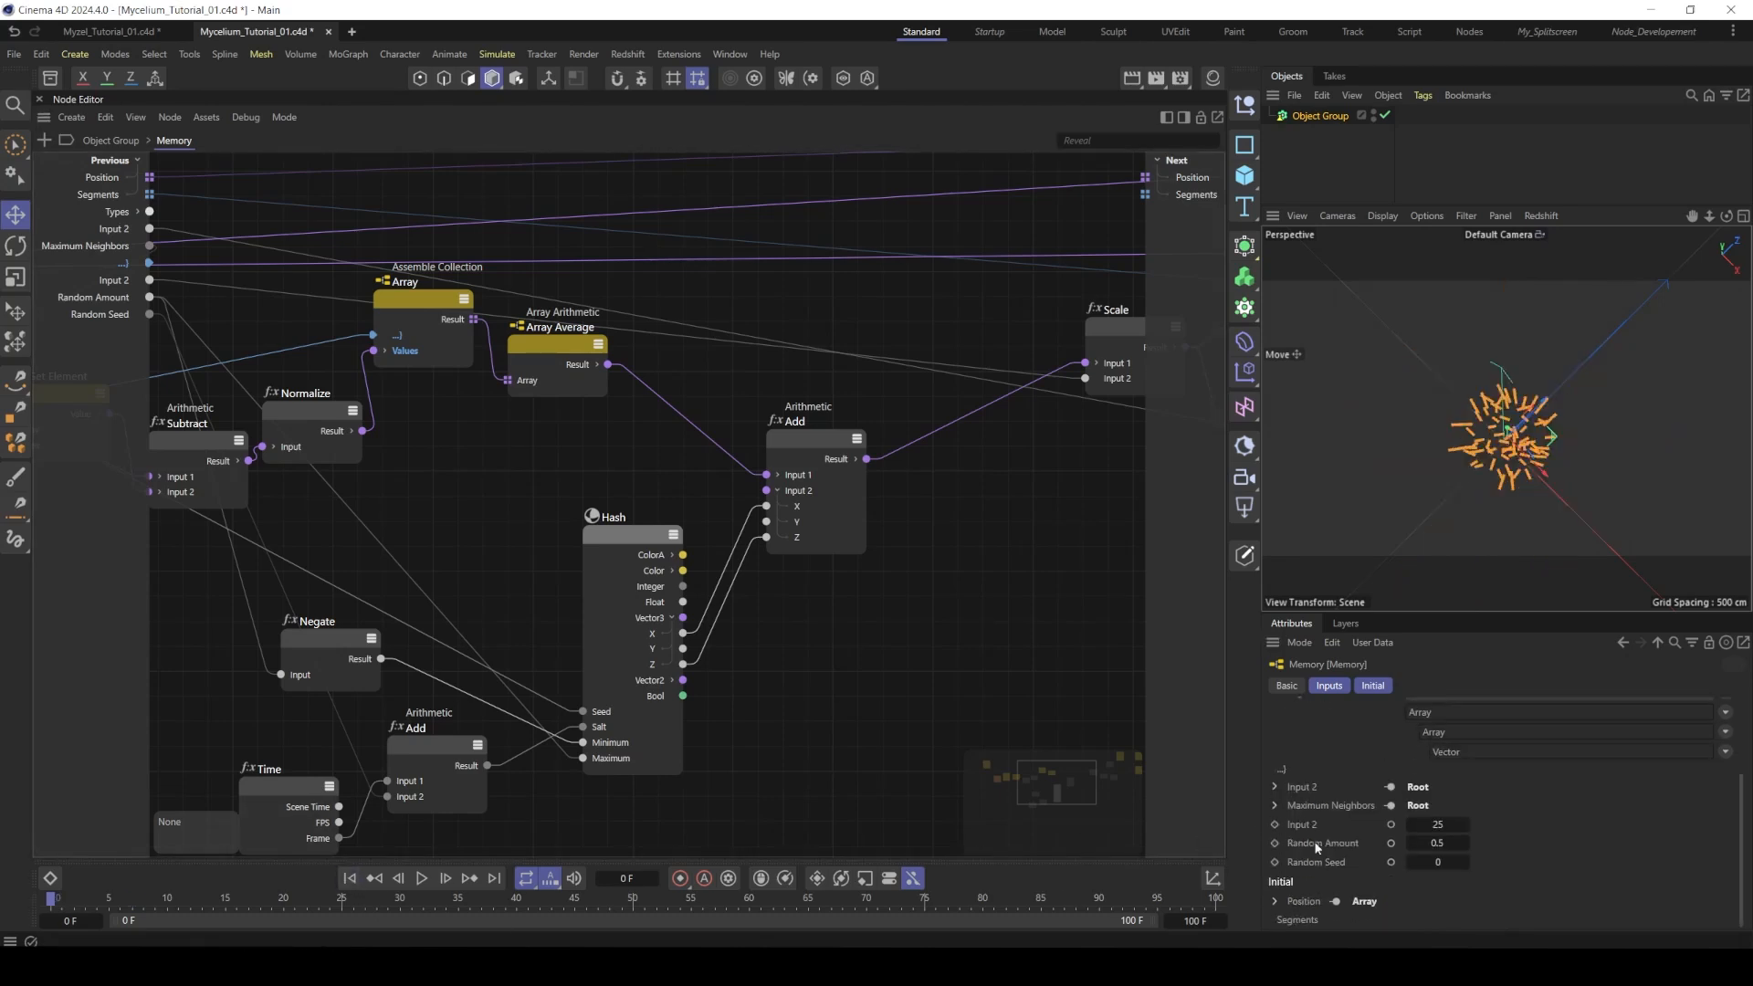
{"action": "left_click", "coordinate": [1452, 842]}
{"action": "type", "text": "0."}
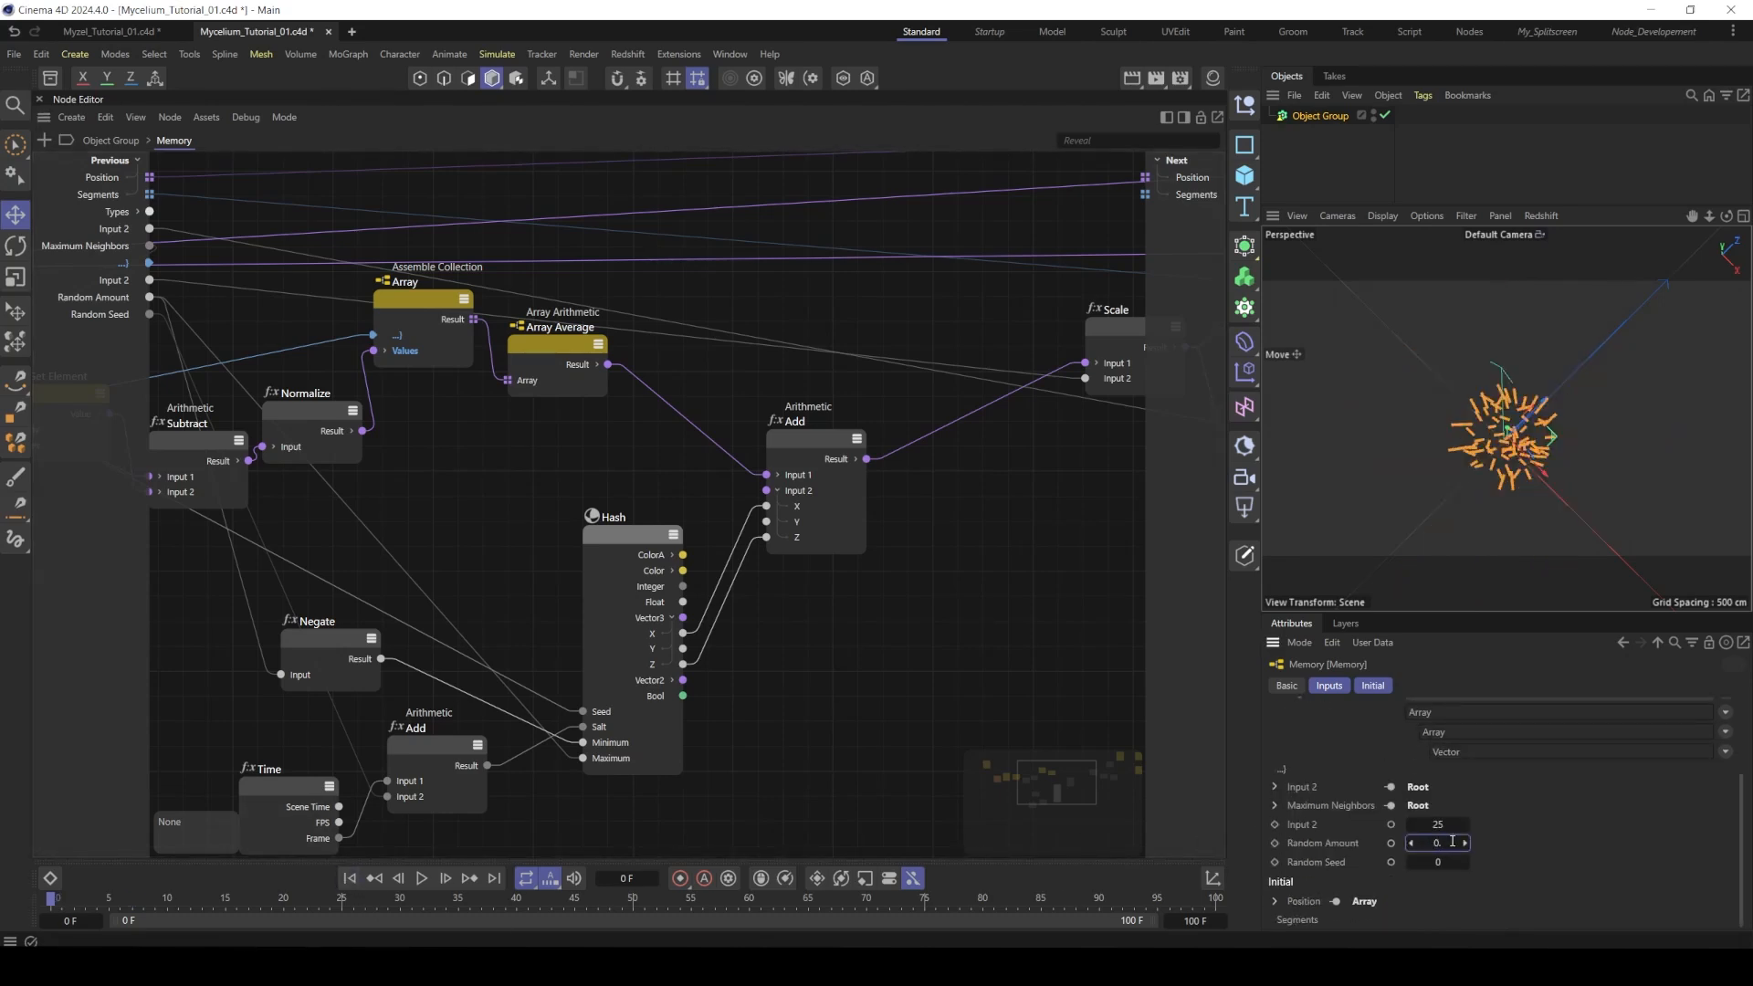
{"action": "type", "text": "3"}
{"action": "left_click", "coordinate": [1565, 813]}
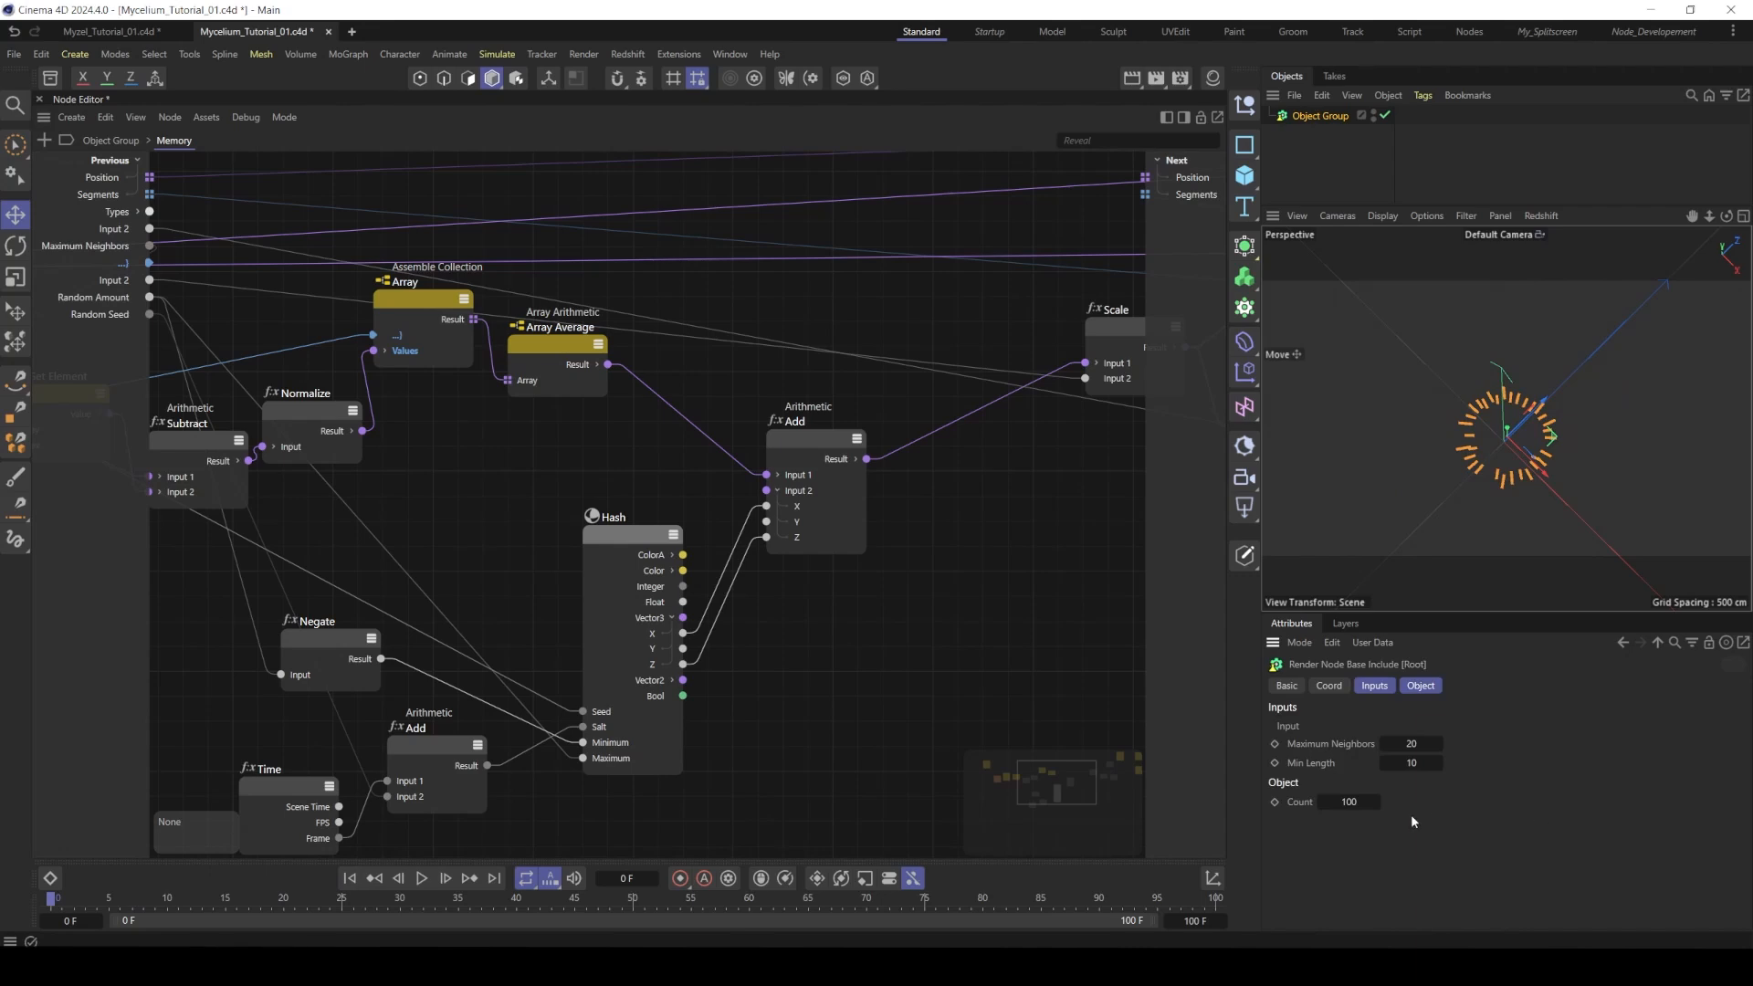
- Play the animation to about frame 15 and examine how the branches grow with the reduced randomness
{"action": "left_click", "coordinate": [421, 879]}
{"action": "left_click", "coordinate": [421, 878]}
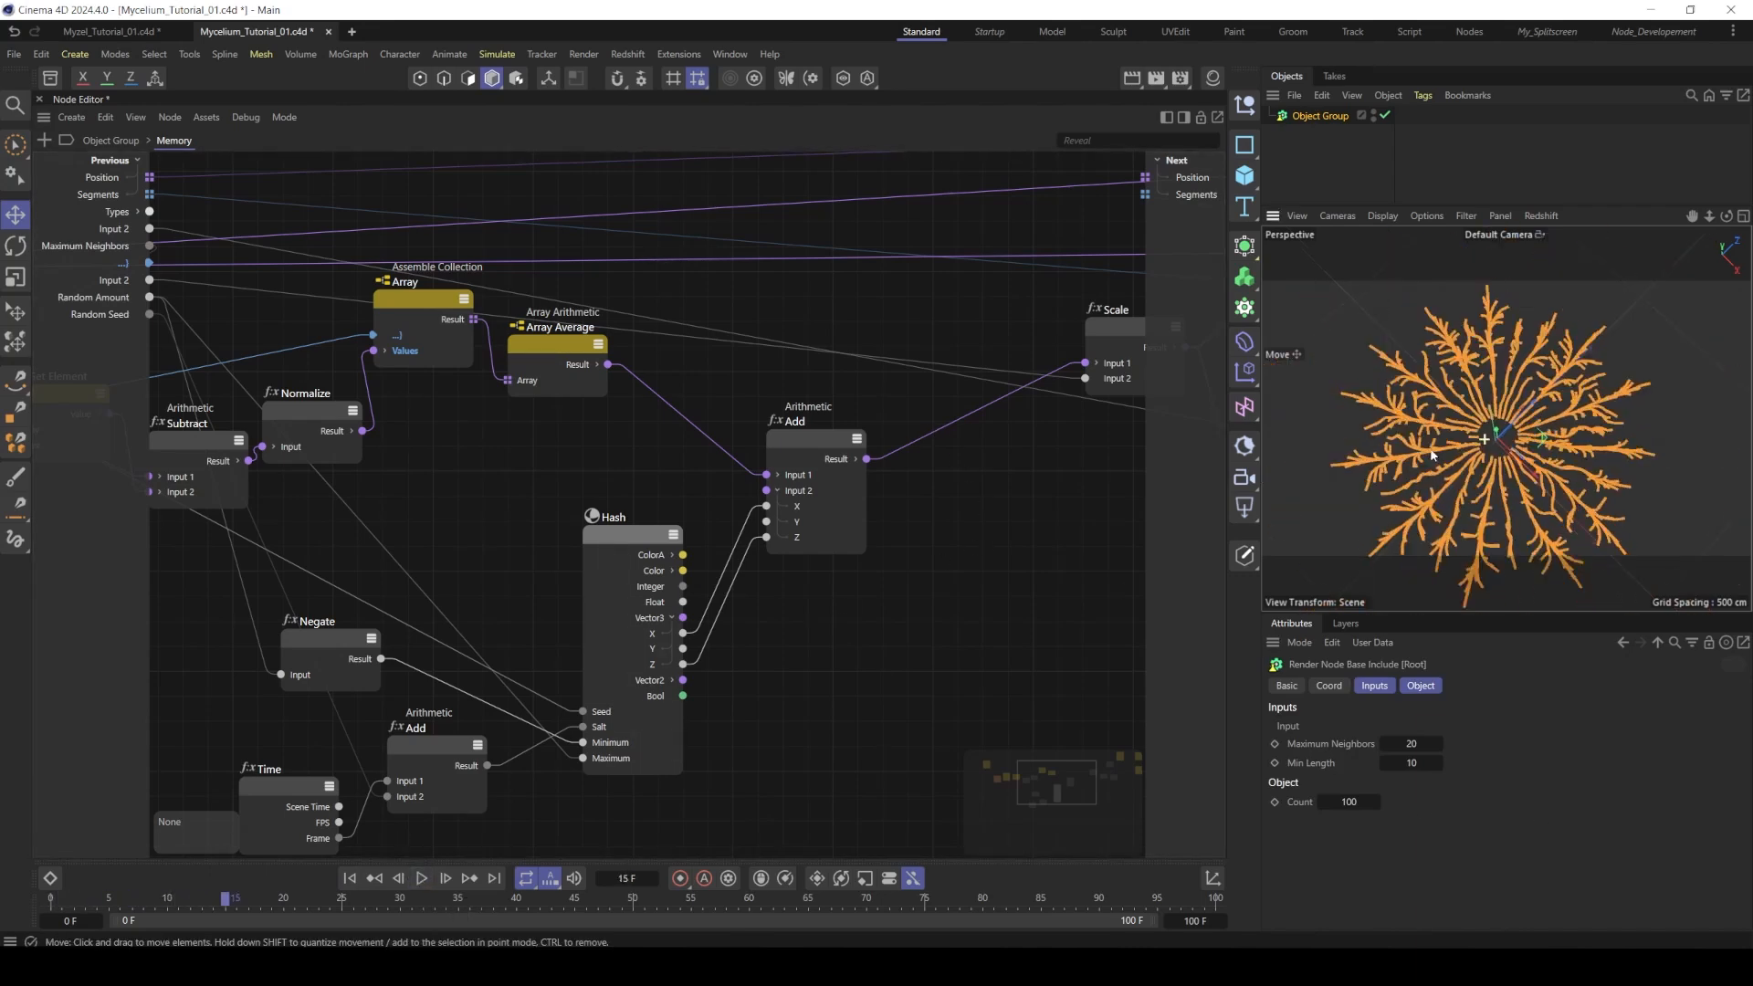
{"action": "scroll", "coordinate": [1431, 455], "scroll_direction": "up", "scroll_amount": 2}
- Rewind to frame 0 and set the Memory node's Random Amount to 0.22
{"action": "left_click", "coordinate": [846, 602]}
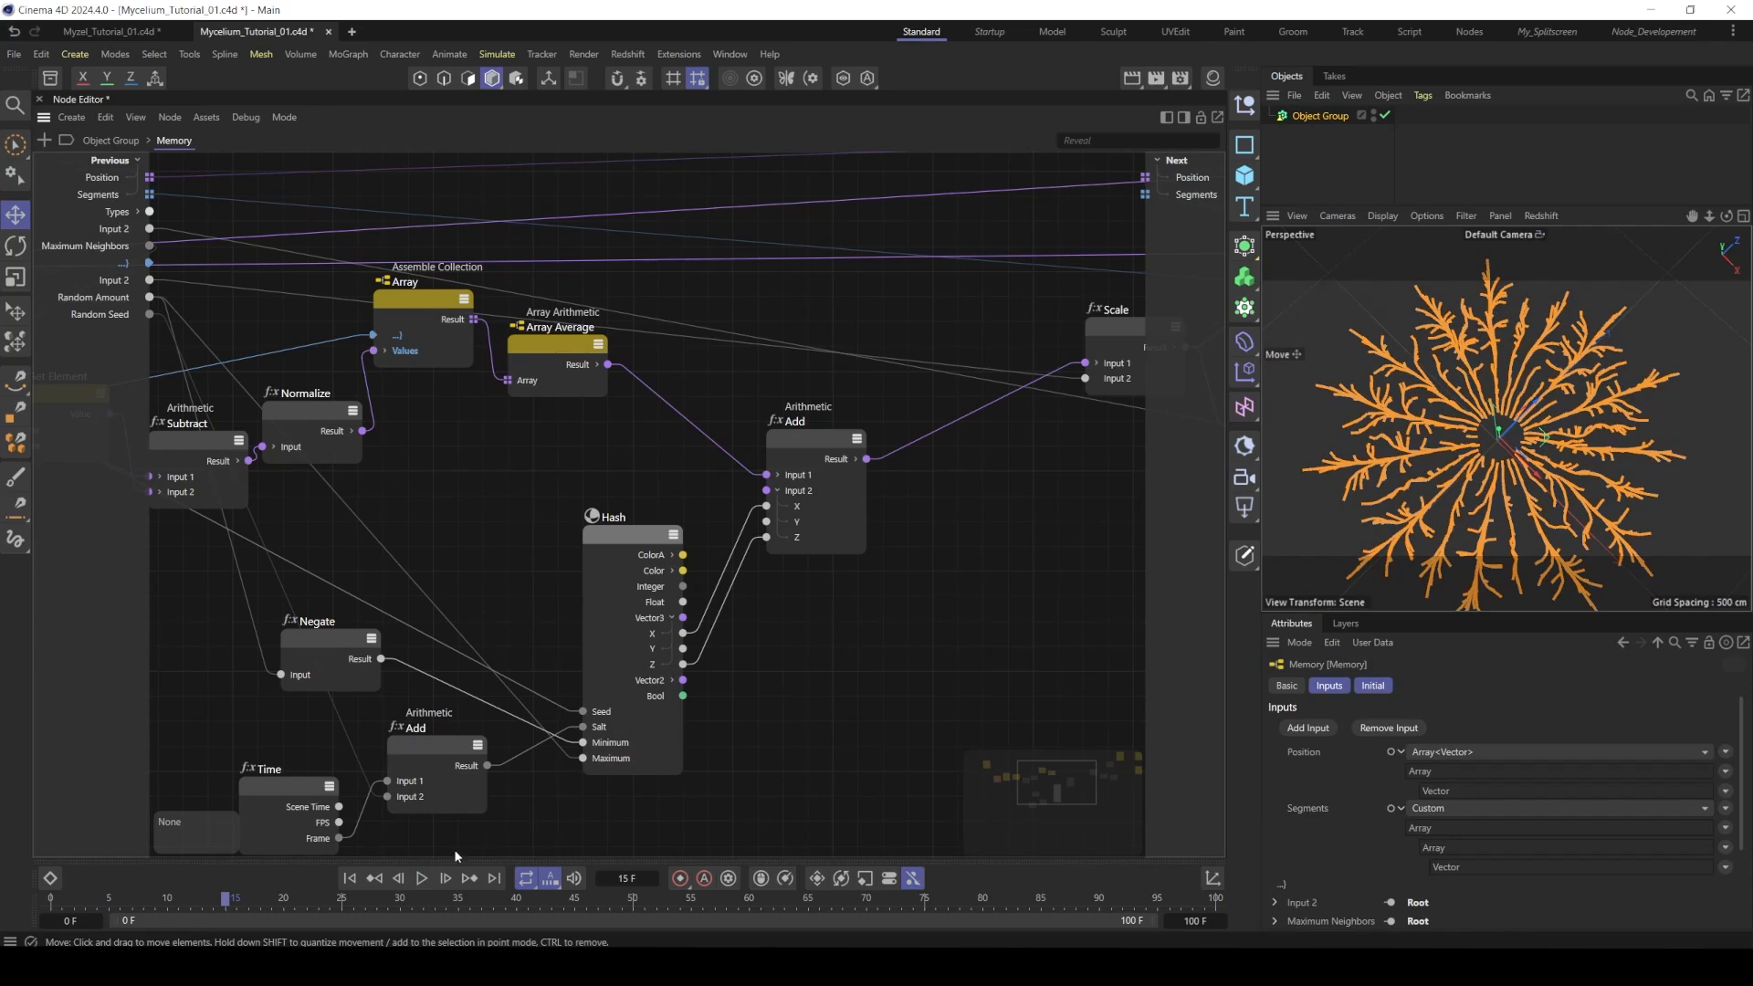
{"action": "left_click", "coordinate": [349, 878]}
{"action": "scroll", "coordinate": [1340, 815], "scroll_direction": "down", "scroll_amount": 3}
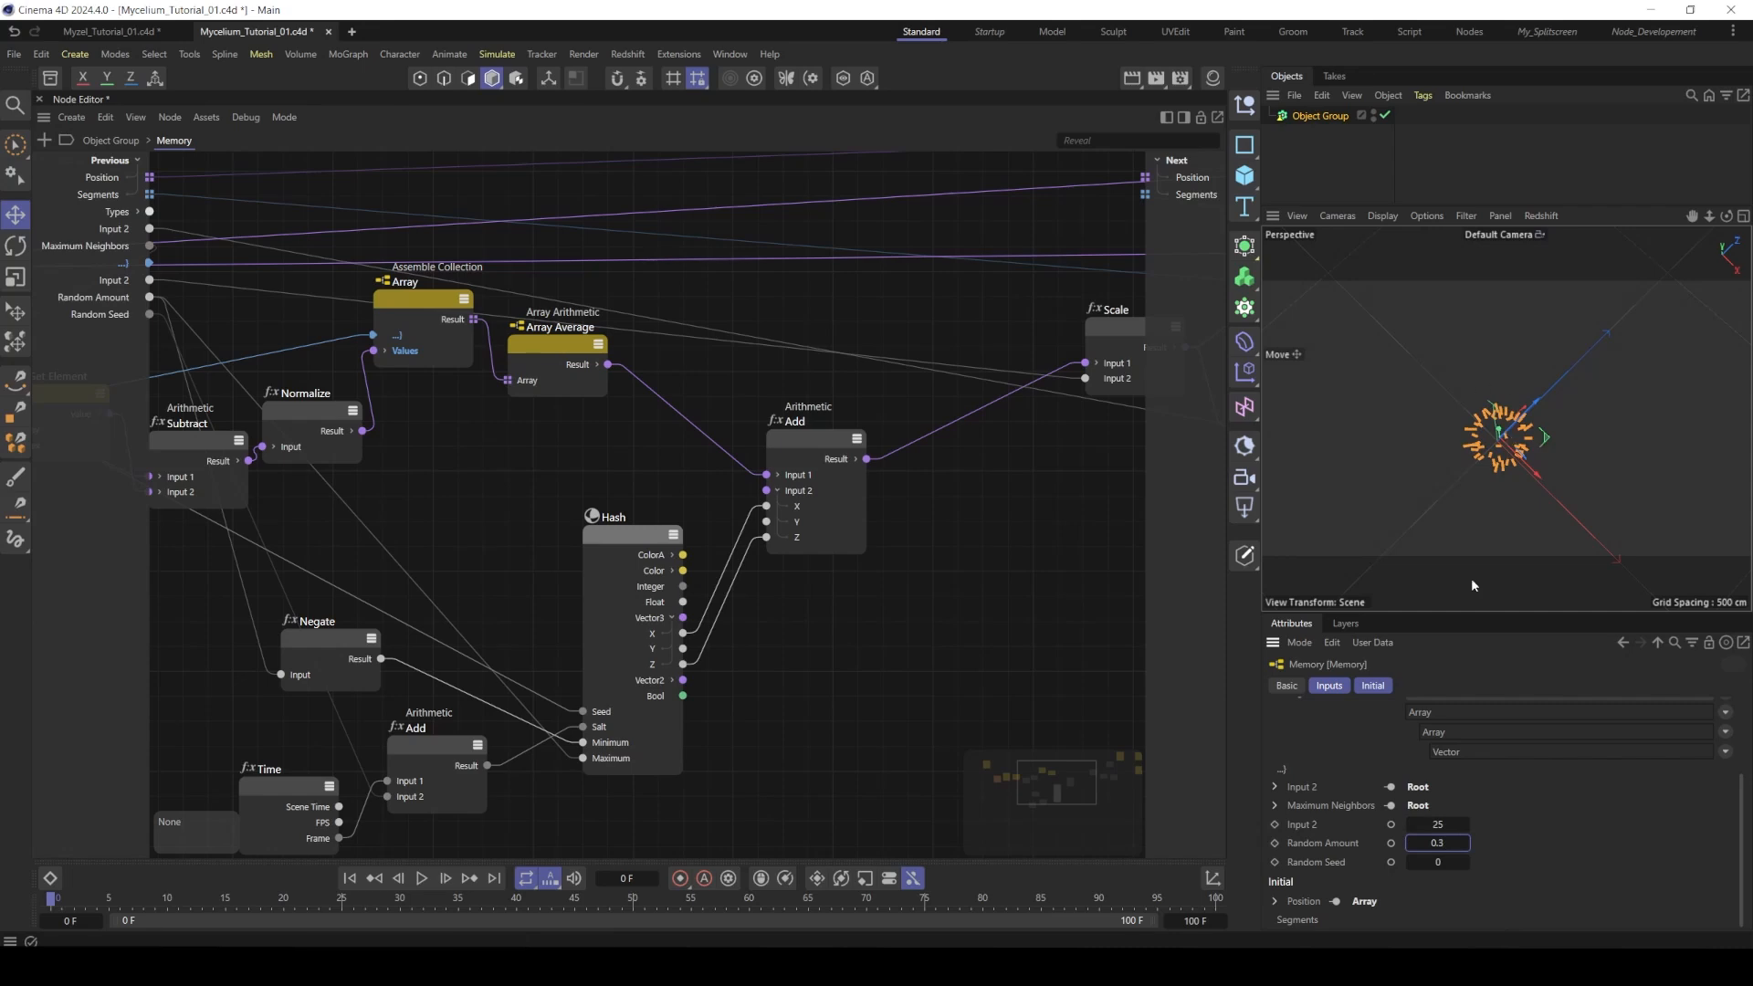
{"action": "double_click", "coordinate": [1450, 843]}
{"action": "key", "text": "BackSpace"}
{"action": "type", "text": "22"}
{"action": "key", "text": "Return"}
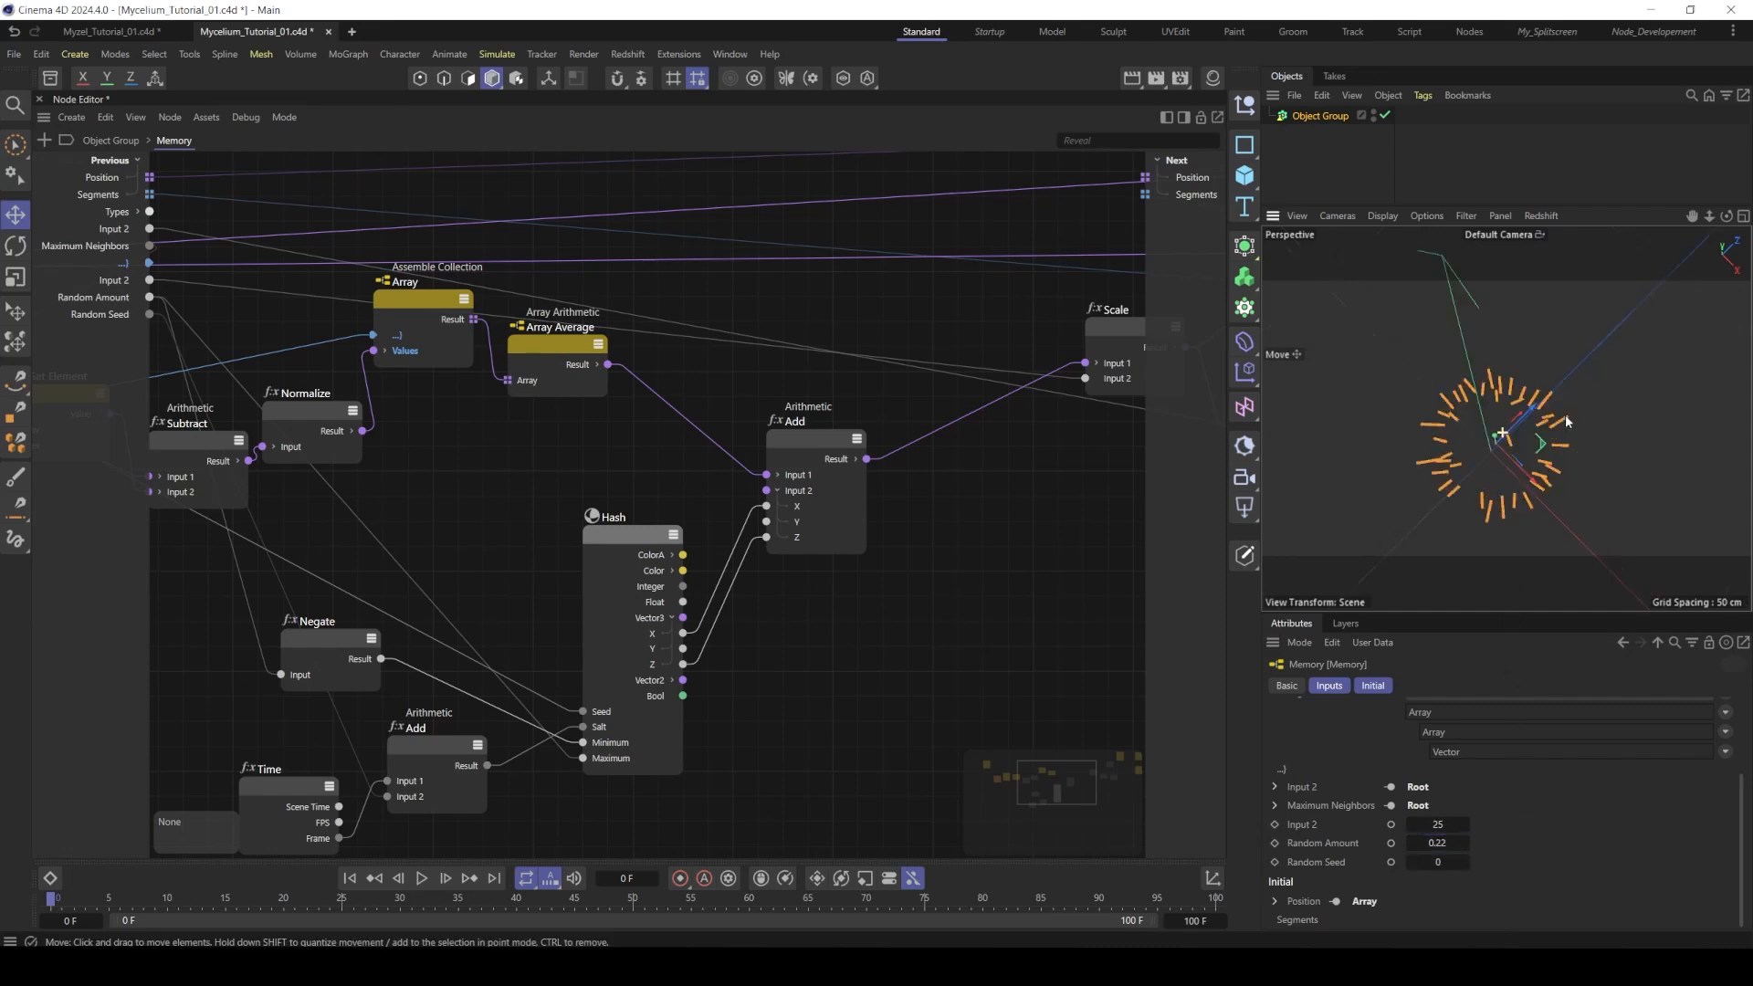
- Play the growth to about frame 15, inspect the branching pattern near and far, and return to the first frame
{"action": "left_click", "coordinate": [422, 878]}
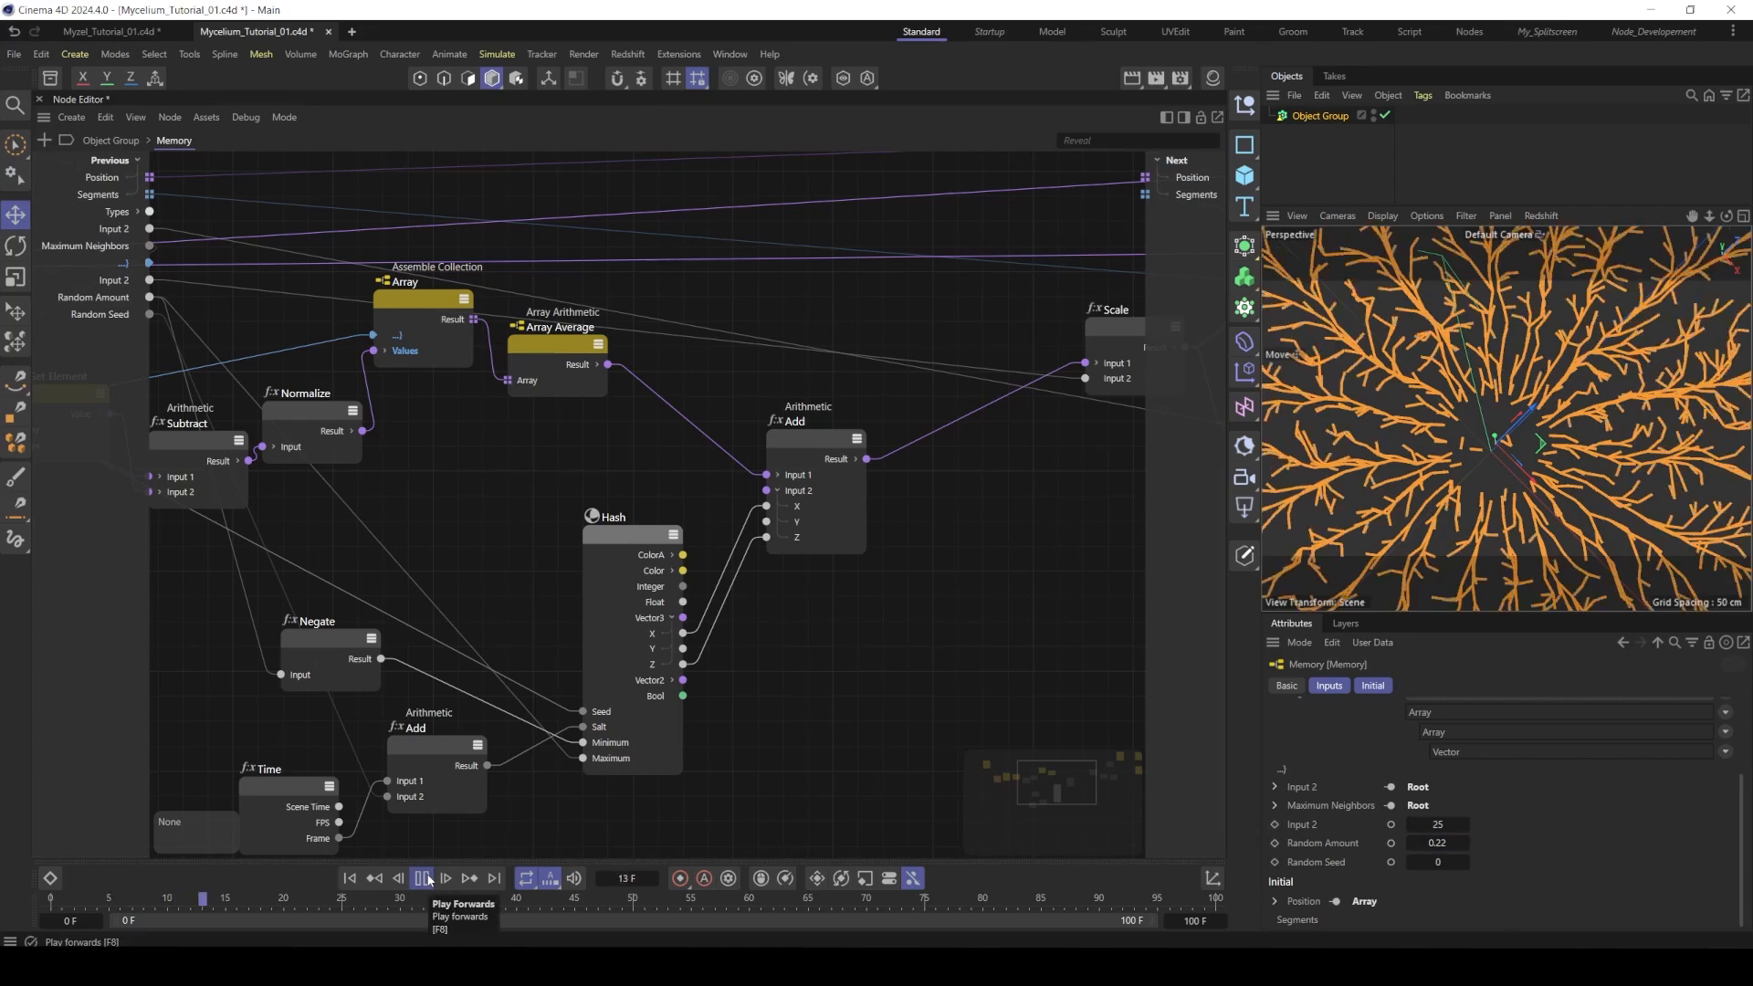
{"action": "left_click", "coordinate": [422, 879]}
{"action": "scroll", "coordinate": [1449, 421], "scroll_direction": "down", "scroll_amount": 5}
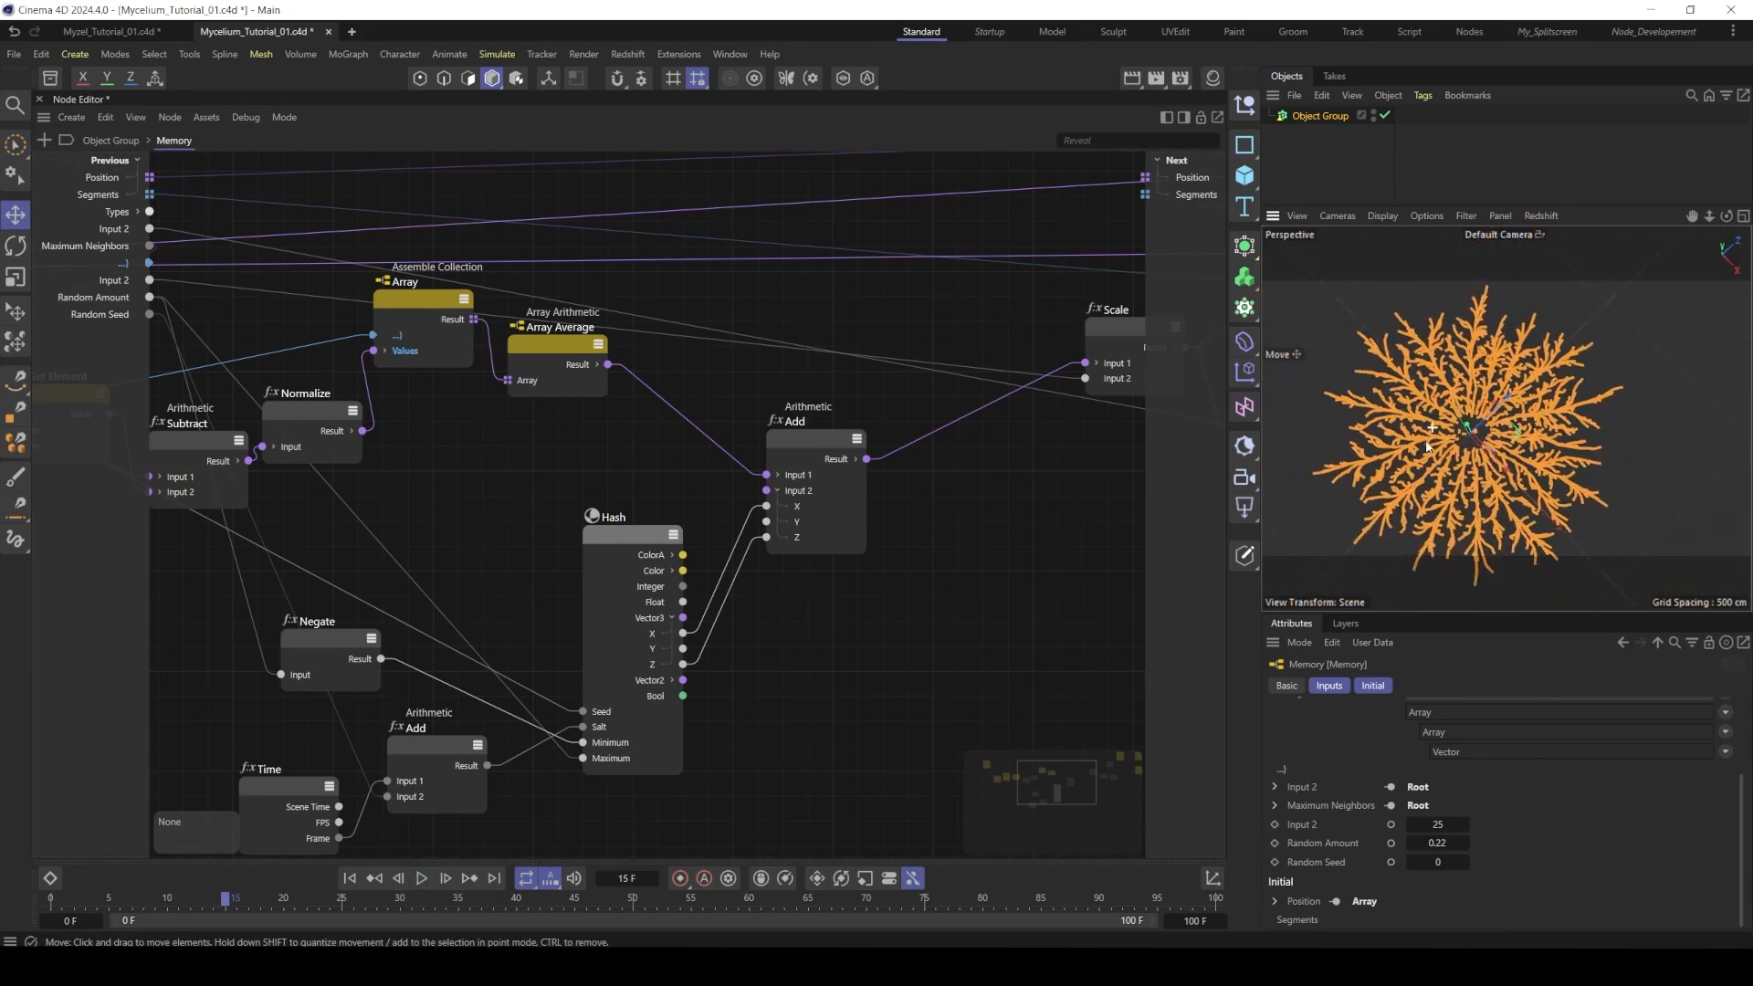
{"action": "scroll", "coordinate": [1473, 336], "scroll_direction": "up", "scroll_amount": 6}
{"action": "scroll", "coordinate": [1473, 336], "scroll_direction": "down", "scroll_amount": 6}
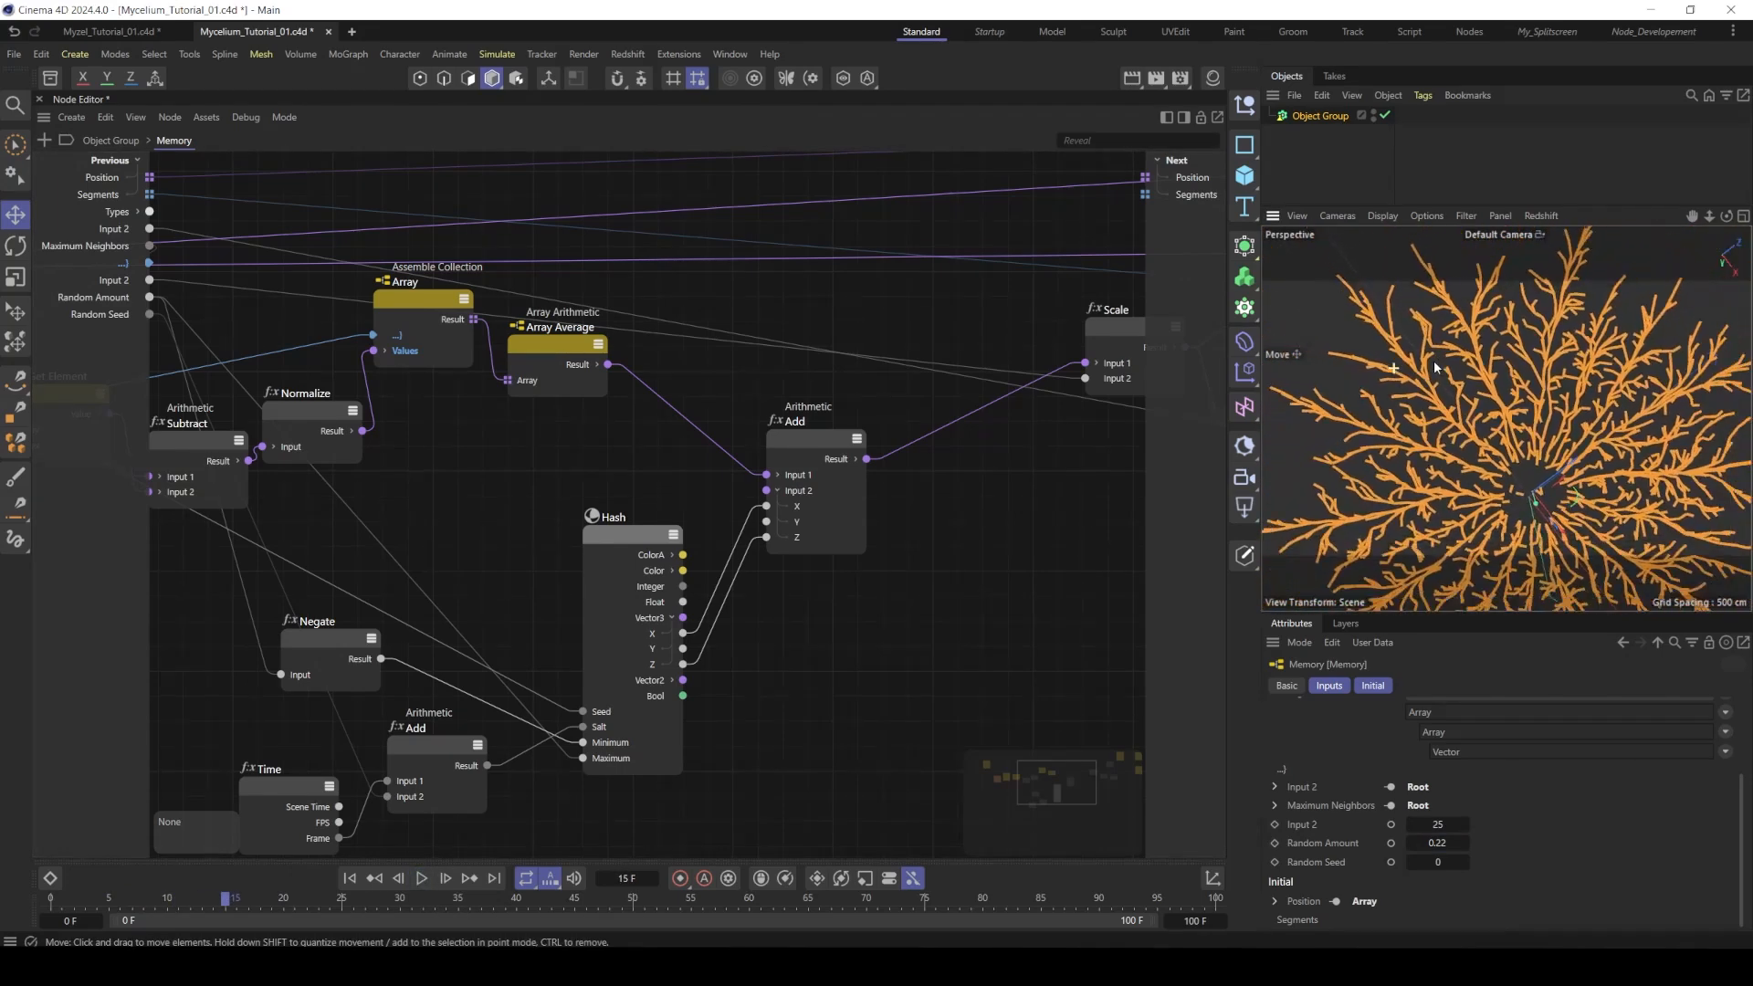
{"action": "scroll", "coordinate": [1377, 360], "scroll_direction": "up", "scroll_amount": 3}
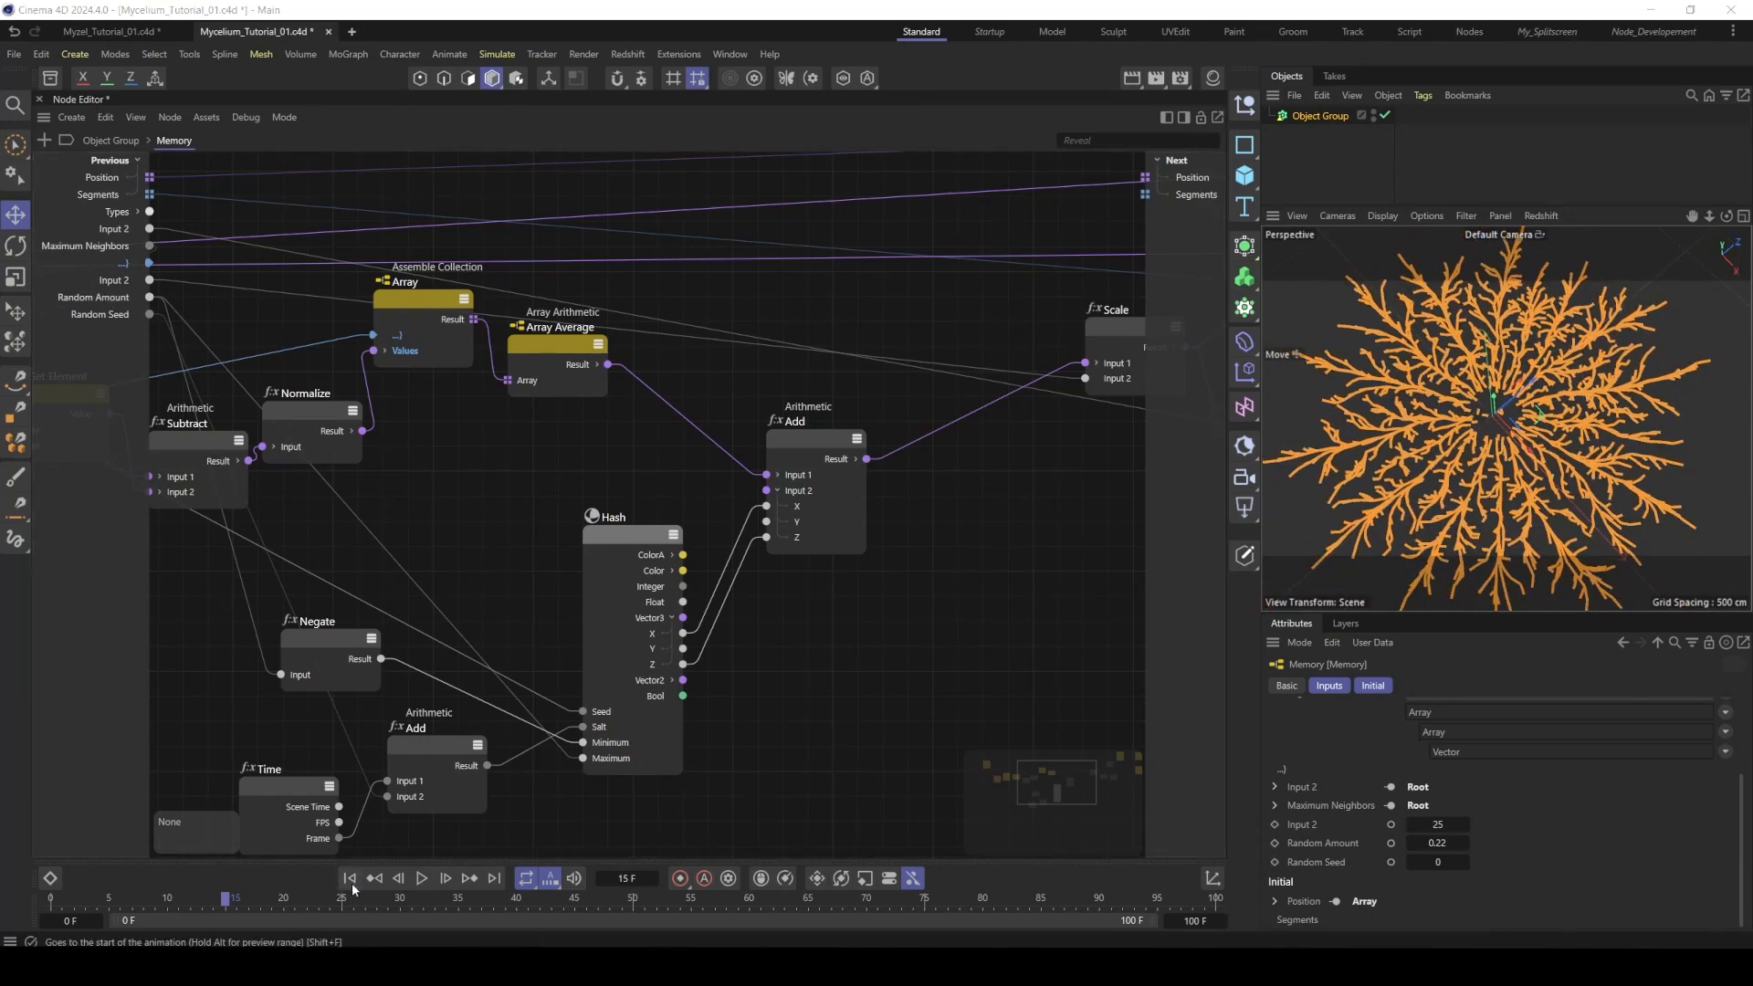
{"action": "key", "text": "shift+f"}
- Rename the Memory group's Input 2 port above Maximum Neighbors to "Min Lenght"
{"action": "left_click", "coordinate": [117, 232]}
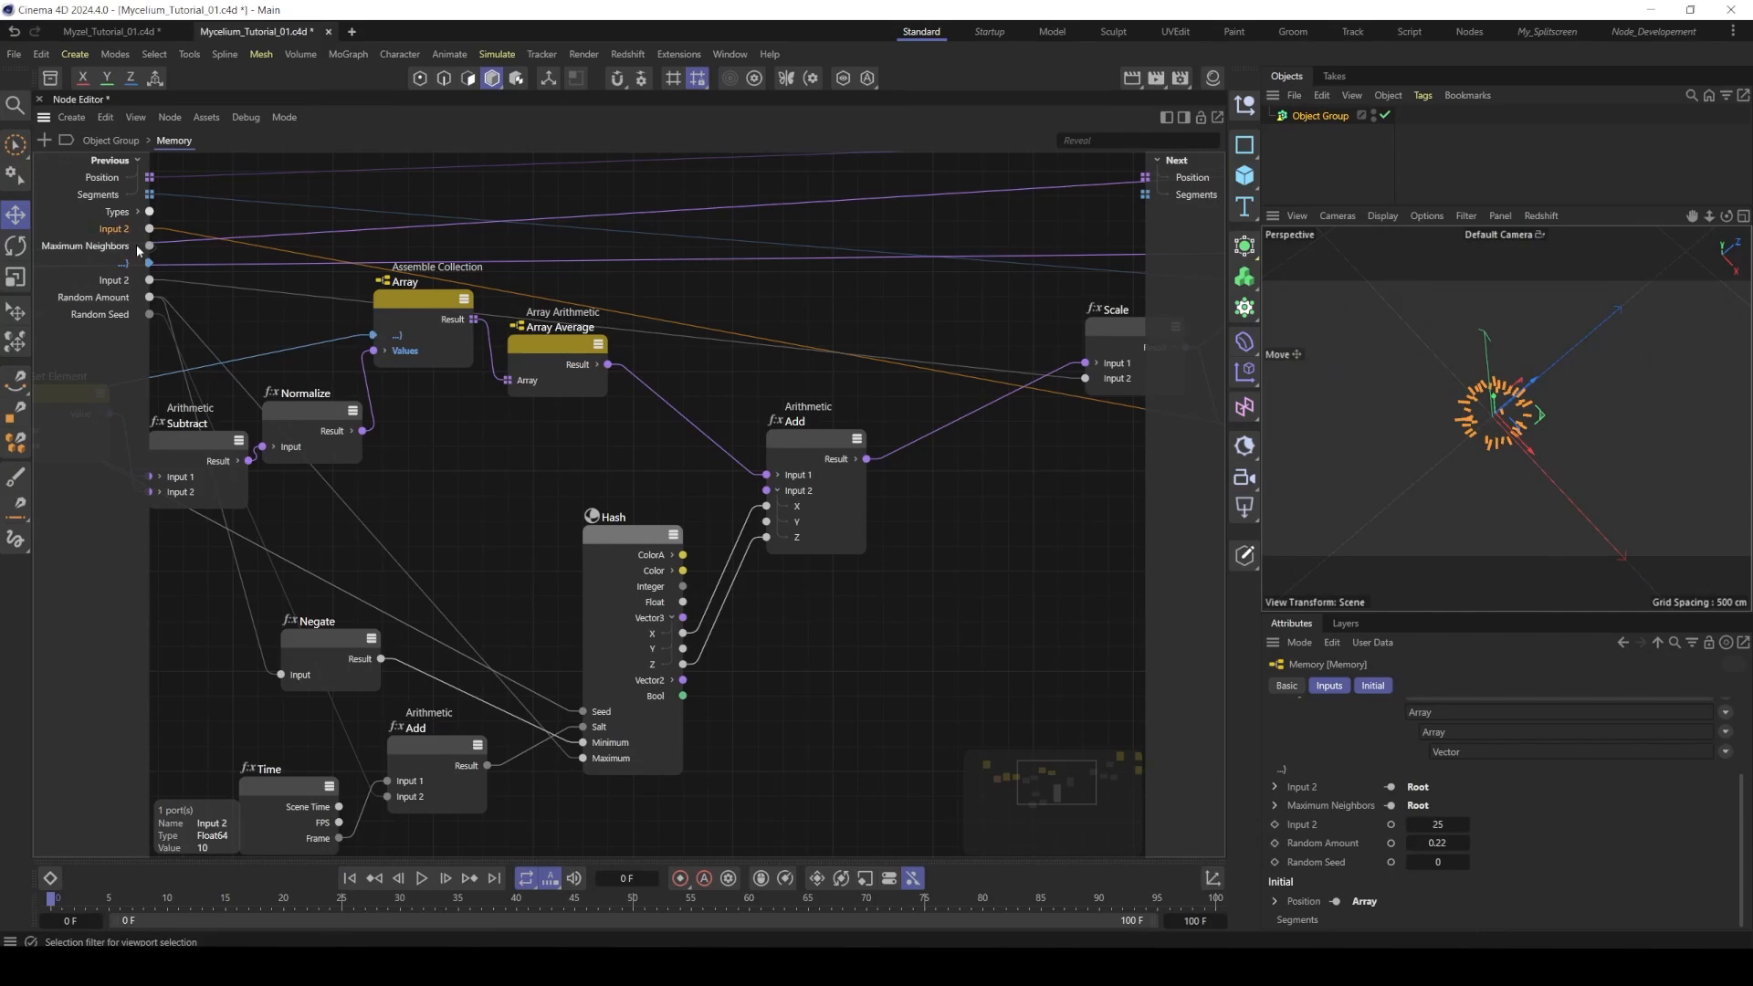
{"action": "middle_click_drag", "start_coordinate": [997, 397], "coordinate": [850, 405]}
{"action": "left_click_drag", "start_coordinate": [850, 406], "coordinate": [835, 408]}
{"action": "scroll", "coordinate": [830, 408], "scroll_direction": "down", "scroll_amount": 3}
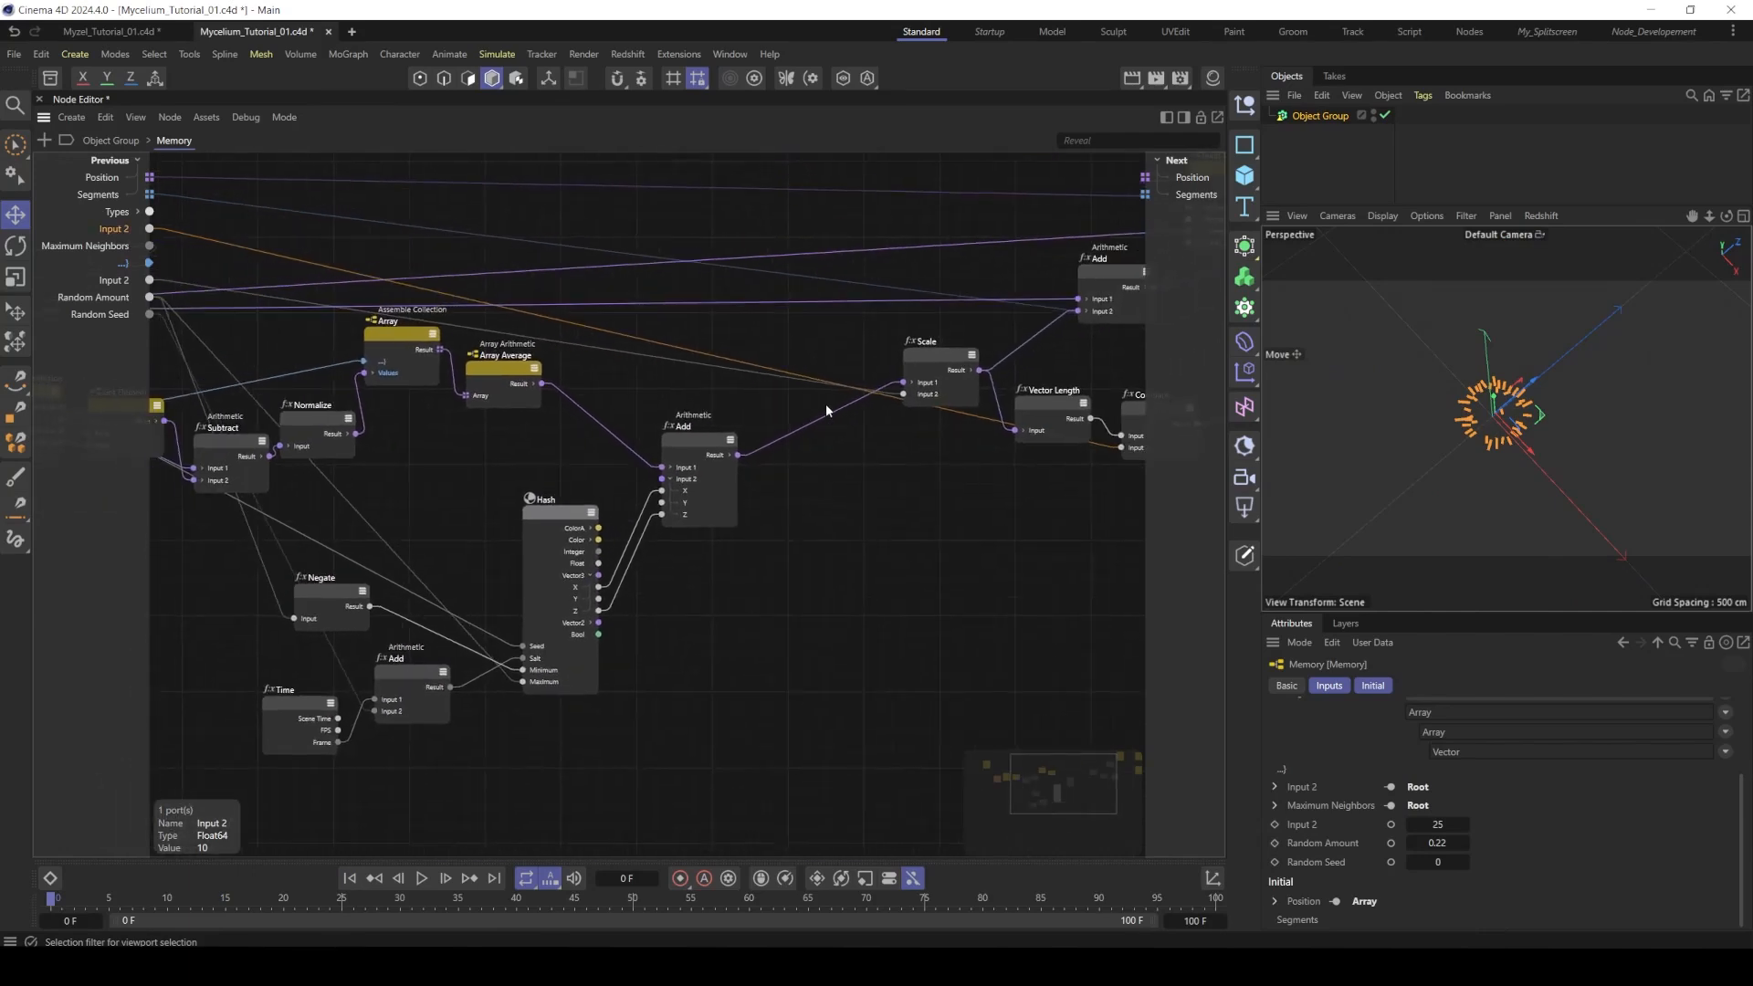
{"action": "middle_click_drag", "start_coordinate": [825, 408], "coordinate": [821, 429]}
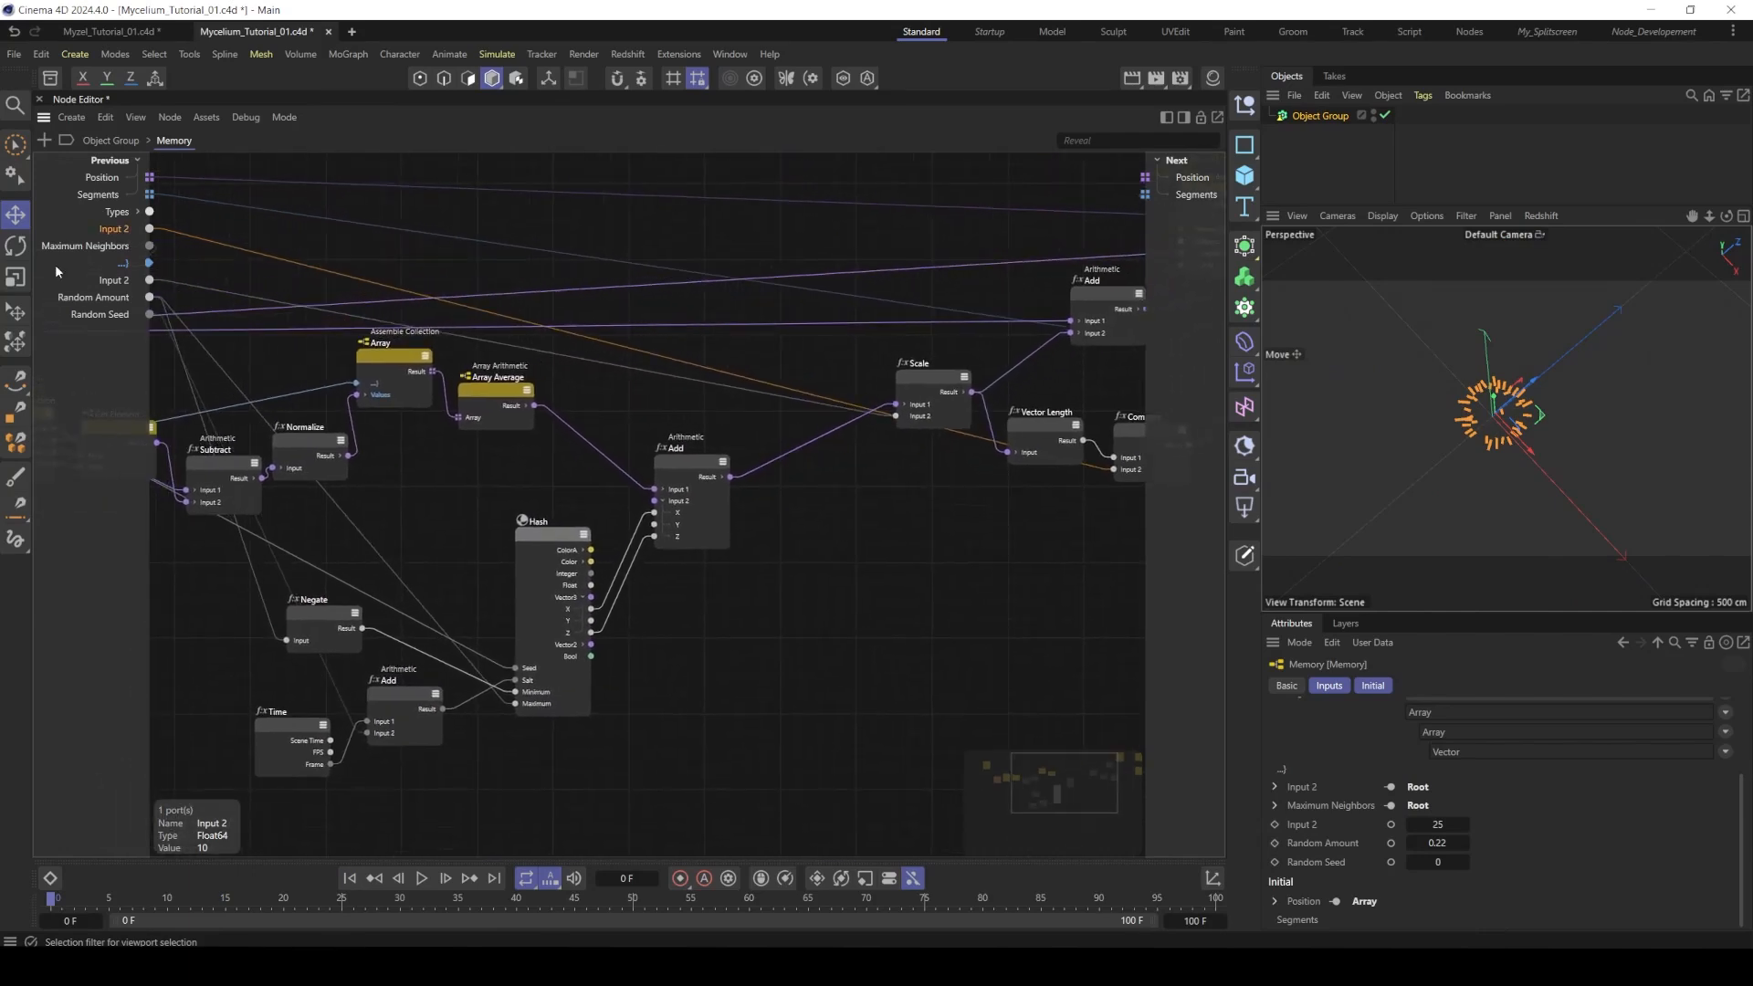
{"action": "double_click", "coordinate": [117, 232]}
{"action": "type", "text": "Mi"}
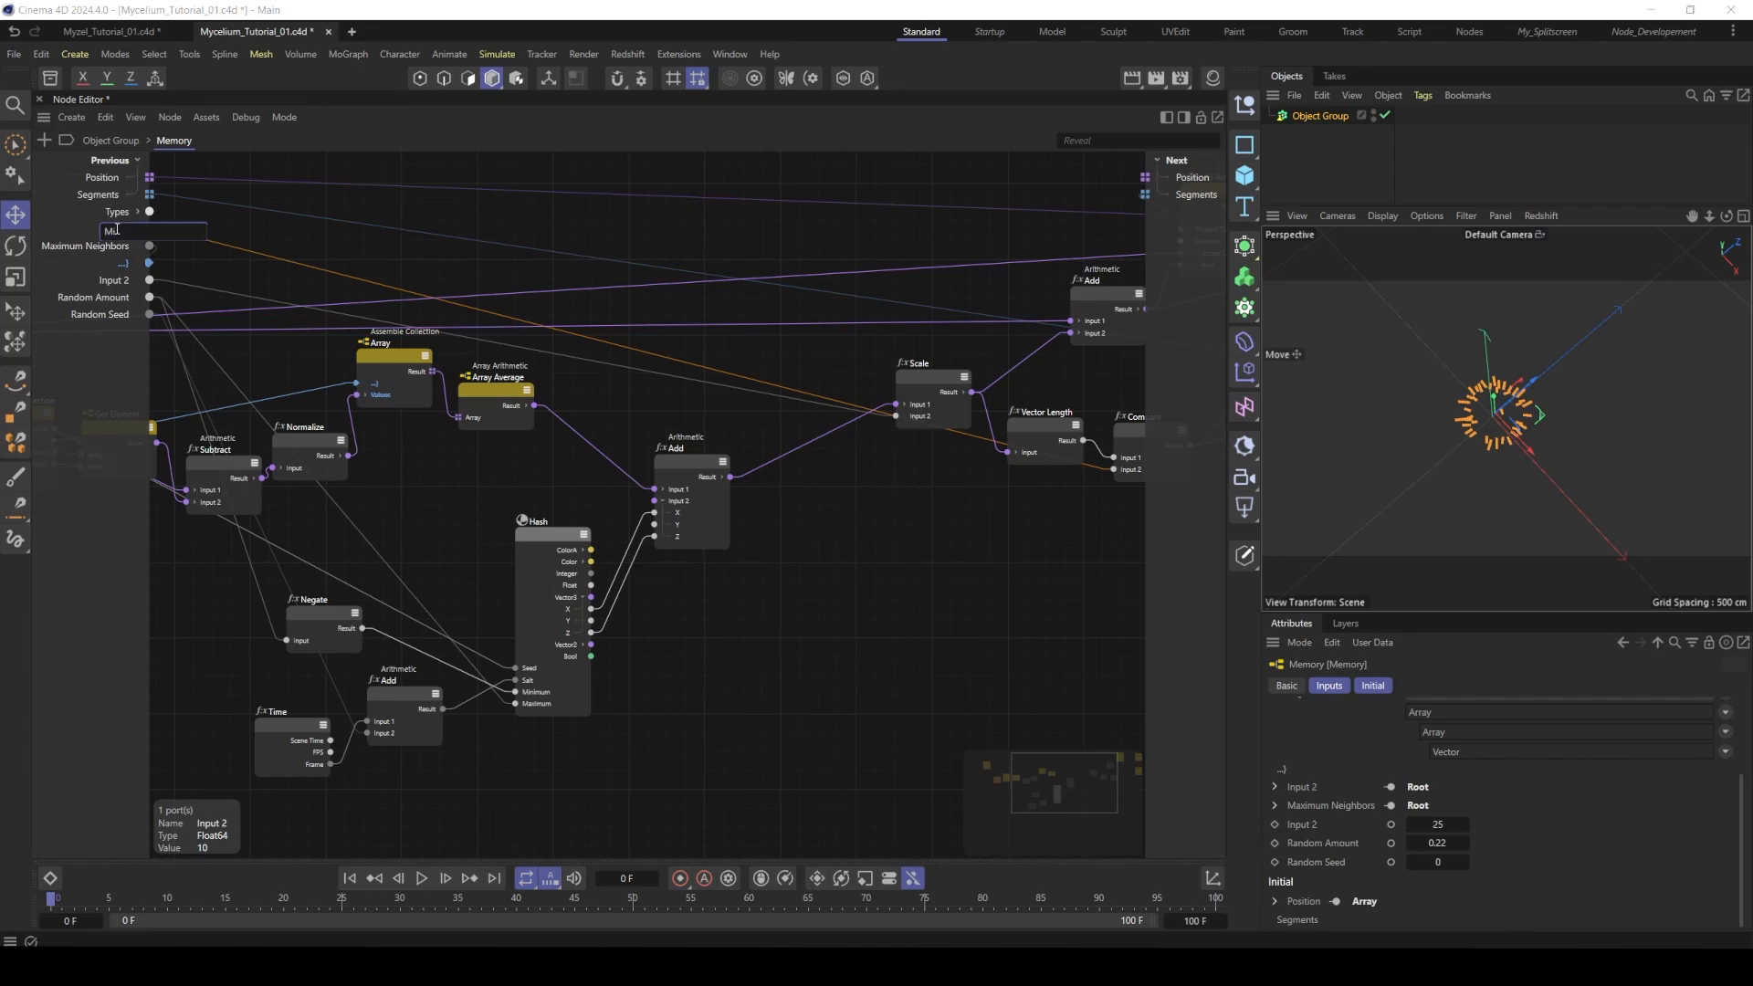
{"action": "type", "text": "n Lenght"}
{"action": "key", "text": "Return"}
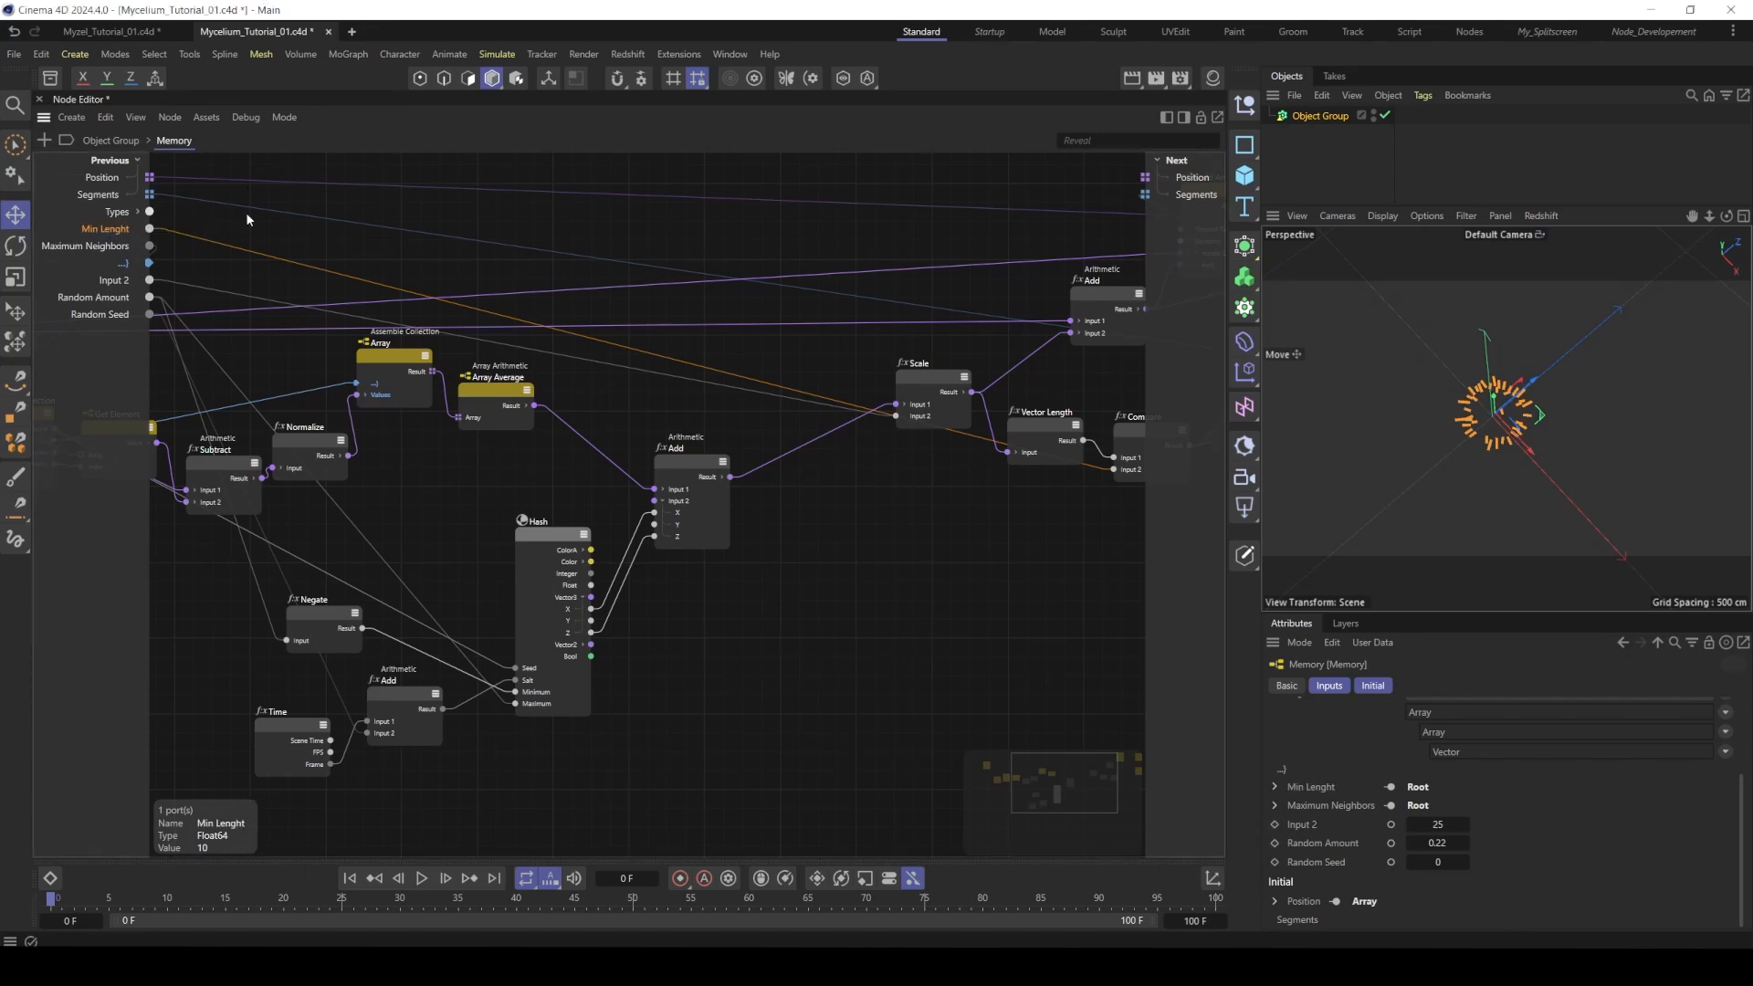
- Rename the remaining Input 2 port, which drives the Scale node, to "Direction Scale"
{"action": "left_click", "coordinate": [117, 281]}
{"action": "left_click_drag", "start_coordinate": [927, 384], "coordinate": [923, 369]}
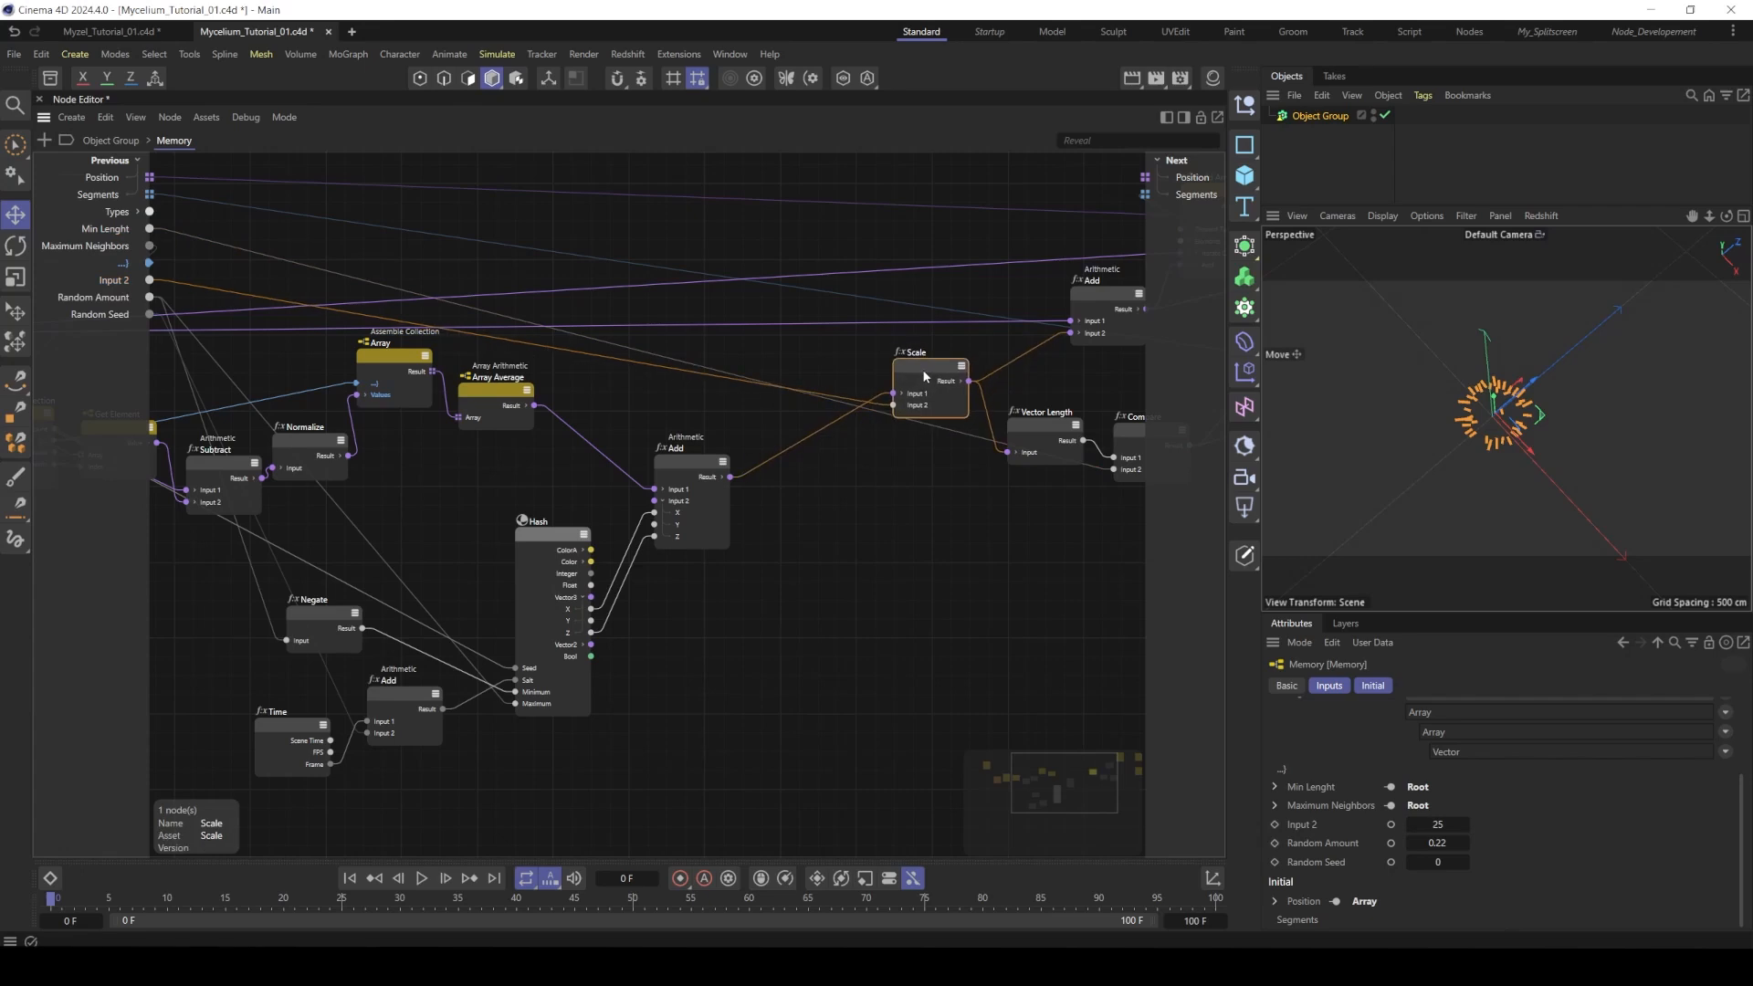
{"action": "double_click", "coordinate": [123, 282]}
{"action": "key", "text": "BackSpace"}
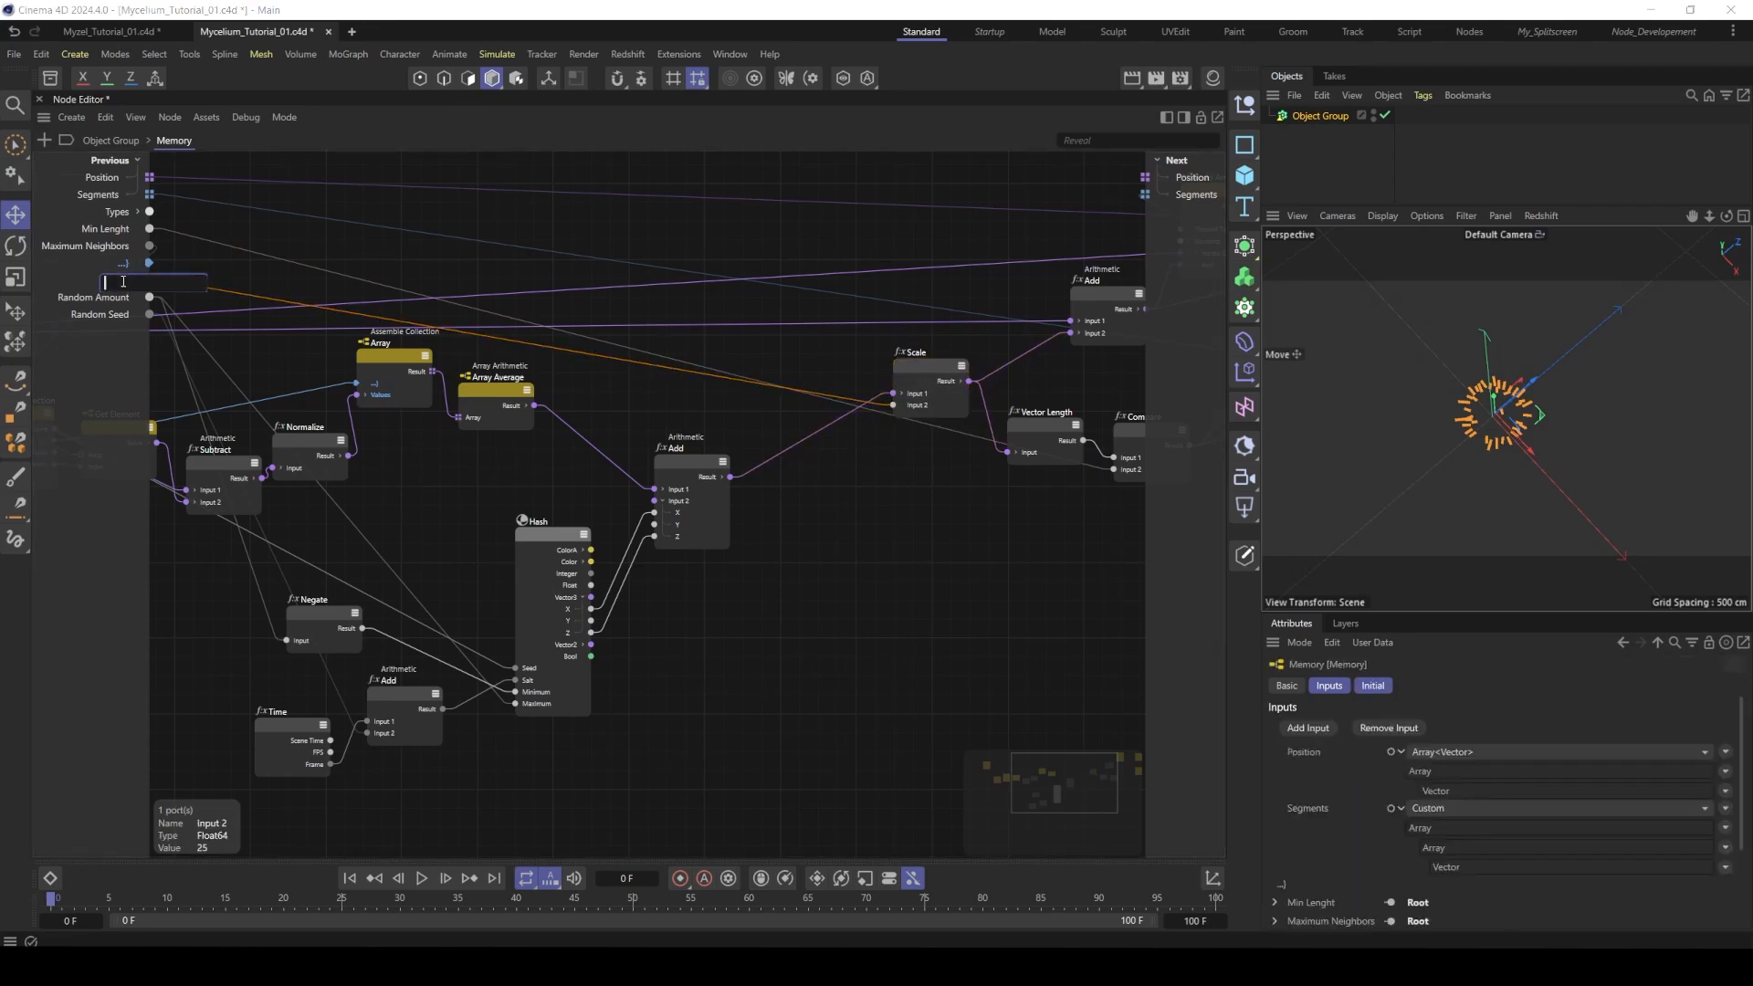
{"action": "type", "text": "Direction Scale"}
{"action": "key", "text": "Return"}
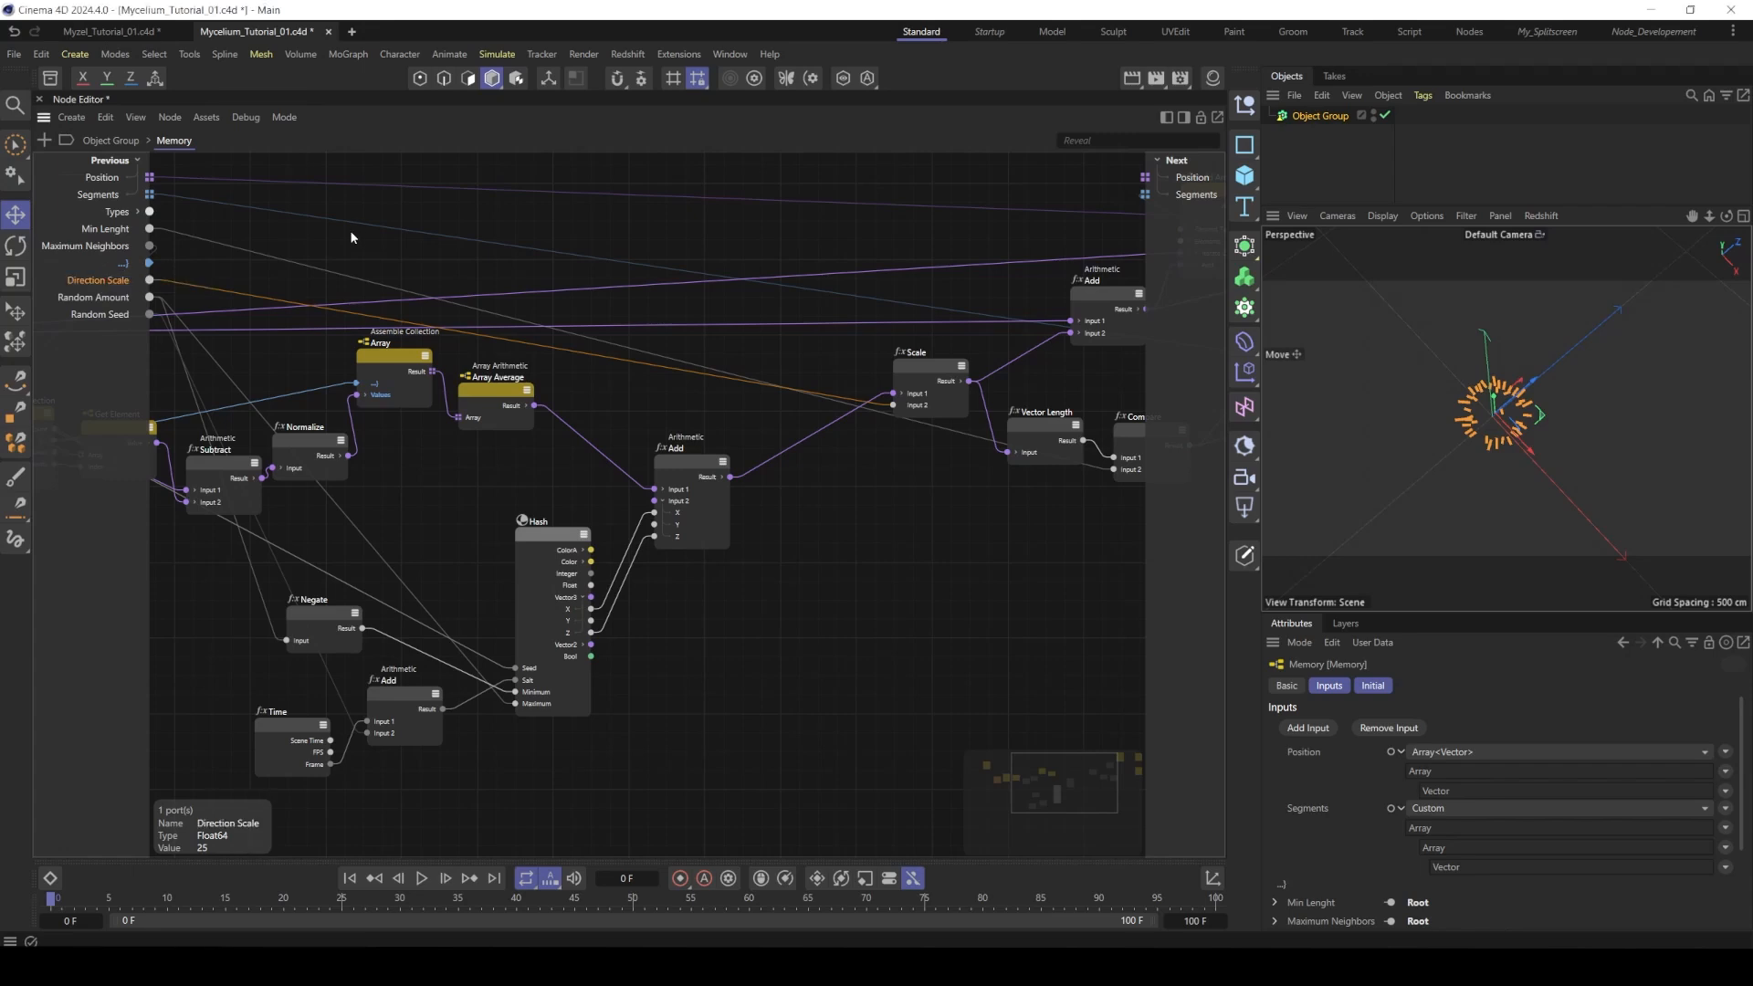
- Save the project and return to the Object Group level of the graph, around the Memory node
{"action": "left_click", "coordinate": [332, 234]}
{"action": "left_click", "coordinate": [111, 141]}
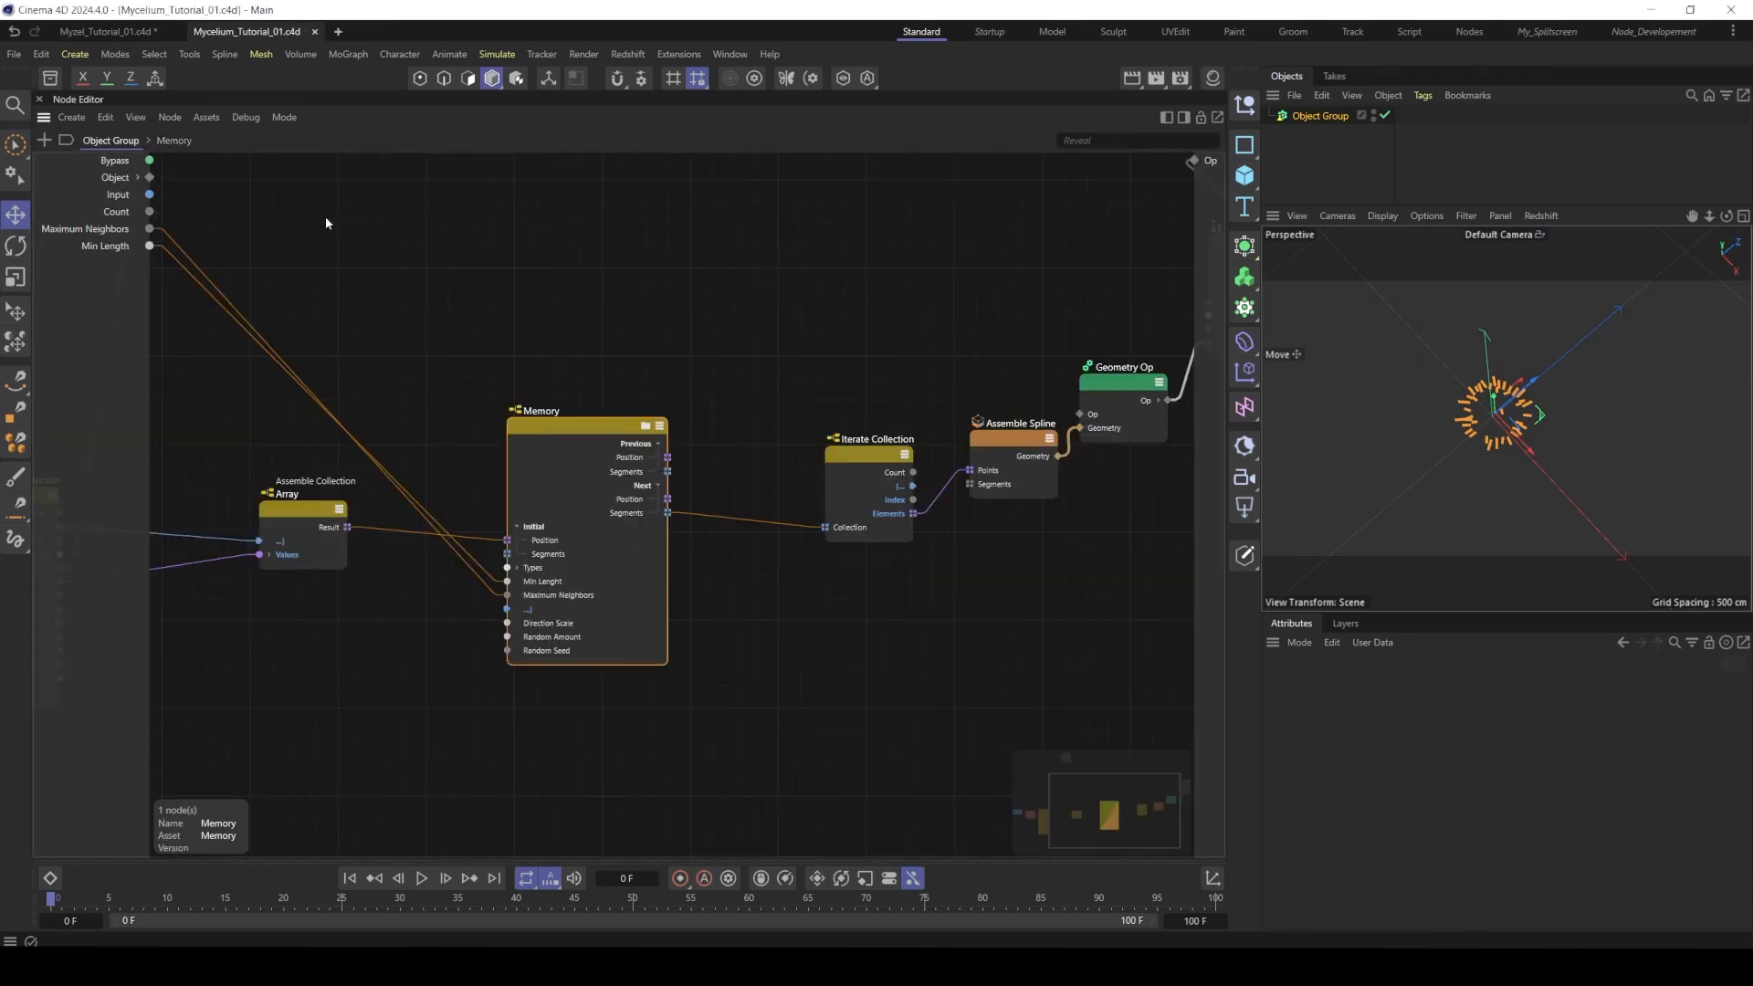
{"action": "scroll", "coordinate": [688, 499], "scroll_direction": "up", "scroll_amount": 2}
{"action": "middle_click_drag", "start_coordinate": [618, 708], "coordinate": [781, 704]}
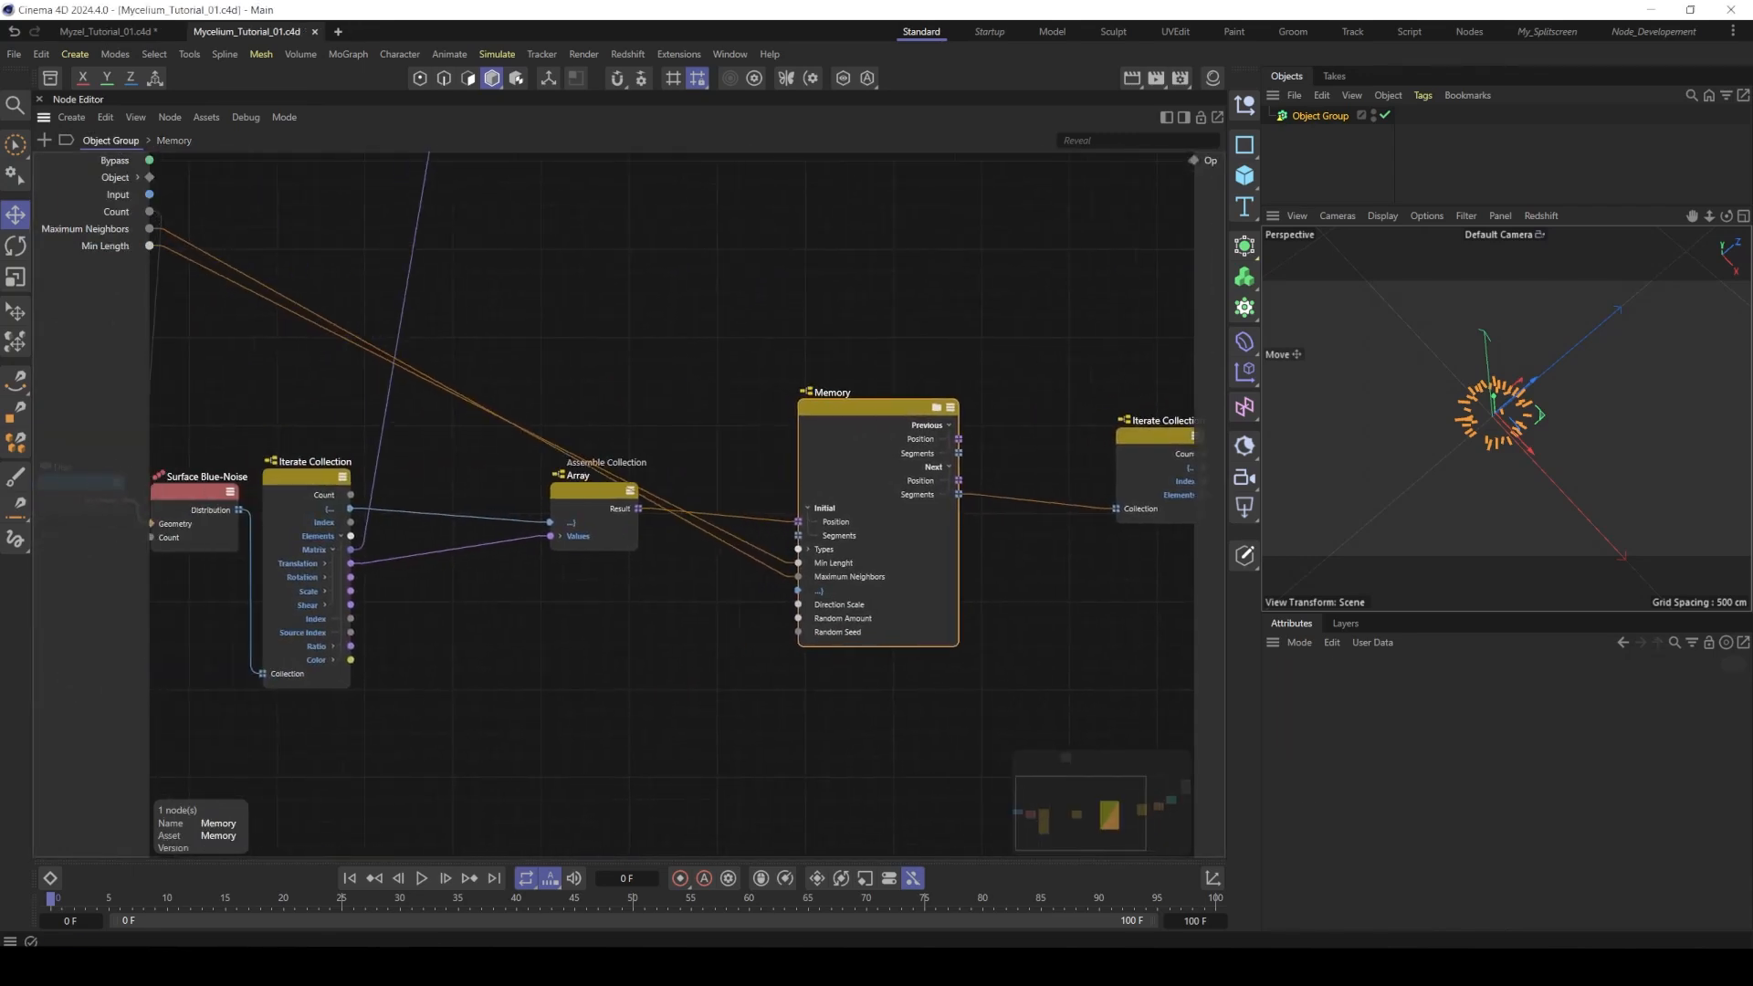
- Expose the Memory node's Direction Scale, Random Amount and Random Seed ports as new Object Group inputs, and deselect the node
{"action": "right_click", "coordinate": [570, 633]}
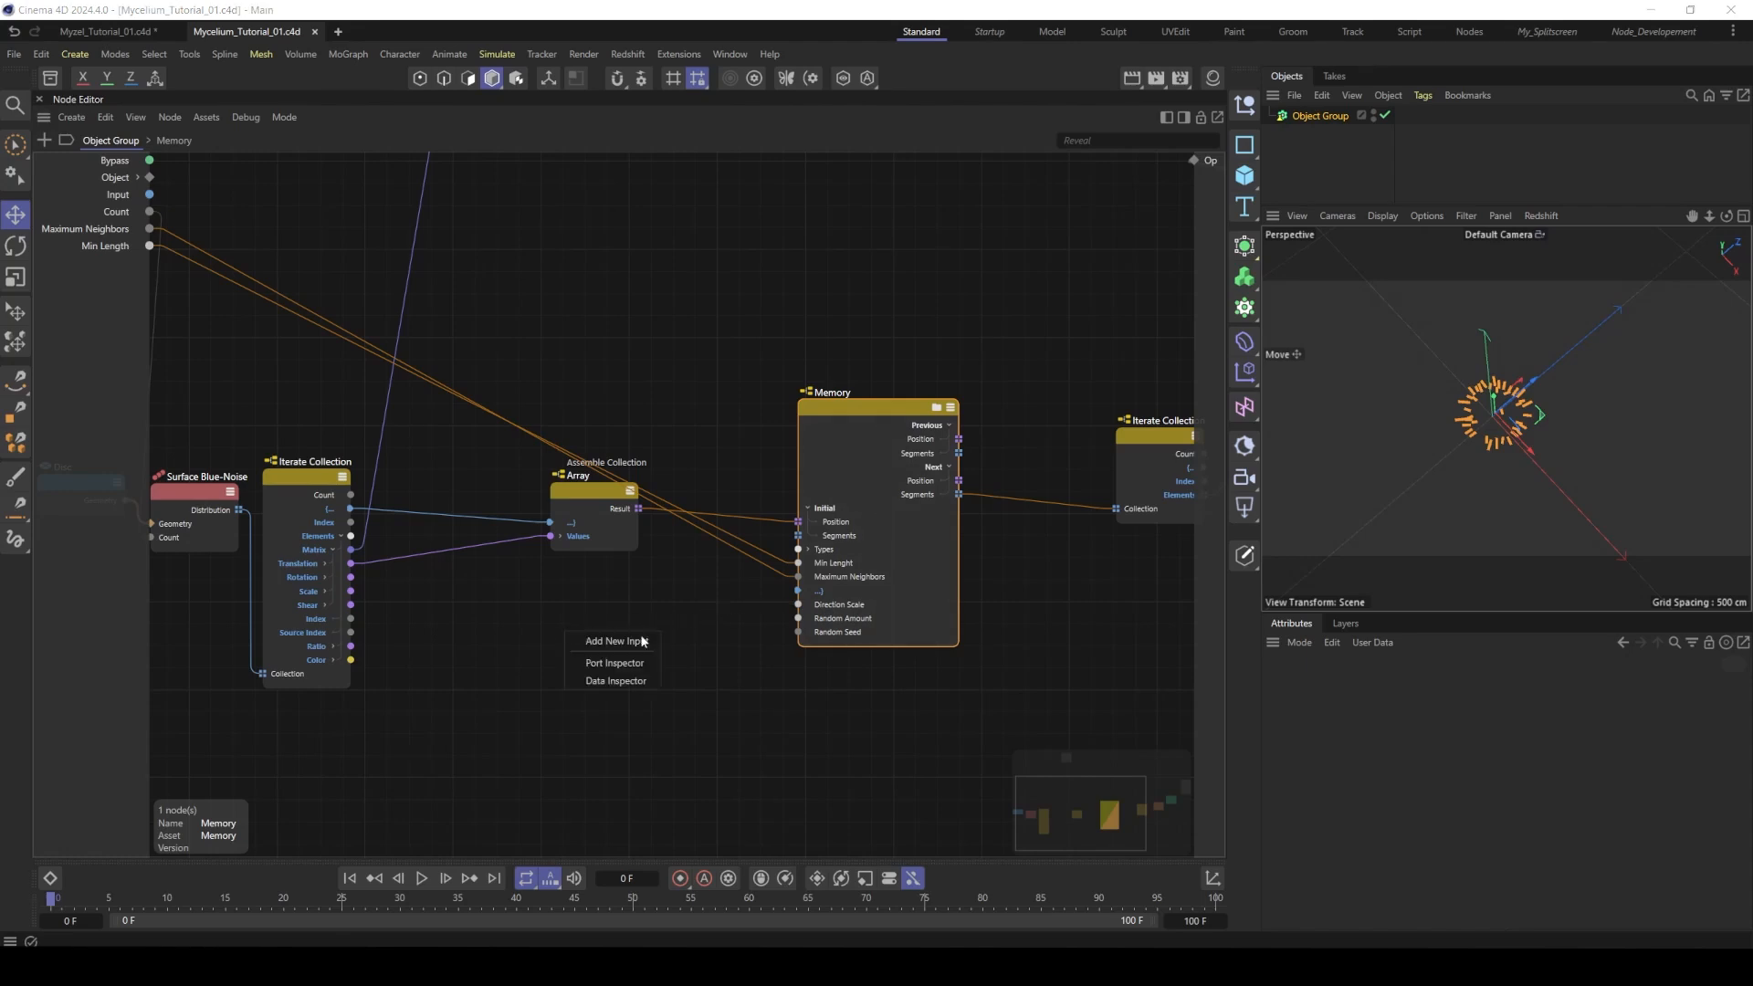
{"action": "left_click", "coordinate": [614, 641]}
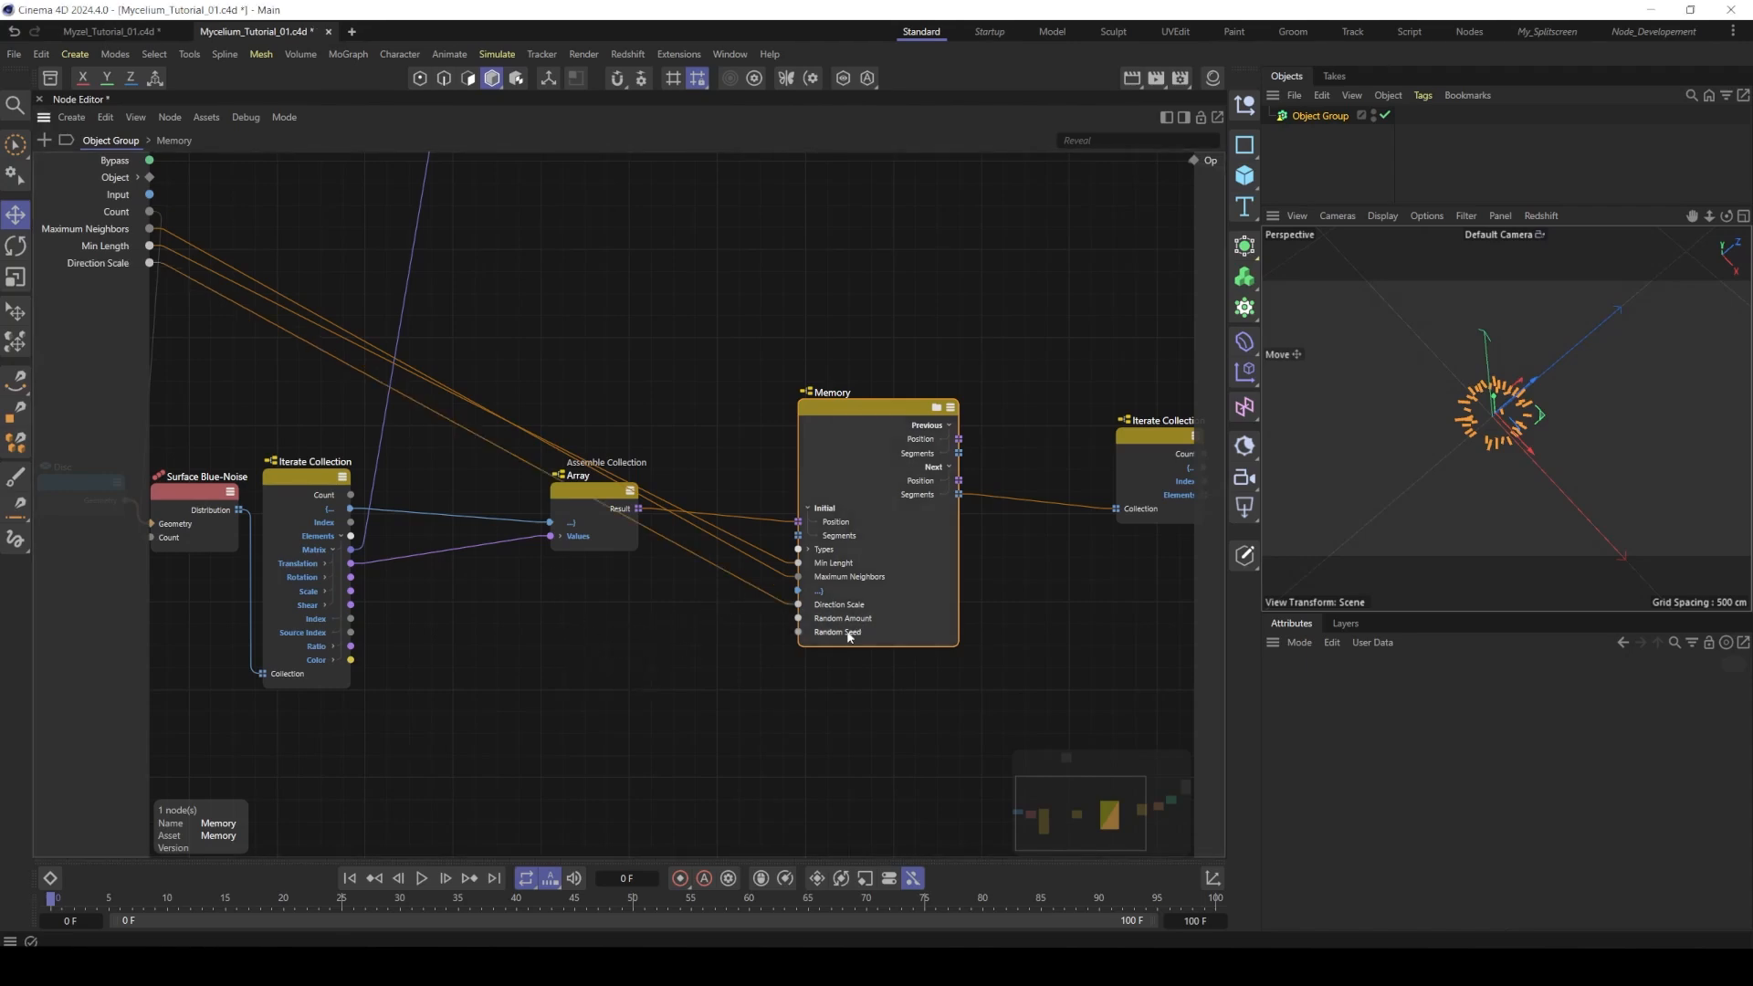
{"action": "left_click_drag", "start_coordinate": [798, 618], "coordinate": [580, 639]}
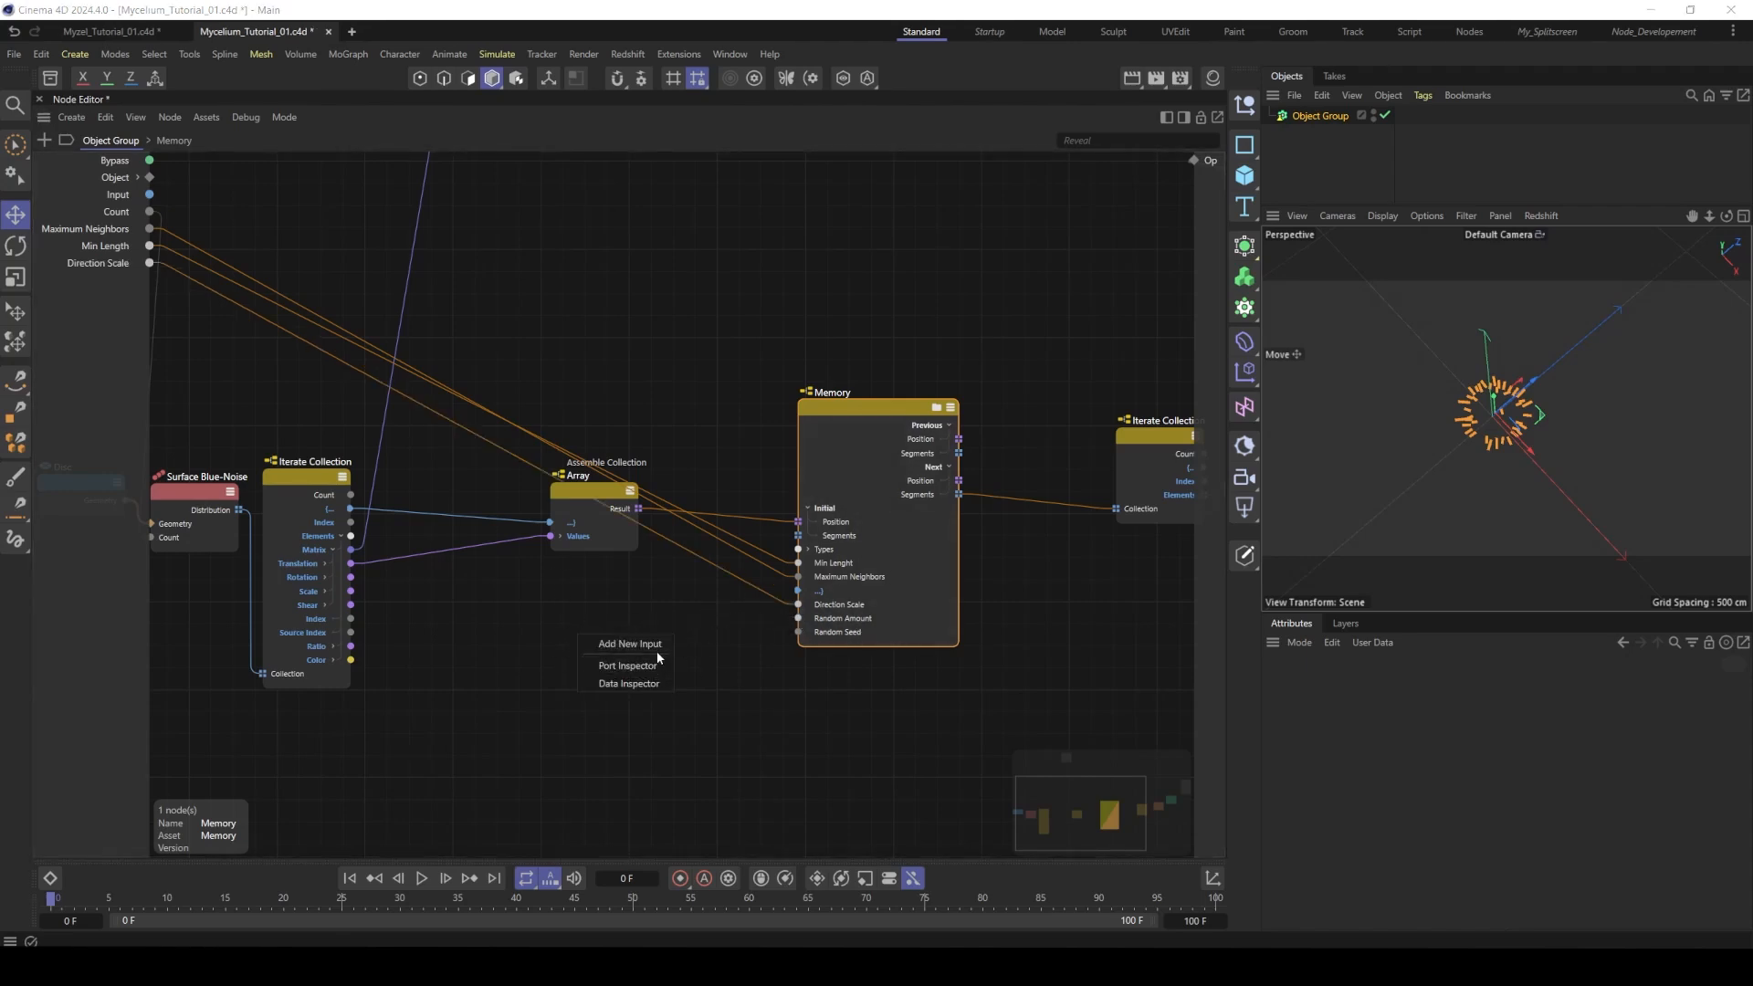
{"action": "left_click", "coordinate": [639, 644]}
{"action": "left_click_drag", "start_coordinate": [798, 632], "coordinate": [613, 651]}
{"action": "left_click", "coordinate": [661, 657]}
{"action": "left_click", "coordinate": [634, 303]}
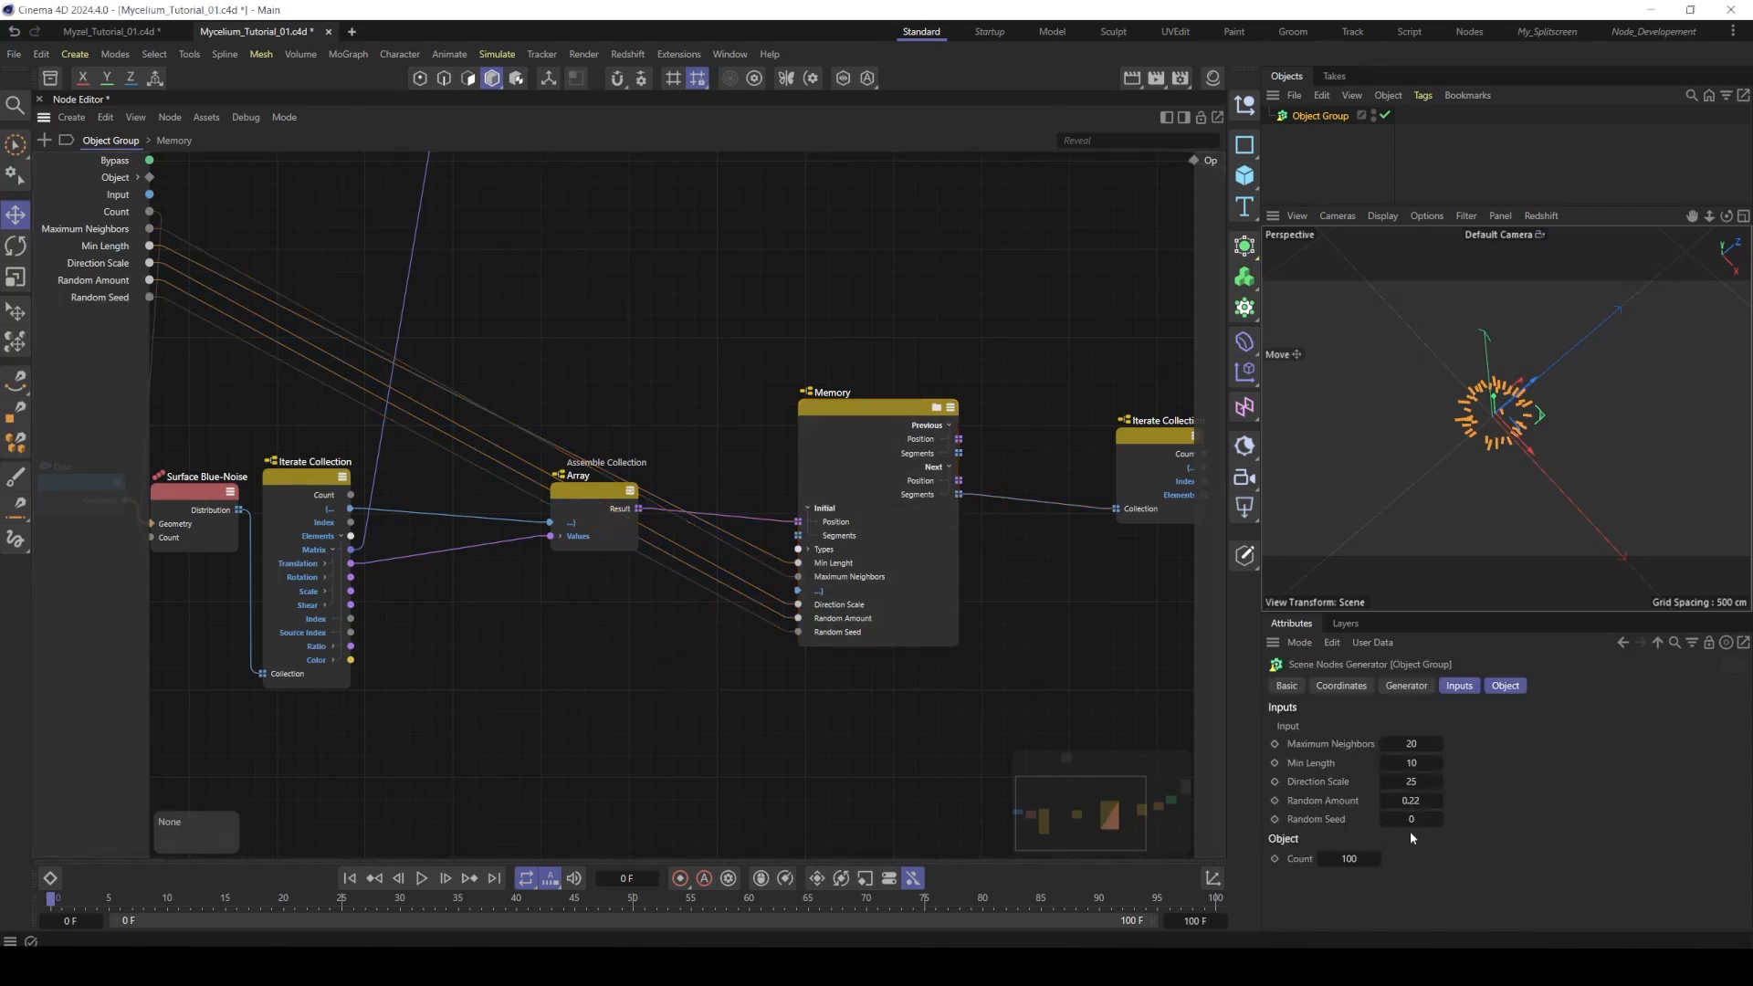
- Open the Object Group's resource settings and move Count into the Inputs group, directly below Input
{"action": "right_click", "coordinate": [634, 637]}
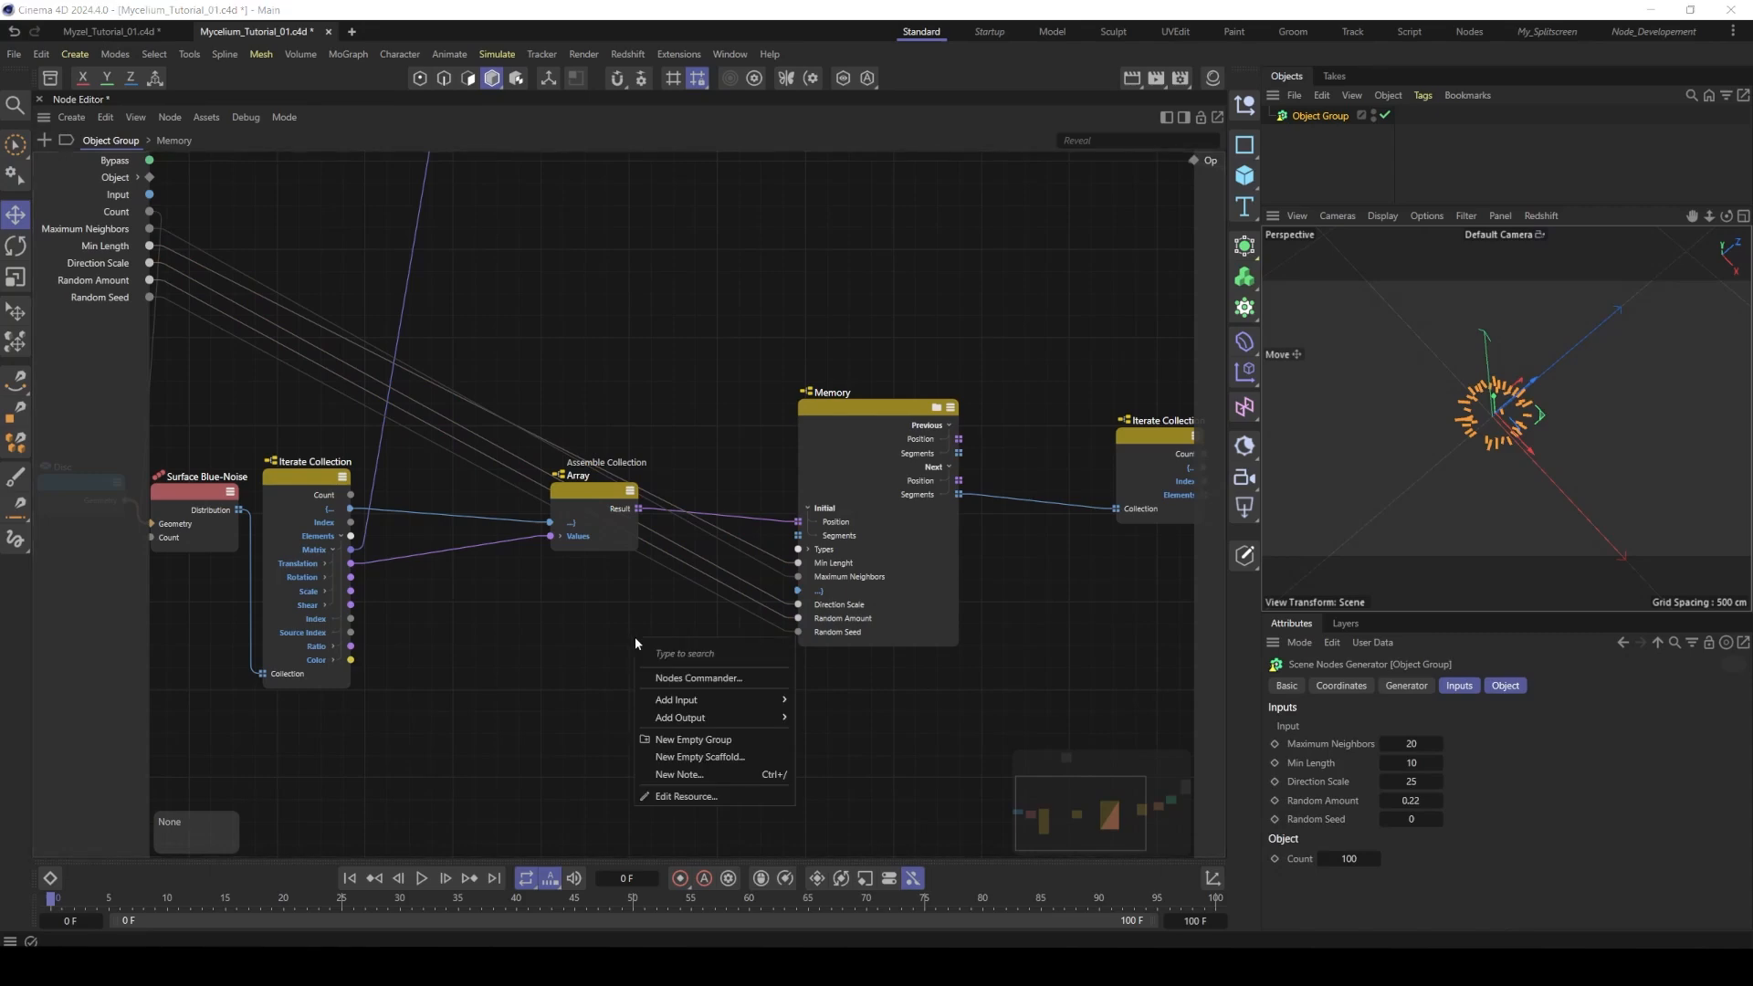
{"action": "left_click", "coordinate": [711, 798]}
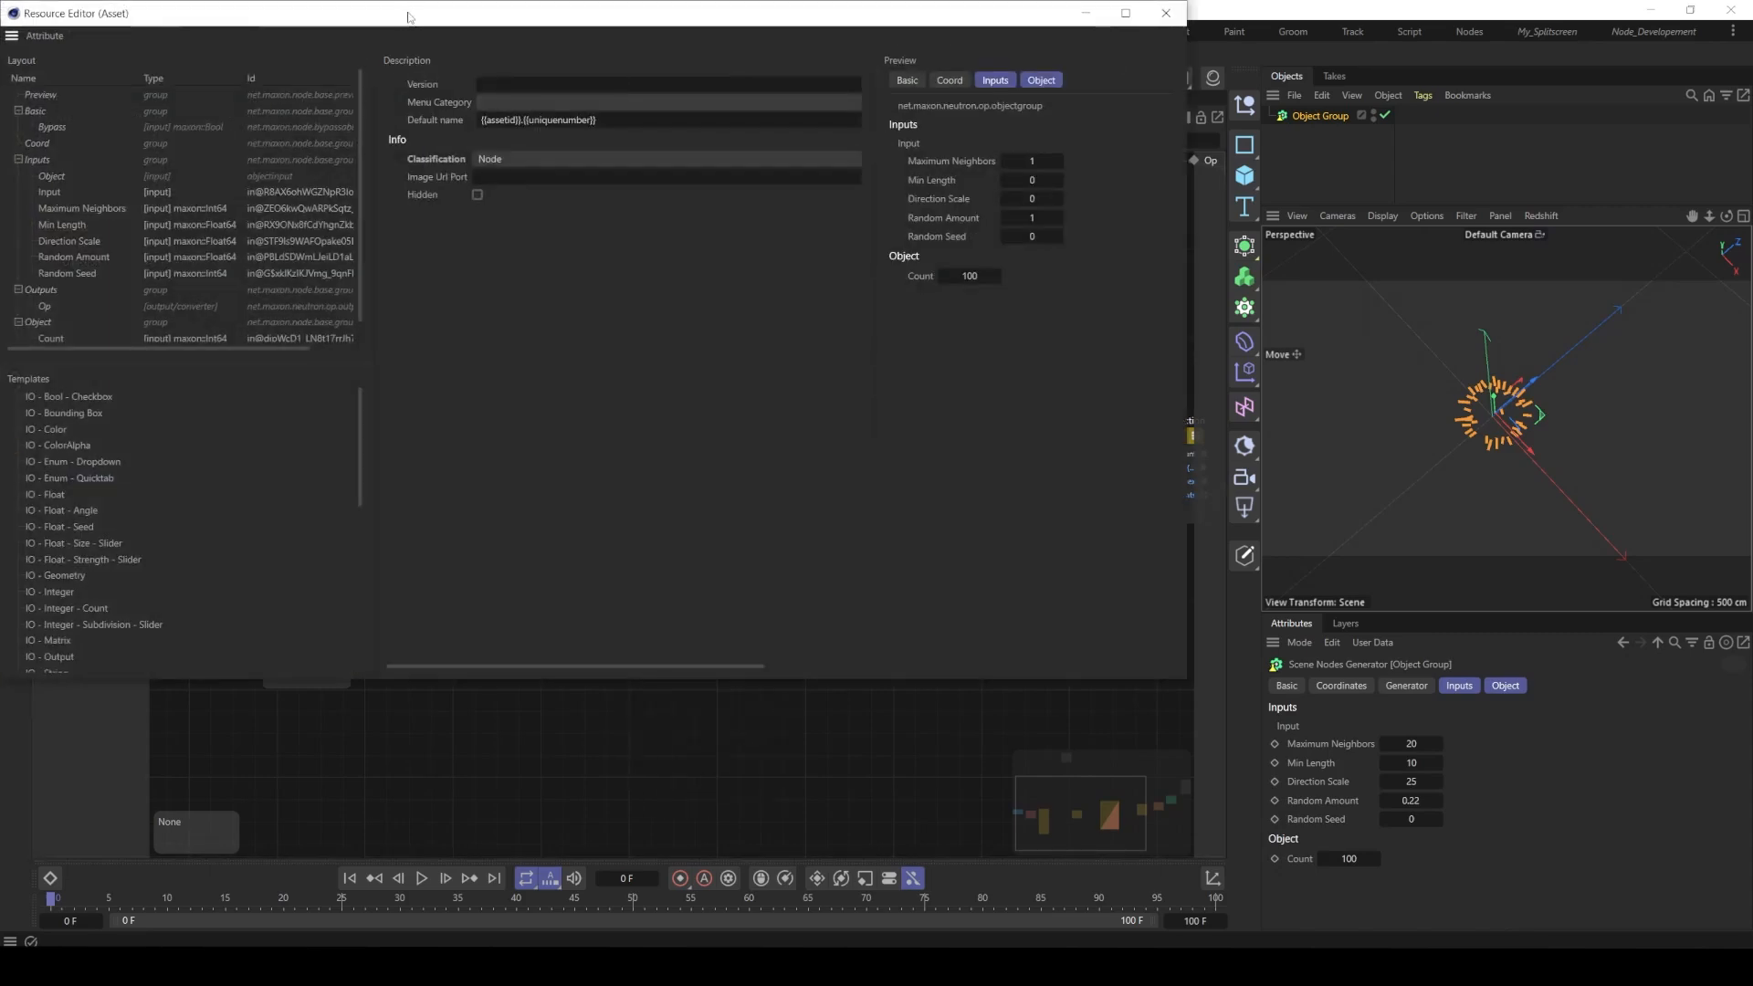
{"action": "left_click_drag", "start_coordinate": [434, 412], "coordinate": [493, 412]}
{"action": "scroll", "coordinate": [123, 445], "scroll_direction": "down", "scroll_amount": 1}
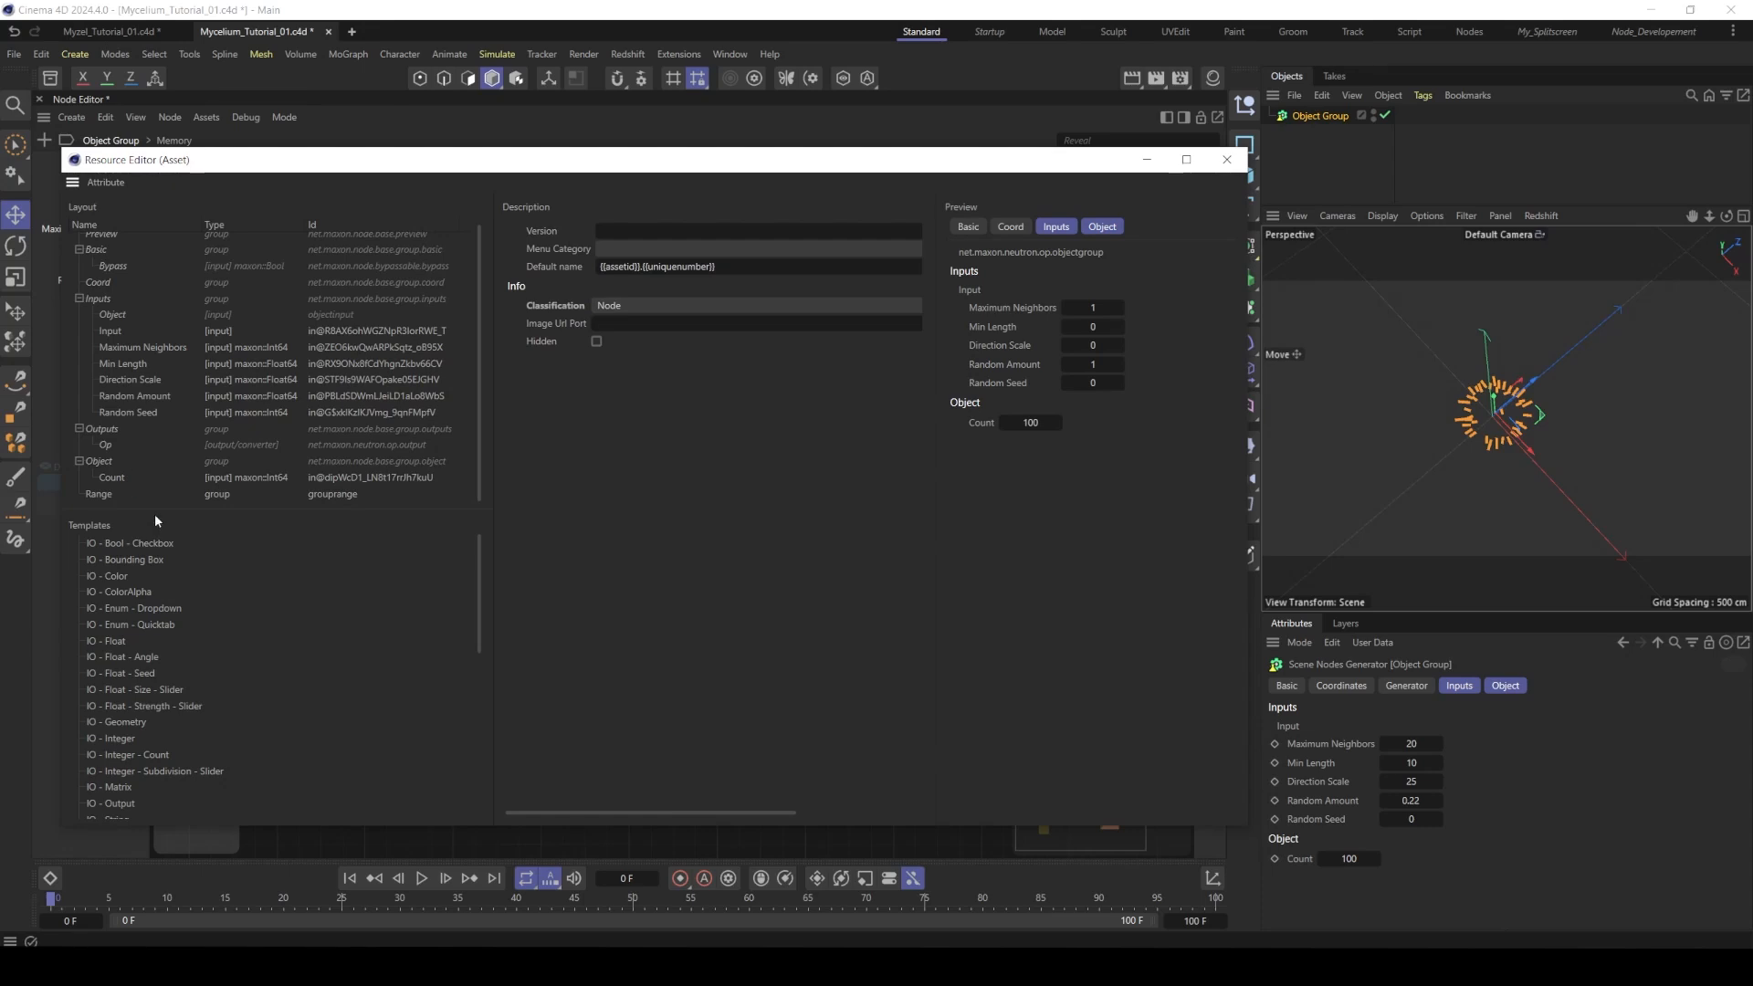
{"action": "left_click_drag", "start_coordinate": [156, 516], "coordinate": [156, 572]}
{"action": "left_click_drag", "start_coordinate": [115, 492], "coordinate": [137, 338]}
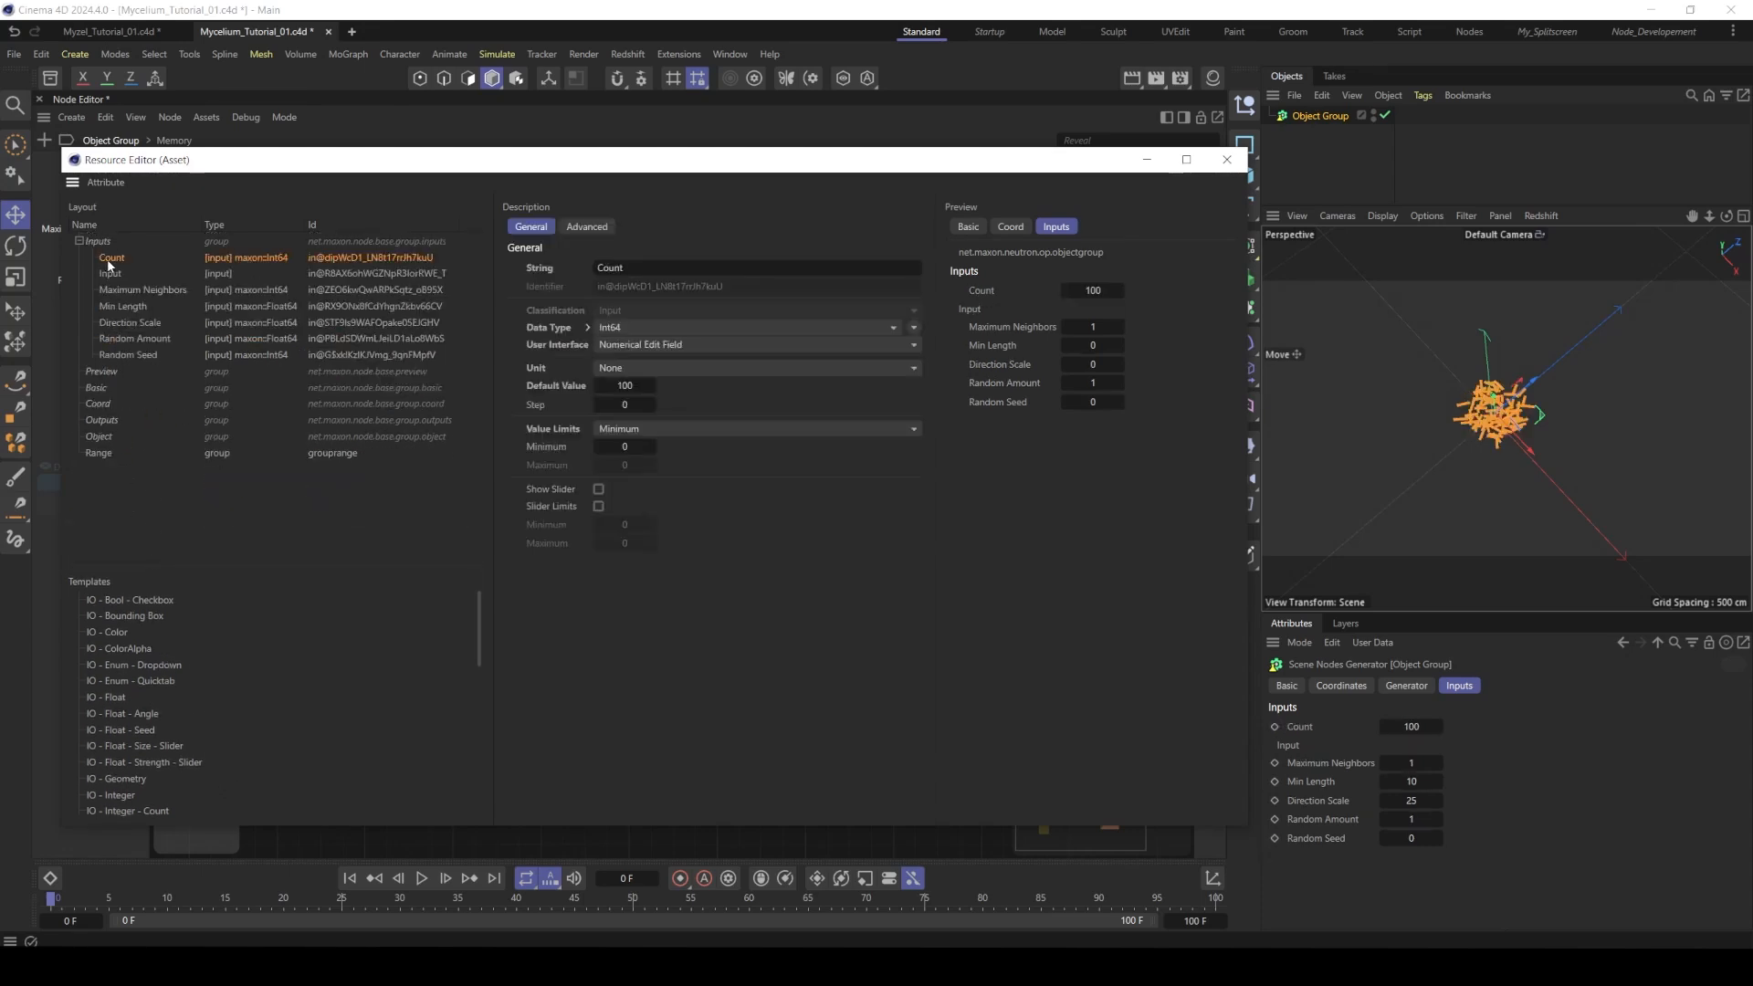
{"action": "left_click", "coordinate": [637, 391]}
{"action": "left_click", "coordinate": [624, 403]}
{"action": "left_click_drag", "start_coordinate": [109, 263], "coordinate": [111, 280]}
- Set the Maximum Neighbors input's default value to 20 and its step to 1
{"action": "left_click", "coordinate": [129, 290]}
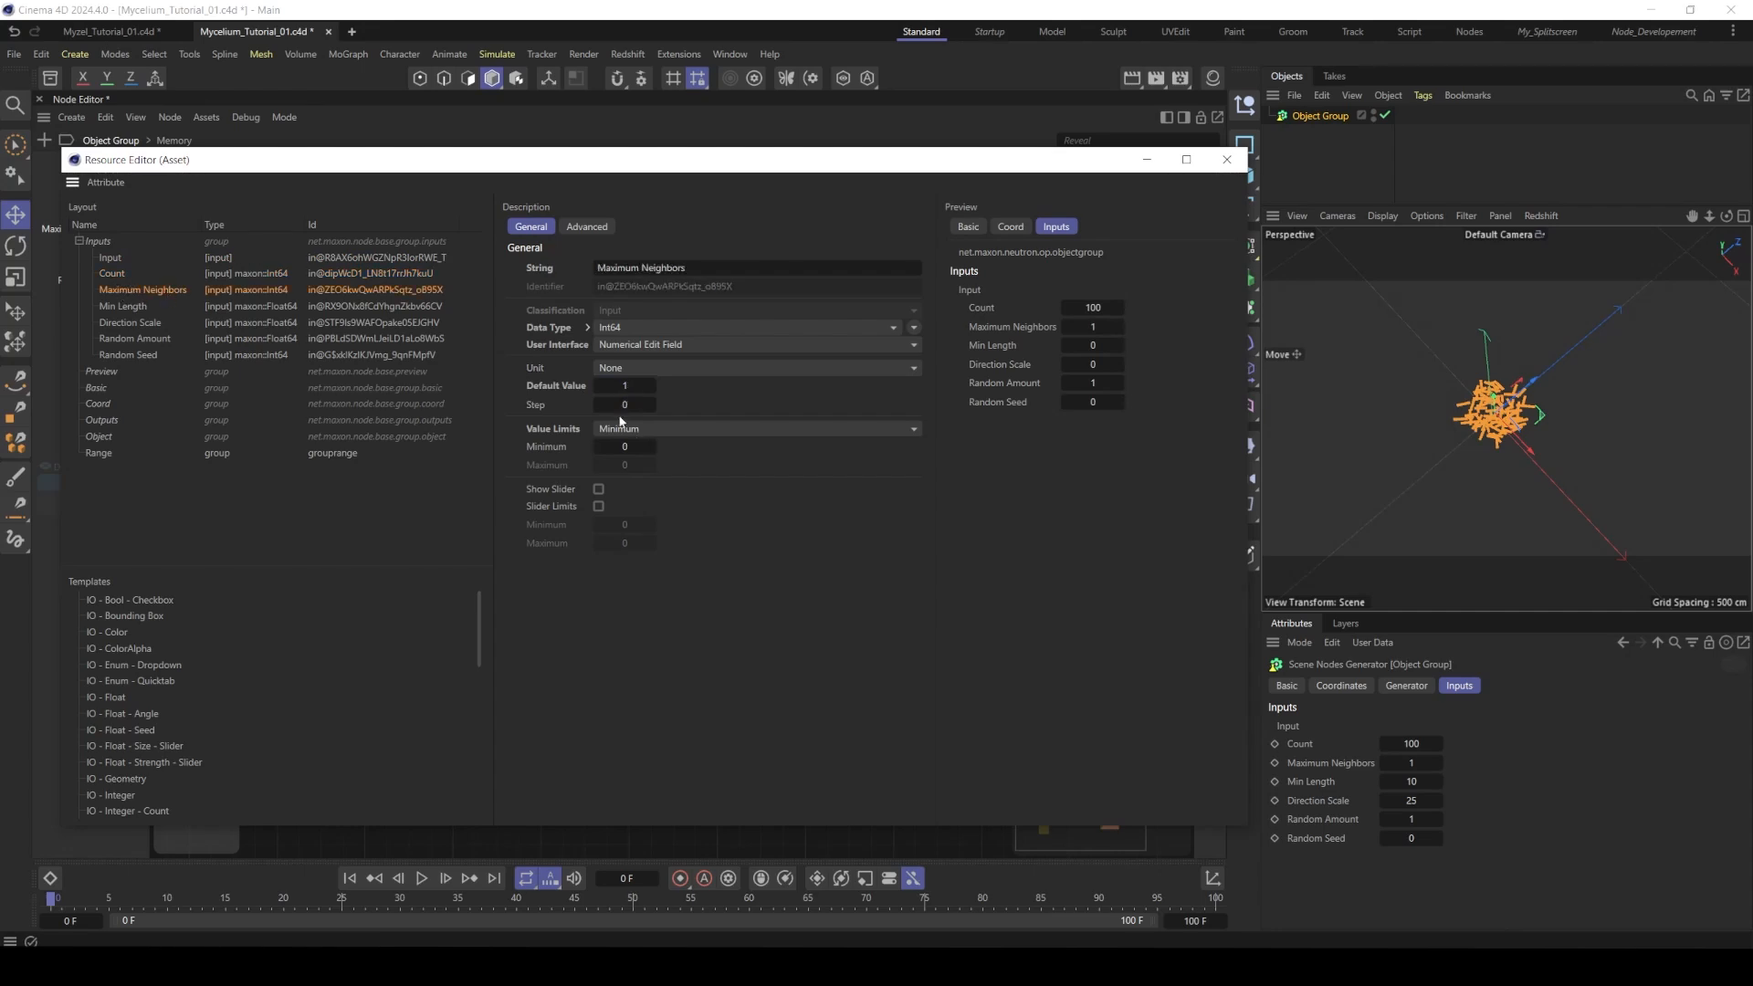
{"action": "double_click", "coordinate": [625, 385]}
{"action": "type", "text": "20"}
{"action": "key", "text": "Tab"}
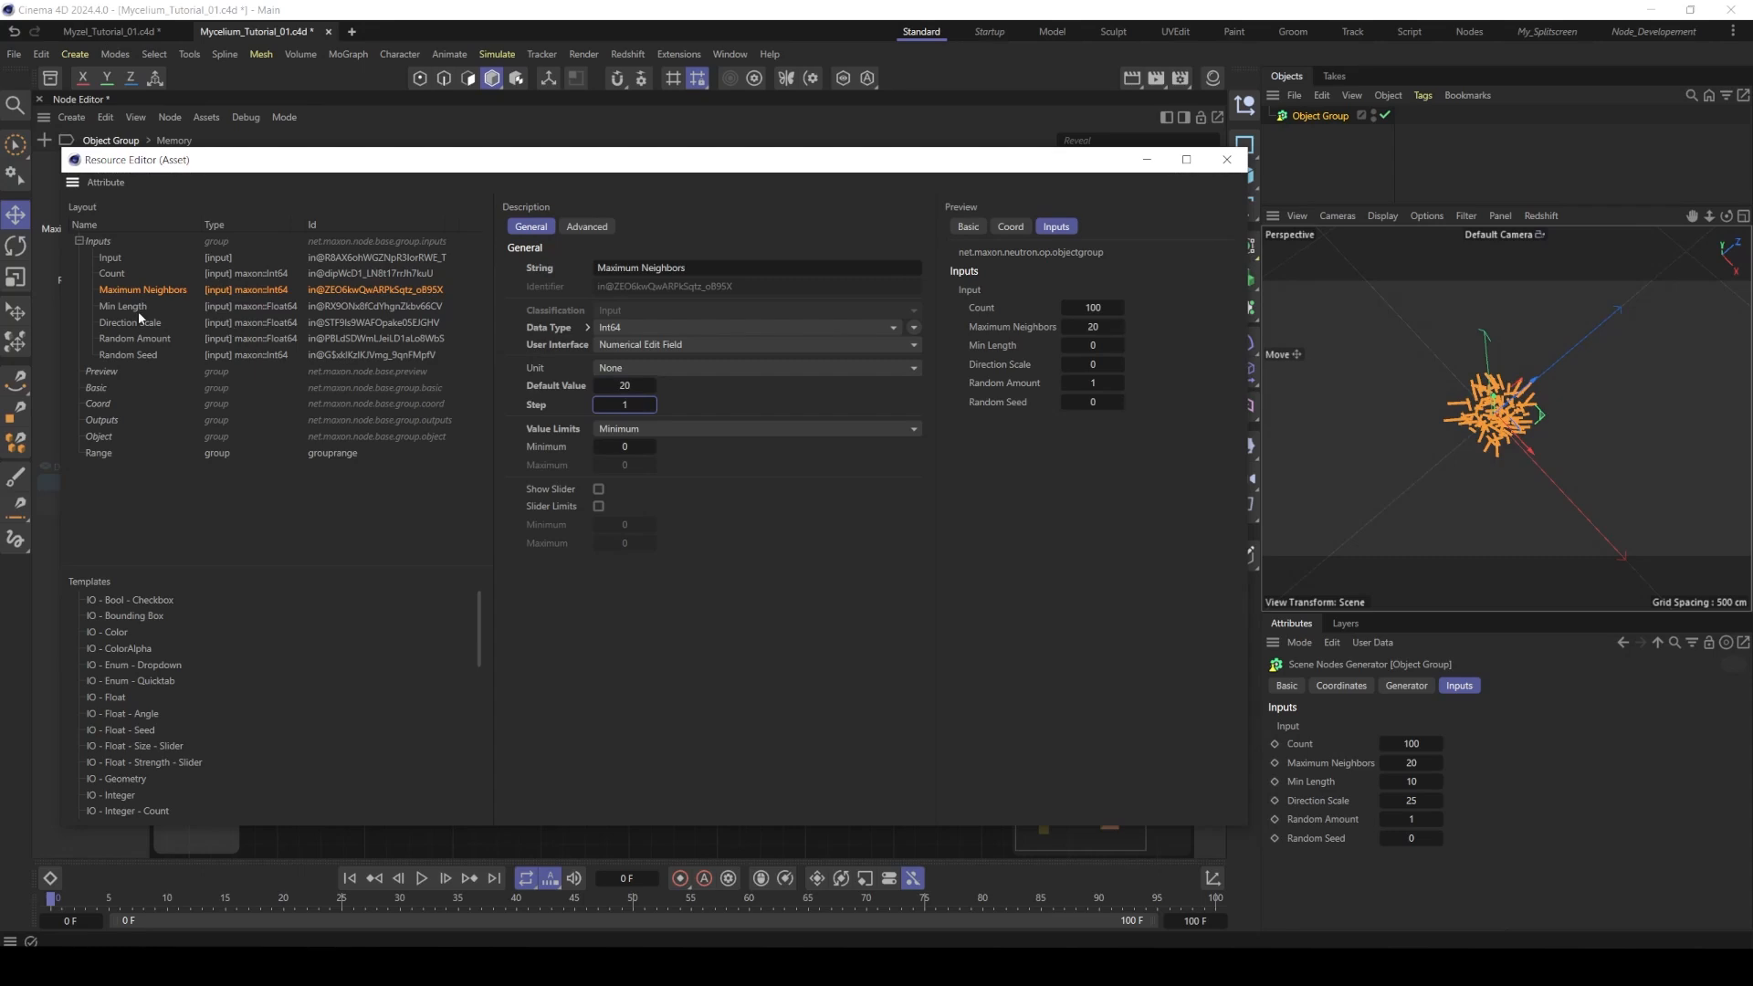
- Set the Min Length input's default value to 10 and its step to 0.1
{"action": "left_click", "coordinate": [137, 307]}
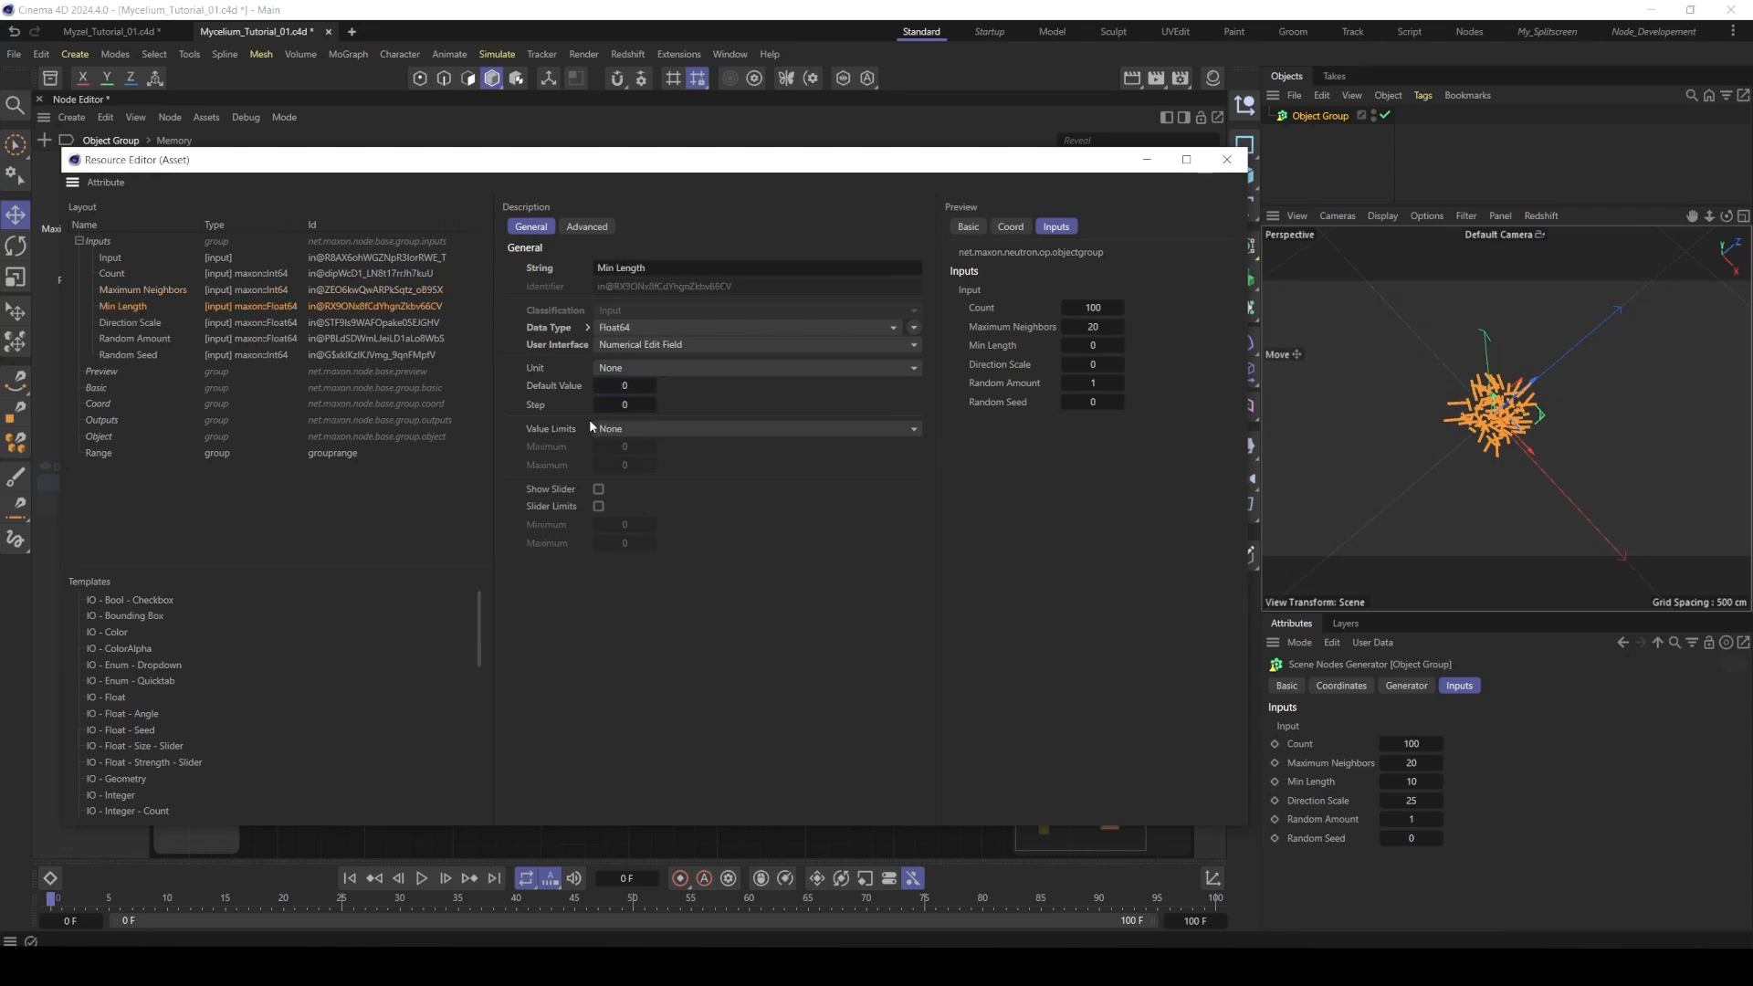
{"action": "double_click", "coordinate": [625, 385]}
{"action": "type", "text": "10"}
{"action": "key", "text": "Tab"}
{"action": "type", "text": "0.1"}
{"action": "key", "text": "Return"}
- Set the Direction Scale input's default value to 20
{"action": "left_click", "coordinate": [130, 322]}
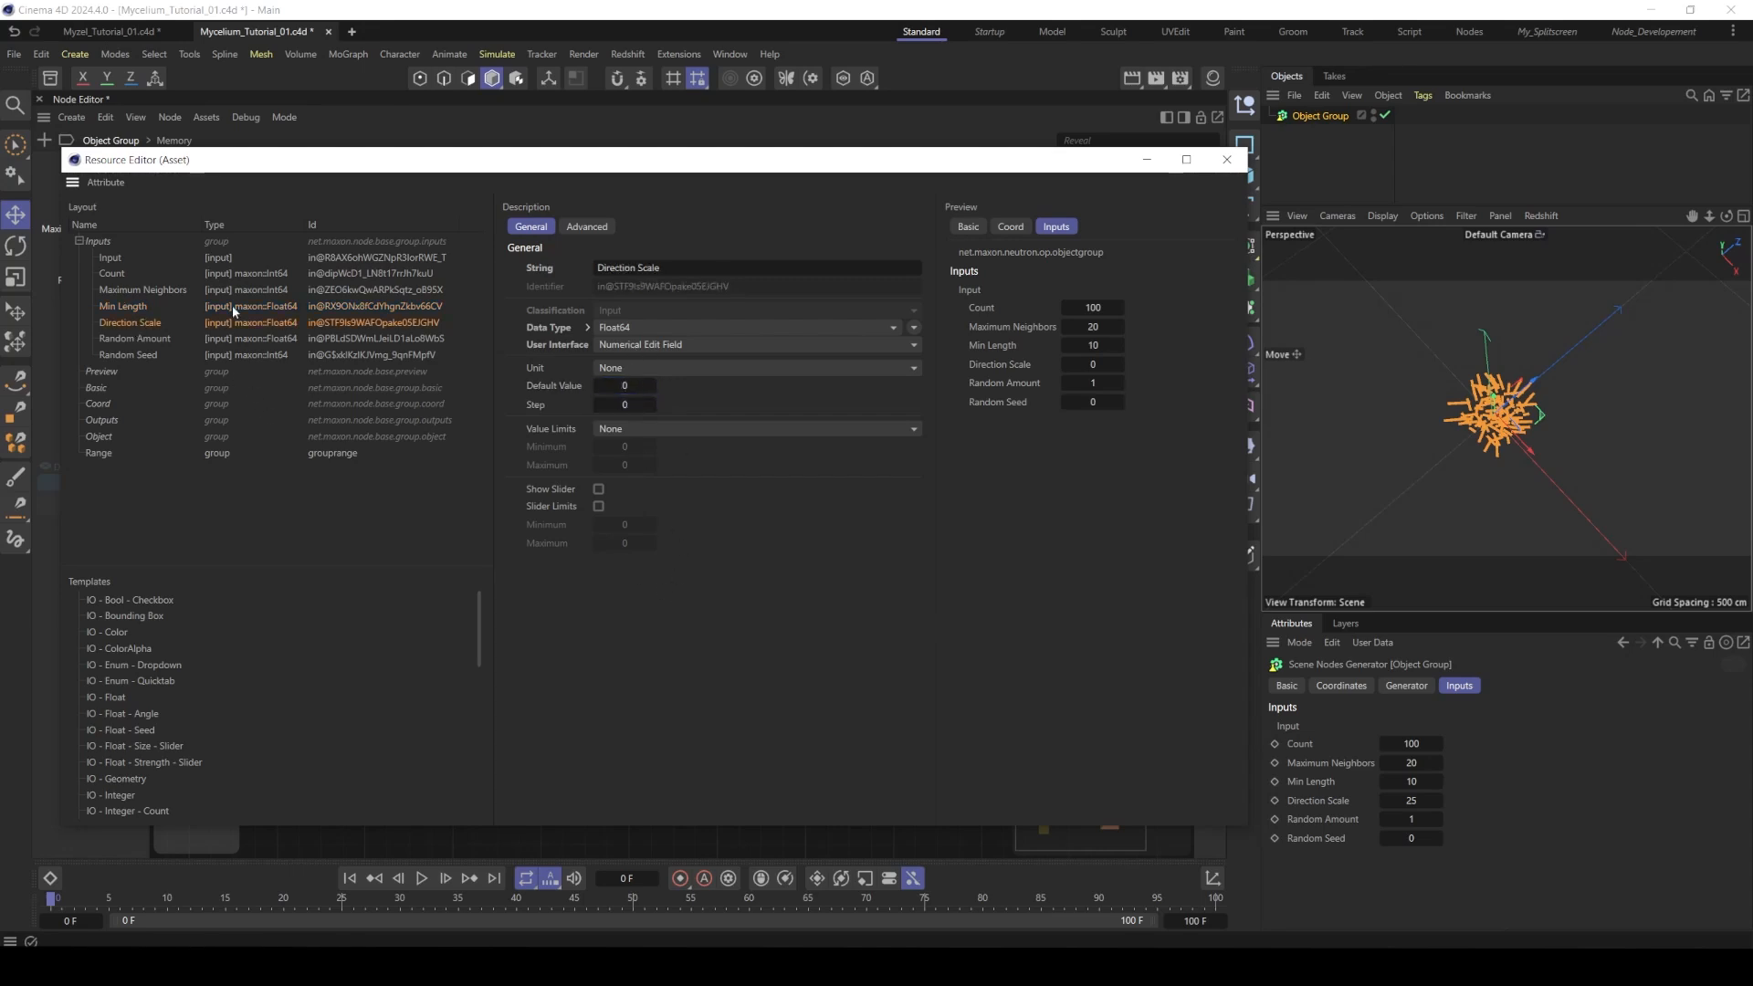
{"action": "left_click_drag", "start_coordinate": [492, 170], "coordinate": [495, 179]}
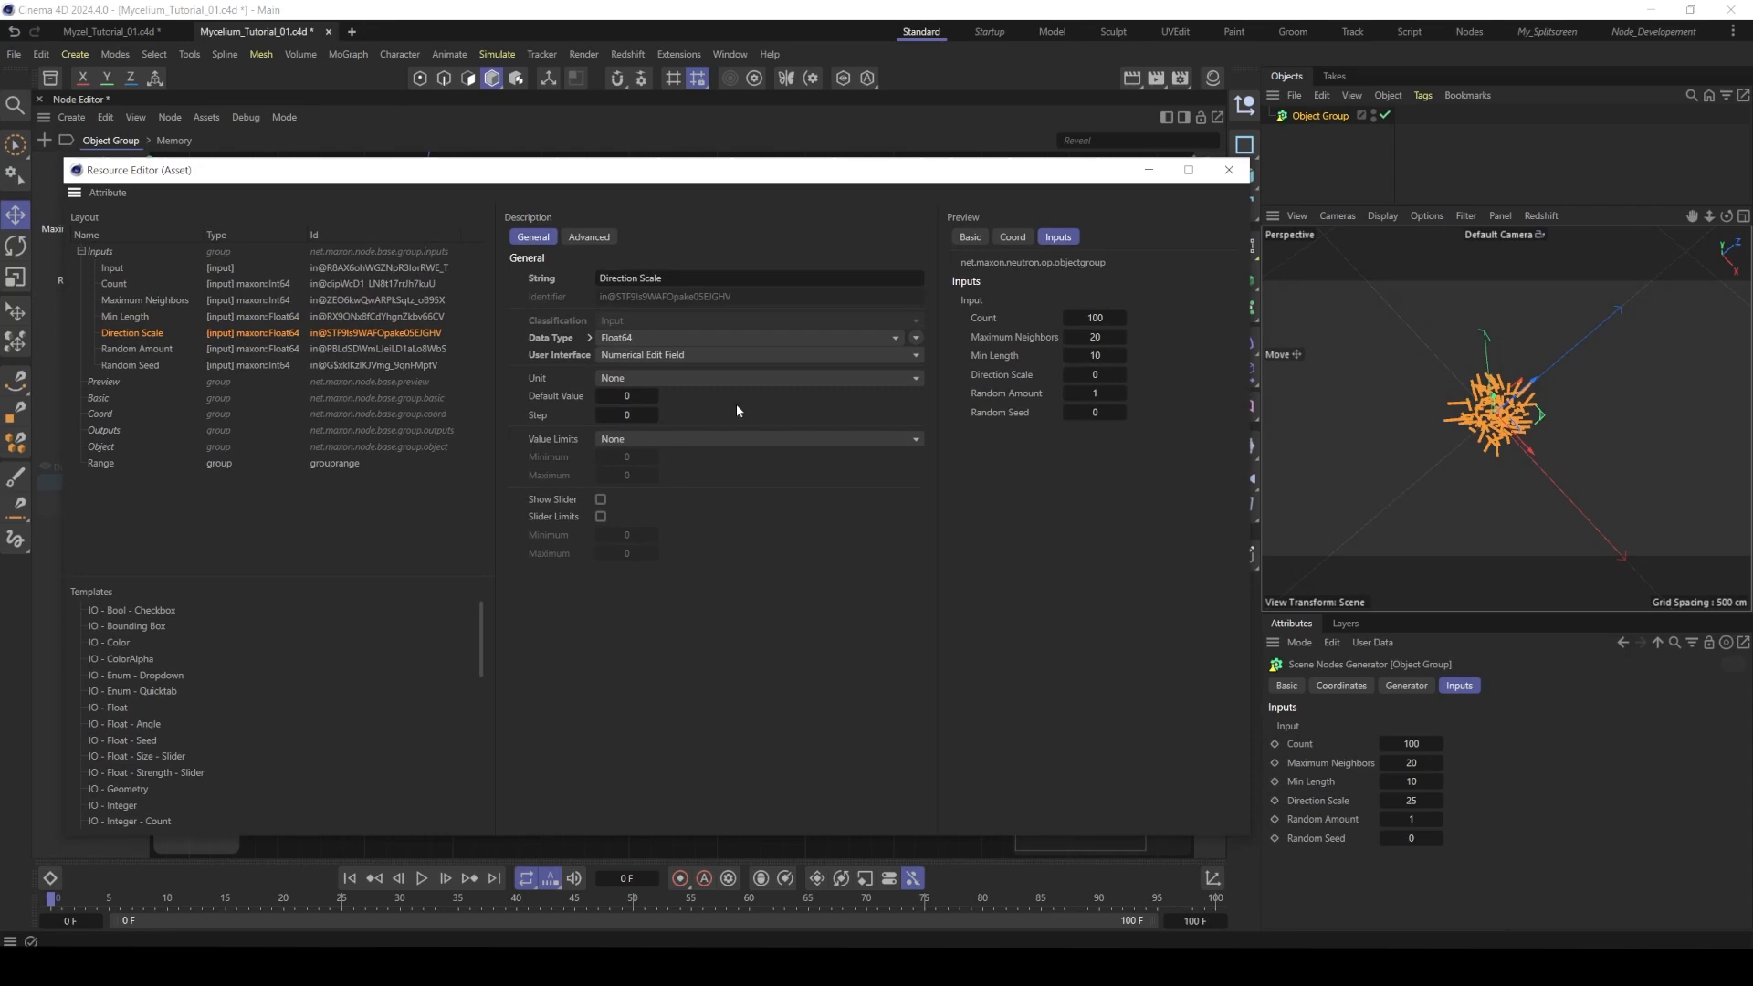
{"action": "left_click", "coordinate": [629, 396]}
{"action": "type", "text": "20"}
{"action": "left_click", "coordinate": [631, 415]}
- Set the Random Amount input's default value to 0.2 and its step to 0.01
{"action": "left_click", "coordinate": [145, 349]}
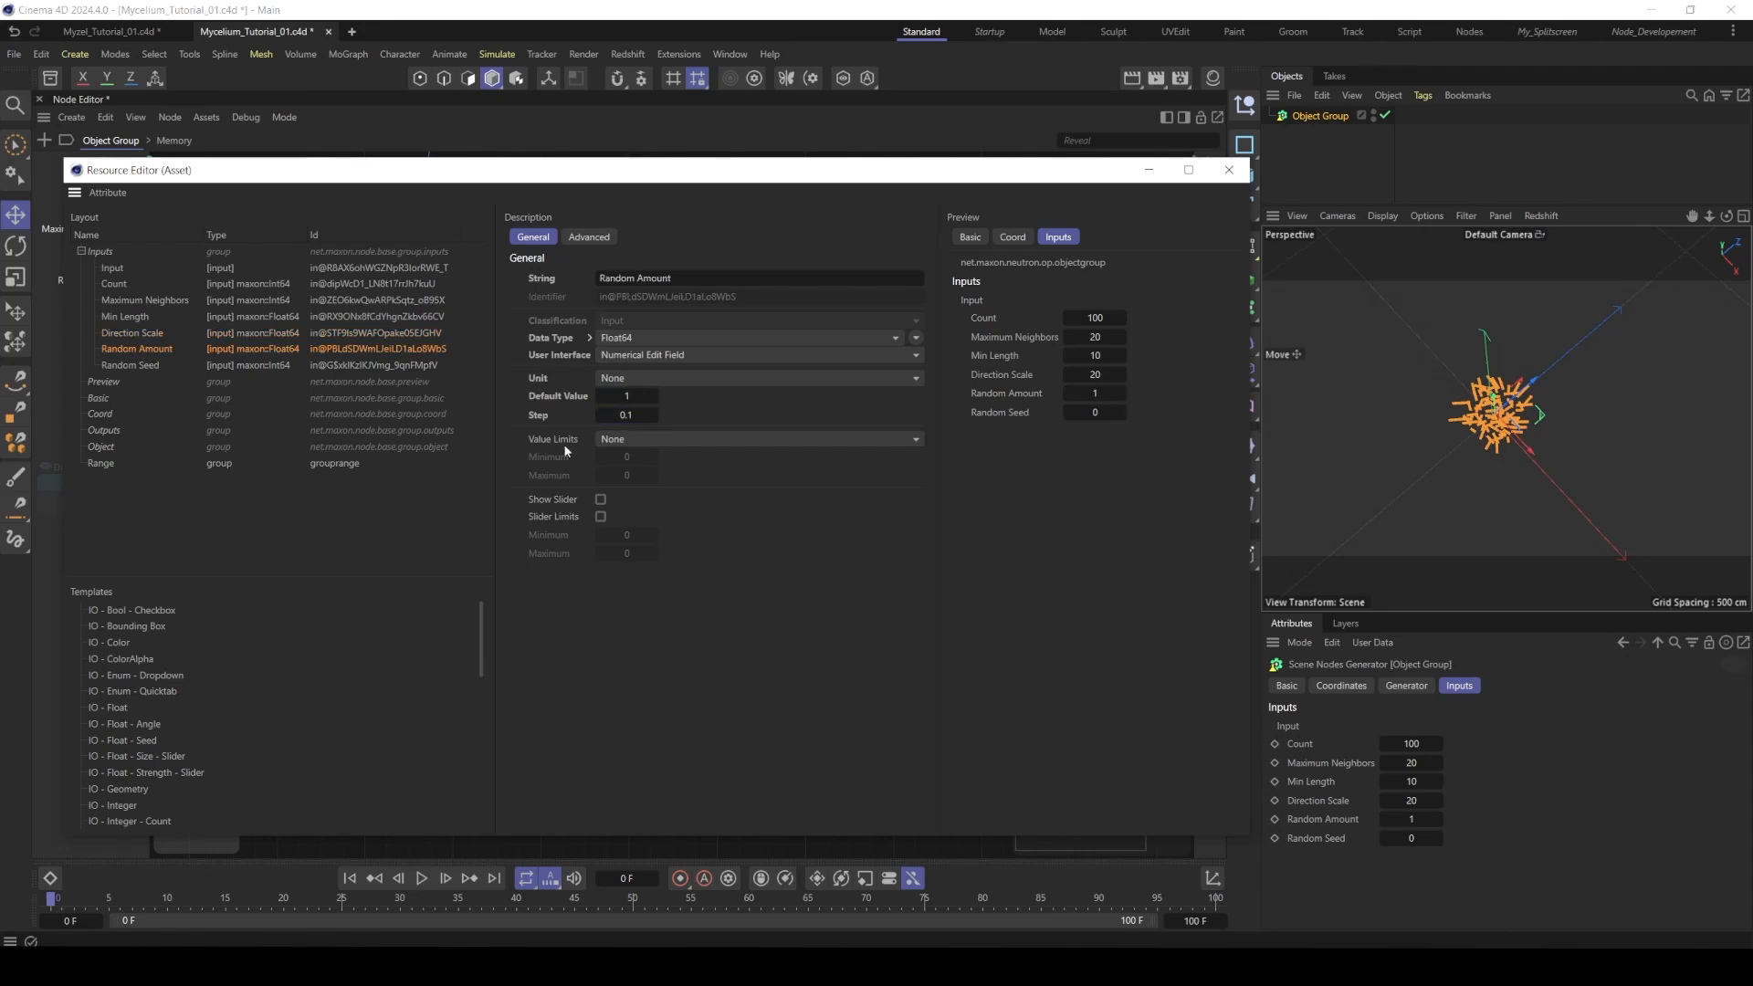
{"action": "left_click", "coordinate": [620, 396]}
{"action": "type", "text": "0.2"}
{"action": "key", "text": "Return"}
{"action": "left_click", "coordinate": [639, 415]}
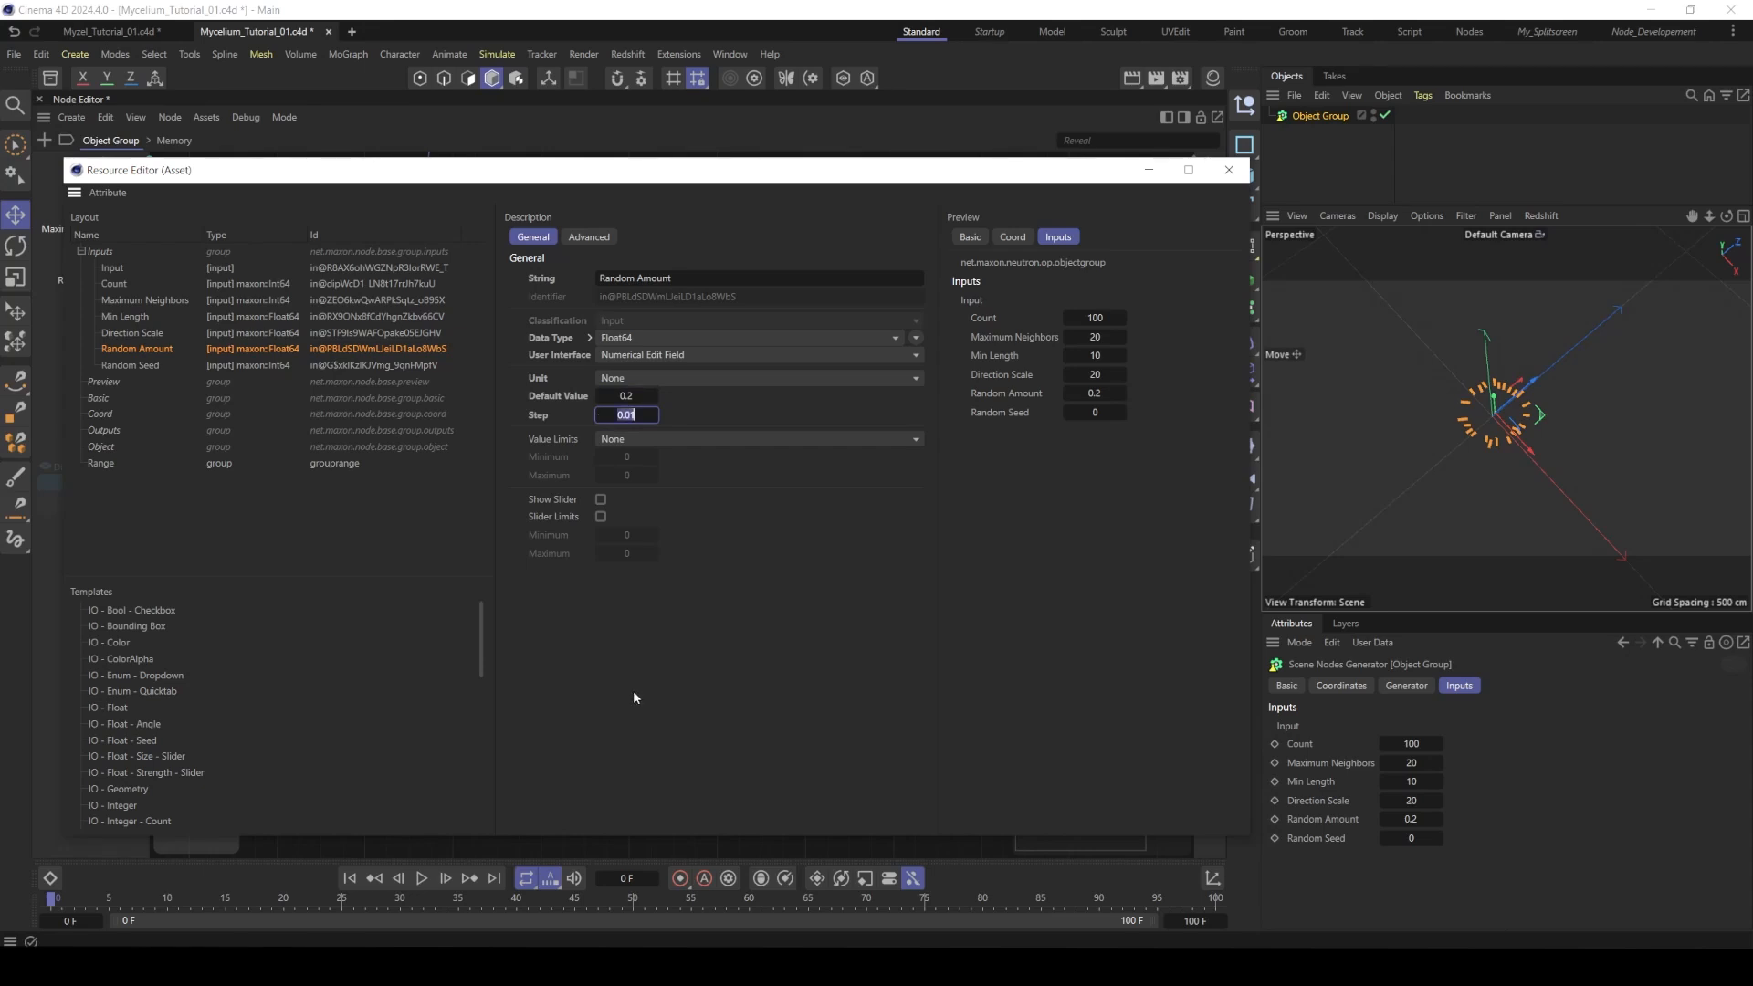
- Set the Random Seed input's default value to 123 and its step to 1, close the resource settings and save the project
{"action": "left_click", "coordinate": [131, 365]}
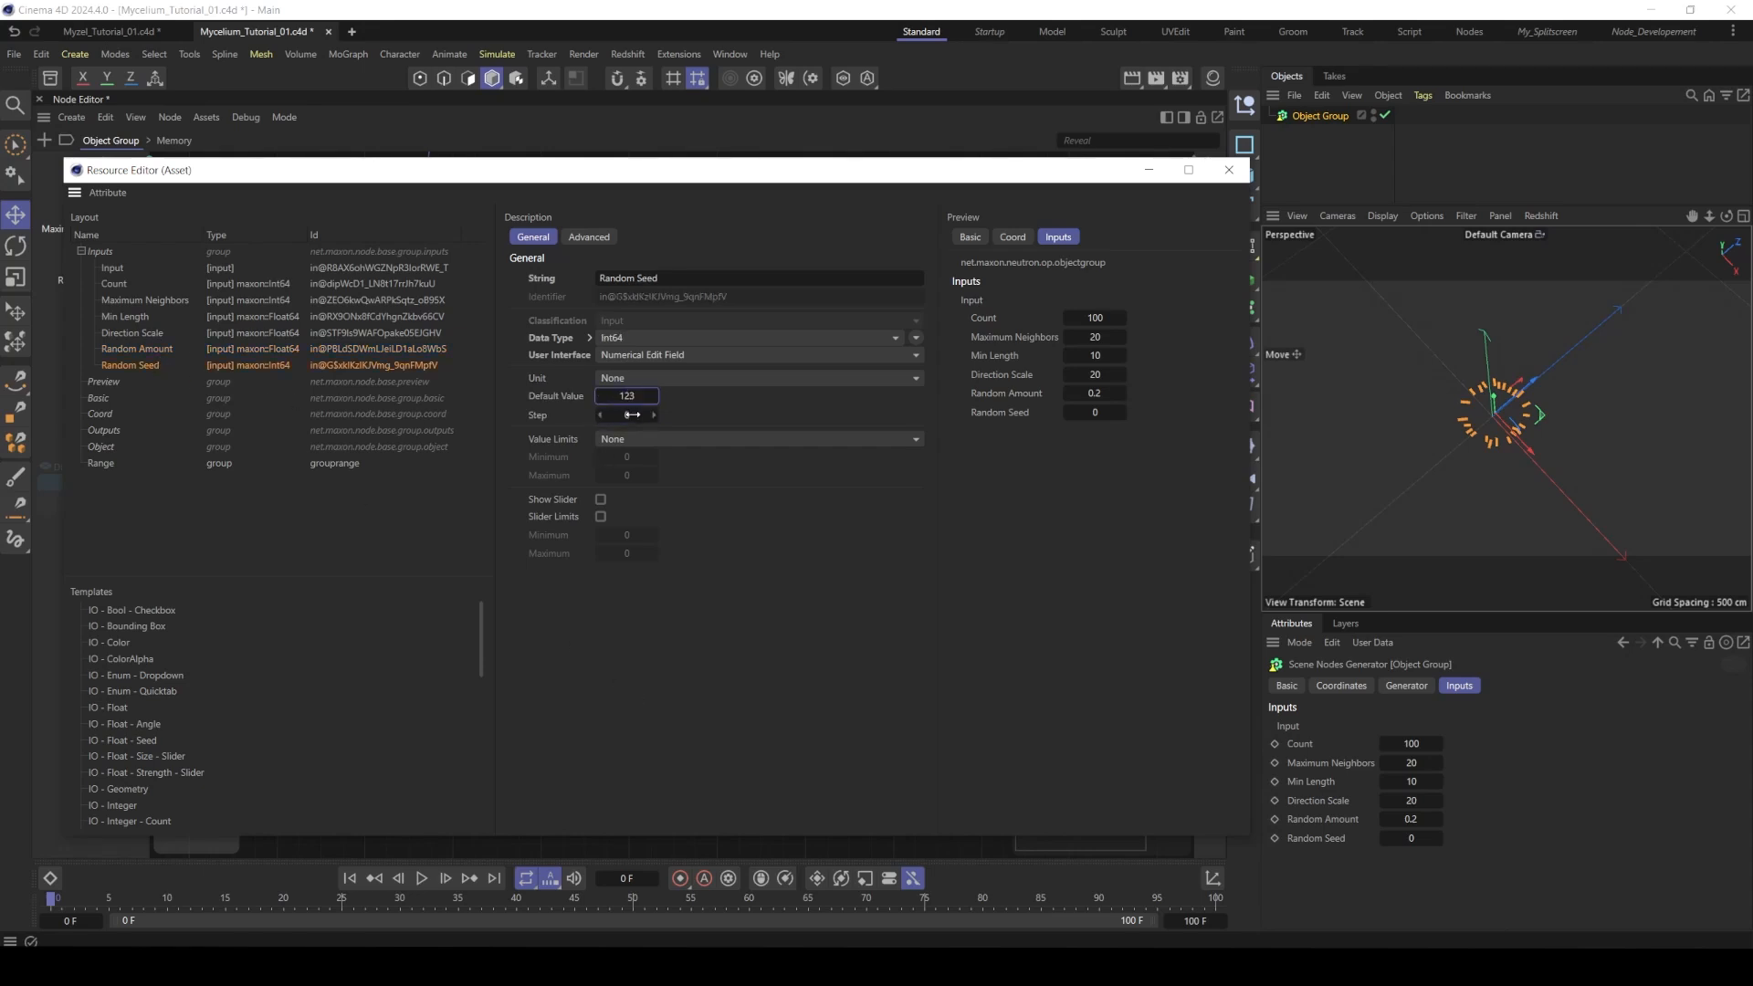
{"action": "left_click", "coordinate": [632, 414]}
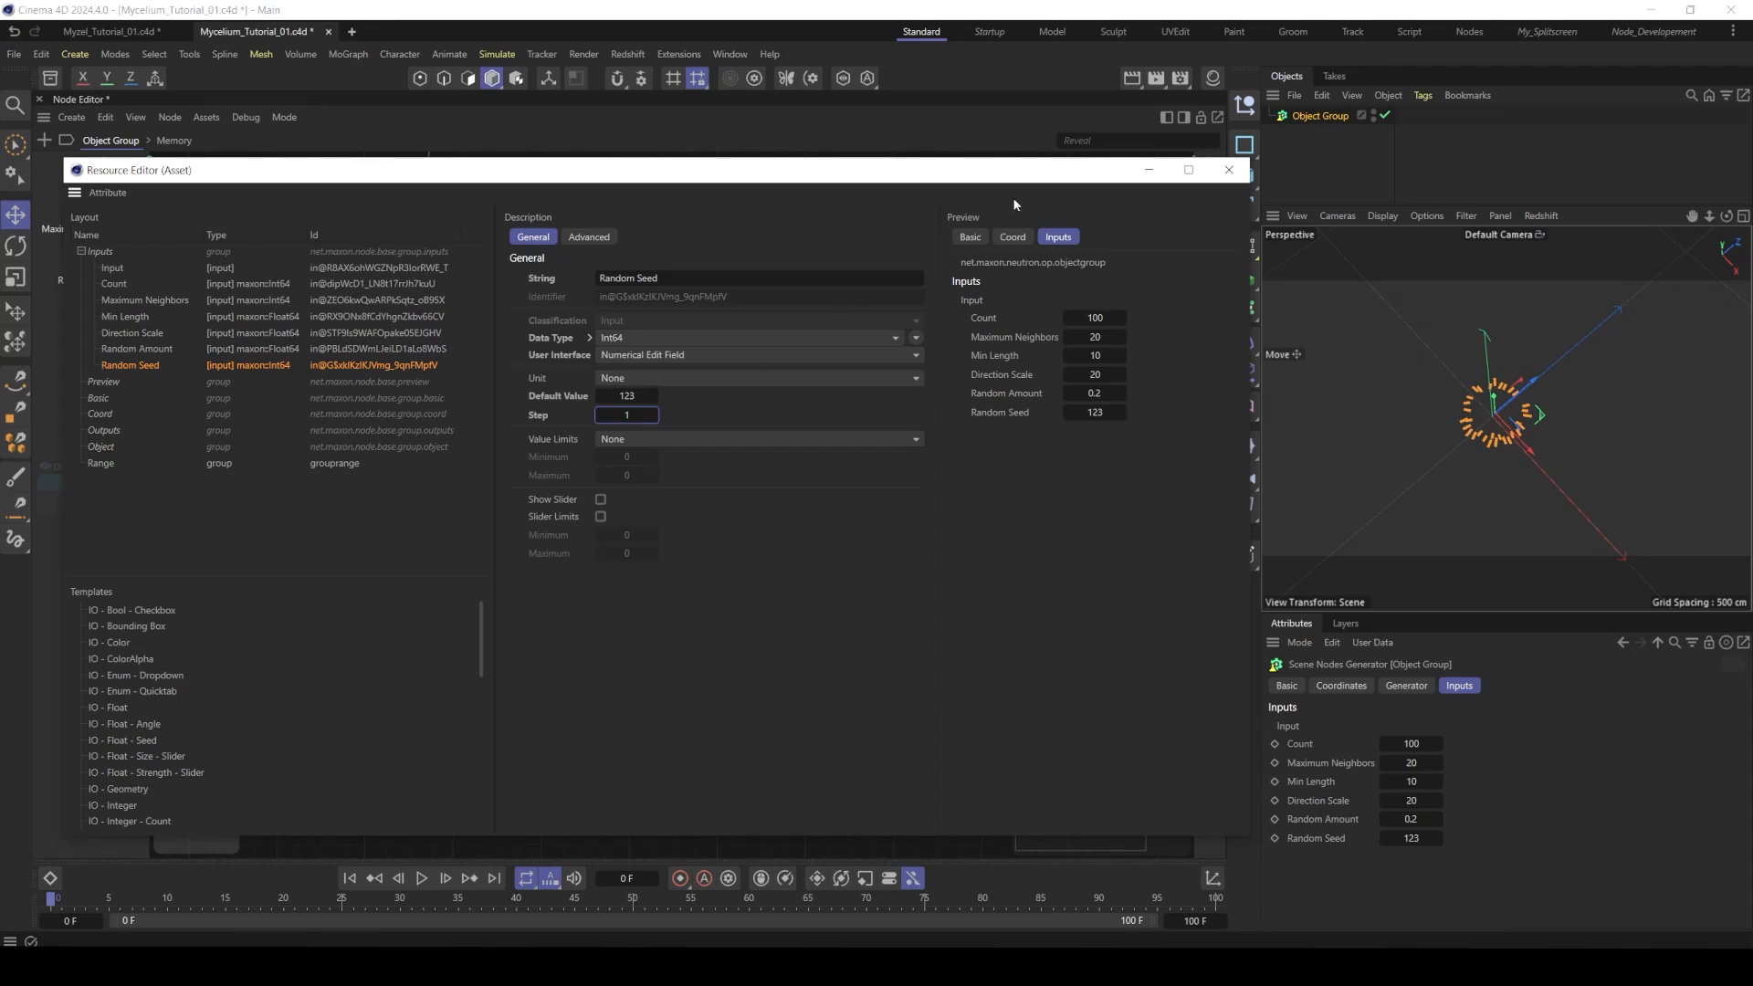
{"action": "left_click", "coordinate": [1229, 170]}
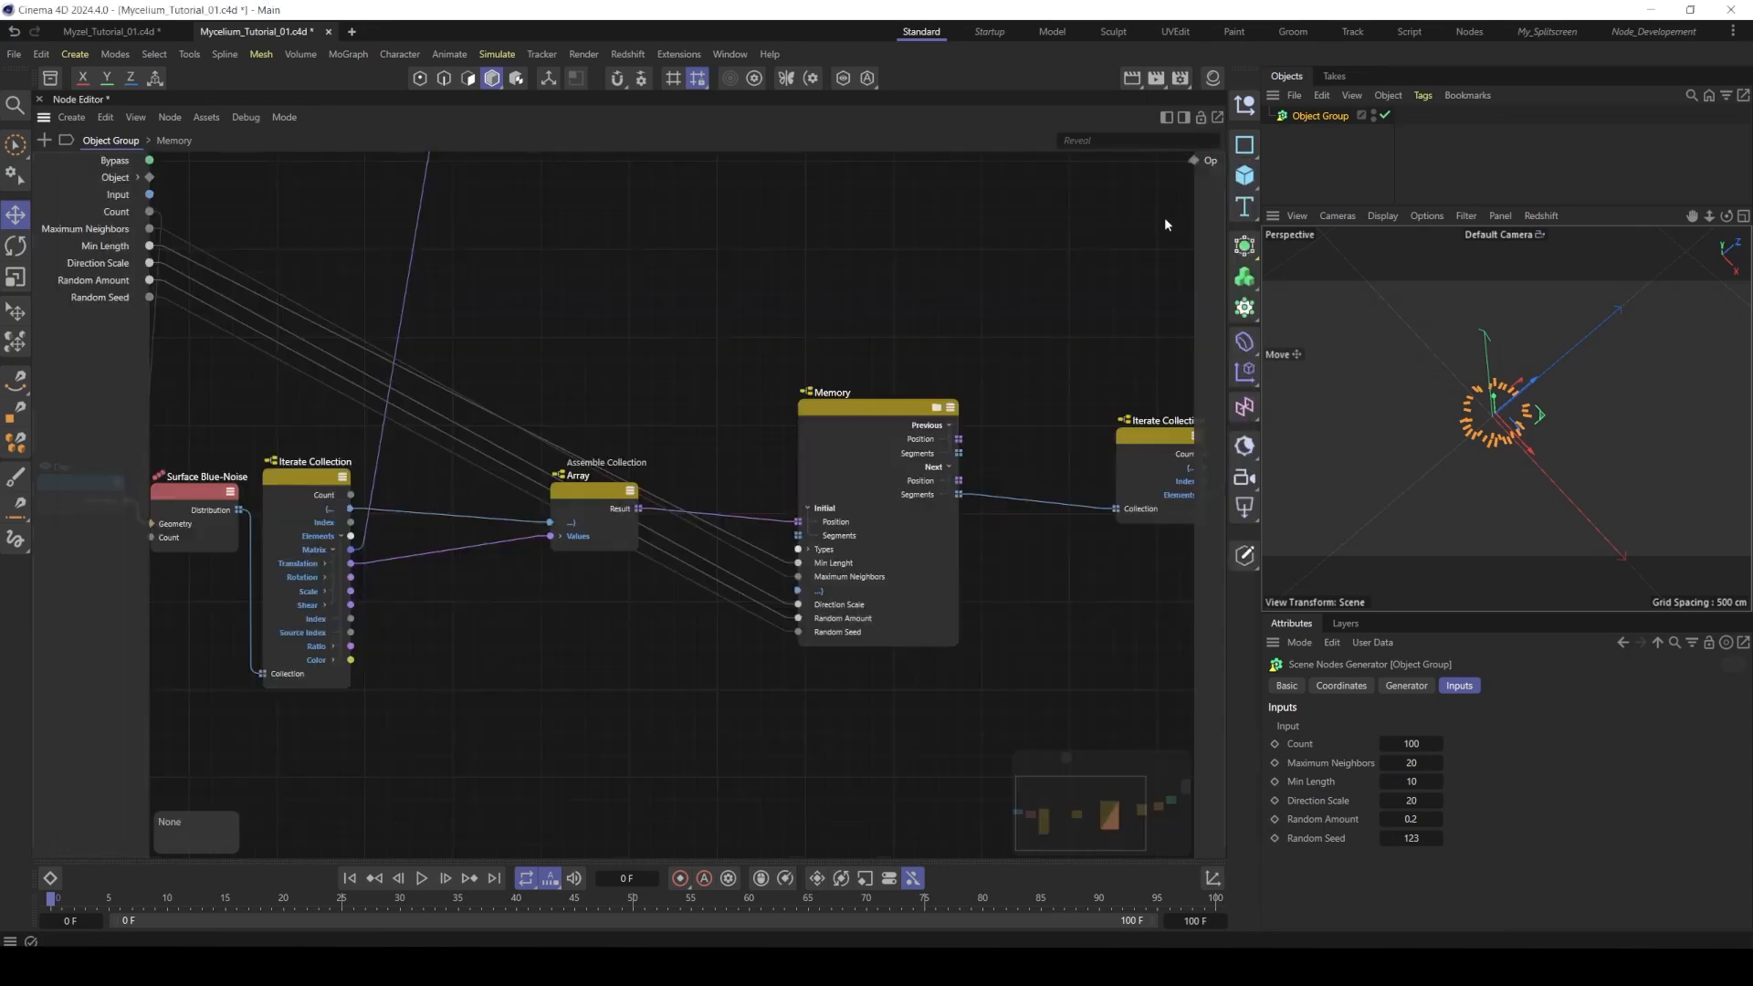
{"action": "key", "text": "ctrl+s"}
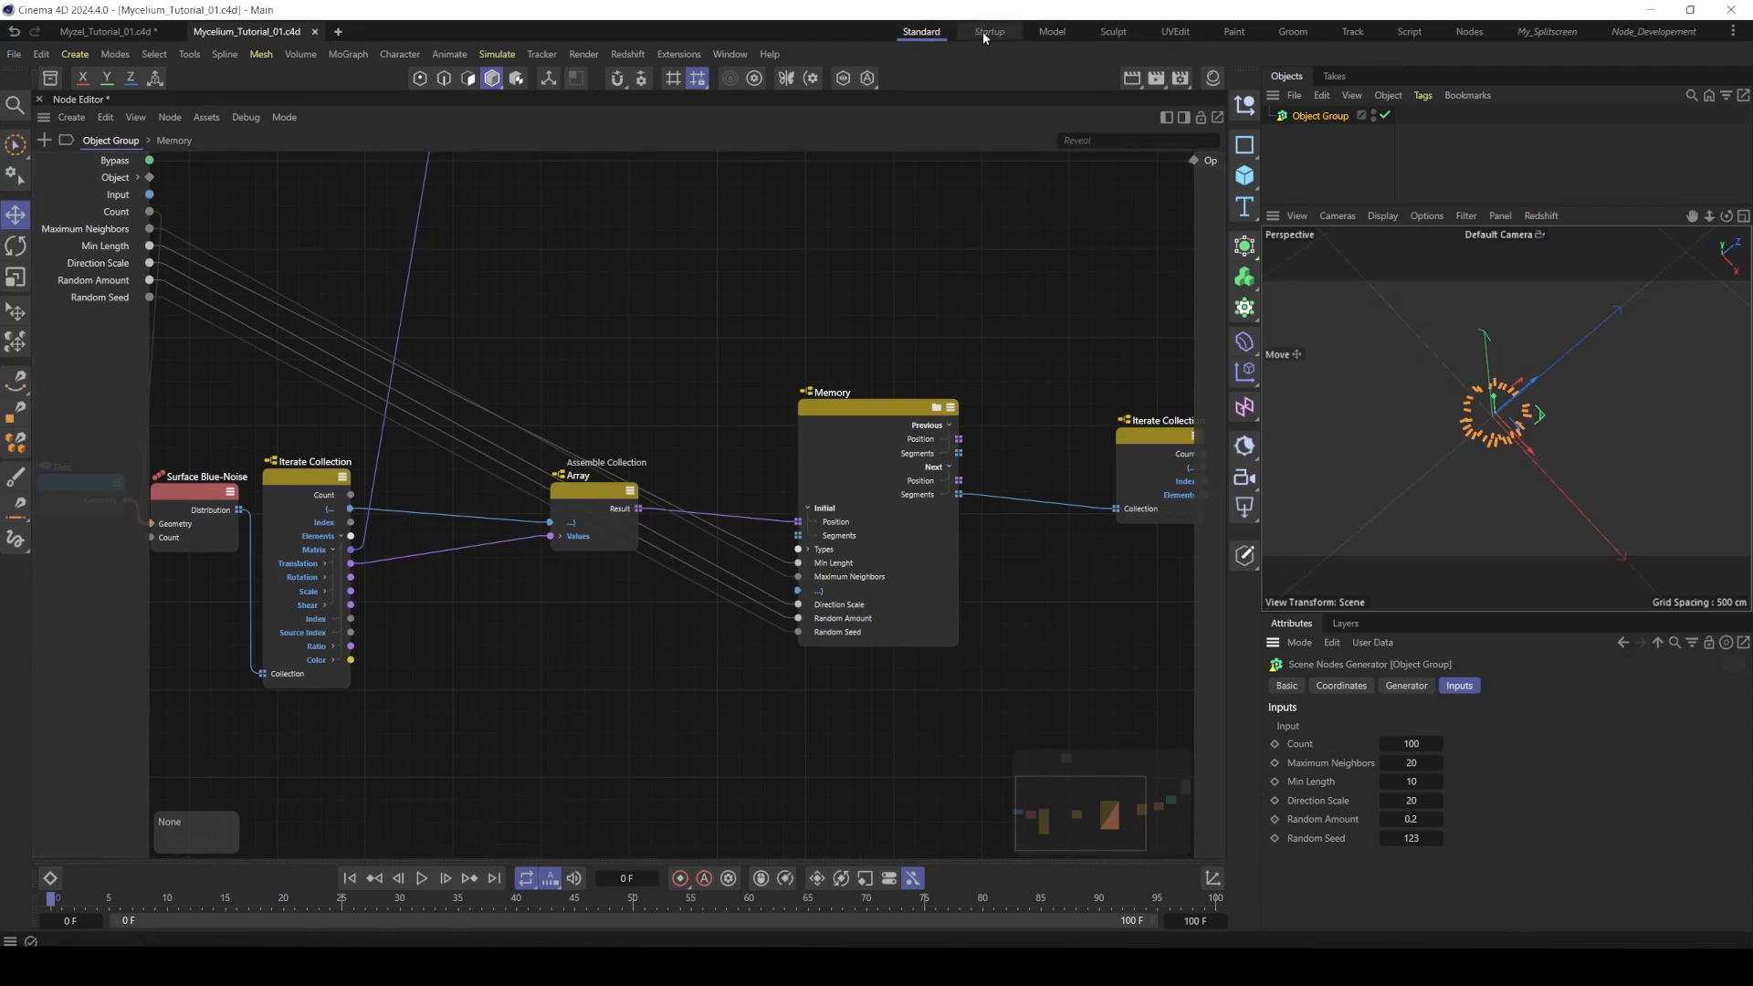
- Restore the Standard layout with the large viewport, centre the ring of segments and select the Object Group
{"action": "left_click", "coordinate": [921, 31]}
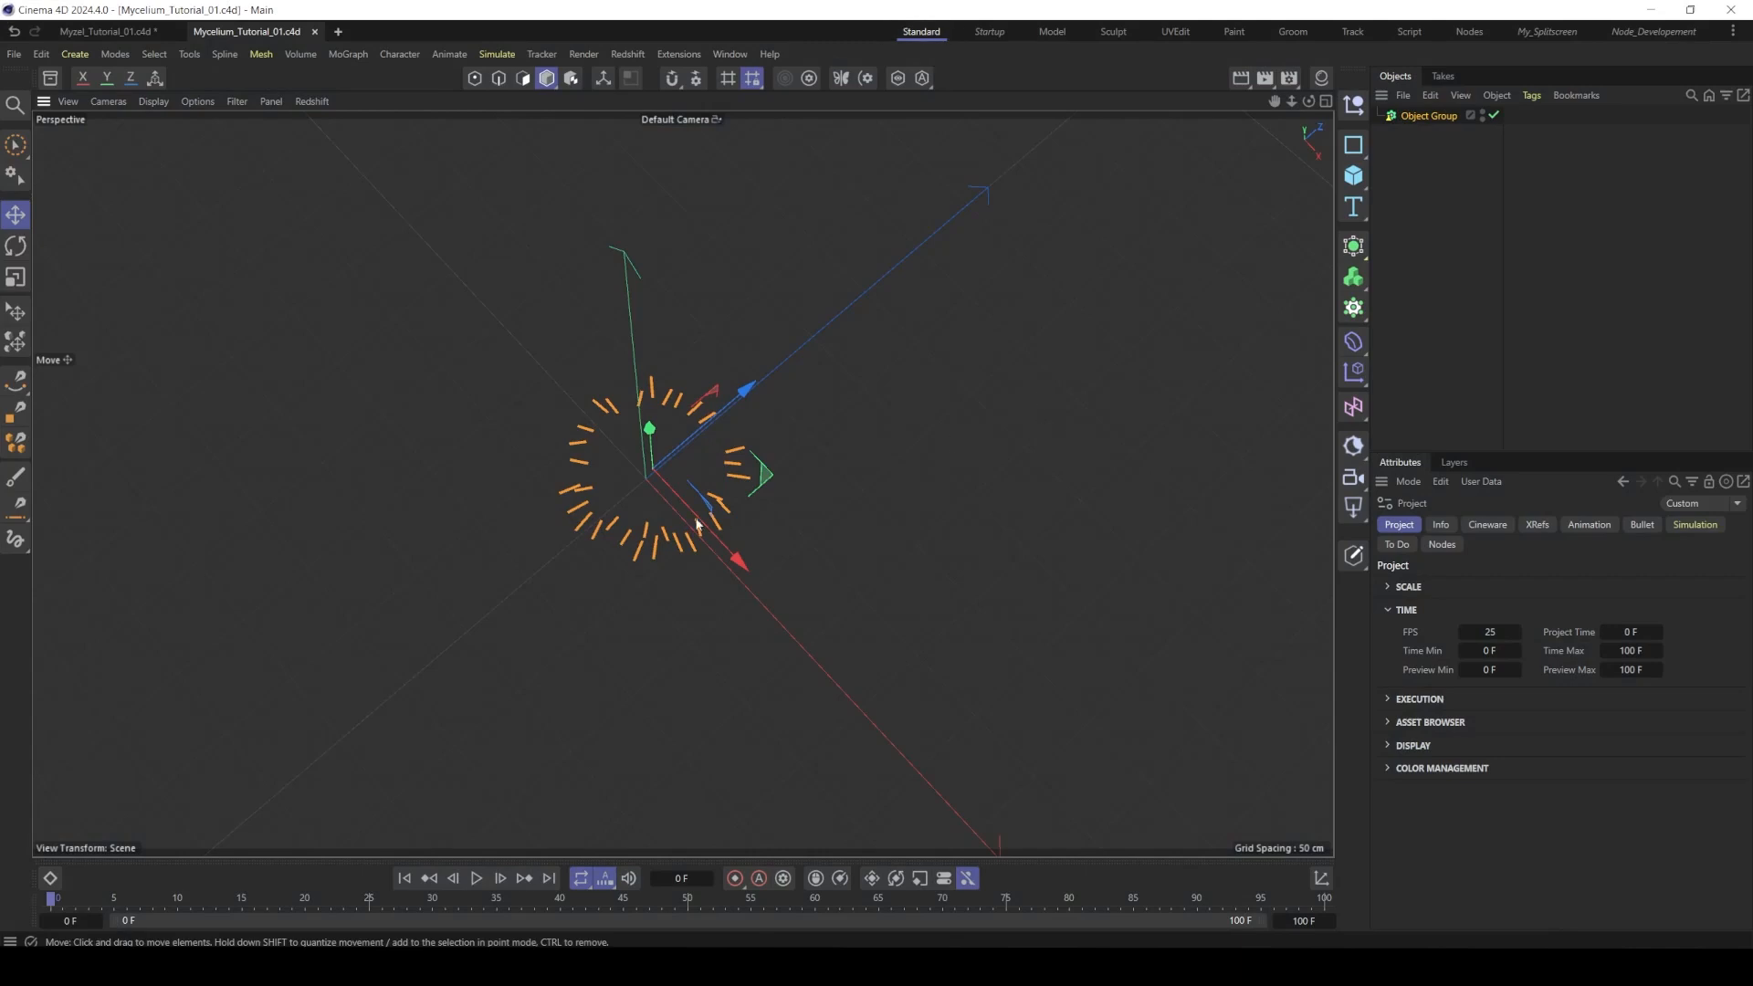
{"action": "scroll", "coordinate": [697, 486], "scroll_direction": "up", "scroll_amount": 6}
{"action": "middle_click_drag", "start_coordinate": [701, 417], "coordinate": [897, 459], "text": "alt"}
{"action": "scroll", "coordinate": [1048, 491], "scroll_direction": "down", "scroll_amount": 5}
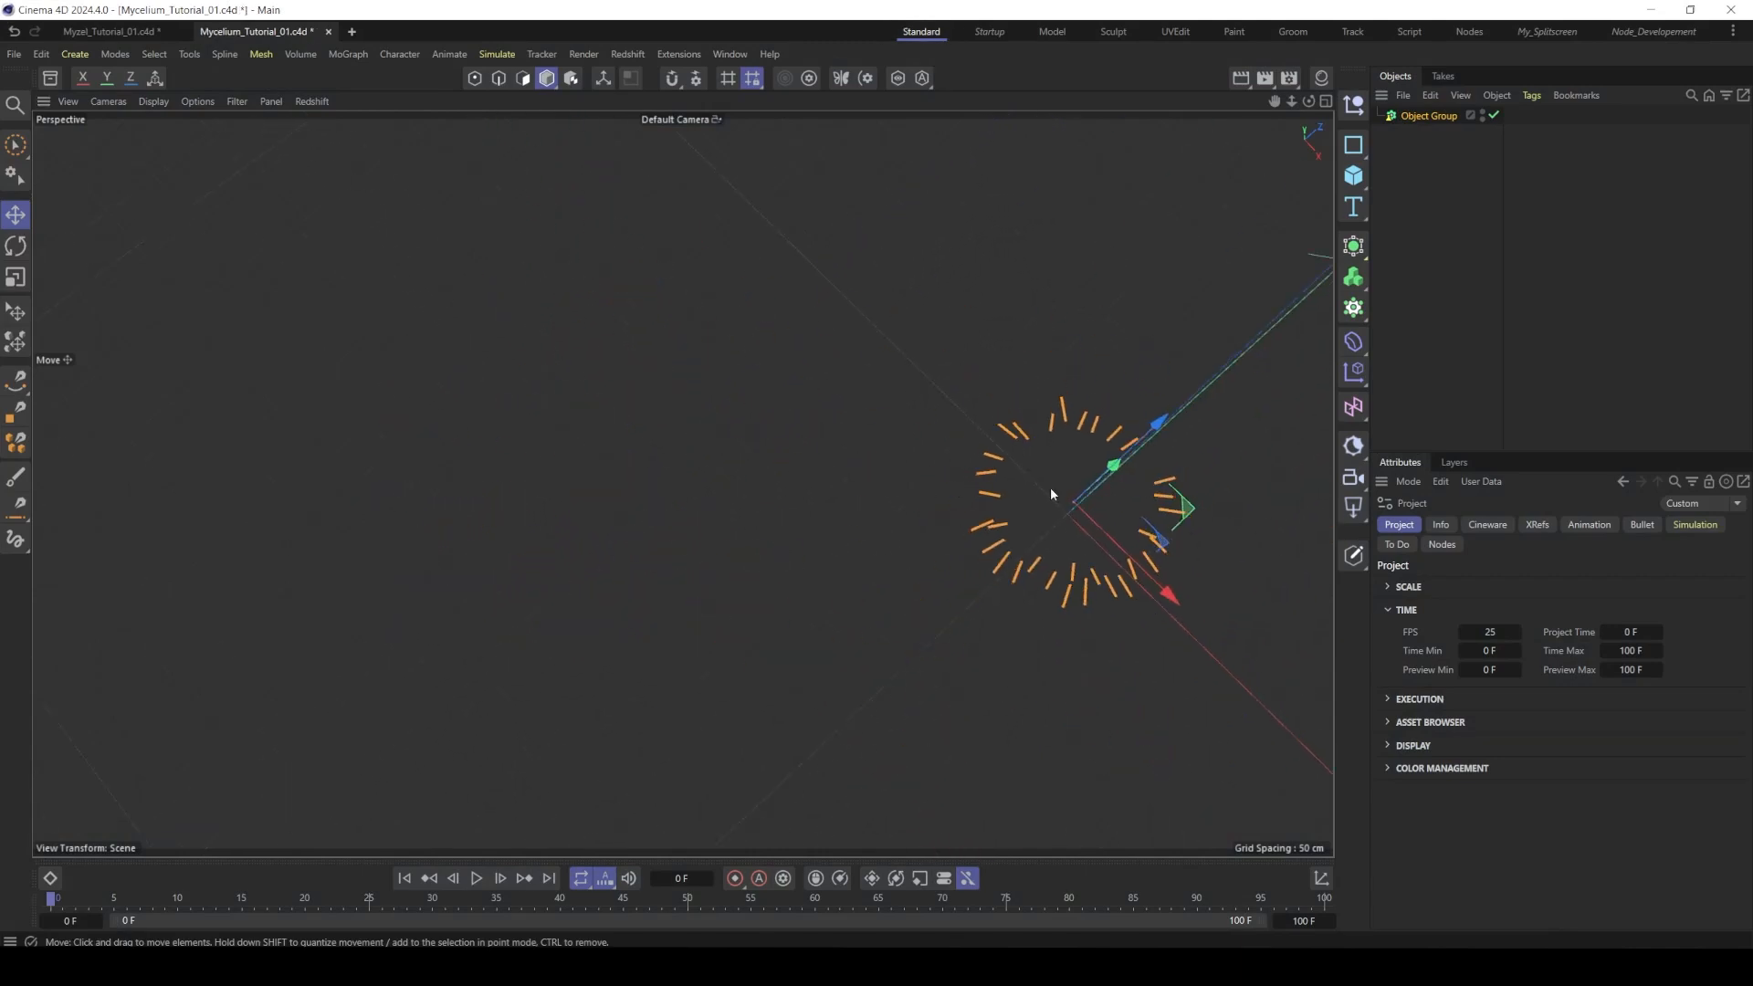
{"action": "middle_click_drag", "start_coordinate": [1051, 494], "coordinate": [698, 461], "text": "alt"}
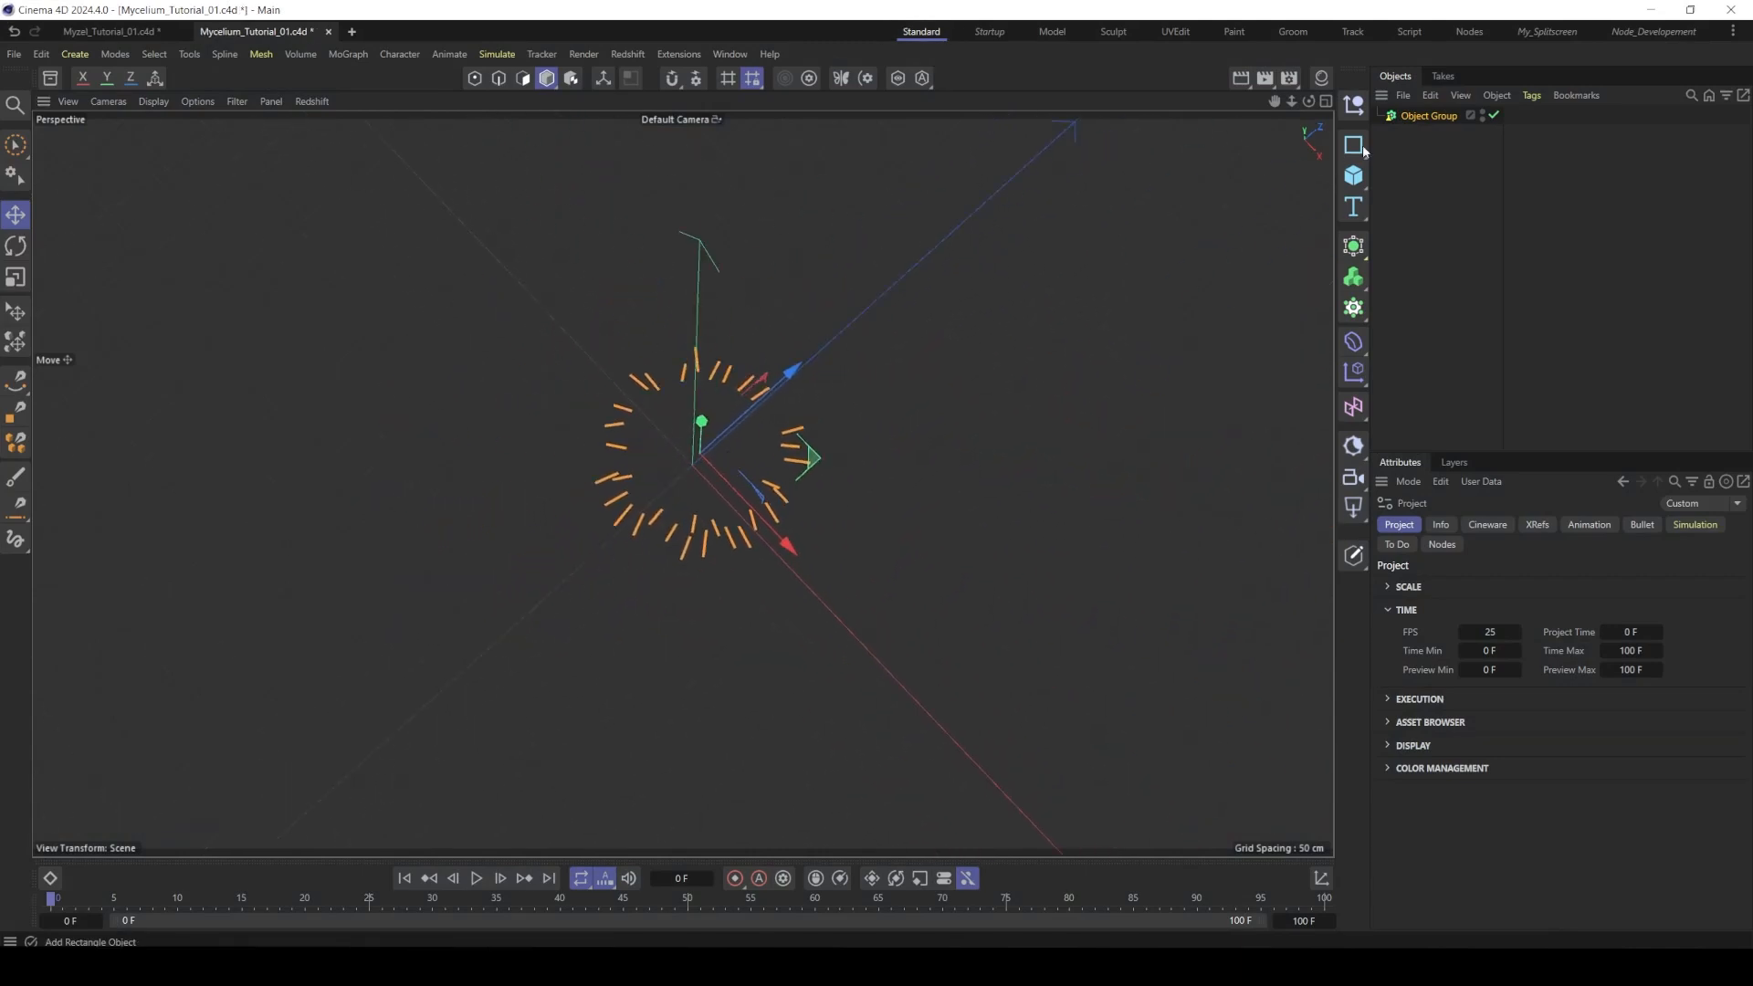
{"action": "left_click", "coordinate": [1426, 116]}
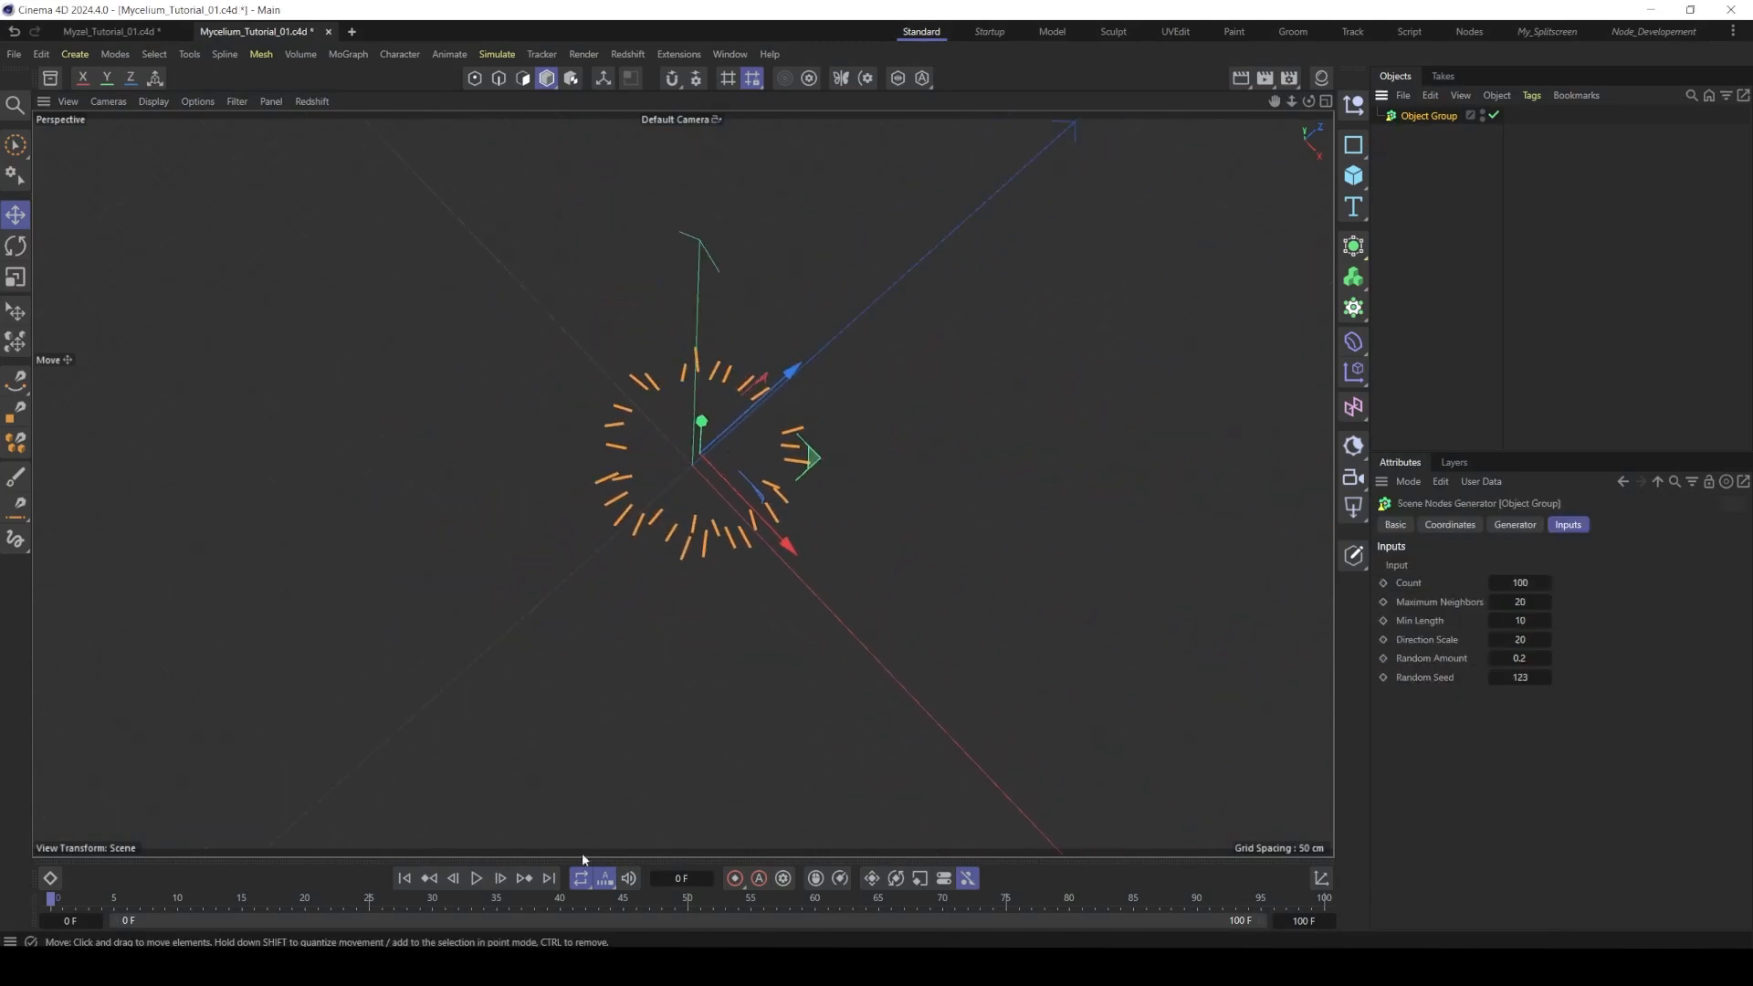
- Play the growth to about frame 23, inspect the full branching pattern from farther away, and return to the first frame
{"action": "left_click", "coordinate": [487, 878]}
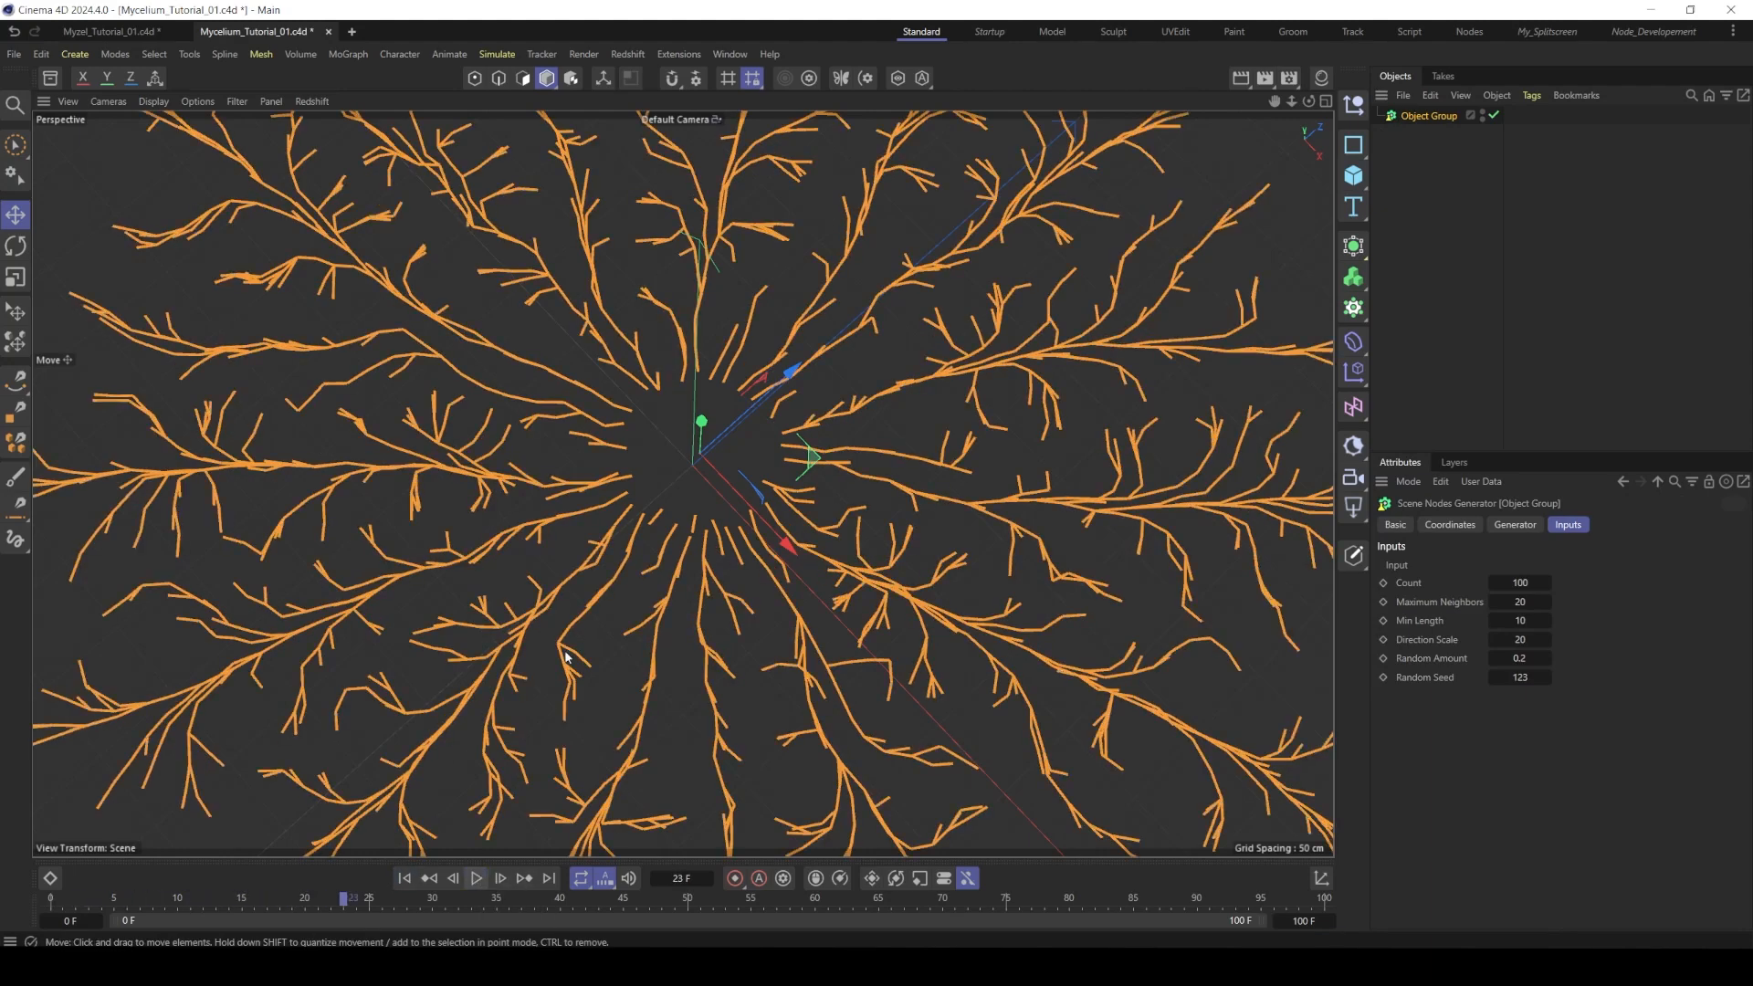
{"action": "scroll", "coordinate": [566, 658], "scroll_direction": "down", "scroll_amount": 4}
{"action": "middle_click_drag", "start_coordinate": [585, 686], "coordinate": [518, 765], "text": "alt"}
{"action": "scroll", "coordinate": [519, 765], "scroll_direction": "down", "scroll_amount": 2}
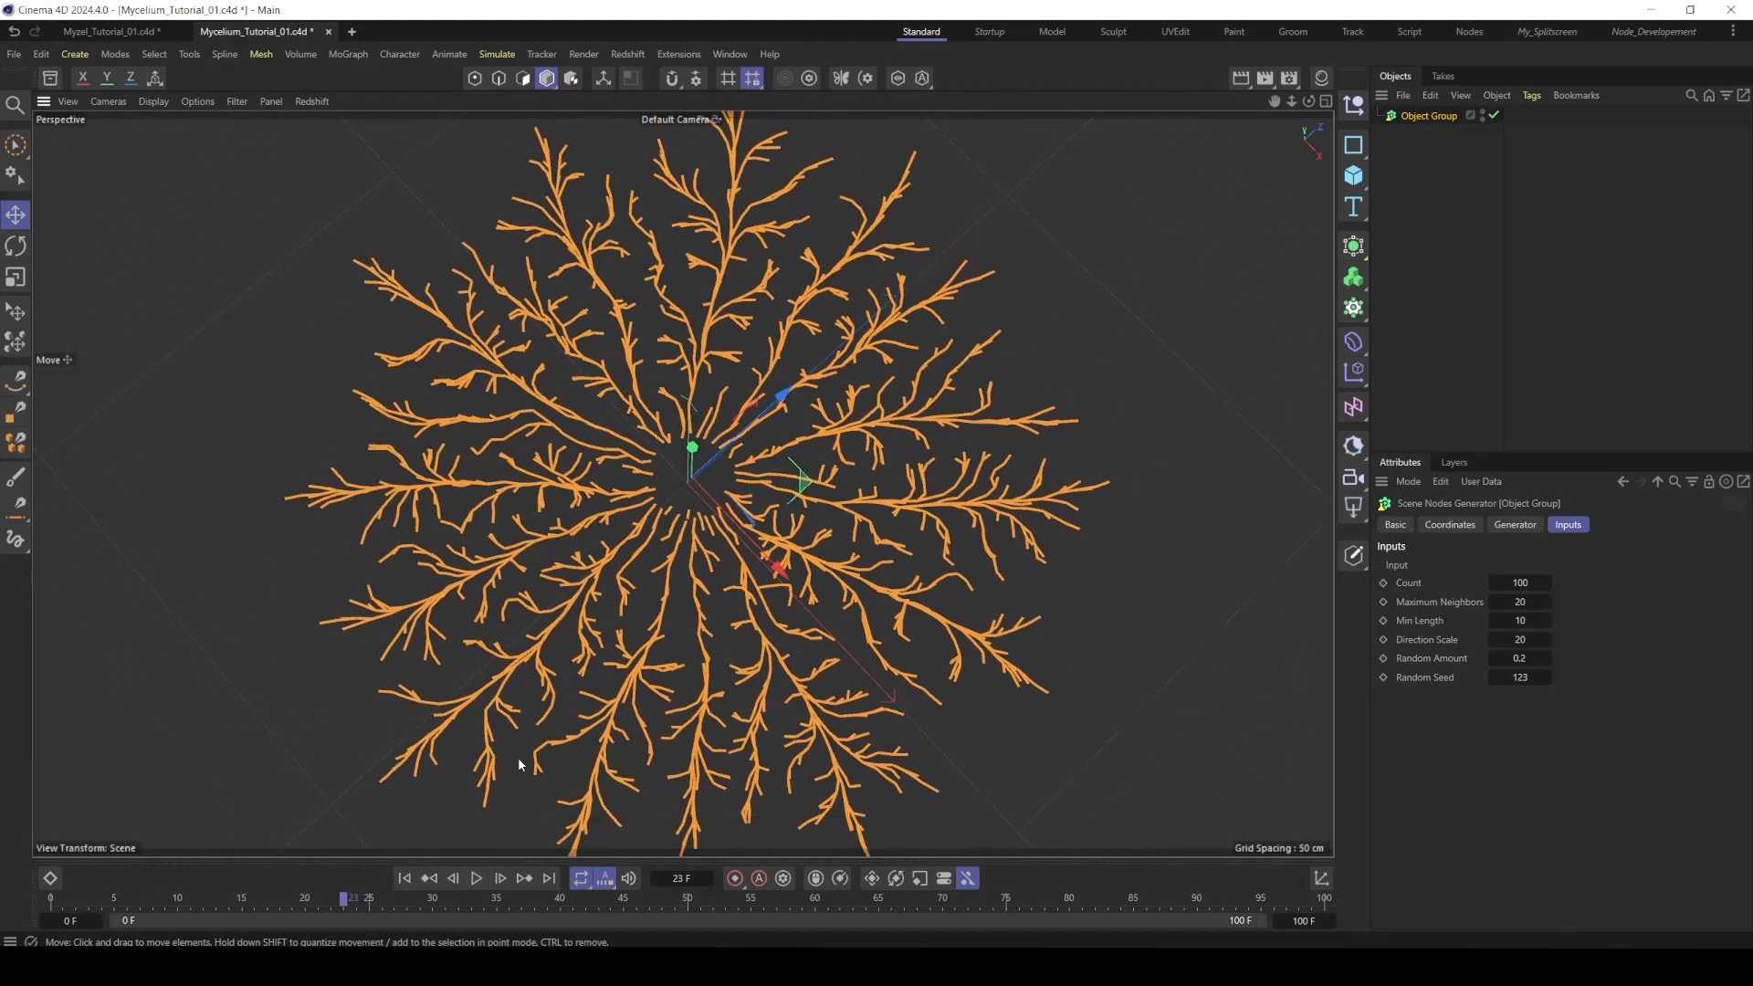
{"action": "left_click", "coordinate": [405, 878]}
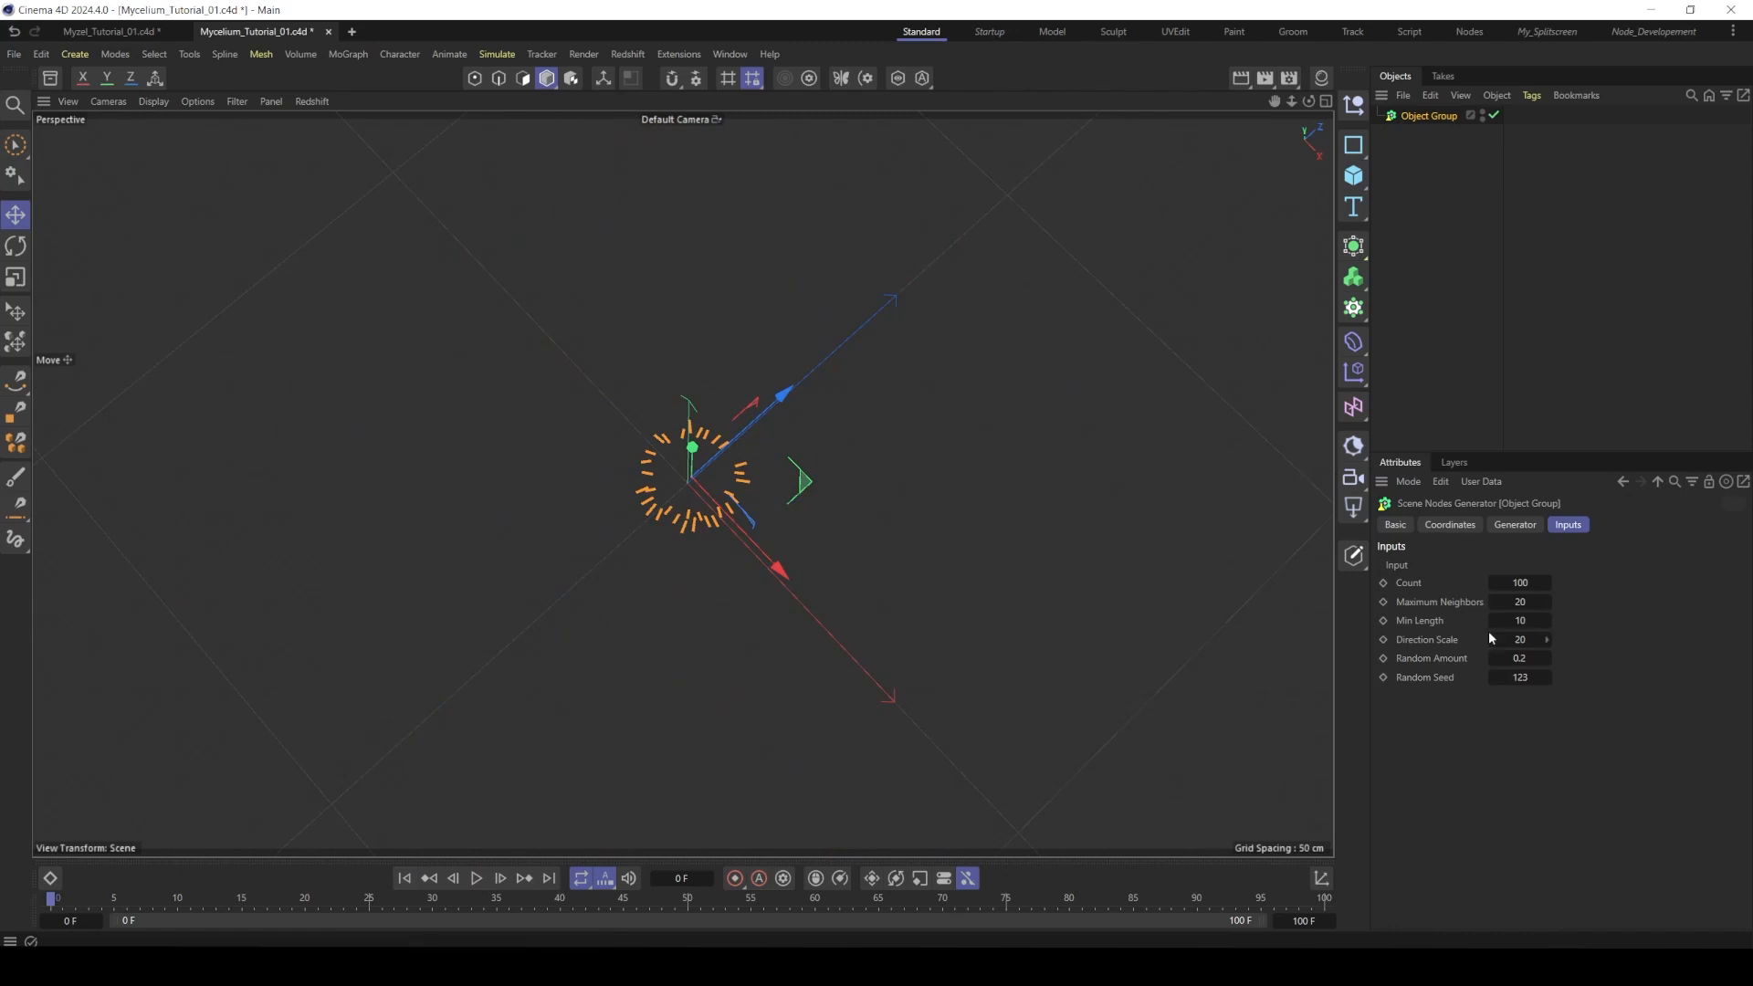
- Set Maximum Neighbors to 5, play the growth to about frame 18, and return to the first frame
{"action": "left_click", "coordinate": [1526, 602]}
{"action": "type", "text": "5"}
{"action": "key", "text": "Return"}
{"action": "left_click", "coordinate": [475, 878]}
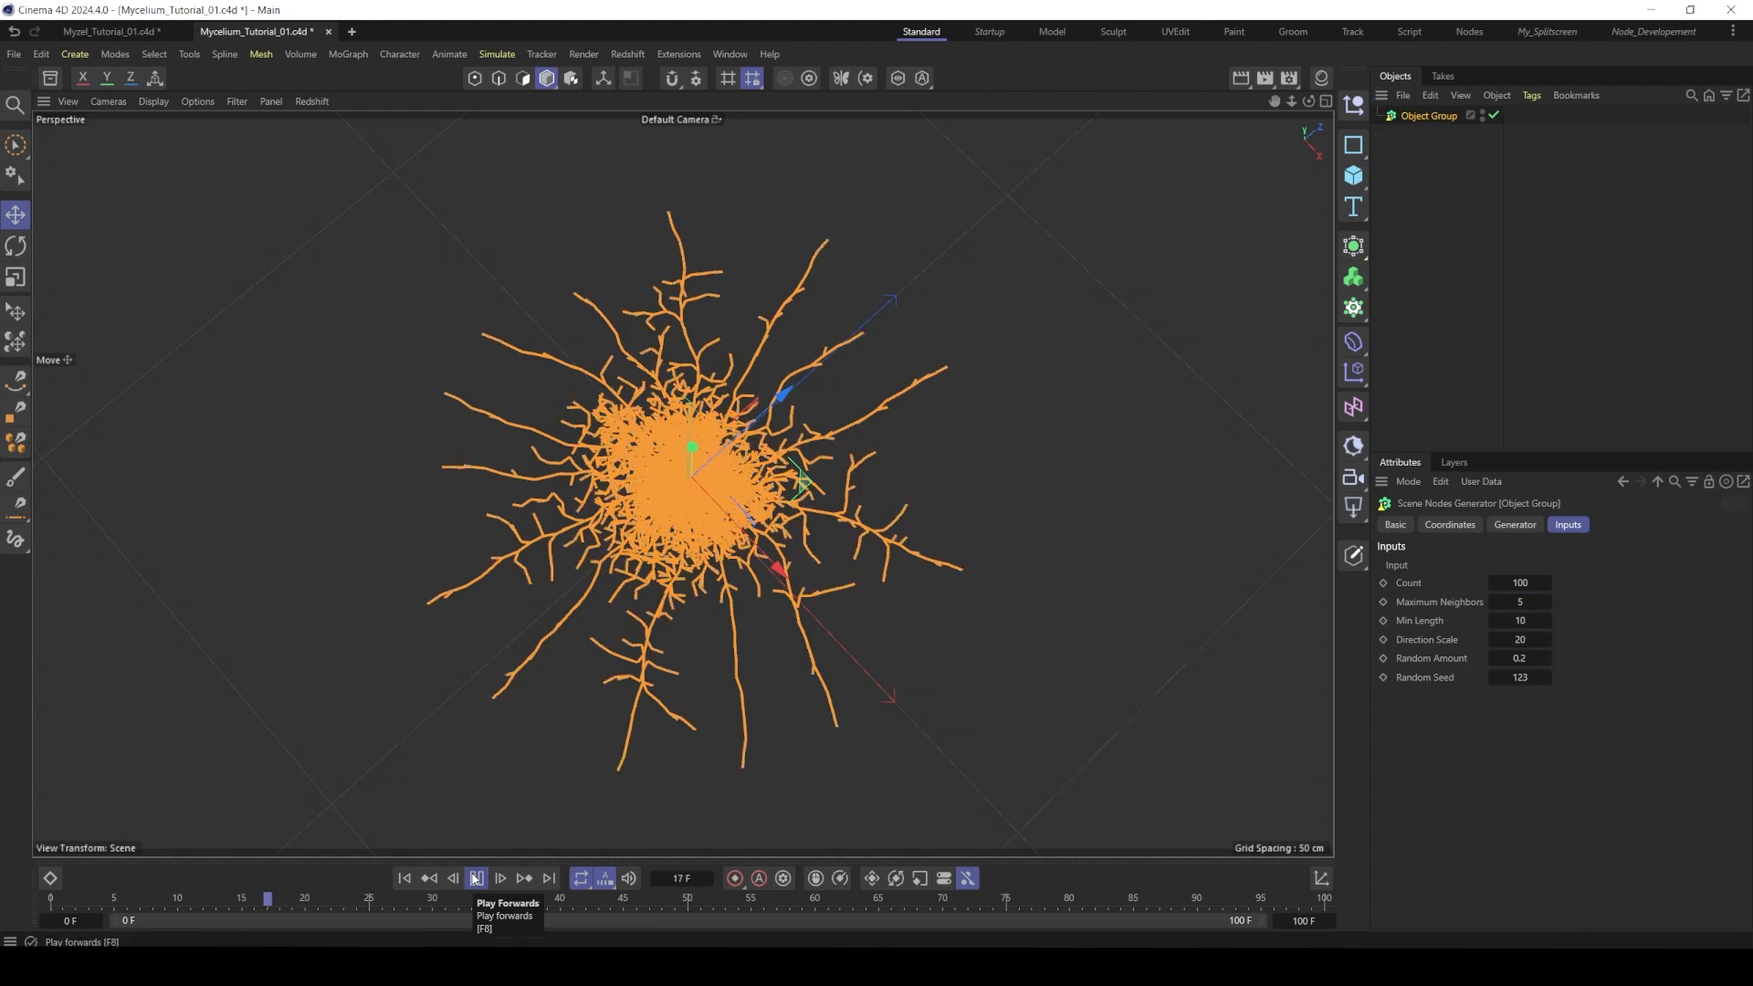
{"action": "left_click", "coordinate": [476, 878]}
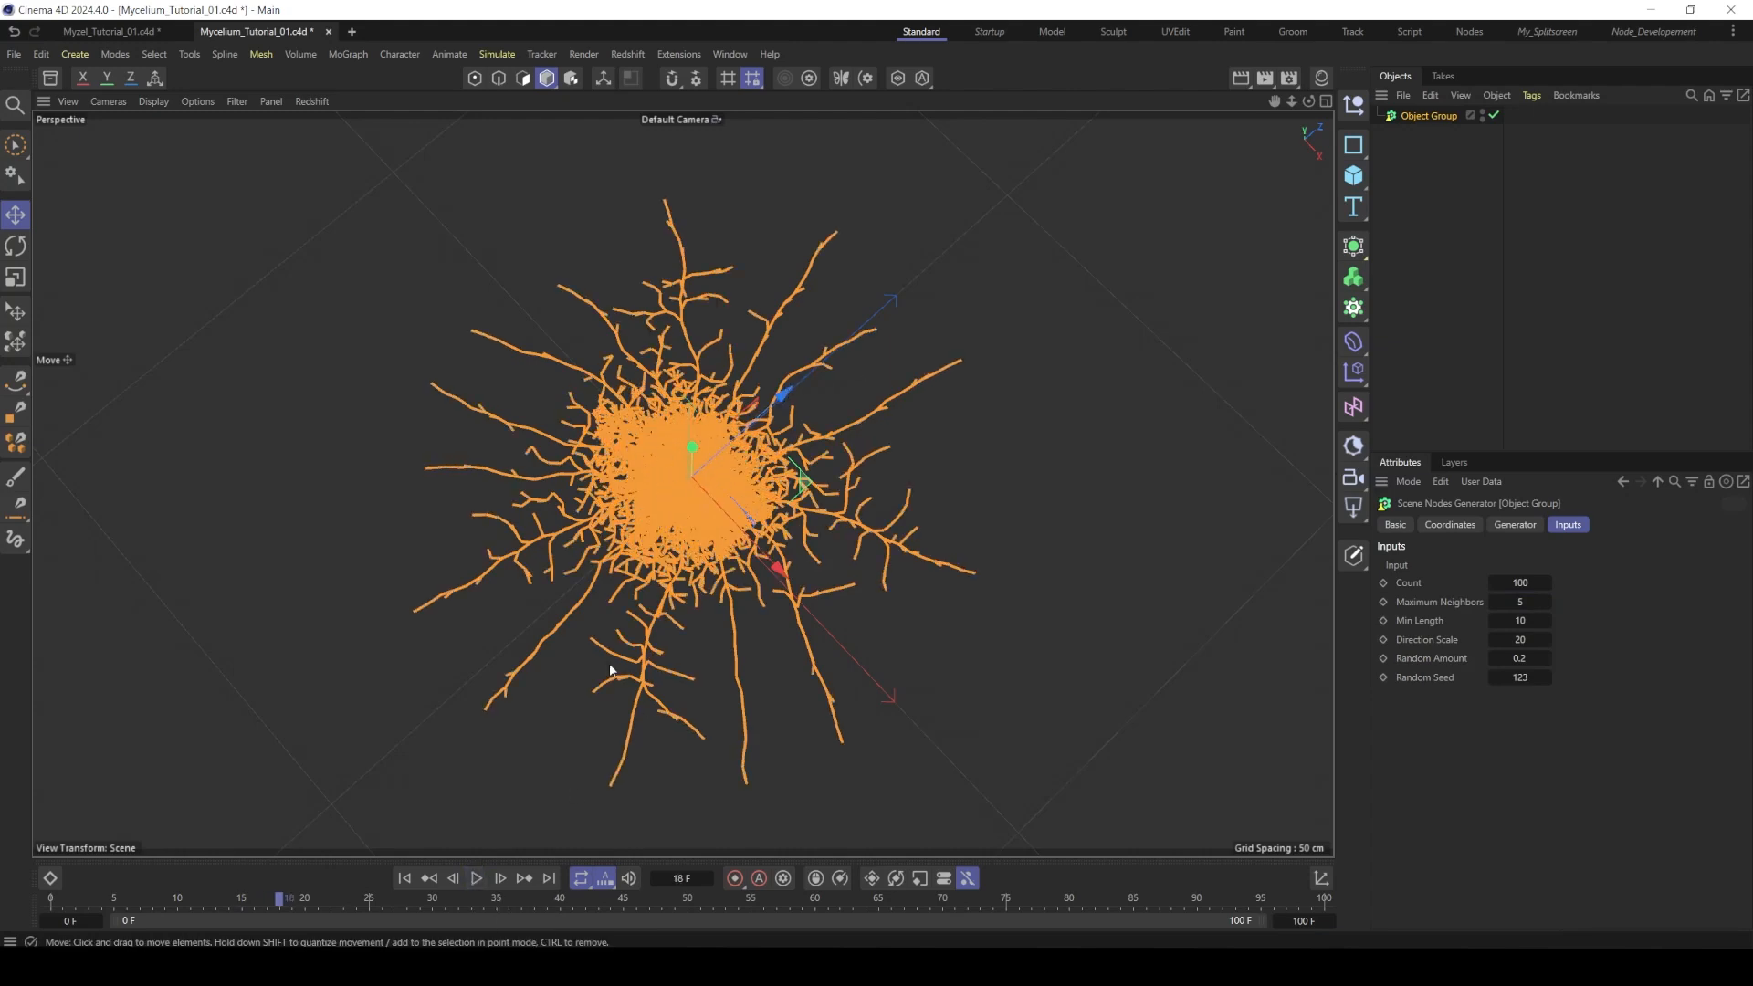
{"action": "right_click_drag", "start_coordinate": [711, 390], "coordinate": [803, 425], "text": "alt"}
{"action": "left_click", "coordinate": [409, 878]}
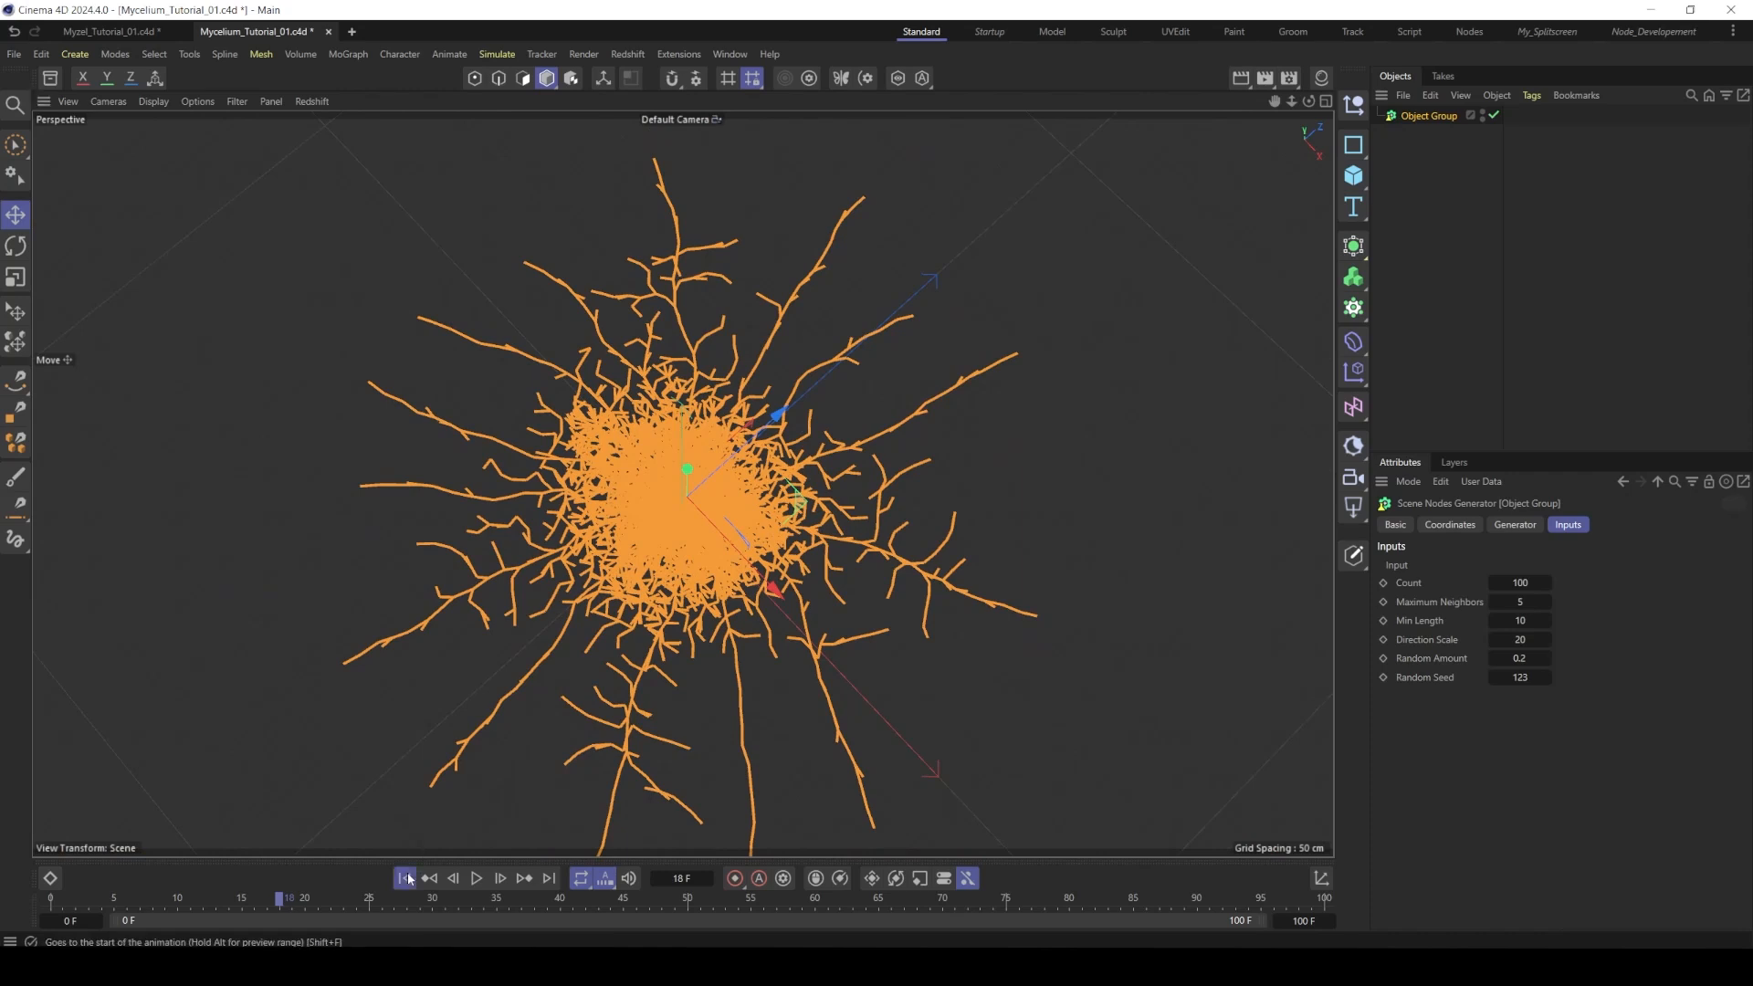
- Set Random Amount to 0.1, play the growth to about frame 18, and return to the first frame
{"action": "double_click", "coordinate": [1517, 658]}
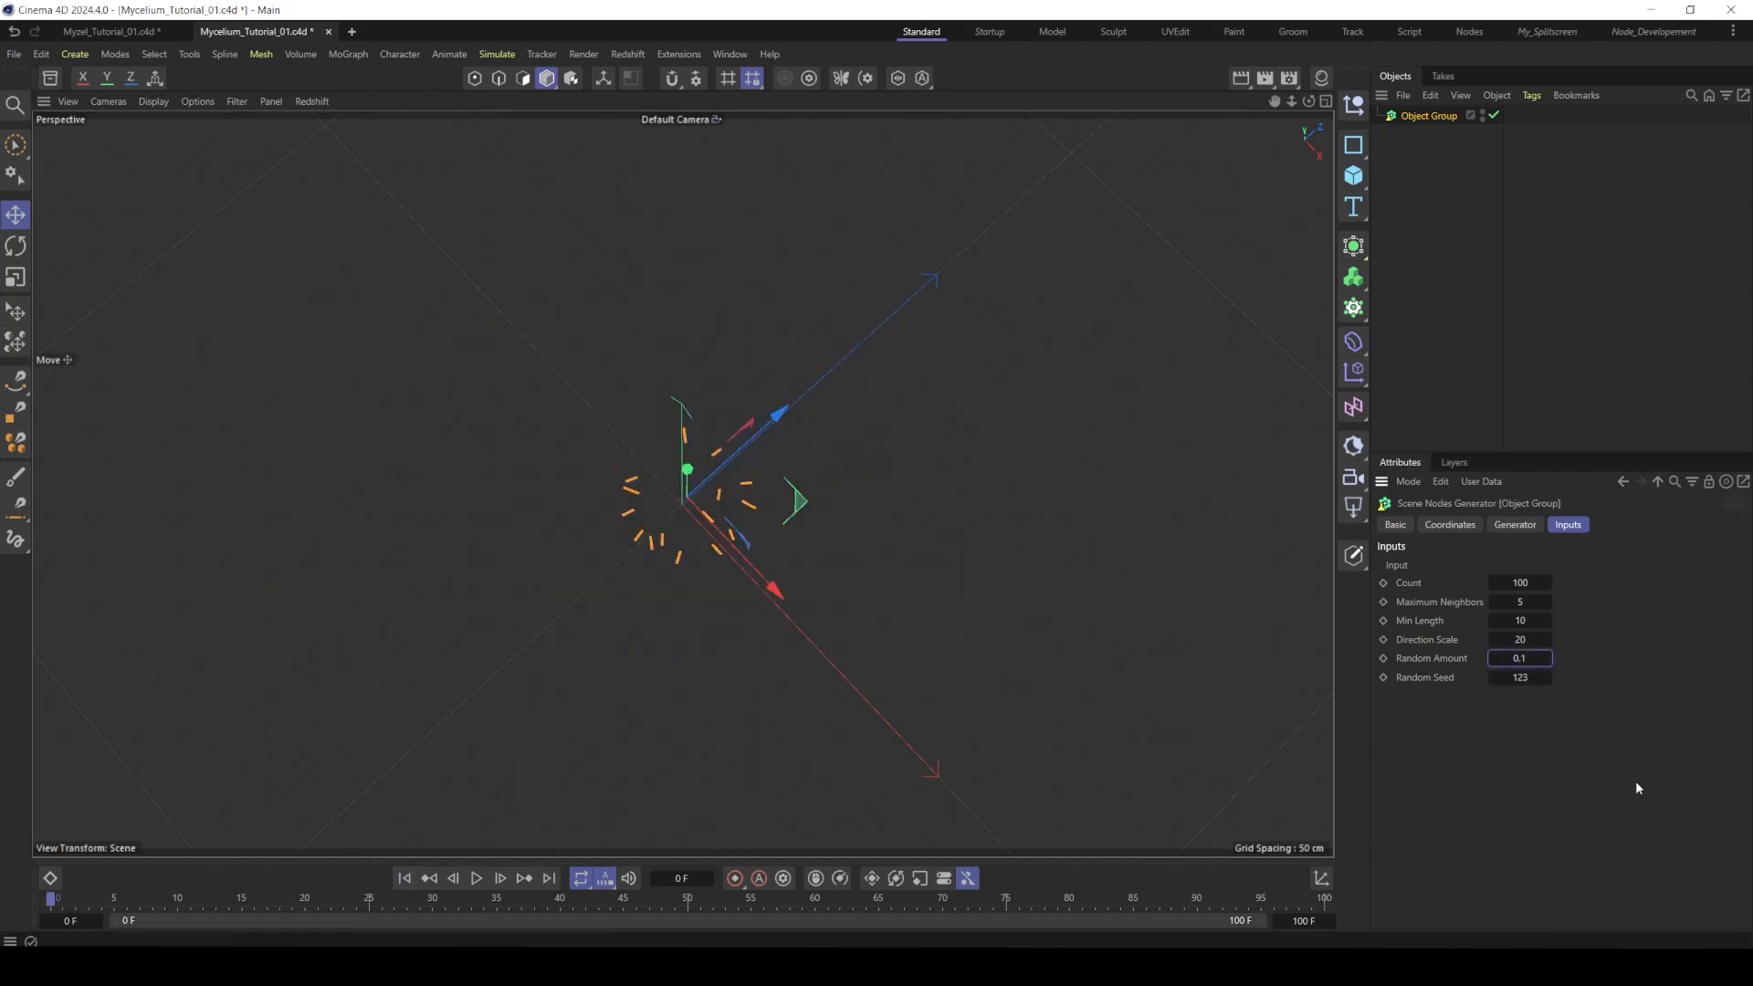
{"action": "left_click", "coordinate": [476, 878]}
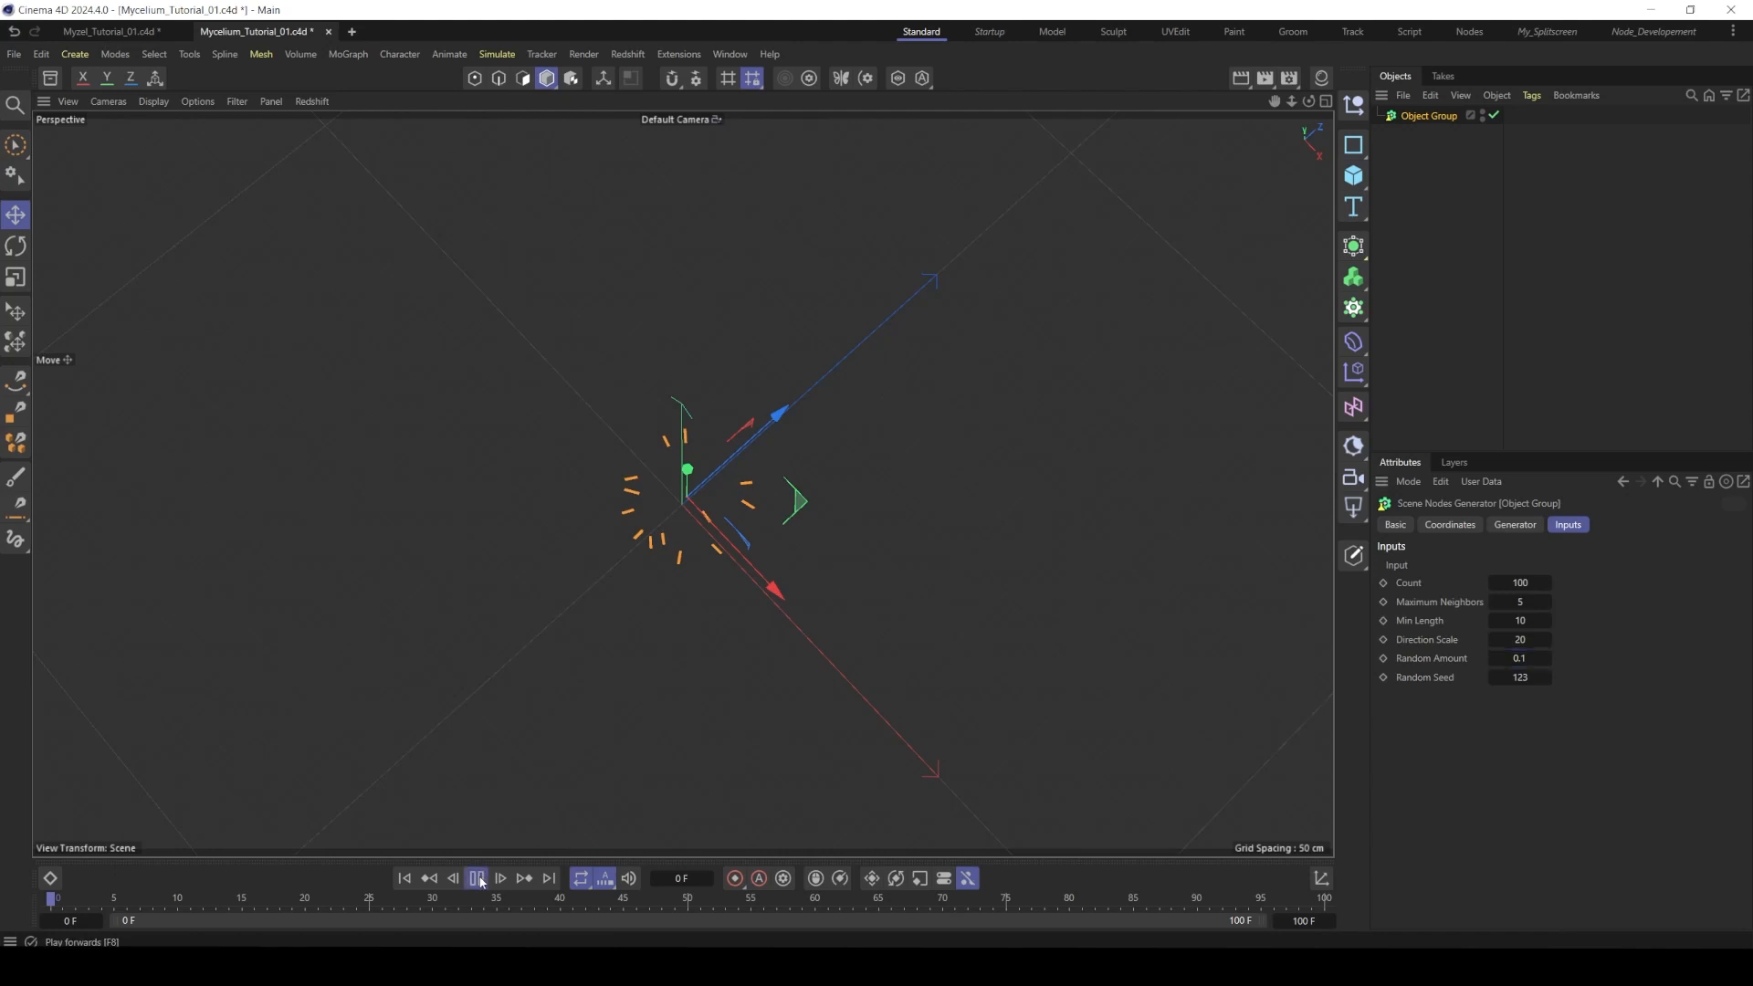
{"action": "left_click", "coordinate": [477, 879]}
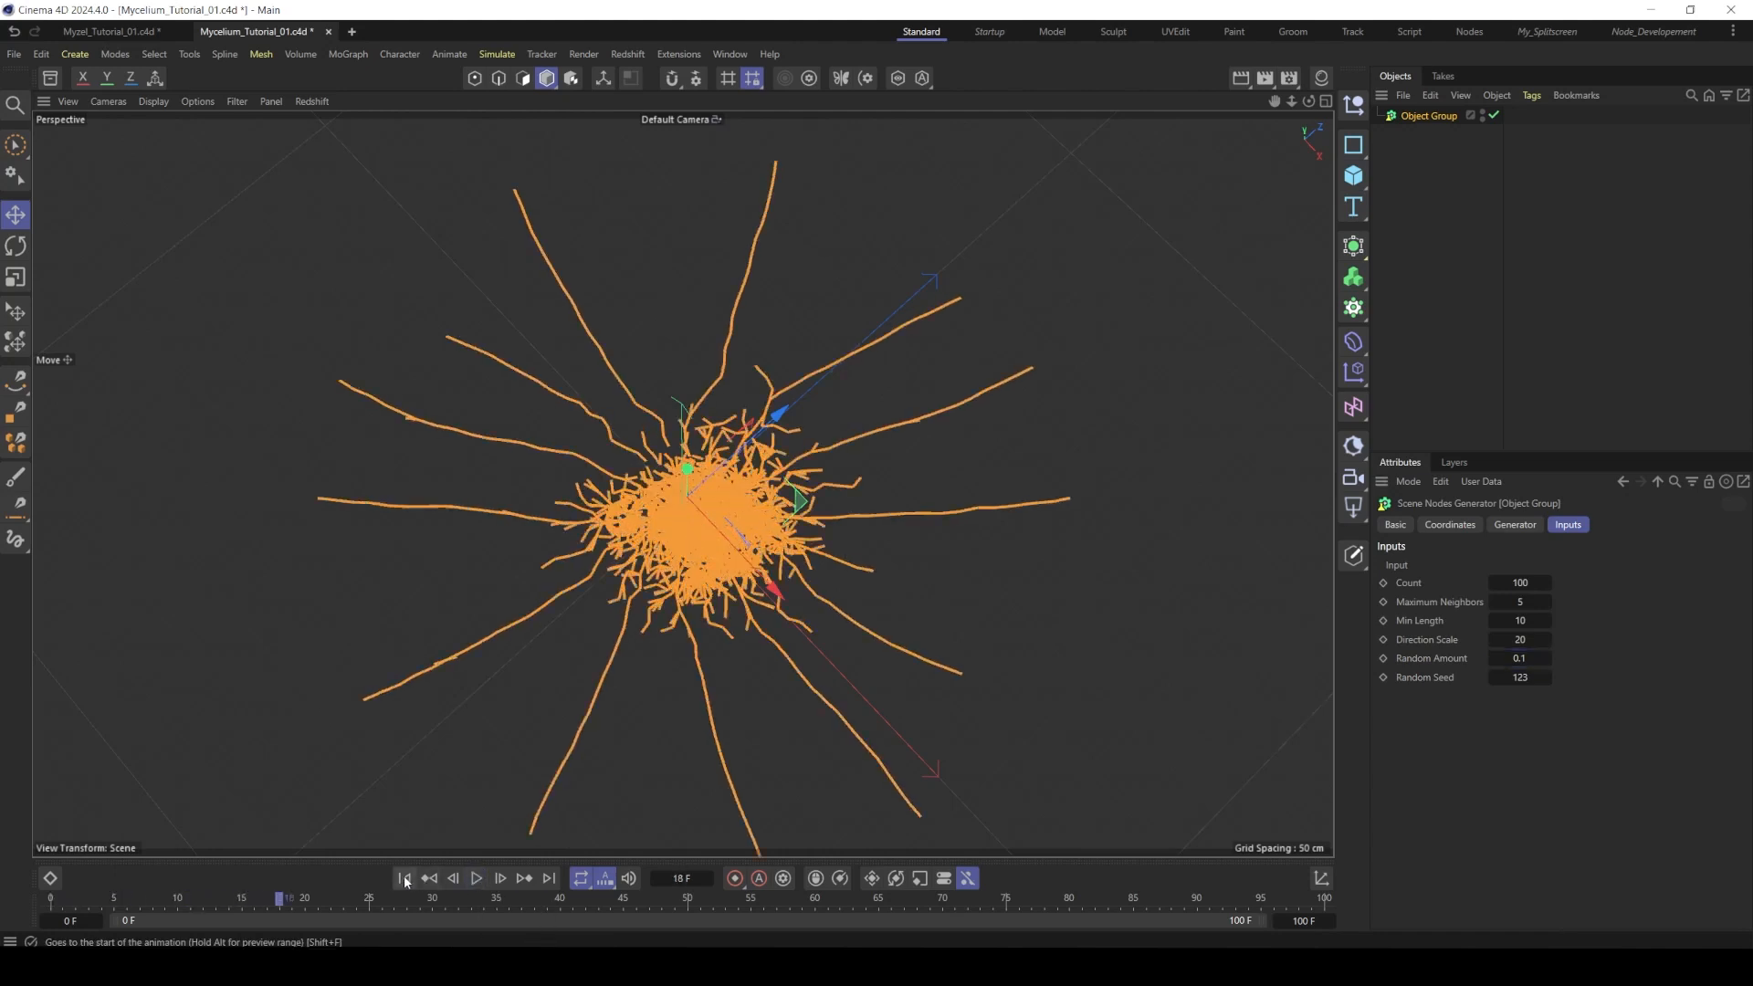
{"action": "left_click", "coordinate": [405, 879]}
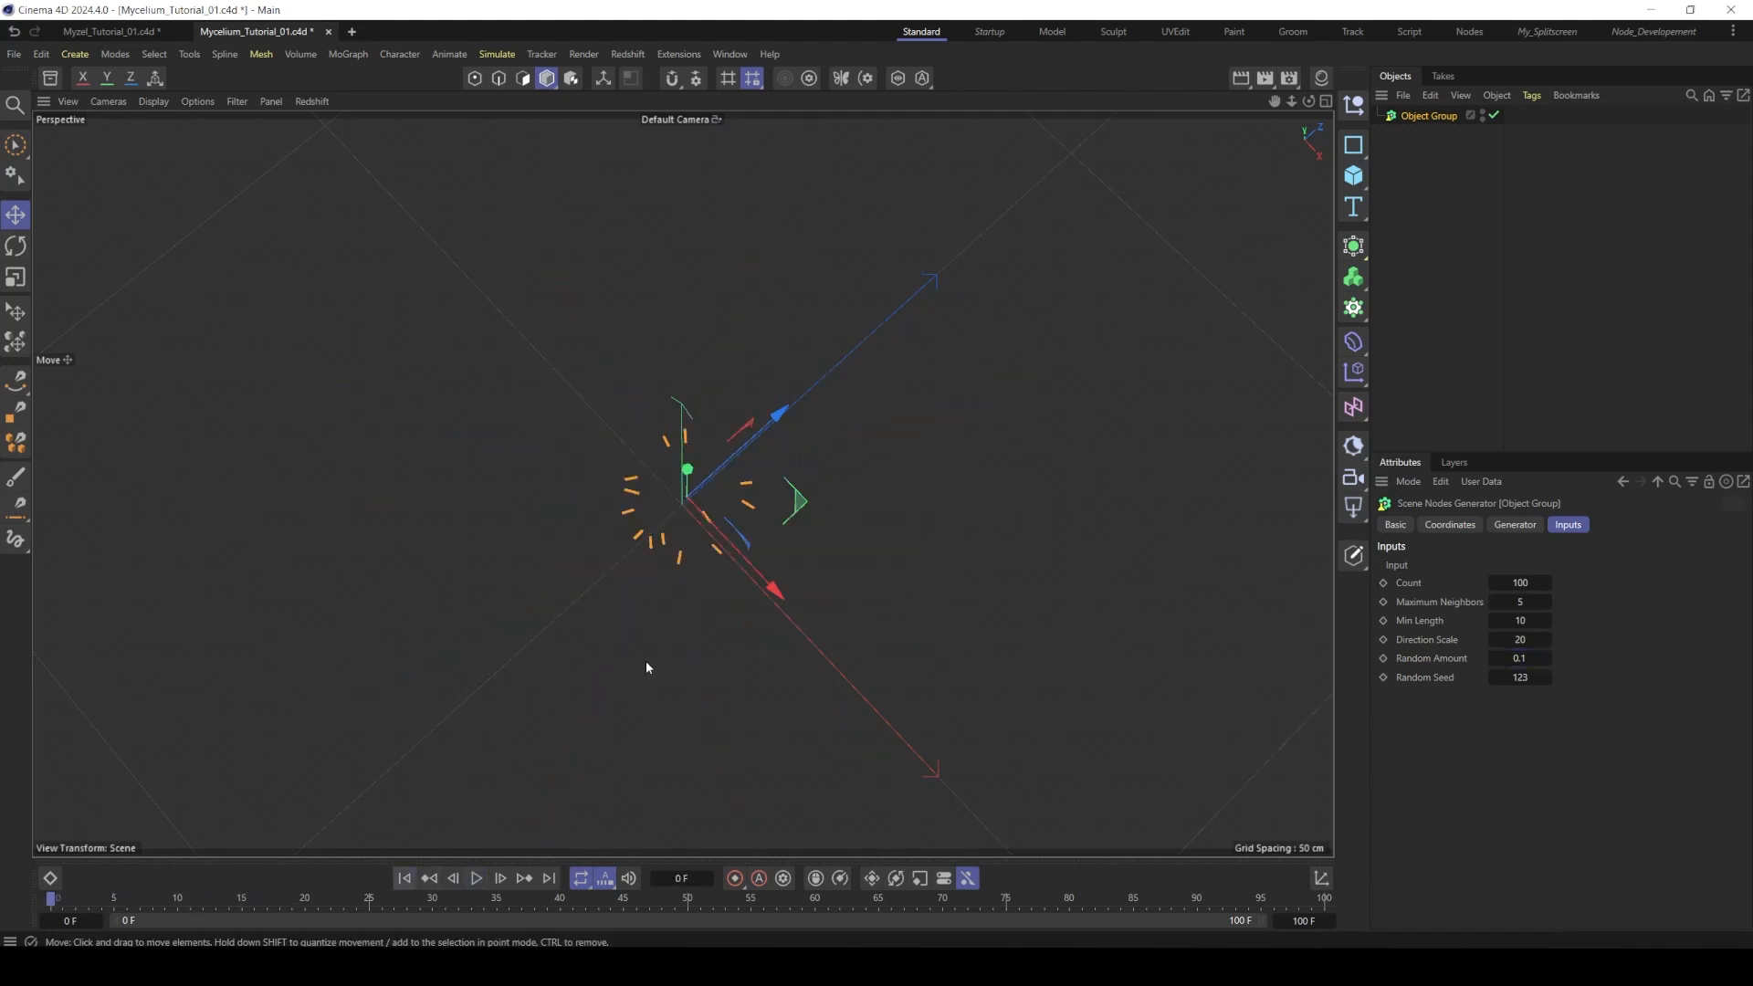
- Set Min Length to 12, play the growth to about frame 13, and return to the first frame
{"action": "double_click", "coordinate": [1517, 620]}
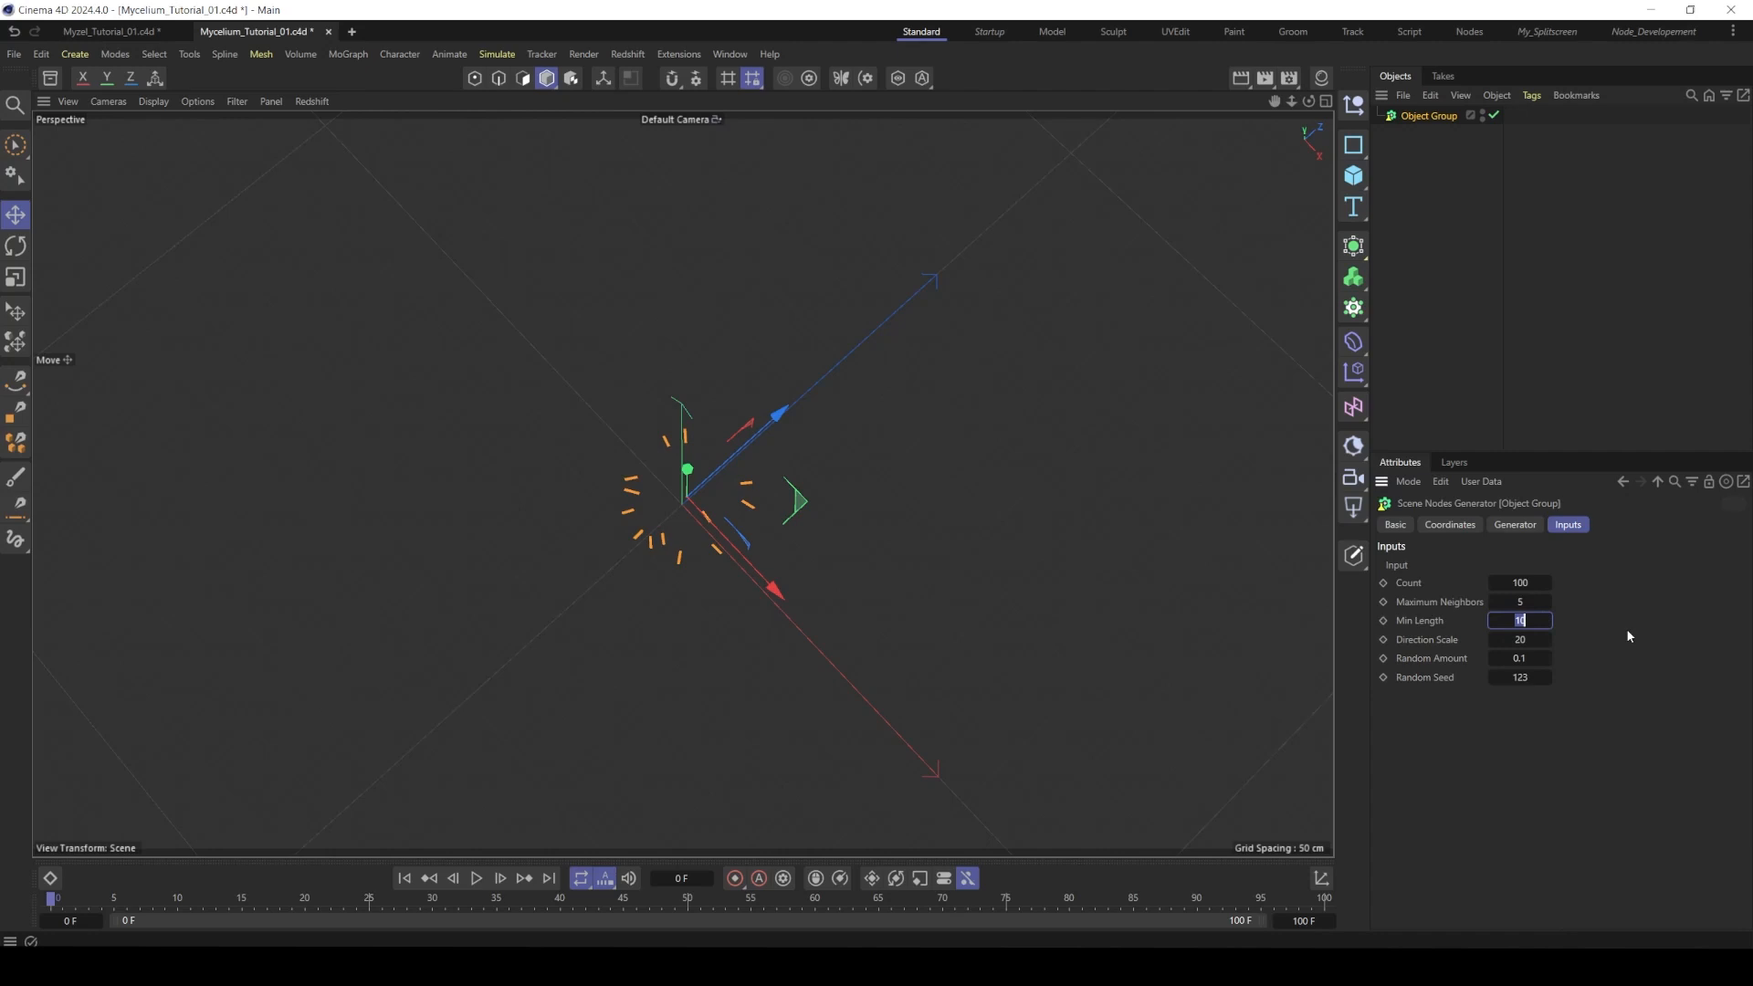
{"action": "type", "text": "1"}
{"action": "left_click", "coordinate": [478, 879]}
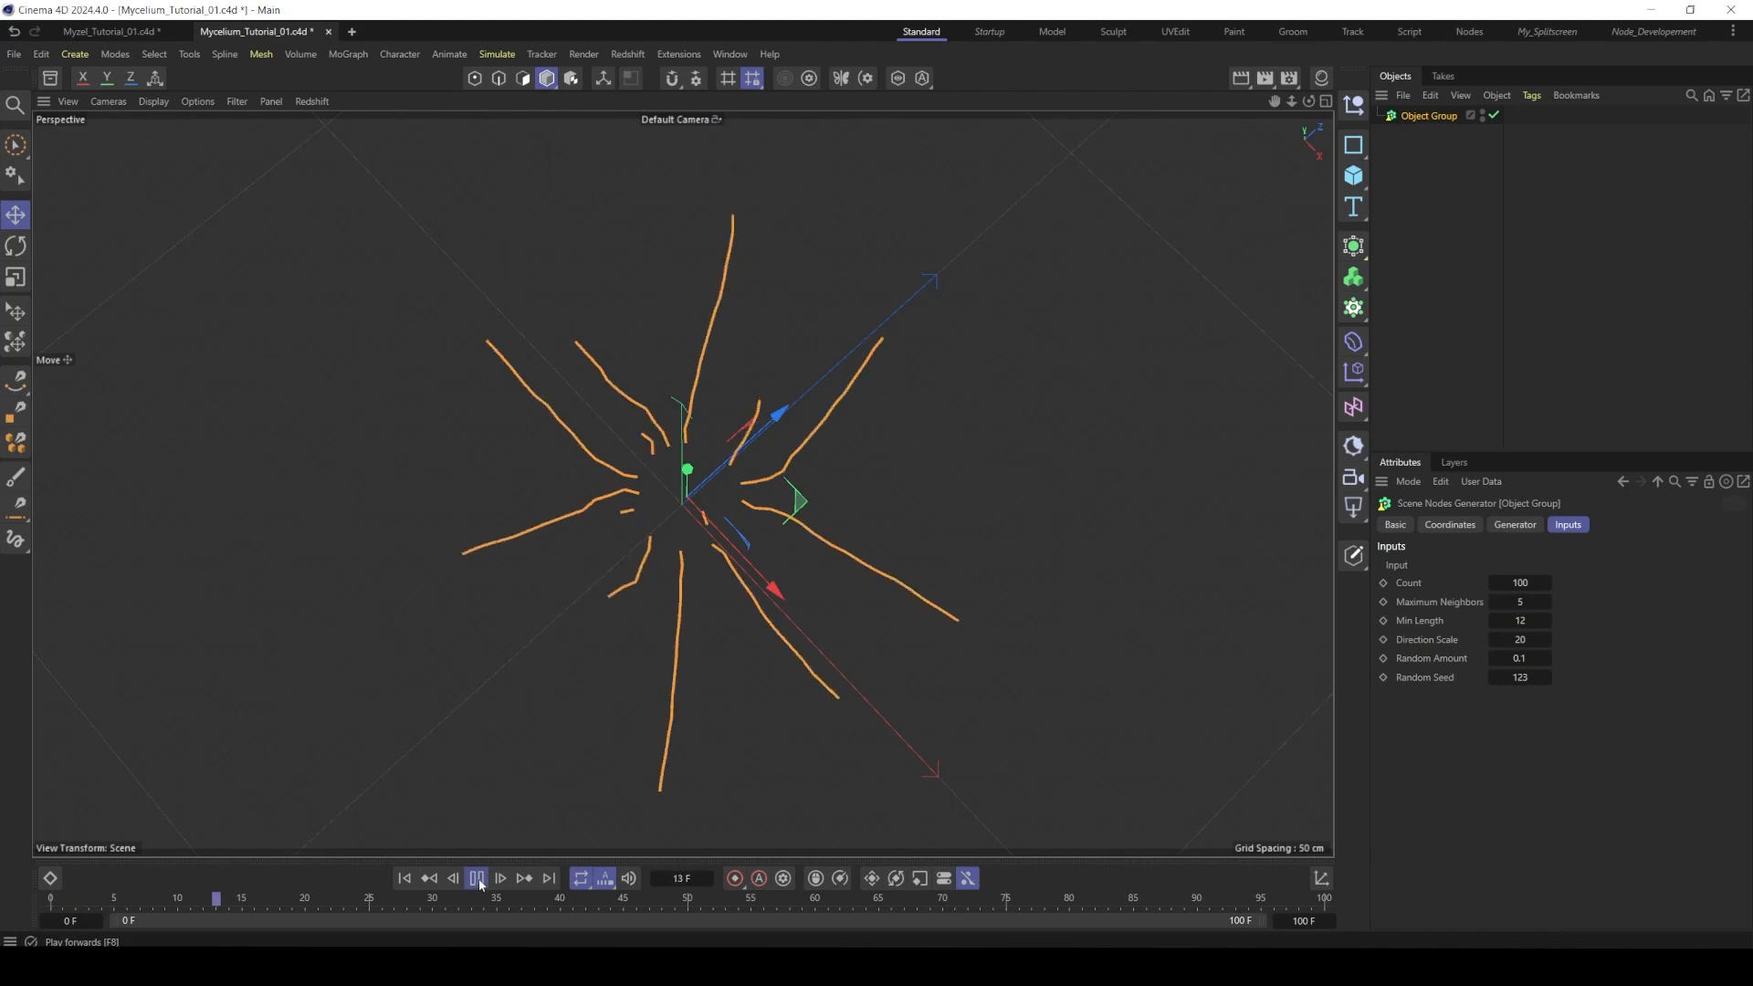
{"action": "left_click", "coordinate": [478, 880]}
{"action": "left_click", "coordinate": [419, 878]}
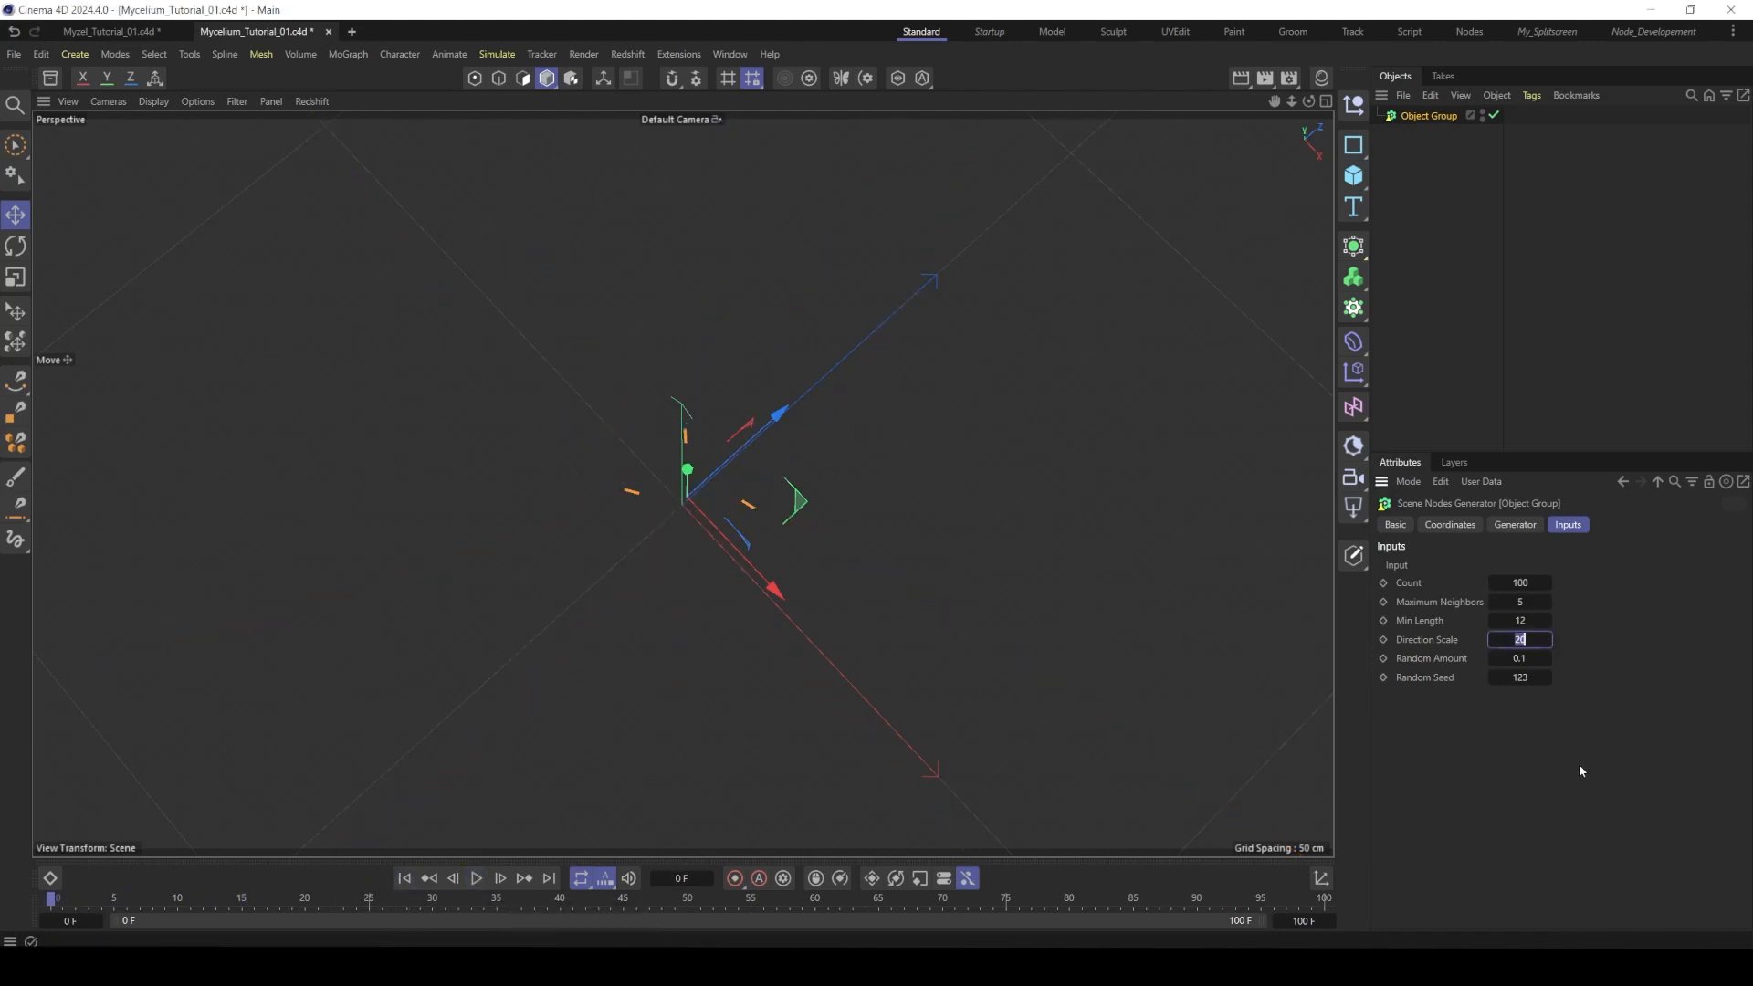
- Set Direction Scale to 10, Min Length to 6 and Maximum Neighbors to 12 on the Object Group
{"action": "type", "text": "1"}
{"action": "left_click", "coordinate": [1513, 620]}
{"action": "type", "text": "6"}
{"action": "left_click", "coordinate": [1517, 600]}
{"action": "type", "text": "12"}
- Play the growth to about frame 33 and return to the first frame
{"action": "left_click", "coordinate": [477, 878]}
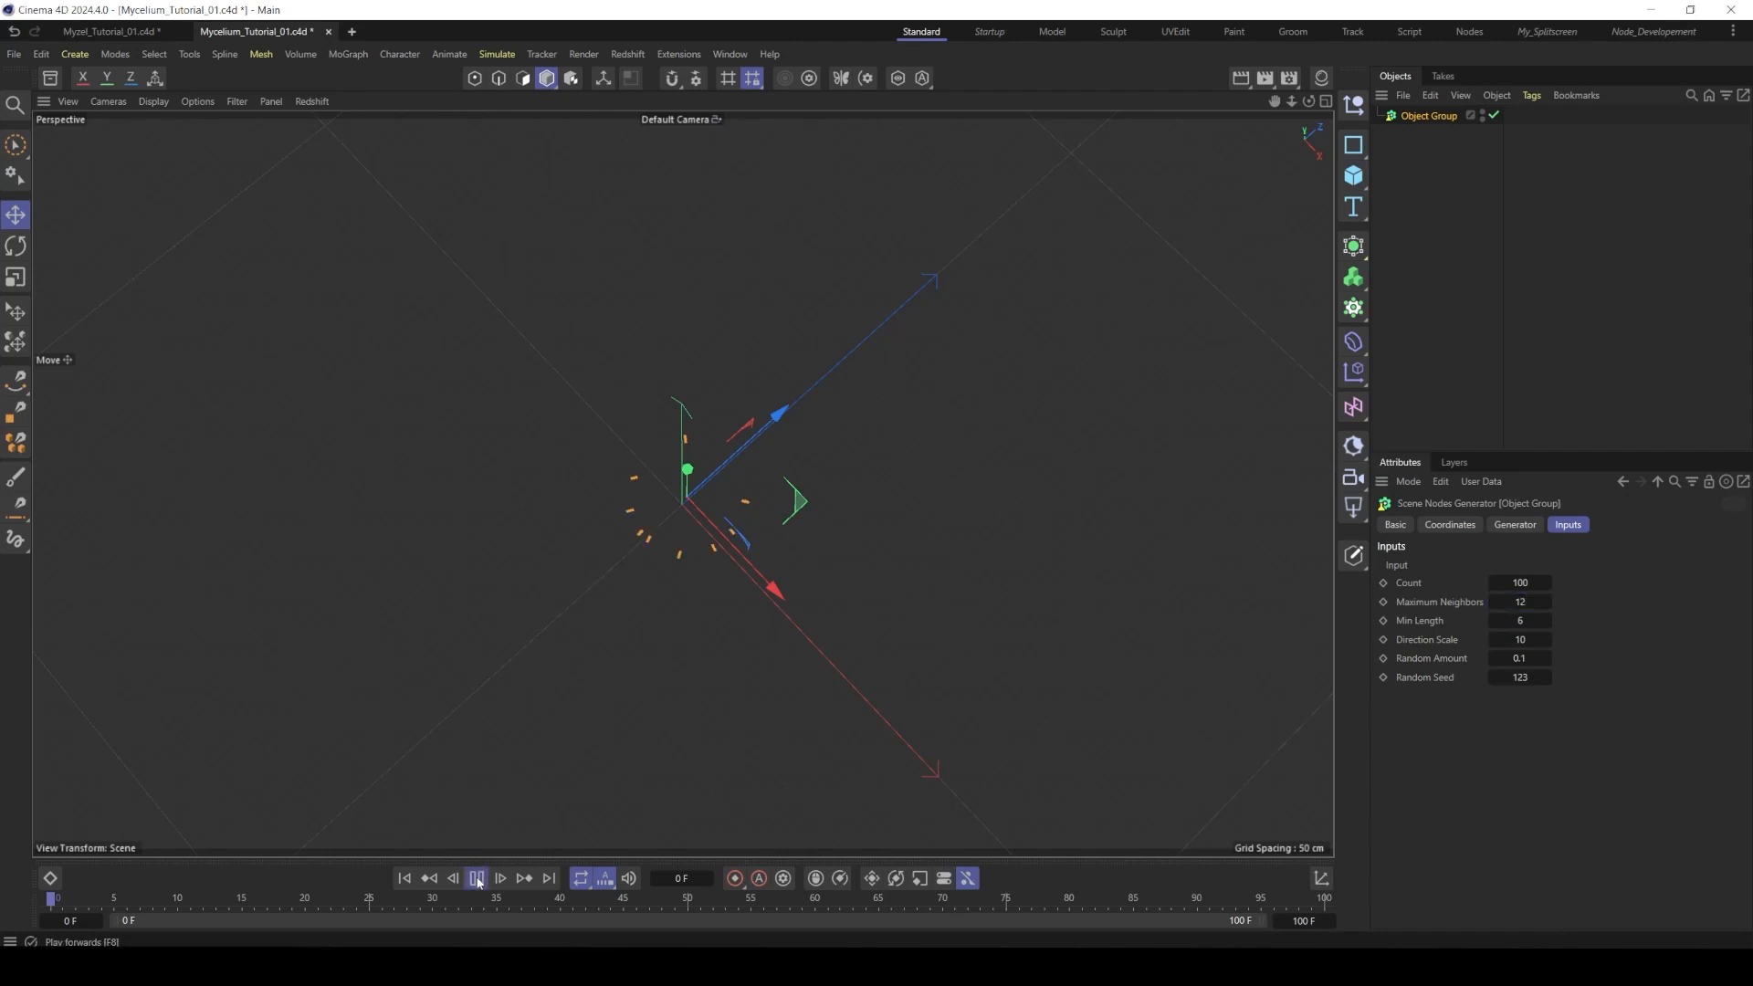
{"action": "left_click", "coordinate": [477, 878]}
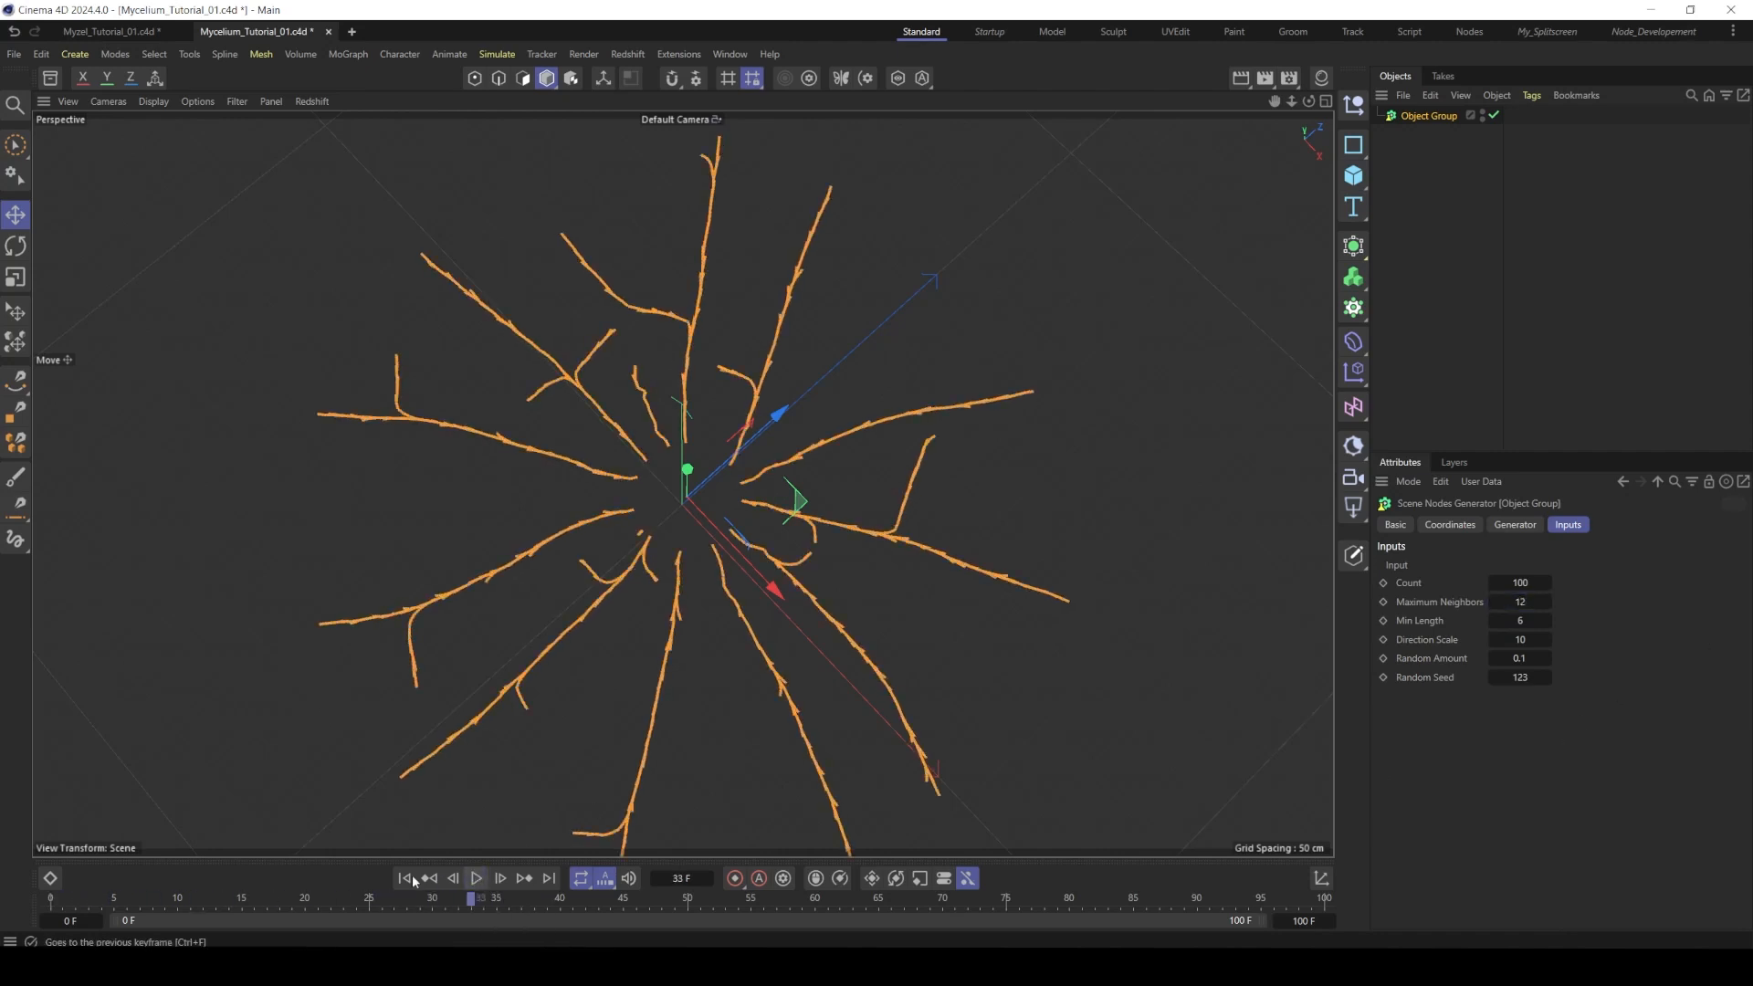
{"action": "left_click", "coordinate": [404, 878]}
- Set Random Amount to 0.4, play the growth to about frame 26, inspect the dense branching, and return to the first frame
{"action": "left_click", "coordinate": [1526, 654]}
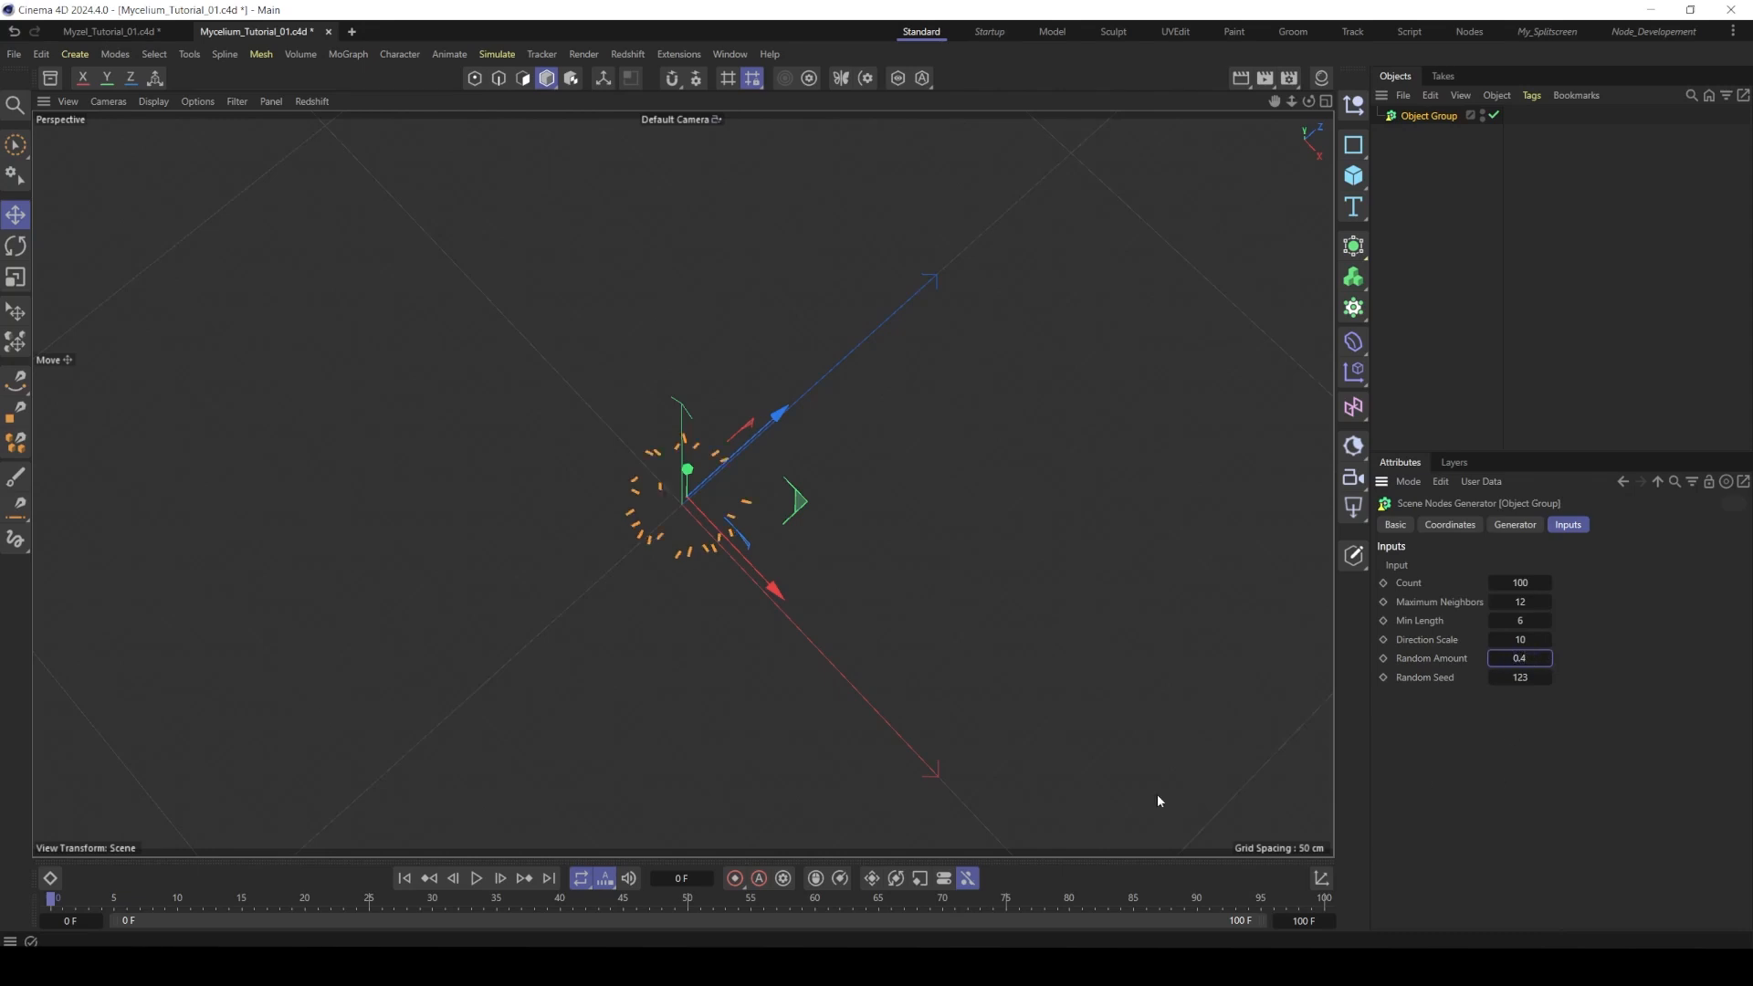
{"action": "left_click", "coordinate": [476, 879]}
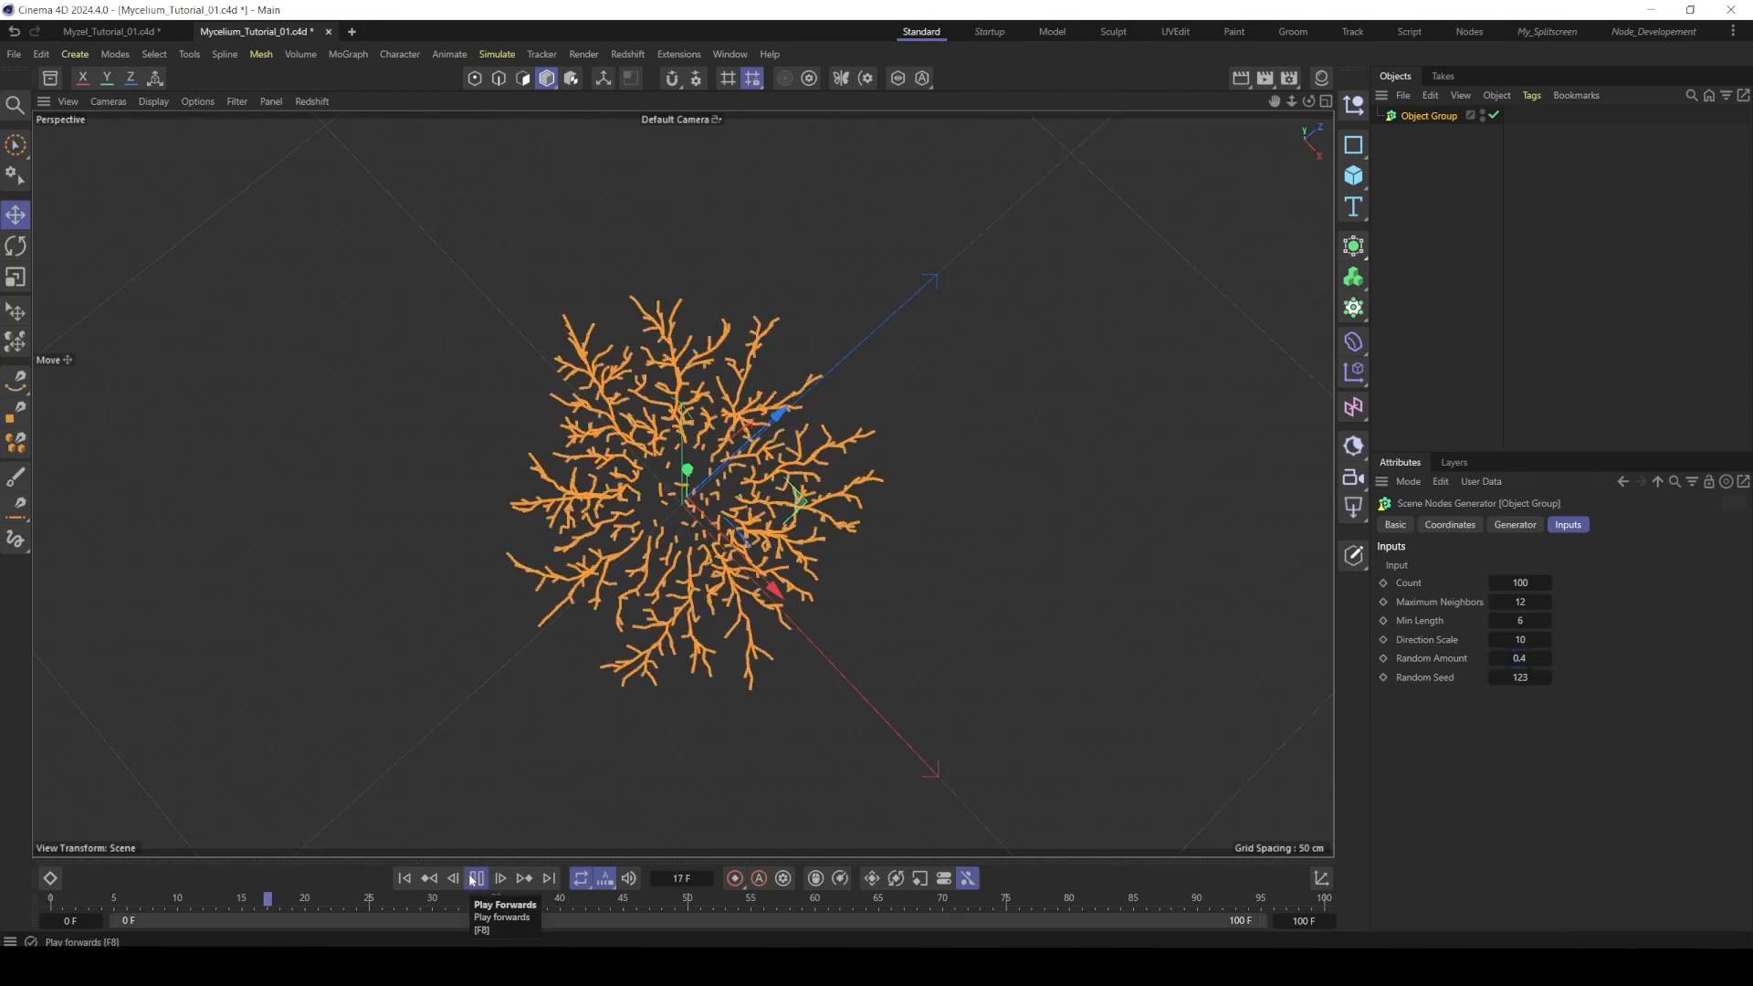
{"action": "left_click", "coordinate": [471, 880]}
{"action": "mouse_move", "coordinate": [652, 427]}
{"action": "left_mouse_down", "text": "alt"}
{"action": "mouse_move", "coordinate": [738, 305]}
{"action": "mouse_move", "coordinate": [730, 203]}
{"action": "mouse_move", "coordinate": [677, 447]}
{"action": "left_mouse_up", "text": "alt"}
{"action": "scroll", "coordinate": [678, 447], "scroll_direction": "up", "scroll_amount": 3}
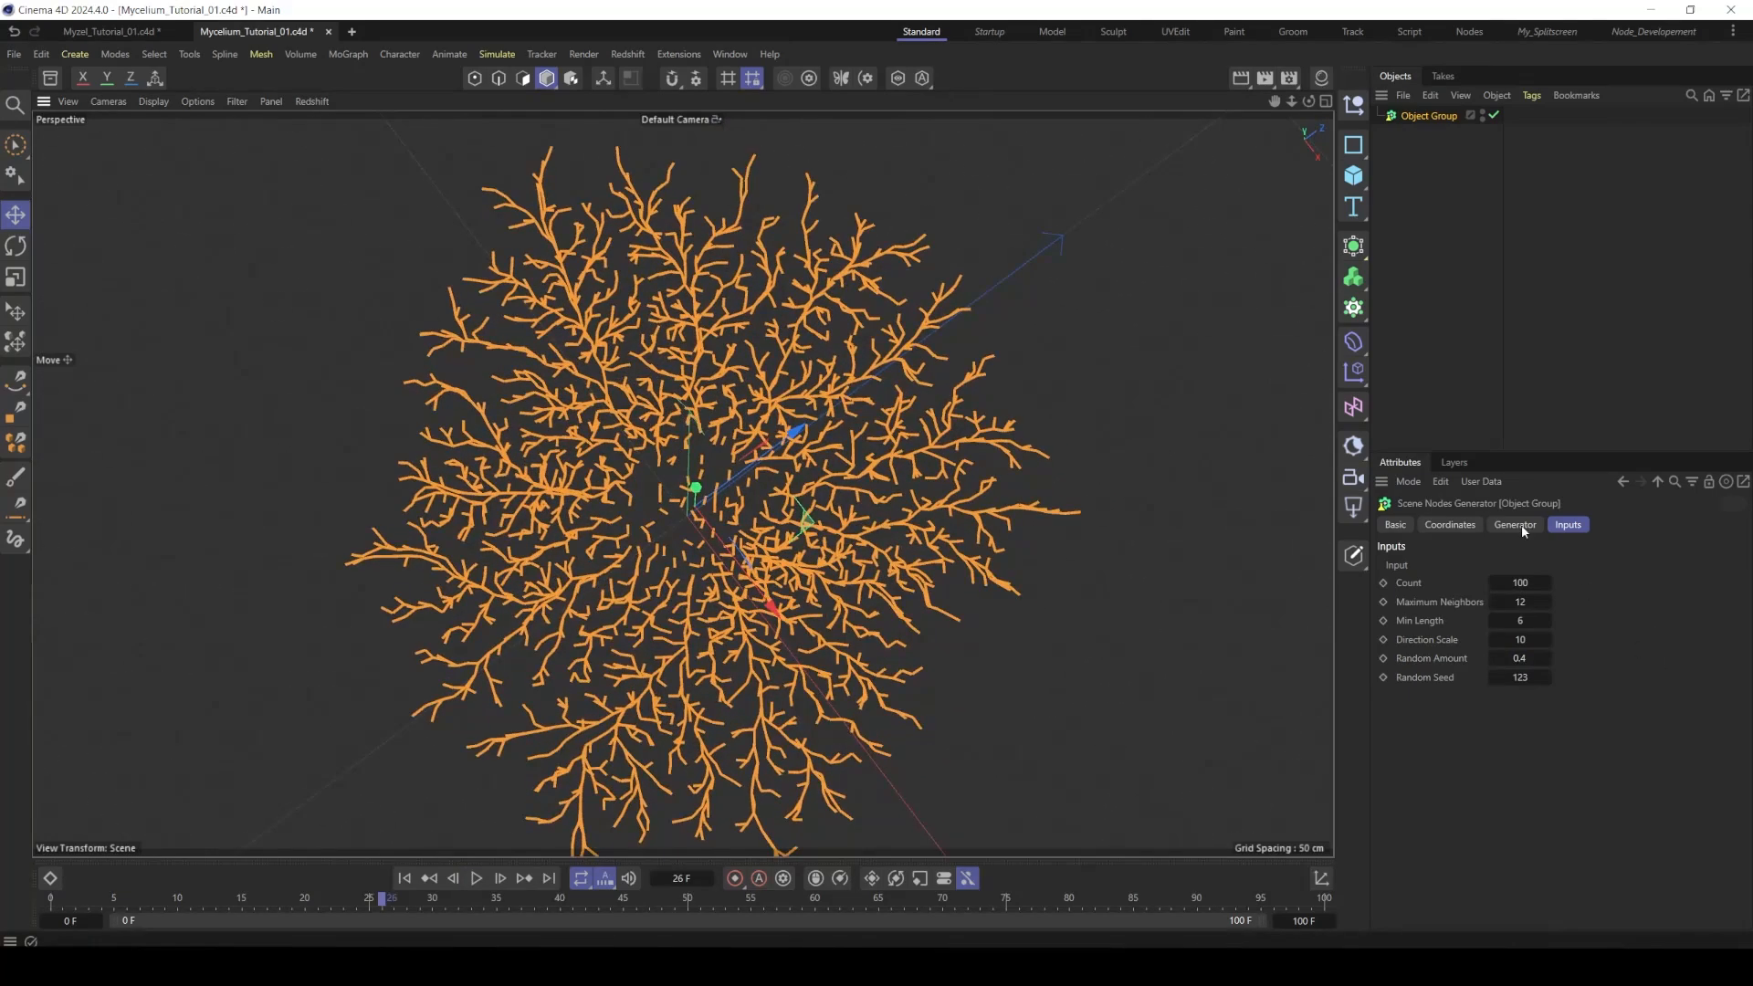
{"action": "left_click_drag", "start_coordinate": [689, 539], "coordinate": [765, 403], "text": "alt"}
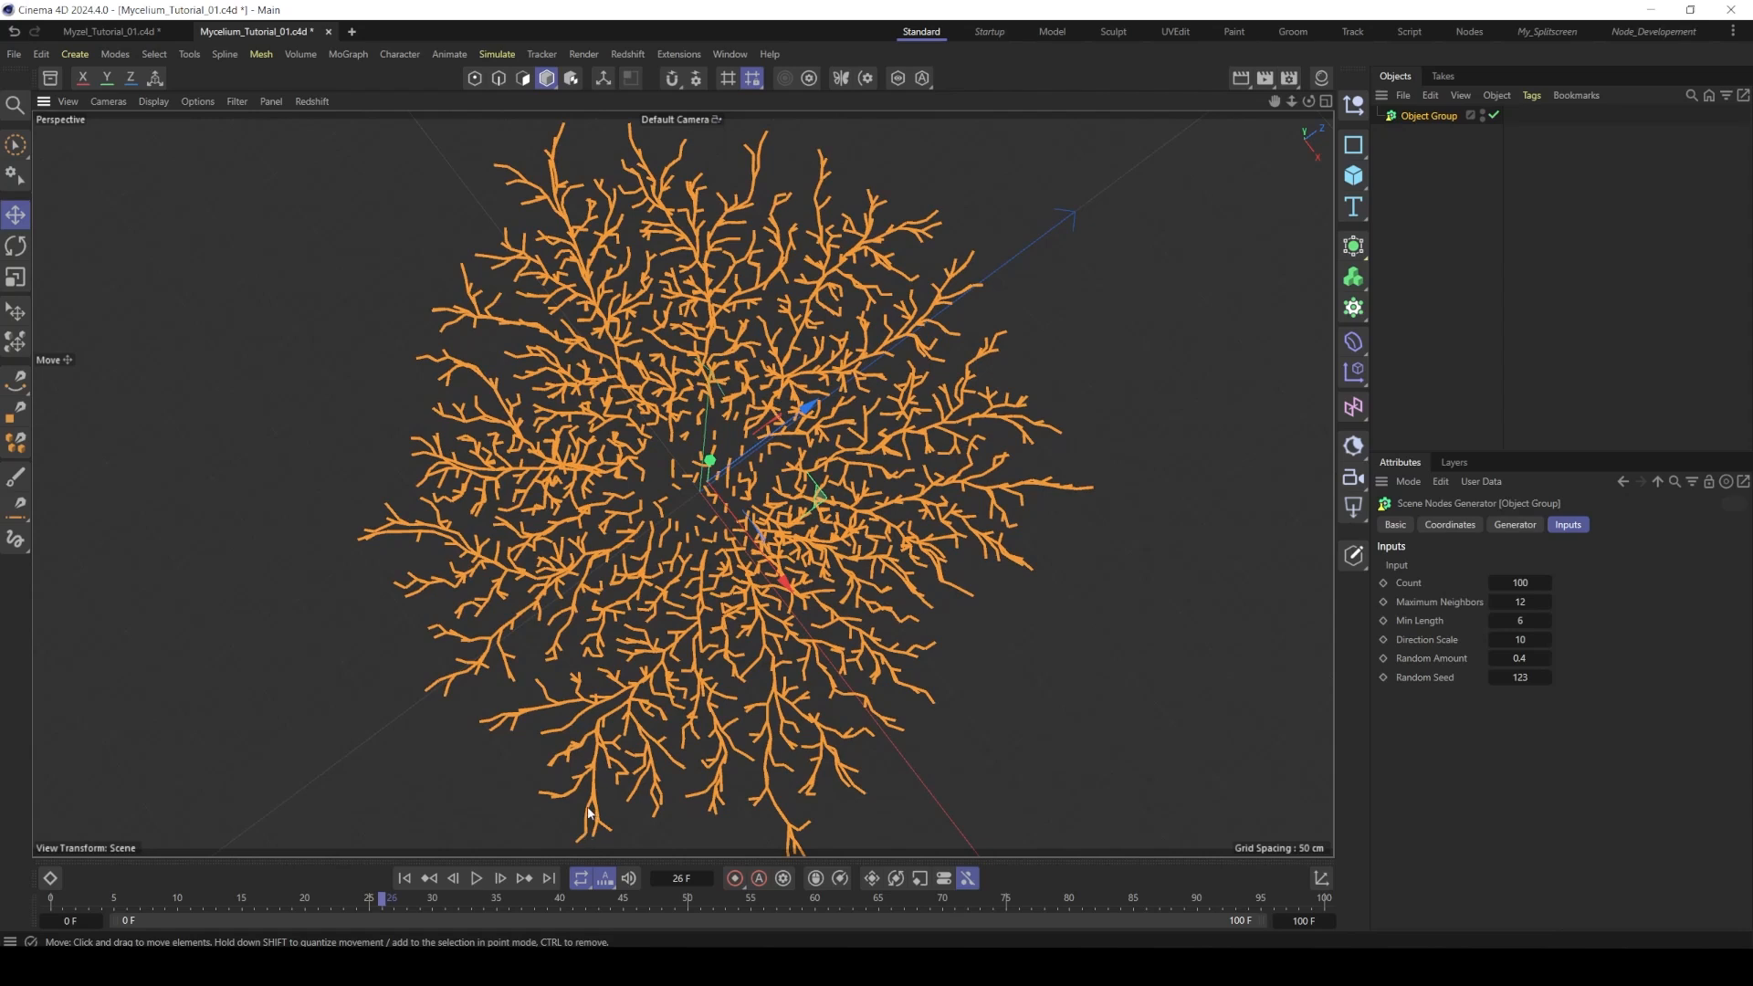
{"action": "left_click", "coordinate": [404, 877]}
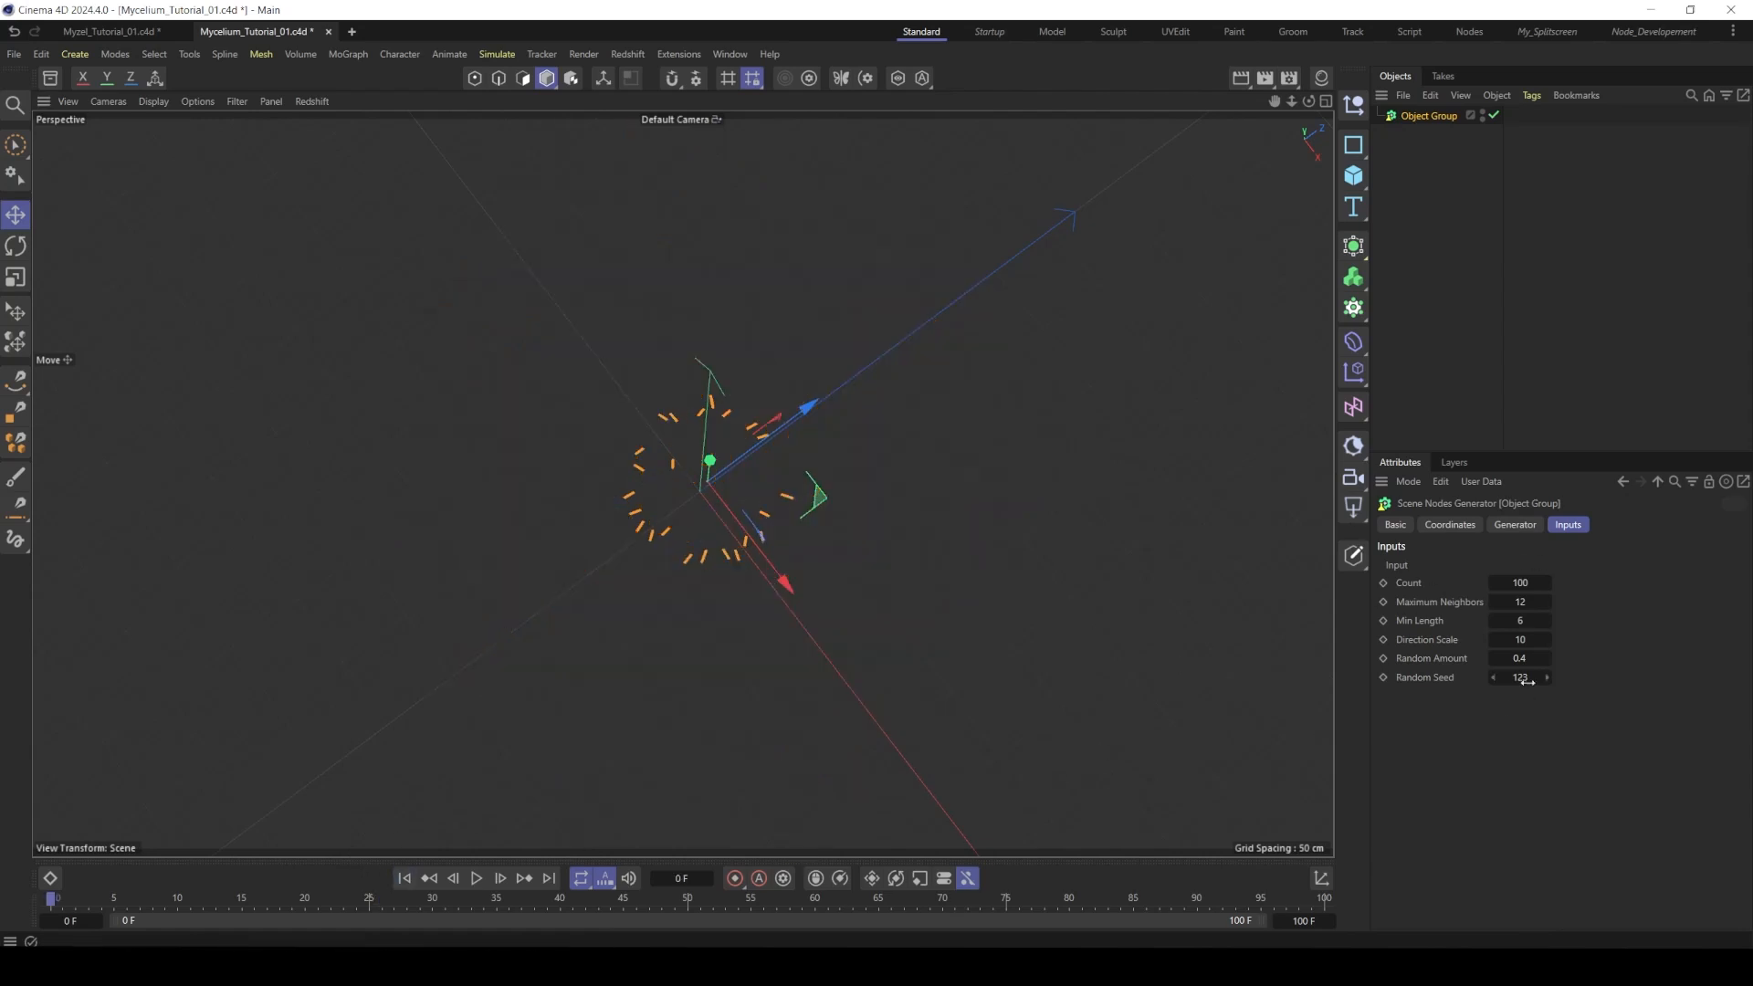
- Set Random Amount to 0.3, play the growth to about frame 58, and return to the first frame
{"action": "left_click", "coordinate": [1537, 652]}
{"action": "left_click", "coordinate": [477, 877]}
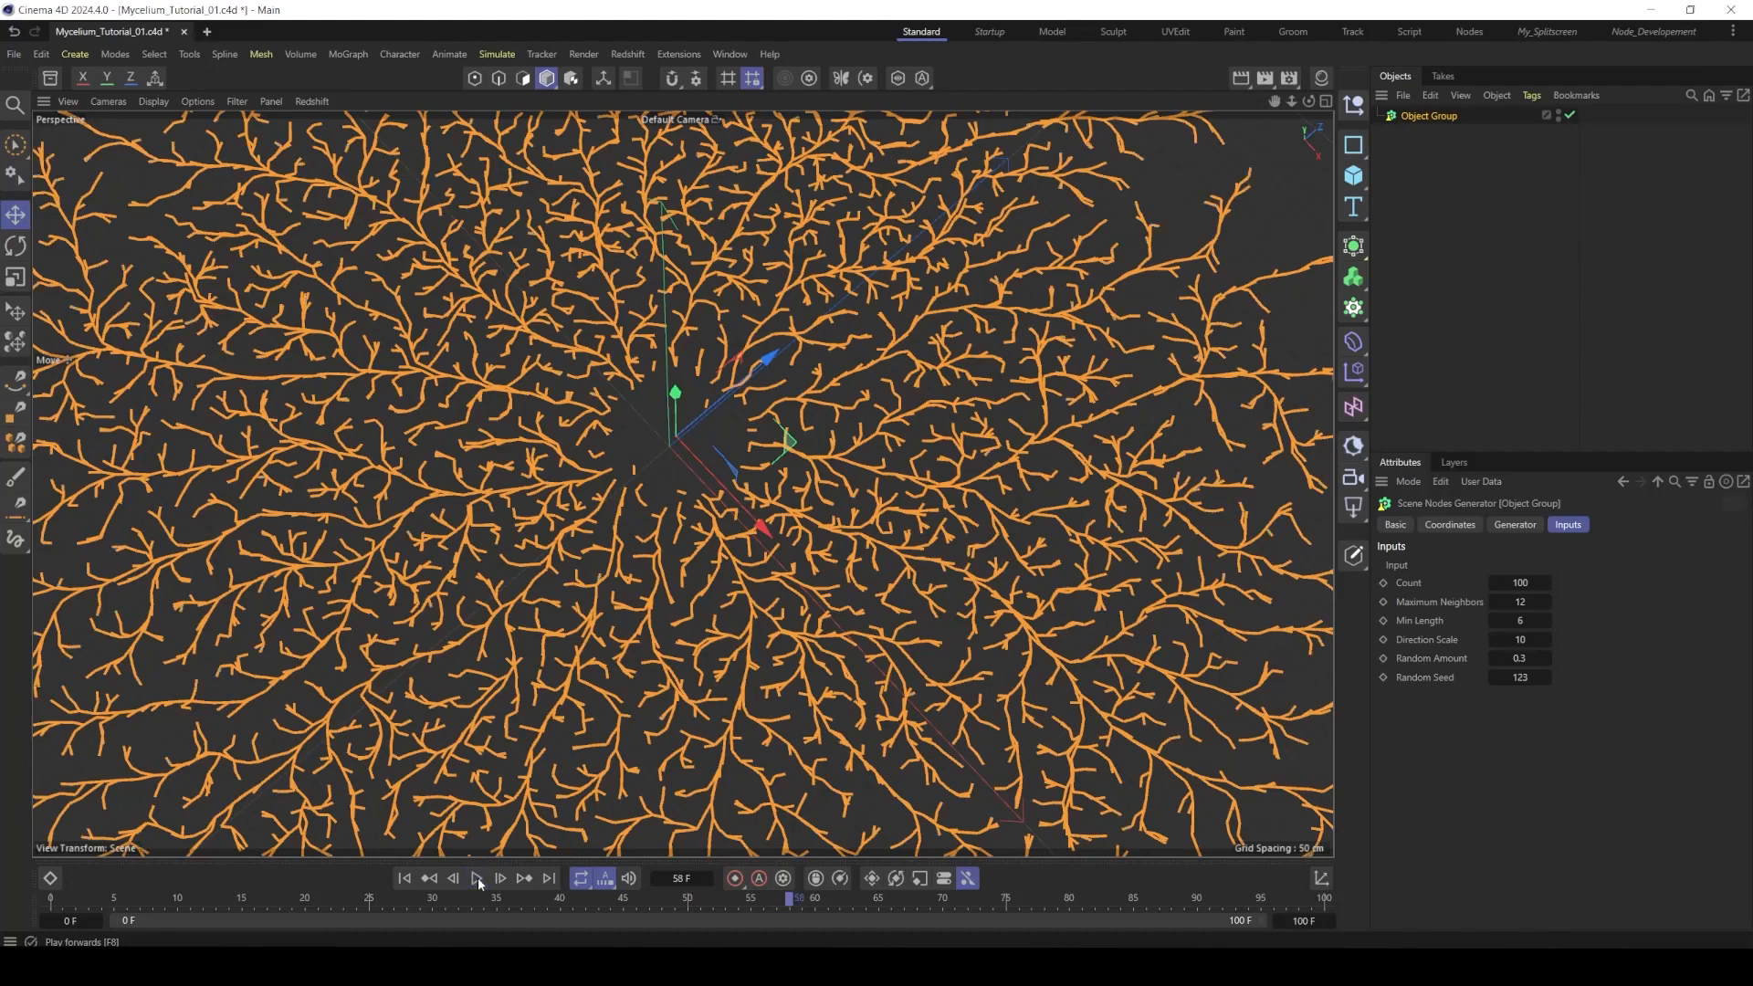
{"action": "left_click", "coordinate": [477, 878]}
{"action": "left_click", "coordinate": [404, 878]}
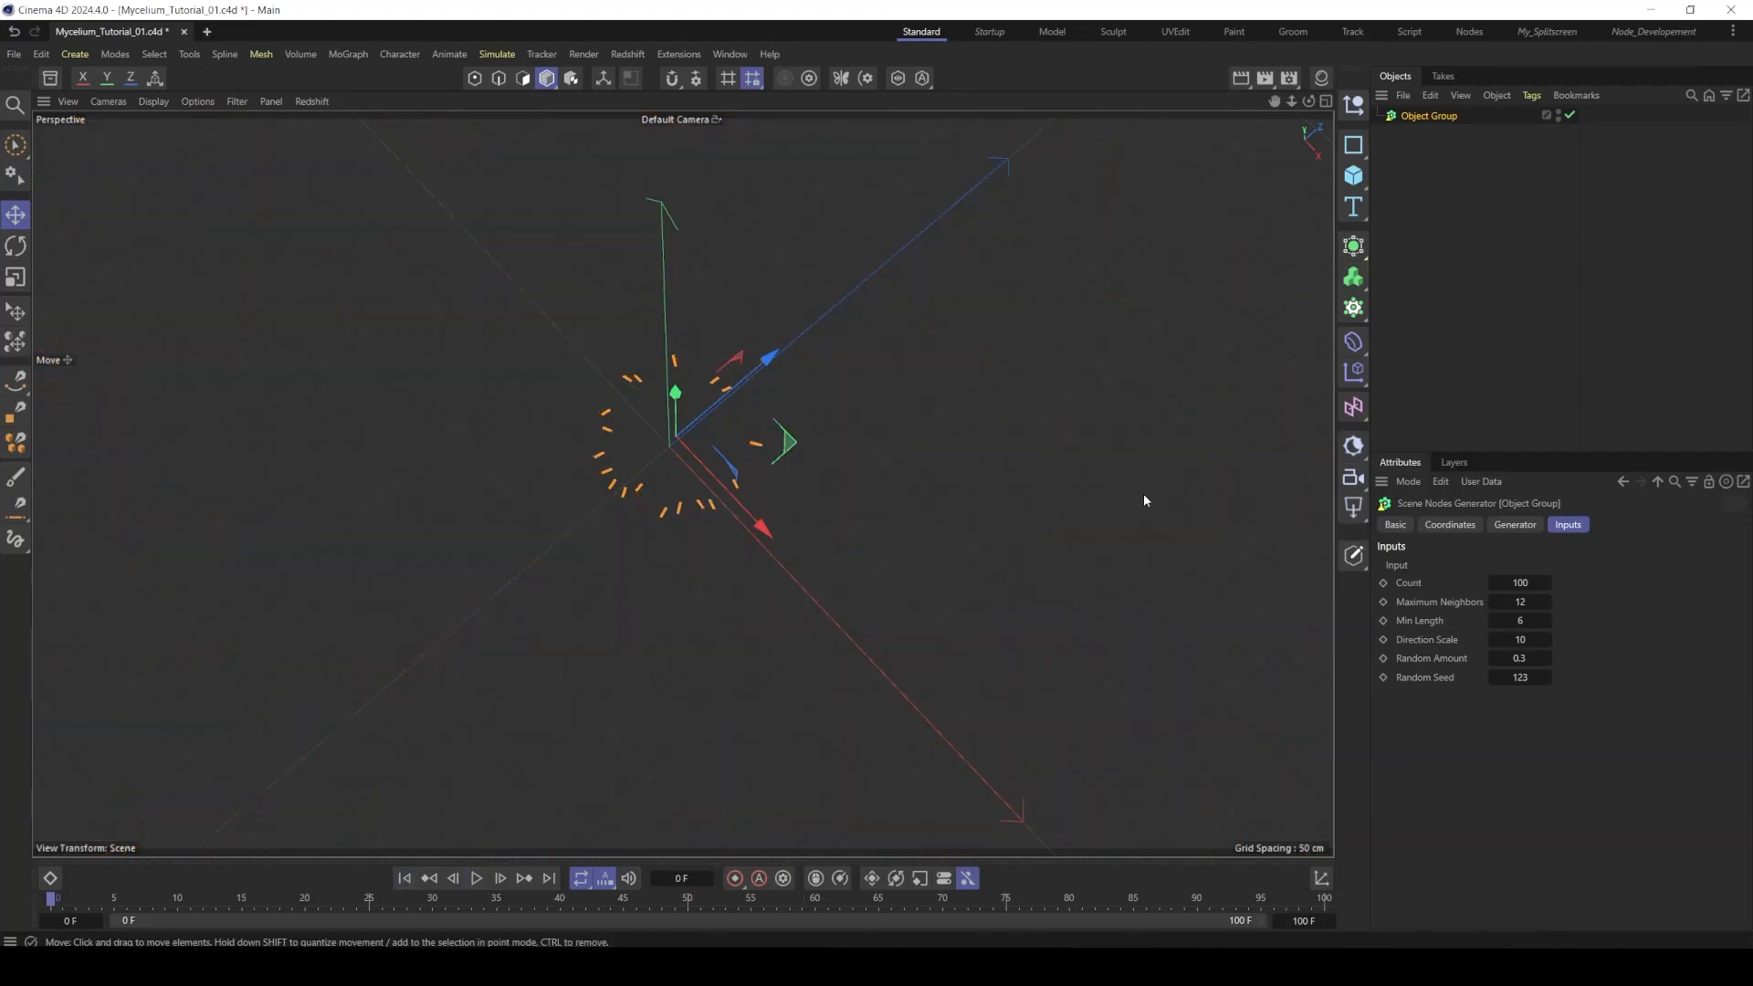
- Enable the Frames per Second read-out in the perspective viewport's HUD settings
{"action": "key", "text": "shift+c"}
{"action": "left_click", "coordinate": [1529, 493]}
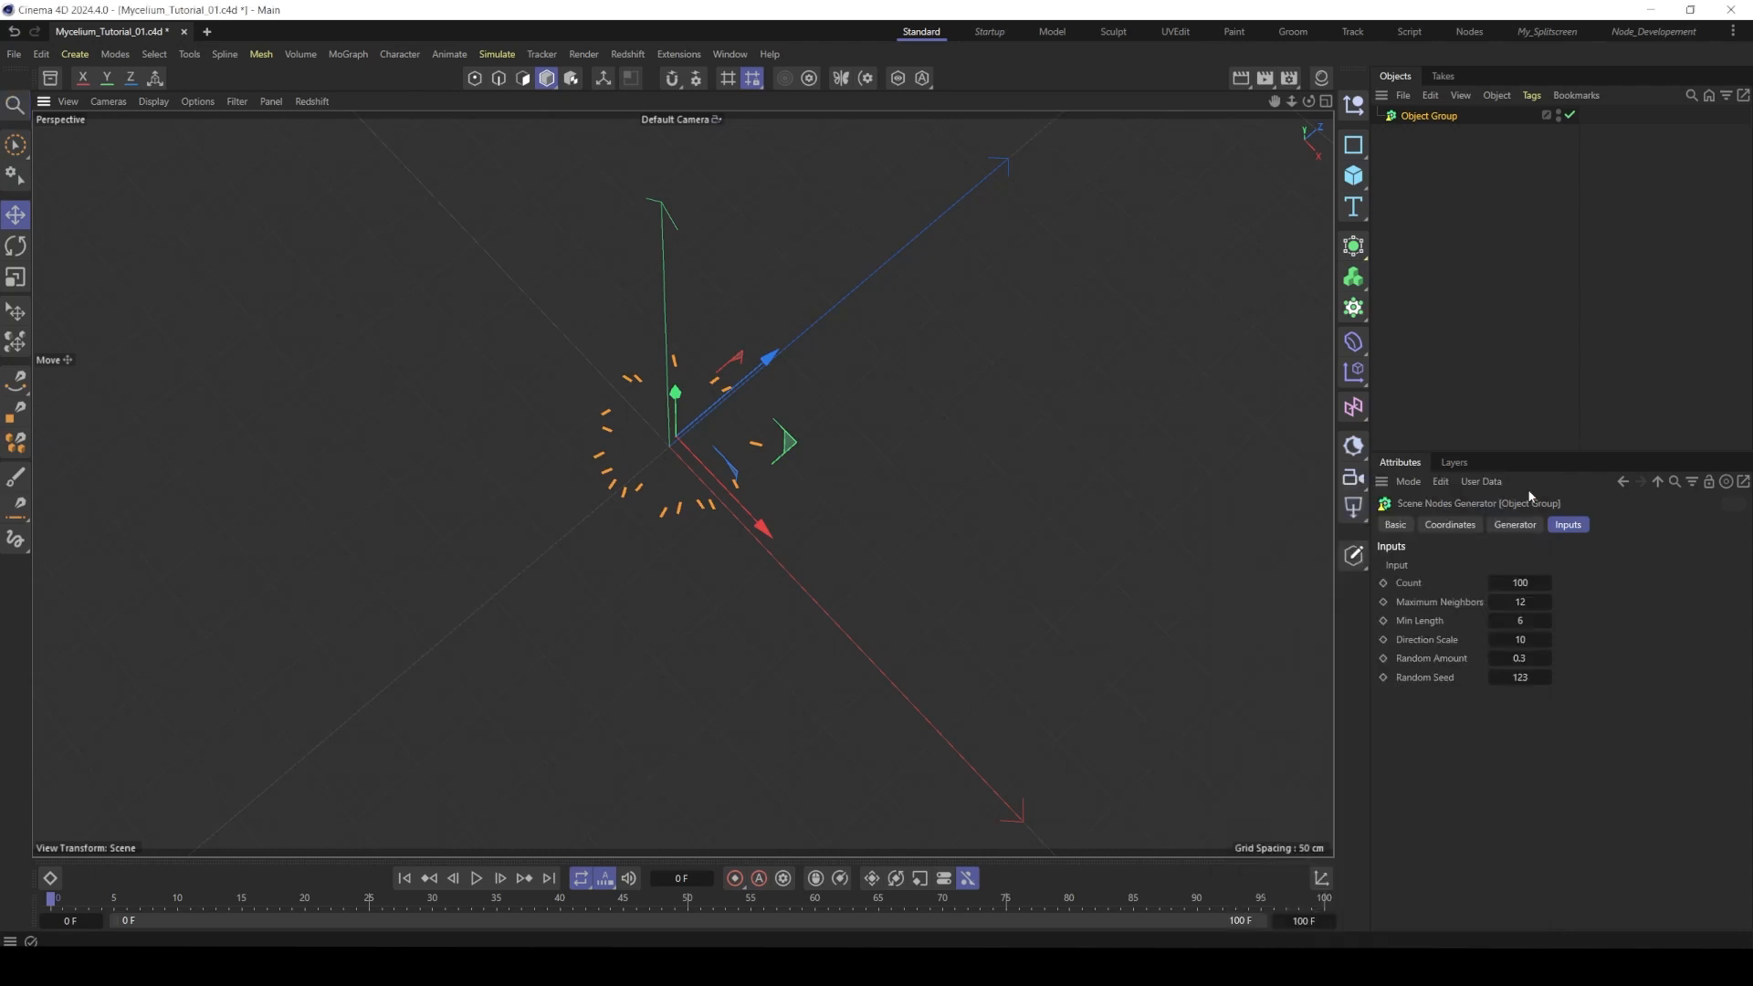
{"action": "key", "text": "shift+v"}
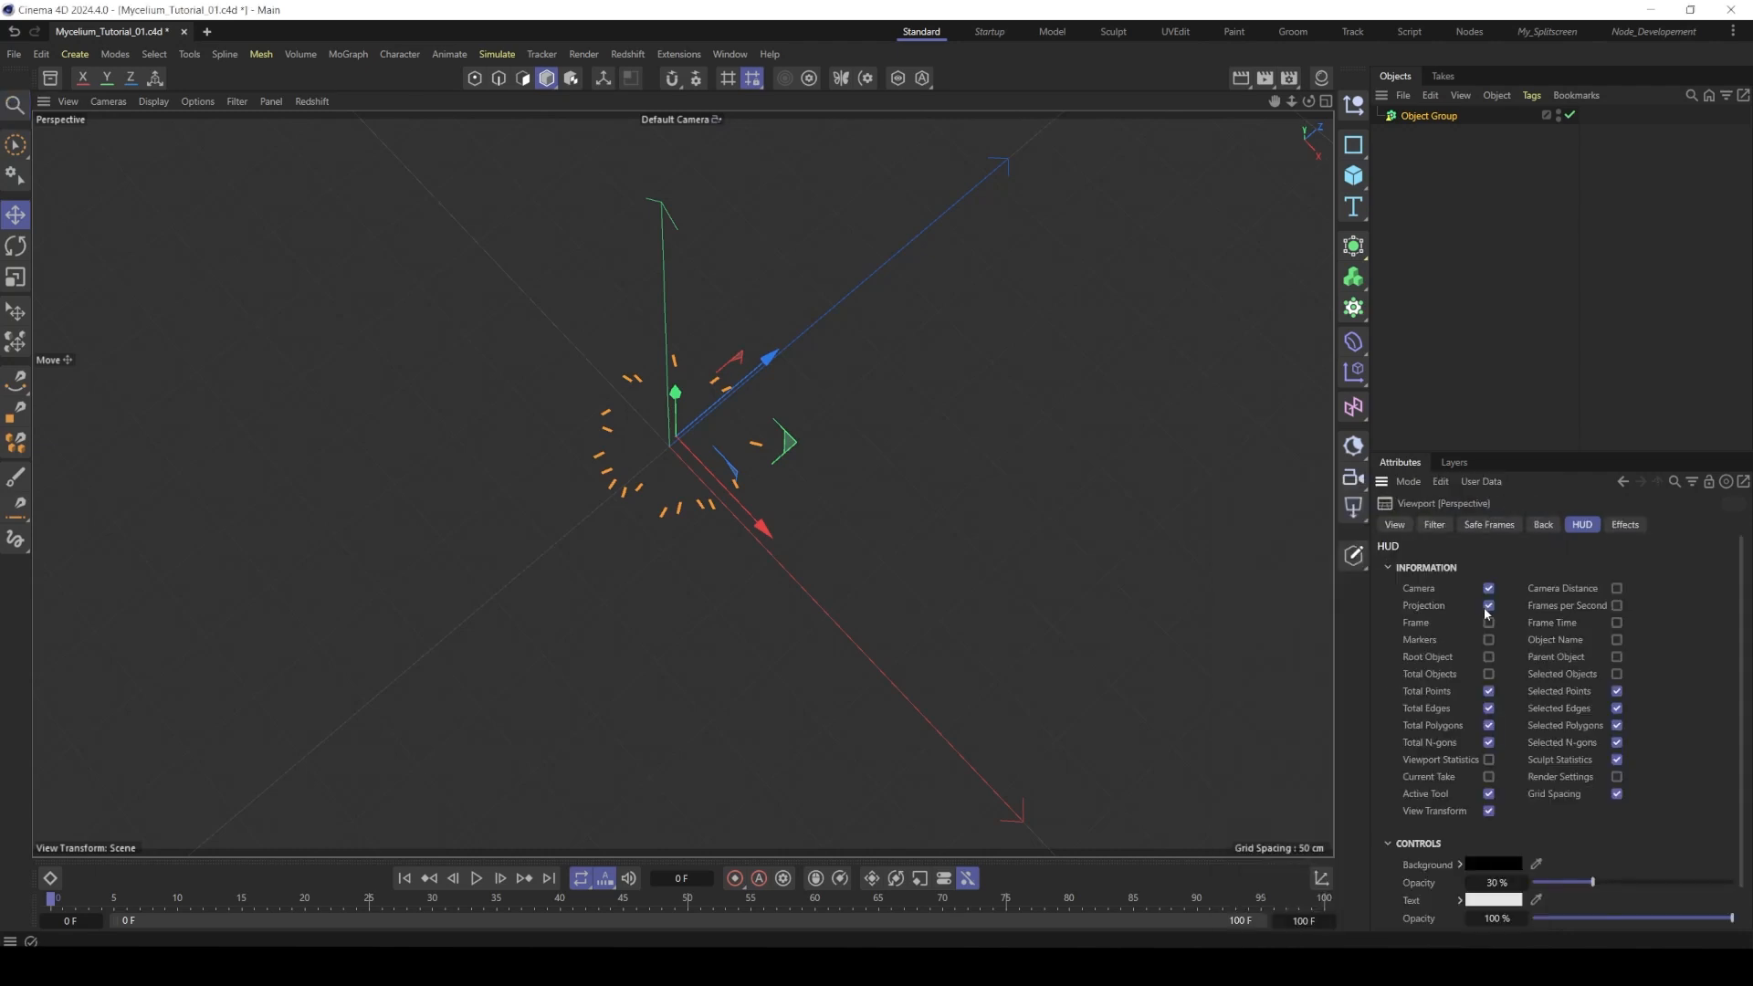
{"action": "left_click", "coordinate": [1618, 605]}
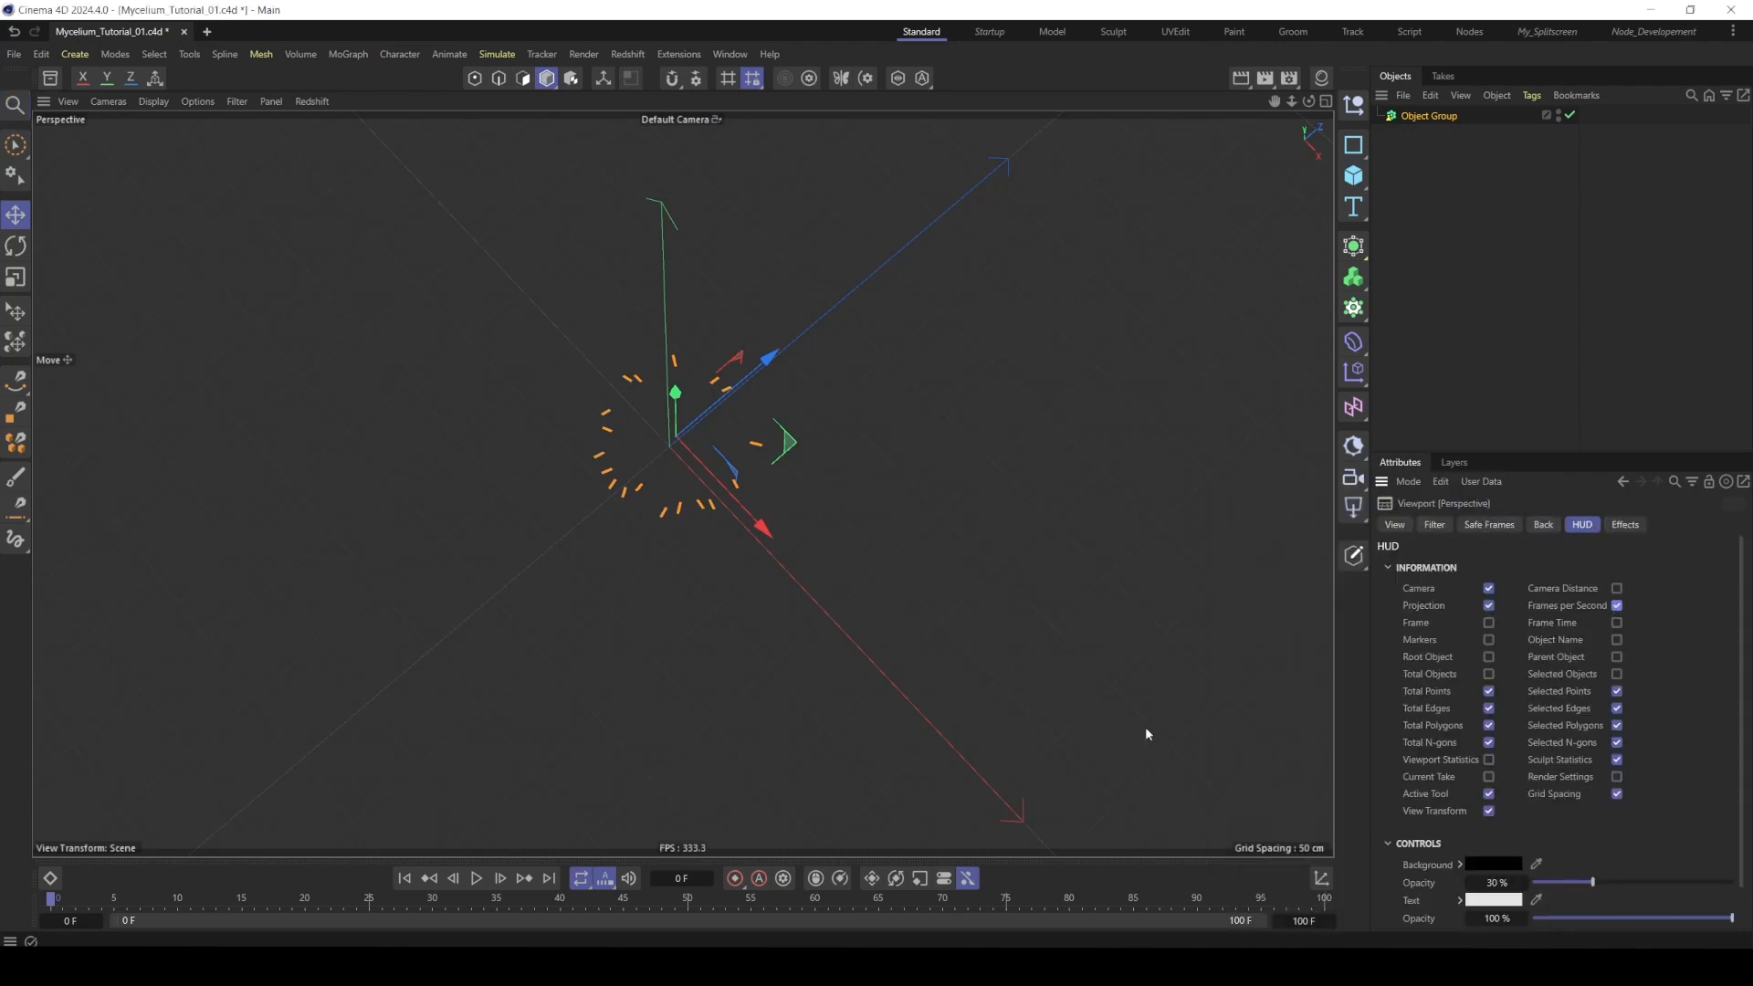
- Play the growth to about frame 56 while checking the playback frame rate, and return to the first frame
{"action": "left_click", "coordinate": [477, 881]}
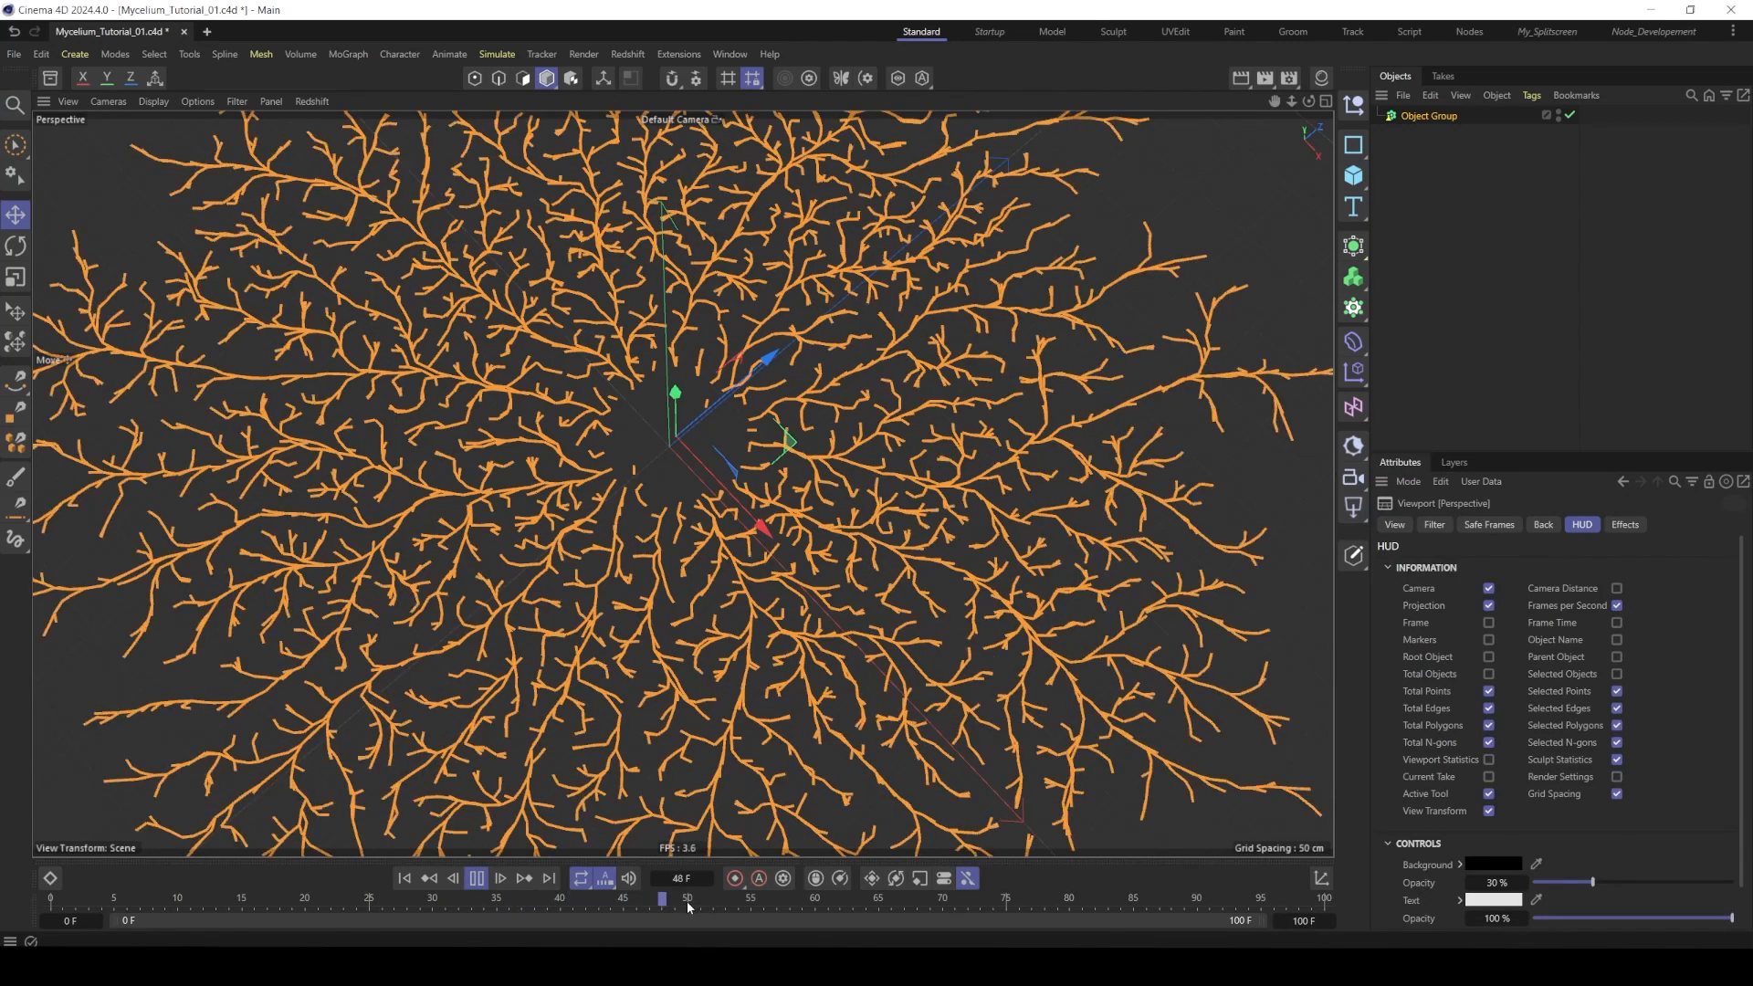
{"action": "left_click", "coordinate": [478, 880]}
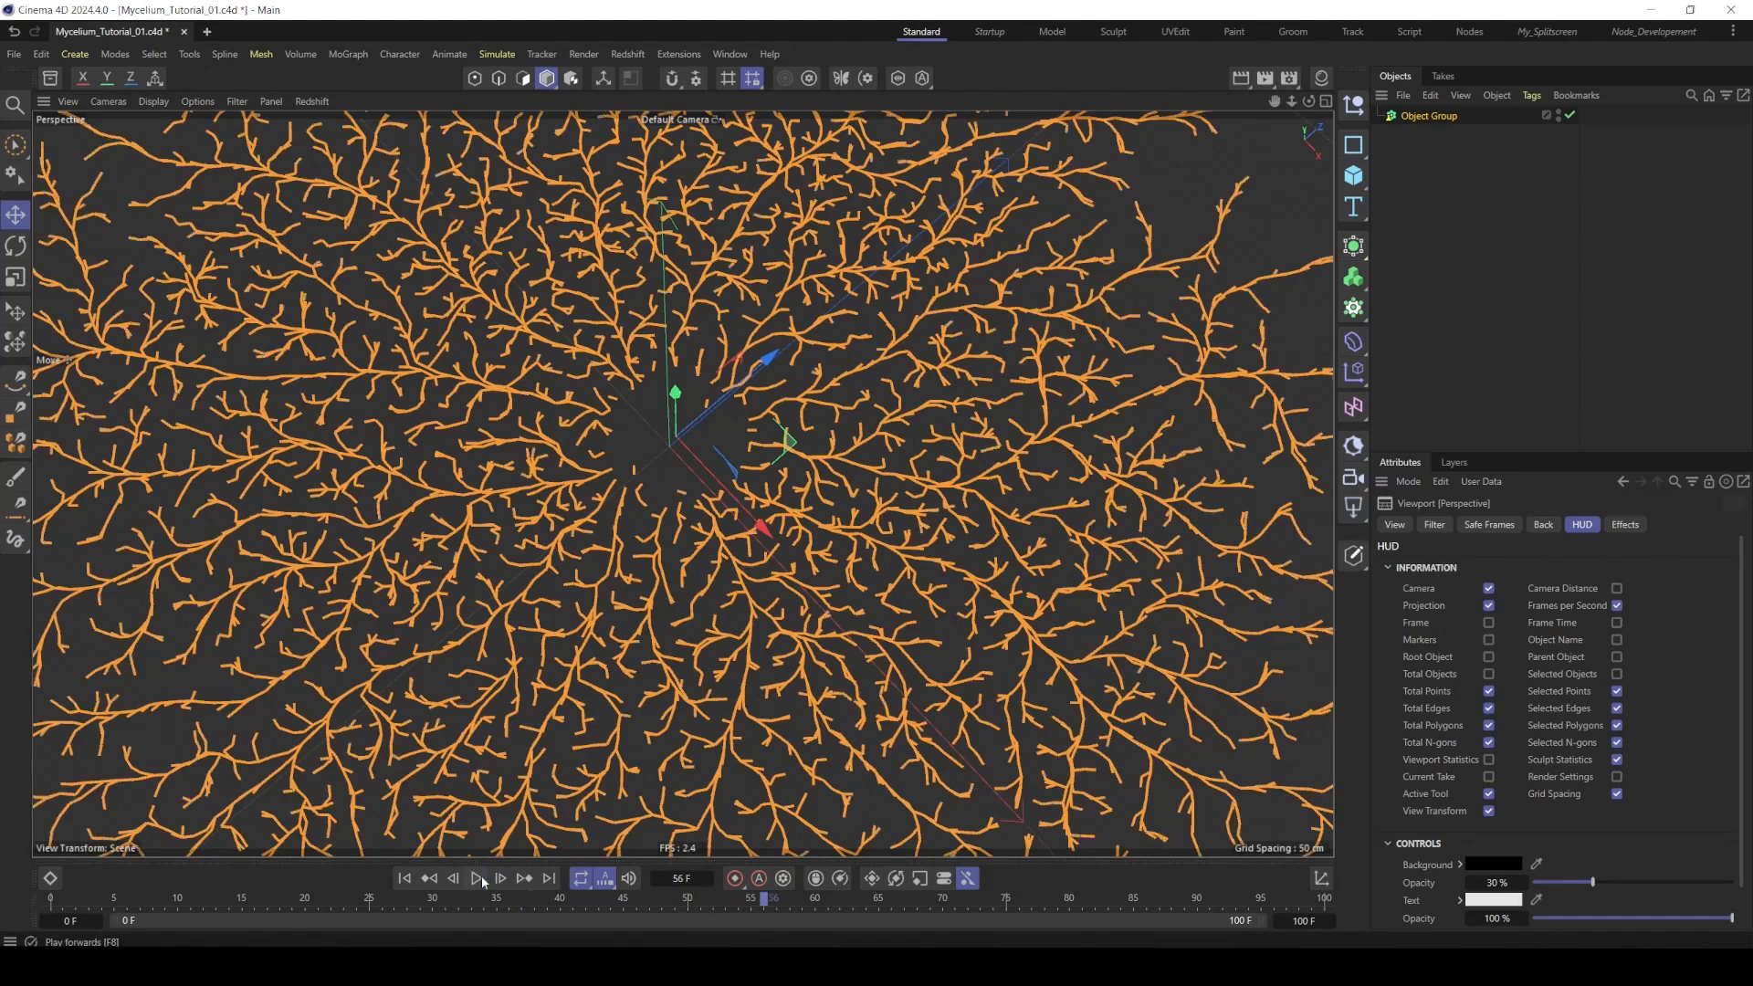
{"action": "left_click", "coordinate": [405, 879]}
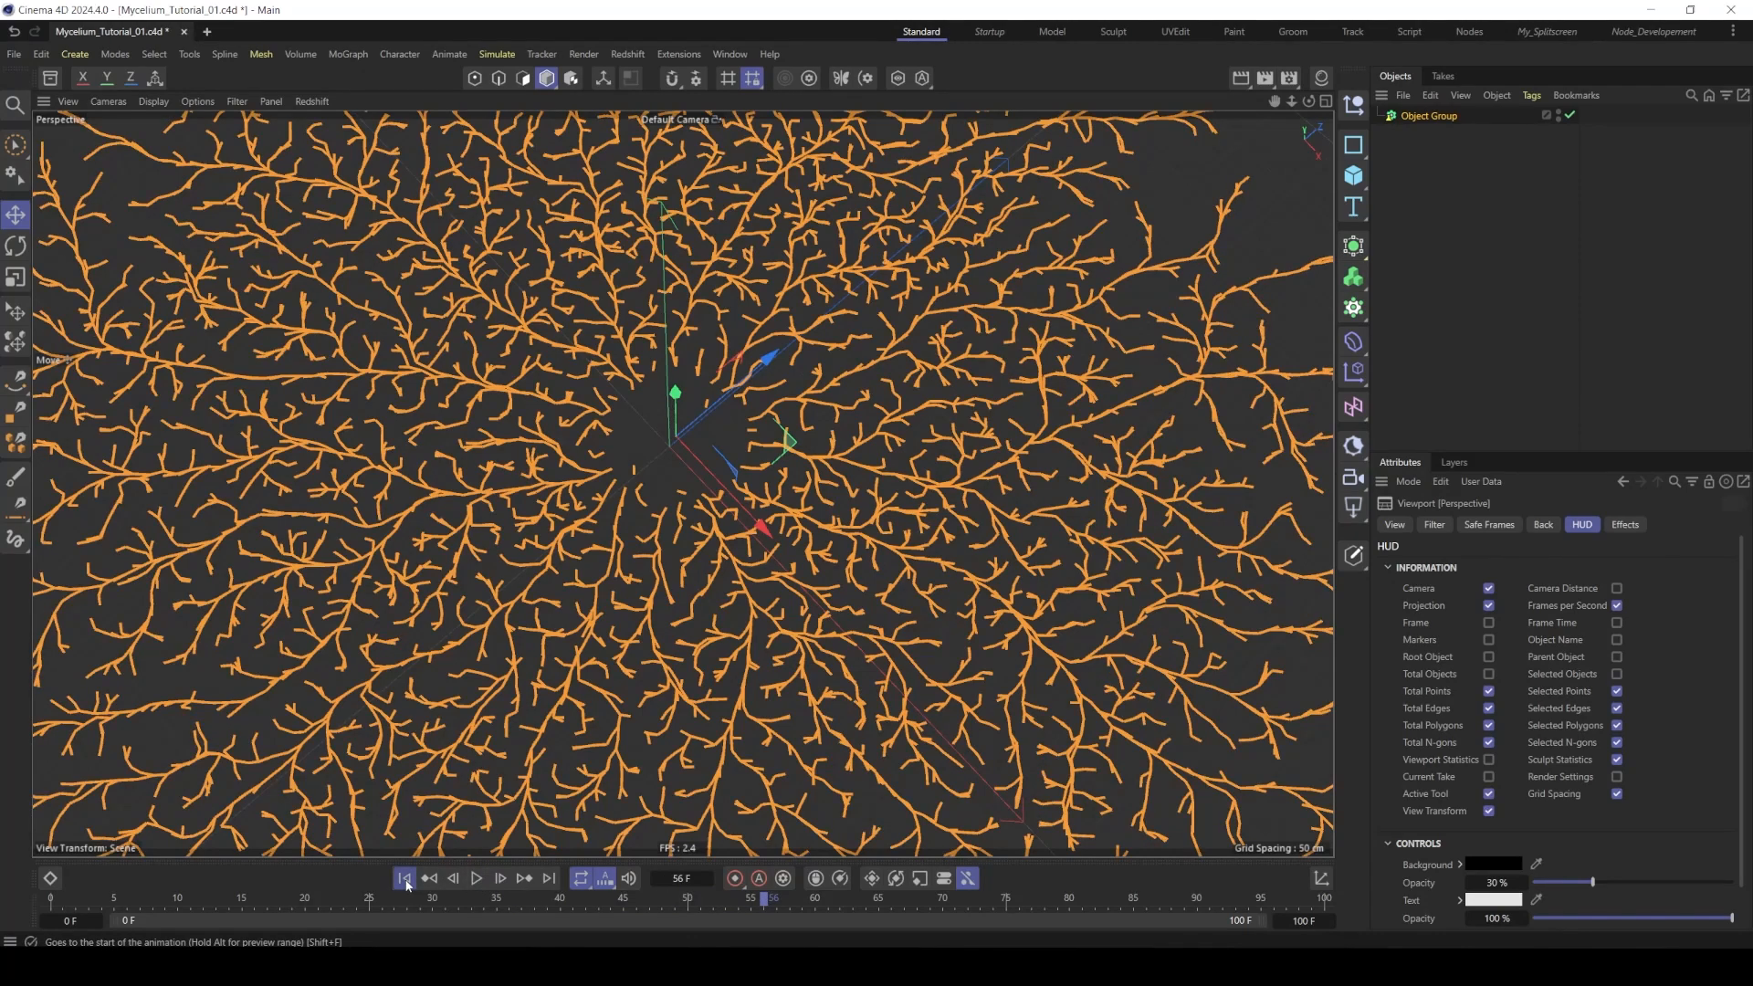
- Convert the Object Group with Current State to Object and expand the resulting hierarchy to examine its individual Geometry splines
{"action": "right_click", "coordinate": [1413, 116]}
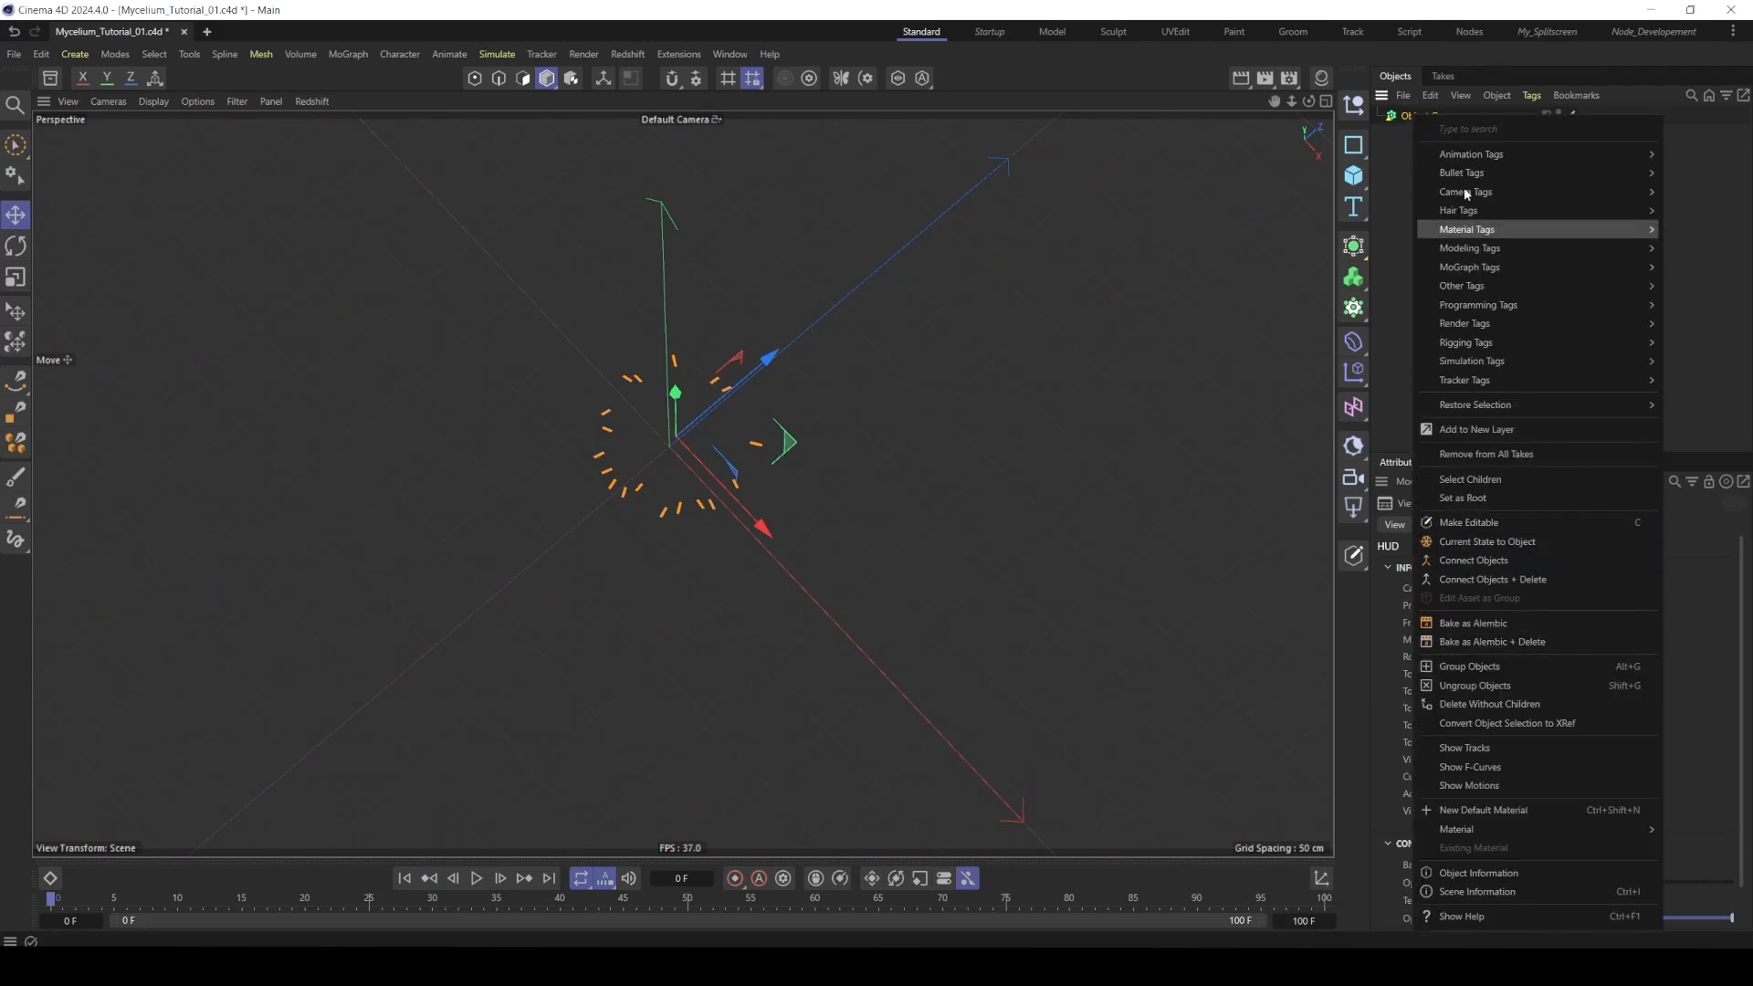
{"action": "left_click", "coordinate": [1506, 541]}
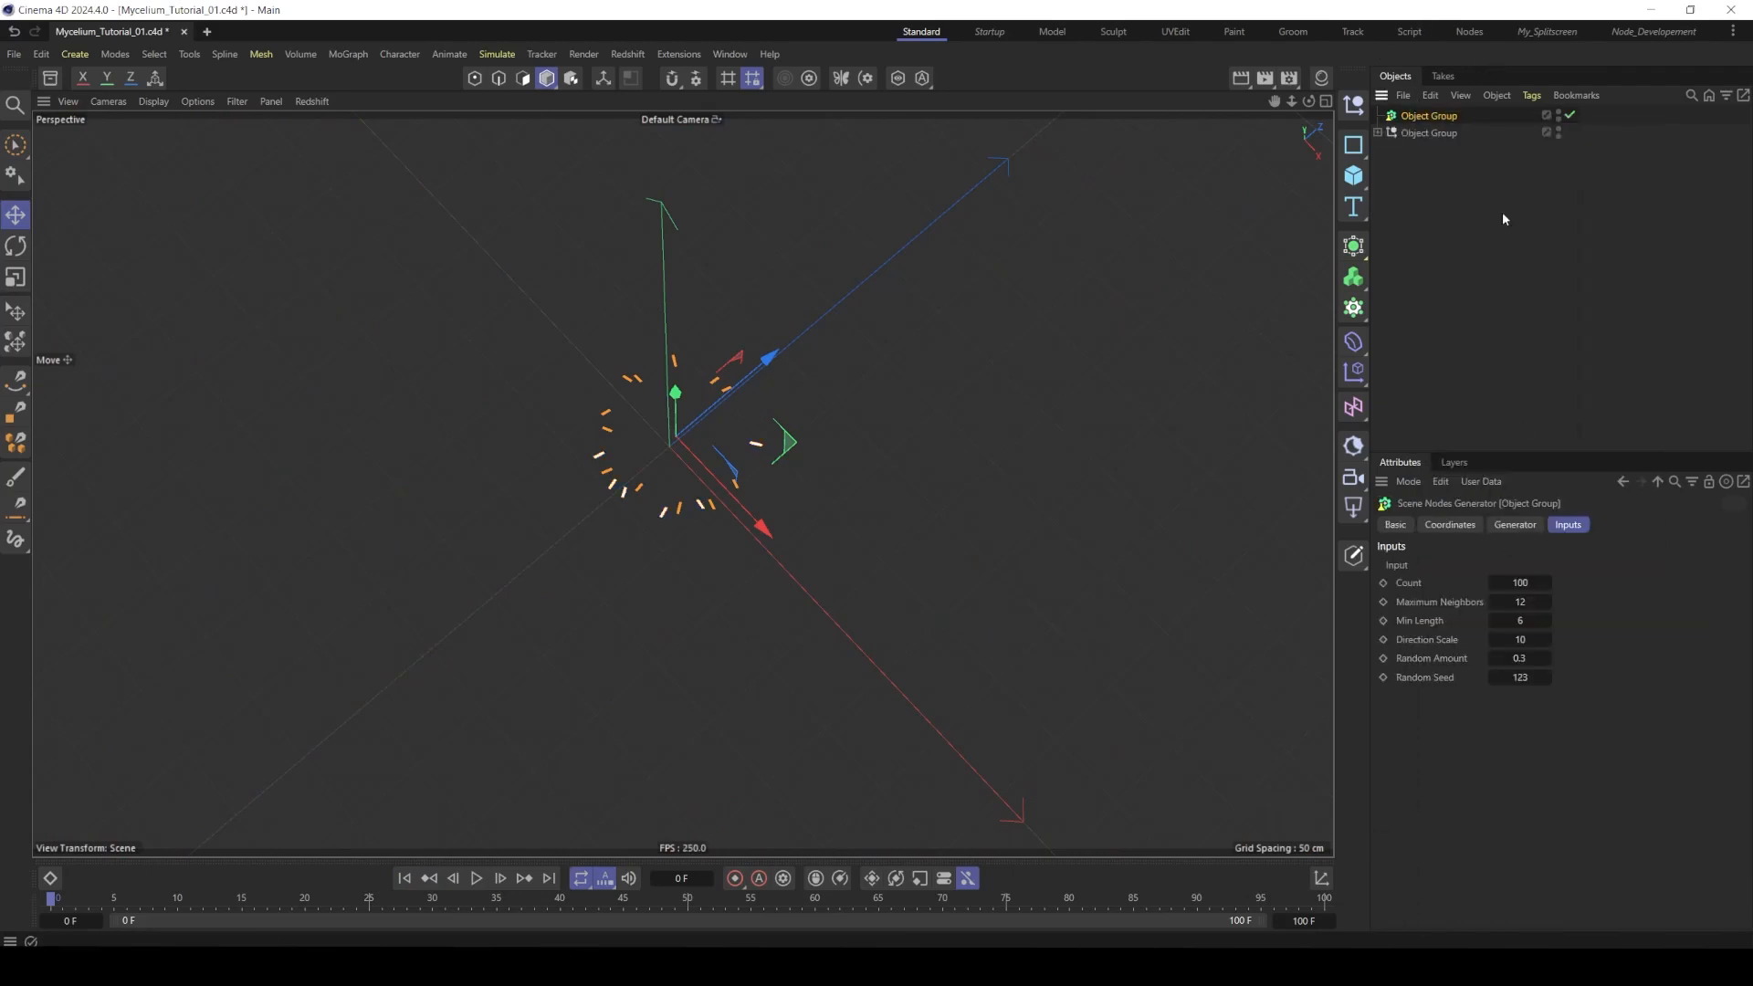
{"action": "left_click", "coordinate": [1378, 133]}
{"action": "left_click", "coordinate": [1388, 149]}
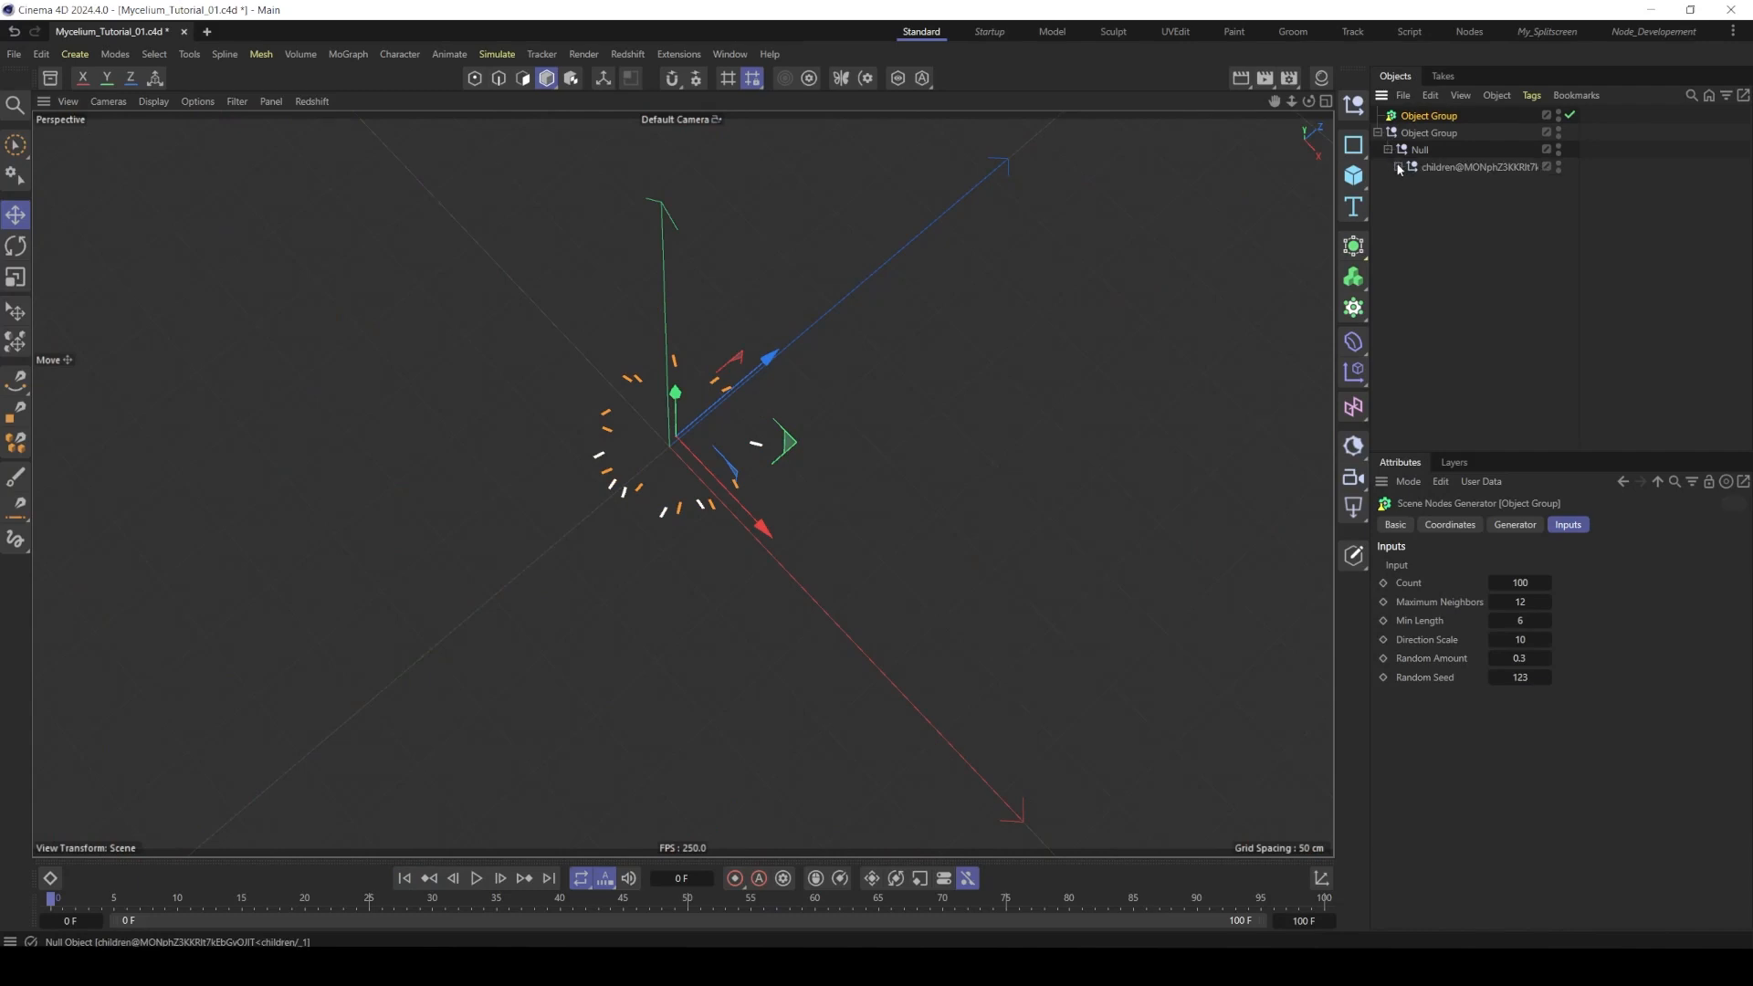
{"action": "left_click", "coordinate": [1399, 168]}
{"action": "left_click", "coordinate": [1445, 186]}
{"action": "left_click_drag", "start_coordinate": [1746, 168], "coordinate": [1747, 201]}
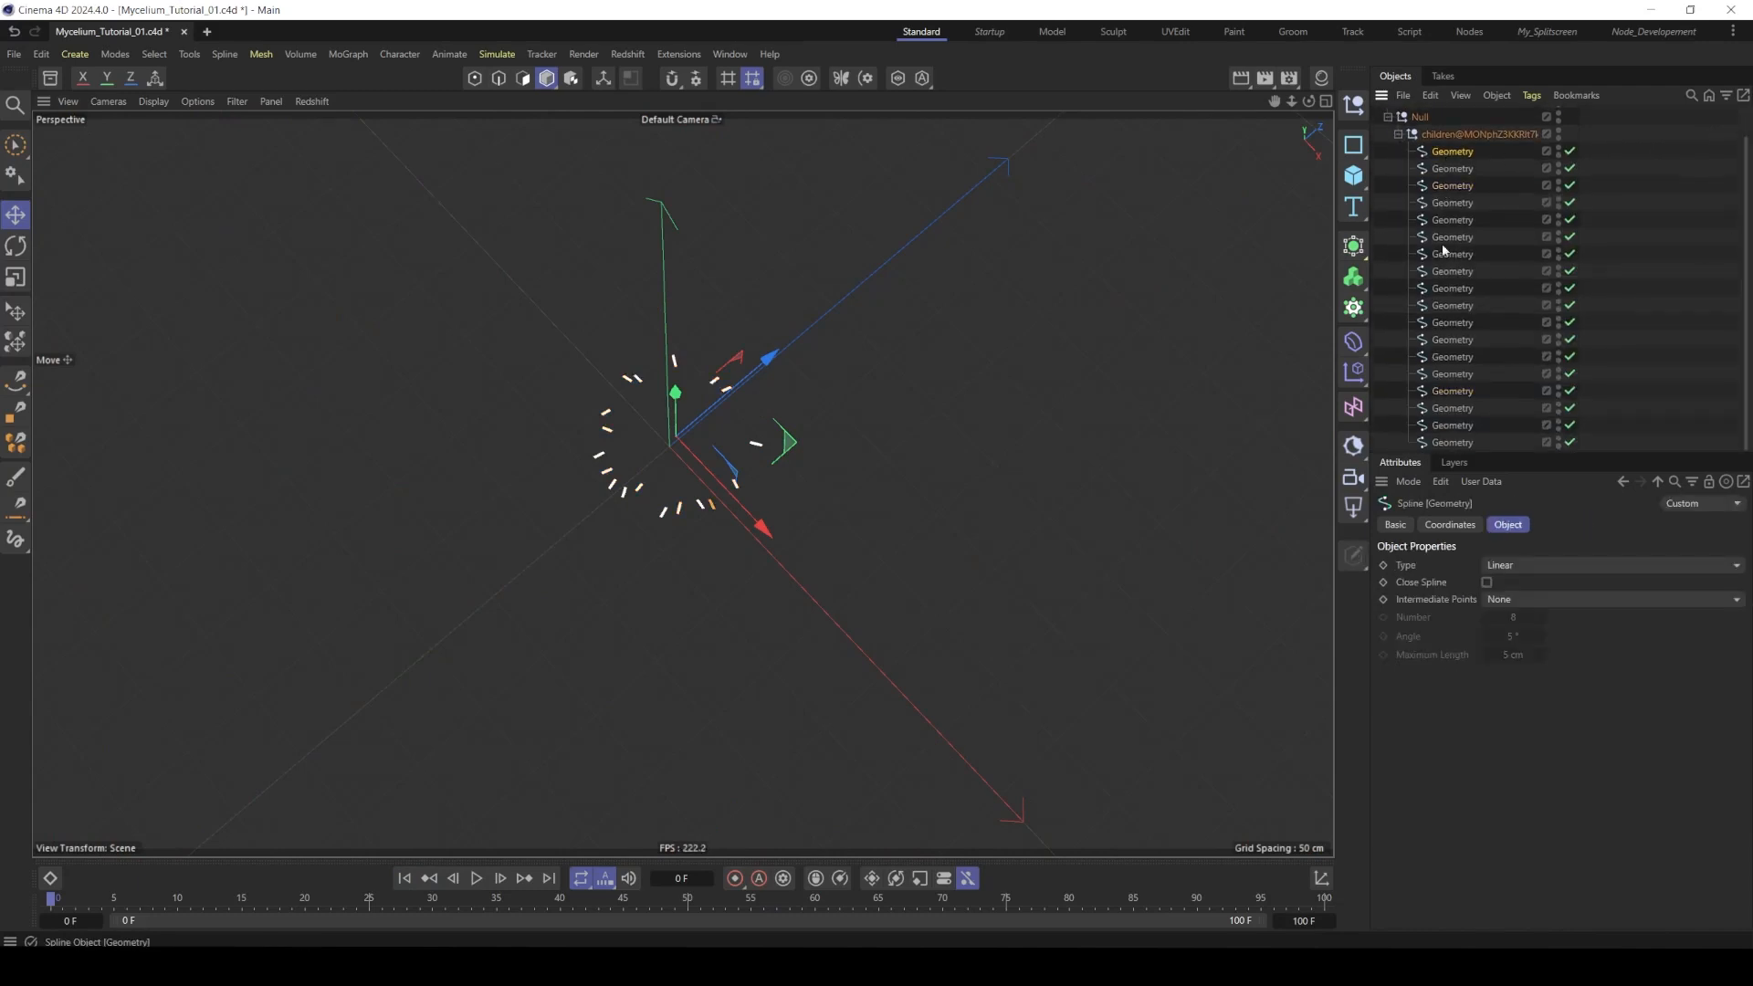
{"action": "scroll", "coordinate": [1475, 224], "scroll_direction": "up", "scroll_amount": 2}
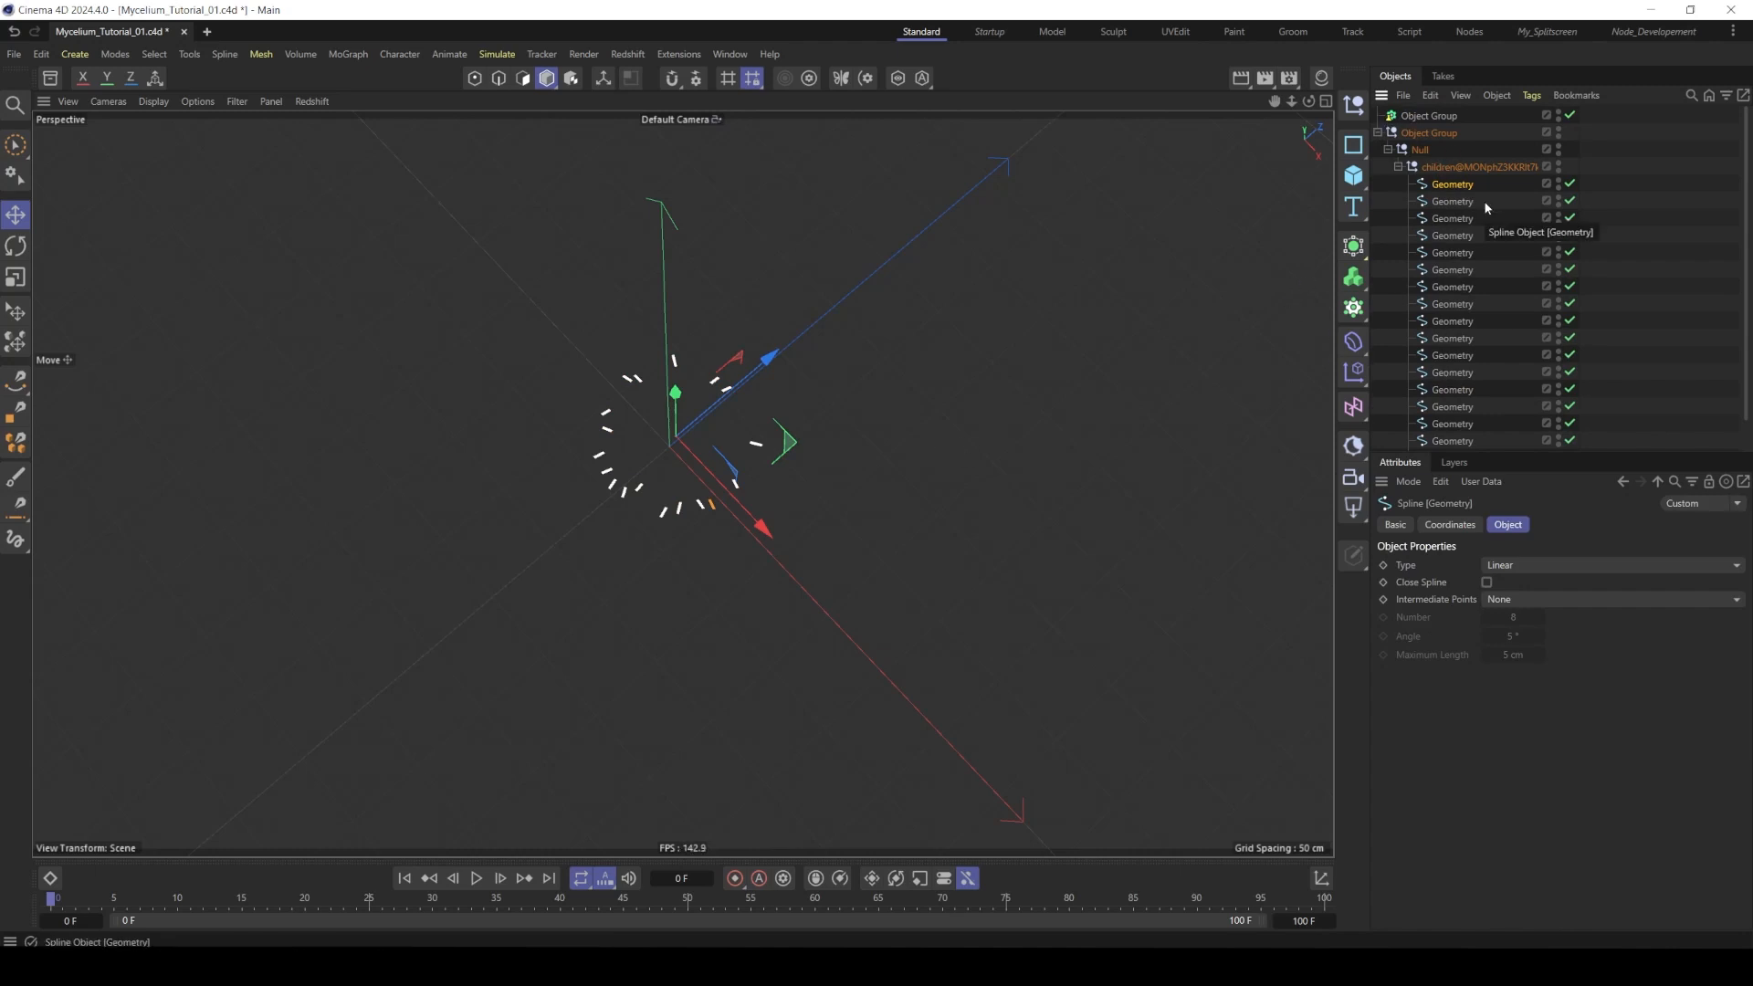
- Delete the converted copy with its Geometry splines and reselect the original Object Group generator
{"action": "left_click", "coordinate": [1420, 149]}
{"action": "key", "text": "Delete"}
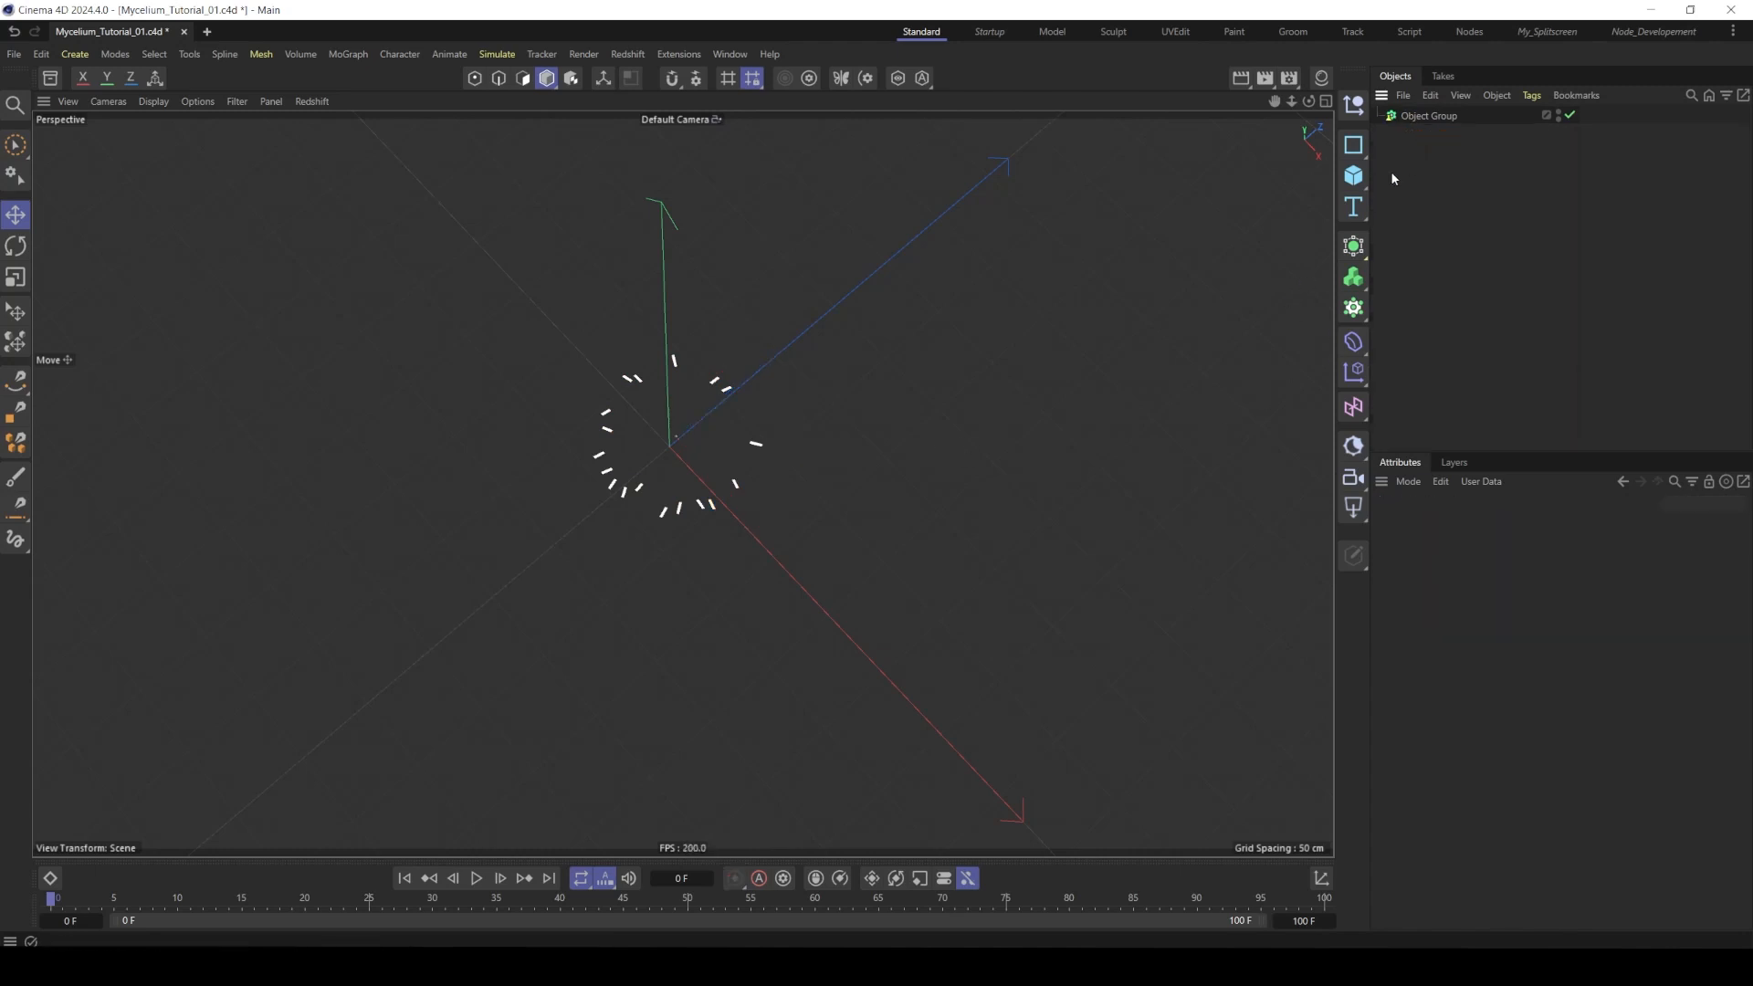
{"action": "left_click", "coordinate": [1394, 119]}
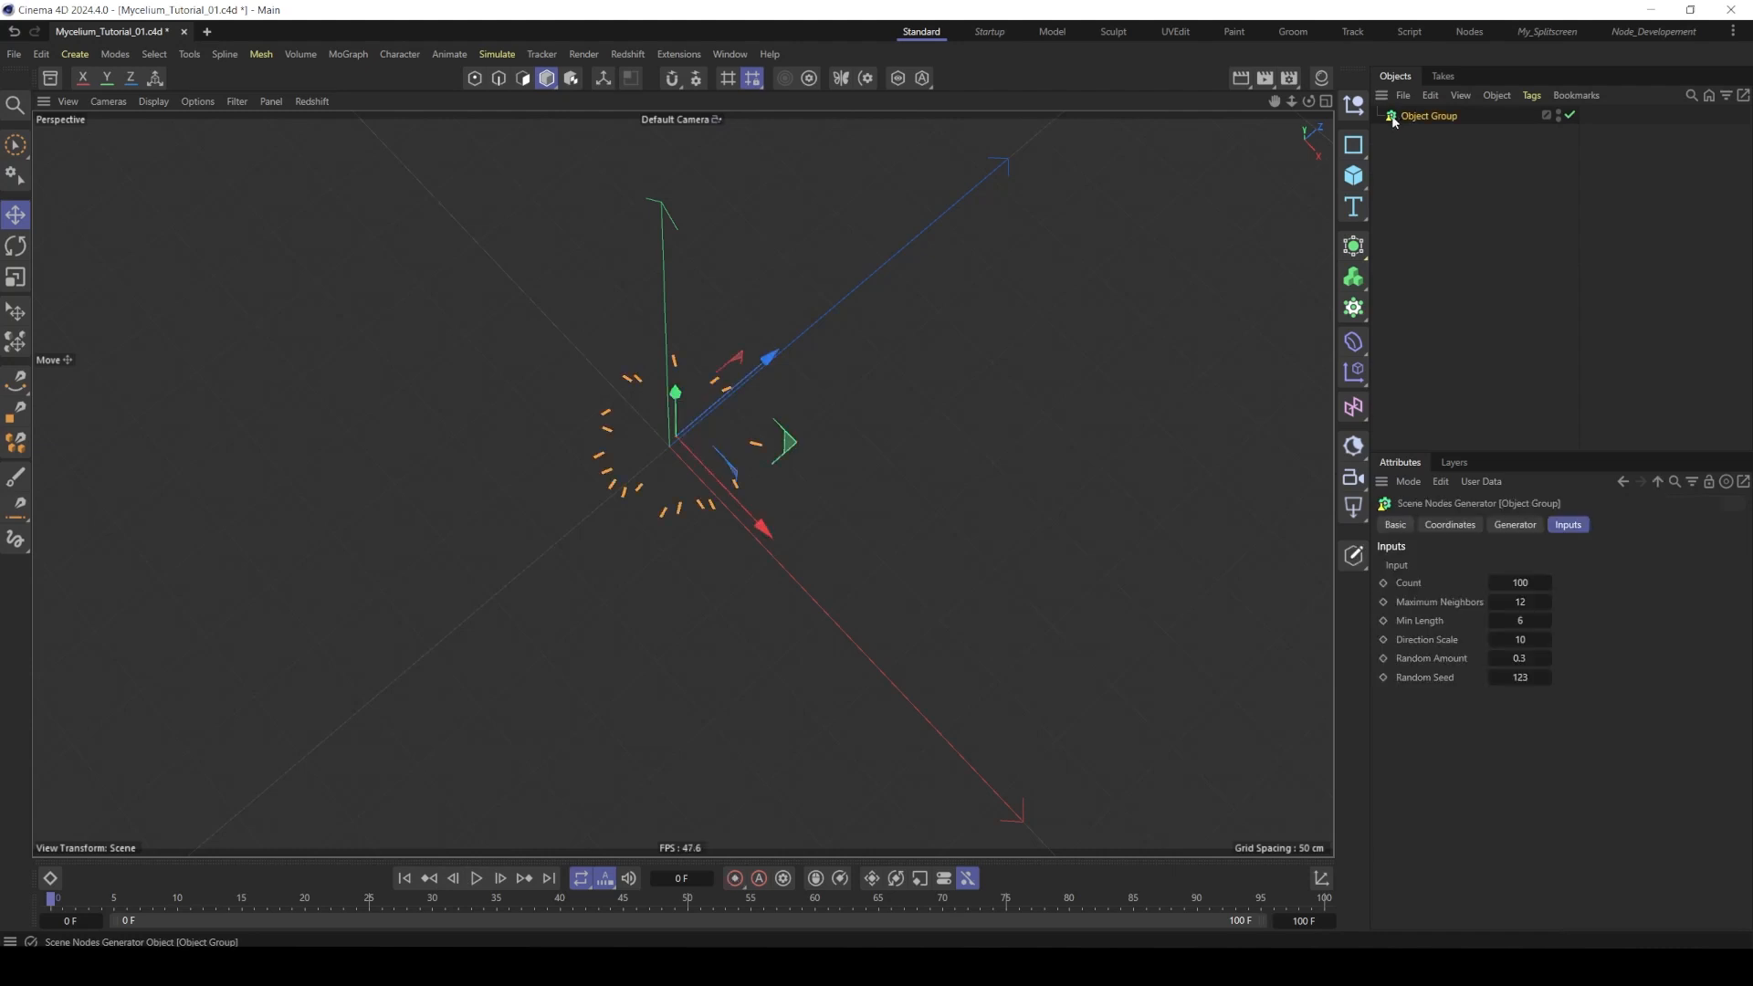
- Open the Object Group's node graph, enlarge the Node Editor over the viewport, and hide its built-in attributes
{"action": "double_click", "coordinate": [1392, 117]}
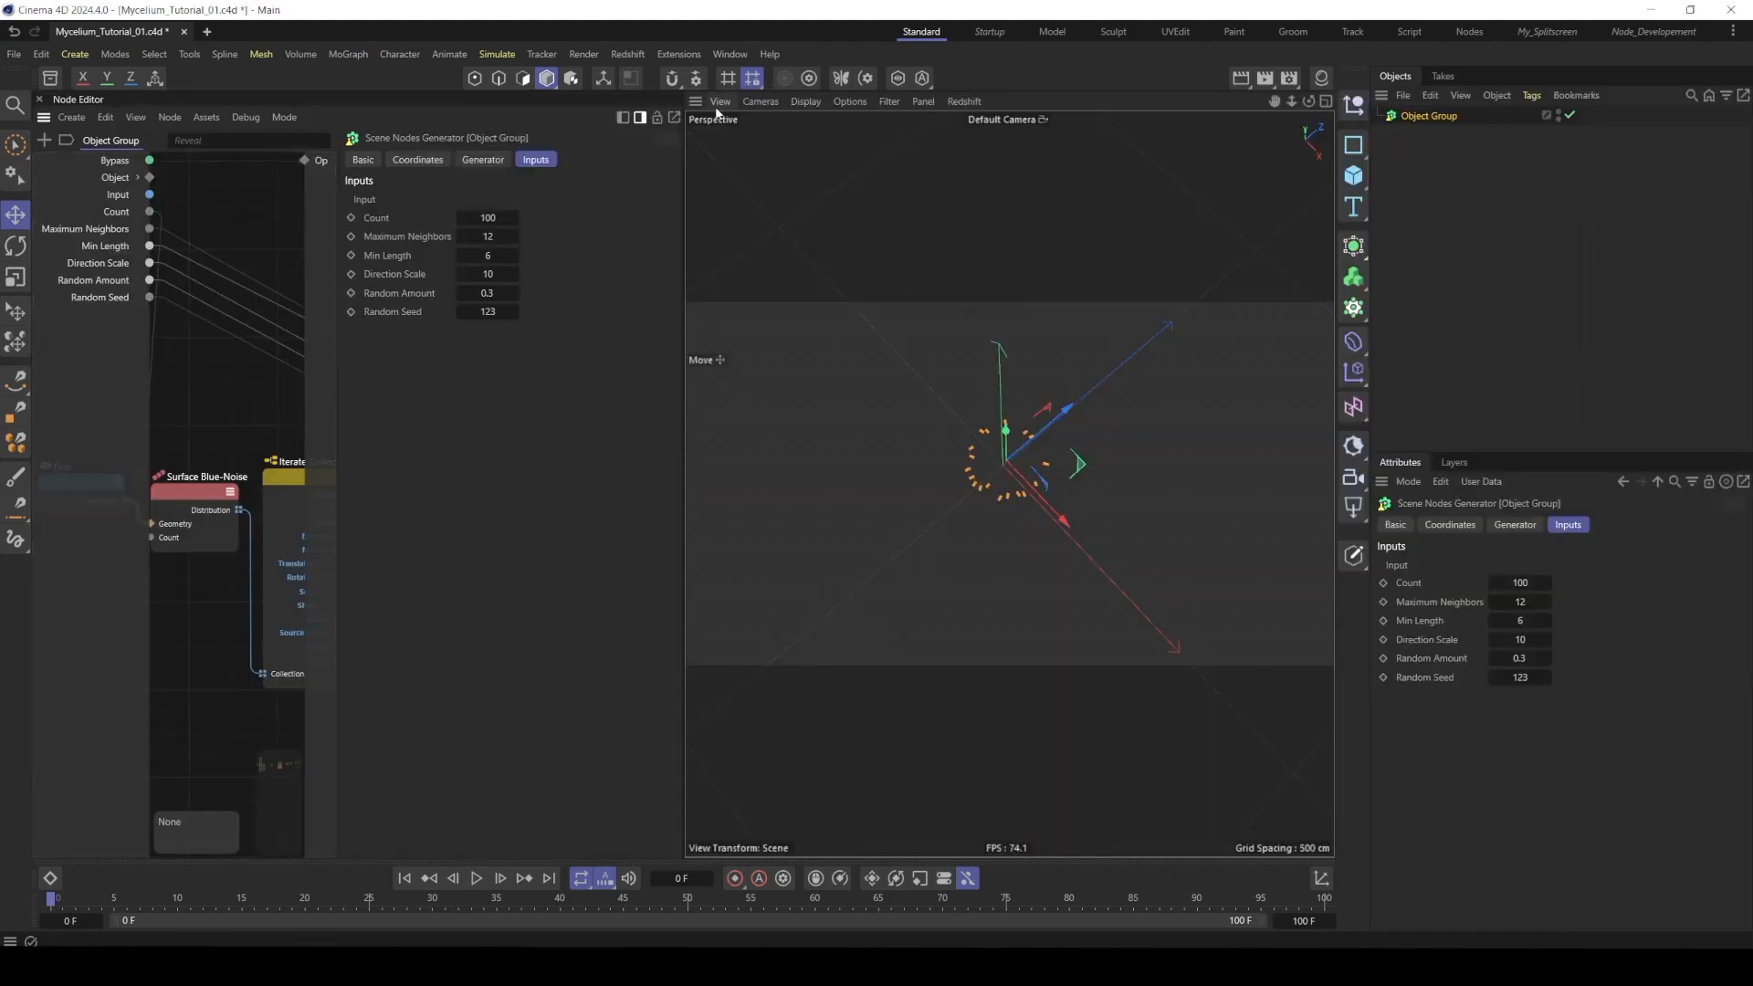
{"action": "left_click_drag", "start_coordinate": [1046, 265], "coordinate": [1421, 438]}
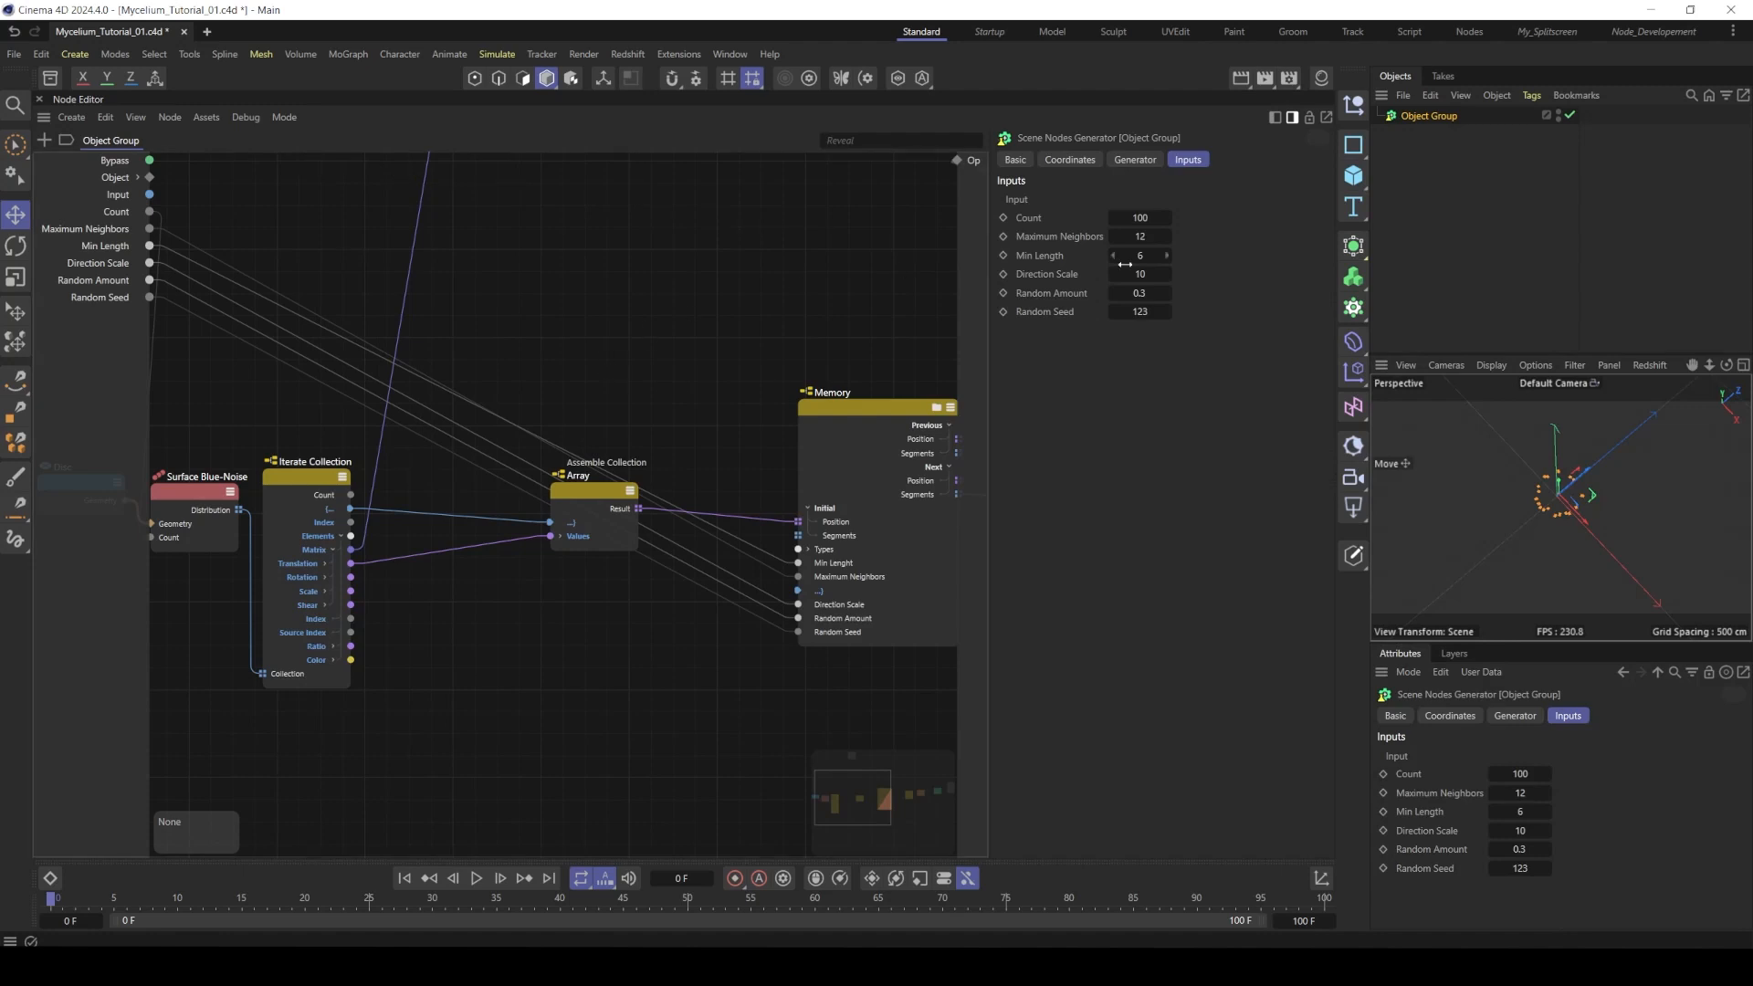
{"action": "left_click", "coordinate": [1292, 117]}
- Move Iterate Collection closer to Memory and shift Assemble Spline, Geometry Op and Children Op away from it to make room
{"action": "middle_click_drag", "start_coordinate": [1138, 327], "coordinate": [629, 332]}
{"action": "left_click_drag", "start_coordinate": [645, 470], "coordinate": [556, 468]}
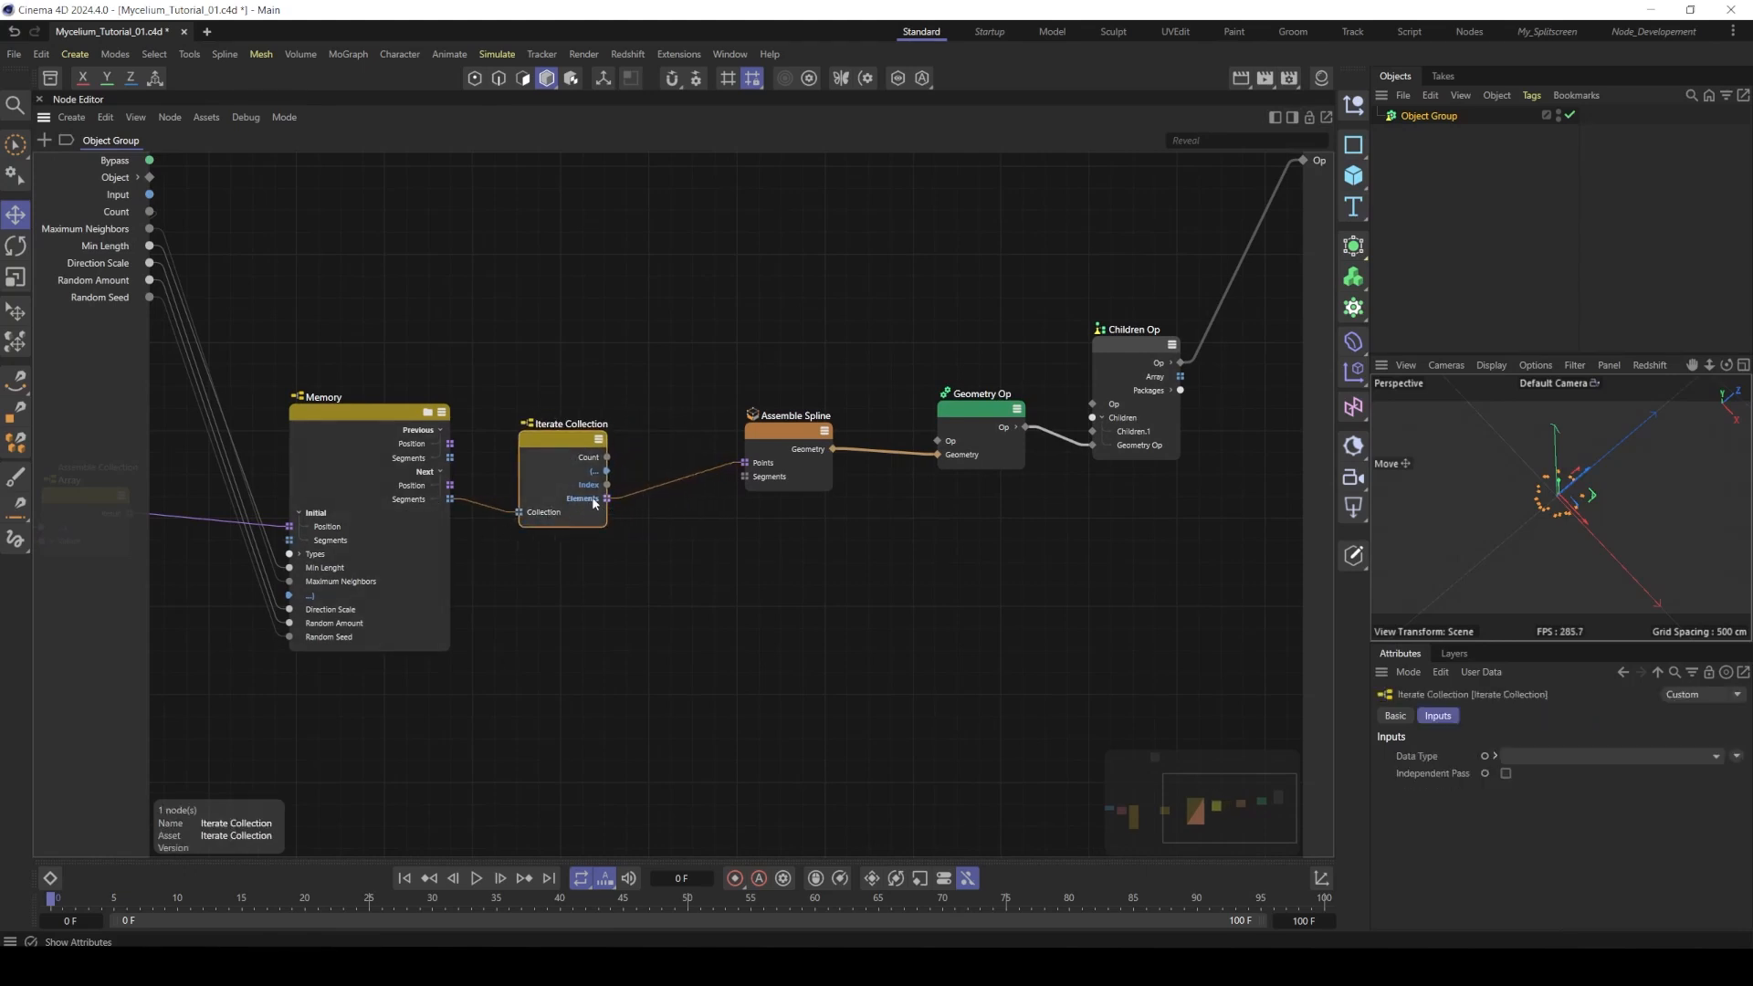
{"action": "left_click_drag", "start_coordinate": [592, 514], "coordinate": [594, 514]}
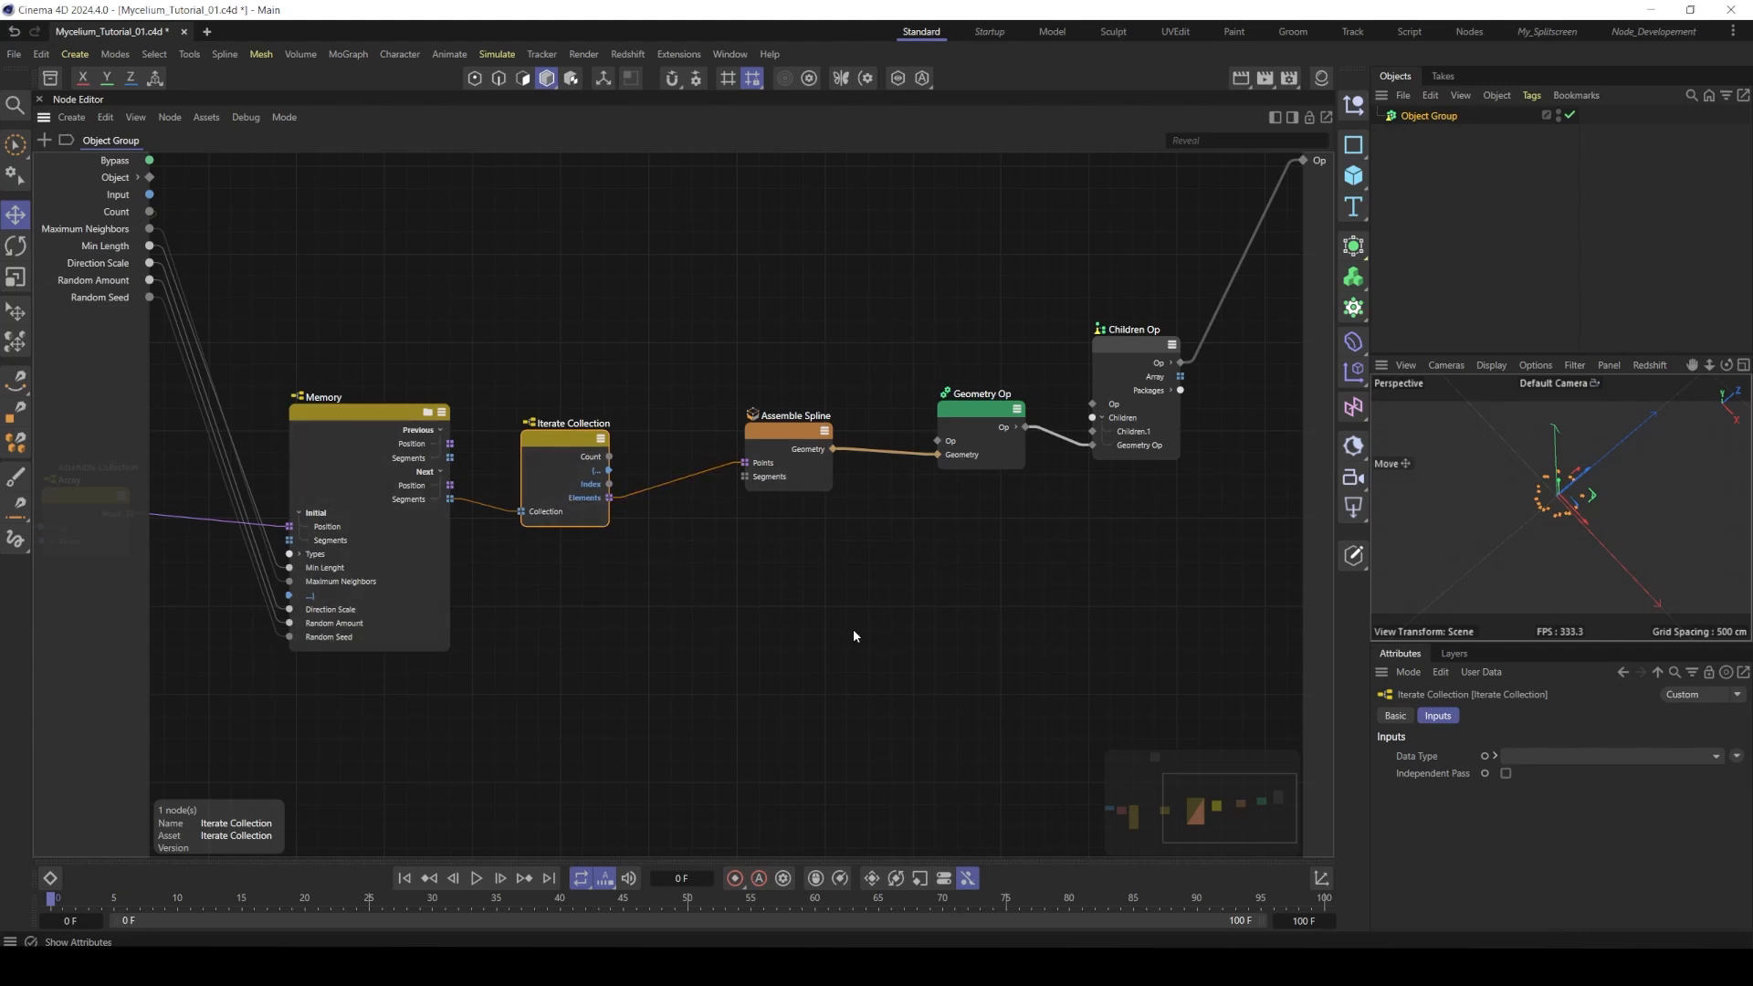
{"action": "left_click_drag", "start_coordinate": [787, 442], "coordinate": [858, 446]}
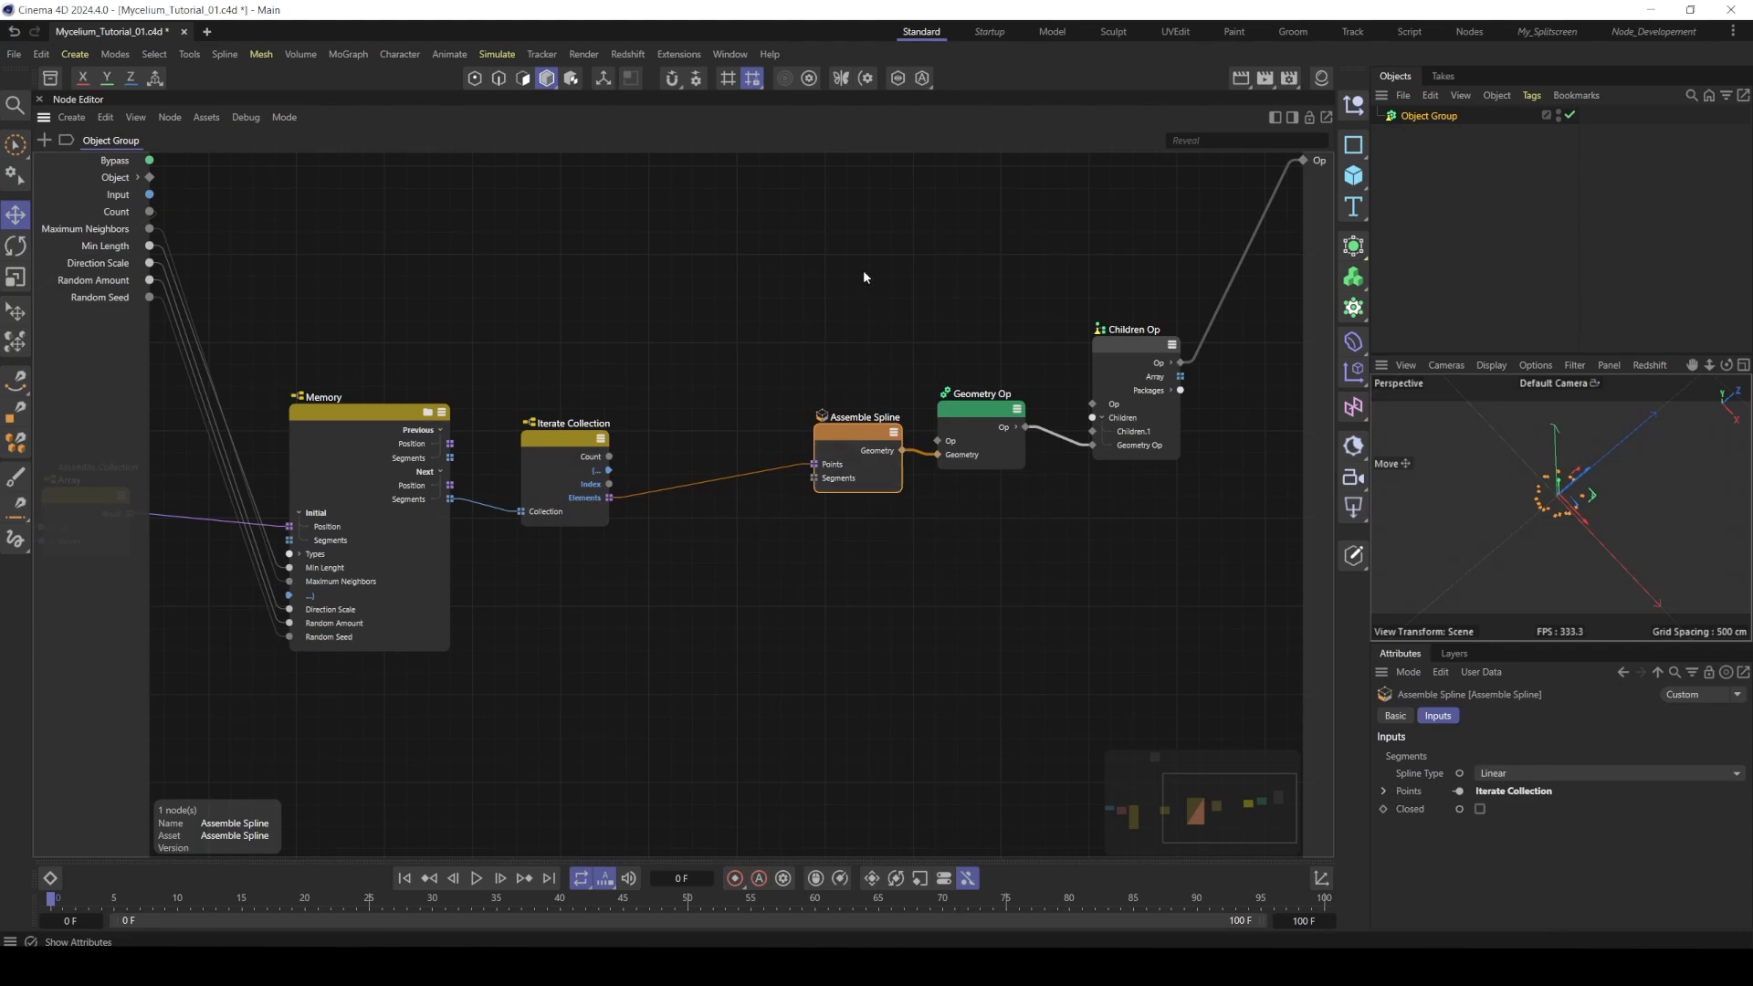
{"action": "left_click_drag", "start_coordinate": [854, 260], "coordinate": [1168, 491]}
{"action": "left_click_drag", "start_coordinate": [848, 435], "coordinate": [921, 439]}
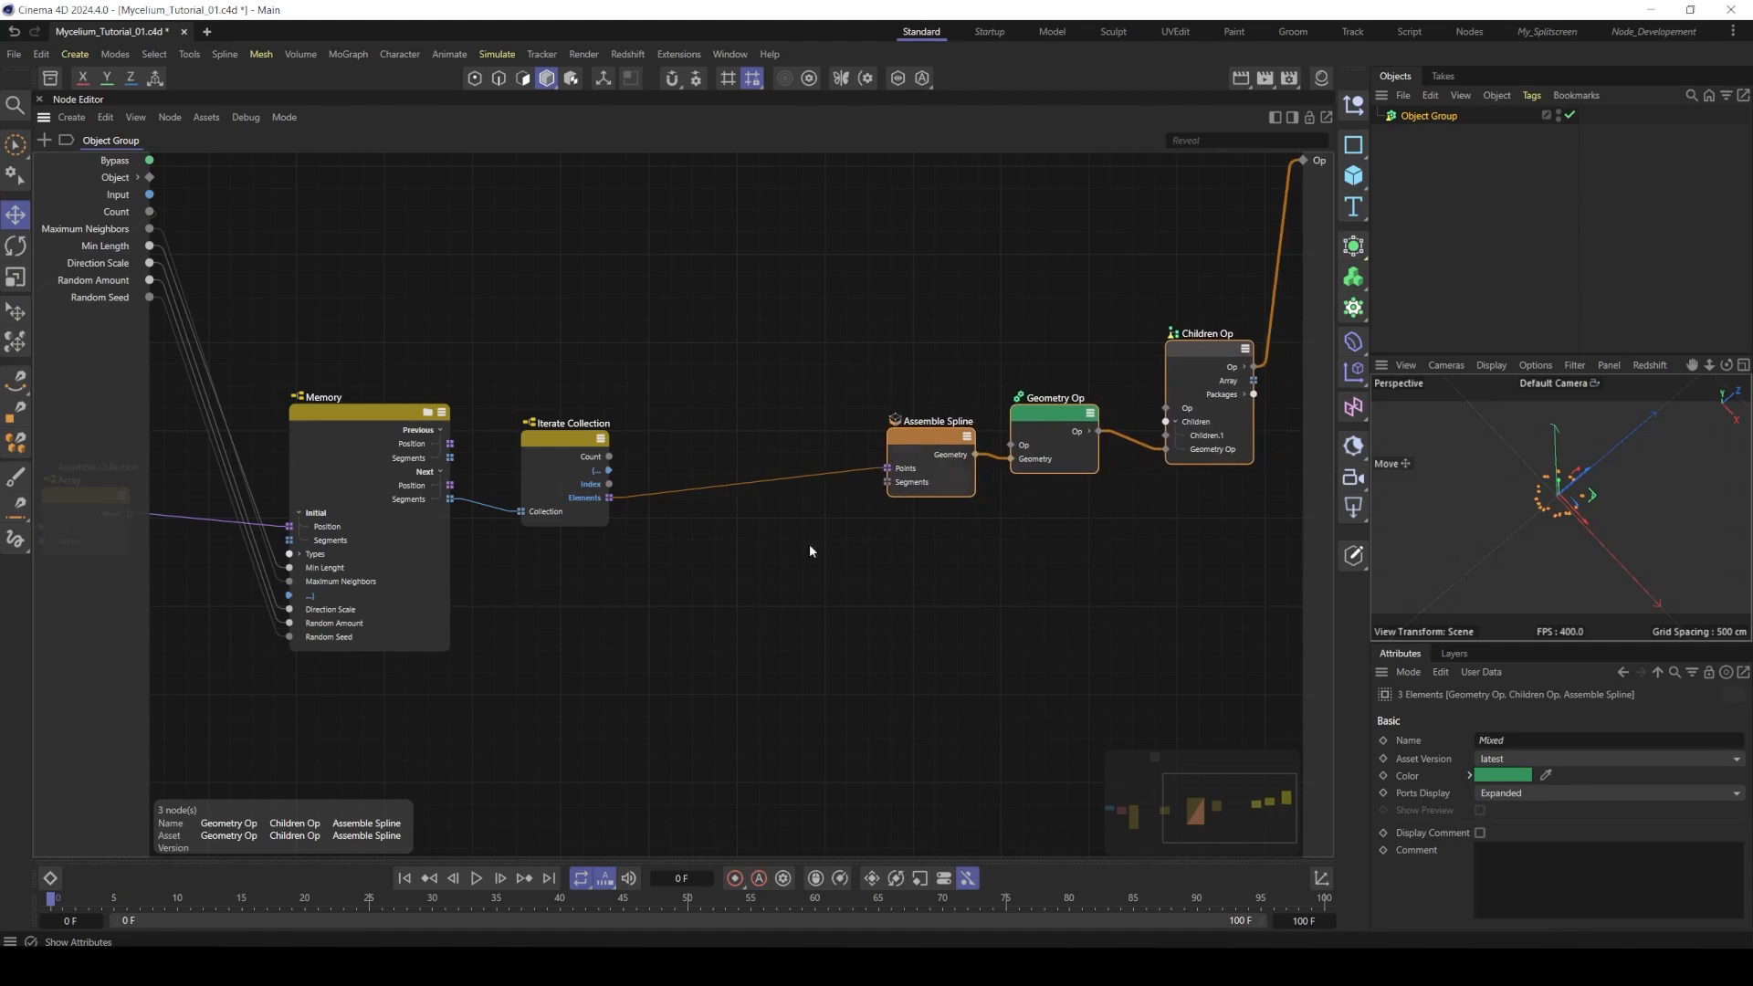
- Add a second Iterate Collection node, feed its Collection from the first one's Elements, and place it just below that node
{"action": "double_click", "coordinate": [701, 632]}
{"action": "type", "text": "iter"}
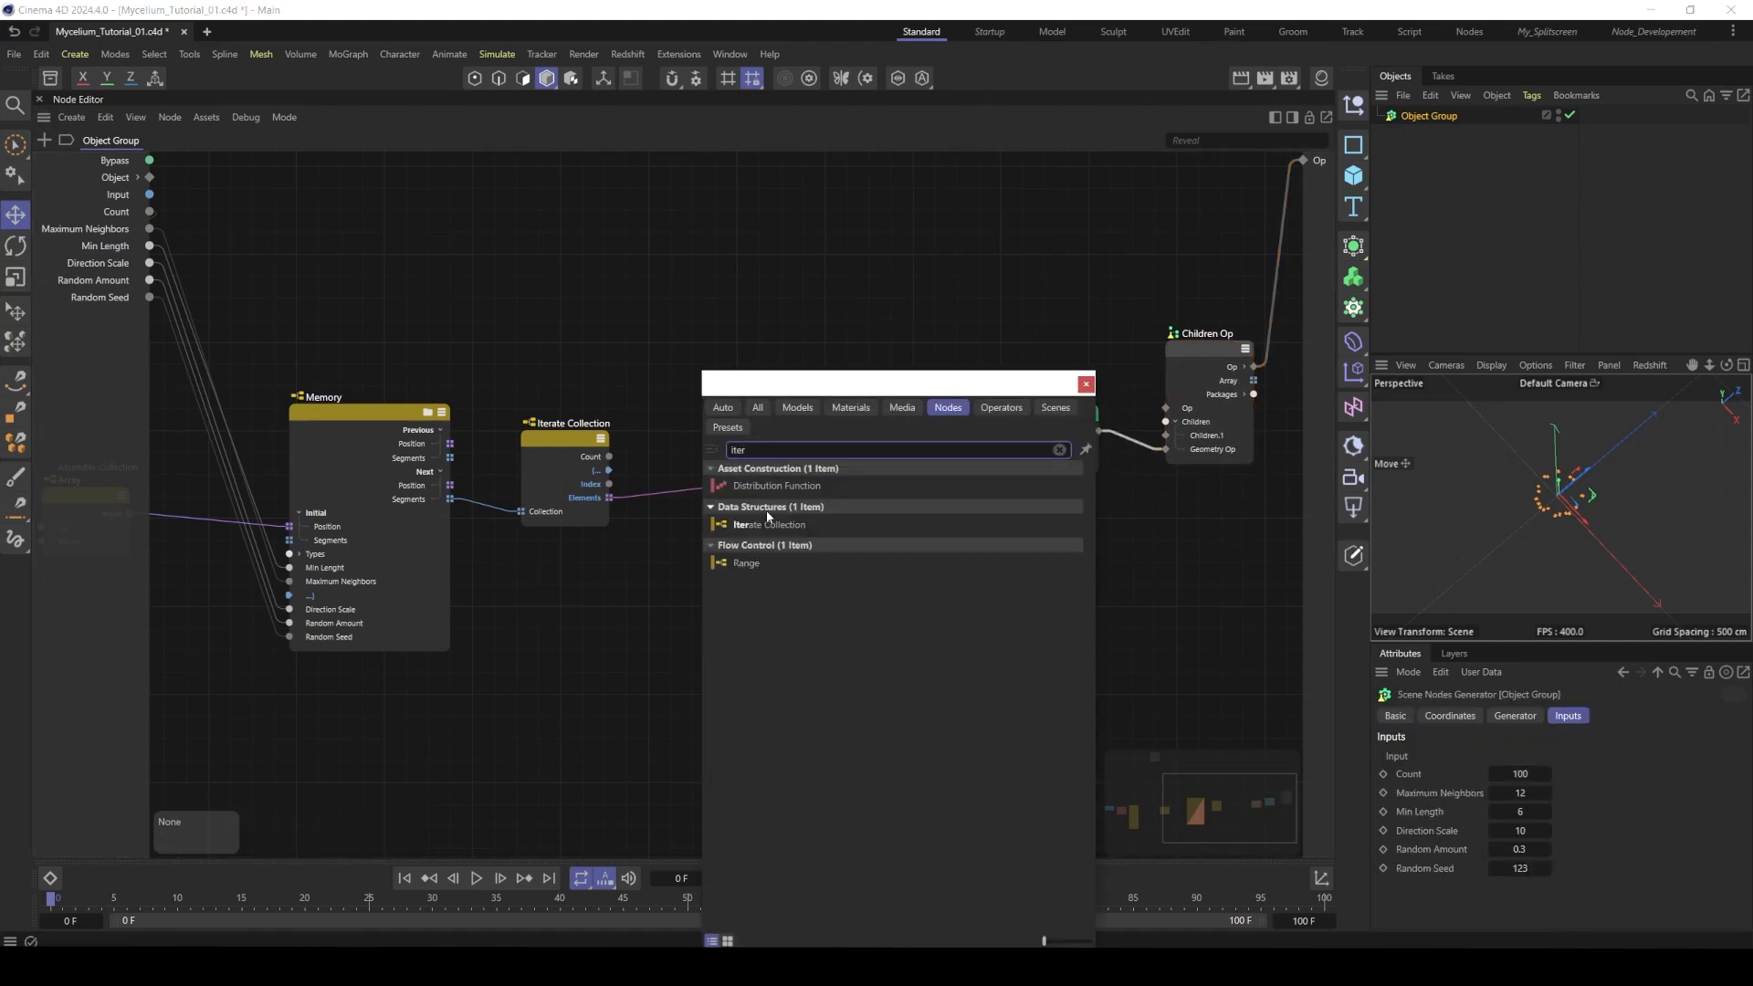
{"action": "double_click", "coordinate": [765, 524]}
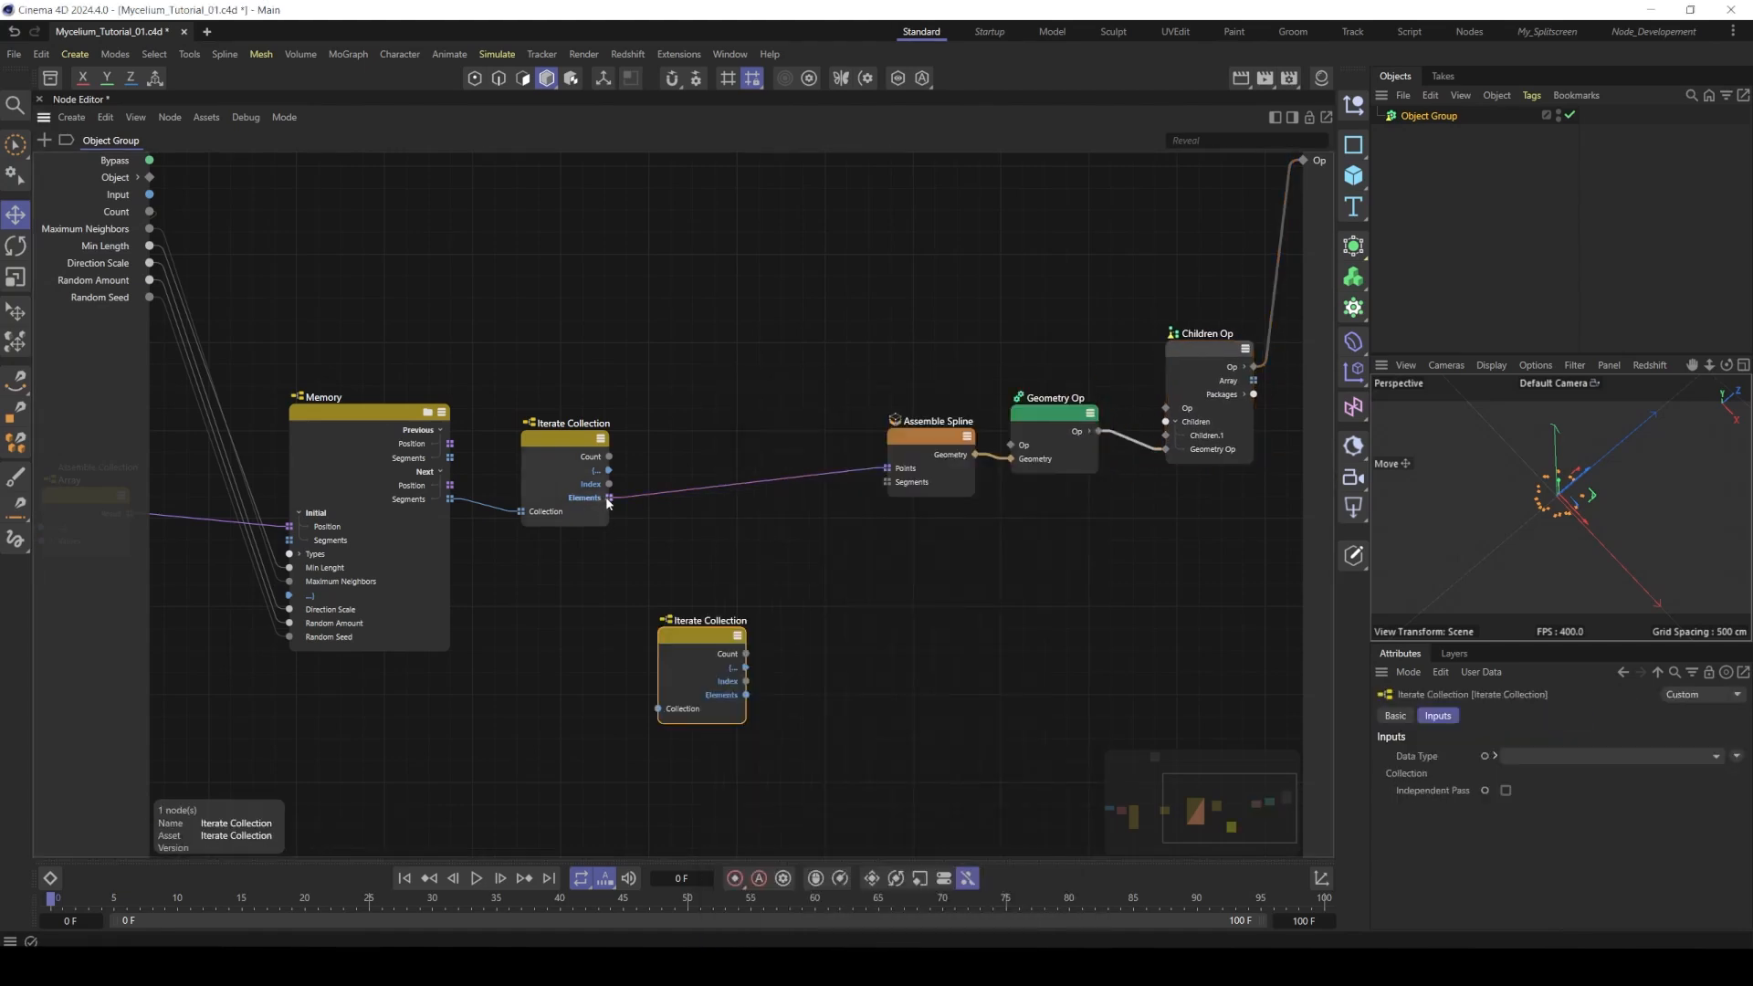
{"action": "left_click_drag", "start_coordinate": [609, 497], "coordinate": [657, 709]}
{"action": "left_click_drag", "start_coordinate": [676, 650], "coordinate": [666, 585]}
- Add an Append Elements node and place it beside the second Iterate Collection node
{"action": "double_click", "coordinate": [879, 655]}
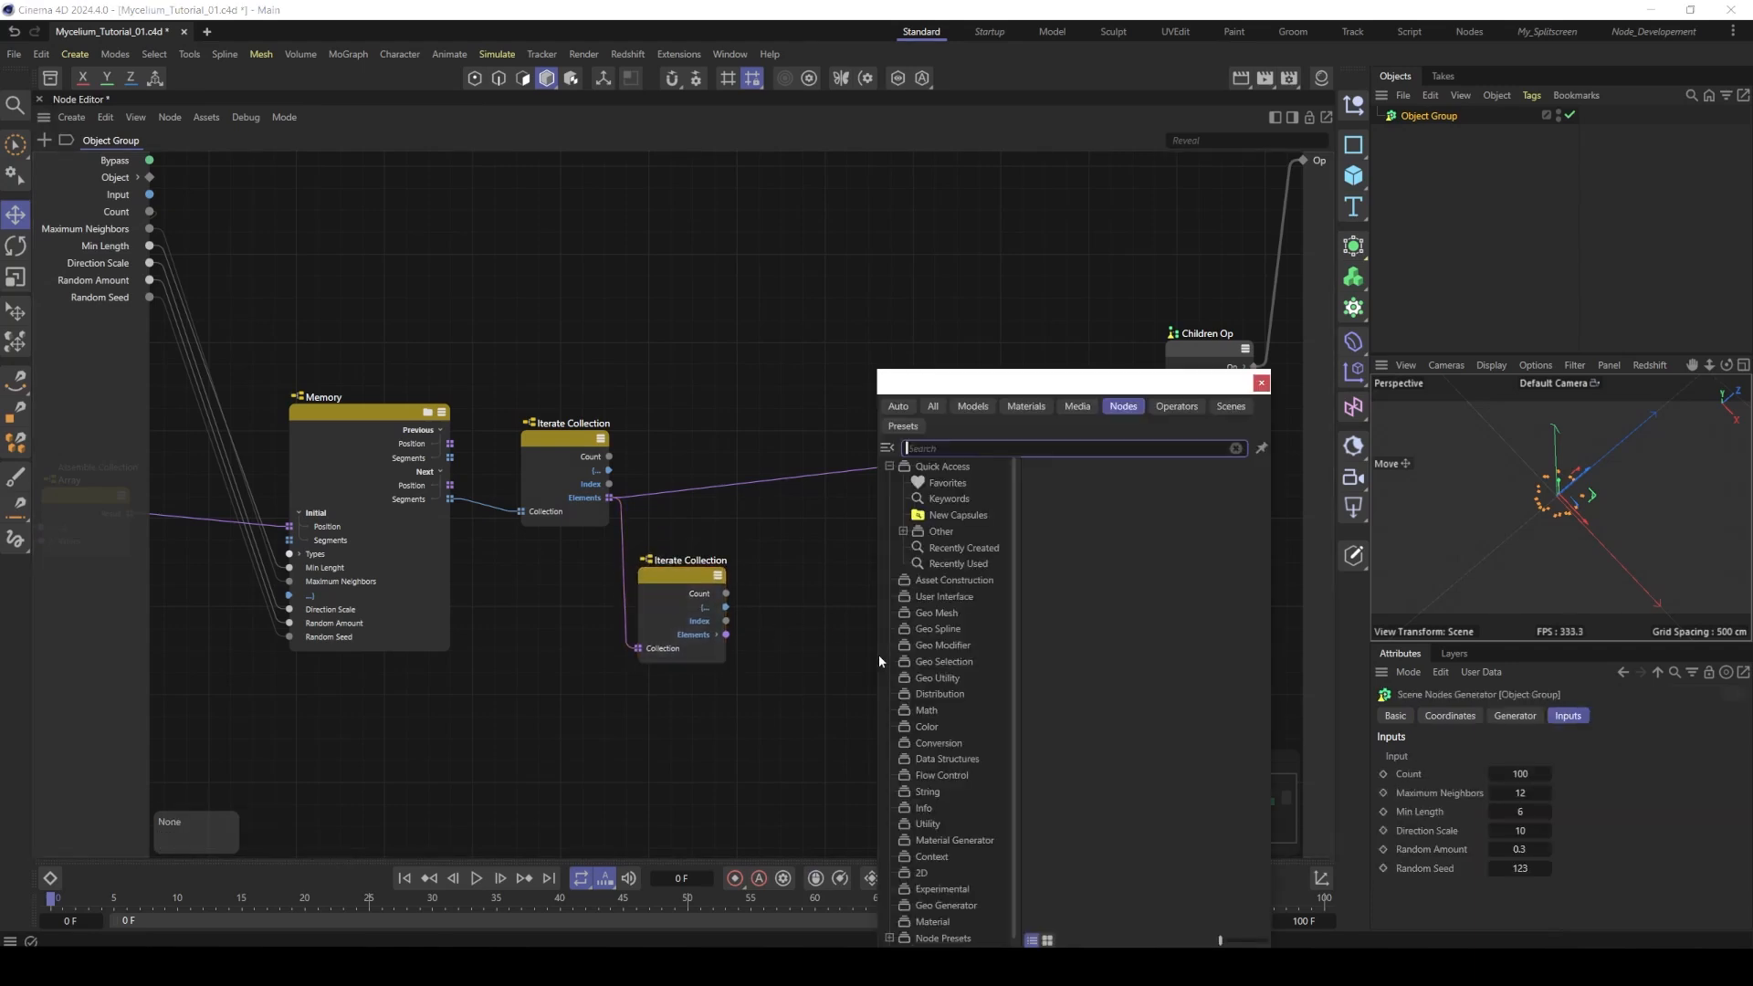
{"action": "type", "text": "app"}
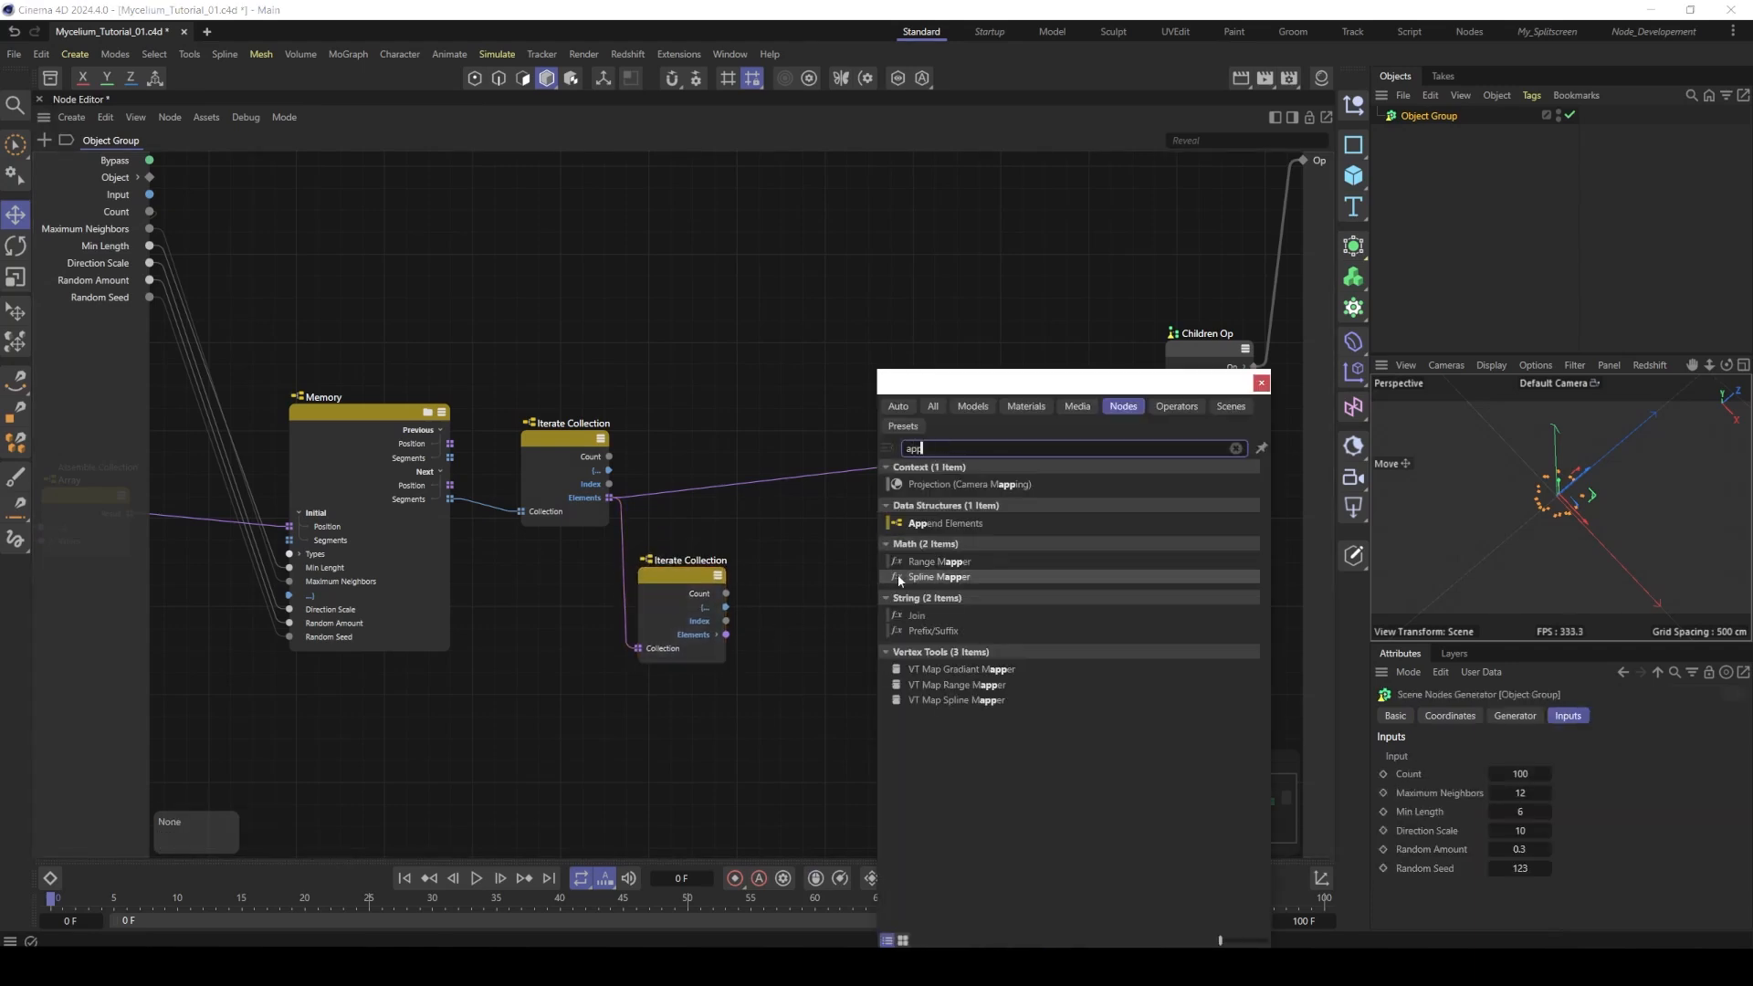
{"action": "double_click", "coordinate": [935, 524]}
{"action": "left_click_drag", "start_coordinate": [866, 639], "coordinate": [838, 555]}
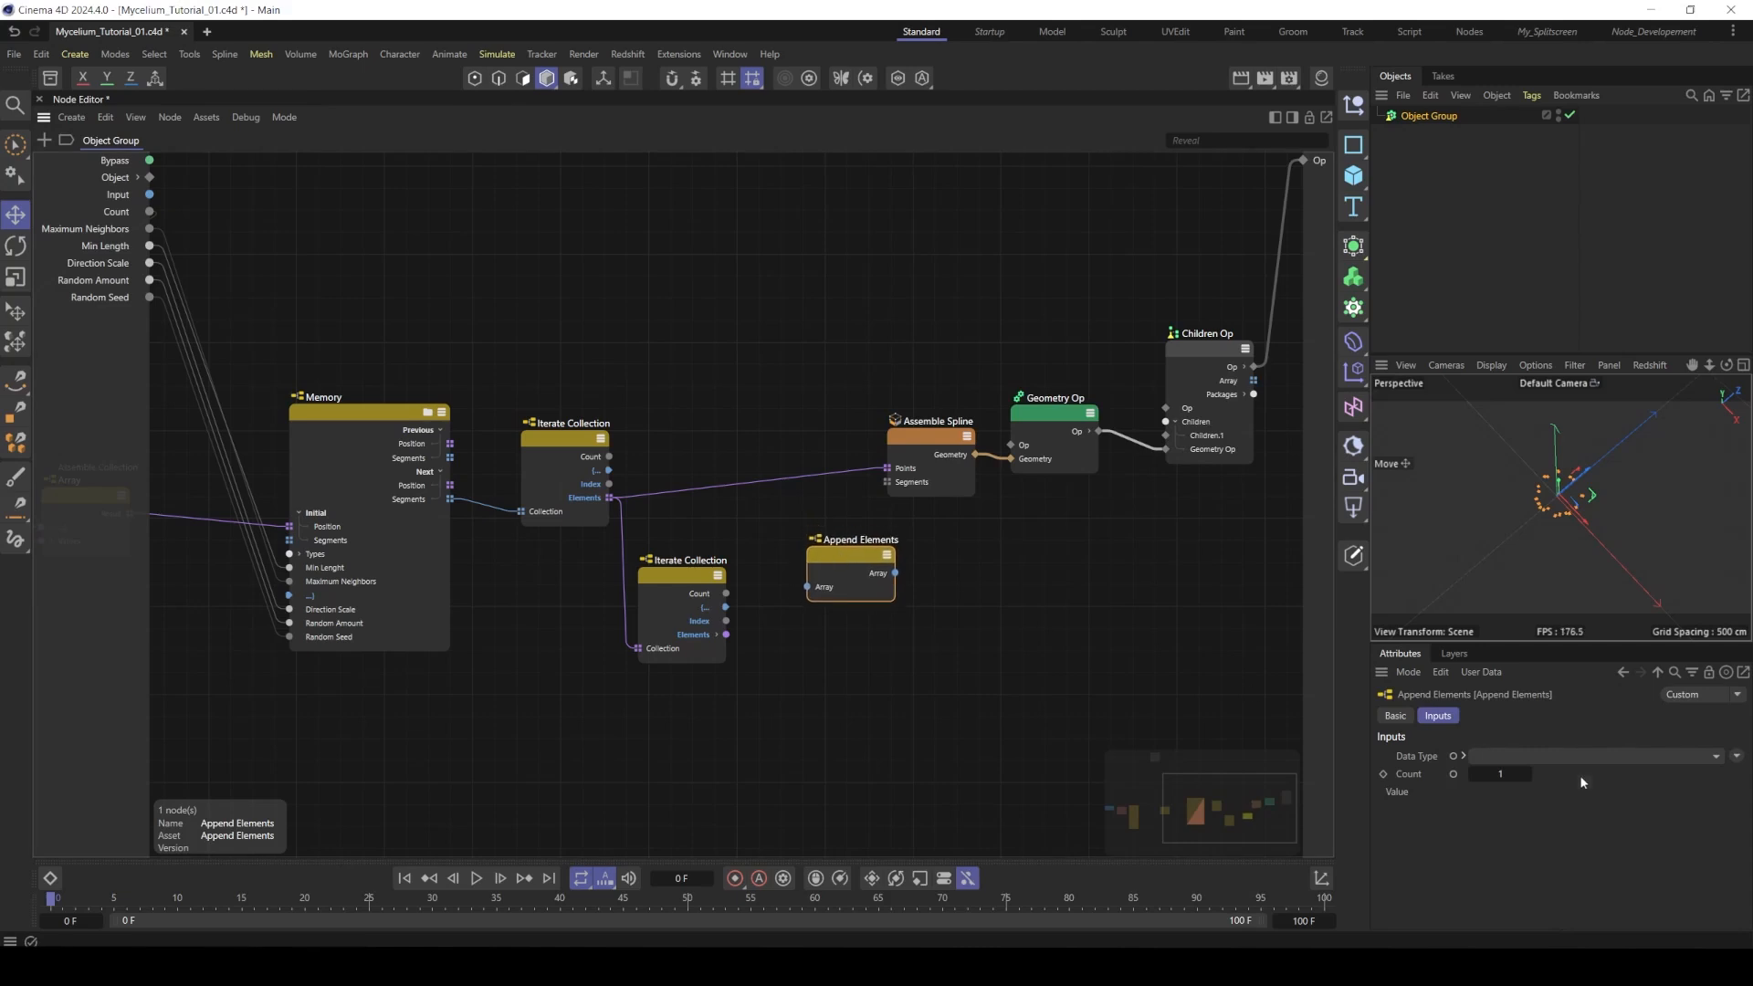
- Set the Append Elements node's data type to an Array of Vector
{"action": "left_click", "coordinate": [1527, 756]}
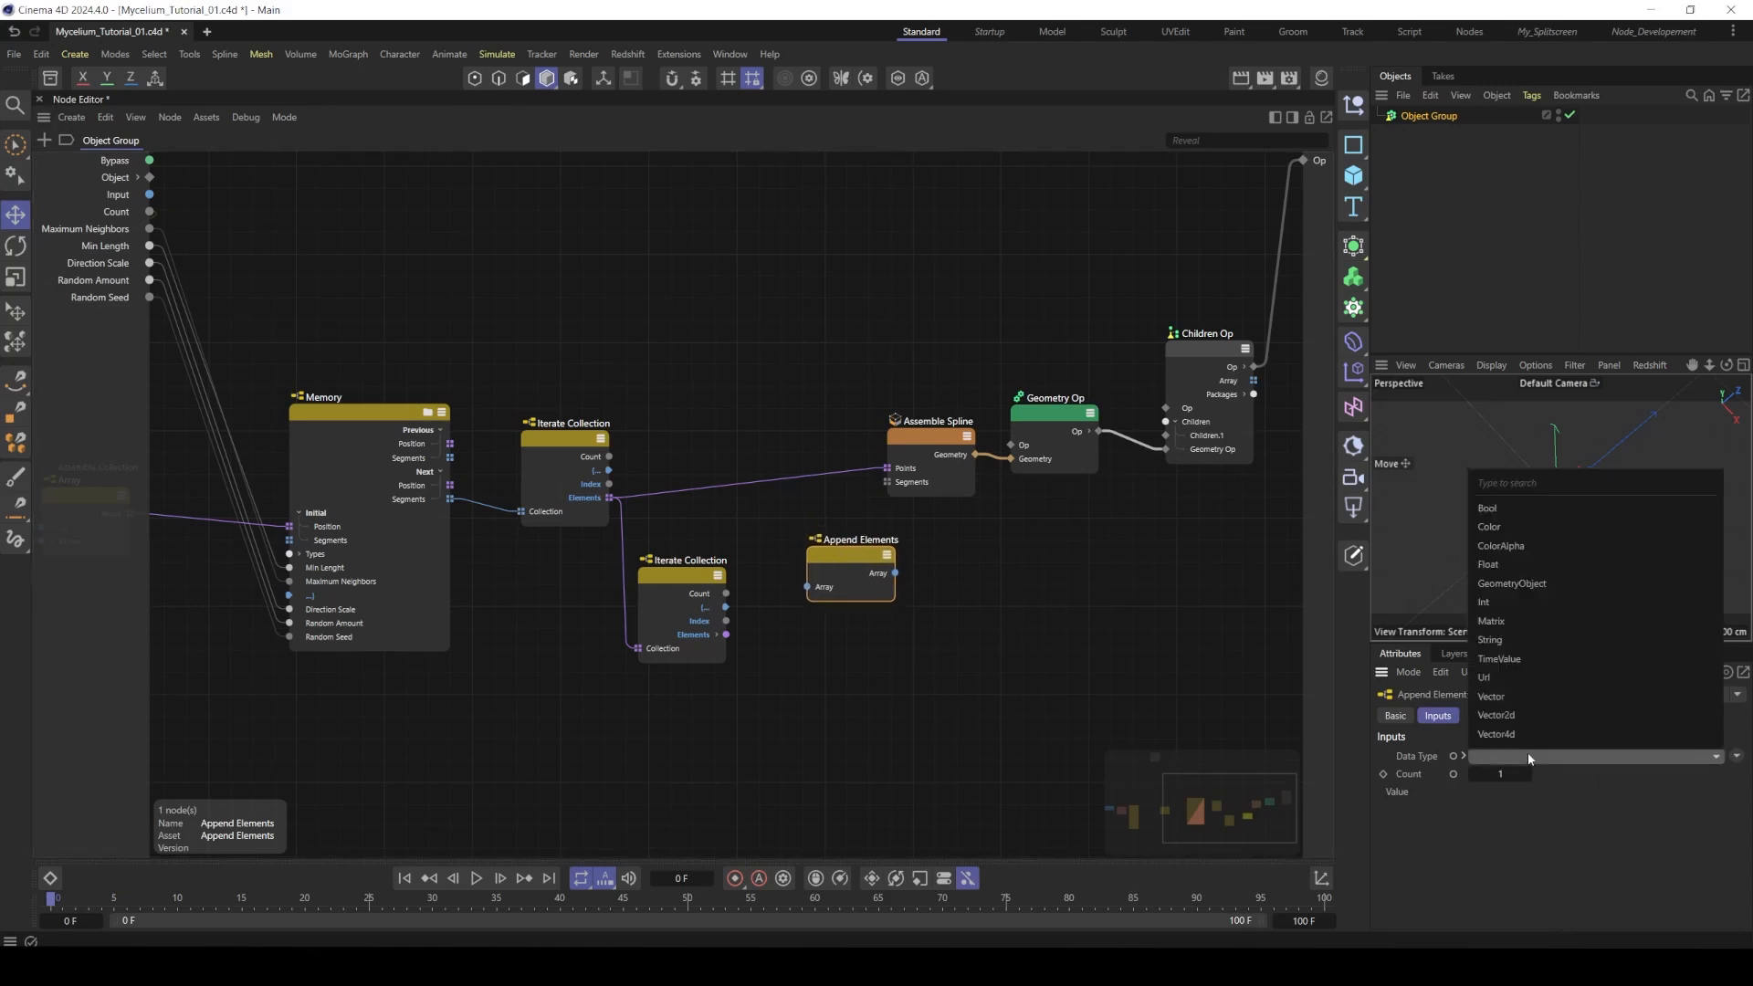
{"action": "left_click", "coordinate": [1499, 698]}
{"action": "left_click", "coordinate": [1464, 756]}
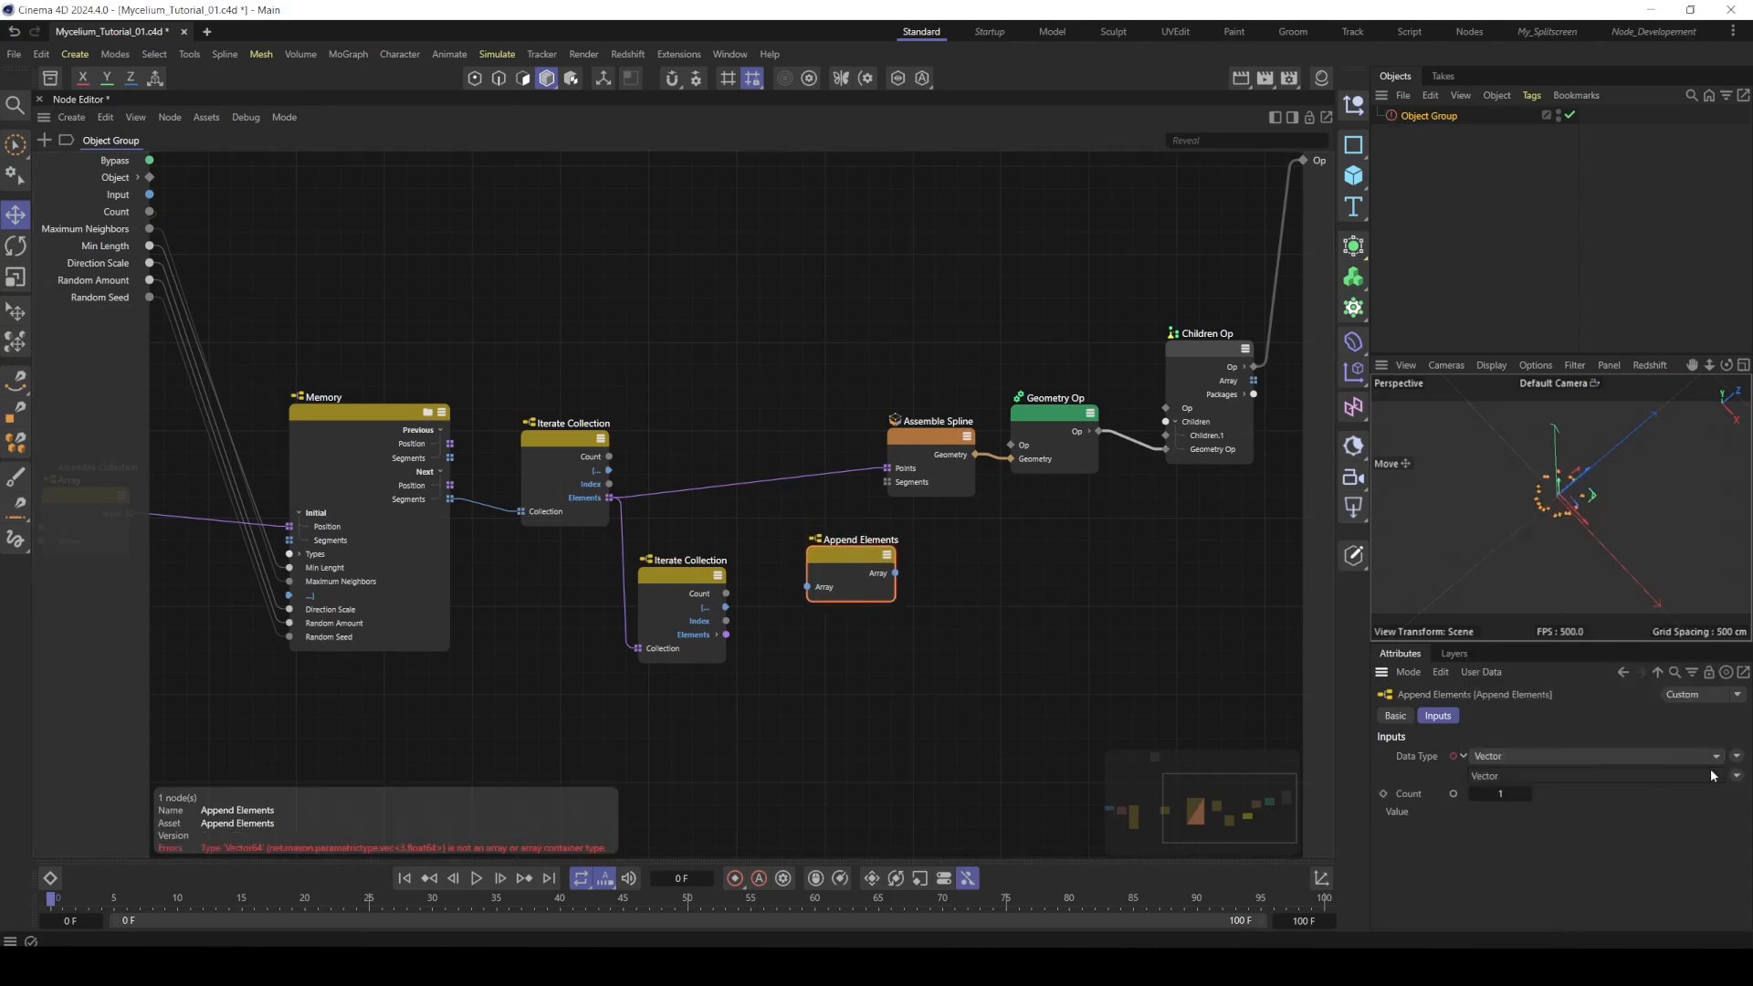
{"action": "left_click", "coordinate": [1715, 776]}
{"action": "mouse_move", "coordinate": [1694, 797]}
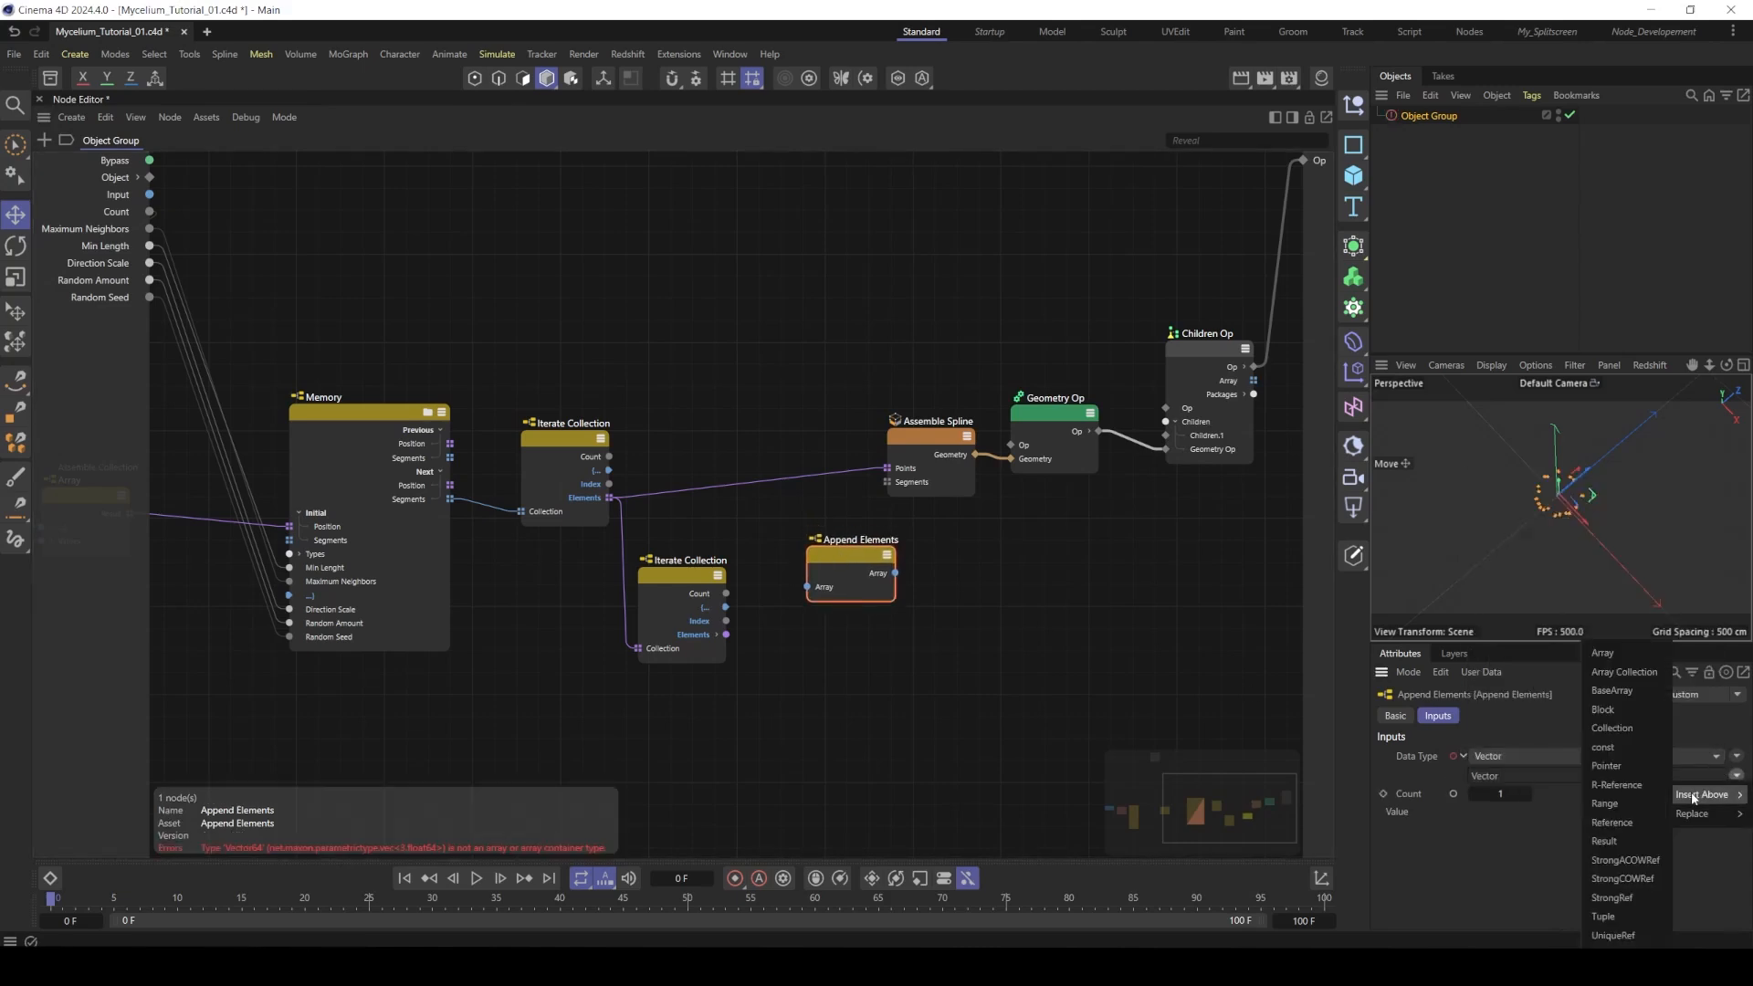
{"action": "left_click", "coordinate": [1624, 653]}
- Connect the second Iterate Collection's Elements to Append Elements' Value, and link both Iterate Collection nodes' iteration outputs to its iteration input
{"action": "left_click_drag", "start_coordinate": [727, 636], "coordinate": [807, 613]}
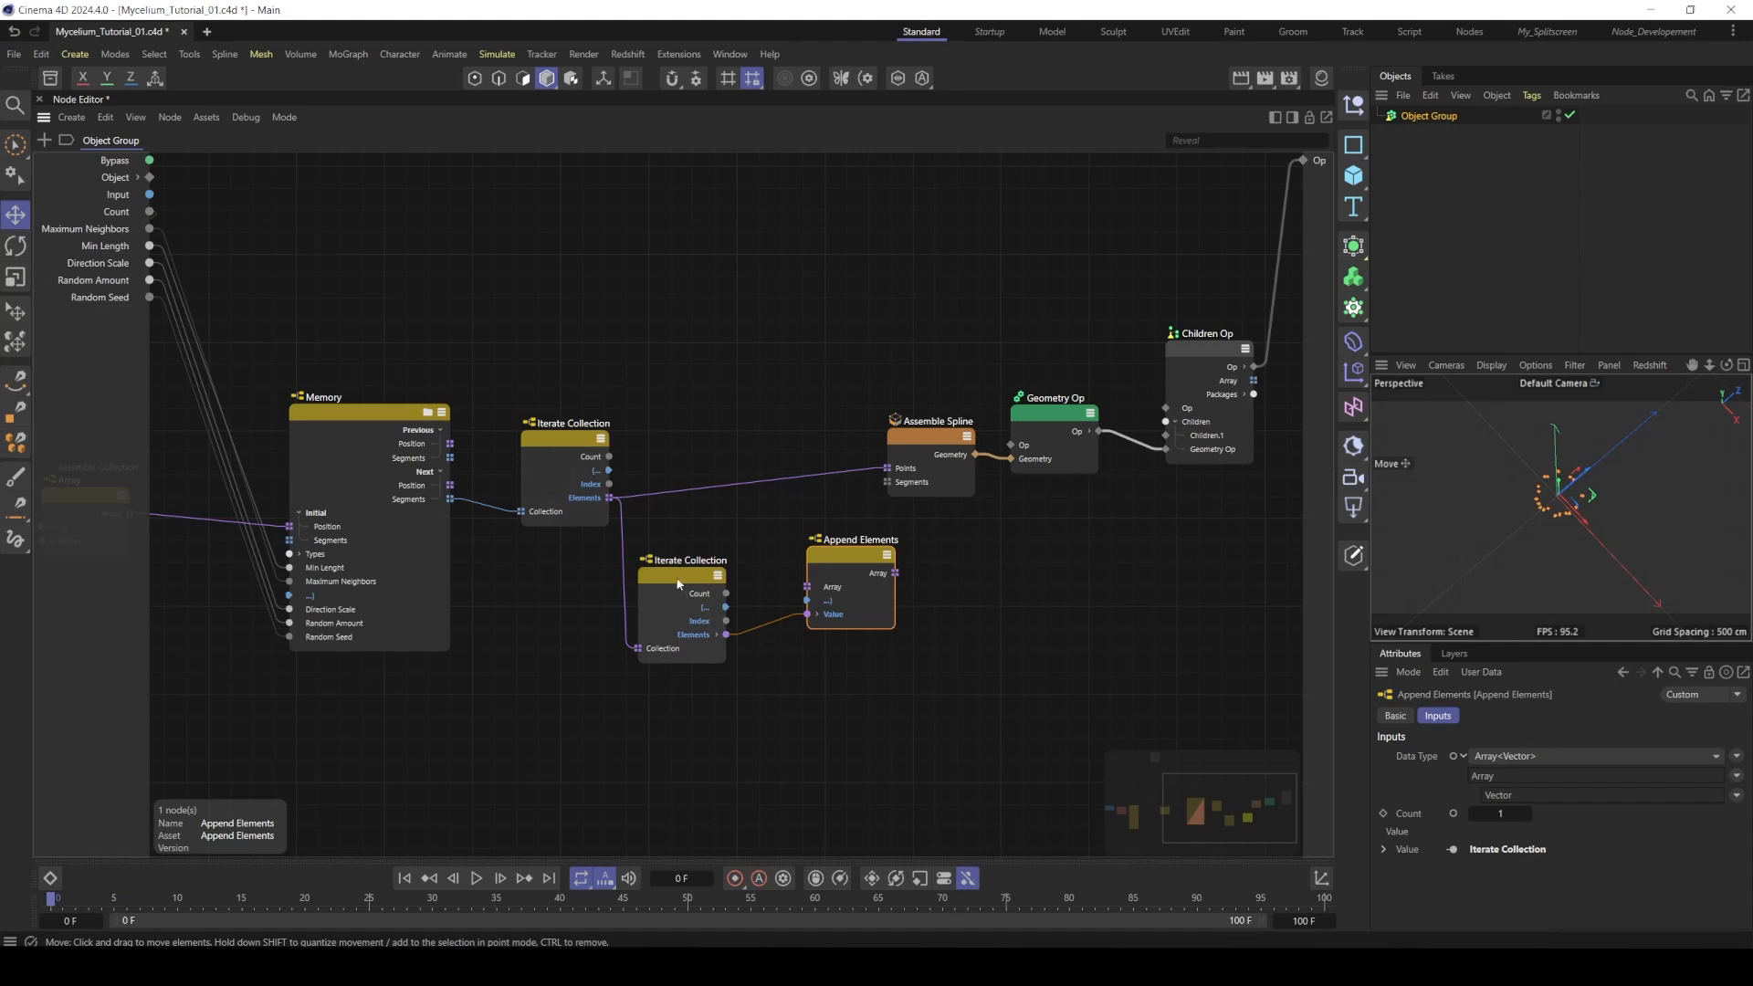
{"action": "left_click_drag", "start_coordinate": [679, 584], "coordinate": [672, 598]}
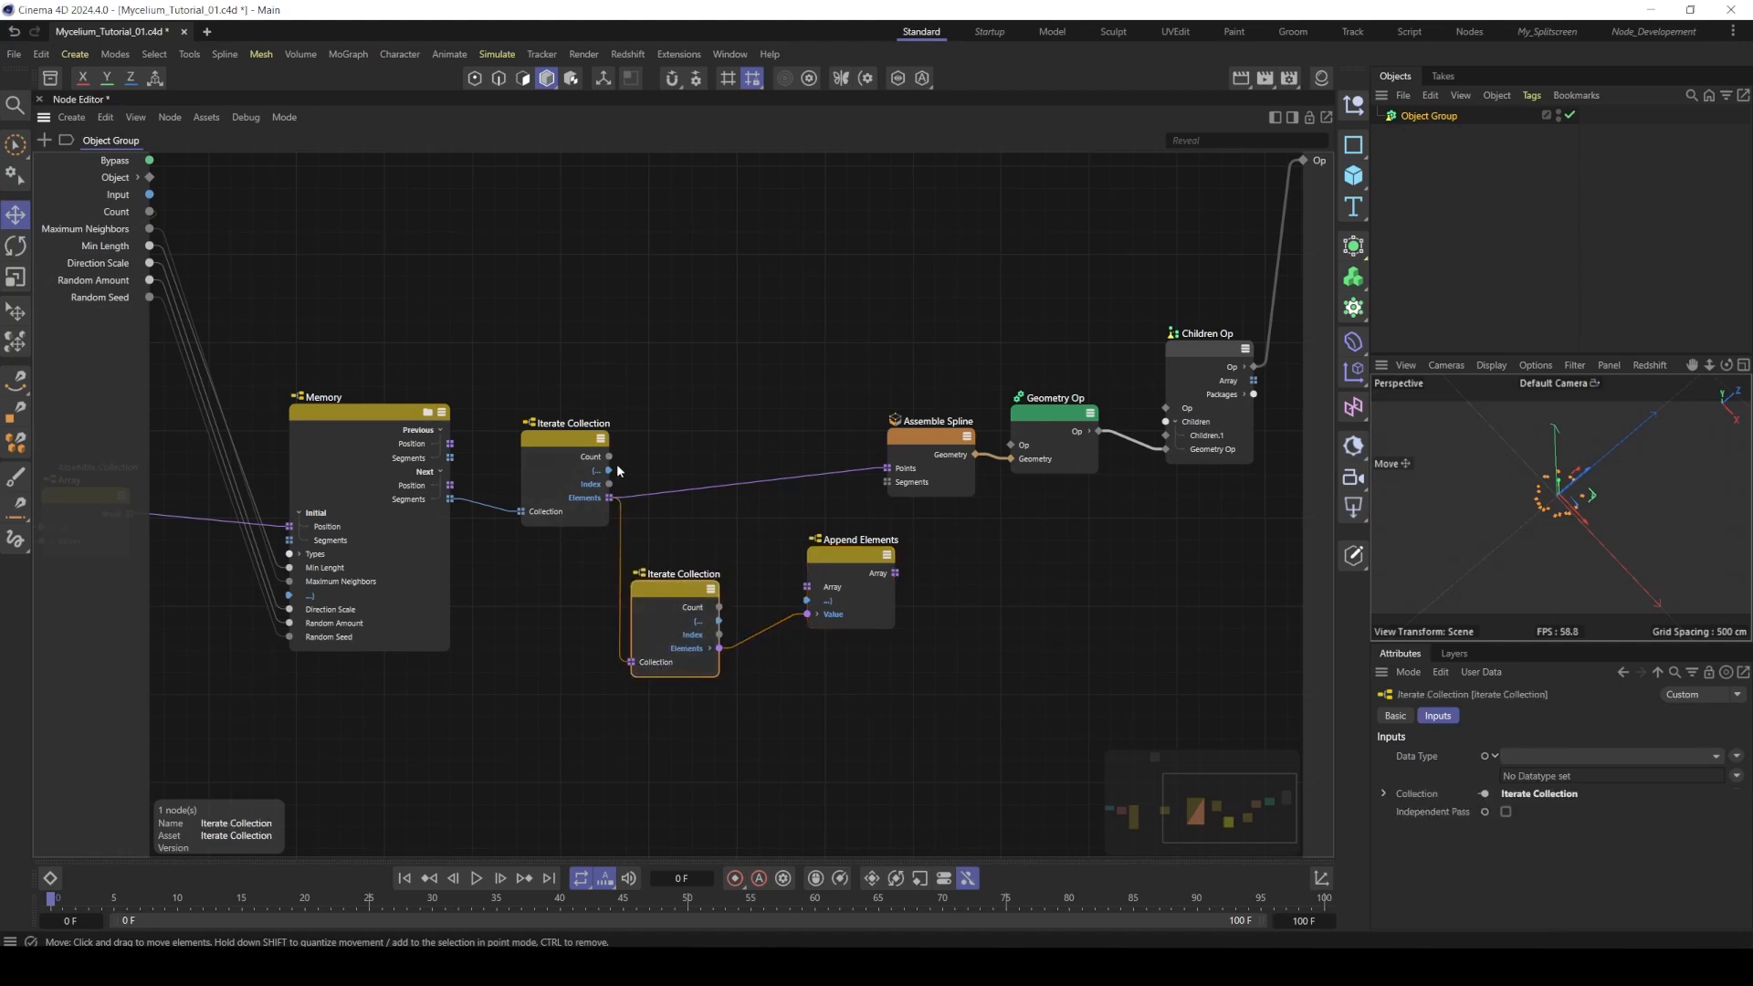
{"action": "left_click_drag", "start_coordinate": [609, 470], "coordinate": [808, 602]}
{"action": "left_click_drag", "start_coordinate": [719, 622], "coordinate": [846, 558]}
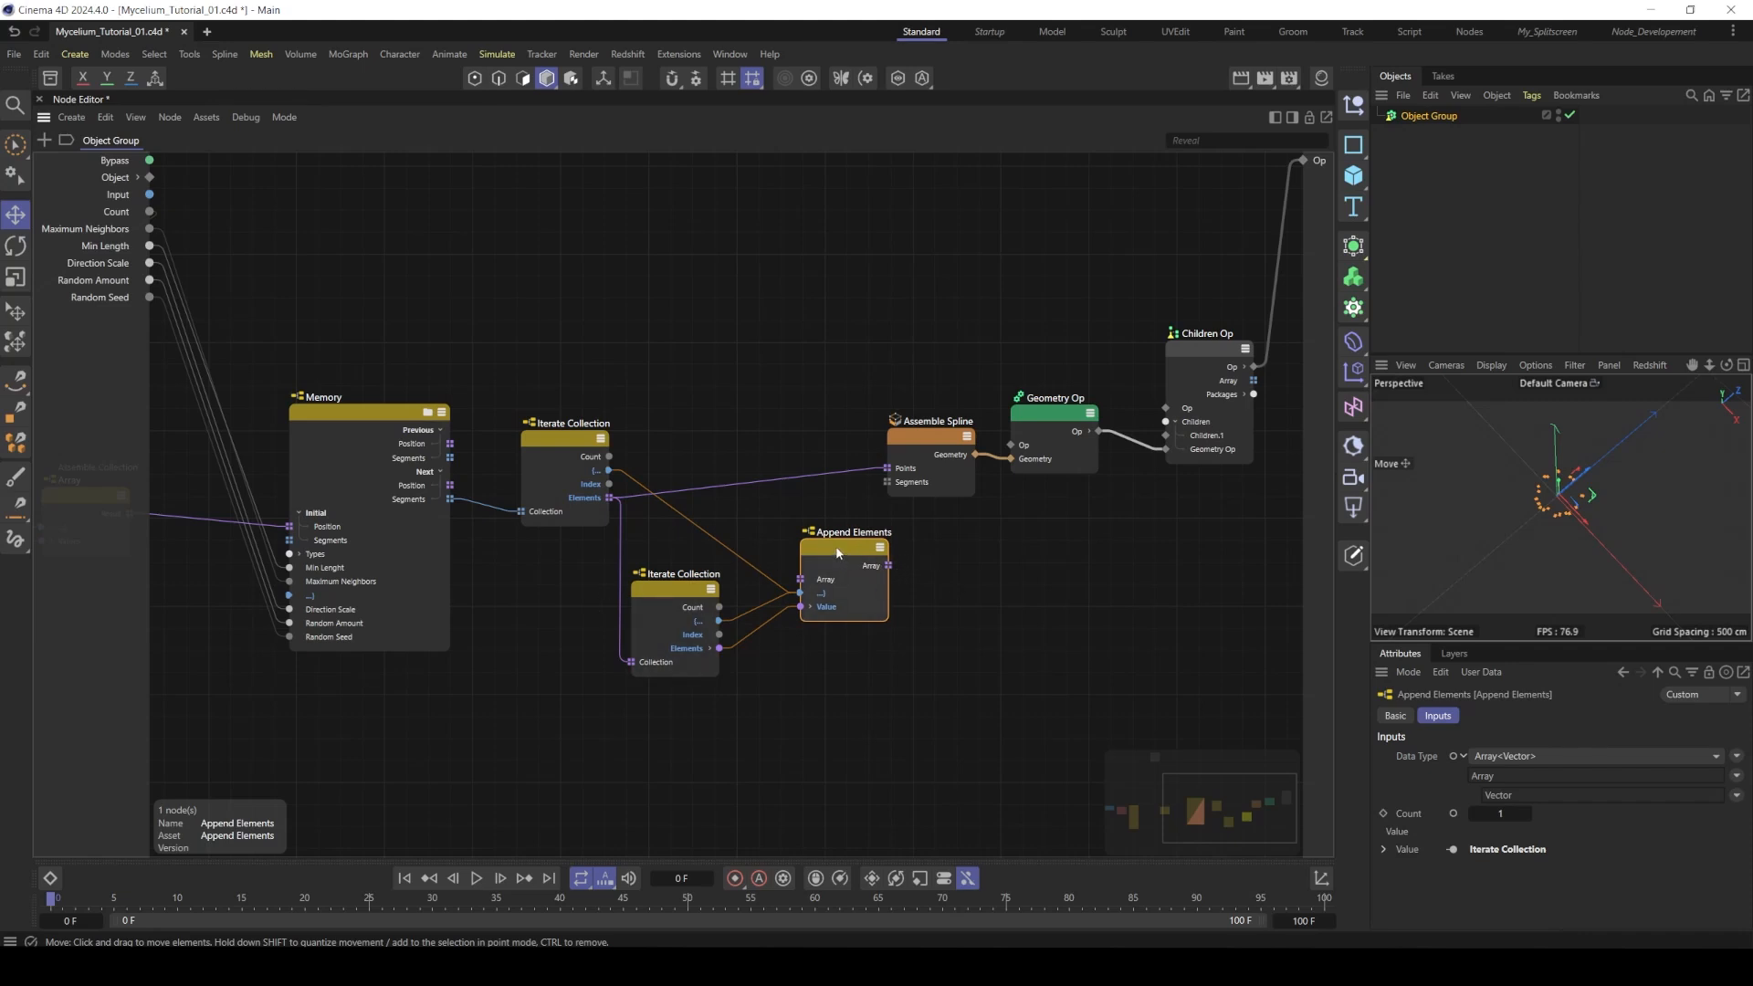
{"action": "left_click_drag", "start_coordinate": [838, 554], "coordinate": [830, 557]}
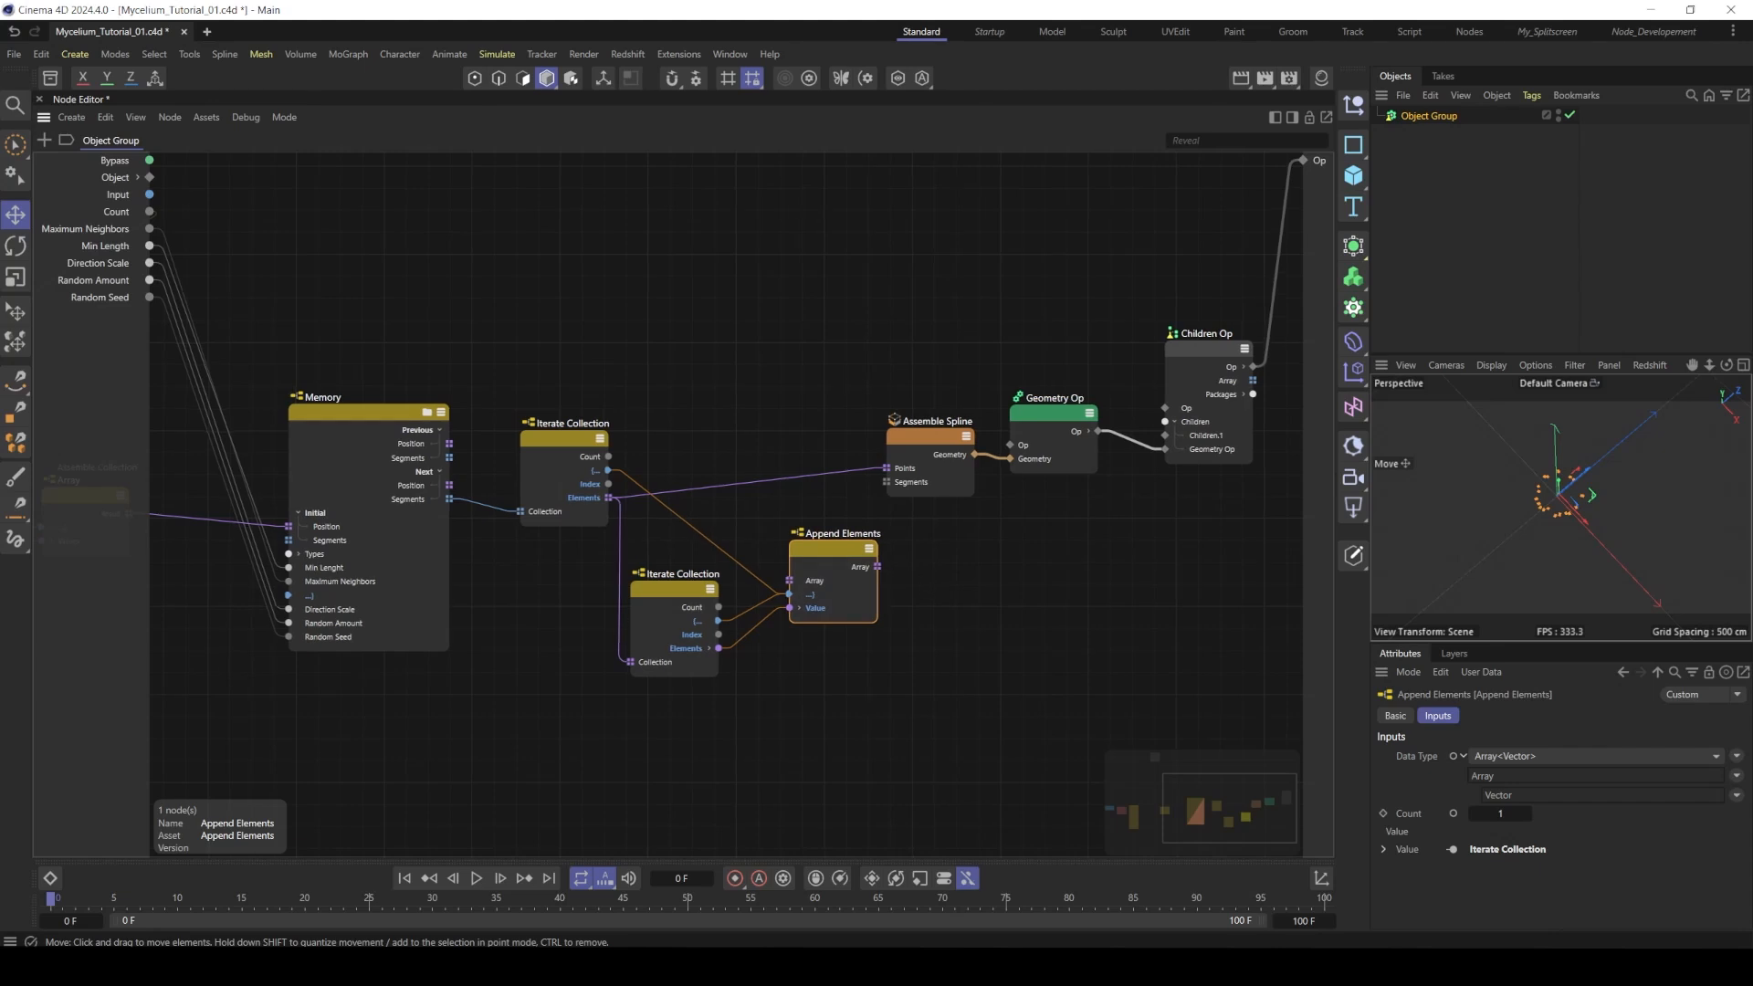
- Move Assemble Spline, Geometry Op and Children Op together farther from Append Elements to make room
{"action": "middle_click_drag", "start_coordinate": [903, 323], "coordinate": [858, 287]}
{"action": "left_click_drag", "start_coordinate": [874, 261], "coordinate": [1187, 446]}
{"action": "left_click_drag", "start_coordinate": [897, 409], "coordinate": [951, 414]}
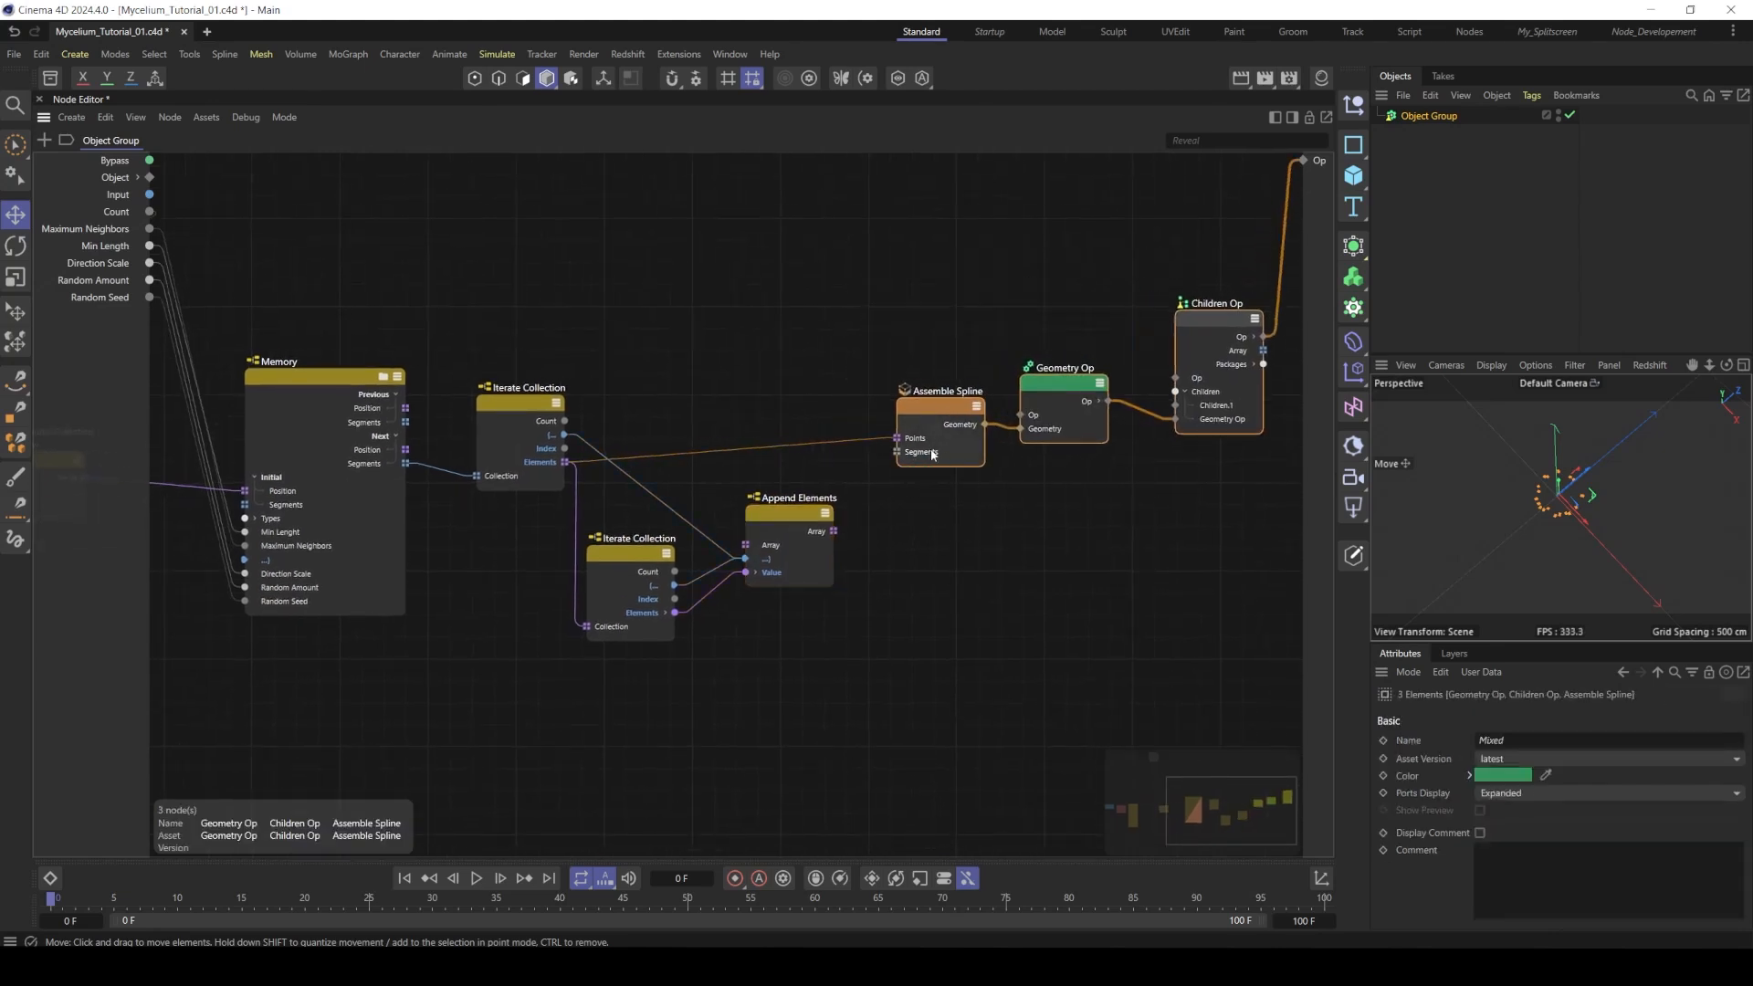
{"action": "left_click", "coordinate": [831, 671]}
- Duplicate the Append Elements node directly below the original and remove all incoming connections from the copy
{"action": "left_click_drag", "start_coordinate": [779, 513], "coordinate": [795, 601]}
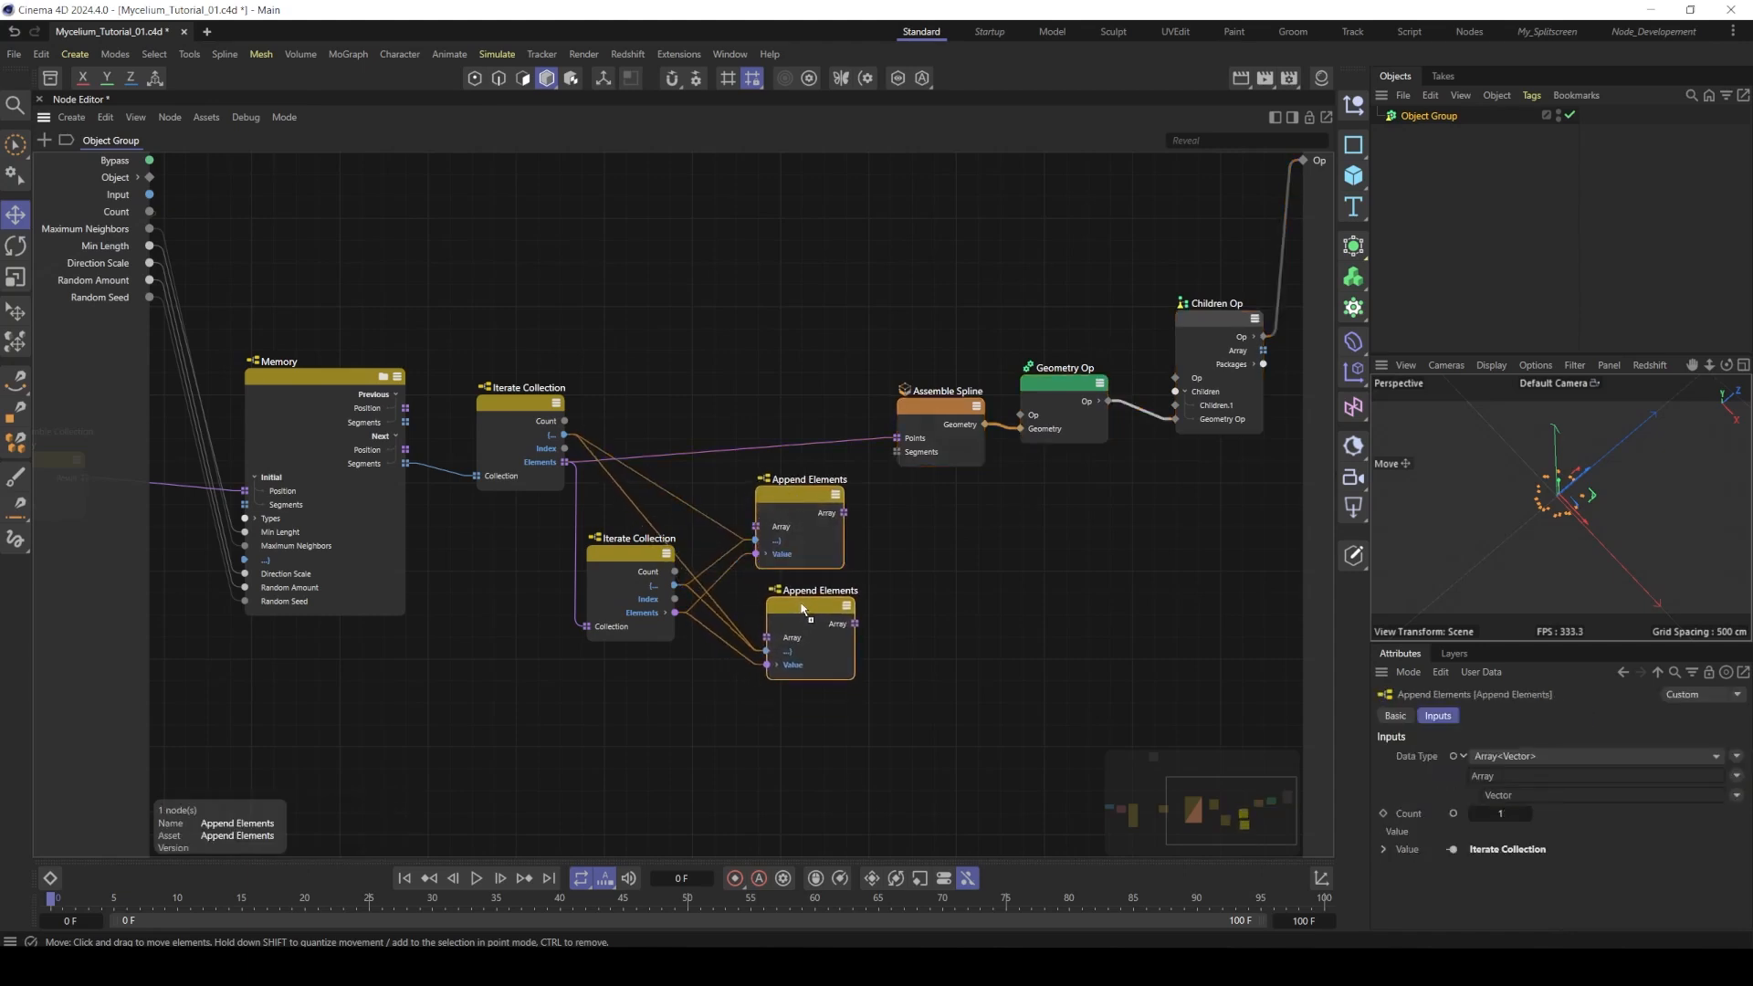
{"action": "double_click", "coordinate": [735, 651]}
{"action": "double_click", "coordinate": [717, 615]}
{"action": "double_click", "coordinate": [721, 610]}
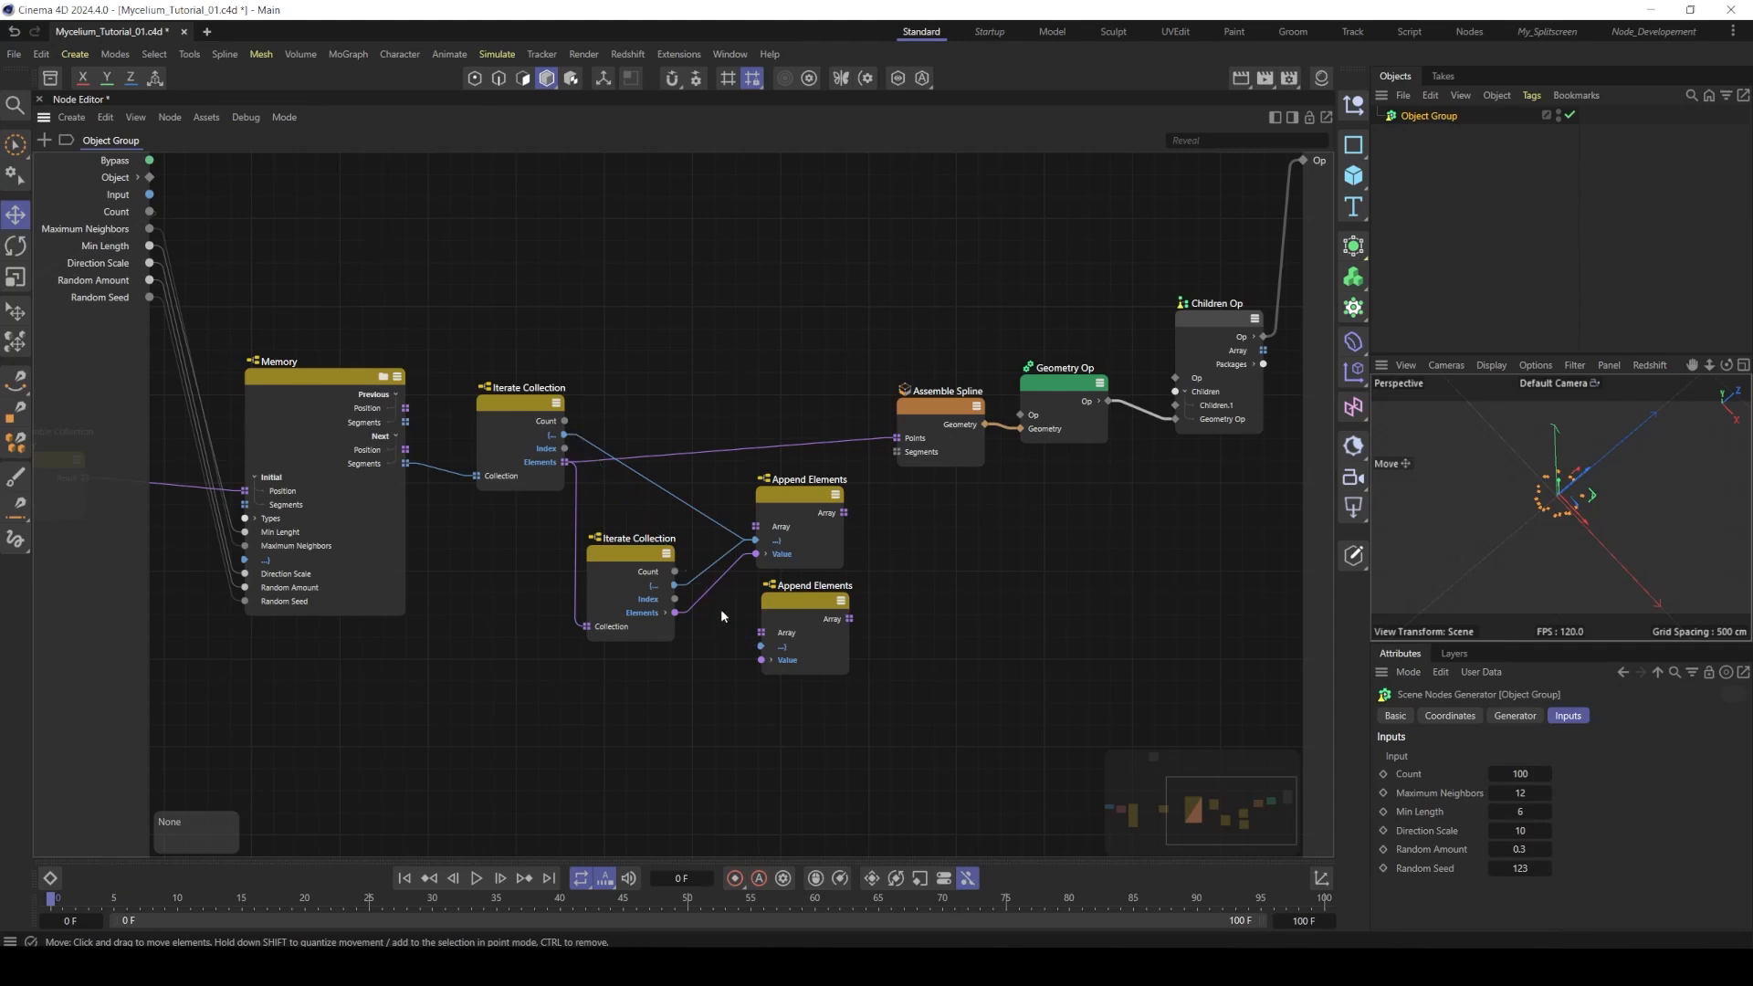
{"action": "left_click_drag", "start_coordinate": [807, 612], "coordinate": [801, 616]}
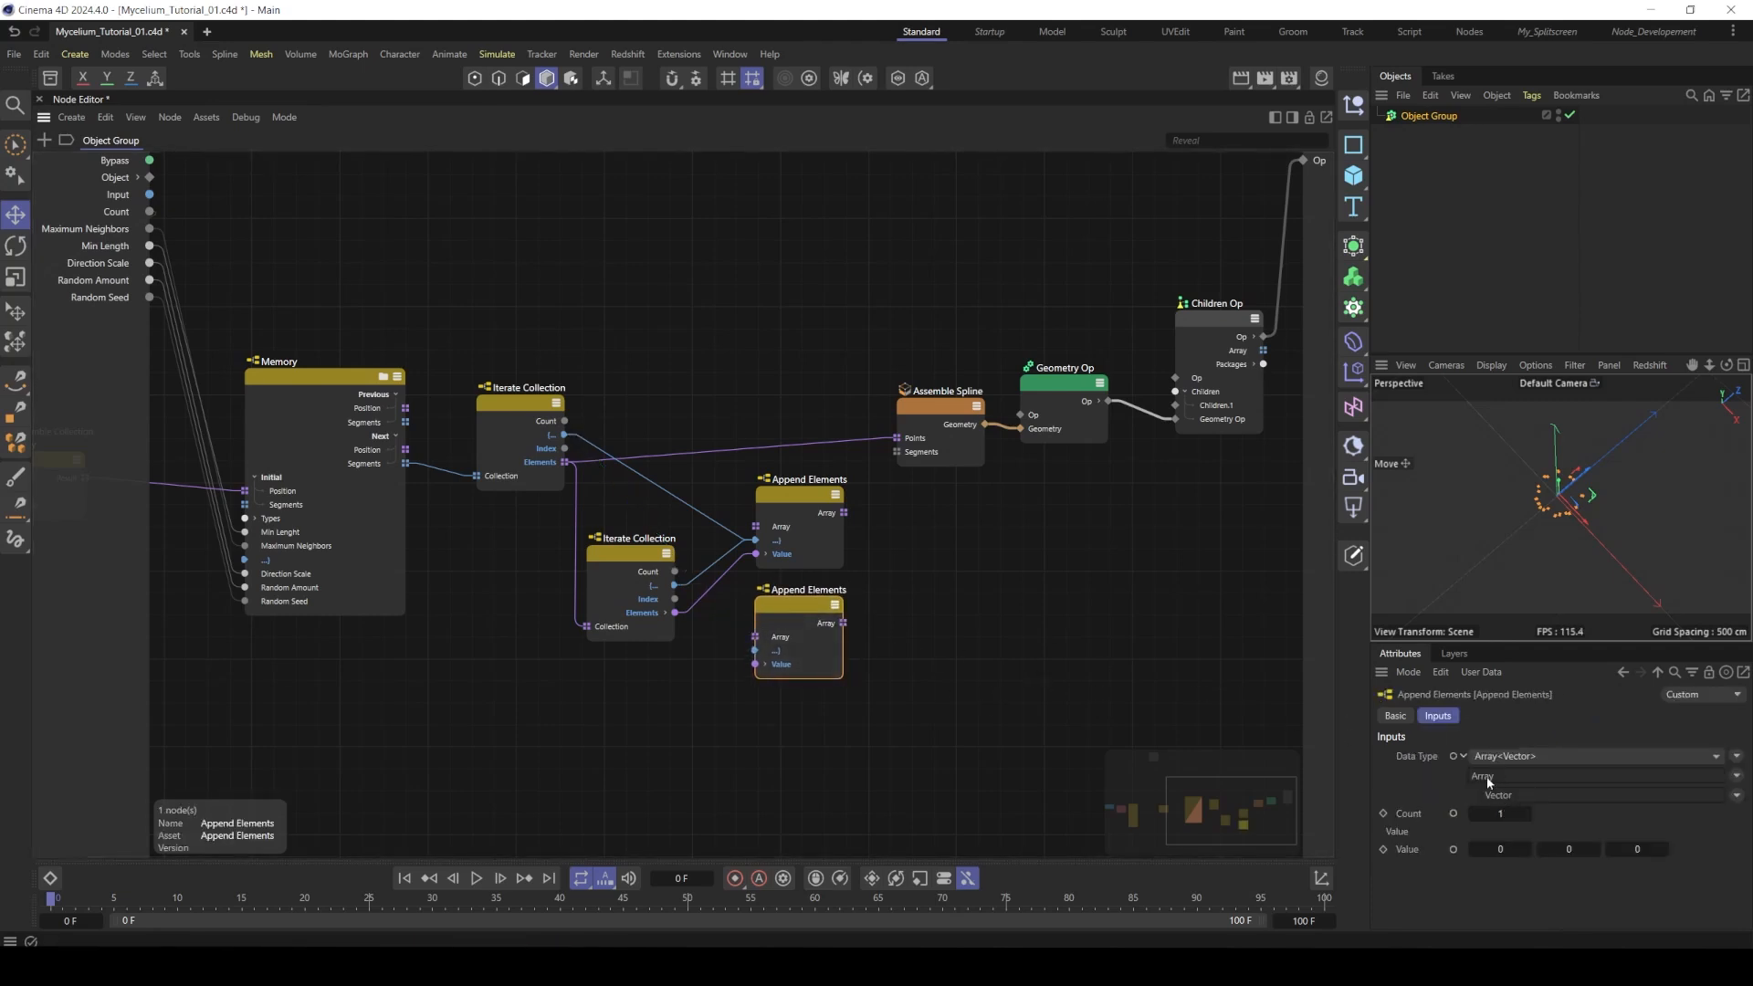
- Set the lower Append Elements to Array of Int with Value 2, and link the first Iterate Collection's iteration output to it
{"action": "left_click", "coordinate": [1736, 797]}
{"action": "mouse_move", "coordinate": [1720, 815]}
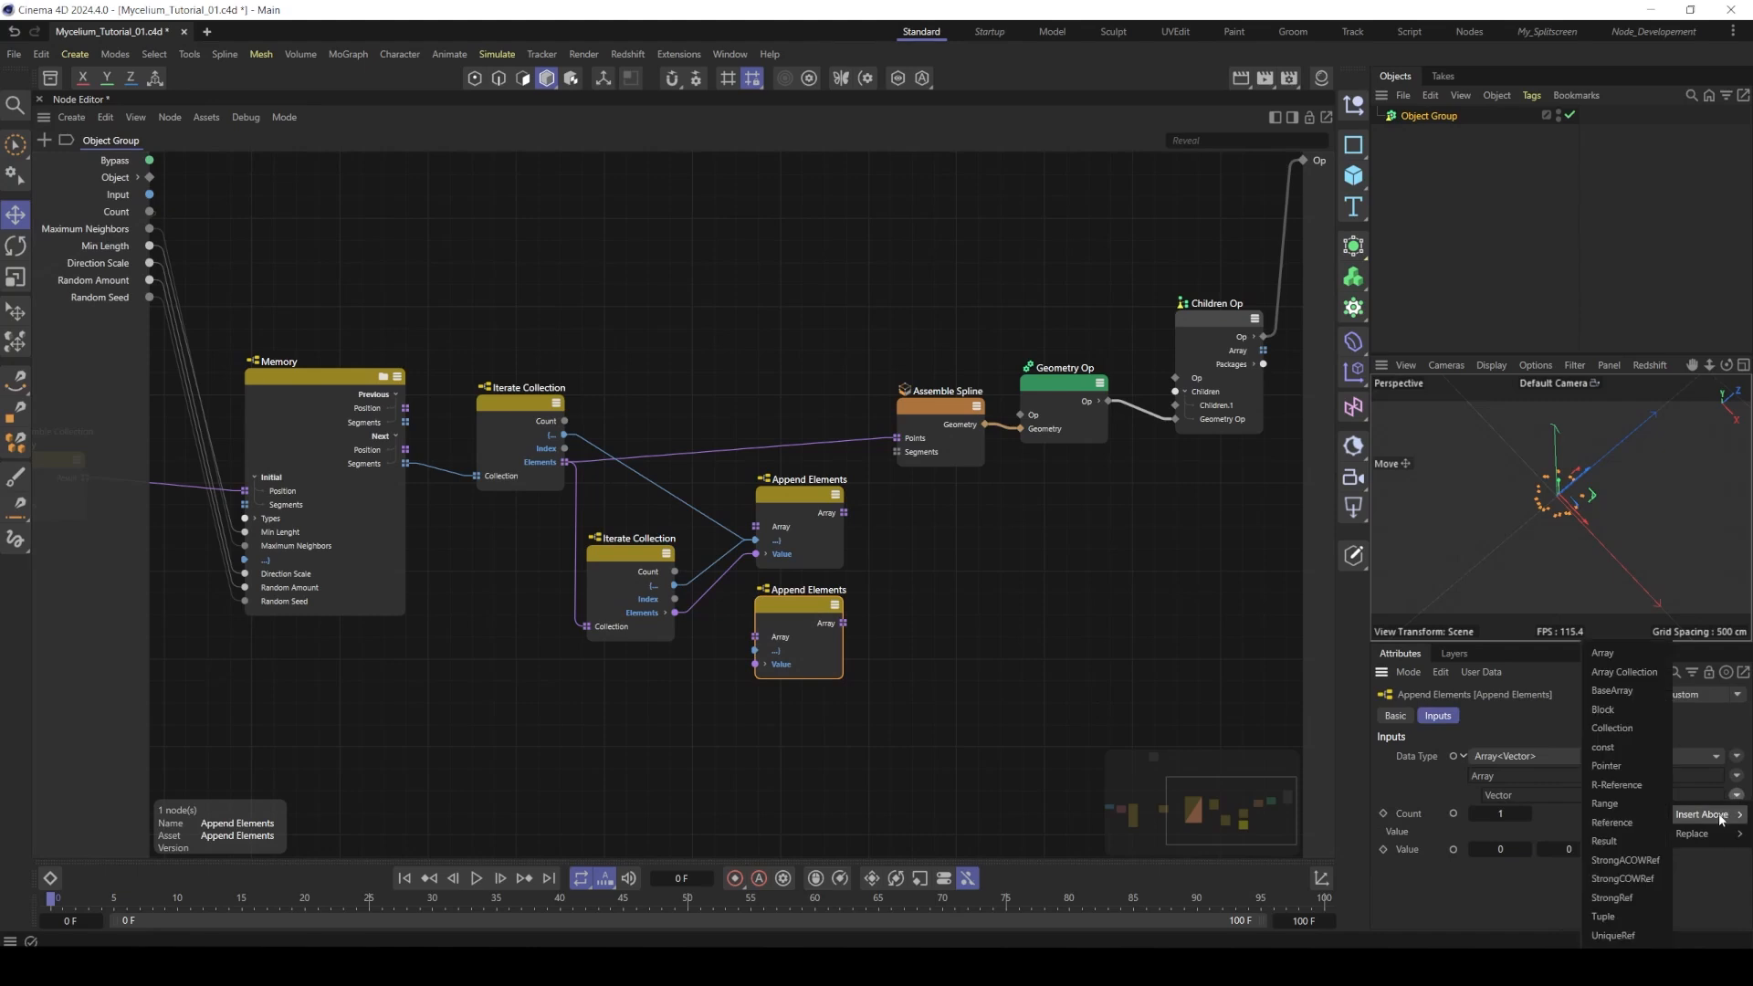
{"action": "mouse_move", "coordinate": [1638, 836]}
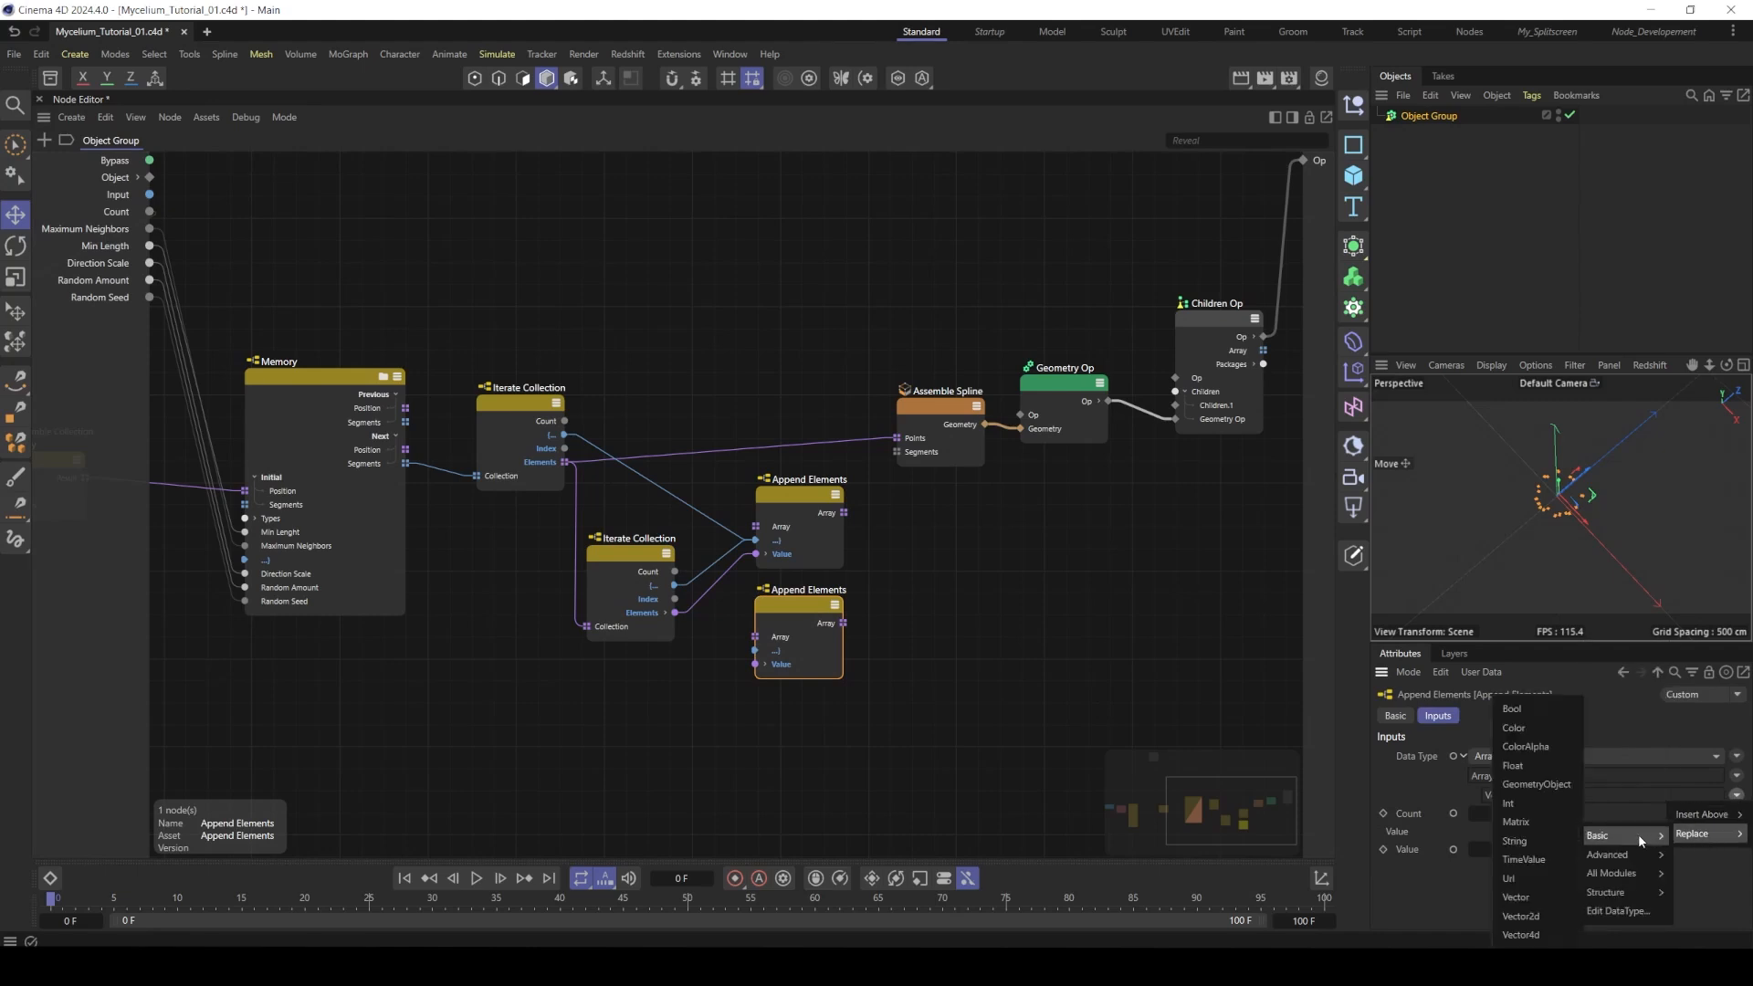
{"action": "left_click", "coordinate": [1523, 805]}
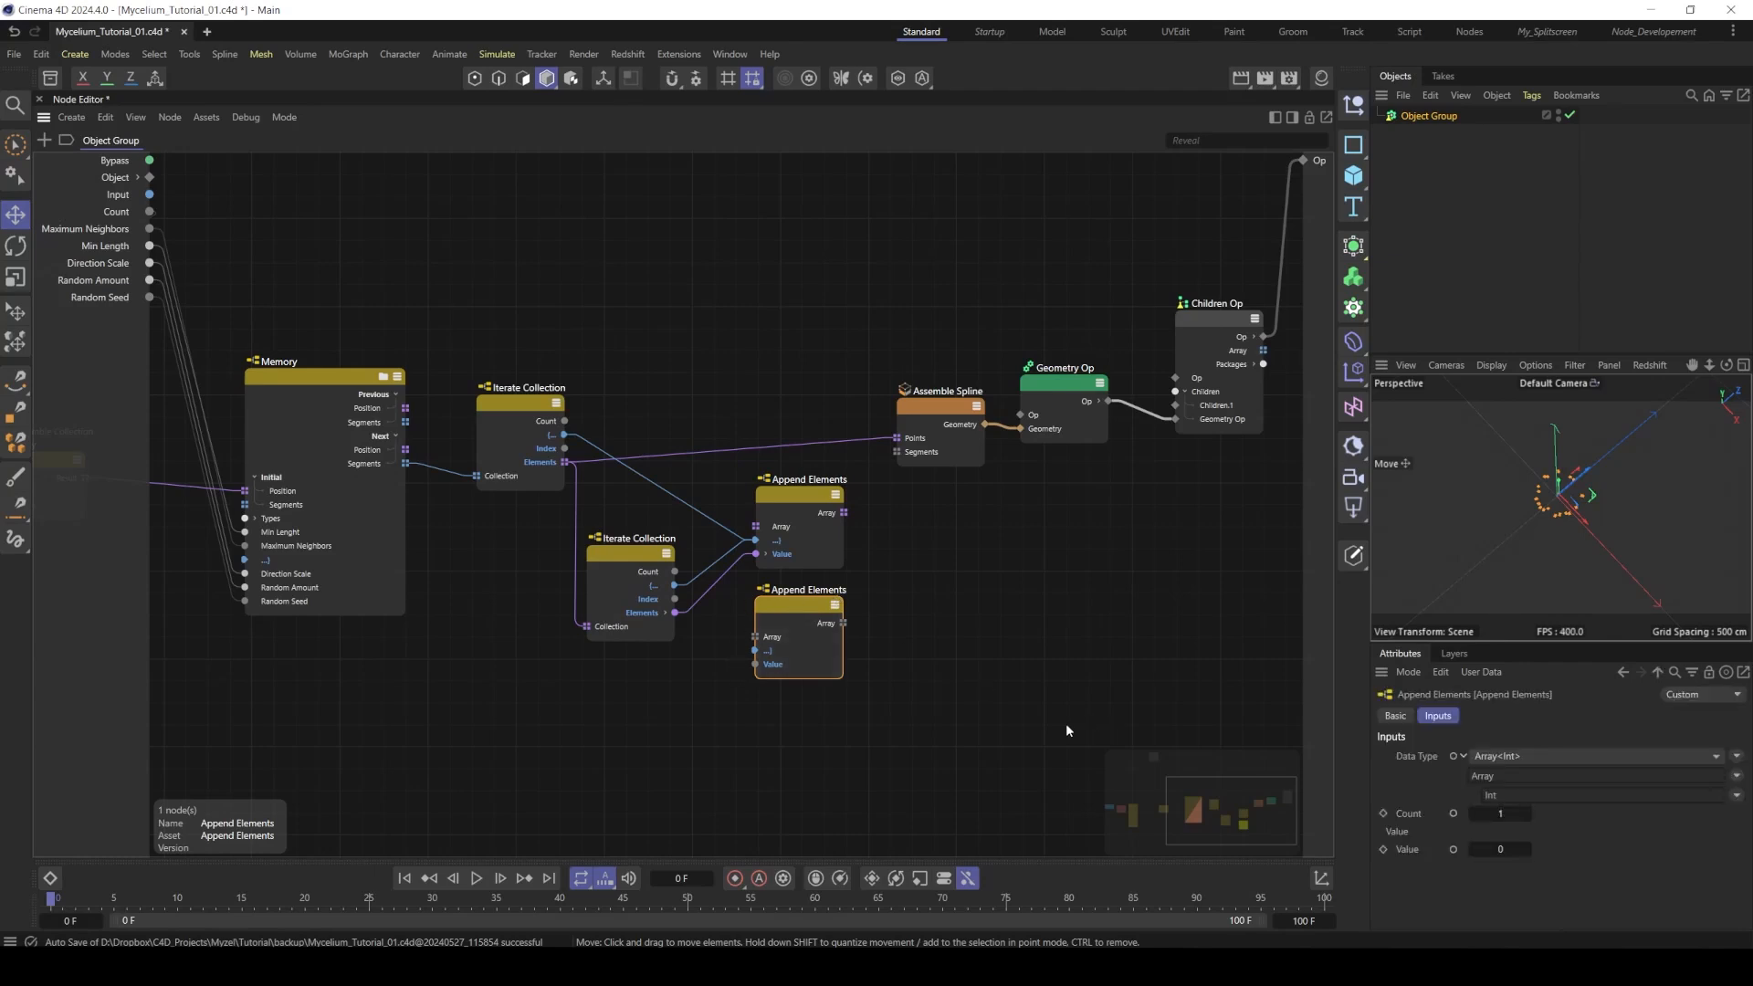
{"action": "left_click", "coordinate": [1502, 814]}
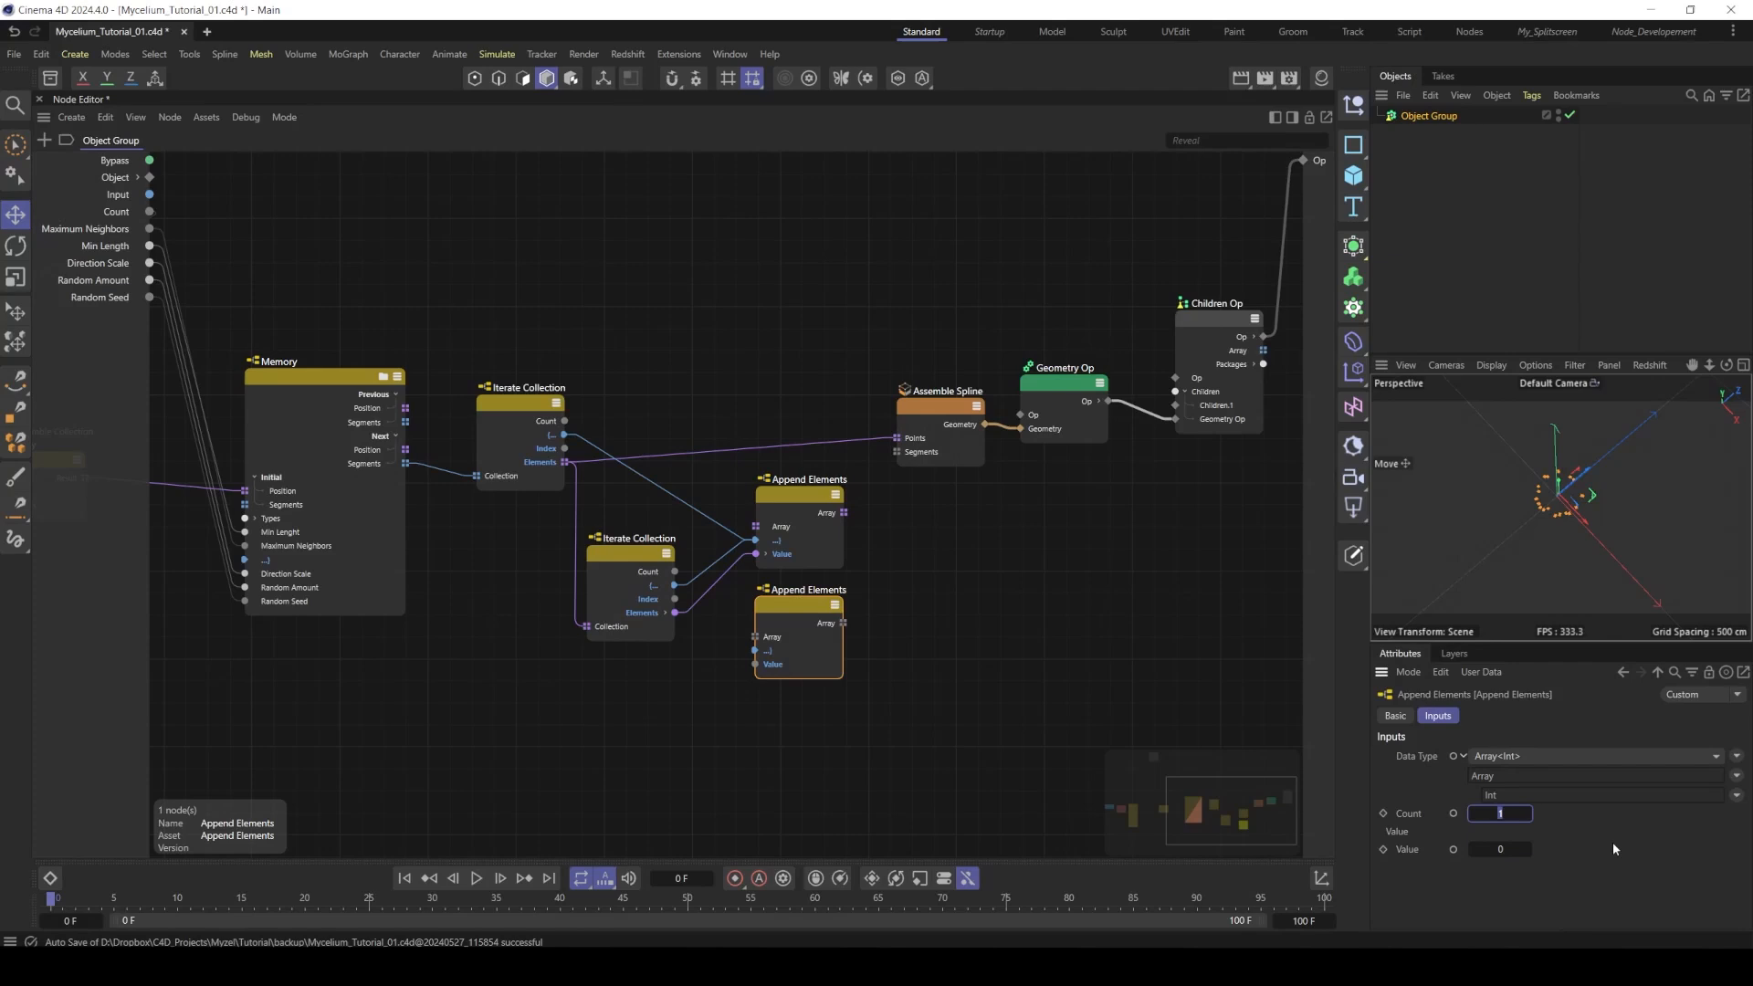
{"action": "left_click", "coordinate": [1506, 851]}
{"action": "key", "text": "Return"}
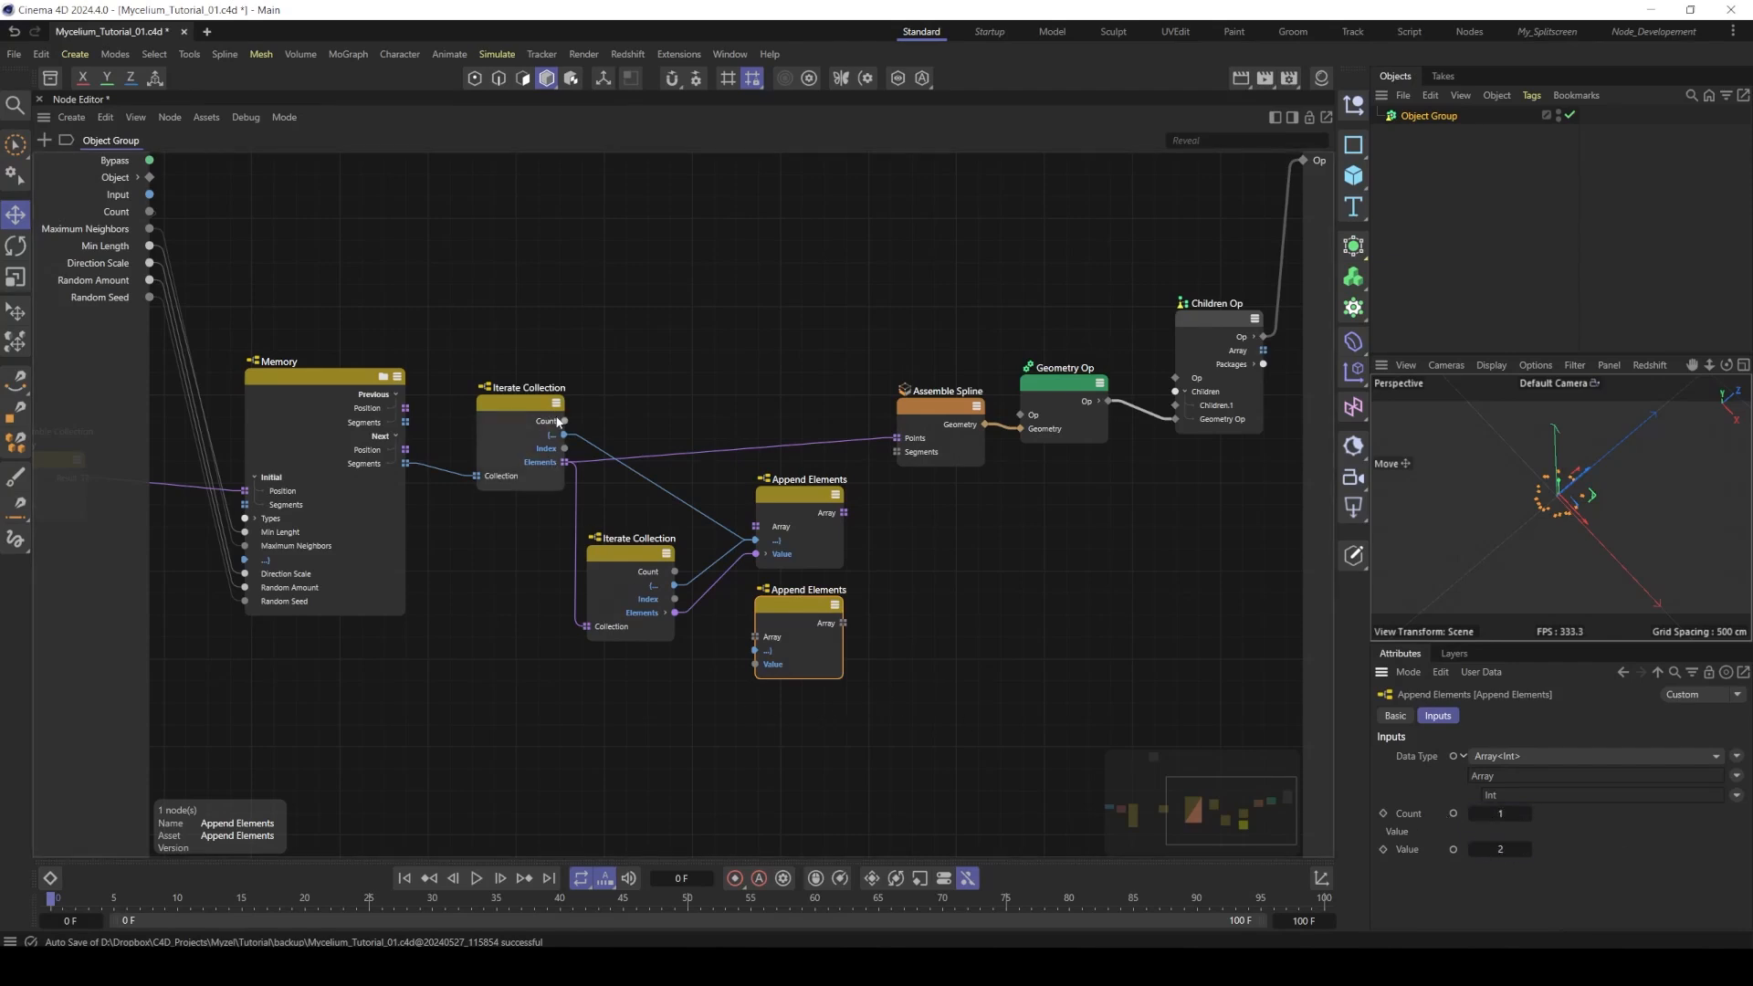
{"action": "left_click_drag", "start_coordinate": [565, 440], "coordinate": [791, 613]}
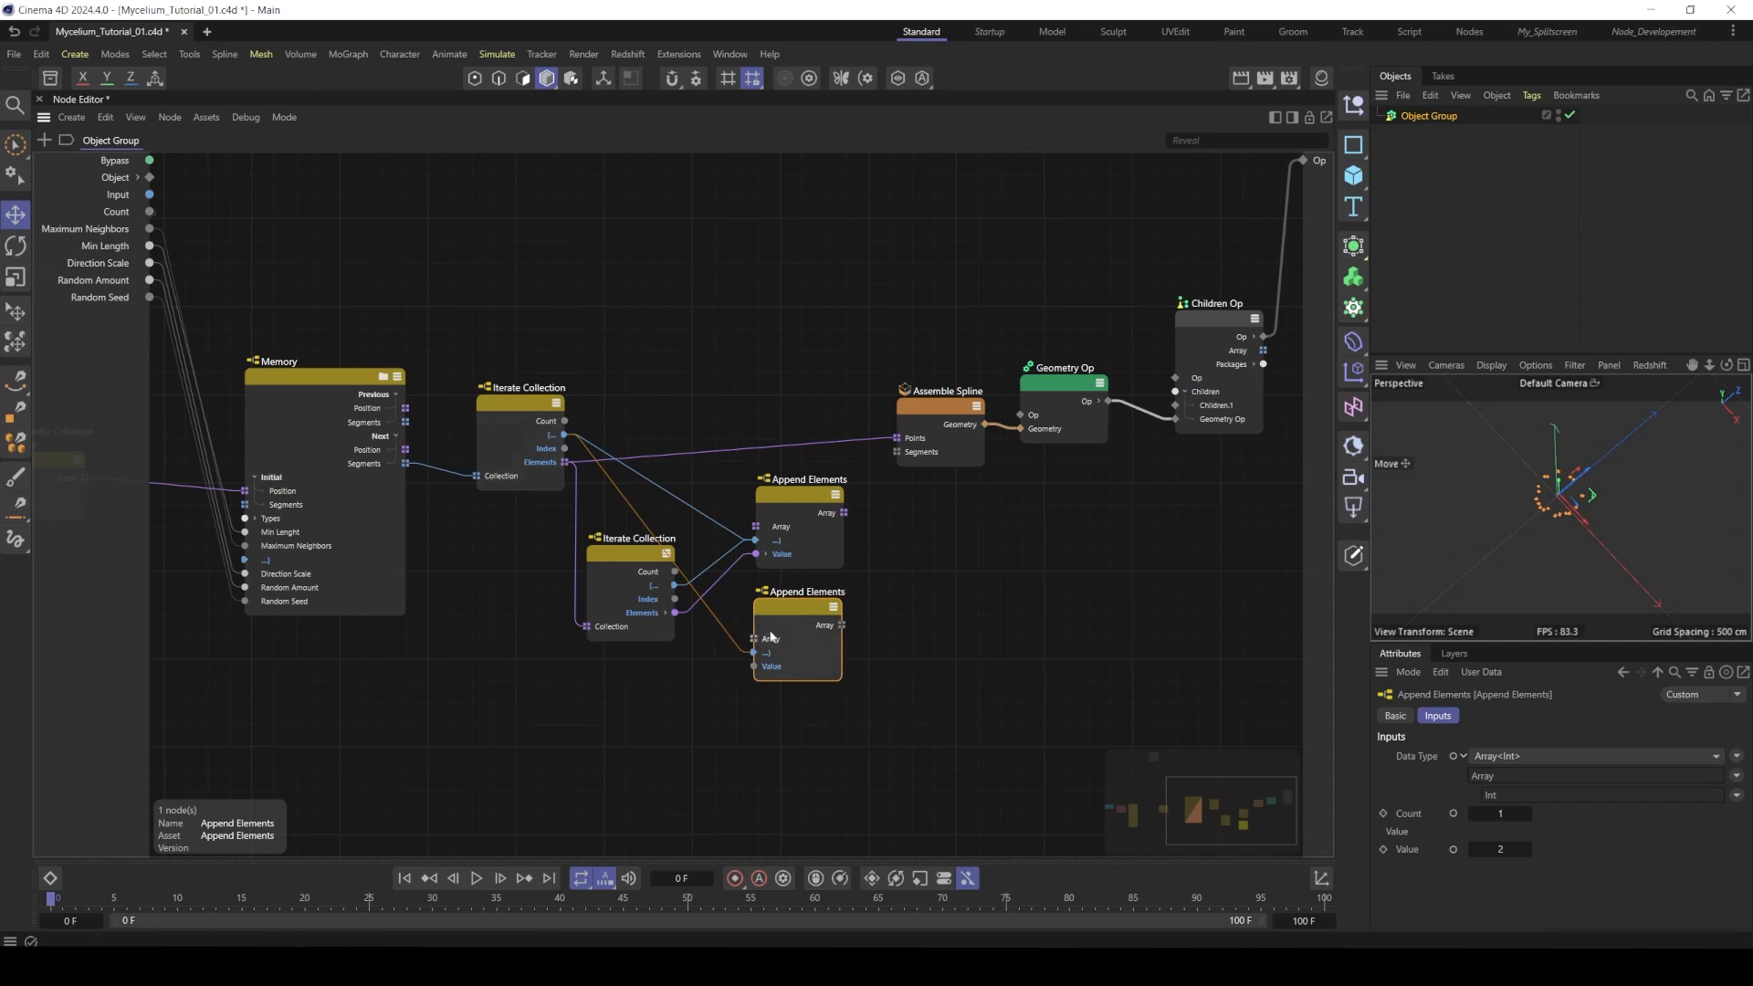
{"action": "left_click", "coordinate": [817, 684]}
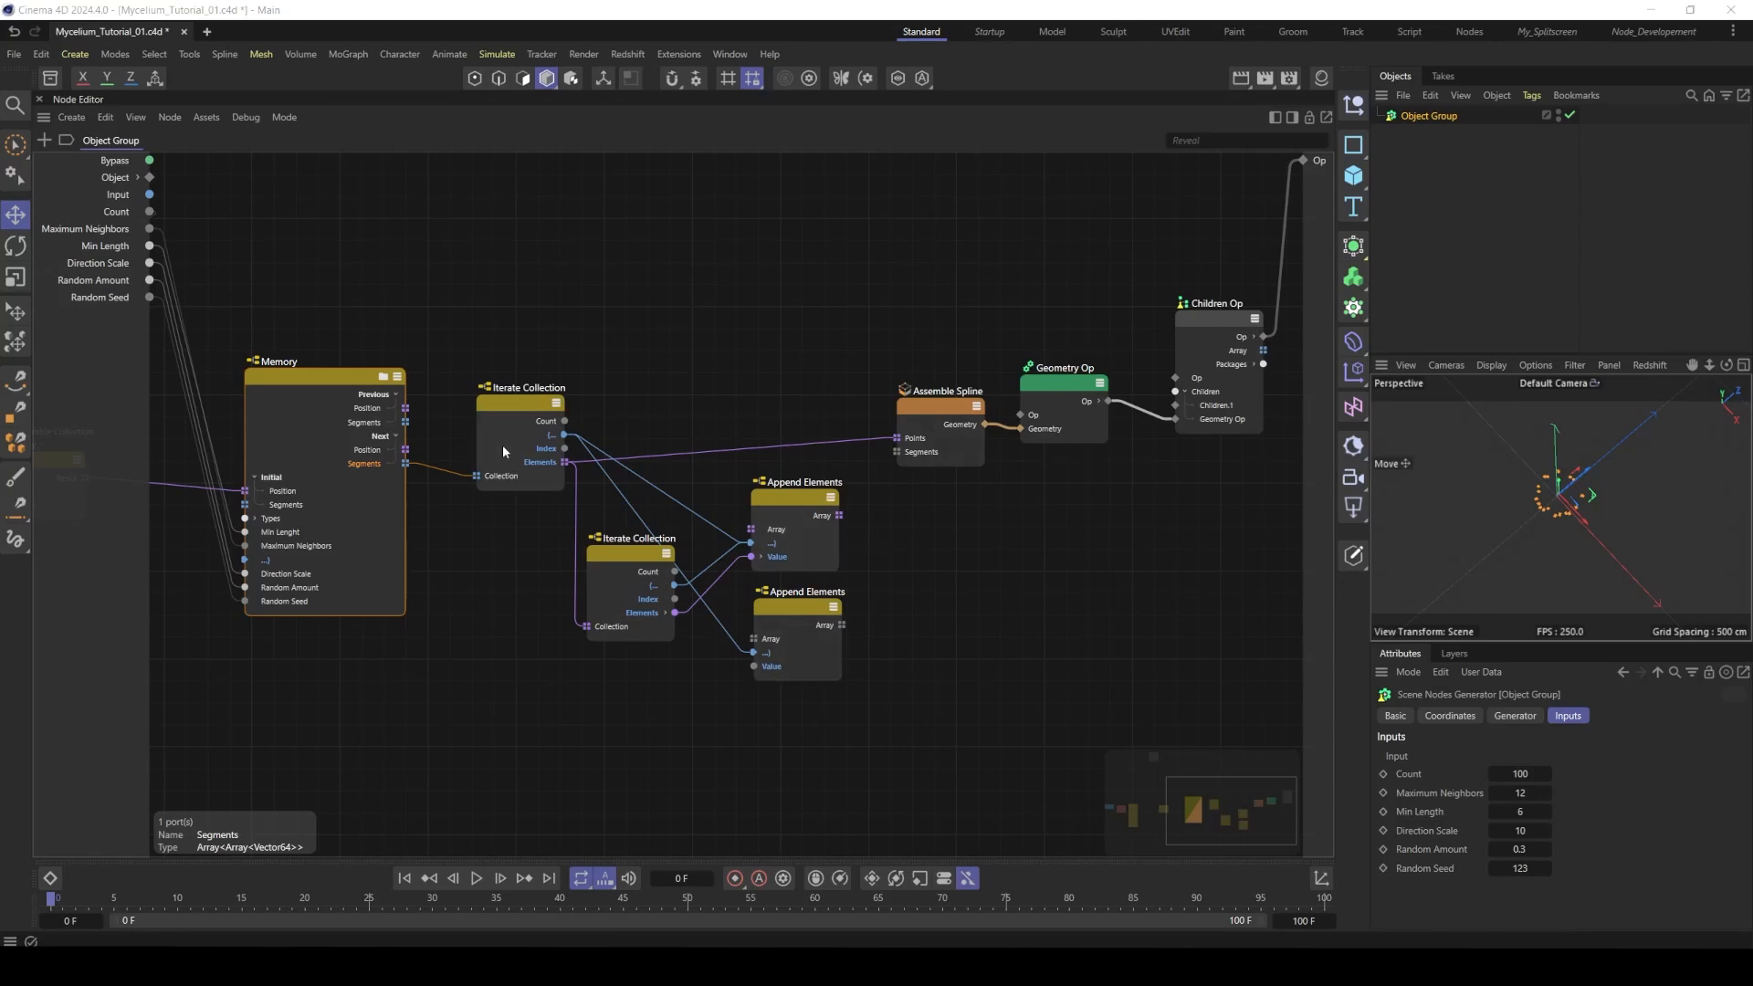
- Feed the first Iterate Collection from Memory's Previous Segments, and connect the upper and lower Append Elements arrays to Assemble Spline's Points and Segments
{"action": "left_click_drag", "start_coordinate": [428, 469], "coordinate": [407, 422]}
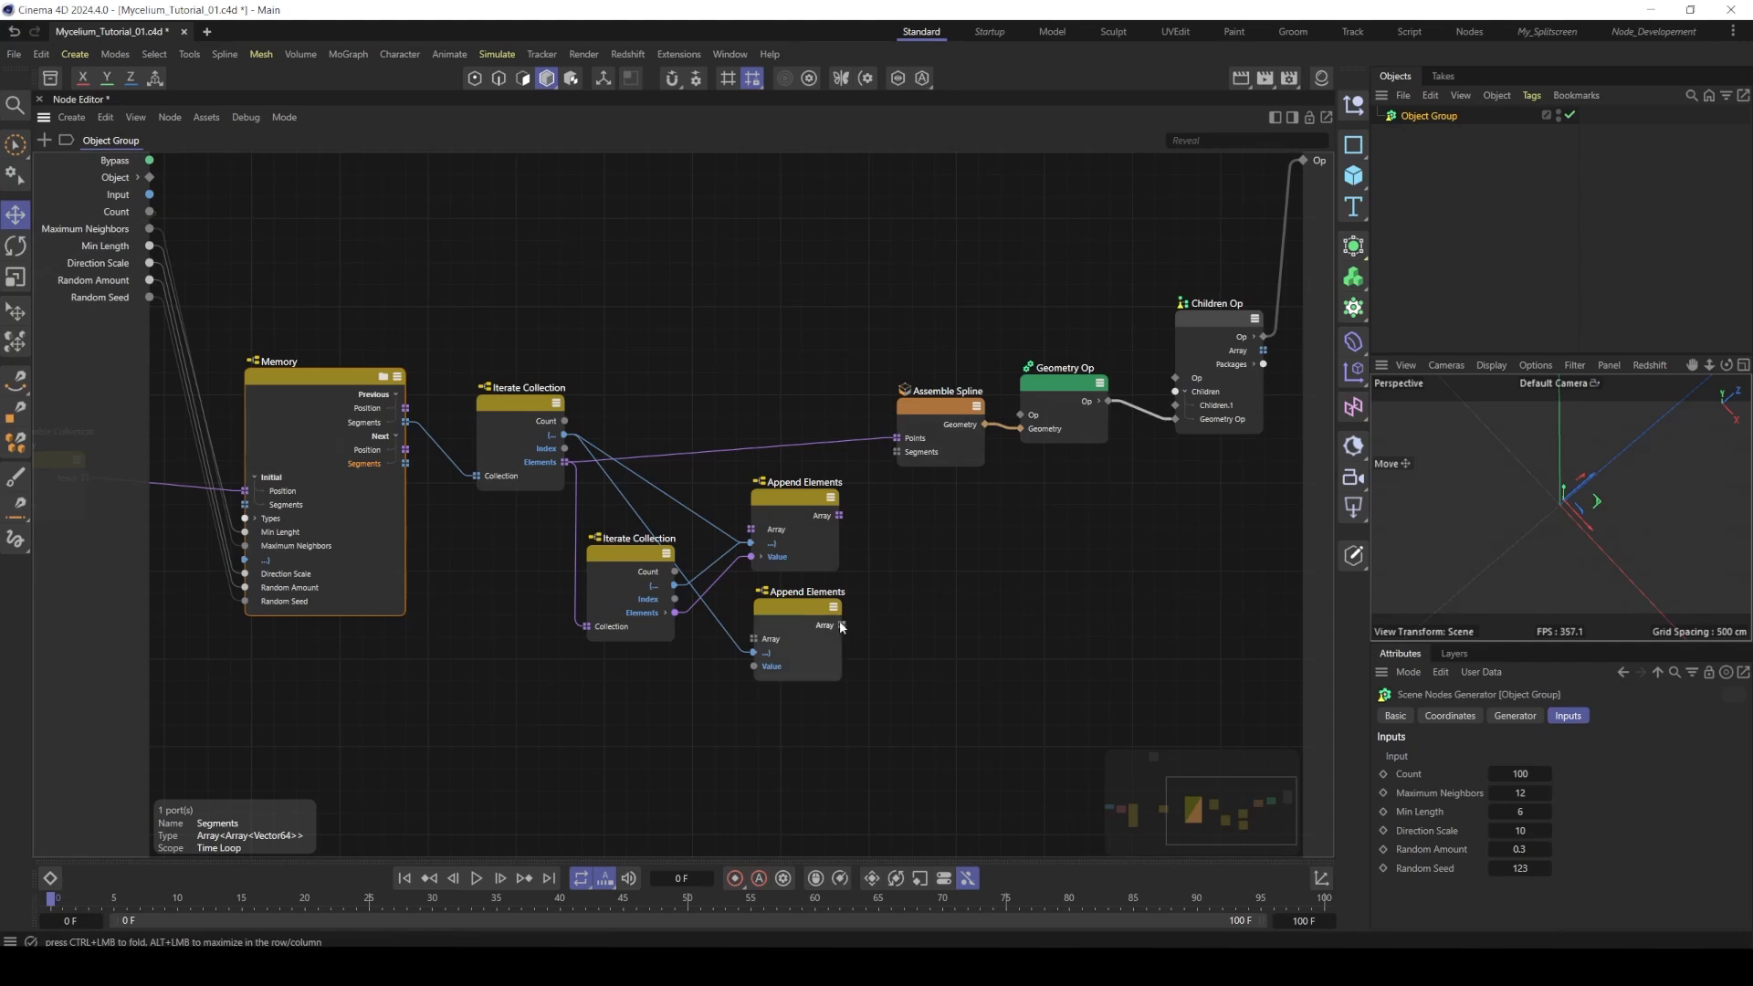
{"action": "left_click_drag", "start_coordinate": [842, 625], "coordinate": [901, 454]}
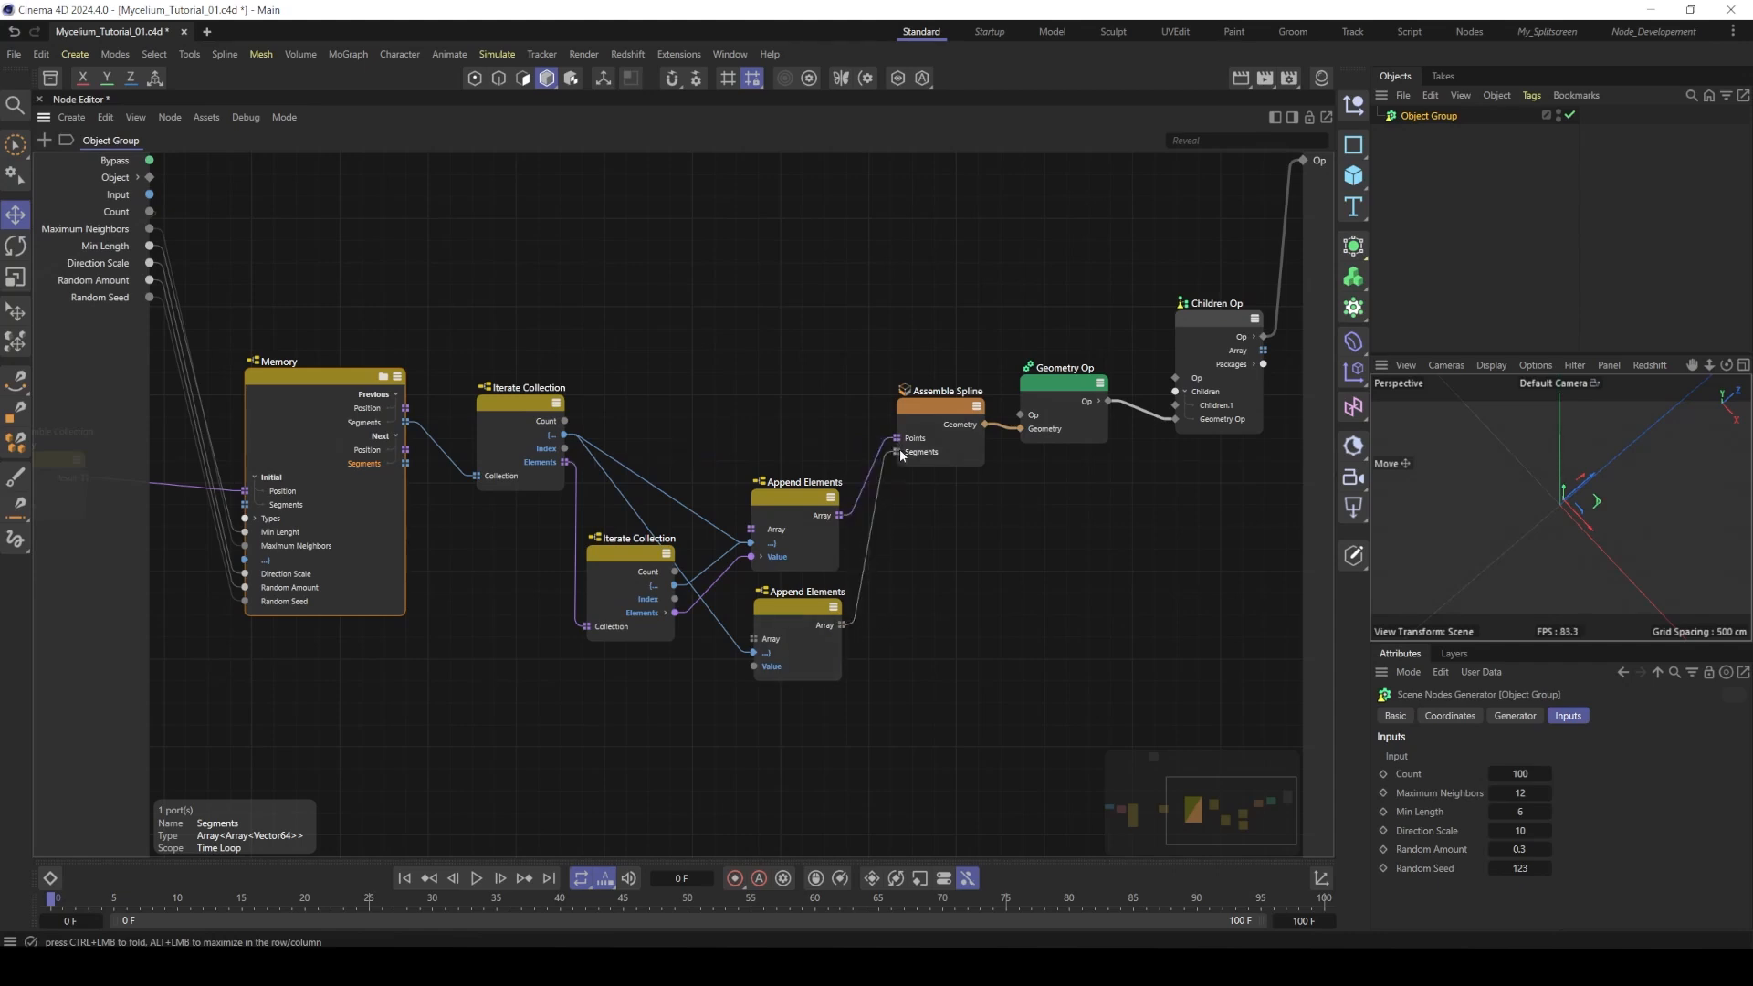
- Play the animation to check the combined spline's growth and return to frame 0
{"action": "left_click", "coordinate": [476, 878]}
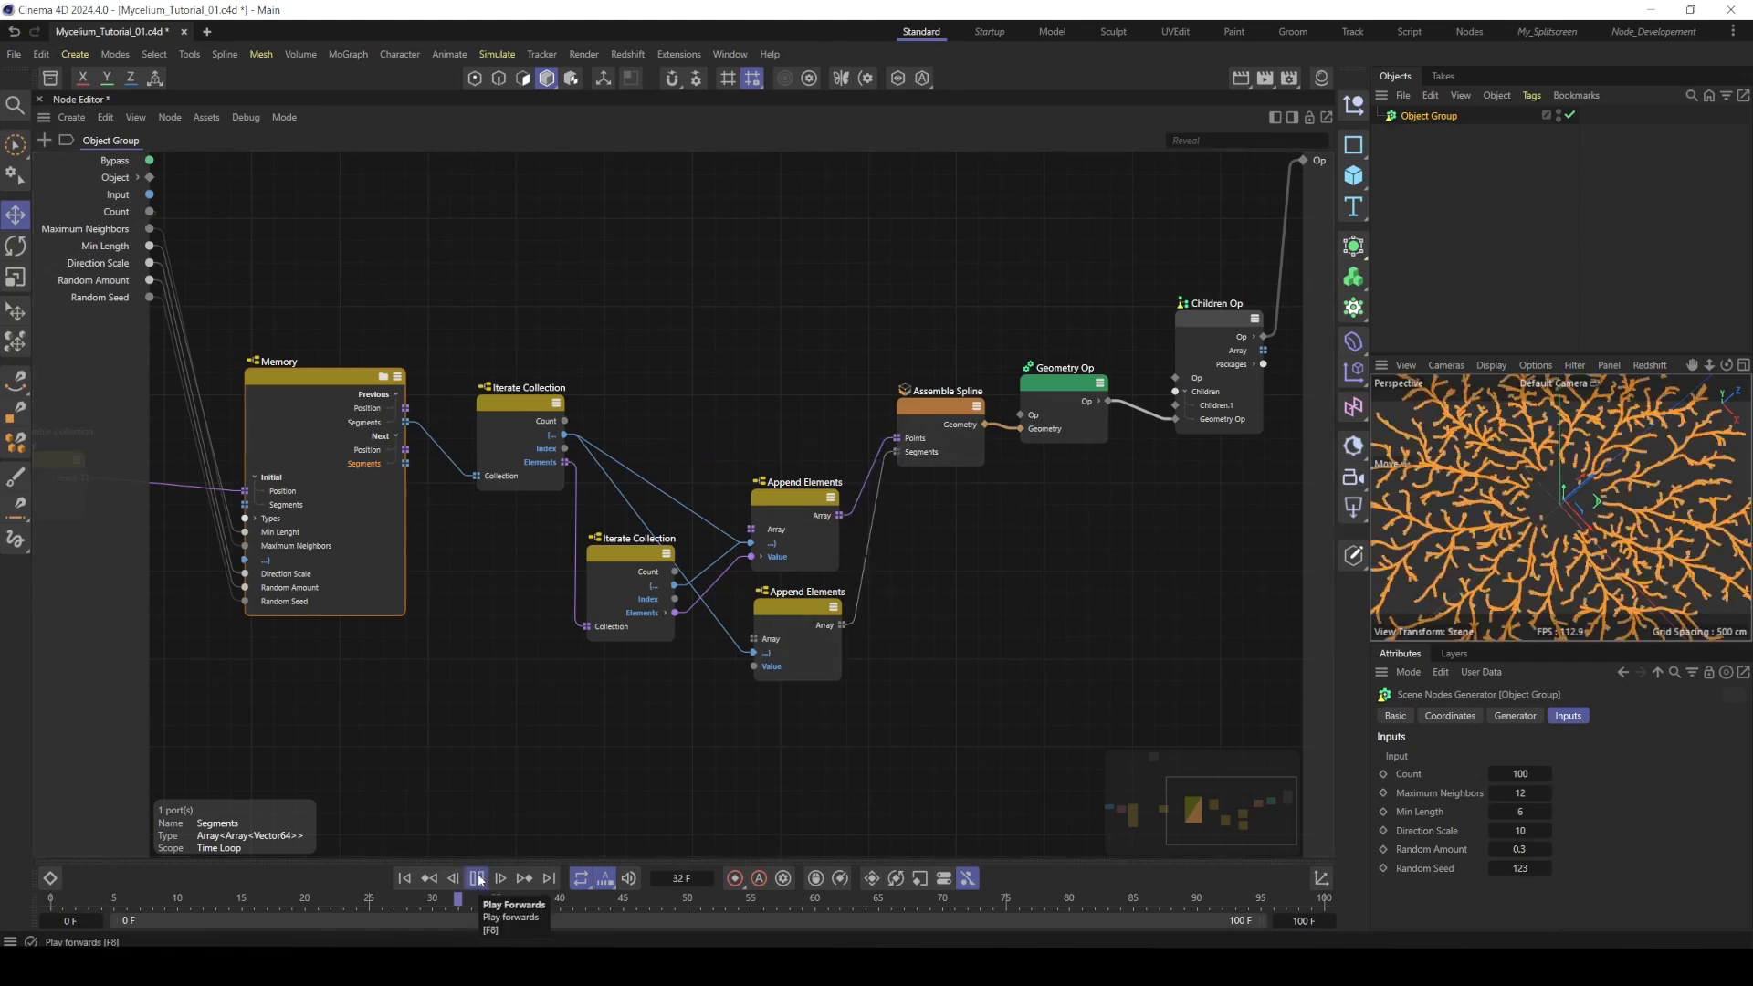
{"action": "left_click", "coordinate": [477, 879]}
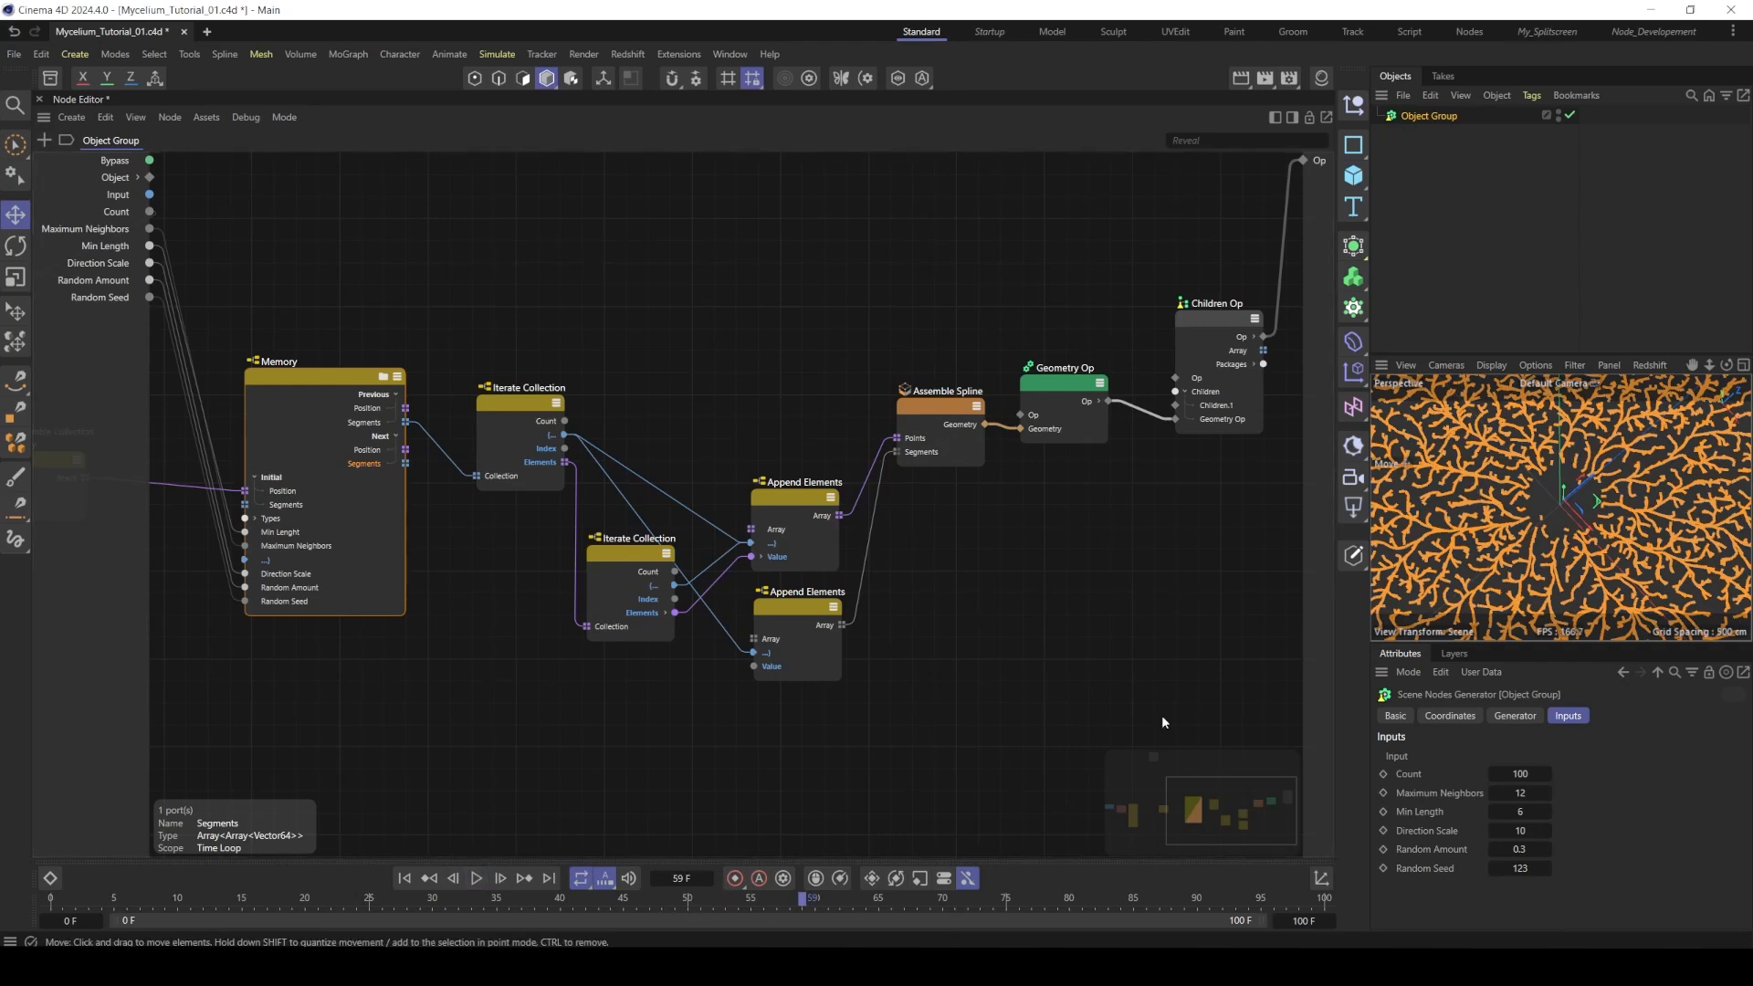
{"action": "left_click", "coordinate": [405, 878]}
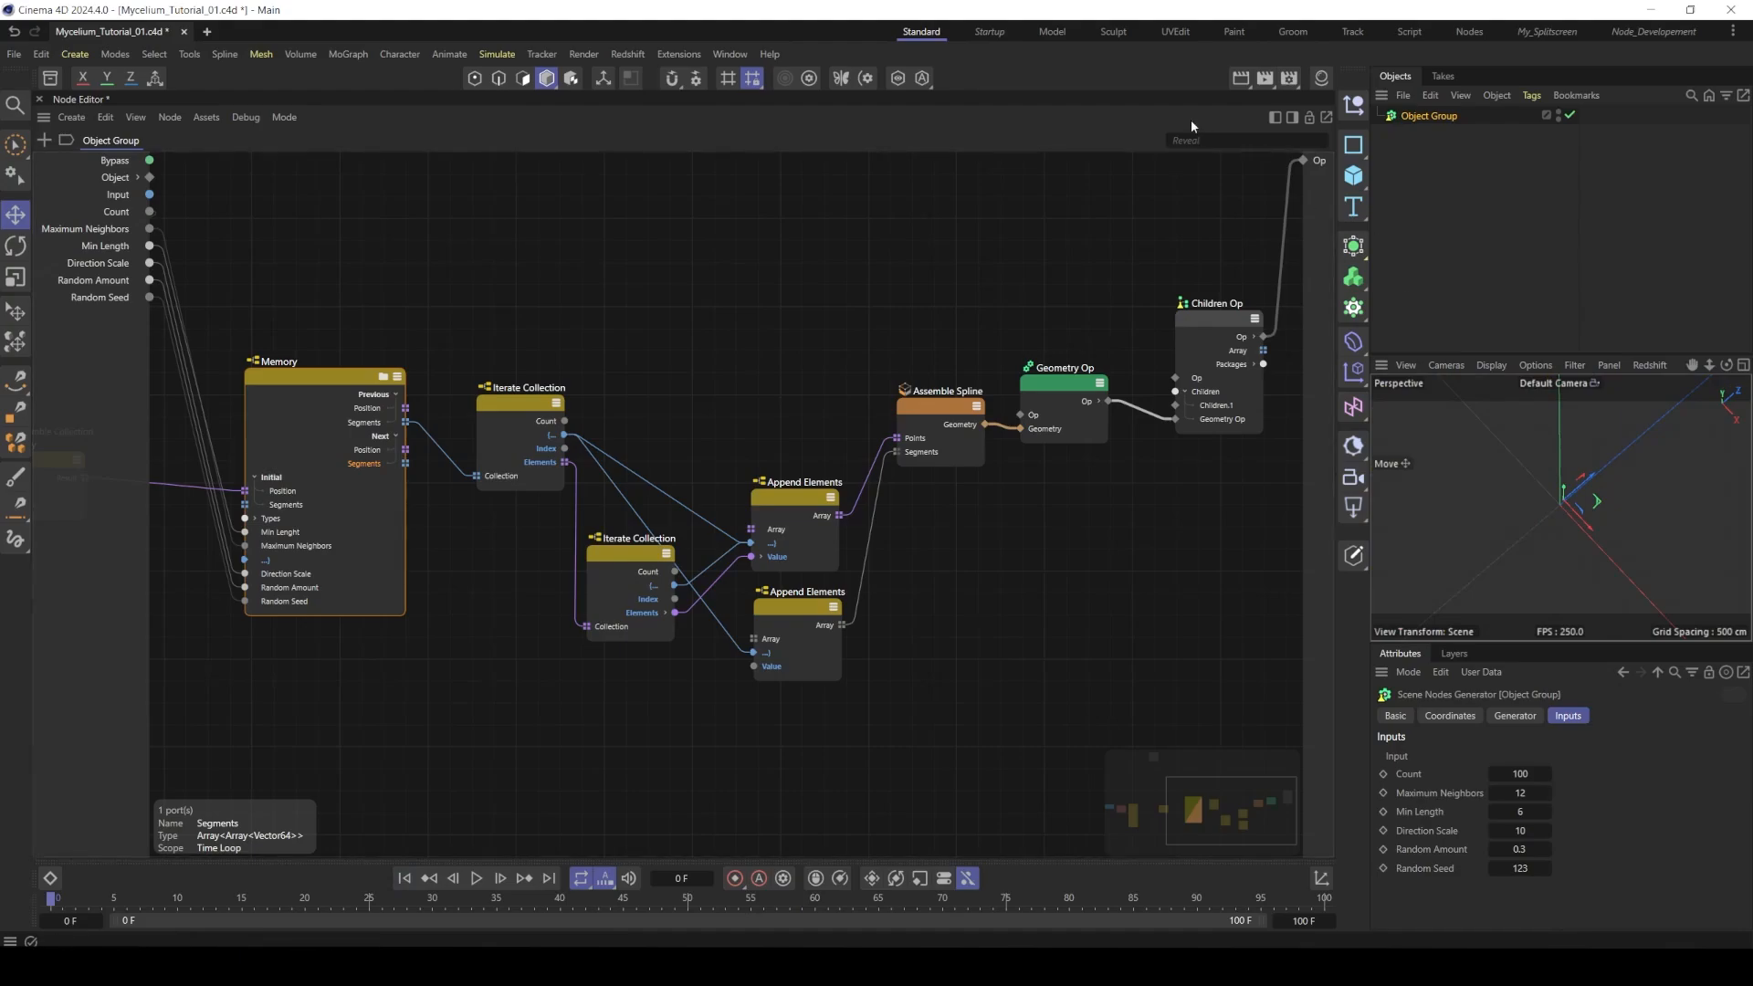
- Restore the Standard layout with the large viewport and play the growth to about frame 85, framing the whole pattern
{"action": "left_click", "coordinate": [923, 32]}
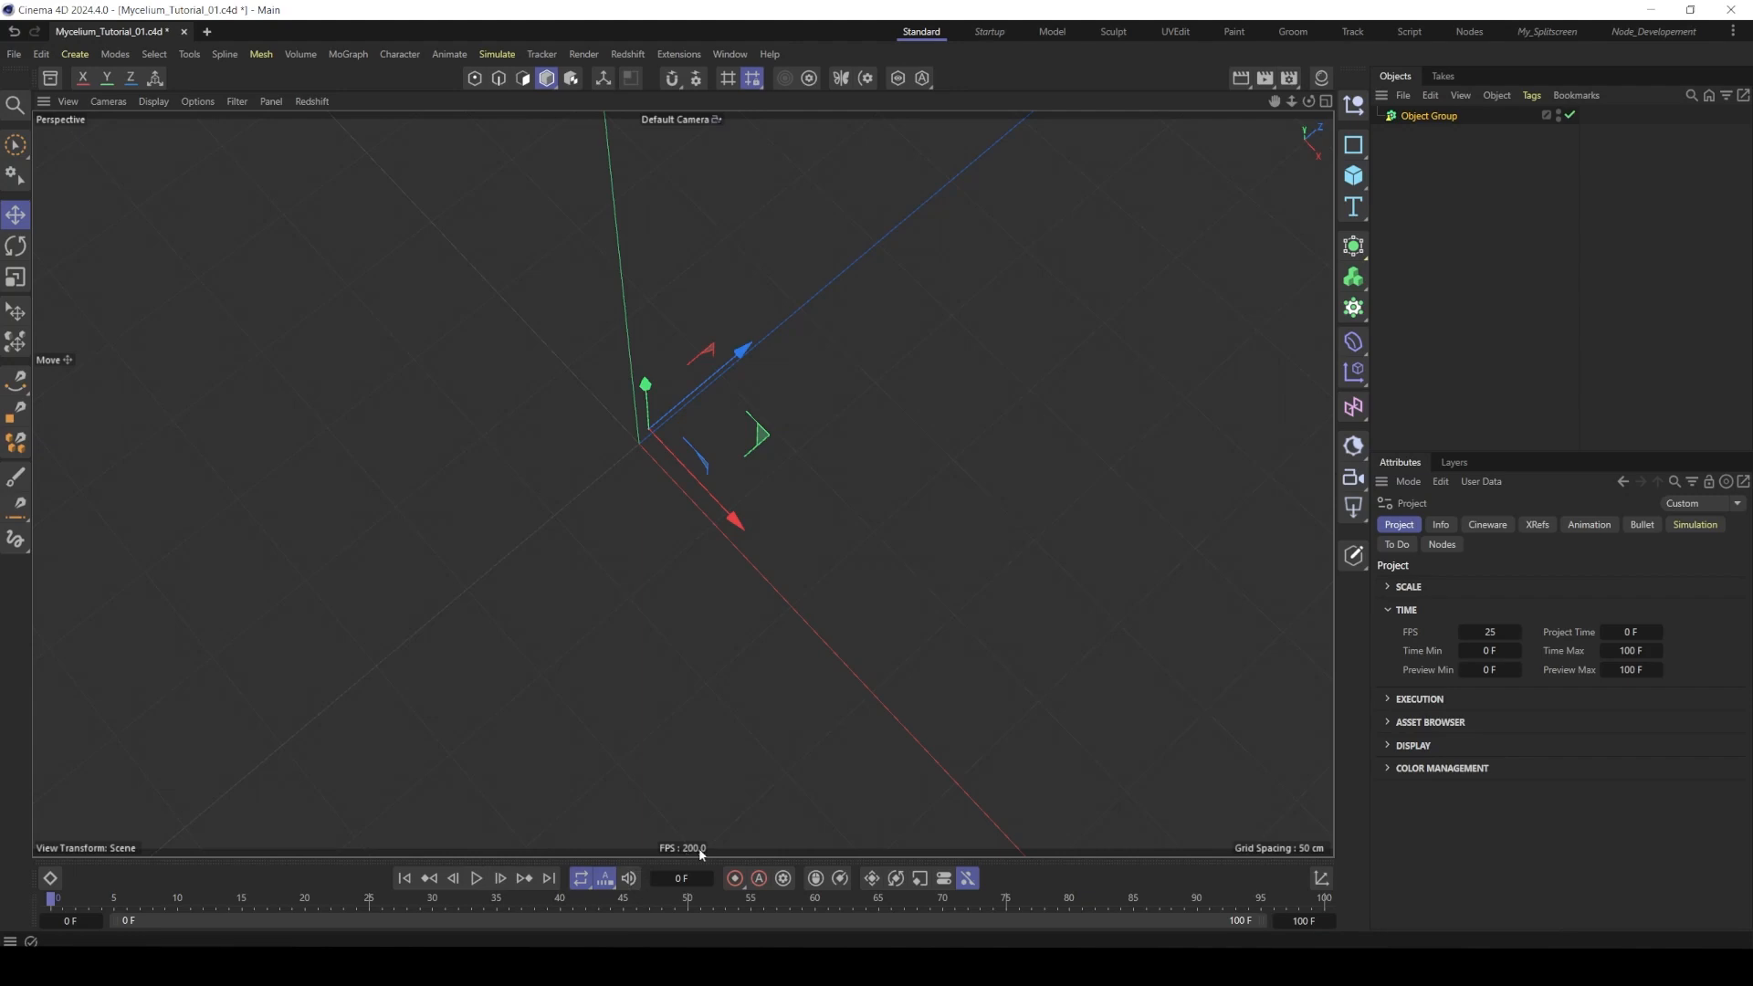
{"action": "left_click", "coordinate": [478, 878]}
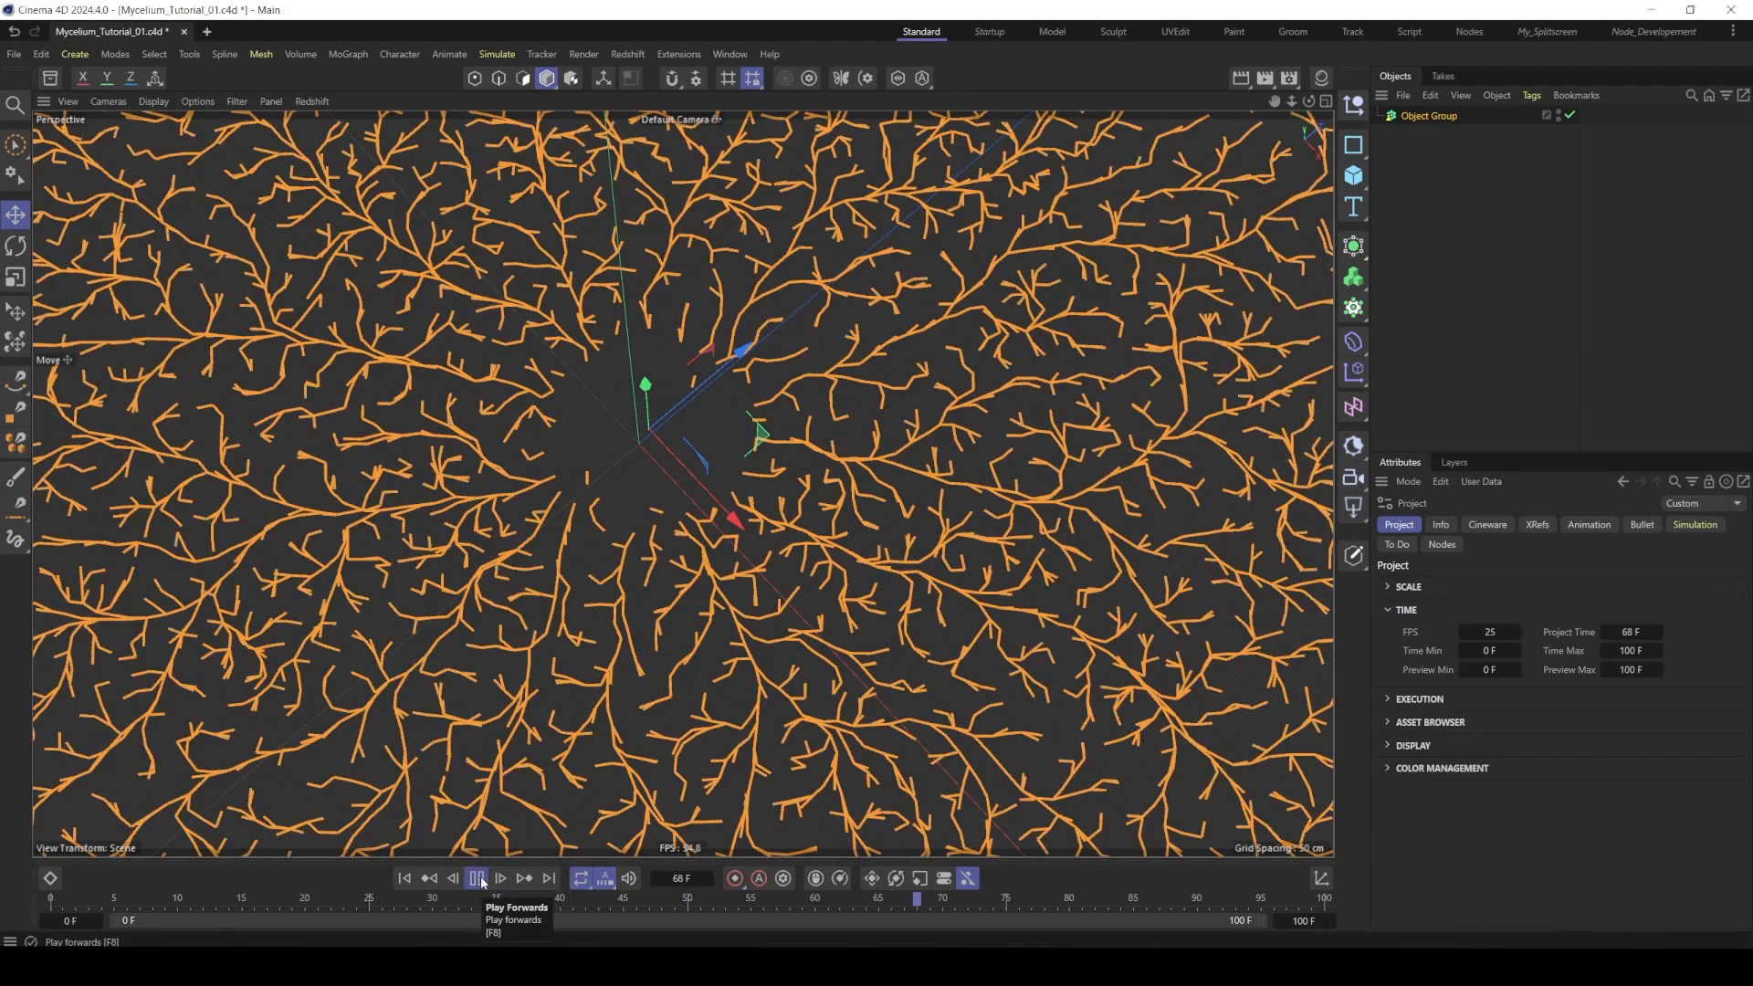
{"action": "left_click", "coordinate": [478, 878]}
{"action": "scroll", "coordinate": [782, 459], "scroll_direction": "down", "scroll_amount": 15}
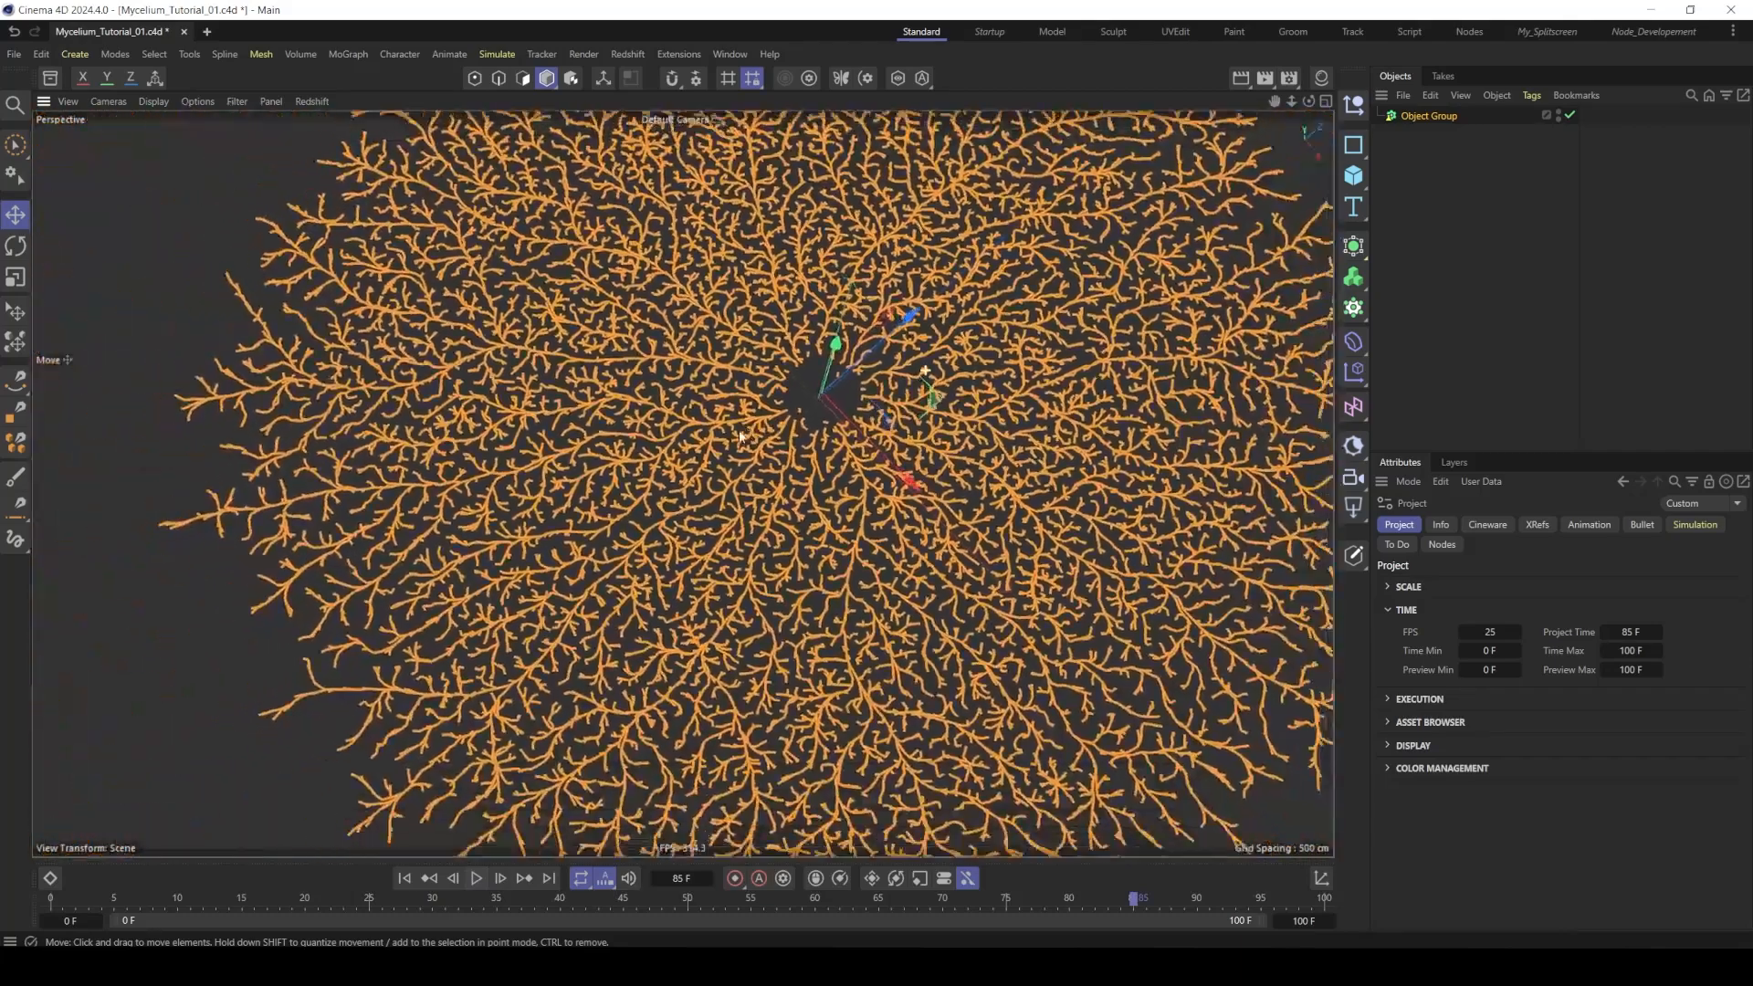
{"action": "middle_click_drag", "start_coordinate": [781, 460], "coordinate": [794, 459], "text": "alt"}
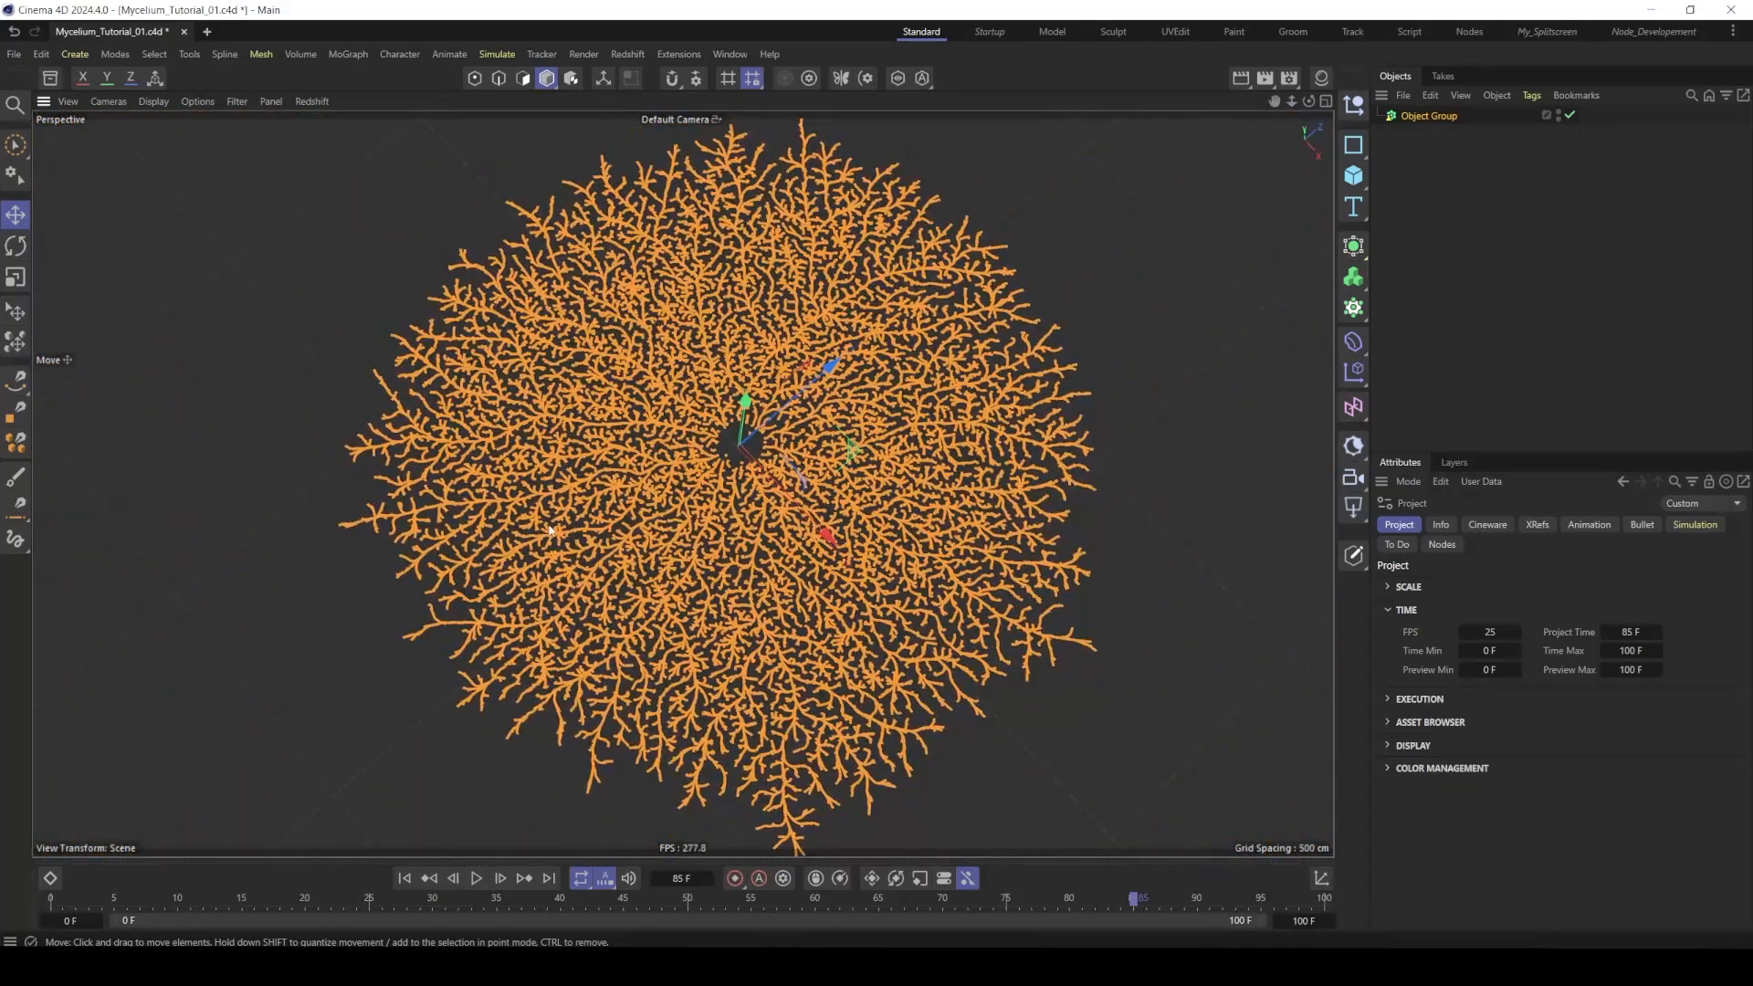
- Extend the end of the project timeline to 999 frames
{"action": "double_click", "coordinate": [1303, 920]}
{"action": "type", "text": "9"}
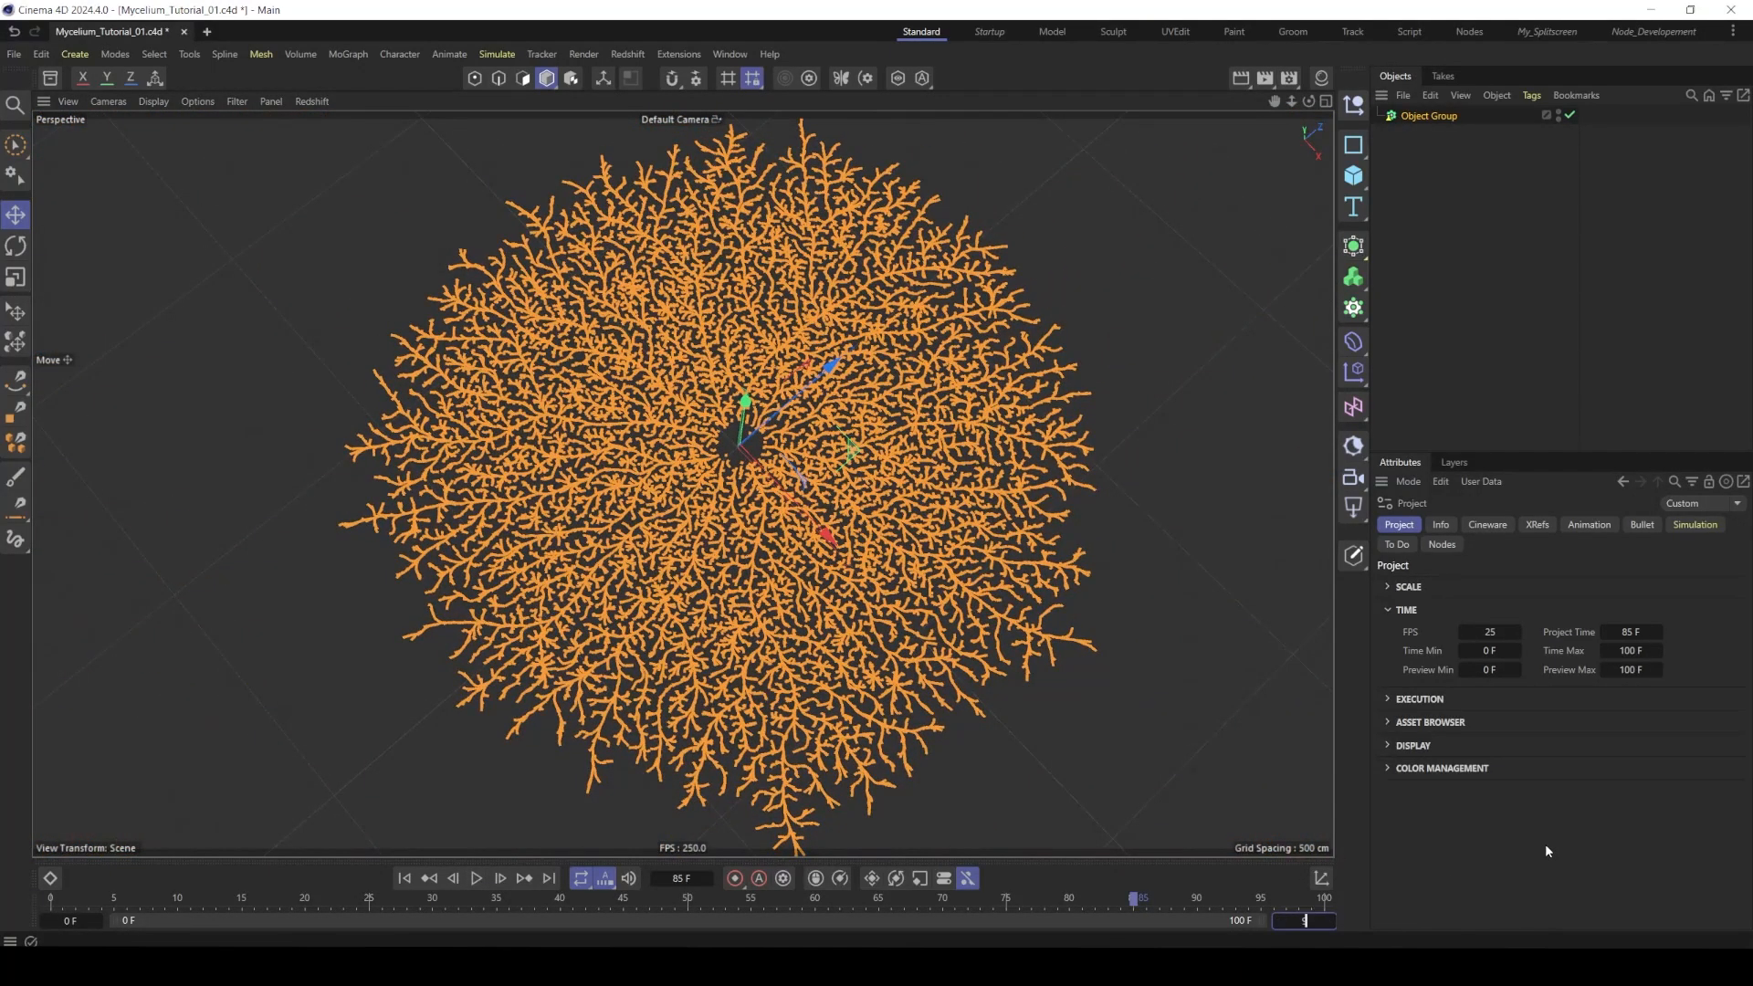
{"action": "type", "text": "99"}
{"action": "key", "text": "Return"}
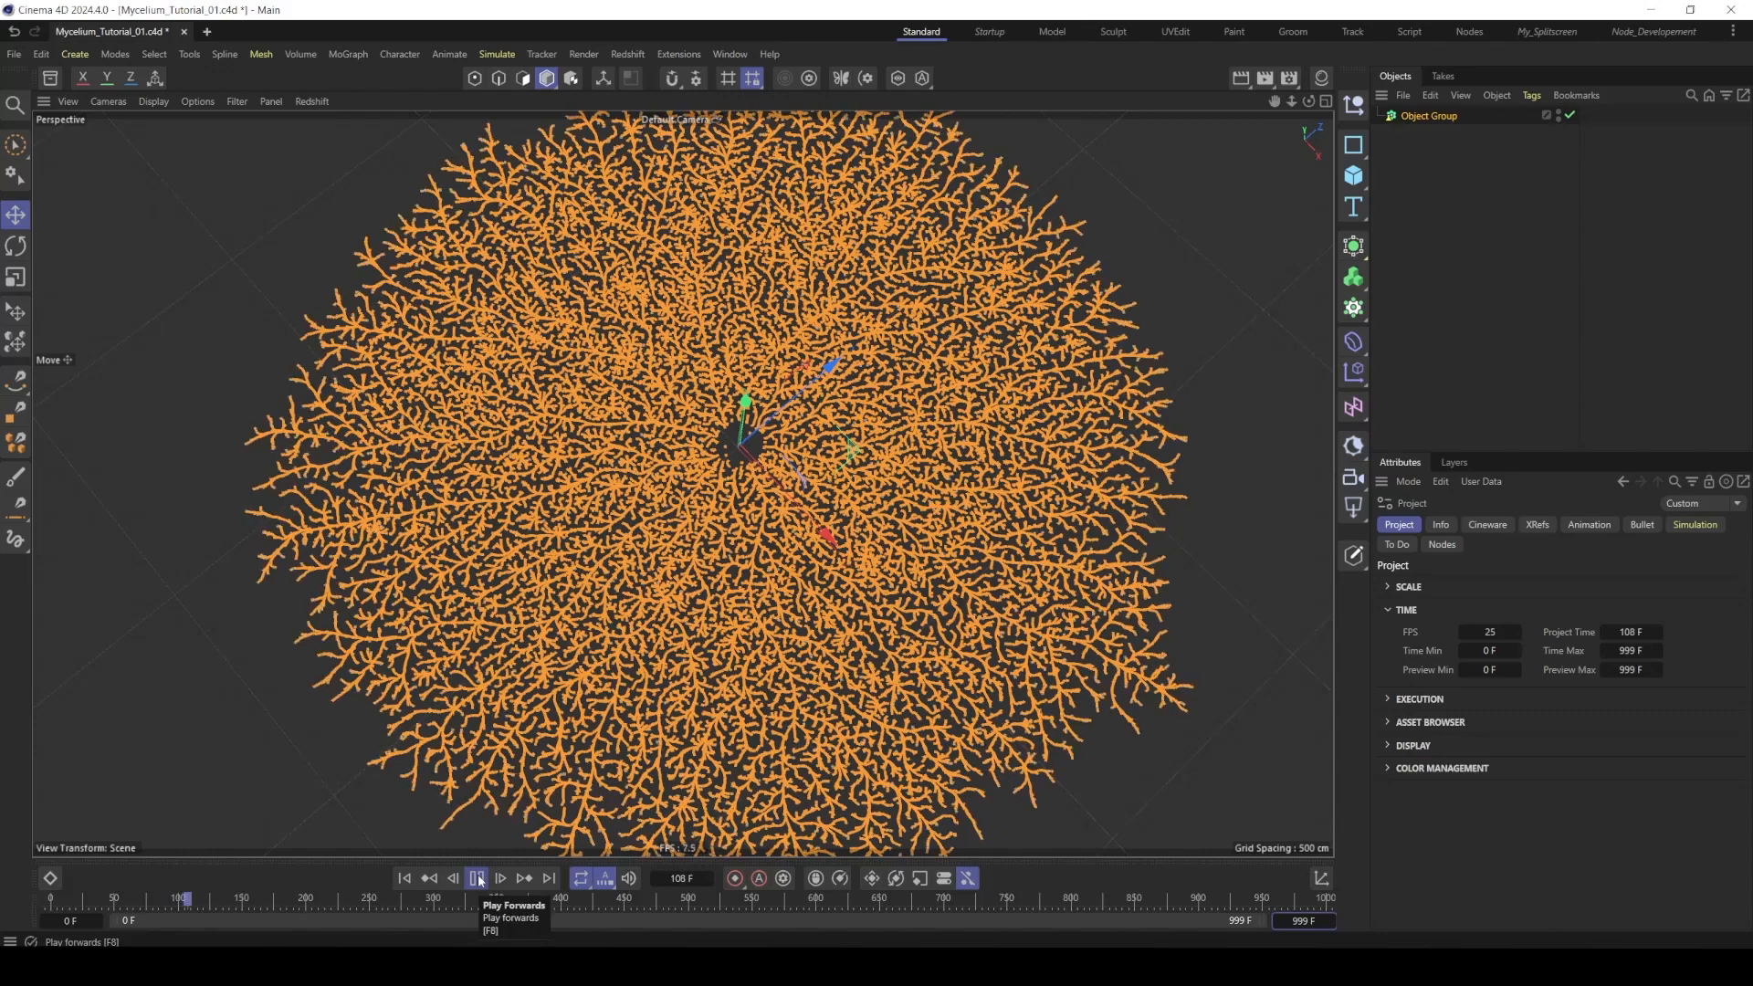
- Play the growth beyond frame 100 and stop it at about frame 140 to check playback performance
{"action": "left_click", "coordinate": [478, 879]}
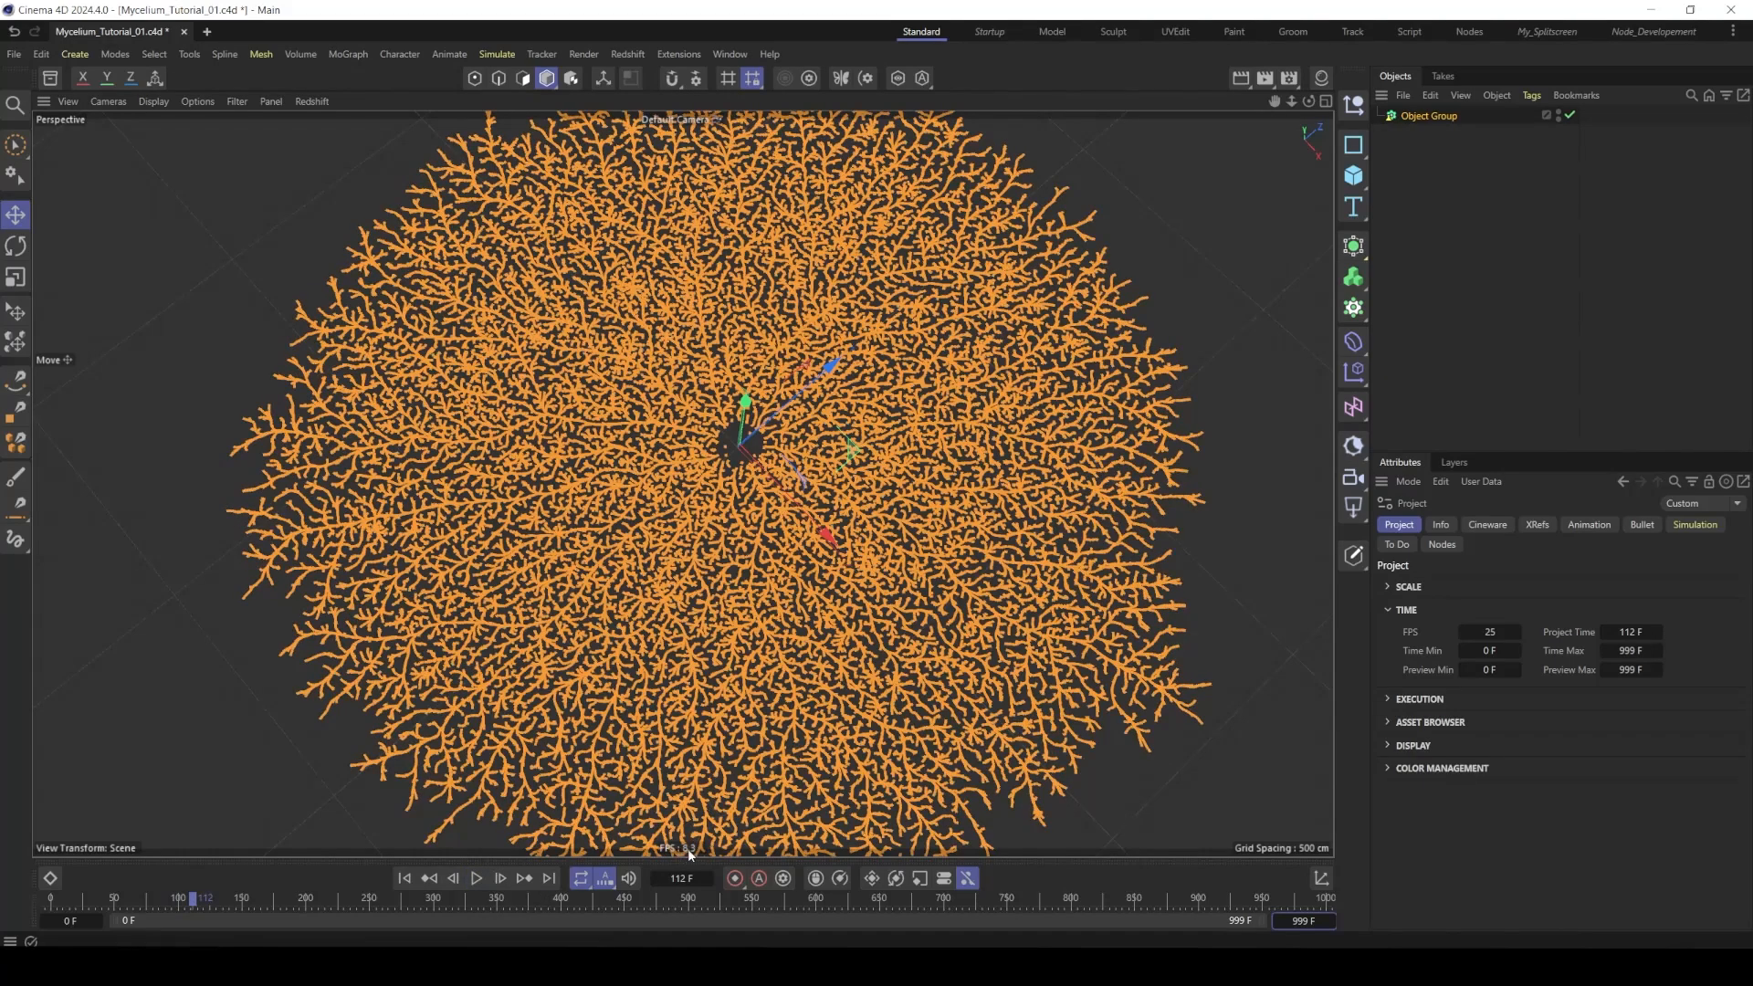
{"action": "left_click", "coordinate": [486, 881]}
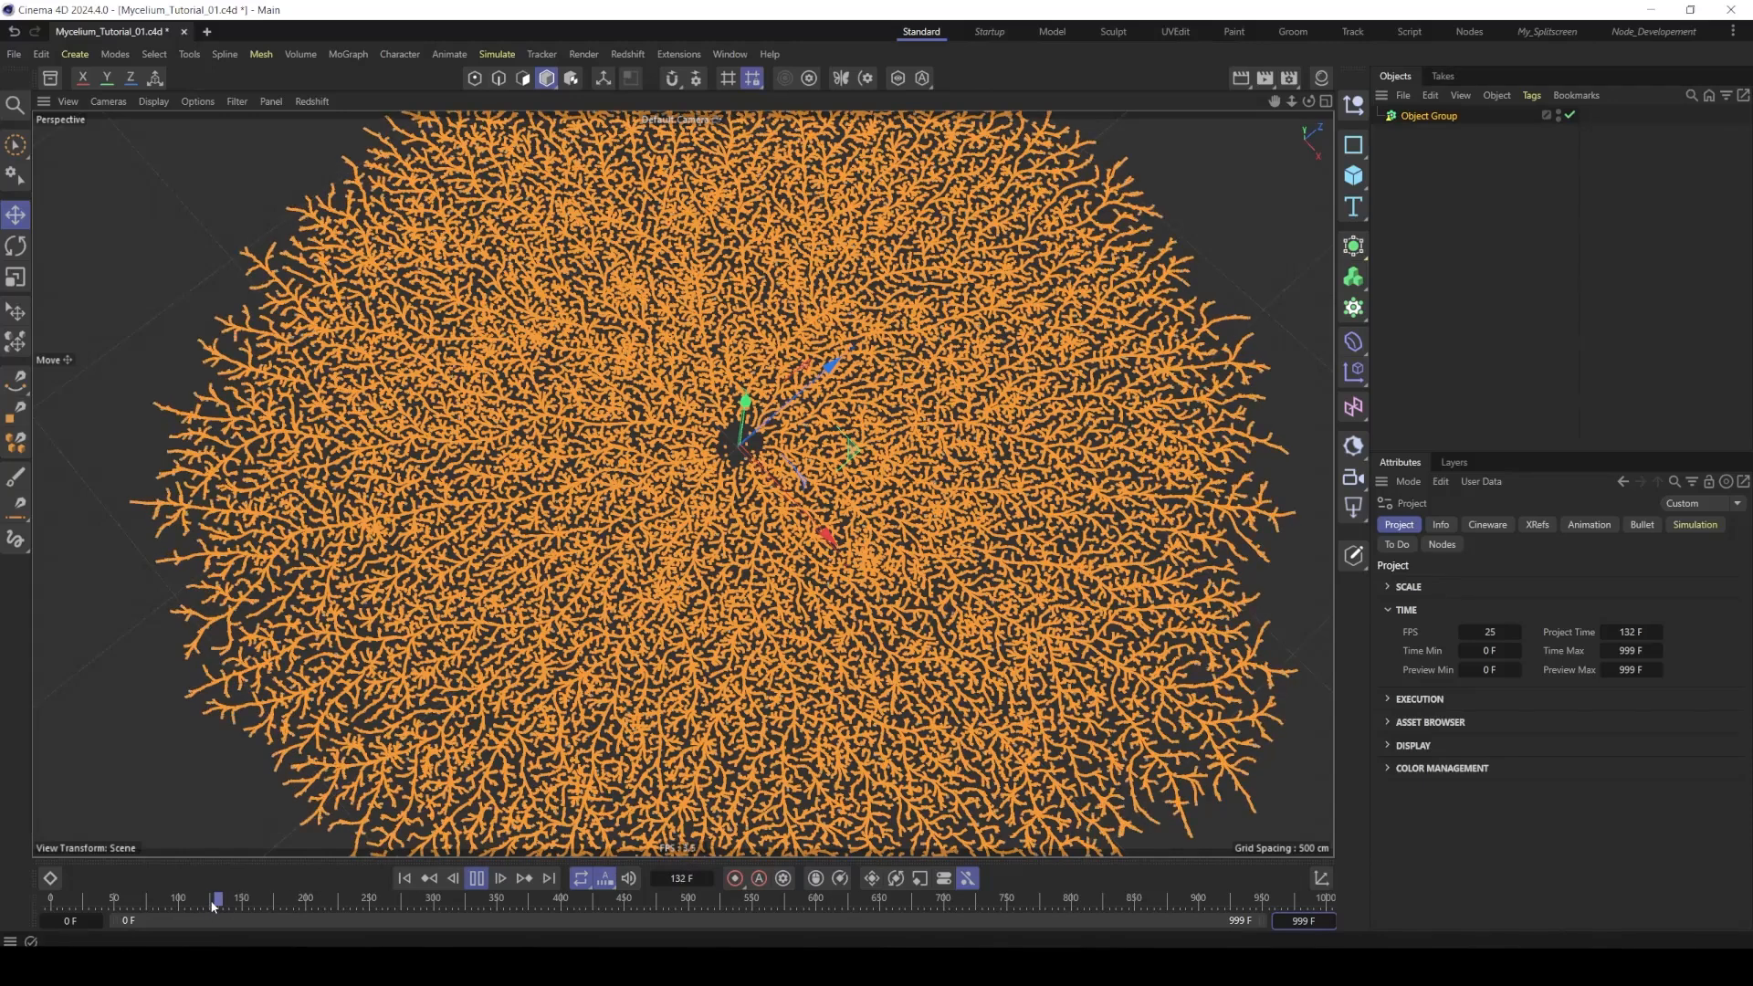
{"action": "left_click", "coordinate": [475, 877]}
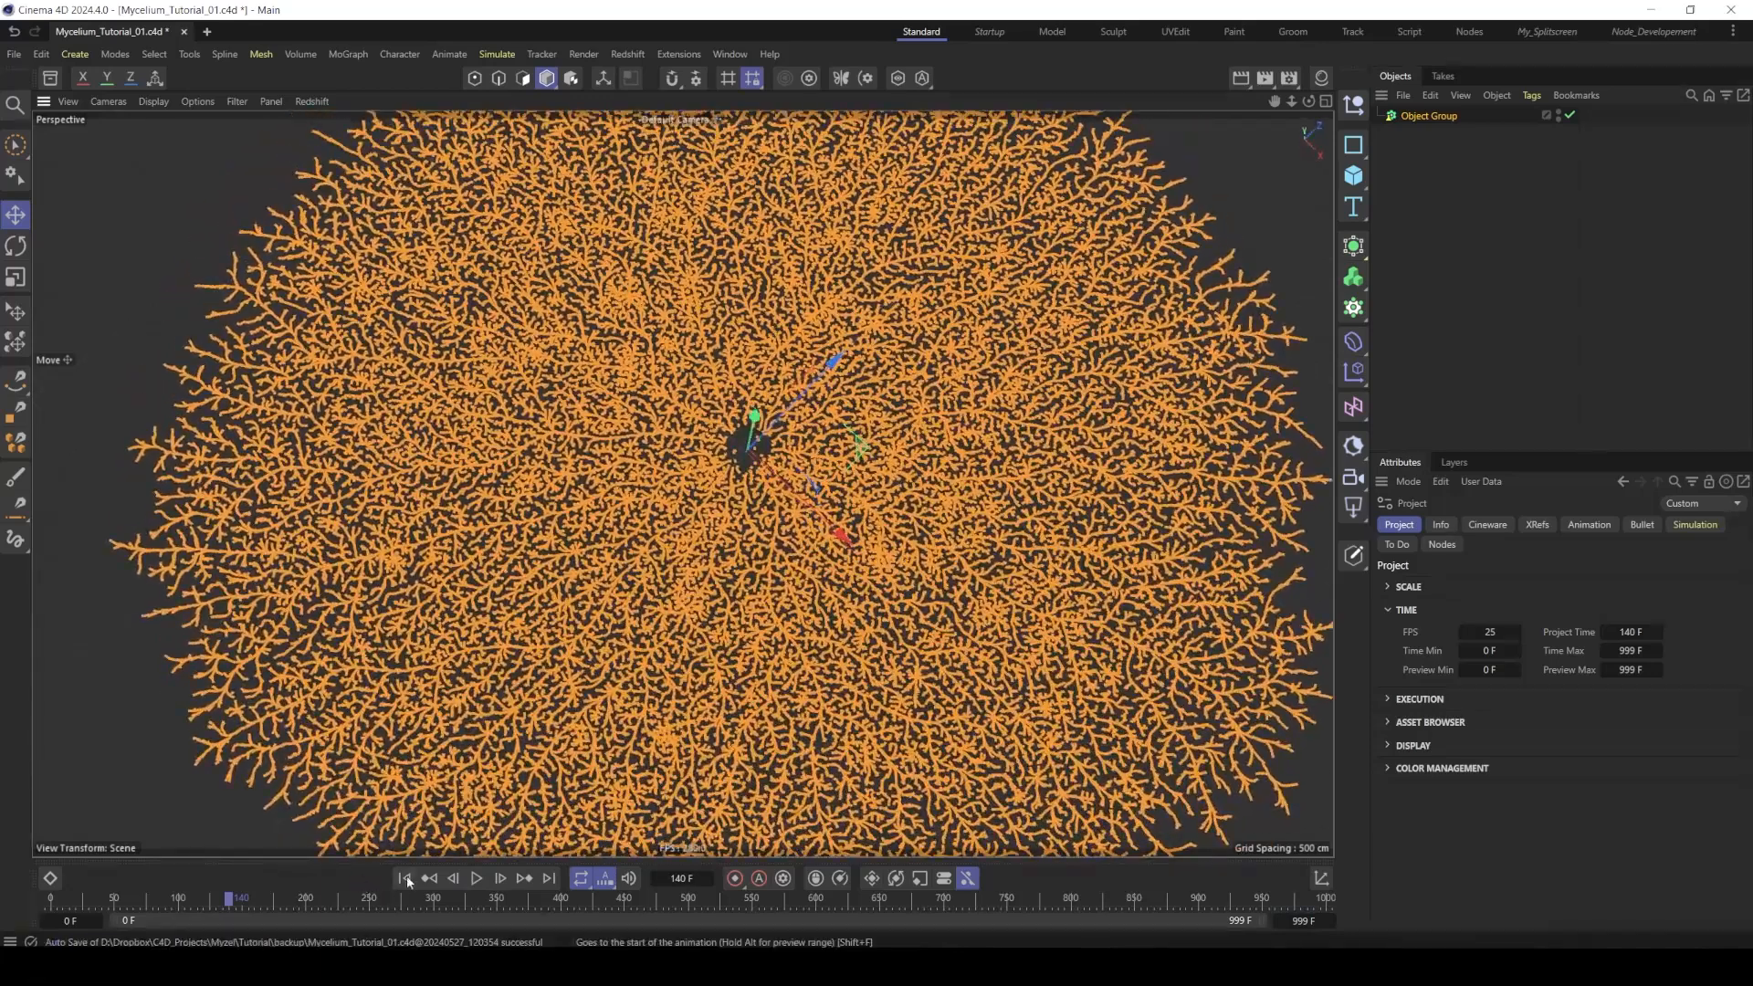
- Replay the growth from frame 0 to about frame 95, inspect the flat pattern, and return to frame 0
{"action": "left_click", "coordinate": [405, 879]}
{"action": "left_click", "coordinate": [476, 879]}
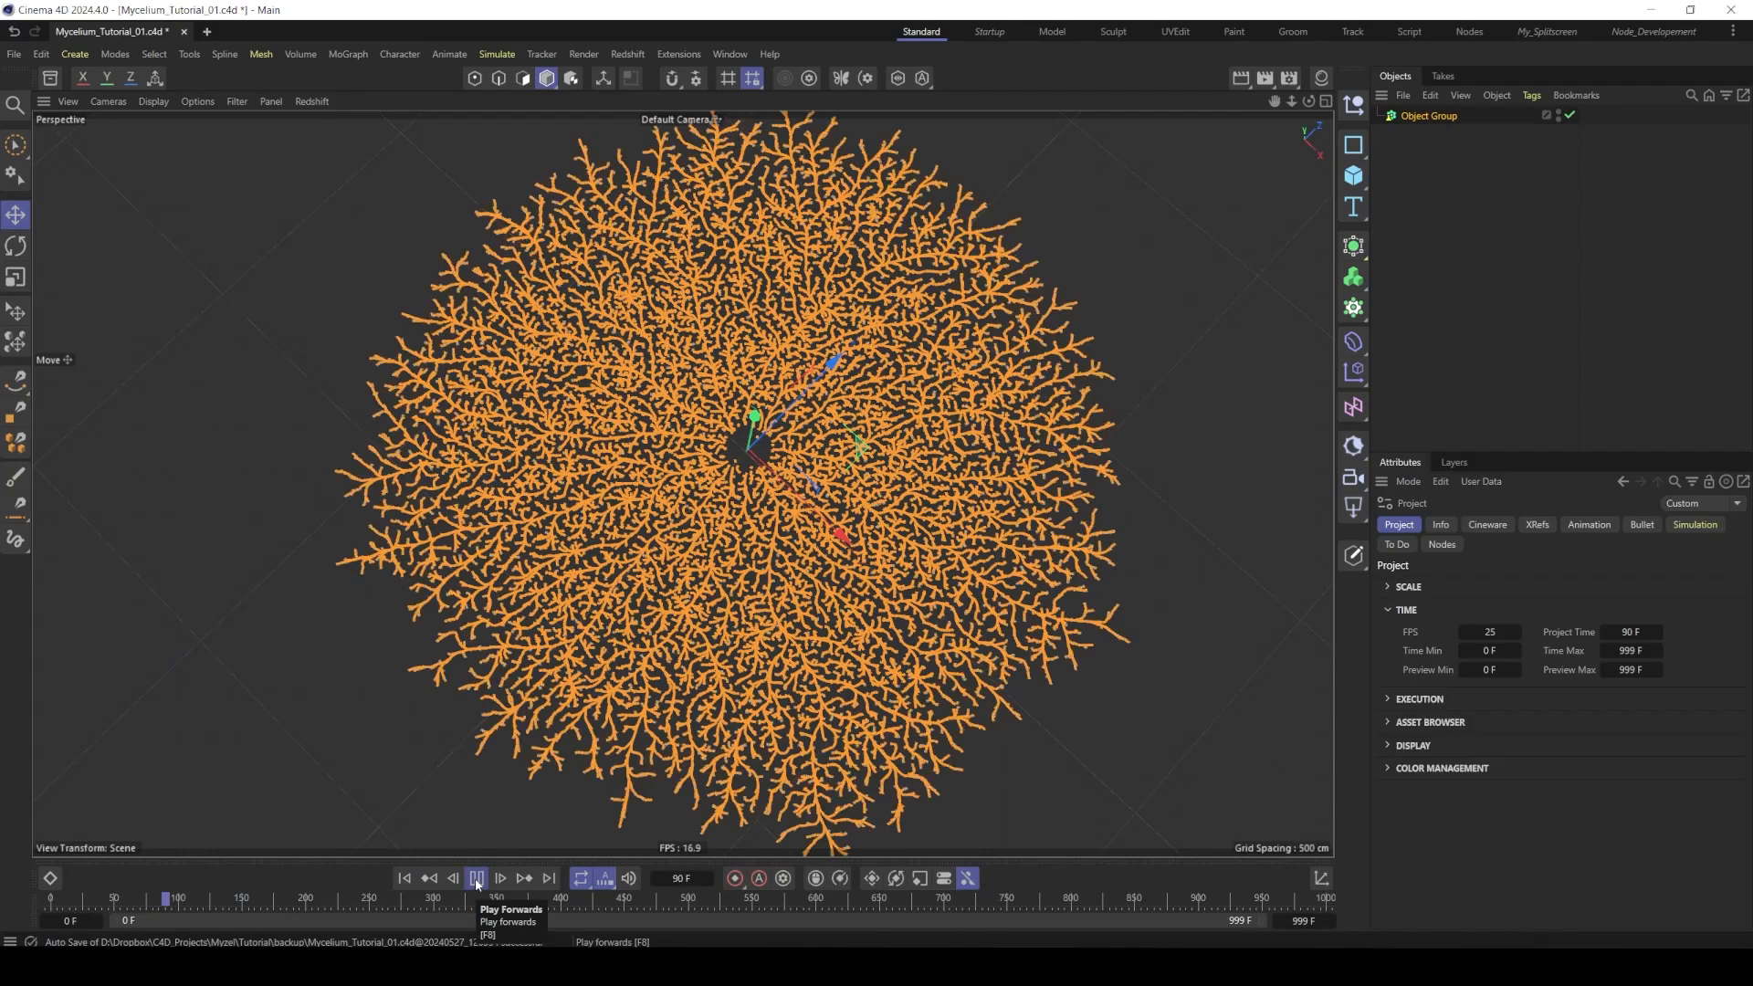
{"action": "left_click", "coordinate": [475, 878]}
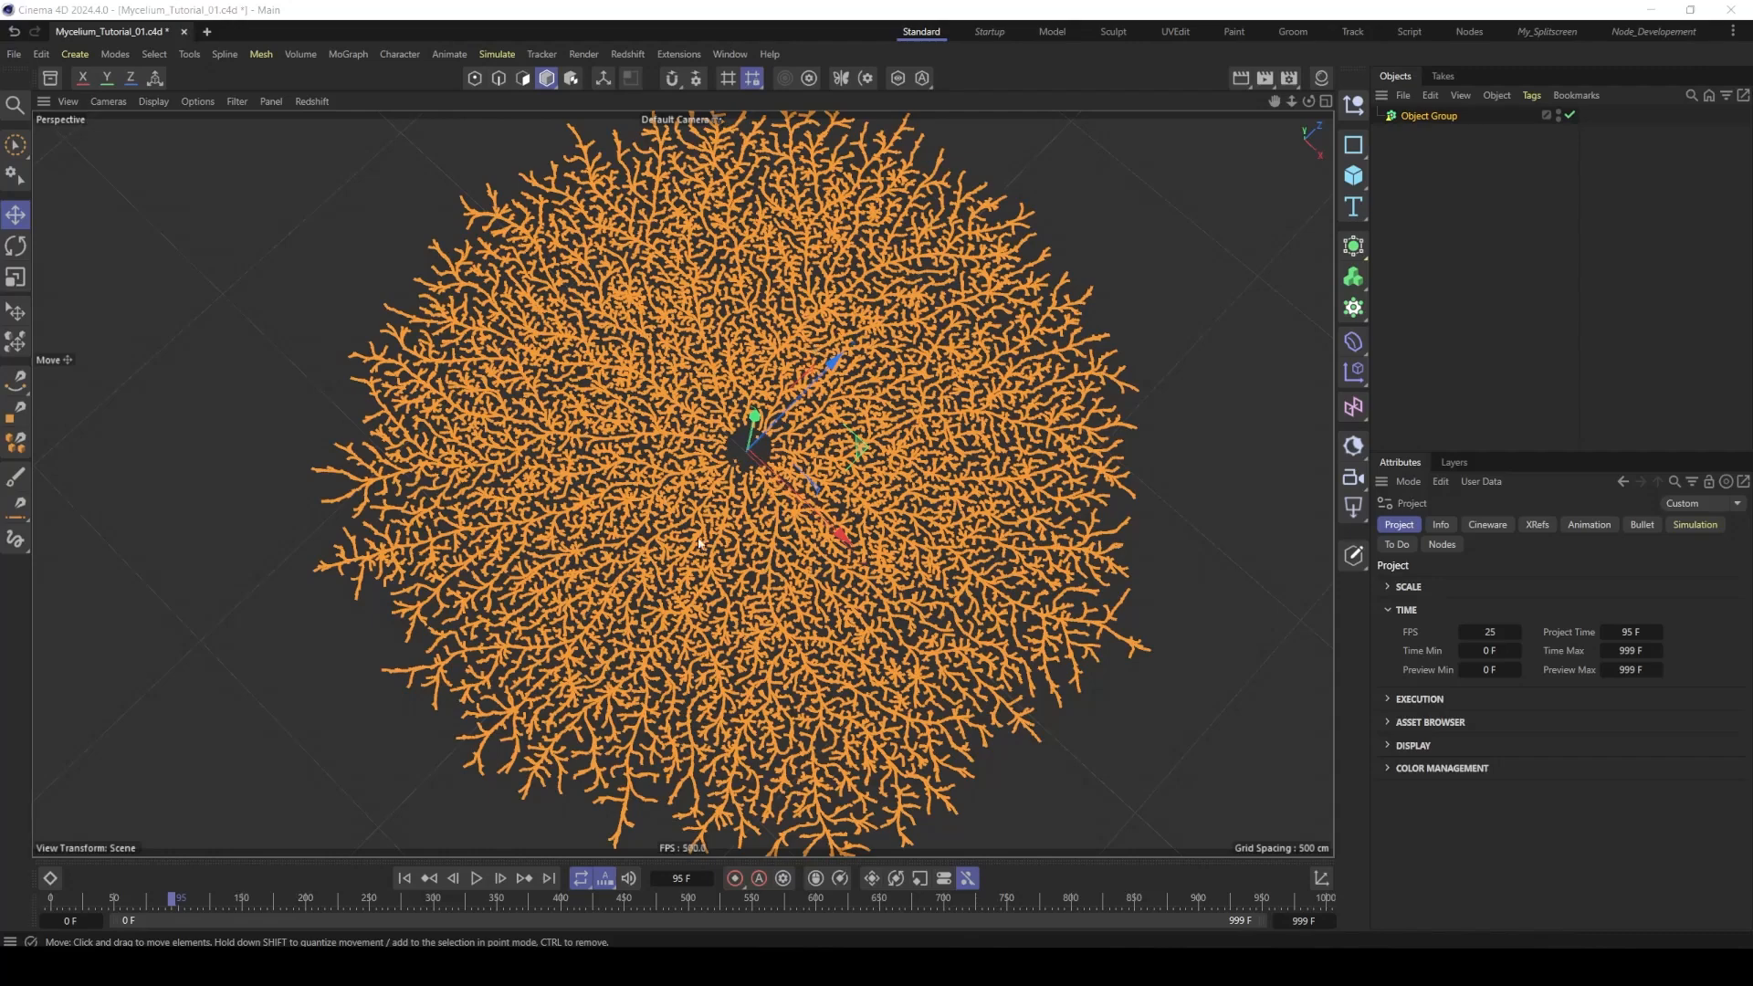
{"action": "mouse_move", "coordinate": [729, 520]}
{"action": "left_mouse_down", "text": "alt"}
{"action": "mouse_move", "coordinate": [765, 279]}
{"action": "mouse_move", "coordinate": [757, 521]}
{"action": "left_mouse_up", "text": "alt"}
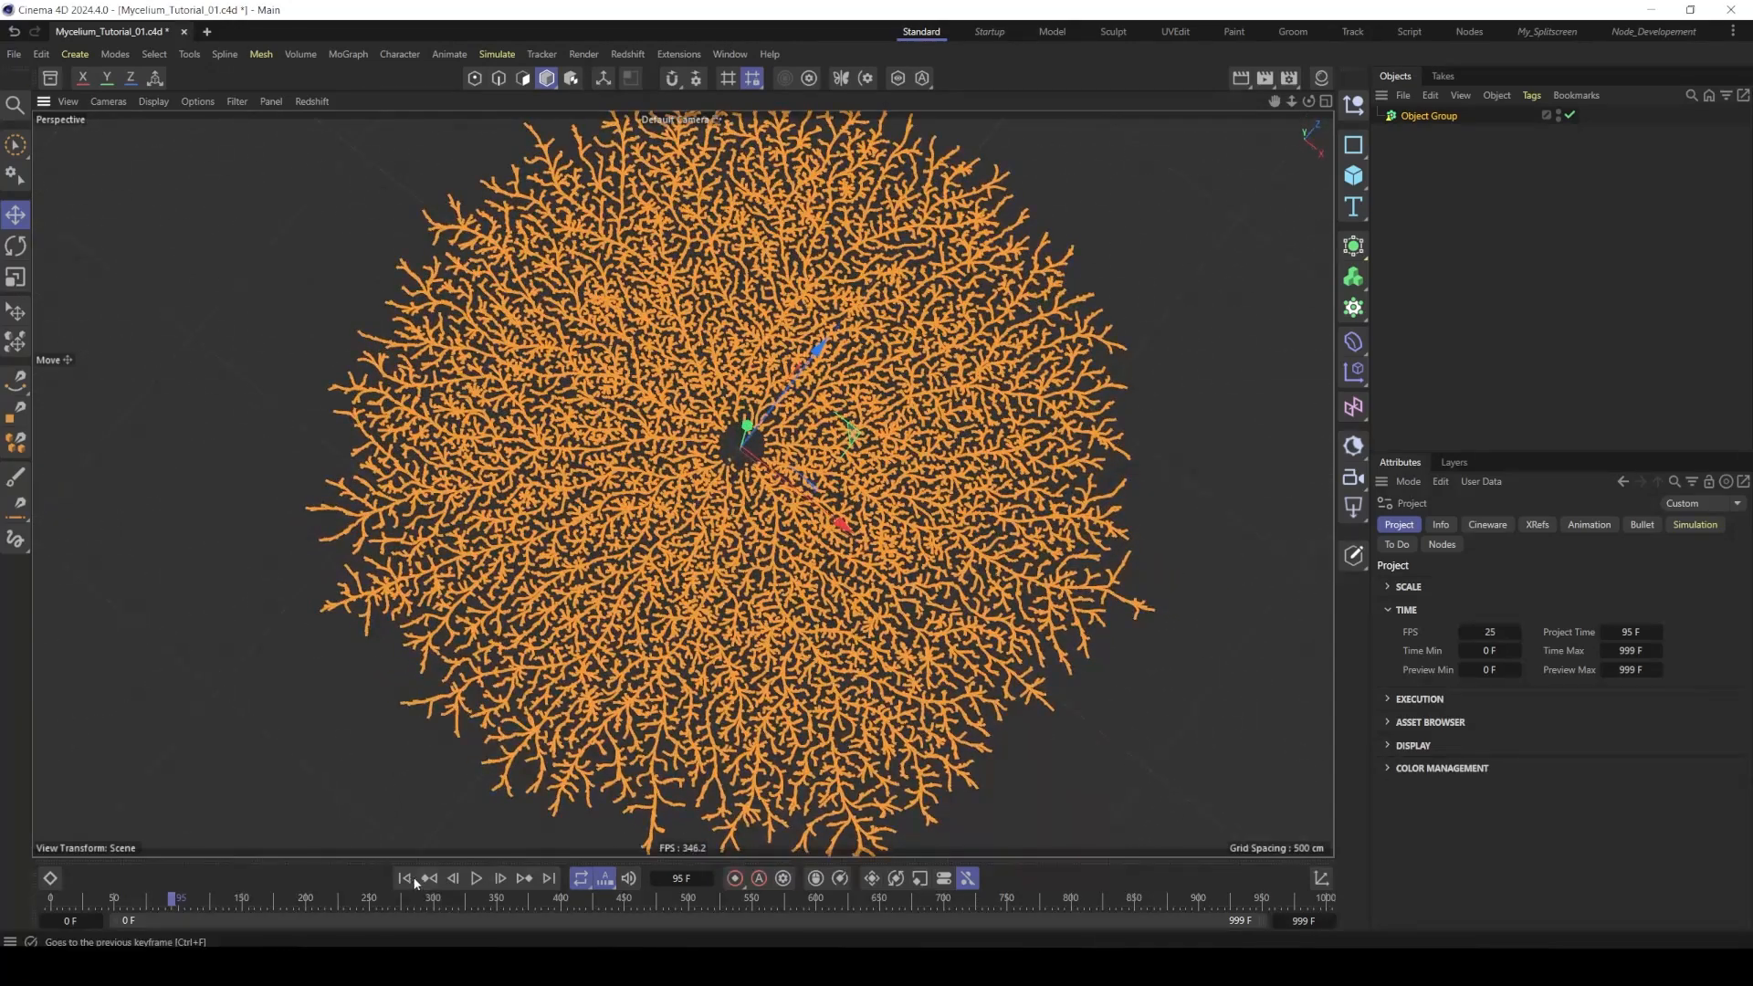
{"action": "left_click", "coordinate": [405, 878]}
- Inside the Object Group's Memory node, connect the Hash node's Y output to the Add node's Y input and close the Node Editor
{"action": "double_click", "coordinate": [1391, 116]}
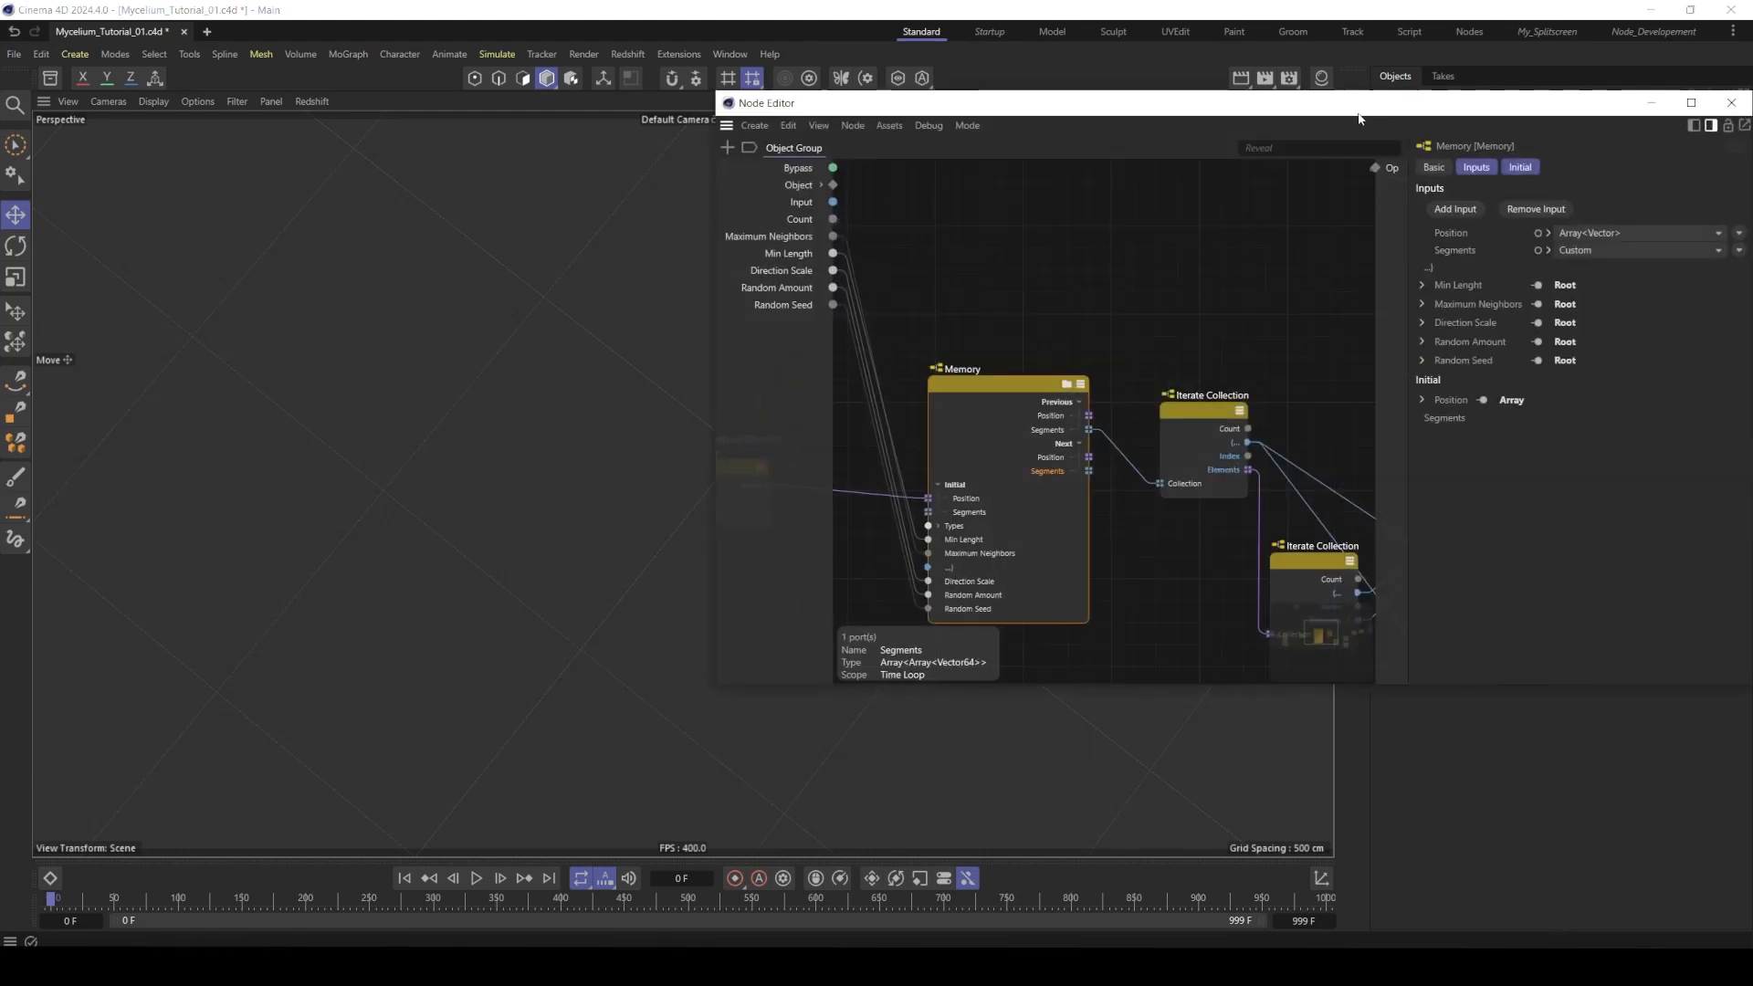
{"action": "left_click_drag", "start_coordinate": [1359, 117], "coordinate": [777, 182]}
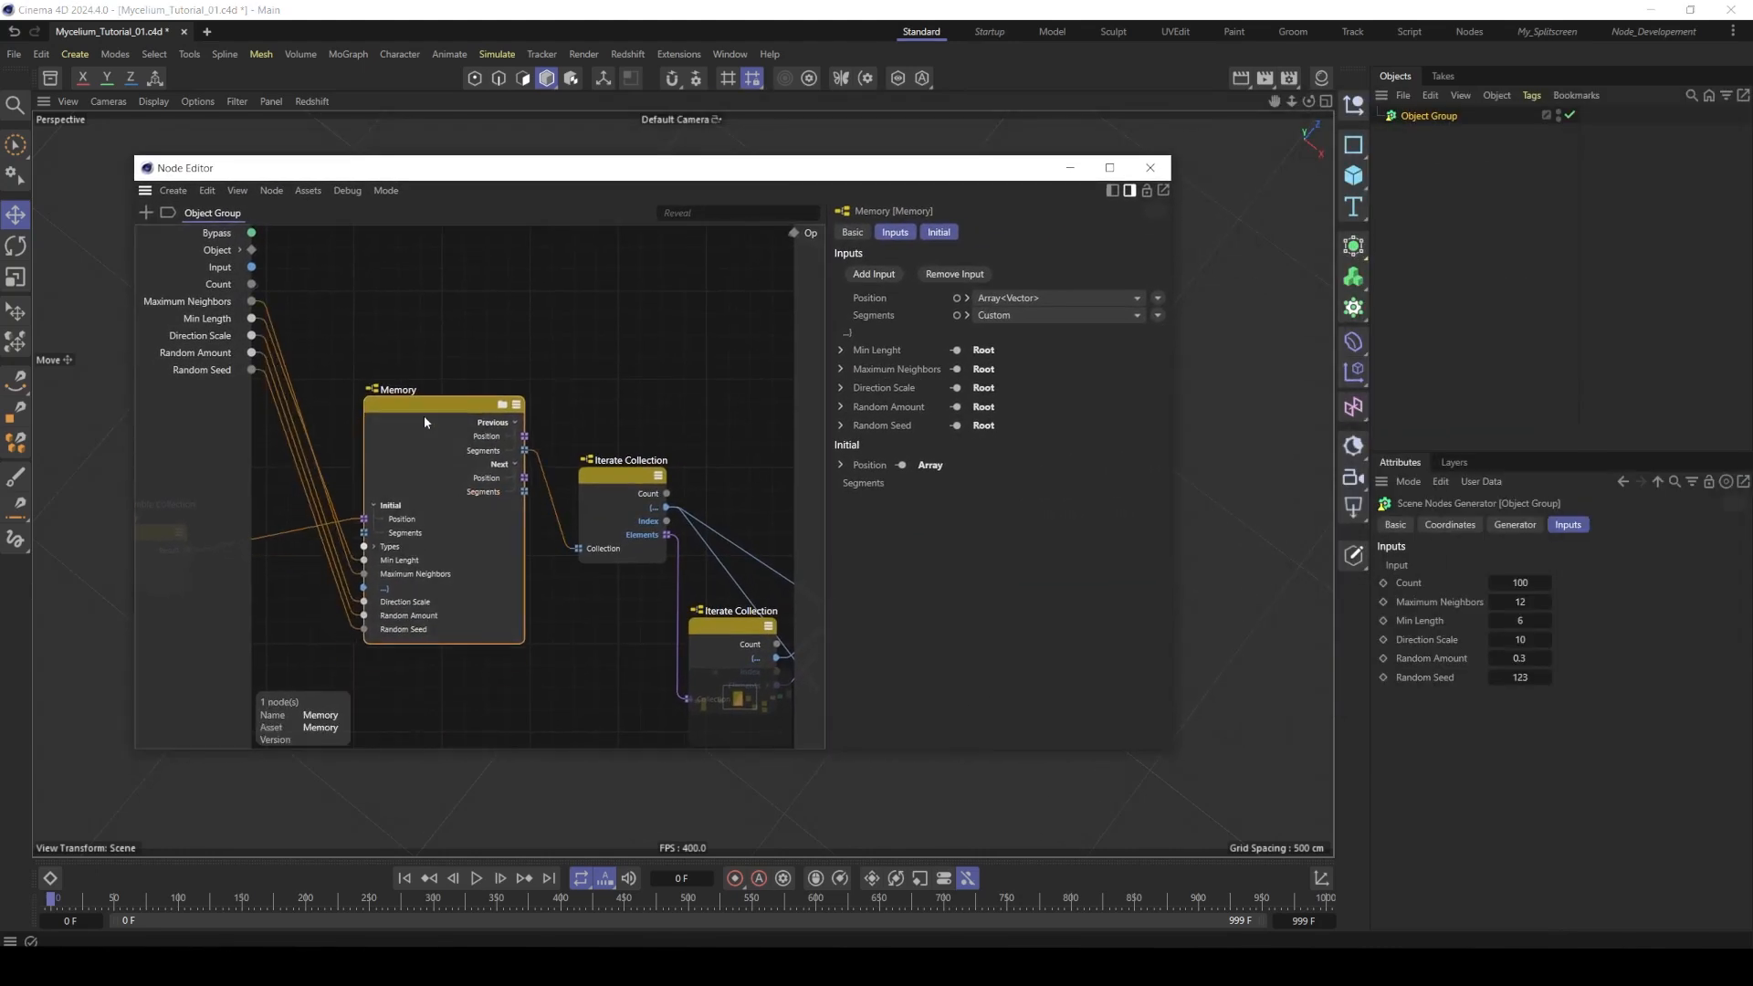
{"action": "double_click", "coordinate": [420, 408]}
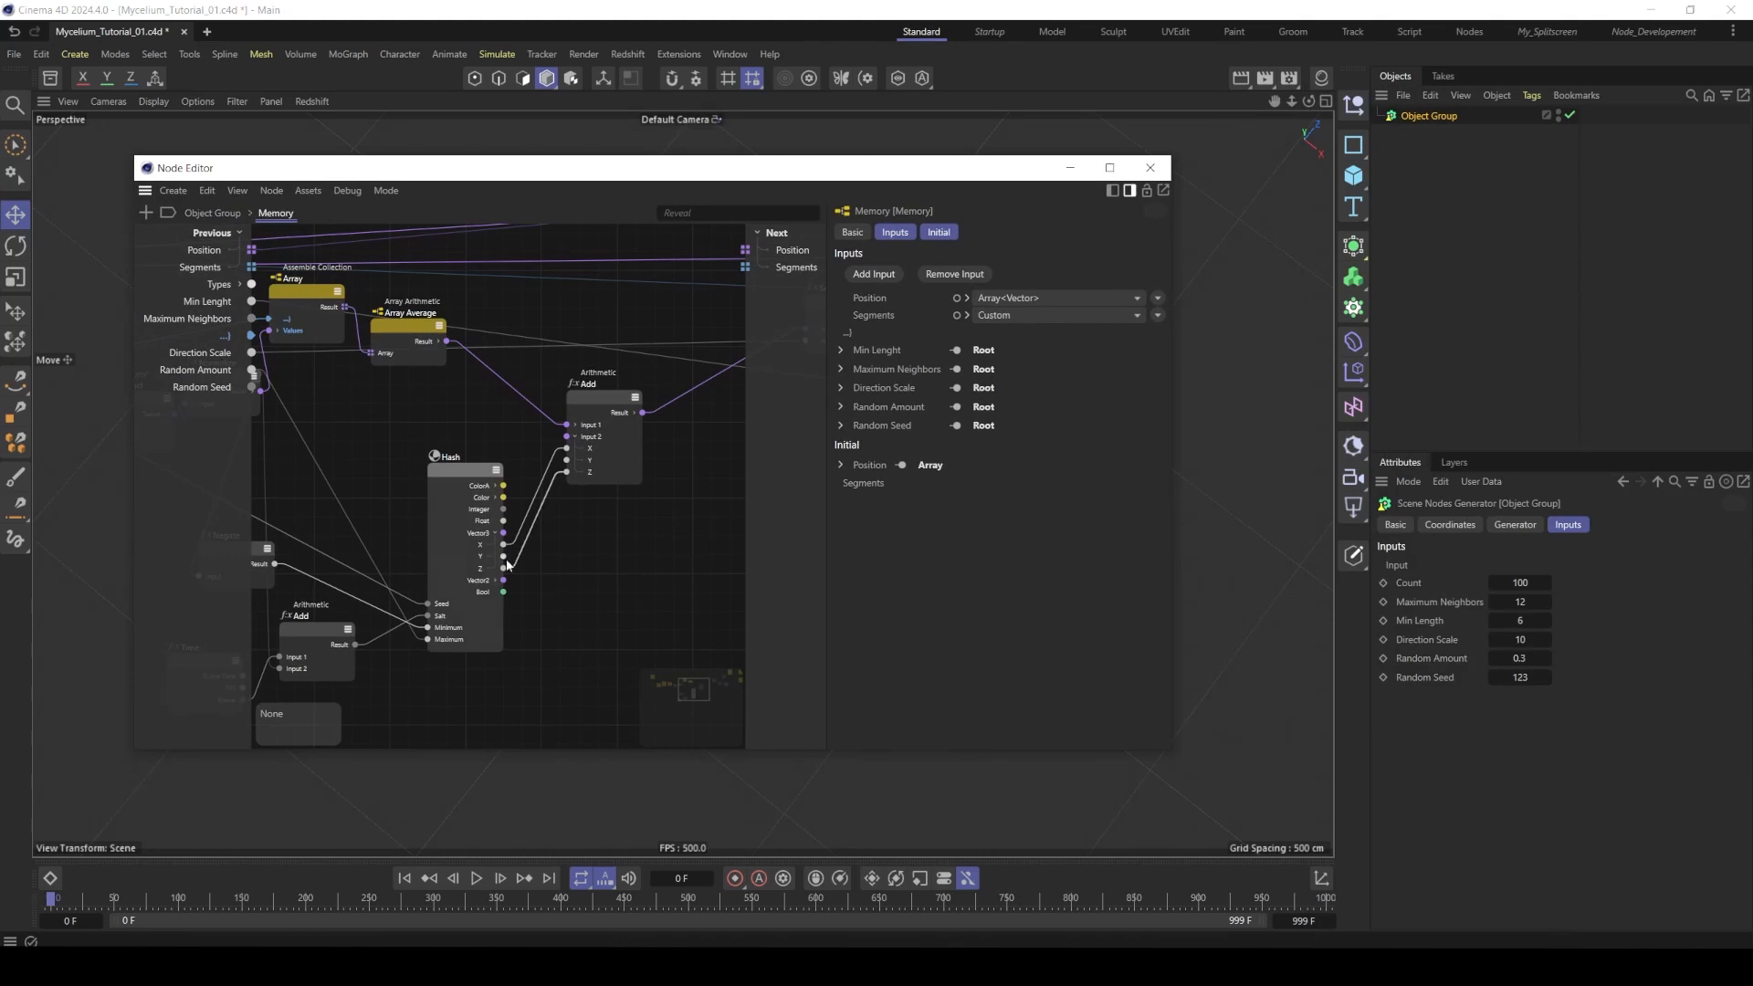
{"action": "left_click_drag", "start_coordinate": [503, 556], "coordinate": [567, 461]}
{"action": "left_click_drag", "start_coordinate": [802, 169], "coordinate": [874, 187]}
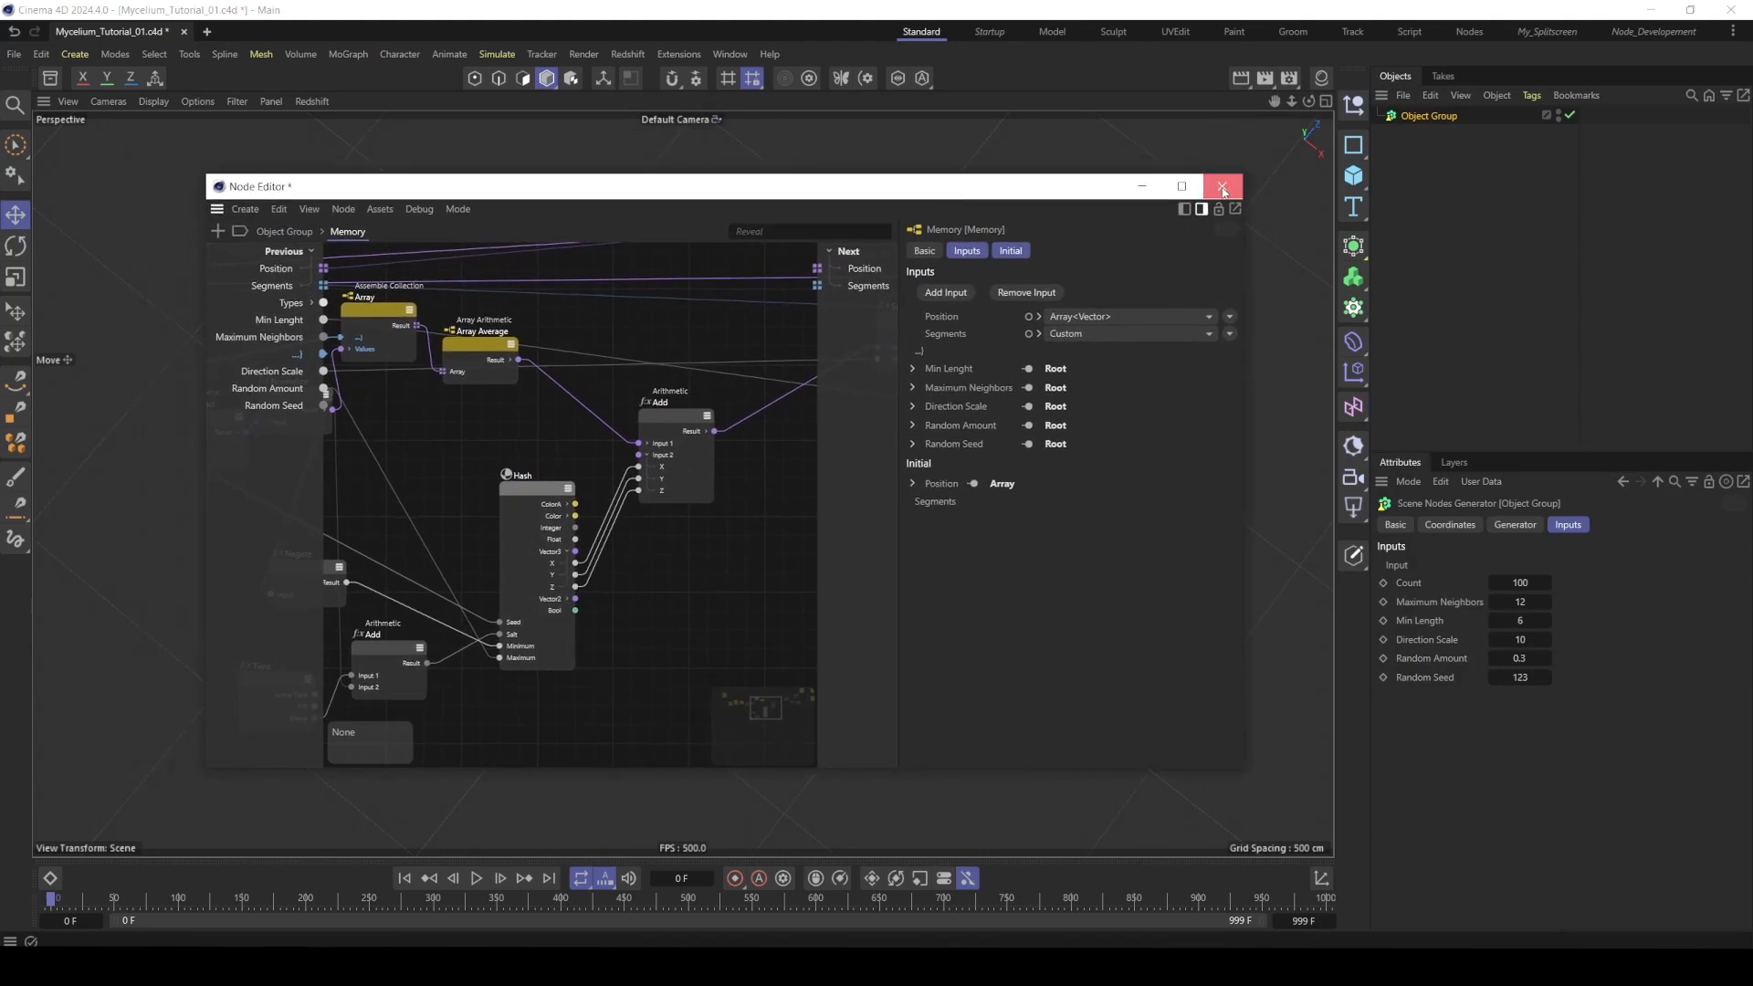
{"action": "left_click", "coordinate": [1232, 190]}
- Play the three-dimensional growth to frame 37, viewing the structure from the side and from different angles
{"action": "left_click", "coordinate": [477, 879]}
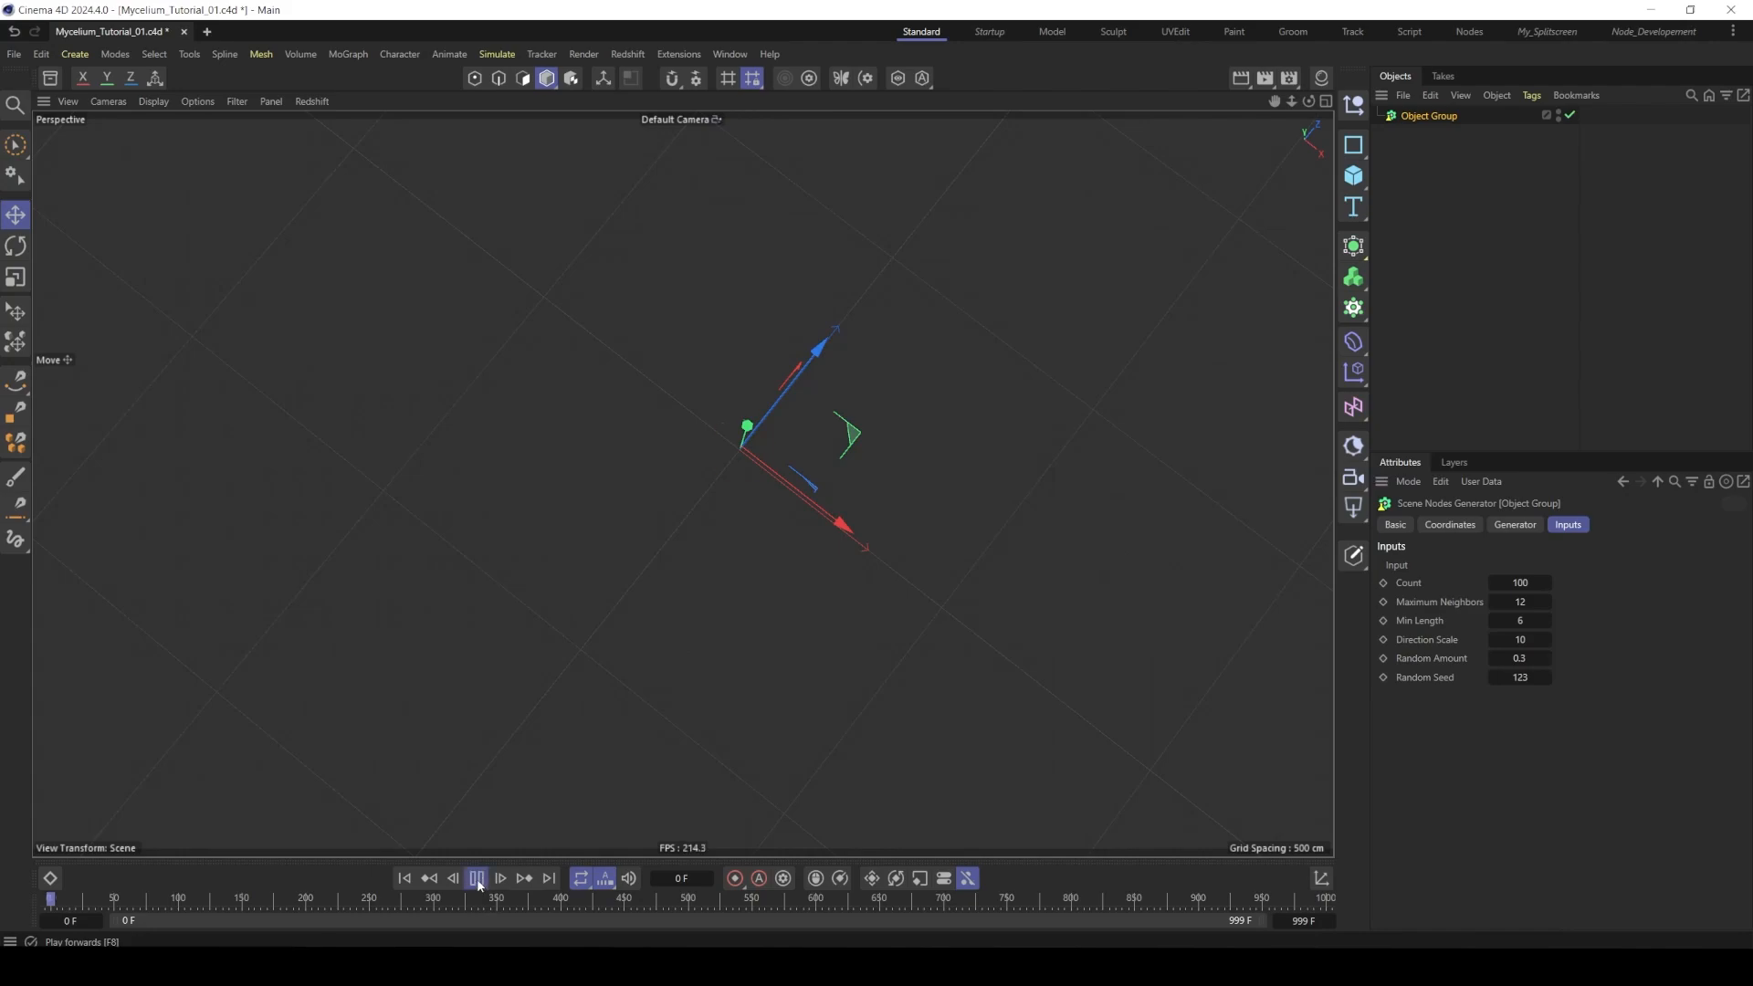
{"action": "left_click", "coordinate": [477, 882]}
{"action": "left_click_drag", "start_coordinate": [746, 425], "coordinate": [791, 257], "text": "alt"}
{"action": "right_click_drag", "start_coordinate": [705, 538], "coordinate": [816, 422], "text": "alt"}
{"action": "middle_click_drag", "start_coordinate": [815, 422], "coordinate": [698, 602], "text": "alt"}
{"action": "right_click_drag", "start_coordinate": [699, 602], "coordinate": [493, 694], "text": "alt"}
{"action": "left_click", "coordinate": [477, 878]}
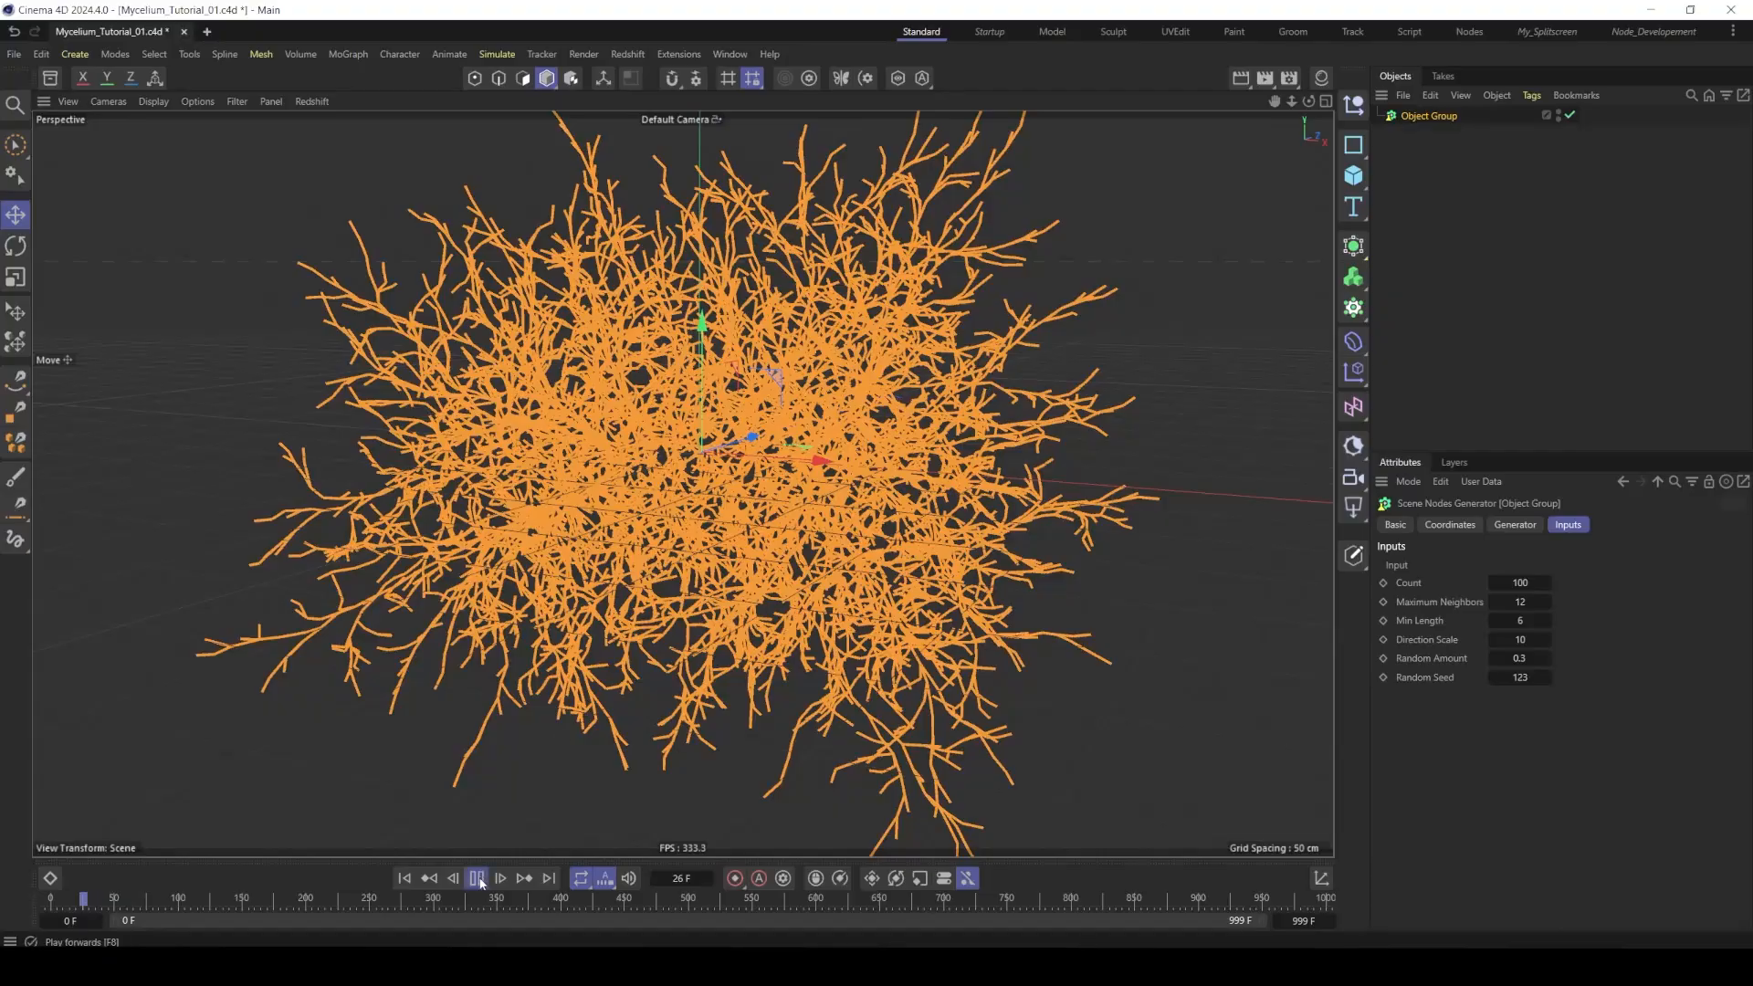
{"action": "left_click_drag", "start_coordinate": [712, 286], "coordinate": [625, 315], "text": "alt"}
{"action": "right_click_drag", "start_coordinate": [624, 315], "coordinate": [673, 354], "text": "alt"}
{"action": "middle_click_drag", "start_coordinate": [673, 354], "coordinate": [652, 421], "text": "alt"}
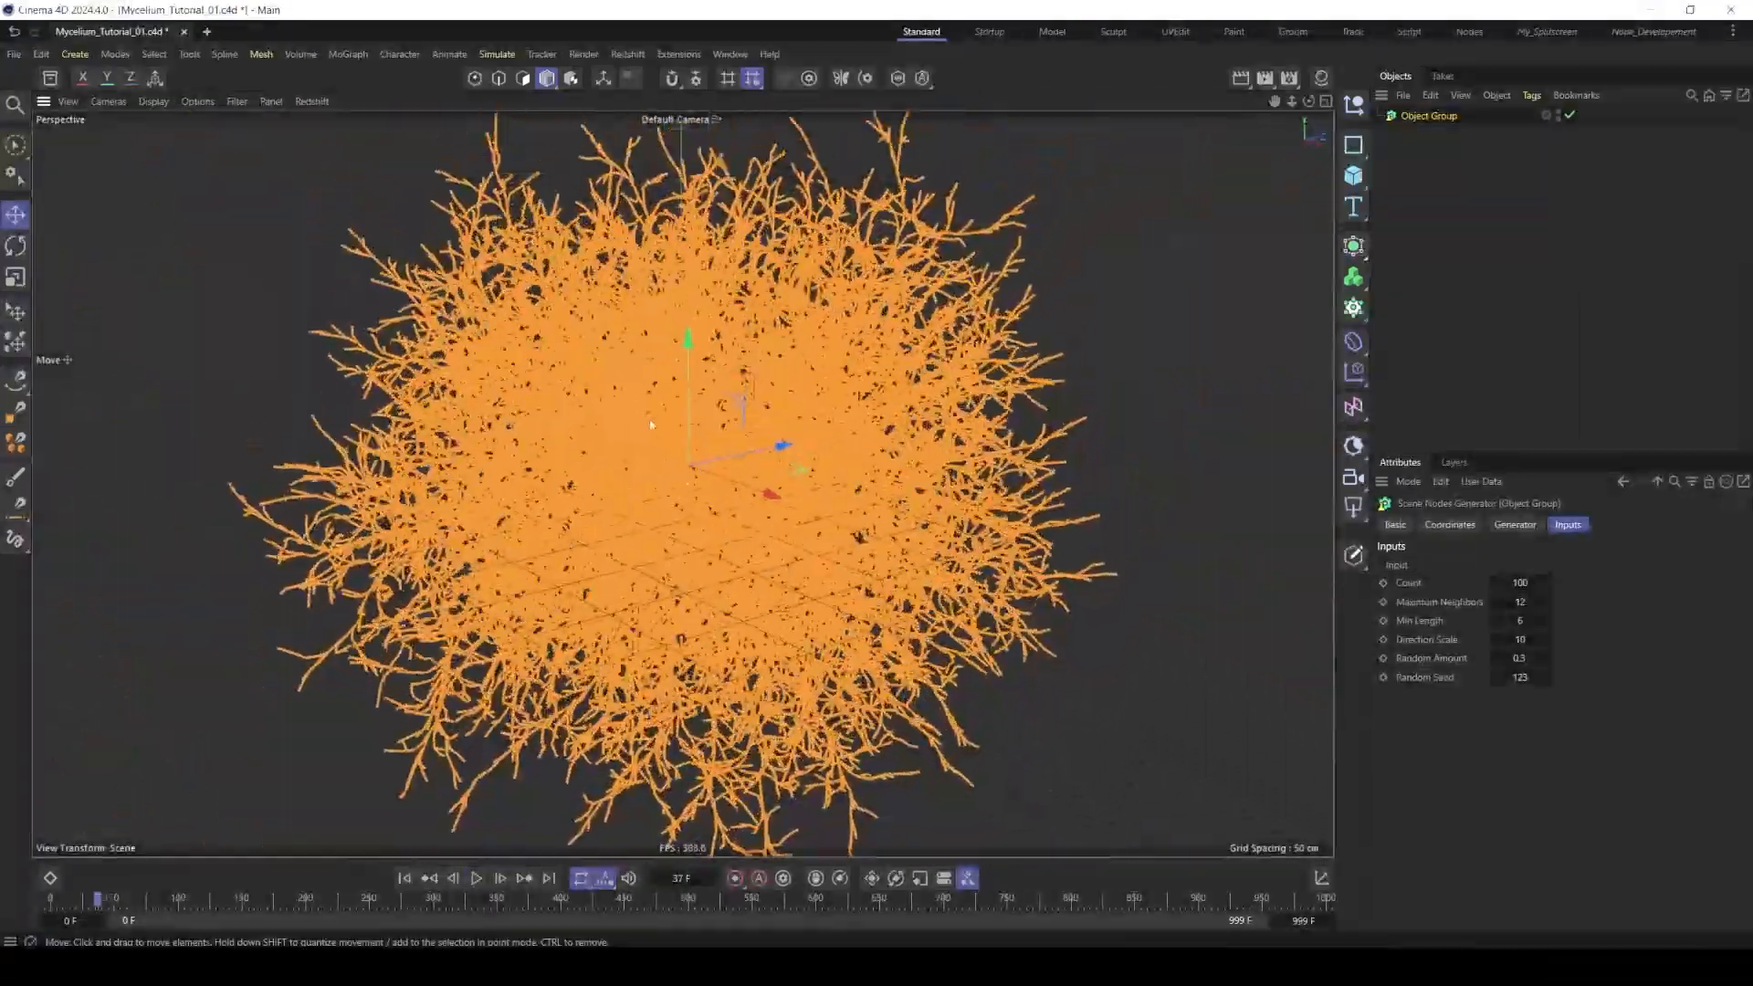
{"action": "left_click_drag", "start_coordinate": [652, 421], "coordinate": [639, 423], "text": "alt"}
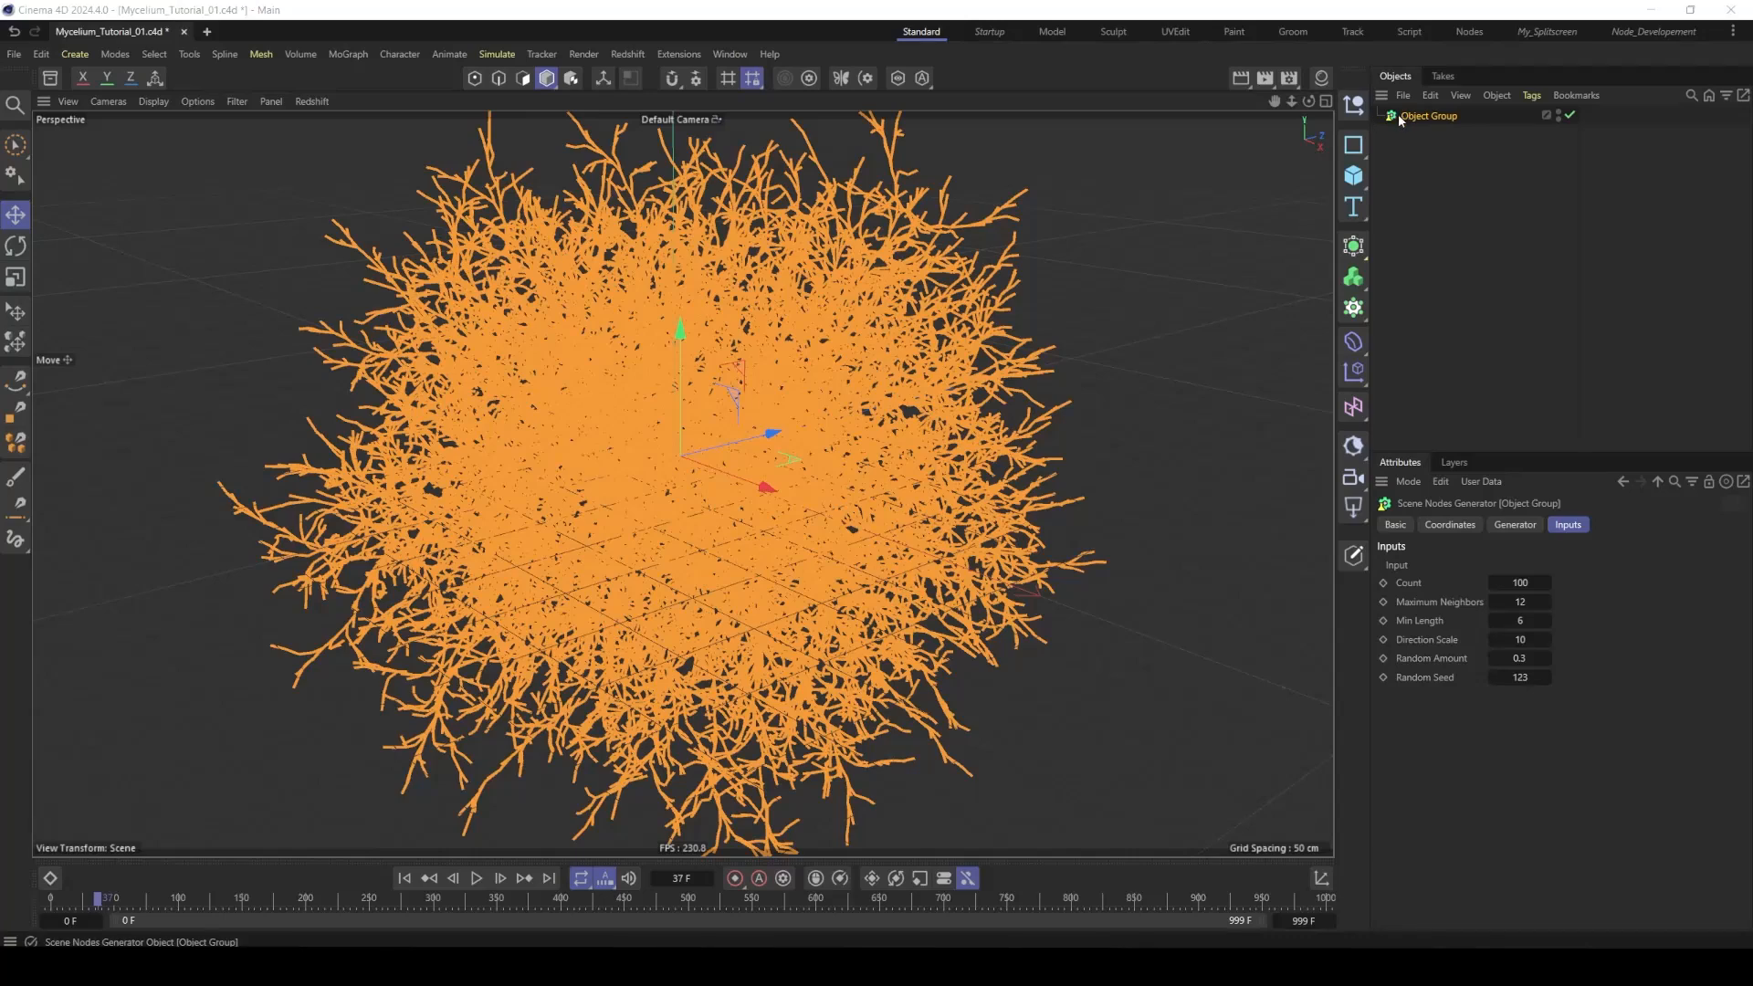
- Add a Sweep generator as parent of the Object Group and create an n-Side spline as its profile
{"action": "left_click", "coordinate": [1353, 254]}
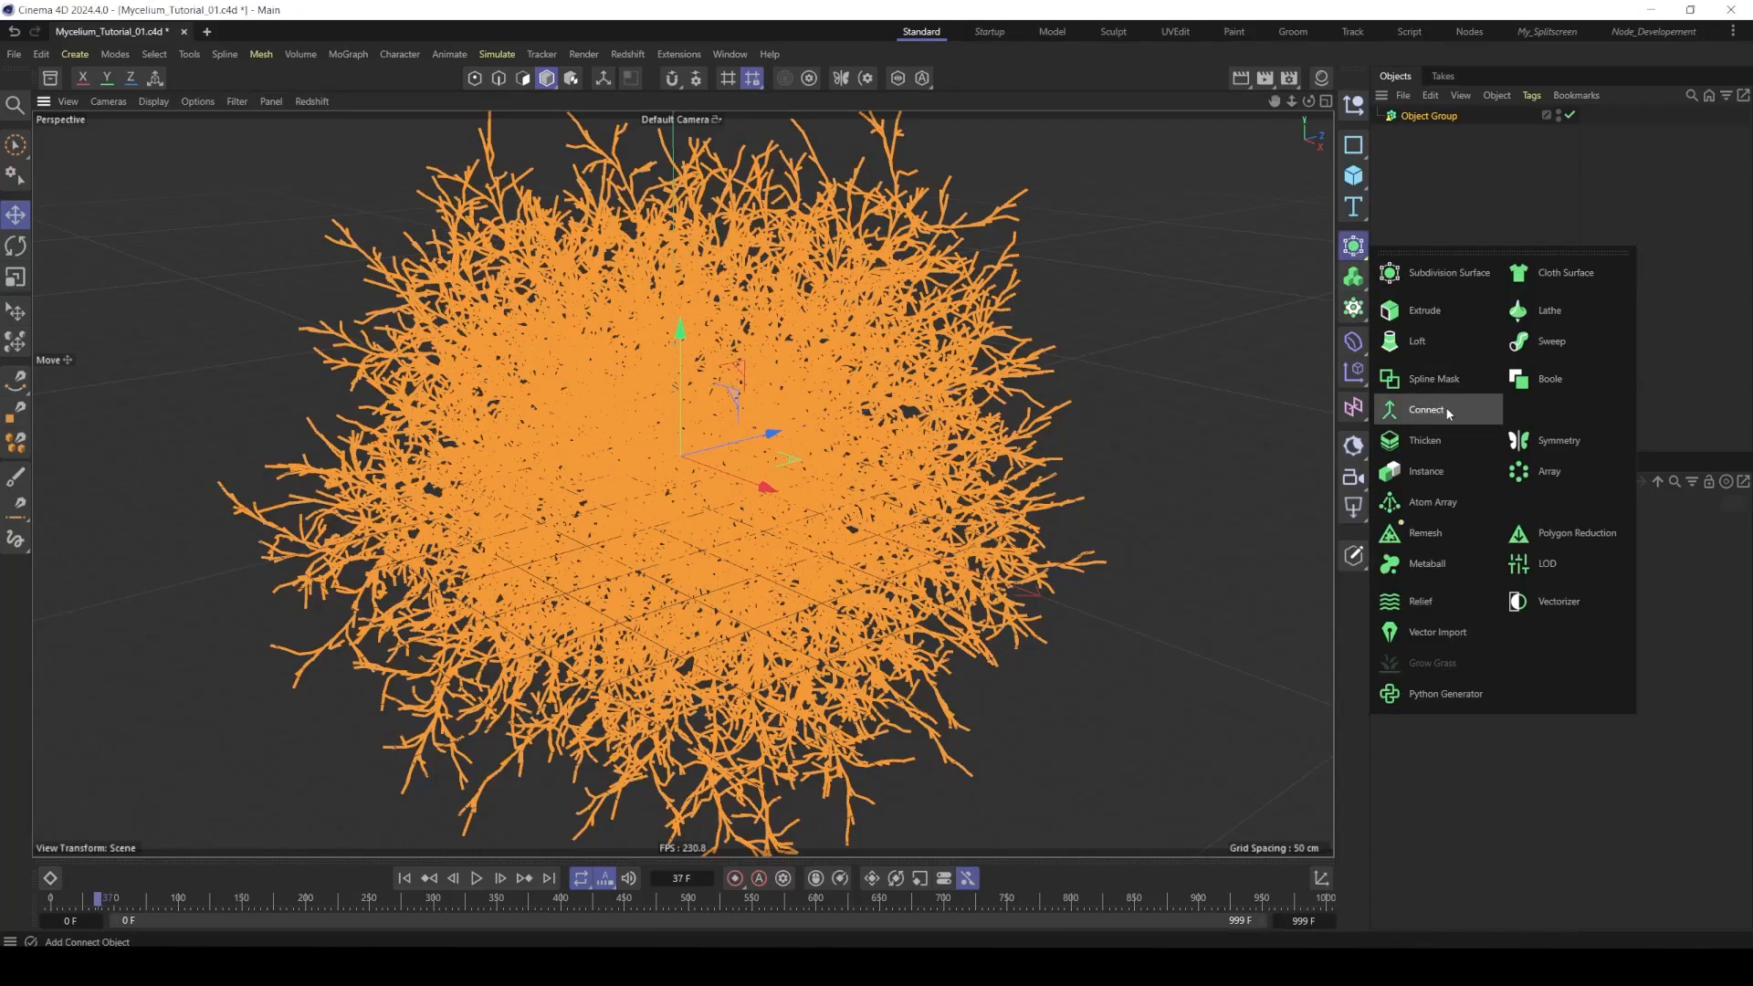
{"action": "left_click", "coordinate": [1543, 342], "text": "alt"}
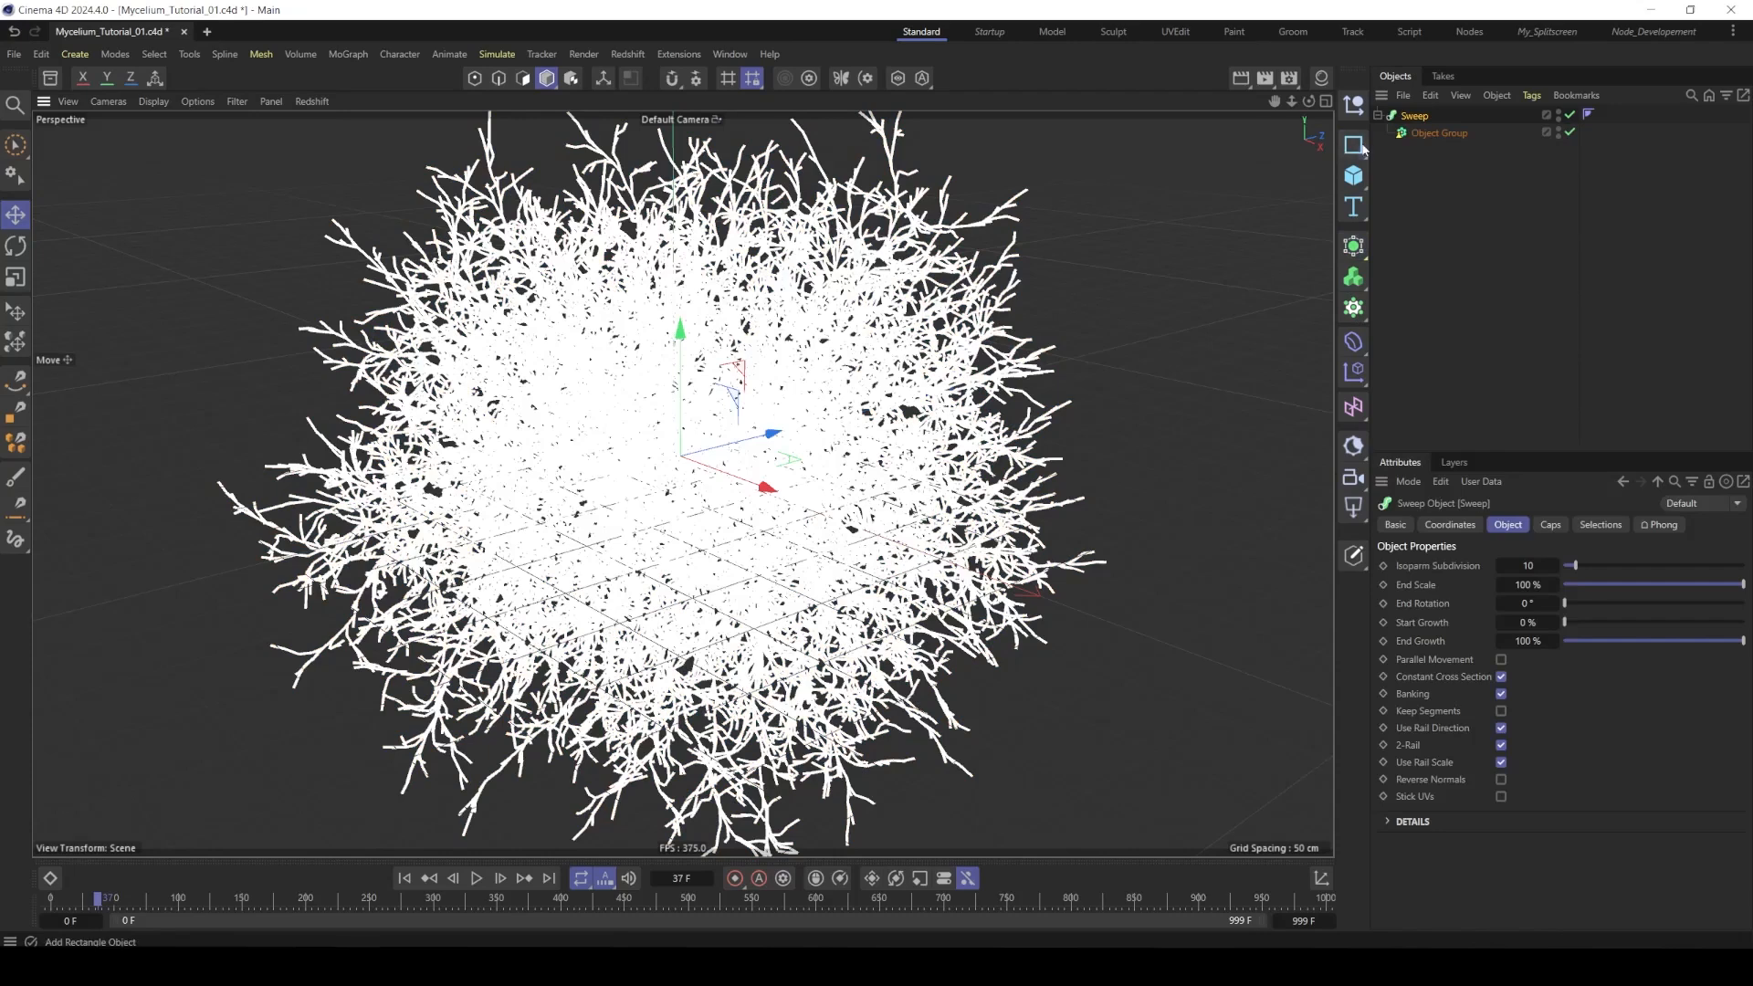
{"action": "left_click", "coordinate": [1353, 144]}
{"action": "left_click", "coordinate": [1518, 206]}
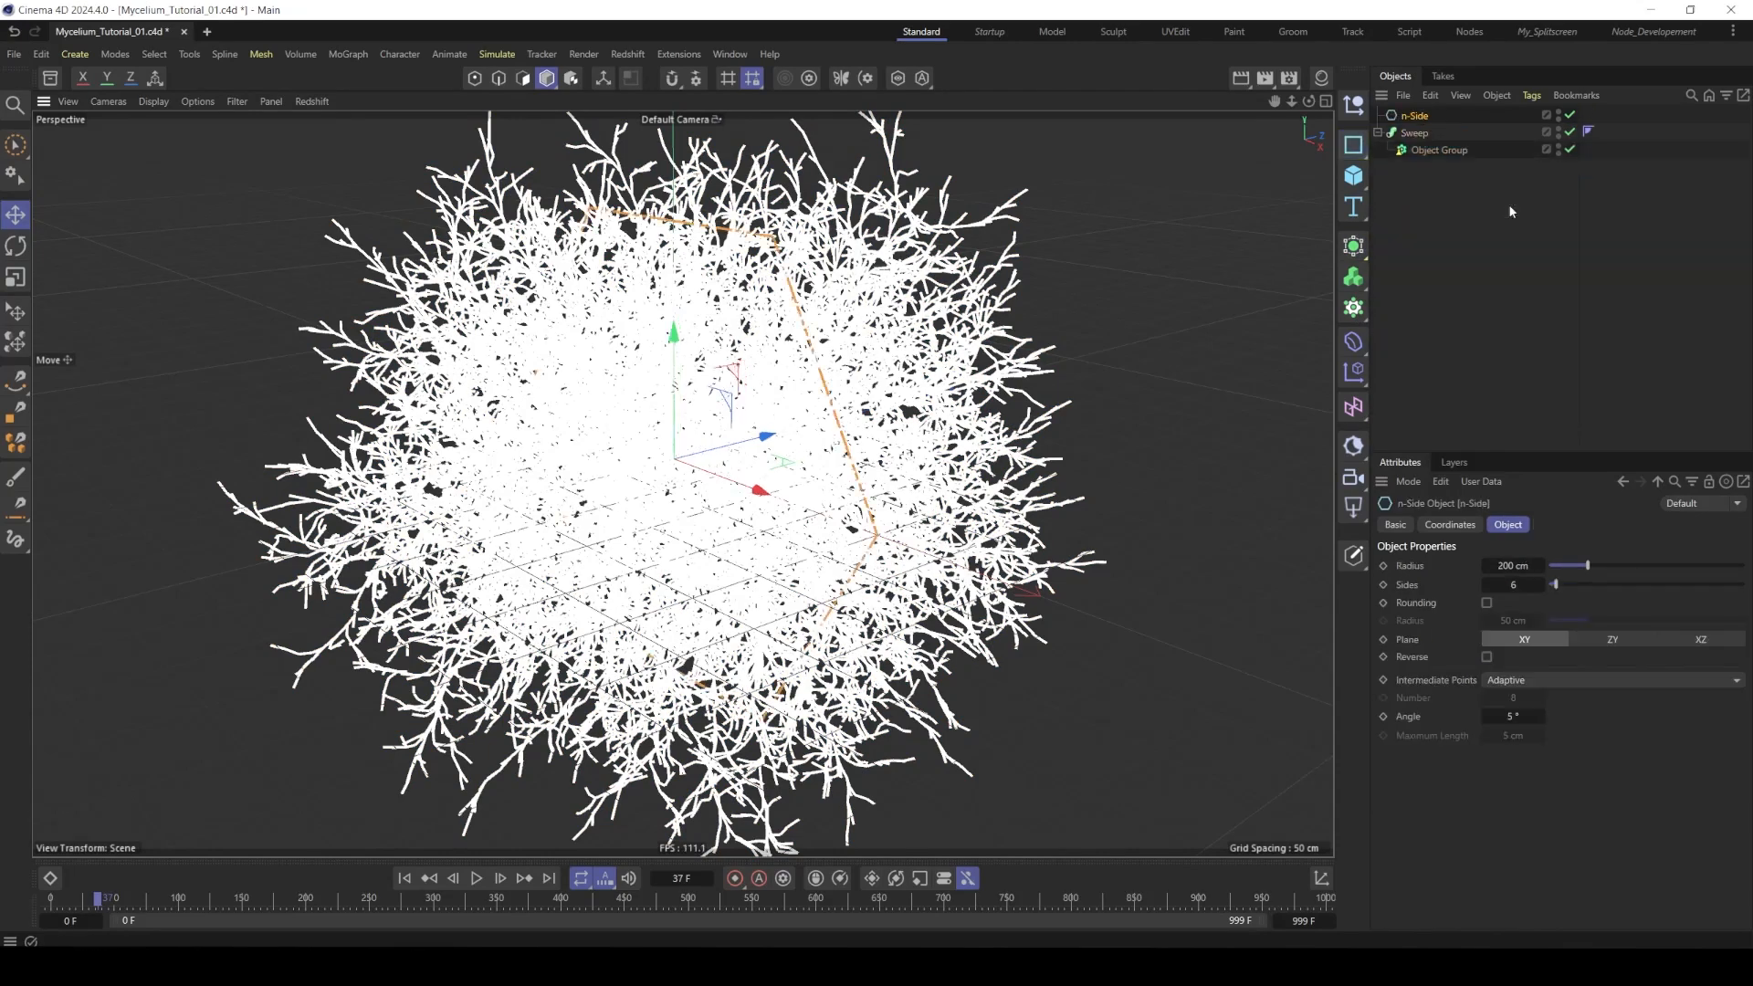
- Disable the start and end caps of the Sweep
{"action": "left_click", "coordinate": [1420, 134]}
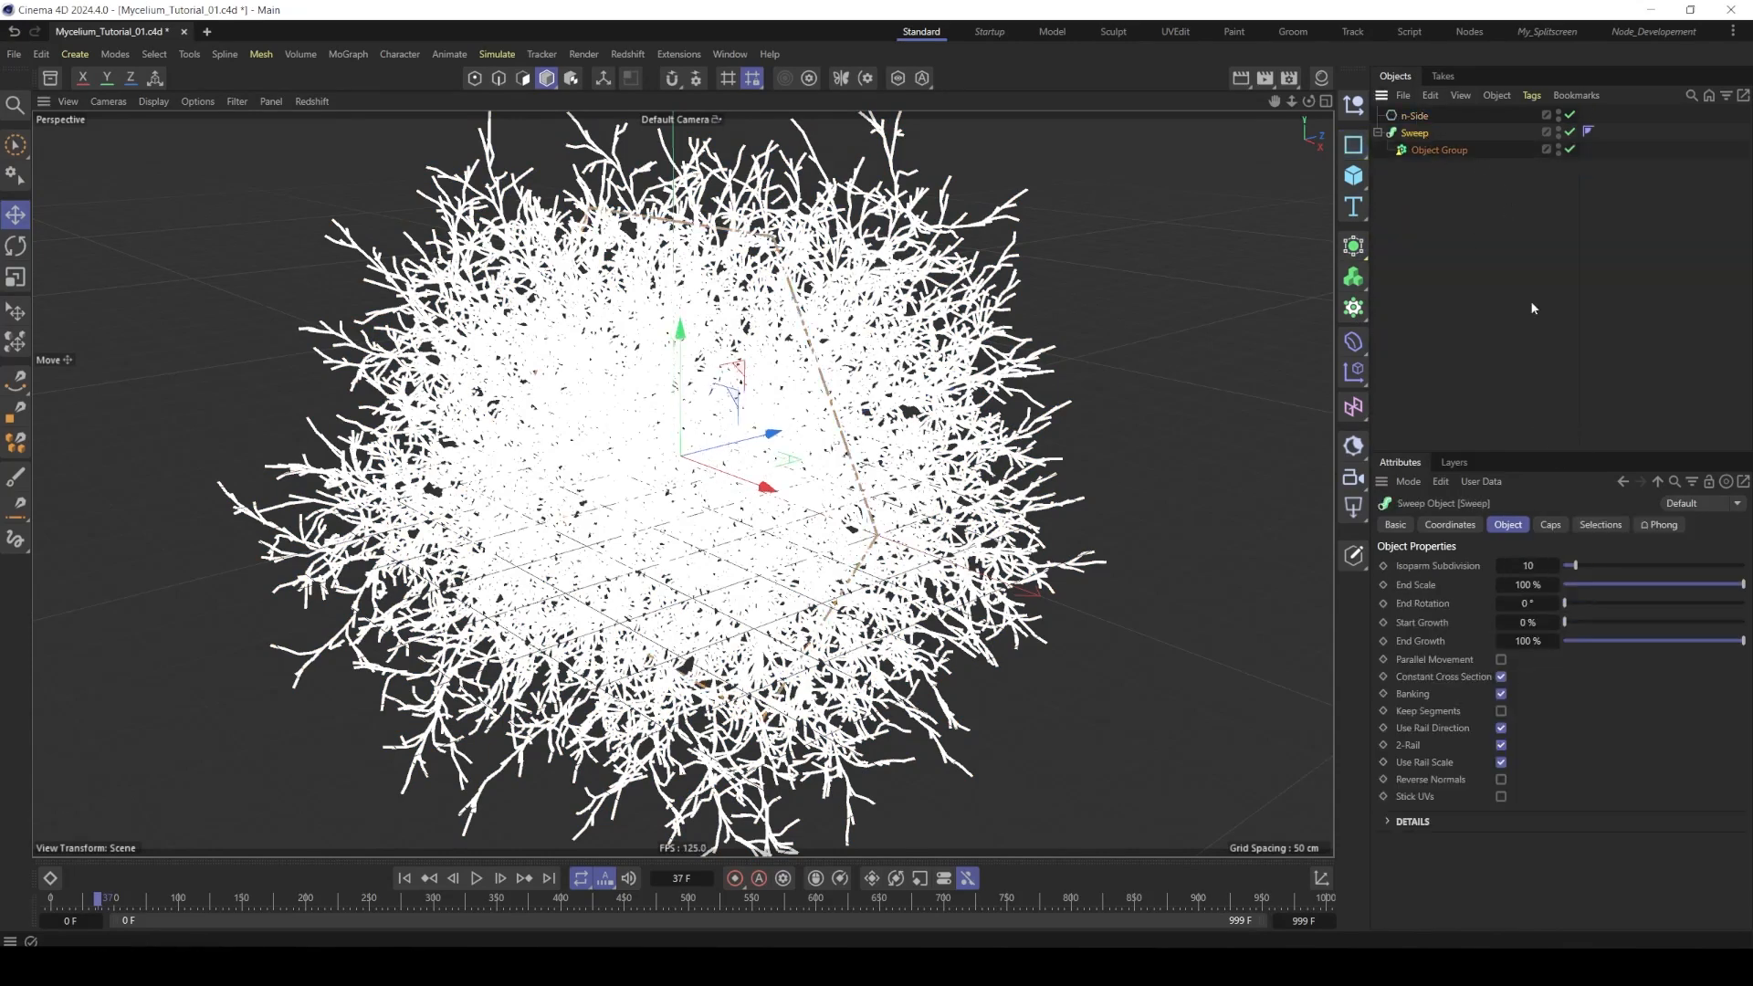
{"action": "left_click", "coordinate": [1550, 526]}
{"action": "left_click_drag", "start_coordinate": [1480, 581], "coordinate": [1480, 598]}
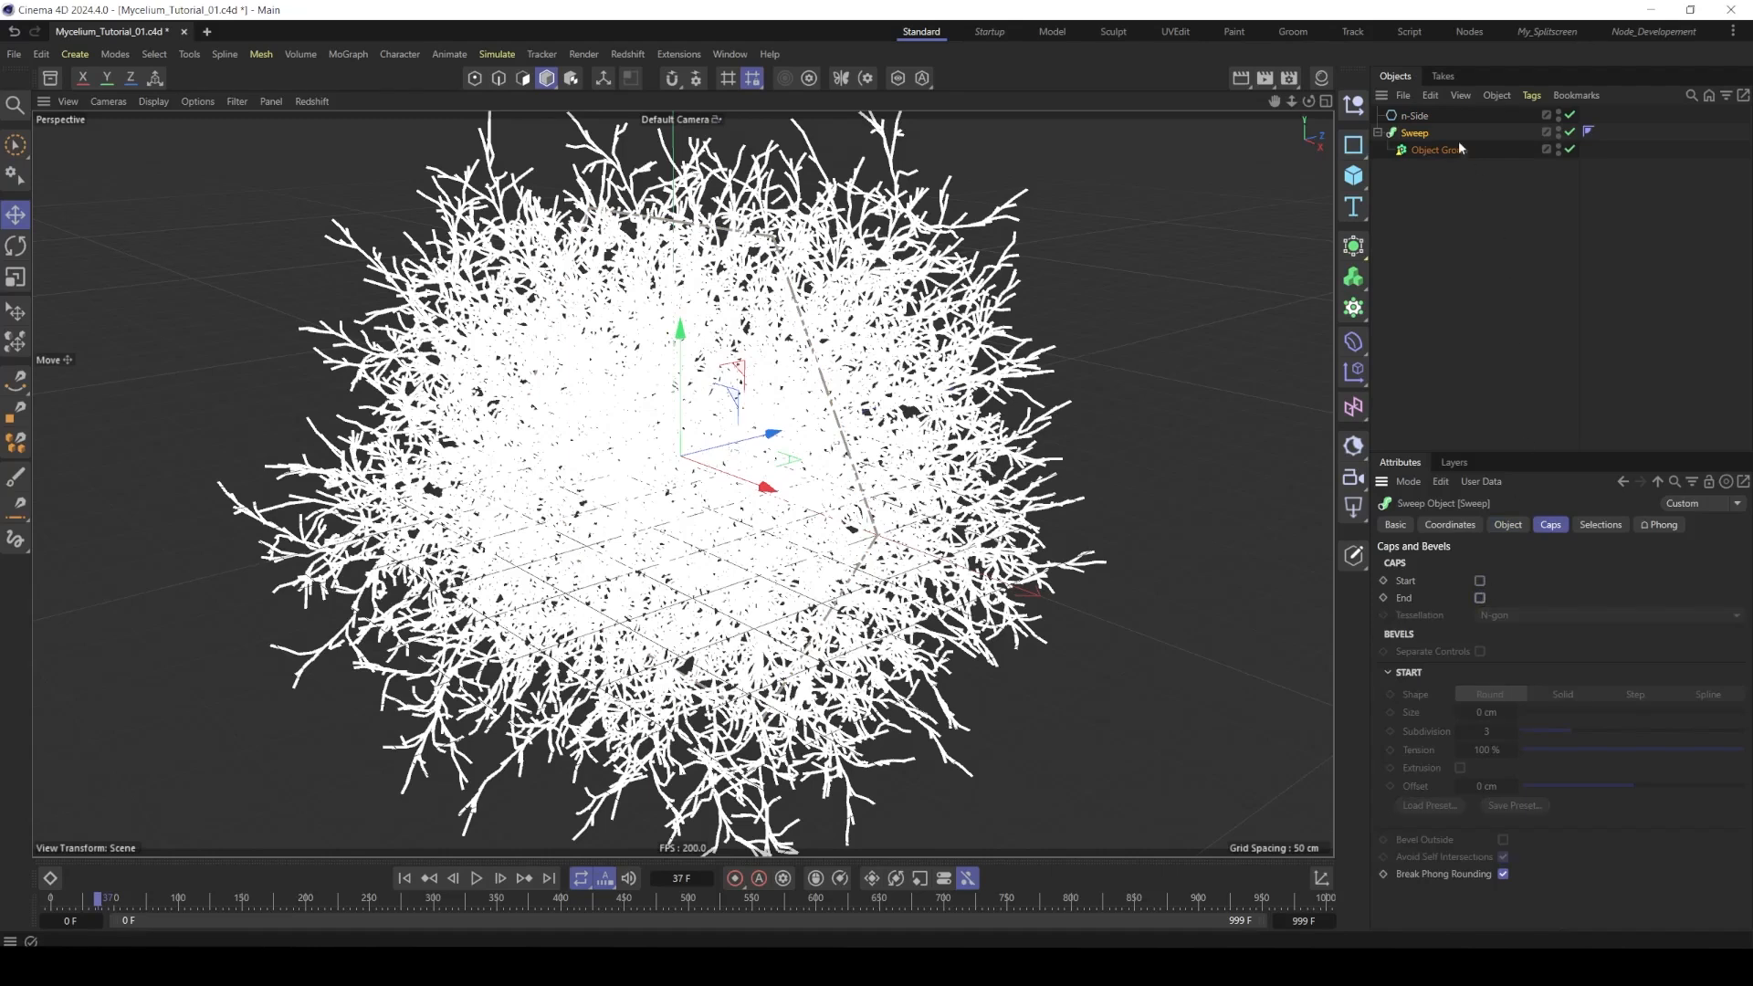
- Set the n-Side's radius to 2 cm and place it inside the Sweep above the Object Group
{"action": "left_click", "coordinate": [1410, 118]}
{"action": "double_click", "coordinate": [1513, 565]}
{"action": "type", "text": "2"}
{"action": "key", "text": "Return"}
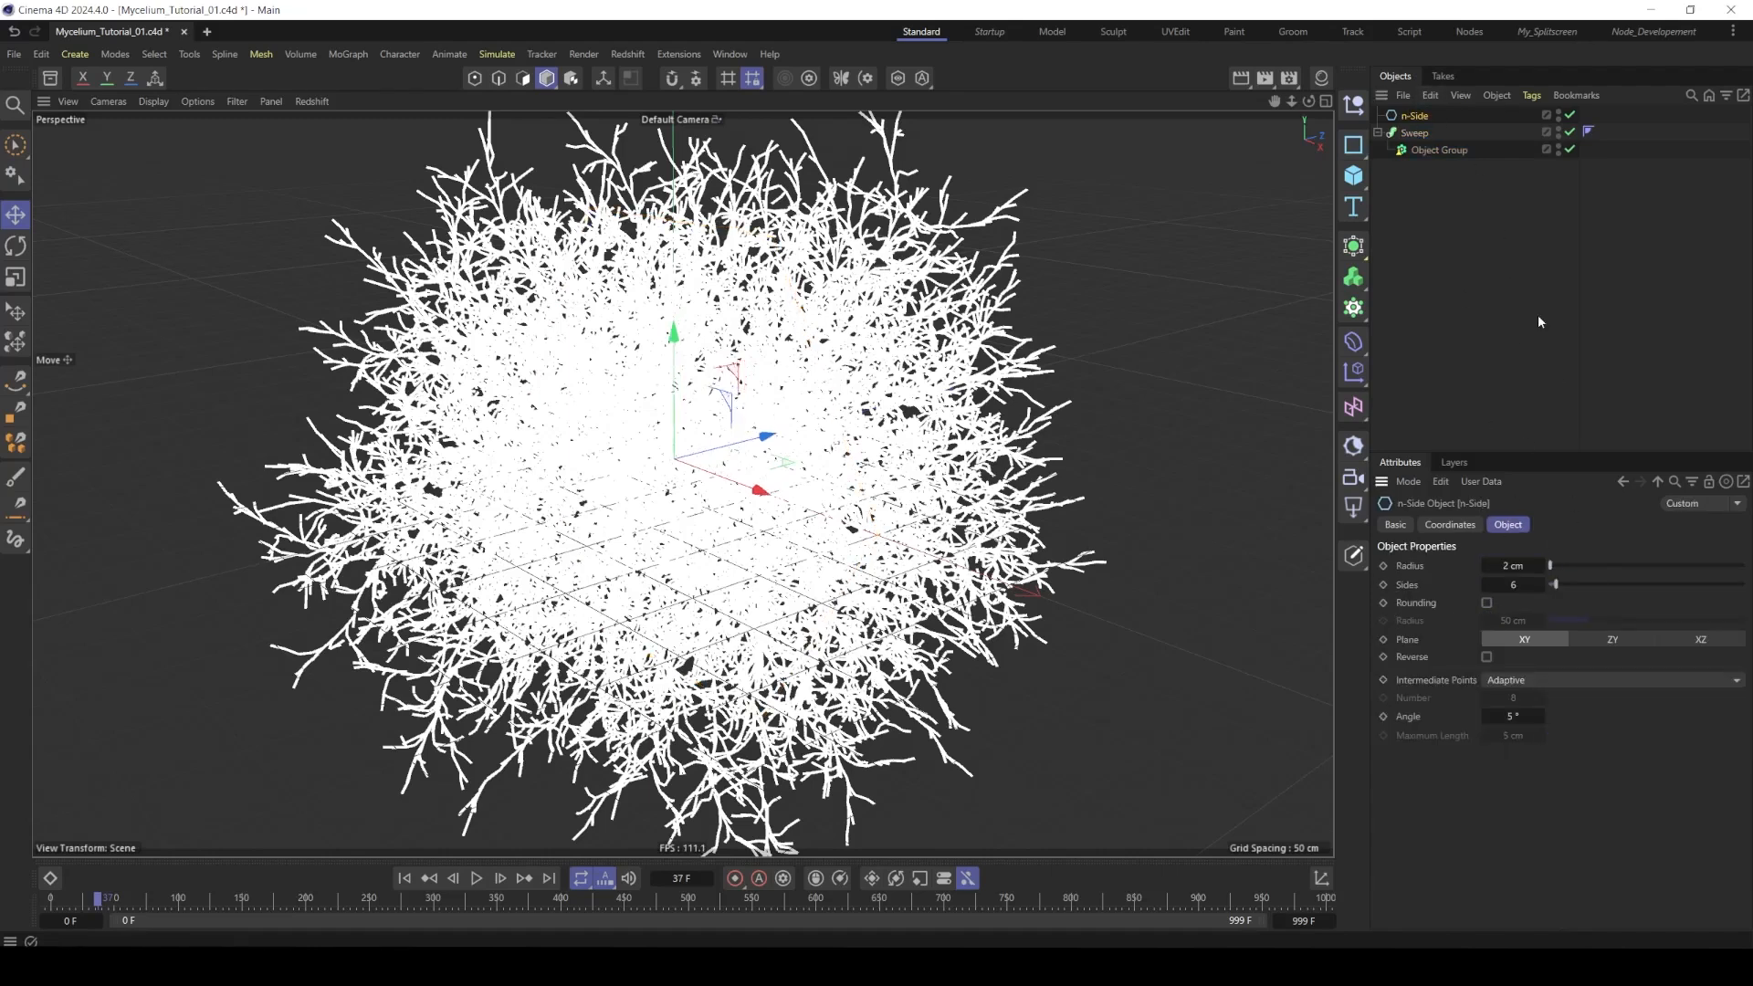
{"action": "left_click_drag", "start_coordinate": [1421, 122], "coordinate": [1426, 146]}
{"action": "left_click", "coordinate": [1478, 184]}
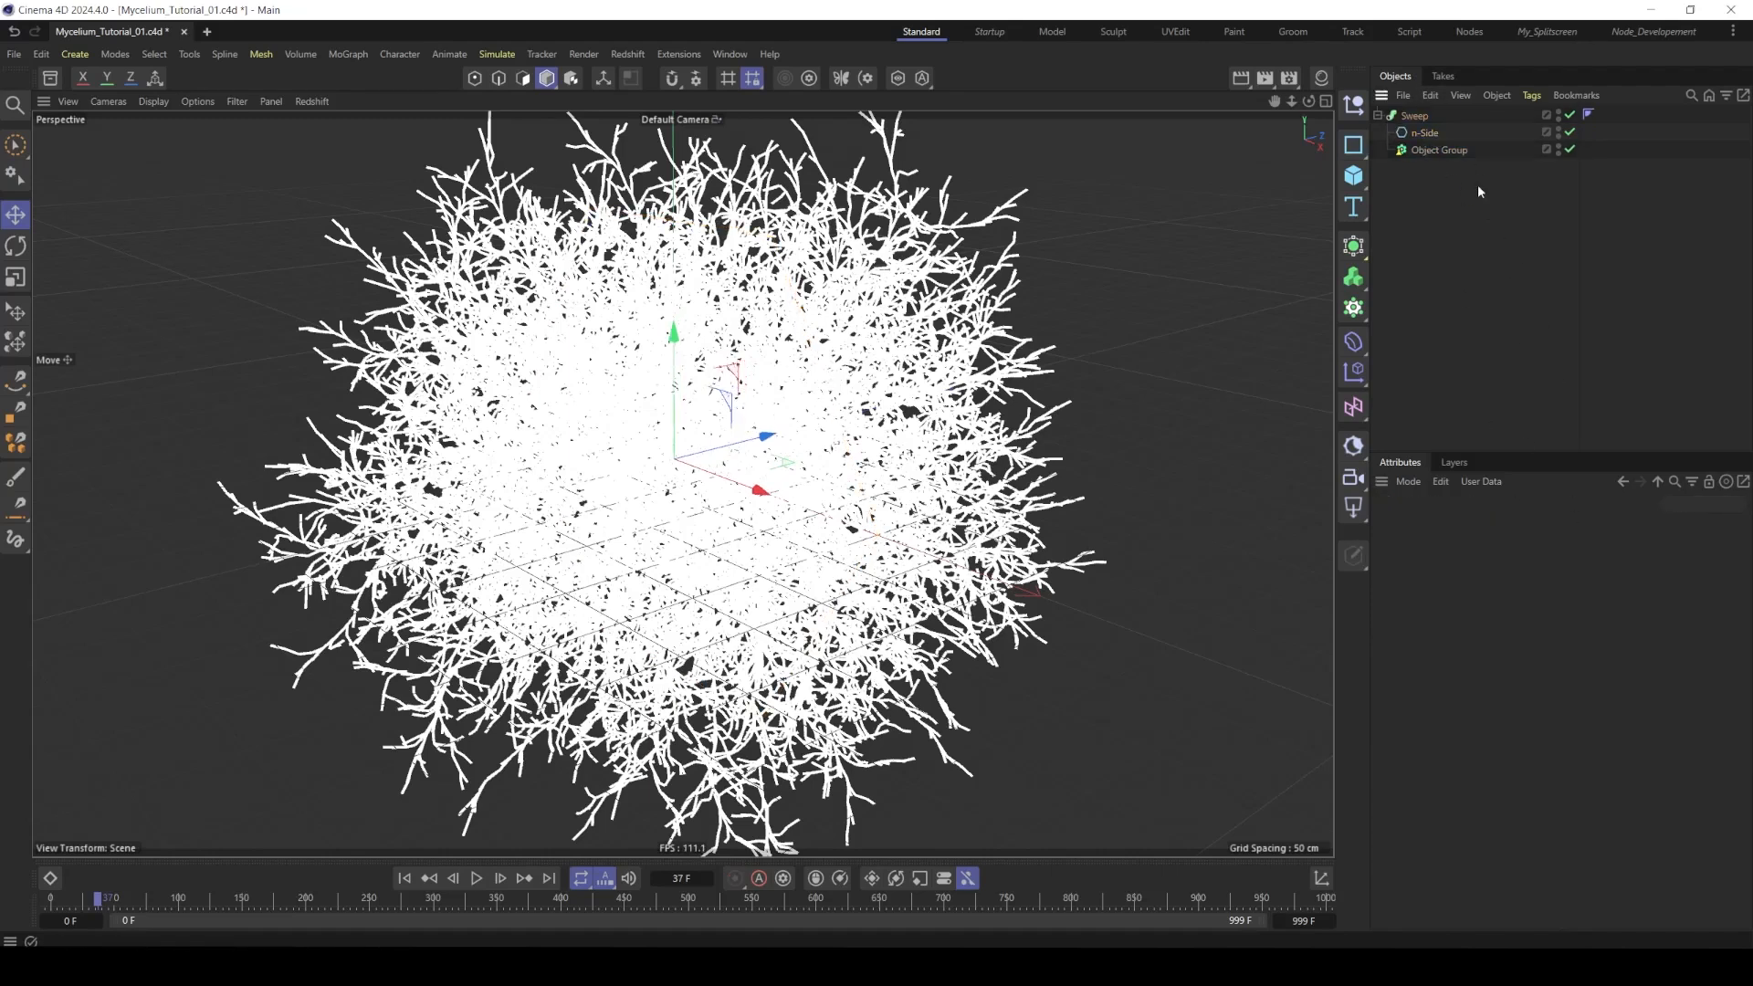
- Select the Sweep and inspect the thickened mycelium branches from another angle and up close
{"action": "left_click", "coordinate": [1415, 116]}
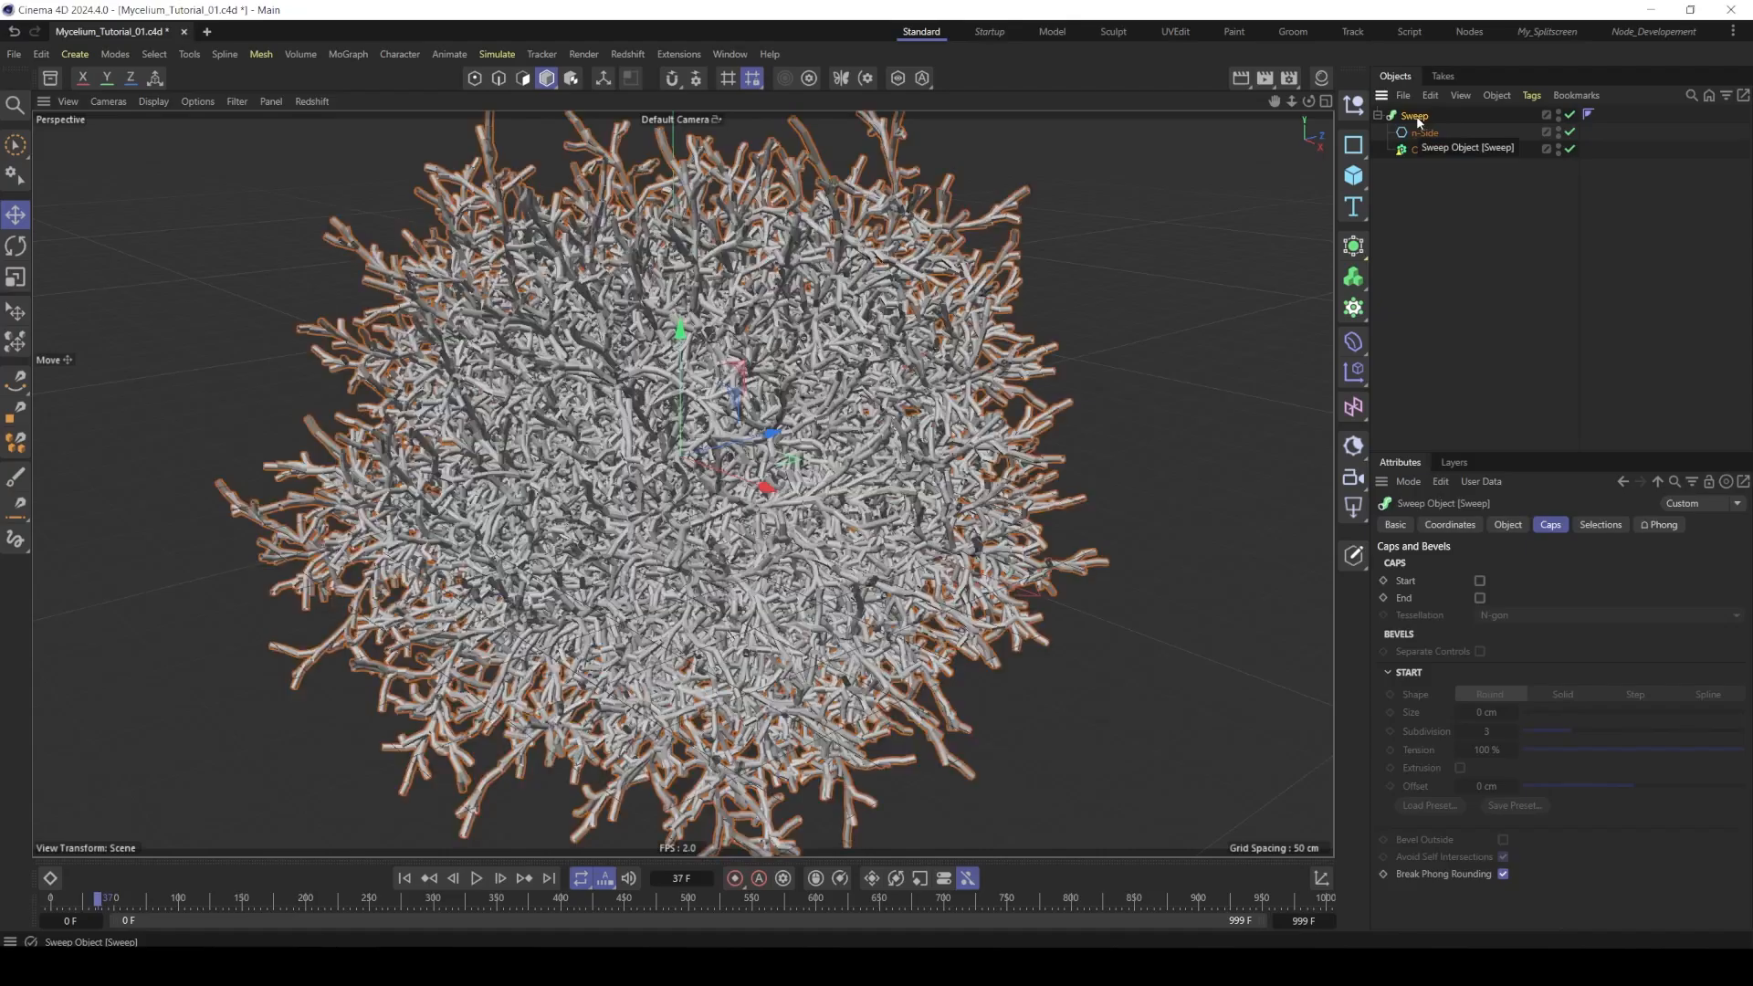
{"action": "mouse_move", "coordinate": [703, 533]}
{"action": "left_mouse_down", "text": "alt"}
{"action": "mouse_move", "coordinate": [719, 491]}
{"action": "mouse_move", "coordinate": [840, 449]}
{"action": "mouse_move", "coordinate": [760, 486]}
{"action": "mouse_move", "coordinate": [652, 484]}
{"action": "left_mouse_up", "text": "alt"}
{"action": "scroll", "coordinate": [826, 453], "scroll_direction": "up", "scroll_amount": 3}
{"action": "scroll", "coordinate": [760, 486], "scroll_direction": "down", "scroll_amount": 3}
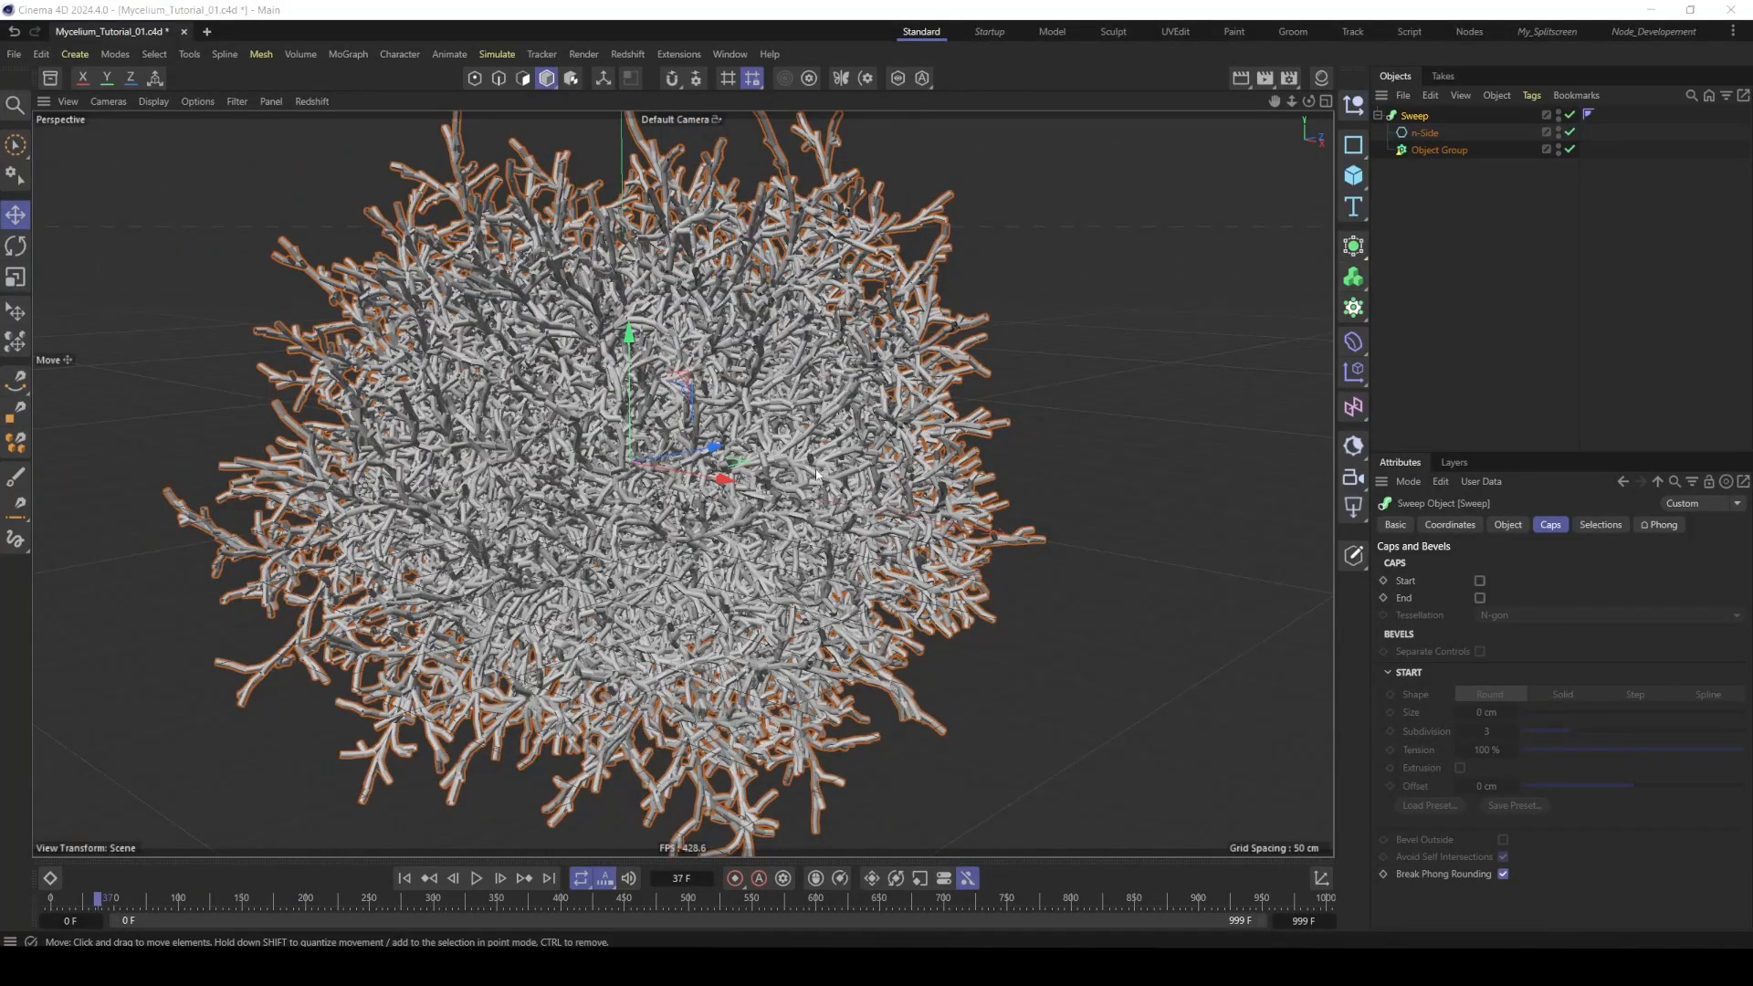
- Disable the Sweep and n-Side objects and return the animation to frame 0
{"action": "left_click", "coordinate": [1438, 151]}
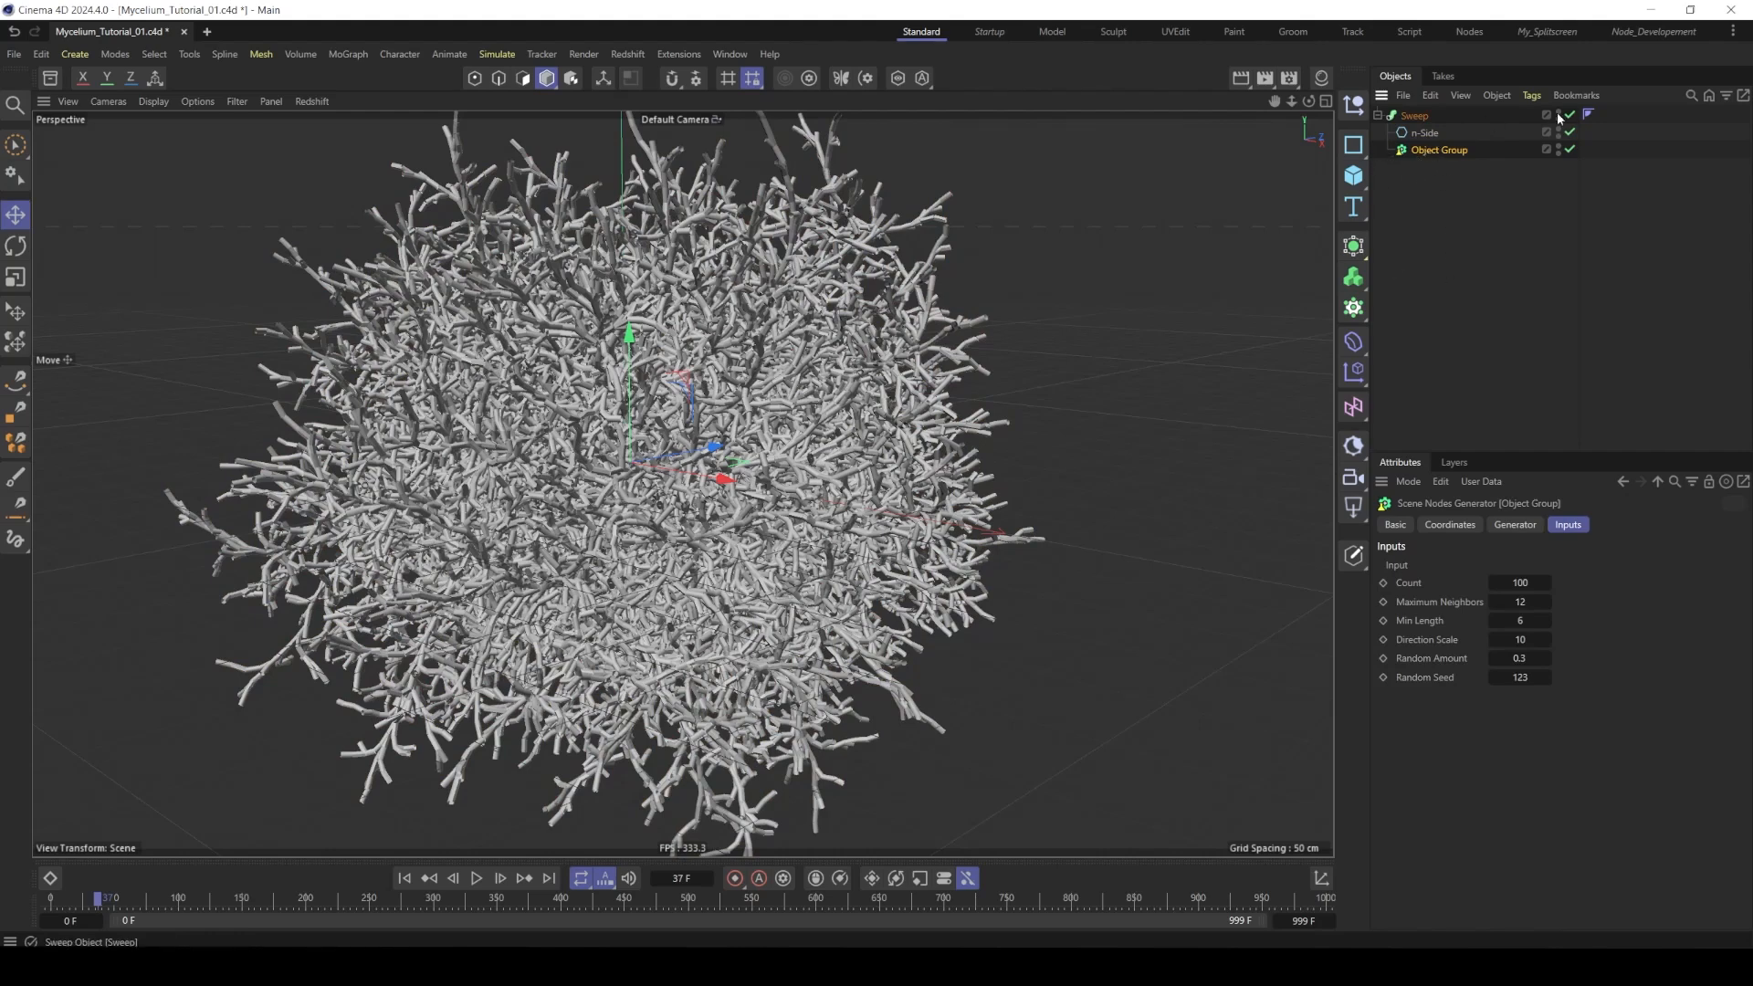
{"action": "left_click_drag", "start_coordinate": [1570, 115], "coordinate": [1569, 132]}
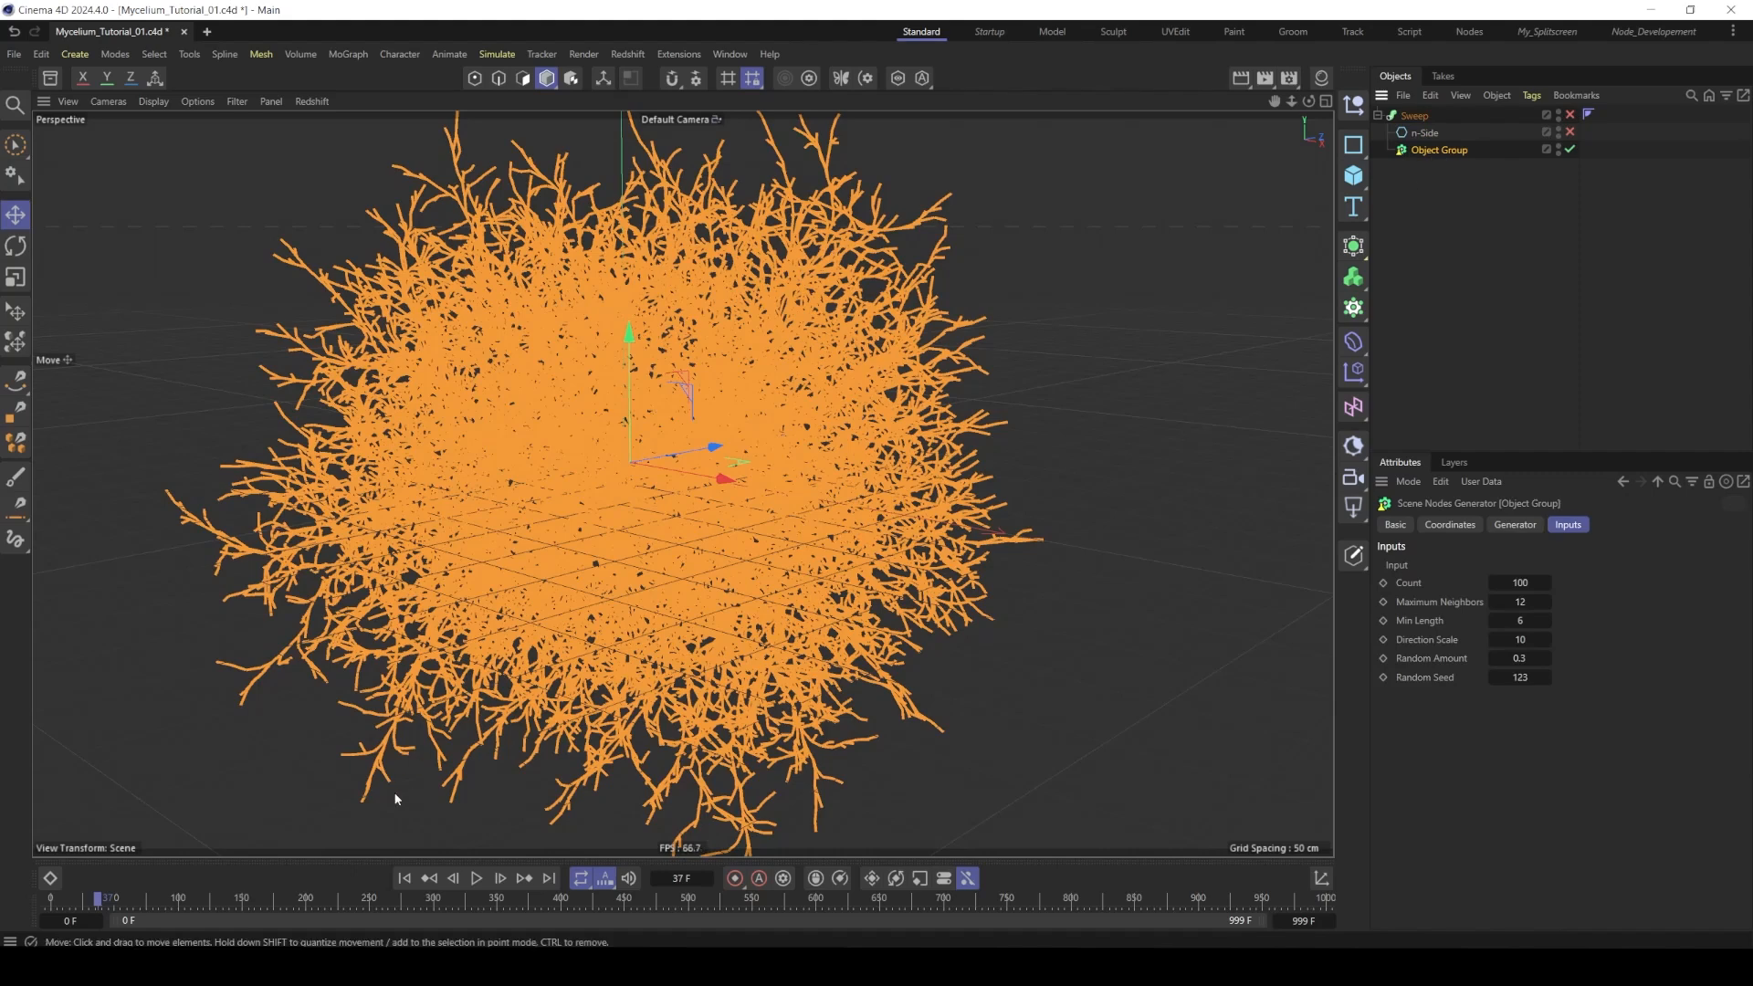
{"action": "left_click", "coordinate": [406, 877]}
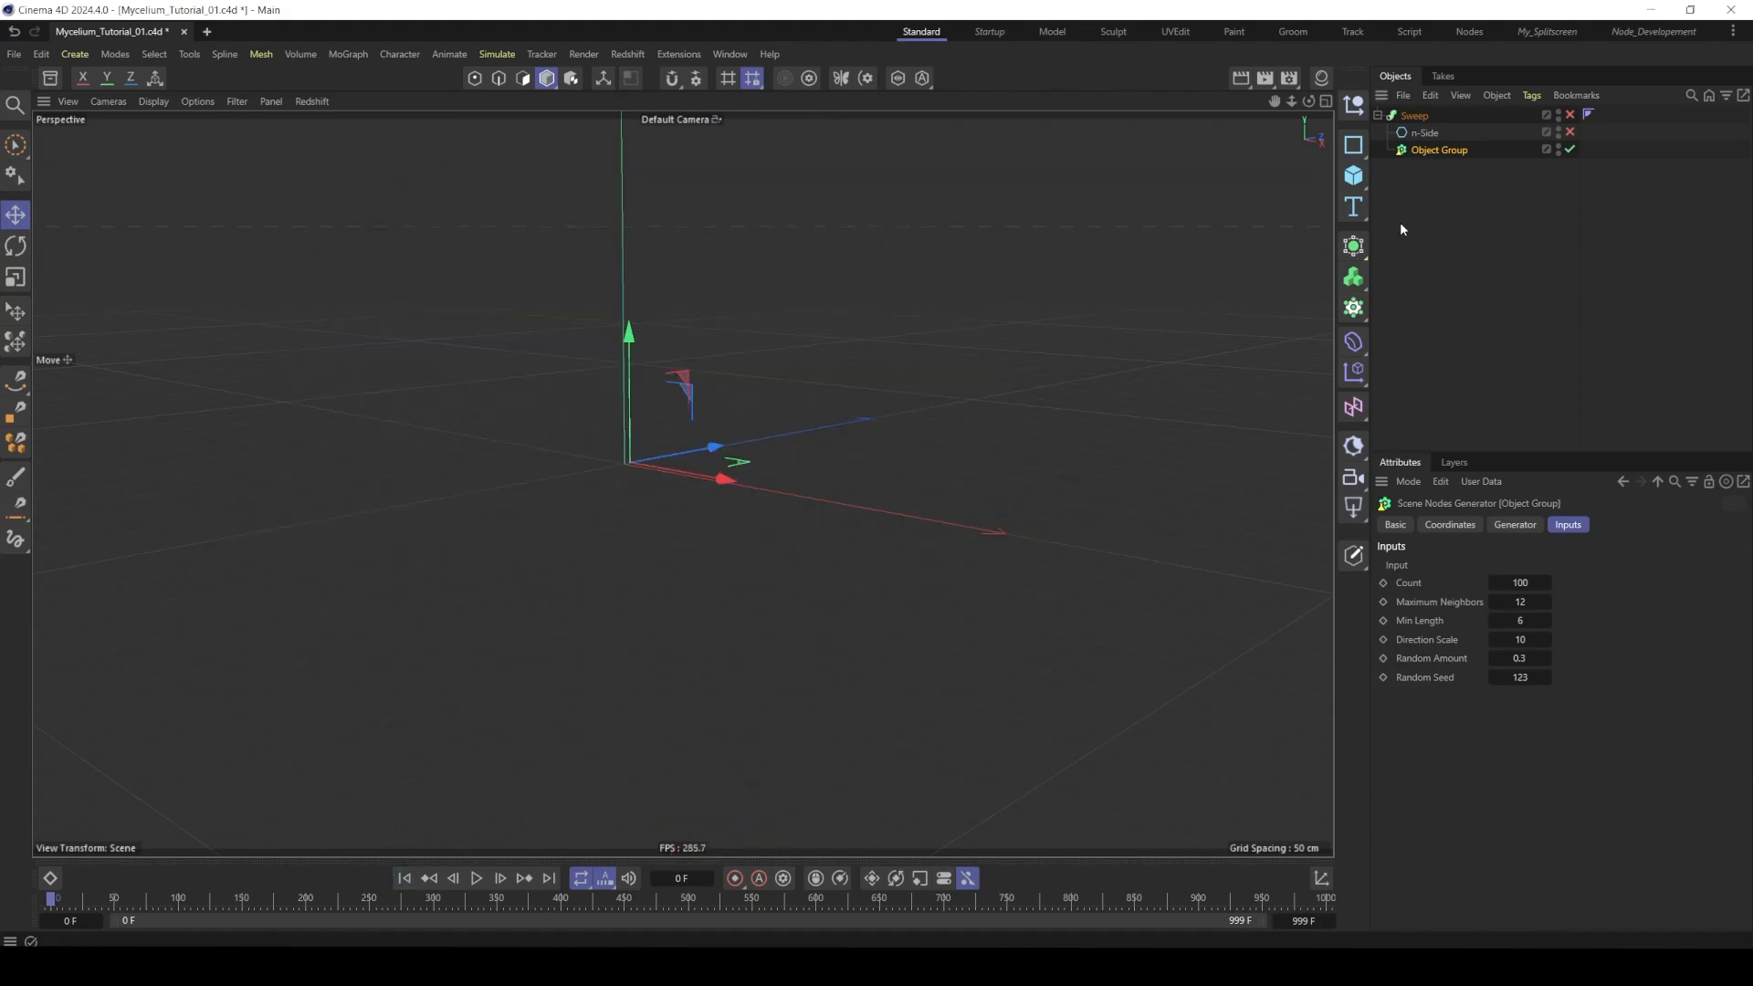
- Open the Object Group's node graph and change its group type to Nodes Spline
{"action": "double_click", "coordinate": [1401, 150]}
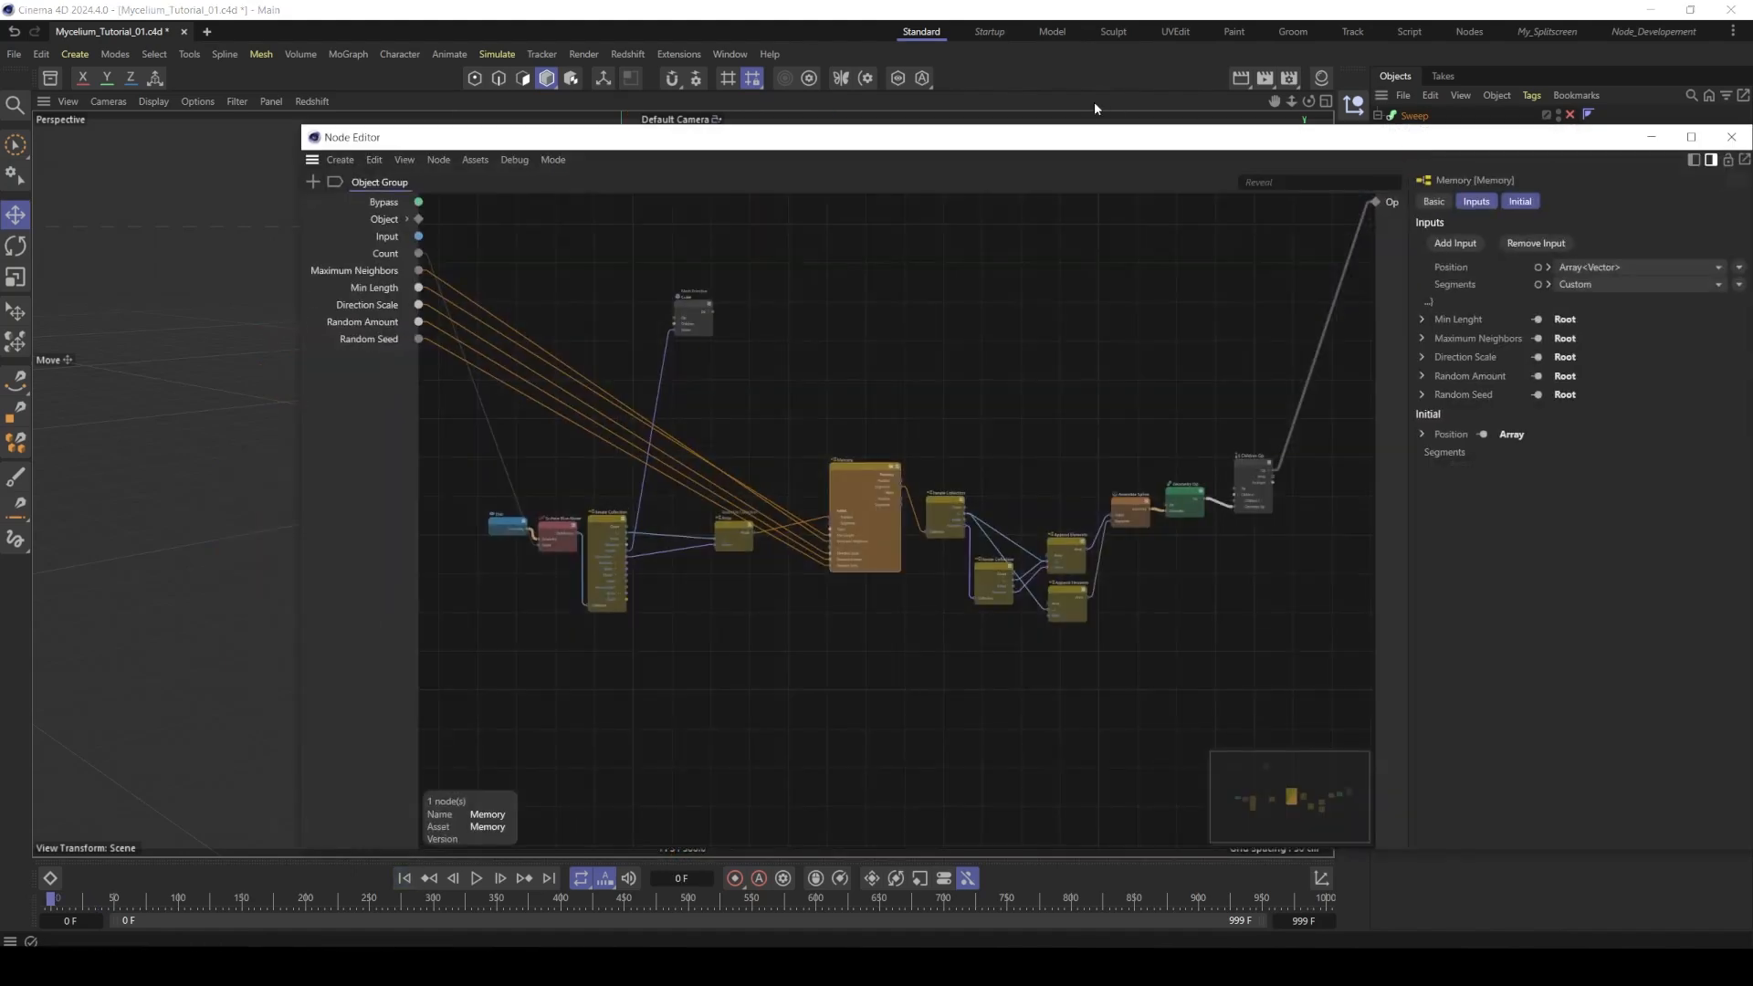
{"action": "left_click_drag", "start_coordinate": [1060, 151], "coordinate": [795, 152]}
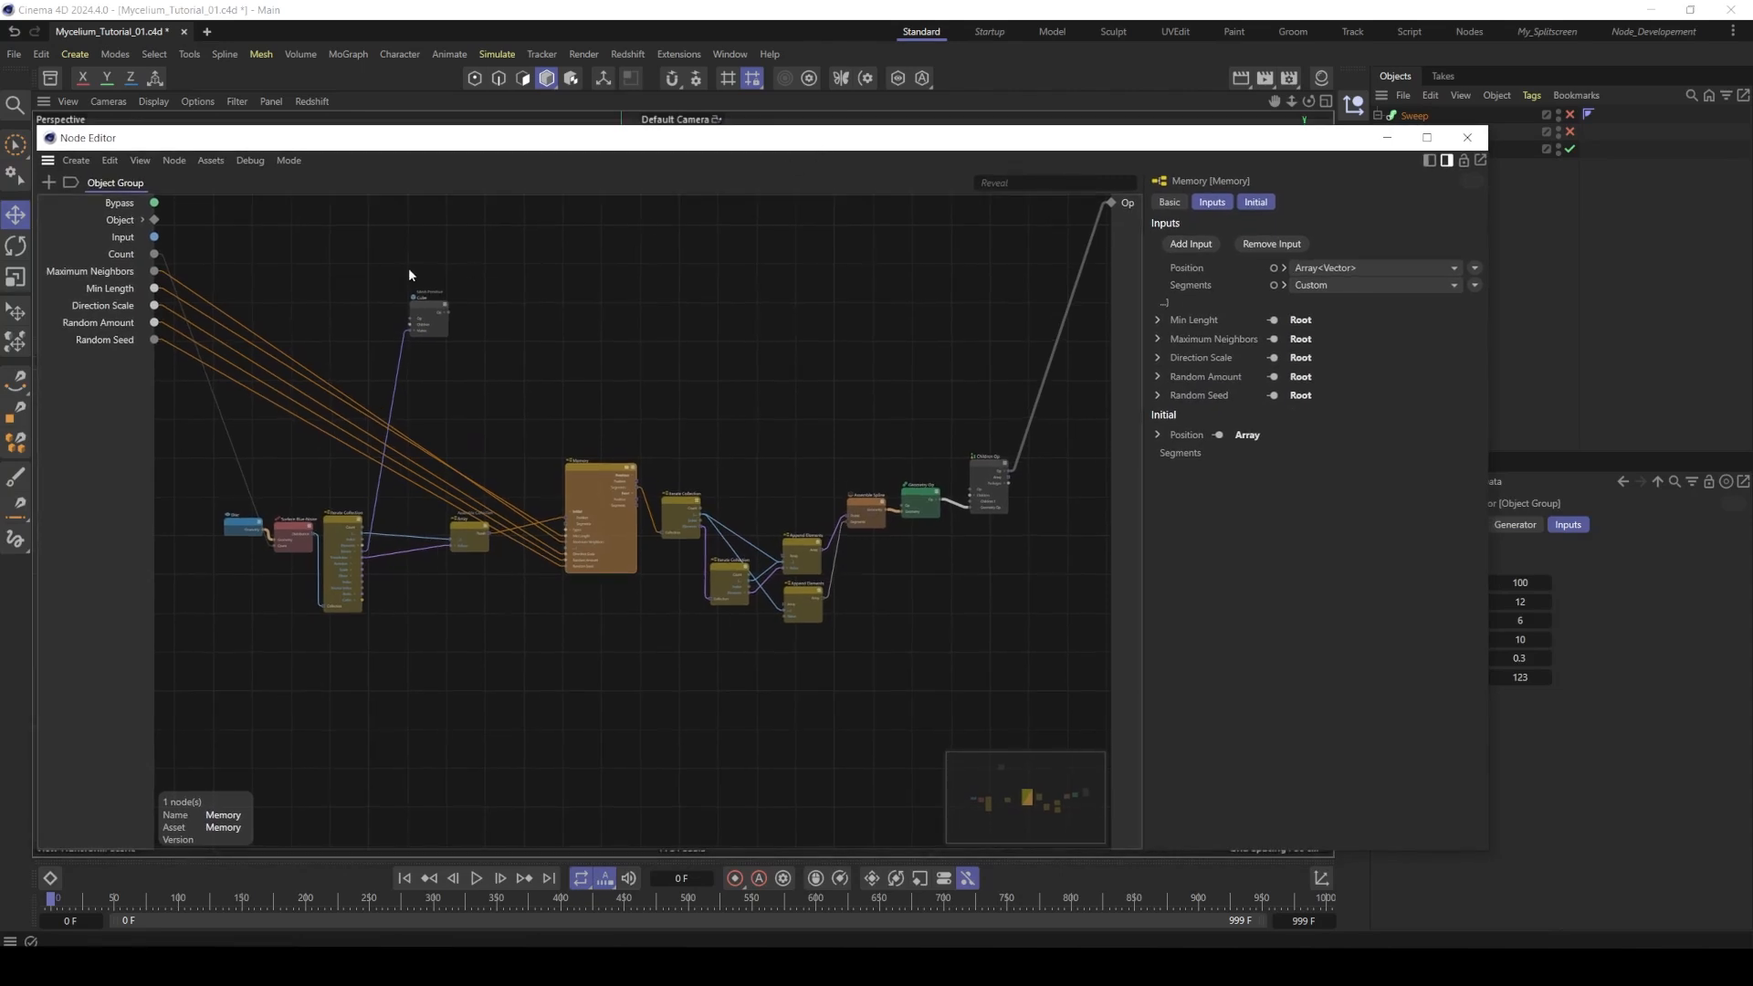
{"action": "left_click", "coordinate": [513, 246]}
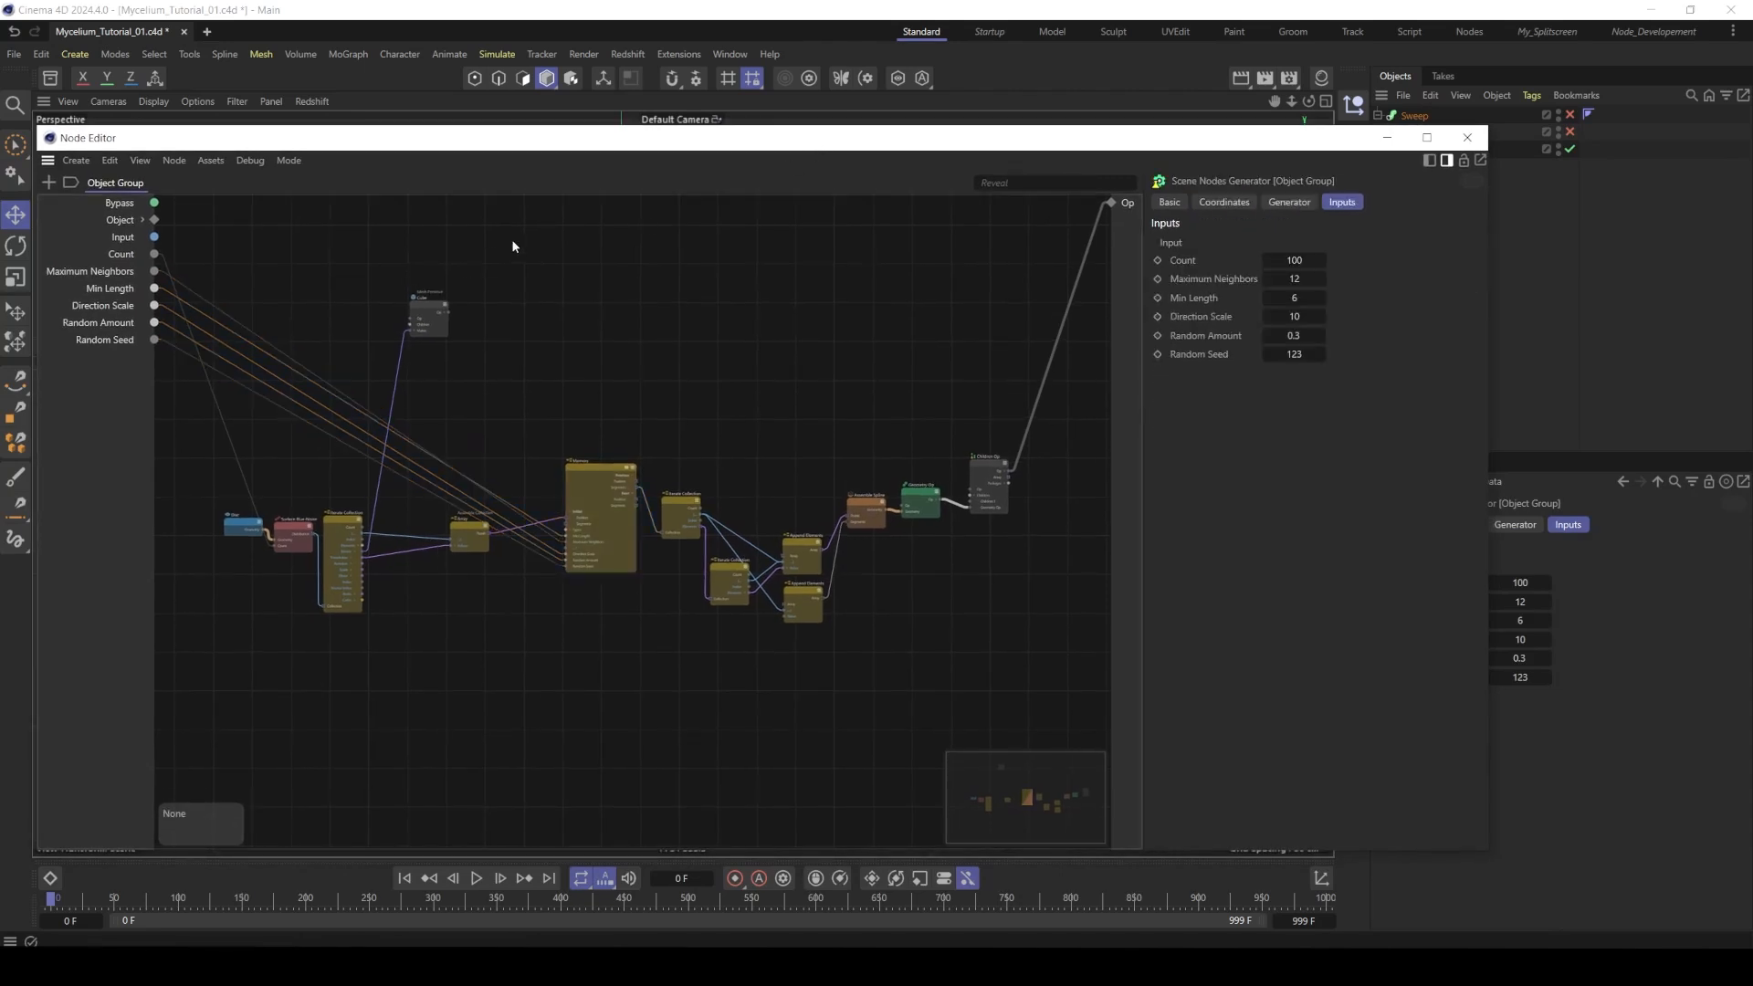
{"action": "left_click", "coordinate": [76, 161]}
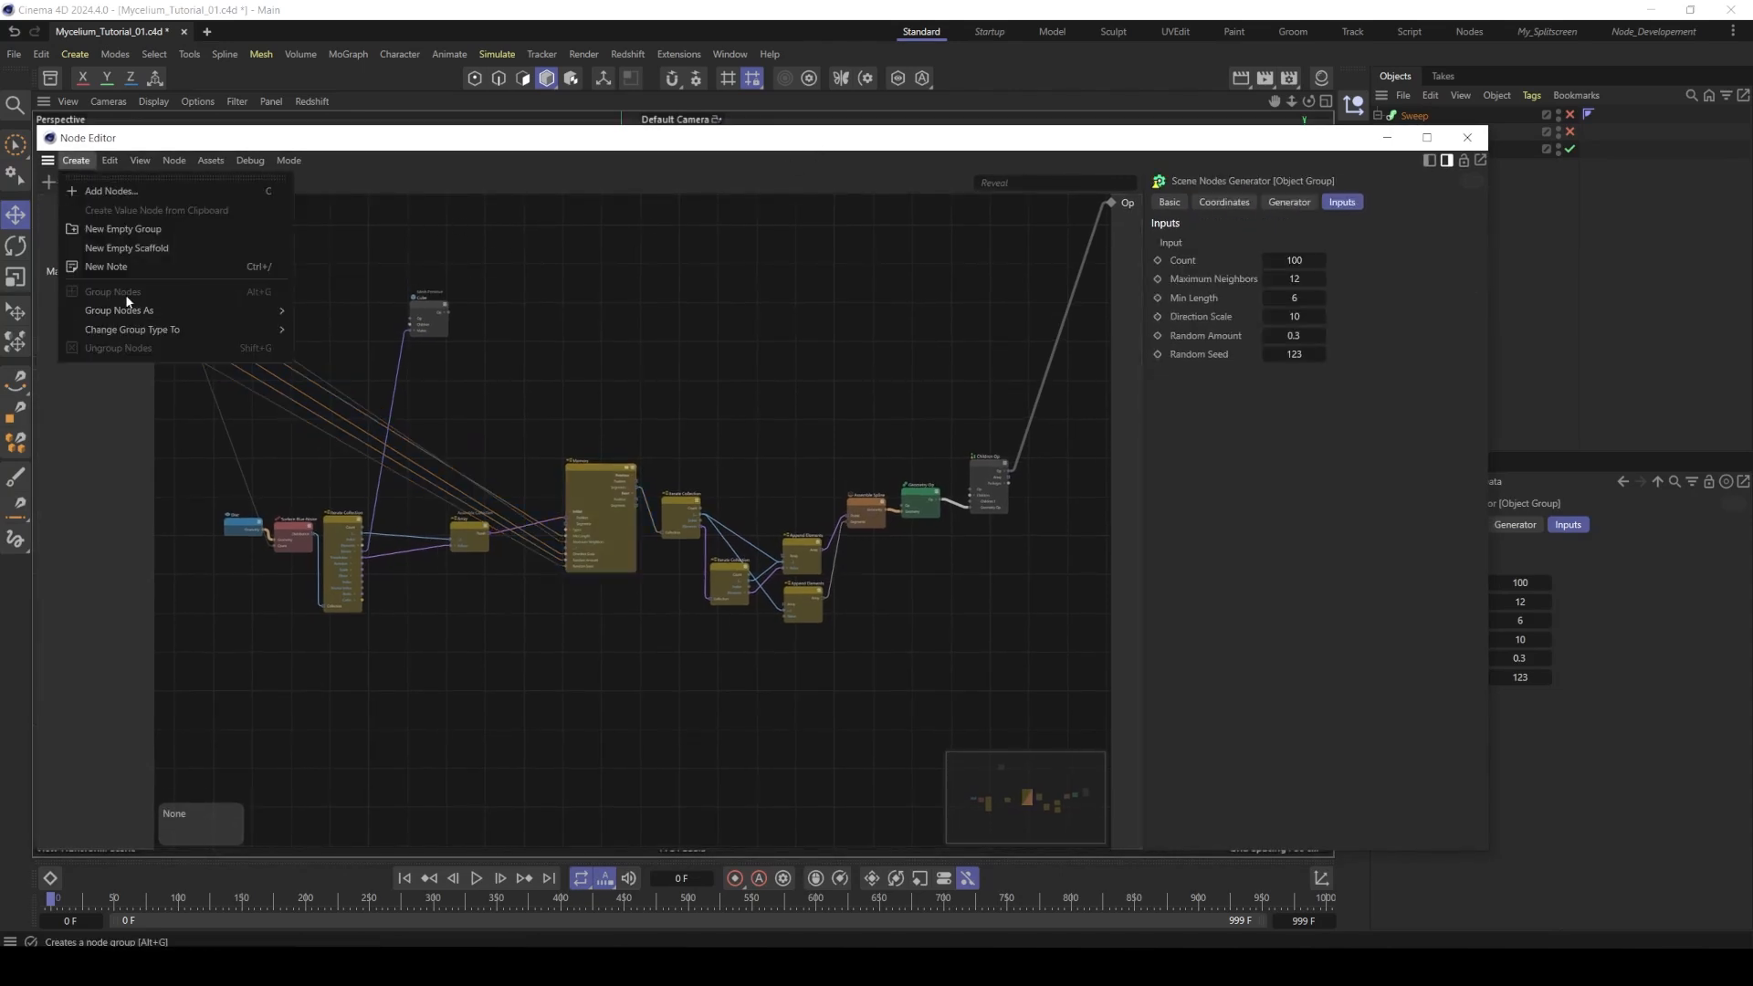
{"action": "mouse_move", "coordinate": [157, 331]}
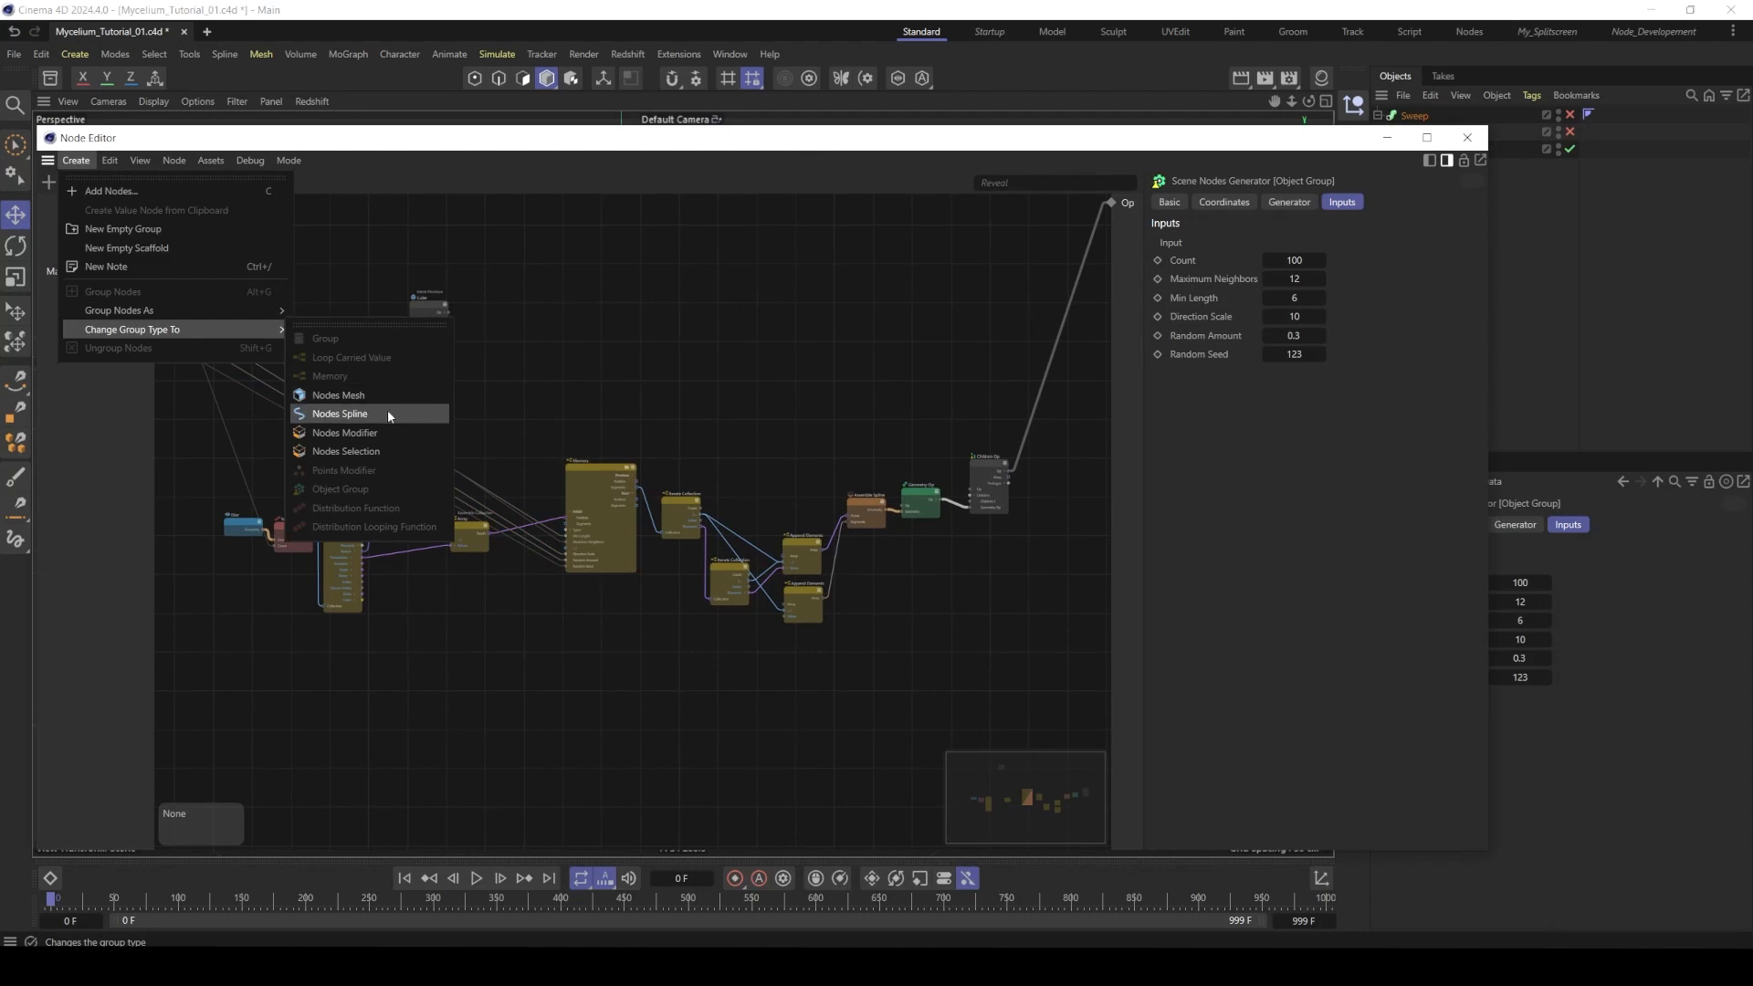
{"action": "left_click", "coordinate": [341, 416]}
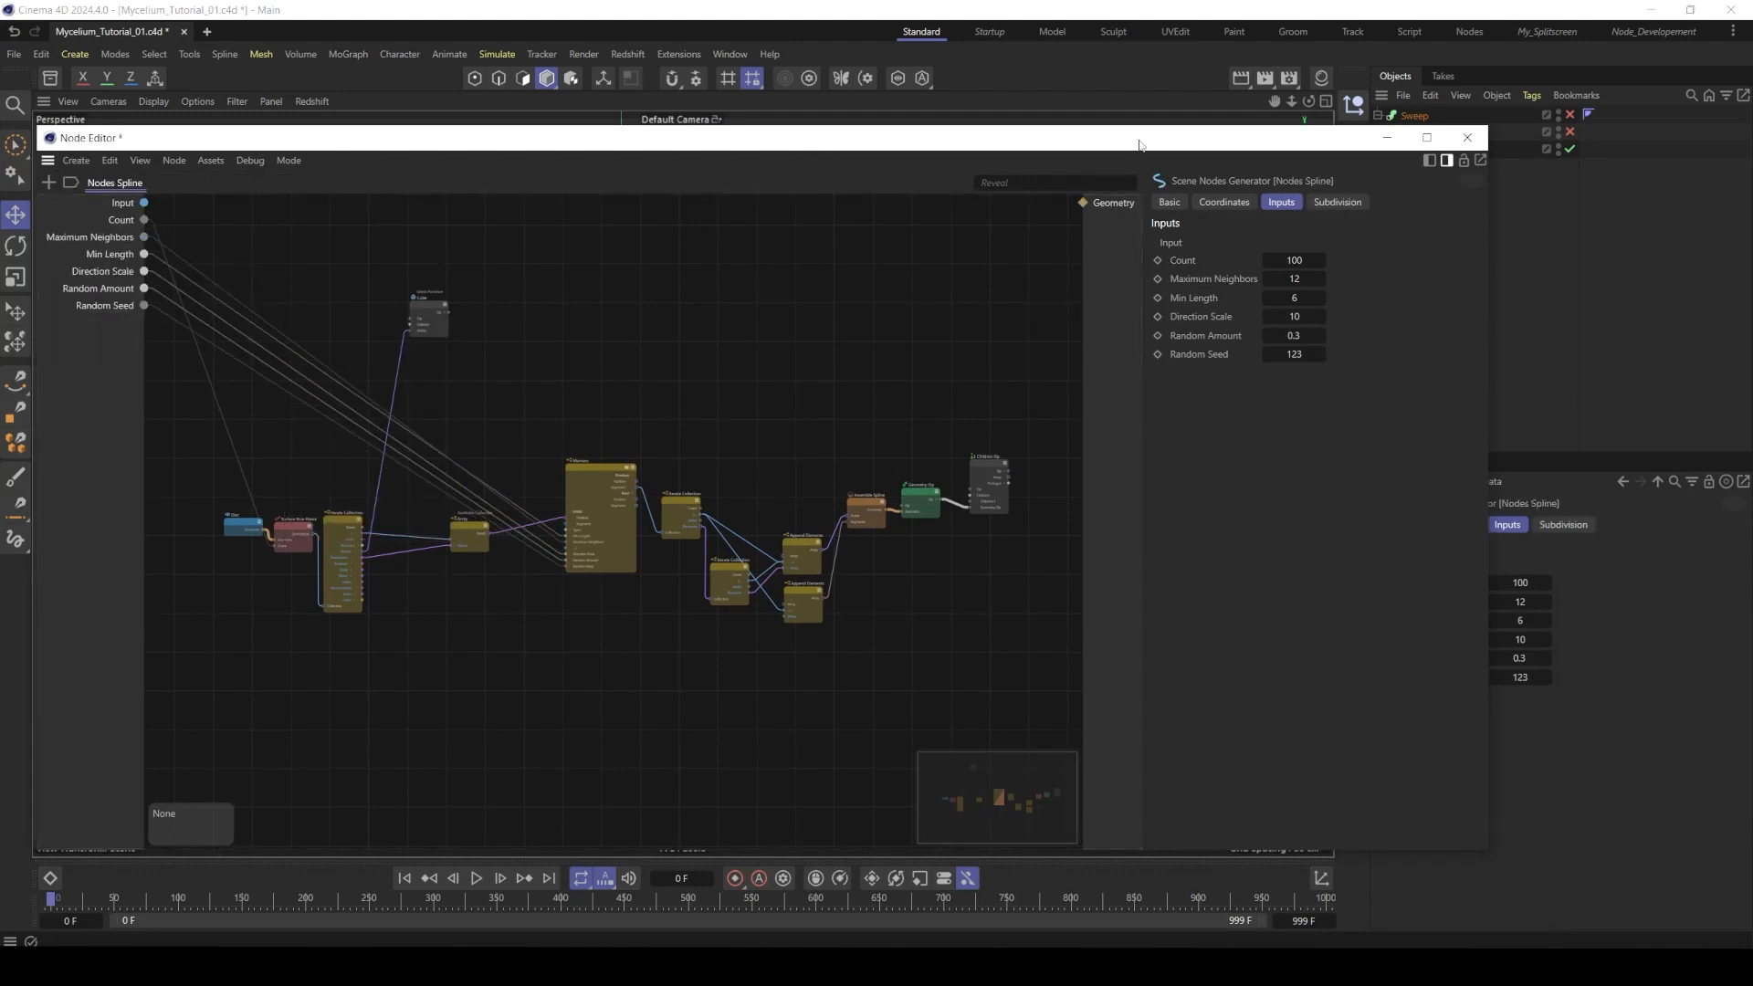
- Move the Geometry Op and Children Op nodes aside, connect Assemble Spline's Geometry output to the group's Geometry output, and close the Node Editor
{"action": "left_click_drag", "start_coordinate": [913, 137], "coordinate": [920, 217]}
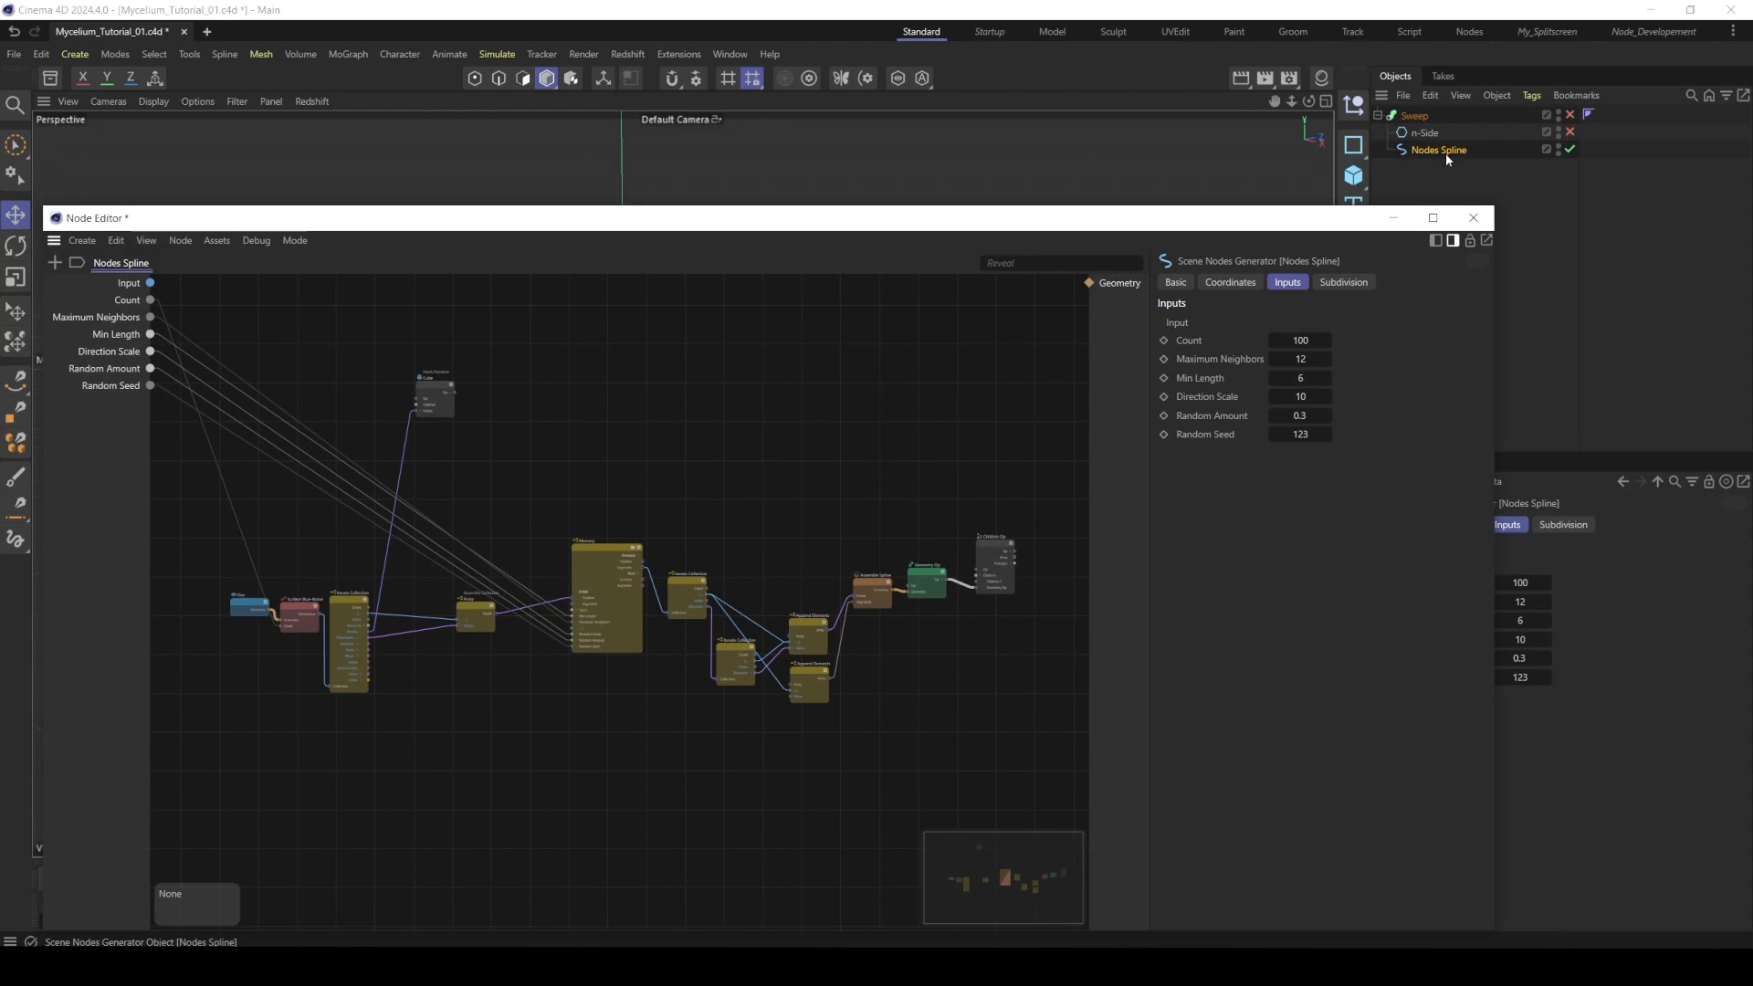
{"action": "scroll", "coordinate": [923, 490], "scroll_direction": "up", "scroll_amount": 5}
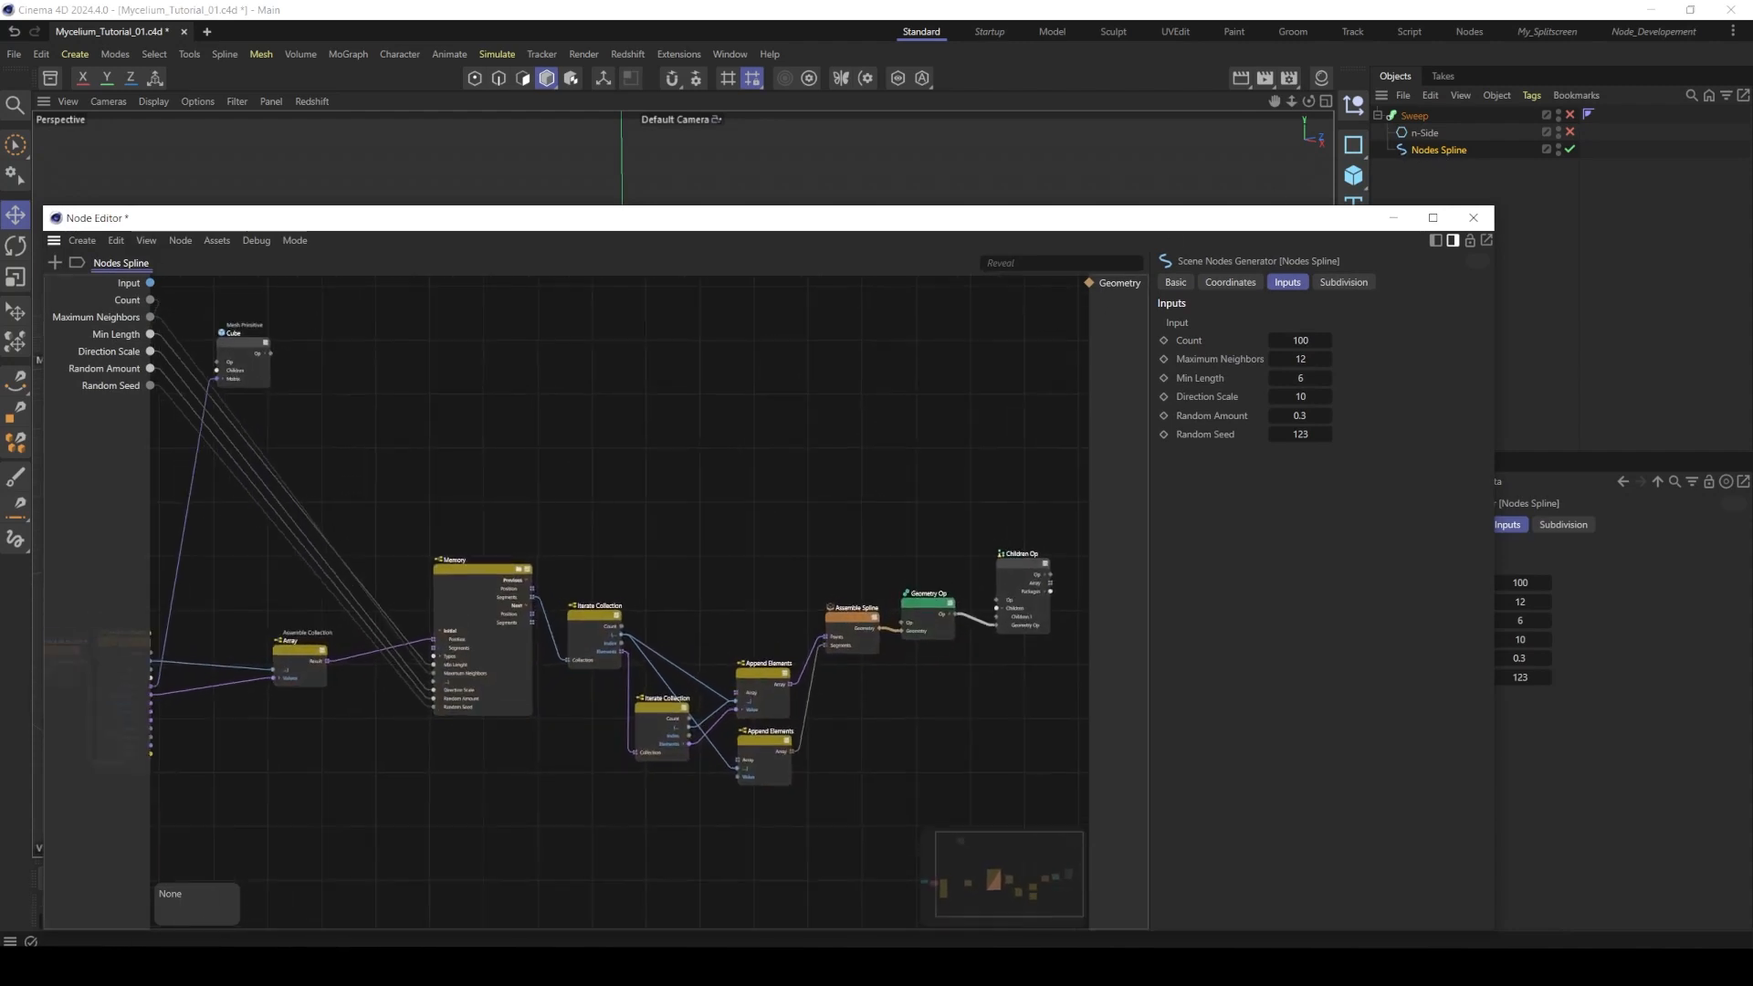
{"action": "left_click_drag", "start_coordinate": [807, 495], "coordinate": [1033, 667]}
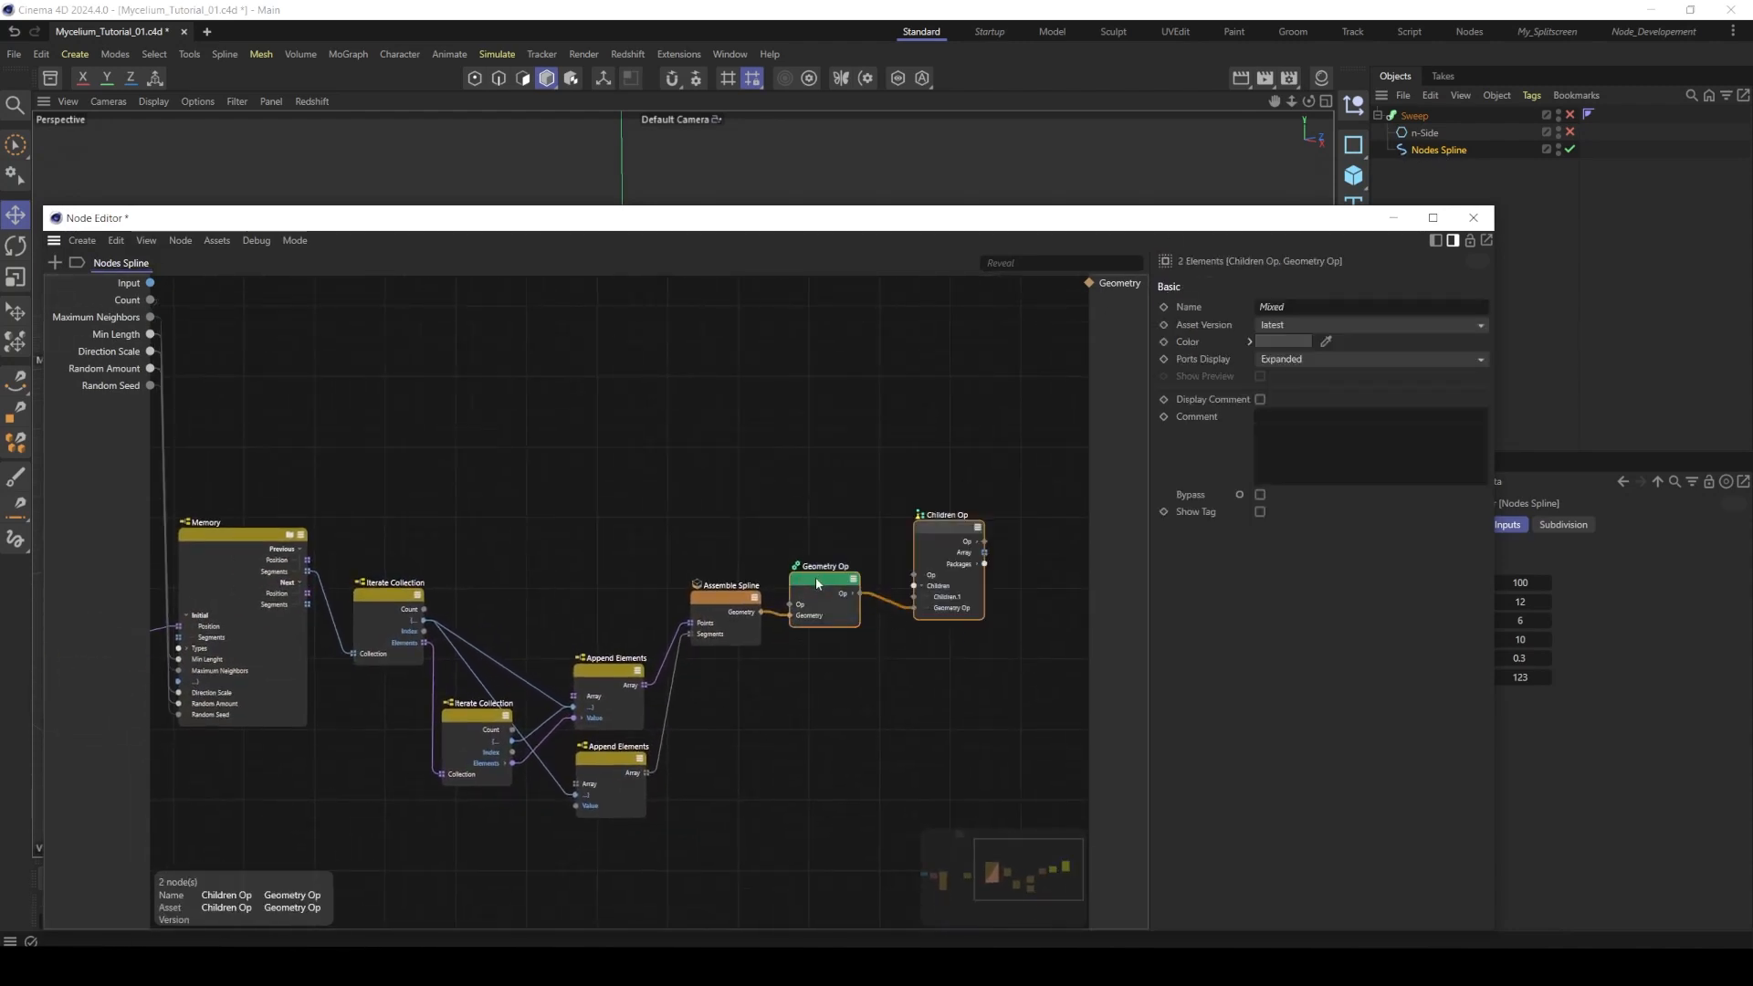
{"action": "left_click_drag", "start_coordinate": [814, 577], "coordinate": [855, 621]}
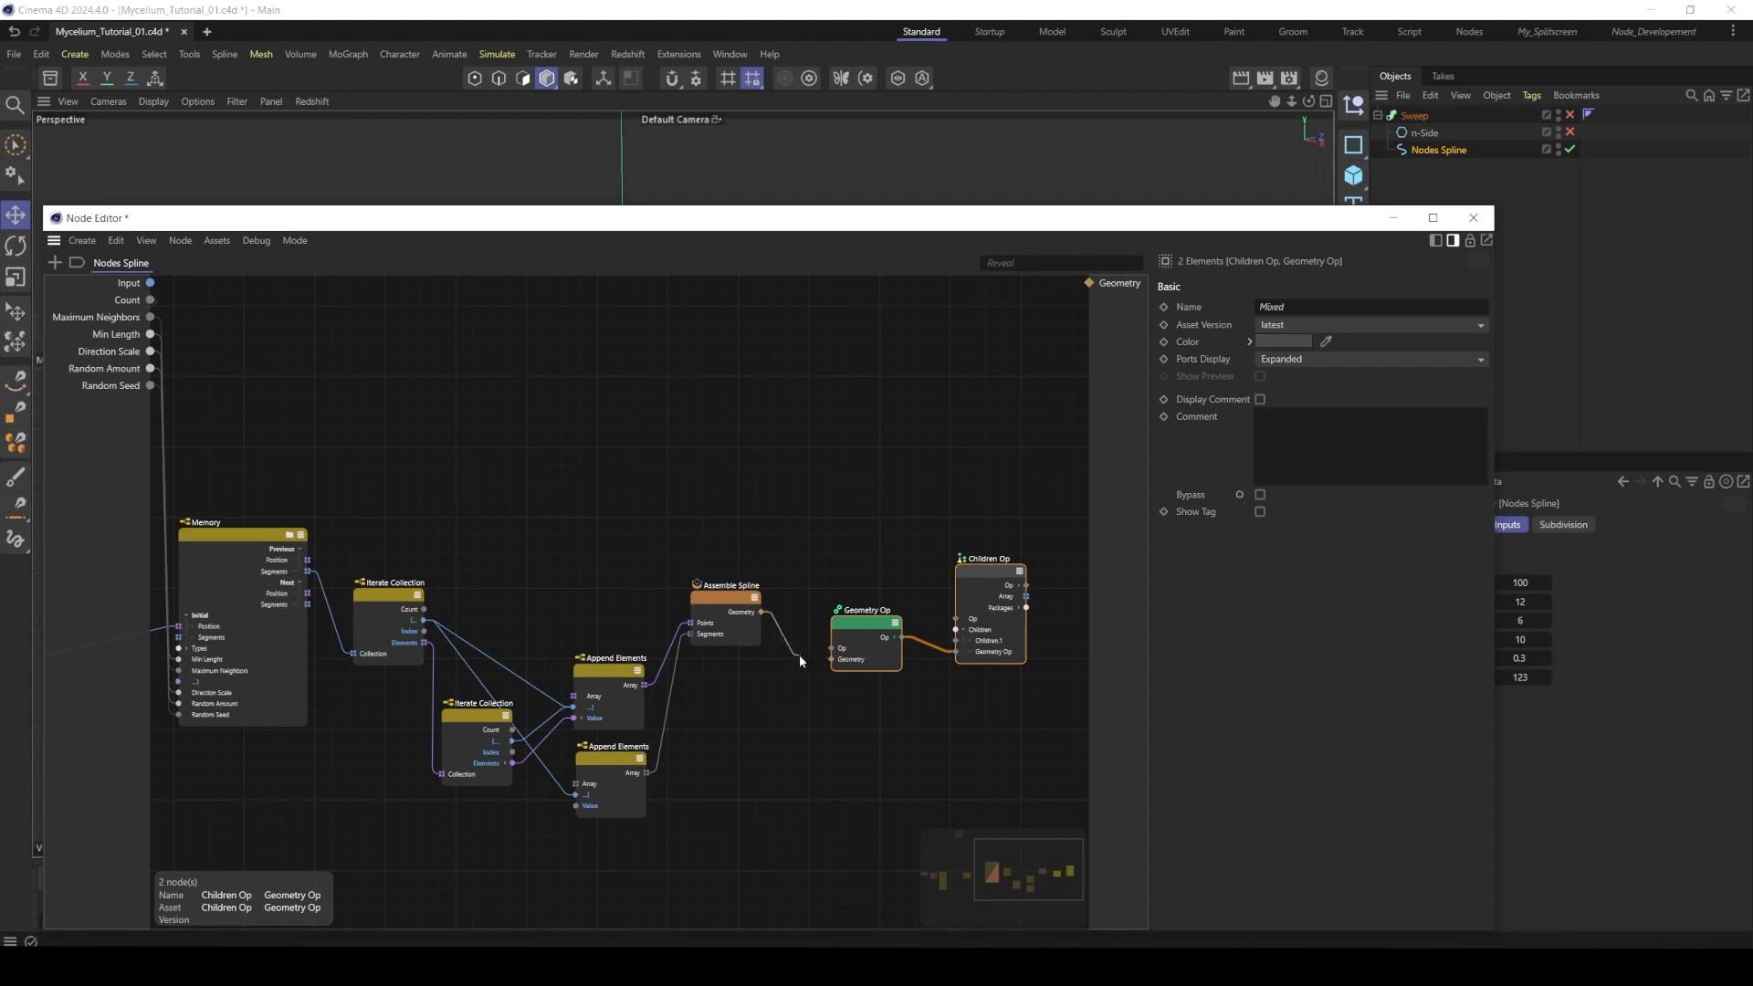
{"action": "left_click_drag", "start_coordinate": [765, 670], "coordinate": [1091, 284]}
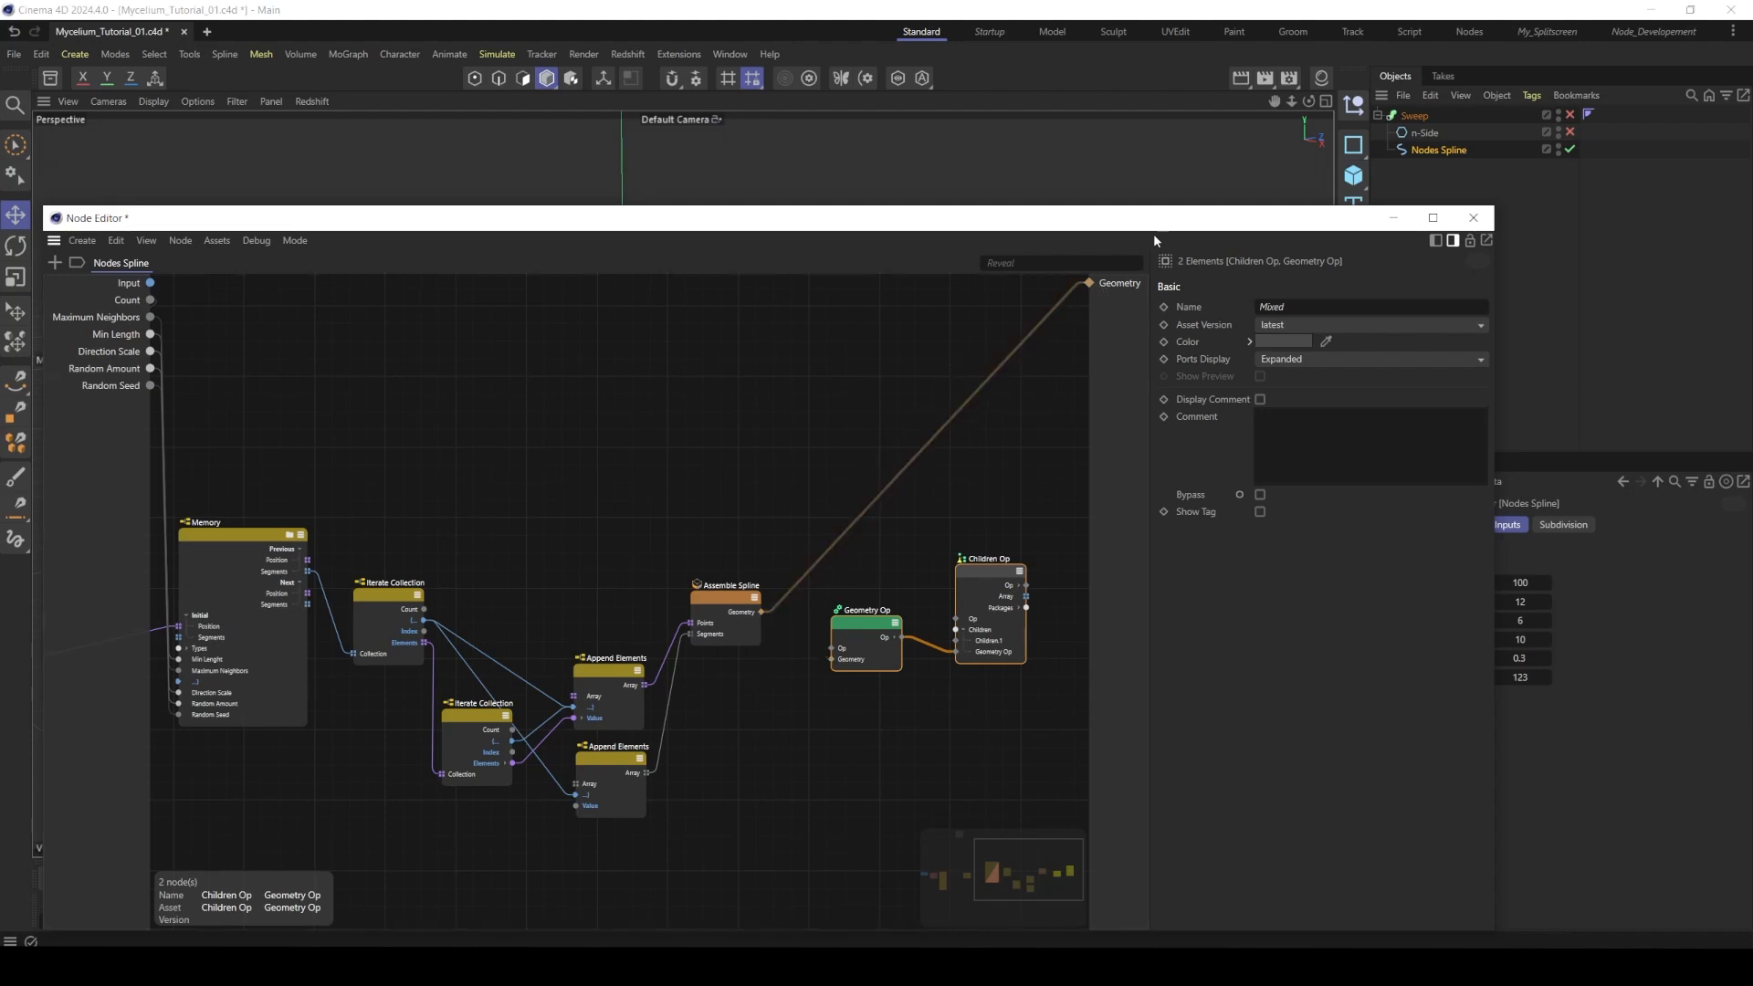
{"action": "left_click_drag", "start_coordinate": [1153, 219], "coordinate": [1237, 419]}
{"action": "left_click", "coordinate": [1556, 417]}
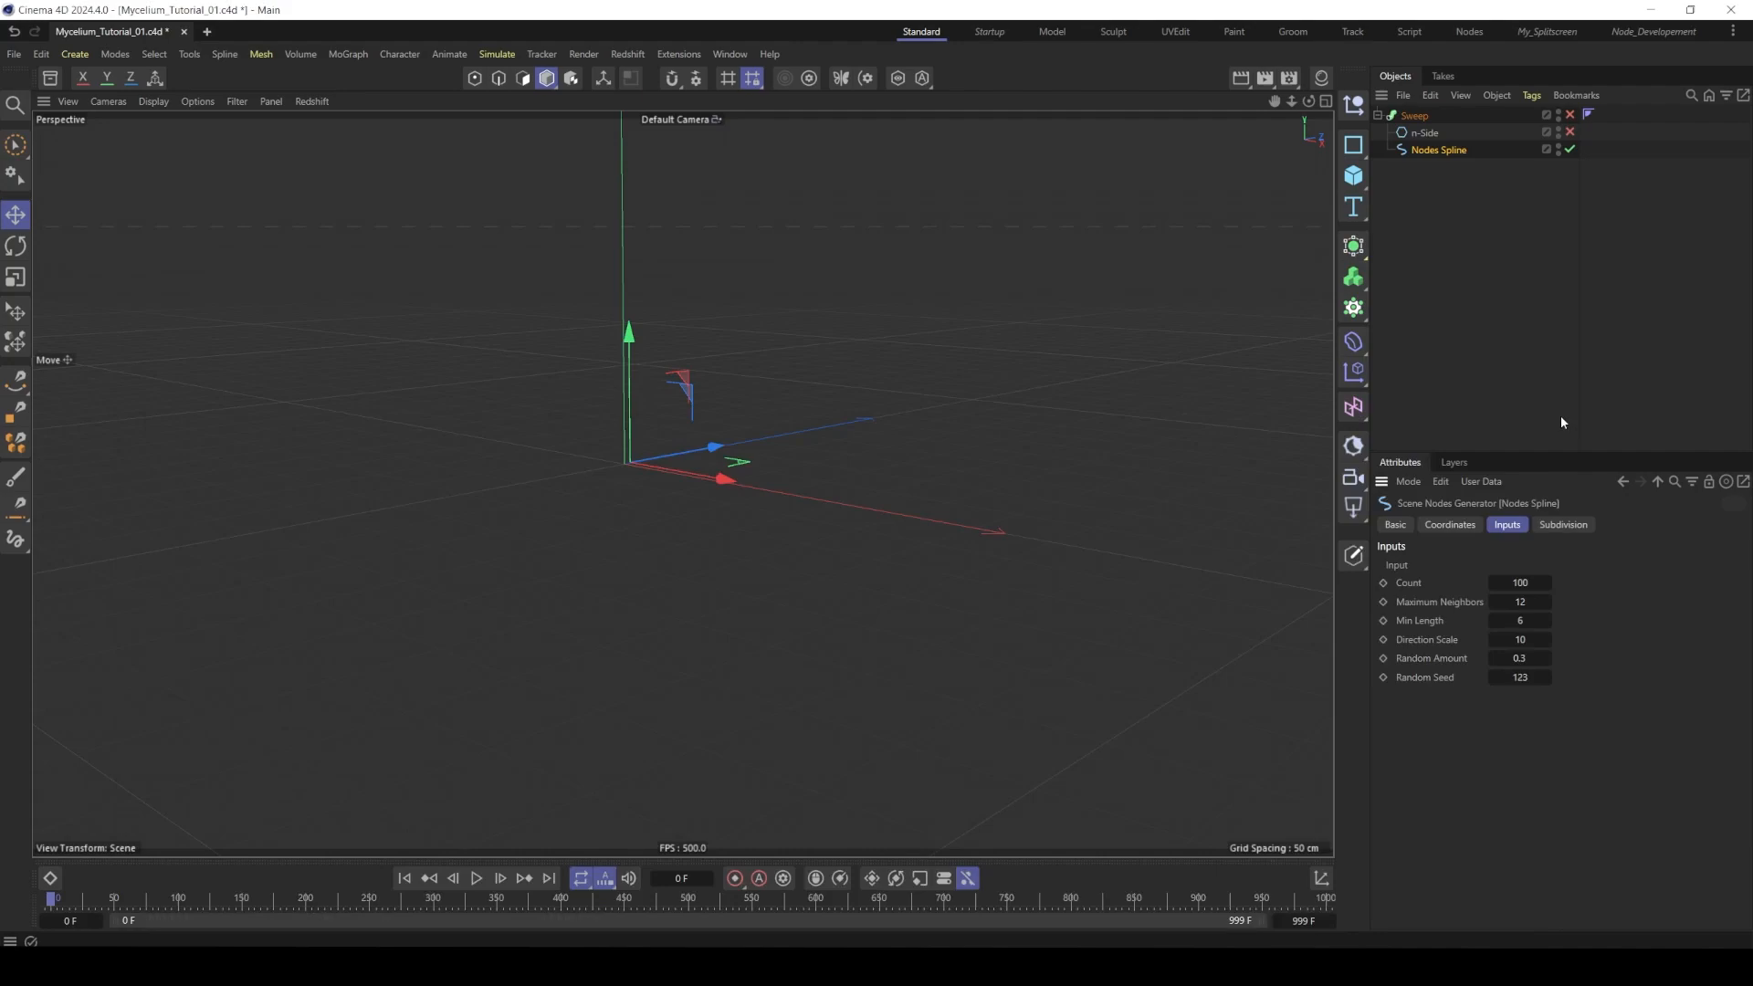
- Play the animation to frame 23 to grow the Nodes Spline and inspect the branches from a raised, closer view
{"action": "left_click", "coordinate": [477, 879]}
{"action": "left_click", "coordinate": [479, 883]}
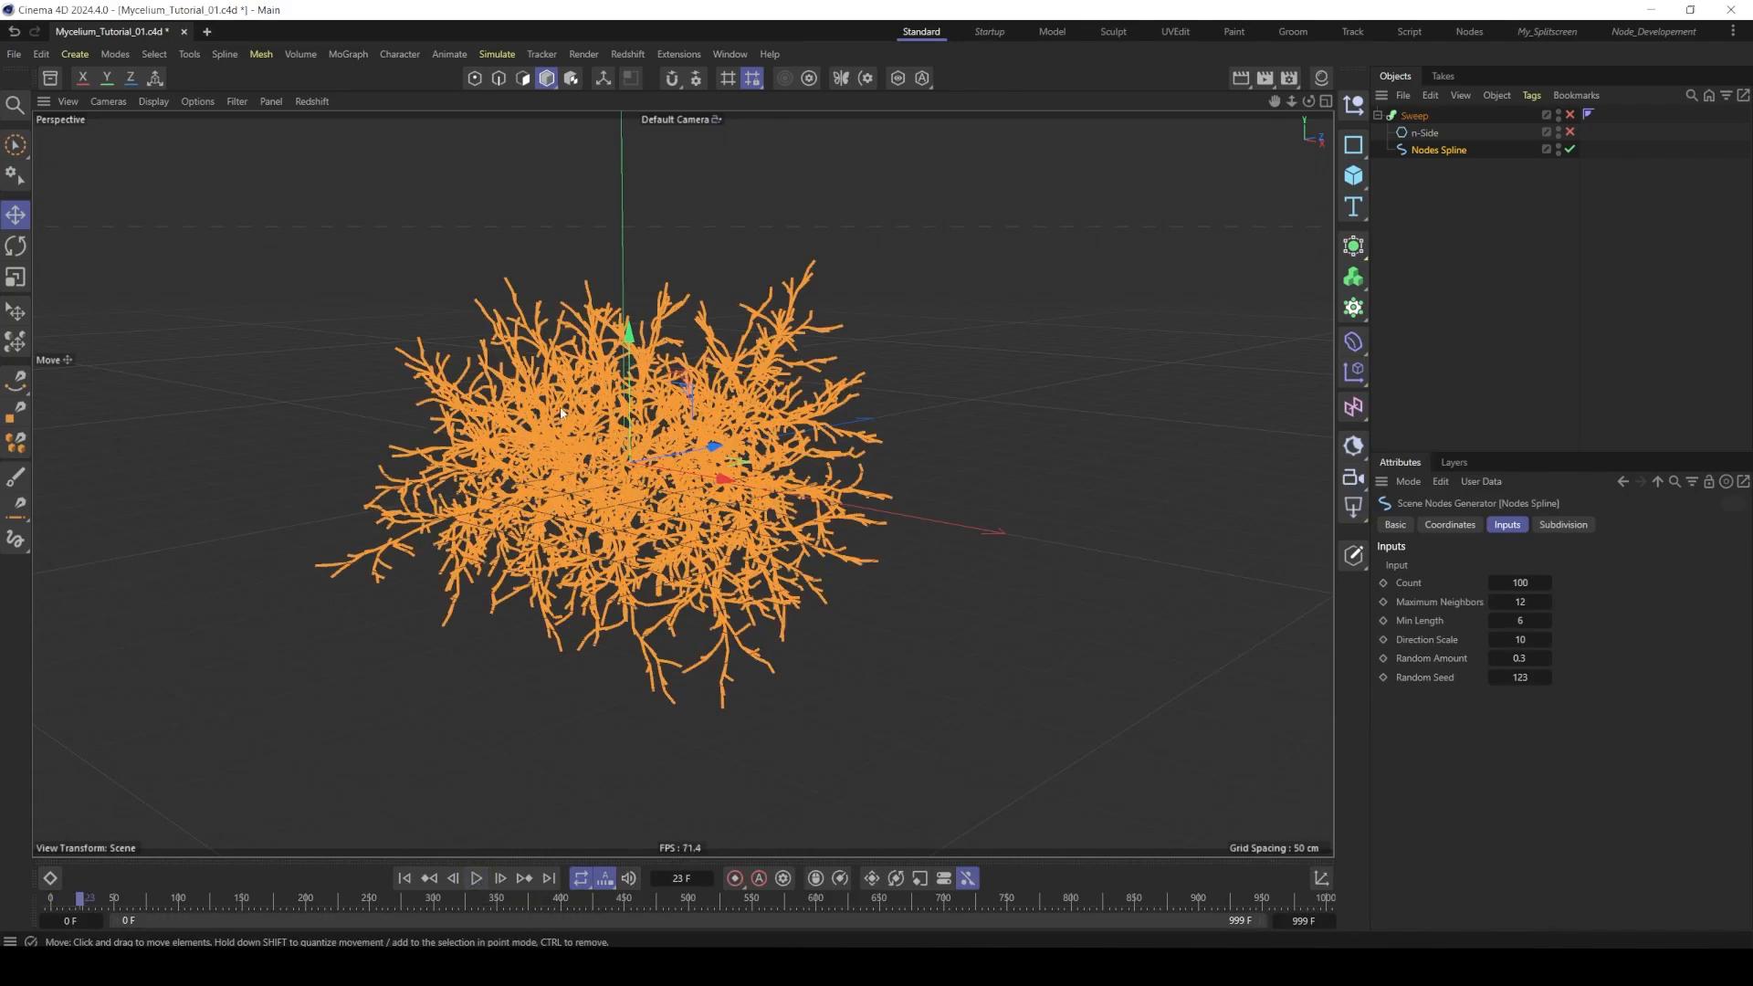
{"action": "left_click_drag", "start_coordinate": [508, 375], "coordinate": [507, 475], "text": "alt"}
{"action": "right_click_drag", "start_coordinate": [635, 420], "coordinate": [675, 397], "text": "alt"}
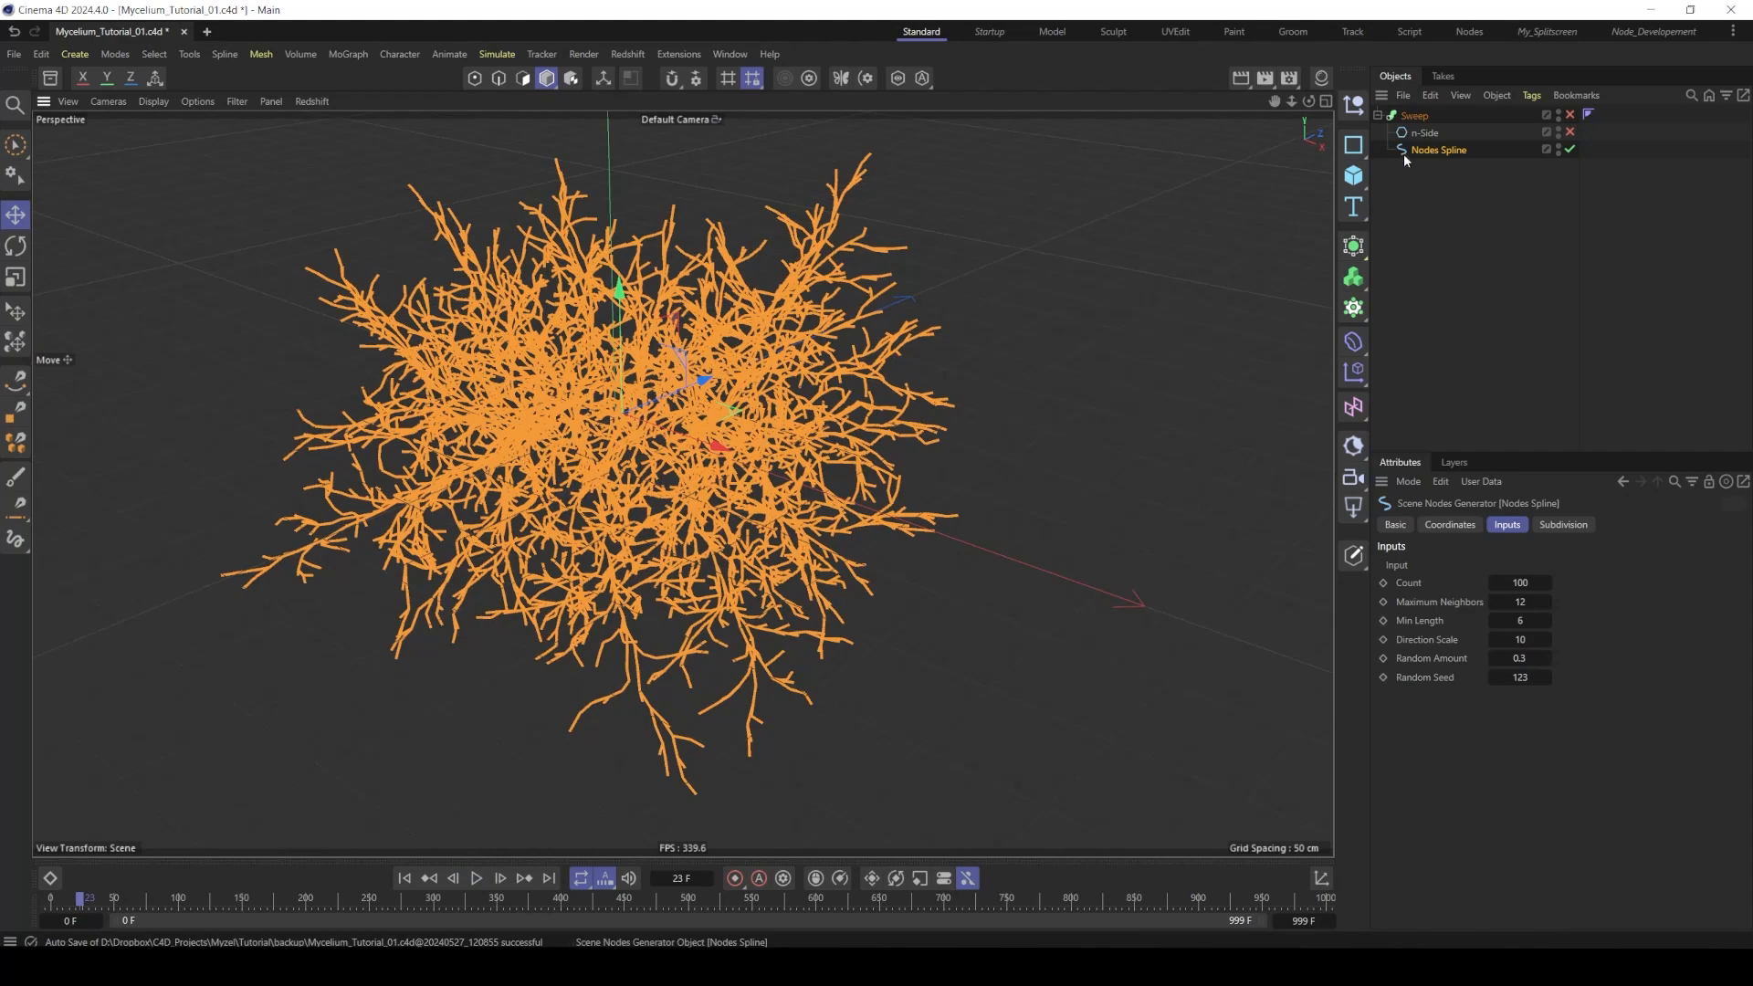
- Enable the Sweep and n-Side objects and play the animation to grow the thickened branches
{"action": "left_click", "coordinate": [1570, 115]}
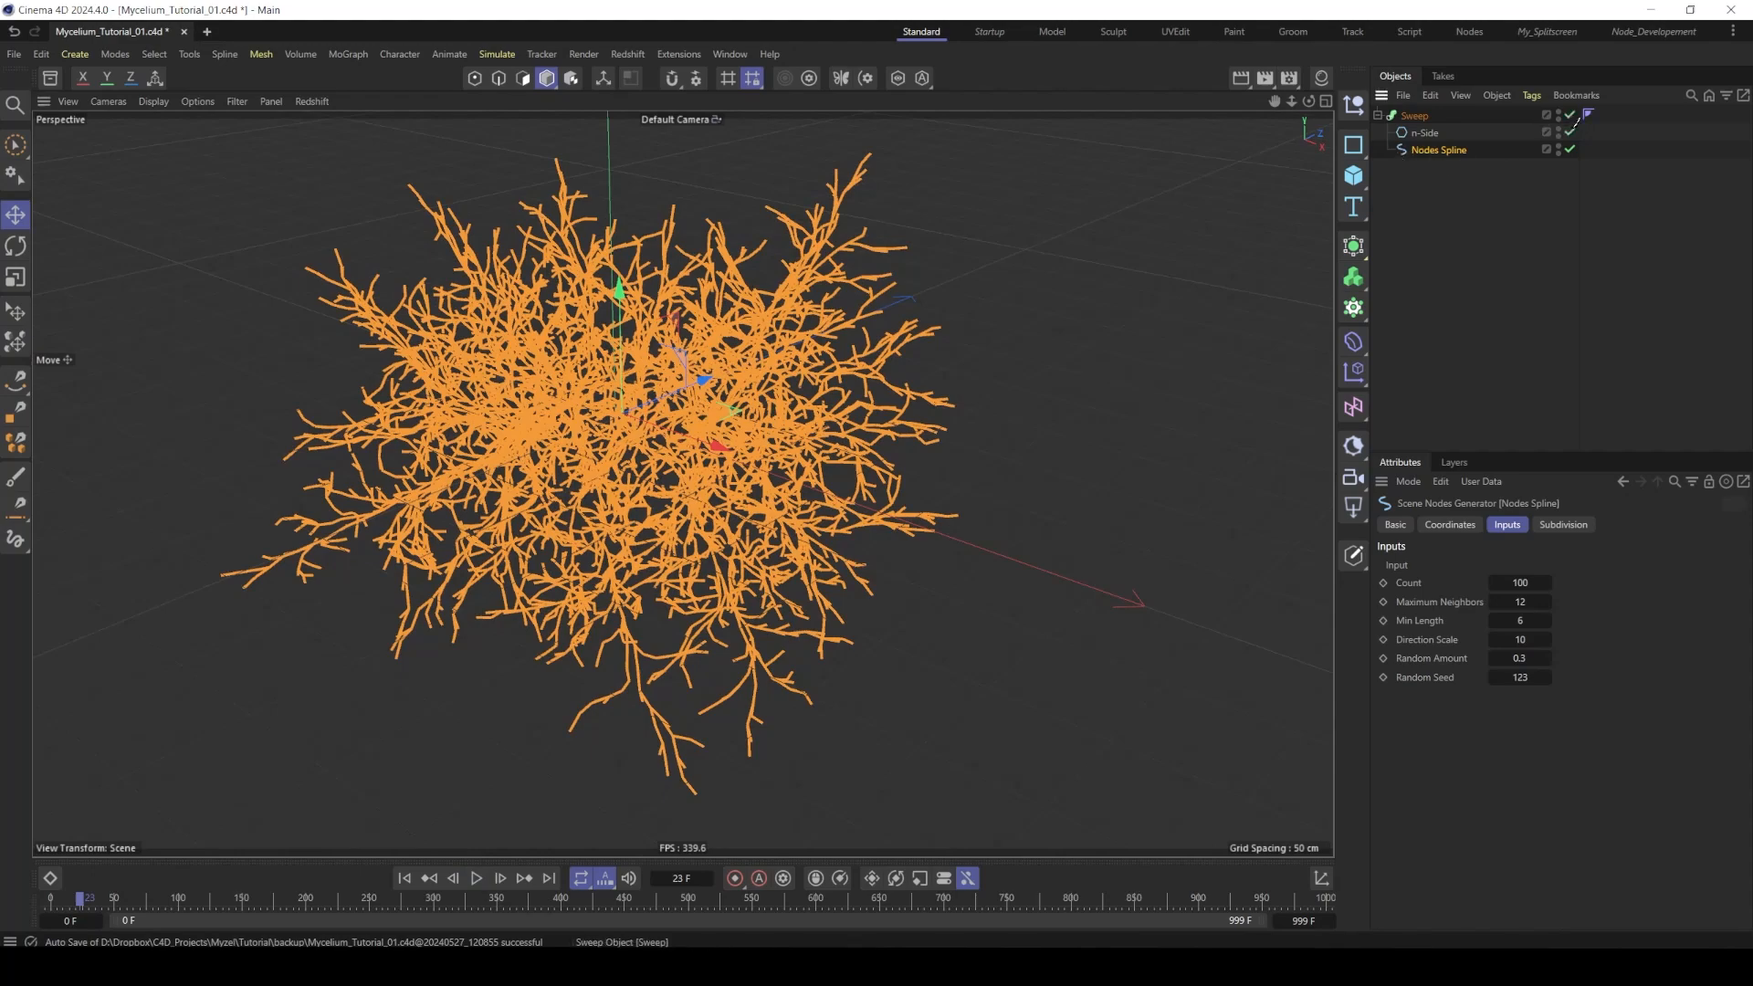
{"action": "left_click_drag", "start_coordinate": [822, 557], "coordinate": [795, 525], "text": "alt"}
{"action": "left_click", "coordinate": [475, 879]}
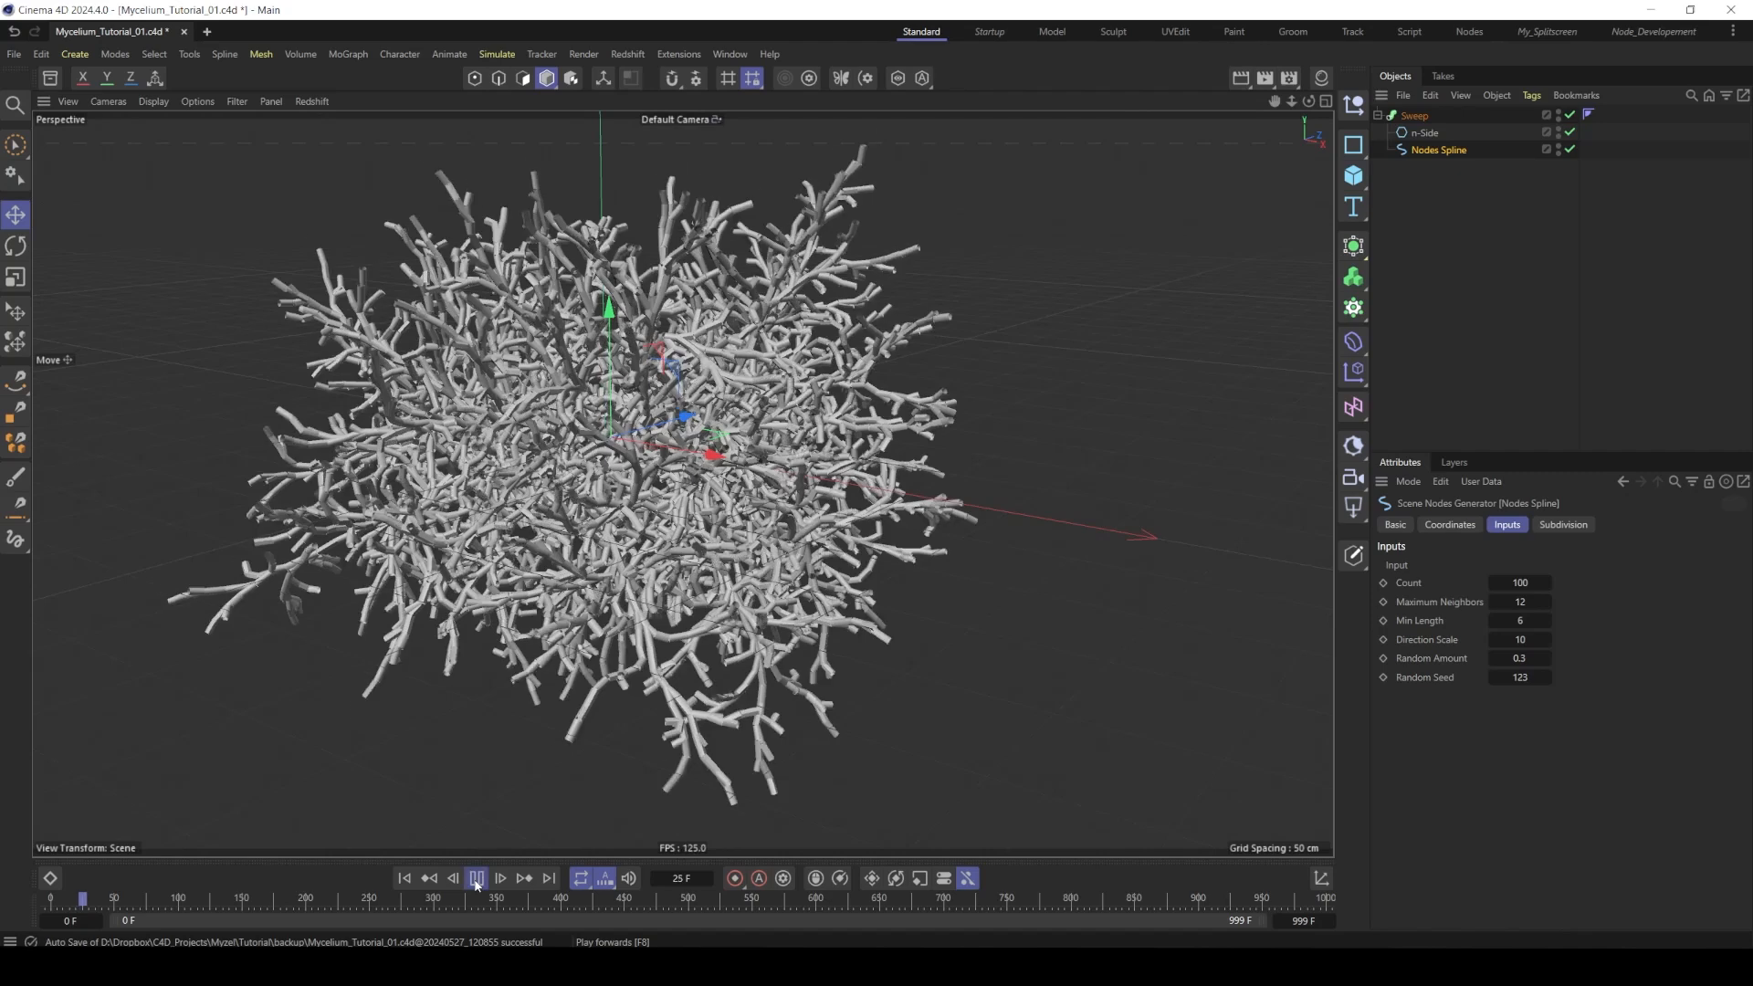
{"action": "left_click", "coordinate": [476, 879]}
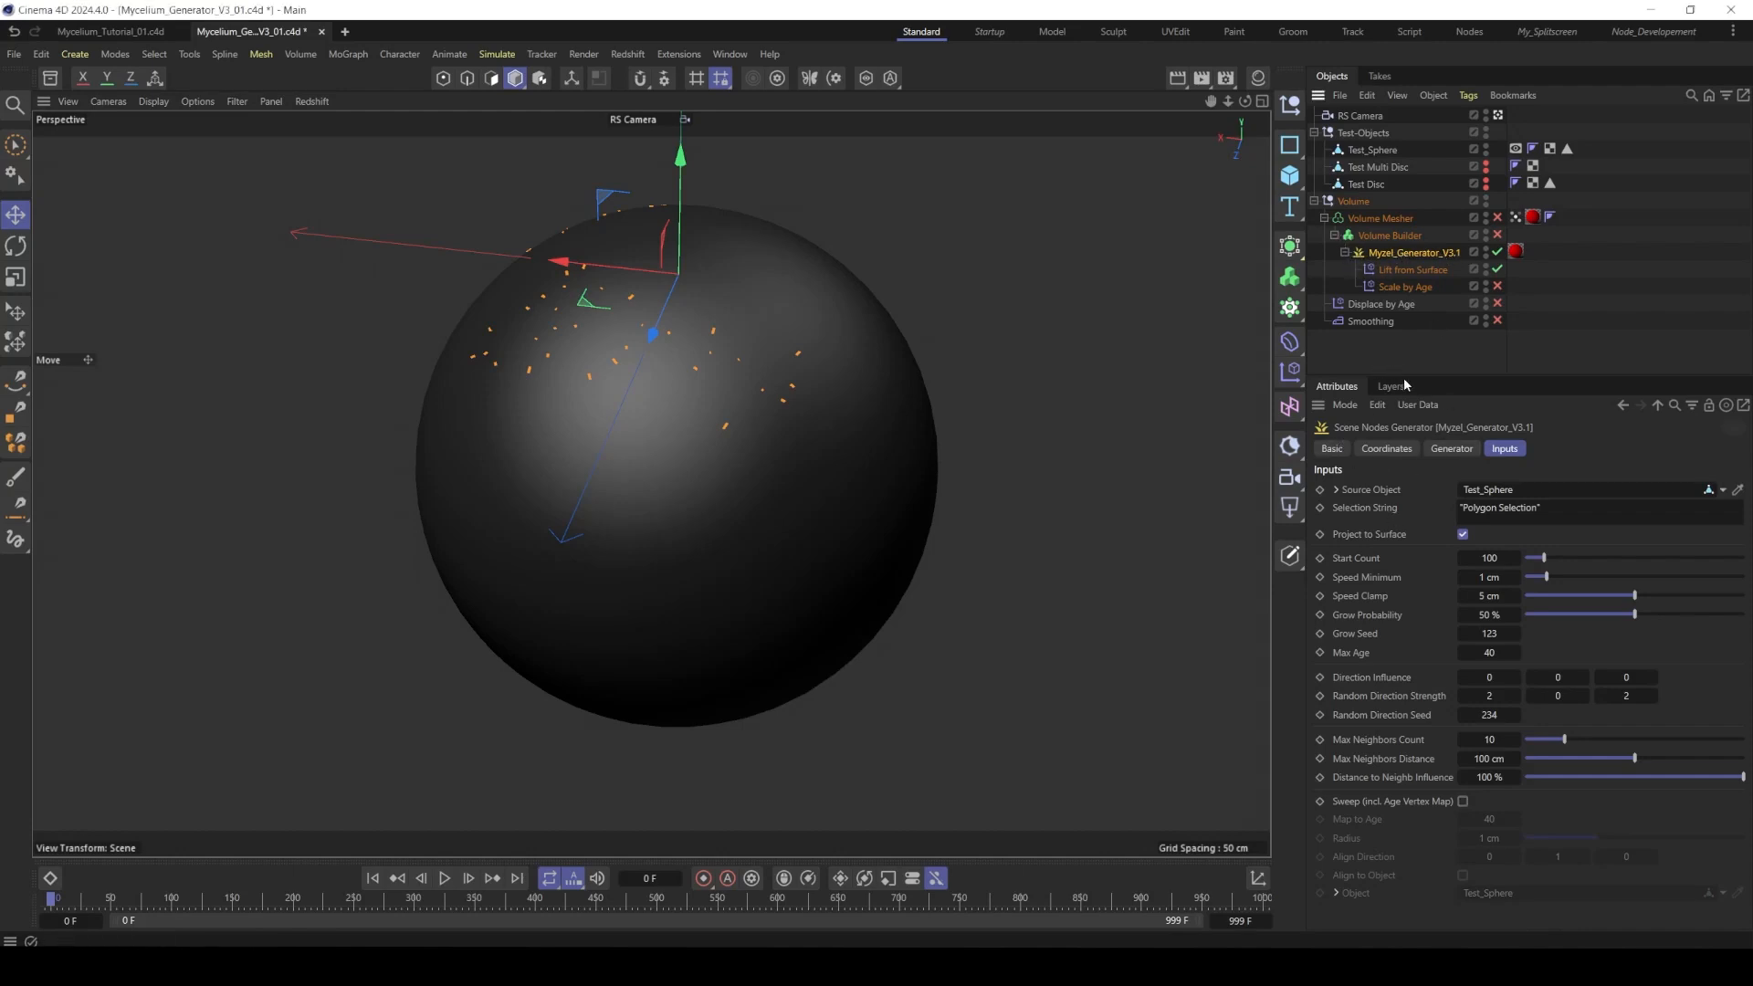
- Examine Test_Sphere and its Polygon Selection tag, the growth source, and reselect the Myzel_Generator_V3.1 object
{"action": "left_click_drag", "start_coordinate": [1405, 376], "coordinate": [1407, 362]}
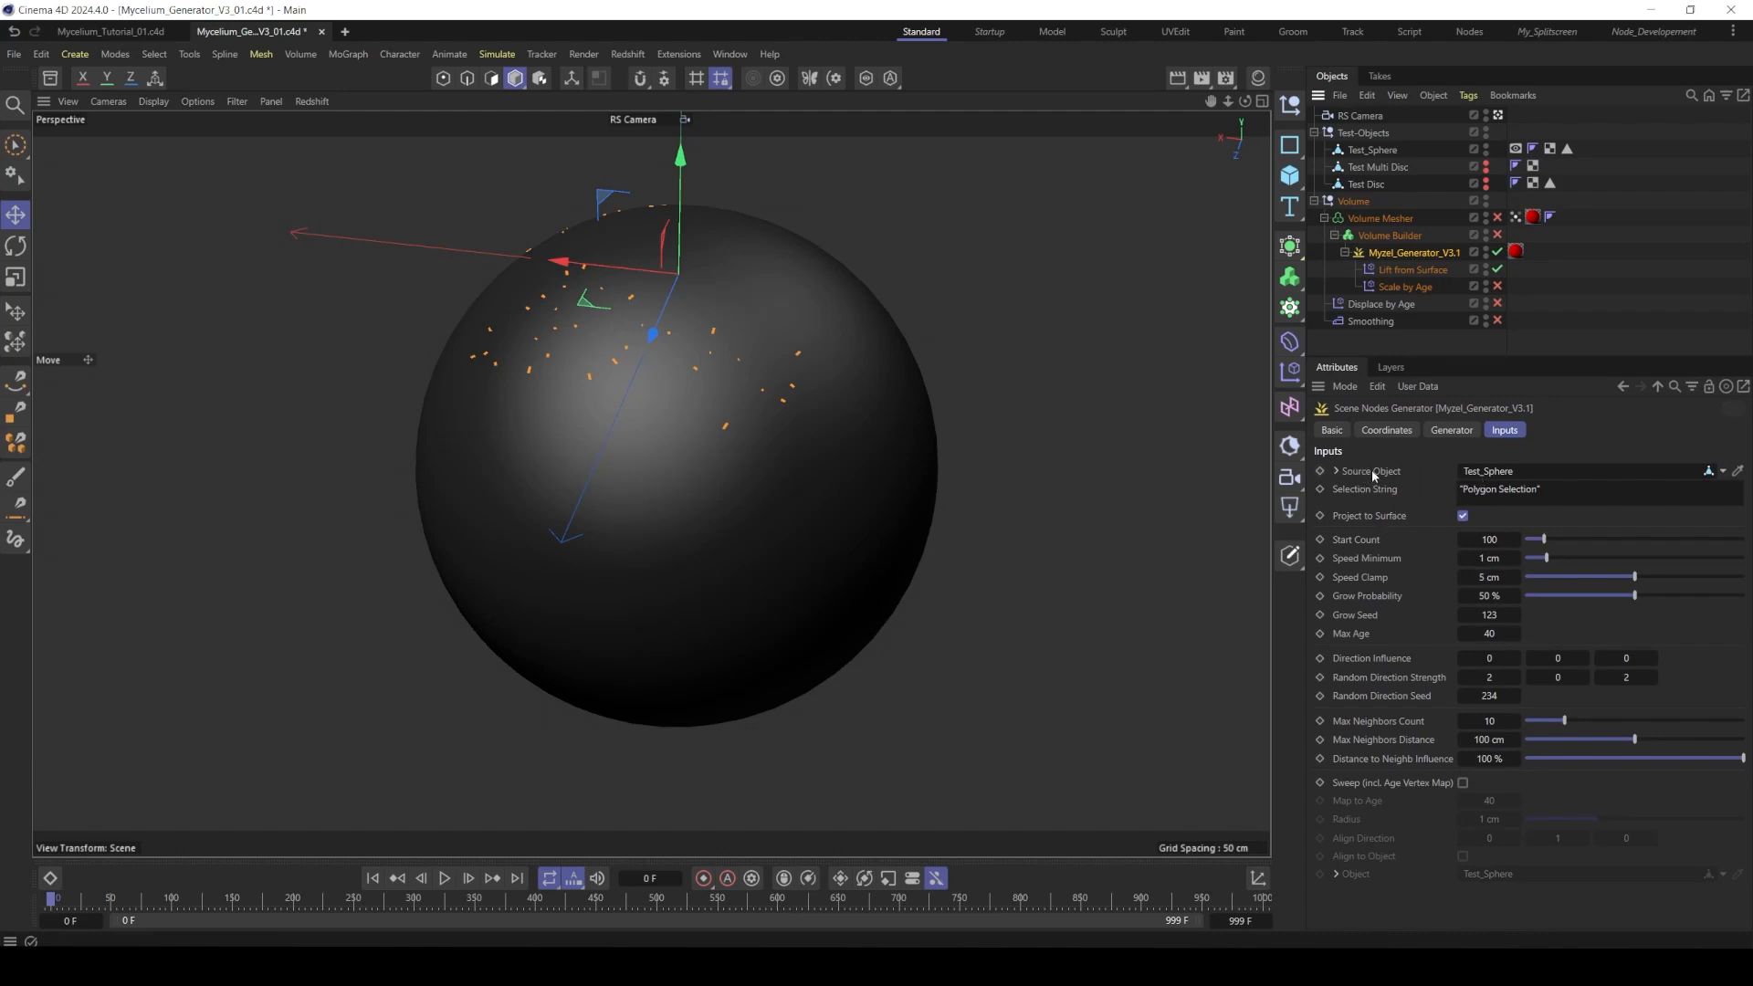
{"action": "left_click", "coordinate": [824, 319]}
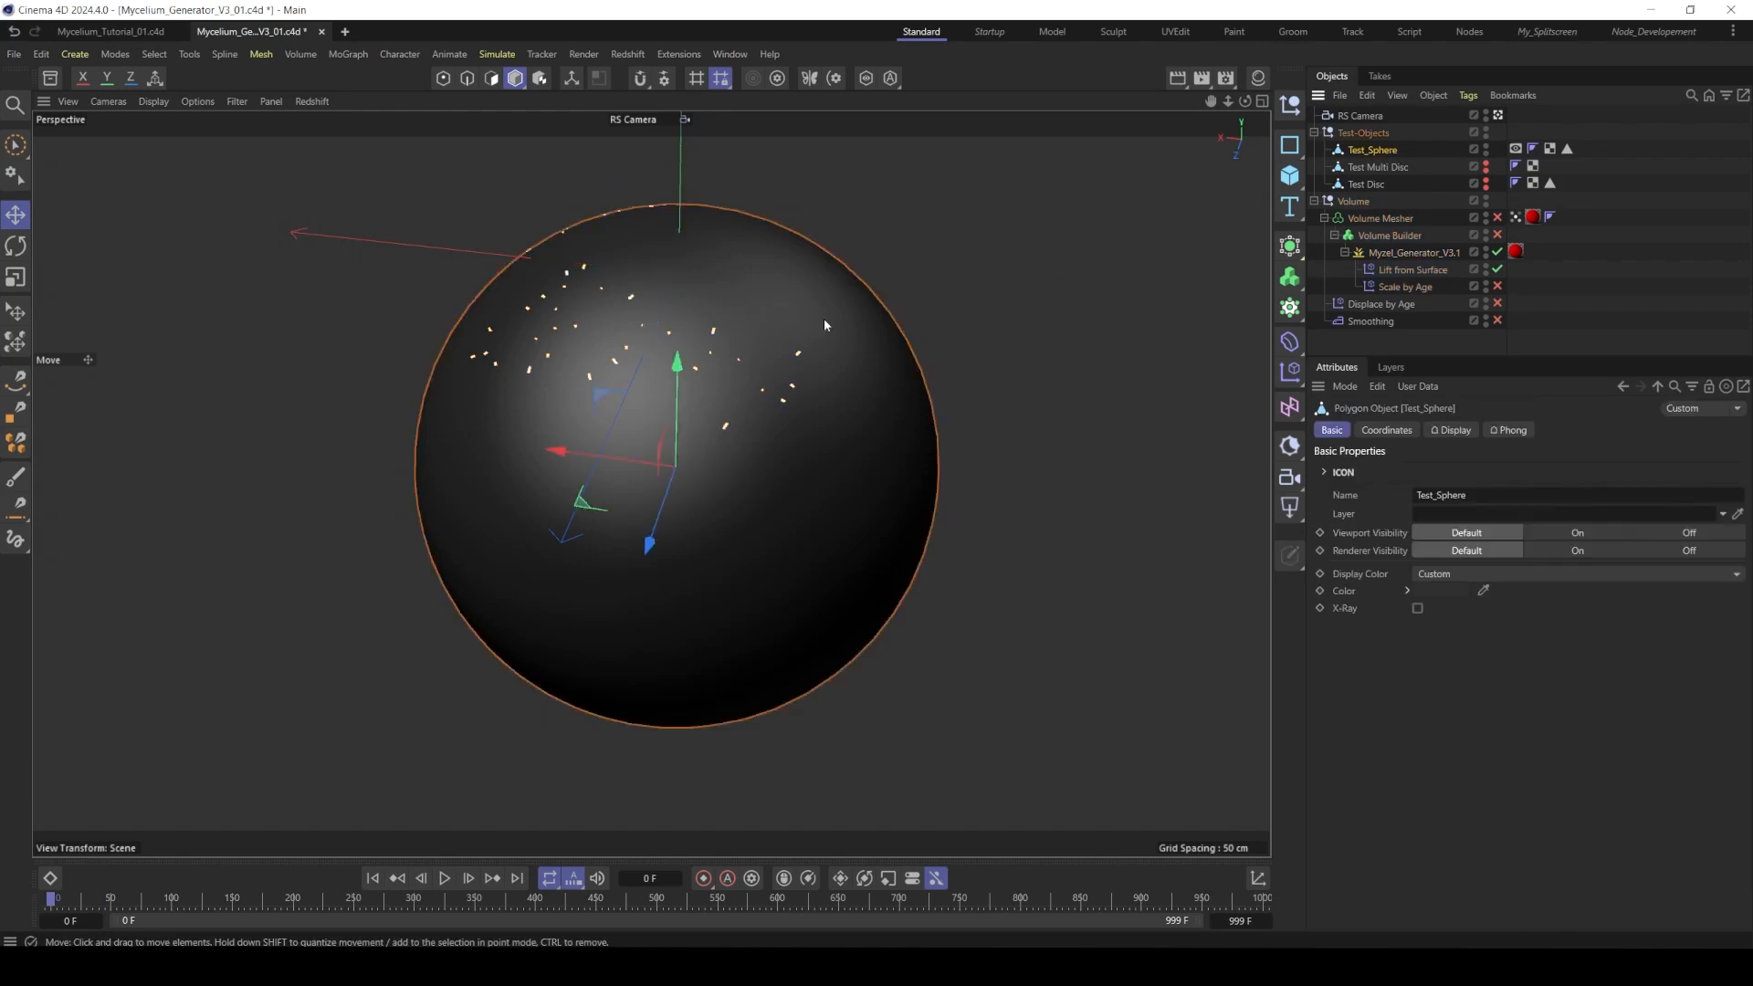
{"action": "left_click", "coordinate": [1406, 252]}
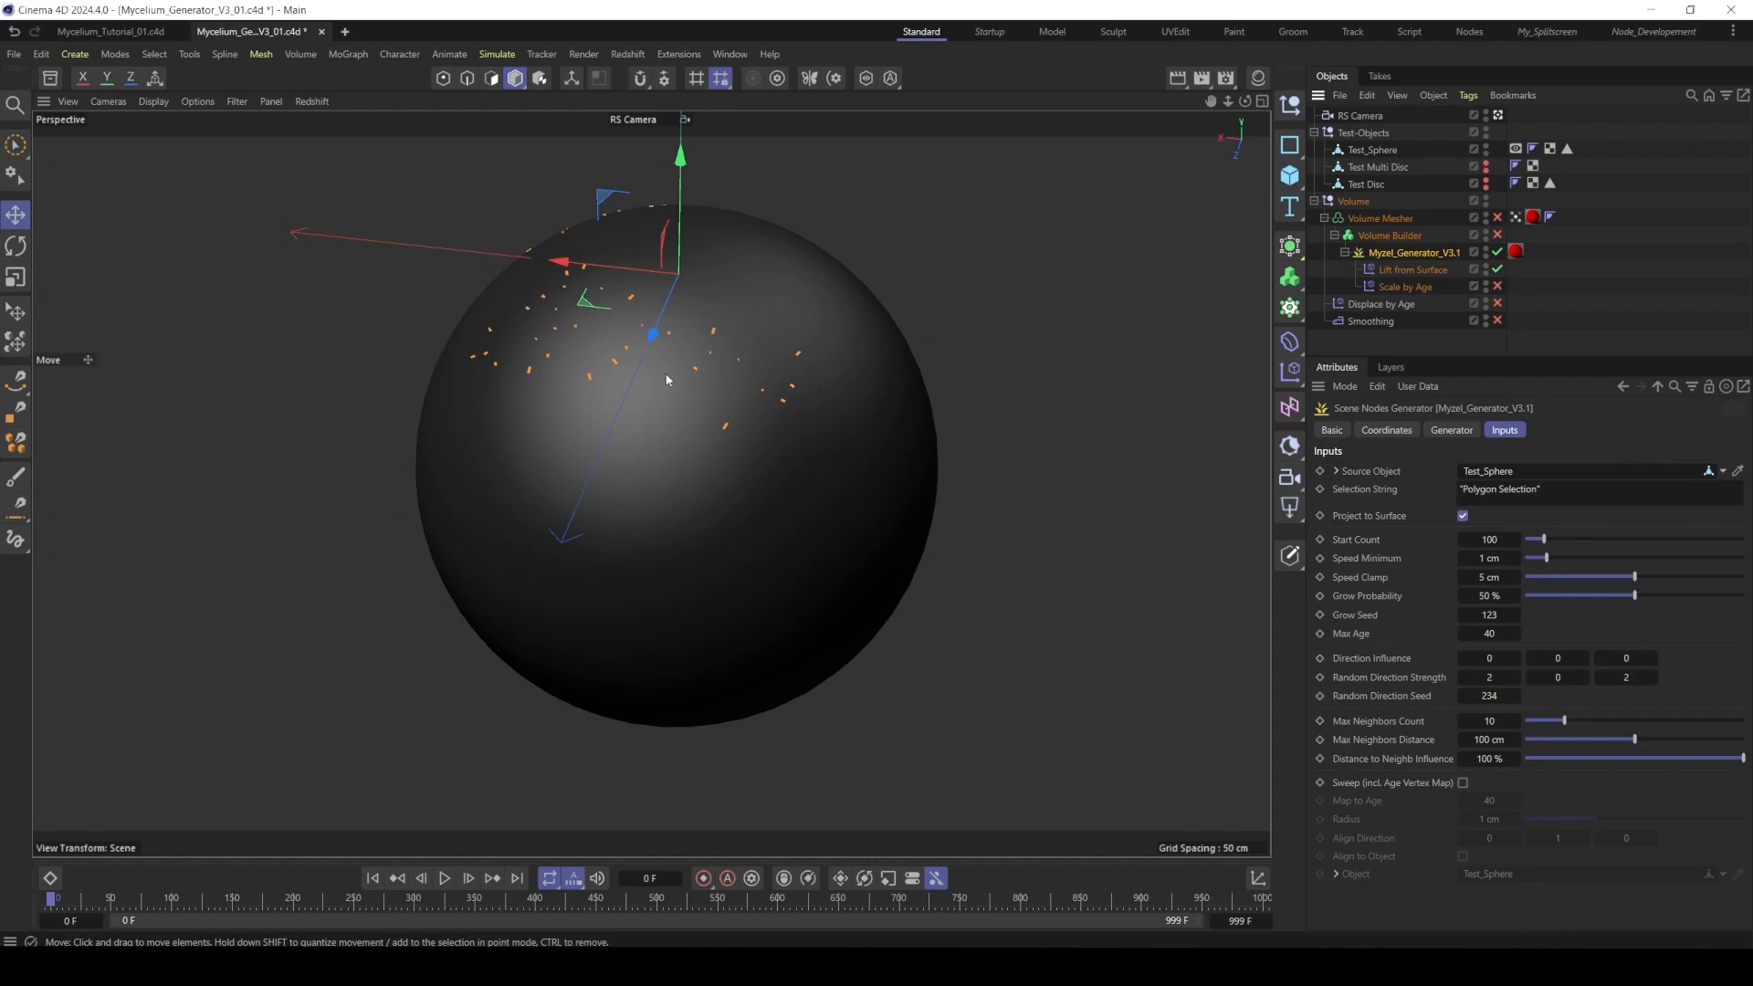
{"action": "left_click", "coordinate": [1566, 149]}
{"action": "left_click_drag", "start_coordinate": [618, 259], "coordinate": [813, 314], "text": "alt"}
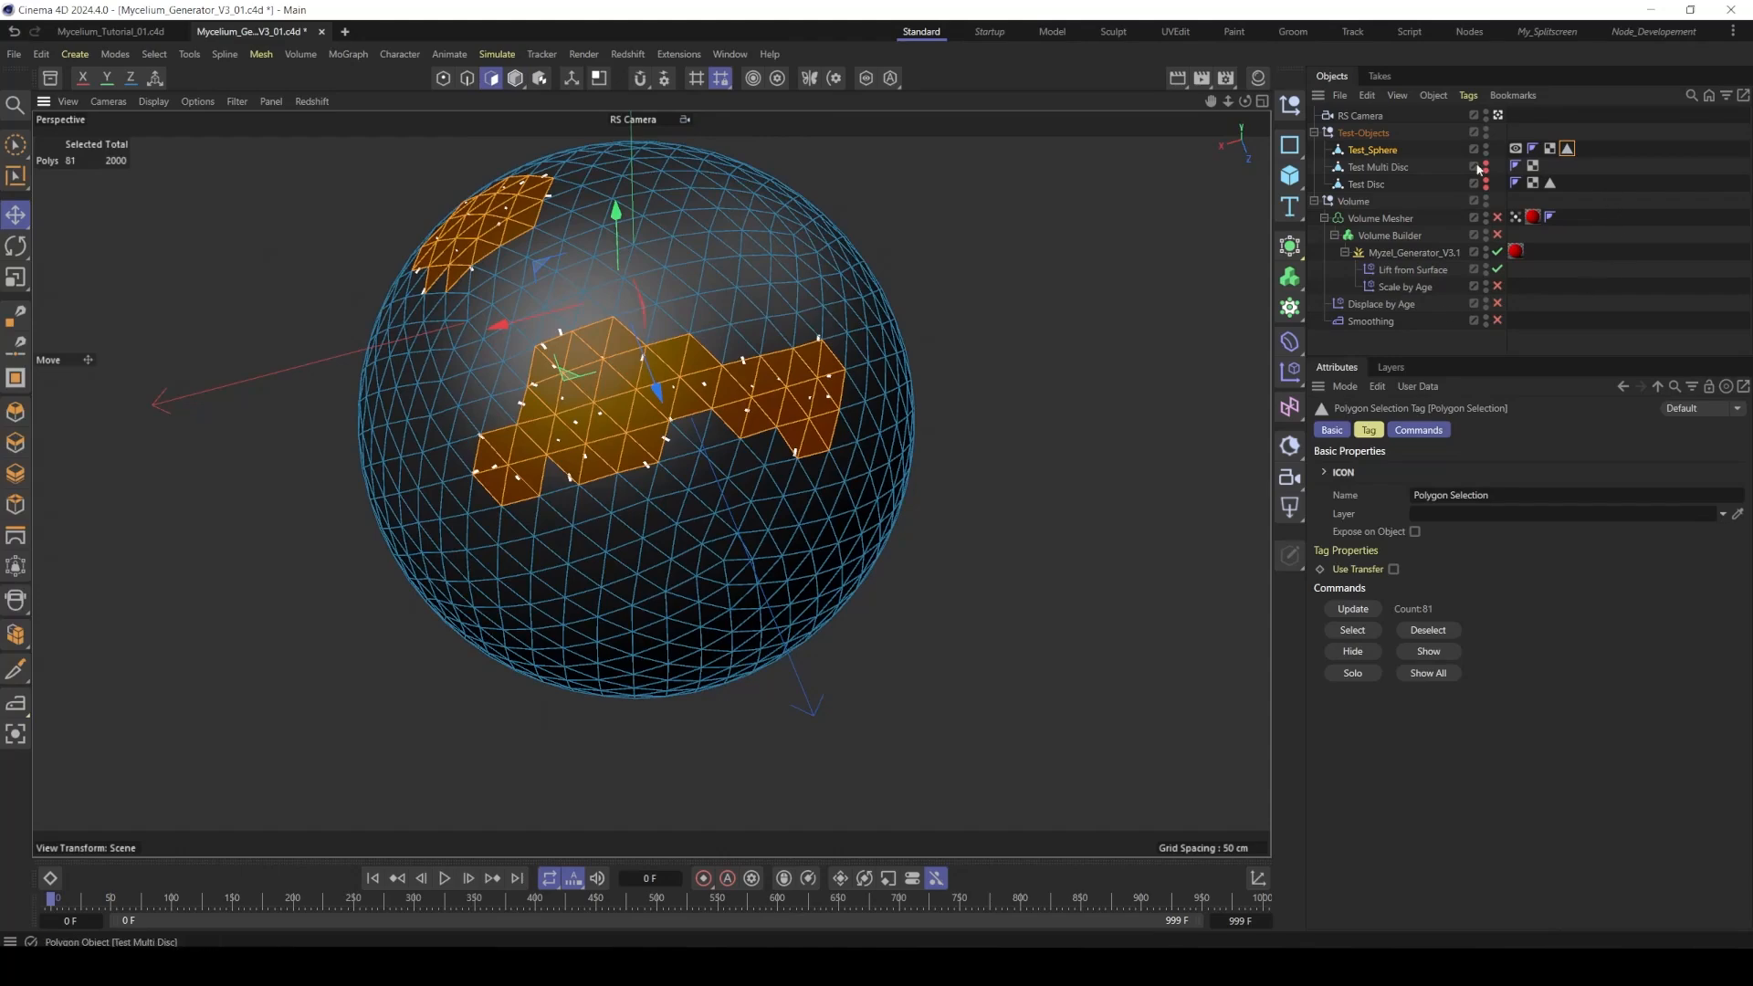
{"action": "left_click", "coordinate": [1389, 258]}
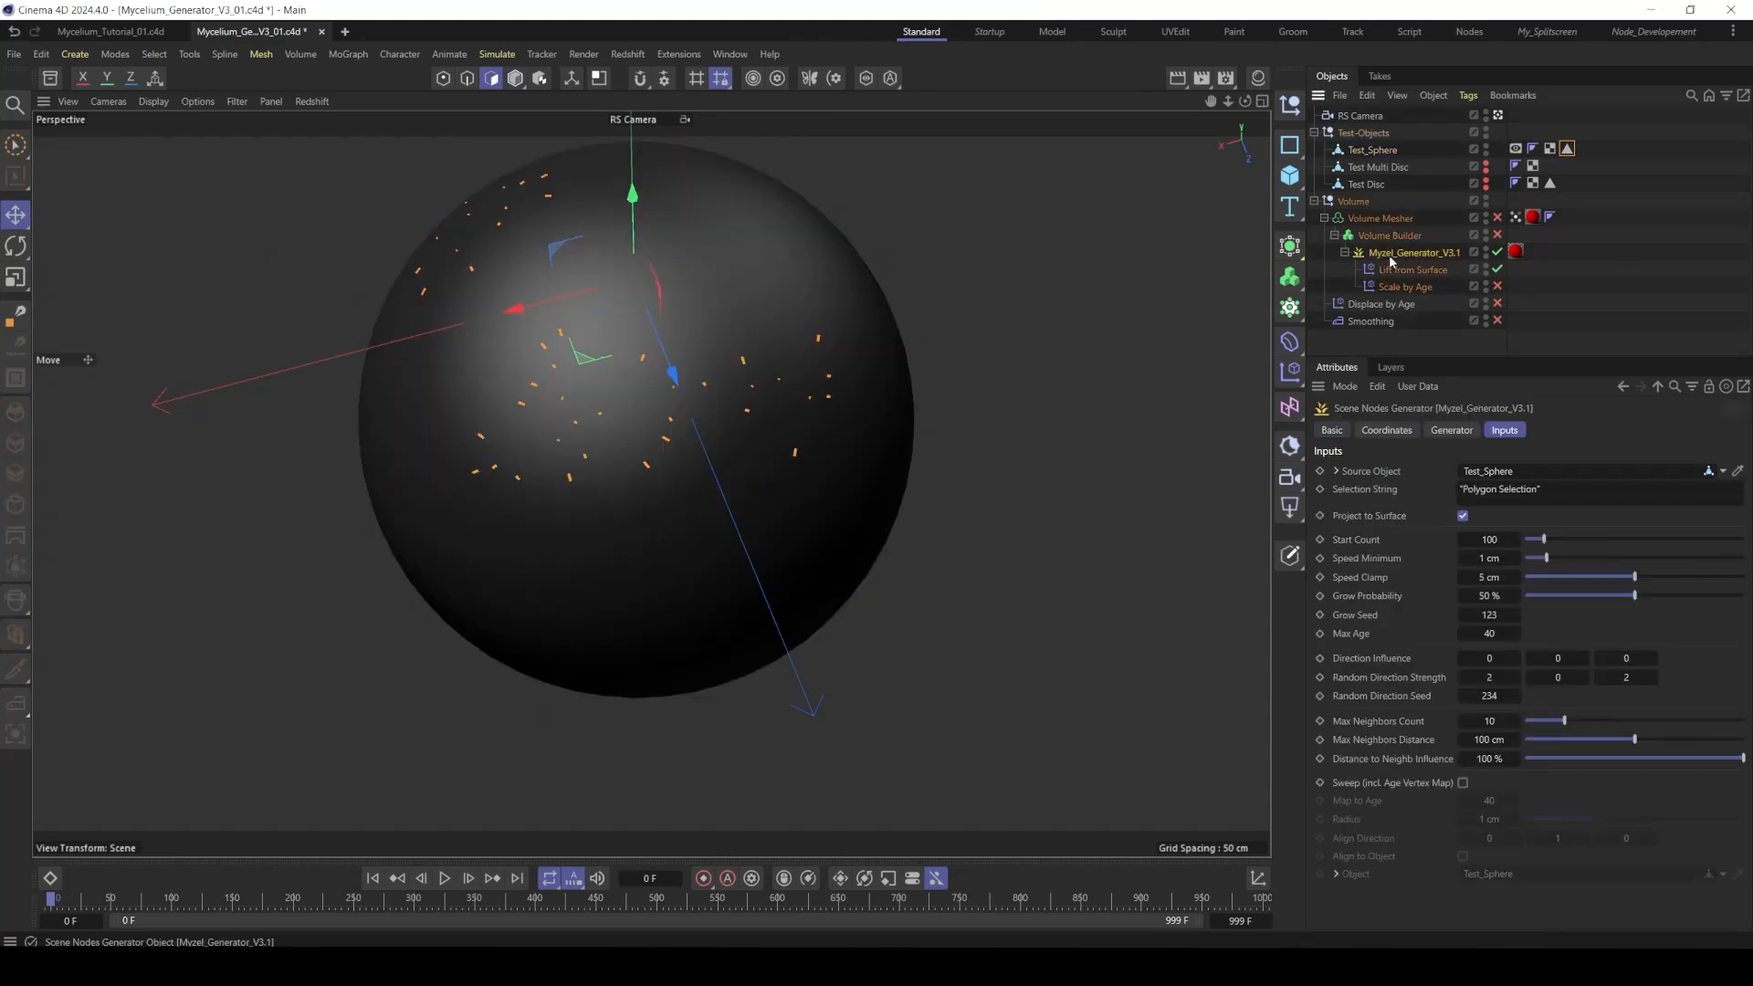
- Play the animation to frame 50 and inspect the mycelium growth across the sphere's surface
{"action": "left_click", "coordinate": [445, 878]}
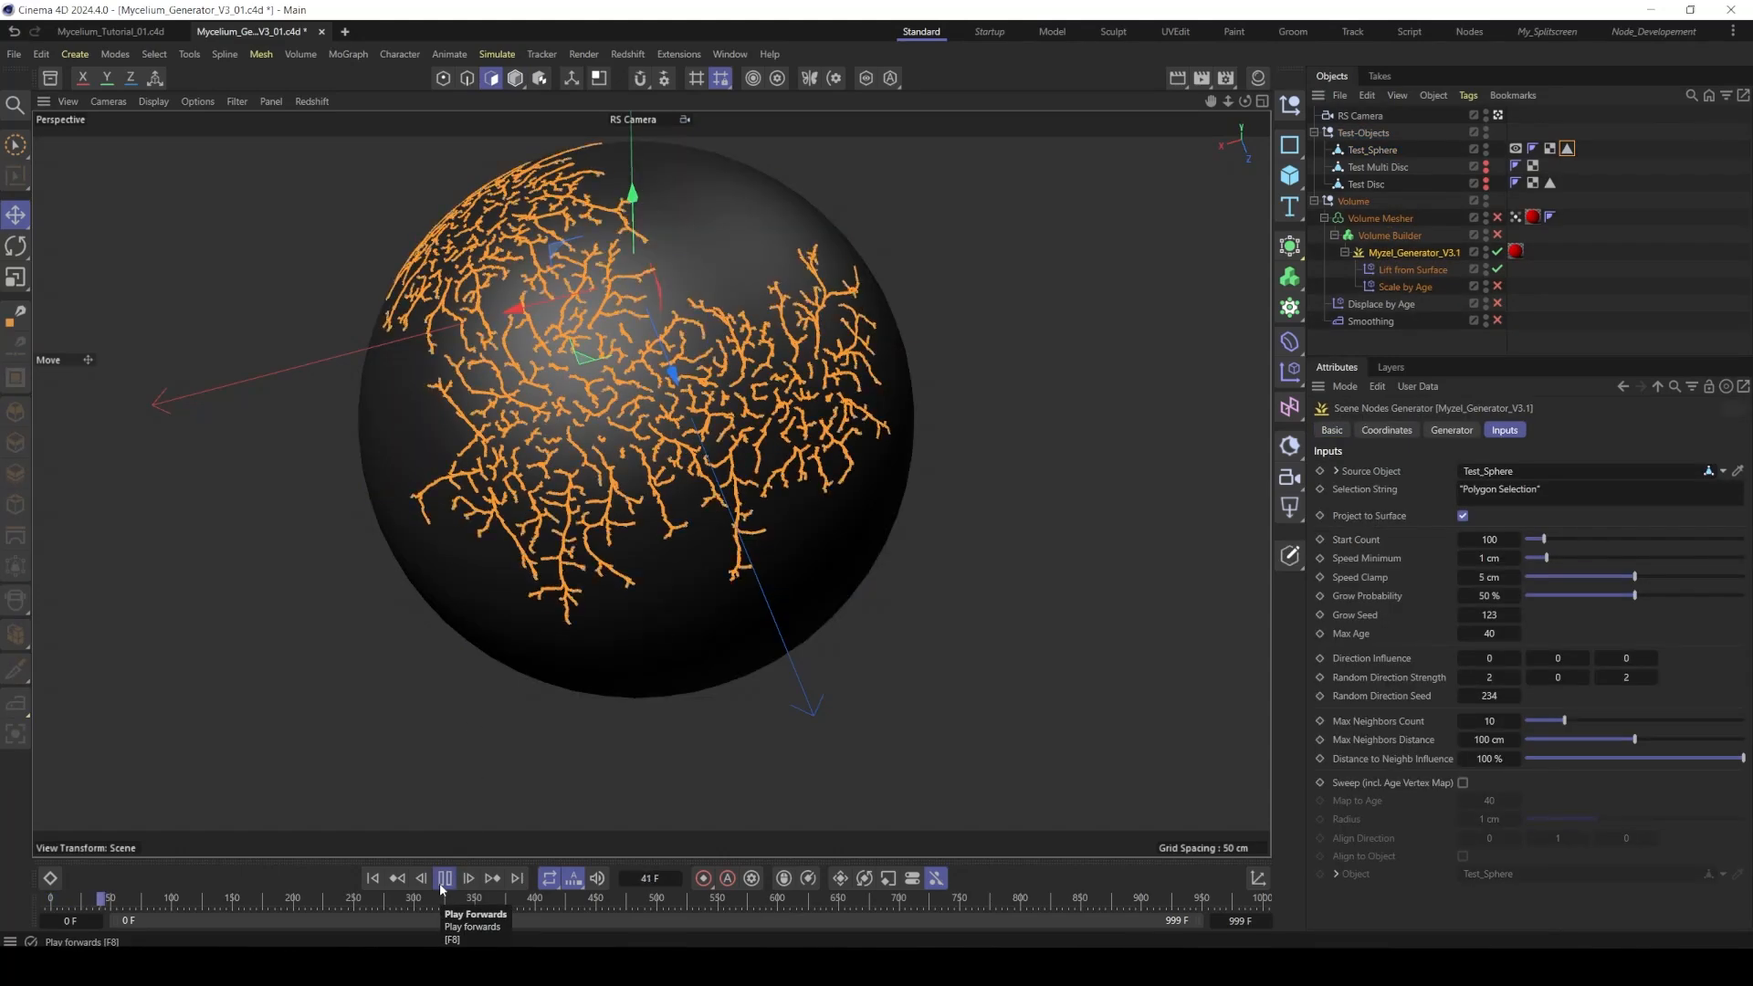
{"action": "left_click", "coordinate": [442, 882]}
{"action": "left_click_drag", "start_coordinate": [733, 546], "coordinate": [694, 447], "text": "alt"}
{"action": "middle_click_drag", "start_coordinate": [694, 448], "coordinate": [653, 385], "text": "alt"}
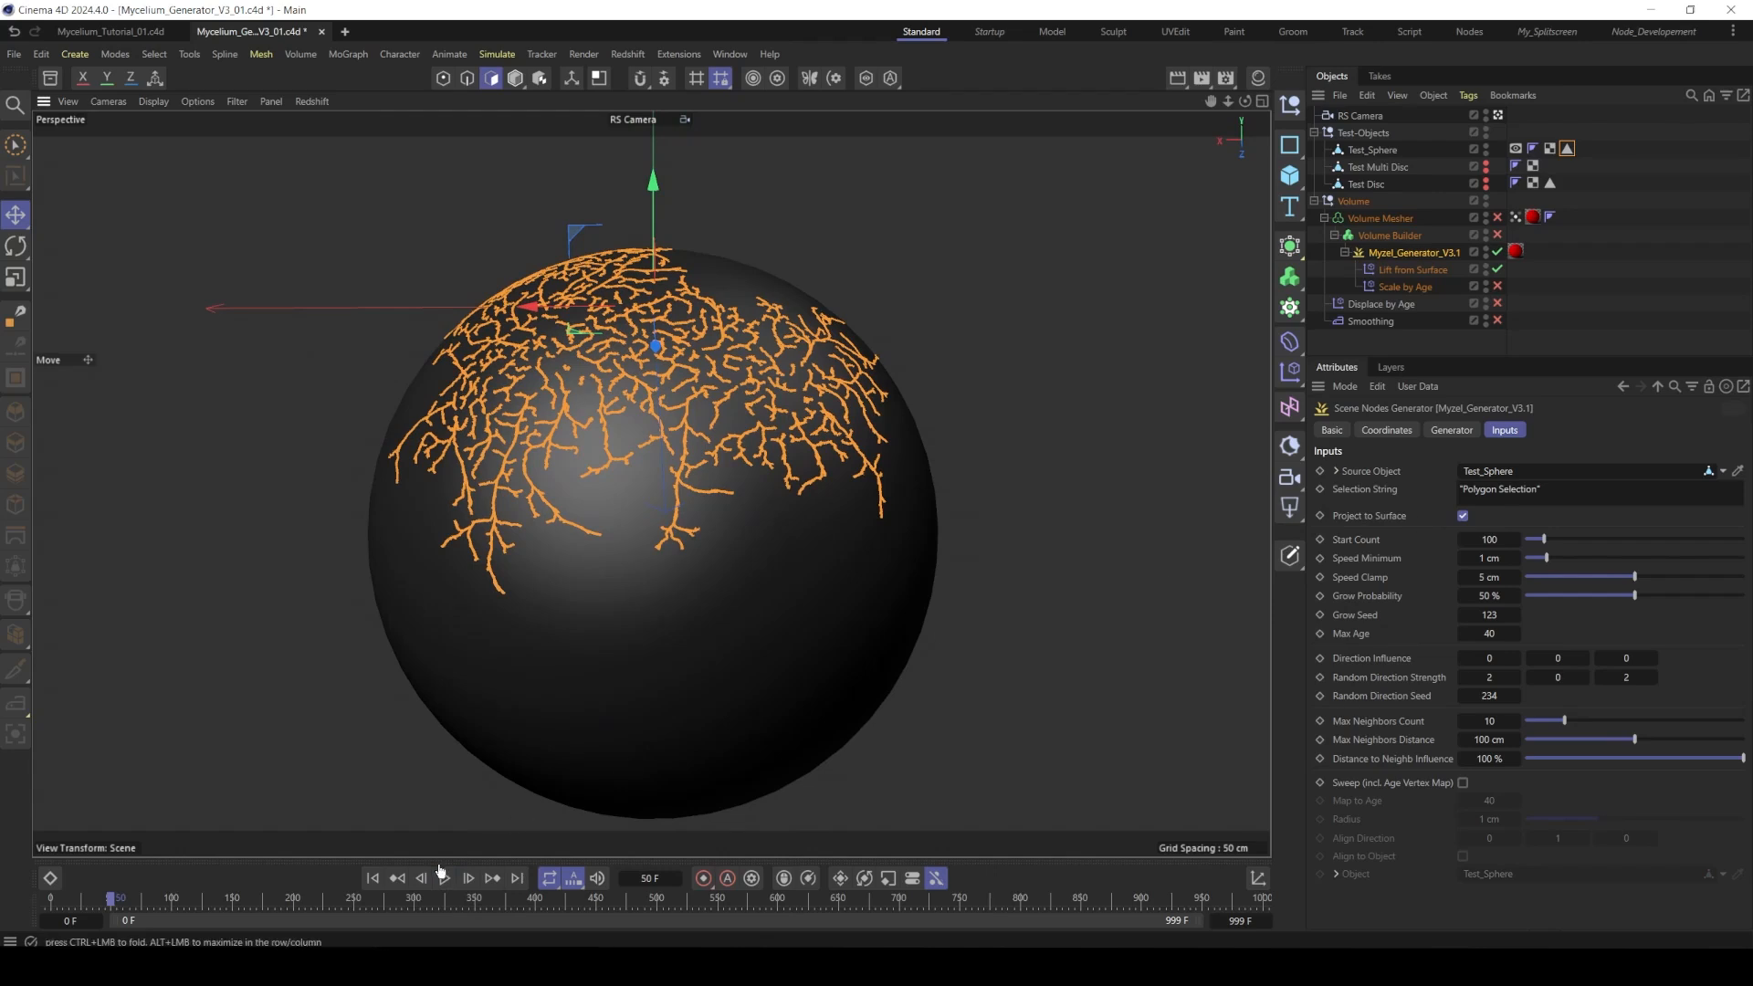
- Preview the growth from frame 0 with Project to Surface disabled, and return to frame 0 with it enabled again
{"action": "key", "text": "shift+f"}
{"action": "left_click", "coordinate": [1462, 517]}
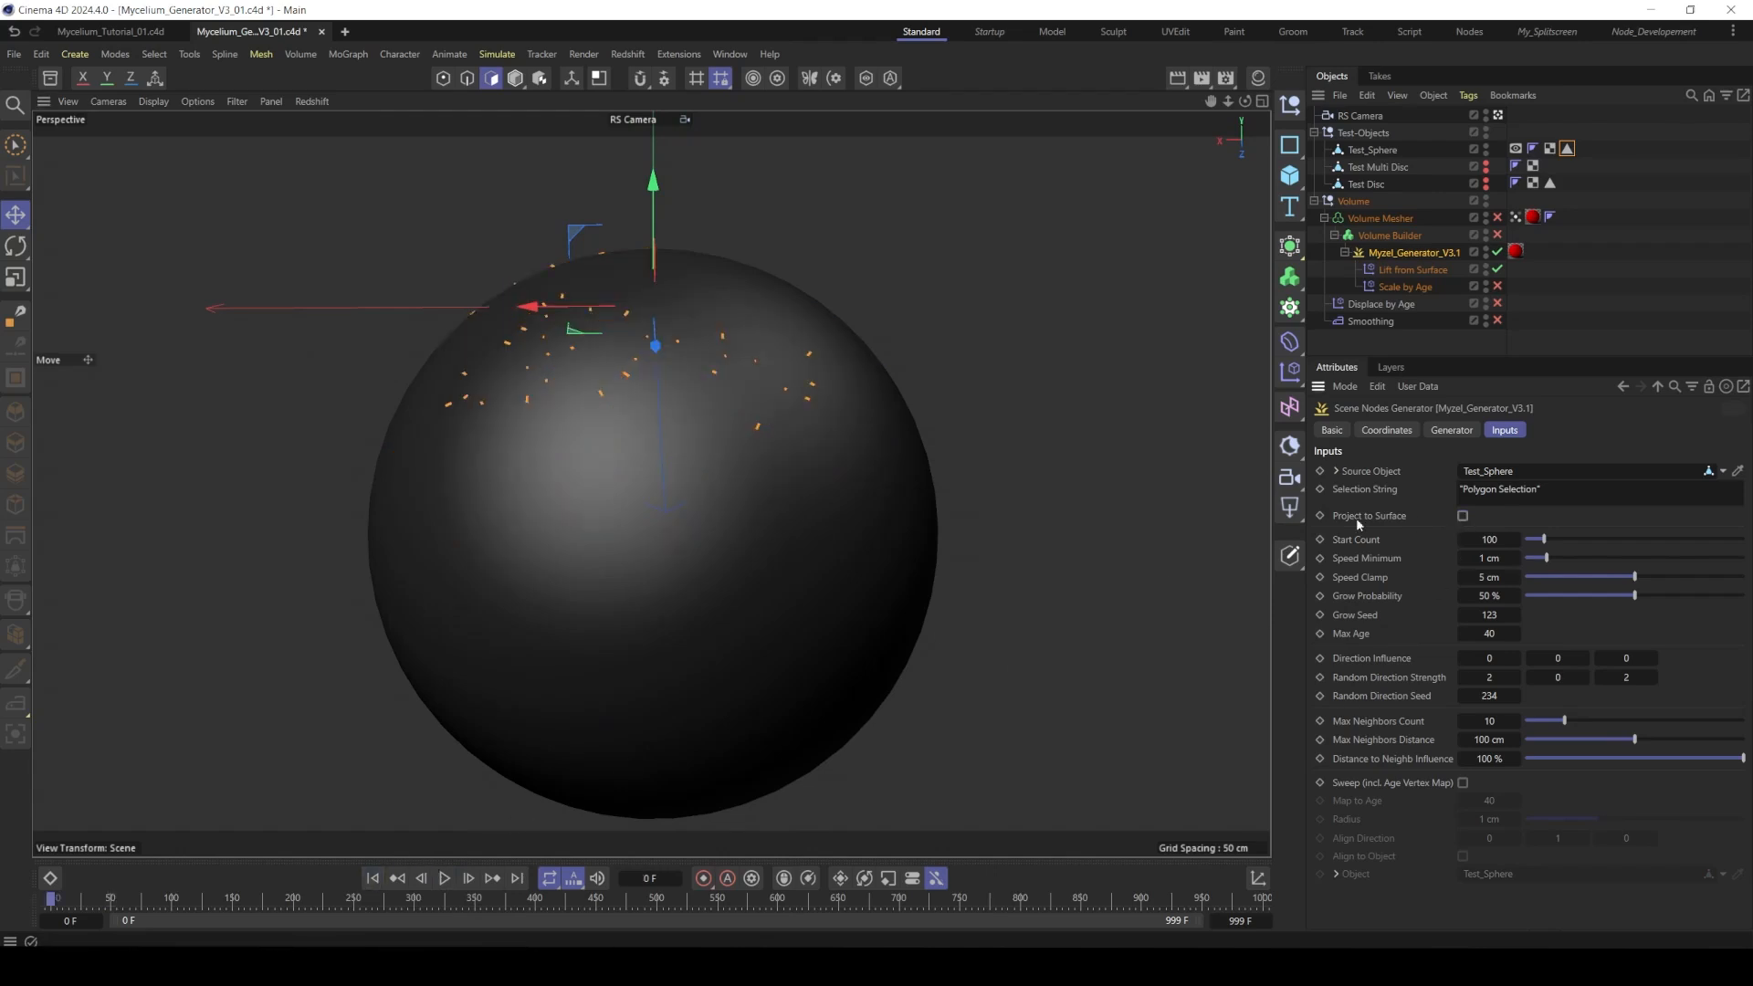
{"action": "left_click", "coordinate": [446, 879]}
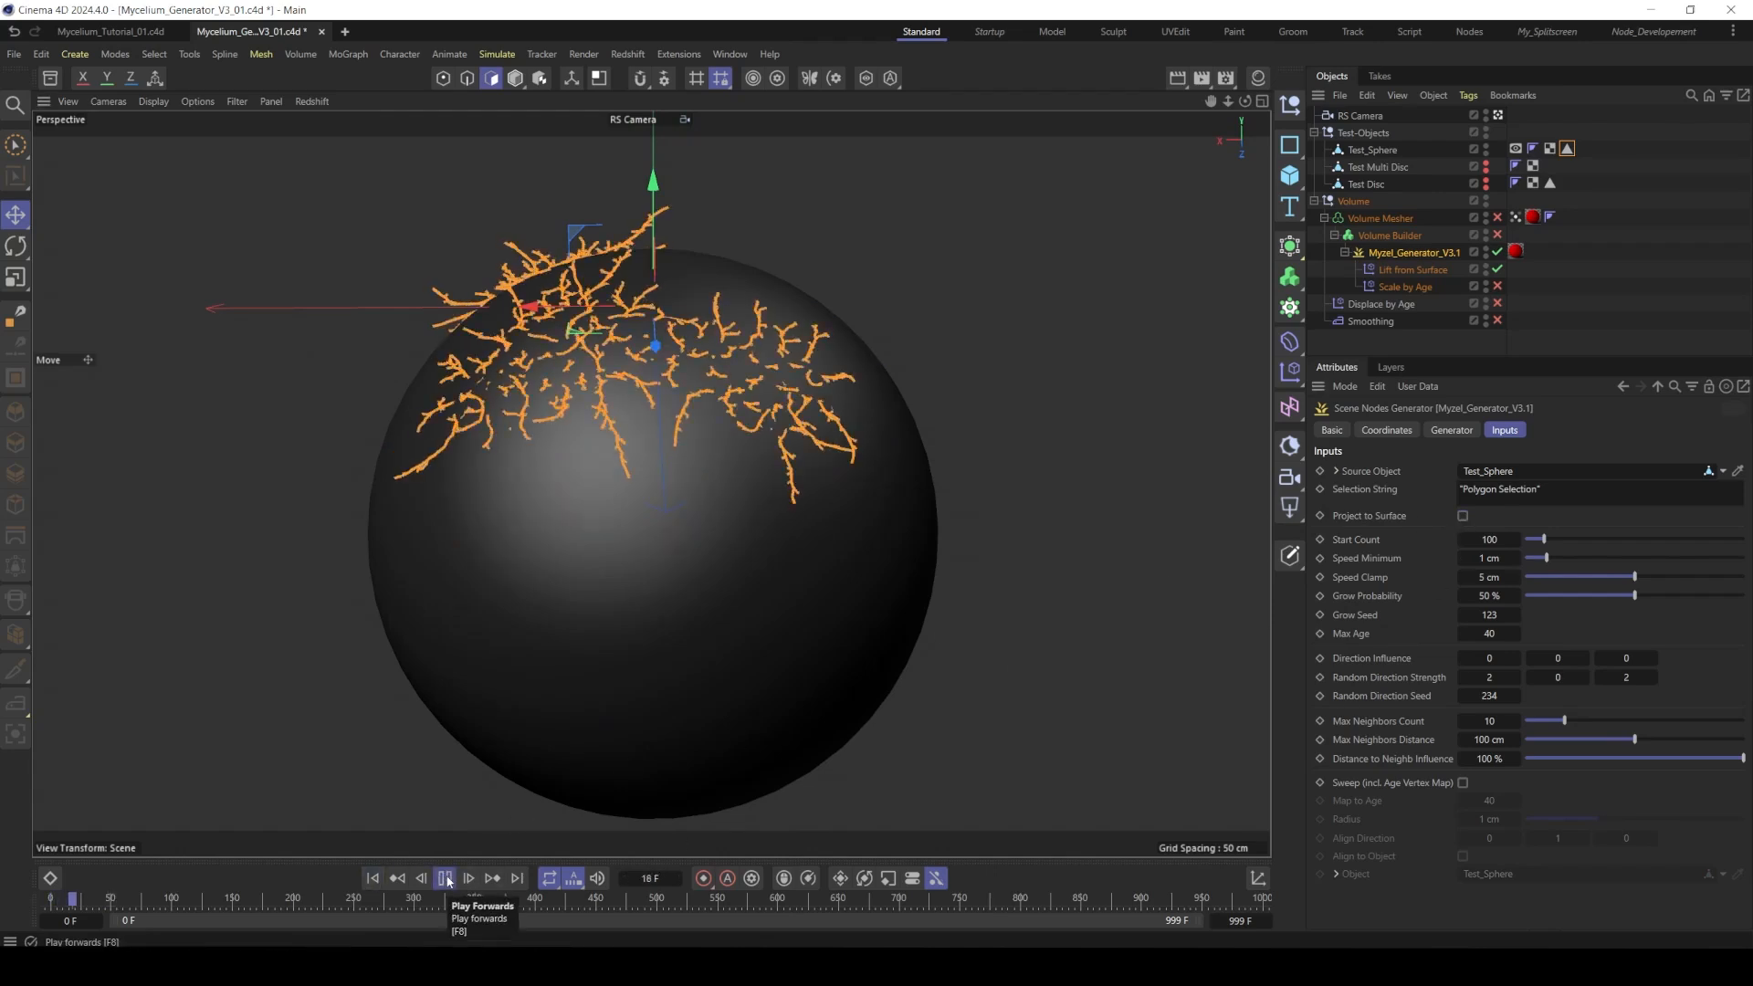
{"action": "left_click", "coordinate": [447, 880]}
{"action": "mouse_move", "coordinate": [662, 407]}
{"action": "left_mouse_down", "text": "alt"}
{"action": "mouse_move", "coordinate": [664, 334]}
{"action": "mouse_move", "coordinate": [769, 303]}
{"action": "mouse_move", "coordinate": [653, 395]}
{"action": "left_mouse_up", "text": "alt"}
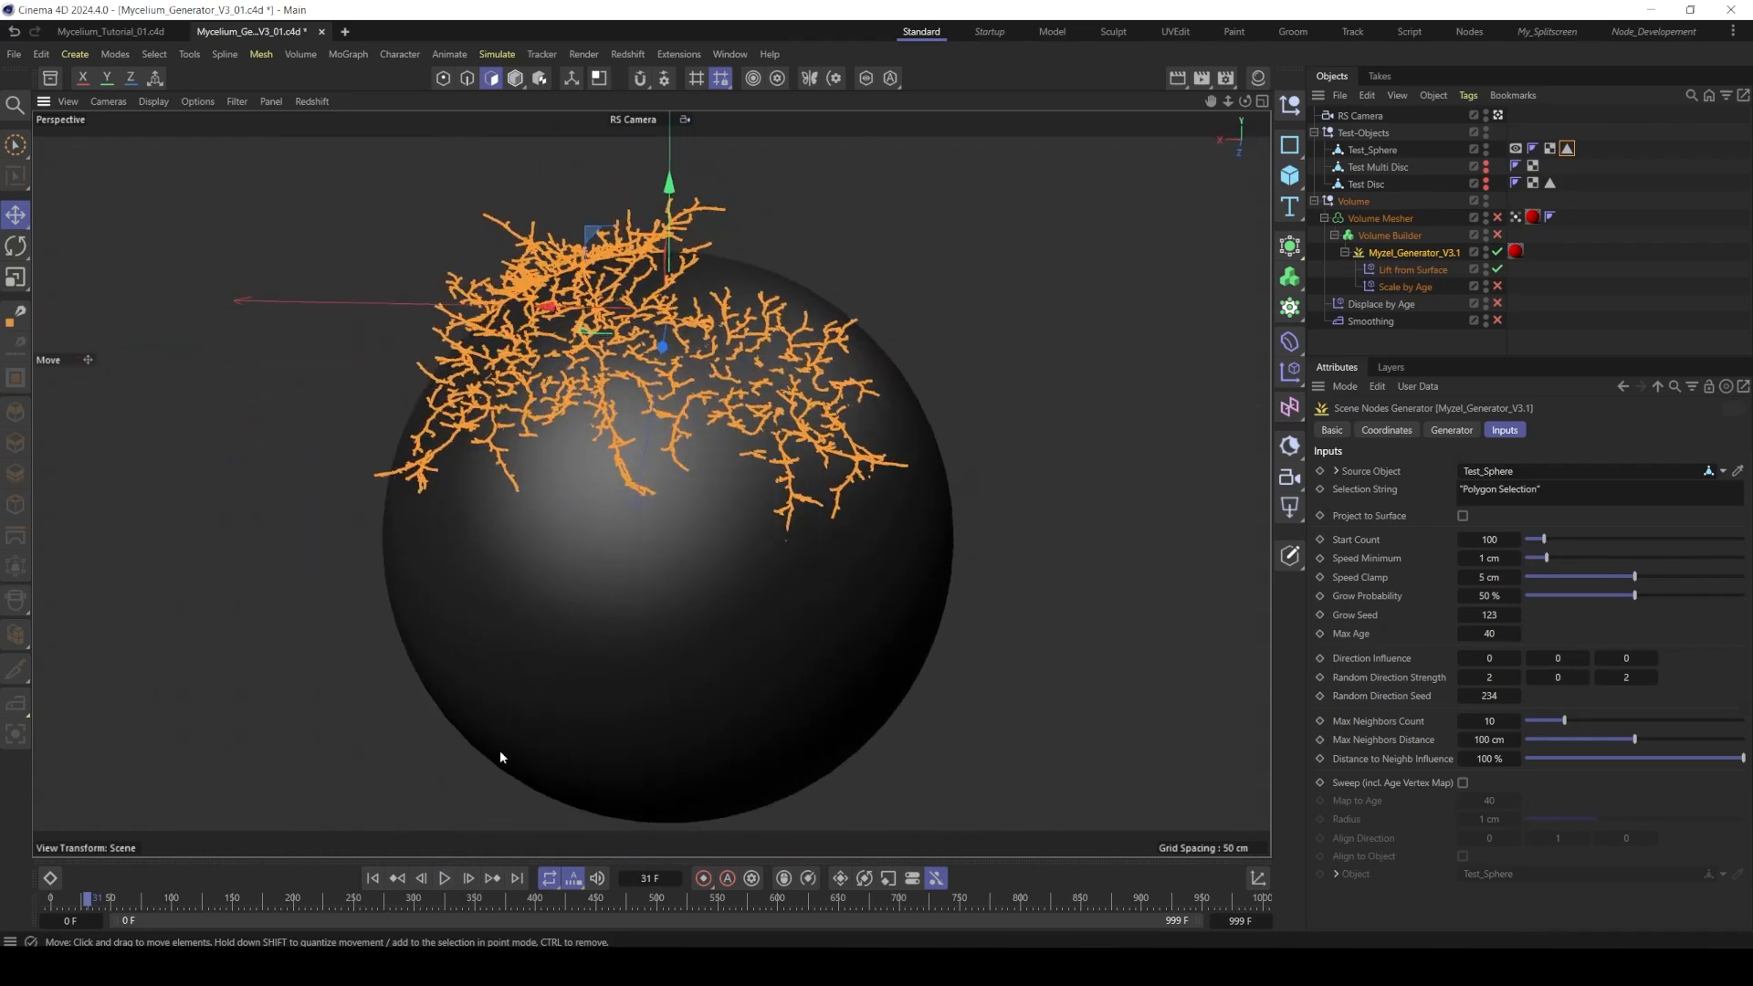
{"action": "left_click", "coordinate": [372, 878]}
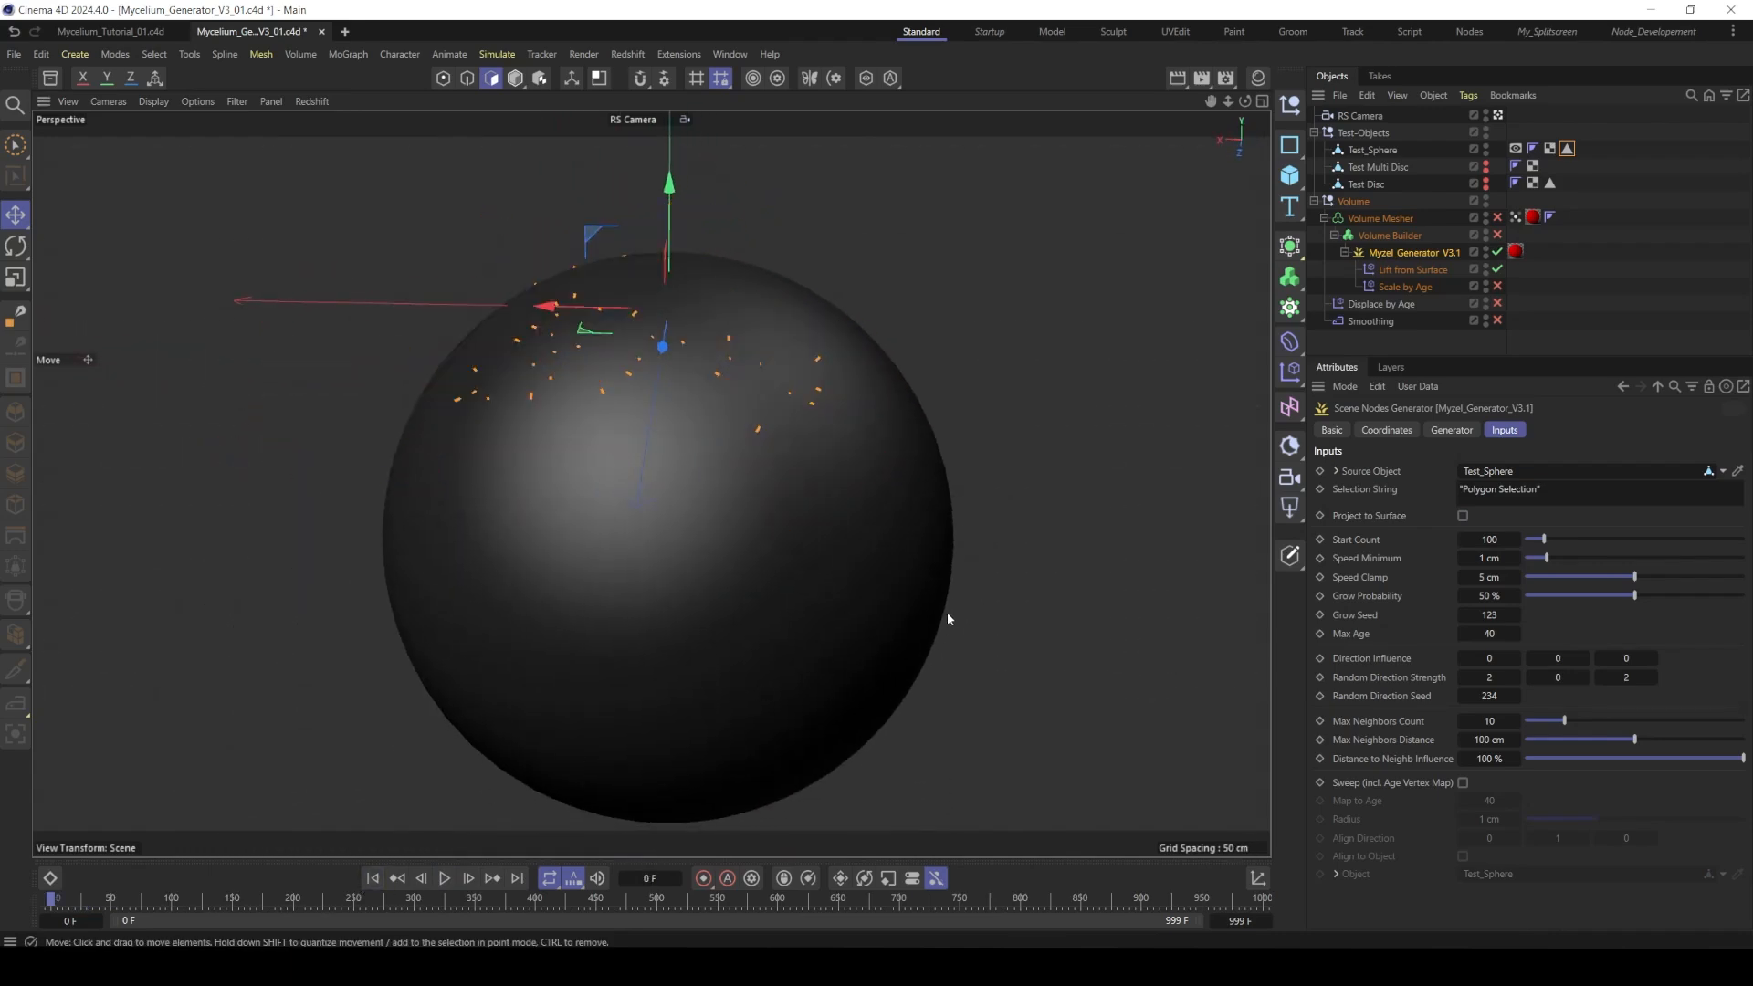
{"action": "left_click", "coordinate": [1463, 517]}
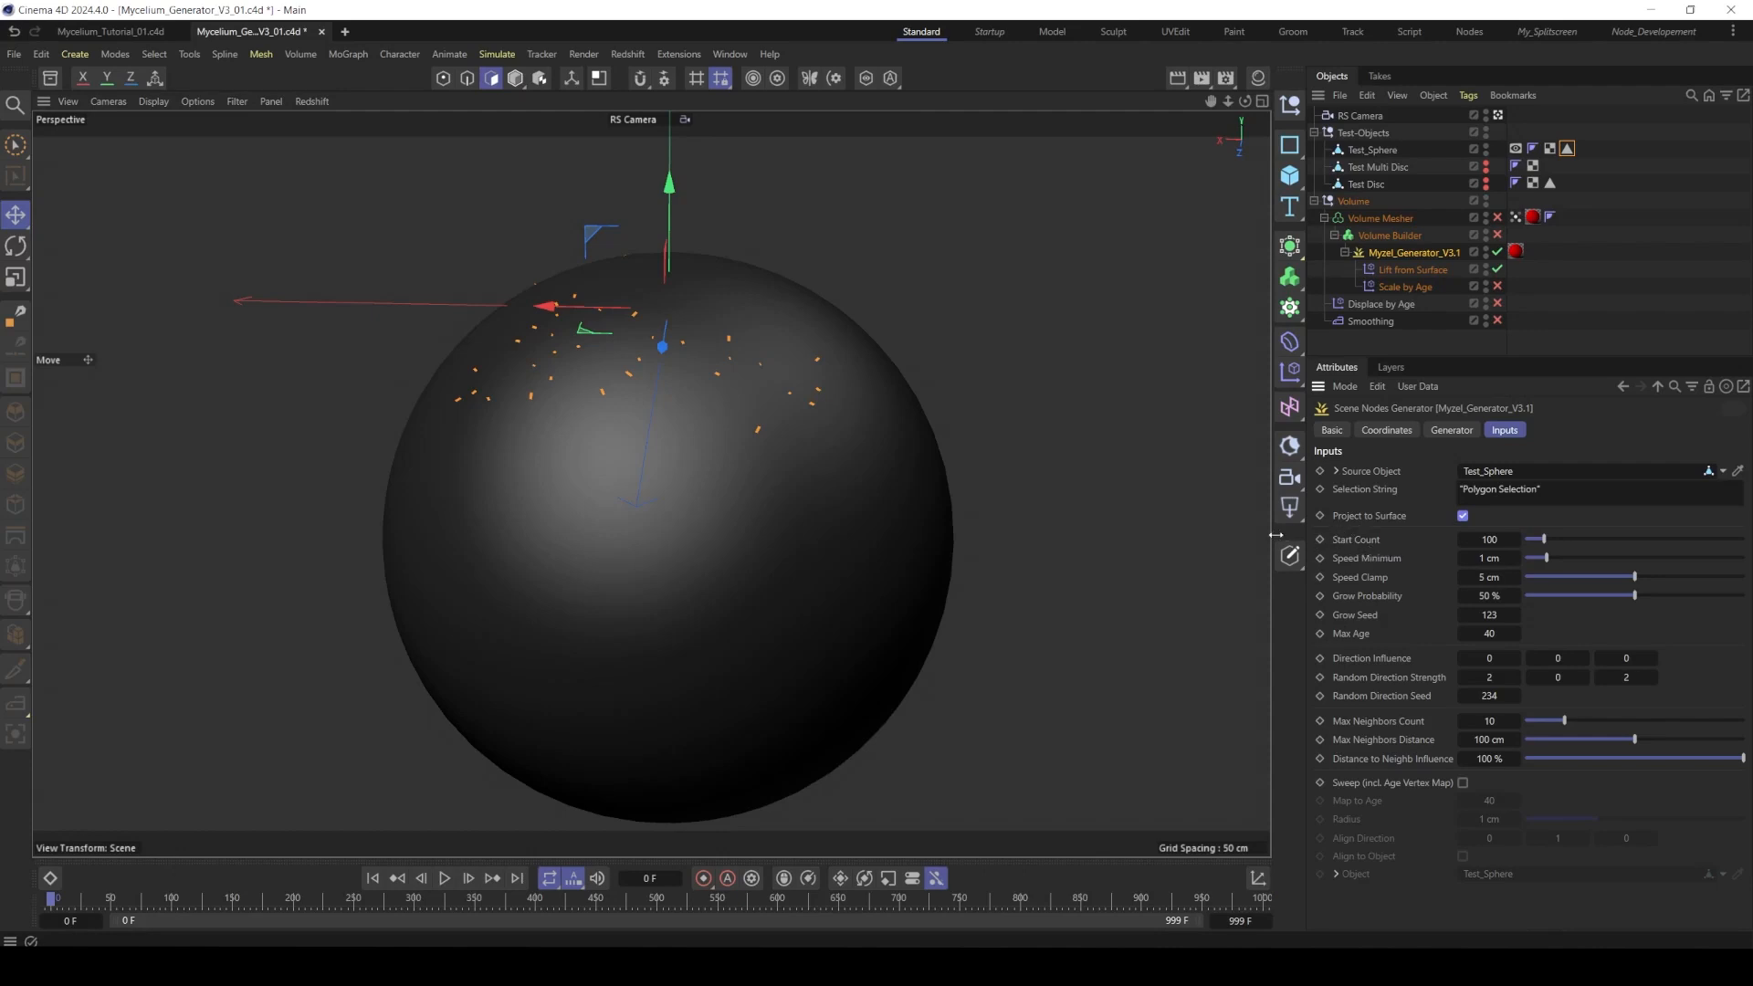
- Set the generator's Start Count to 300, play the growth to frame 73 and return to frame 0
{"action": "left_click", "coordinate": [1478, 539]}
{"action": "left_click", "coordinate": [1482, 540]}
{"action": "key", "text": "Return"}
{"action": "left_click_drag", "start_coordinate": [649, 366], "coordinate": [641, 422], "text": "alt"}
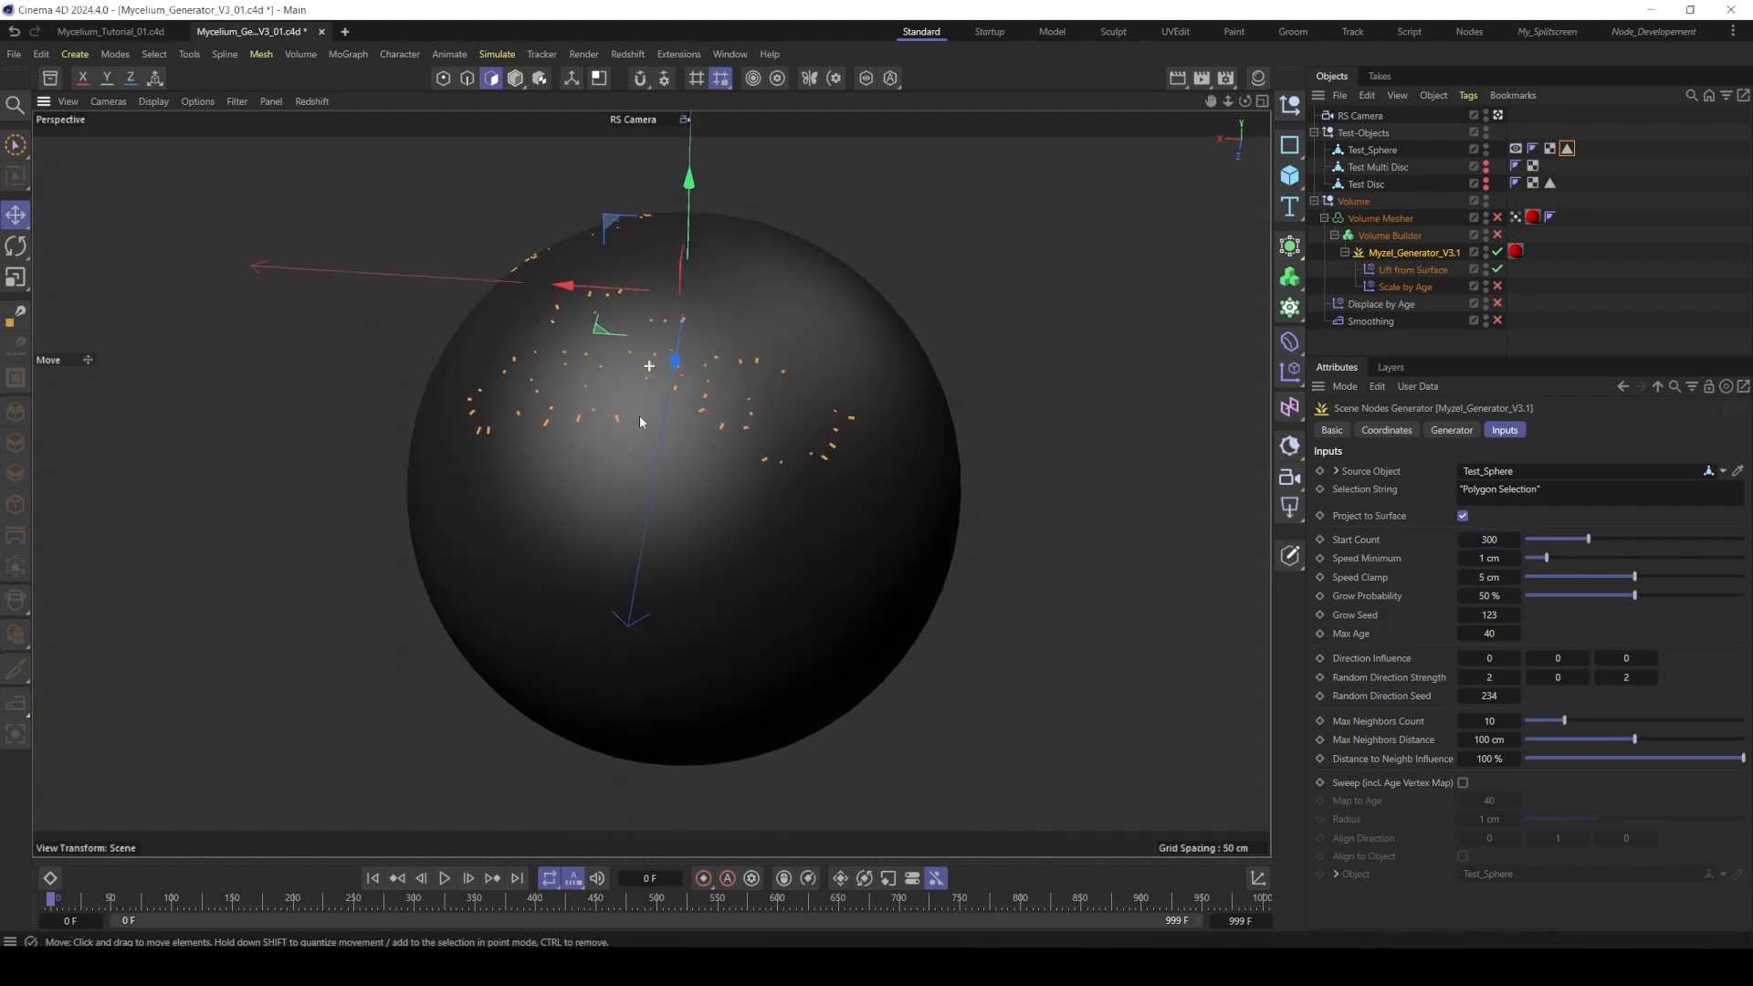
{"action": "left_click", "coordinate": [445, 877]}
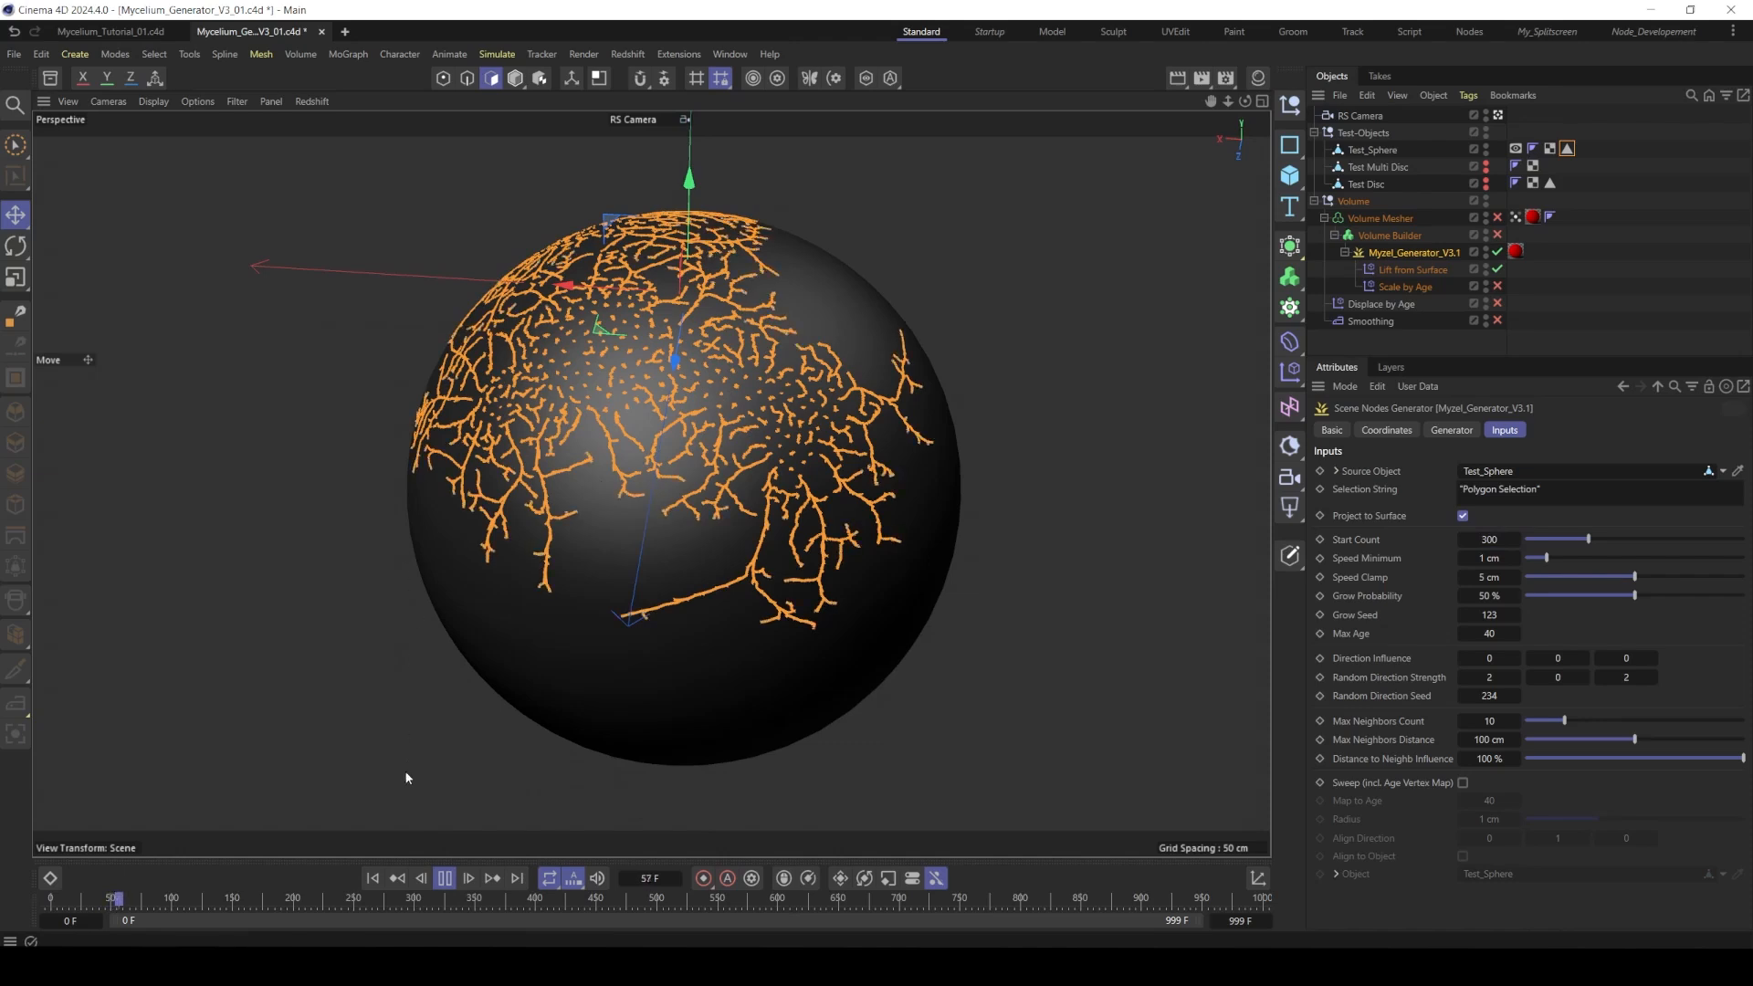
{"action": "left_click", "coordinate": [448, 879]}
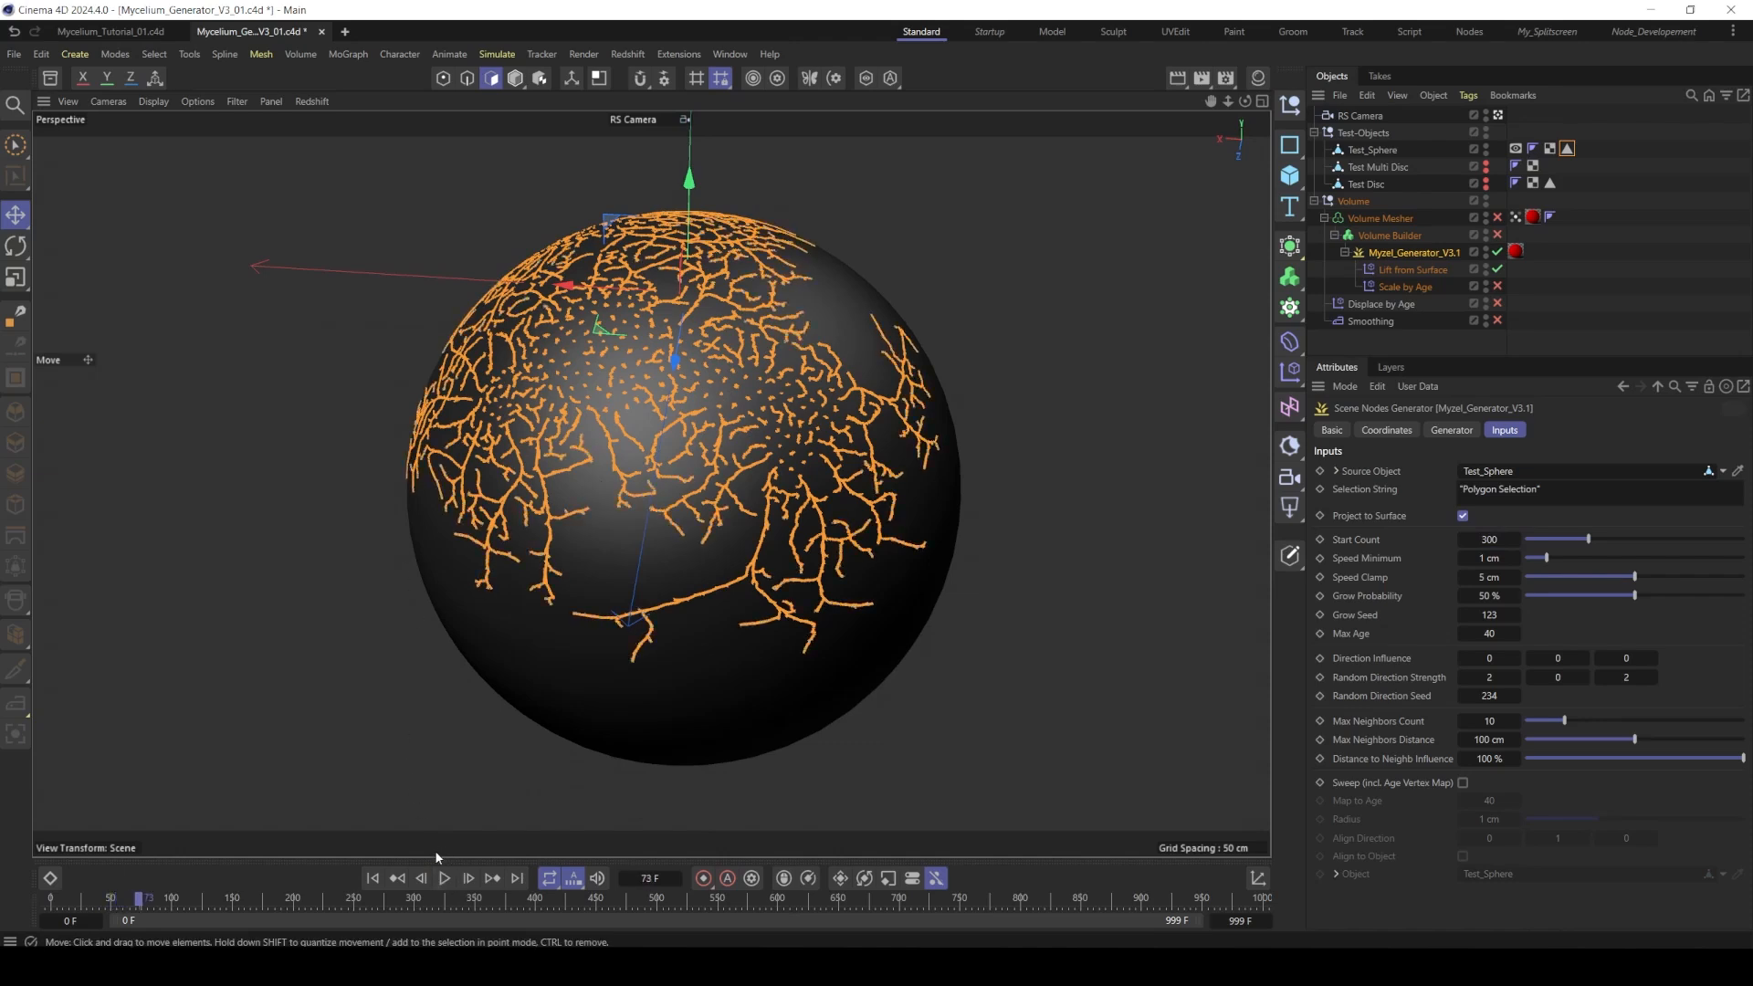
{"action": "left_click", "coordinate": [371, 879]}
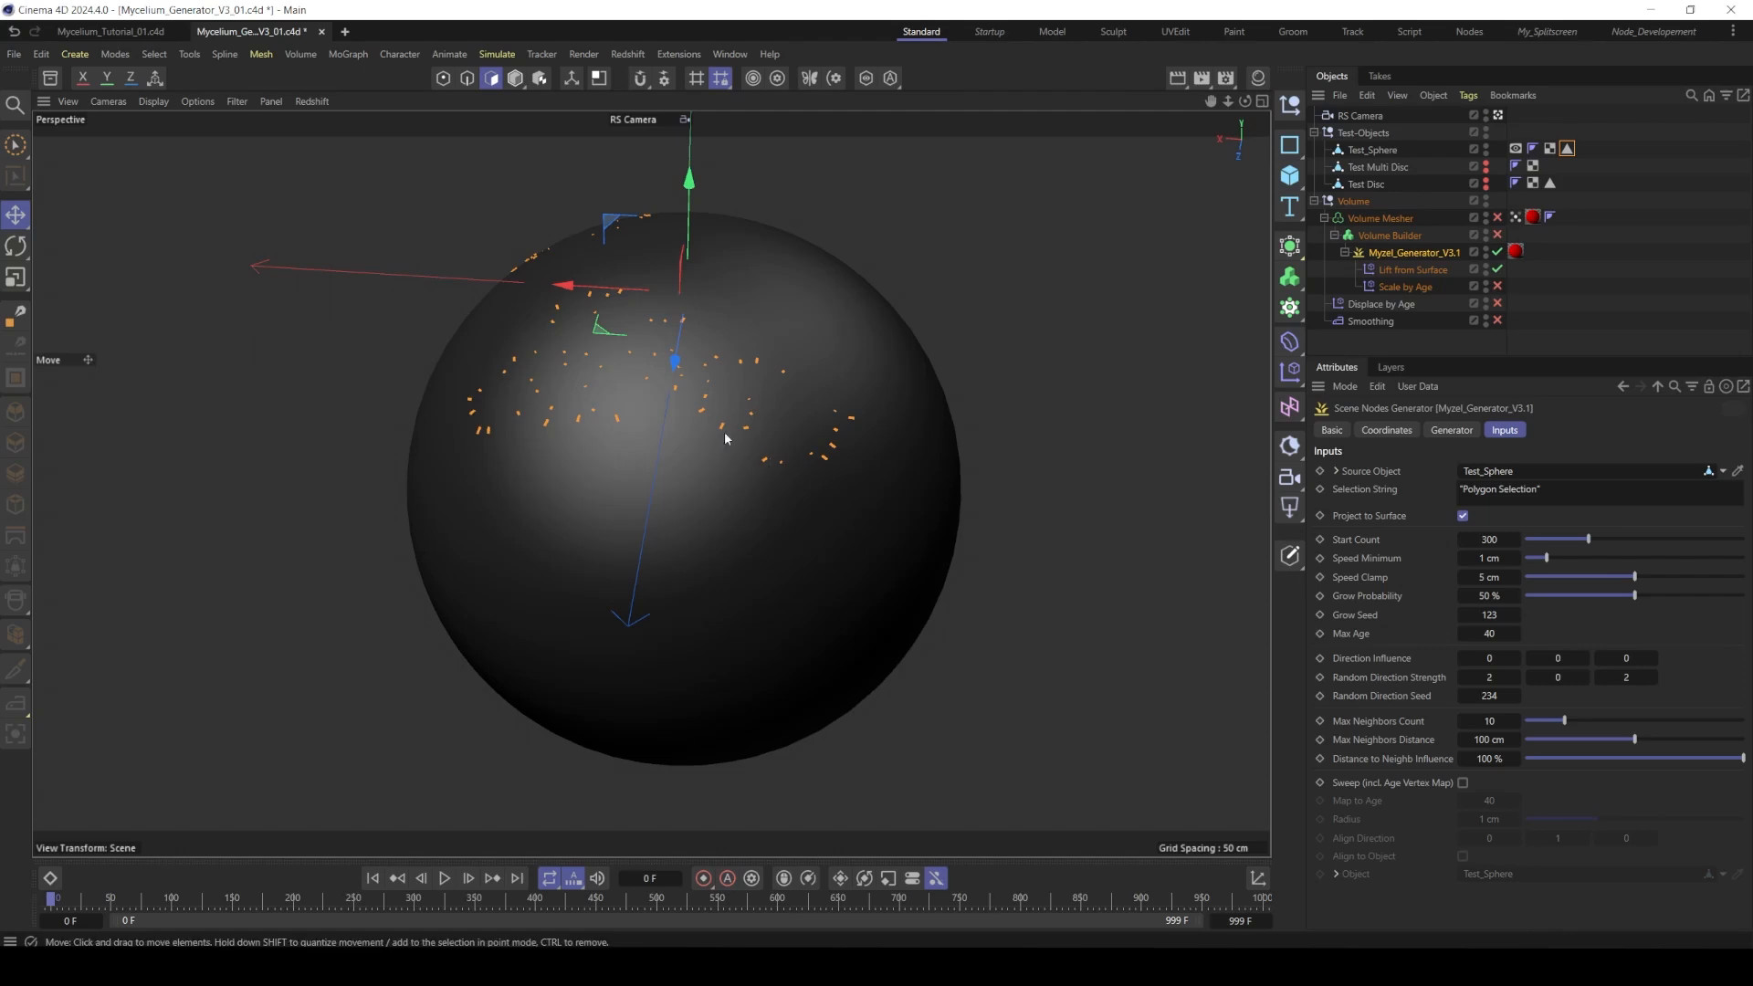
- Set the Speed Clamp to 2 cm, play the growth to frame 86 and return to frame 0
{"action": "left_click", "coordinate": [1488, 577]}
{"action": "left_click", "coordinate": [1489, 557]}
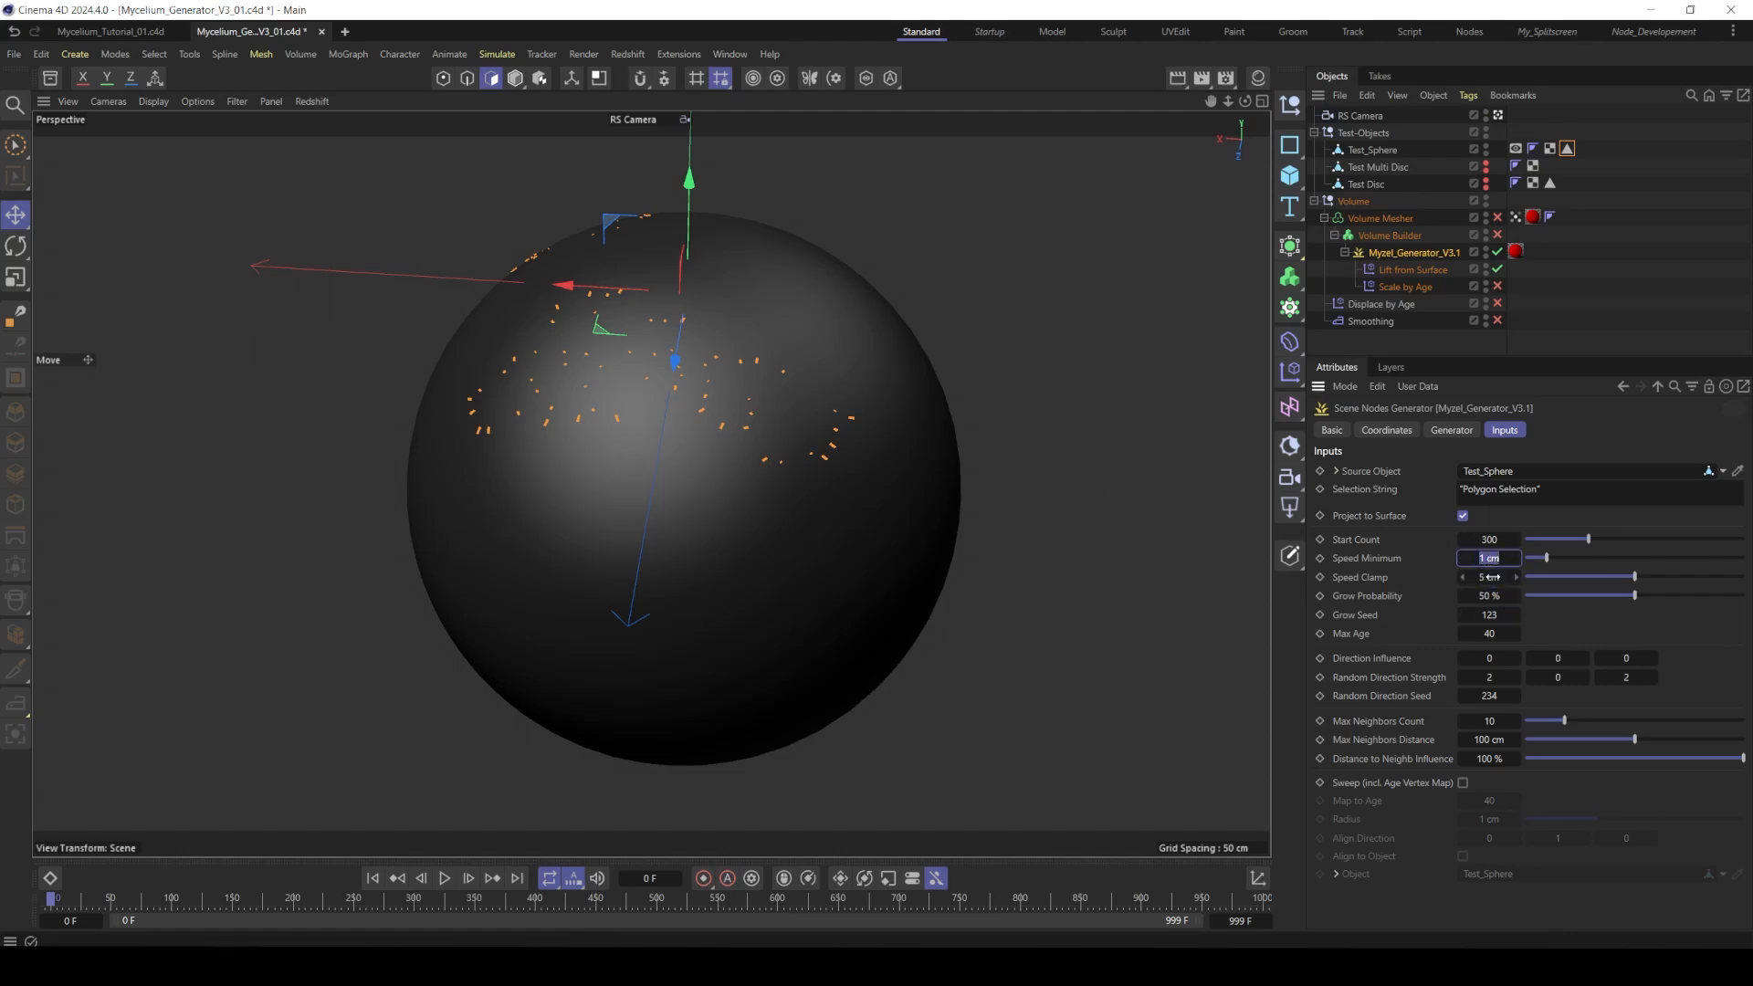
{"action": "left_click", "coordinate": [1493, 577]}
{"action": "type", "text": "2"}
{"action": "left_click", "coordinate": [1356, 572]}
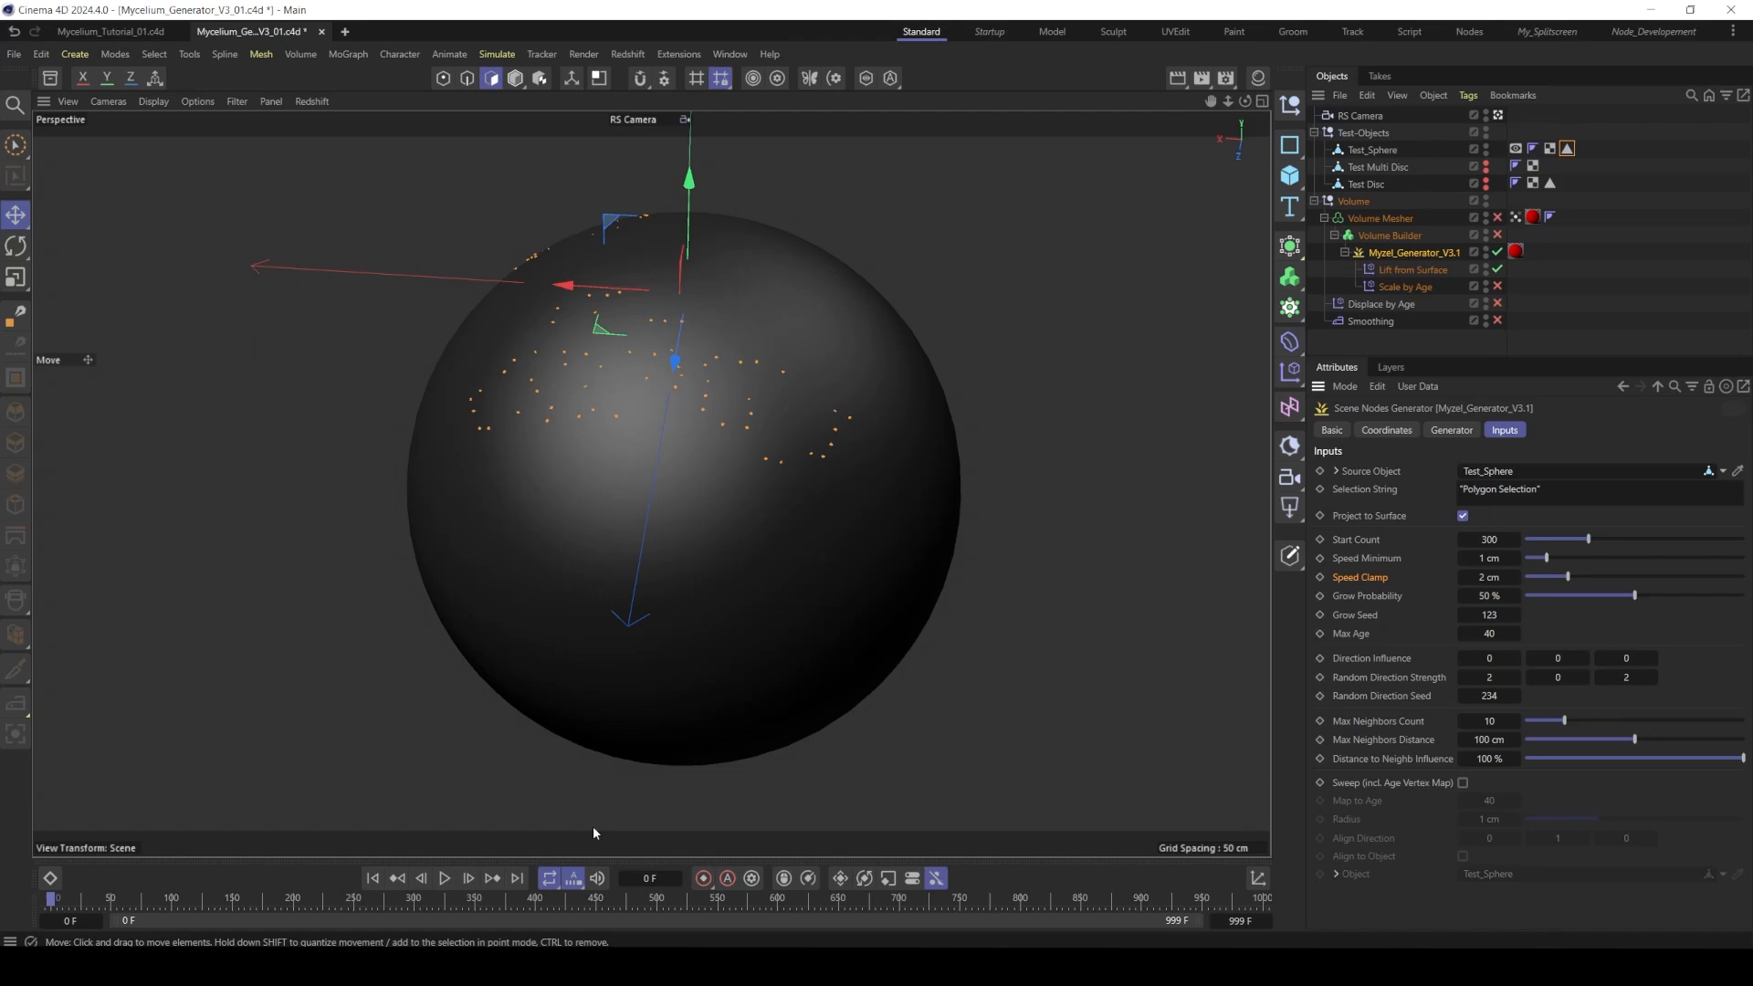
{"action": "left_click", "coordinate": [444, 879]}
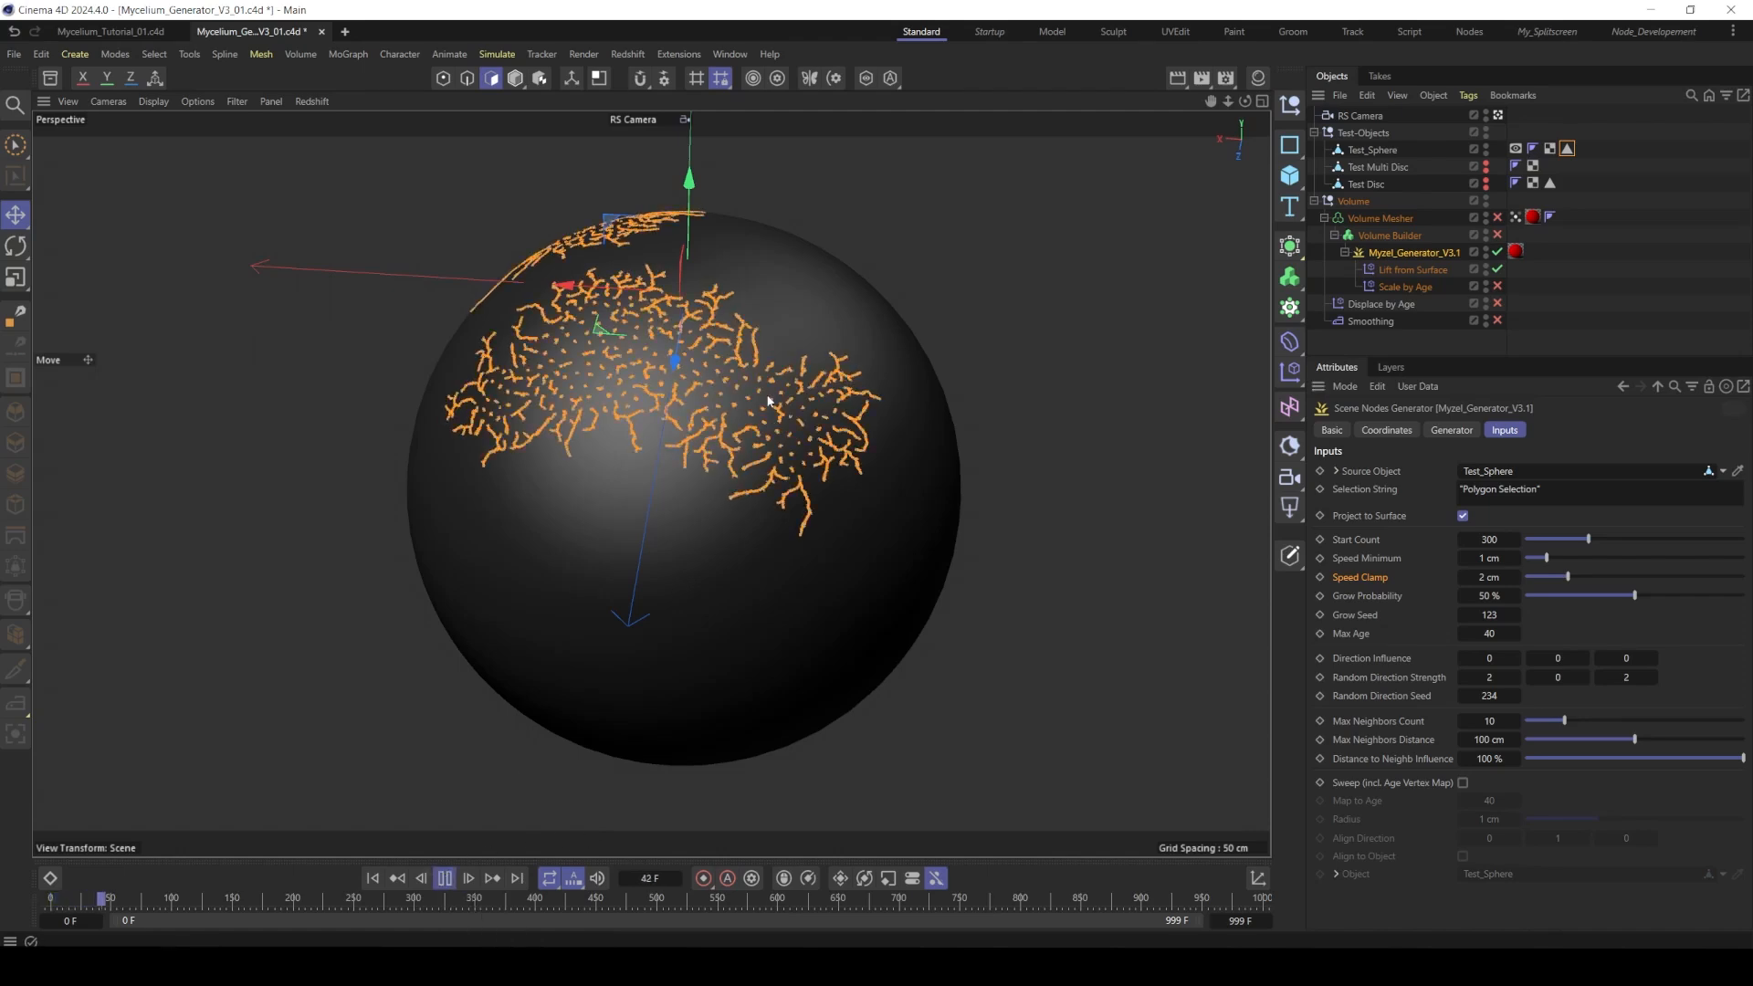
{"action": "left_click", "coordinate": [444, 878]}
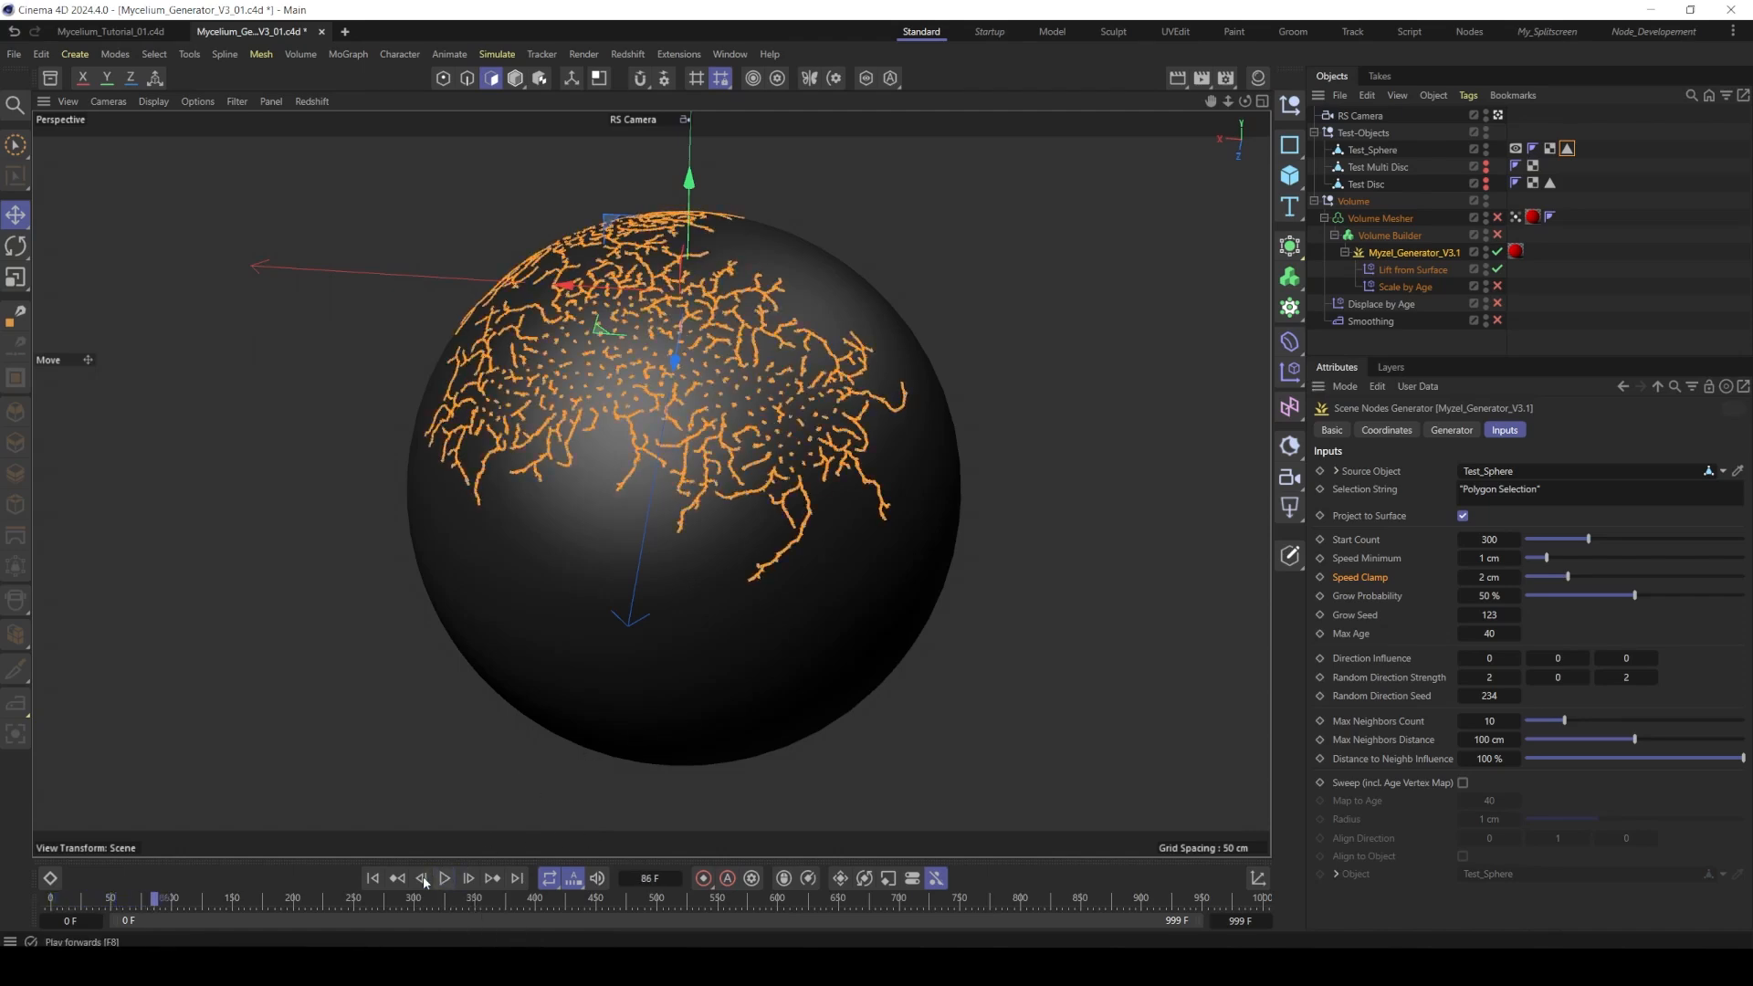
{"action": "left_click", "coordinate": [372, 878]}
- Set the Speed Clamp to 10 cm, play the growth to frame 42, inspect it and return to frame 0
{"action": "left_click", "coordinate": [1488, 577]}
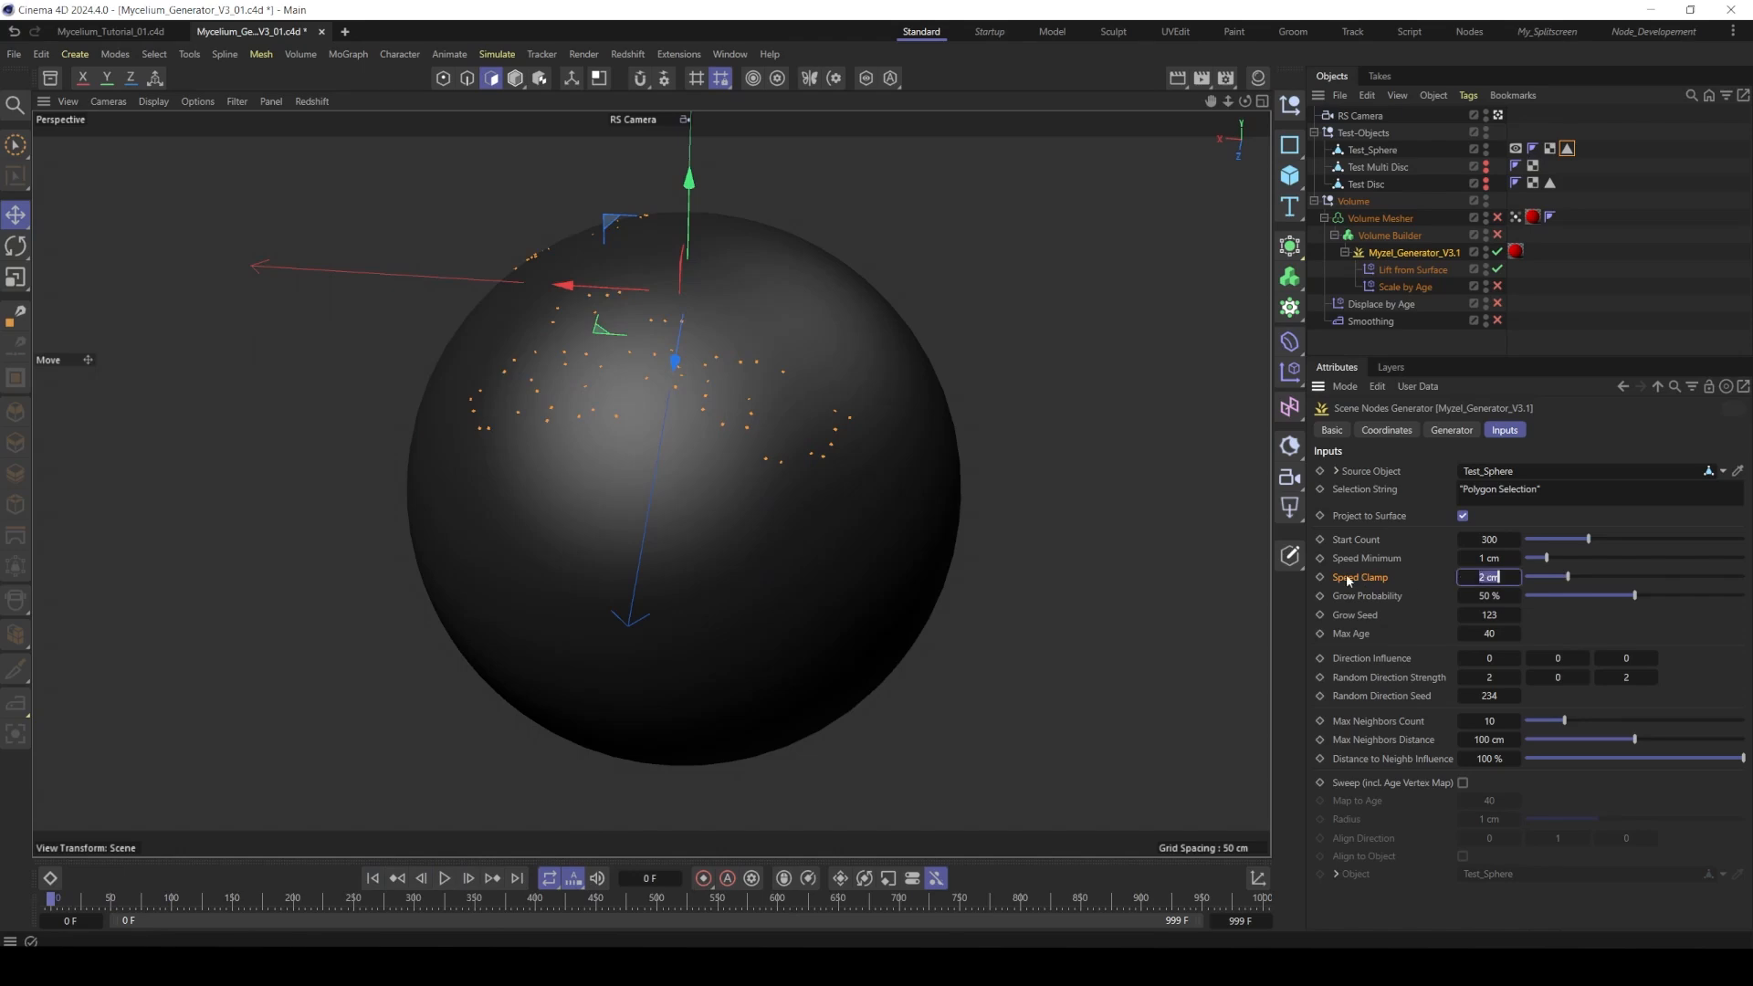
{"action": "type", "text": "10"}
{"action": "key", "text": "Return"}
{"action": "left_click", "coordinate": [447, 877]}
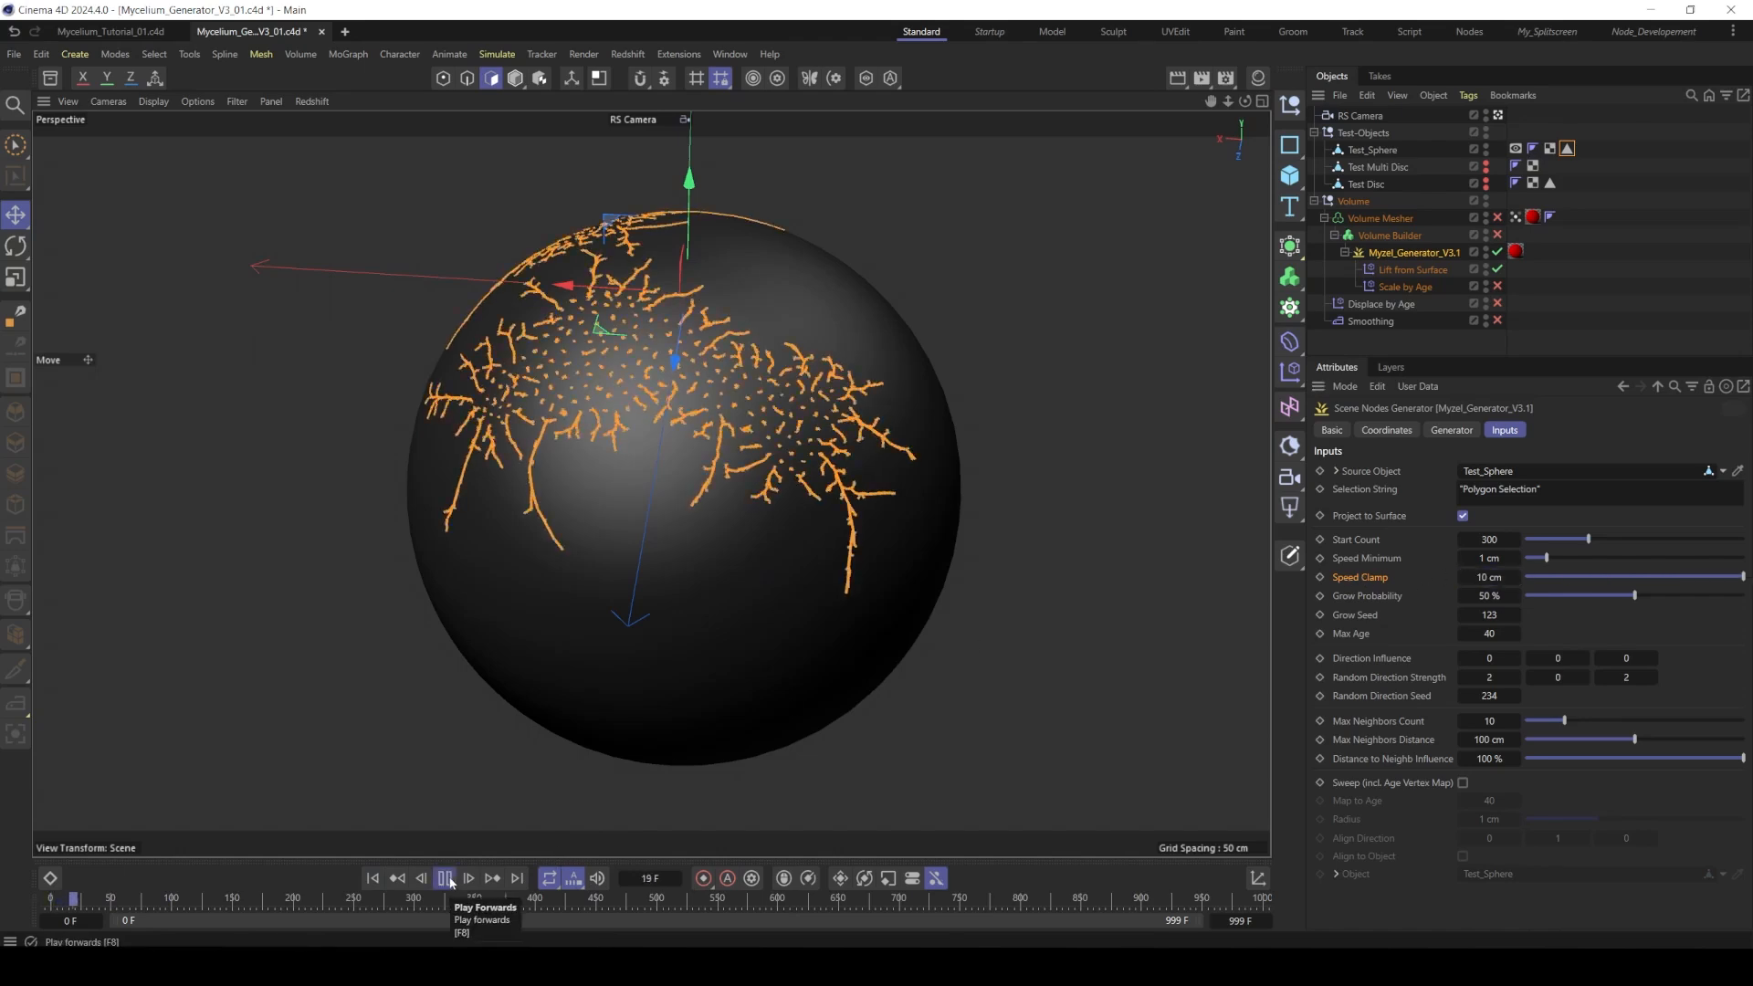
{"action": "left_click", "coordinate": [450, 882]}
{"action": "left_click_drag", "start_coordinate": [830, 531], "coordinate": [856, 485], "text": "alt"}
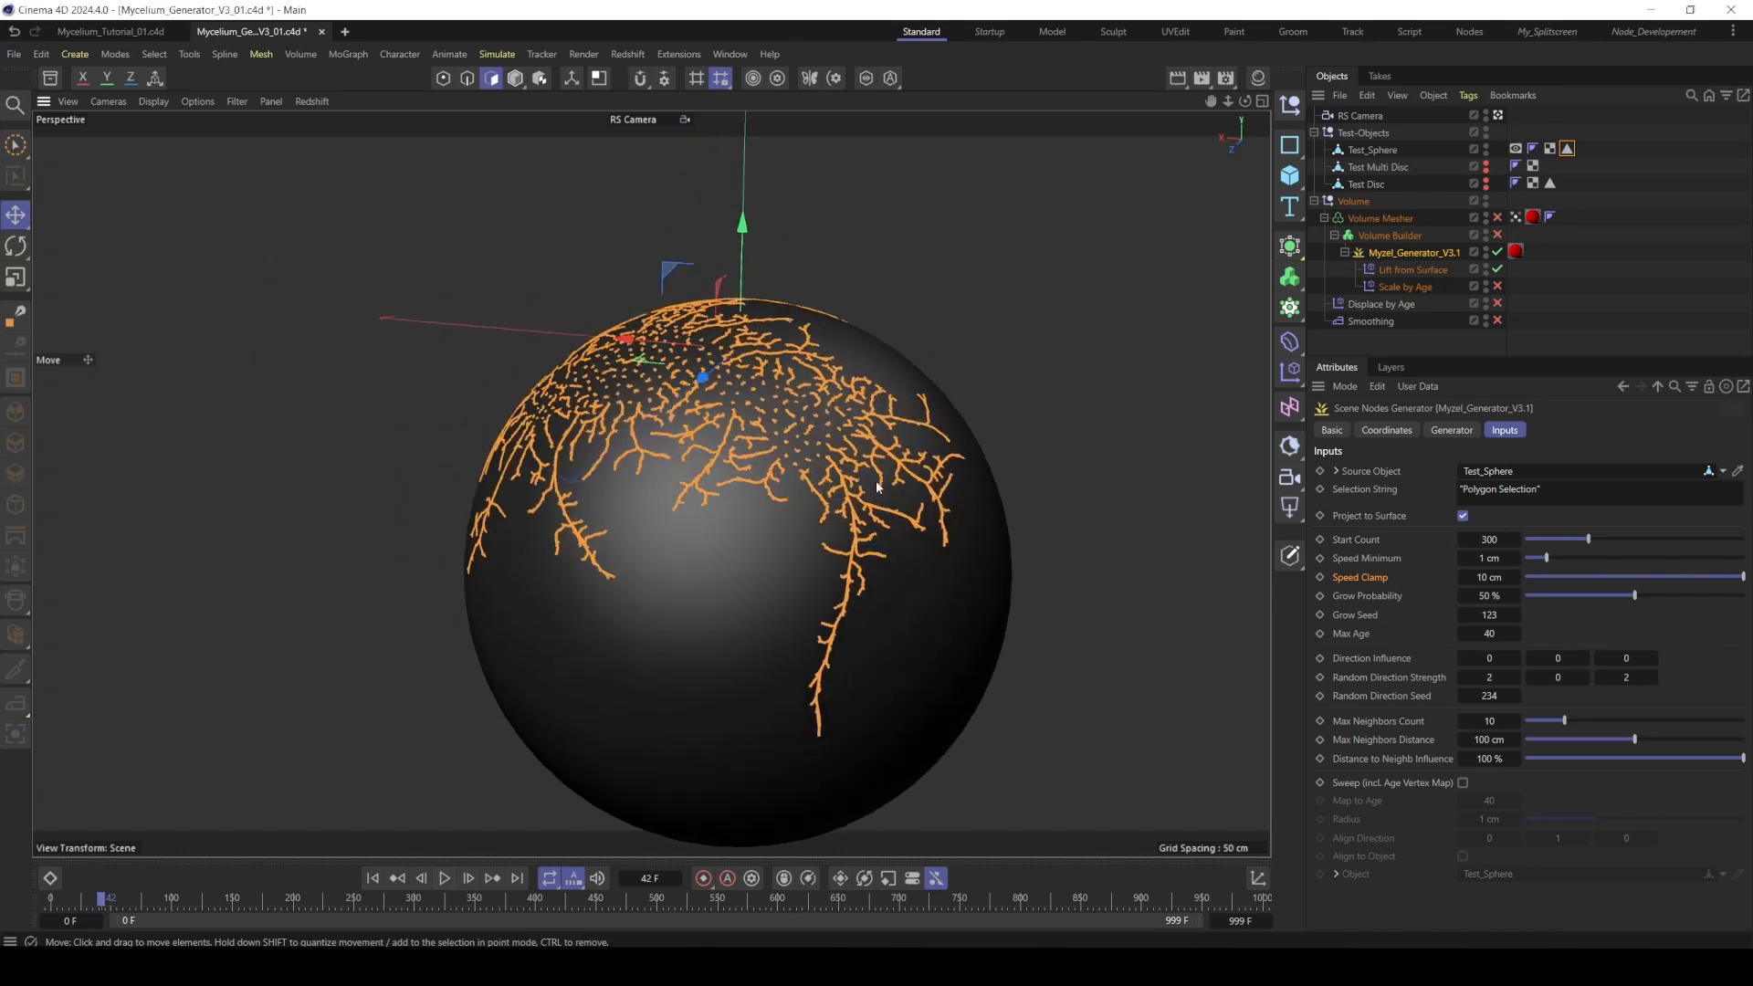
{"action": "left_click", "coordinate": [372, 877]}
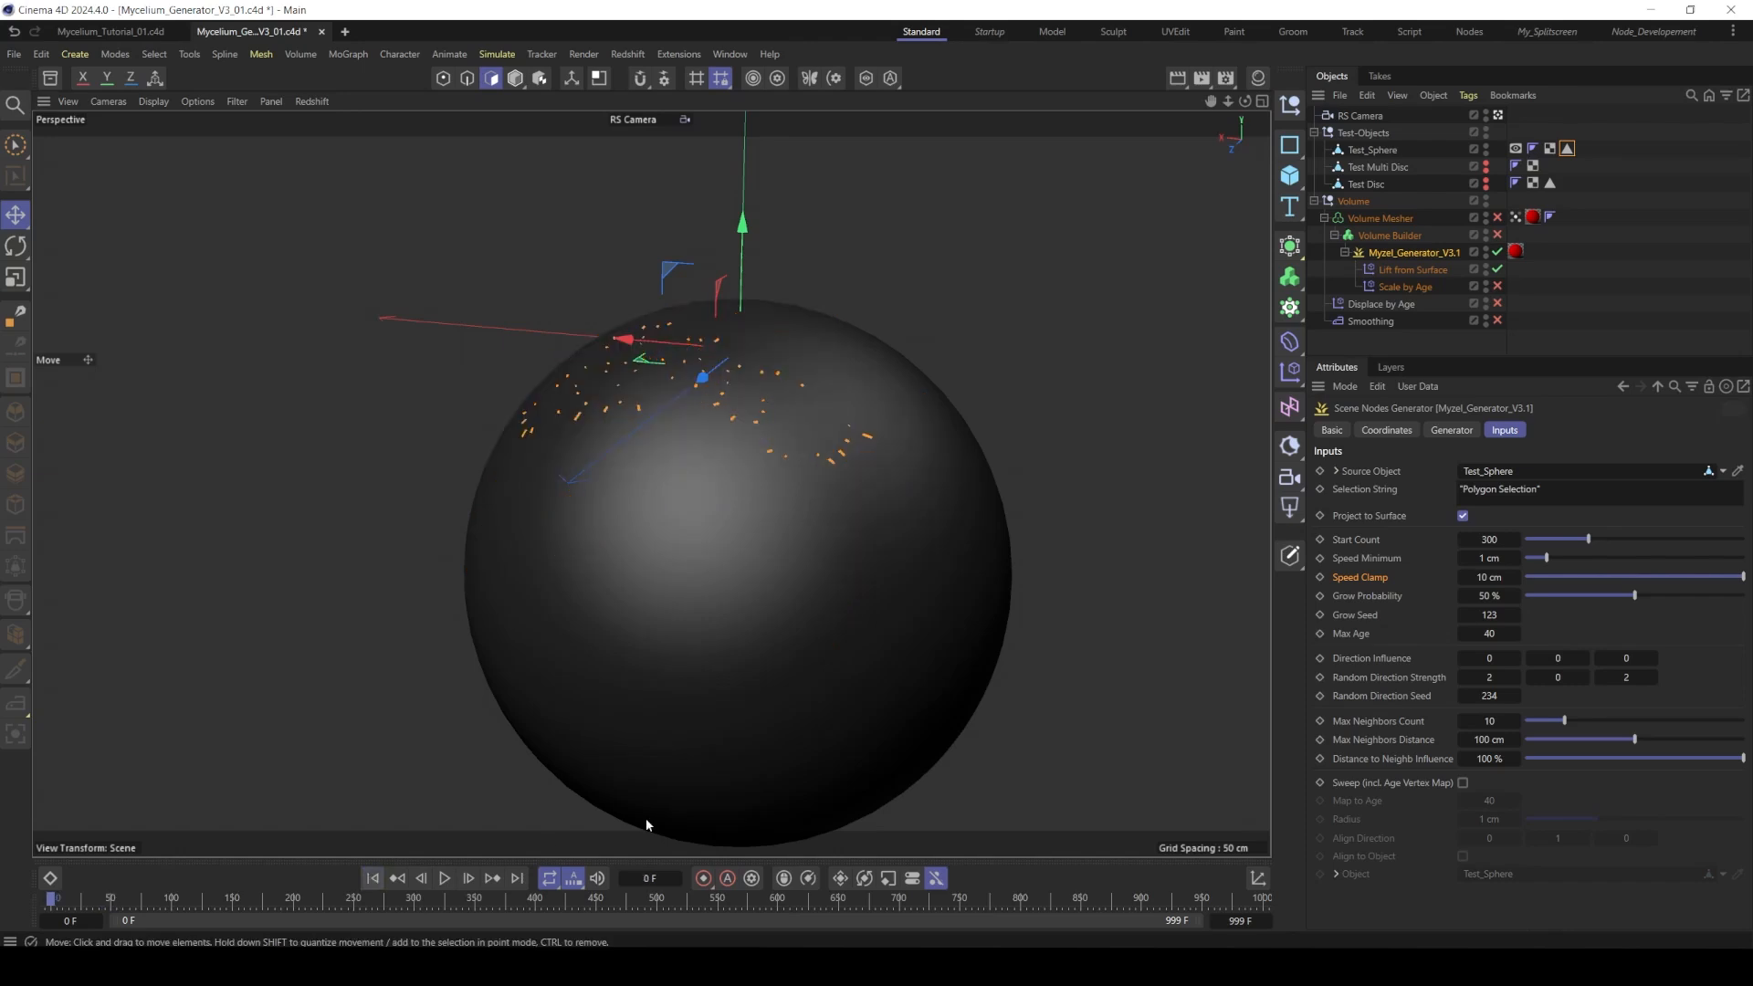
- Set the generator's Speed Clamp to 5 cm
{"action": "left_click", "coordinate": [1489, 577]}
{"action": "type", "text": "1"}
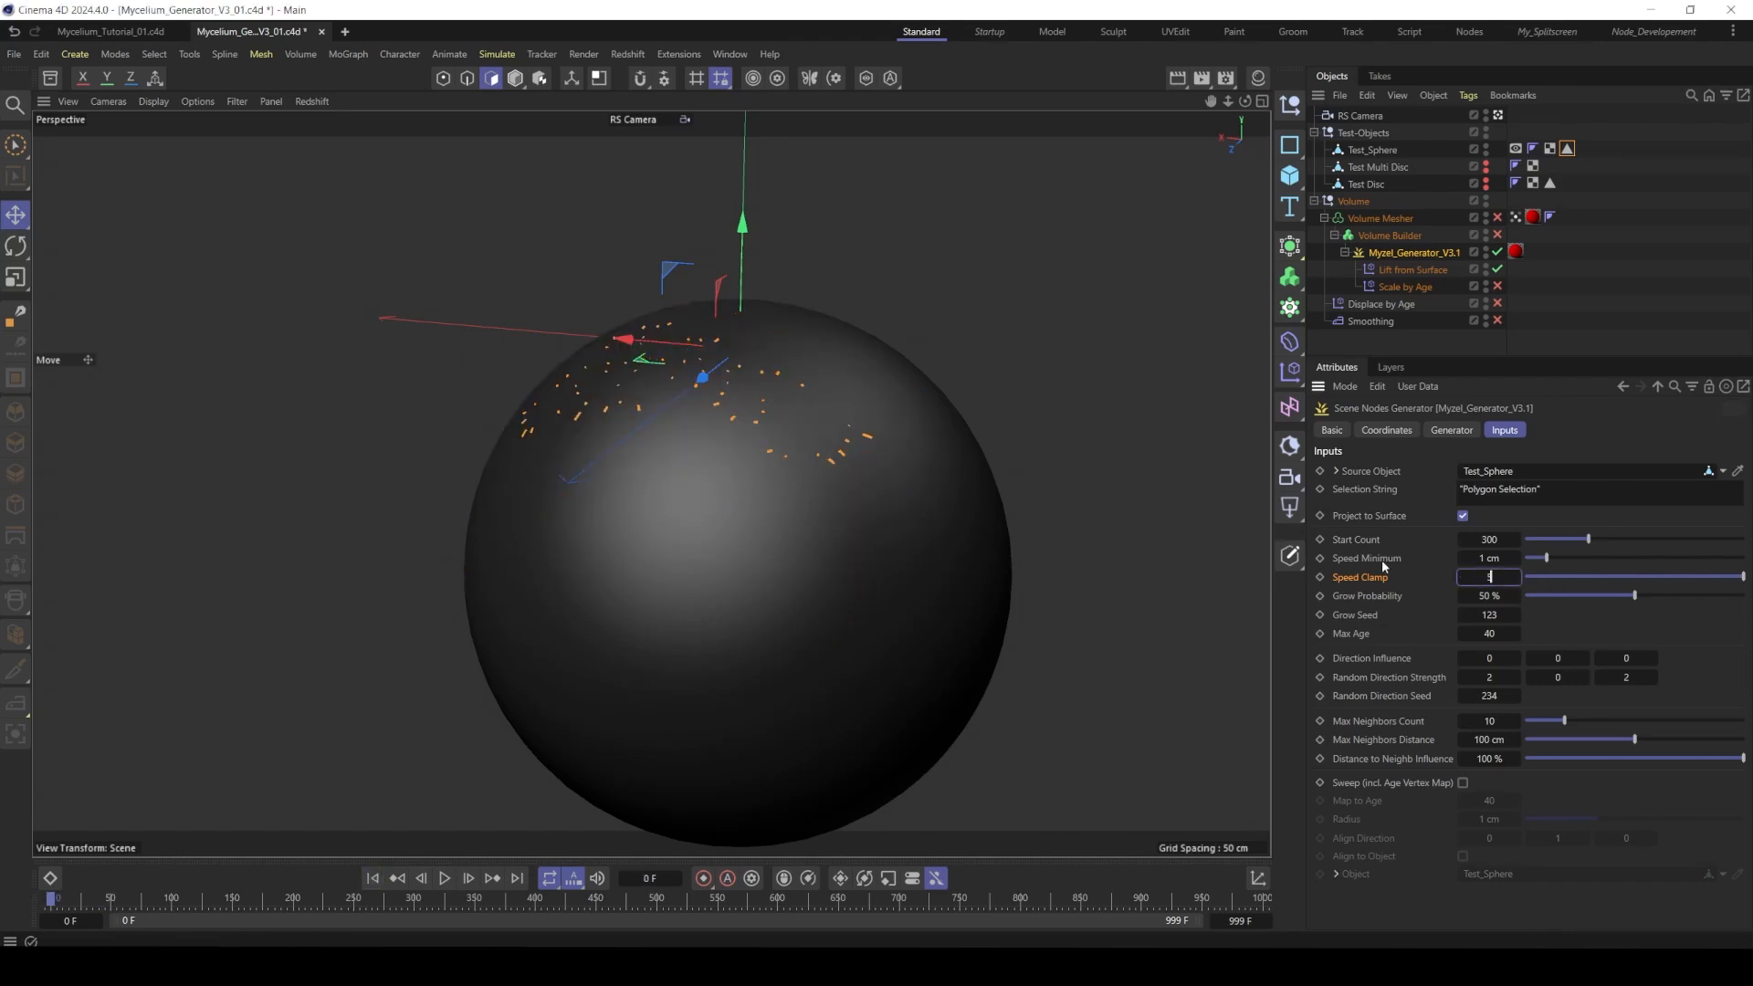
{"action": "key", "text": "Return"}
- Set the Grow Probability to 10 %, play the growth to about frame 128 and return to frame 0
{"action": "left_click", "coordinate": [1489, 595]}
{"action": "type", "text": "10"}
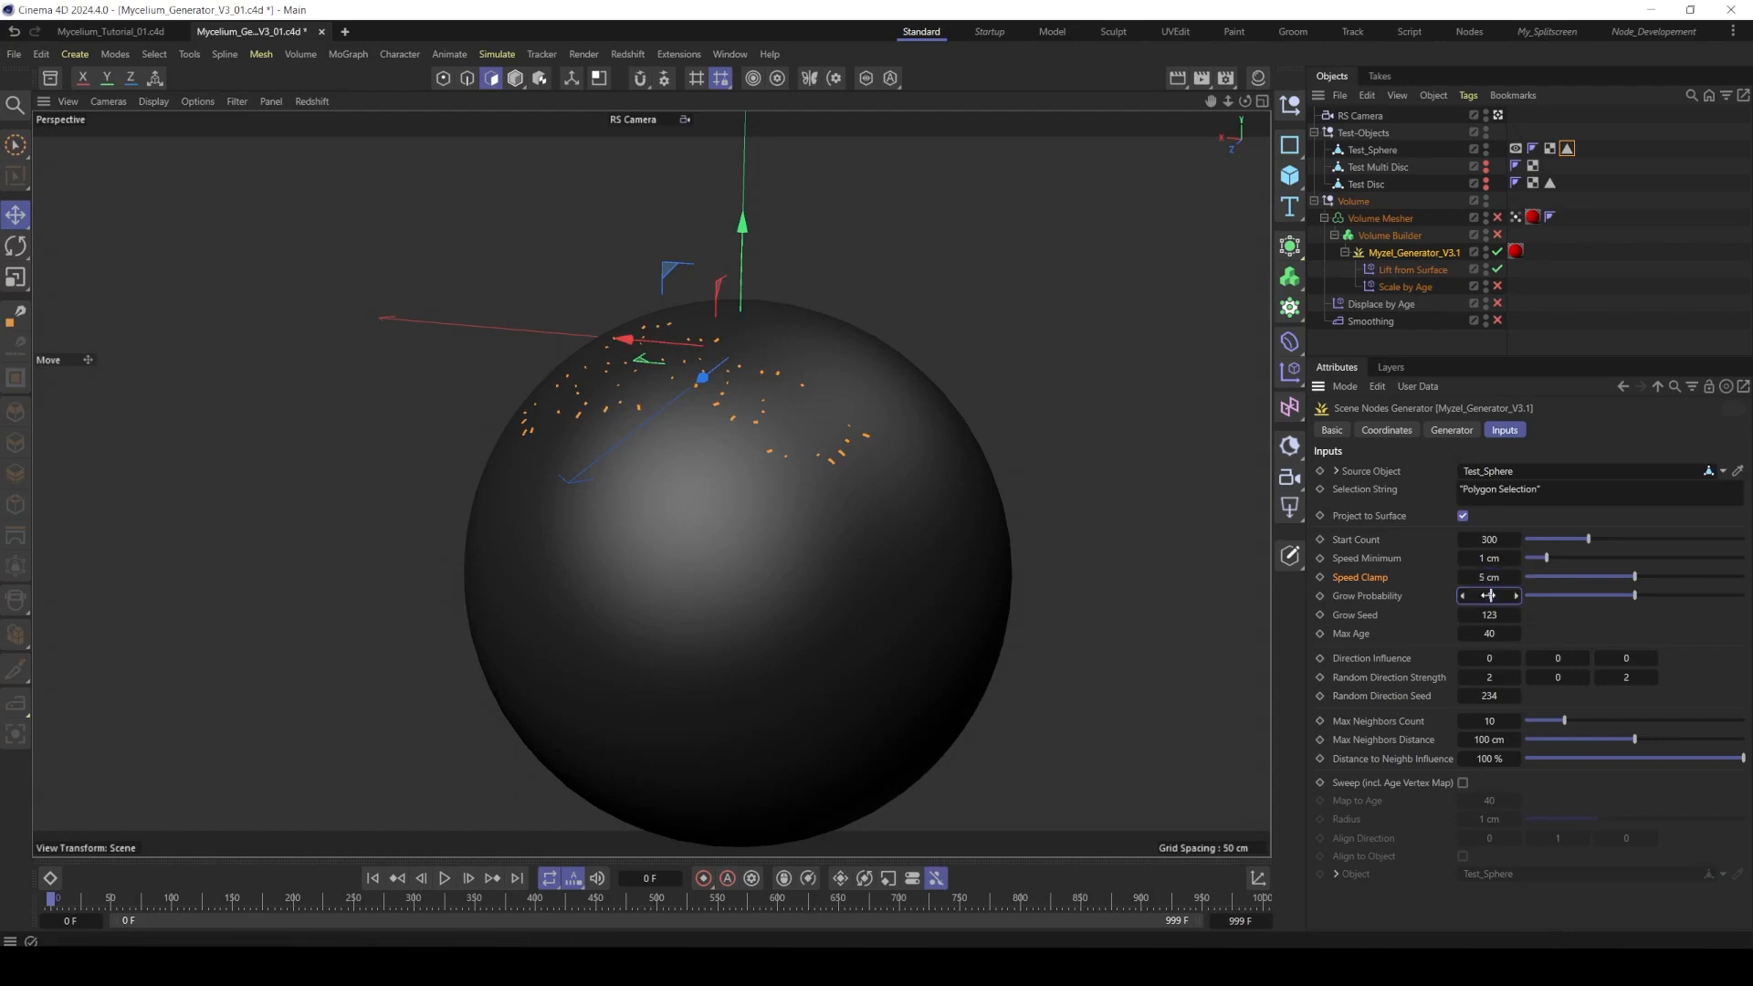
{"action": "key", "text": "Return"}
{"action": "left_click_drag", "start_coordinate": [664, 375], "coordinate": [616, 400], "text": "alt"}
{"action": "left_click", "coordinate": [444, 878]}
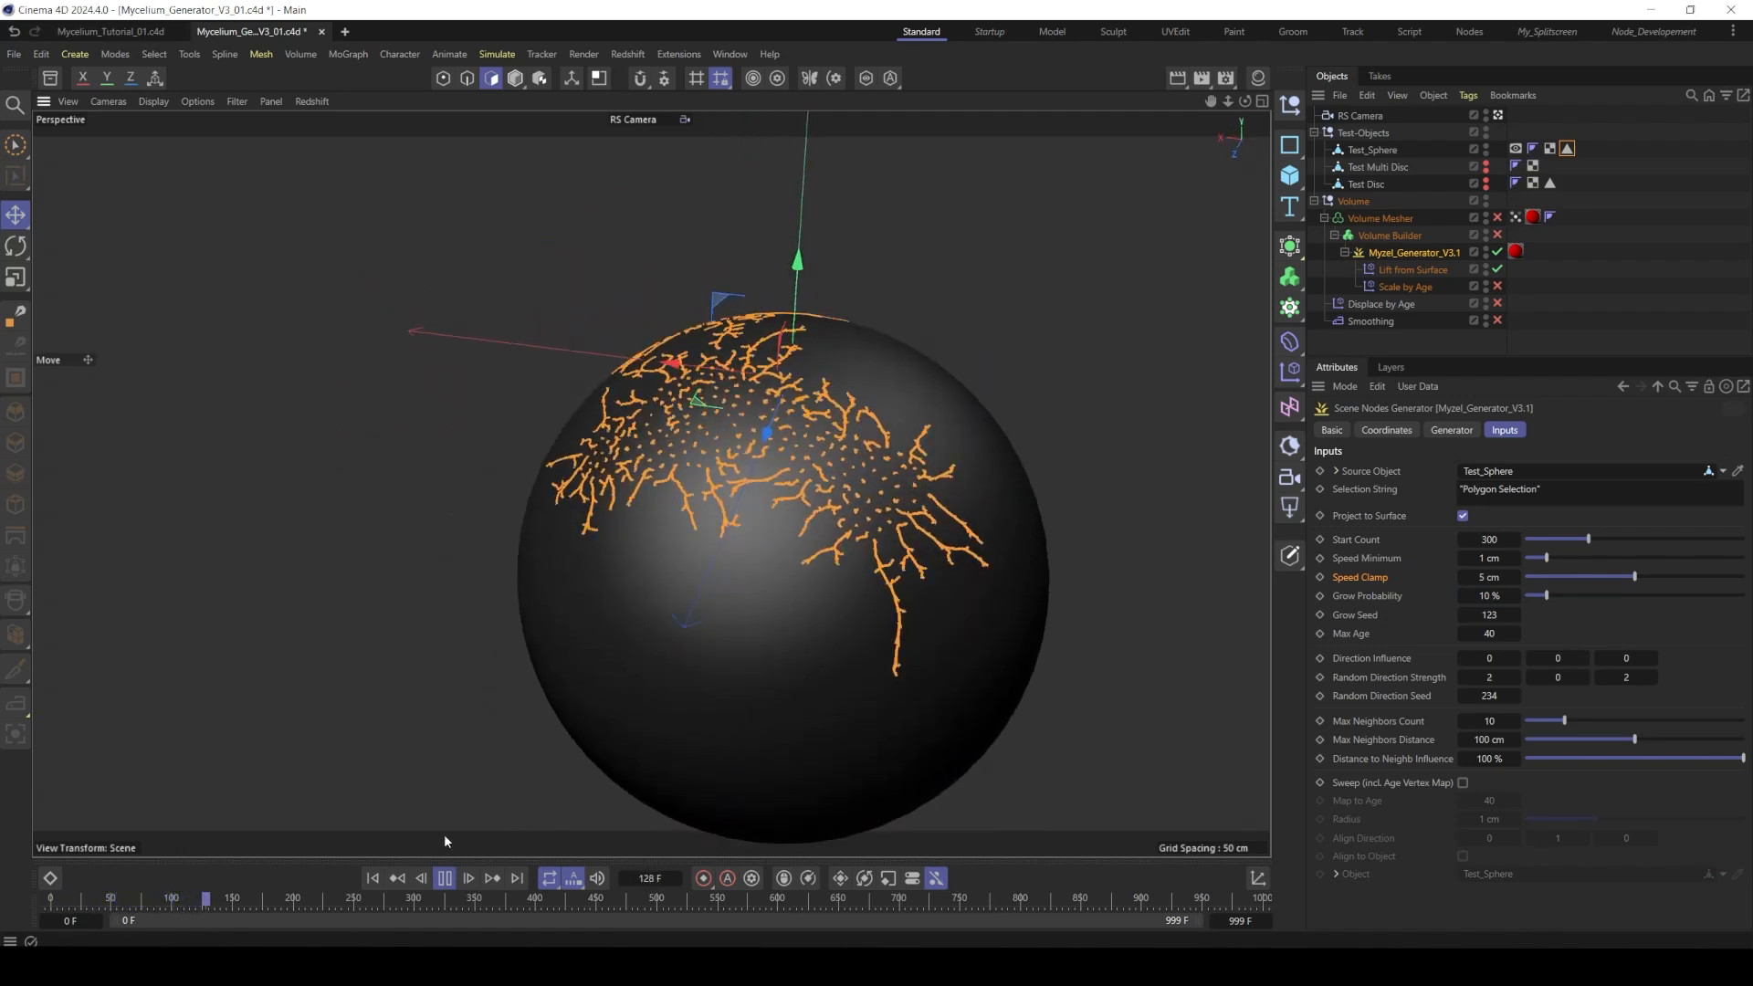
{"action": "left_click", "coordinate": [445, 879]}
{"action": "left_click", "coordinate": [372, 878]}
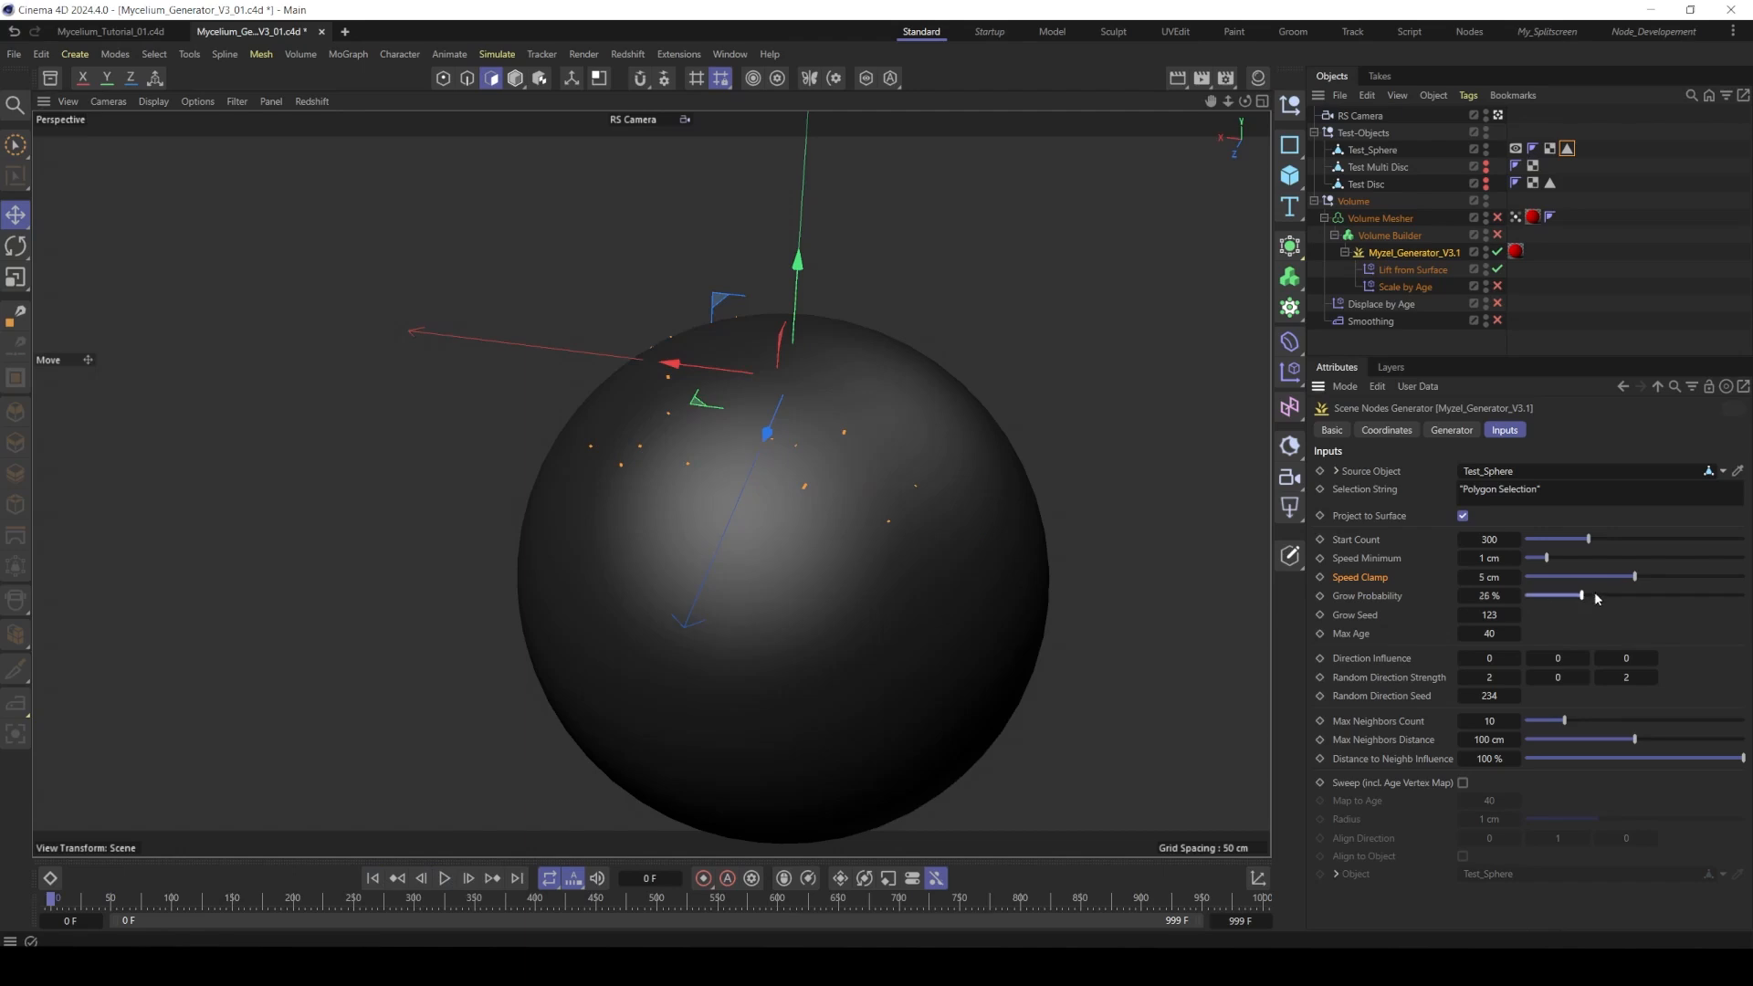
- Set the Grow Probability to 100 %, play the growth to frame 61, inspect it and return to frame 0
{"action": "left_click_drag", "start_coordinate": [1594, 594], "coordinate": [1746, 595]}
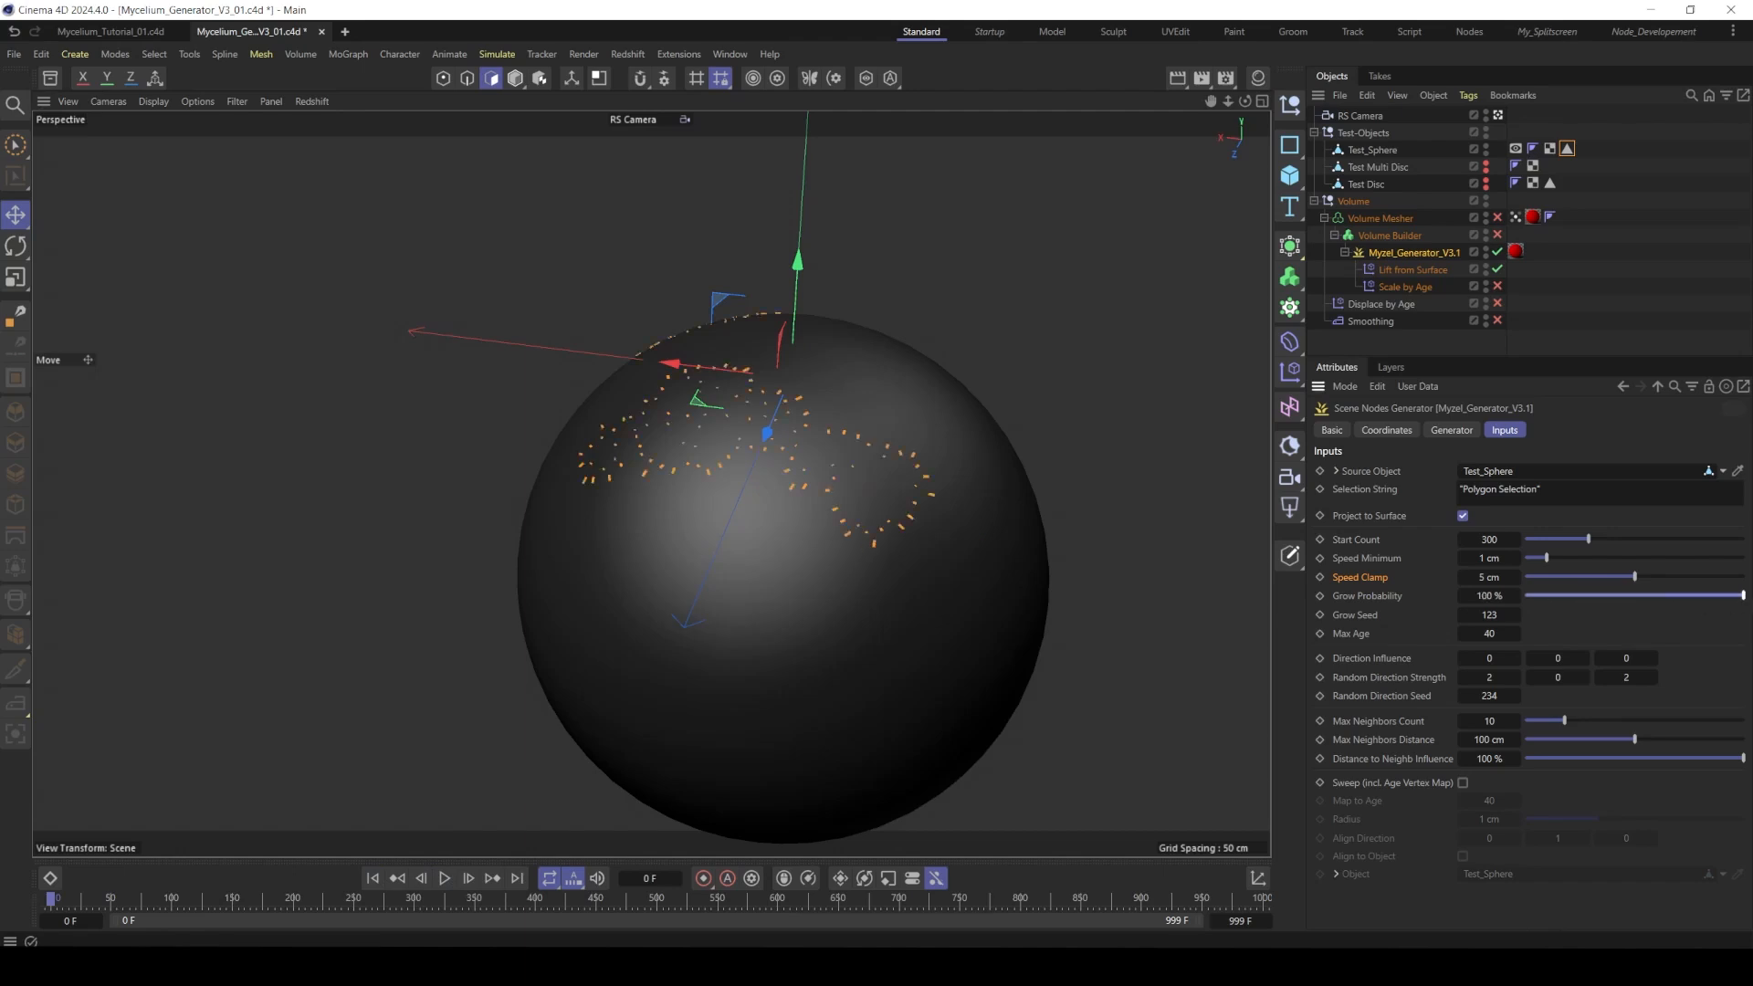
{"action": "left_click", "coordinate": [445, 878]}
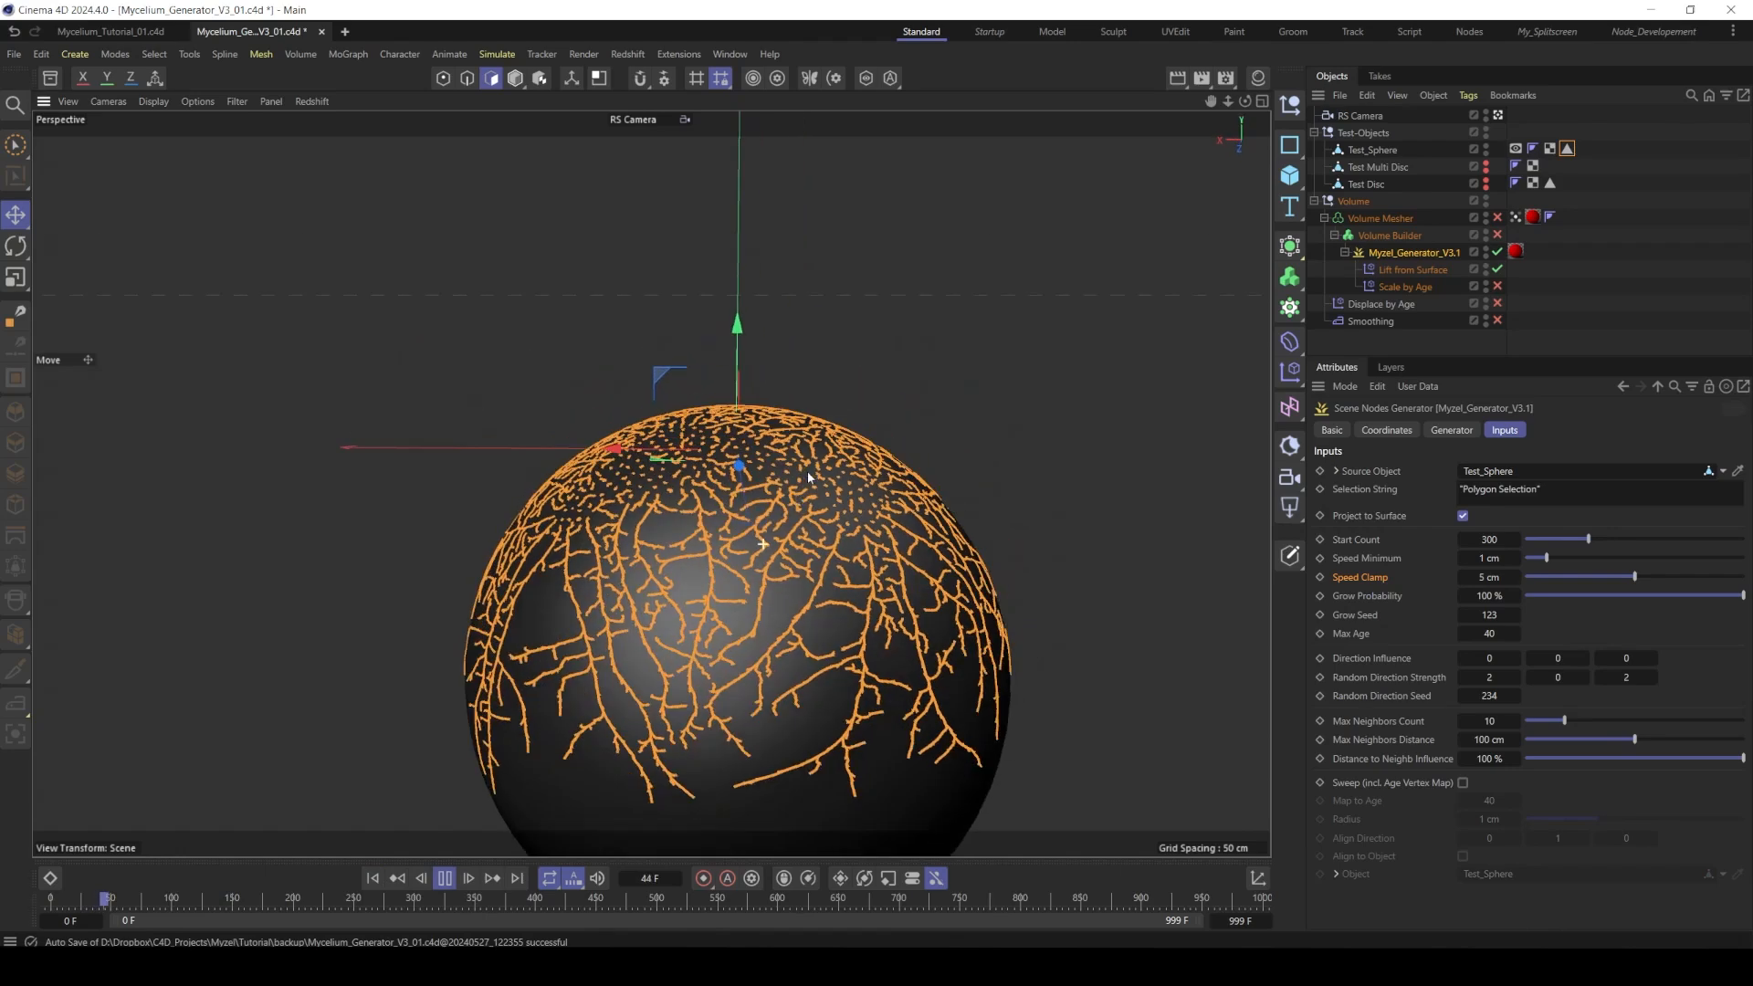
{"action": "left_click", "coordinate": [444, 878]}
{"action": "middle_click_drag", "start_coordinate": [663, 574], "coordinate": [656, 438]}
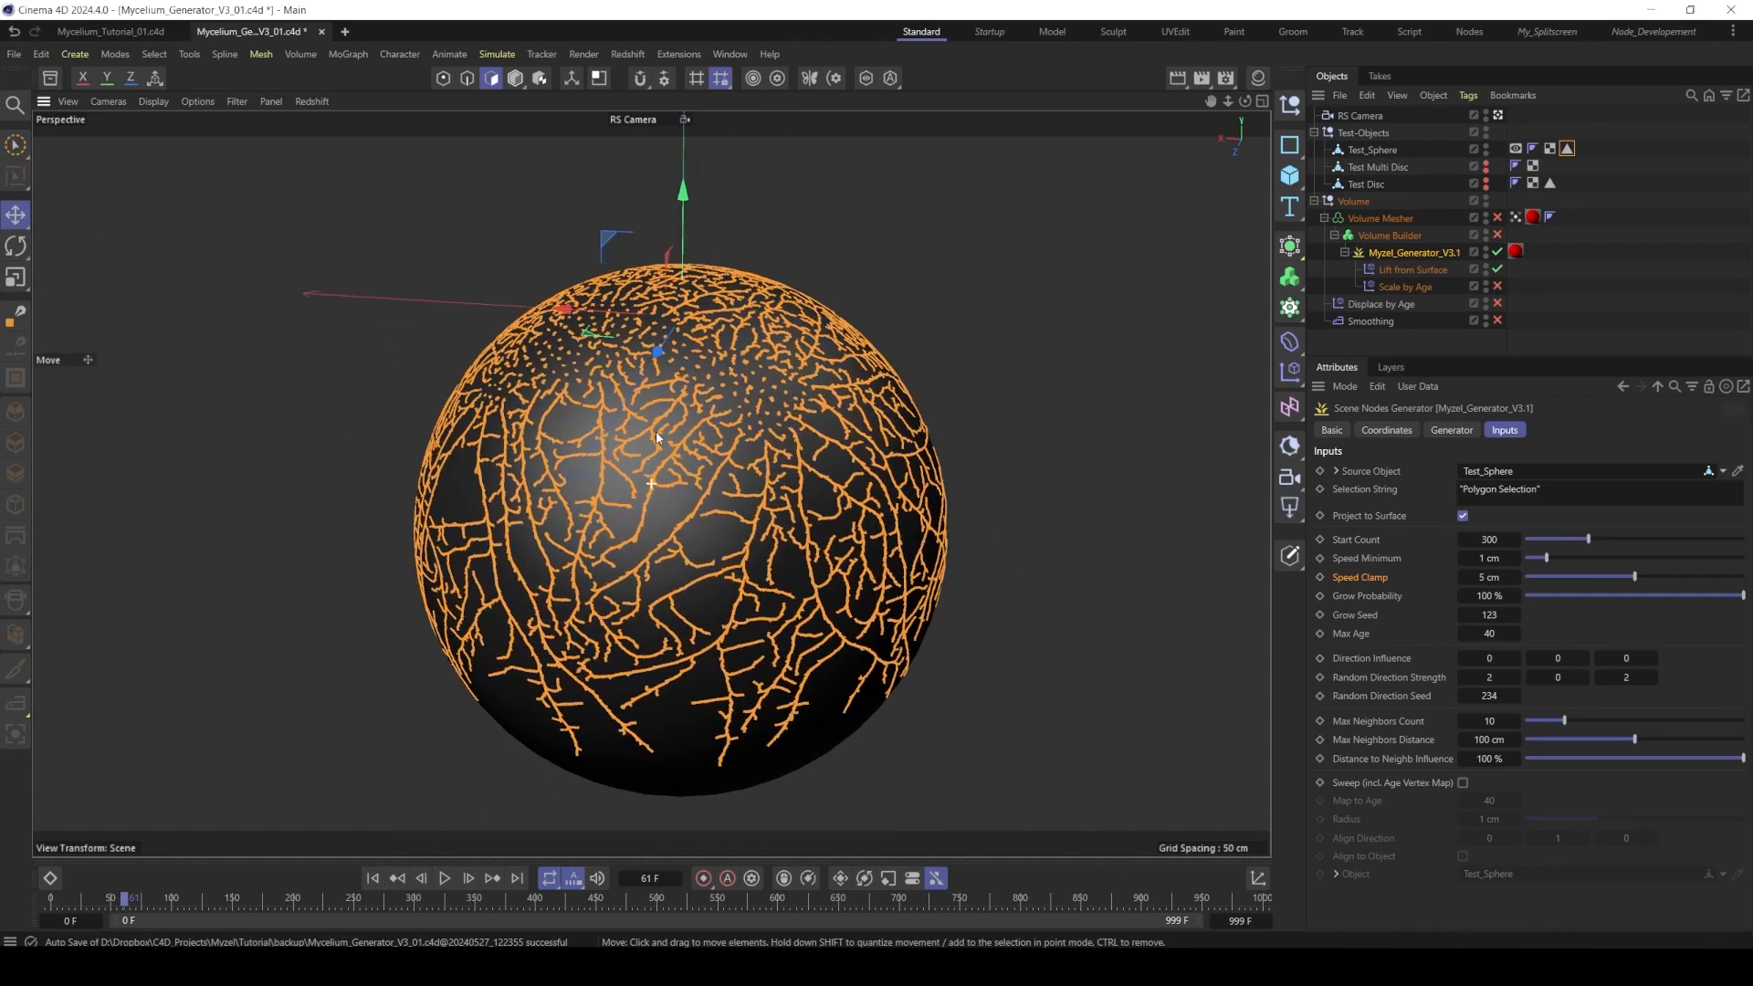
{"action": "left_click", "coordinate": [373, 877]}
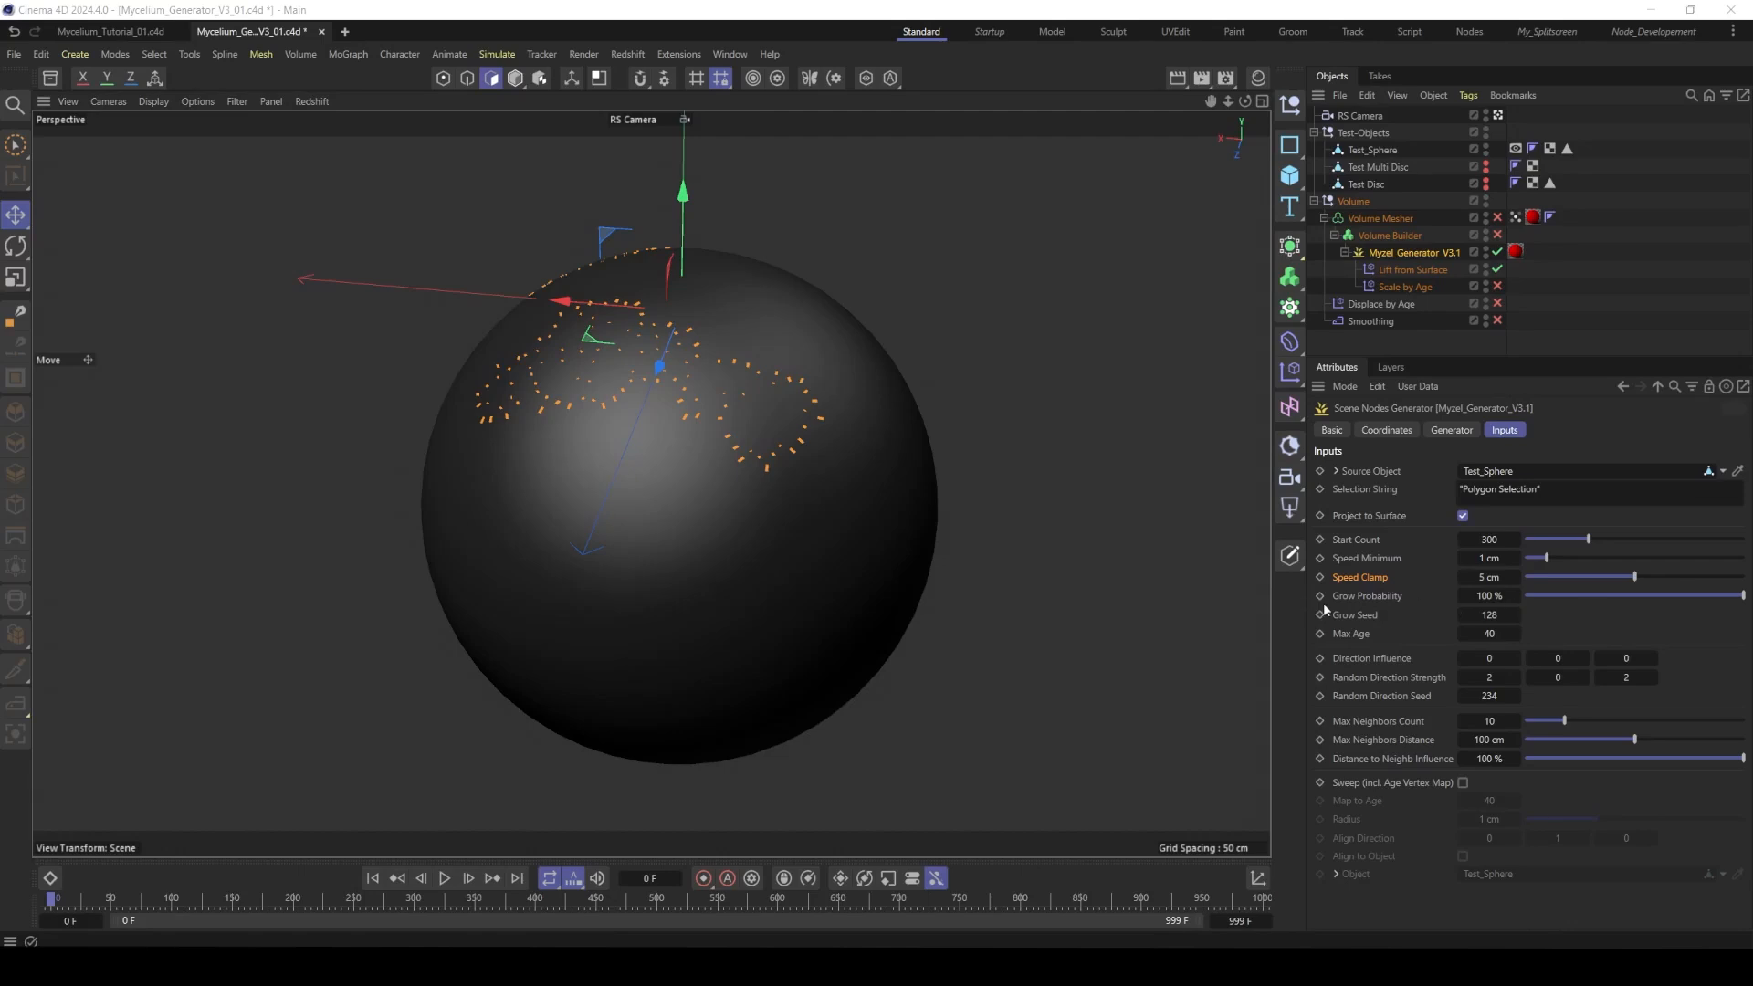
- Set the generator's Grow Probability to 37 % and its Grow Seed to 135
{"action": "left_click", "coordinate": [1630, 596]}
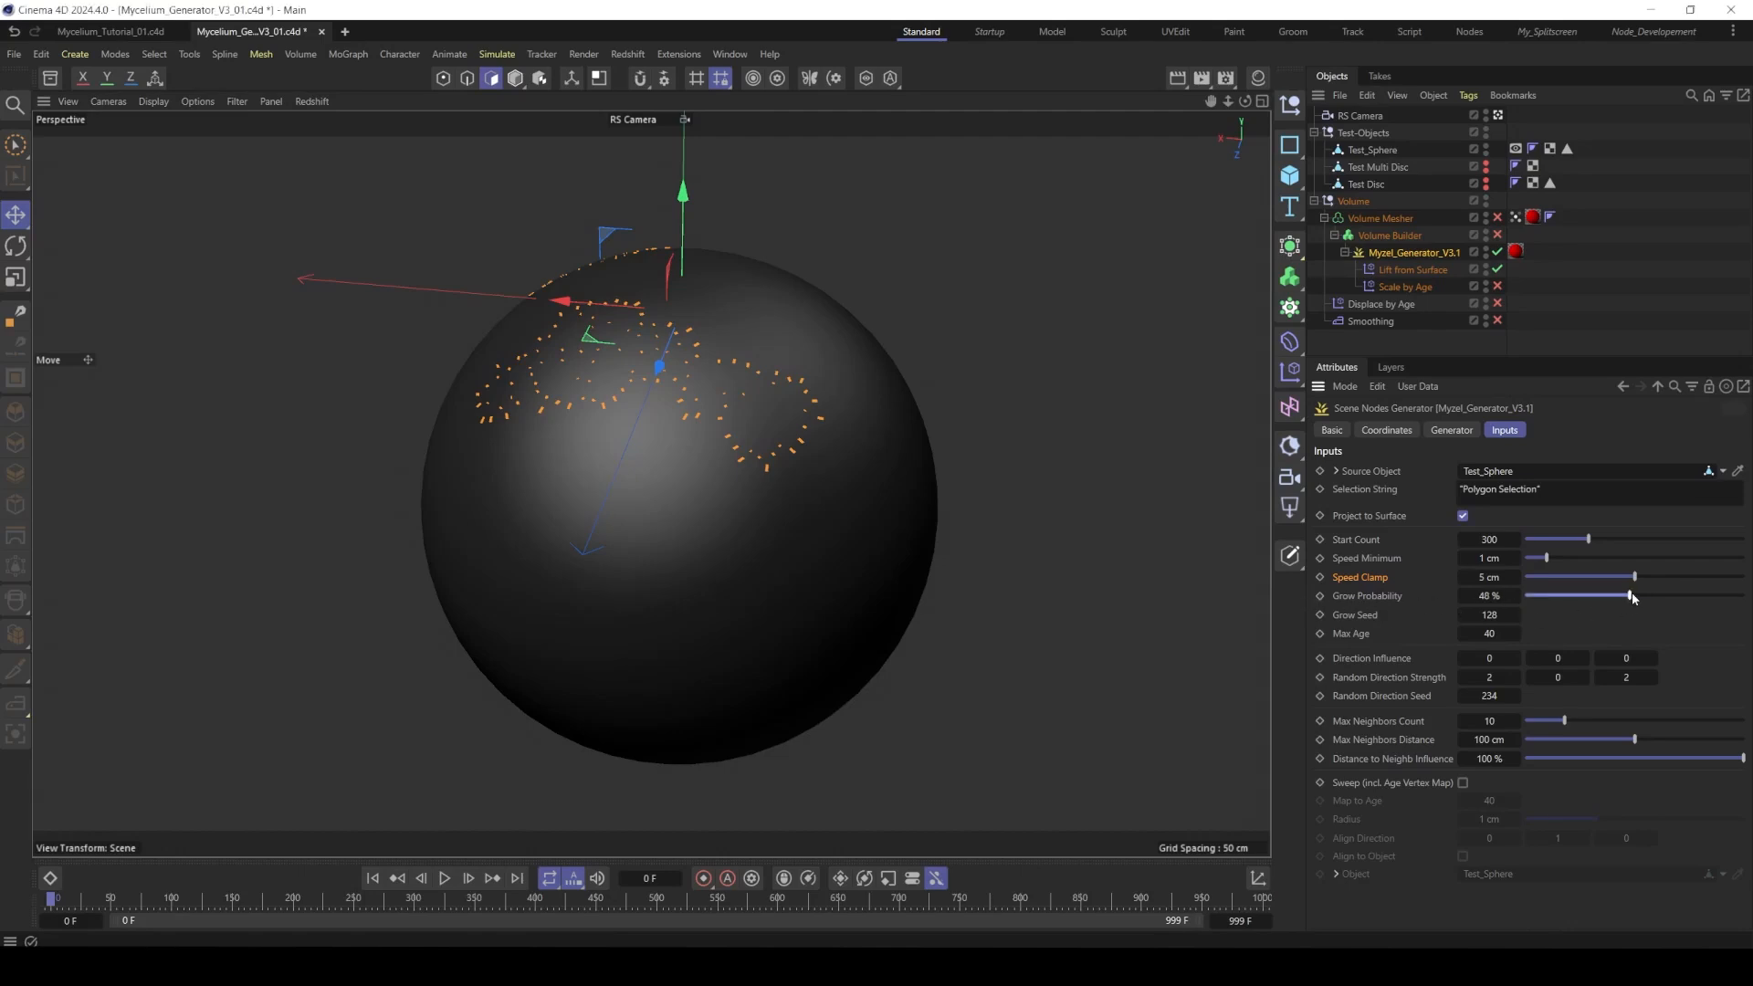
{"action": "left_click_drag", "start_coordinate": [1630, 598], "coordinate": [1613, 600]}
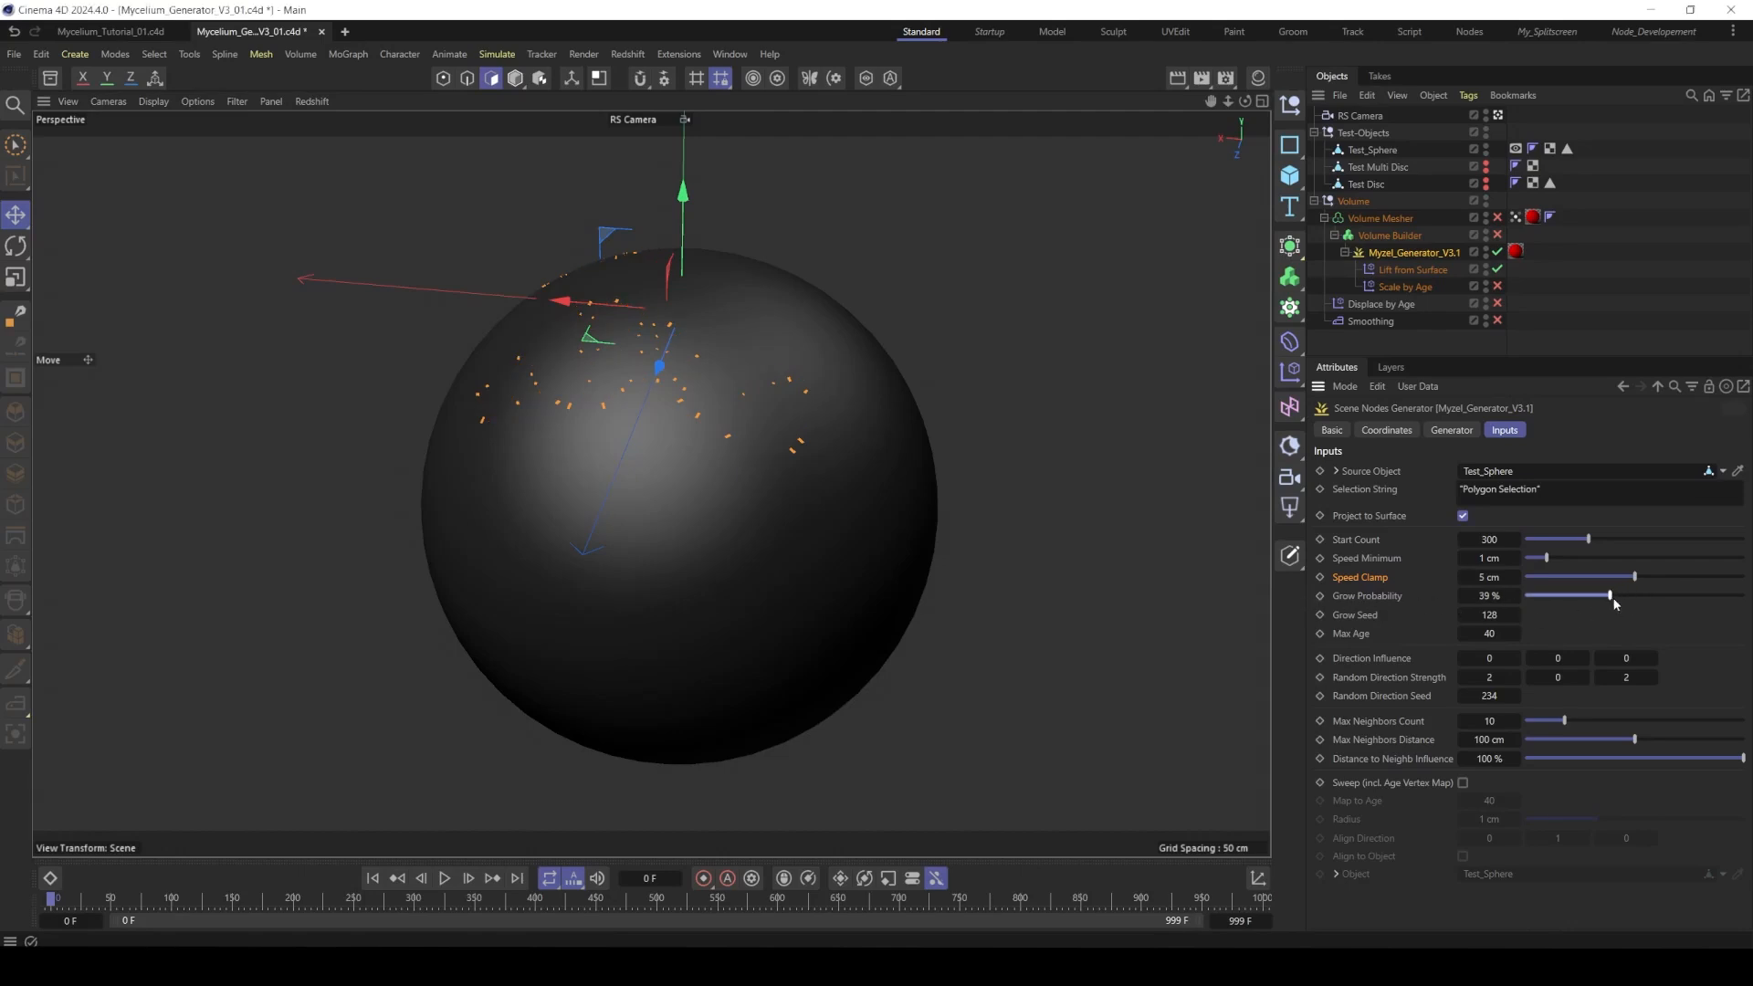
{"action": "left_click", "coordinate": [1516, 615]}
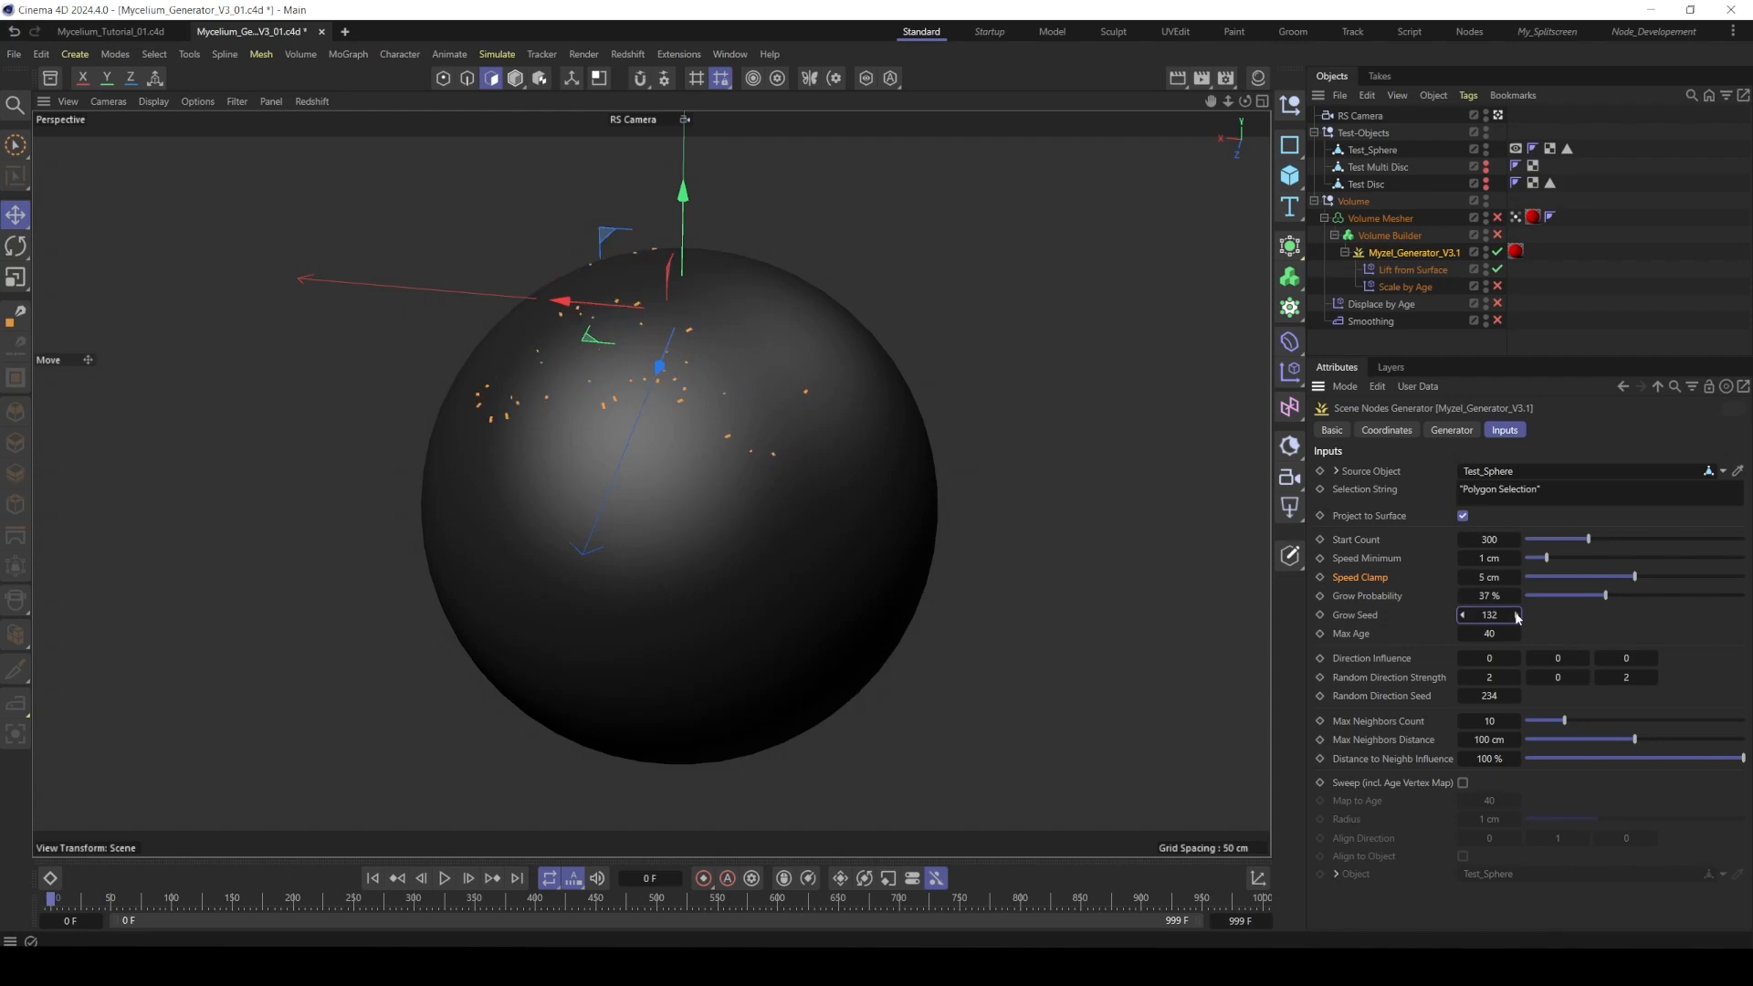
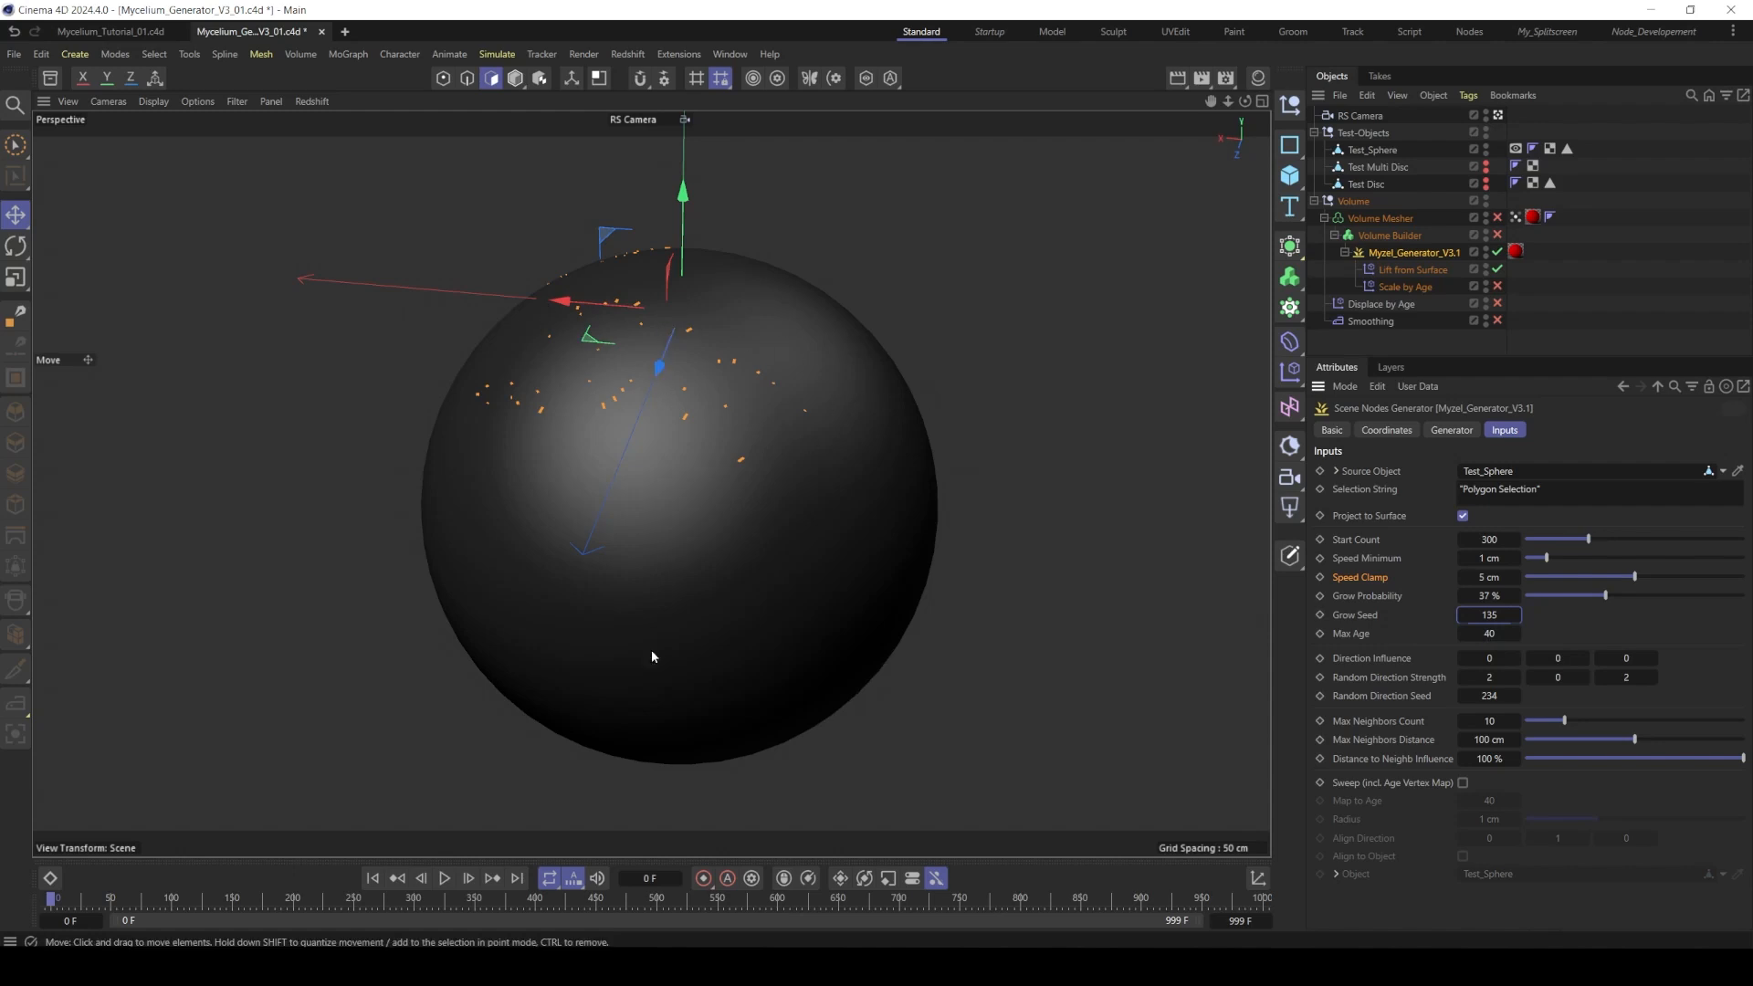
- Set Max Age to 4, play the growth to frame 39, return to frame 0 and restore Max Age to 40
{"action": "left_click", "coordinate": [1487, 634]}
{"action": "type", "text": "4"}
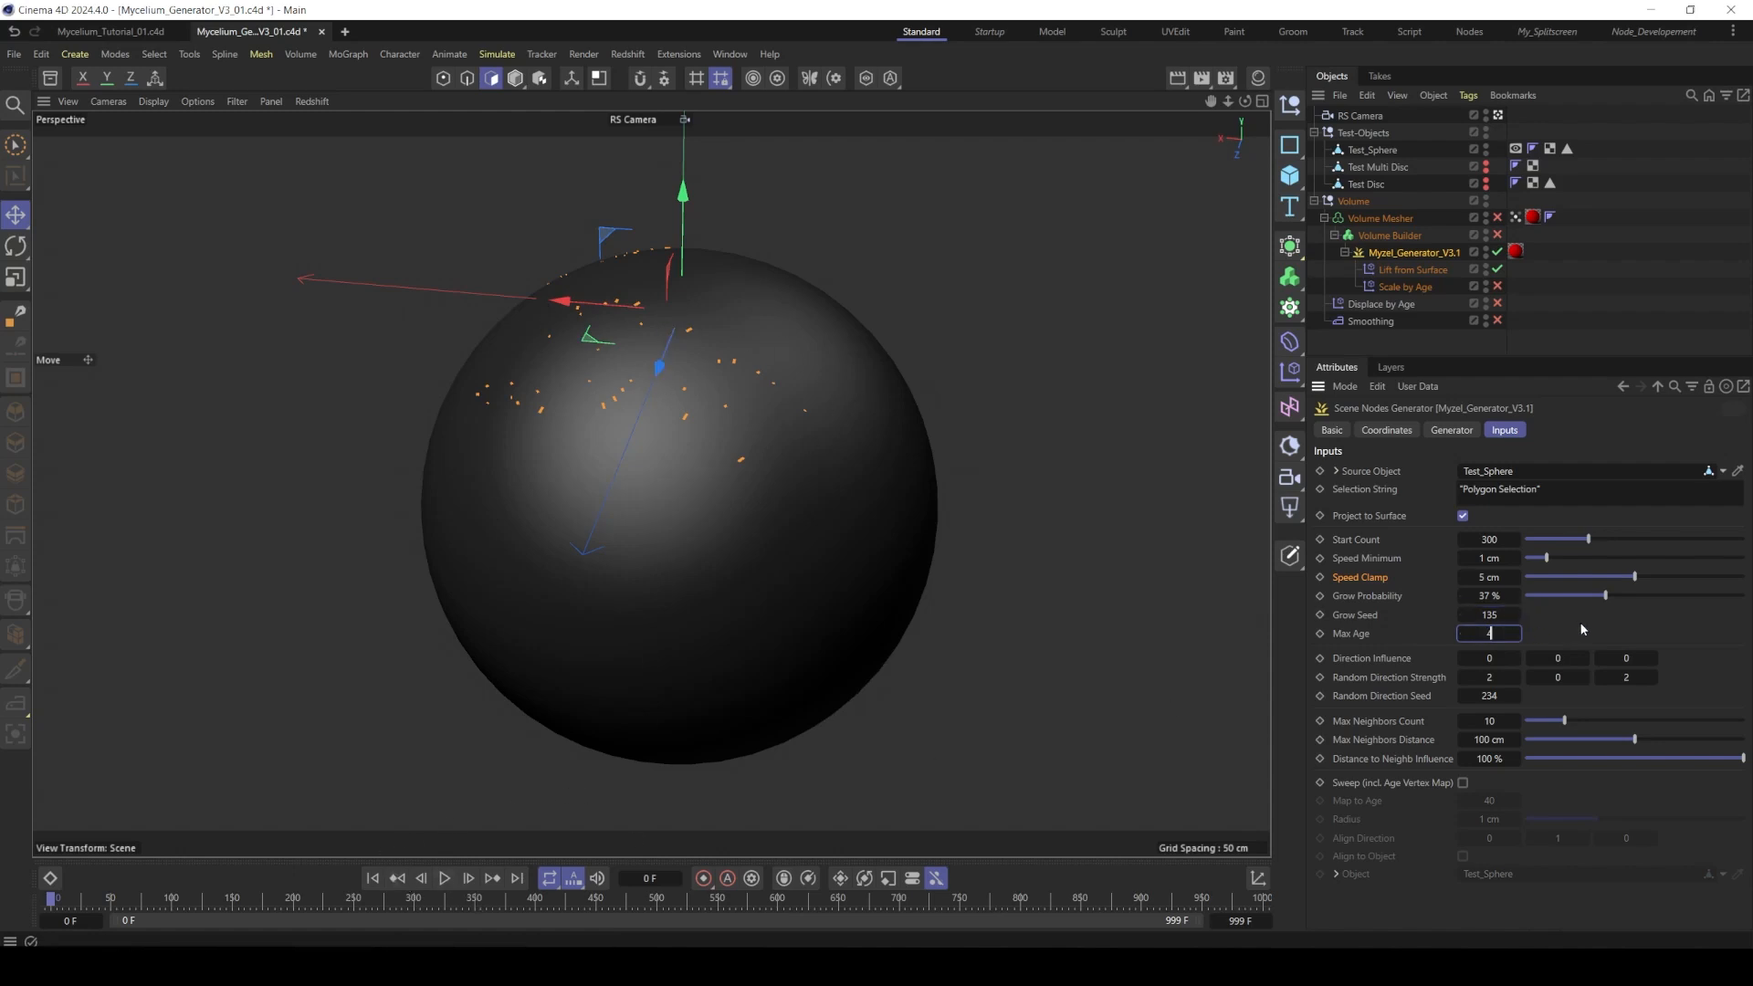
{"action": "left_click", "coordinate": [441, 878]}
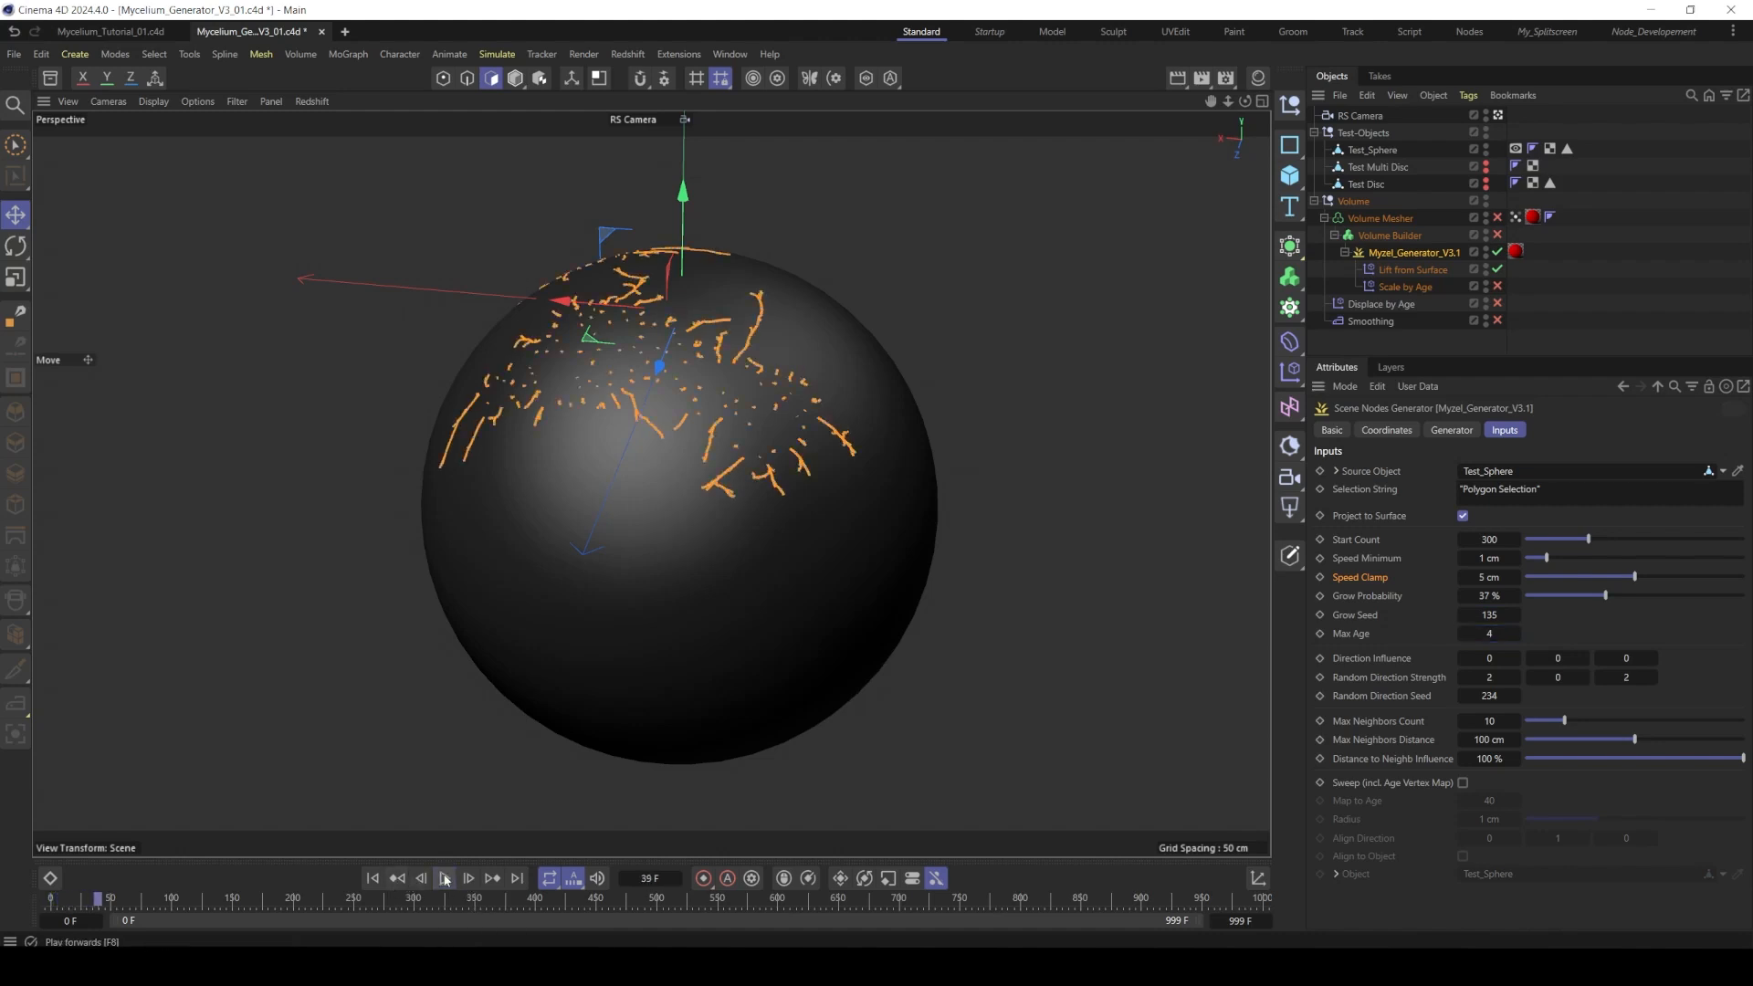
{"action": "left_click_drag", "start_coordinate": [648, 382], "coordinate": [581, 659], "text": "alt"}
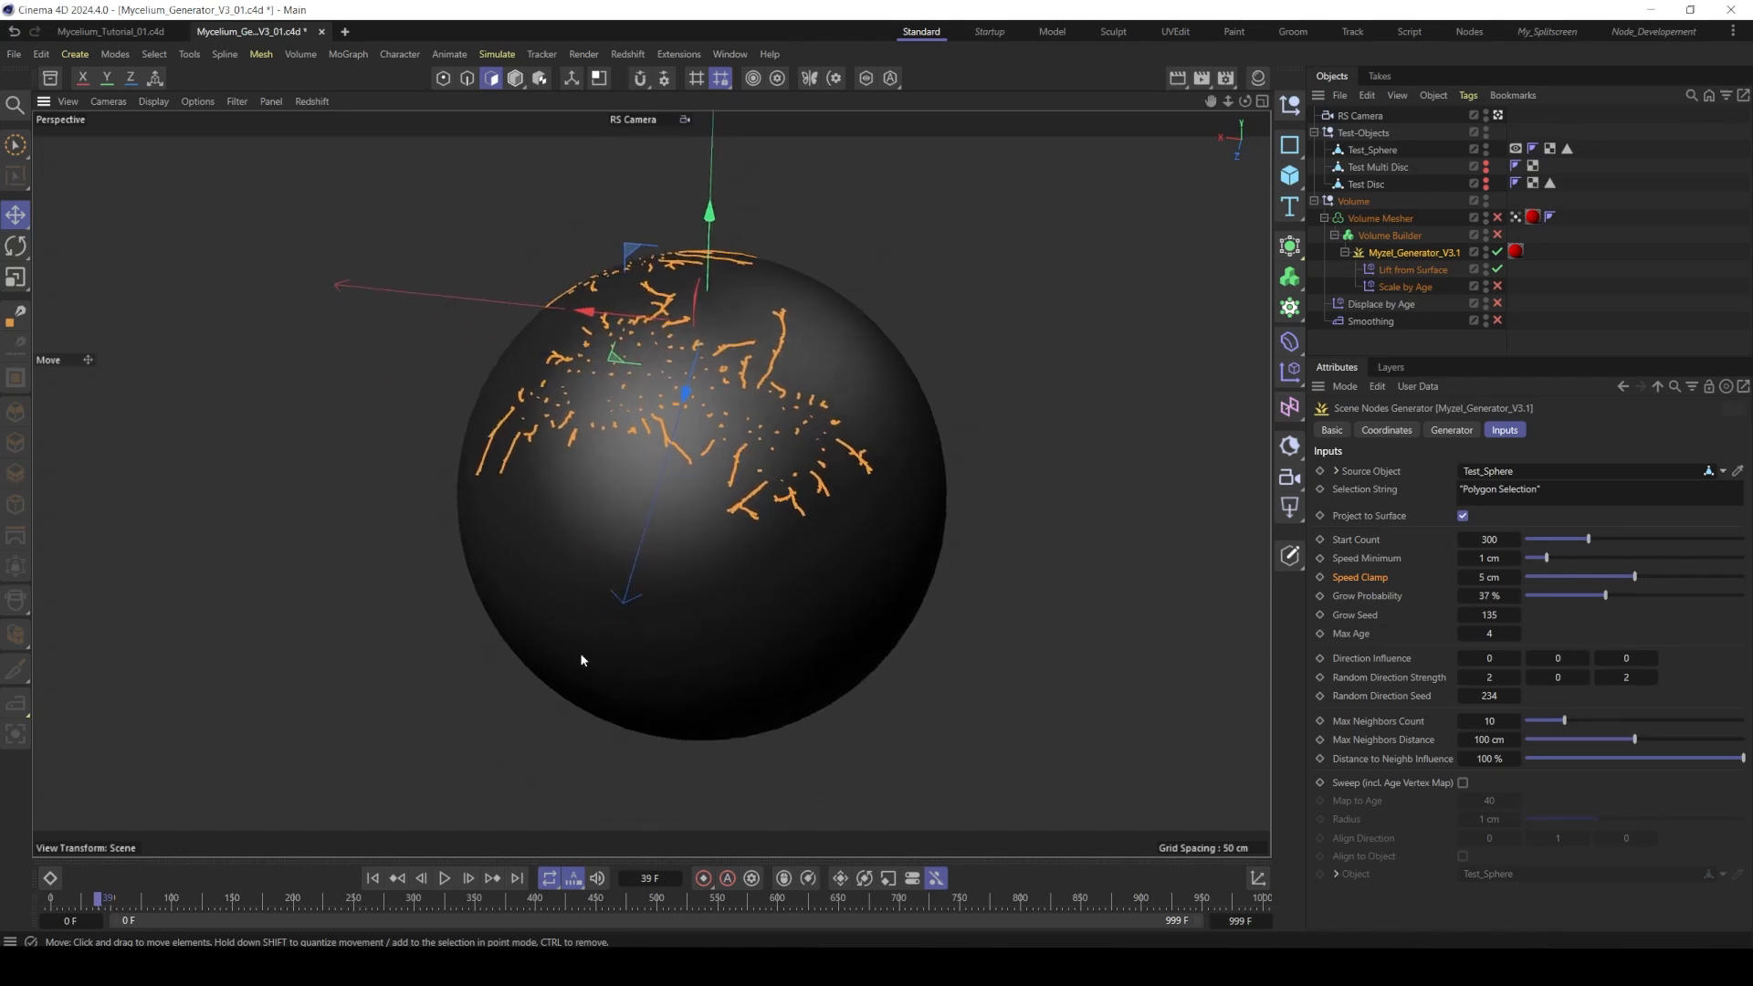
{"action": "key", "text": "shift+f"}
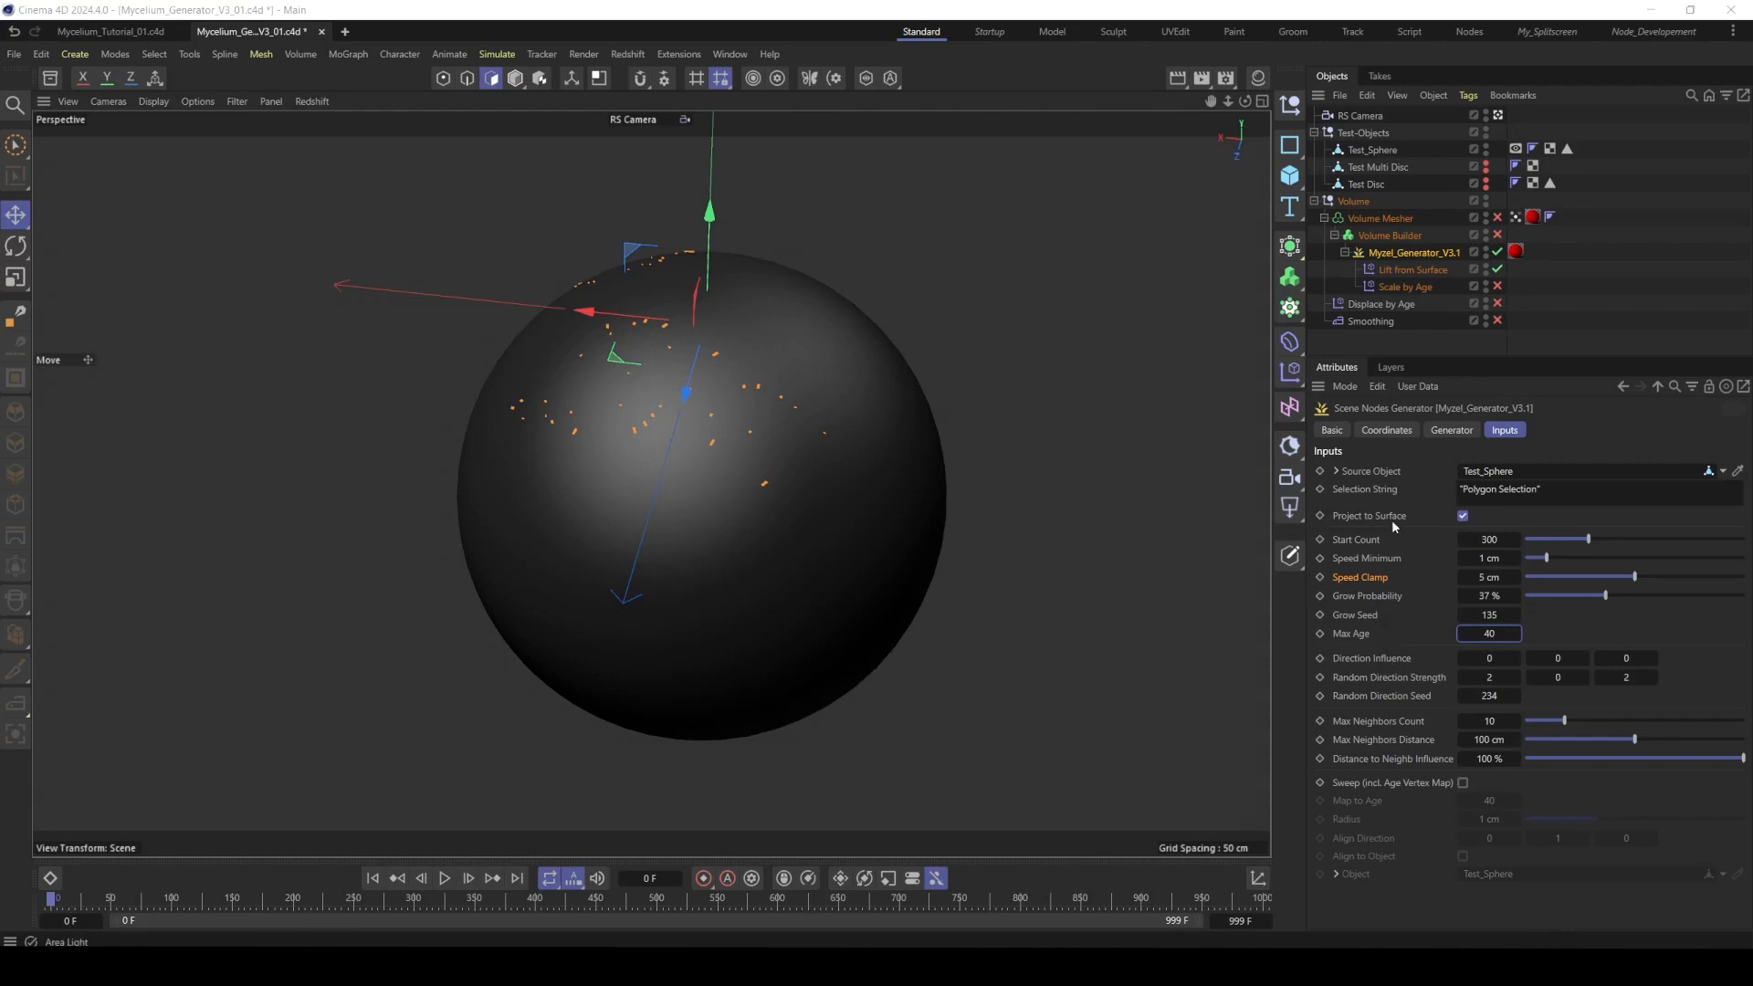
- Disable Project to Surface, play the growth to frame 35, inspect it from several angles and return to frame 0
{"action": "left_click", "coordinate": [1463, 517]}
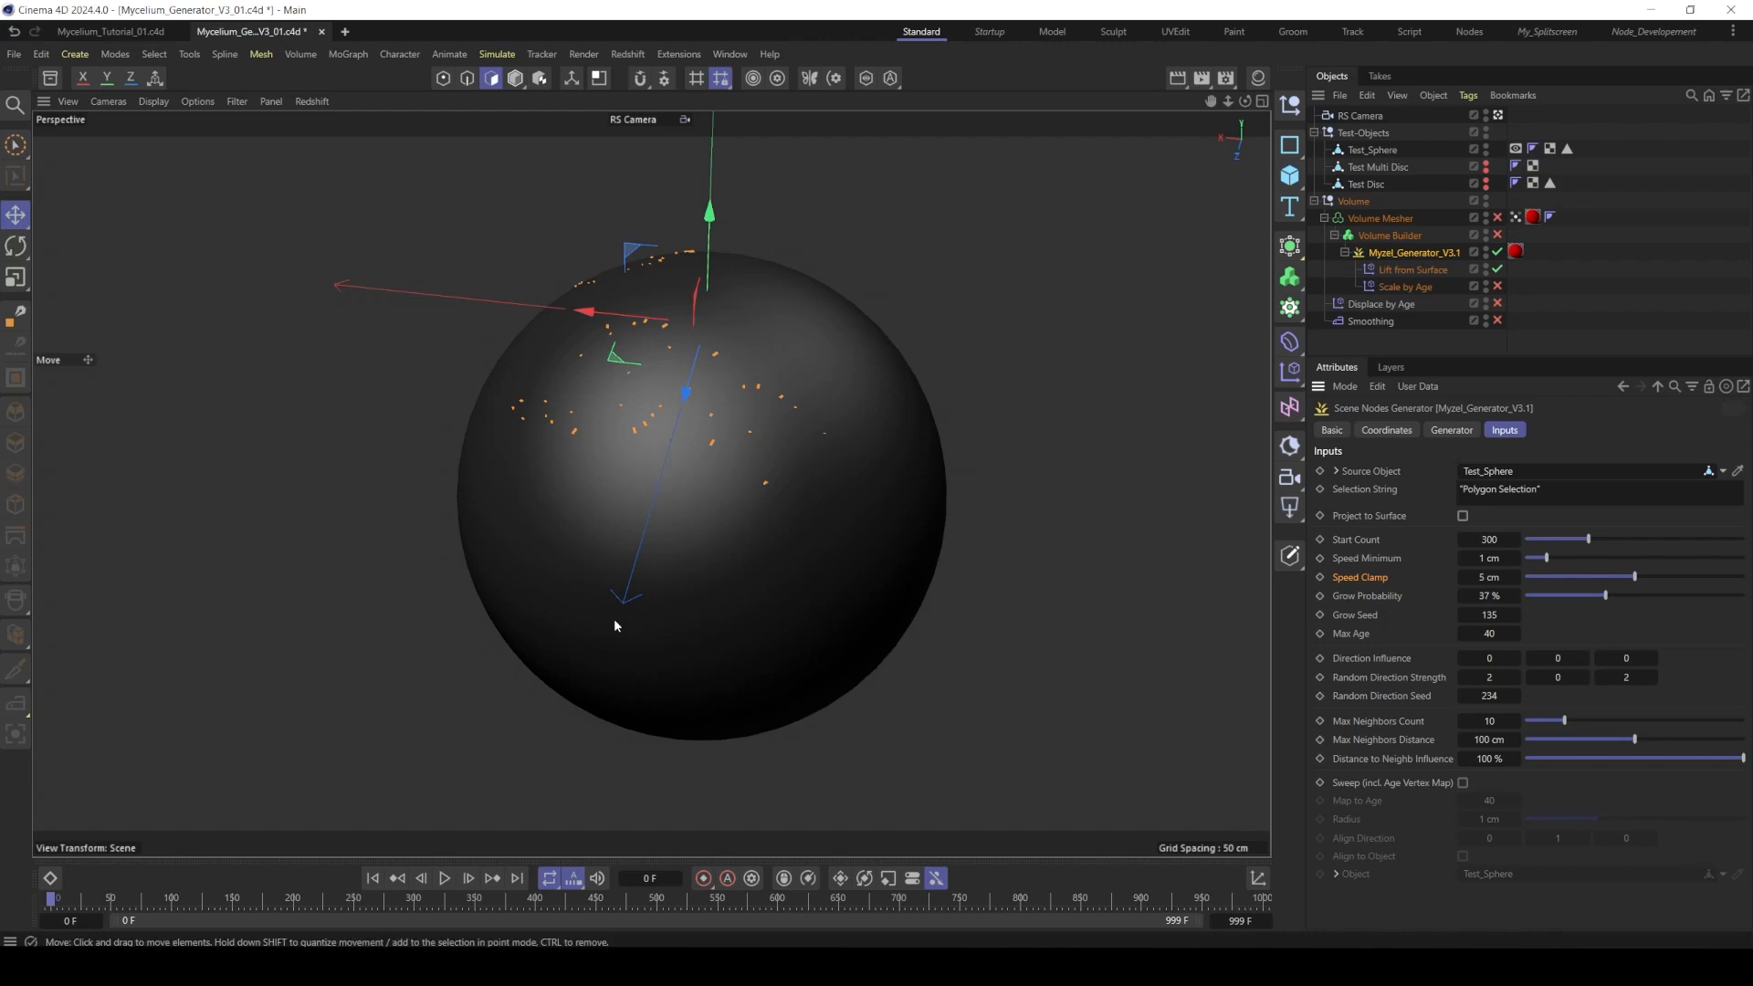
{"action": "left_click_drag", "start_coordinate": [685, 412], "coordinate": [701, 412], "text": "alt"}
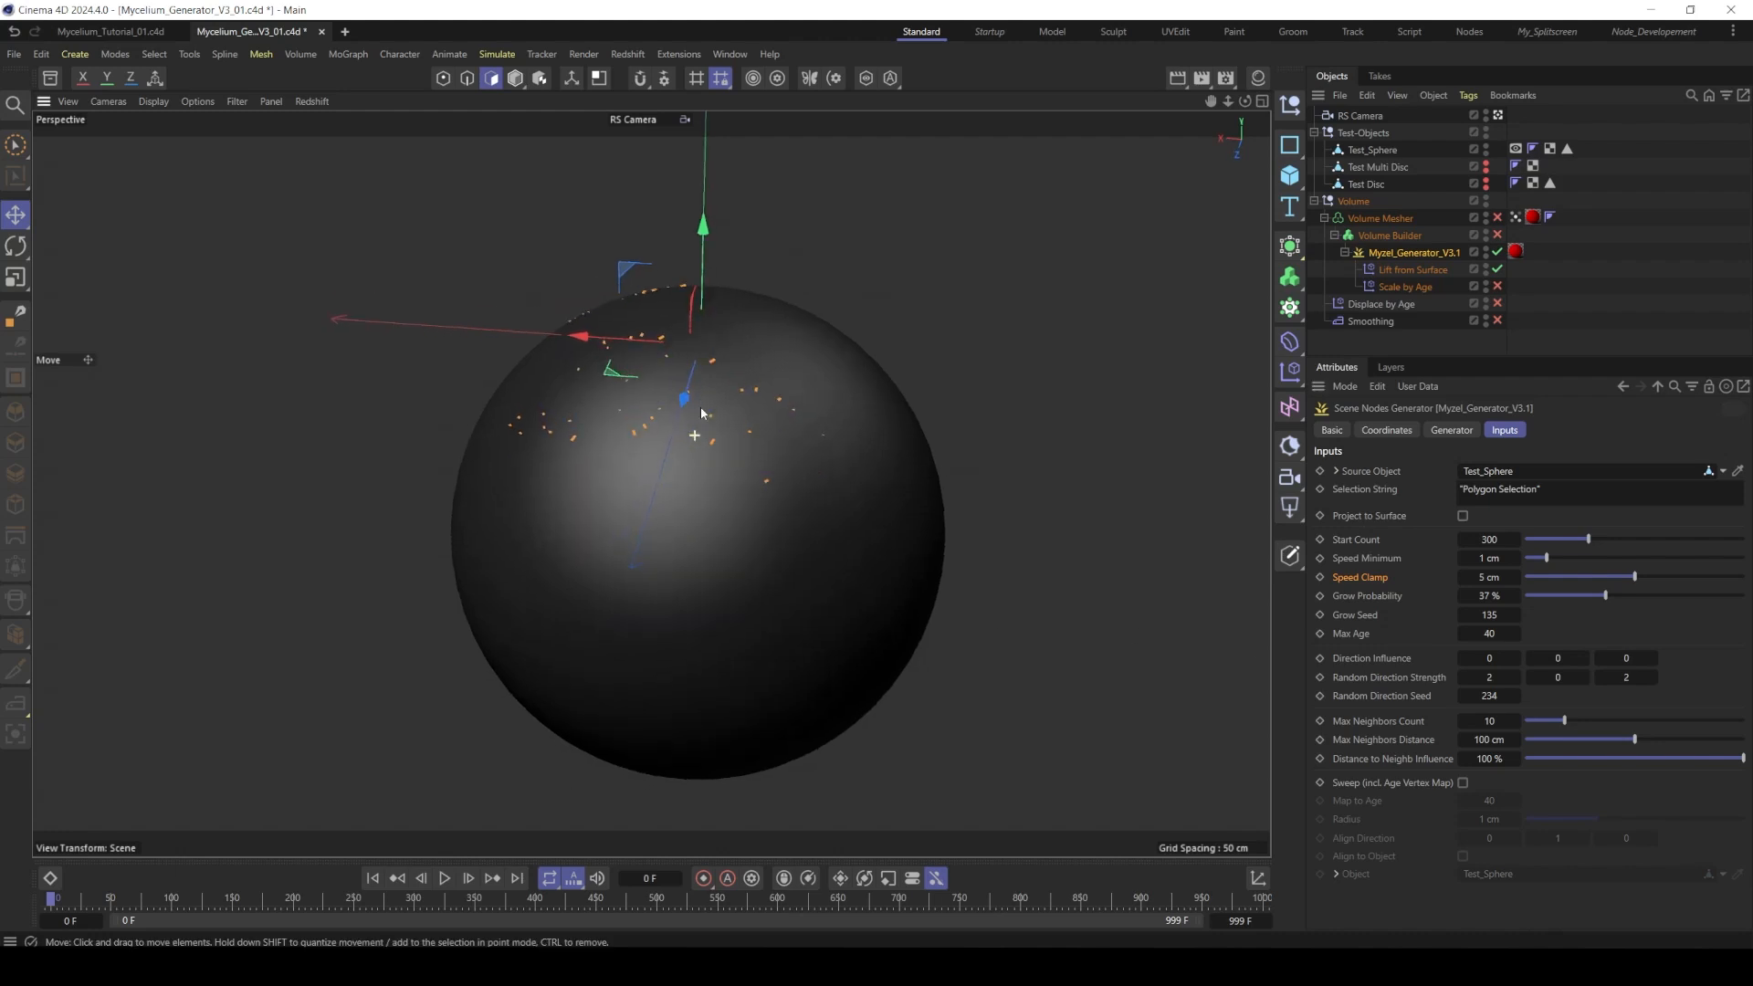
{"action": "left_click", "coordinate": [445, 878]}
{"action": "left_click", "coordinate": [449, 882]}
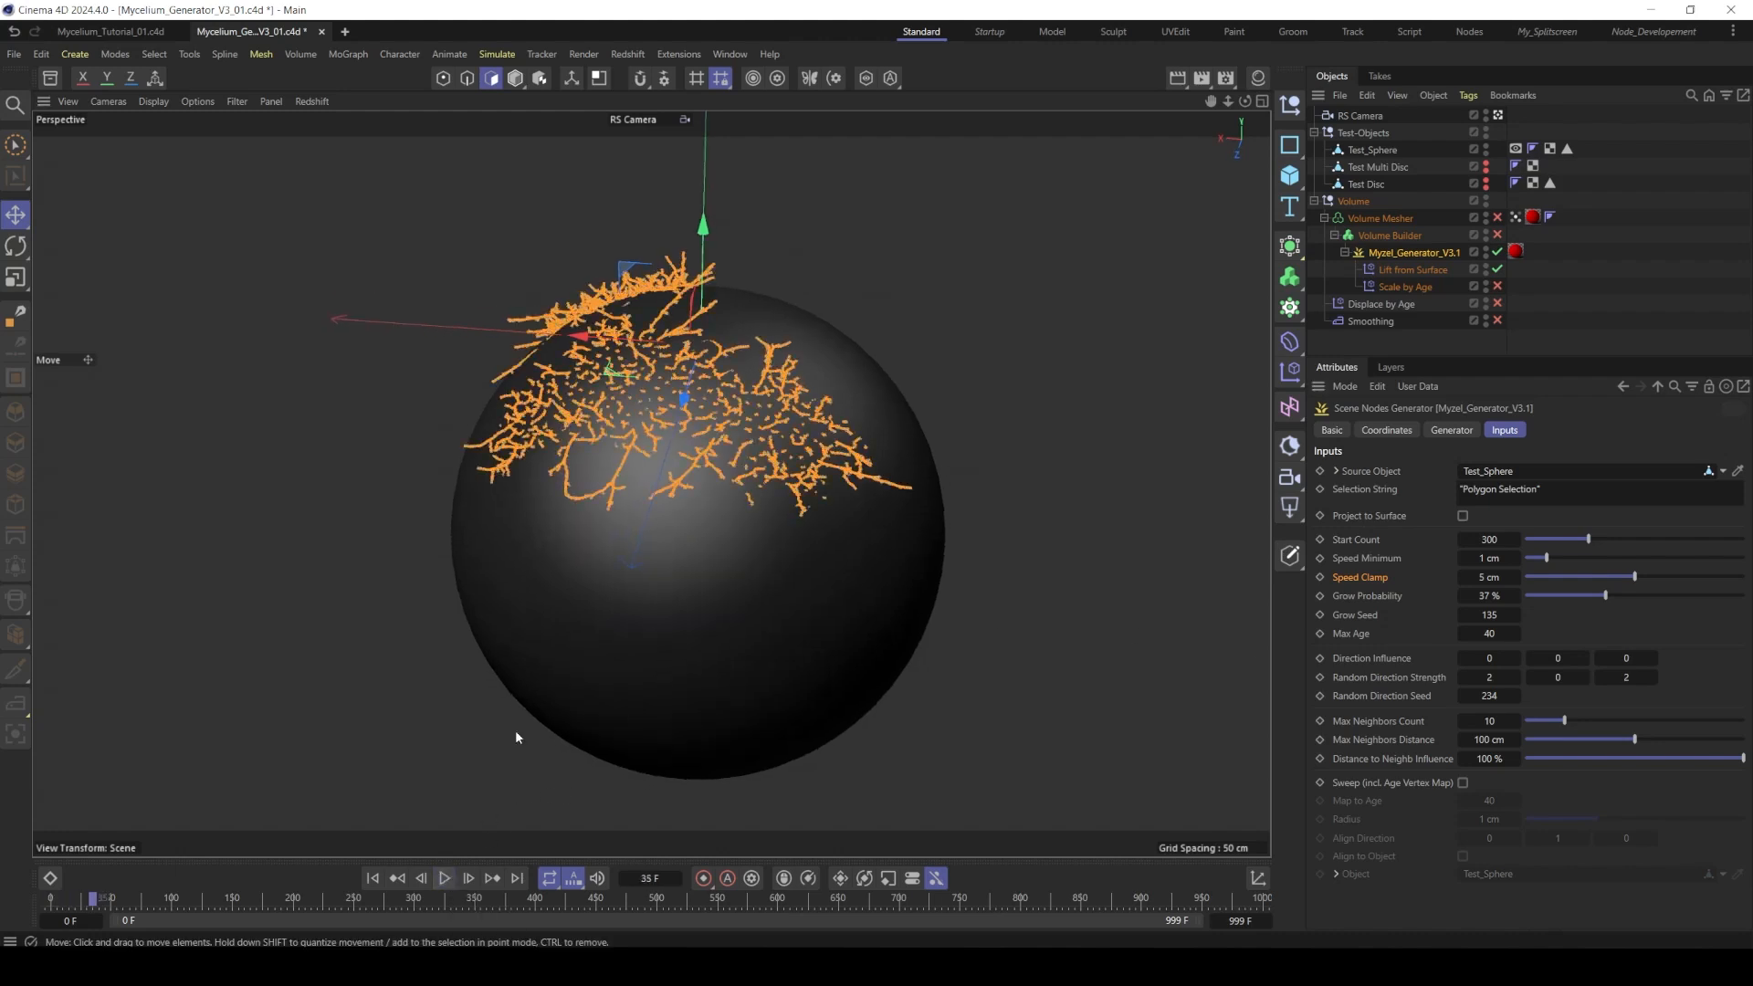
{"action": "left_click_drag", "start_coordinate": [594, 484], "coordinate": [610, 376], "text": "alt"}
{"action": "left_click_drag", "start_coordinate": [687, 457], "coordinate": [655, 559], "text": "alt"}
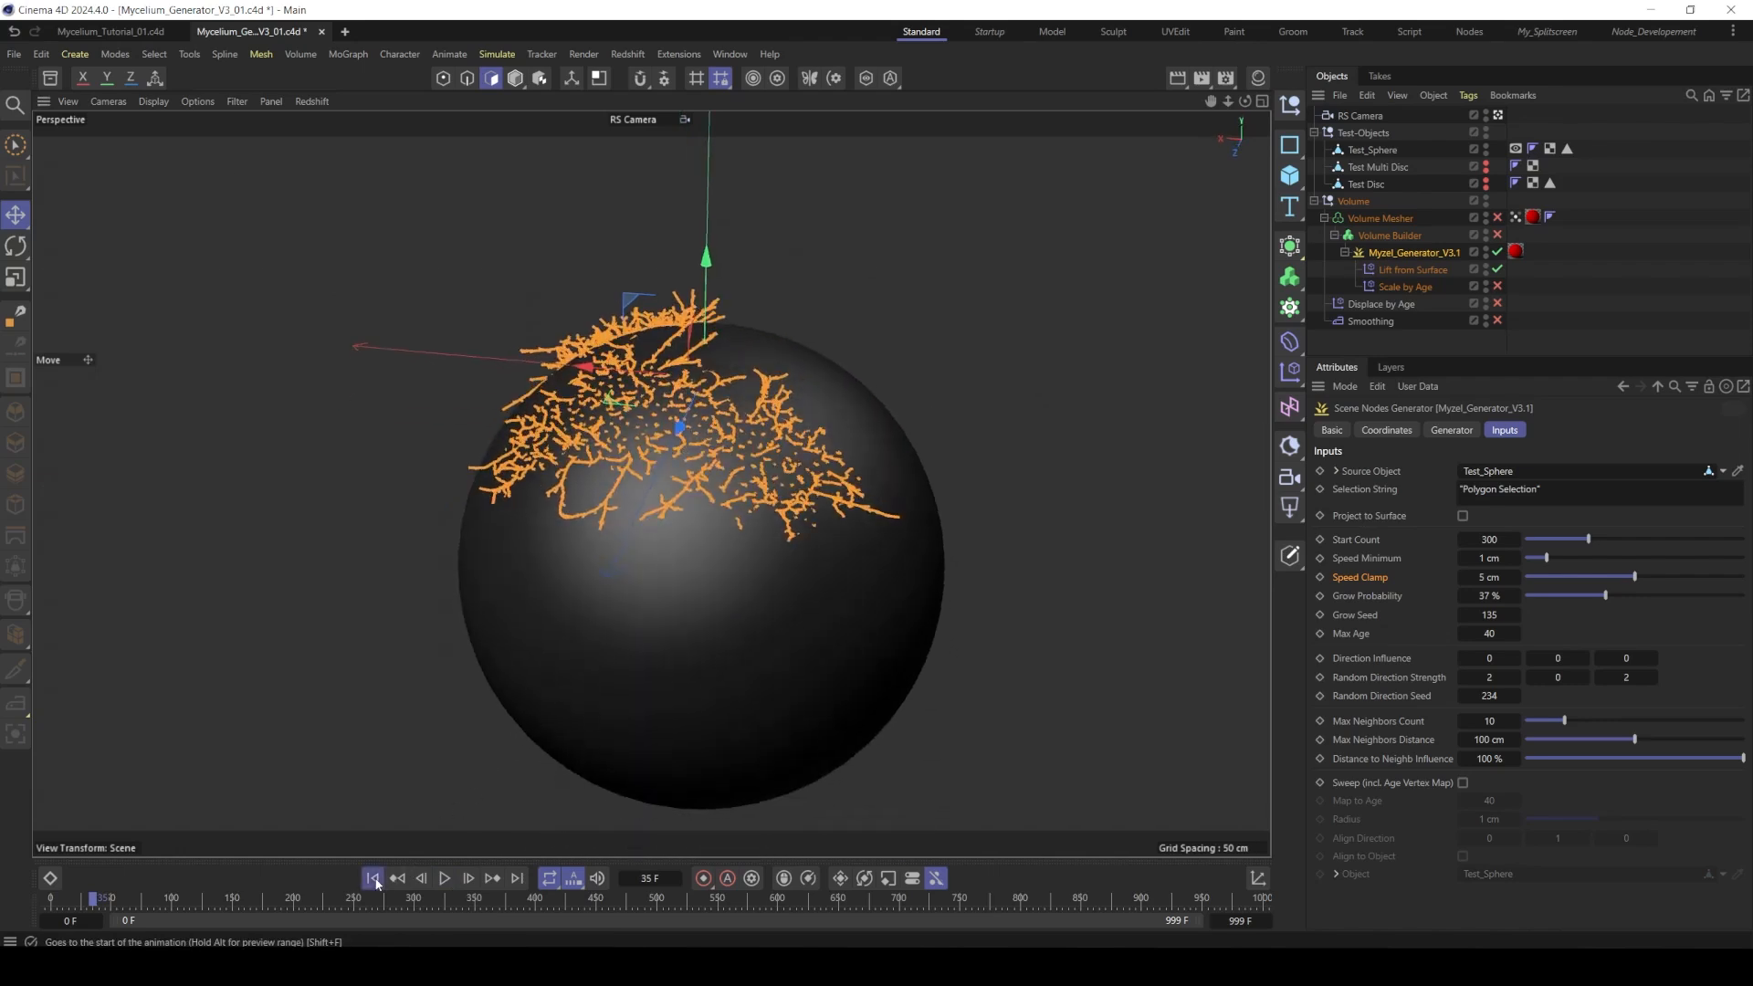
{"action": "key", "text": "shift+f"}
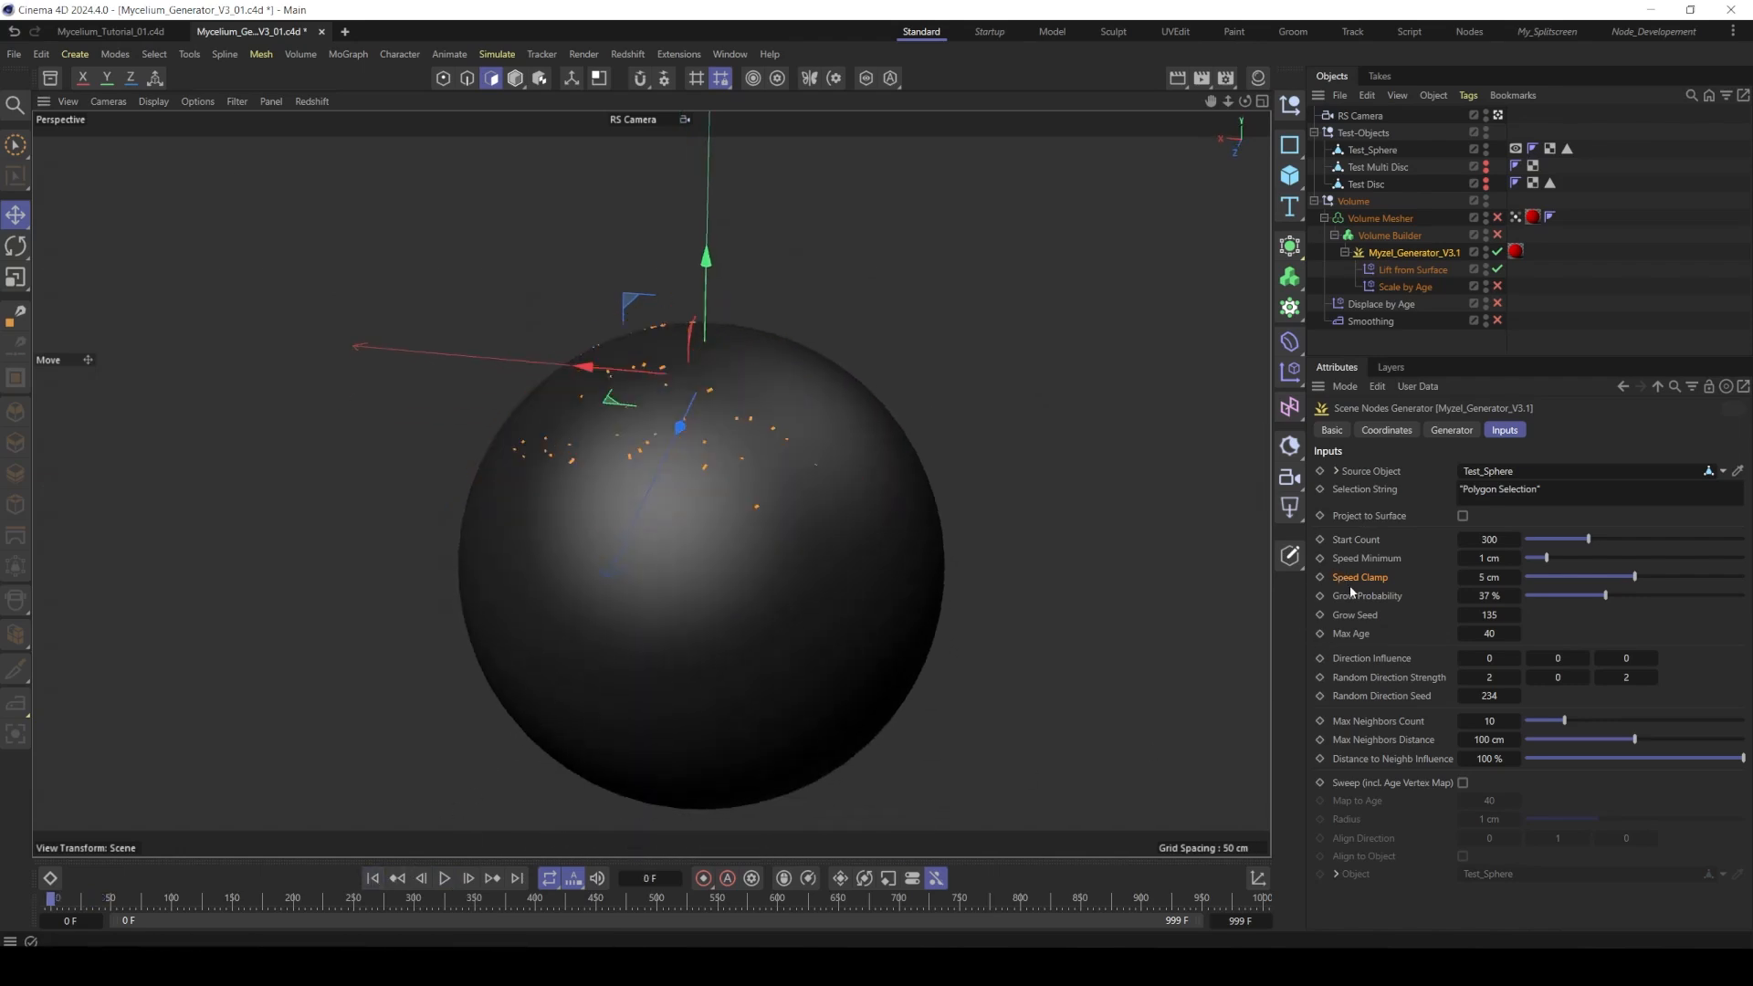
- Set the Grow Probability to 50 % and the Y value of Direction Influence to 1
{"action": "left_click_drag", "start_coordinate": [1621, 599], "coordinate": [1636, 598]}
{"action": "type", "text": "1"}
{"action": "key", "text": "Return"}
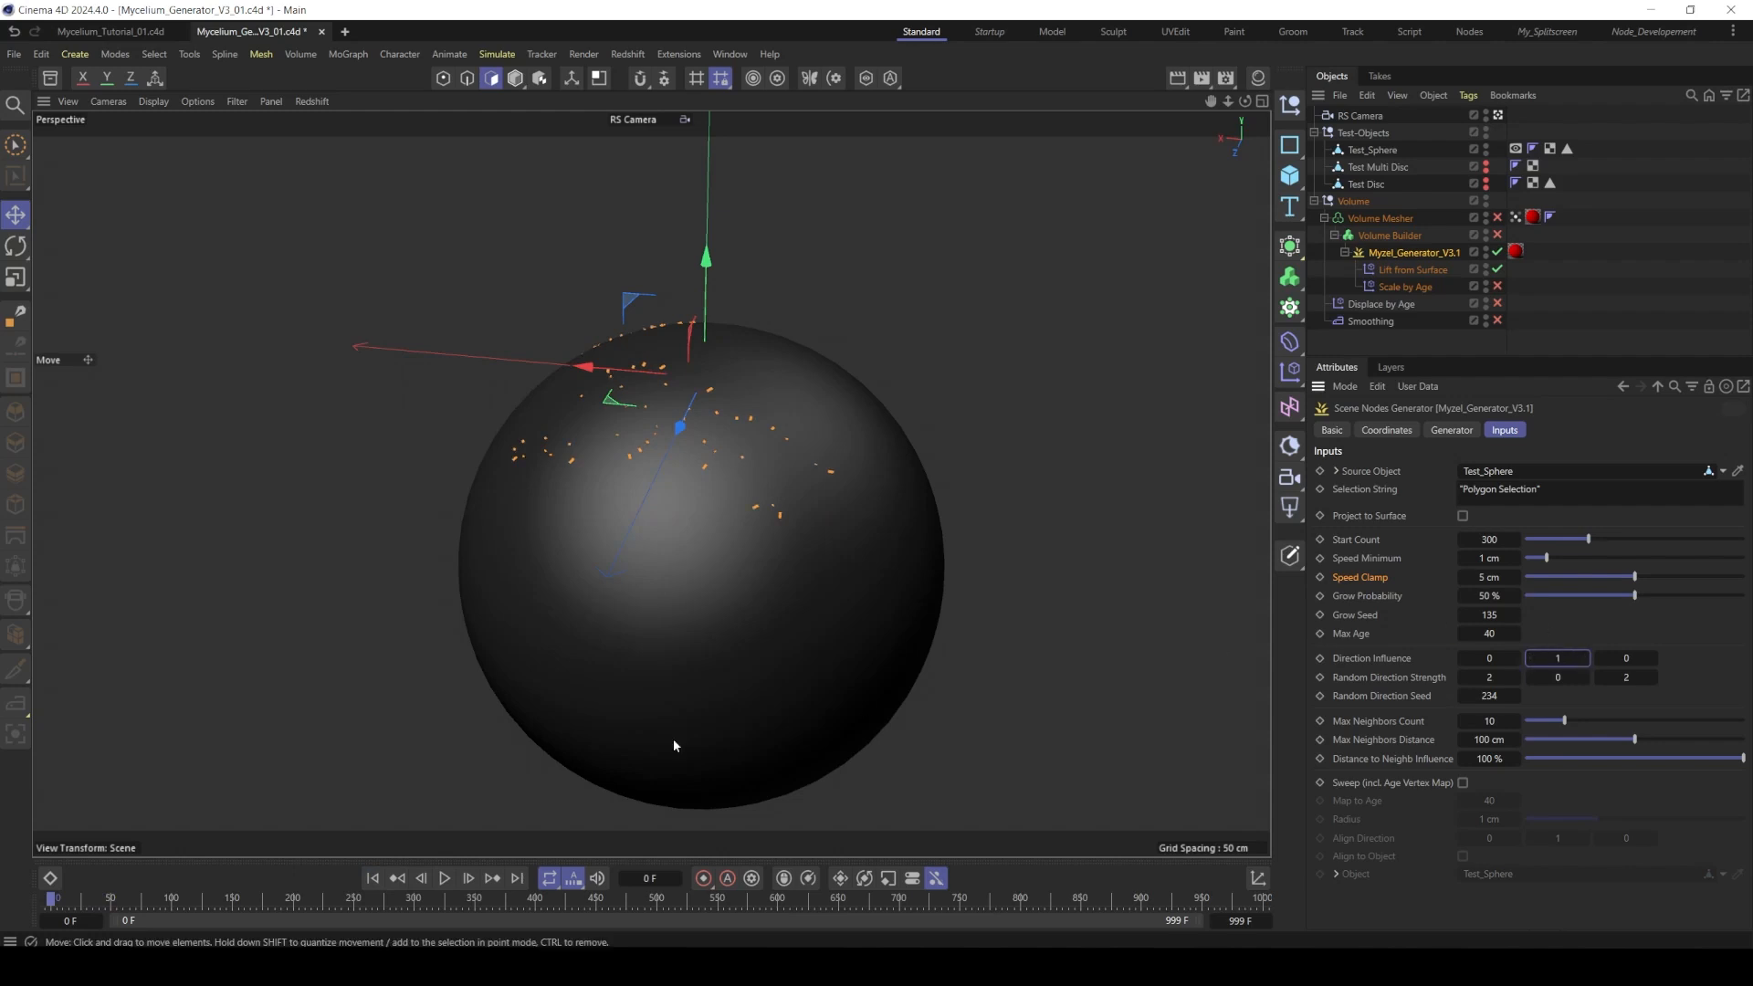
- Play the upward growth to frame 57, inspect it, return to frame 0 and reset the Direction Influence Y value to 0
{"action": "left_click", "coordinate": [439, 878]}
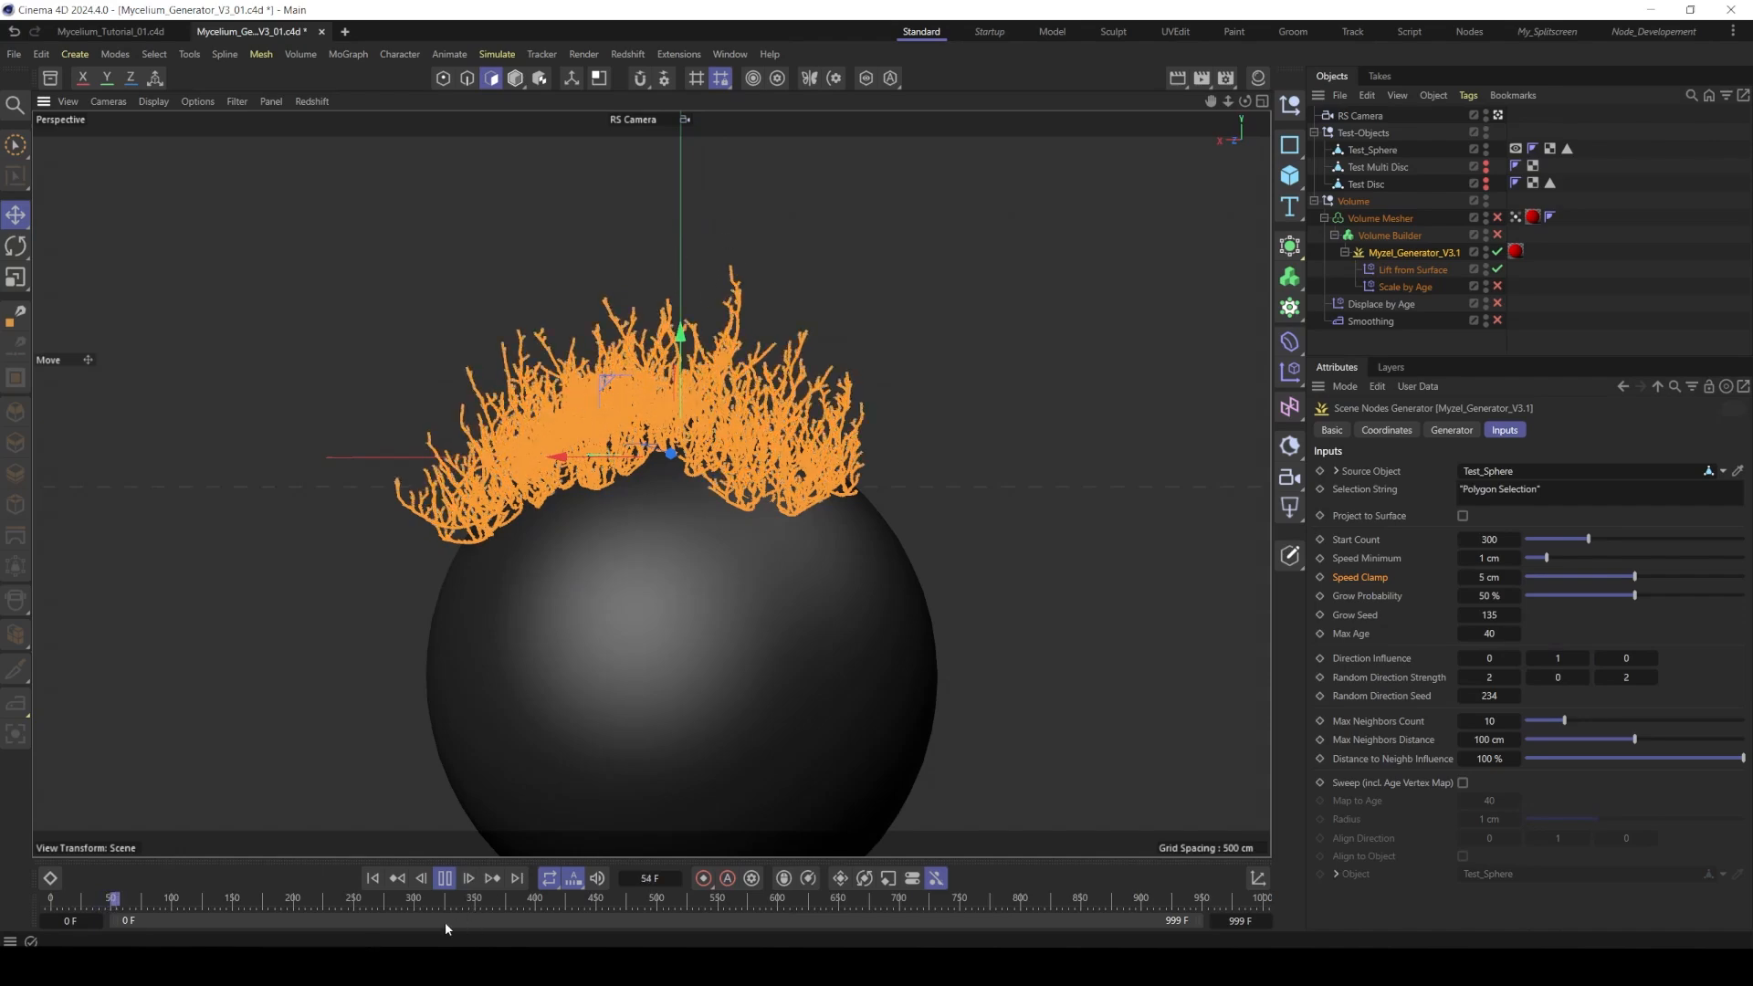
{"action": "left_click", "coordinate": [445, 879]}
{"action": "left_click_drag", "start_coordinate": [689, 396], "coordinate": [683, 515], "text": "alt"}
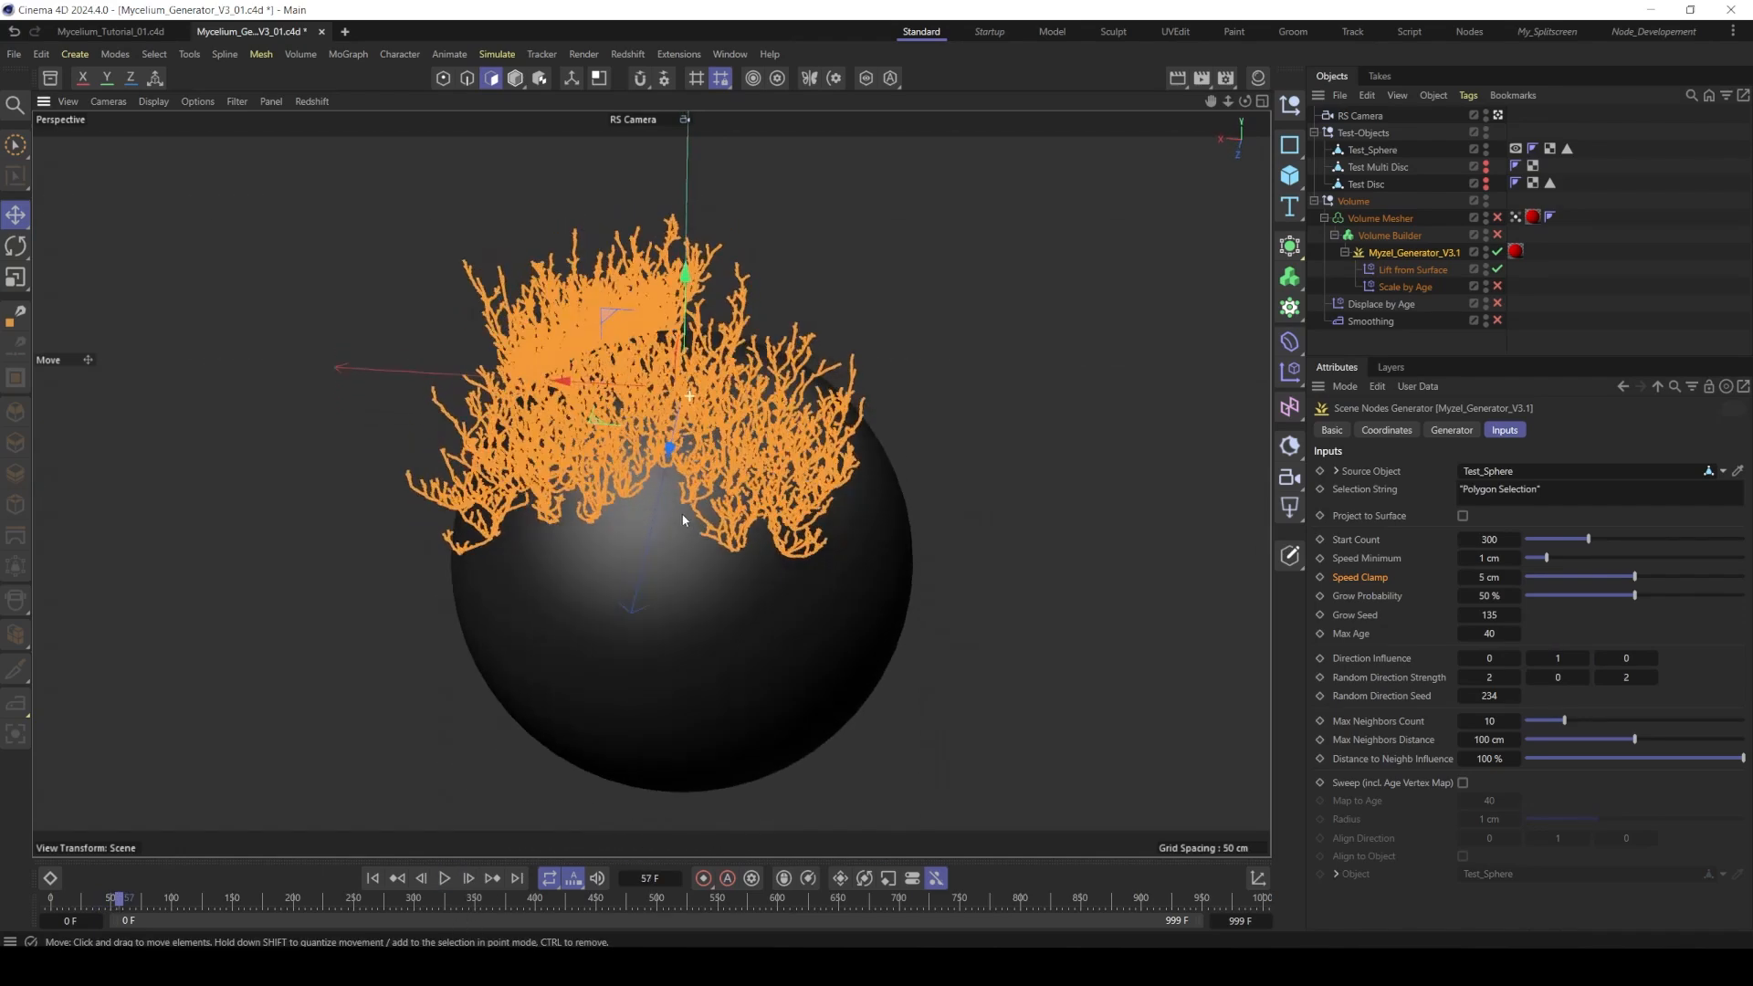
{"action": "left_click", "coordinate": [374, 878]}
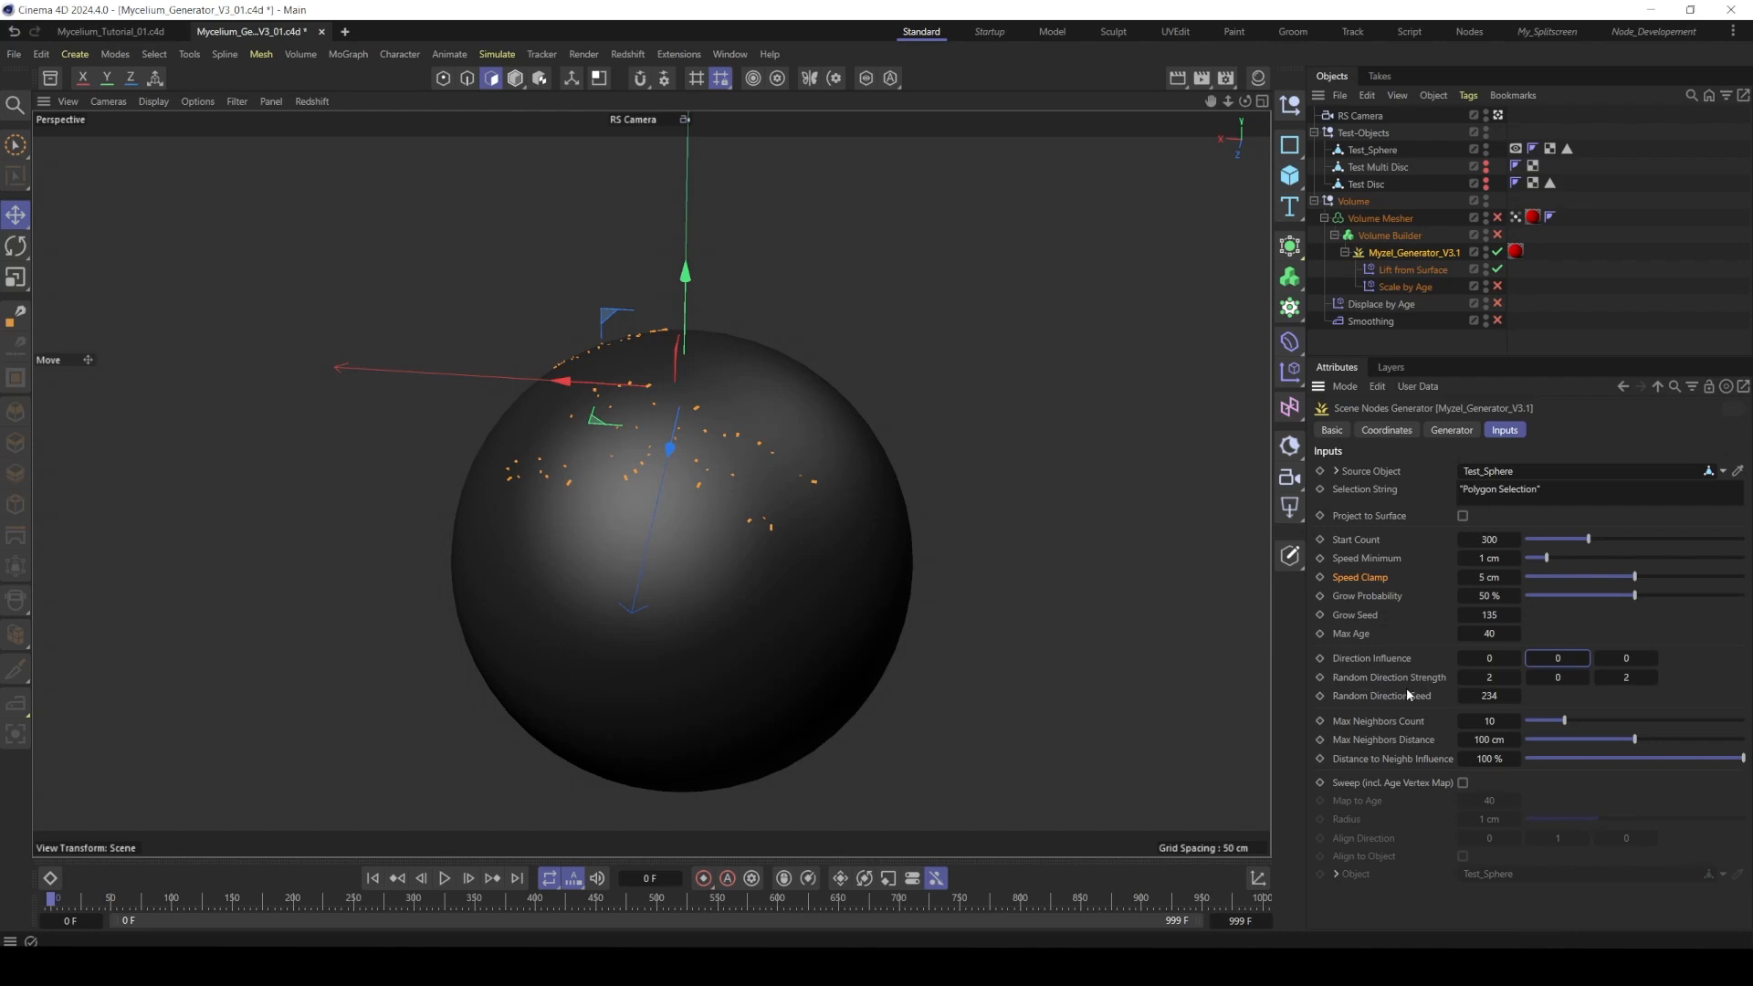
- Set the Random Direction Strength X and Z values to 0, play the growth to about frame 27 and return to frame 0
{"action": "left_click", "coordinate": [1488, 677]}
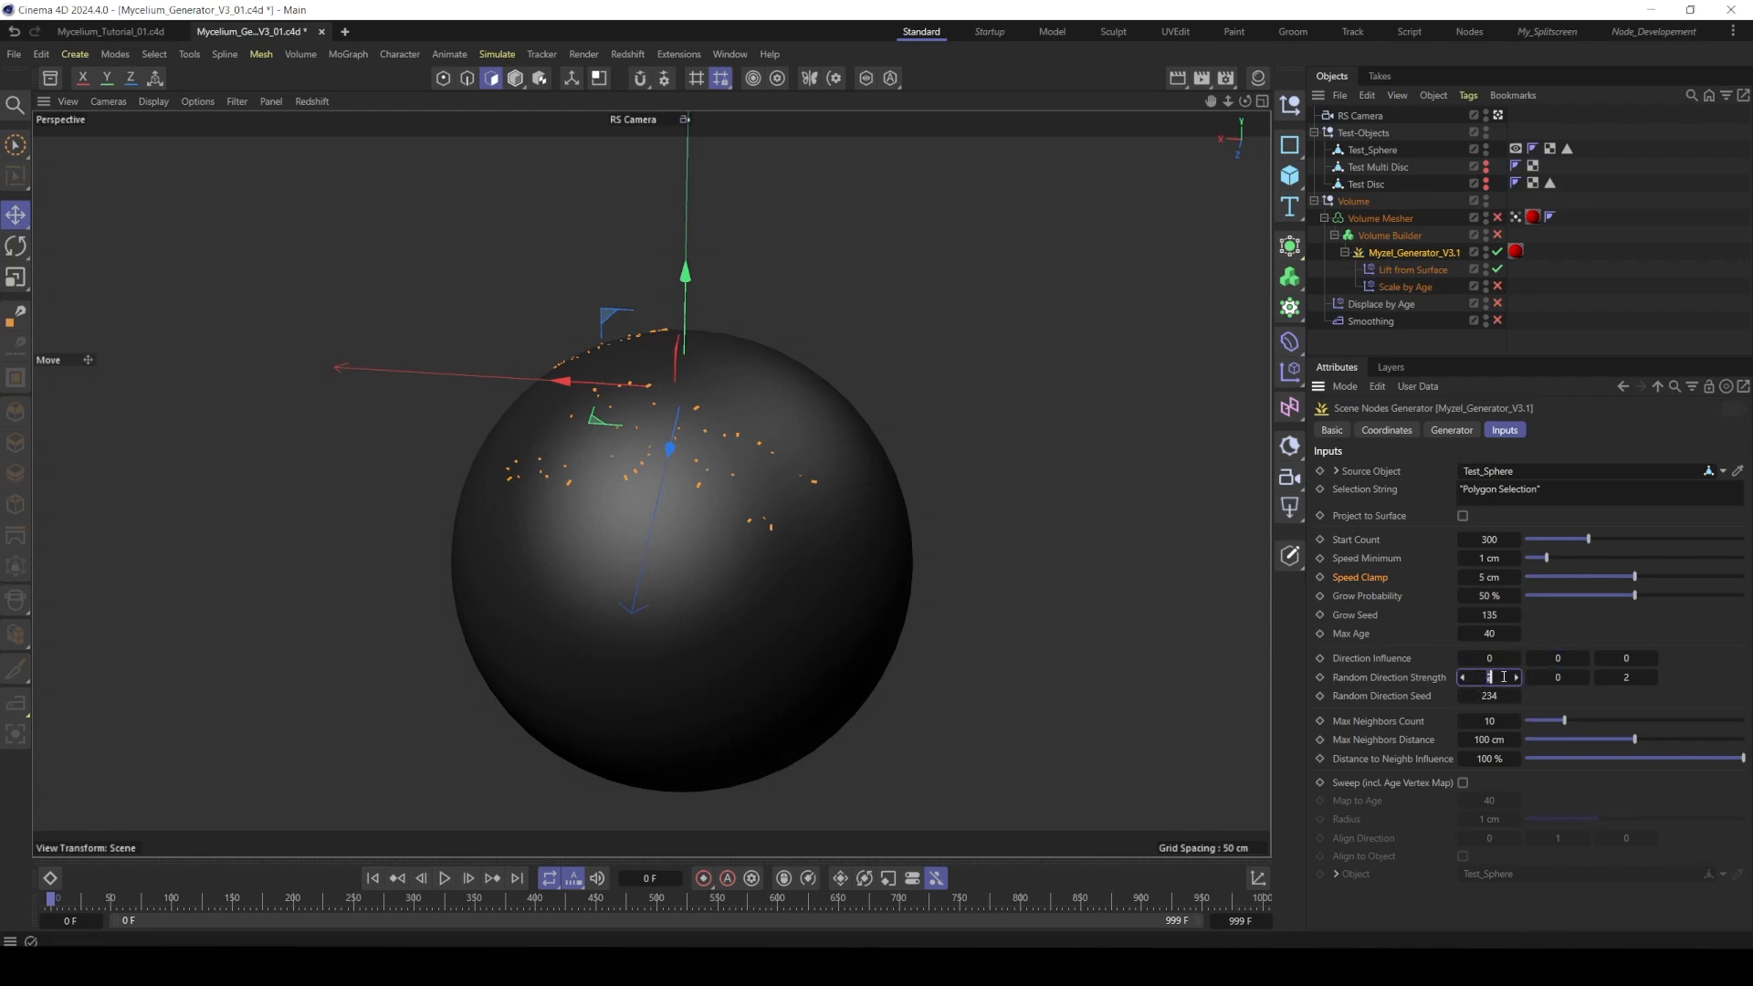
{"action": "left_click", "coordinate": [1628, 678]}
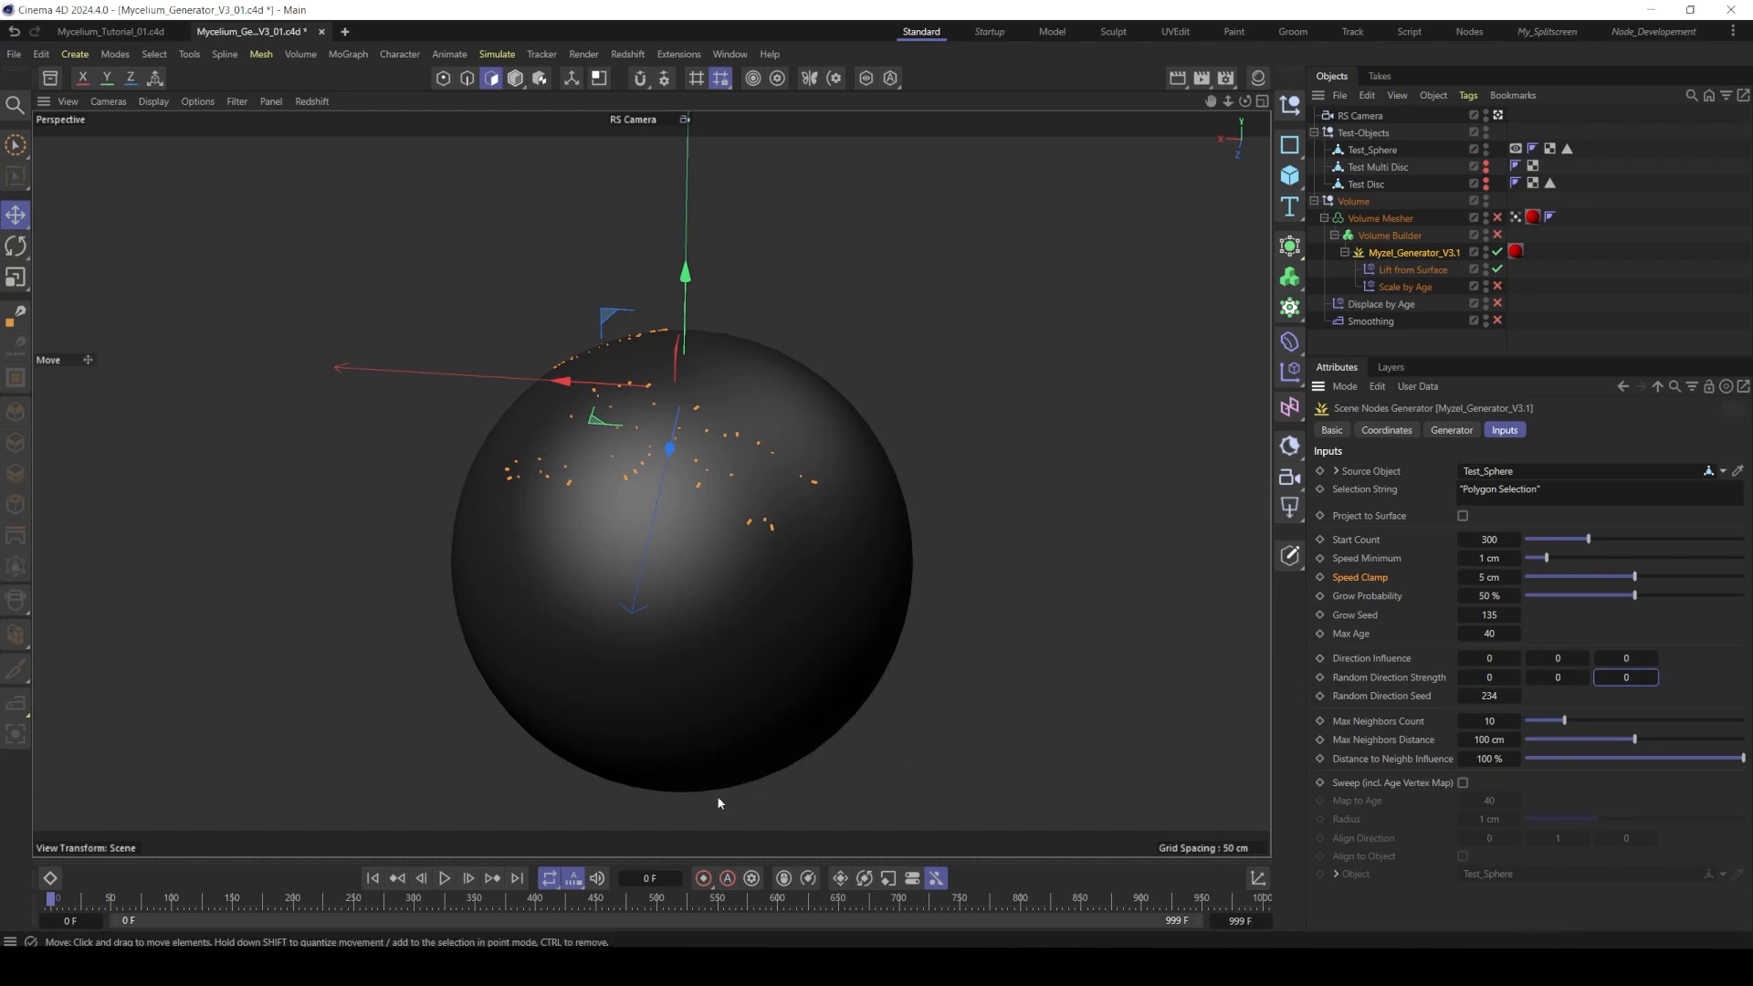
{"action": "left_click", "coordinate": [446, 878]}
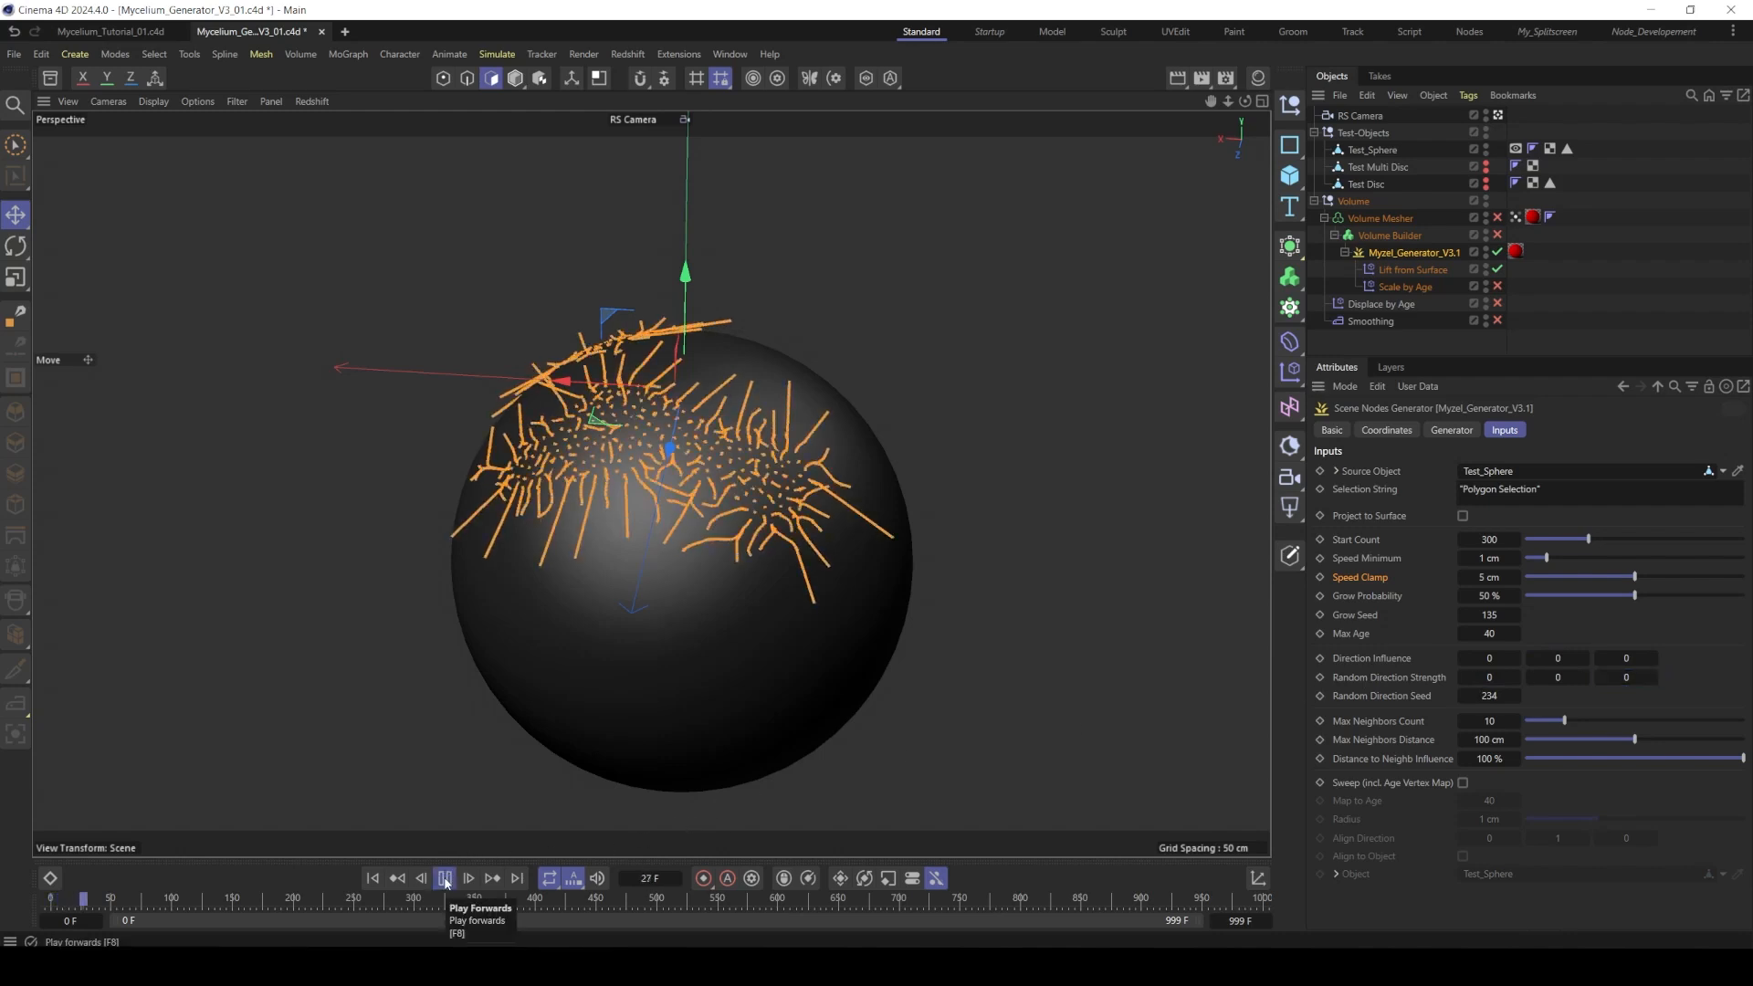
{"action": "left_click", "coordinate": [446, 881]}
{"action": "left_click_drag", "start_coordinate": [664, 402], "coordinate": [663, 438], "text": "alt"}
{"action": "left_click", "coordinate": [372, 878]}
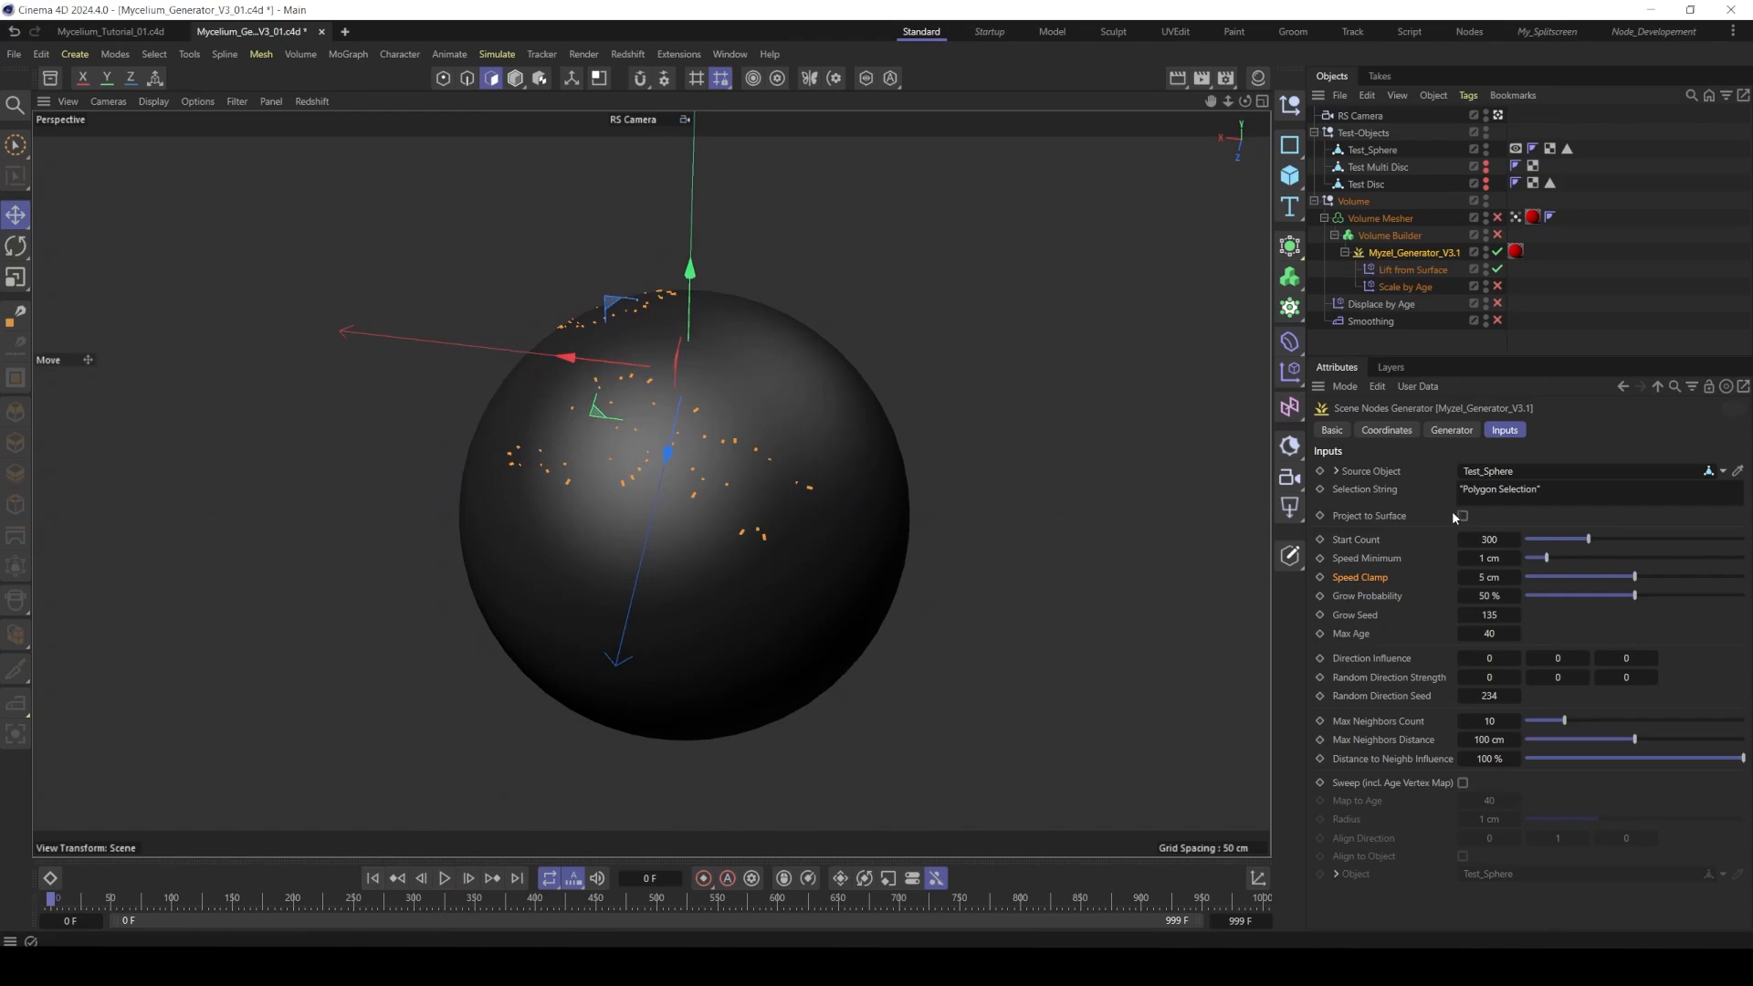
- Enable Project to Surface again, play the growth to frame 104, inspect it around the sphere and return to frame 0
{"action": "left_click", "coordinate": [445, 879]}
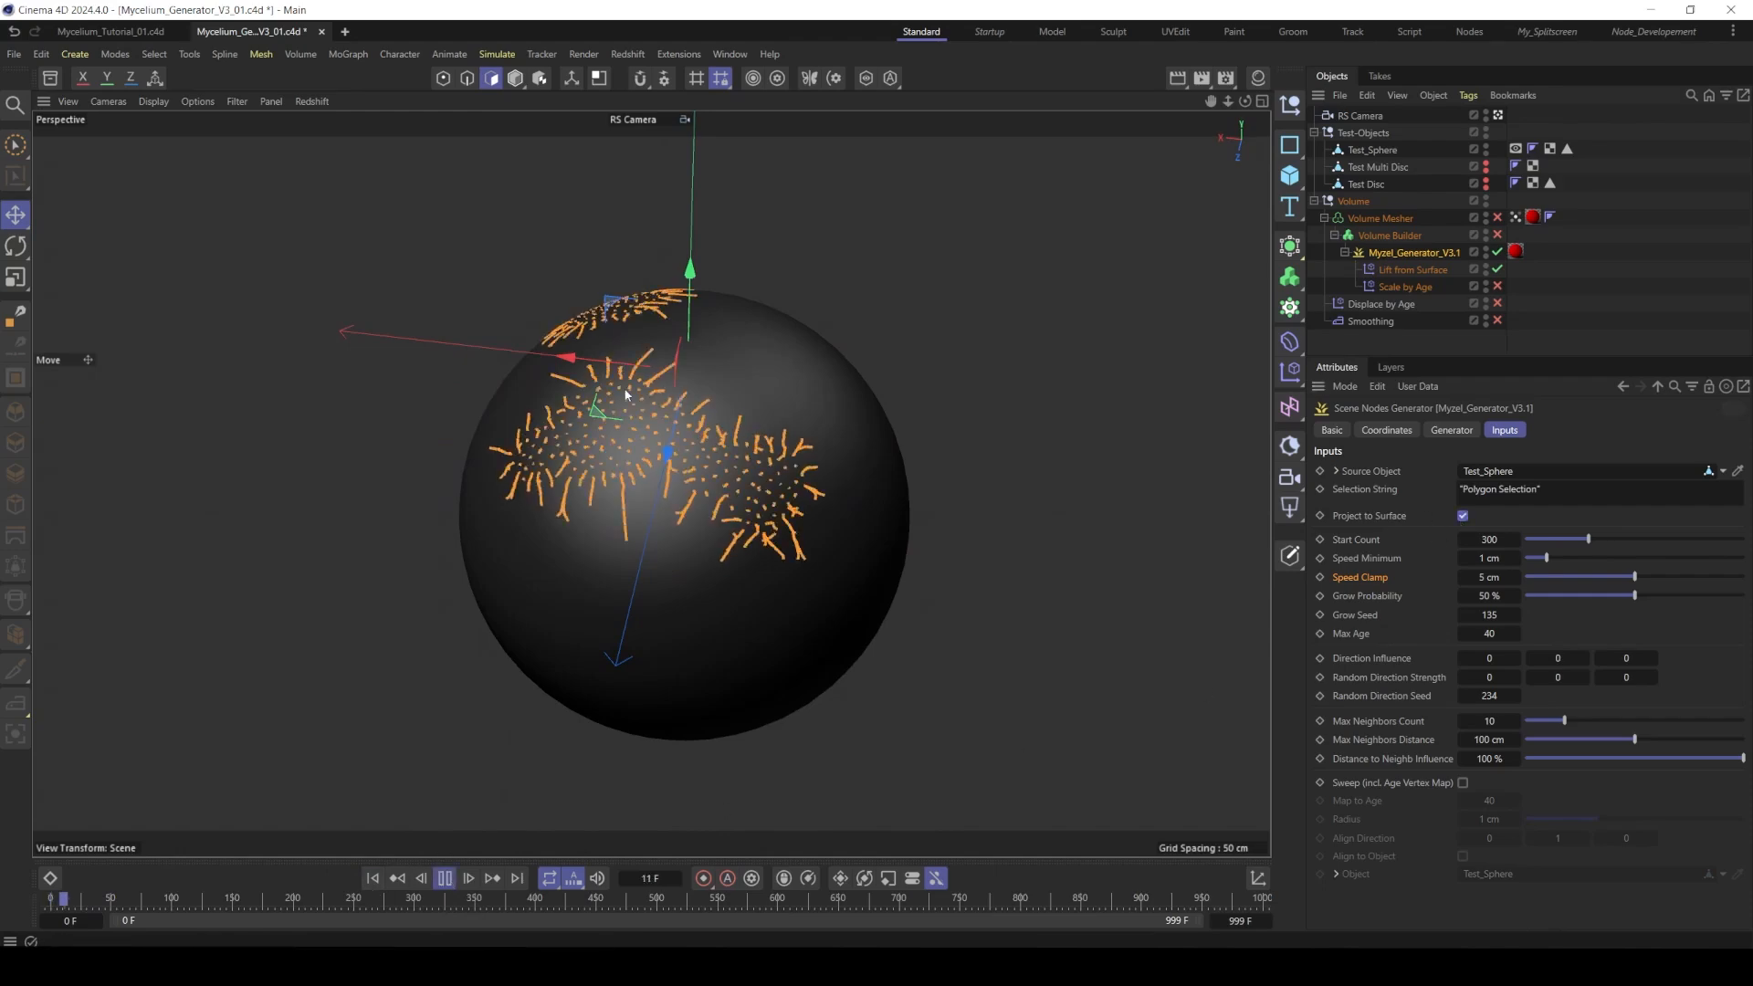
{"action": "left_click_drag", "start_coordinate": [648, 474], "coordinate": [584, 623], "text": "alt"}
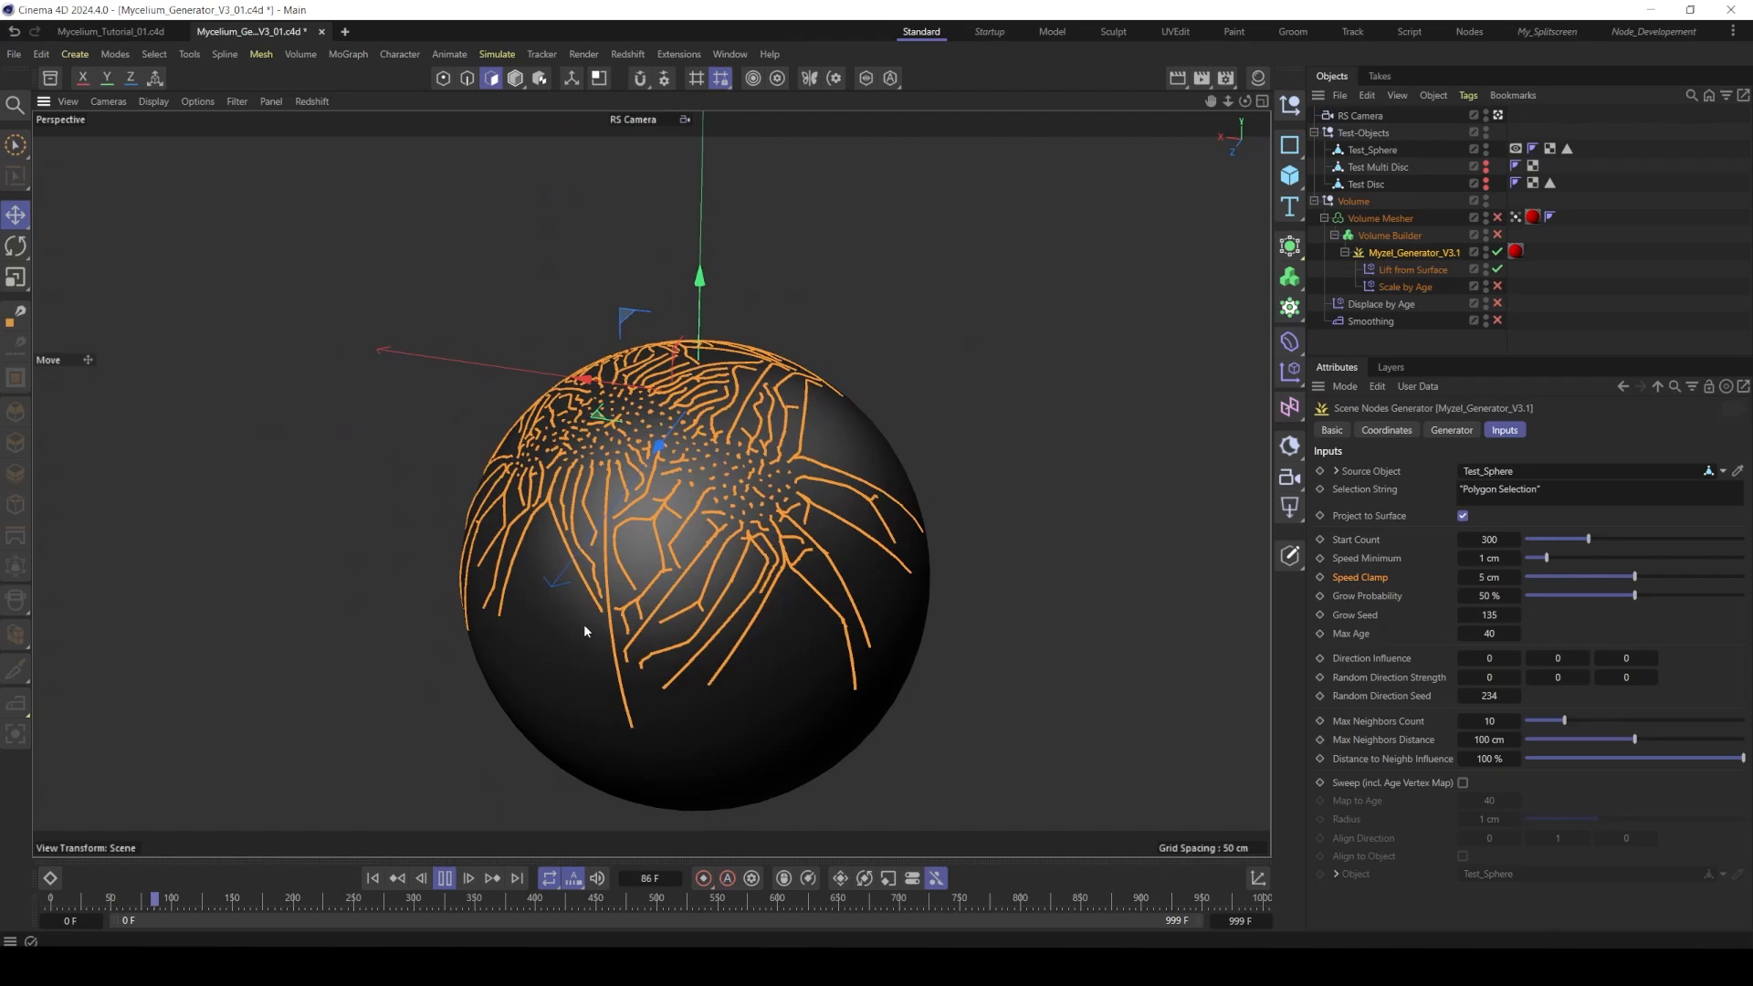
{"action": "left_click", "coordinate": [444, 878]}
{"action": "left_click_drag", "start_coordinate": [436, 639], "coordinate": [630, 538], "text": "alt"}
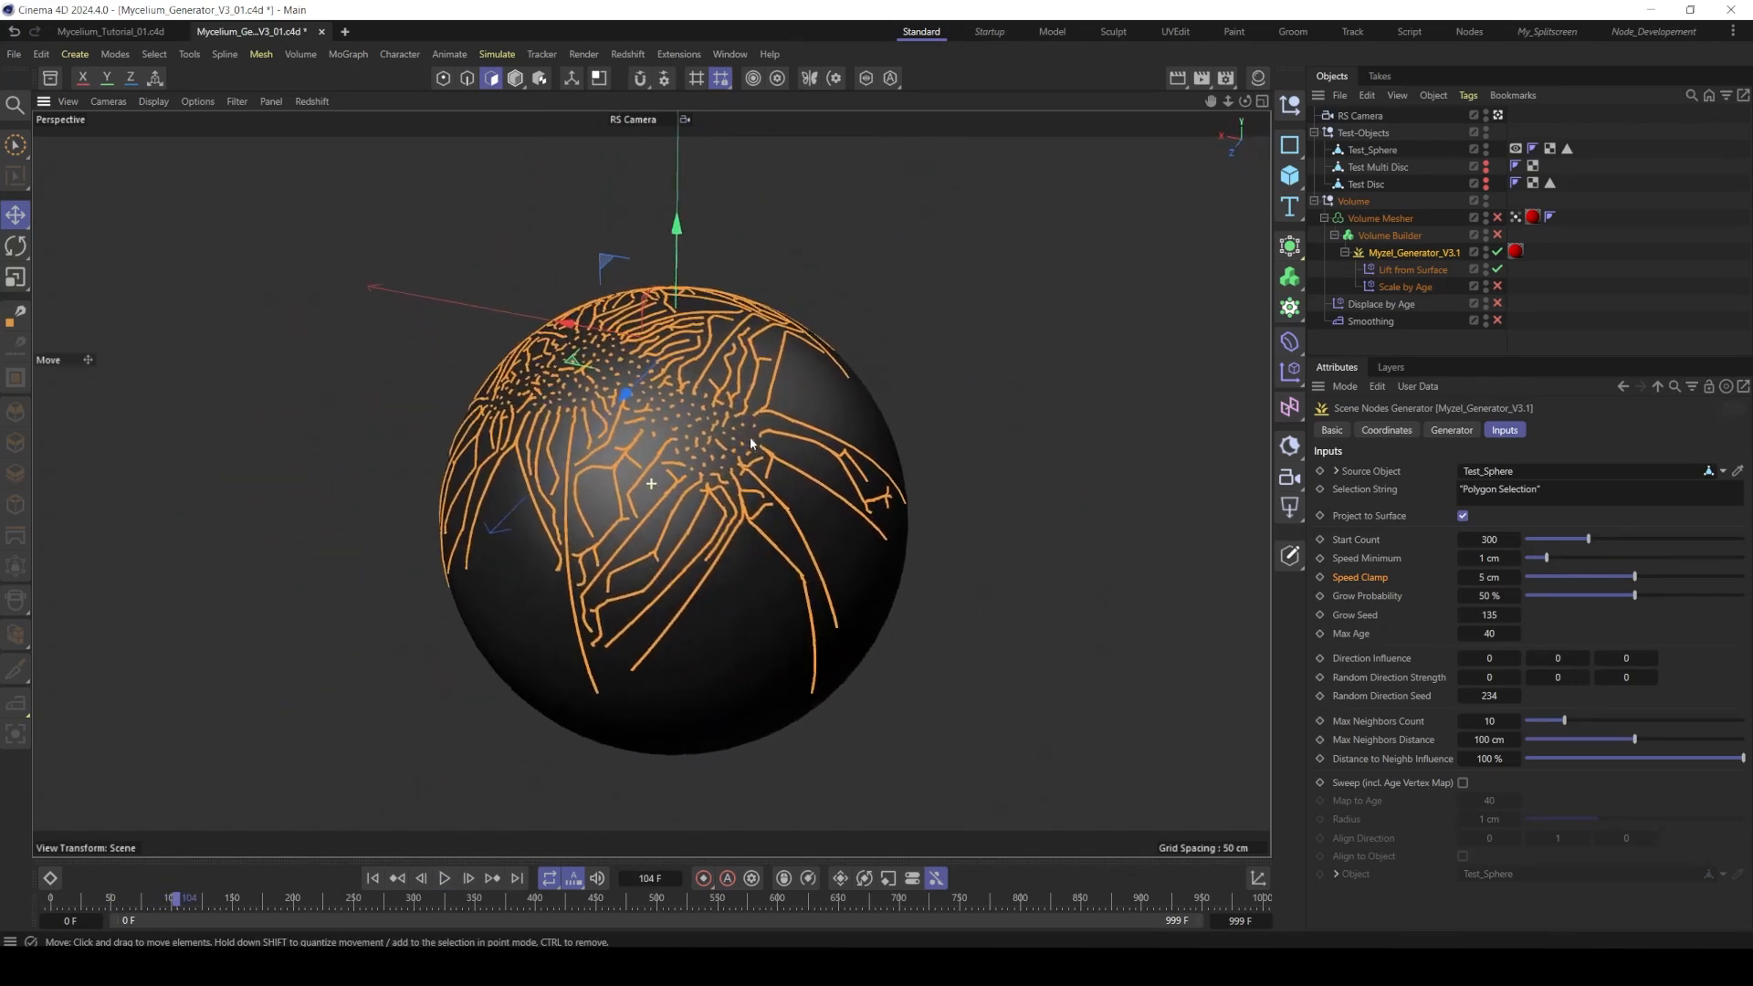
{"action": "key", "text": "shift+f"}
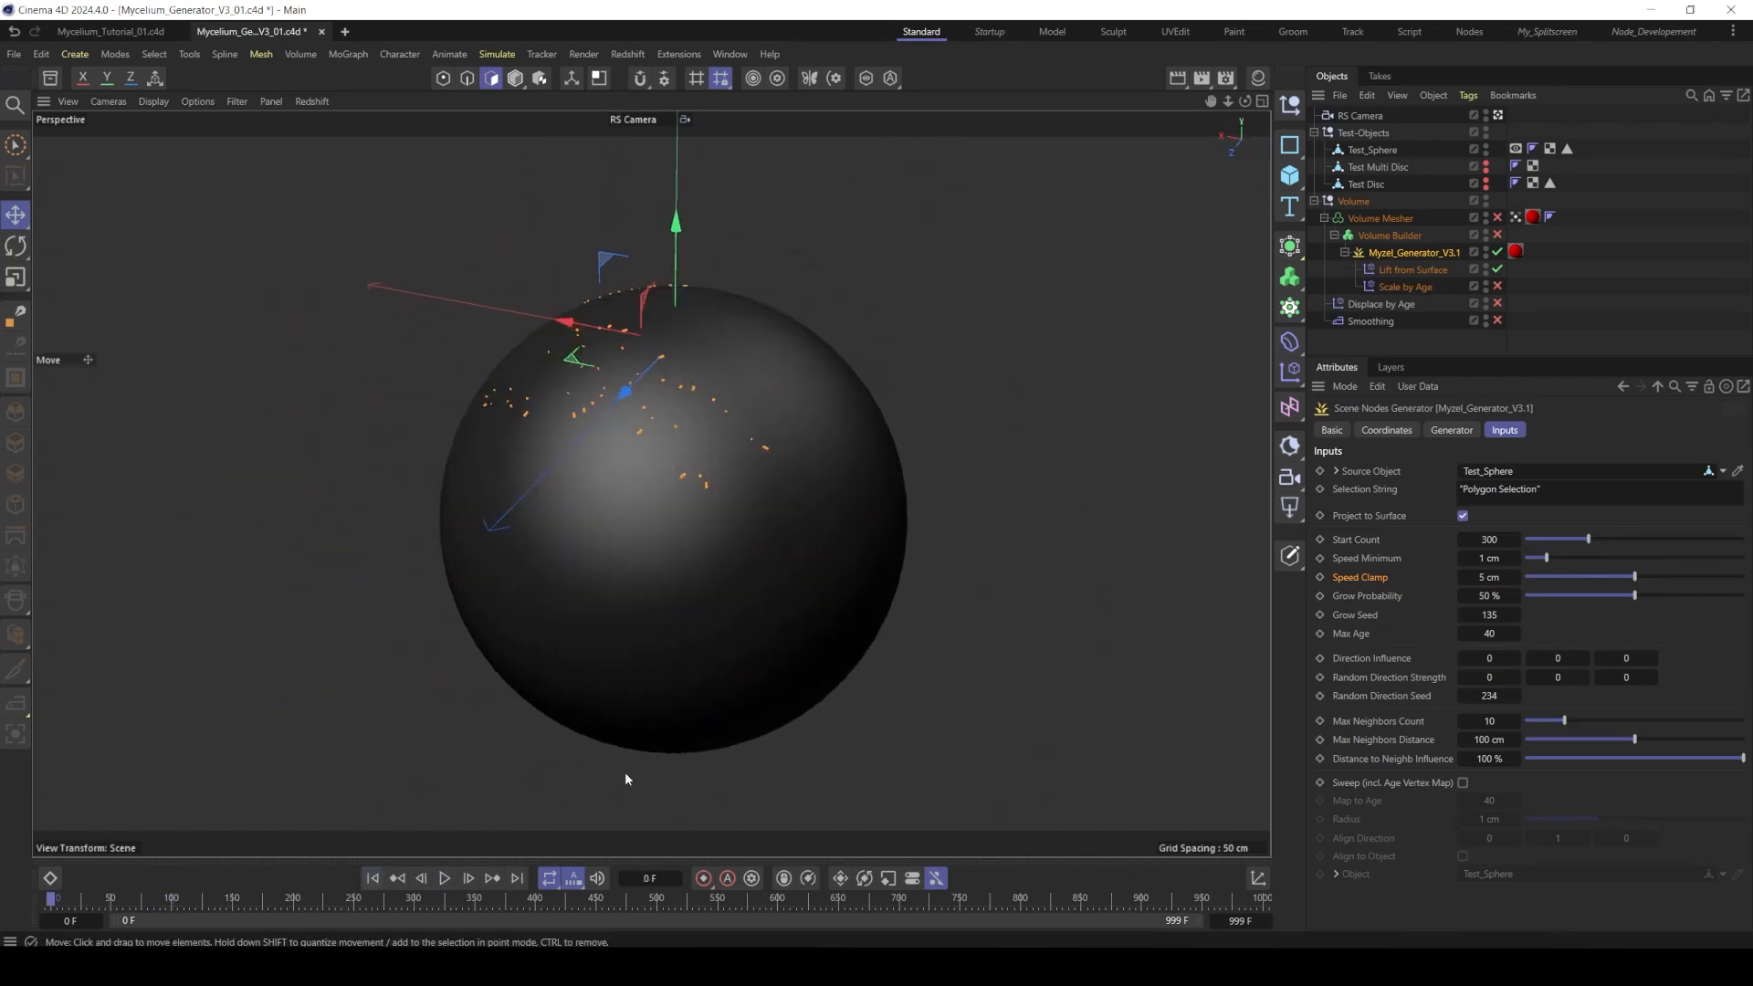
- Set the Random Direction Strength X and Z values to 5, play the growth to about frame 122, inspect it closely and return to frame 0
{"action": "left_click", "coordinate": [1489, 677]}
{"action": "type", "text": "5"}
{"action": "left_click", "coordinate": [1624, 676]}
{"action": "type", "text": "5"}
{"action": "left_click", "coordinate": [445, 879]}
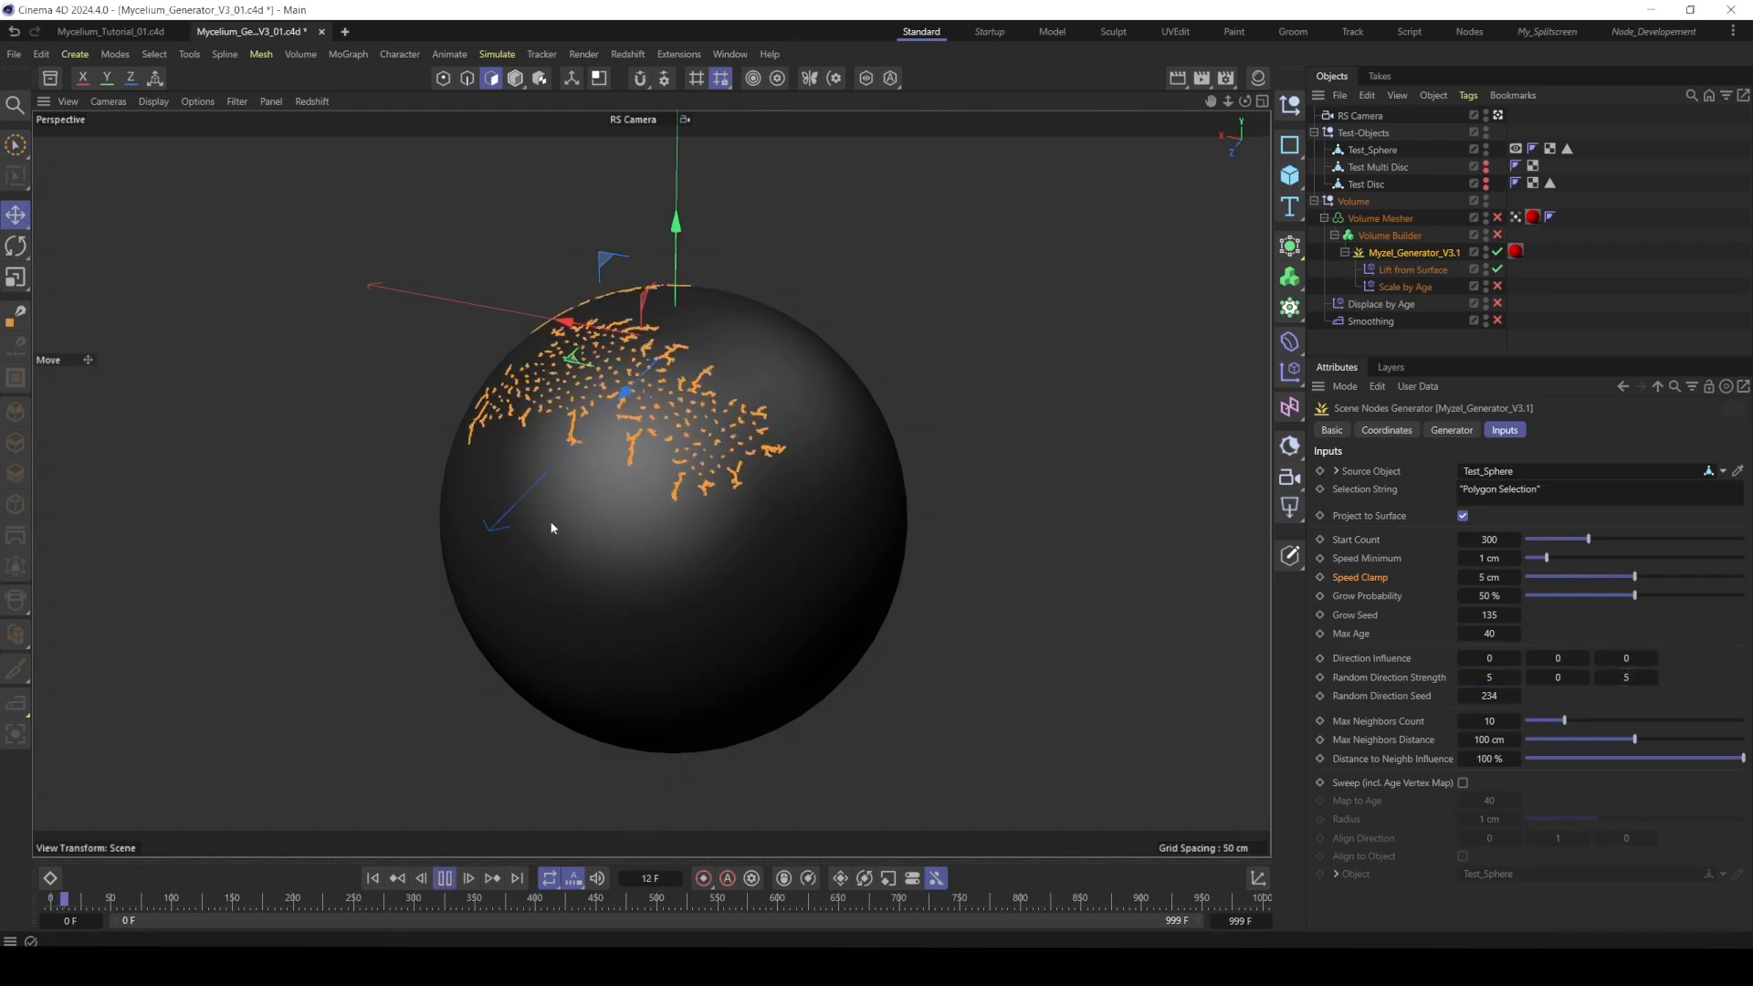
{"action": "left_click_drag", "start_coordinate": [612, 498], "coordinate": [639, 537], "text": "alt"}
{"action": "right_click_drag", "start_coordinate": [649, 530], "coordinate": [892, 490], "text": "alt"}
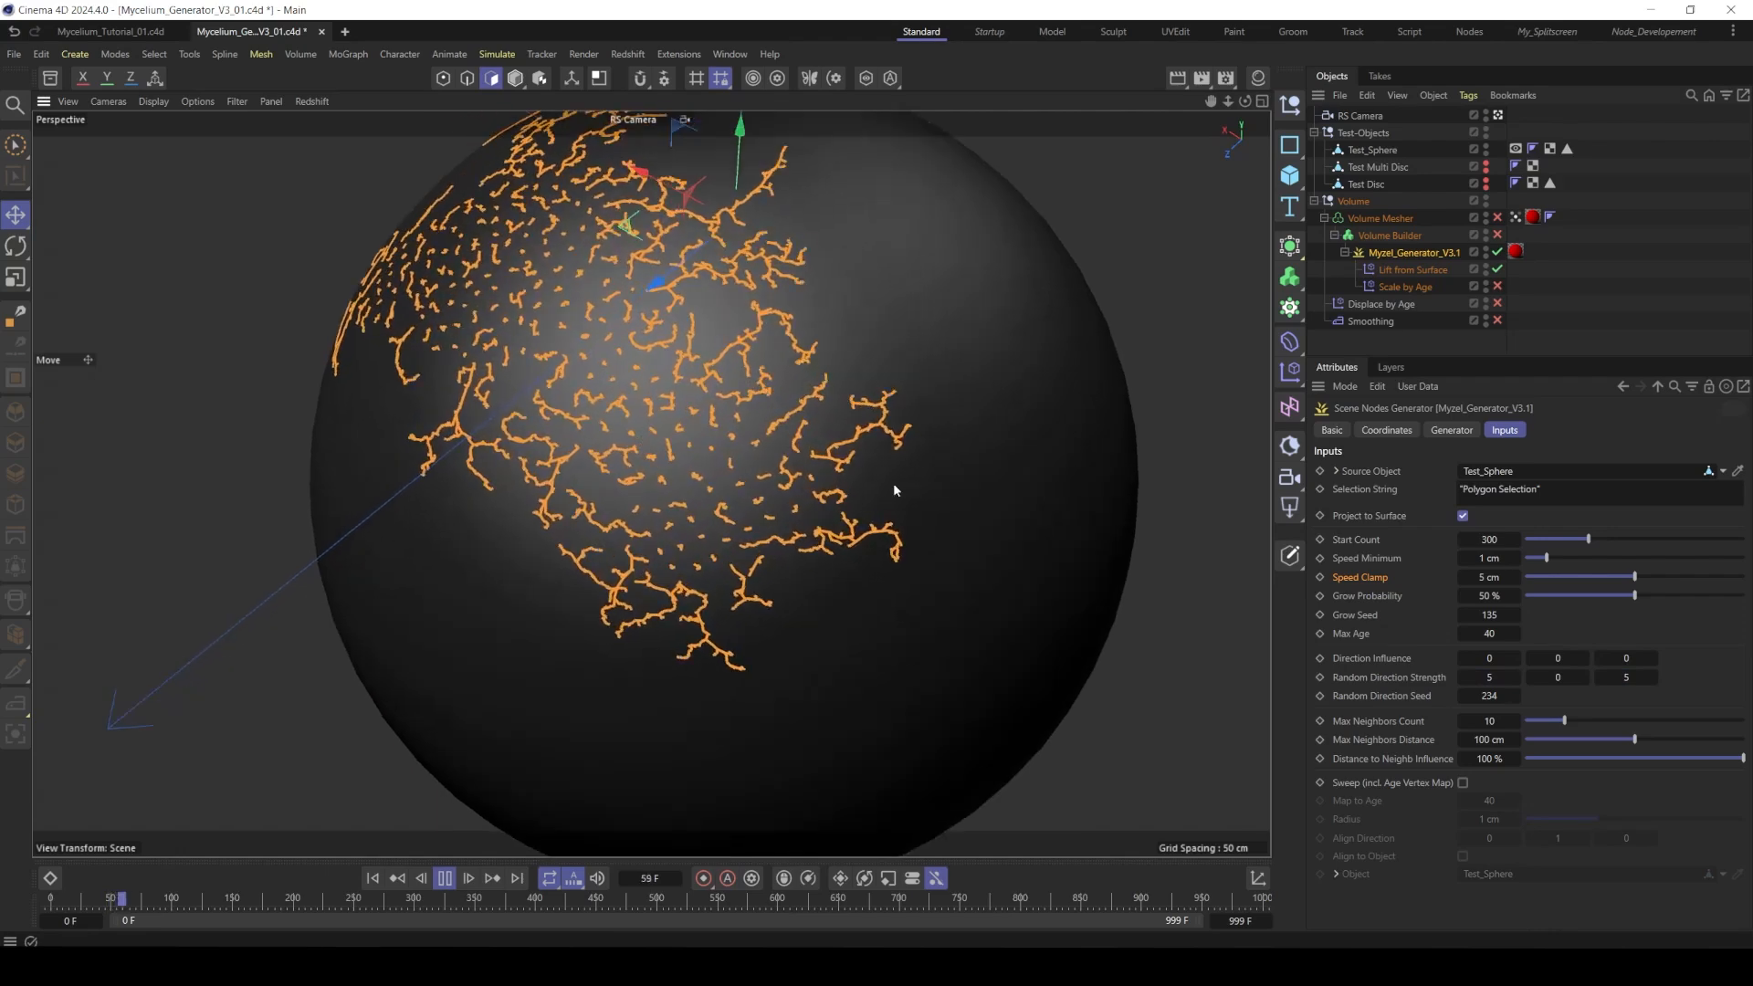
{"action": "left_click_drag", "start_coordinate": [893, 490], "coordinate": [750, 356], "text": "alt"}
{"action": "middle_click_drag", "start_coordinate": [751, 356], "coordinate": [641, 353], "text": "alt"}
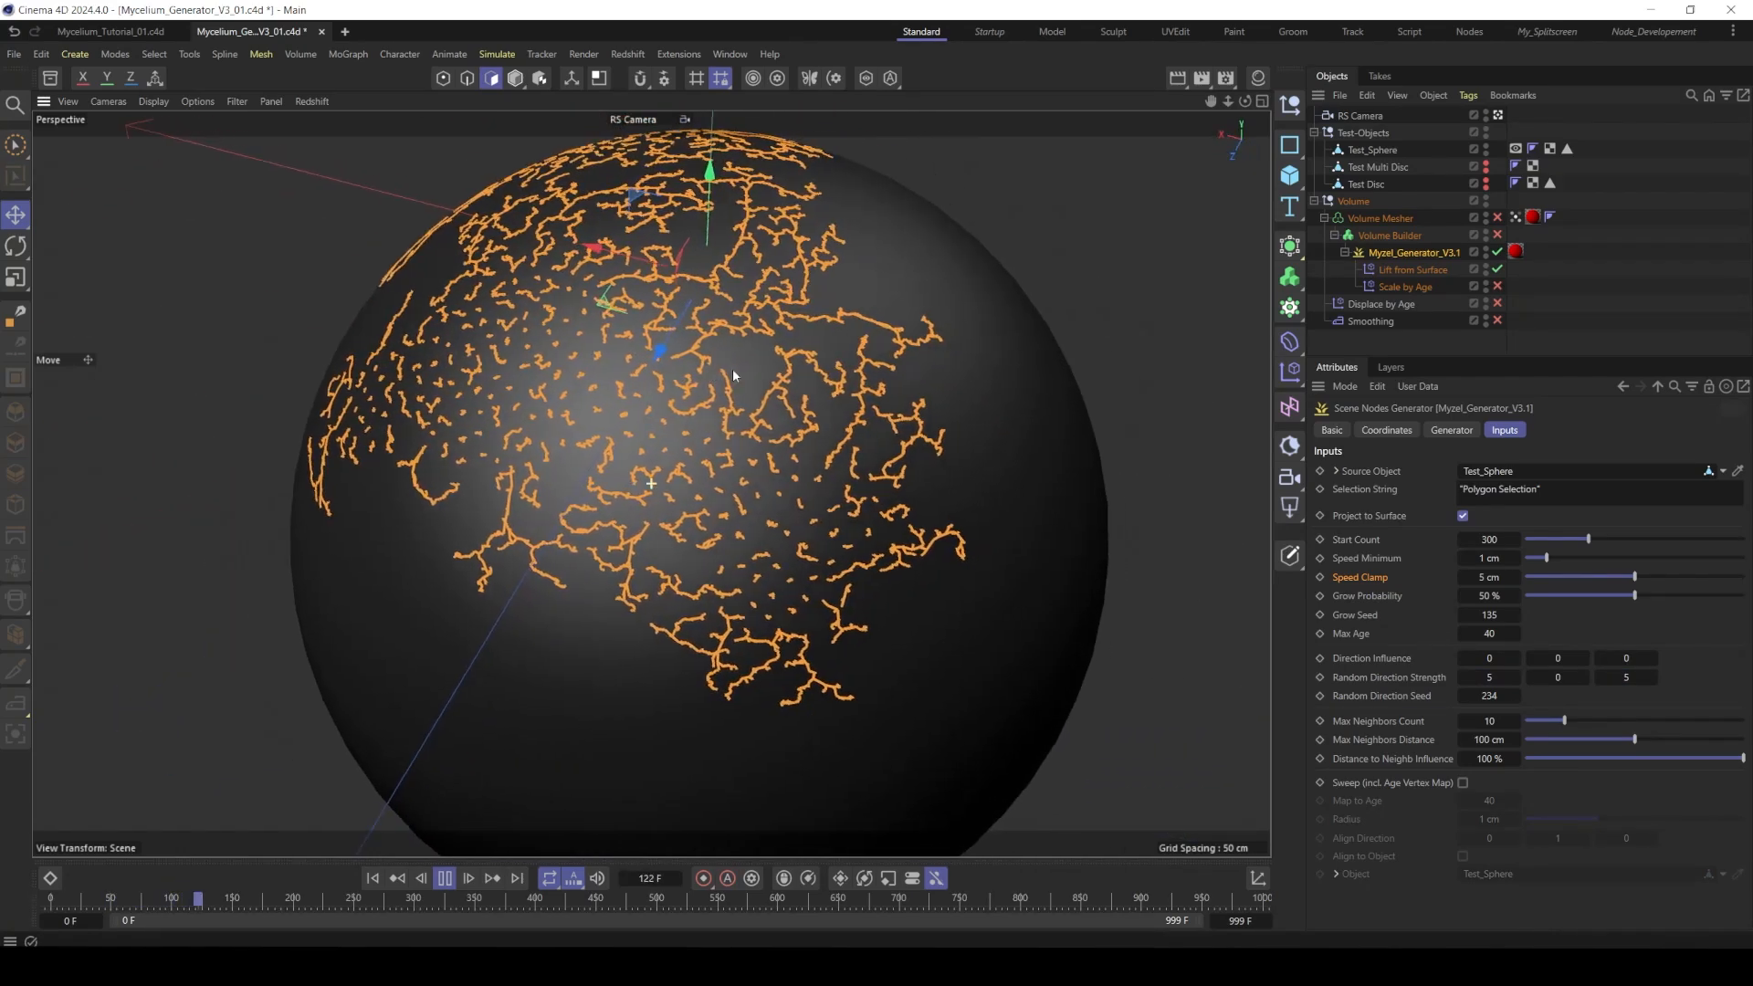
{"action": "left_click", "coordinate": [446, 884]}
{"action": "left_click", "coordinate": [373, 881]}
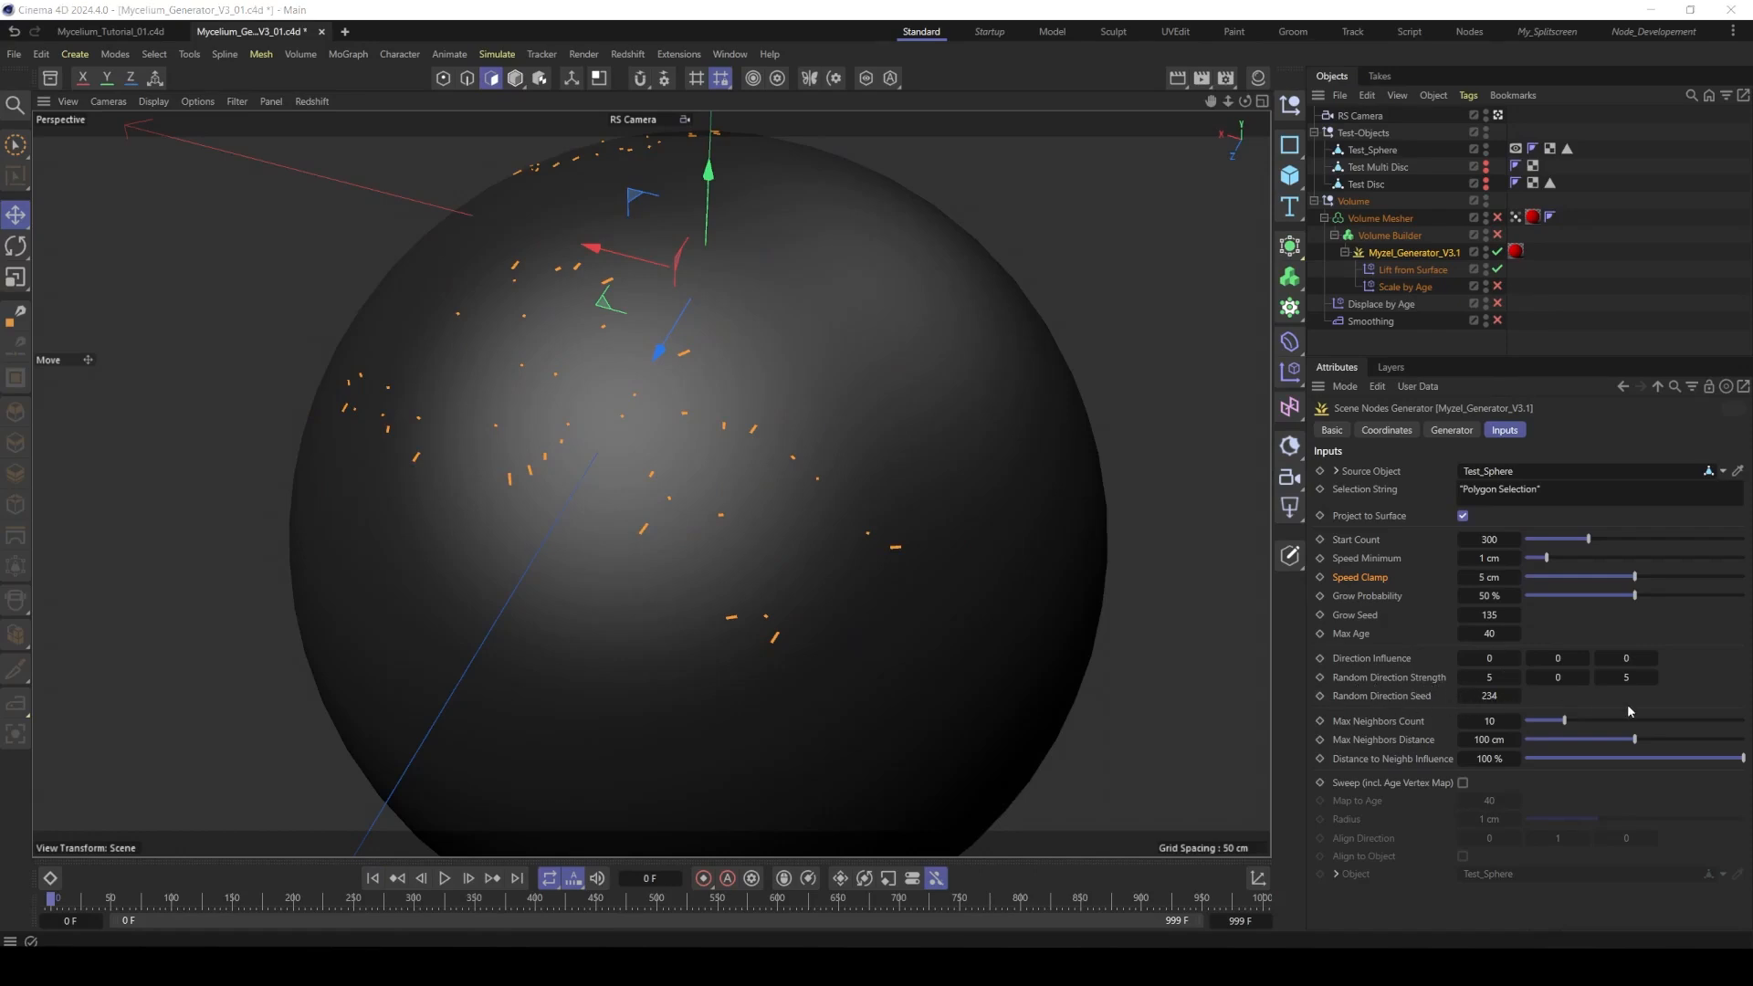
- Set the Random Direction Strength X and Z values back to 2
{"action": "left_click", "coordinate": [1489, 678]}
{"action": "left_click", "coordinate": [1624, 676]}
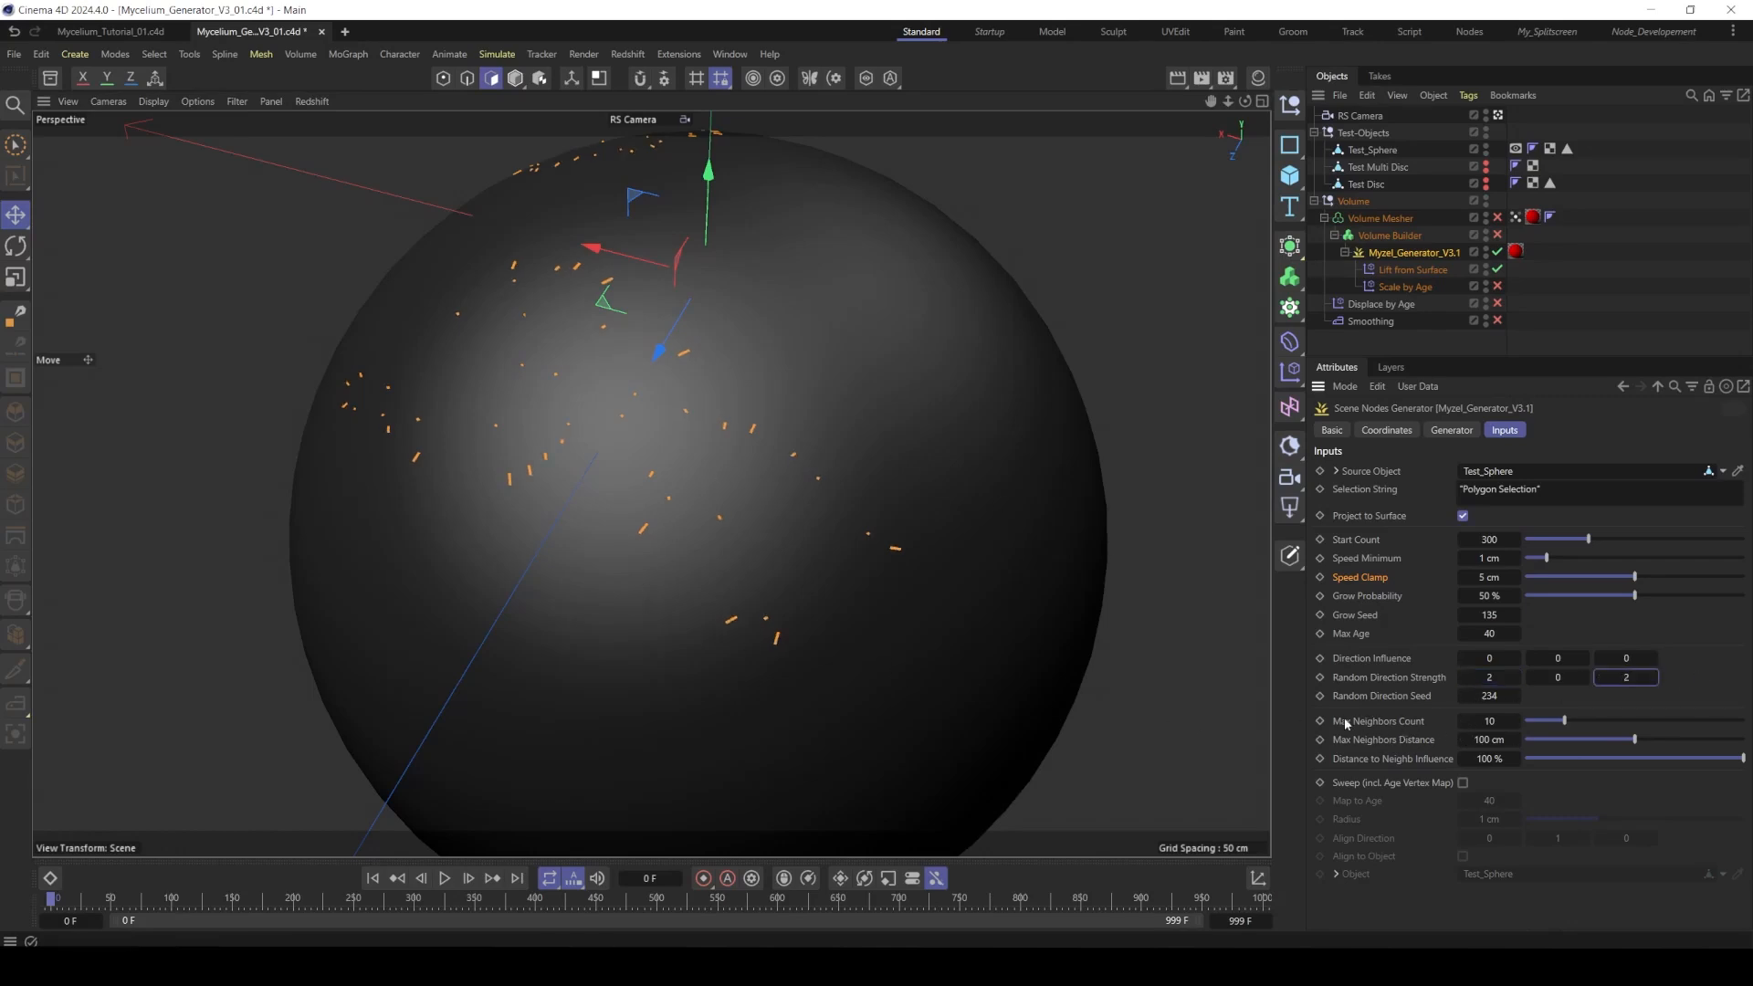
{"action": "middle_click_drag", "start_coordinate": [721, 455], "coordinate": [664, 475], "text": "alt"}
{"action": "scroll", "coordinate": [709, 462], "scroll_direction": "down", "scroll_amount": 1}
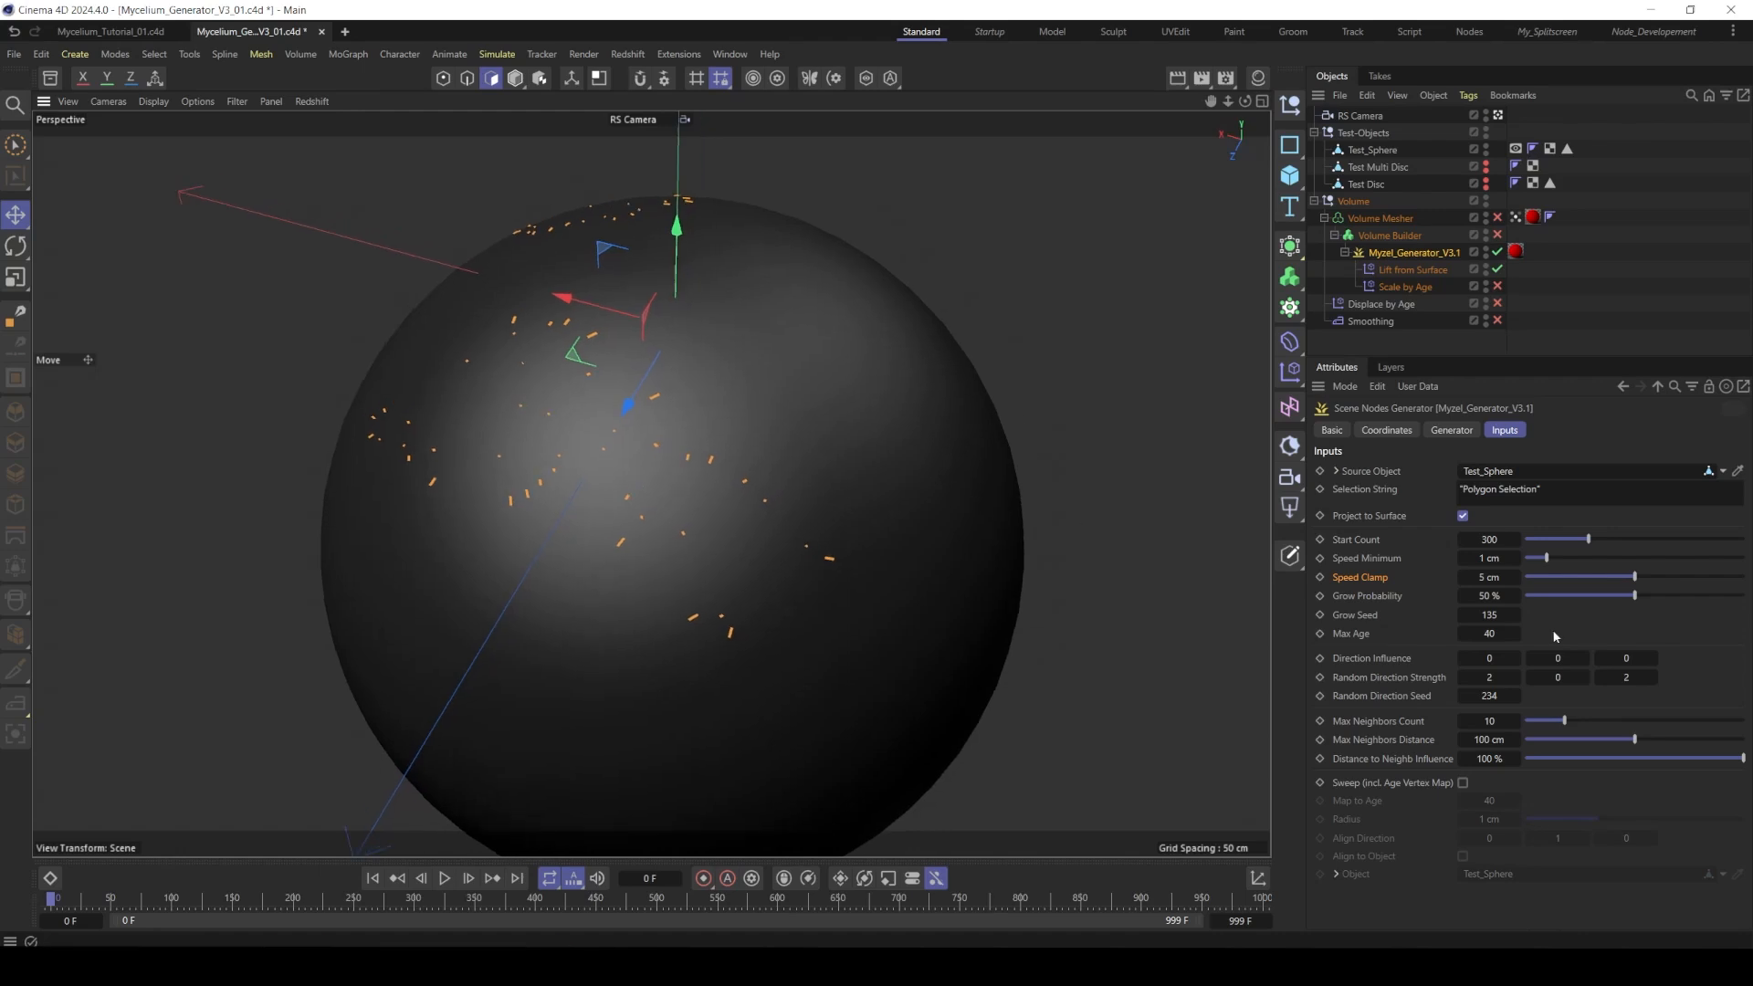
- Set Max Neighbors Count to 3, play the growth to frame 265 and return to frame 0
{"action": "left_click", "coordinate": [1494, 722]}
{"action": "type", "text": "3"}
{"action": "left_click", "coordinate": [445, 879]}
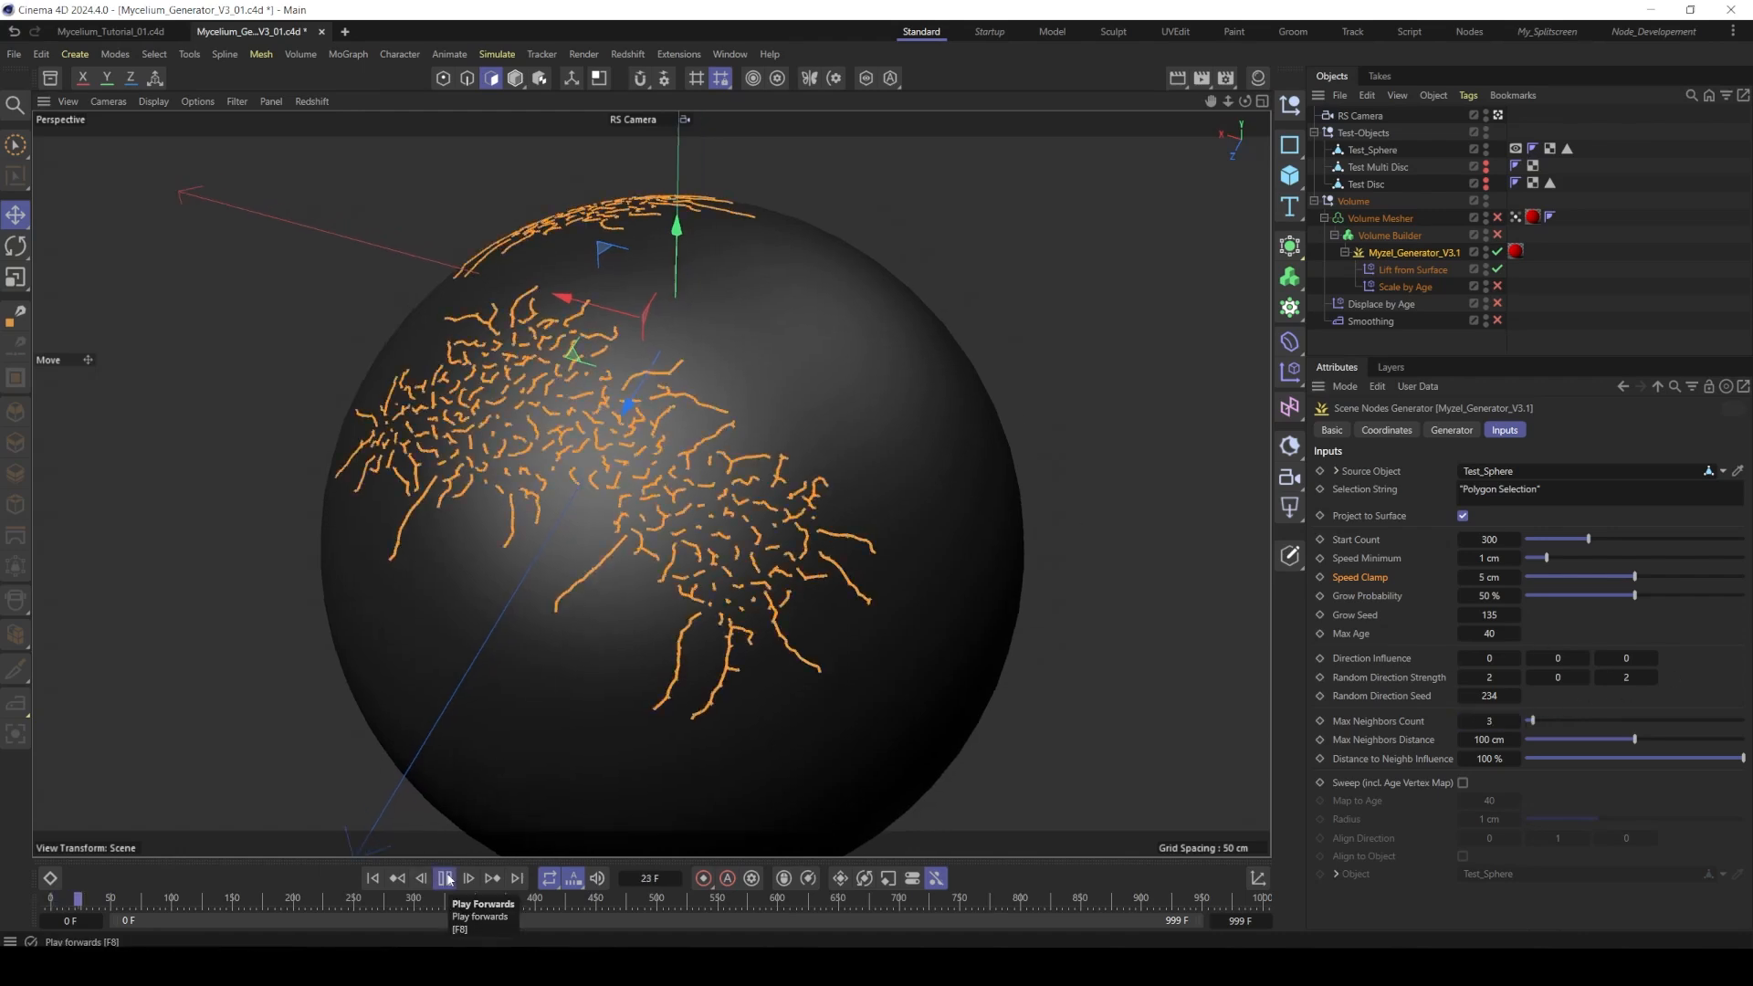
{"action": "left_click_drag", "start_coordinate": [627, 271], "coordinate": [729, 507], "text": "alt"}
{"action": "left_click", "coordinate": [444, 878]}
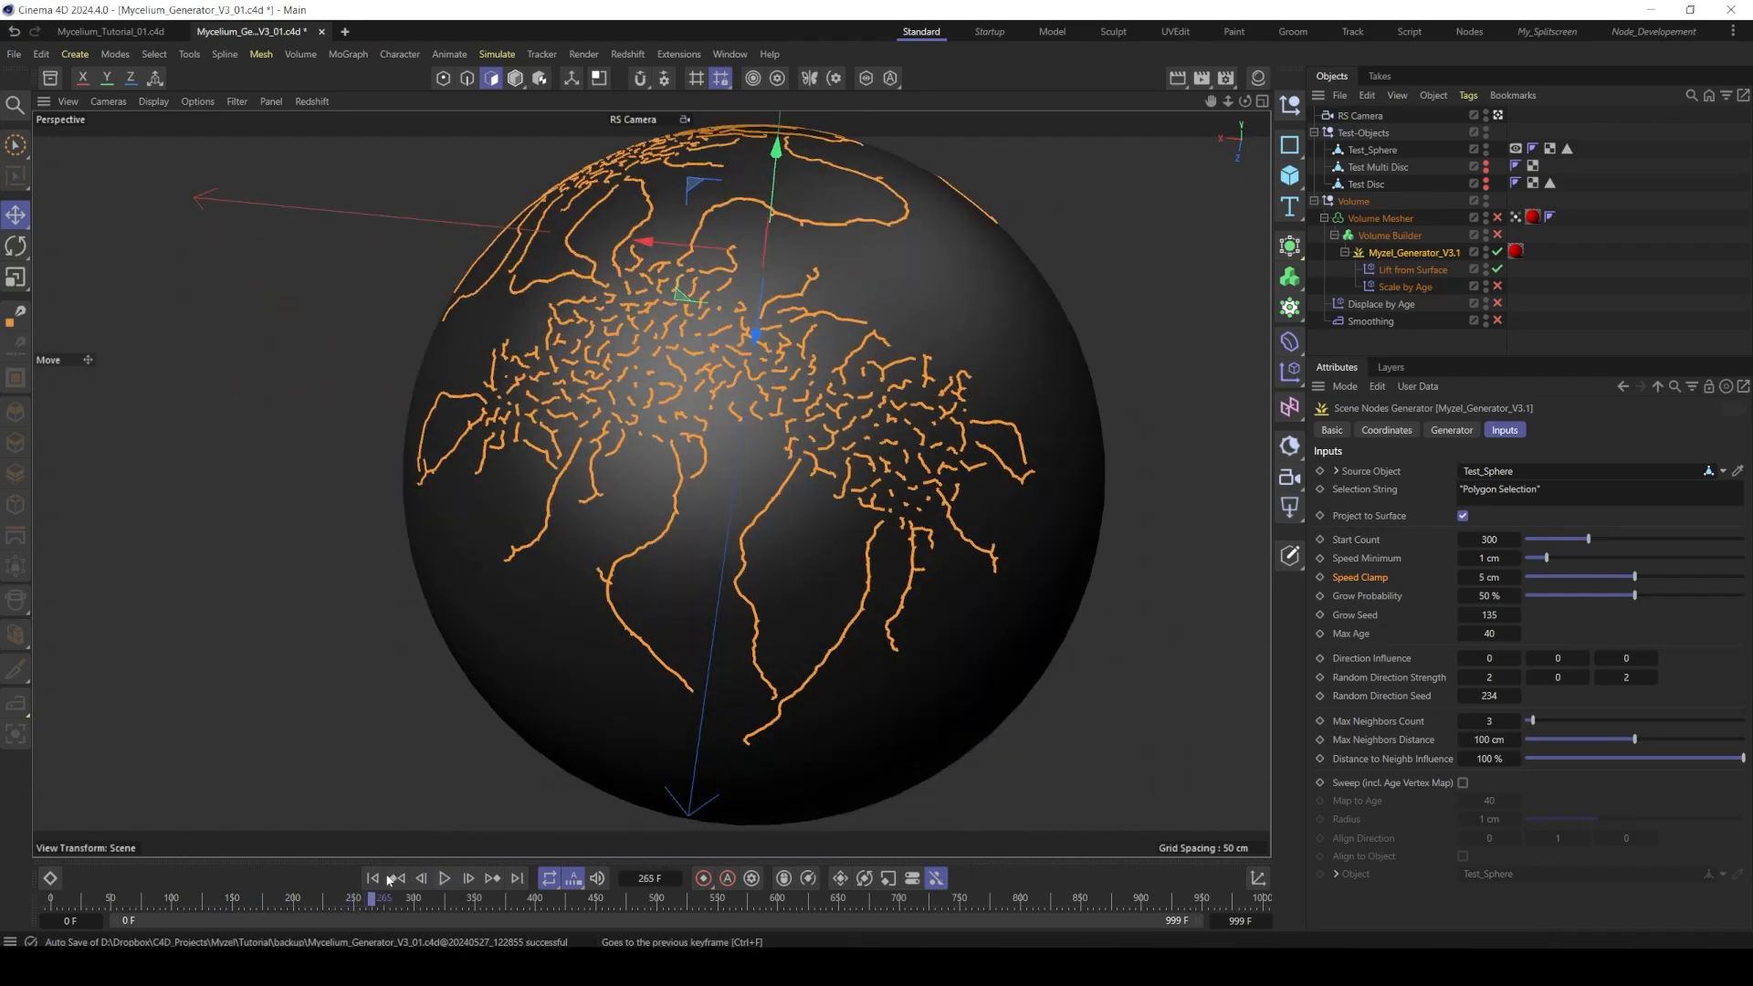
{"action": "left_click", "coordinate": [389, 878]}
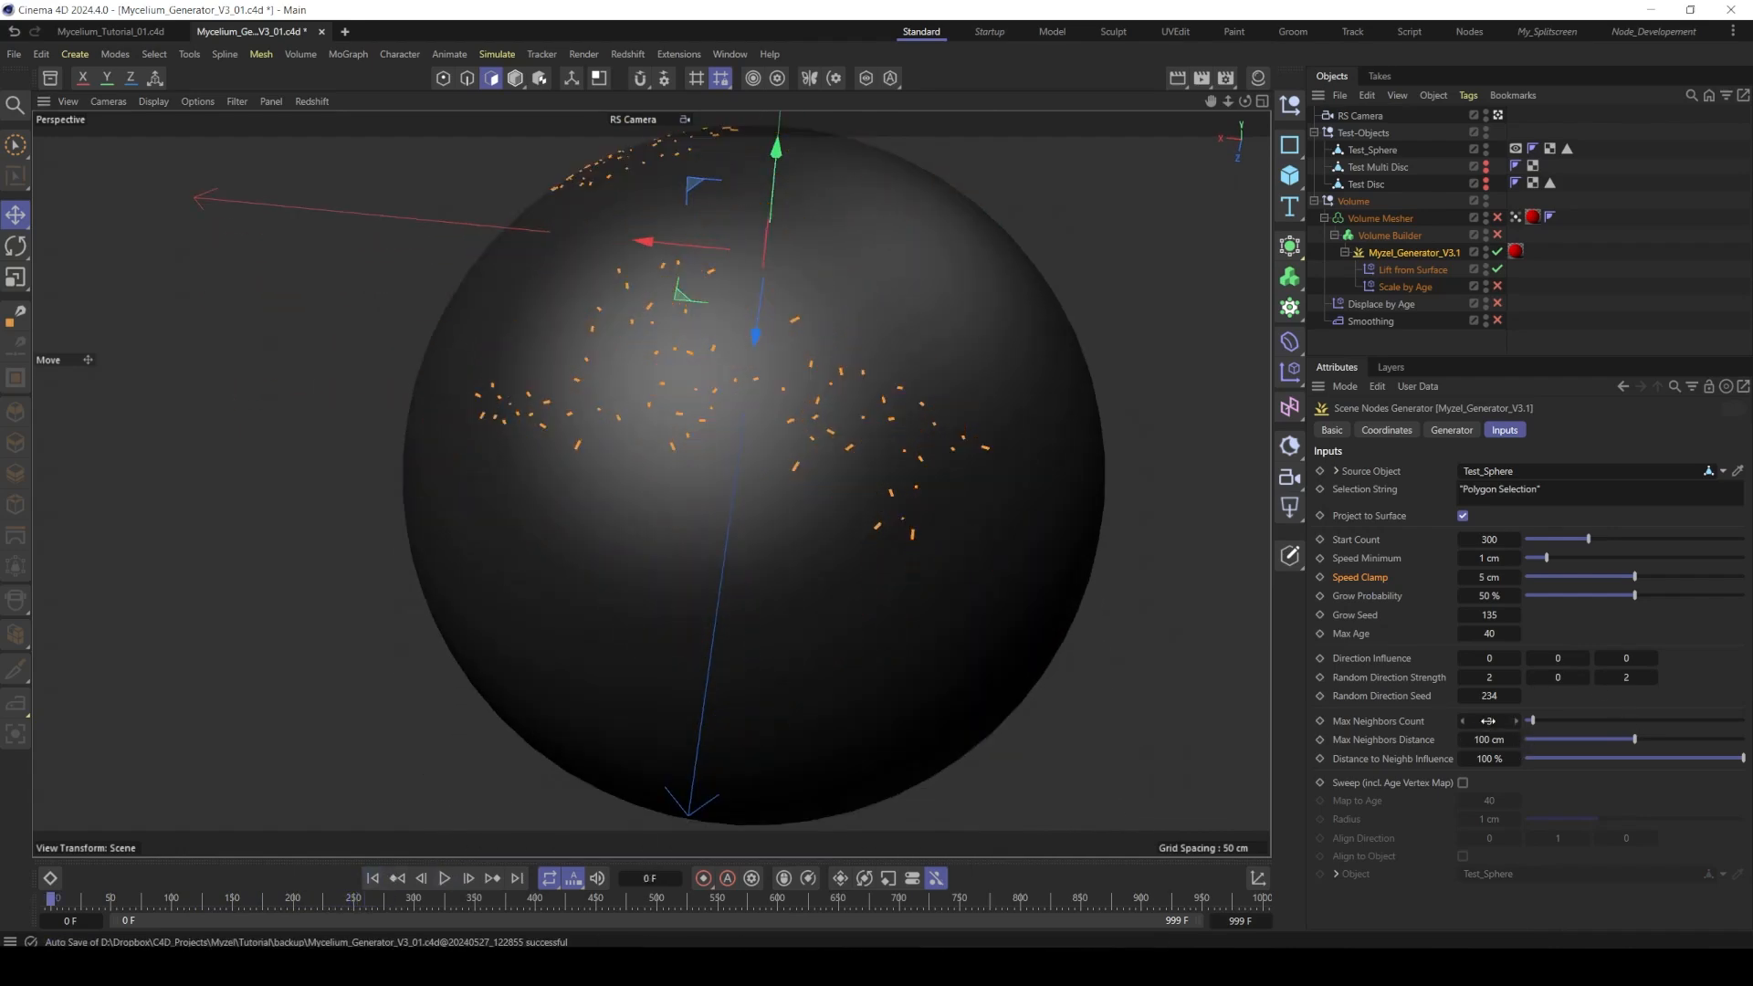
- Set Max Neighbors Count to 40, play the growth to frame 28, inspect the branches closely and return to frame 0
{"action": "left_click", "coordinate": [1489, 721]}
{"action": "key", "text": "Return"}
{"action": "middle_click_drag", "start_coordinate": [807, 418], "coordinate": [751, 484], "text": "alt"}
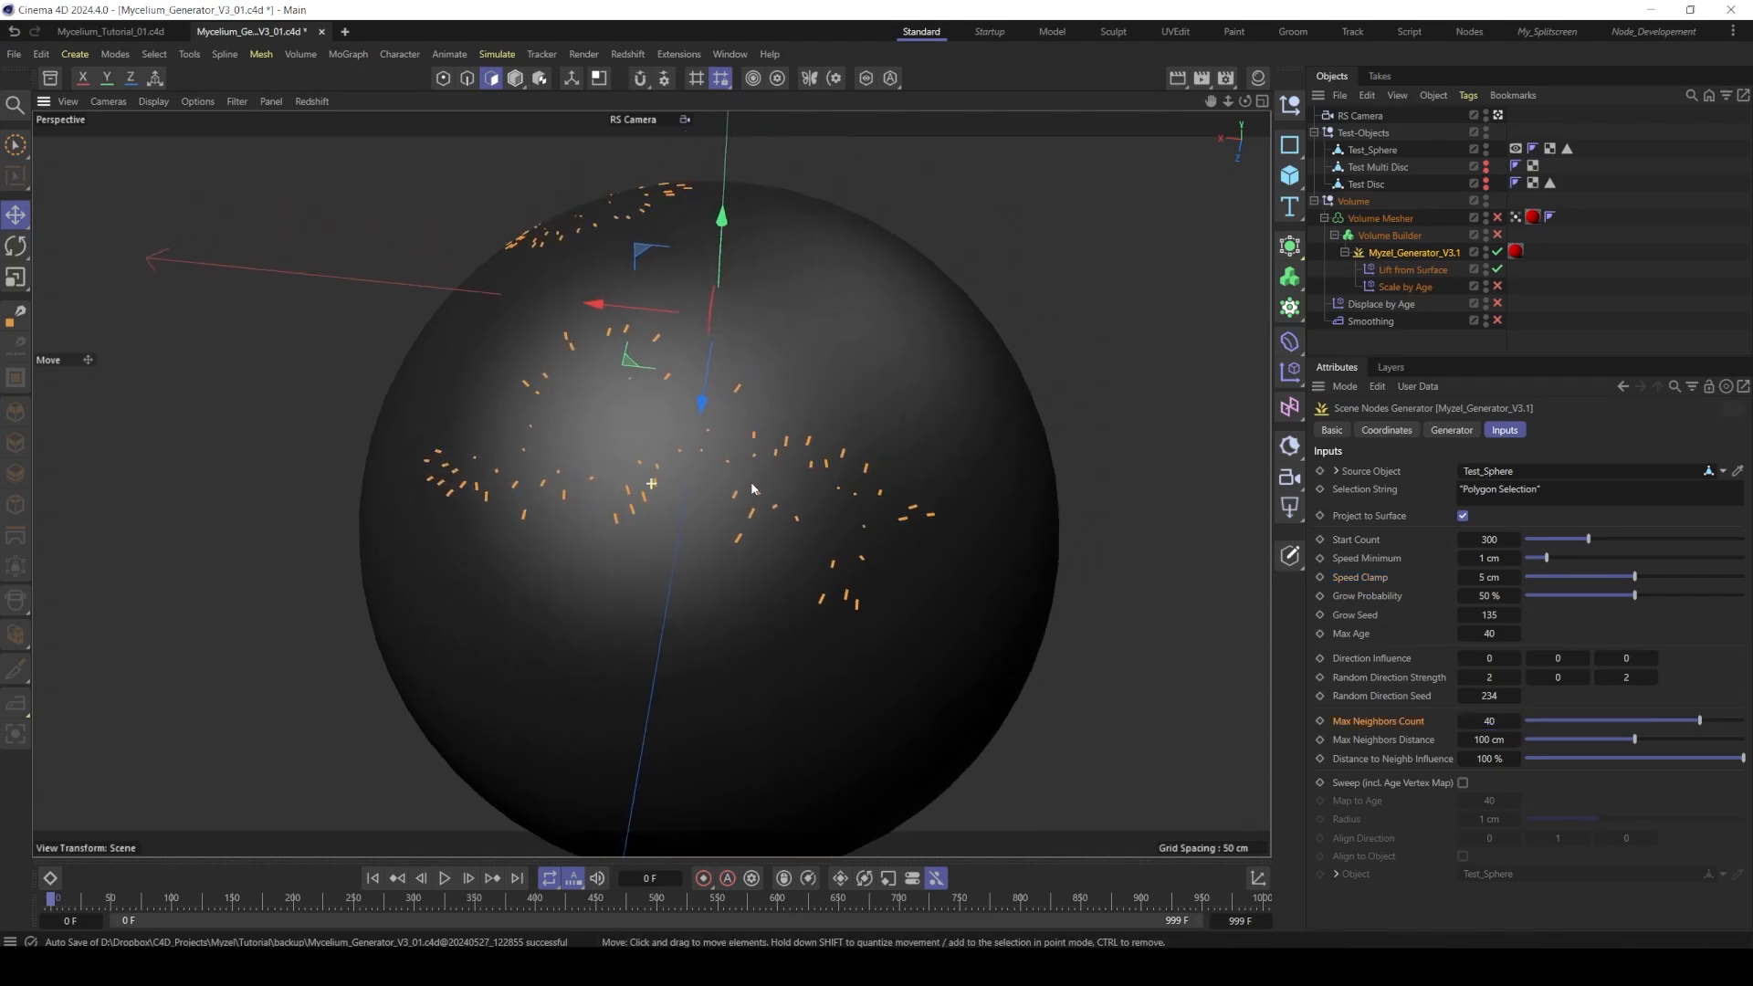
{"action": "left_click", "coordinate": [445, 878]}
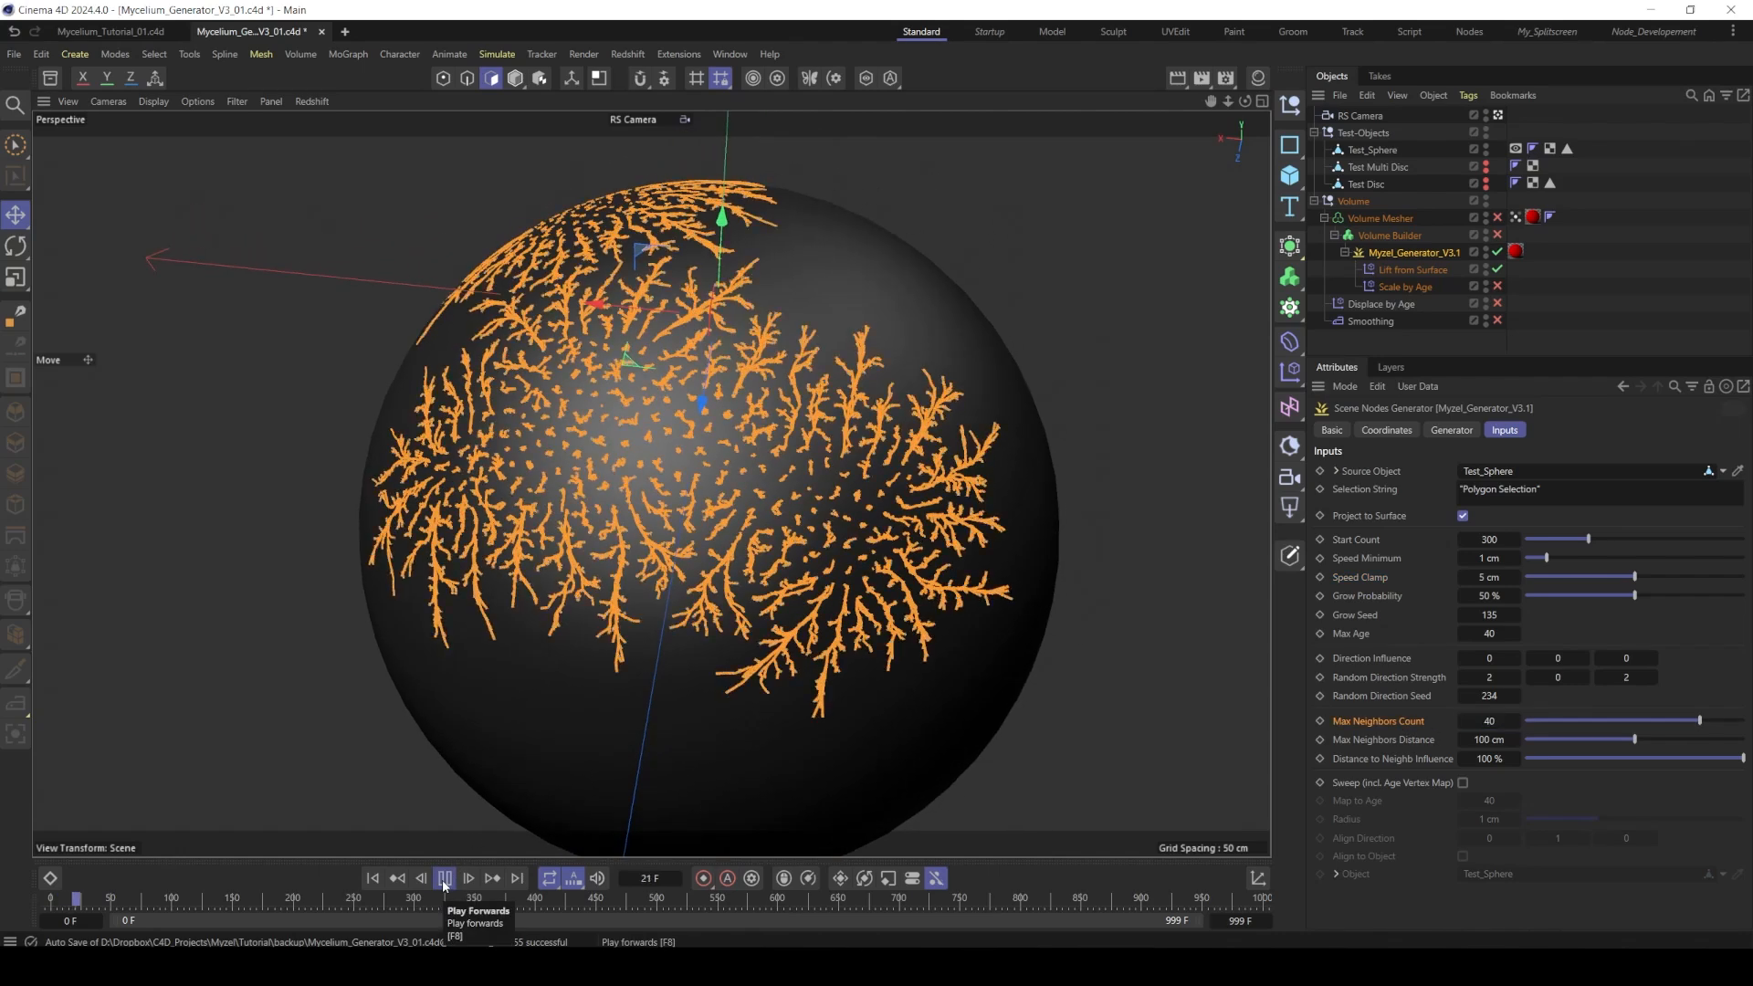
{"action": "left_click", "coordinate": [445, 884]}
{"action": "middle_click_drag", "start_coordinate": [808, 616], "coordinate": [772, 507], "text": "alt"}
{"action": "right_click_drag", "start_coordinate": [771, 507], "coordinate": [851, 472], "text": "alt"}
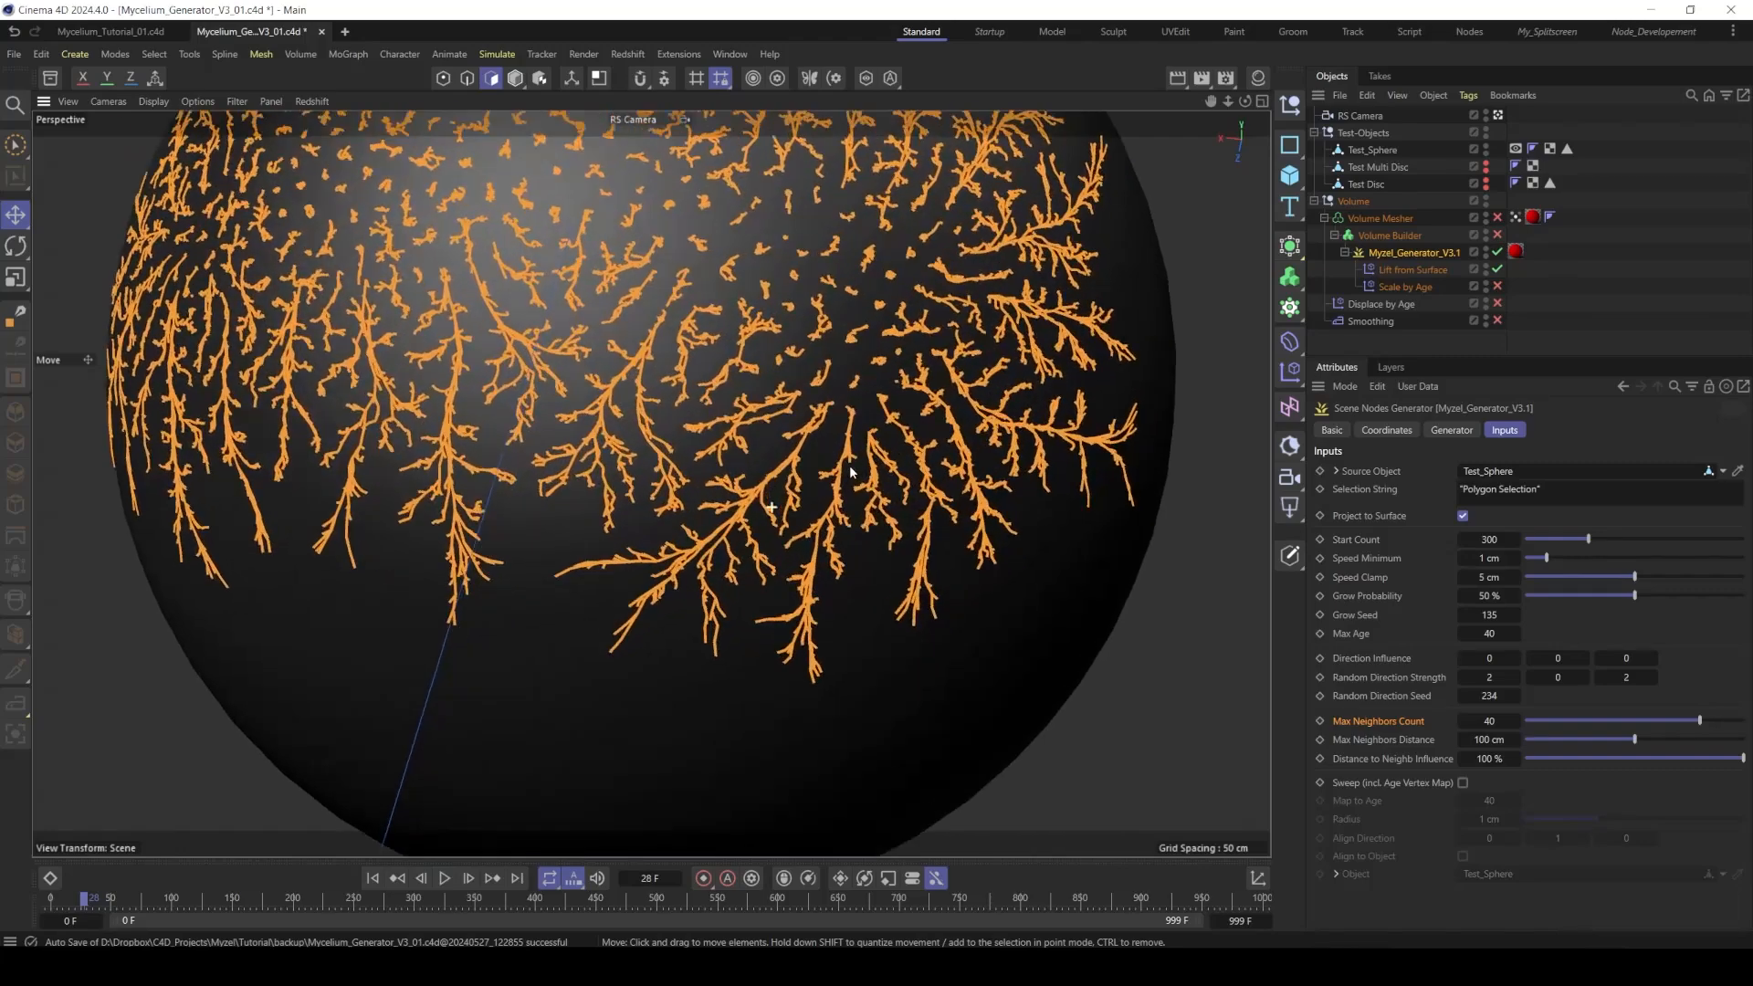
{"action": "middle_click_drag", "start_coordinate": [582, 348], "coordinate": [658, 468], "text": "alt"}
{"action": "left_click_drag", "start_coordinate": [657, 469], "coordinate": [730, 472], "text": "alt"}
{"action": "right_click_drag", "start_coordinate": [849, 471], "coordinate": [773, 472], "text": "alt"}
{"action": "middle_click_drag", "start_coordinate": [772, 472], "coordinate": [633, 526], "text": "alt"}
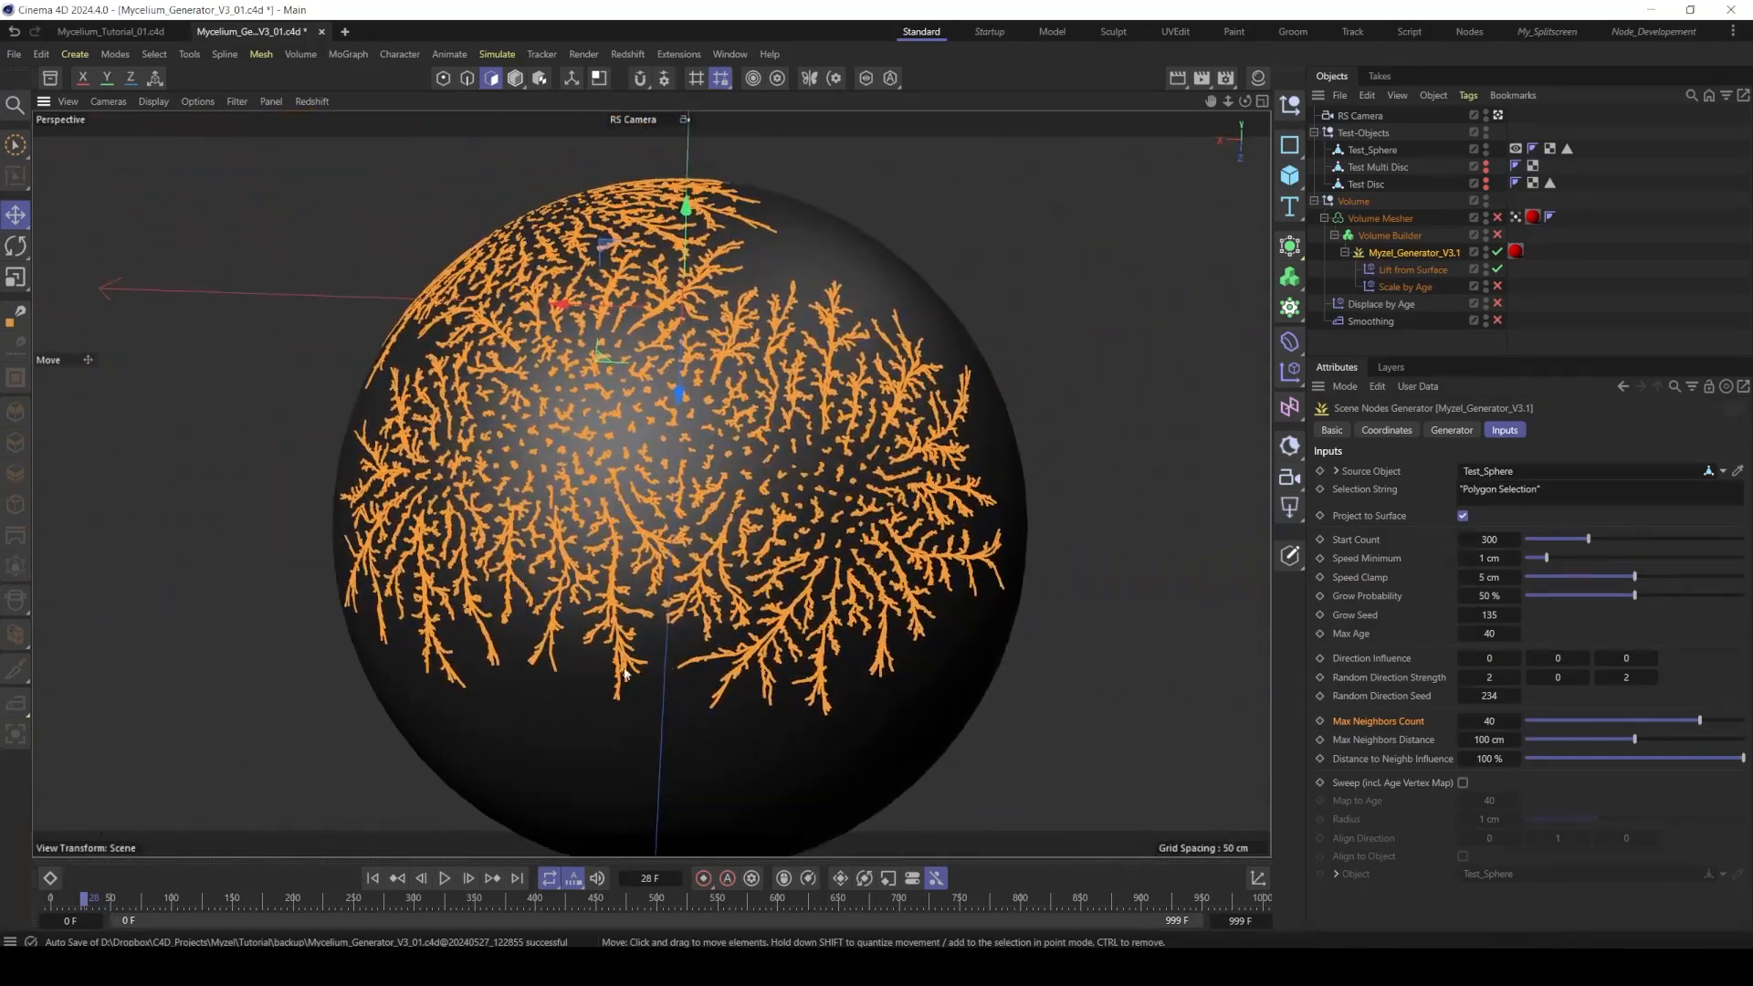
{"action": "left_click", "coordinate": [373, 880]}
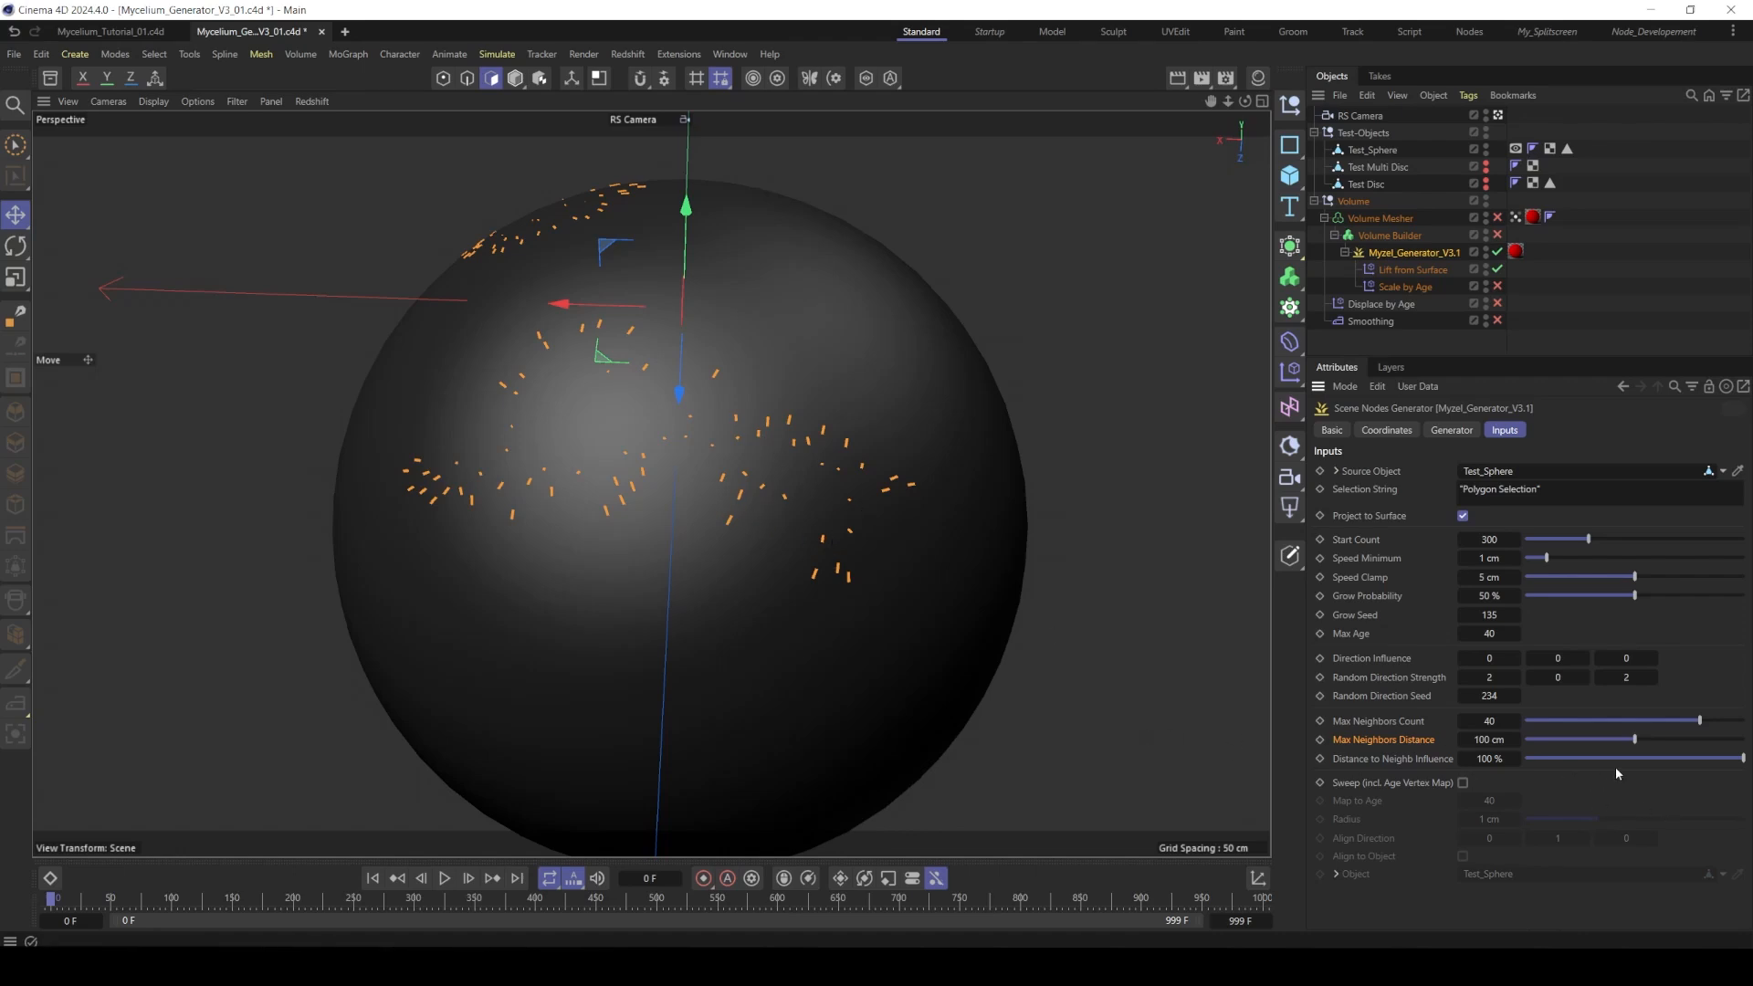
- Set Distance to Neighb Influence to 0 %, play the growth to about frame 14 and return to frame 0
{"action": "left_click_drag", "start_coordinate": [1585, 762], "coordinate": [1523, 758]}
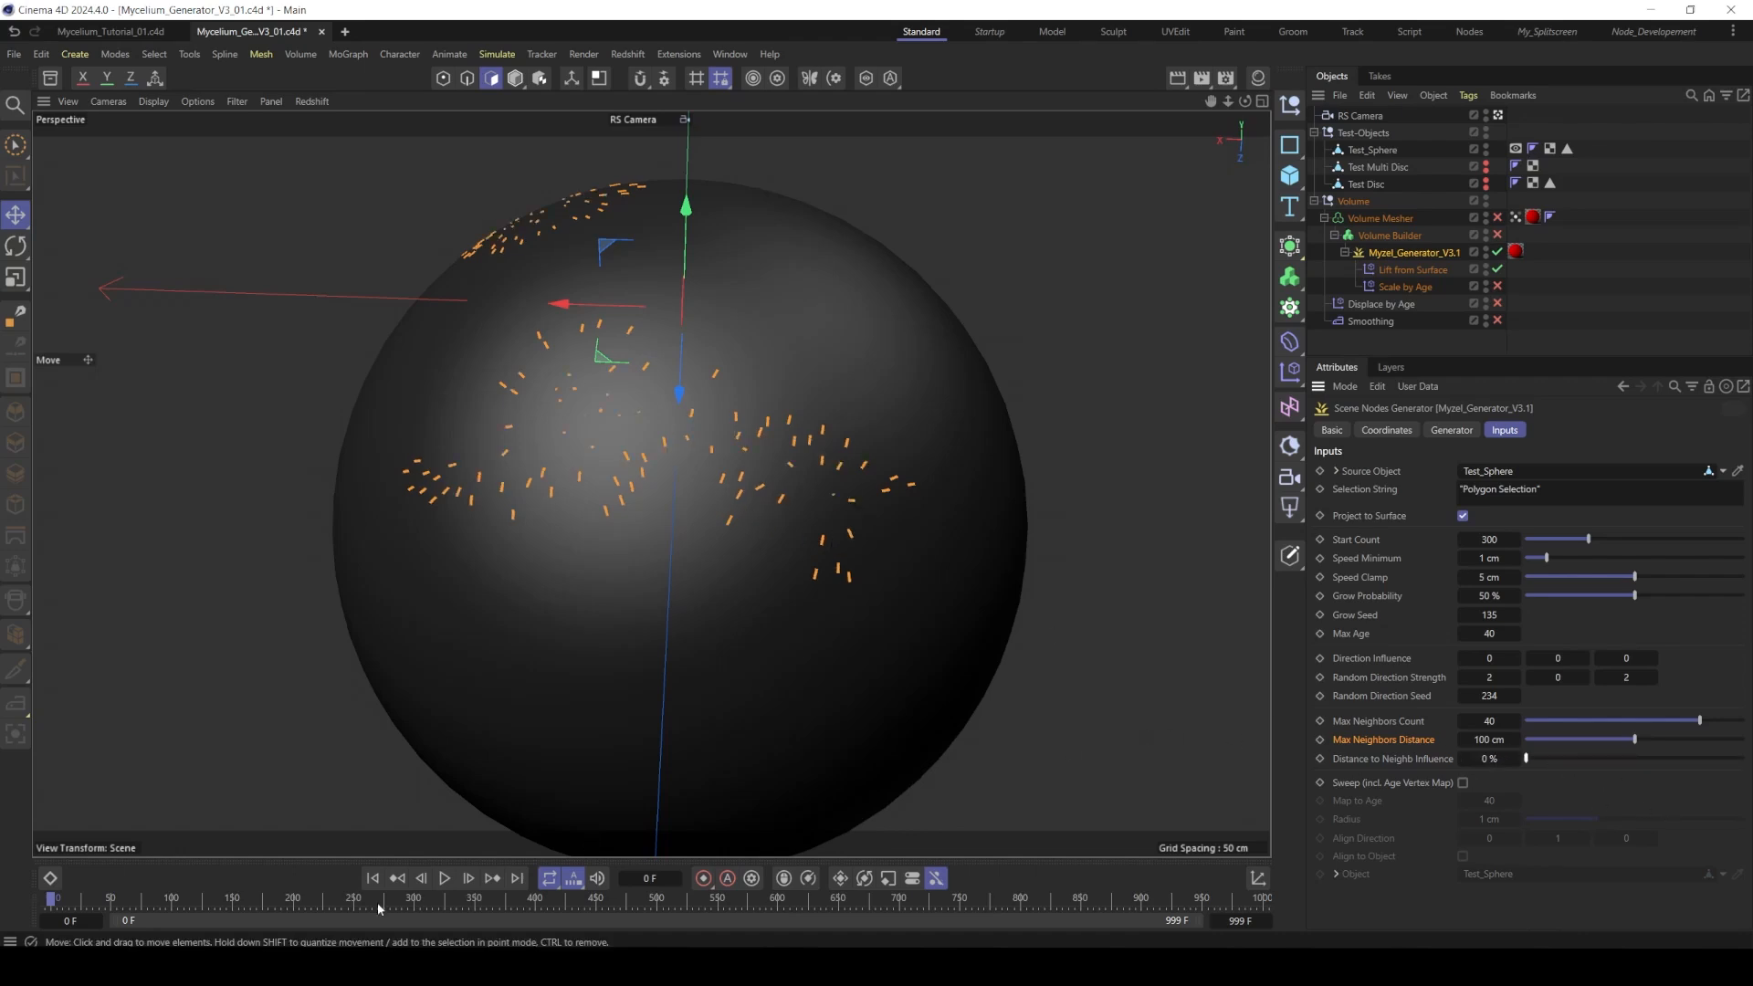
{"action": "left_click", "coordinate": [445, 878]}
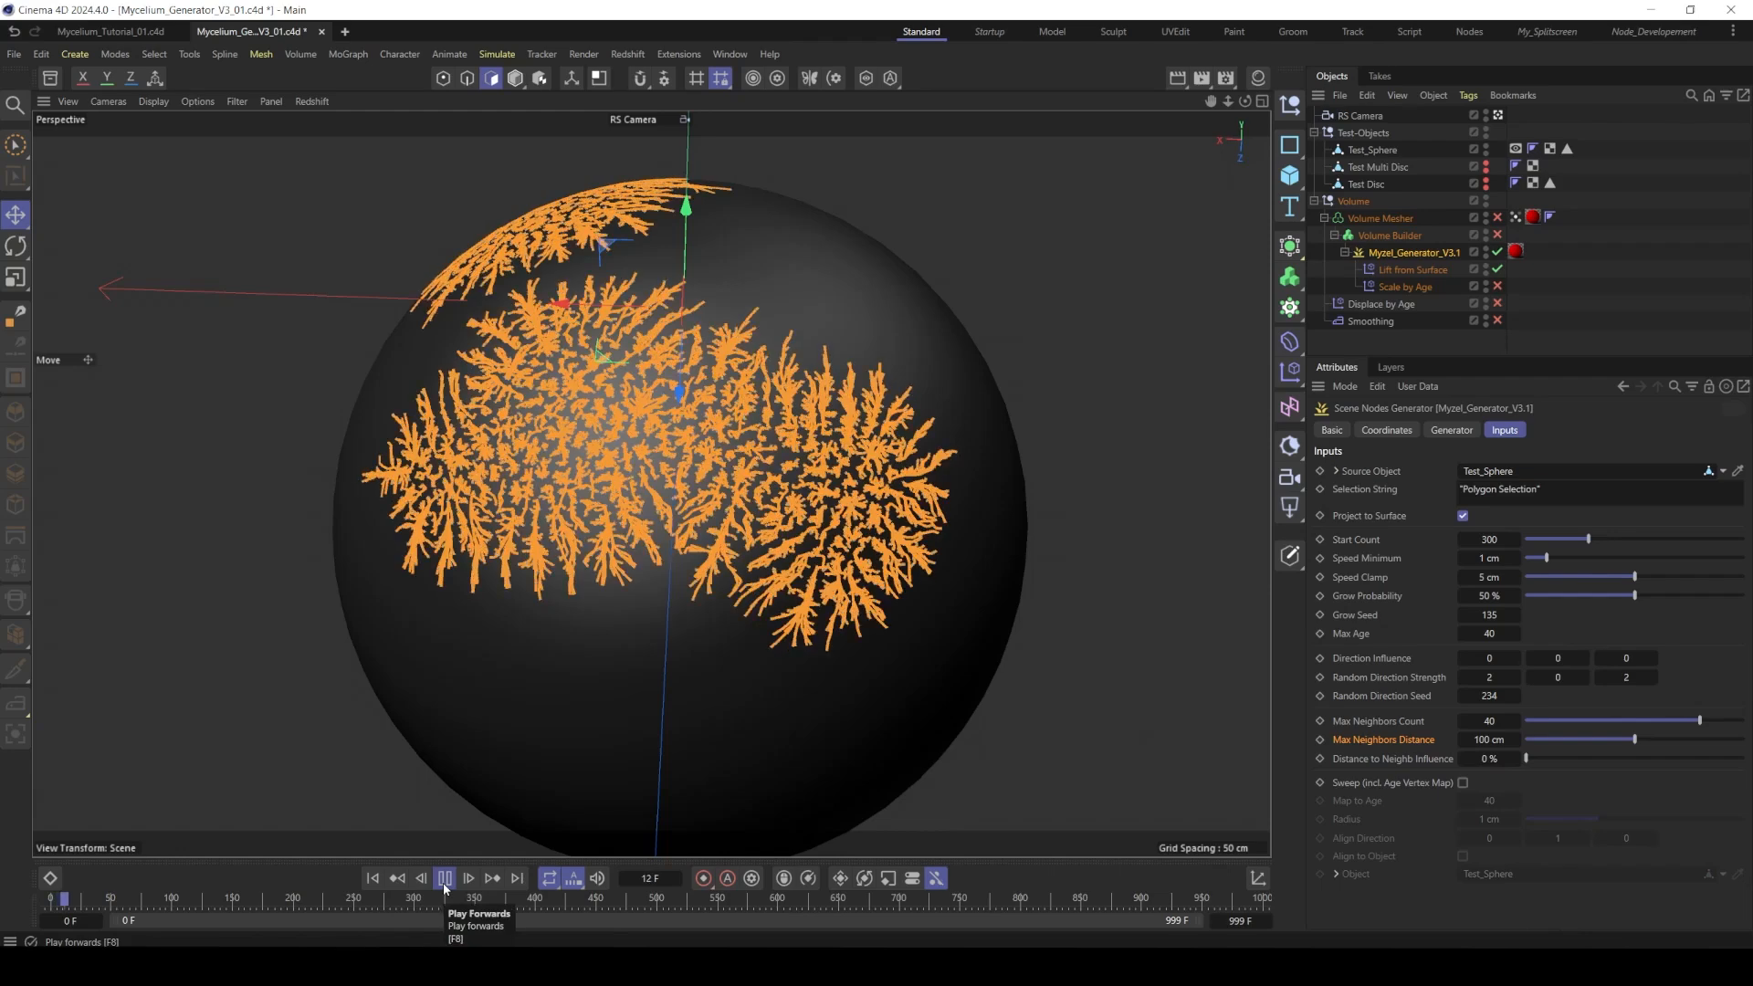
{"action": "left_click", "coordinate": [372, 879]}
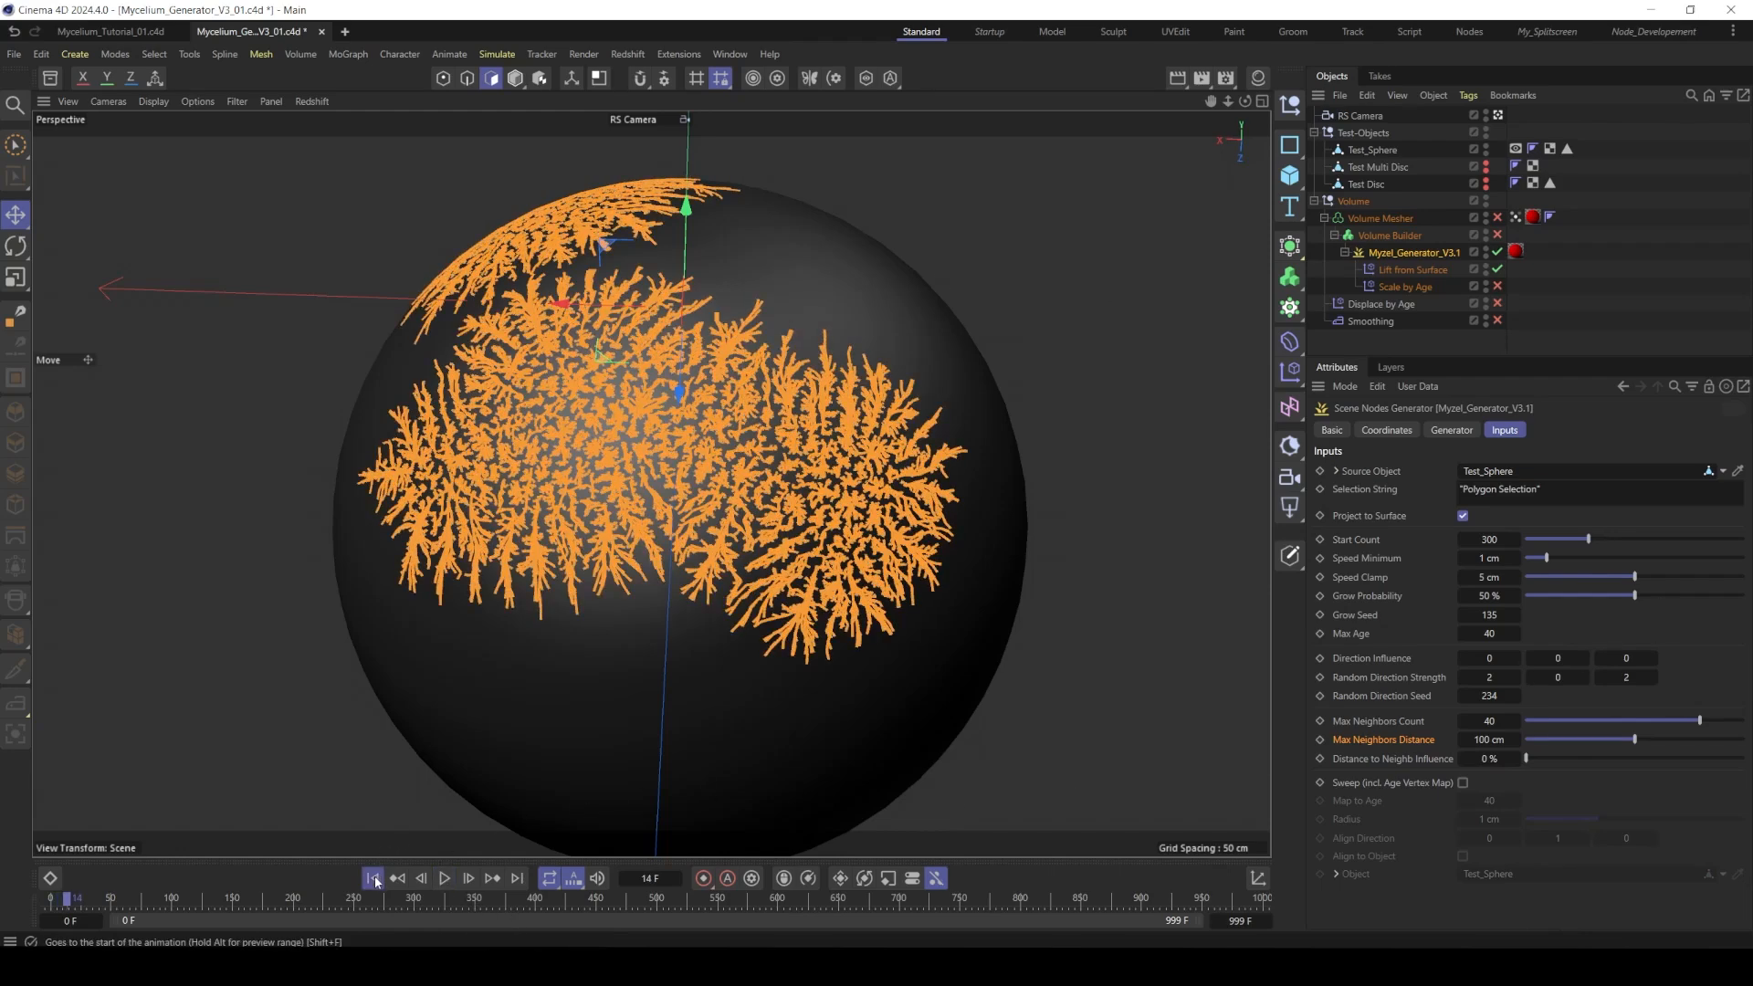
- Set Max Neighbors Count to 20, play the growth to frame 18, inspect it closely and return to frame 0
{"action": "left_click", "coordinate": [1489, 721]}
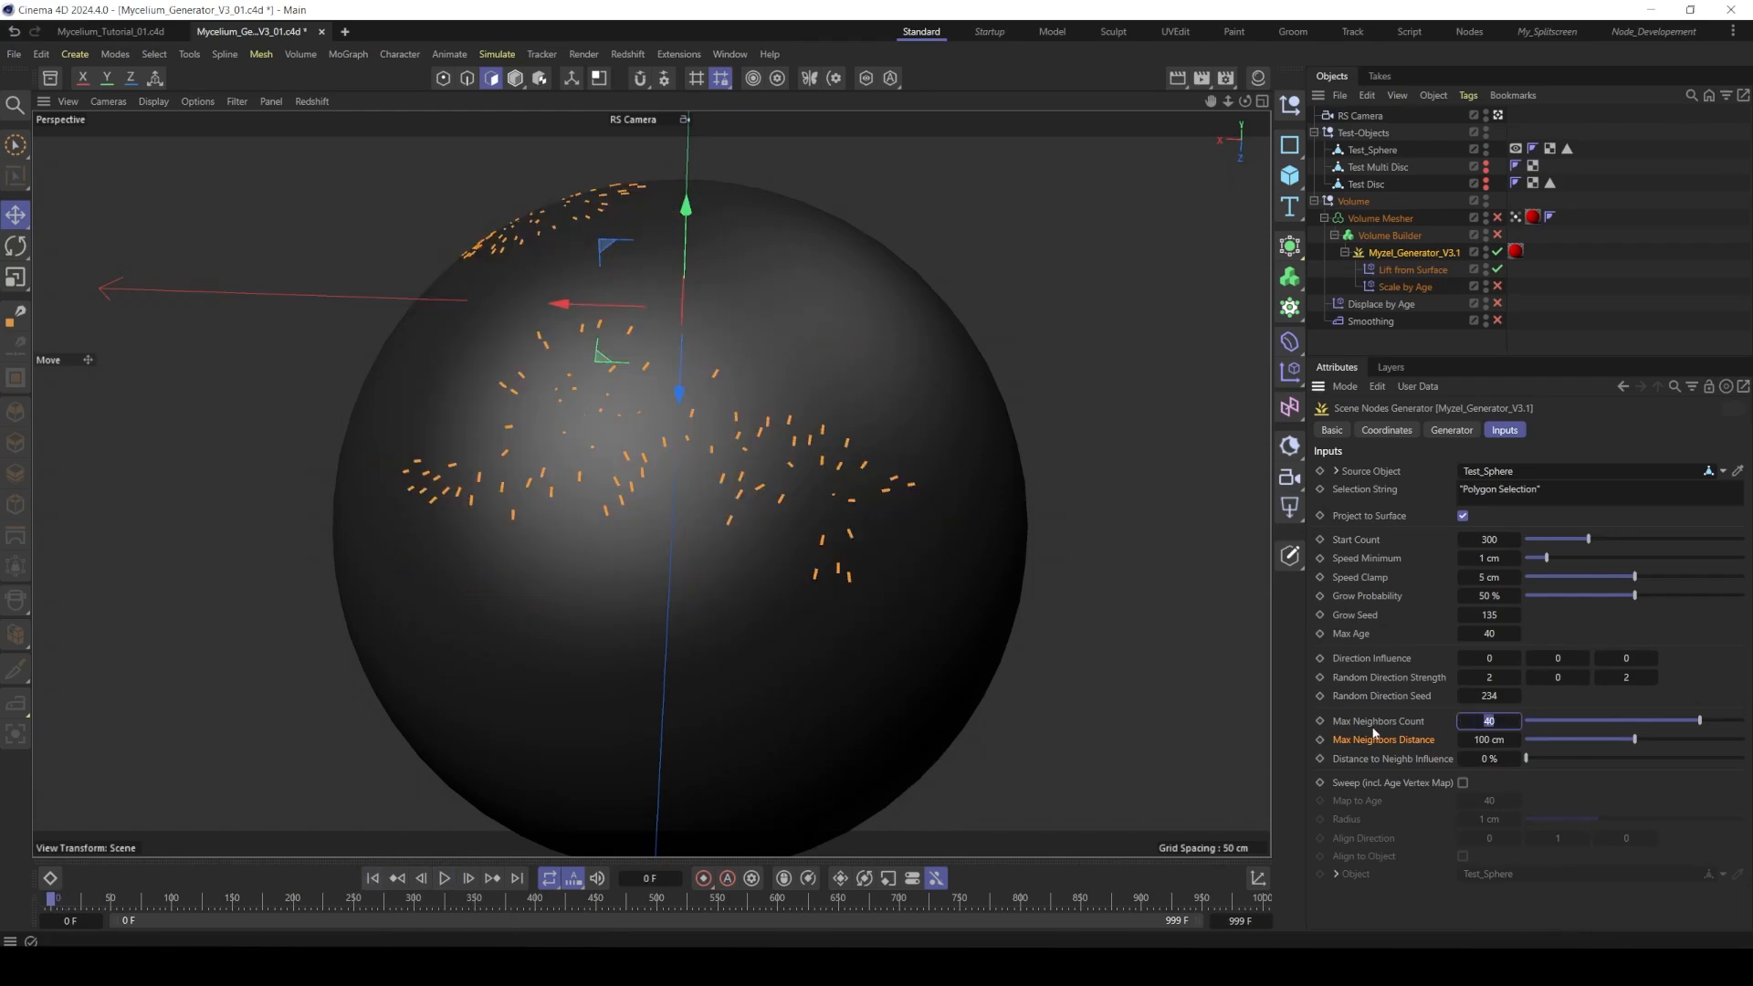
{"action": "type", "text": "20"}
{"action": "key", "text": "Return"}
{"action": "left_click", "coordinate": [445, 878]}
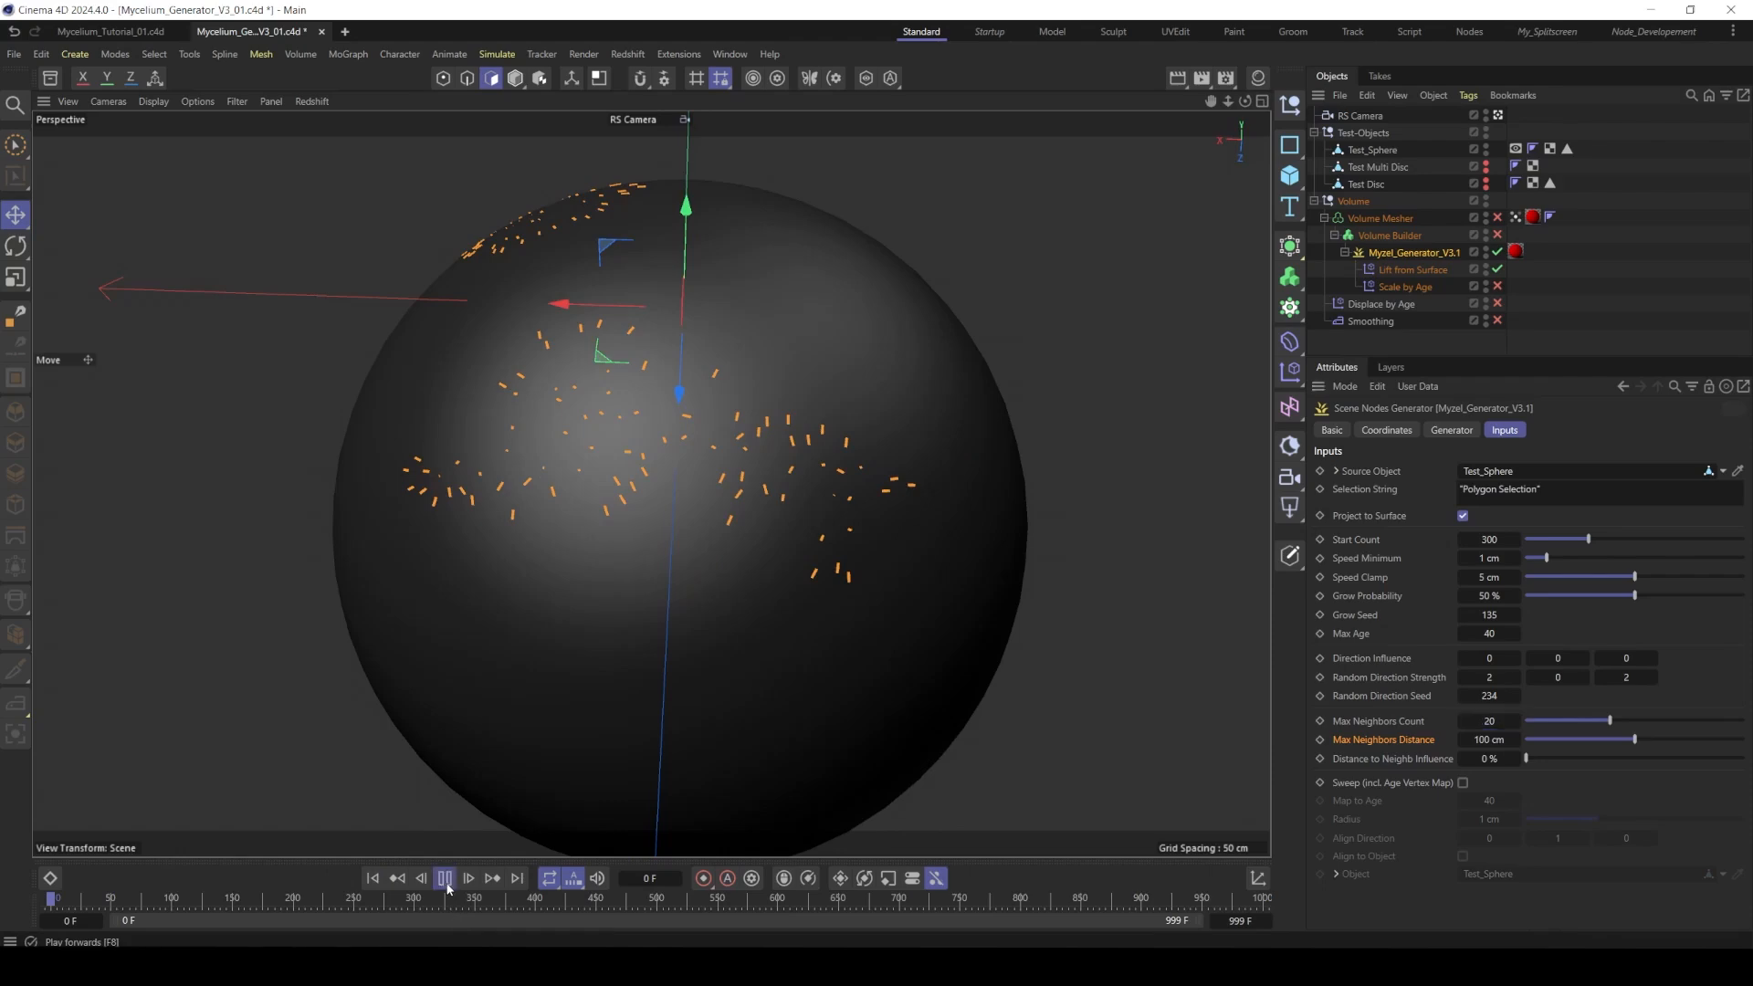
{"action": "left_click", "coordinate": [446, 882]}
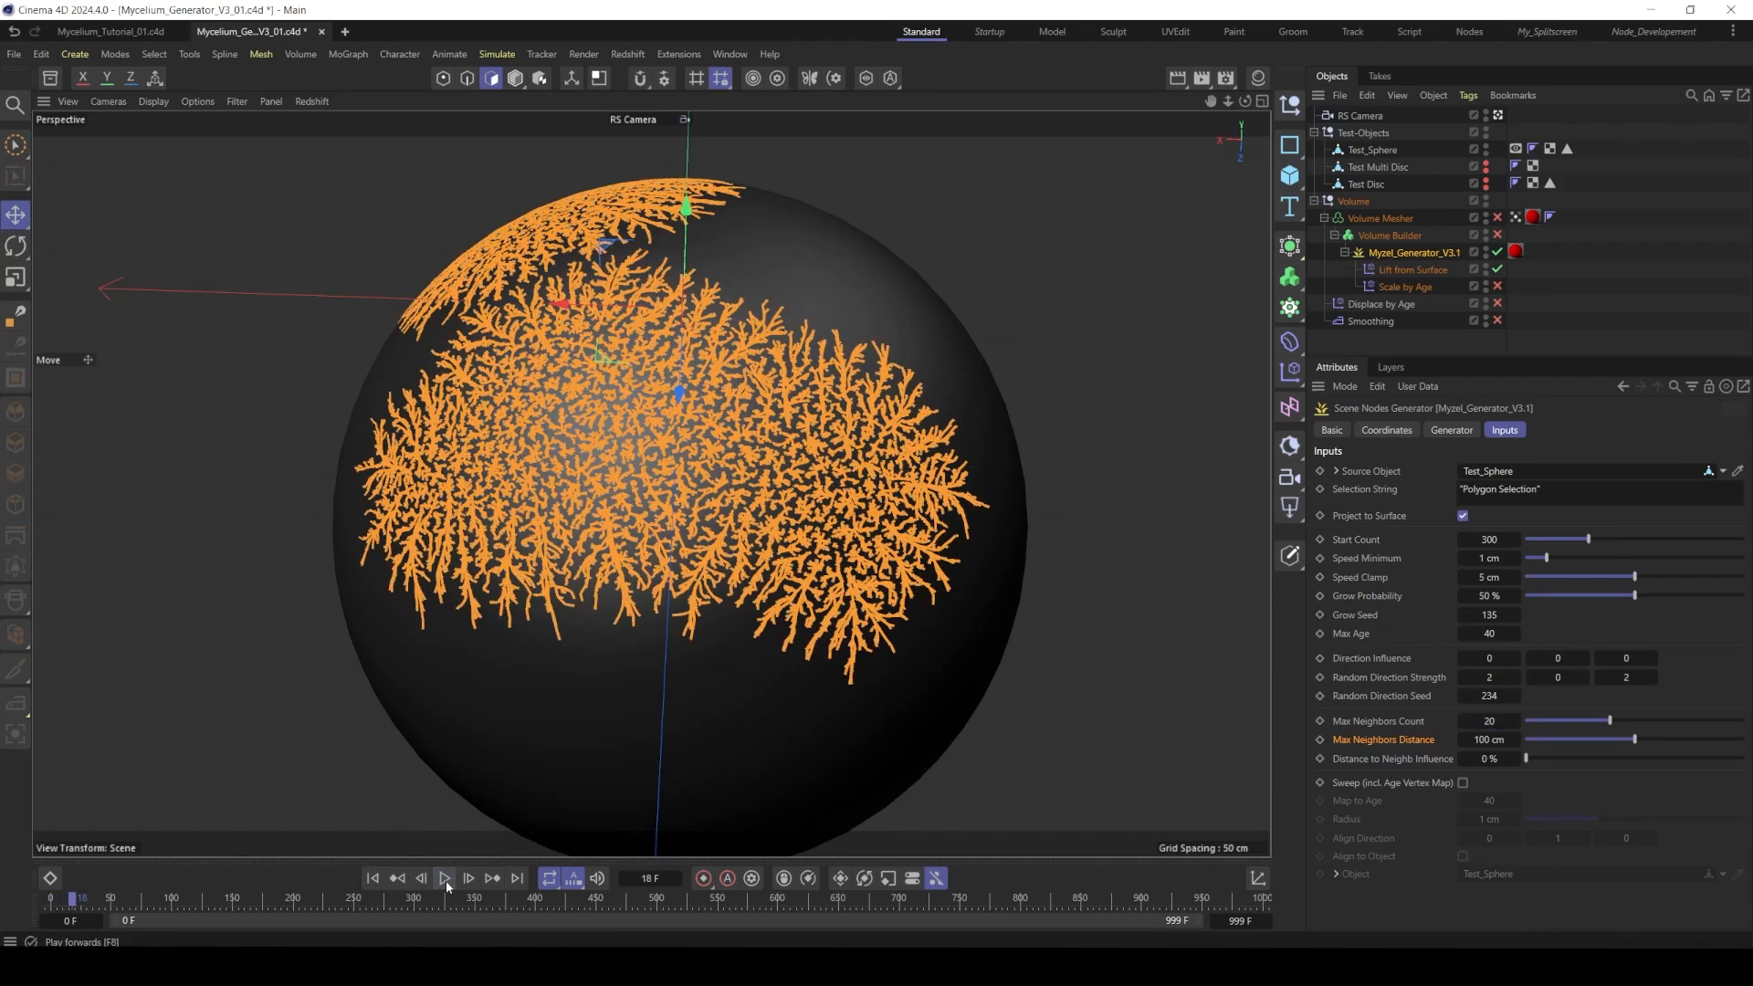
{"action": "left_click_drag", "start_coordinate": [940, 440], "coordinate": [884, 445], "text": "alt"}
{"action": "scroll", "coordinate": [884, 445], "scroll_direction": "up", "scroll_amount": 5}
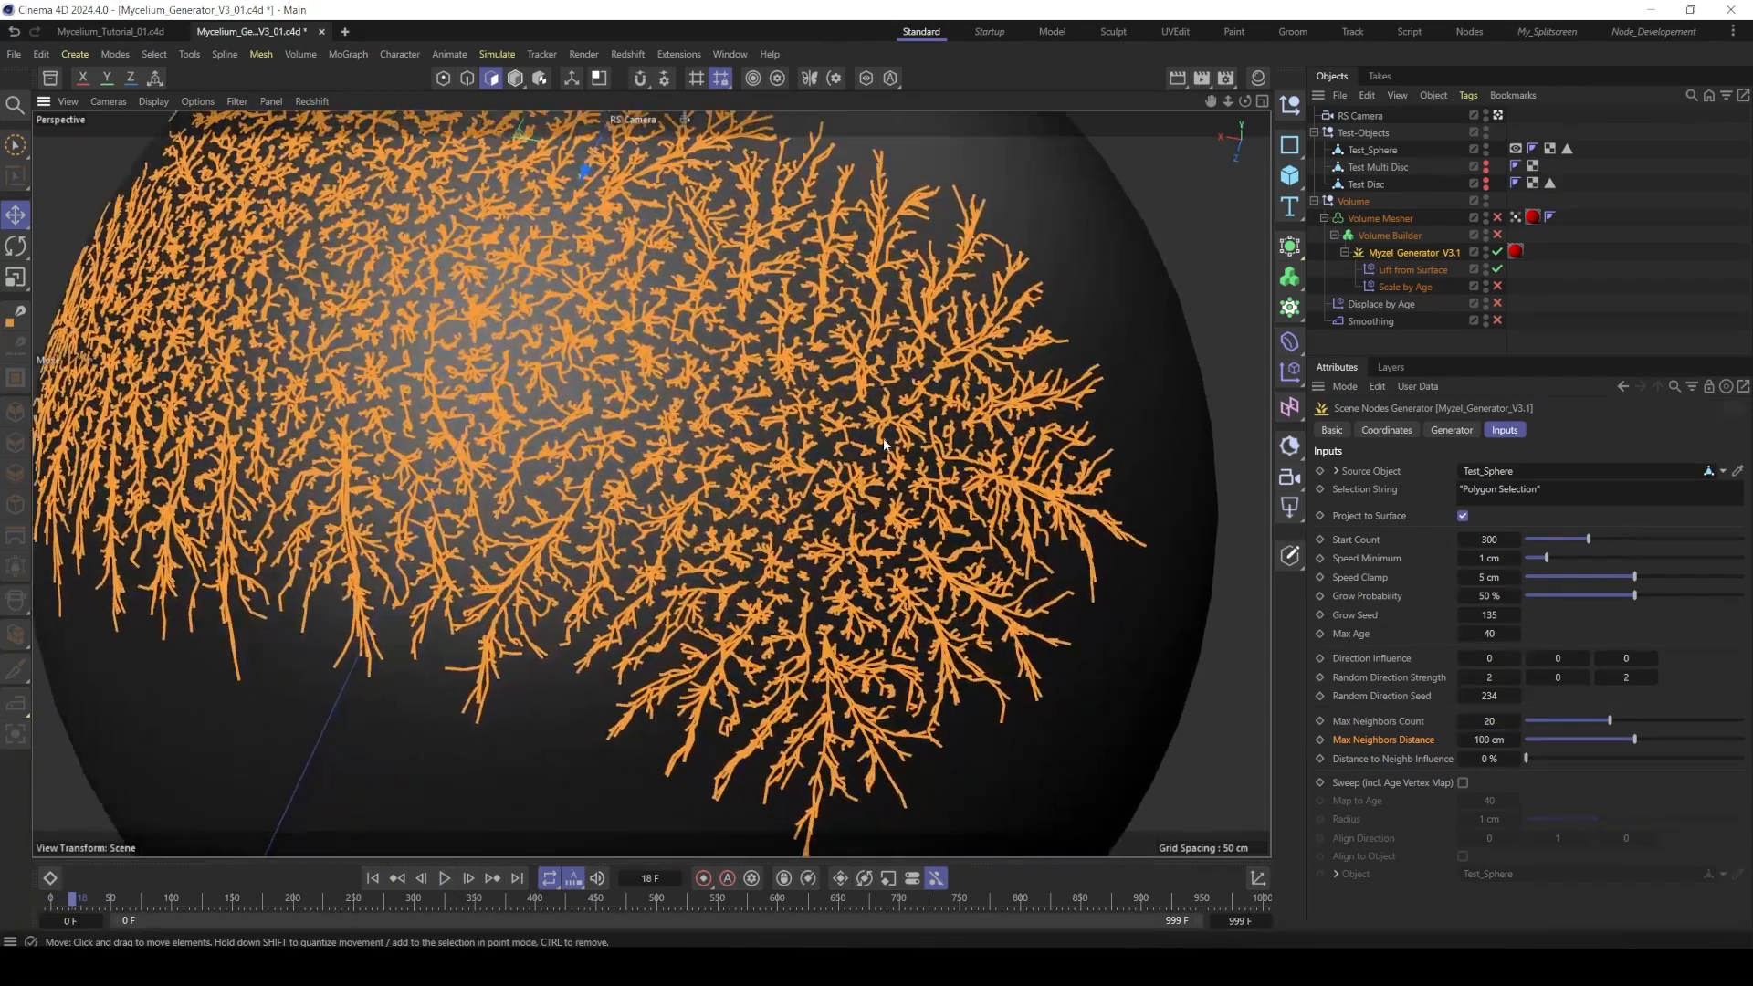
{"action": "scroll", "coordinate": [455, 371], "scroll_direction": "down", "scroll_amount": 6}
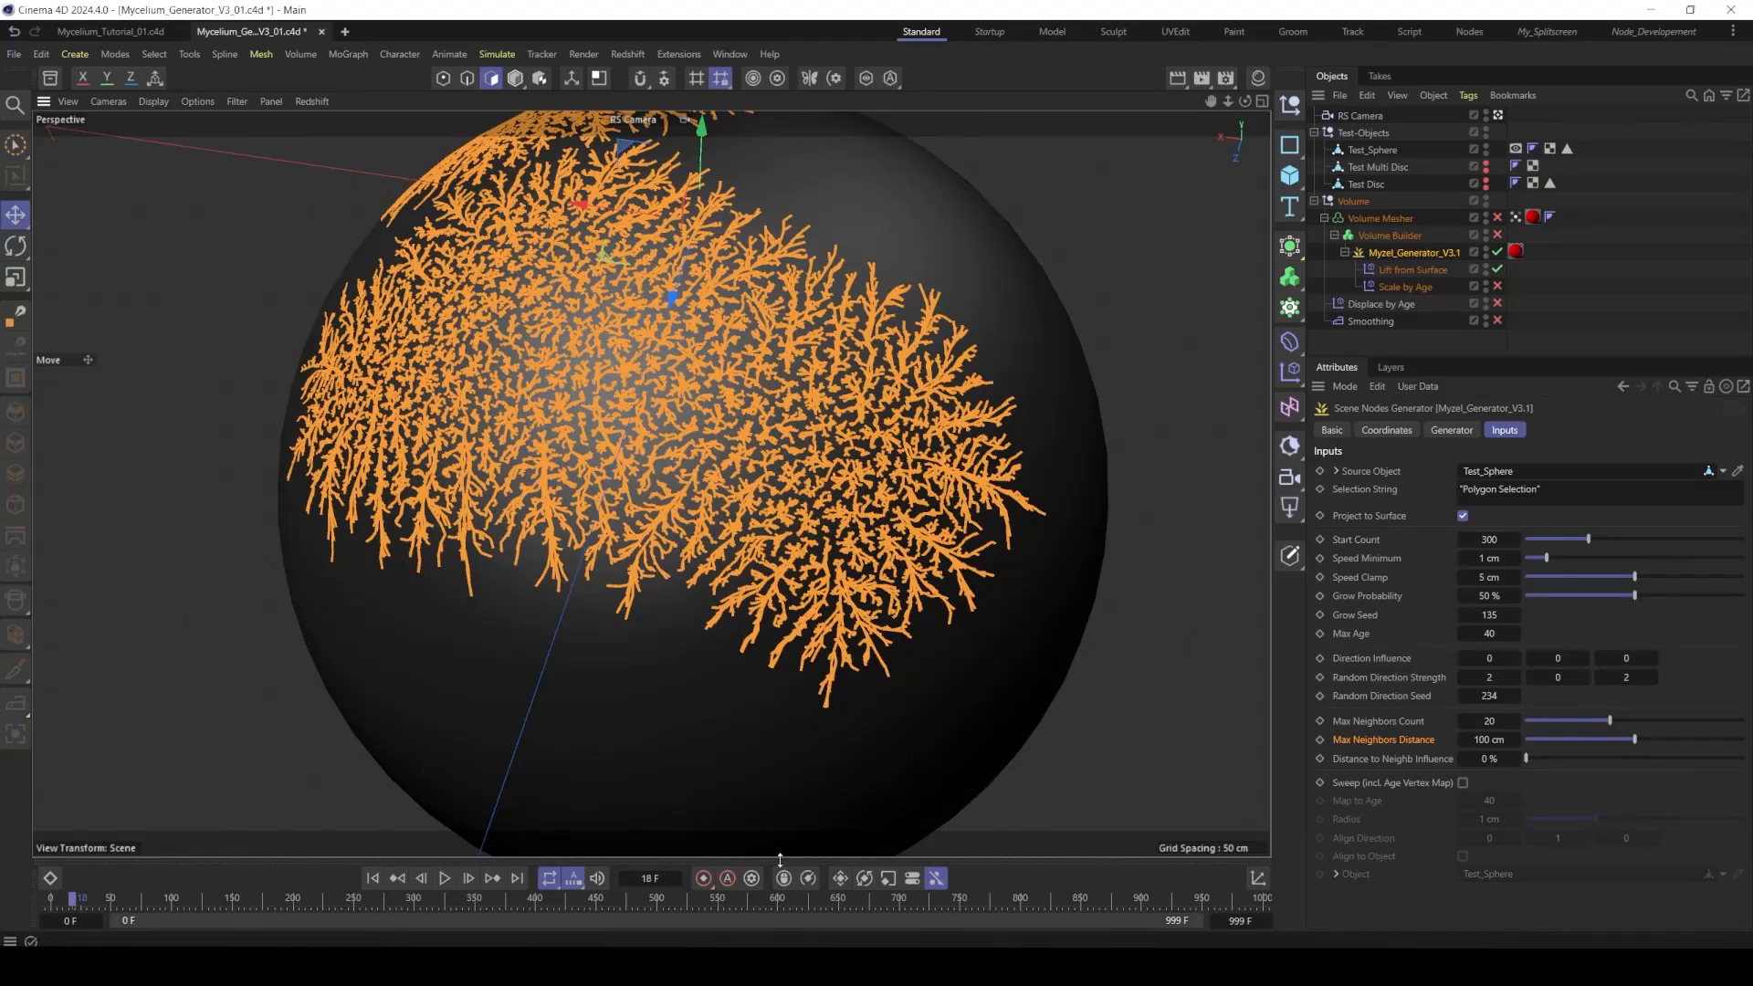
{"action": "left_click", "coordinate": [374, 879]}
- Set Distance to Neighb Influence to 49 %, play the growth to about frame 16 and return to frame 0
{"action": "left_click", "coordinate": [1632, 758]}
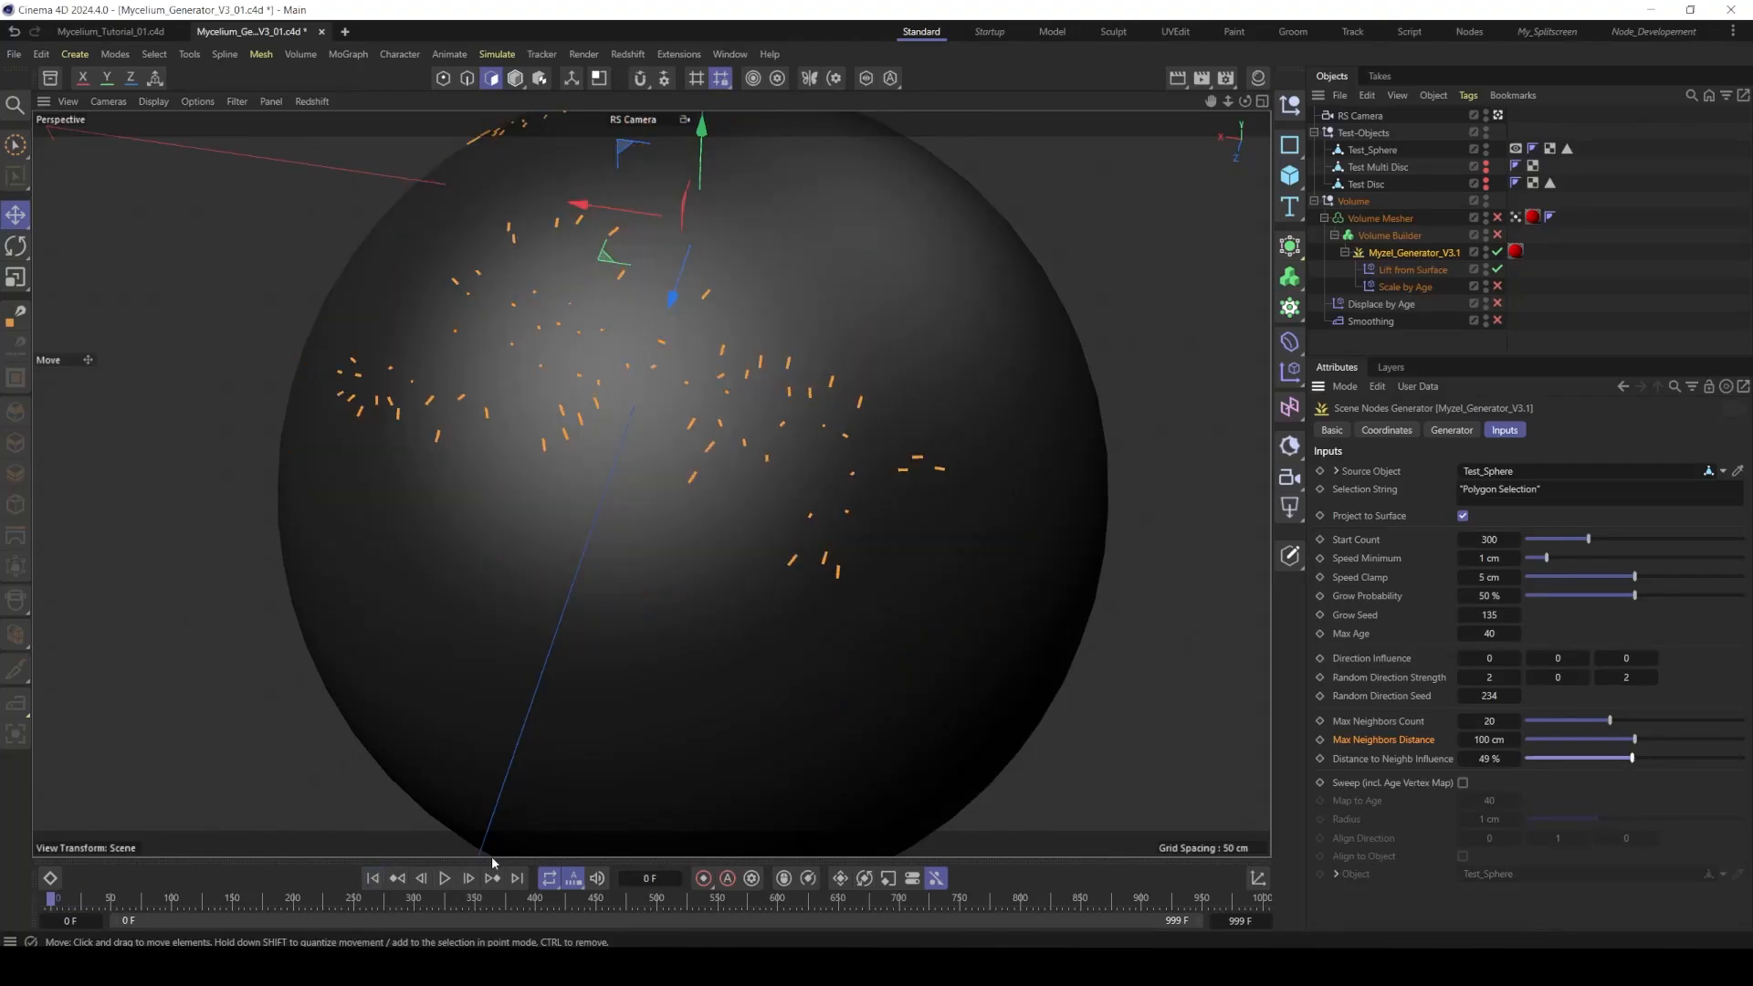
{"action": "left_click", "coordinate": [445, 878]}
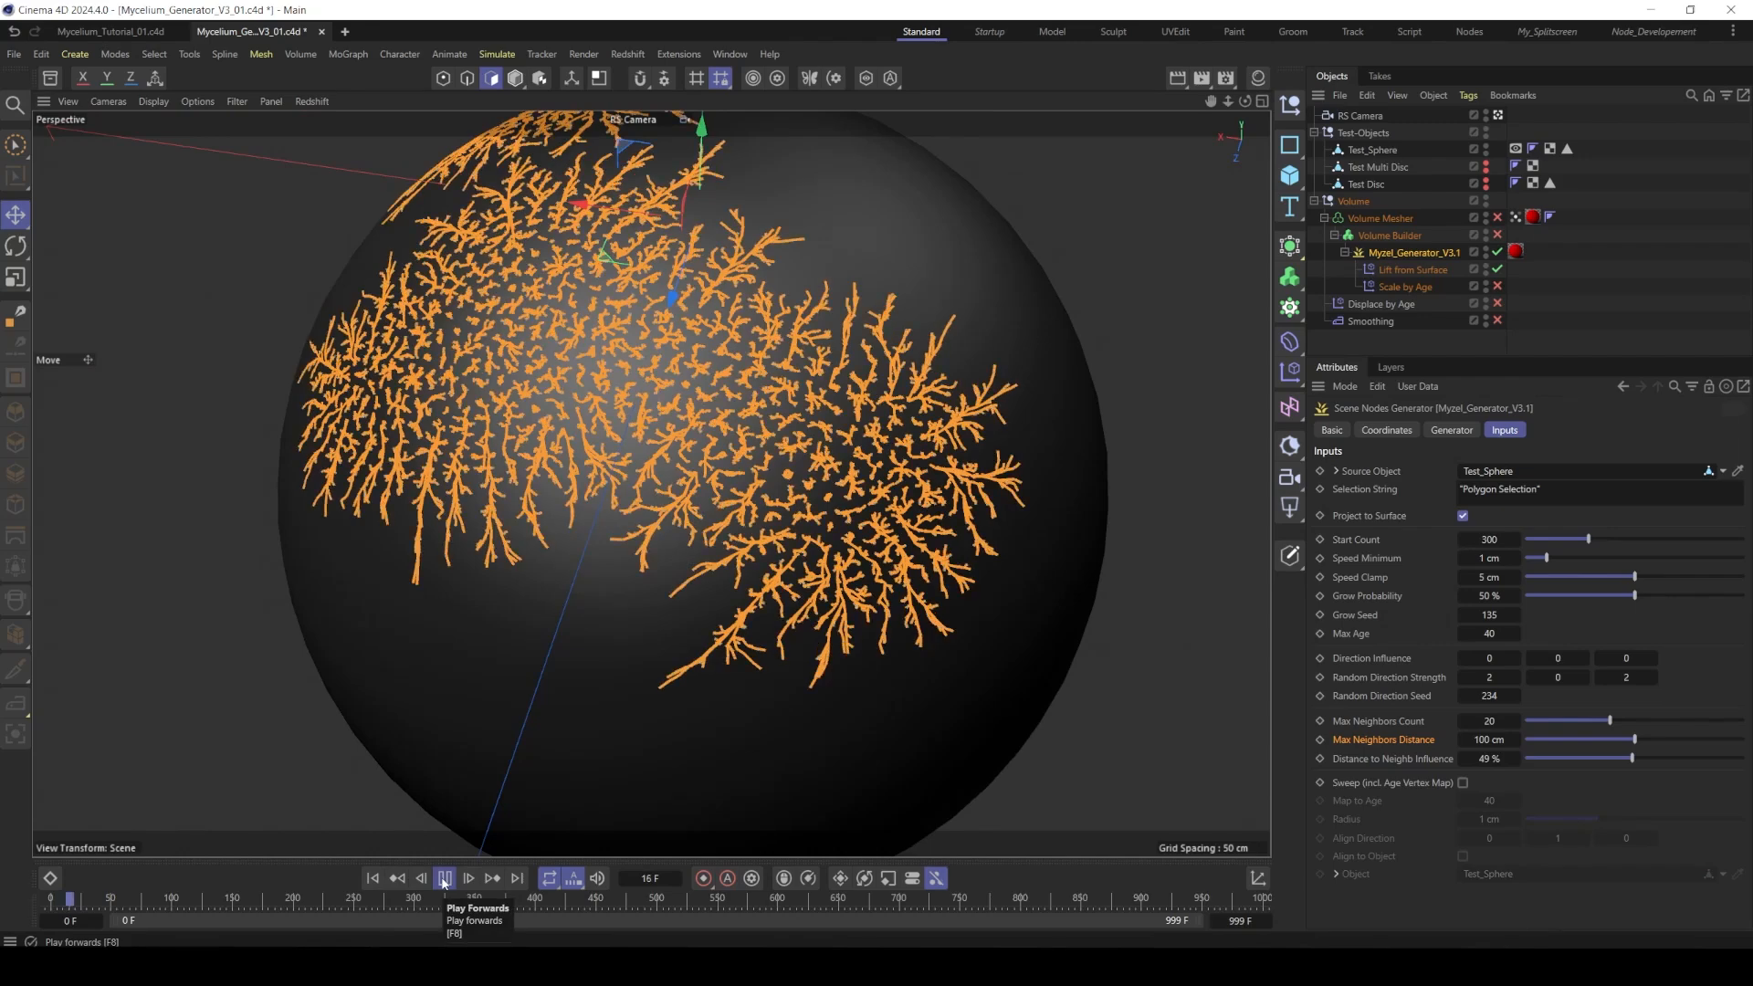
{"action": "left_click", "coordinate": [445, 878]}
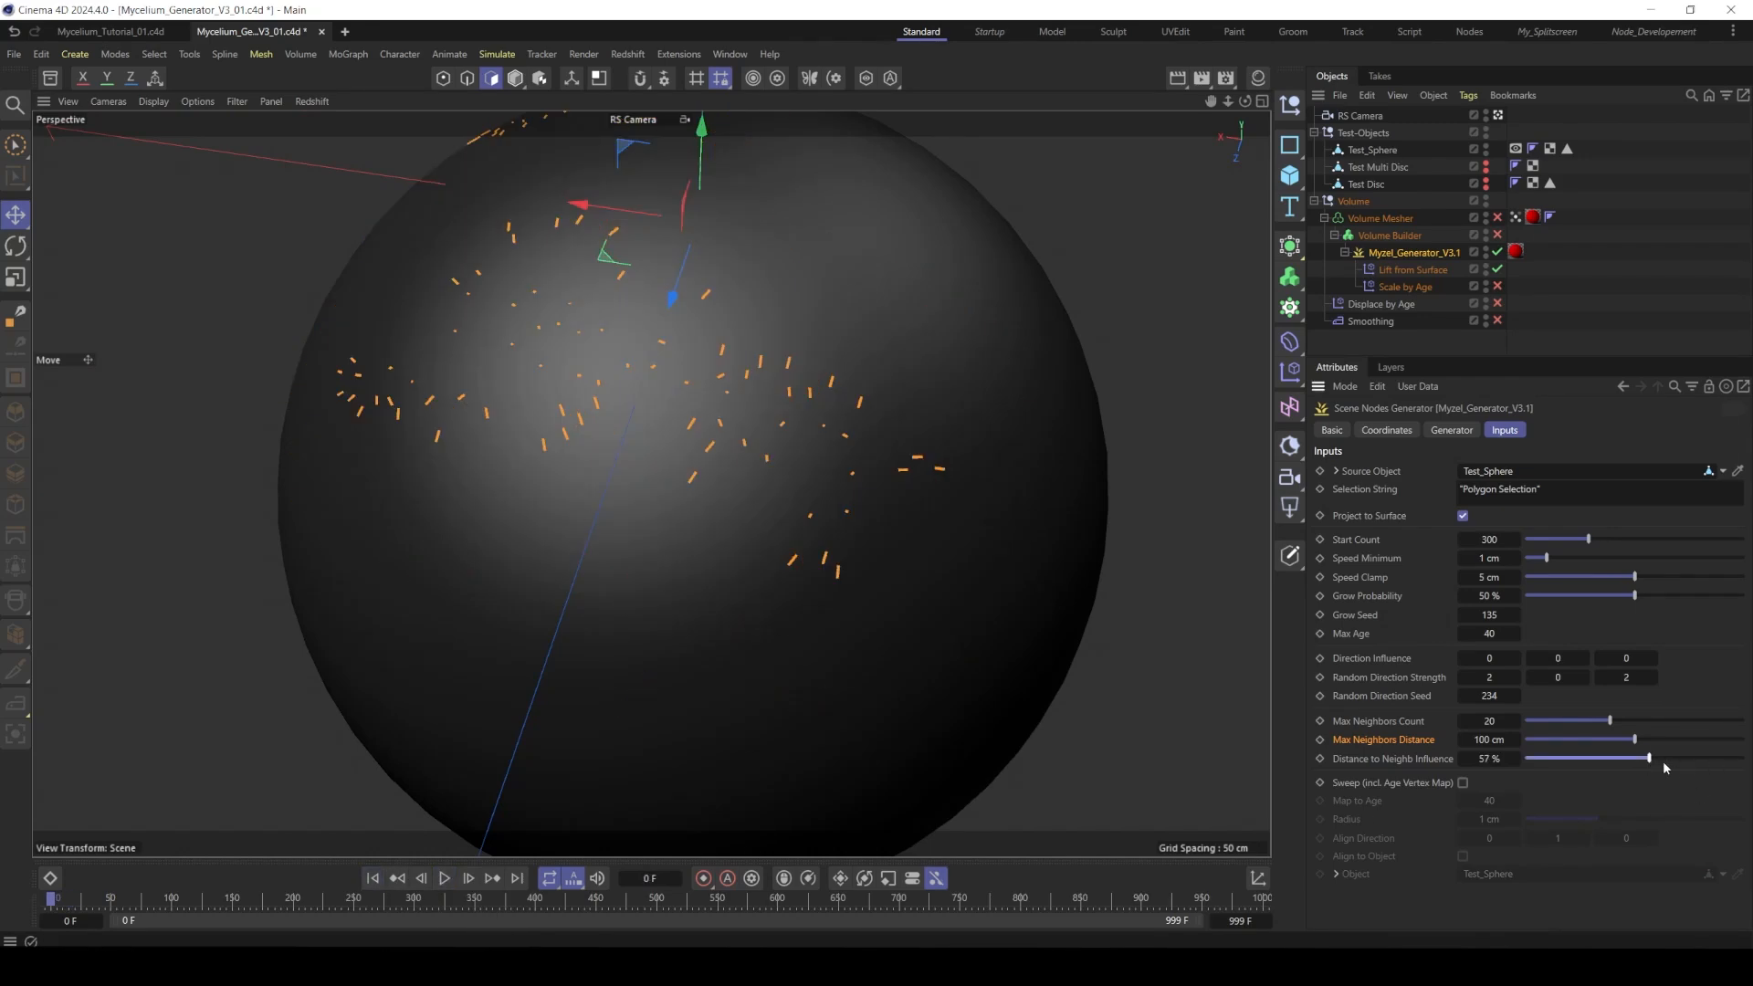
- Set Distance to Neighb Influence to 100 %, play the growth to frame 33 and return to frame 0
{"action": "left_click_drag", "start_coordinate": [1662, 760], "coordinate": [1746, 759]}
{"action": "left_click", "coordinate": [444, 879]}
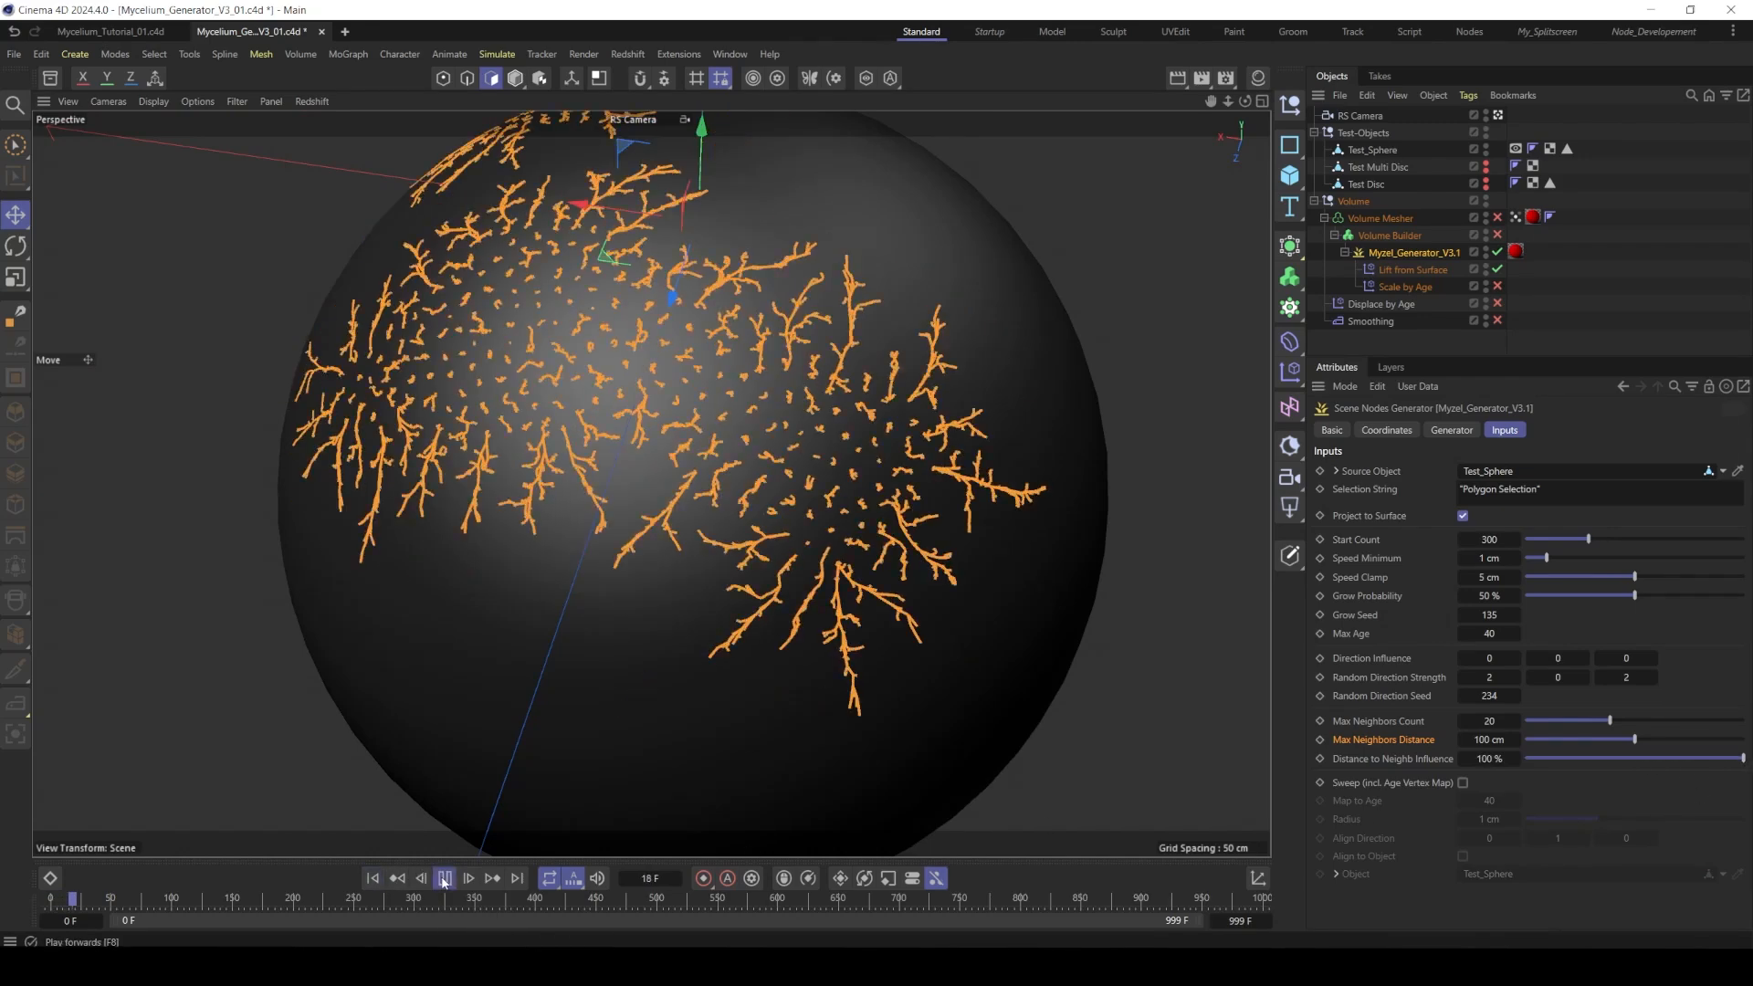
{"action": "left_click", "coordinate": [444, 878]}
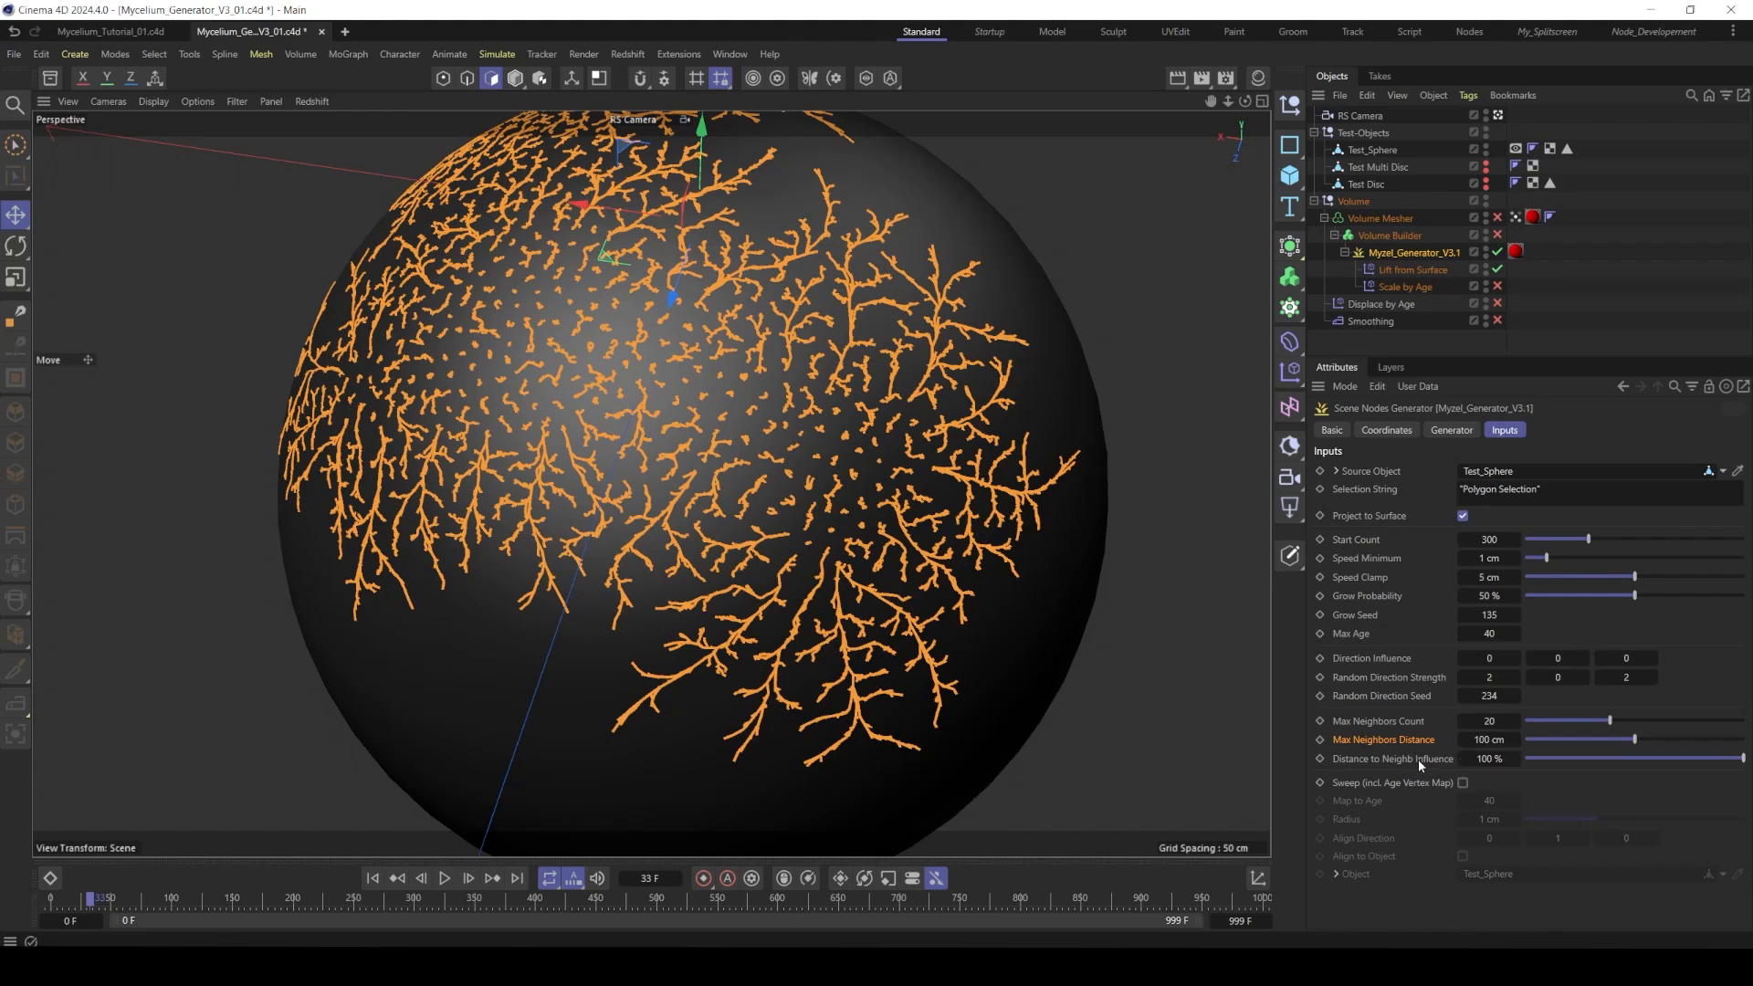
{"action": "left_click", "coordinate": [373, 877]}
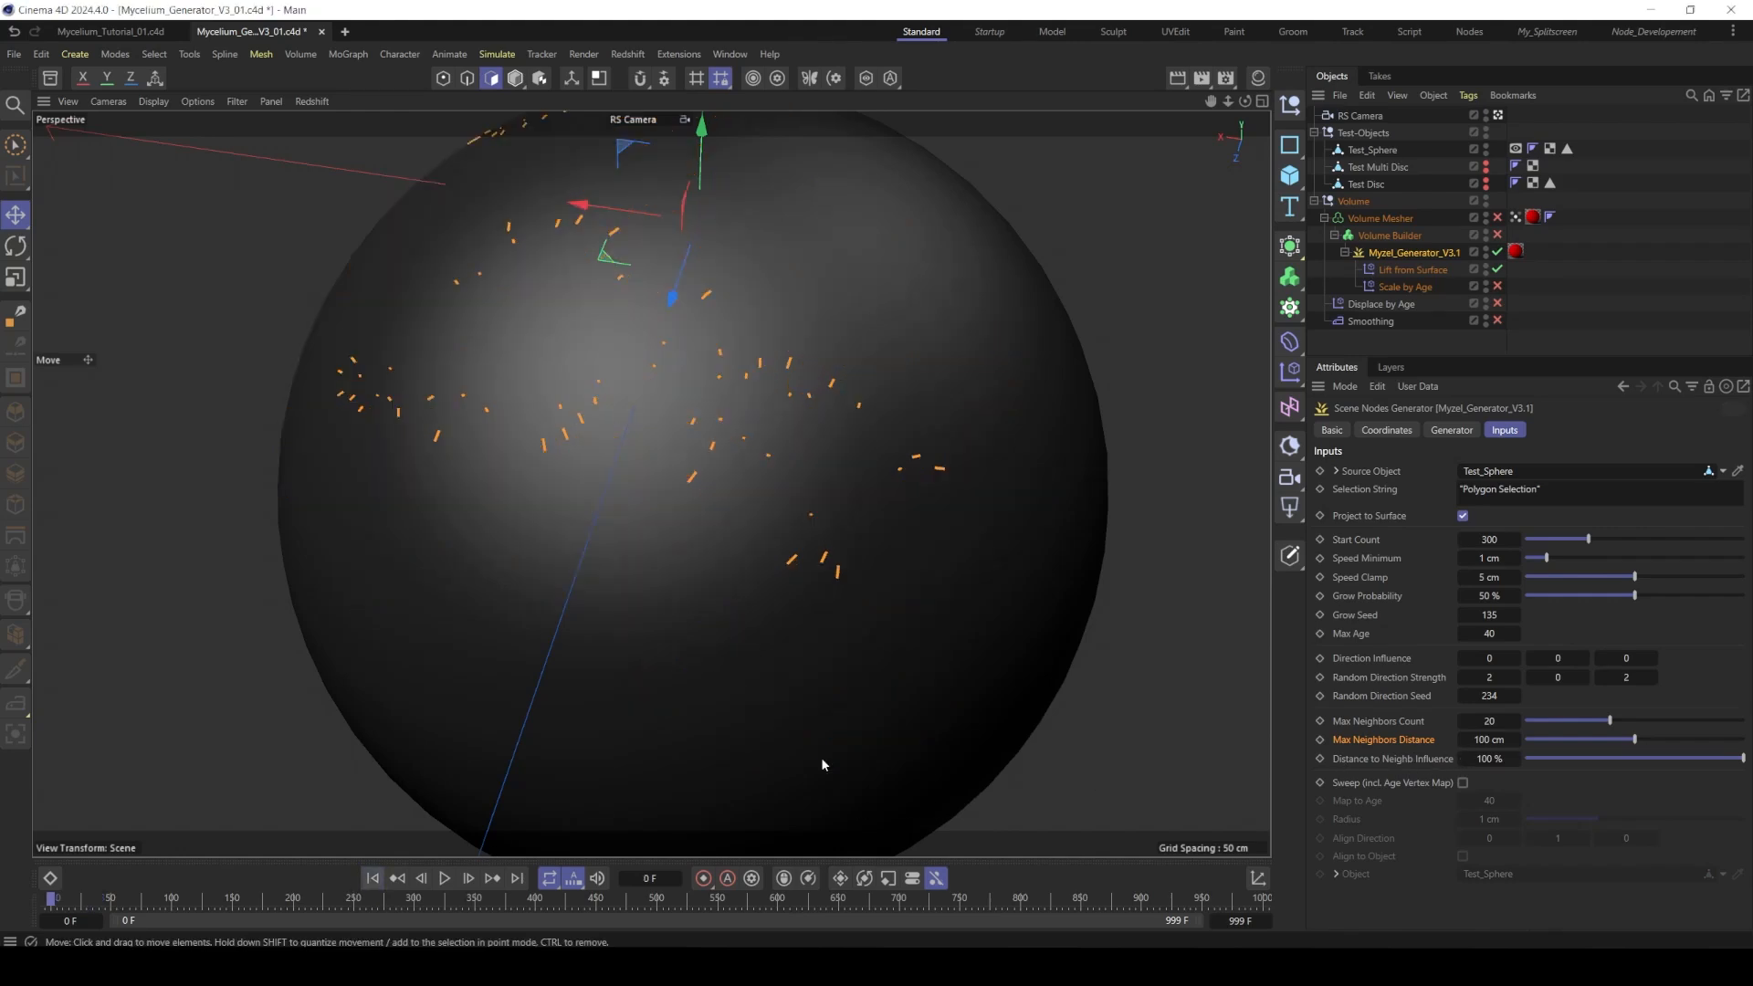
{"action": "middle_click_drag", "start_coordinate": [689, 365], "coordinate": [654, 399], "text": "alt"}
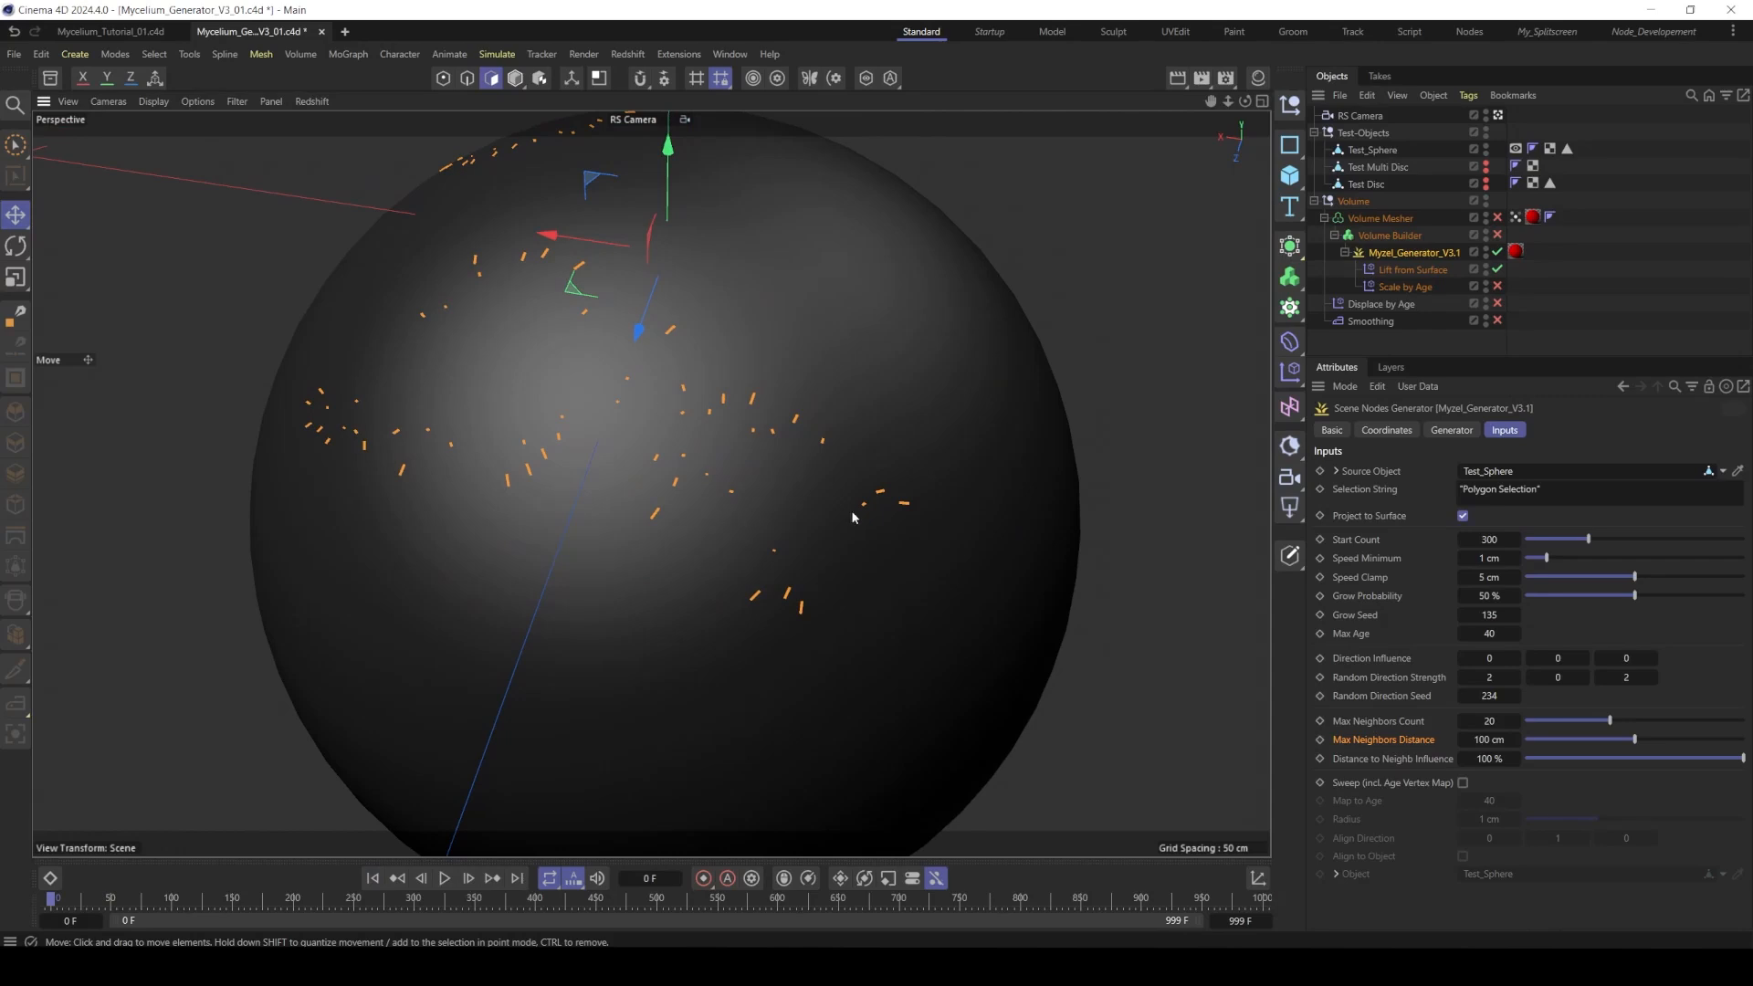
- Enable Sweep (incl. Age Vertex Map), play the growth to frame 25 and inspect the age colours on the branches
{"action": "left_click", "coordinate": [1462, 783]}
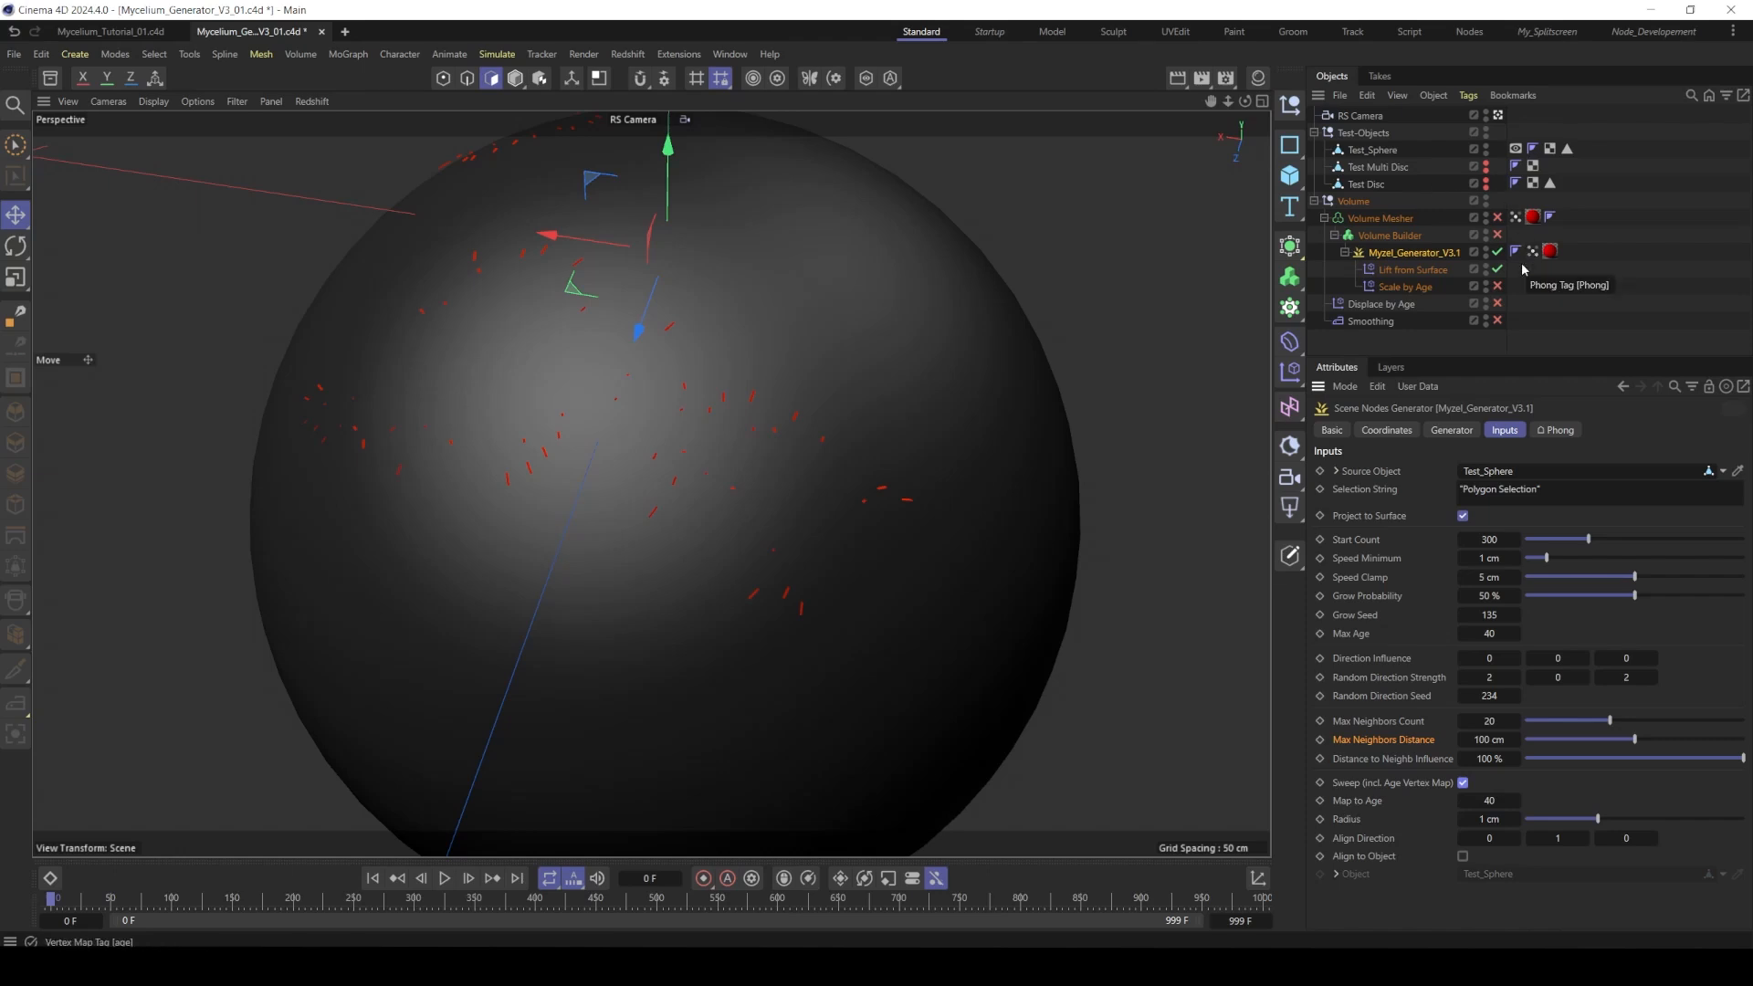
{"action": "left_click", "coordinate": [445, 879]}
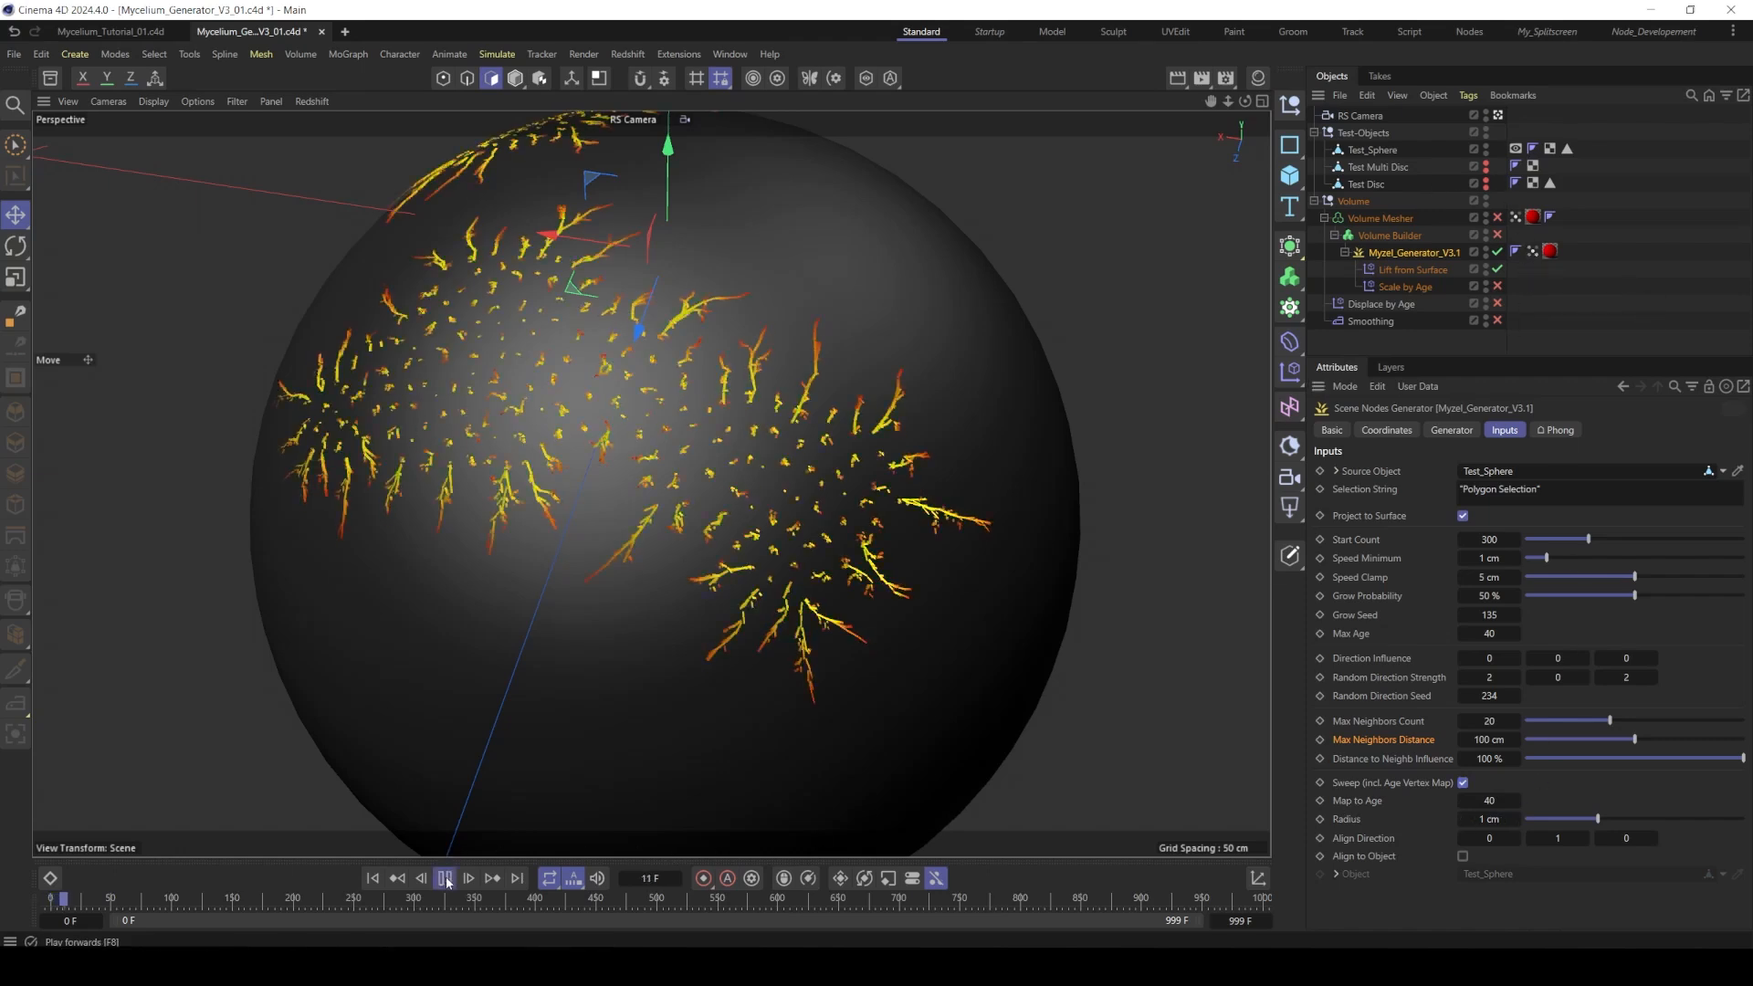
{"action": "left_click", "coordinate": [445, 880]}
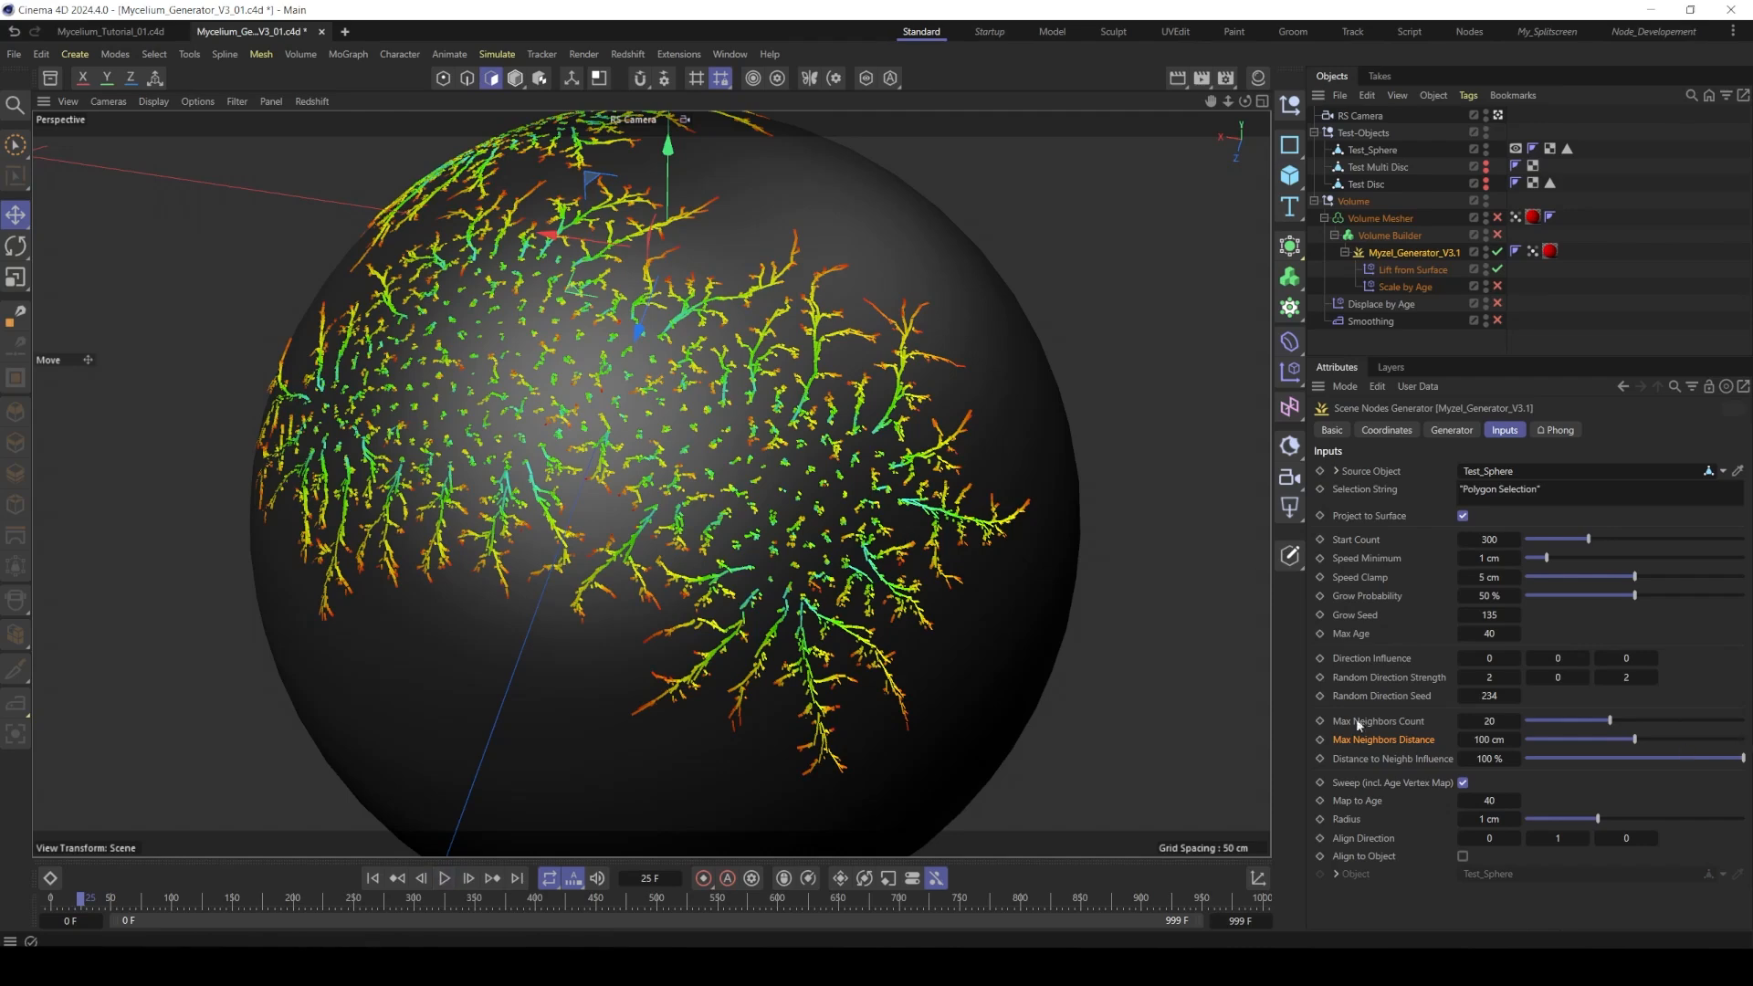
{"action": "scroll", "coordinate": [781, 666], "scroll_direction": "up", "scroll_amount": 2}
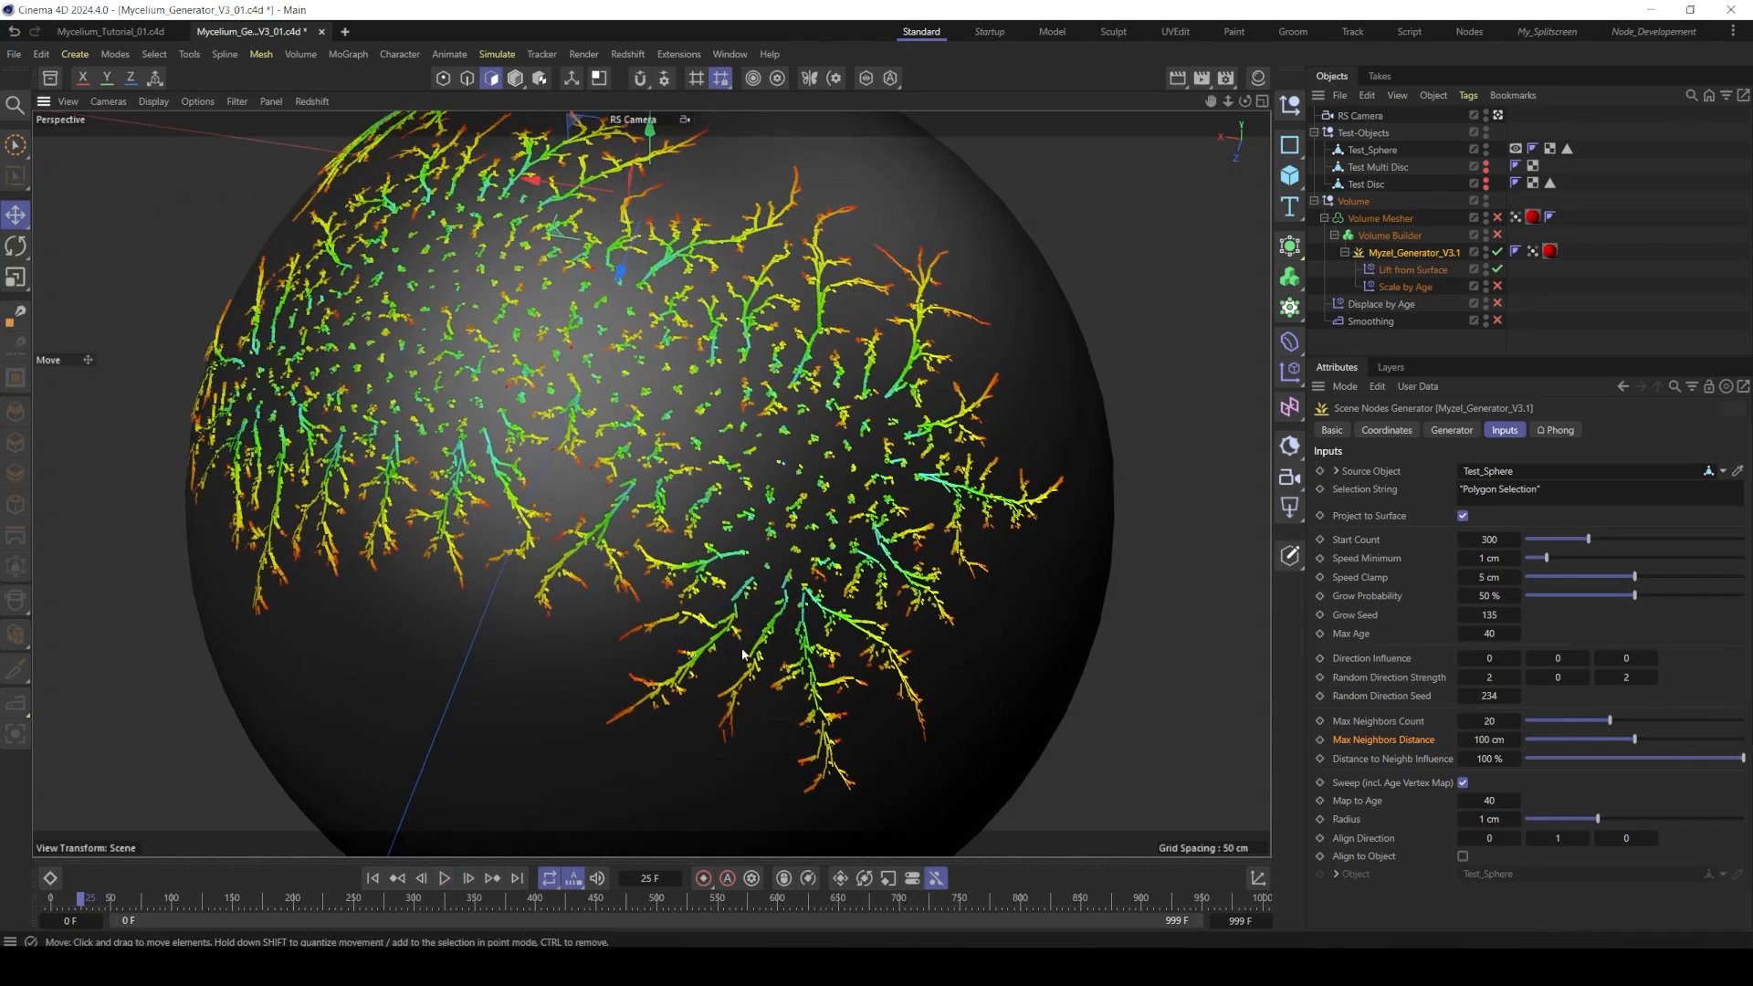
{"action": "middle_click_drag", "start_coordinate": [800, 648], "coordinate": [778, 585], "text": "alt"}
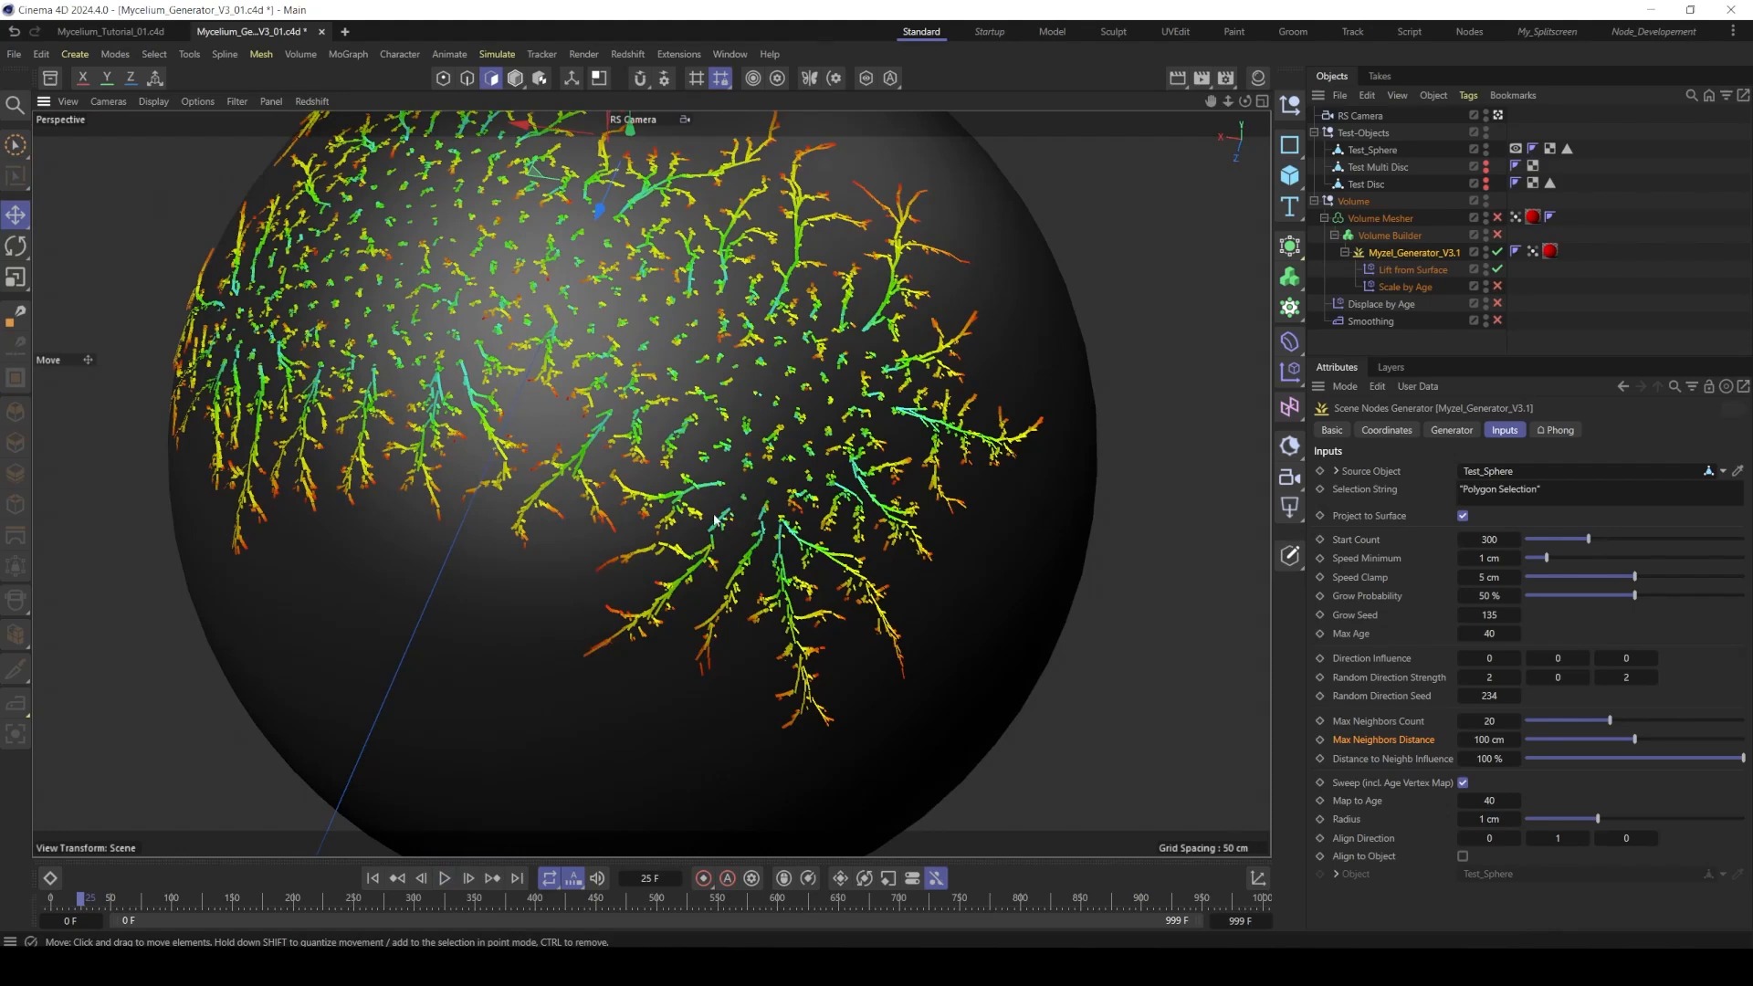
- Continue playing the growth to frame 38 and examine the swept branch segments and their age colours up close
{"action": "left_click", "coordinate": [445, 878]}
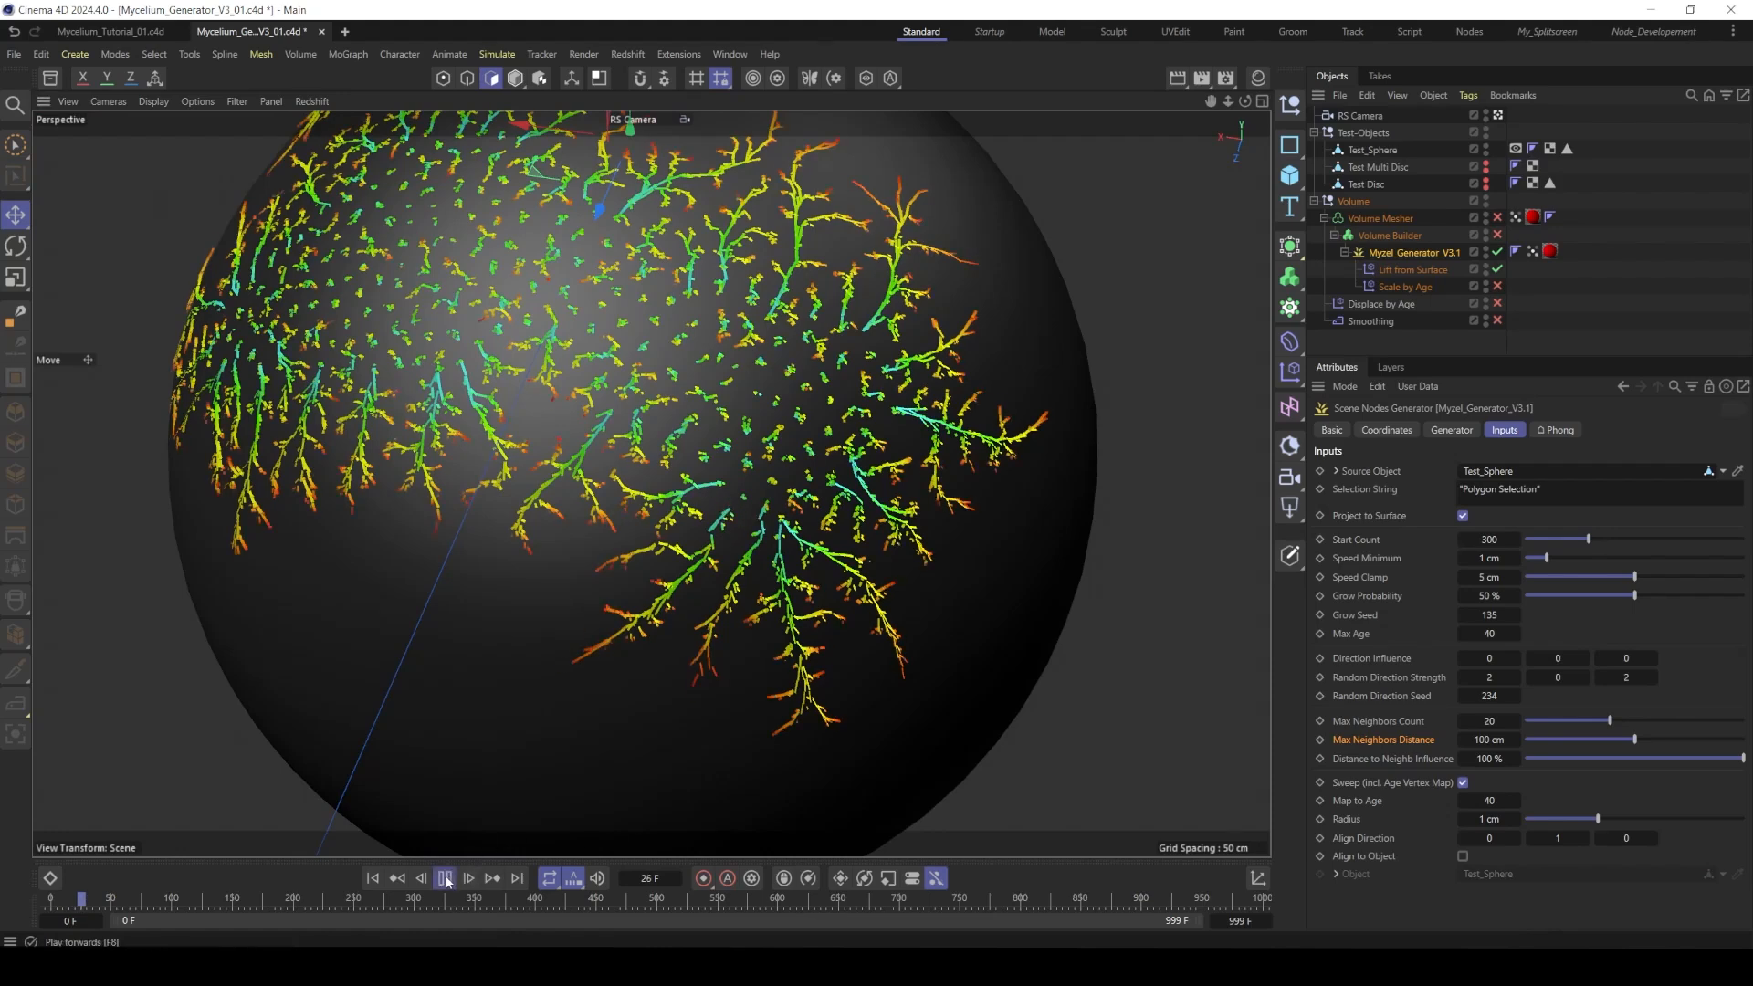
{"action": "left_click", "coordinate": [445, 878]}
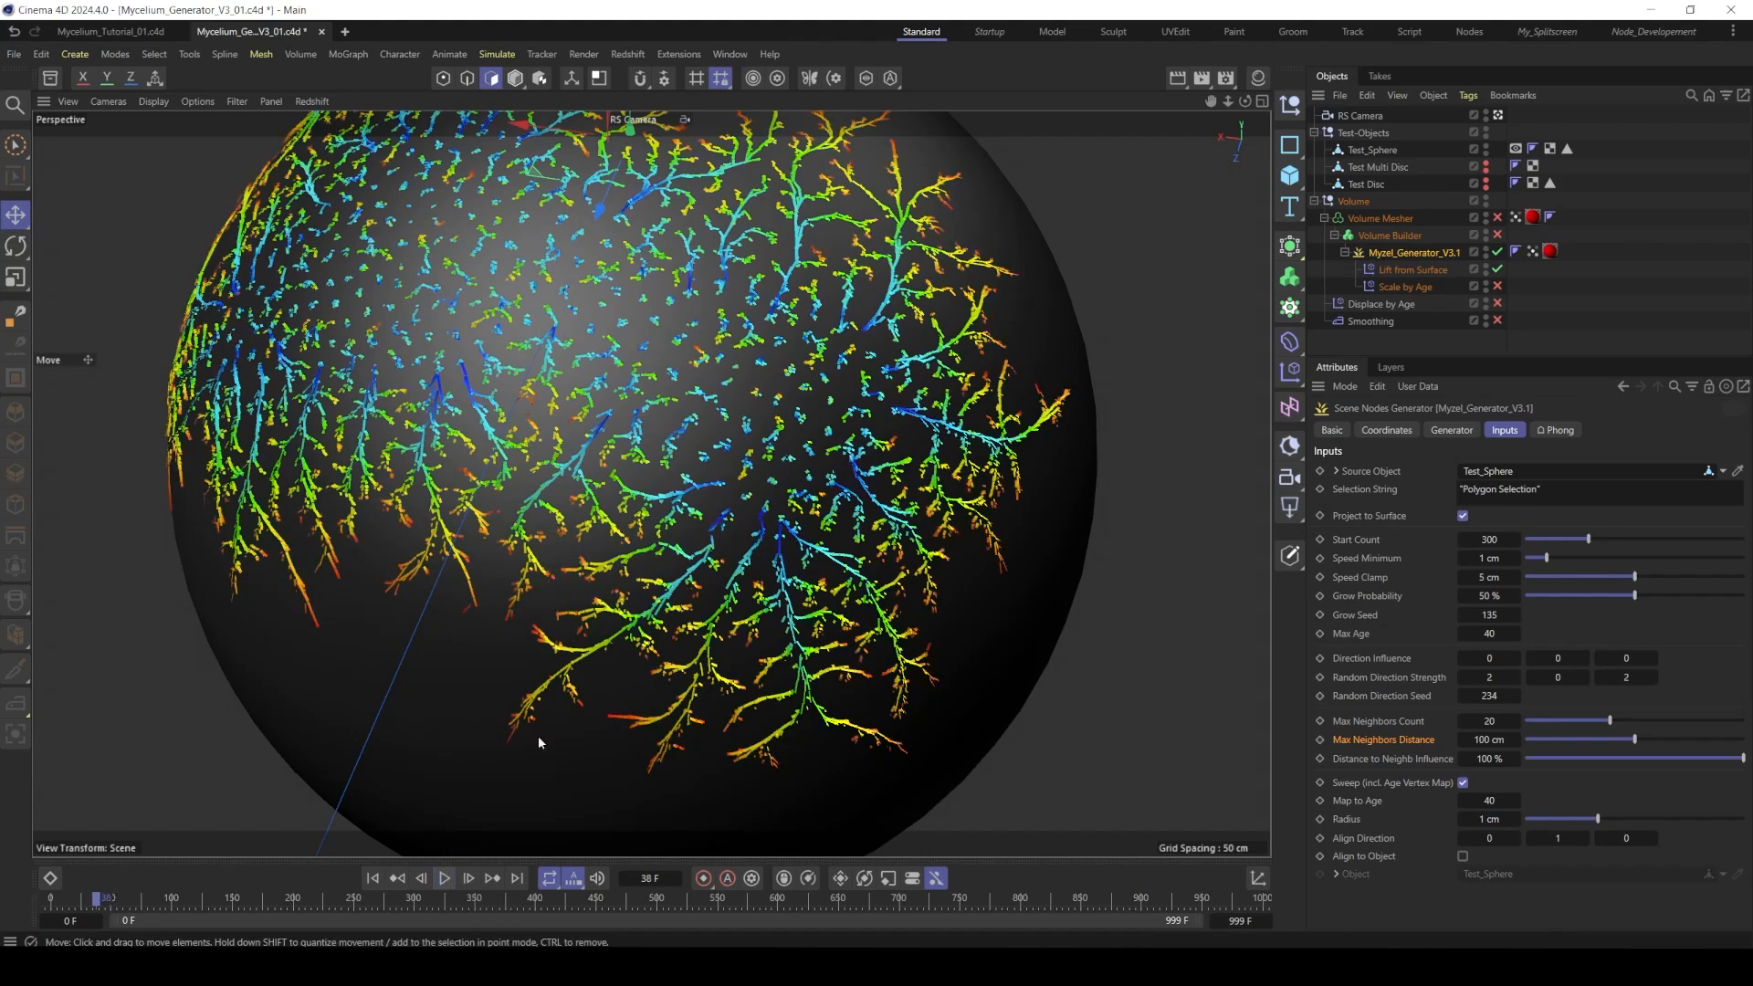
{"action": "left_click_drag", "start_coordinate": [539, 735], "coordinate": [698, 431], "text": "alt"}
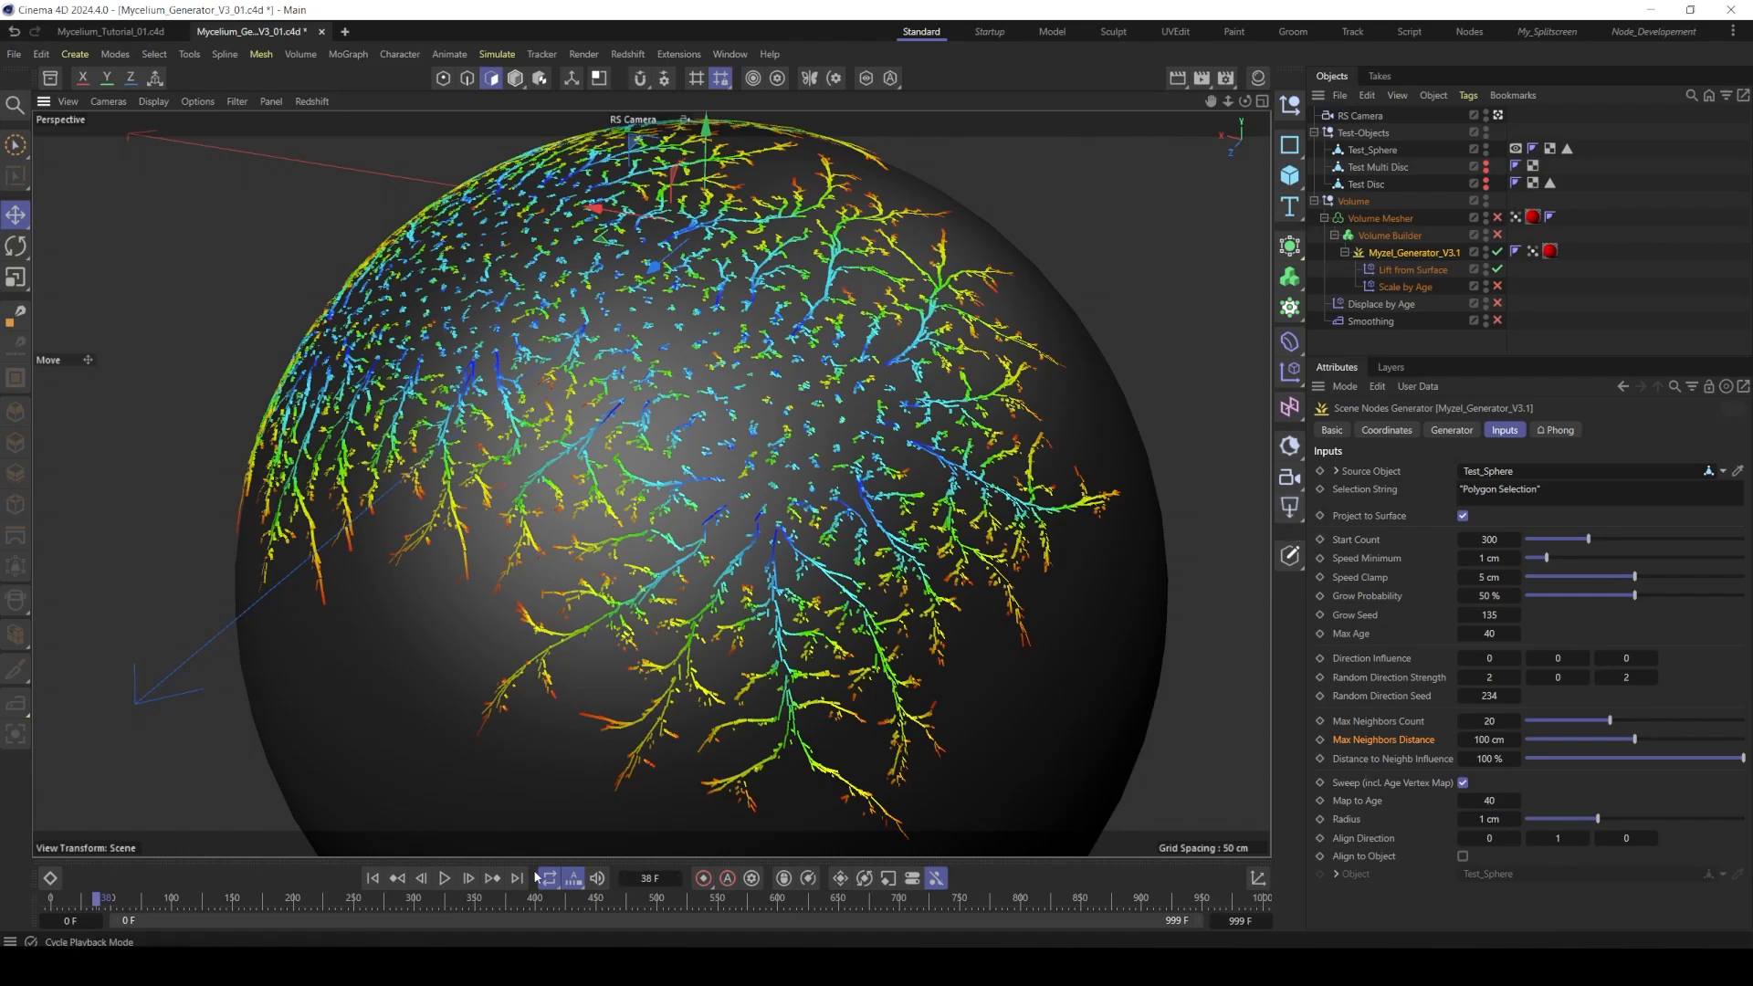
{"action": "right_click_drag", "start_coordinate": [731, 513], "coordinate": [961, 490], "text": "alt"}
{"action": "right_click_drag", "start_coordinate": [703, 632], "coordinate": [742, 610], "text": "alt"}
{"action": "left_click_drag", "start_coordinate": [708, 623], "coordinate": [600, 558], "text": "alt"}
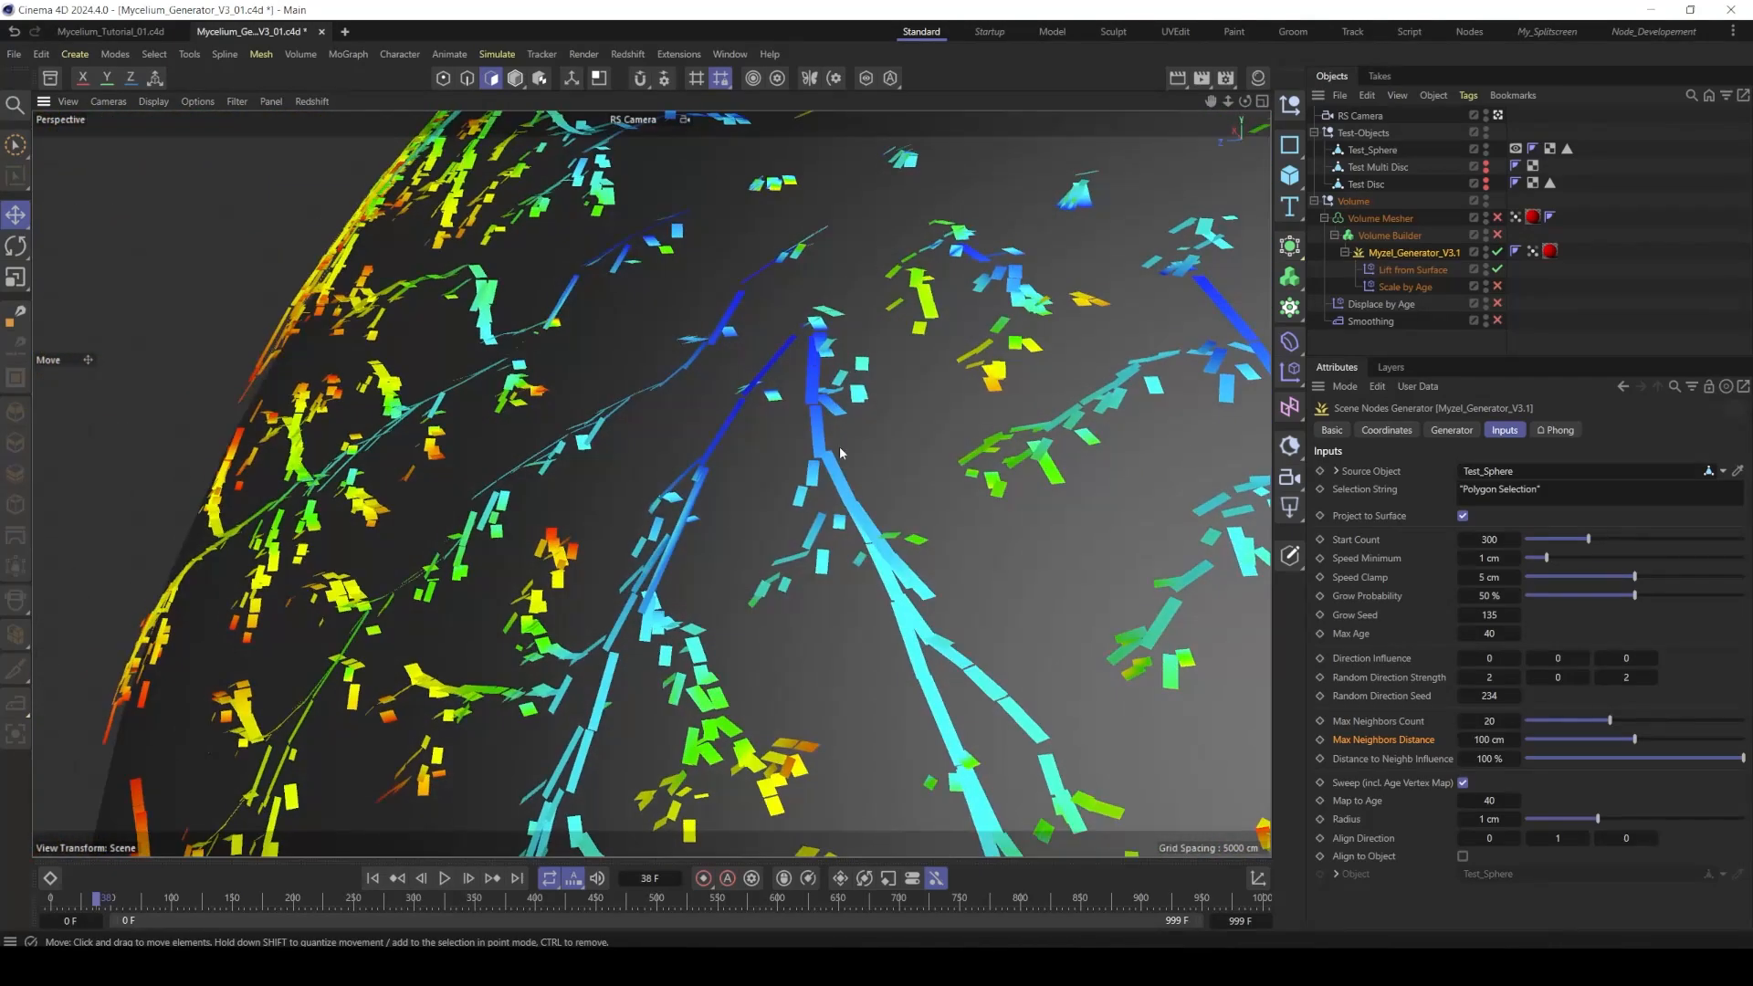
{"action": "left_click_drag", "start_coordinate": [673, 507], "coordinate": [409, 395], "text": "alt"}
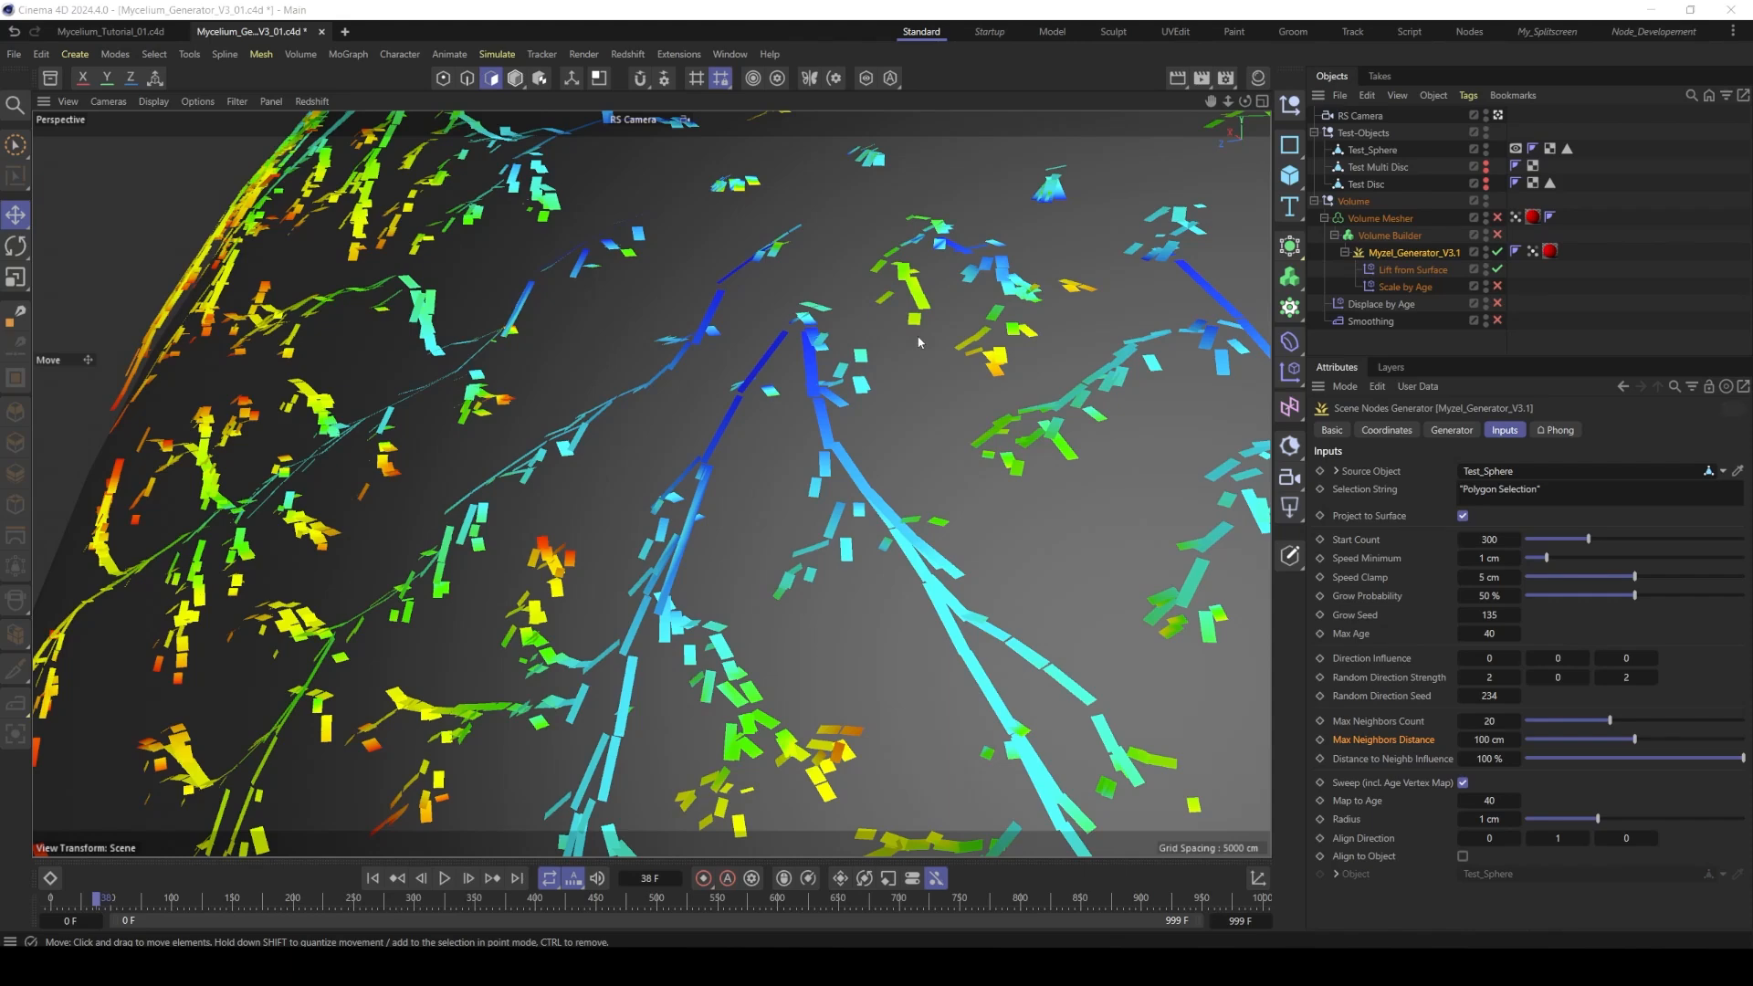
- Return to frame 0, disable Sweep (incl. Age Vertex Map) and play the plain spline growth to frame 18
{"action": "left_click", "coordinate": [371, 882]}
{"action": "left_click", "coordinate": [1464, 782]}
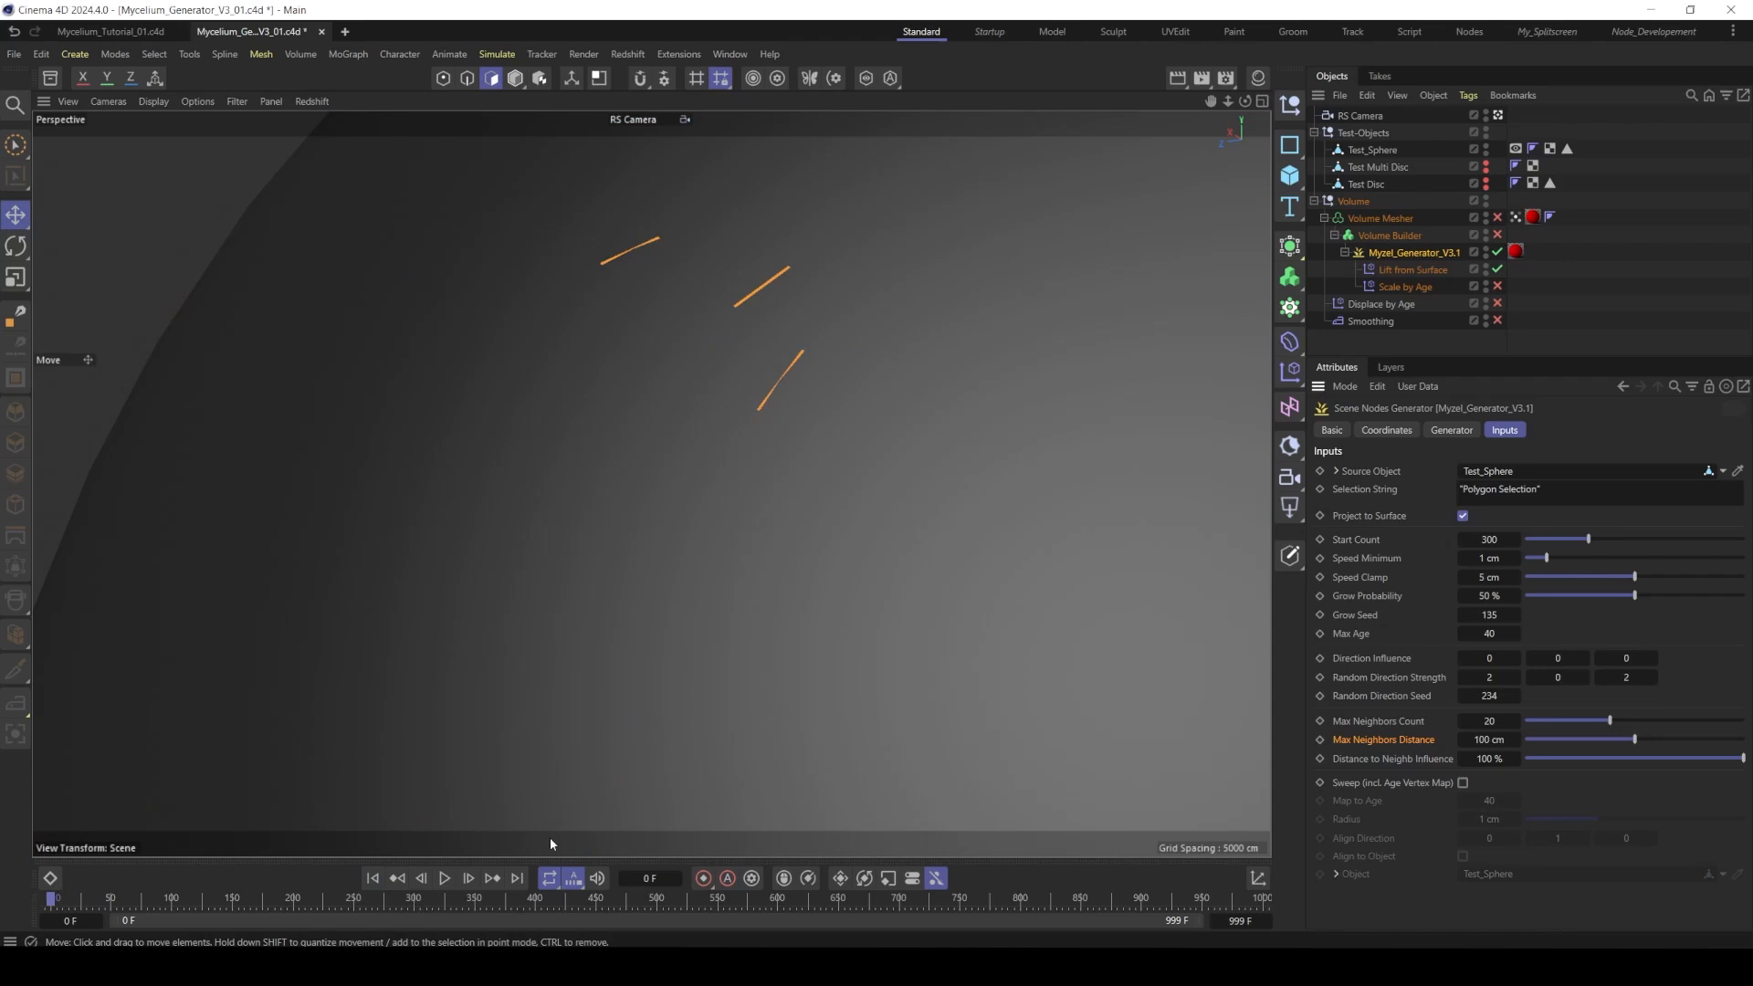
{"action": "left_click", "coordinate": [444, 878]}
{"action": "left_click", "coordinate": [445, 878]}
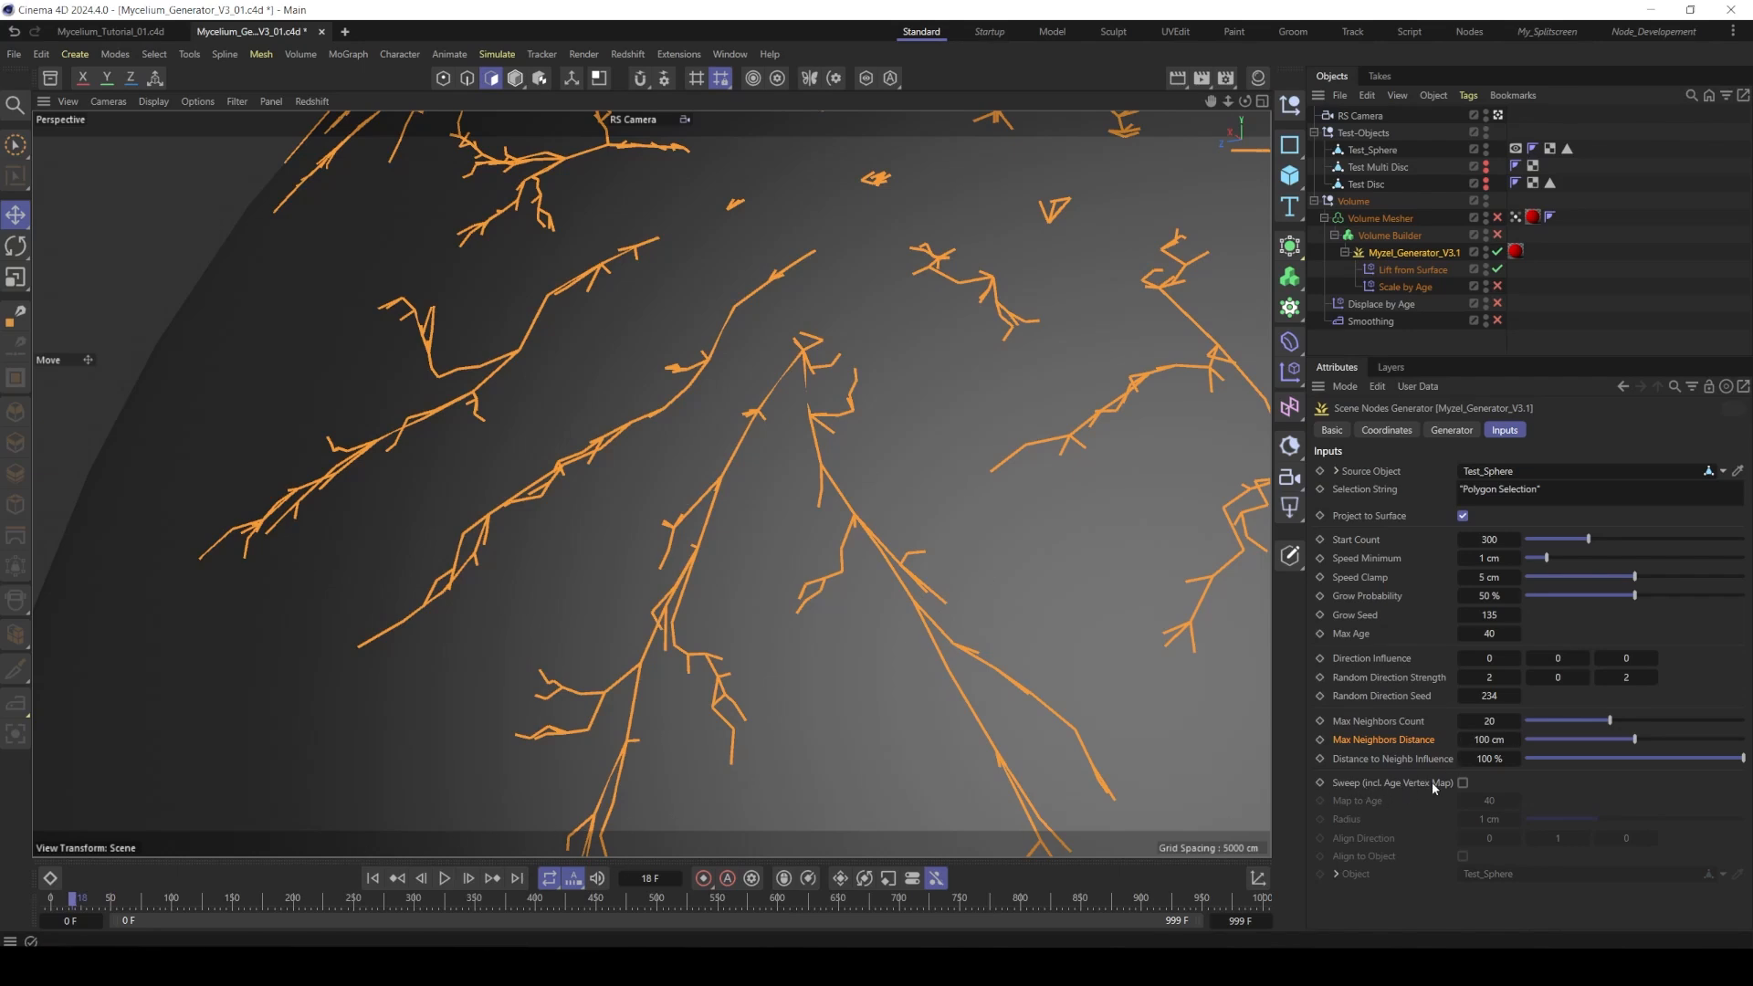
- Enable Sweep (incl. Age Vertex Map), try a sweep Radius of 2 cm and set it back to 1 cm
{"action": "left_click", "coordinate": [1464, 782]}
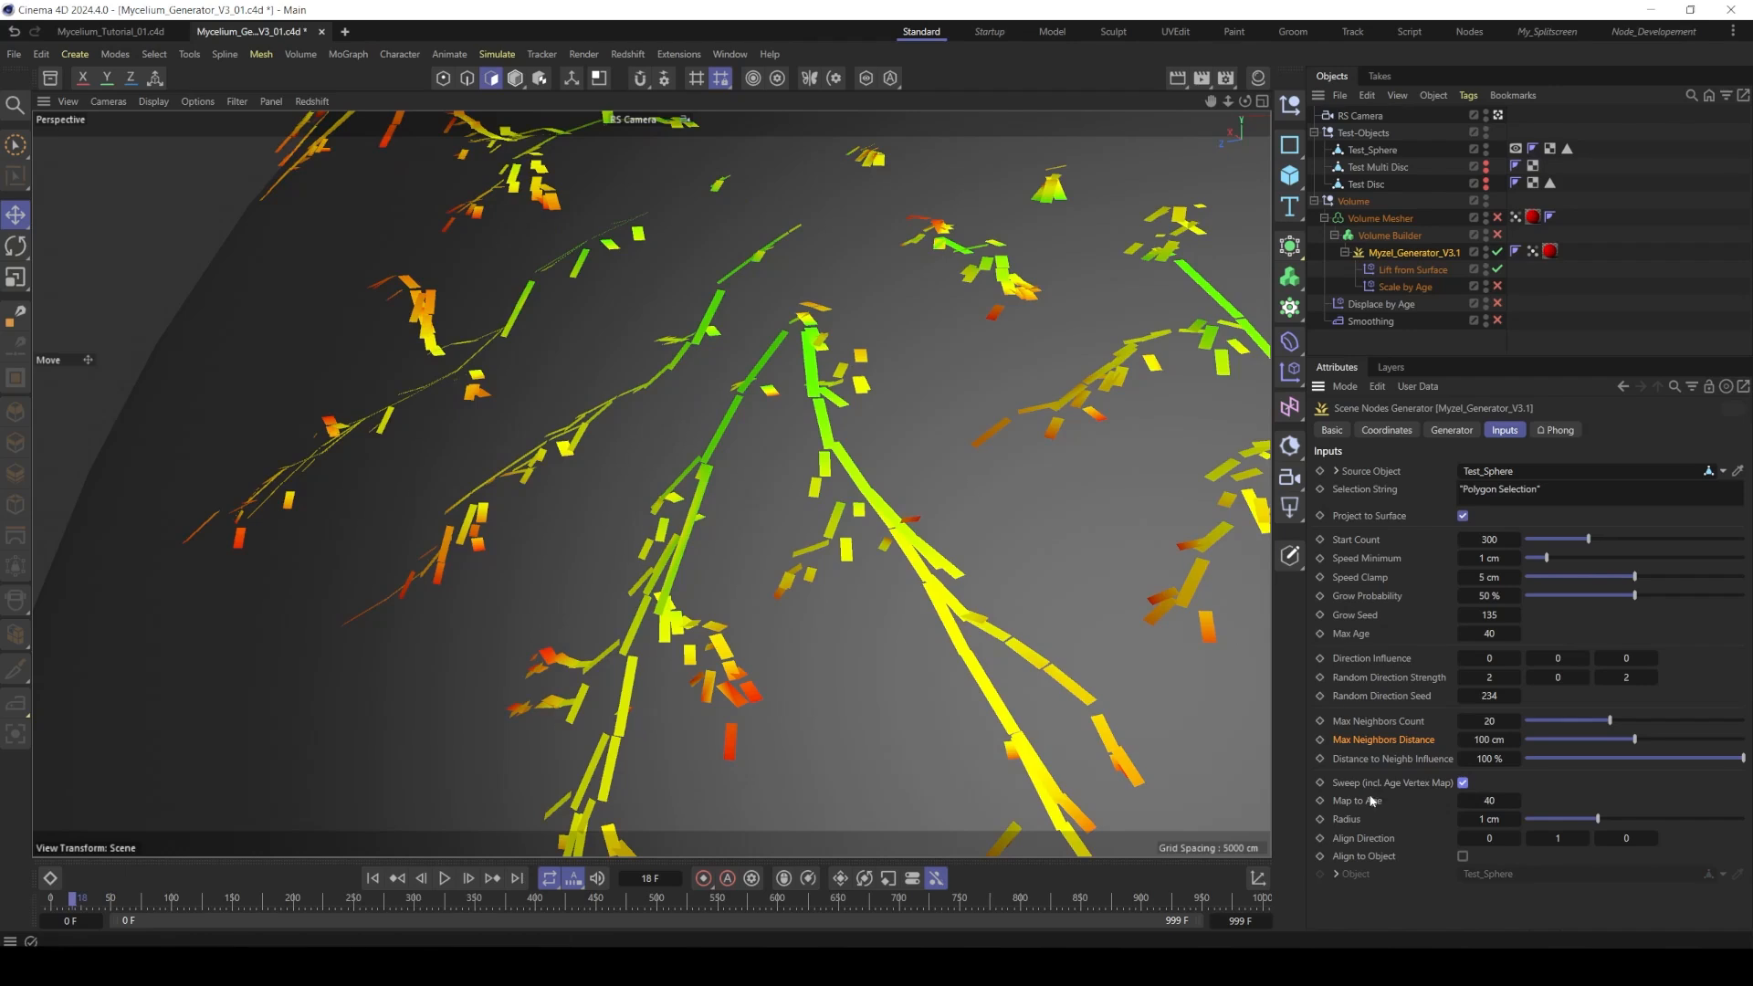
{"action": "left_click", "coordinate": [1489, 819]}
{"action": "type", "text": "2"}
{"action": "key", "text": "Return"}
{"action": "type", "text": "1"}
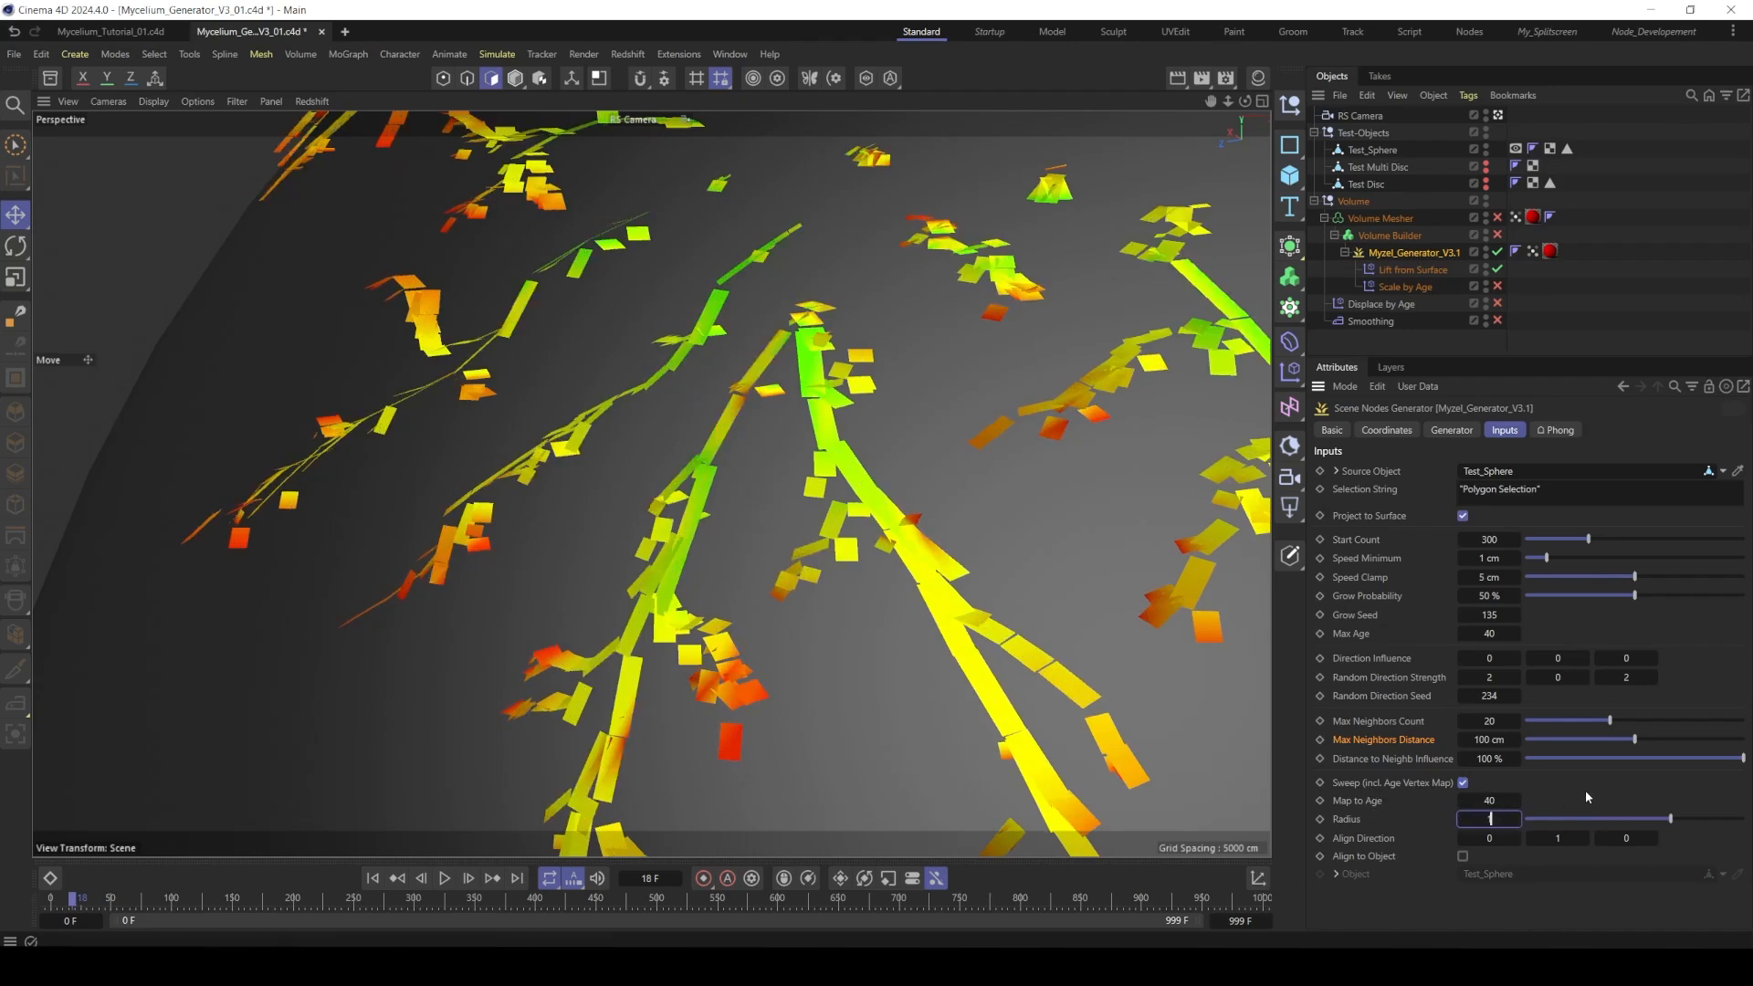
{"action": "key", "text": "Return"}
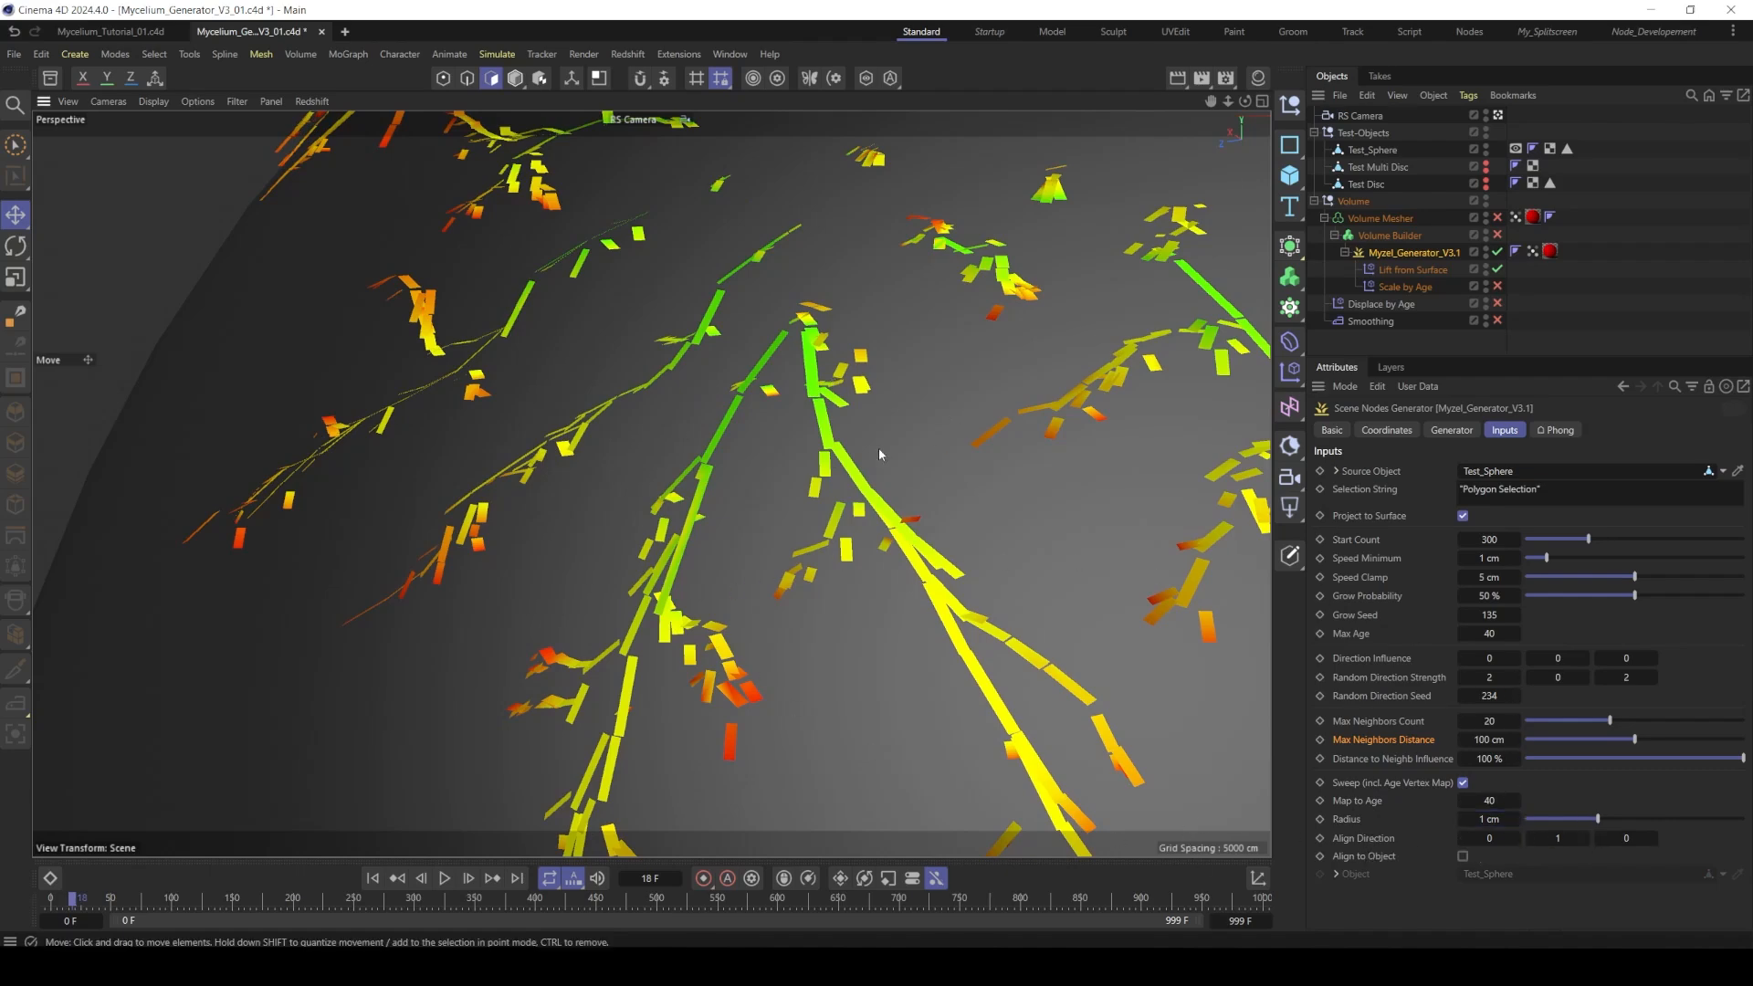
- Enable Align to Object with Test_Sphere as the object and inspect the aligned branch segments across the sphere
{"action": "left_click_drag", "start_coordinate": [878, 448], "coordinate": [924, 424], "text": "alt"}
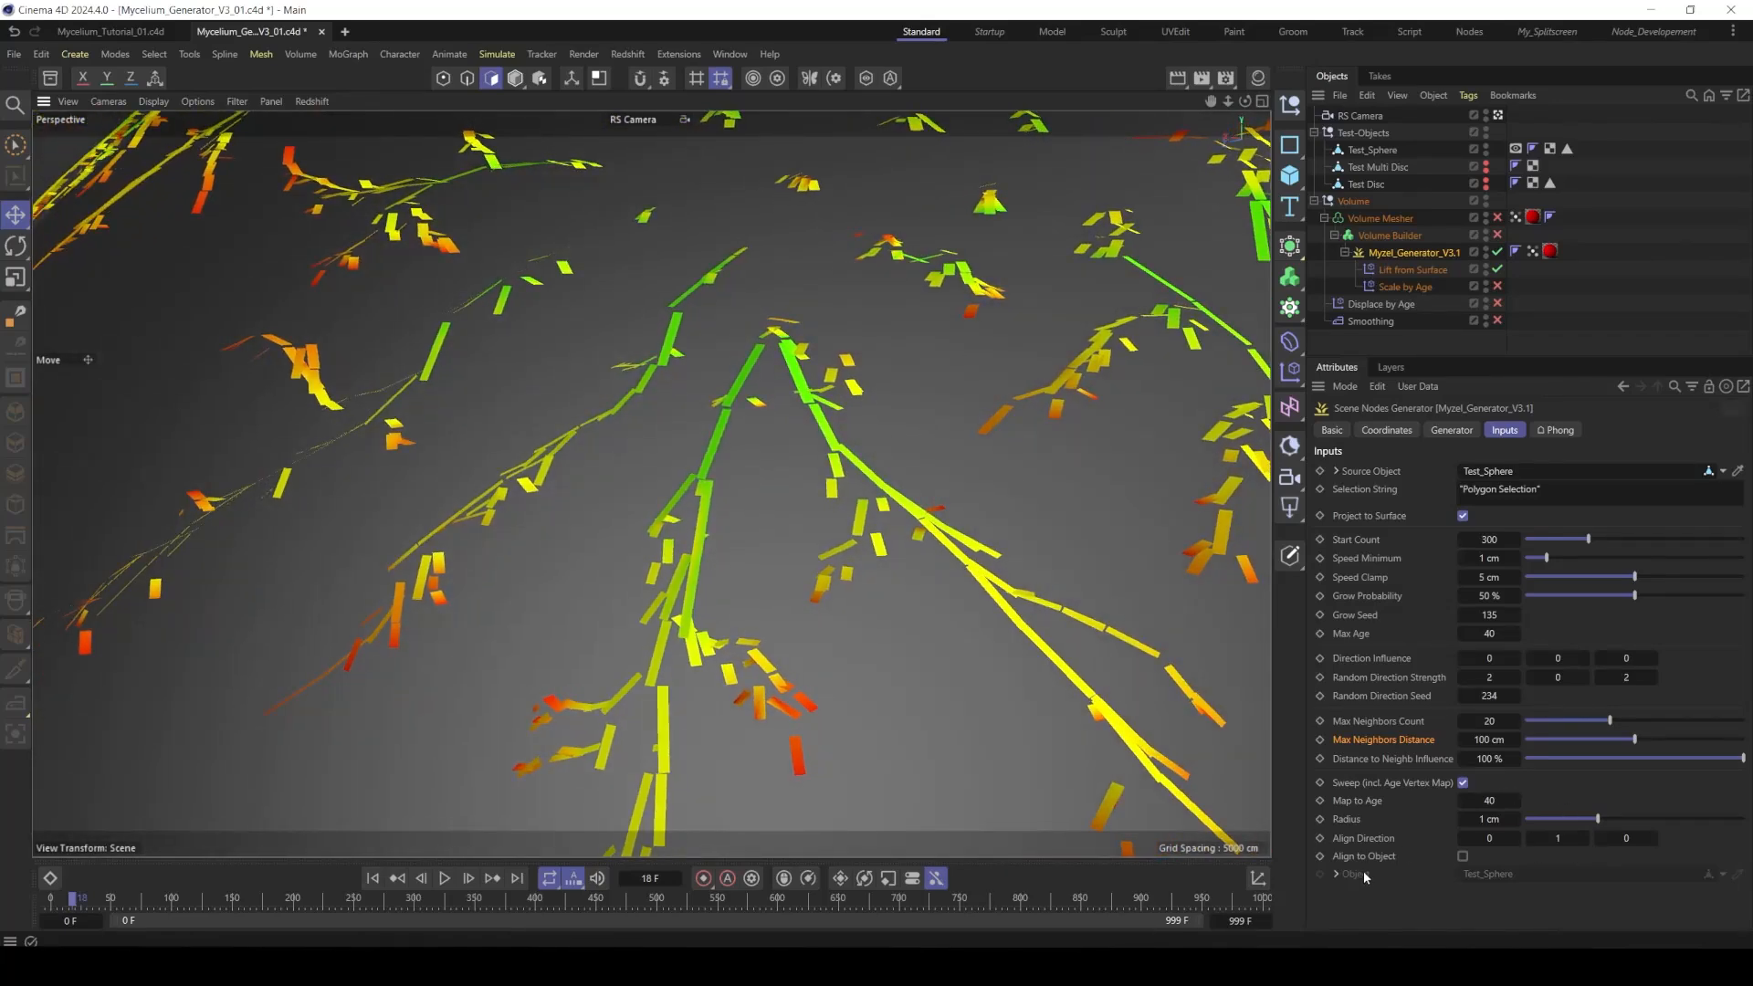
{"action": "left_click", "coordinate": [1463, 857]}
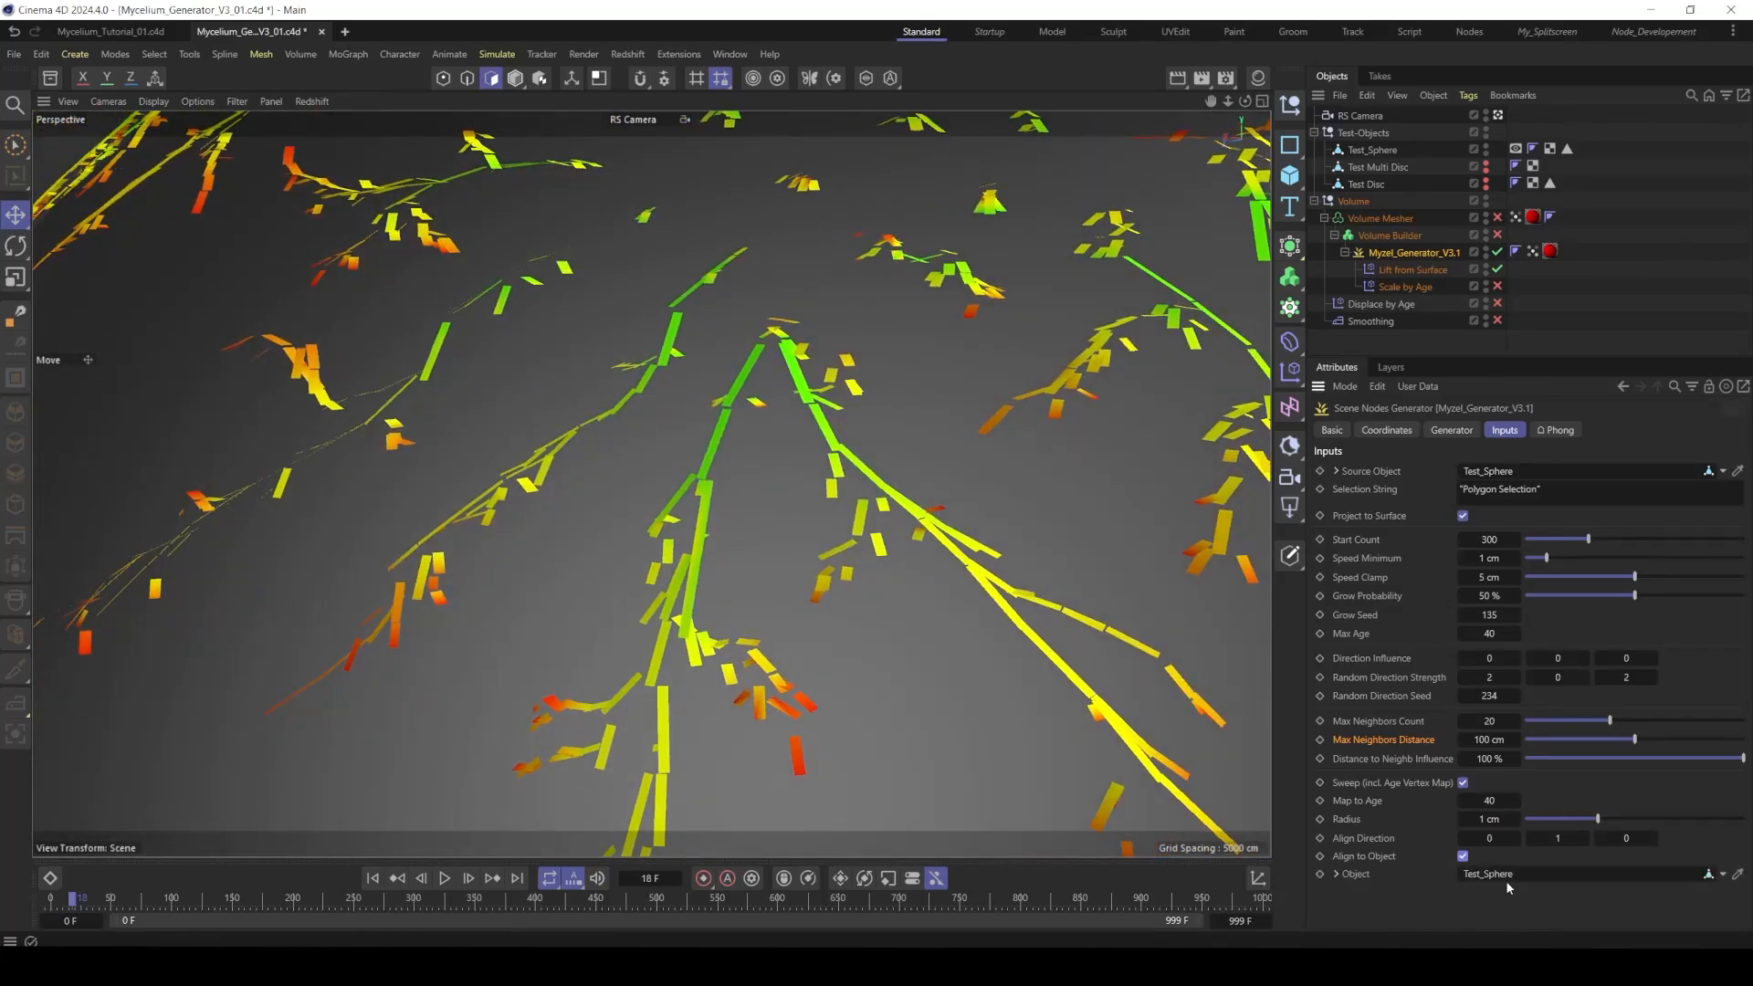
{"action": "left_click_drag", "start_coordinate": [864, 452], "coordinate": [716, 523], "text": "alt"}
{"action": "scroll", "coordinate": [820, 577], "scroll_direction": "down", "scroll_amount": 5}
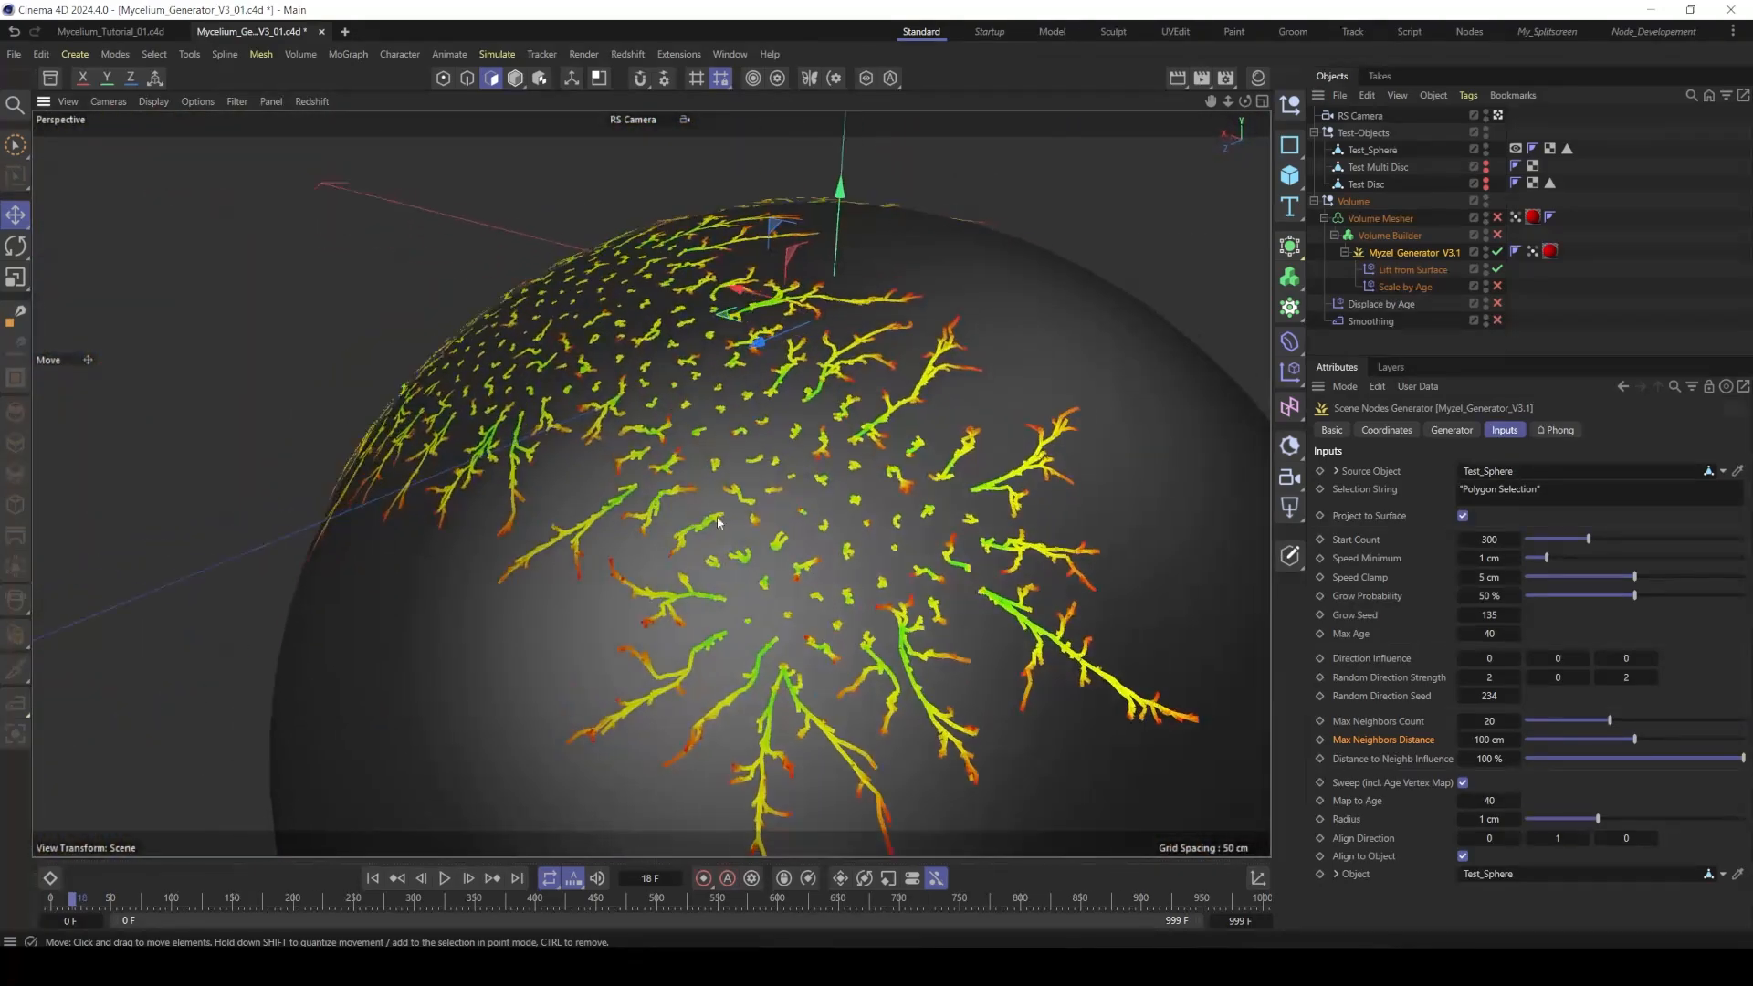
{"action": "scroll", "coordinate": [1013, 643], "scroll_direction": "up", "scroll_amount": 5}
{"action": "left_click_drag", "start_coordinate": [786, 578], "coordinate": [832, 535], "text": "alt"}
{"action": "scroll", "coordinate": [841, 499], "scroll_direction": "down", "scroll_amount": 3}
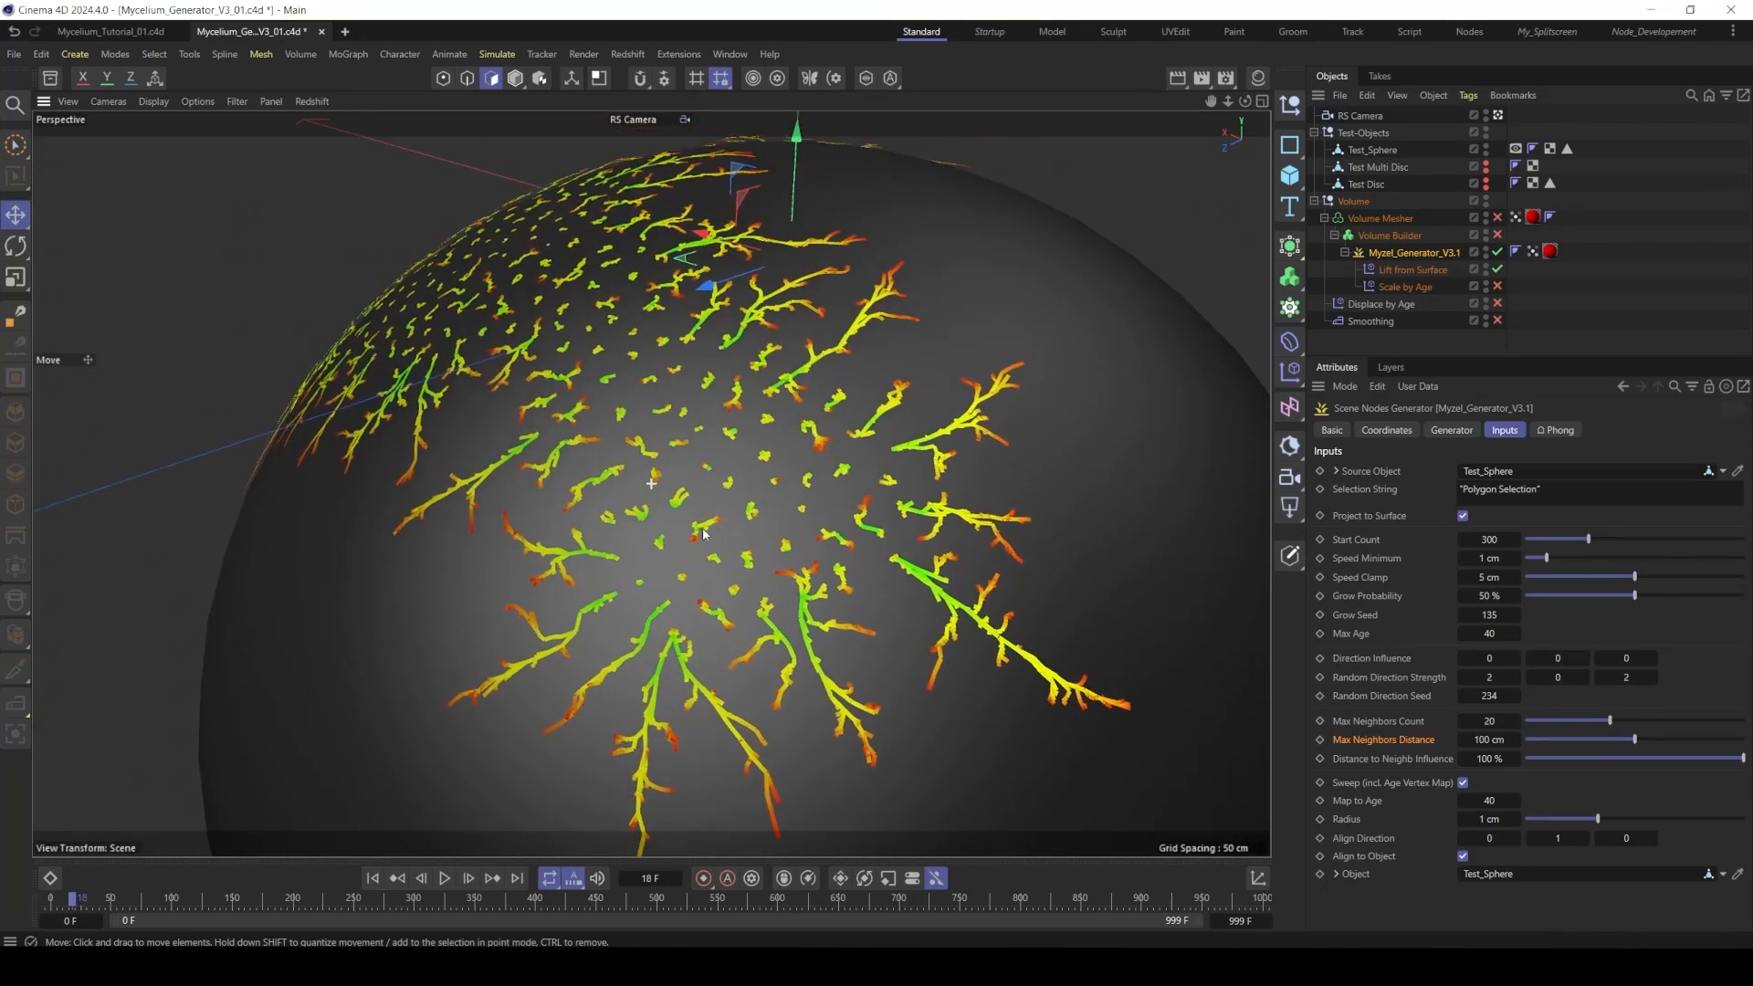
- Play the growth to frame 35, and enable the Volume Builder and Volume Mesher to mesh the branches
{"action": "left_click", "coordinate": [445, 878]}
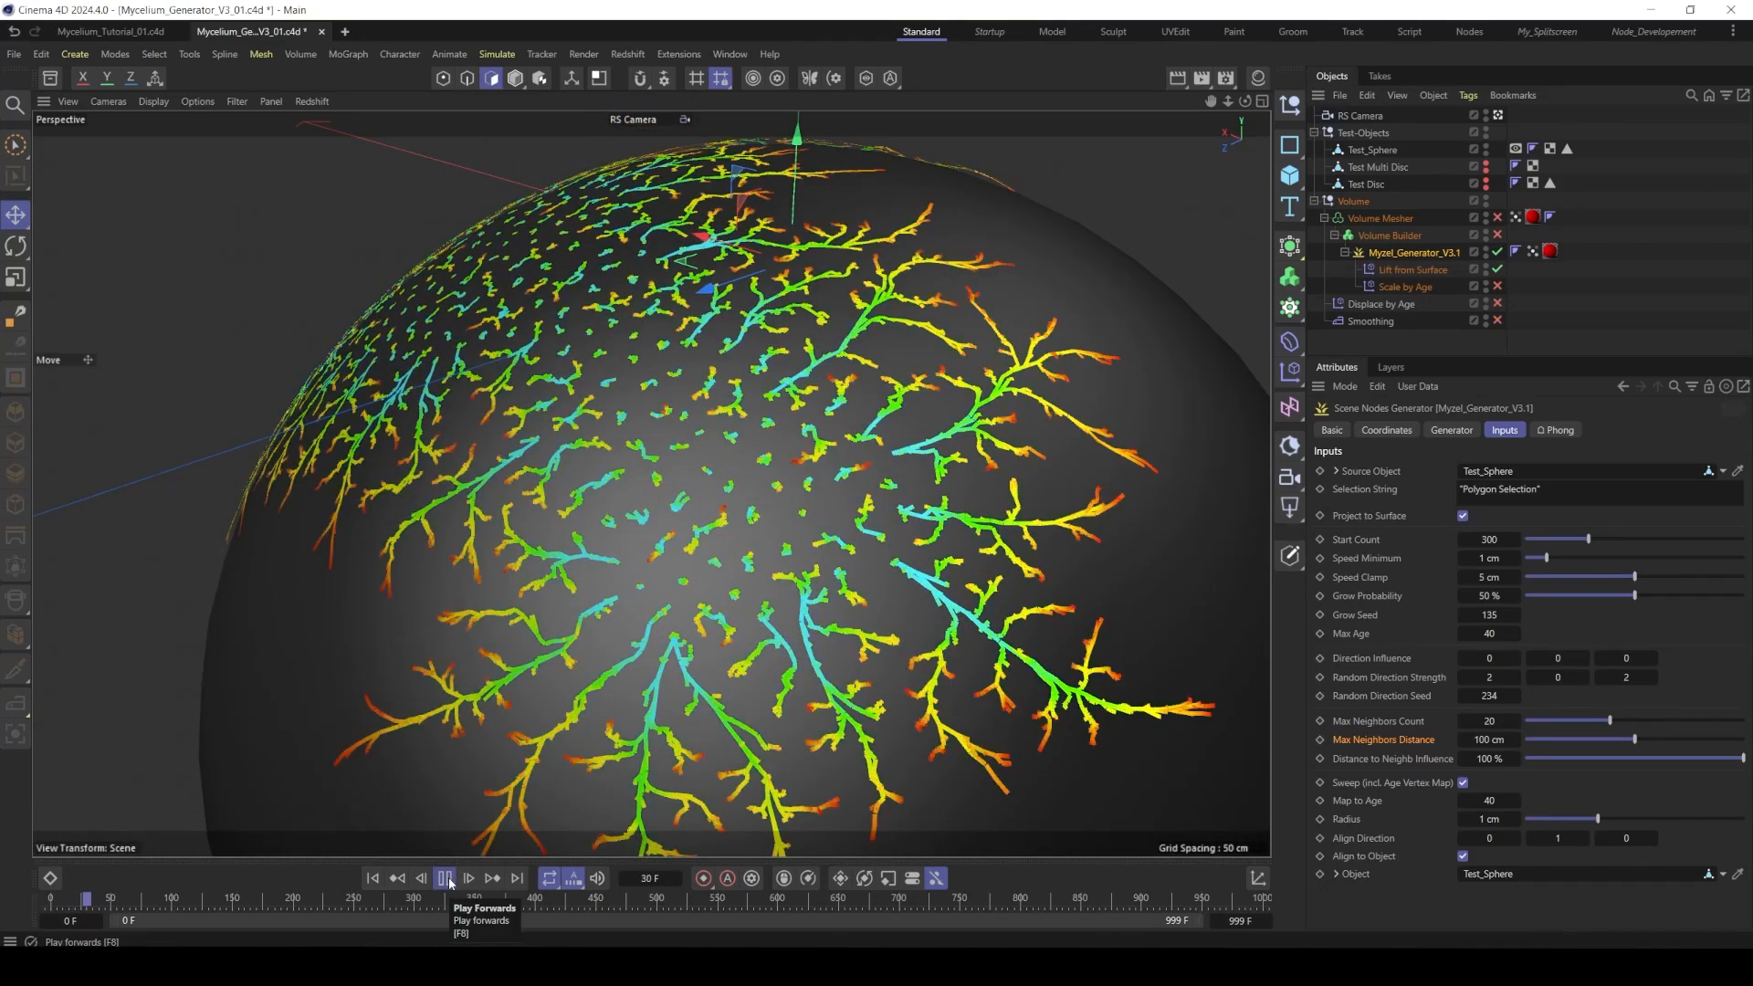
{"action": "left_click", "coordinate": [445, 878]}
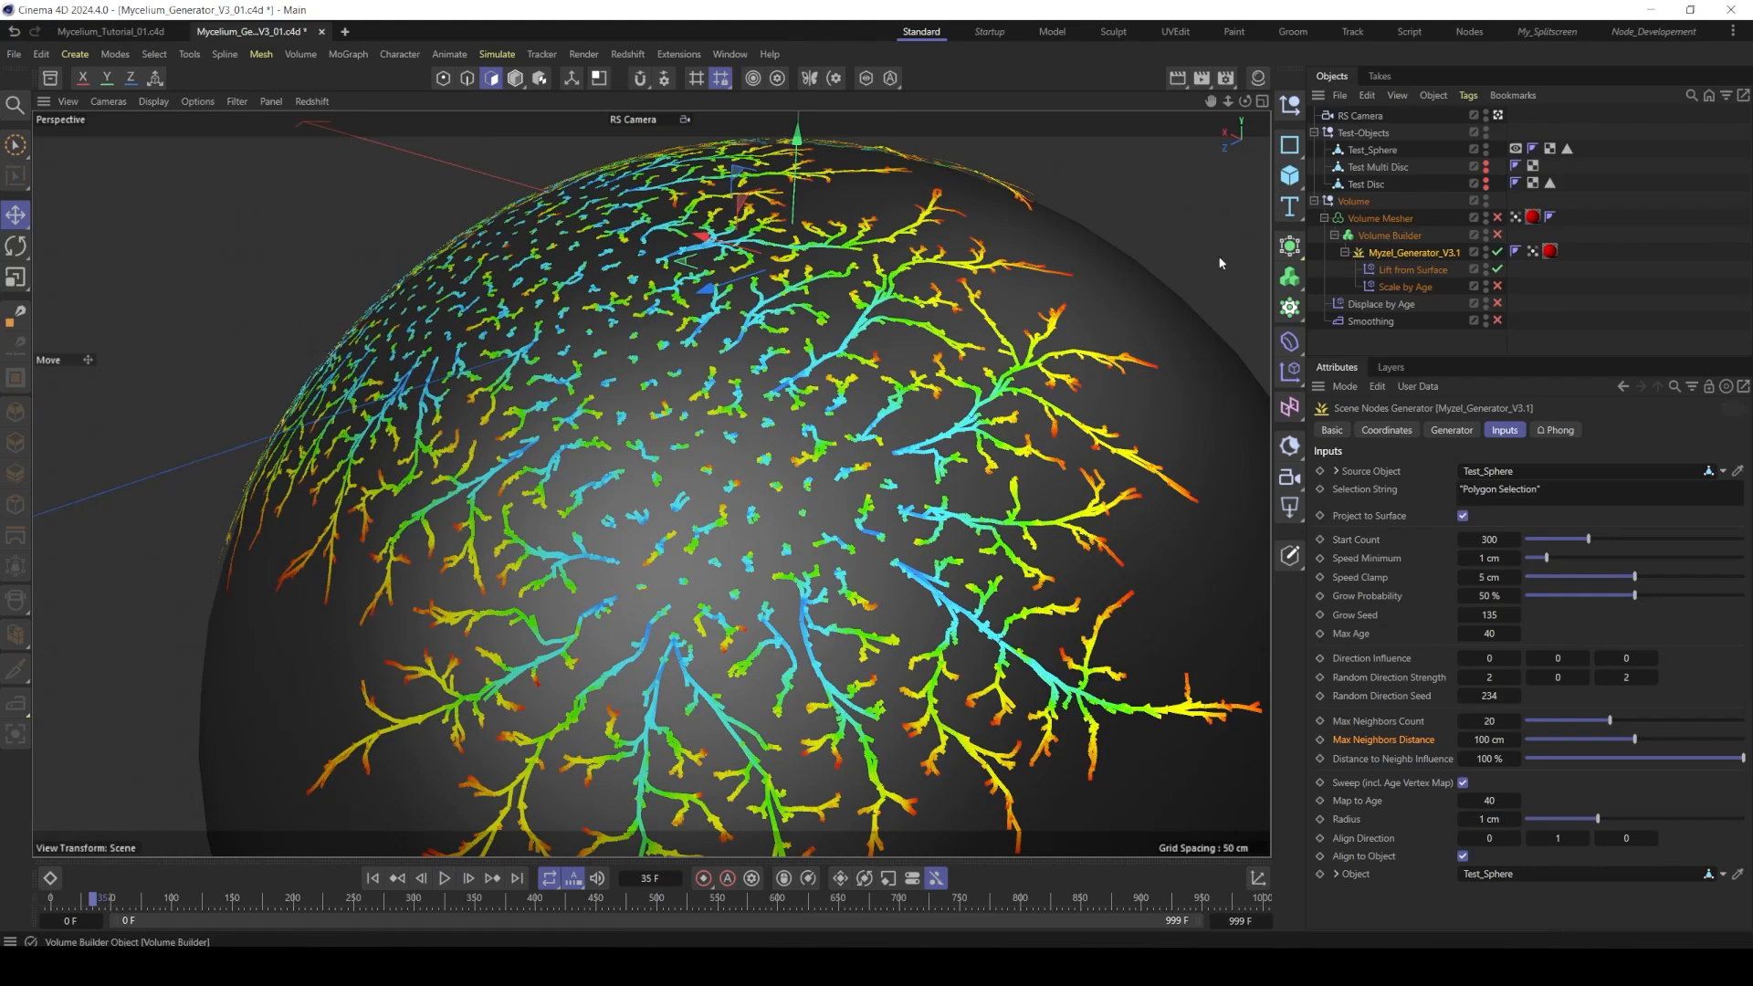
{"action": "left_click", "coordinate": [1497, 235]}
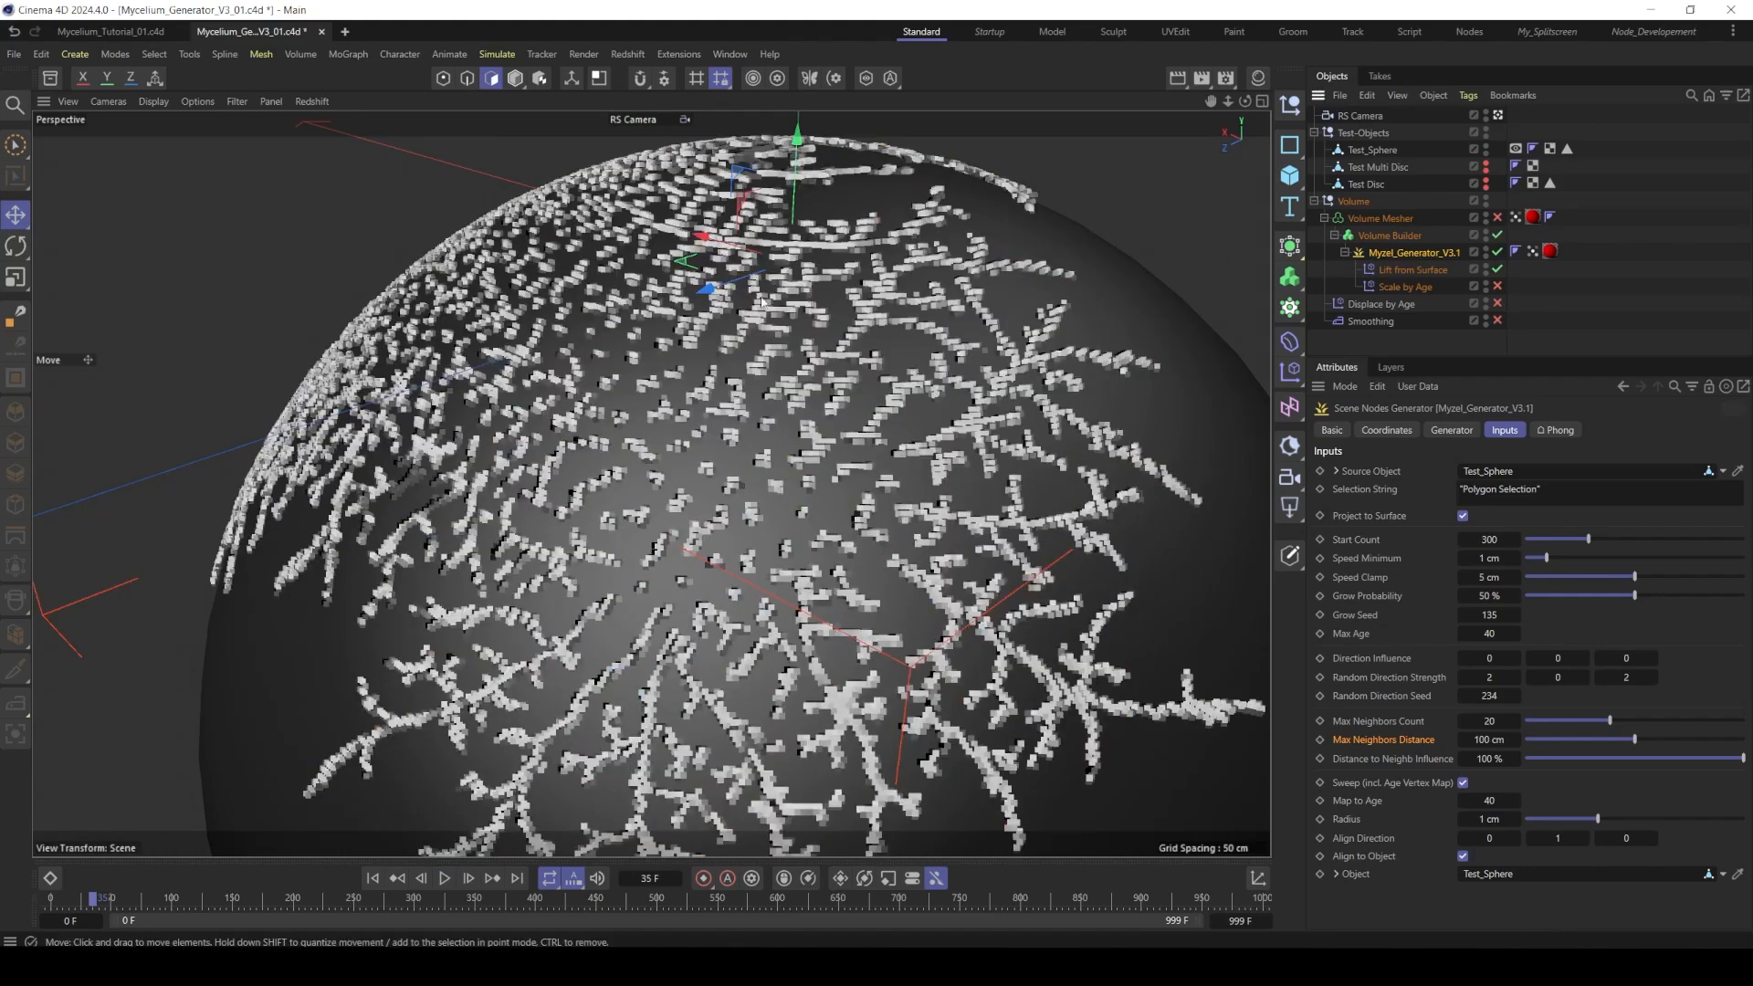
{"action": "left_click", "coordinate": [1497, 217]}
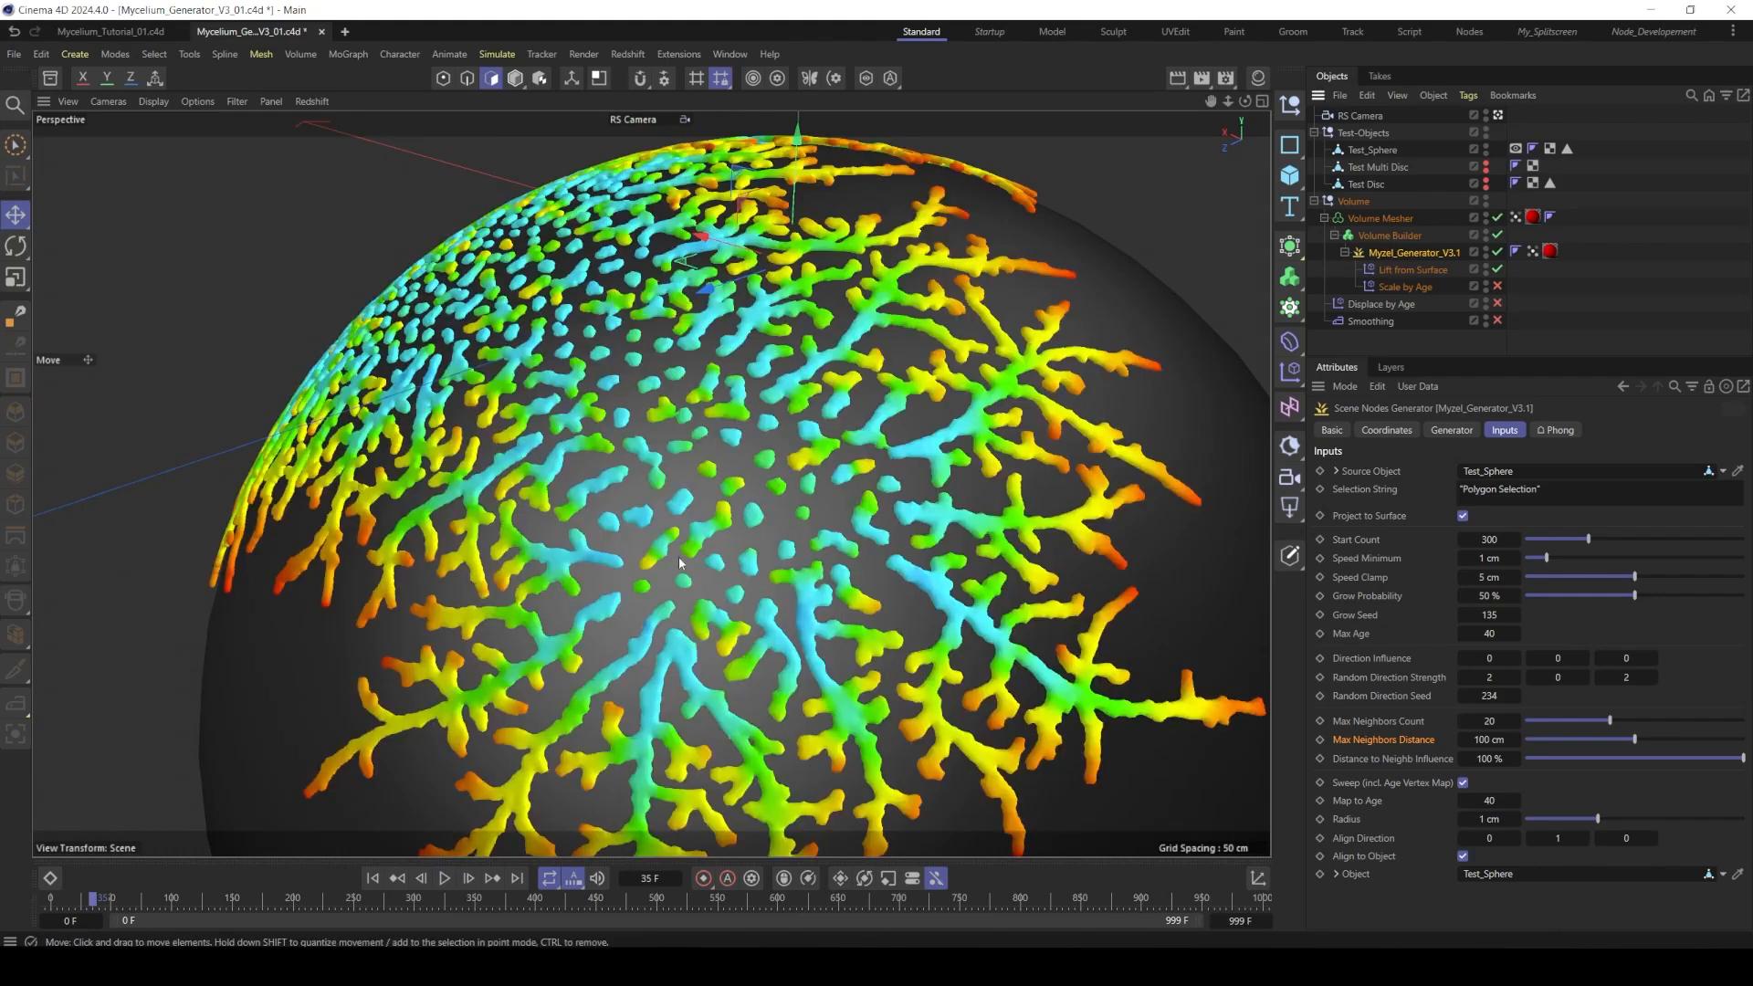
{"action": "middle_click_drag", "start_coordinate": [639, 453], "coordinate": [803, 443], "text": "alt"}
{"action": "left_click_drag", "start_coordinate": [803, 443], "coordinate": [517, 450], "text": "alt"}
{"action": "middle_click_drag", "start_coordinate": [922, 545], "coordinate": [747, 473], "text": "alt"}
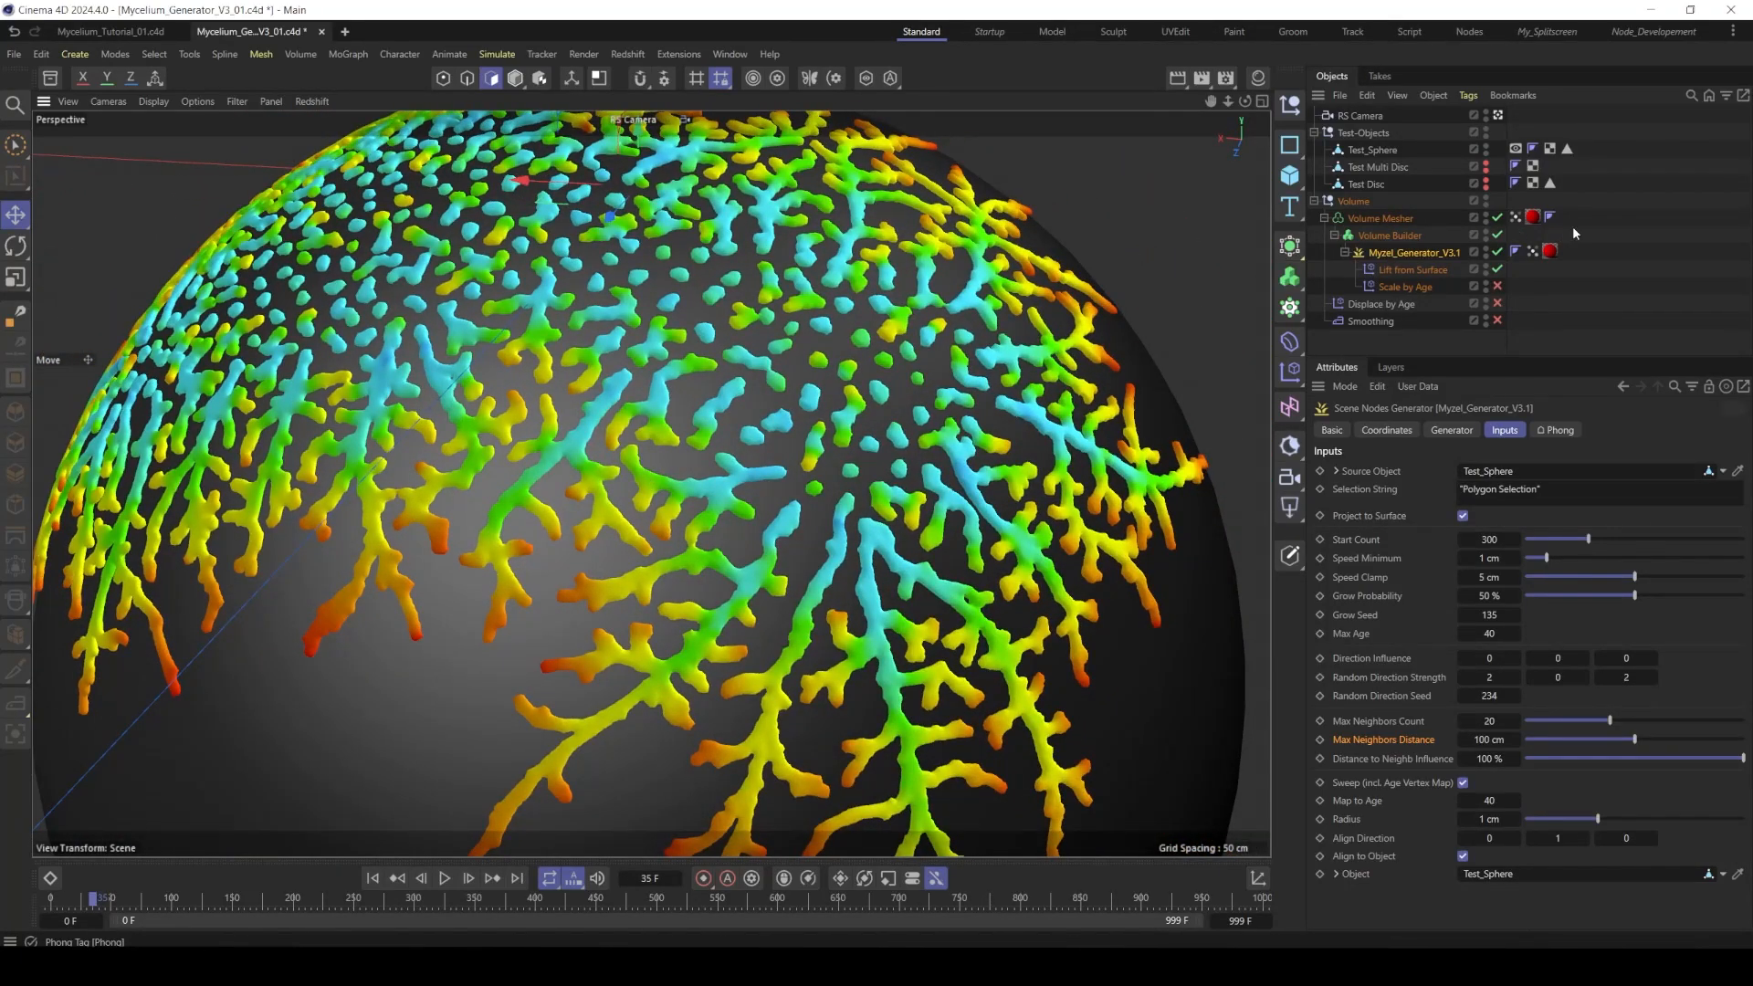
- Examine the Volume Mesher's vertex map with its age field layer and the generator's age tag
{"action": "left_click", "coordinate": [1510, 219]}
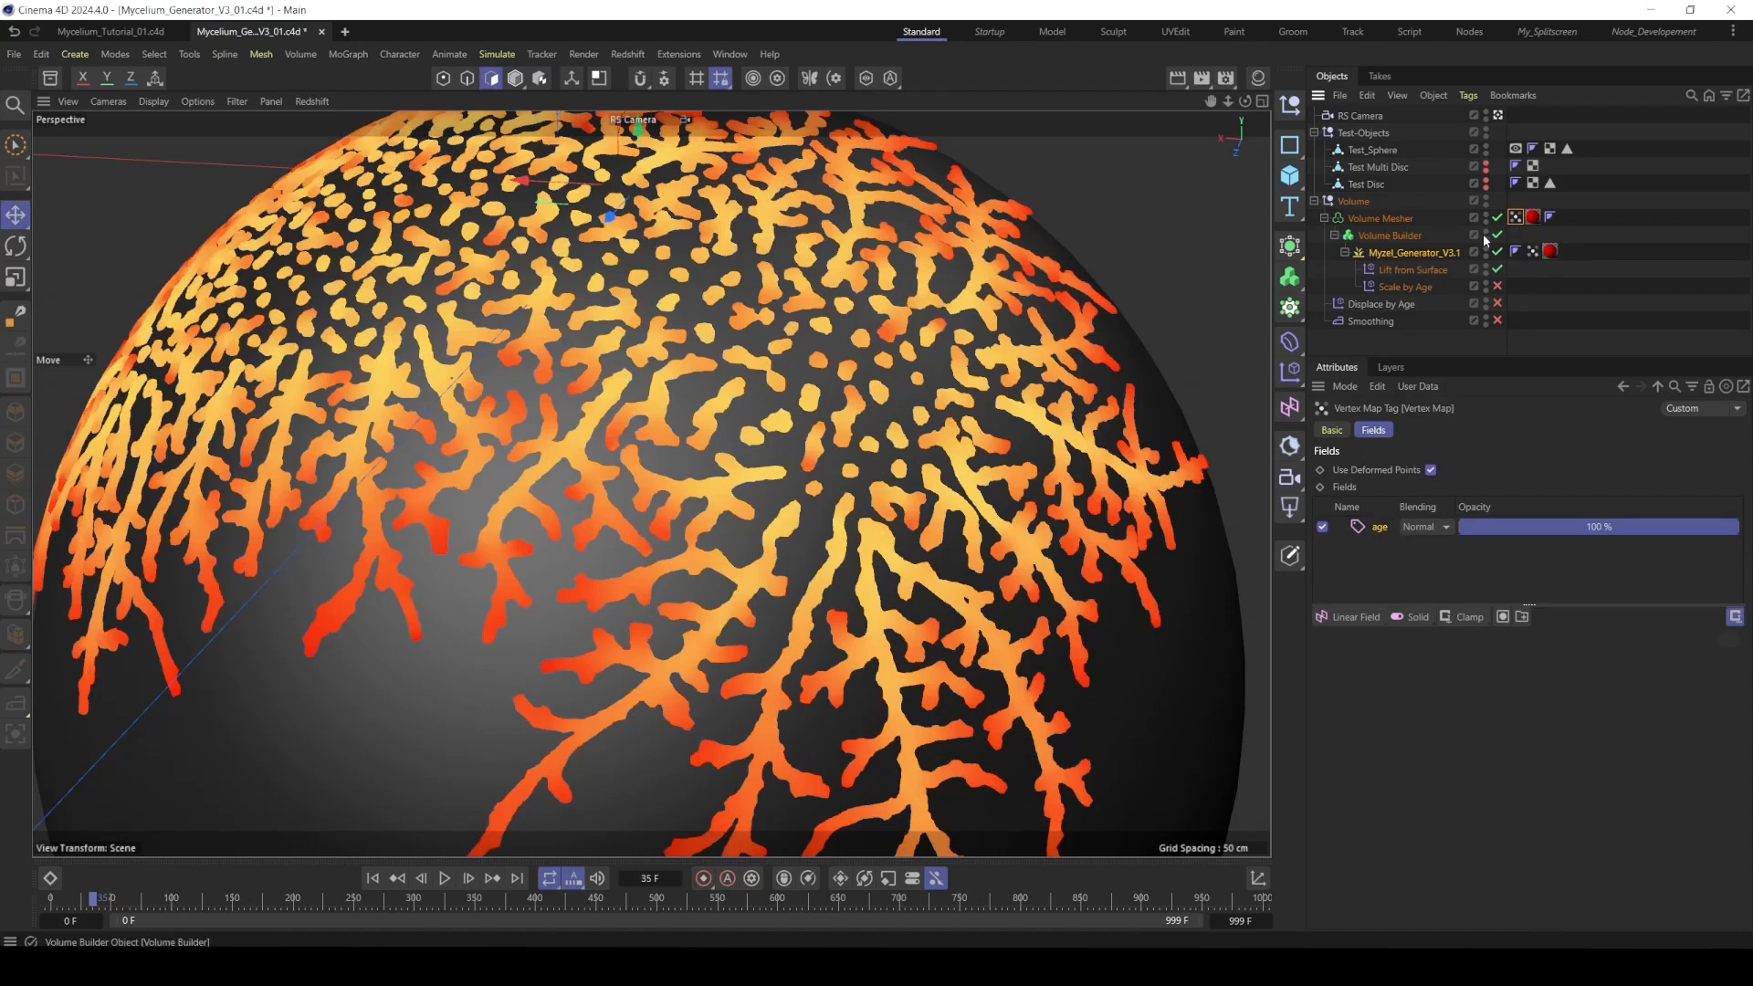
{"action": "left_click", "coordinate": [1533, 250]}
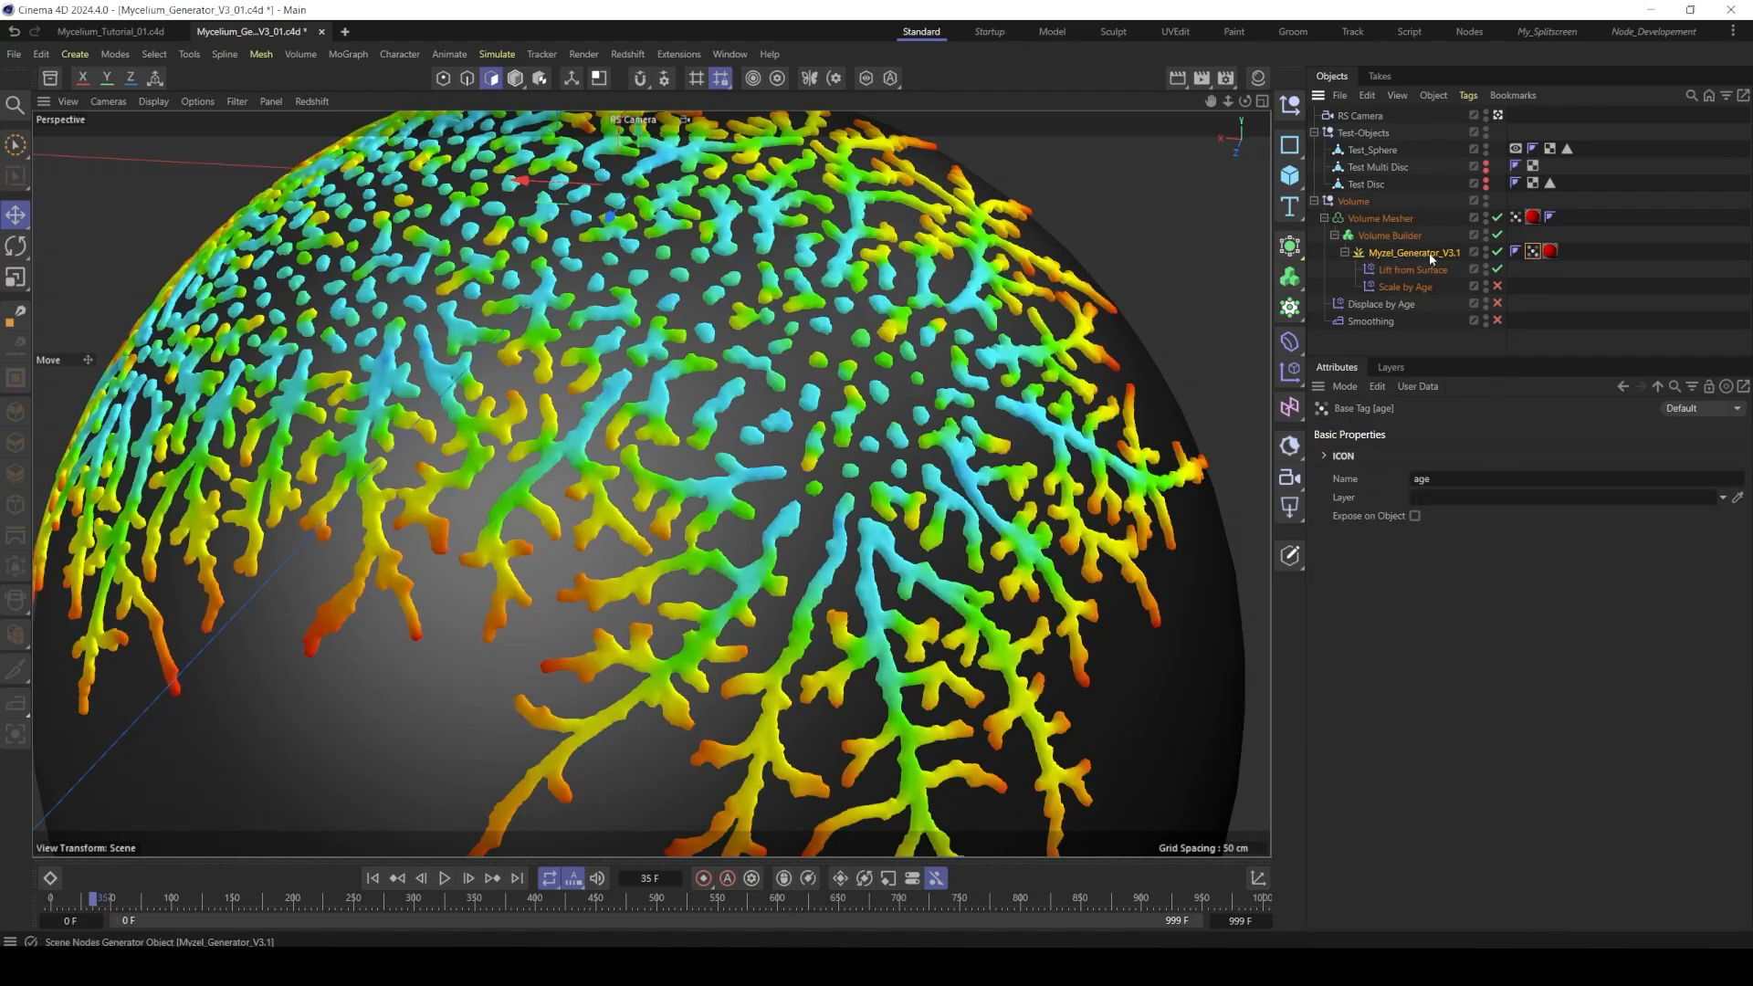
{"action": "left_click", "coordinate": [1516, 218]}
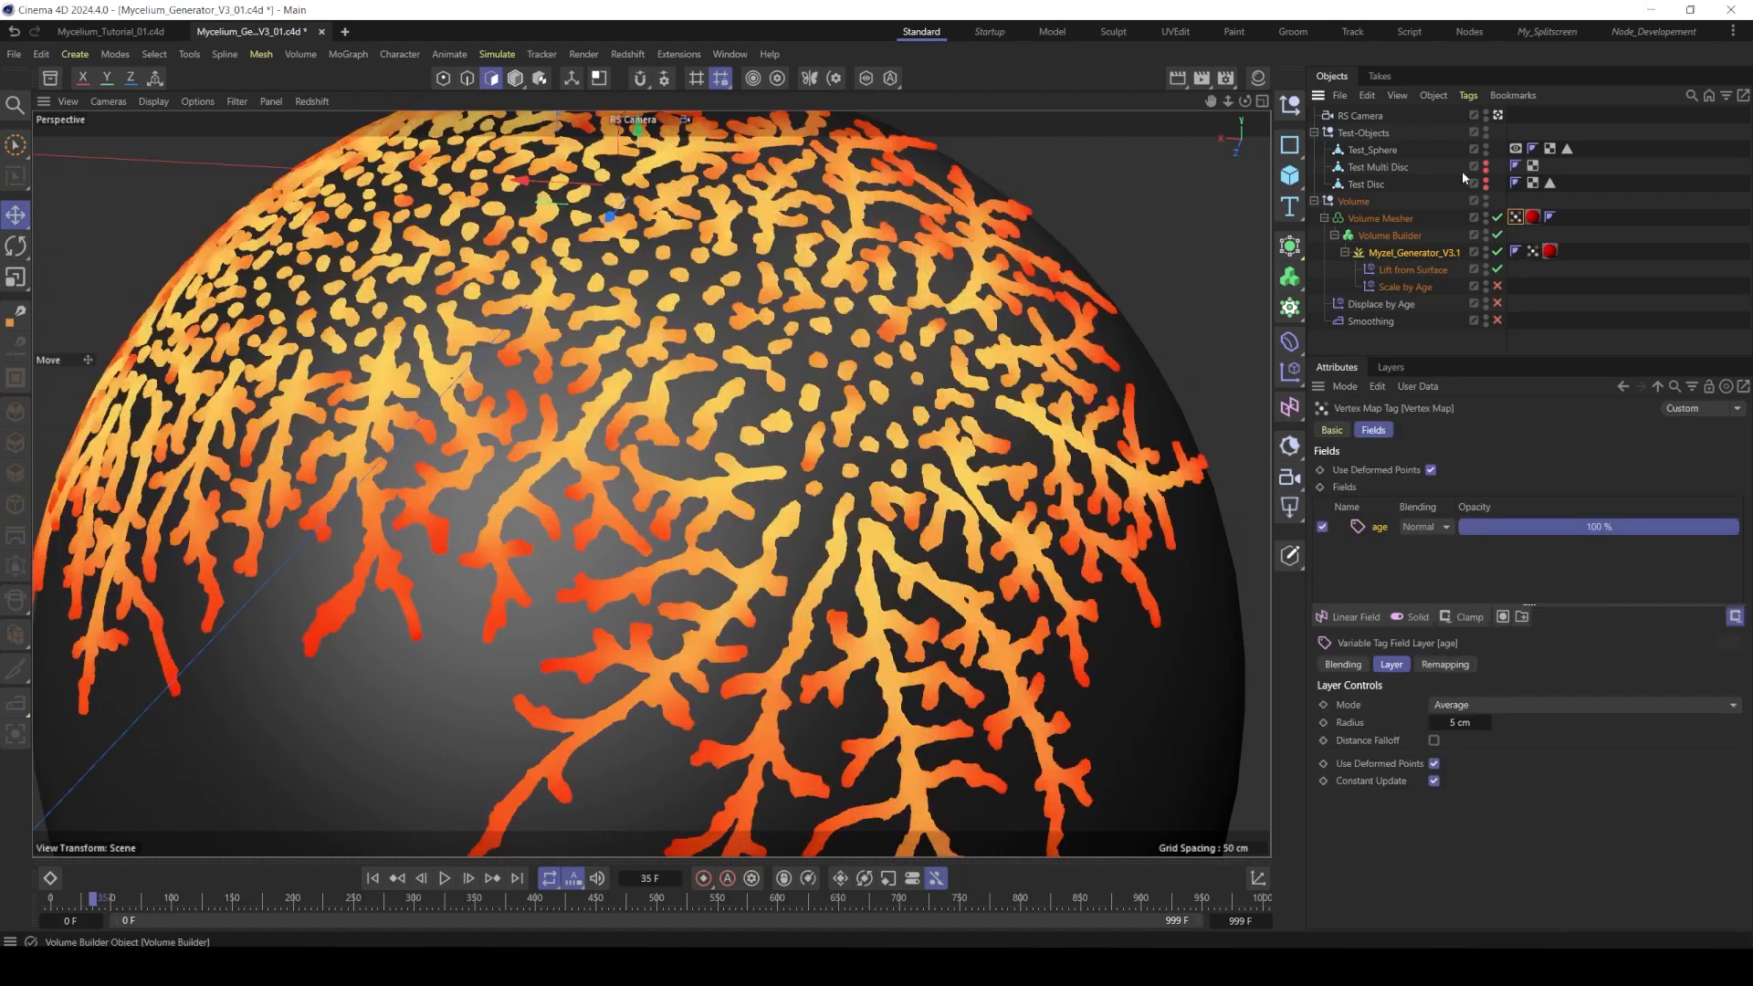
- Open the Volume Mesher material's node graph, examine its Vertex Color and Ramp nodes, and close it
{"action": "left_click", "coordinate": [1259, 78]}
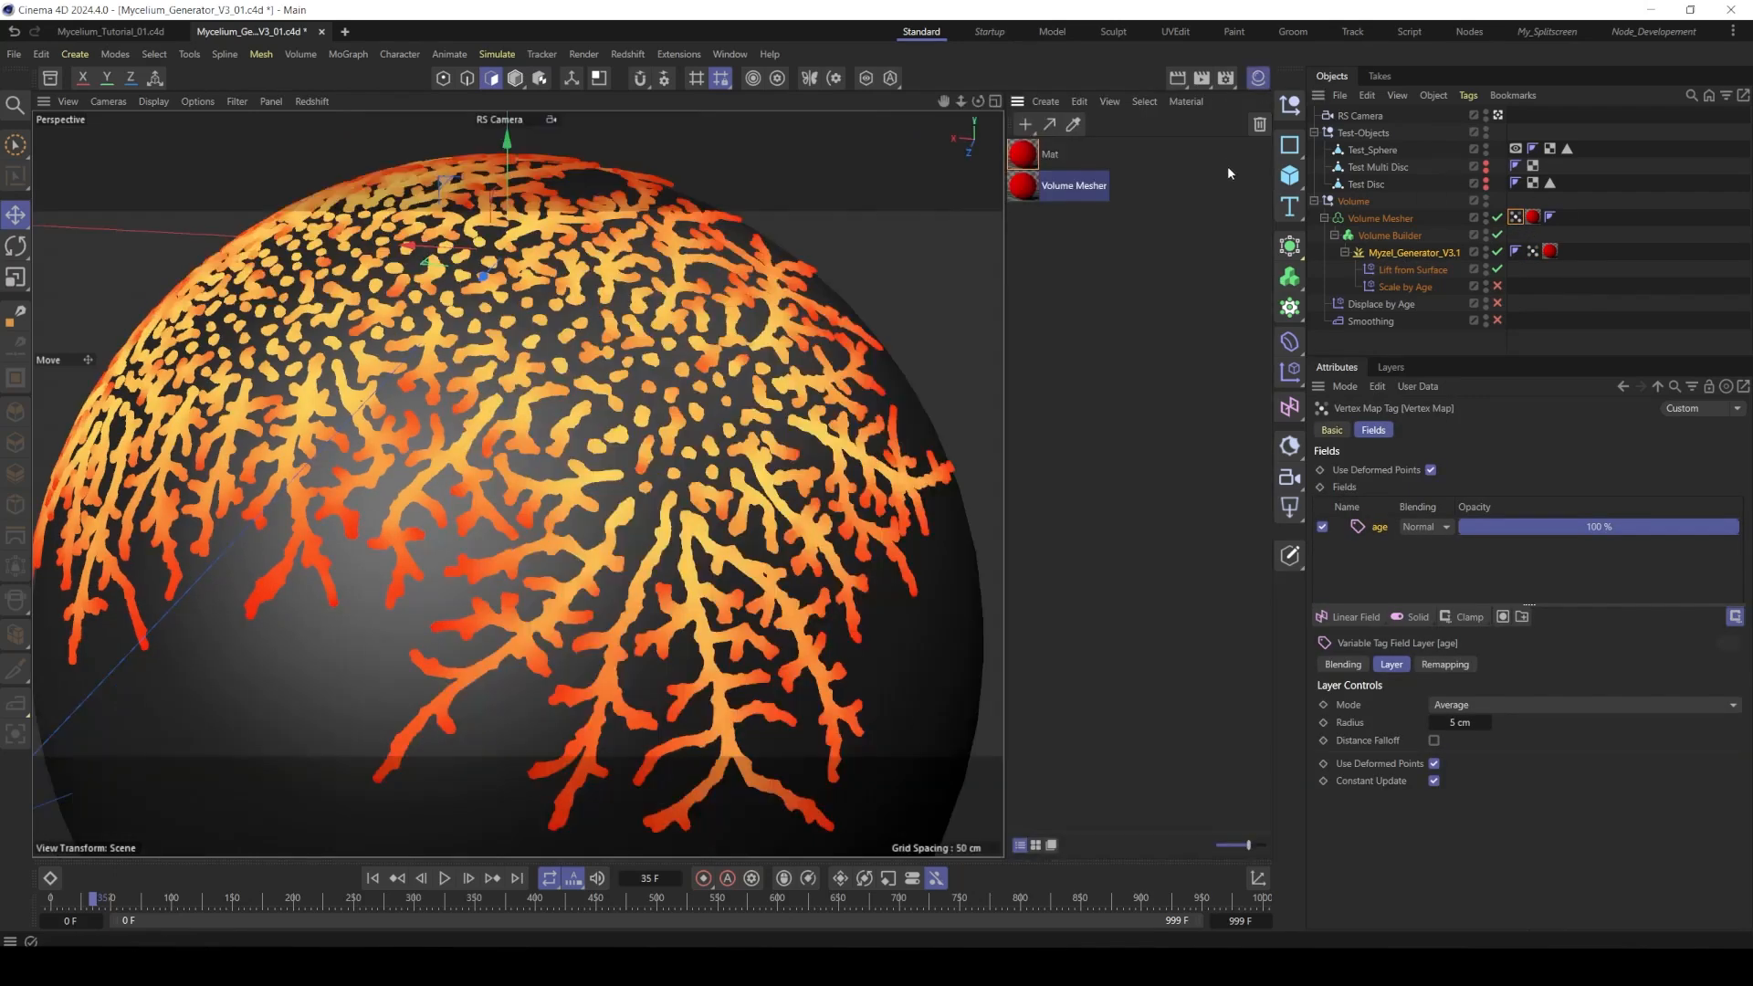
{"action": "double_click", "coordinate": [1024, 185]}
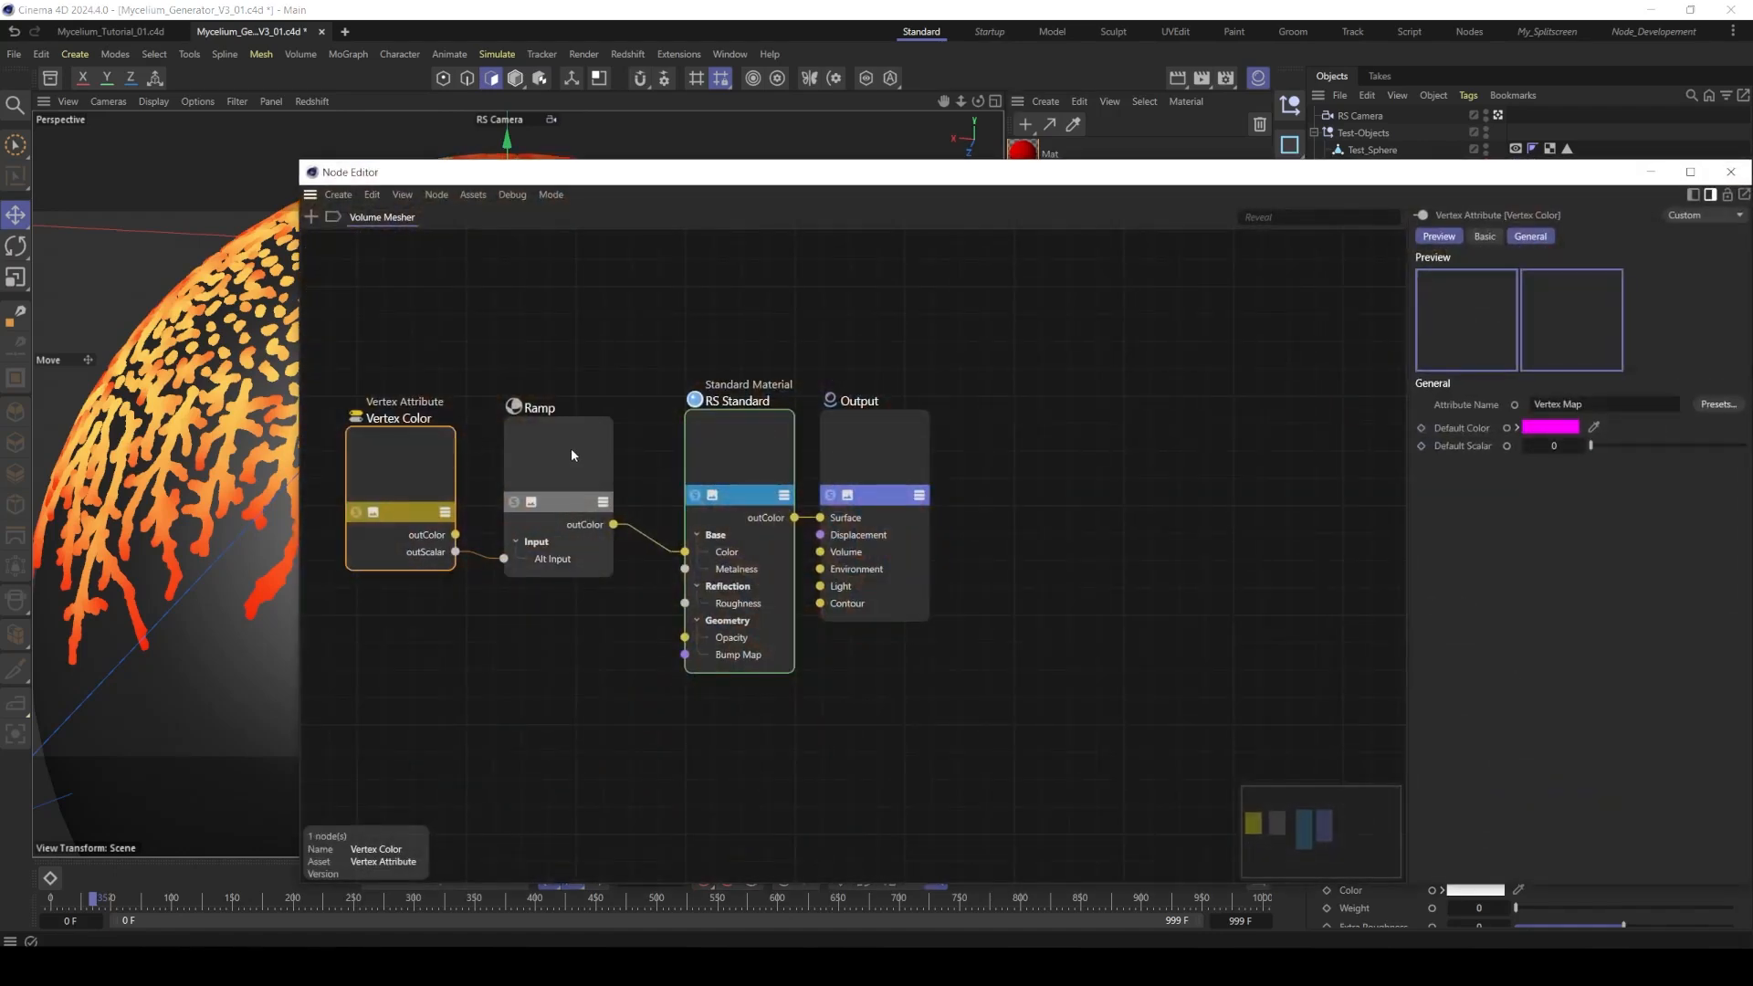
{"action": "left_click", "coordinate": [571, 453]}
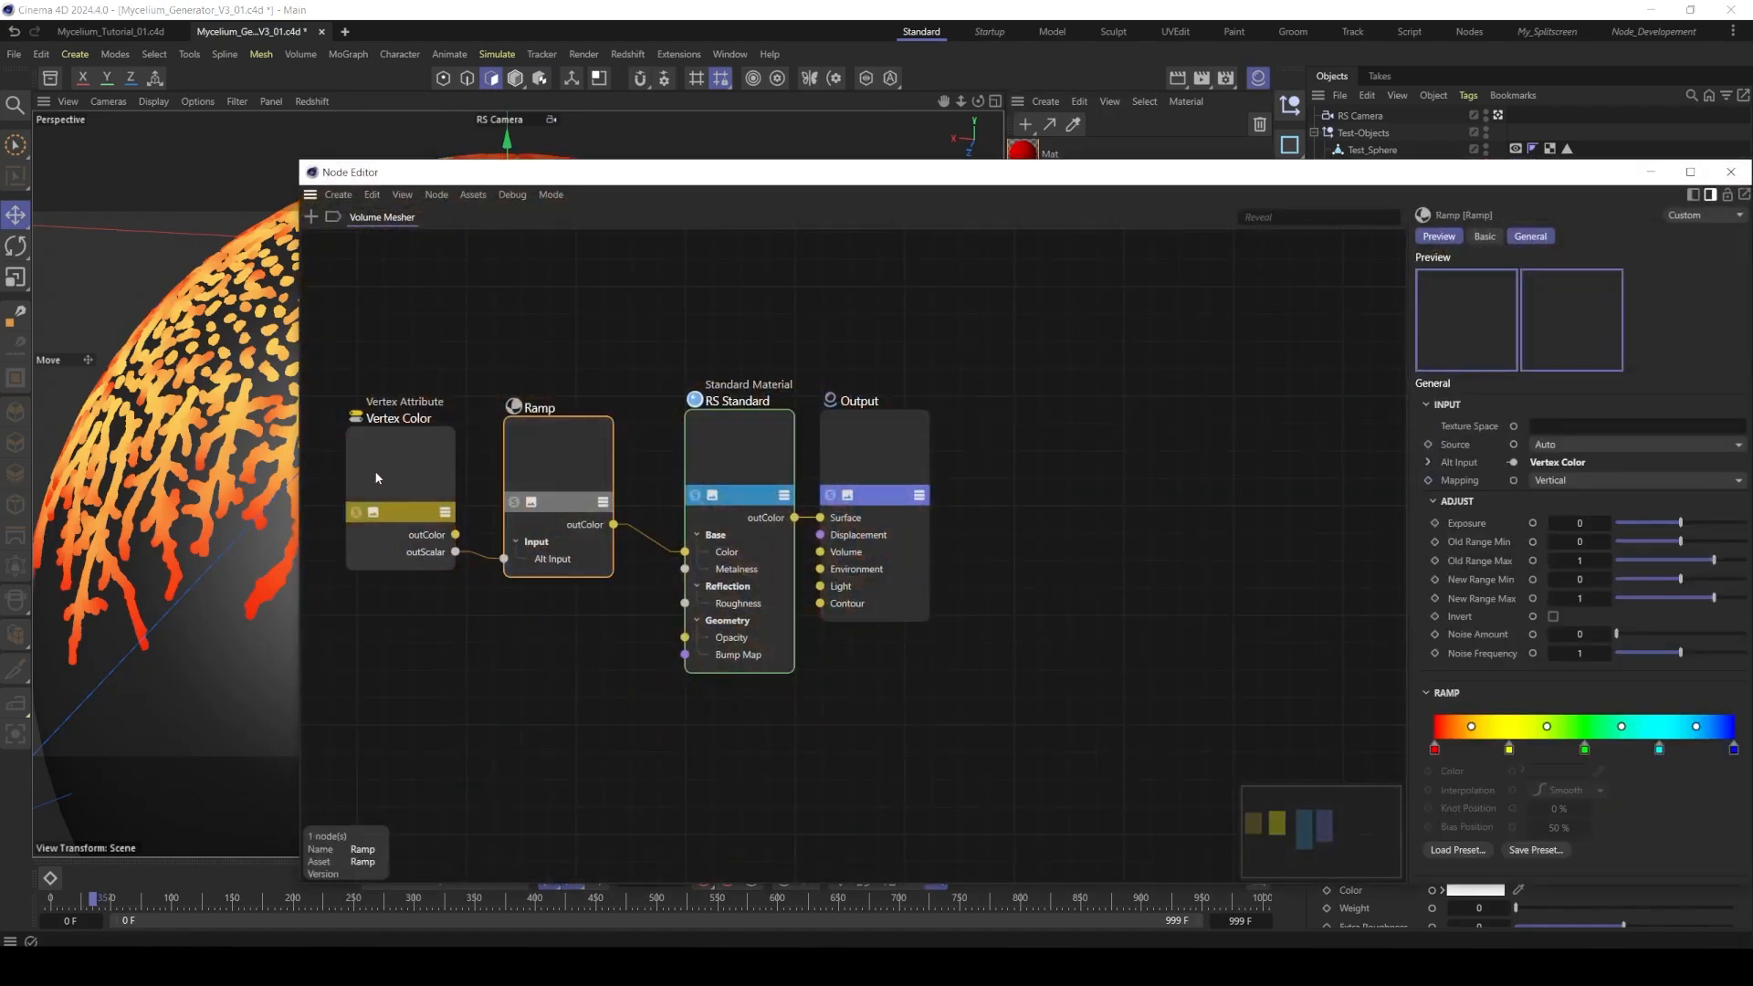
{"action": "left_click", "coordinate": [377, 470]}
{"action": "left_click_drag", "start_coordinate": [517, 170], "coordinate": [317, 122]}
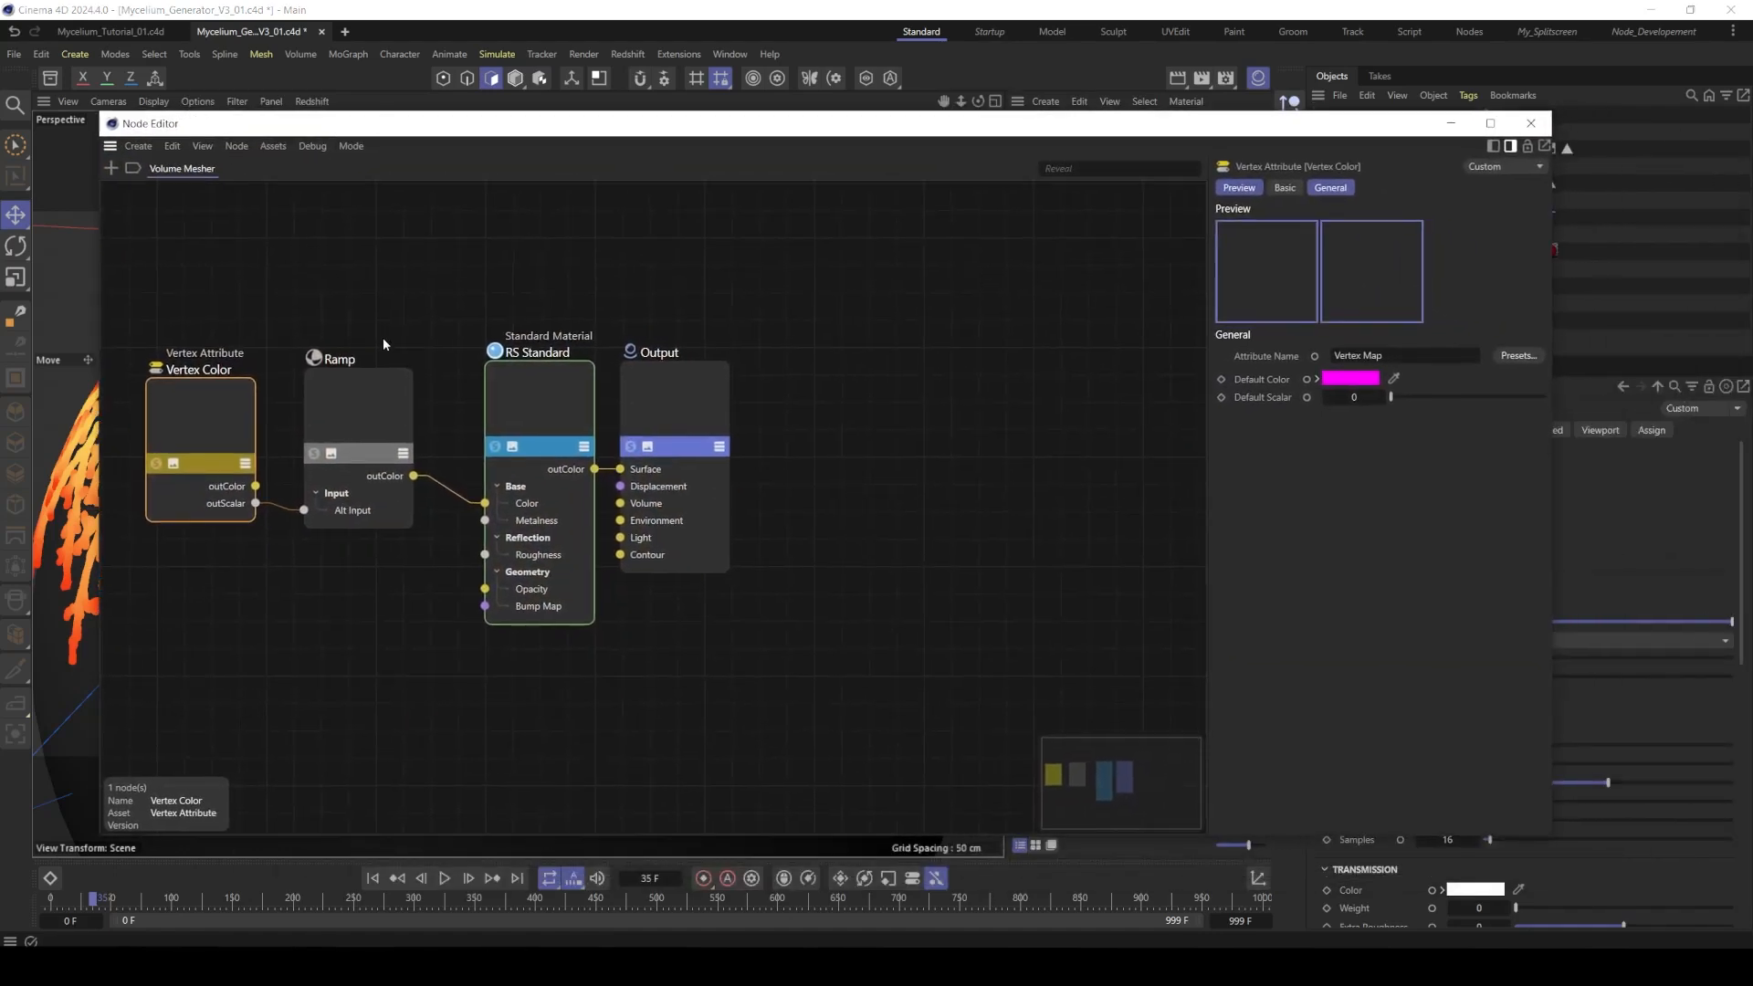
{"action": "left_click", "coordinate": [375, 442]}
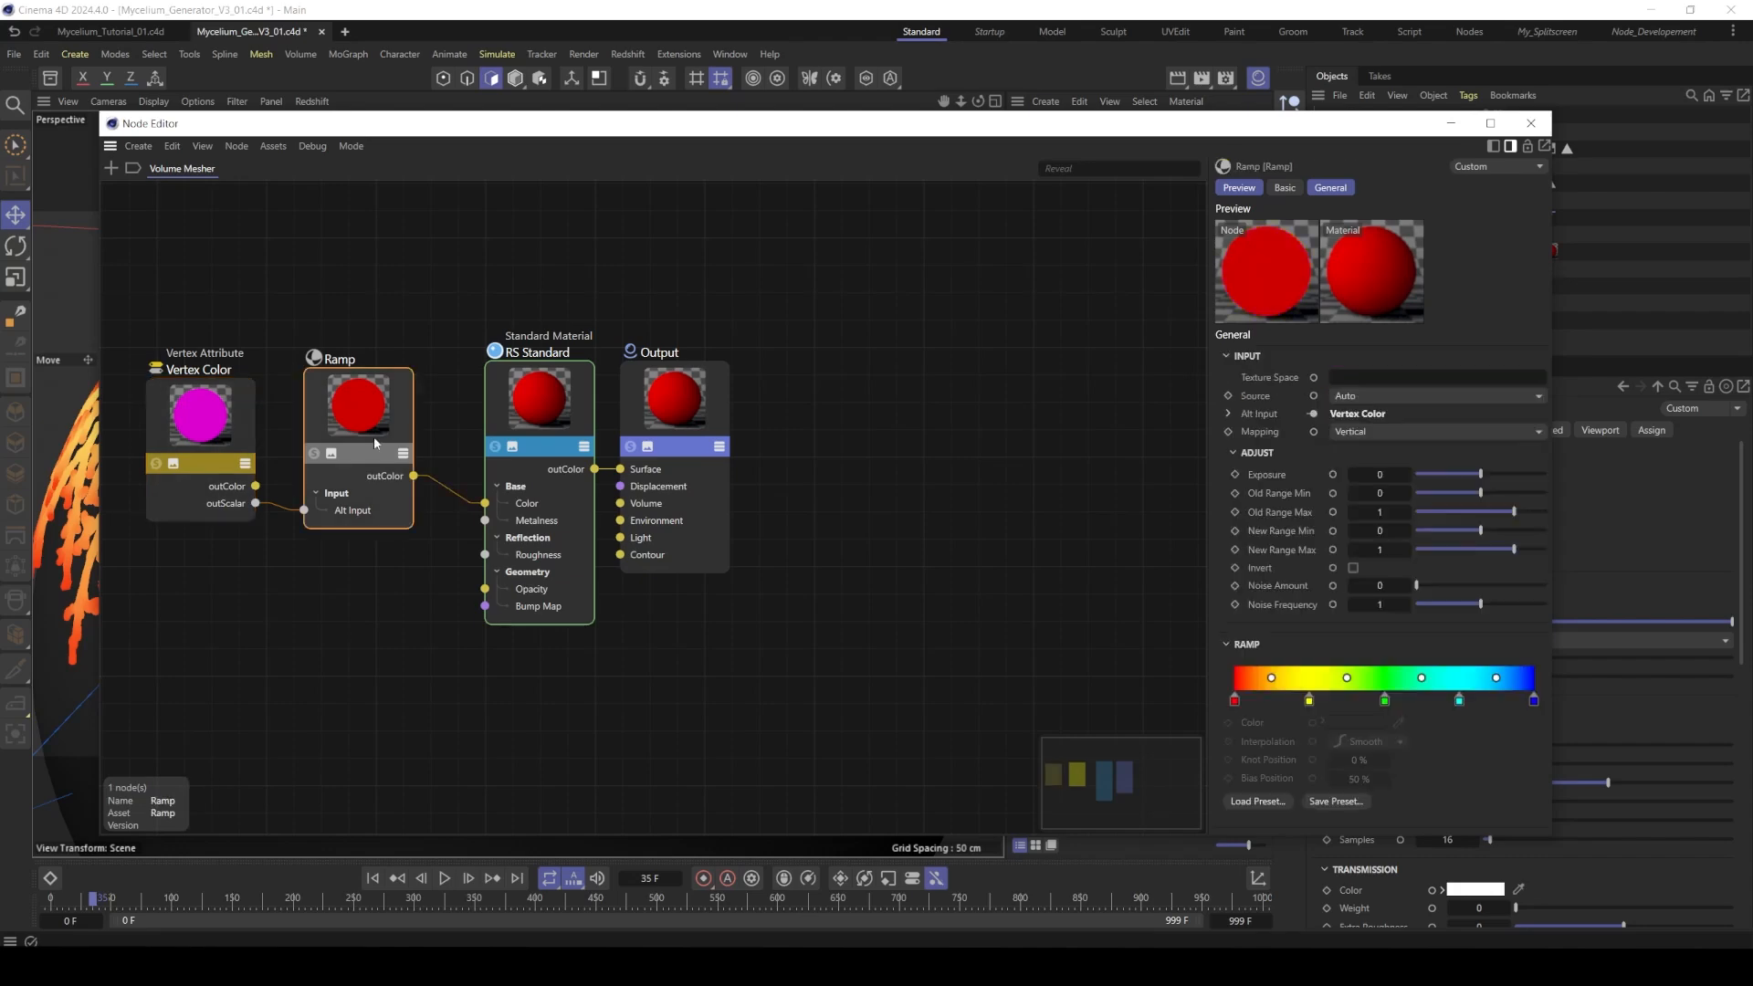
{"action": "left_click", "coordinate": [1531, 123]}
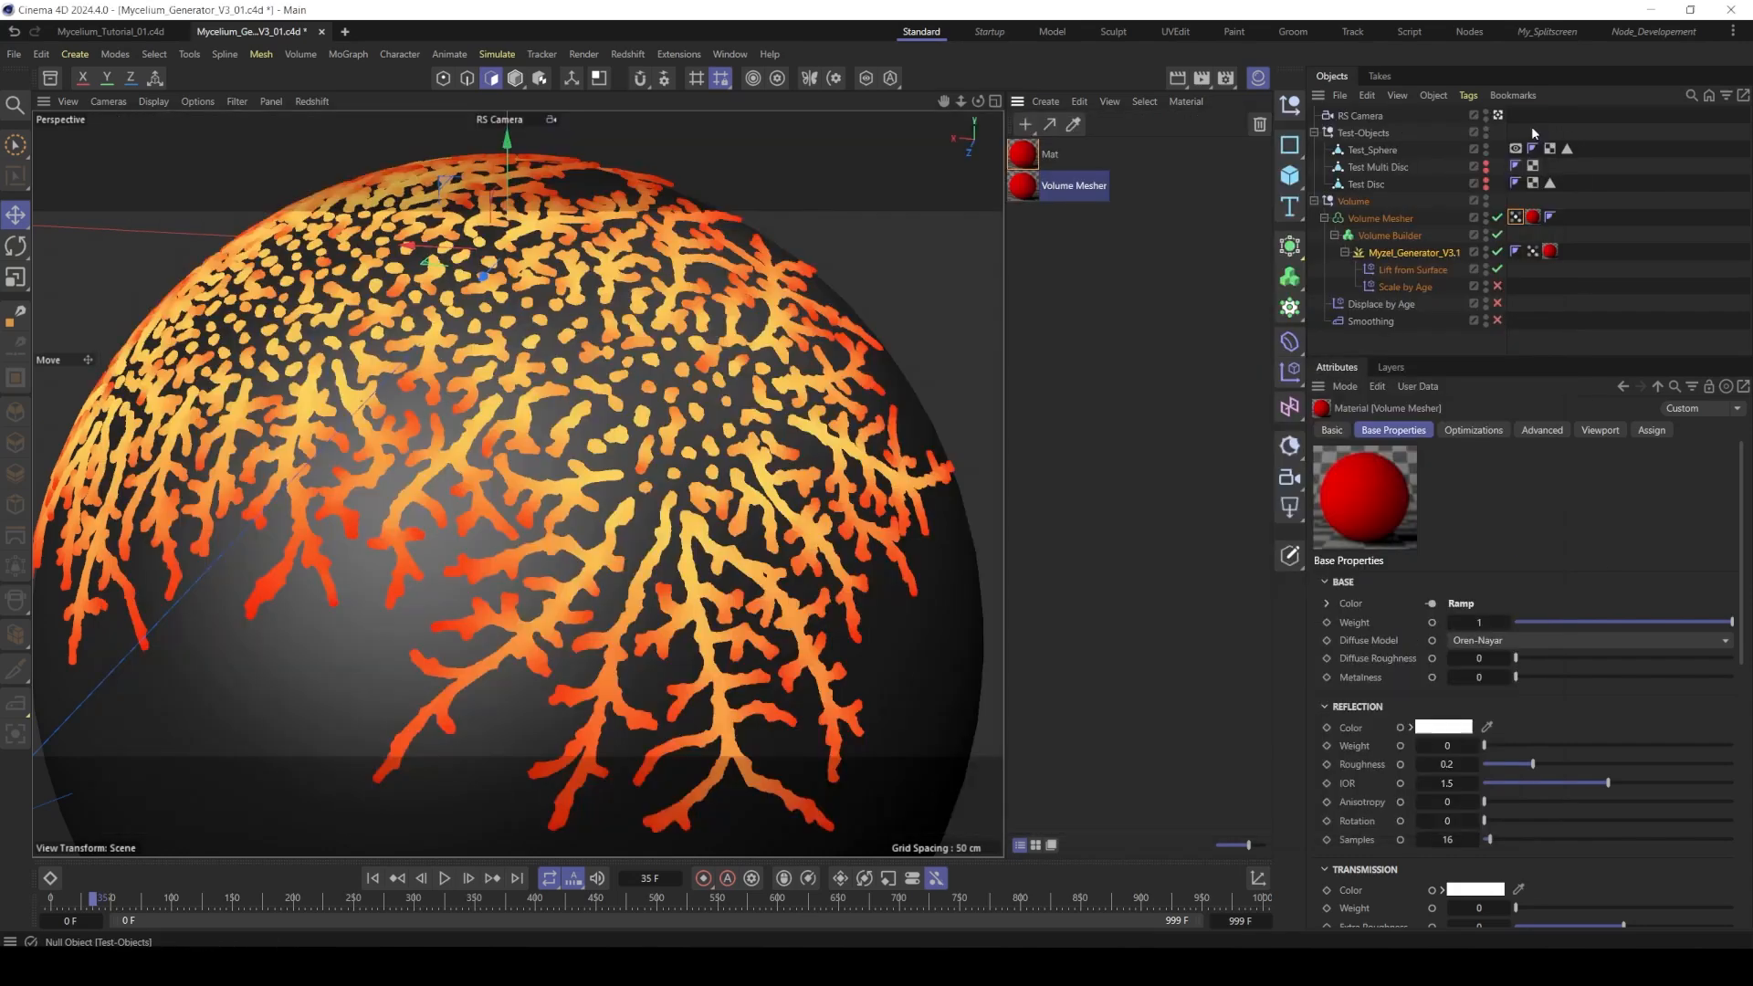
- Play the meshed growth to frame 37 and inspect the material's age colours with the Volume Mesher selected
{"action": "left_click", "coordinate": [1374, 219]}
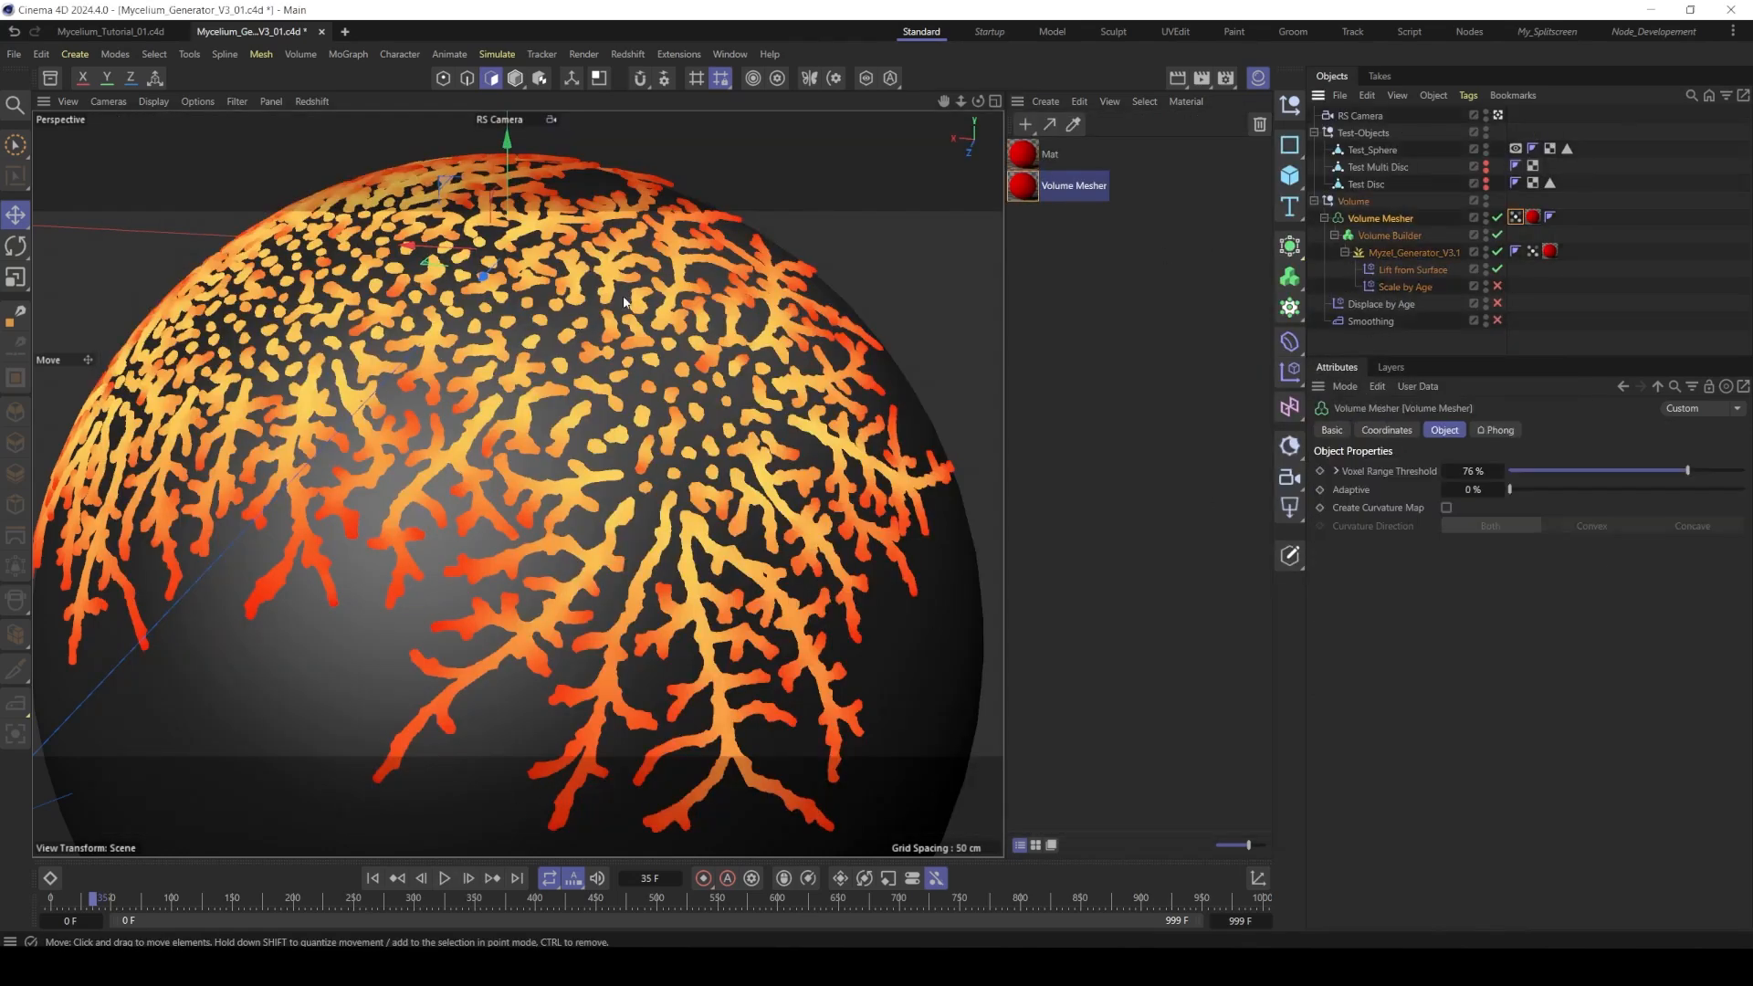
{"action": "left_click", "coordinate": [446, 878]}
{"action": "left_click", "coordinate": [447, 881]}
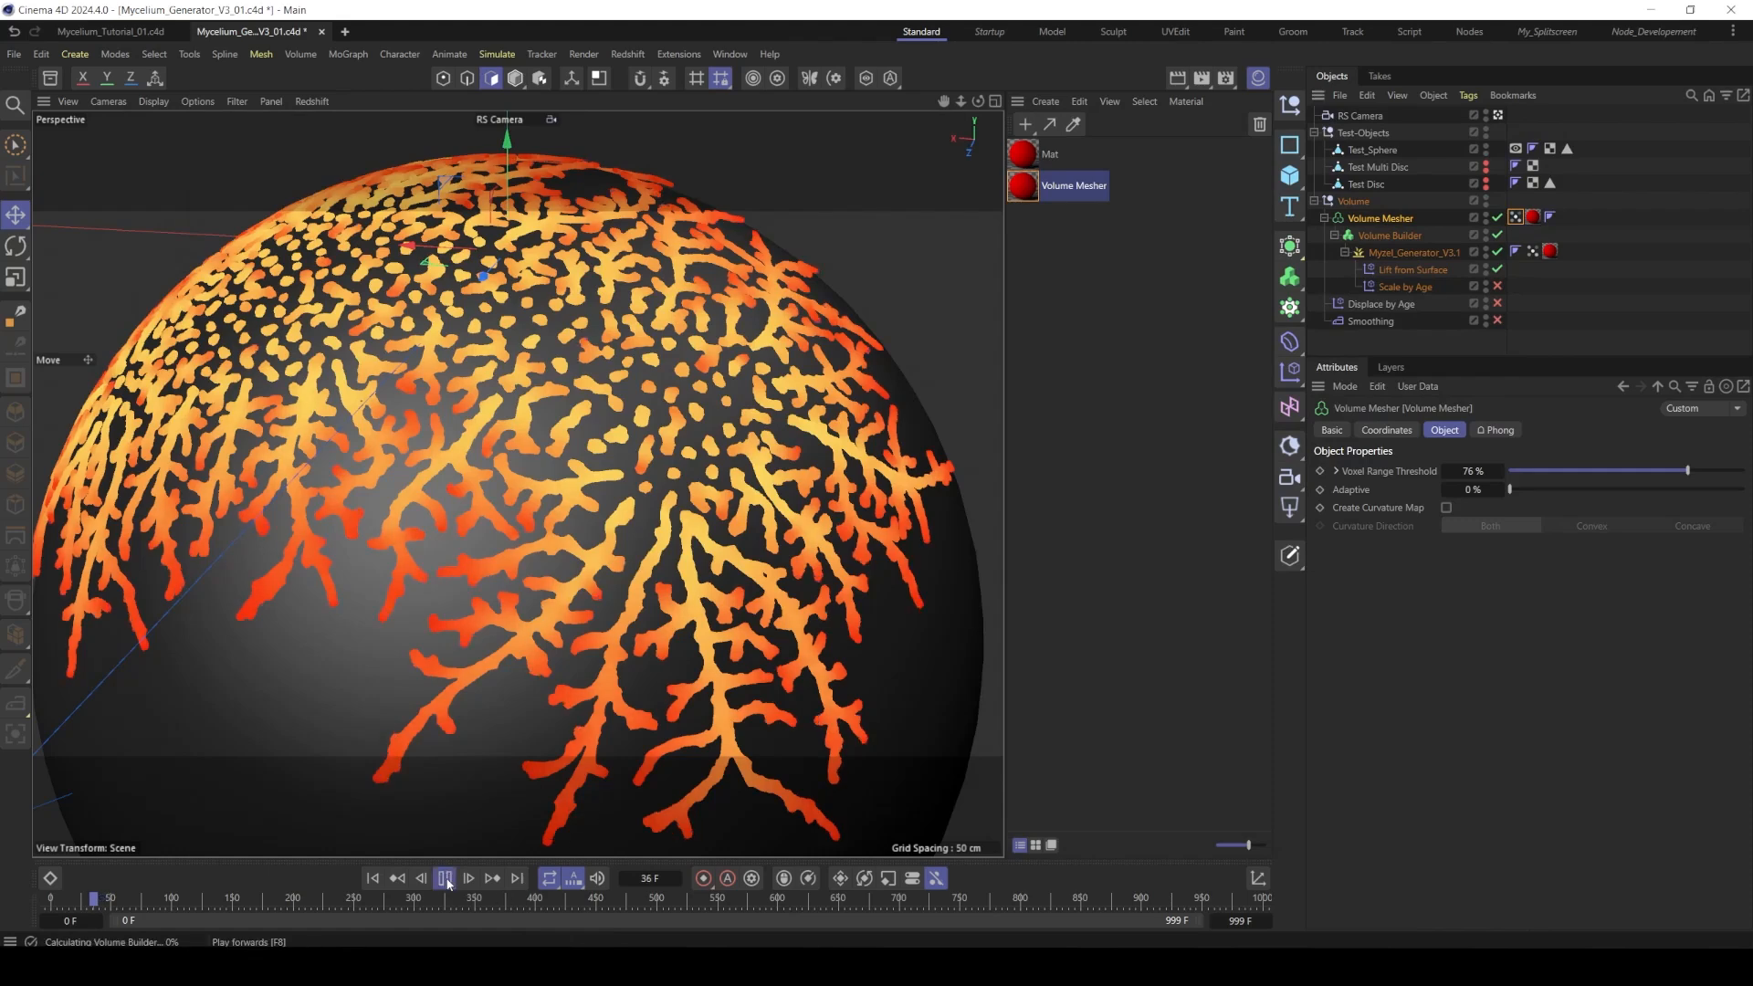
{"action": "left_click", "coordinate": [1625, 219]}
{"action": "left_click", "coordinate": [1379, 222]}
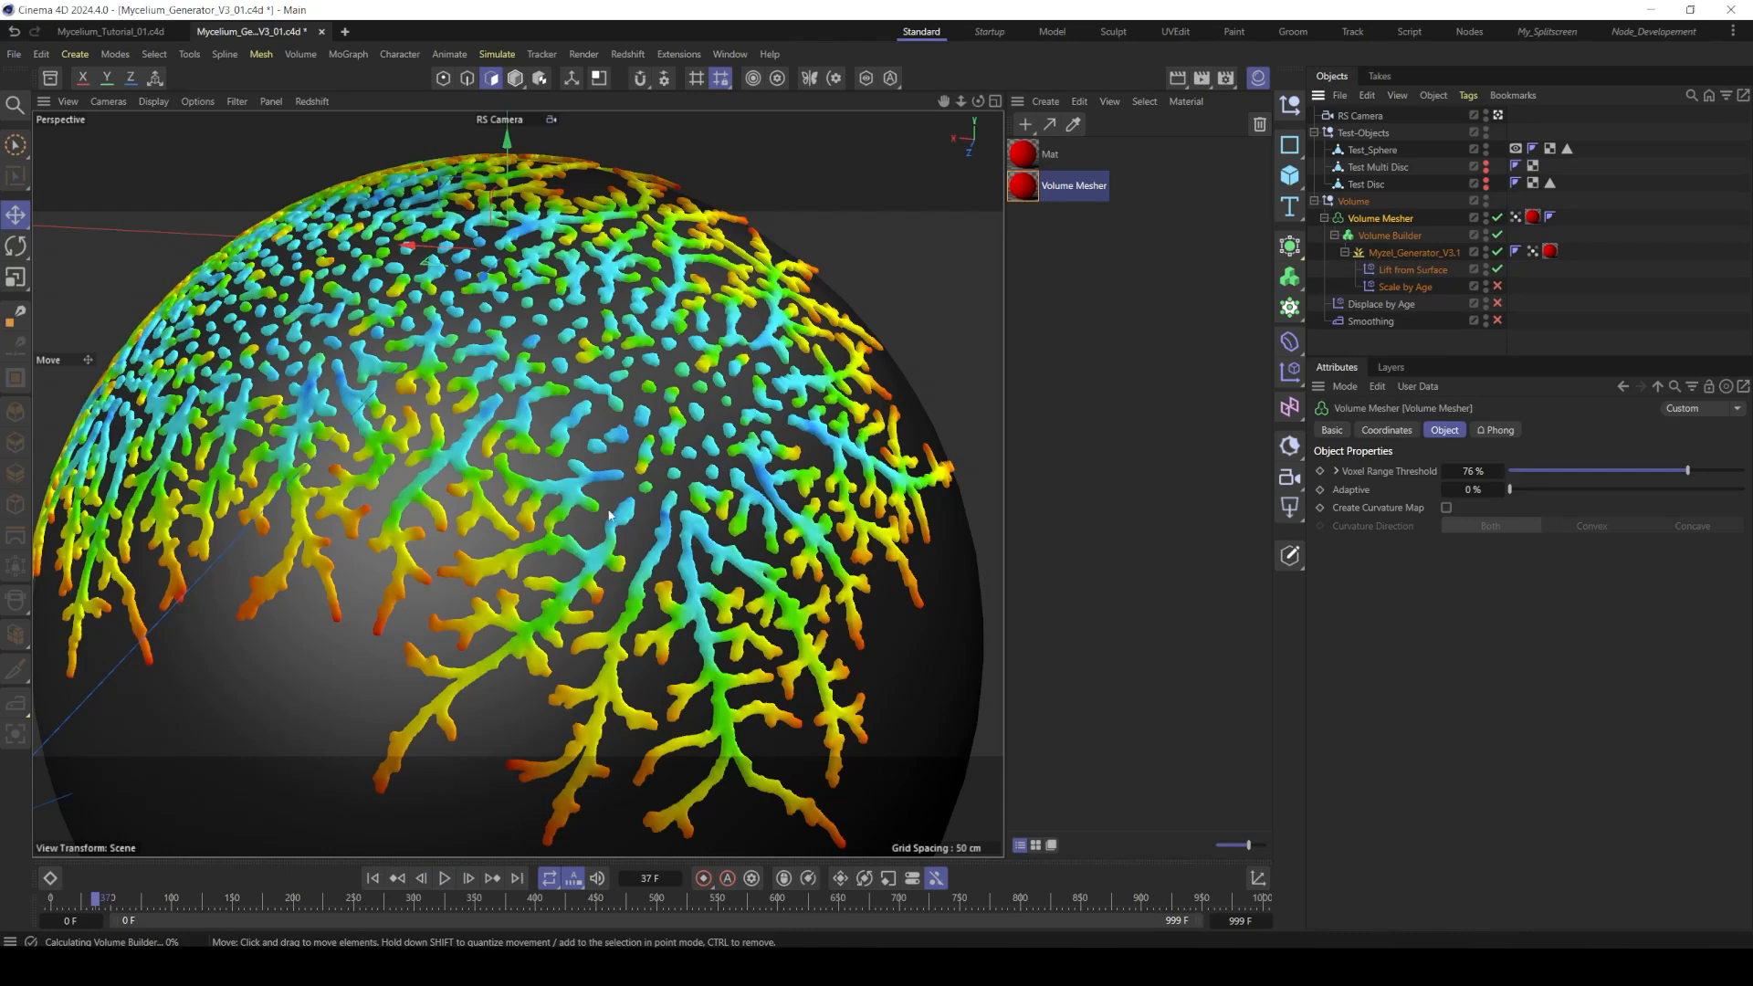
{"action": "mouse_move", "coordinate": [576, 400]}
{"action": "left_mouse_down", "text": "alt"}
{"action": "mouse_move", "coordinate": [550, 403]}
{"action": "mouse_move", "coordinate": [556, 420]}
{"action": "left_mouse_up", "text": "alt"}
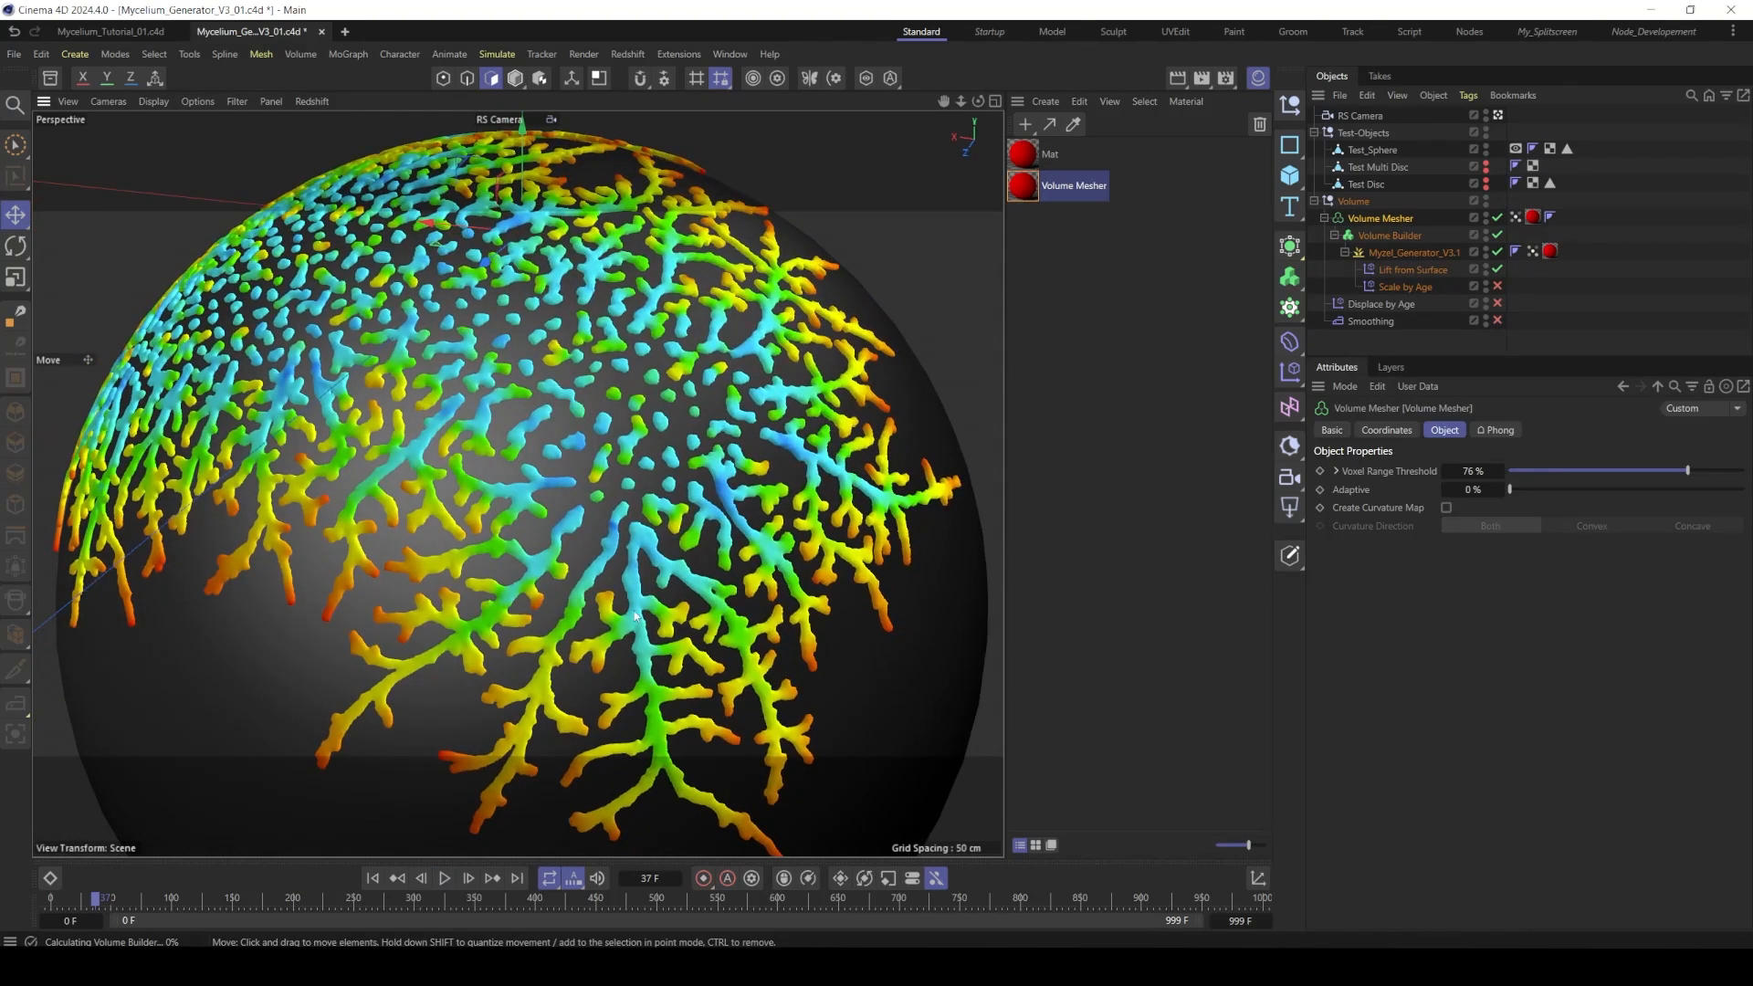
- Disable the Volume Mesher and Volume Builder, and enable the Scale by Age effector, showing its age field layer and the scaled branches
{"action": "left_click", "coordinate": [1422, 286]}
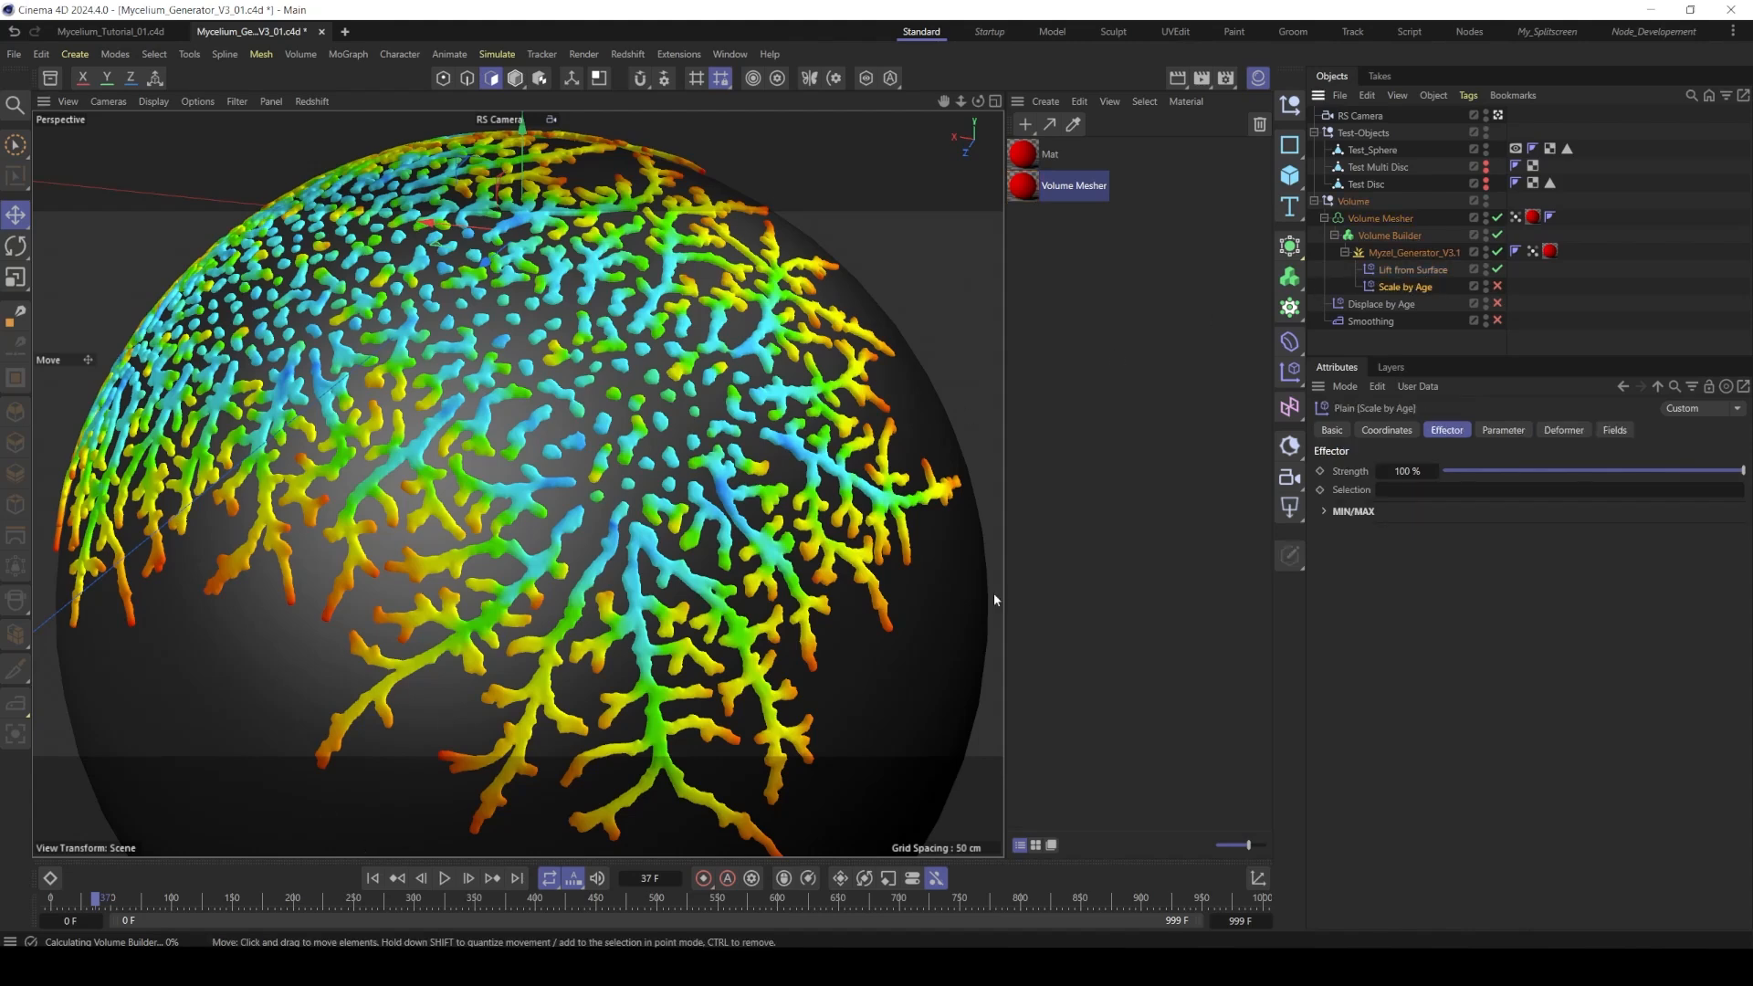
{"action": "left_click", "coordinate": [1497, 218]}
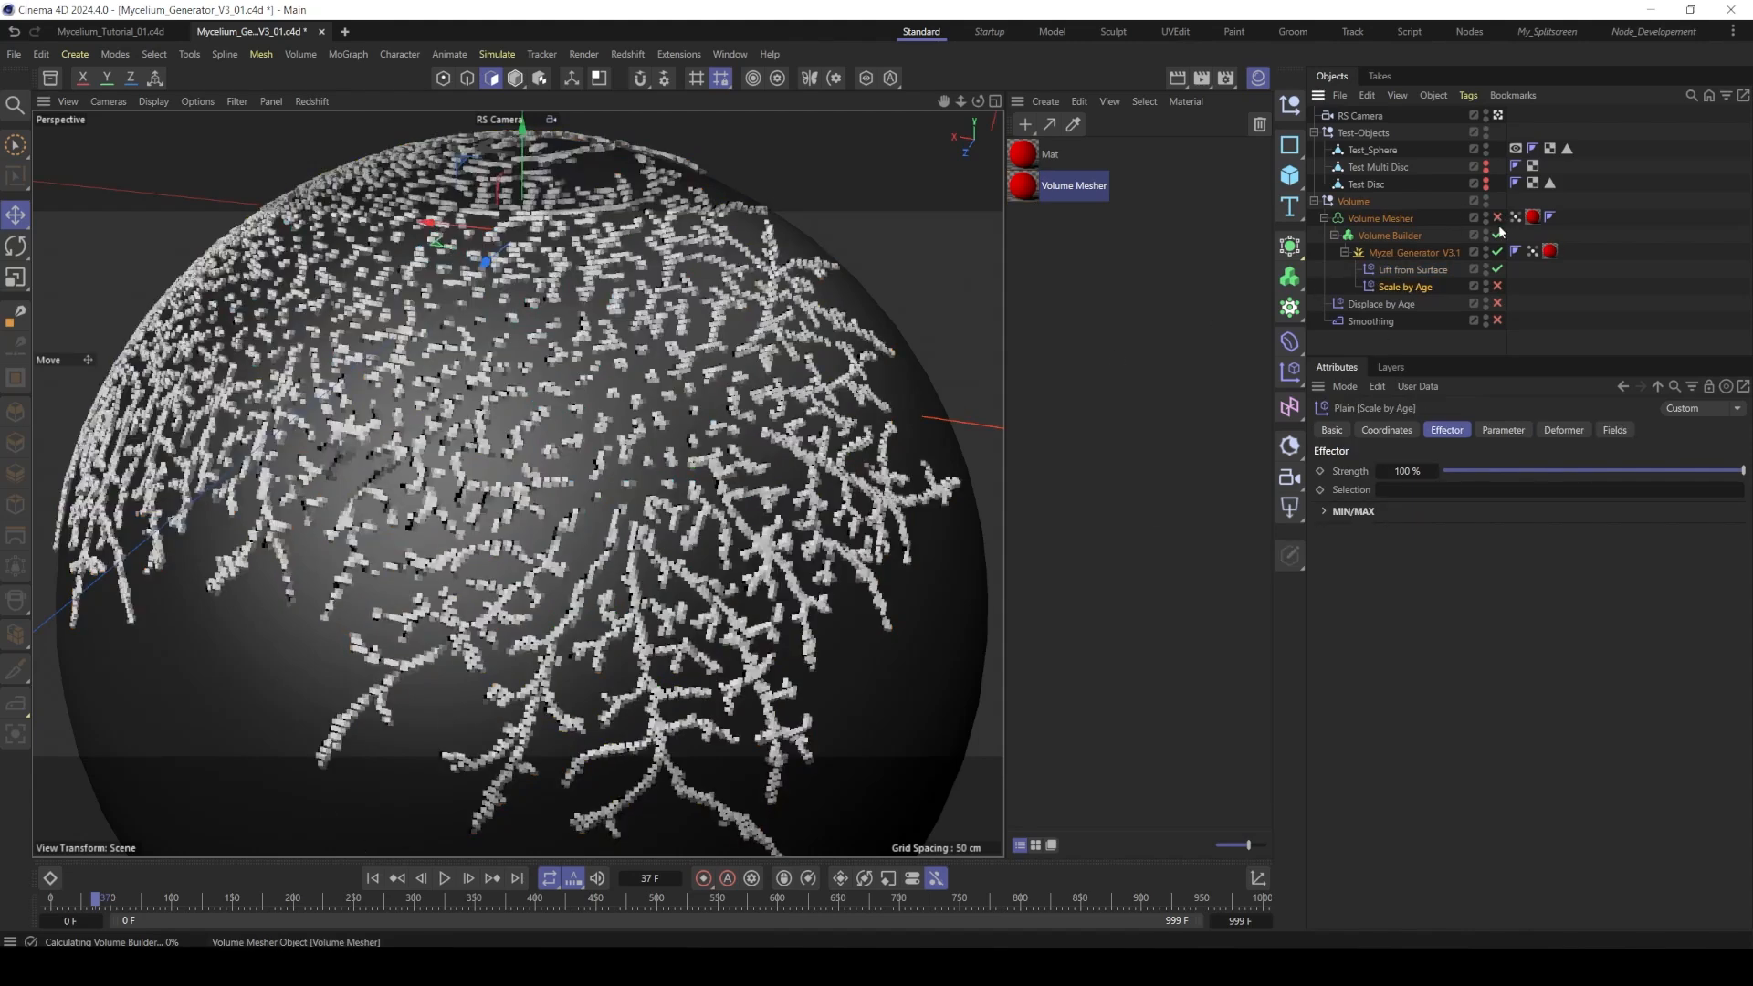
{"action": "left_click", "coordinate": [1498, 235]}
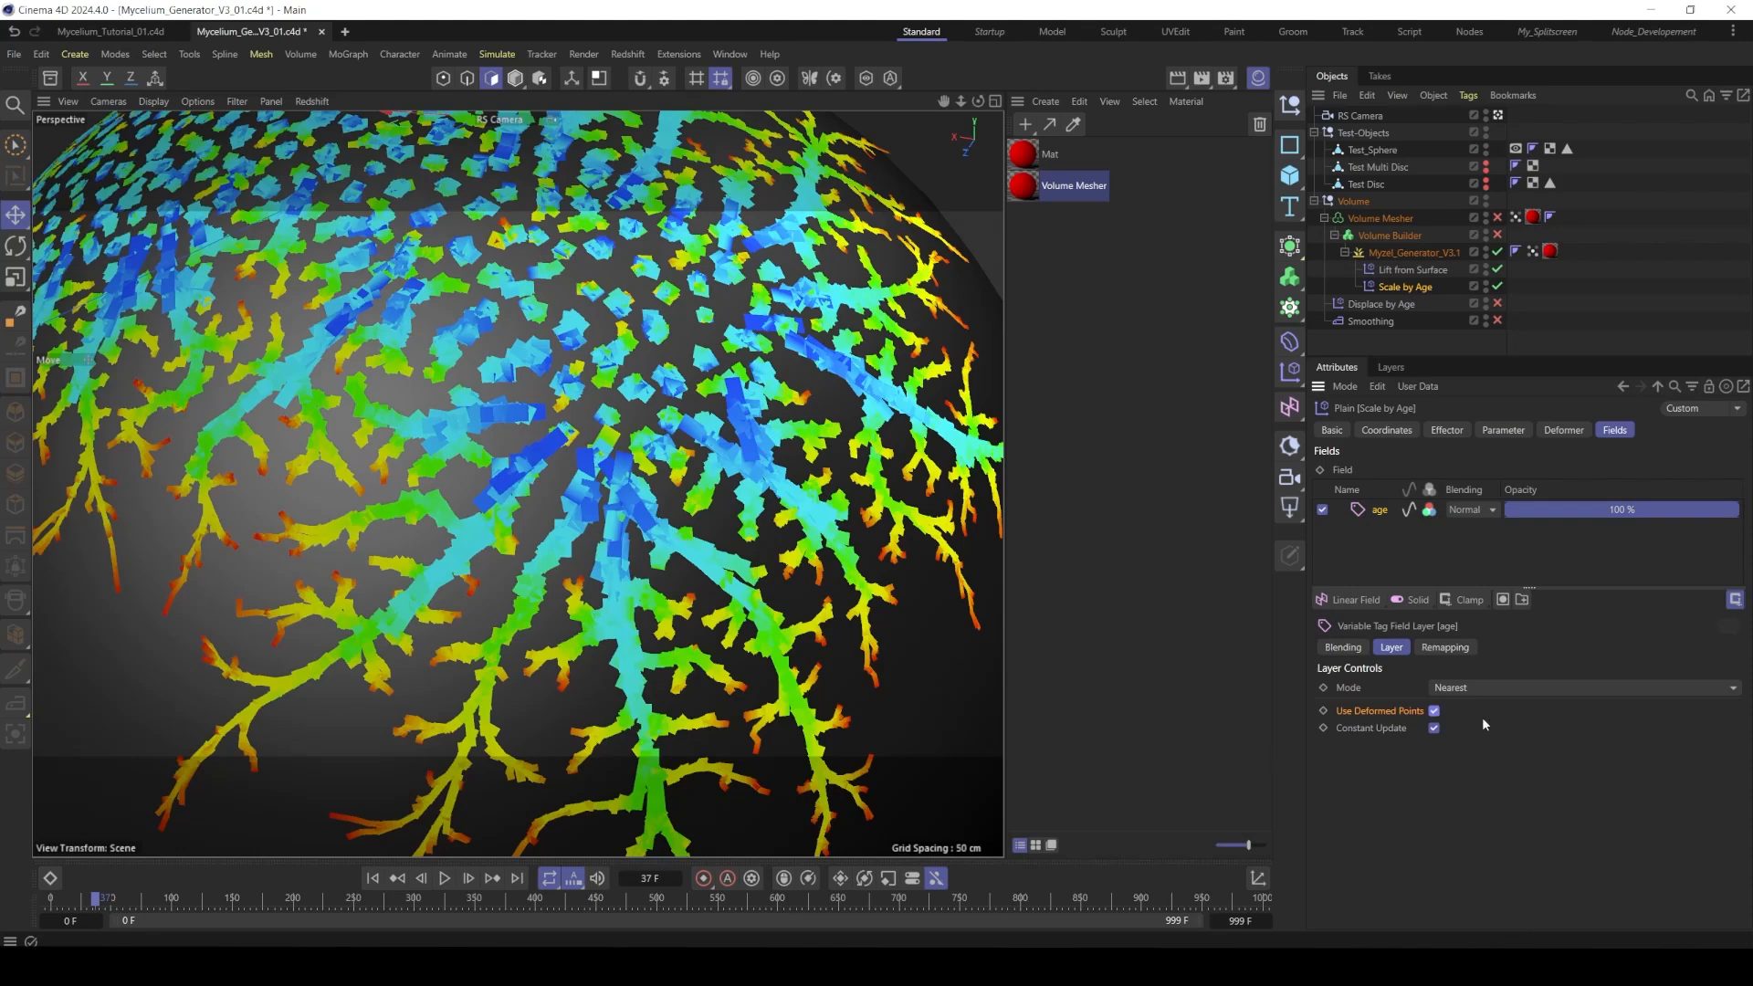
{"action": "scroll", "coordinate": [960, 500], "scroll_direction": "up", "scroll_amount": 8}
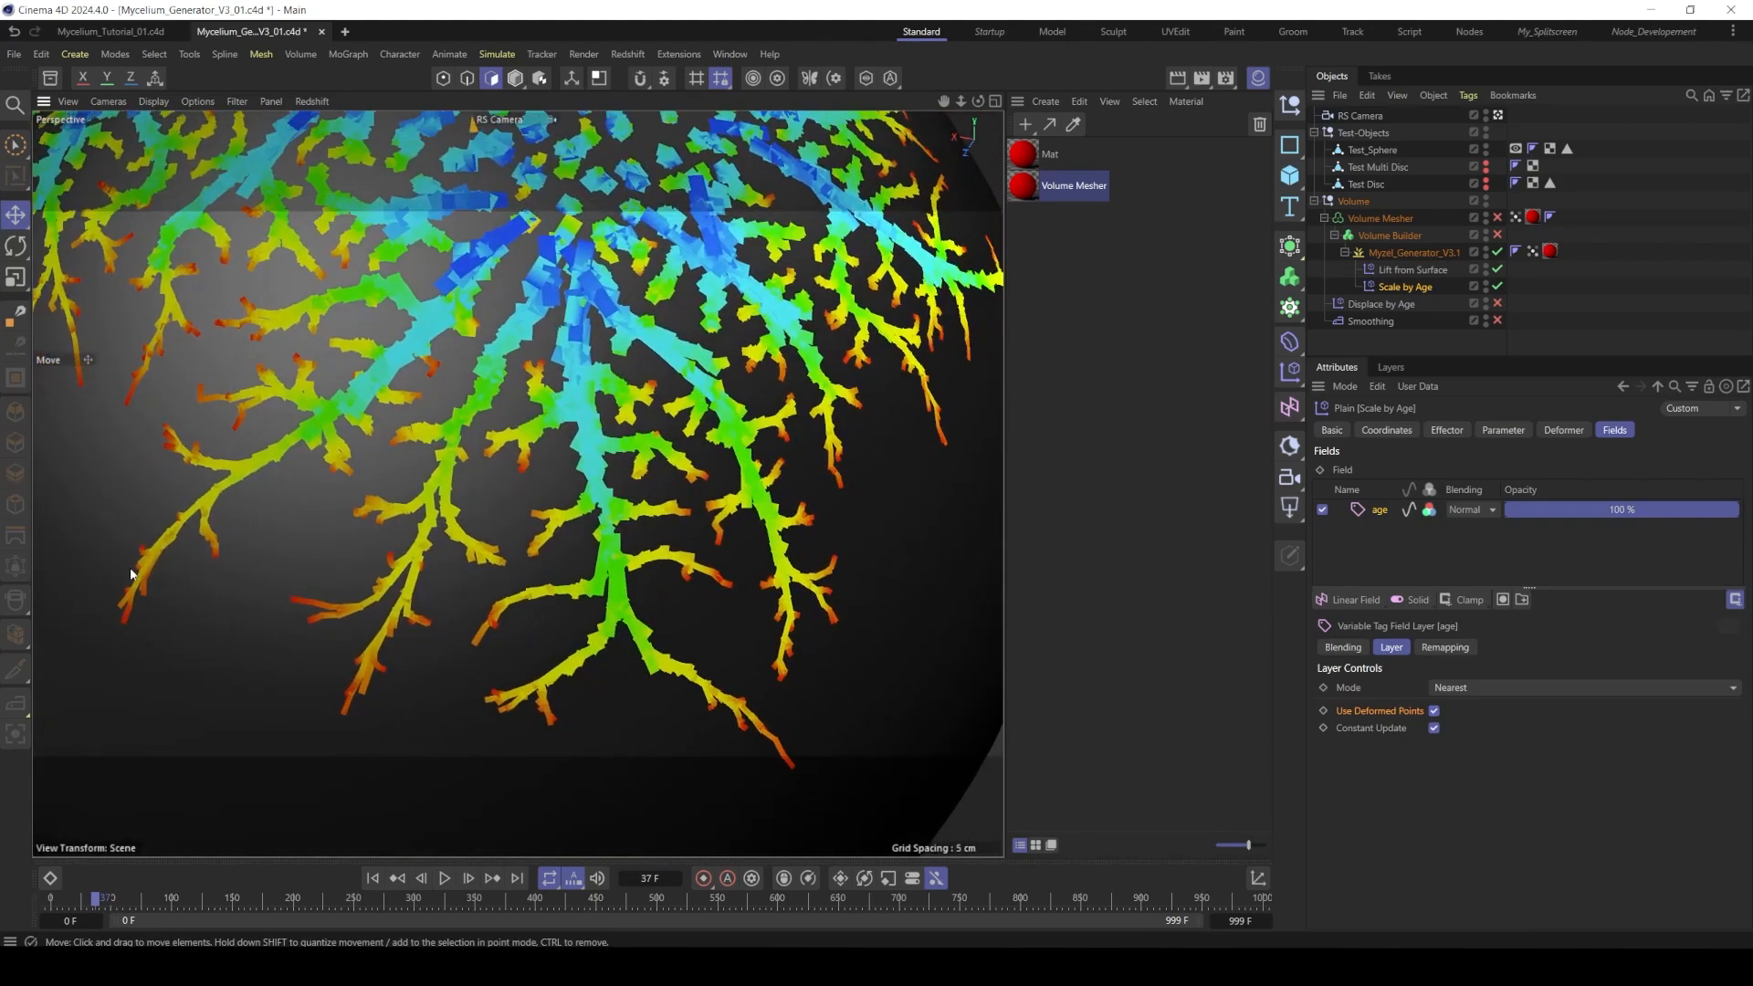
{"action": "left_click_drag", "start_coordinate": [551, 339], "coordinate": [671, 403], "text": "alt"}
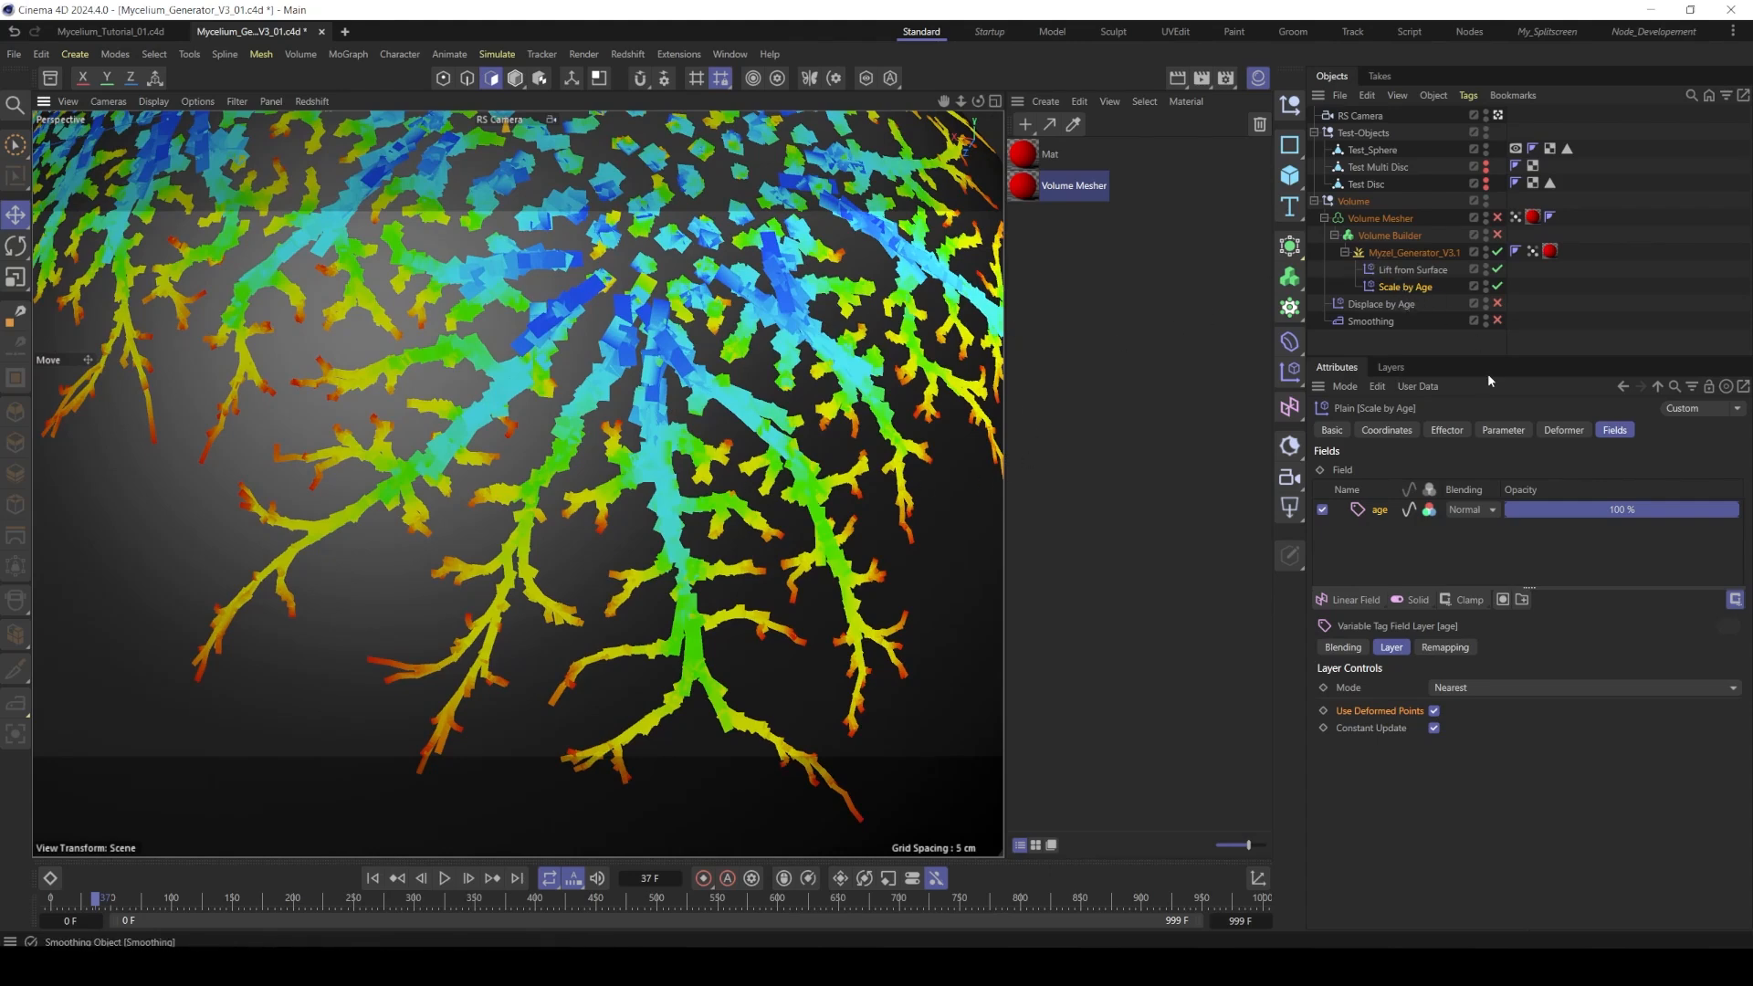
- Check the generator's age map, then re-enable the Volume Builder and Volume Mesher to view the age-scaled mesh
{"action": "left_click", "coordinate": [1533, 252]}
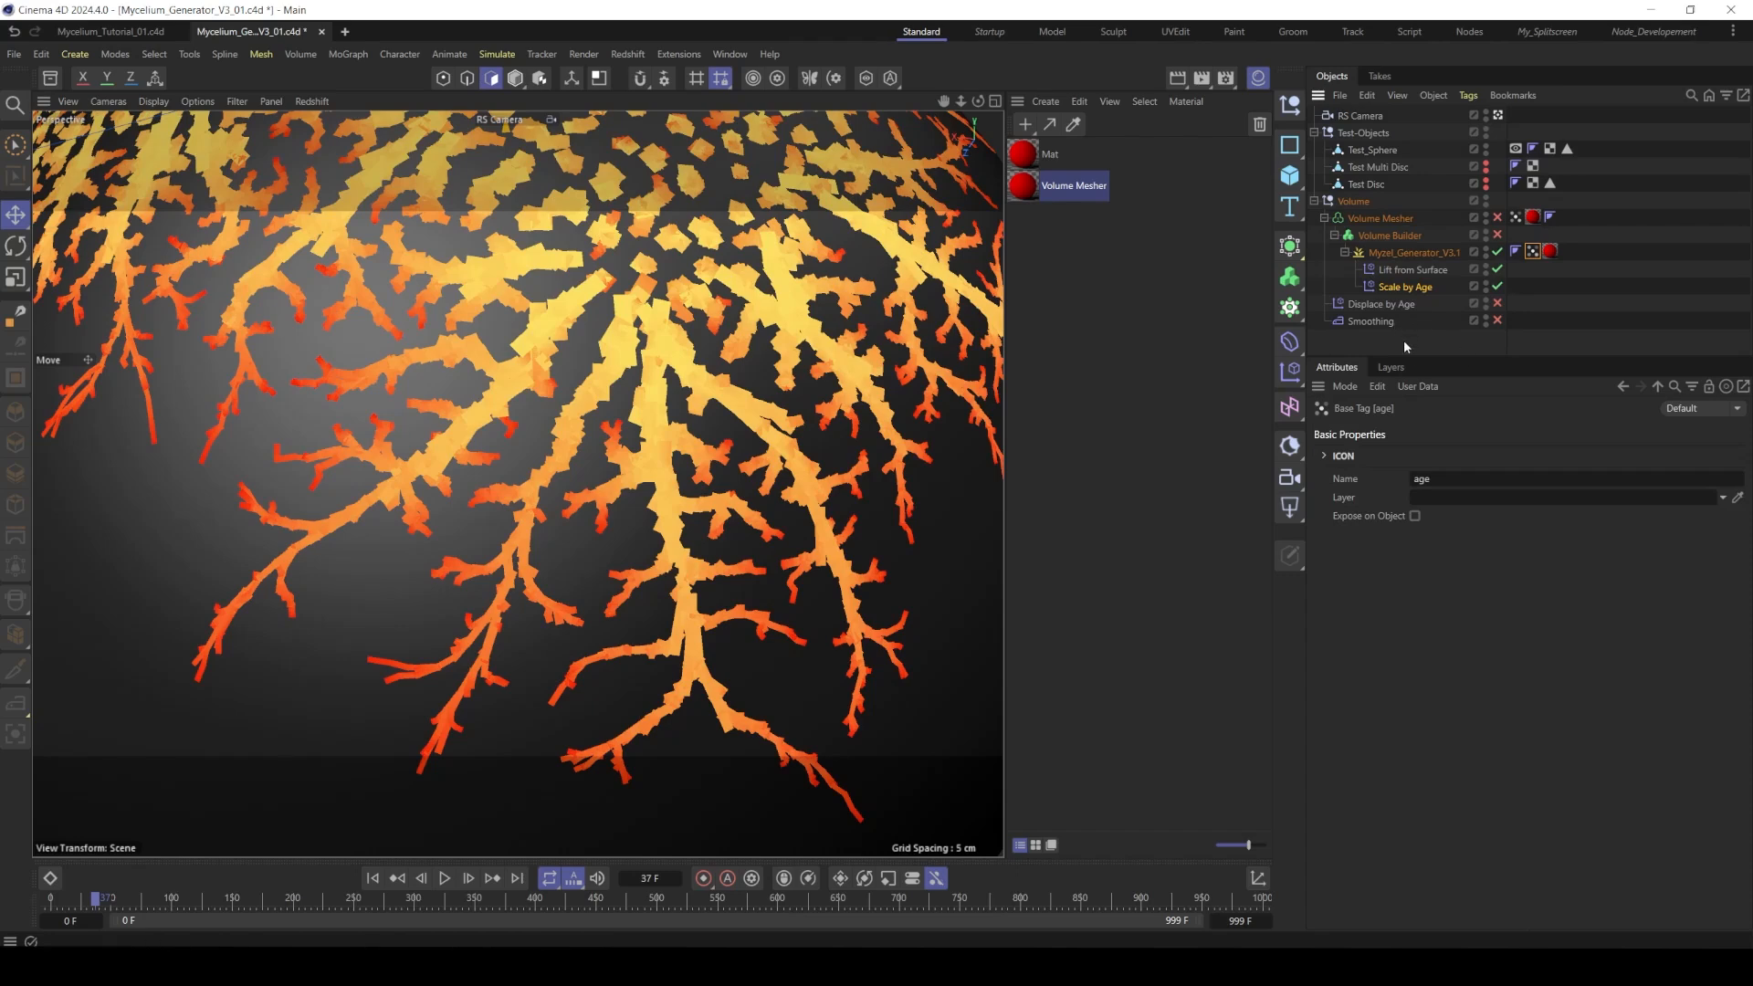
{"action": "left_click", "coordinate": [1404, 339]}
{"action": "left_click", "coordinate": [1498, 232]}
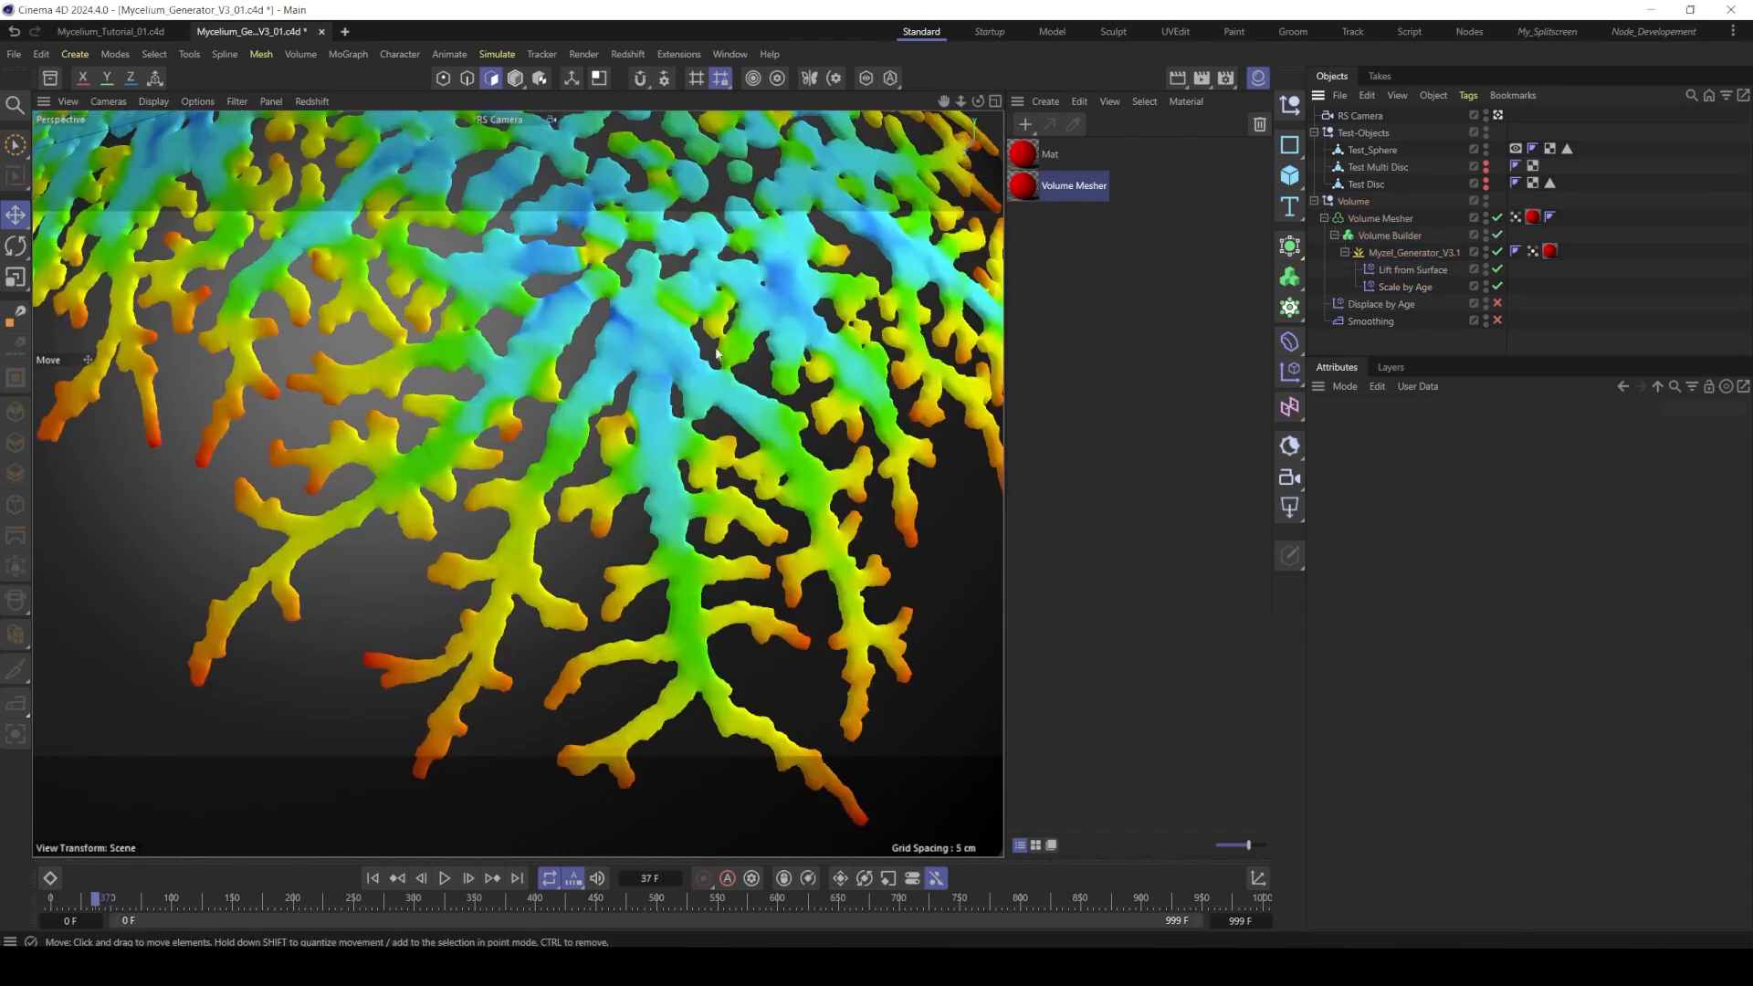
{"action": "scroll", "coordinate": [676, 367], "scroll_direction": "down", "scroll_amount": 5}
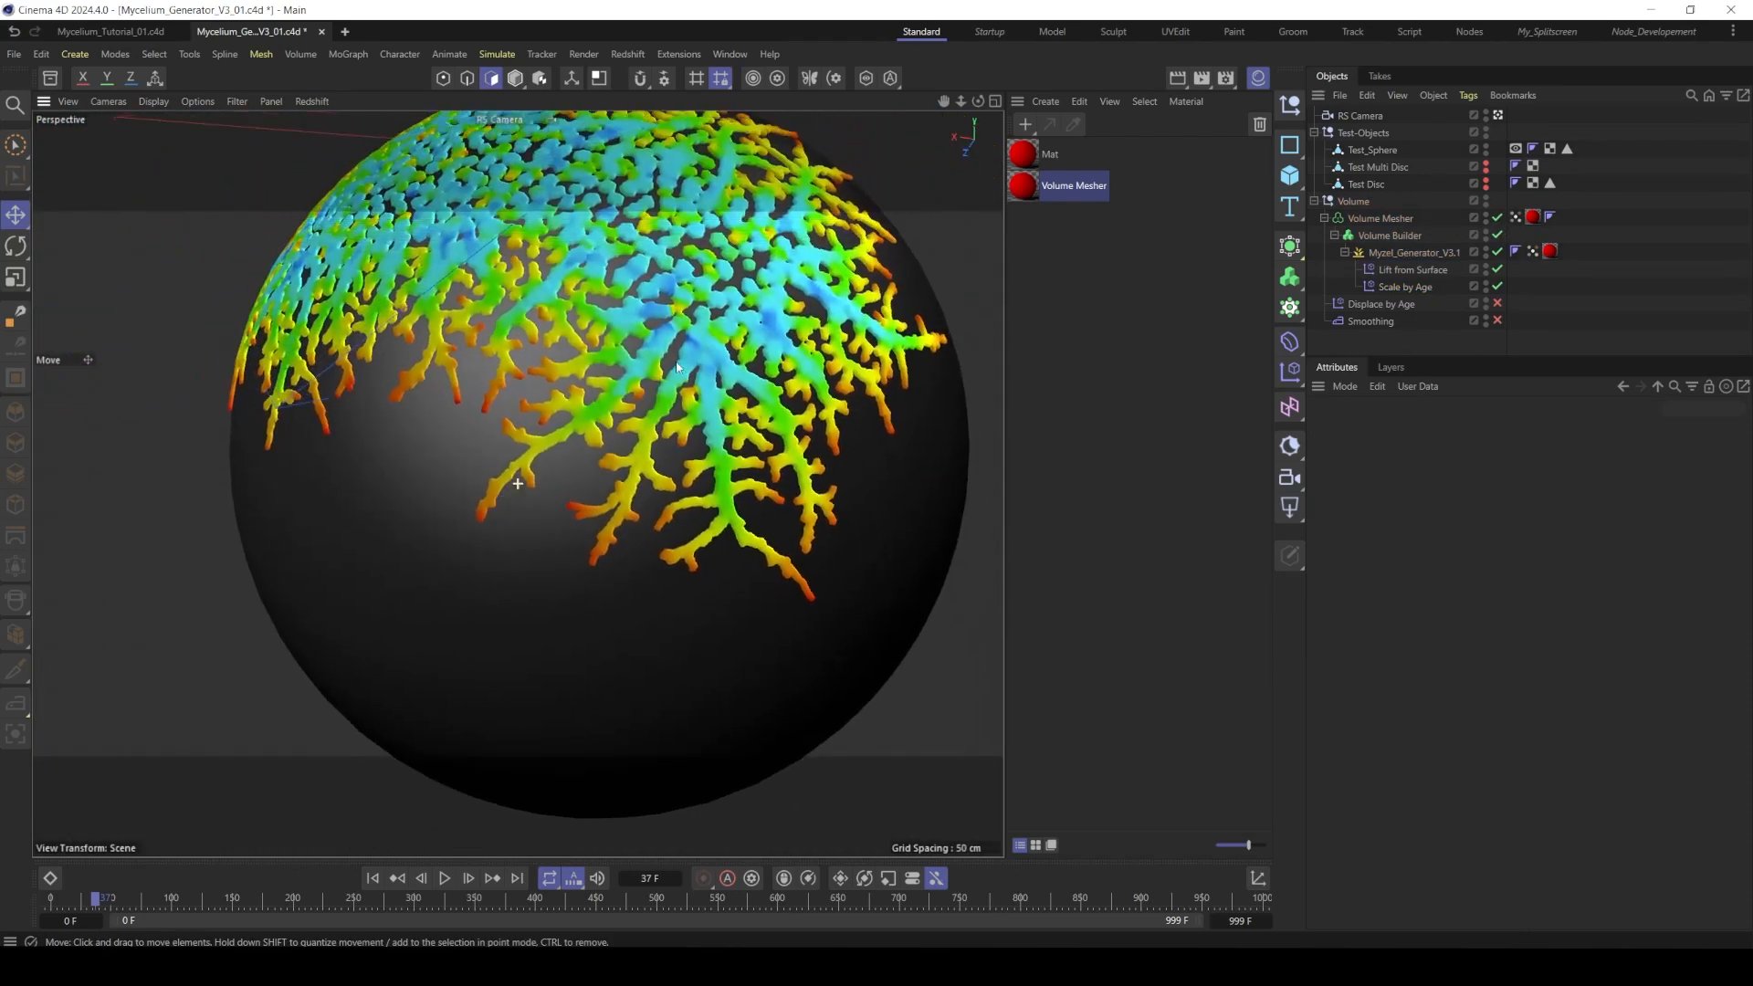
{"action": "left_click_drag", "start_coordinate": [517, 483], "coordinate": [465, 553], "text": "alt"}
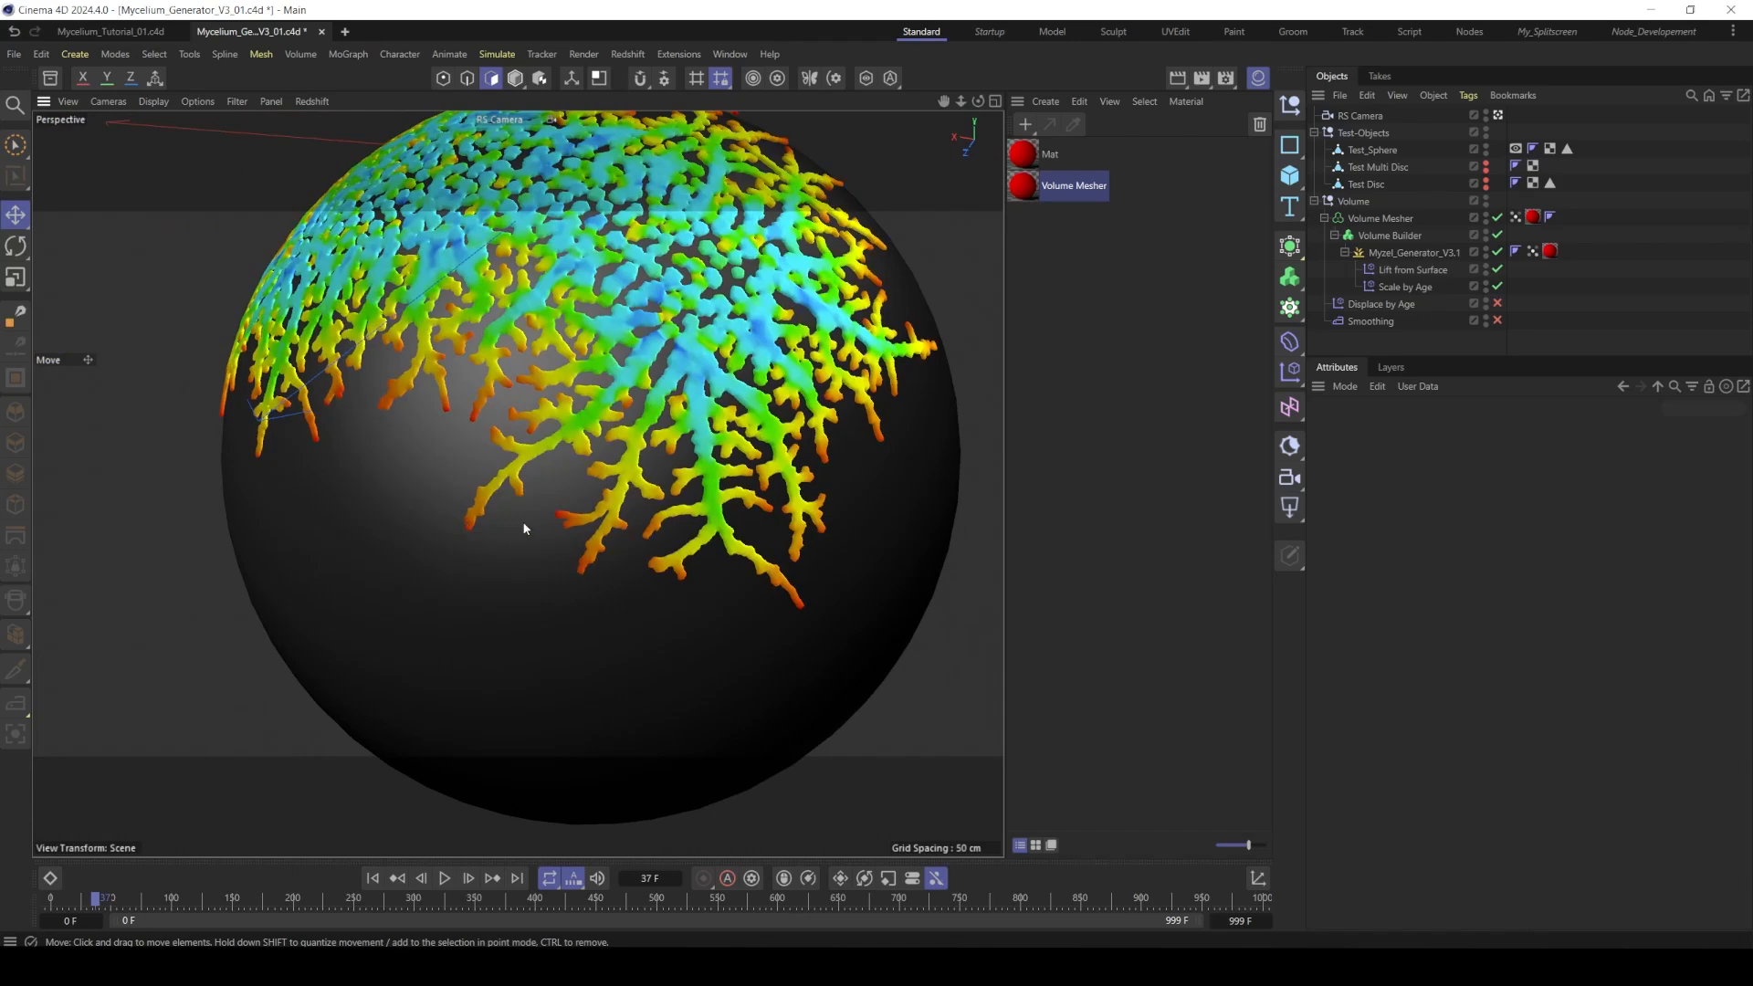
{"action": "left_click_drag", "start_coordinate": [728, 516], "coordinate": [677, 334], "text": "alt"}
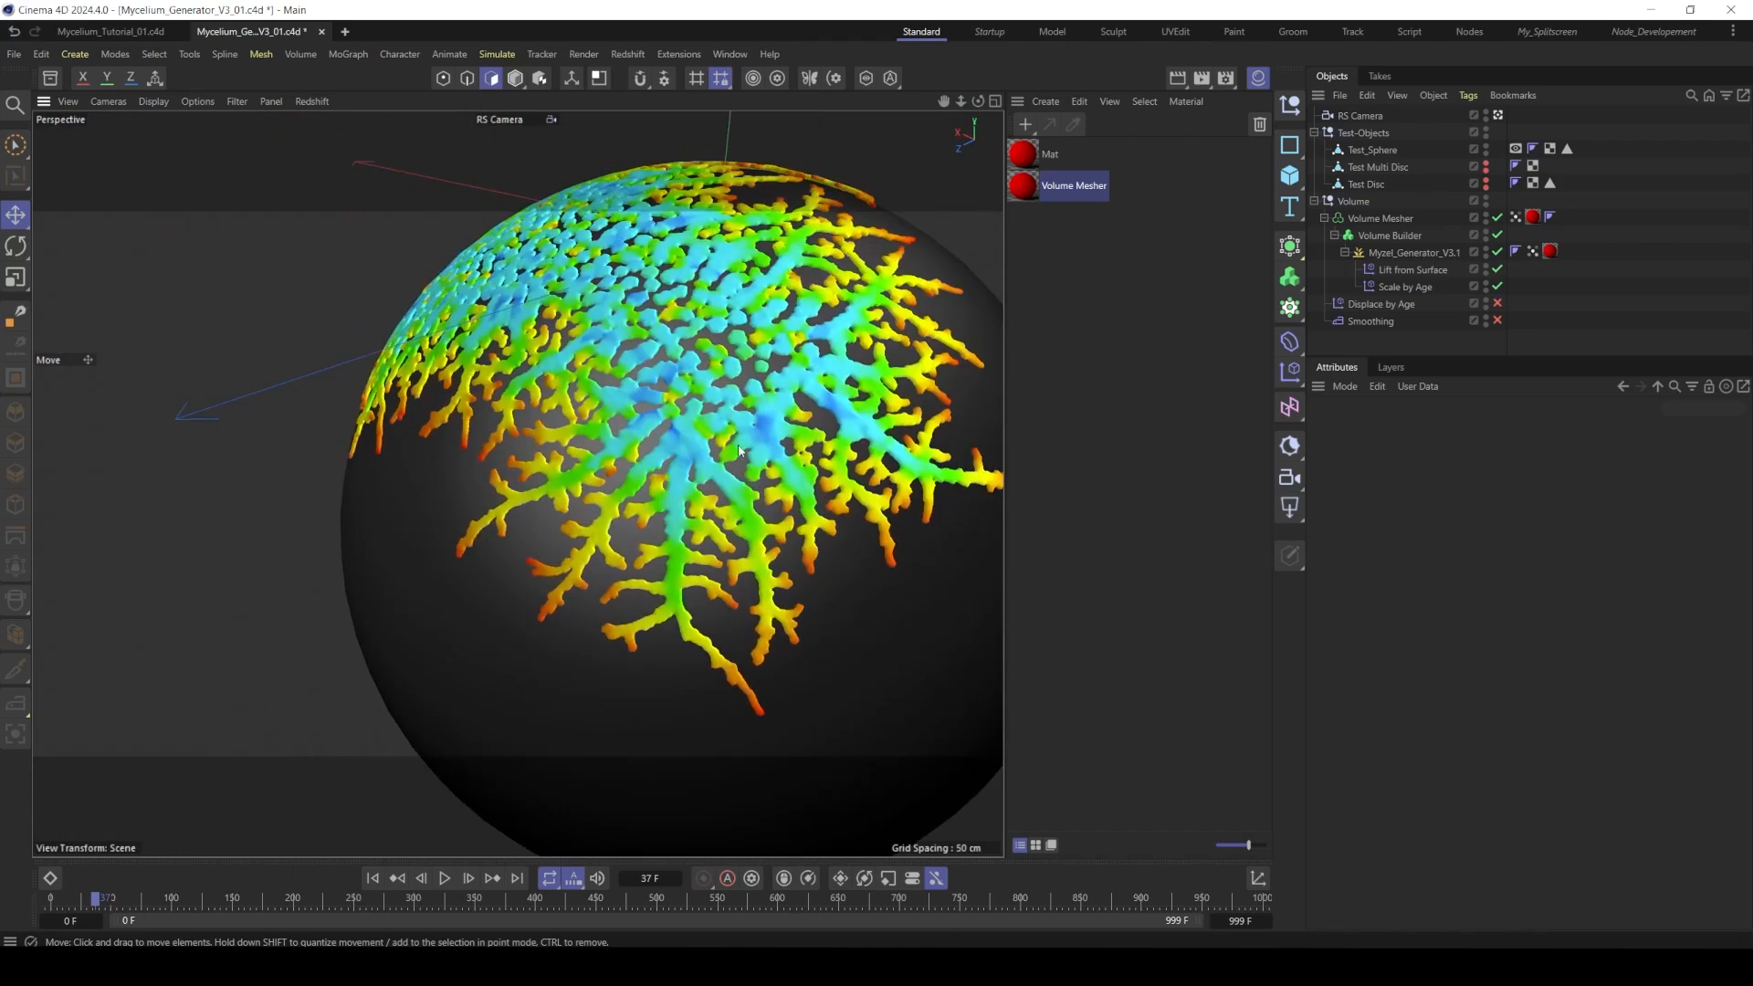
- Disable the Volume Mesher and Volume Builder, enable the Displace by Age effector, and inspect the raw branches up close
{"action": "left_click_drag", "start_coordinate": [740, 450], "coordinate": [664, 386], "text": "alt"}
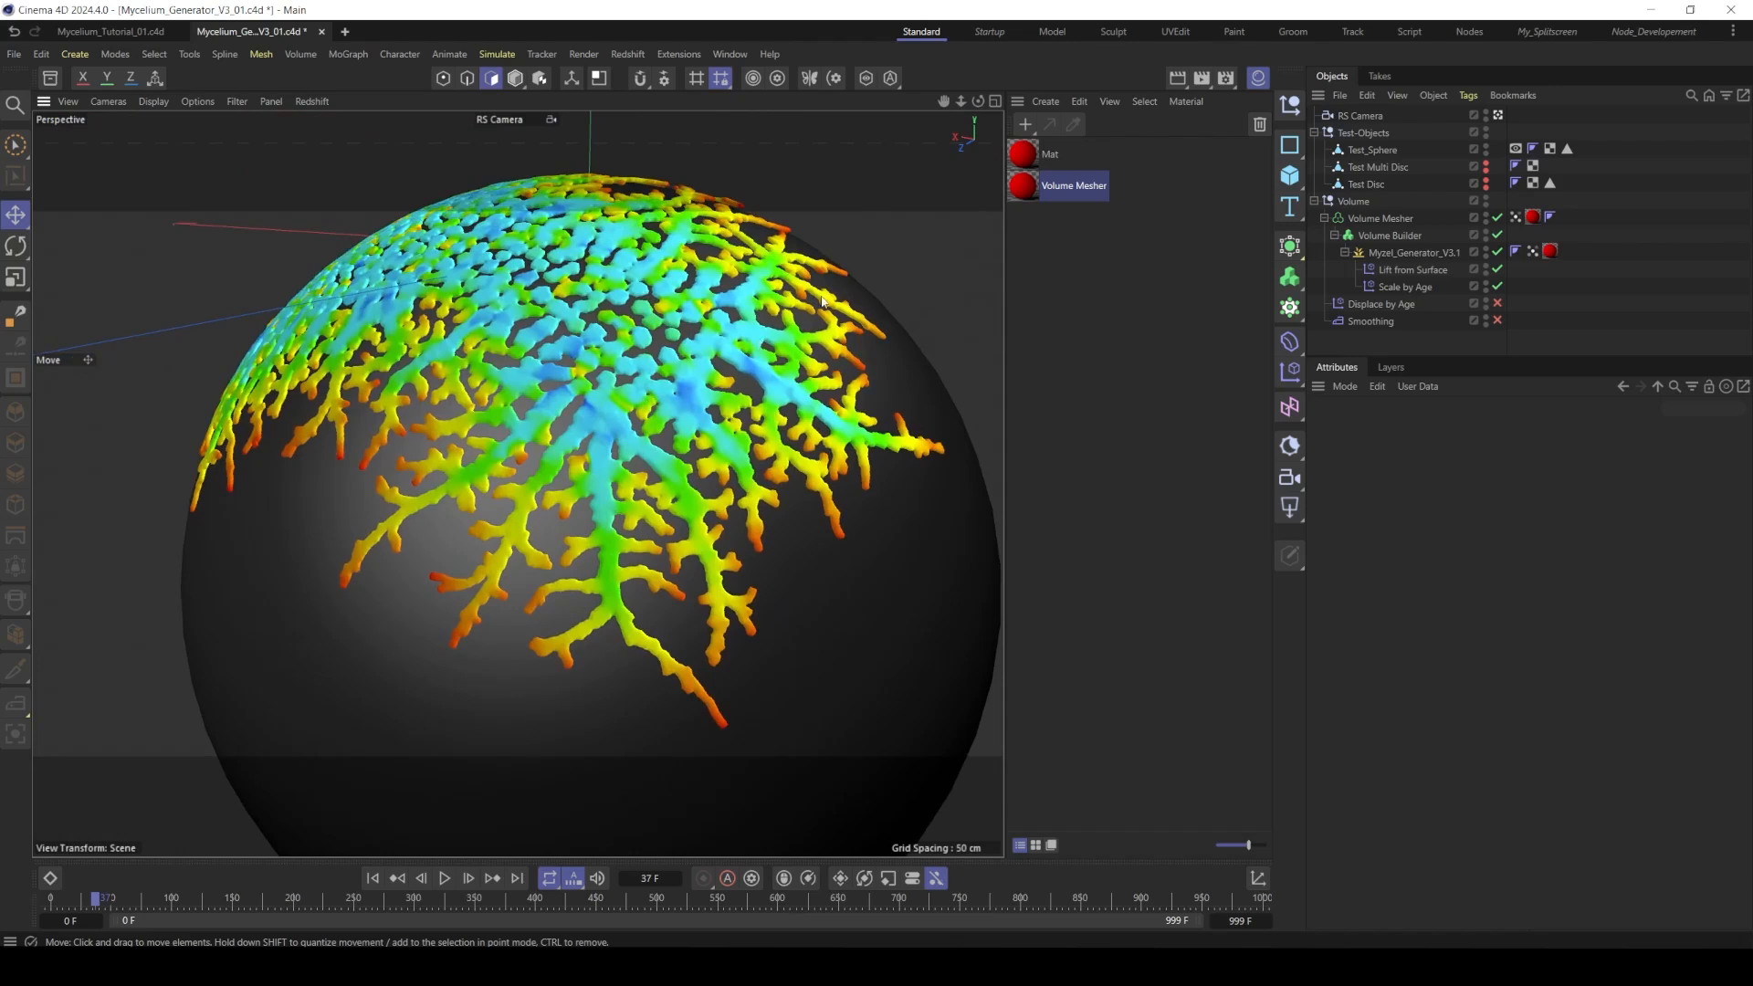
{"action": "left_click", "coordinate": [1382, 304]}
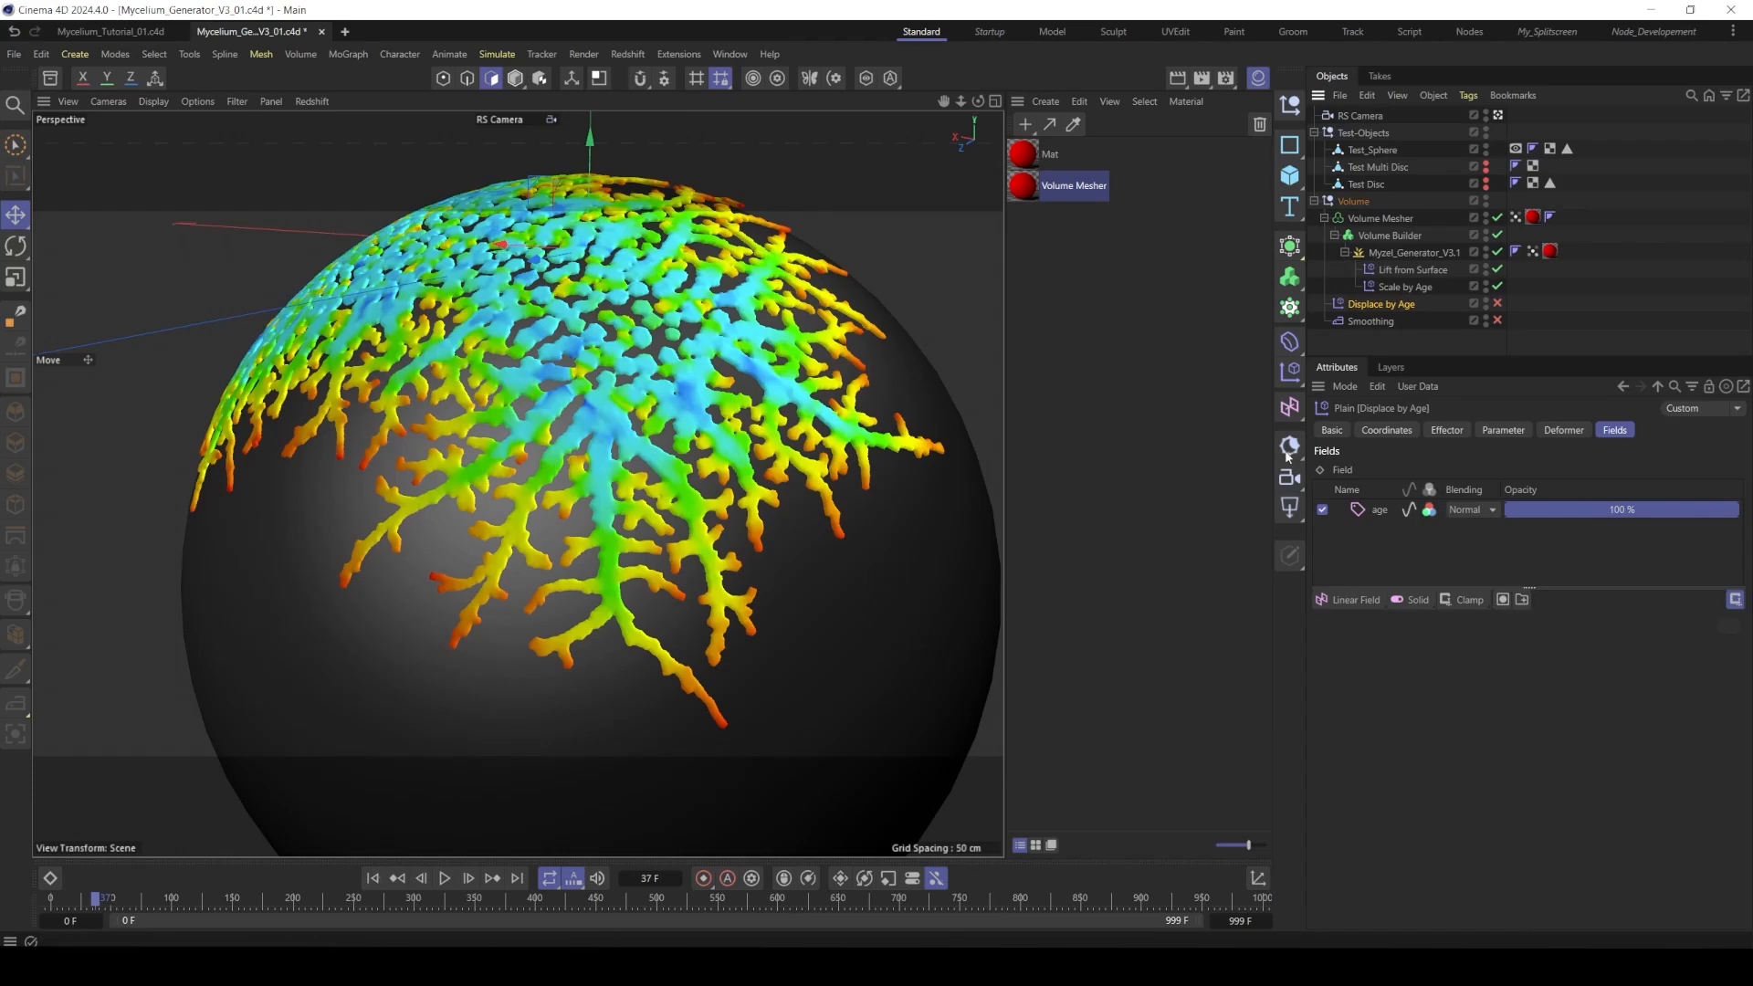
{"action": "left_click", "coordinate": [1497, 219]}
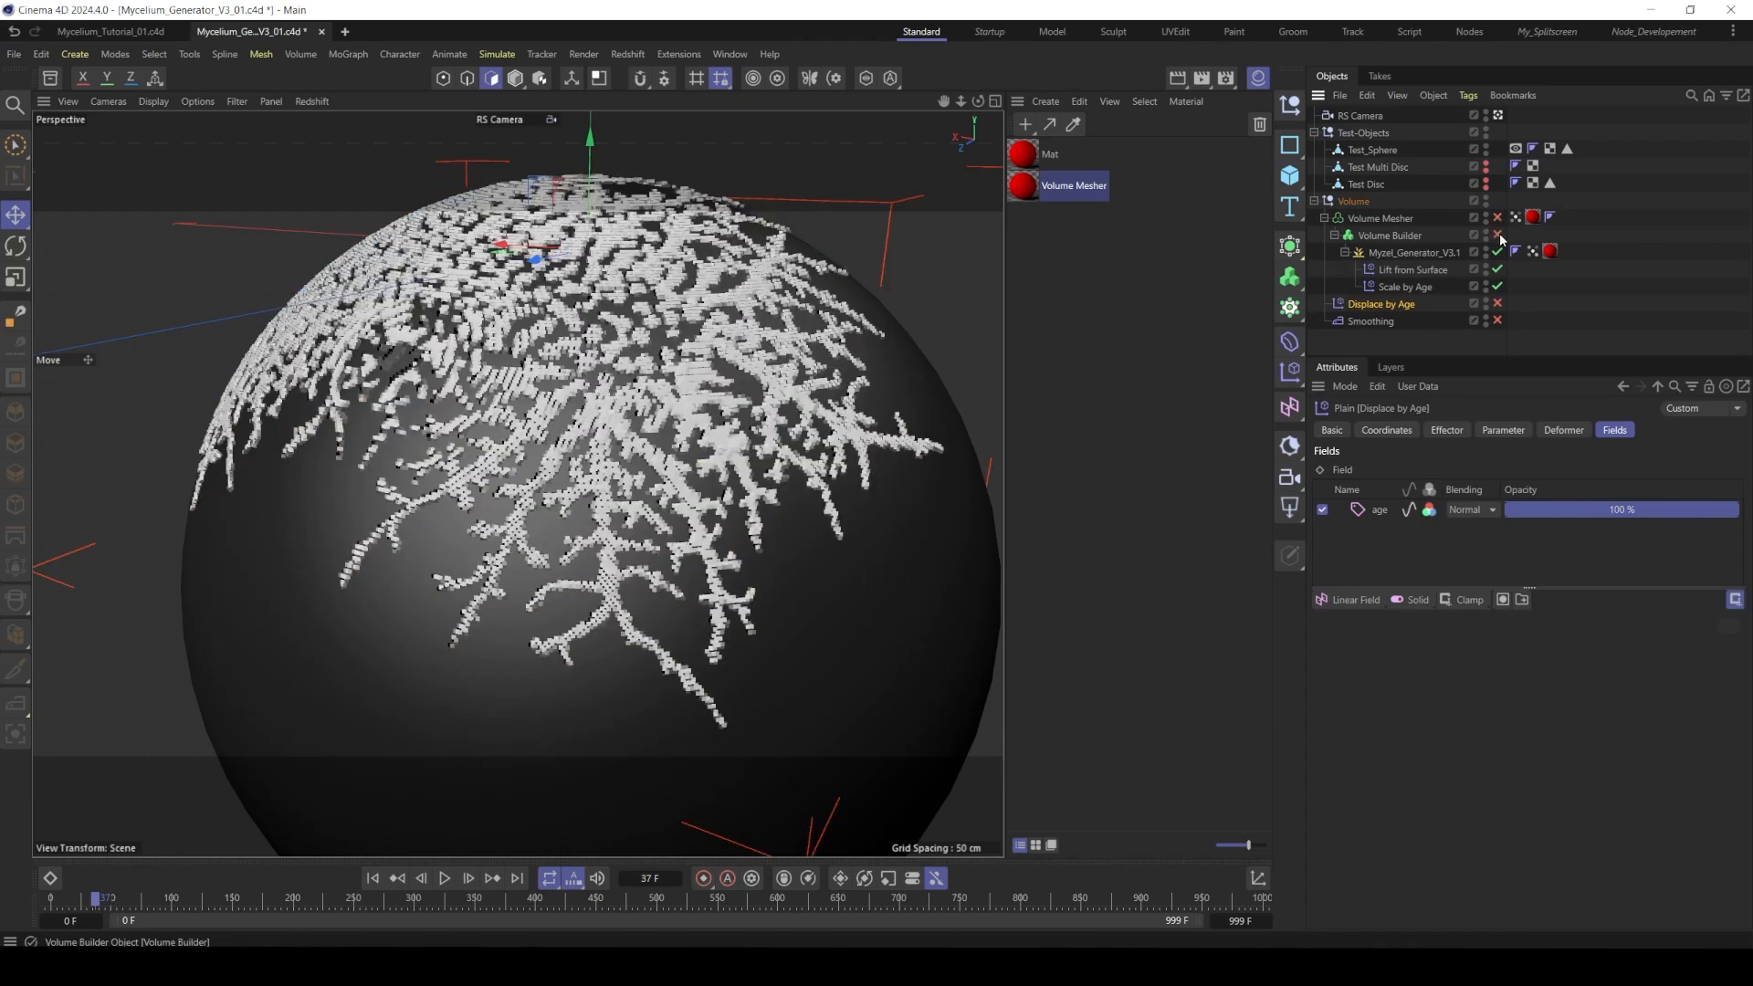
{"action": "left_click", "coordinate": [1498, 304]}
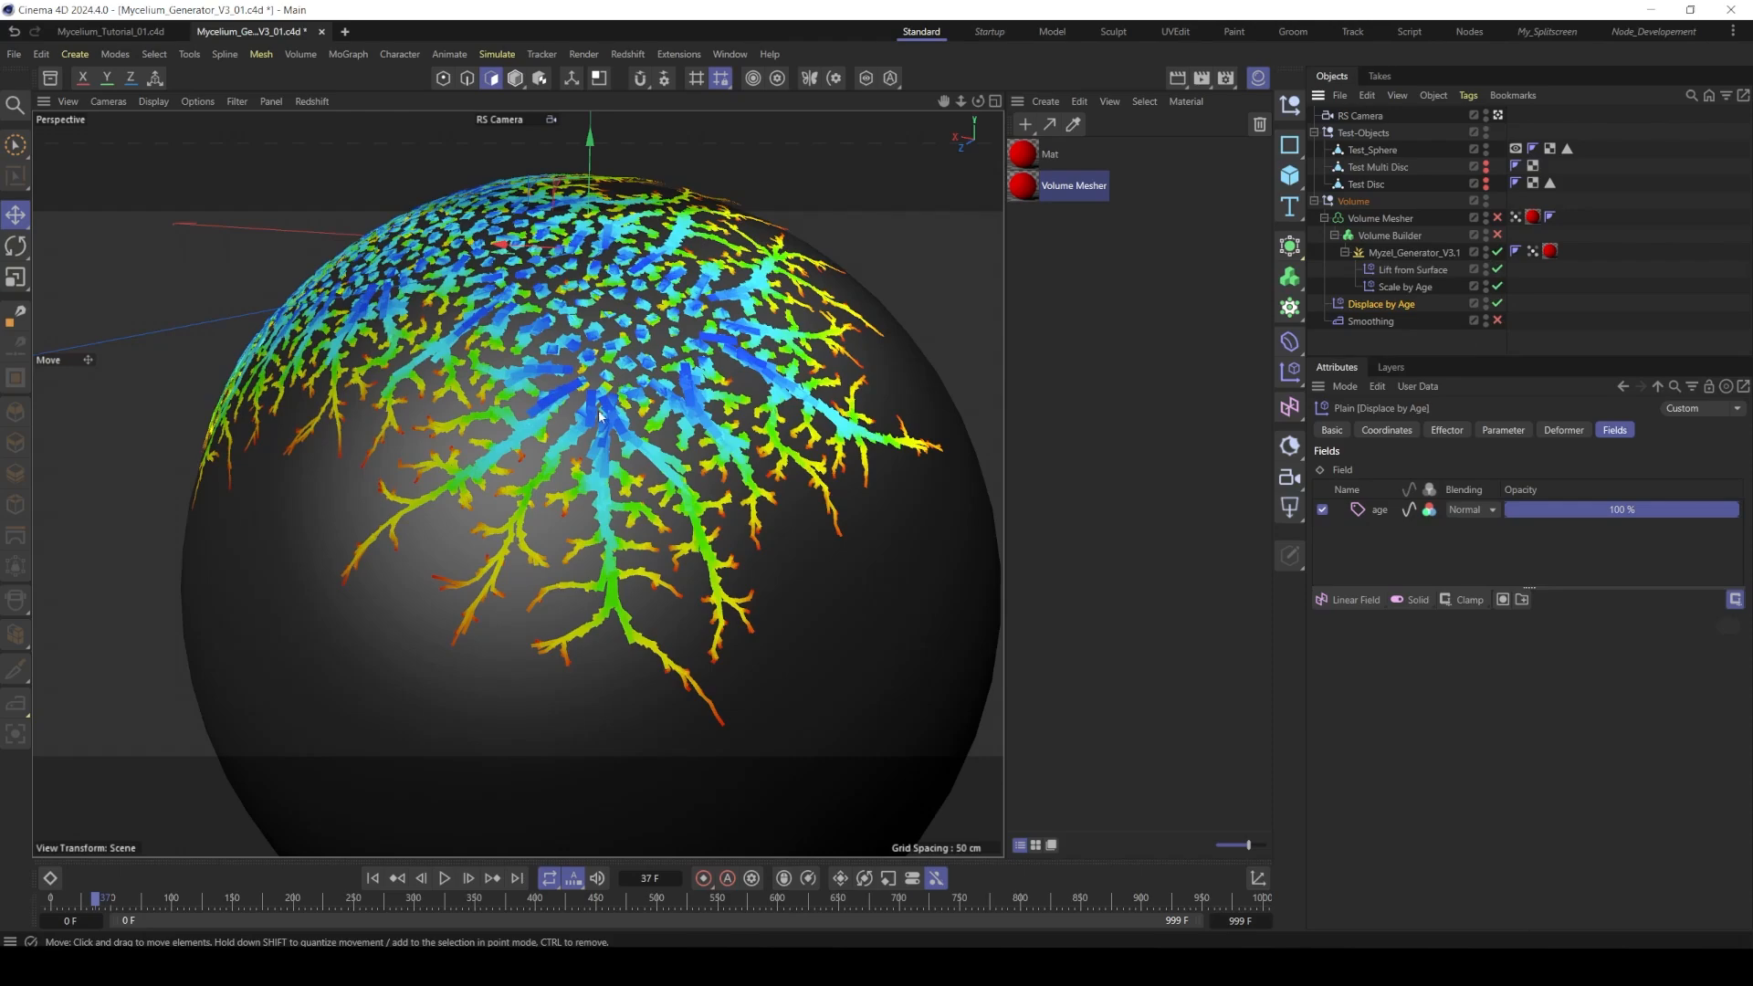
{"action": "right_click_drag", "start_coordinate": [599, 416], "coordinate": [754, 338], "text": "alt"}
{"action": "left_click_drag", "start_coordinate": [643, 387], "coordinate": [578, 446], "text": "alt"}
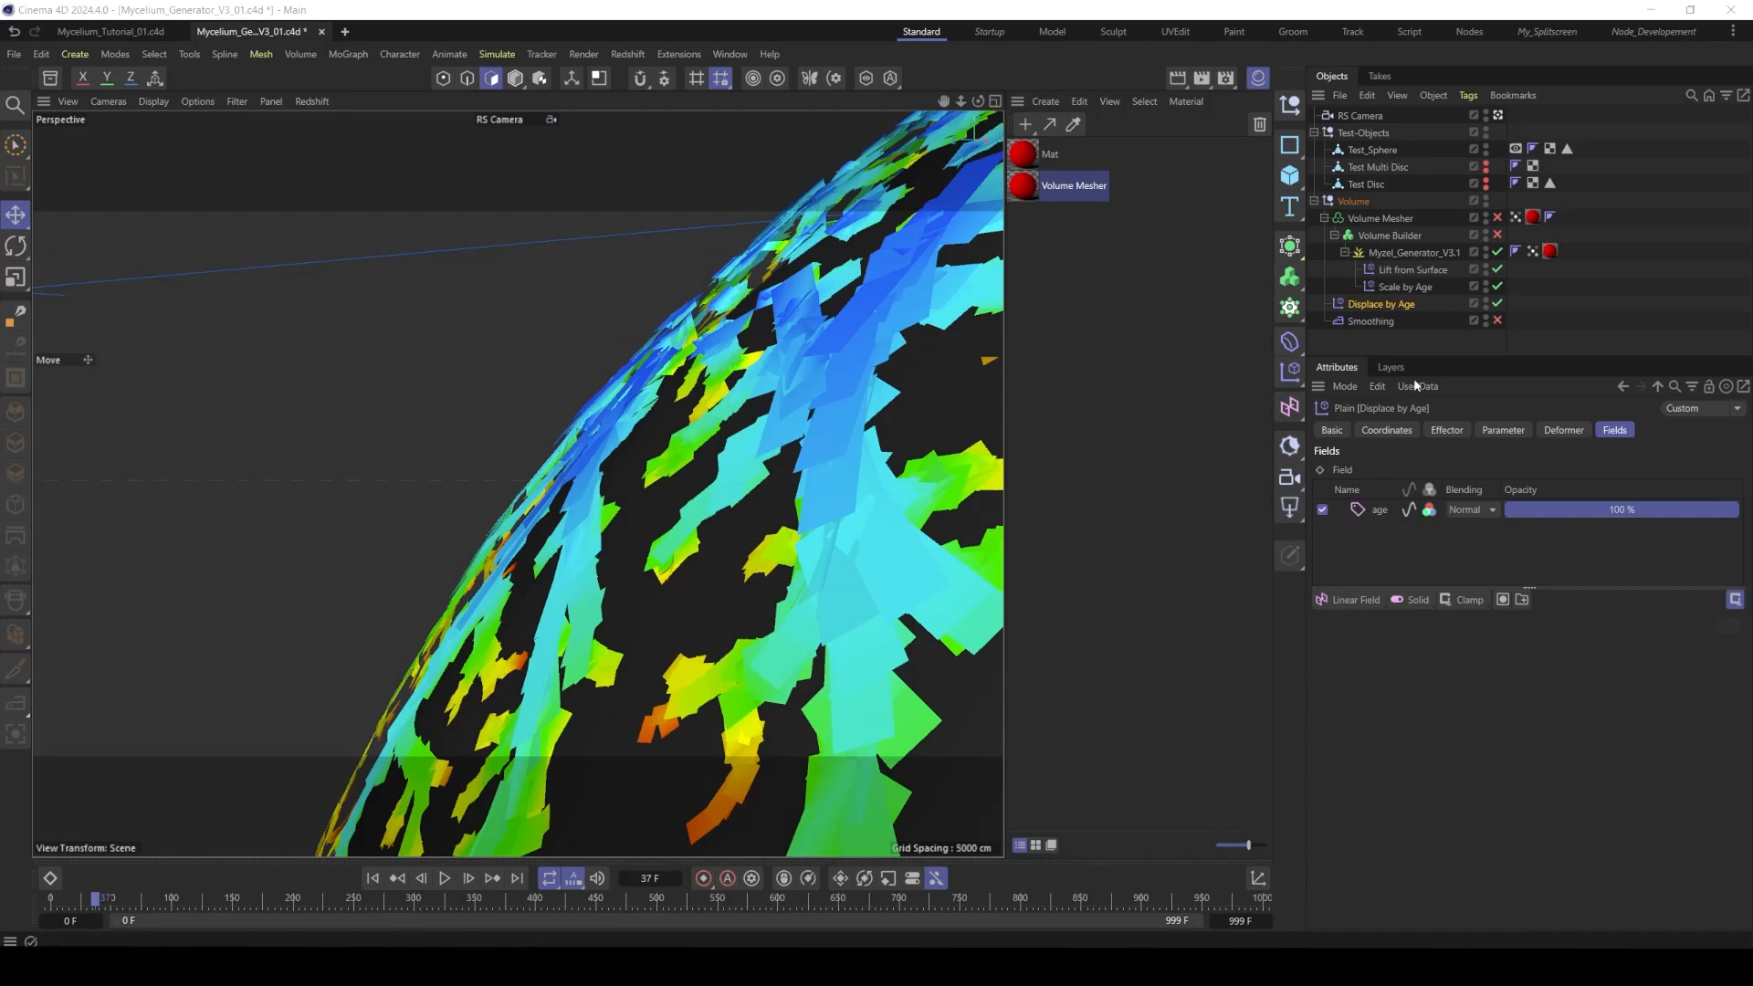
{"action": "left_click", "coordinate": [1497, 304]}
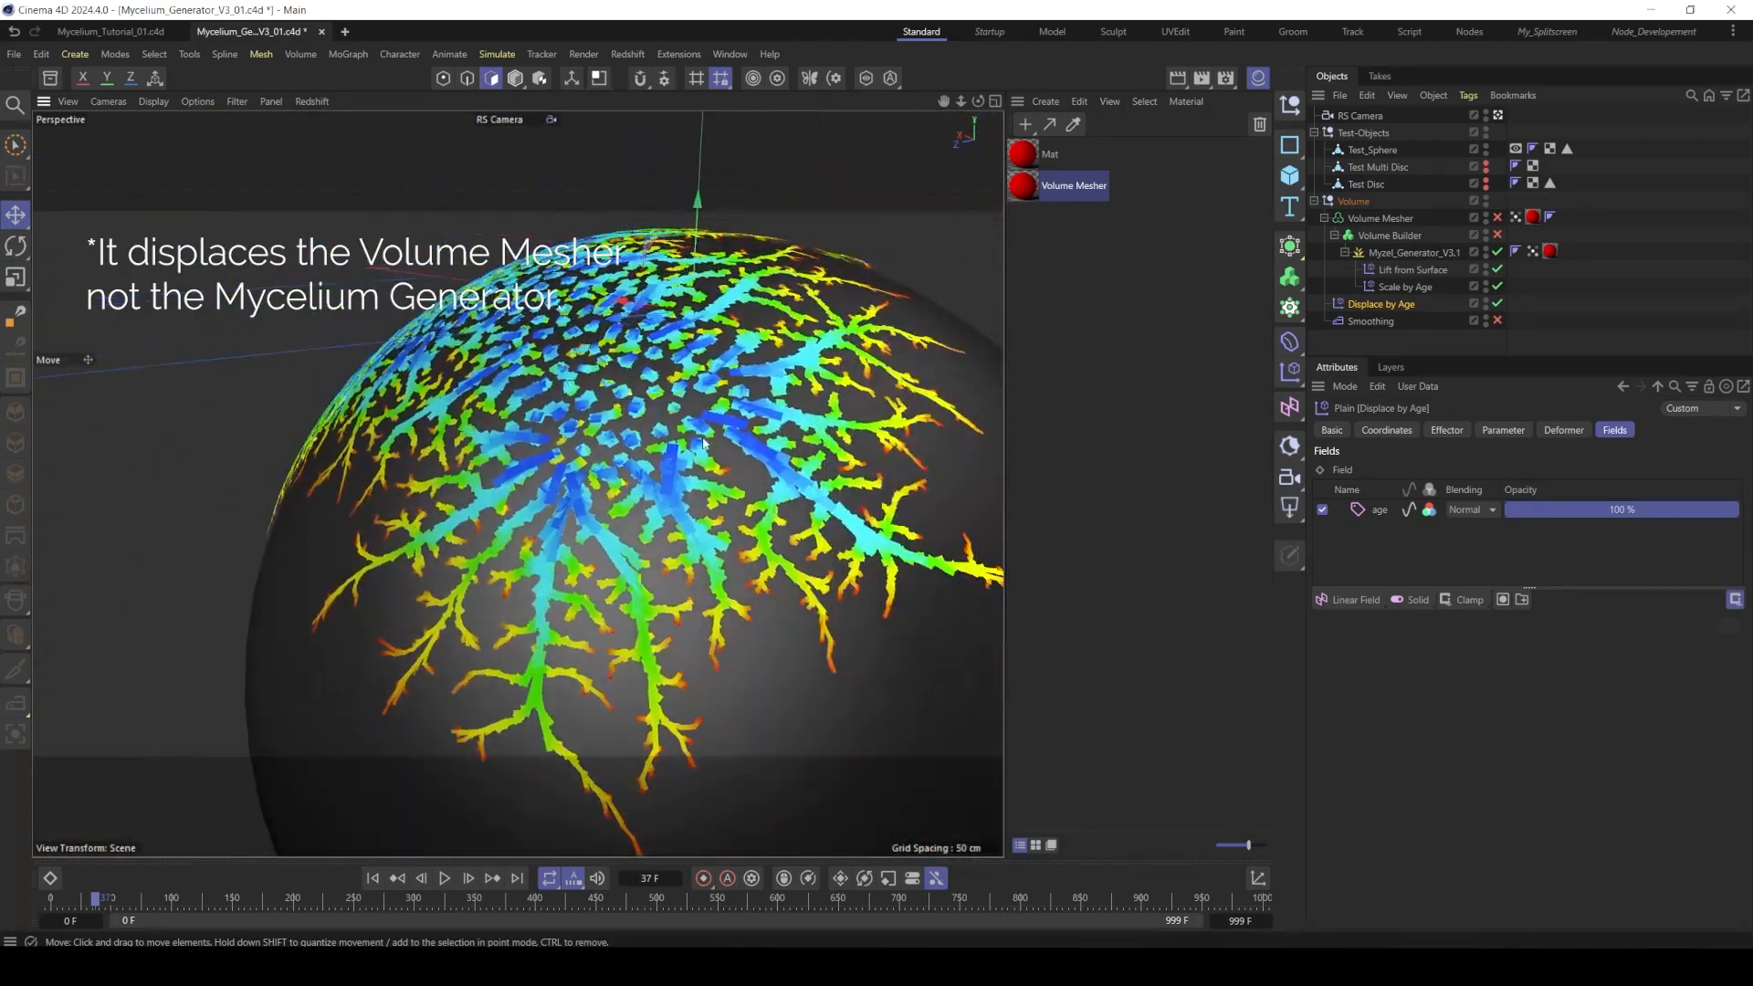
- Re-enable the Volume Builder and Volume Mesher and inspect the age-displaced mesh from its thick centre to the branch tips
{"action": "left_click", "coordinate": [1498, 234]}
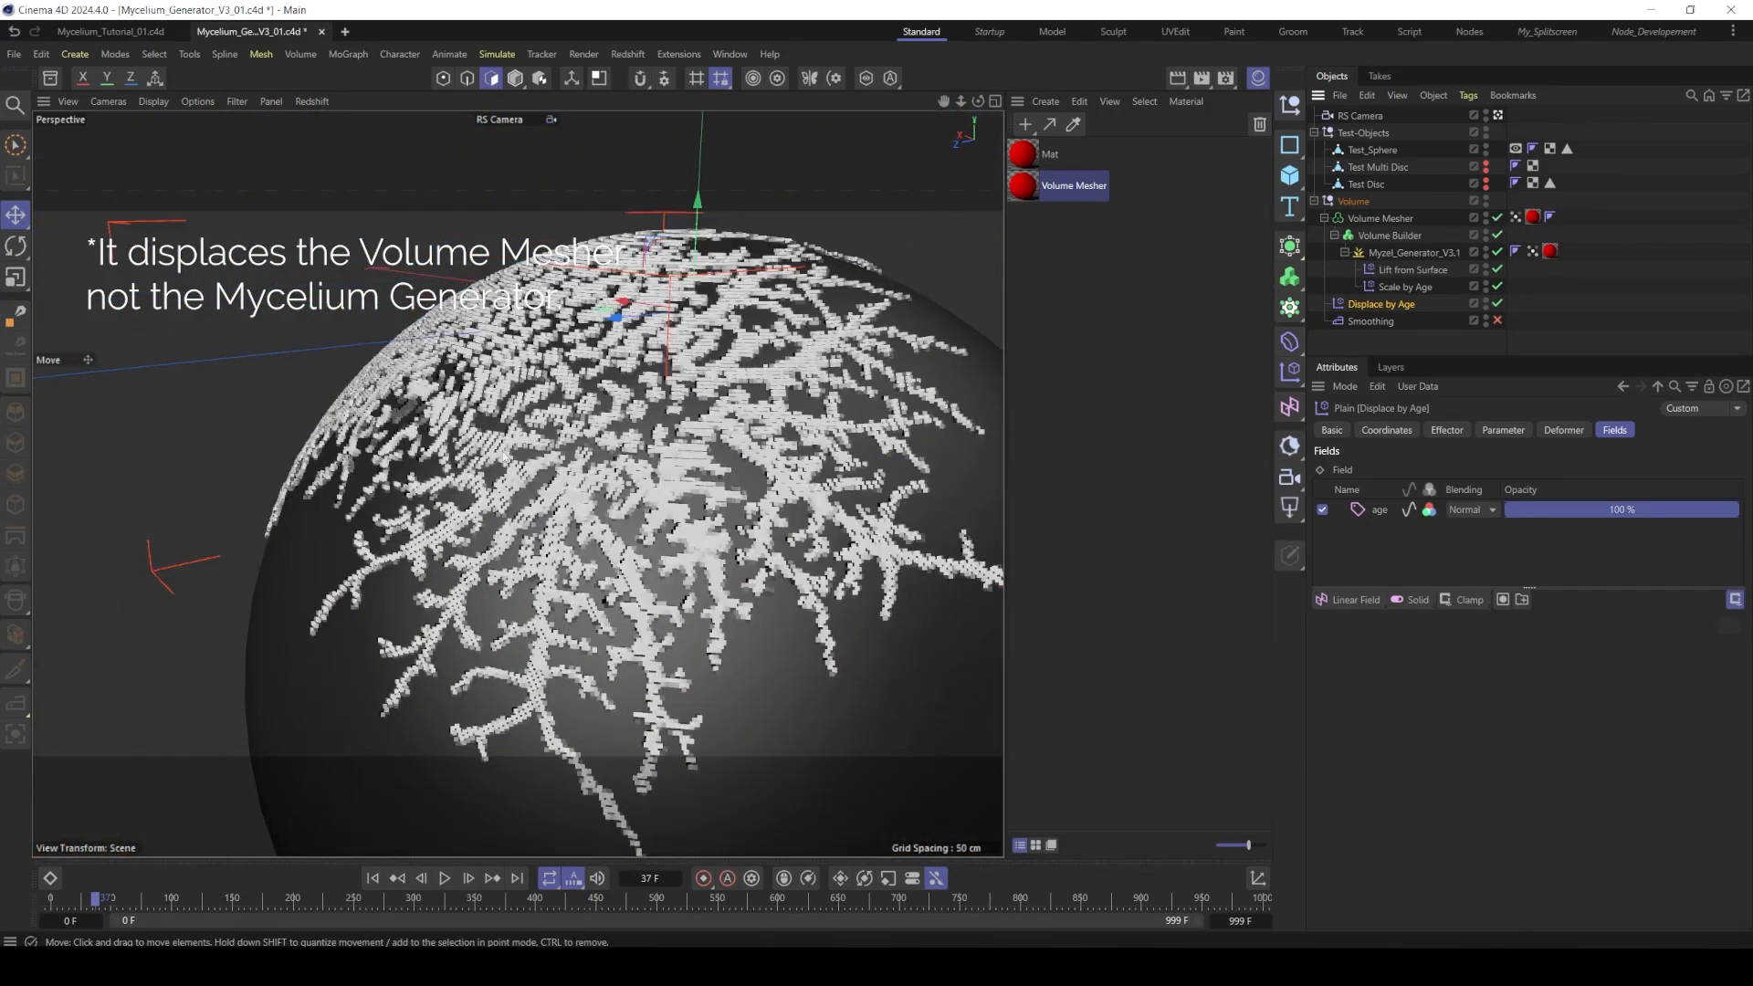
{"action": "left_click_drag", "start_coordinate": [563, 468], "coordinate": [425, 412], "text": "alt"}
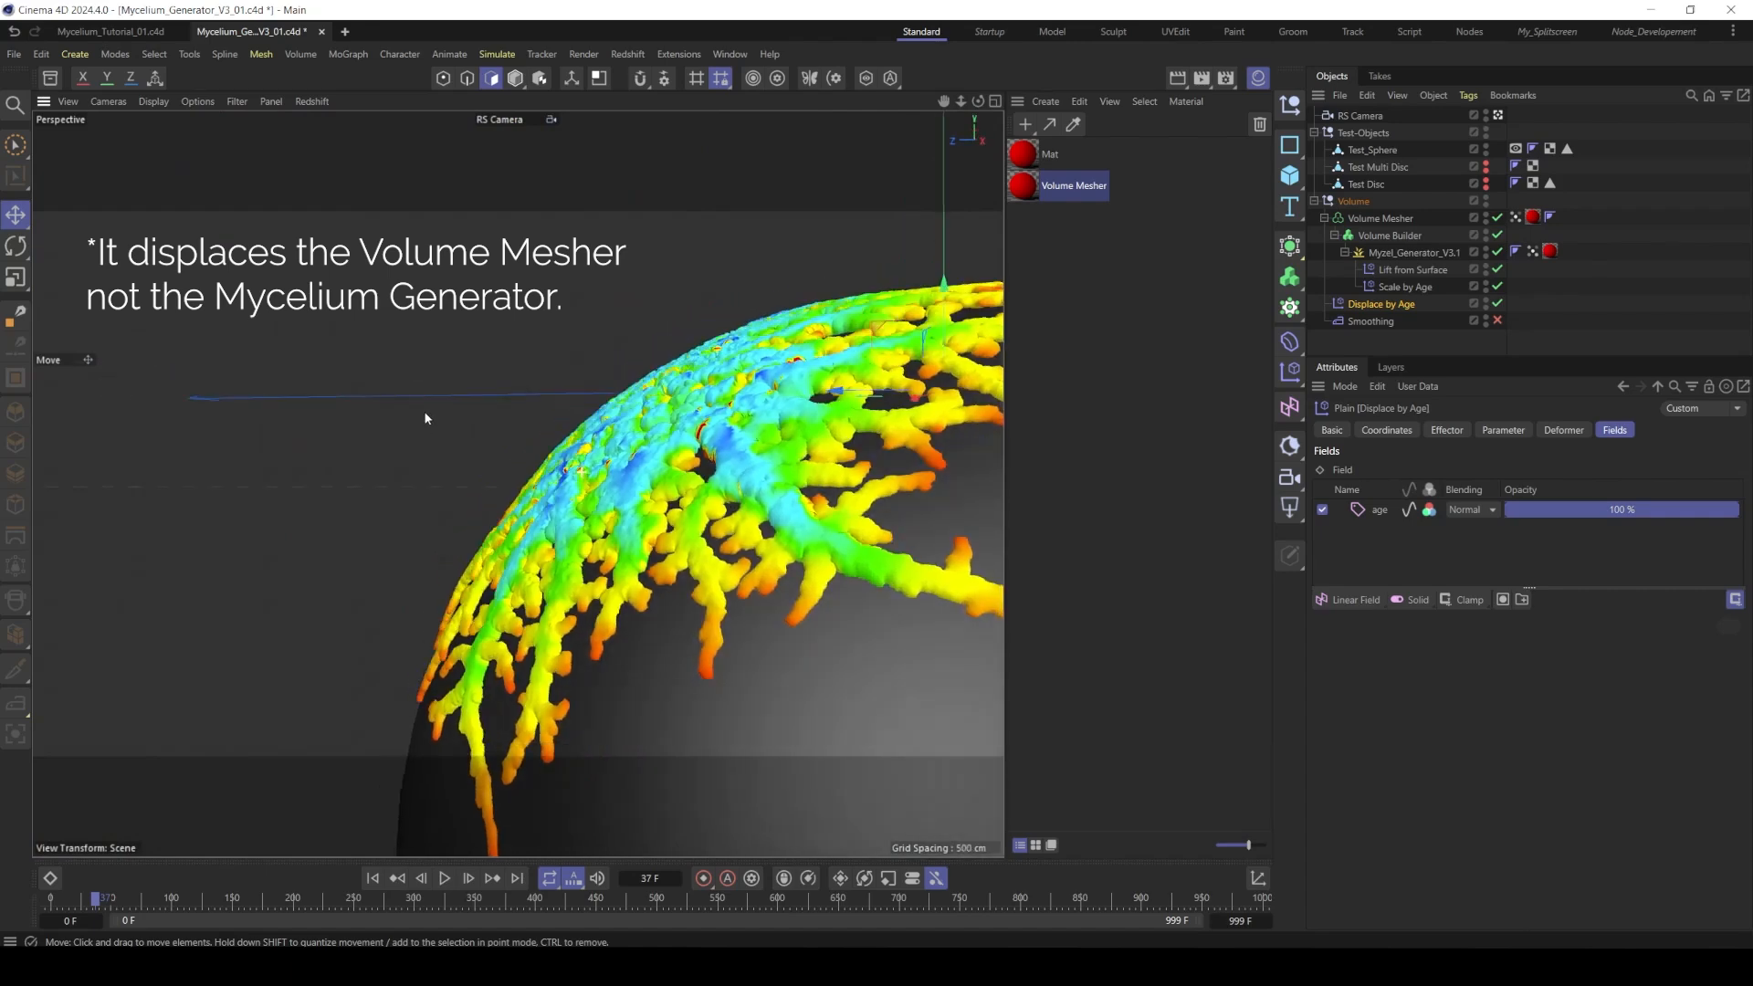
{"action": "scroll", "coordinate": [701, 445], "scroll_direction": "up", "scroll_amount": 2}
{"action": "left_click_drag", "start_coordinate": [613, 418], "coordinate": [651, 484], "text": "alt"}
{"action": "scroll", "coordinate": [804, 441], "scroll_direction": "down", "scroll_amount": 8}
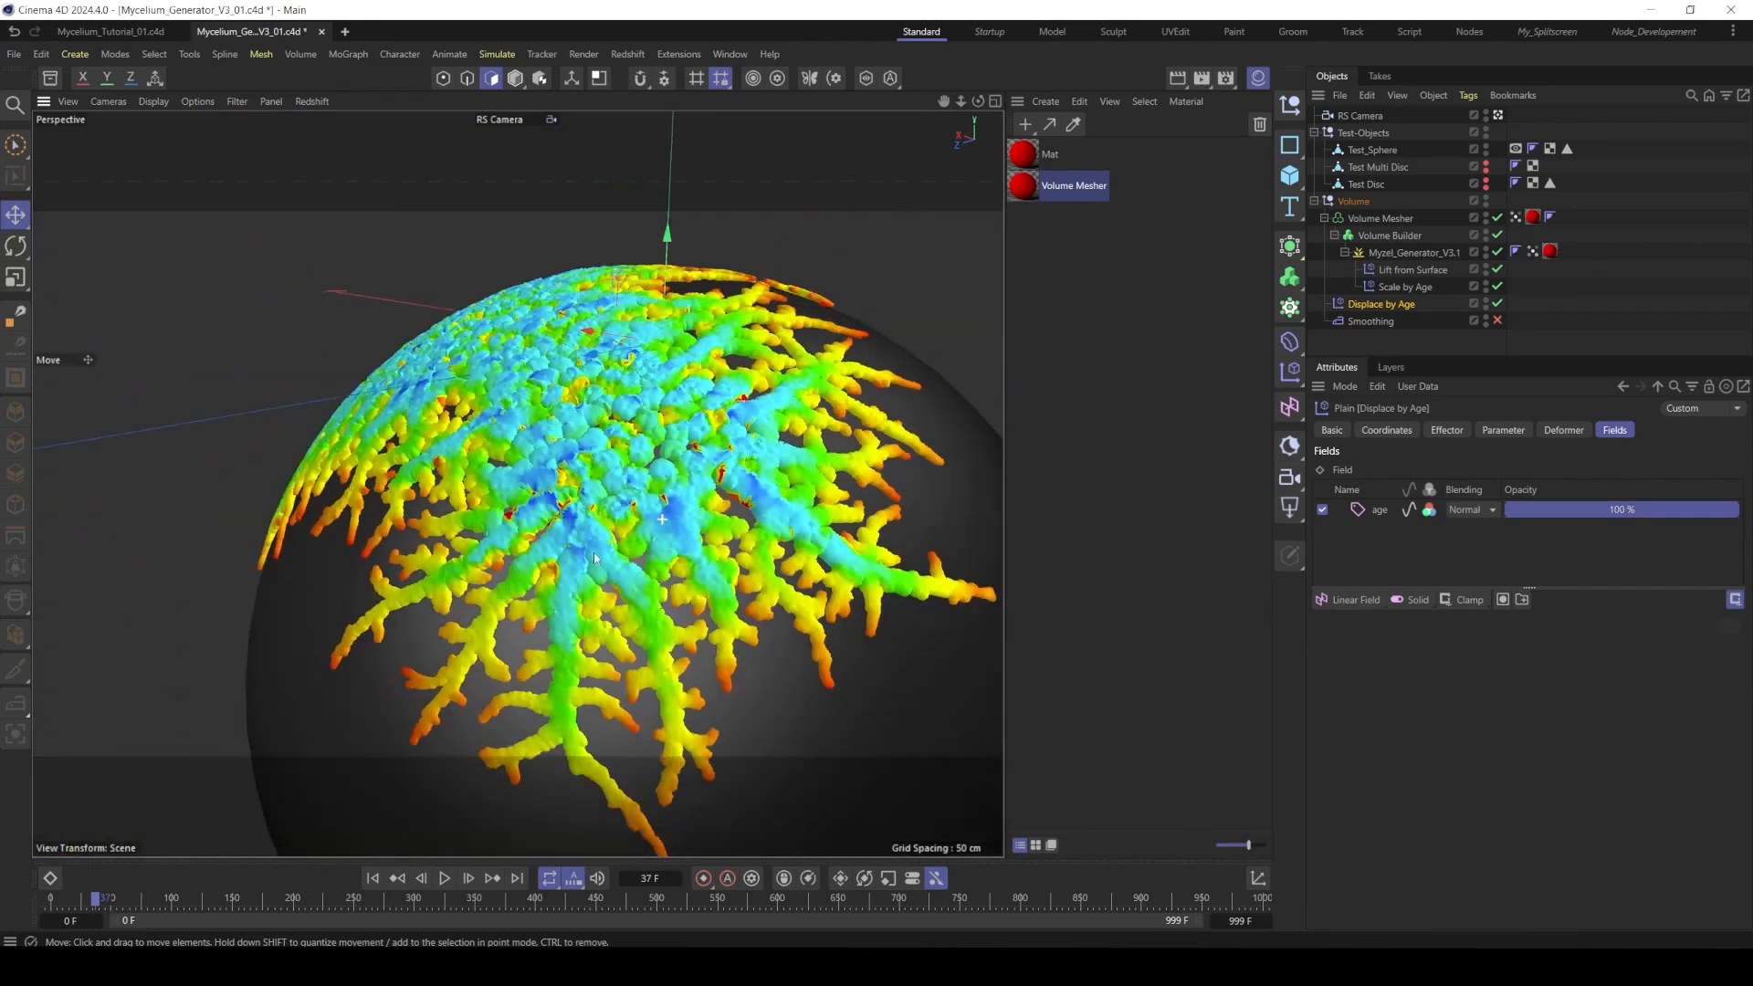
{"action": "scroll", "coordinate": [648, 605], "scroll_direction": "up", "scroll_amount": 8}
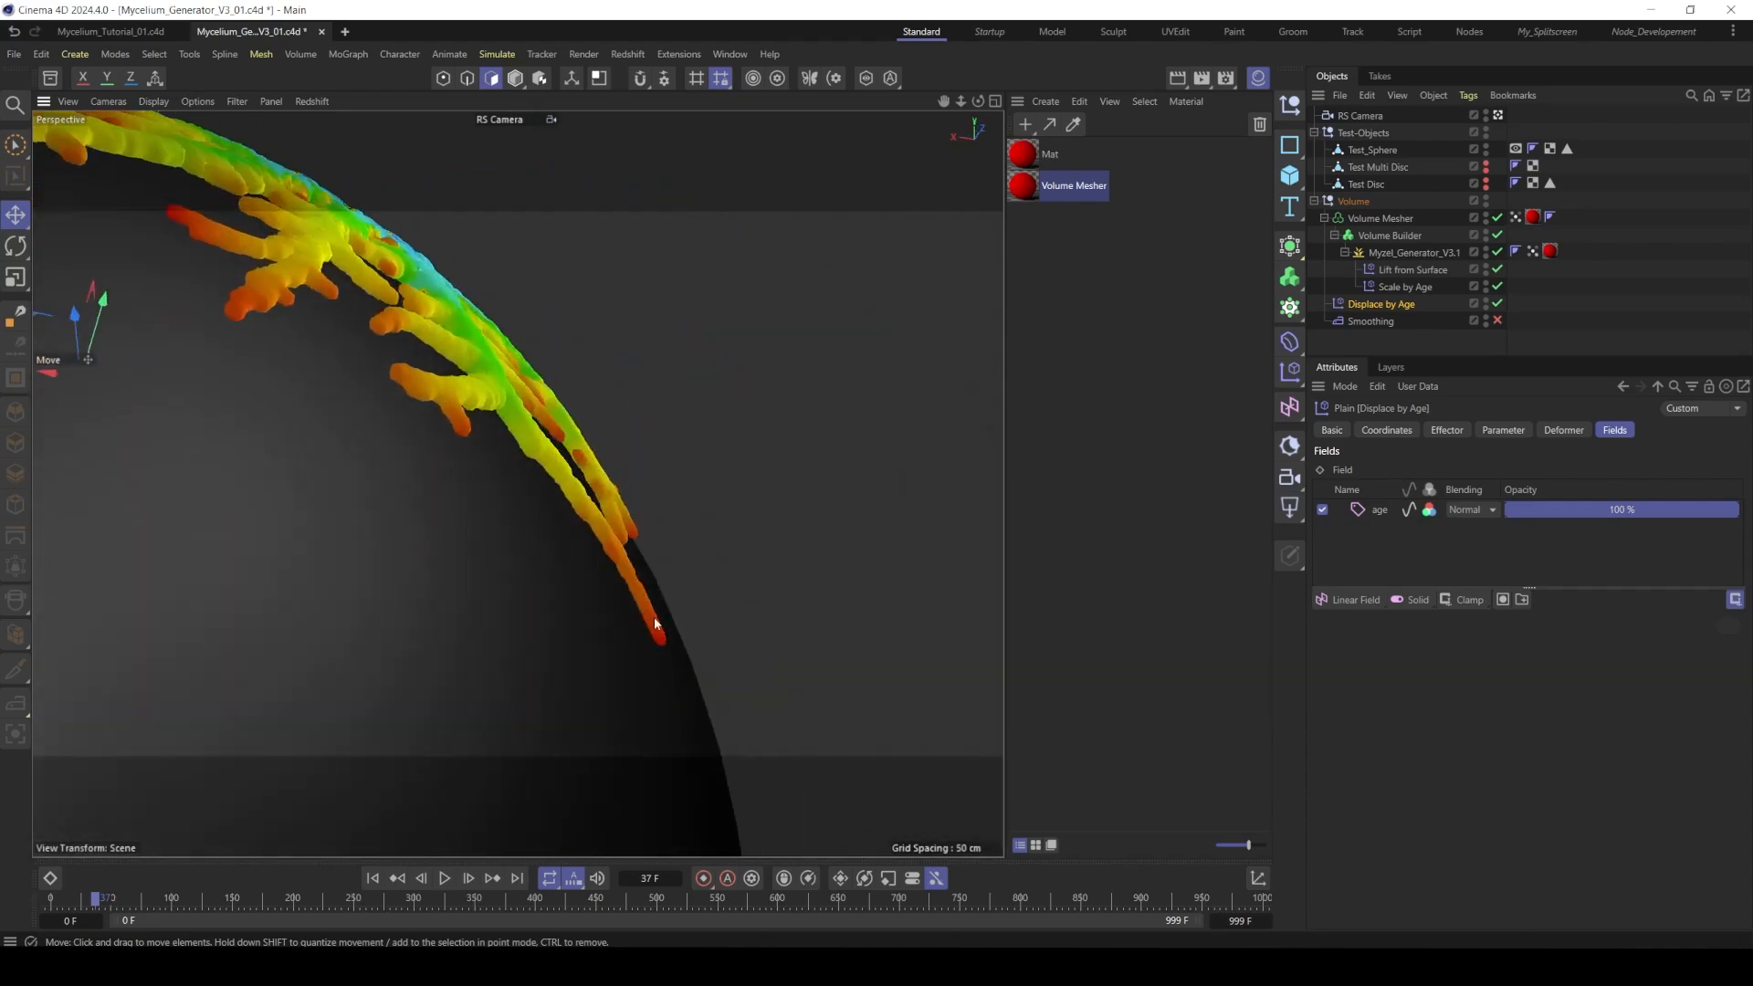
{"action": "left_click_drag", "start_coordinate": [552, 440], "coordinate": [392, 448], "text": "alt"}
{"action": "scroll", "coordinate": [438, 457], "scroll_direction": "down", "scroll_amount": 3}
{"action": "left_click_drag", "start_coordinate": [508, 467], "coordinate": [536, 426], "text": "alt"}
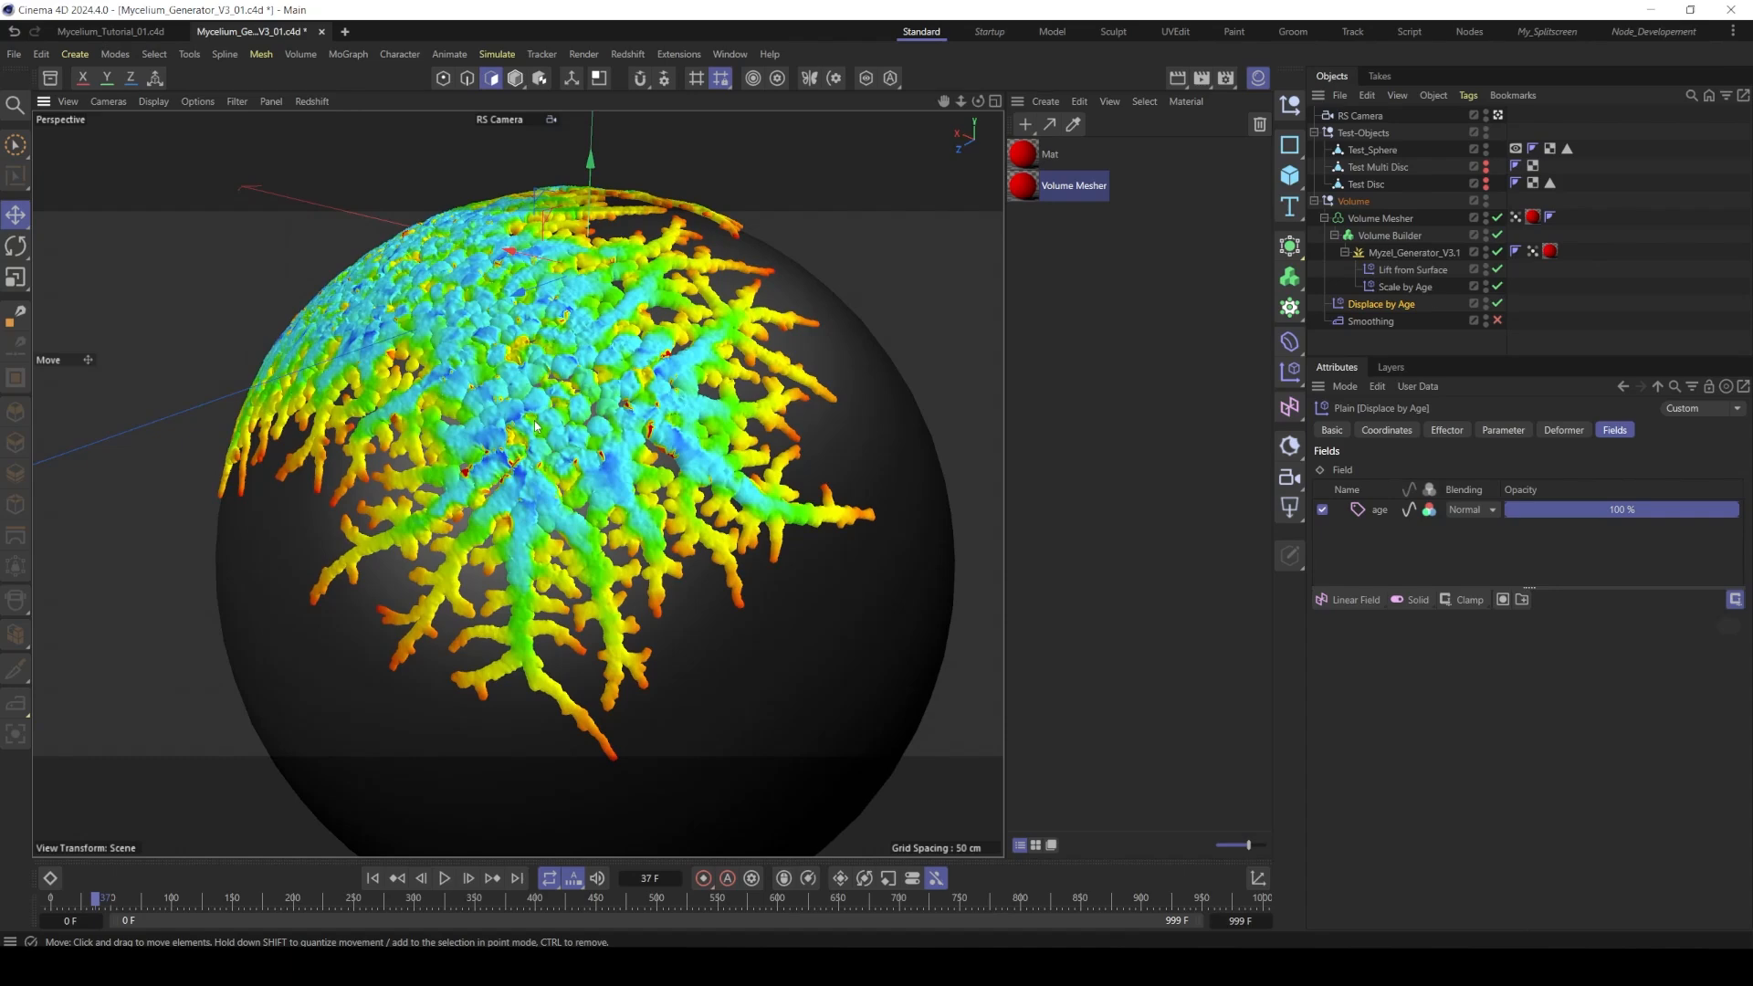
- Enable the Smoothing deformer and inspect the smoothed mycelium mesh across the sphere
{"action": "left_click", "coordinate": [1498, 322]}
{"action": "mouse_move", "coordinate": [592, 468]}
{"action": "left_mouse_down", "text": "alt"}
{"action": "mouse_move", "coordinate": [613, 409]}
{"action": "mouse_move", "coordinate": [709, 407]}
{"action": "mouse_move", "coordinate": [603, 453]}
{"action": "left_mouse_up", "text": "alt"}
{"action": "right_click_drag", "start_coordinate": [647, 459], "coordinate": [576, 475], "text": "alt"}
{"action": "middle_click_drag", "start_coordinate": [611, 443], "coordinate": [548, 471], "text": "alt"}
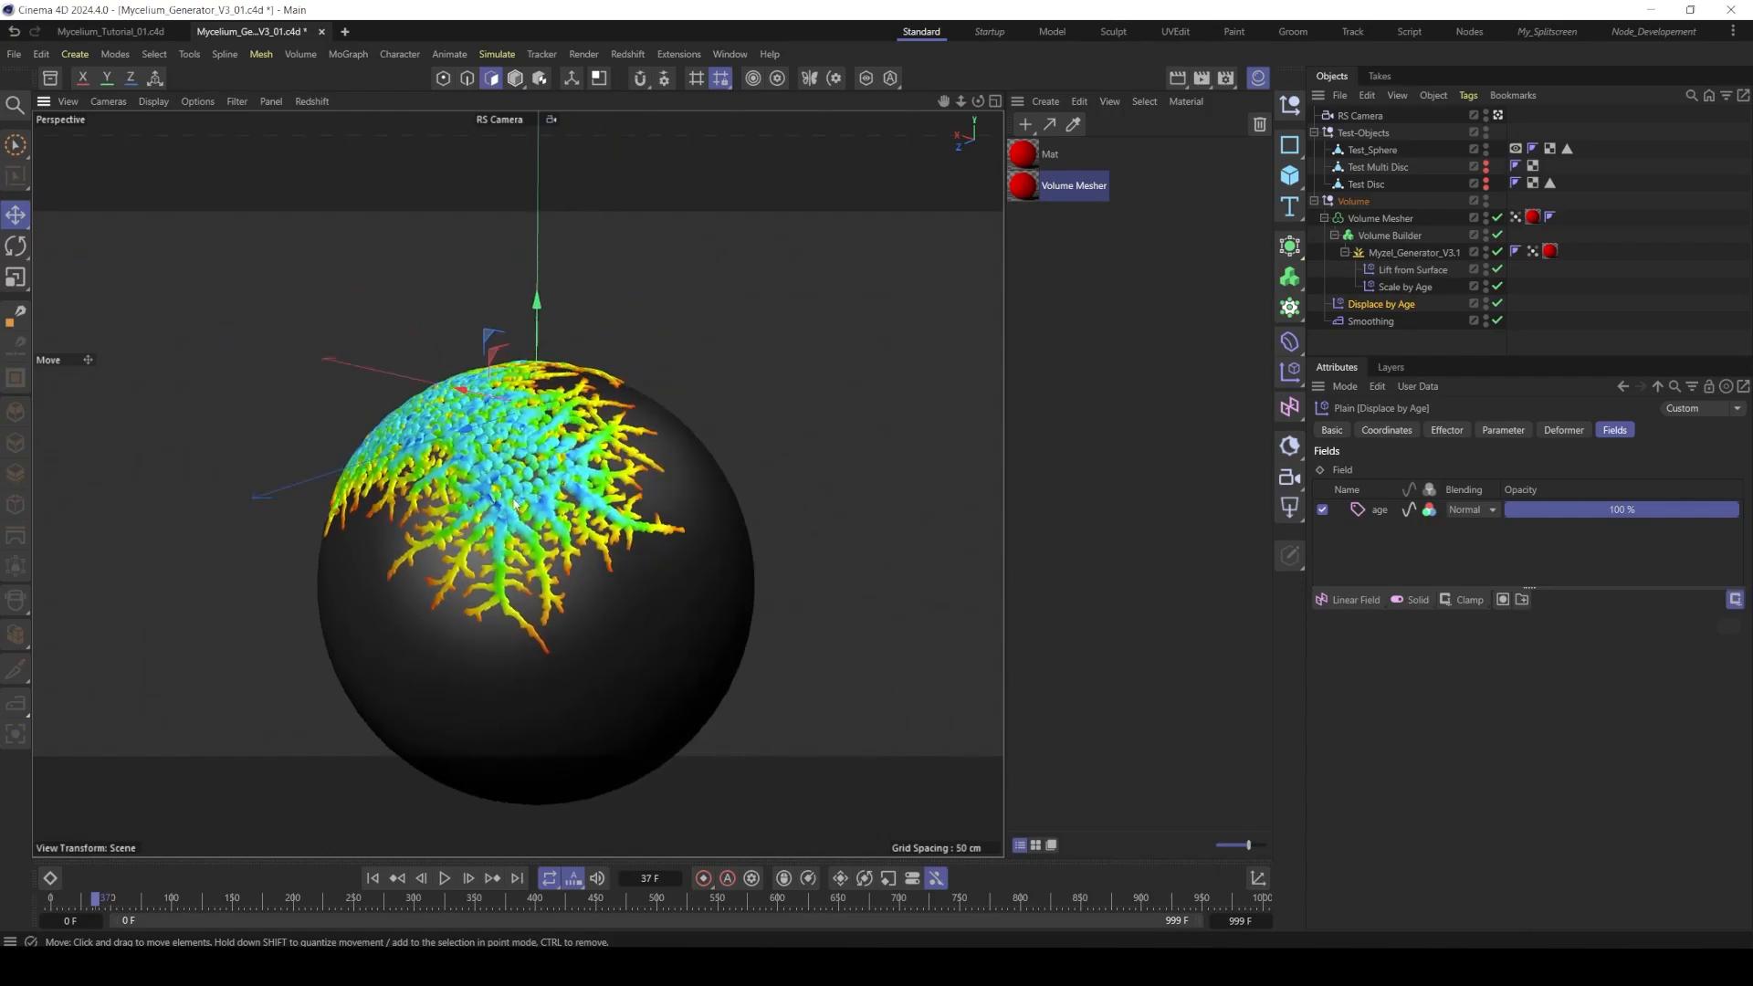
{"action": "left_click_drag", "start_coordinate": [561, 461], "coordinate": [602, 440], "text": "alt"}
{"action": "middle_click_drag", "start_coordinate": [614, 435], "coordinate": [491, 405], "text": "alt"}
{"action": "right_click_drag", "start_coordinate": [491, 404], "coordinate": [576, 398], "text": "alt"}
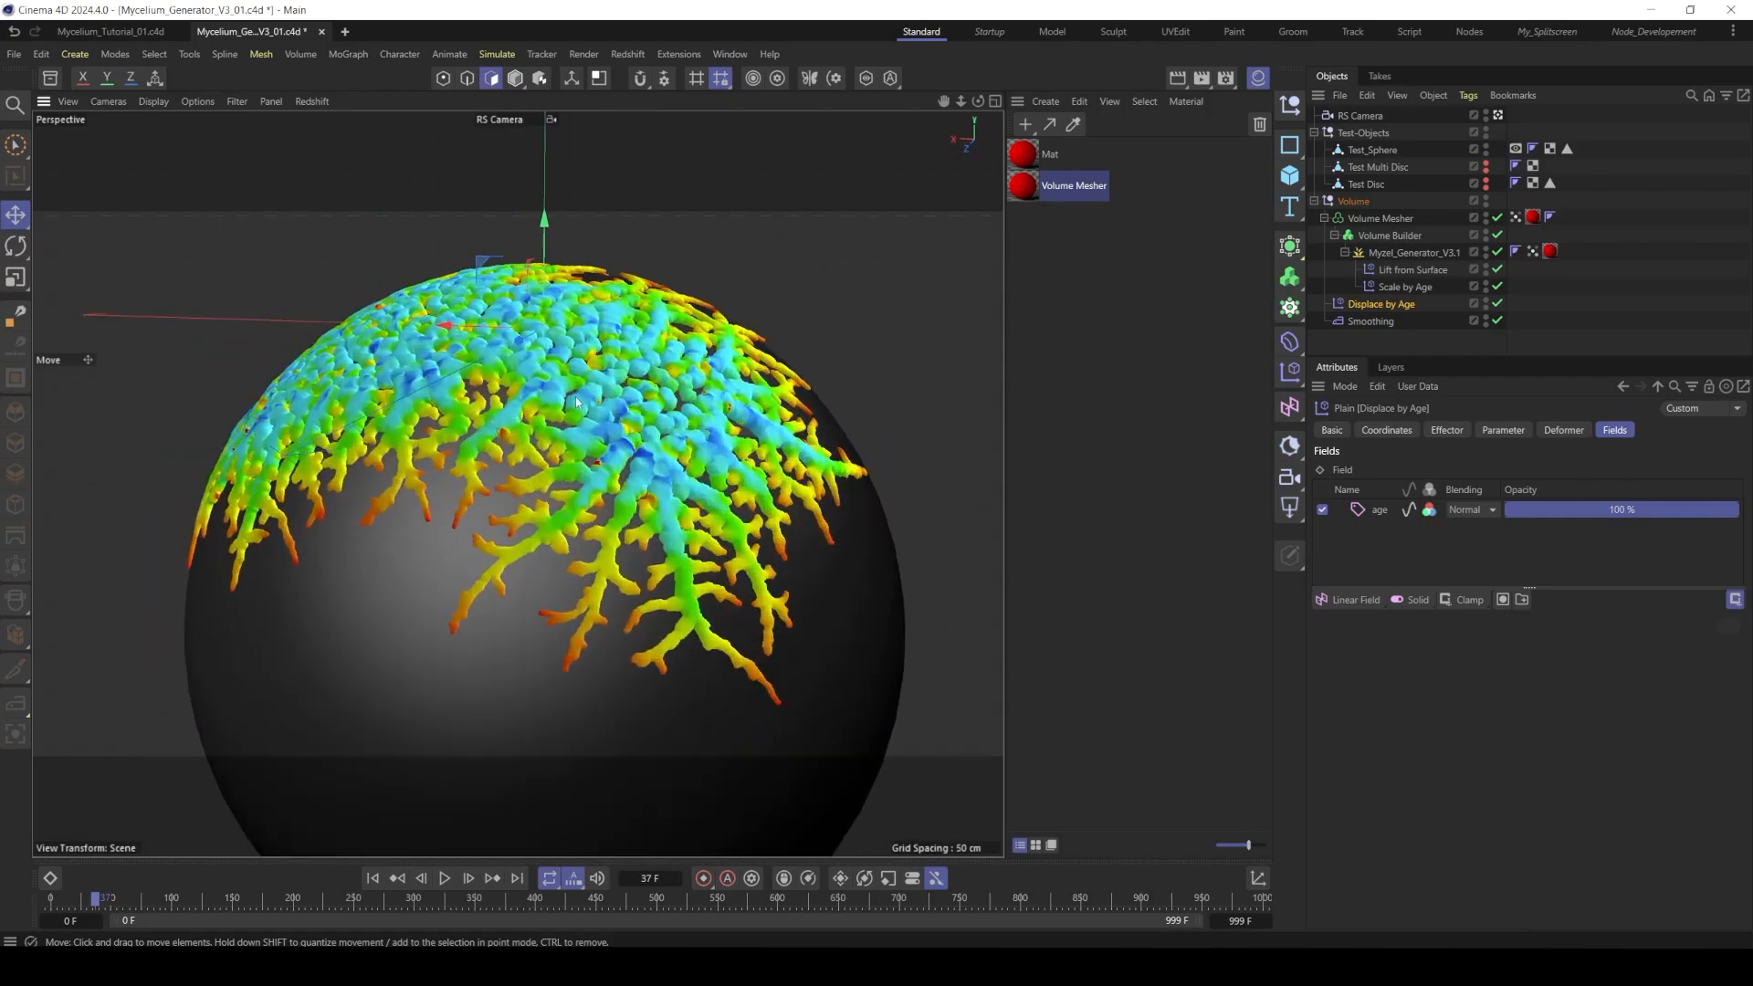
- Show the Myzel_Generator_V3.1 inputs and replay the growth with all age effects and smoothing from the first frame
{"action": "left_click", "coordinate": [1353, 253]}
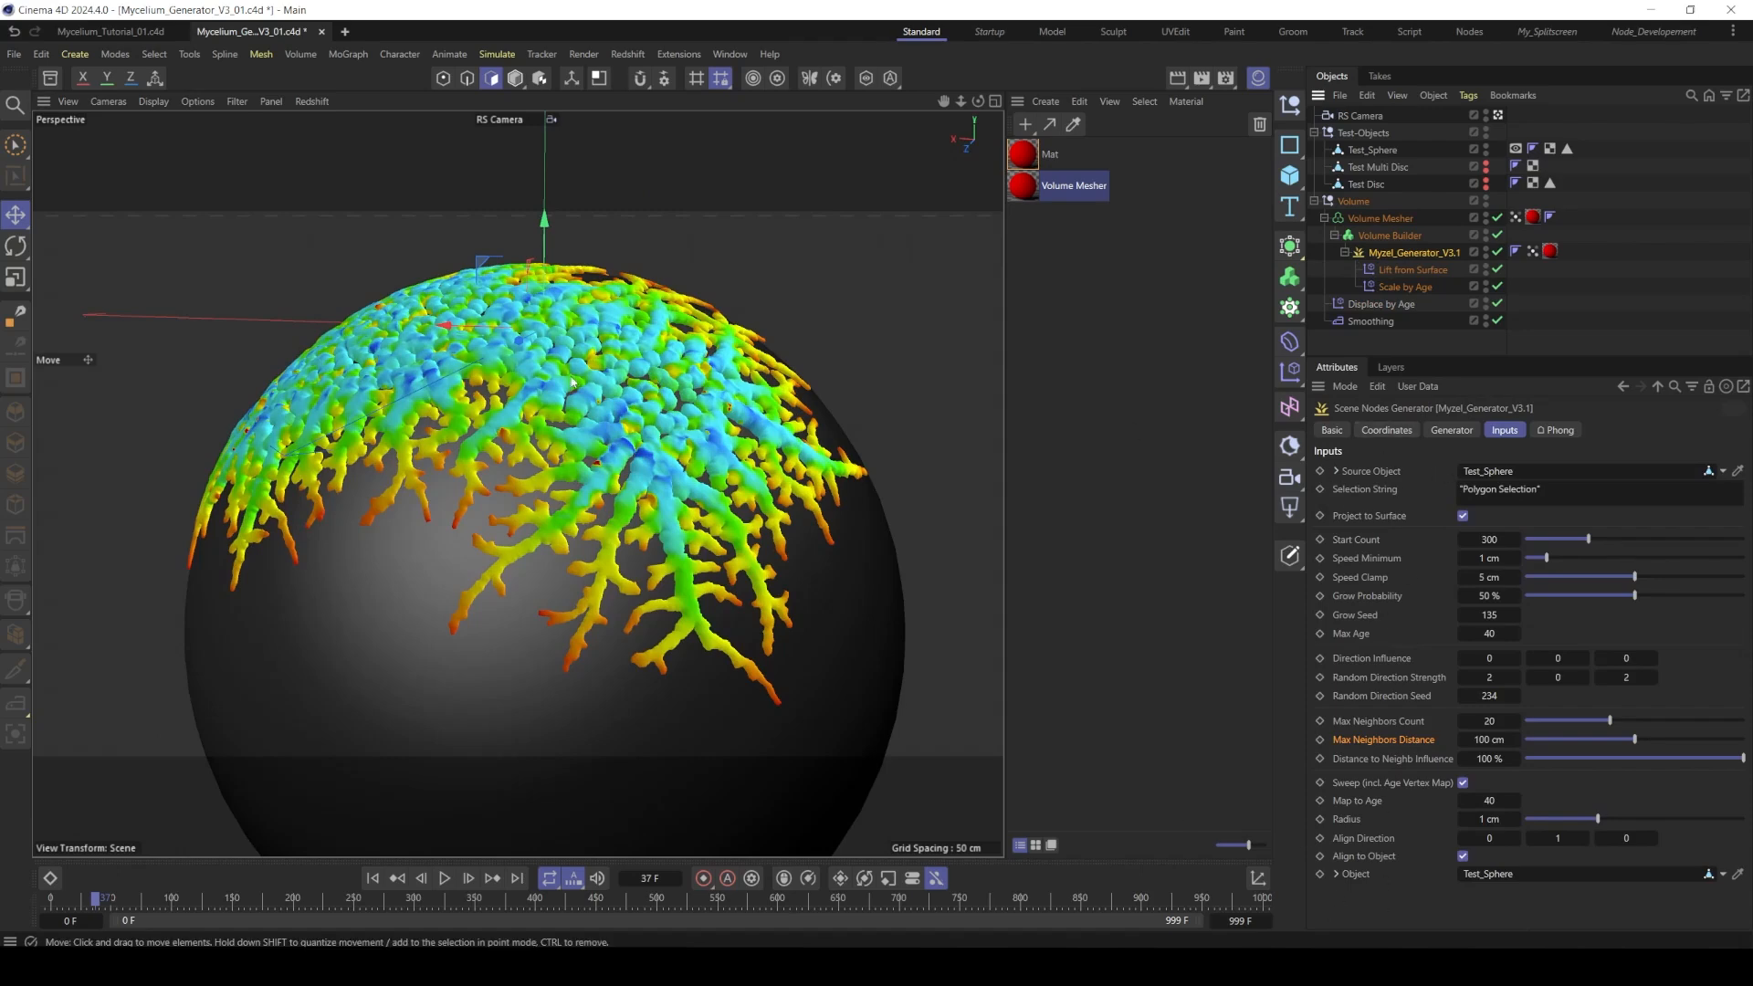
{"action": "left_click_drag", "start_coordinate": [581, 391], "coordinate": [557, 429], "text": "alt"}
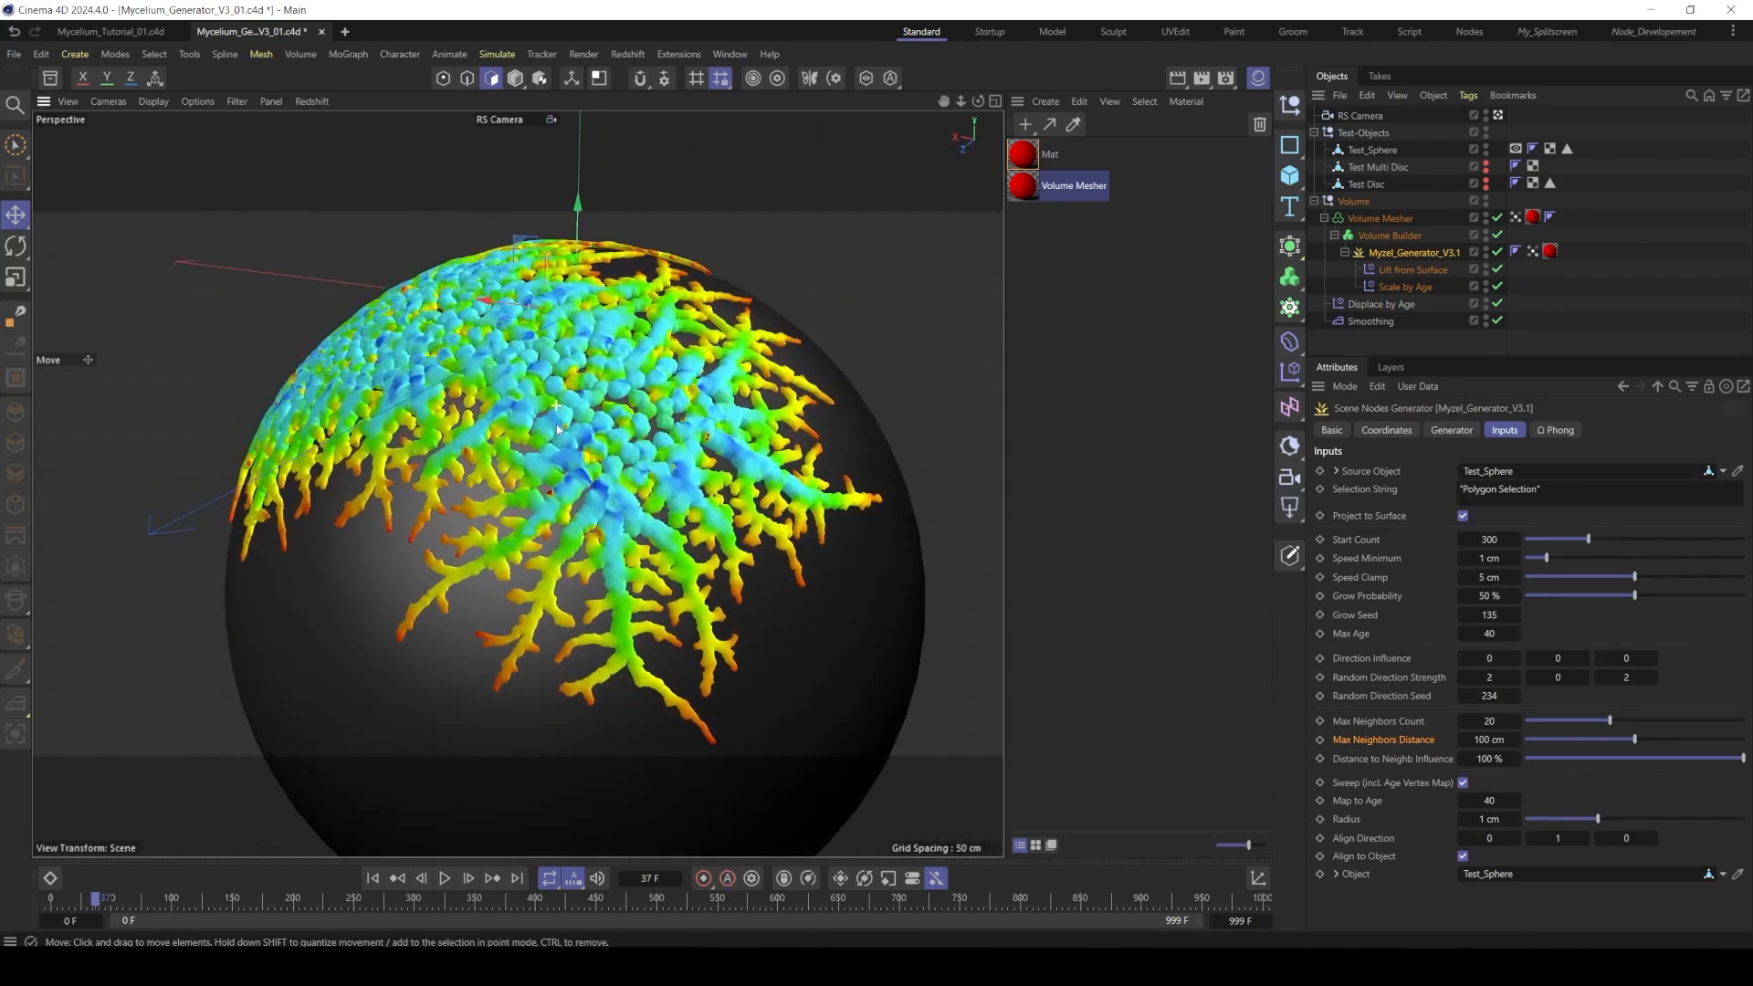
{"action": "left_click", "coordinate": [384, 879]}
{"action": "left_click", "coordinate": [443, 877]}
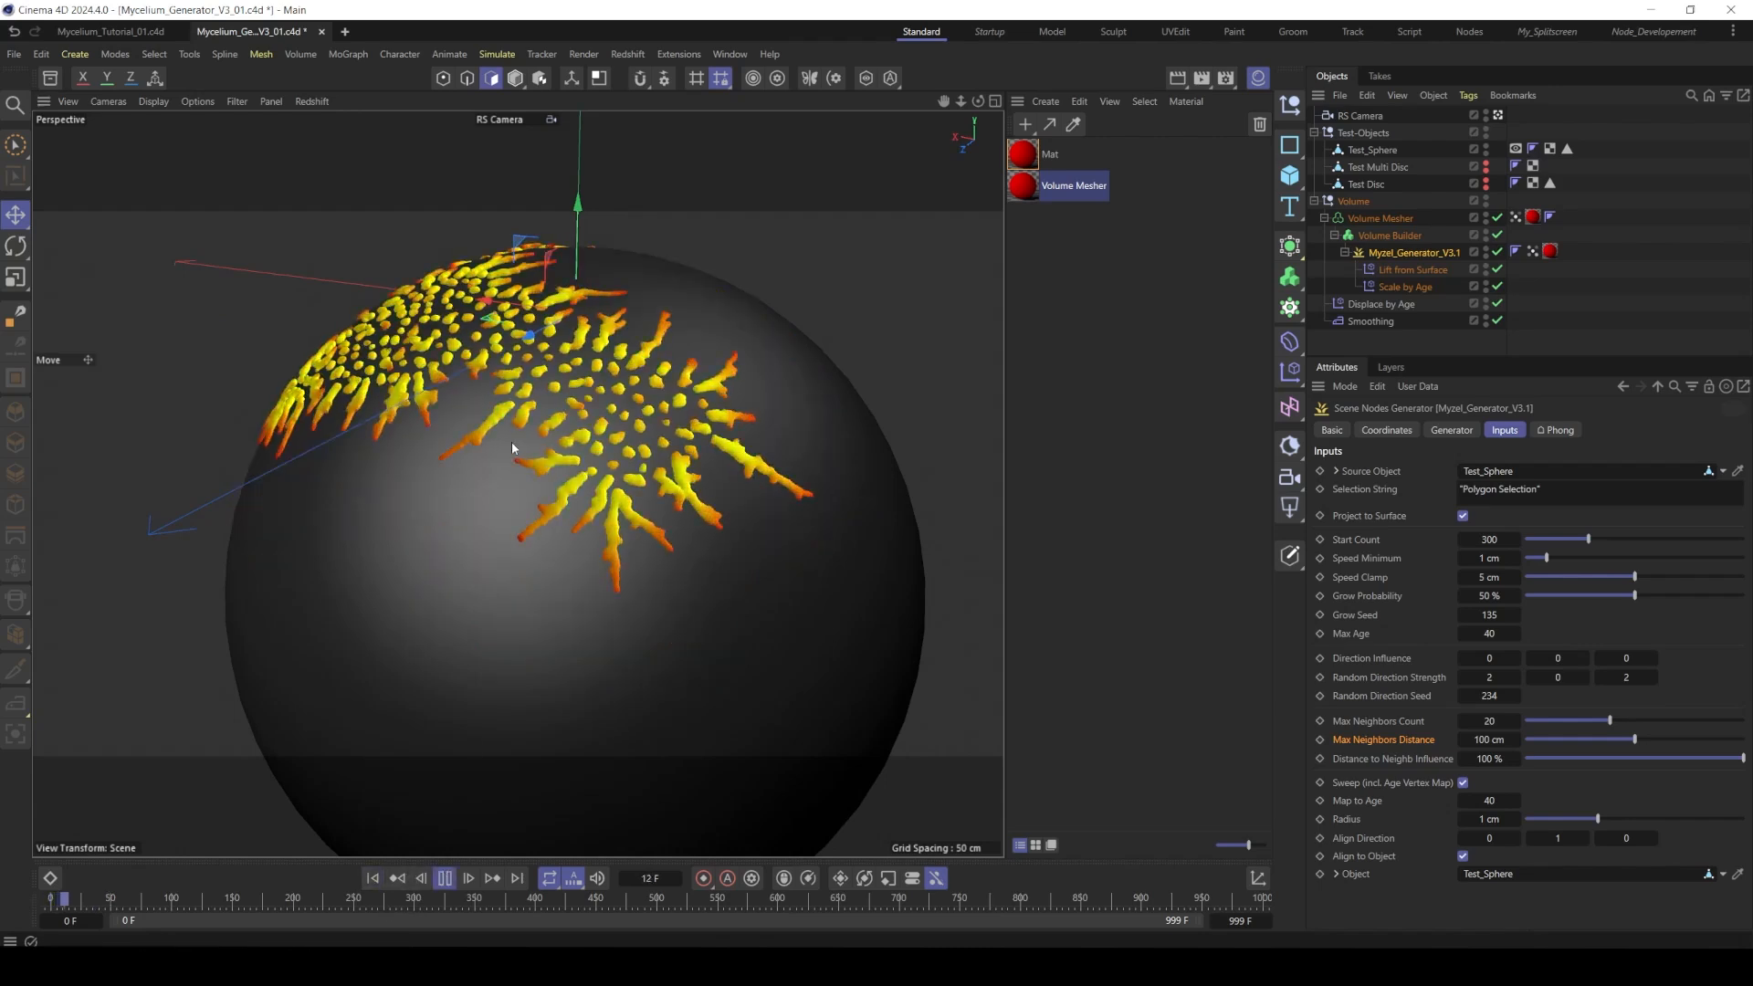